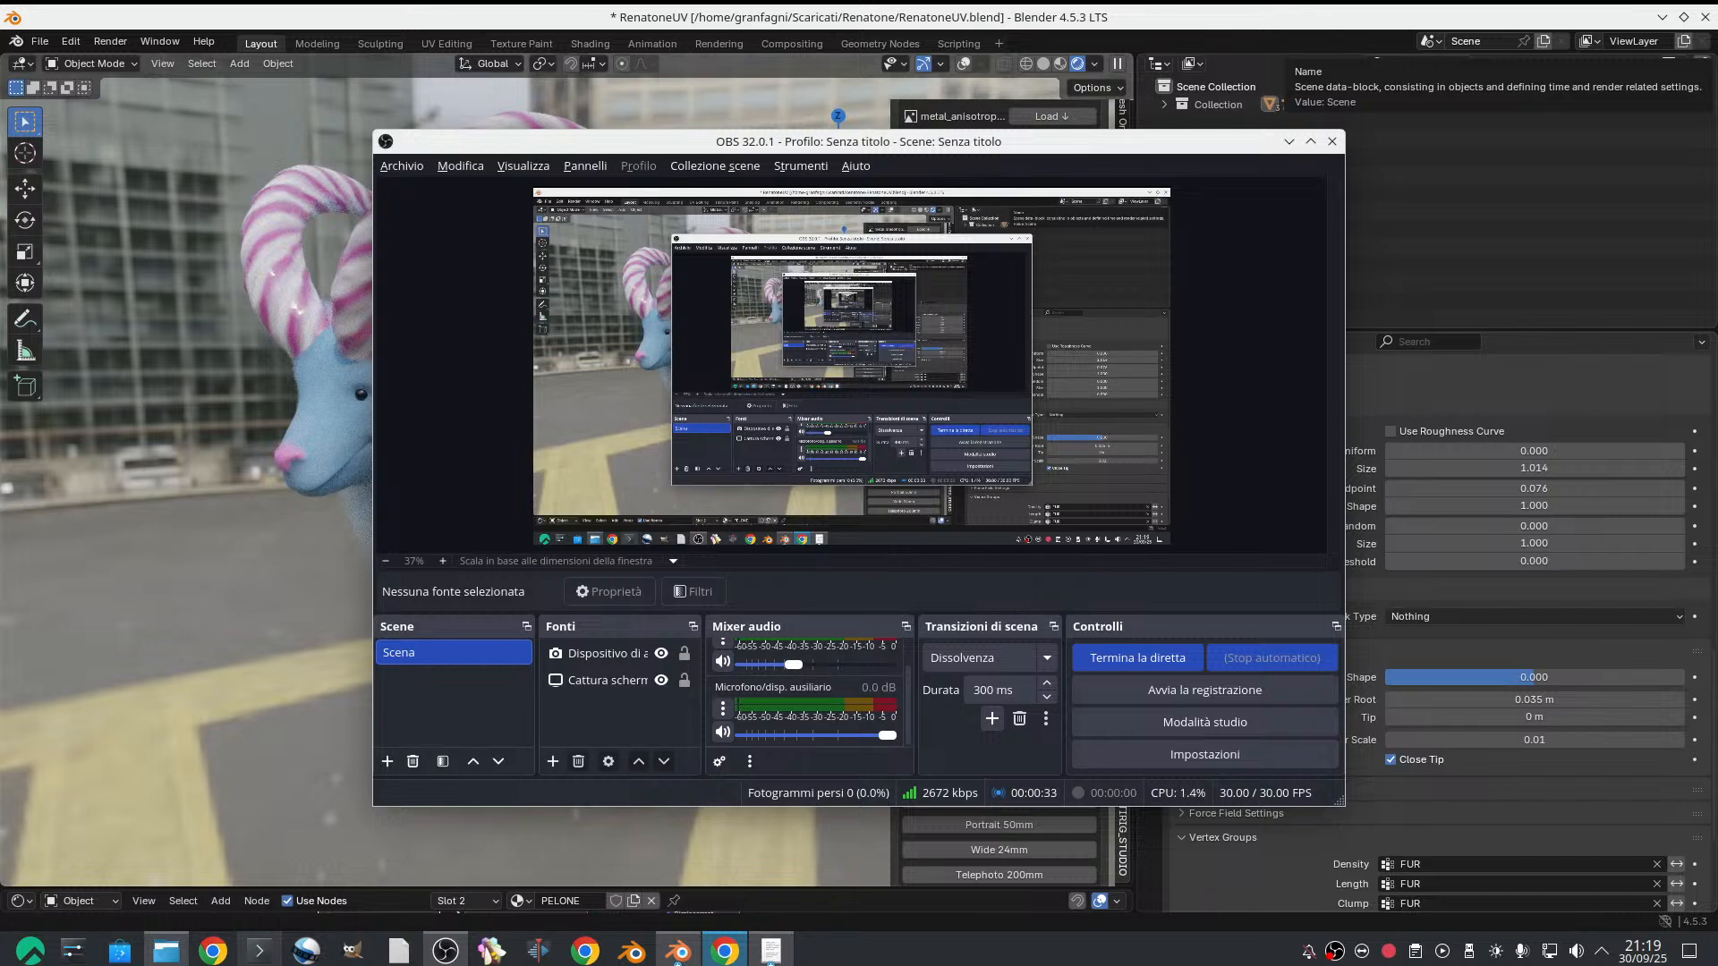
Minimise the OBS window and switch Blender's viewport to solid shading and back to rendered shading
left_click(1289, 143)
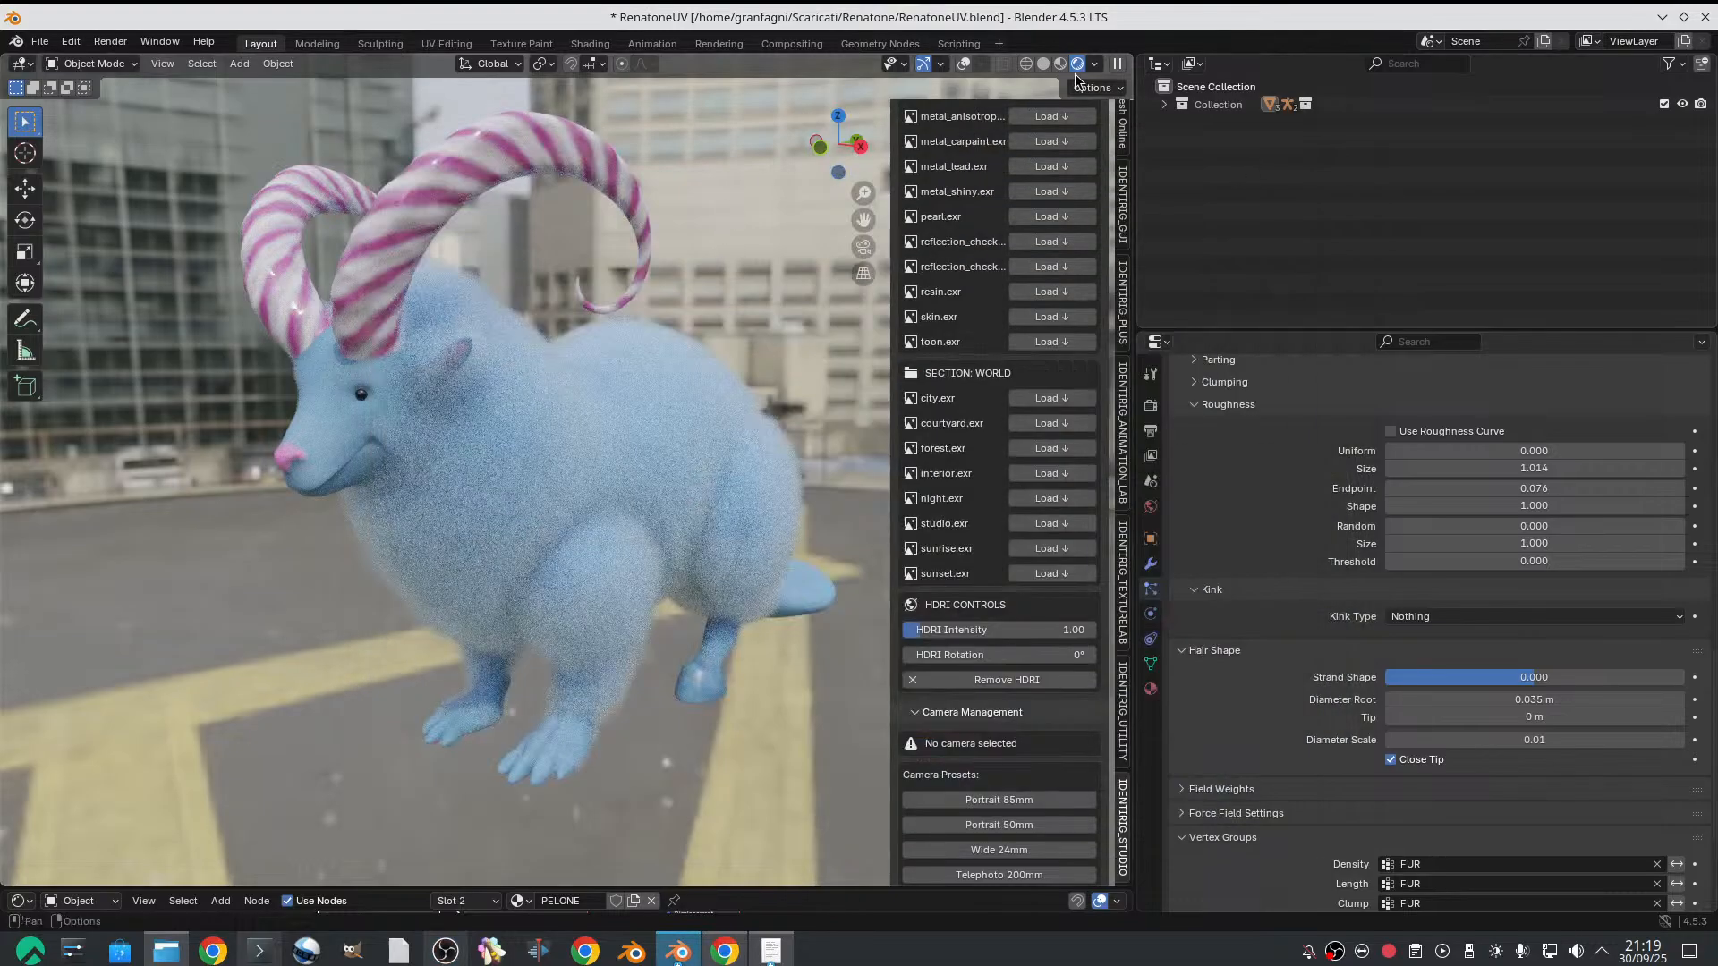
left_click(1043, 61)
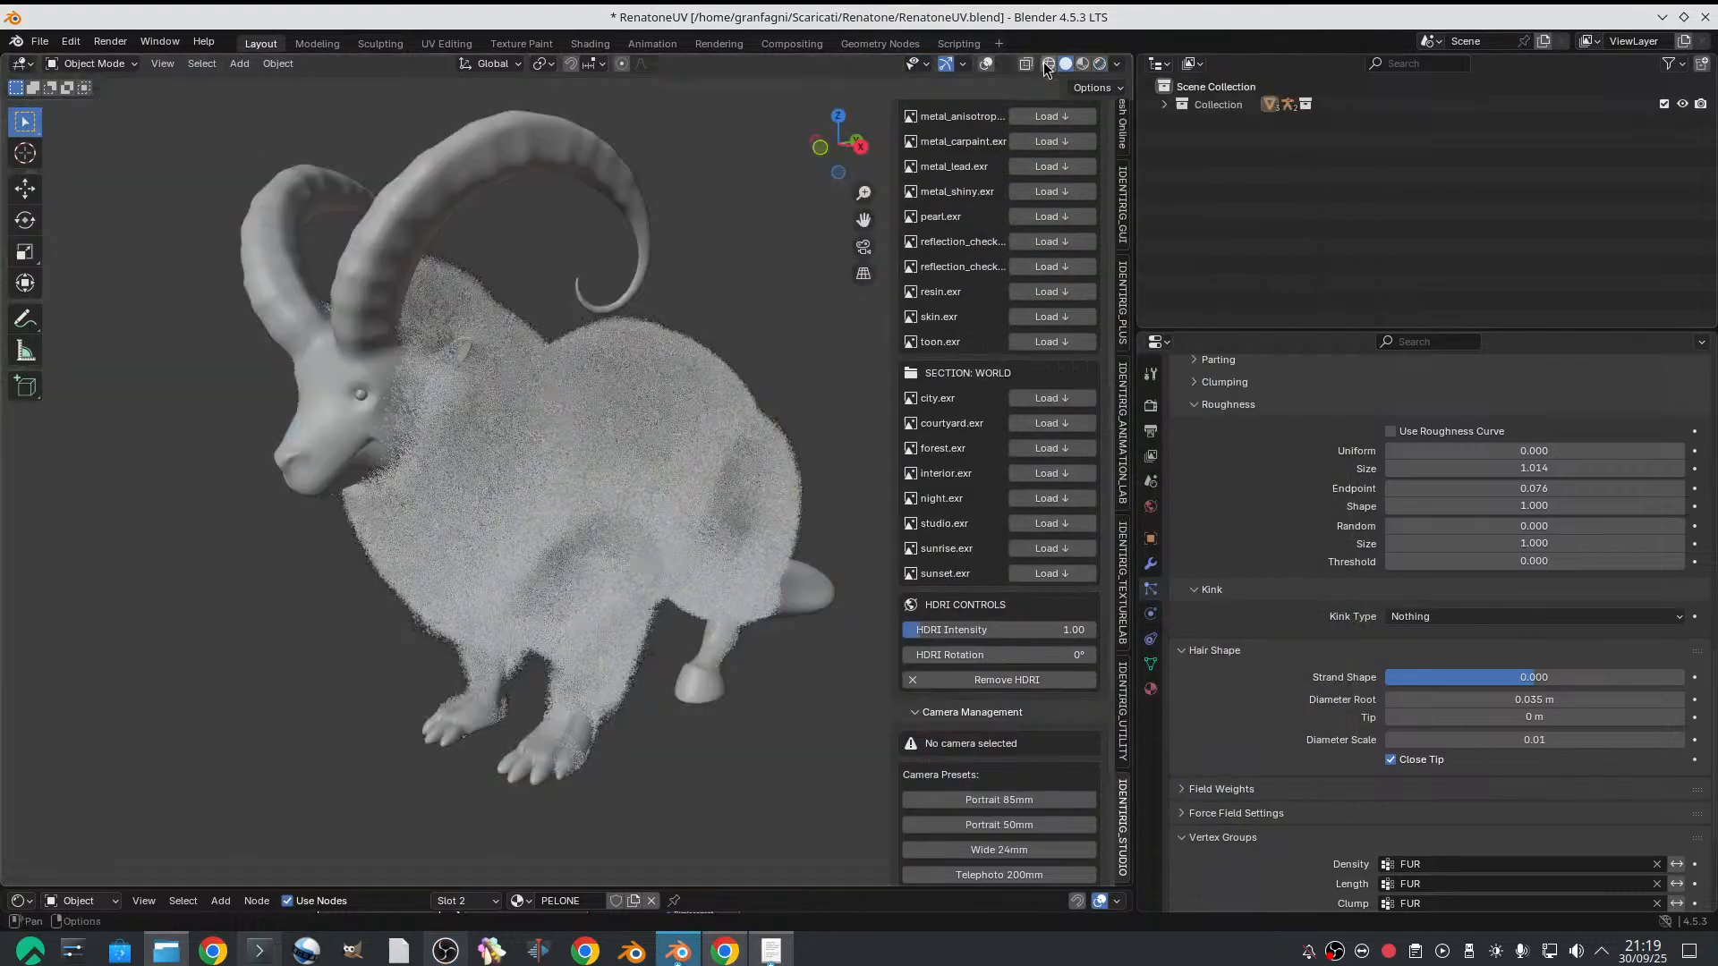
left_click(1100, 64)
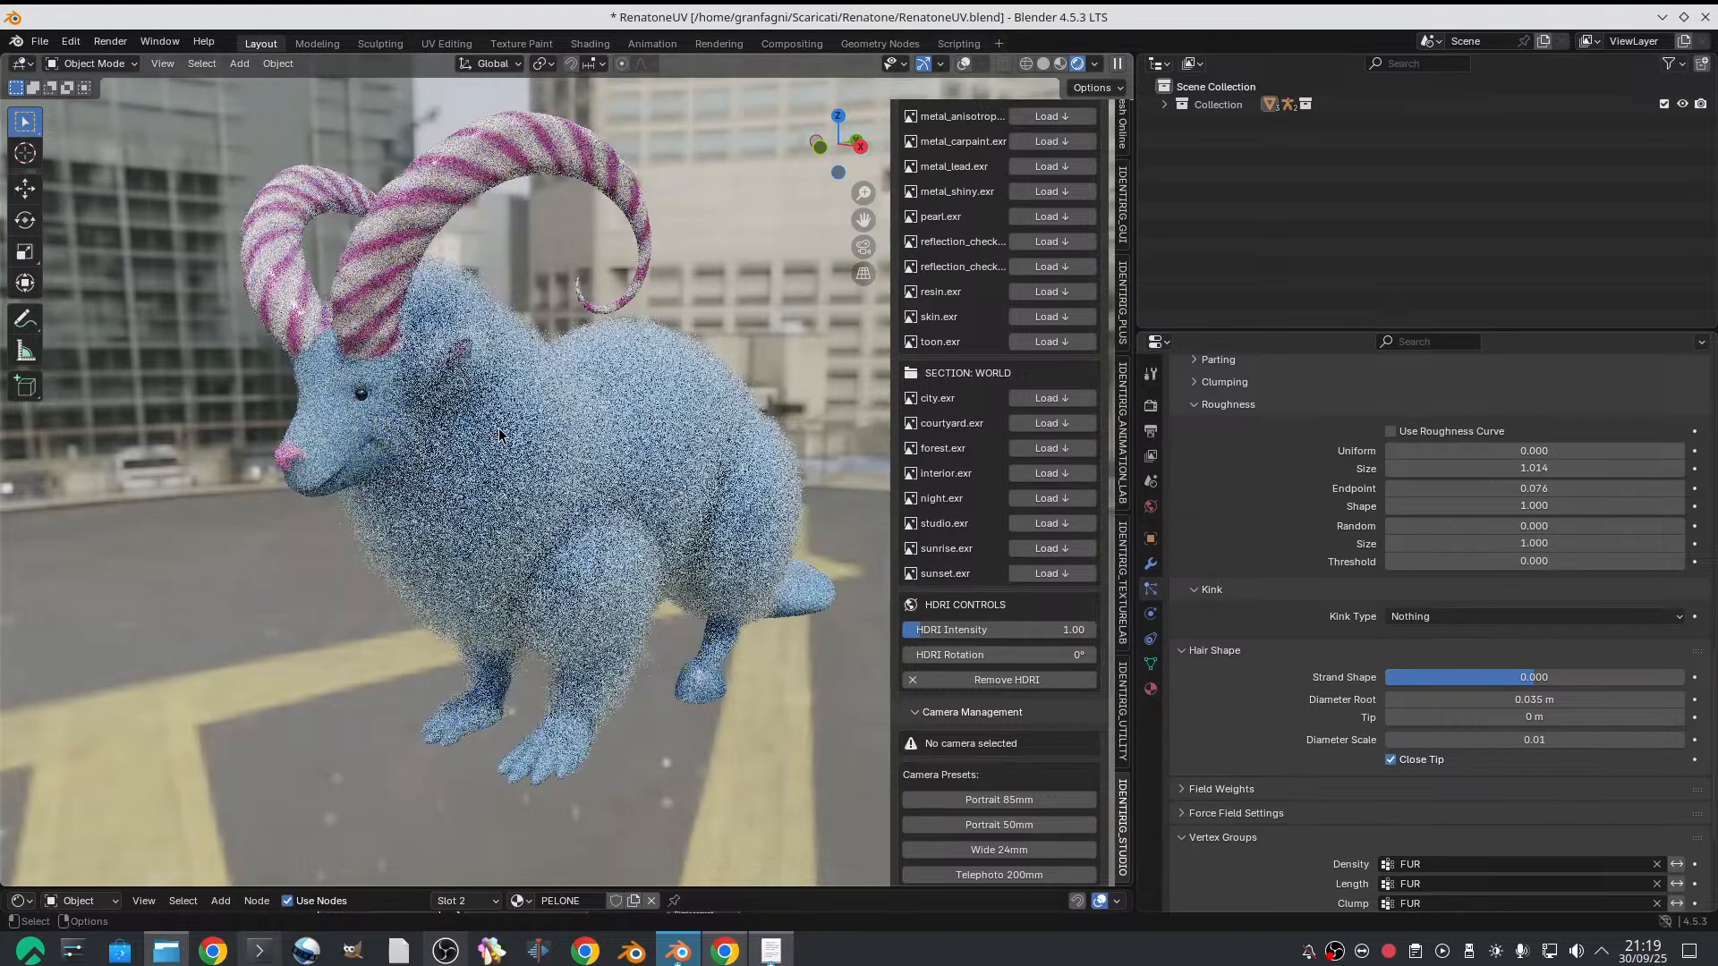
Enable the transparent film background in the scene's render settings
left_click(1151, 405)
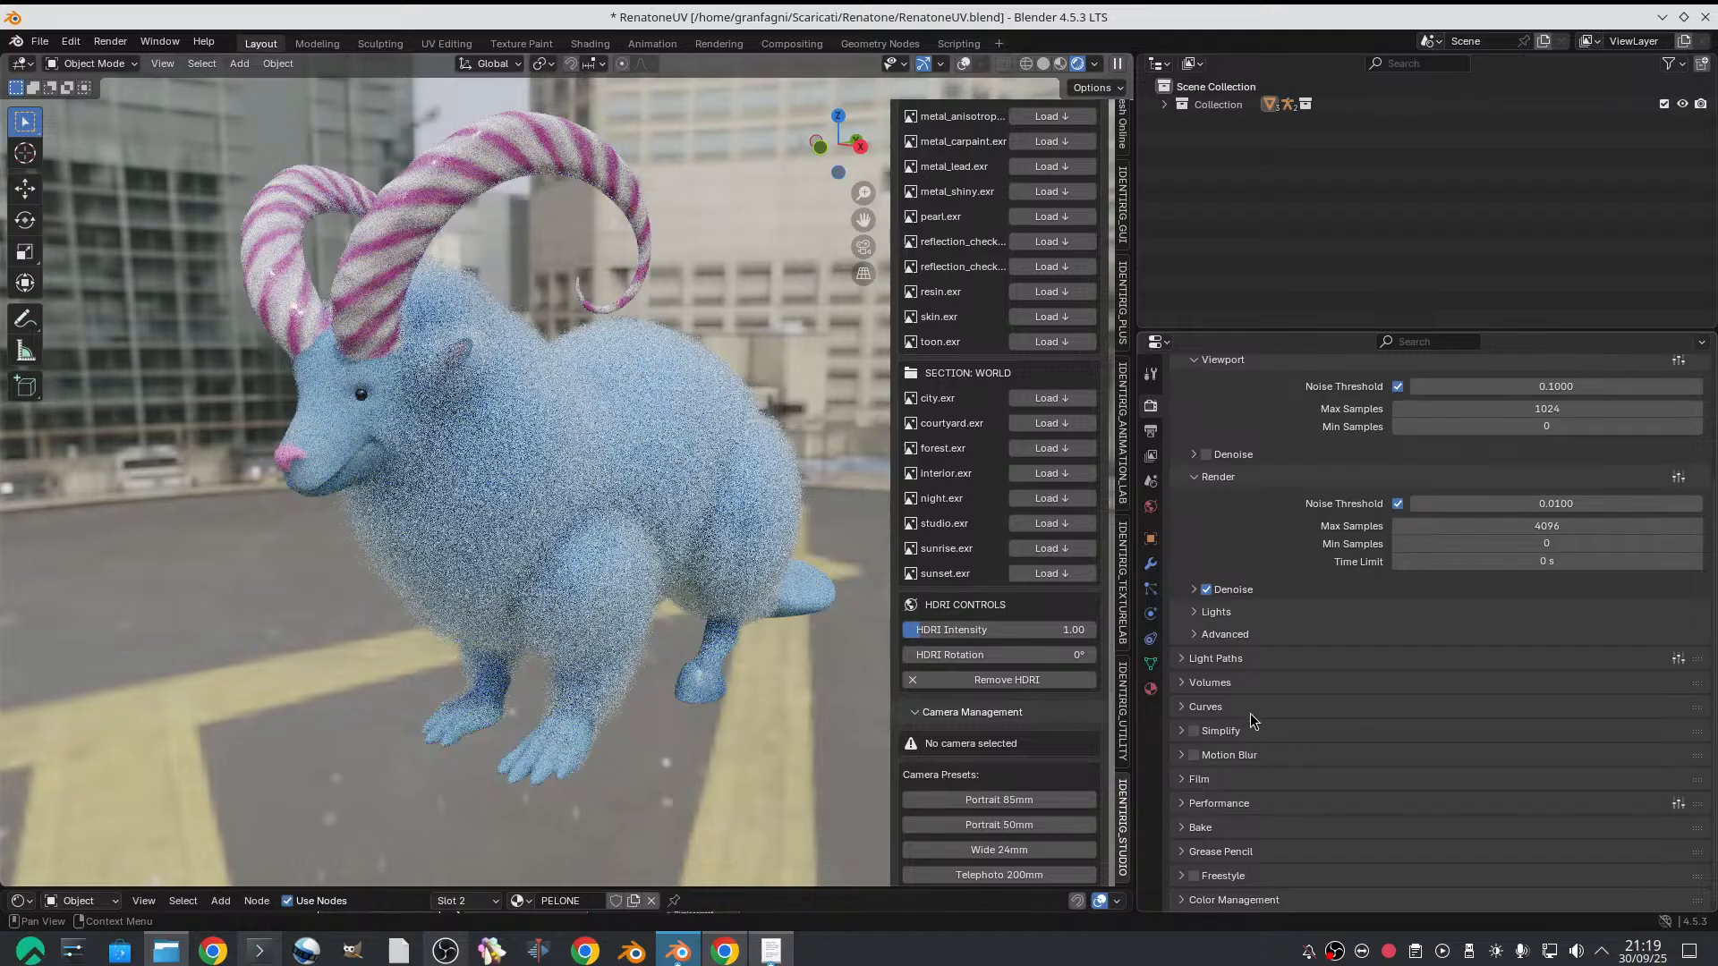
left_click(1226, 780)
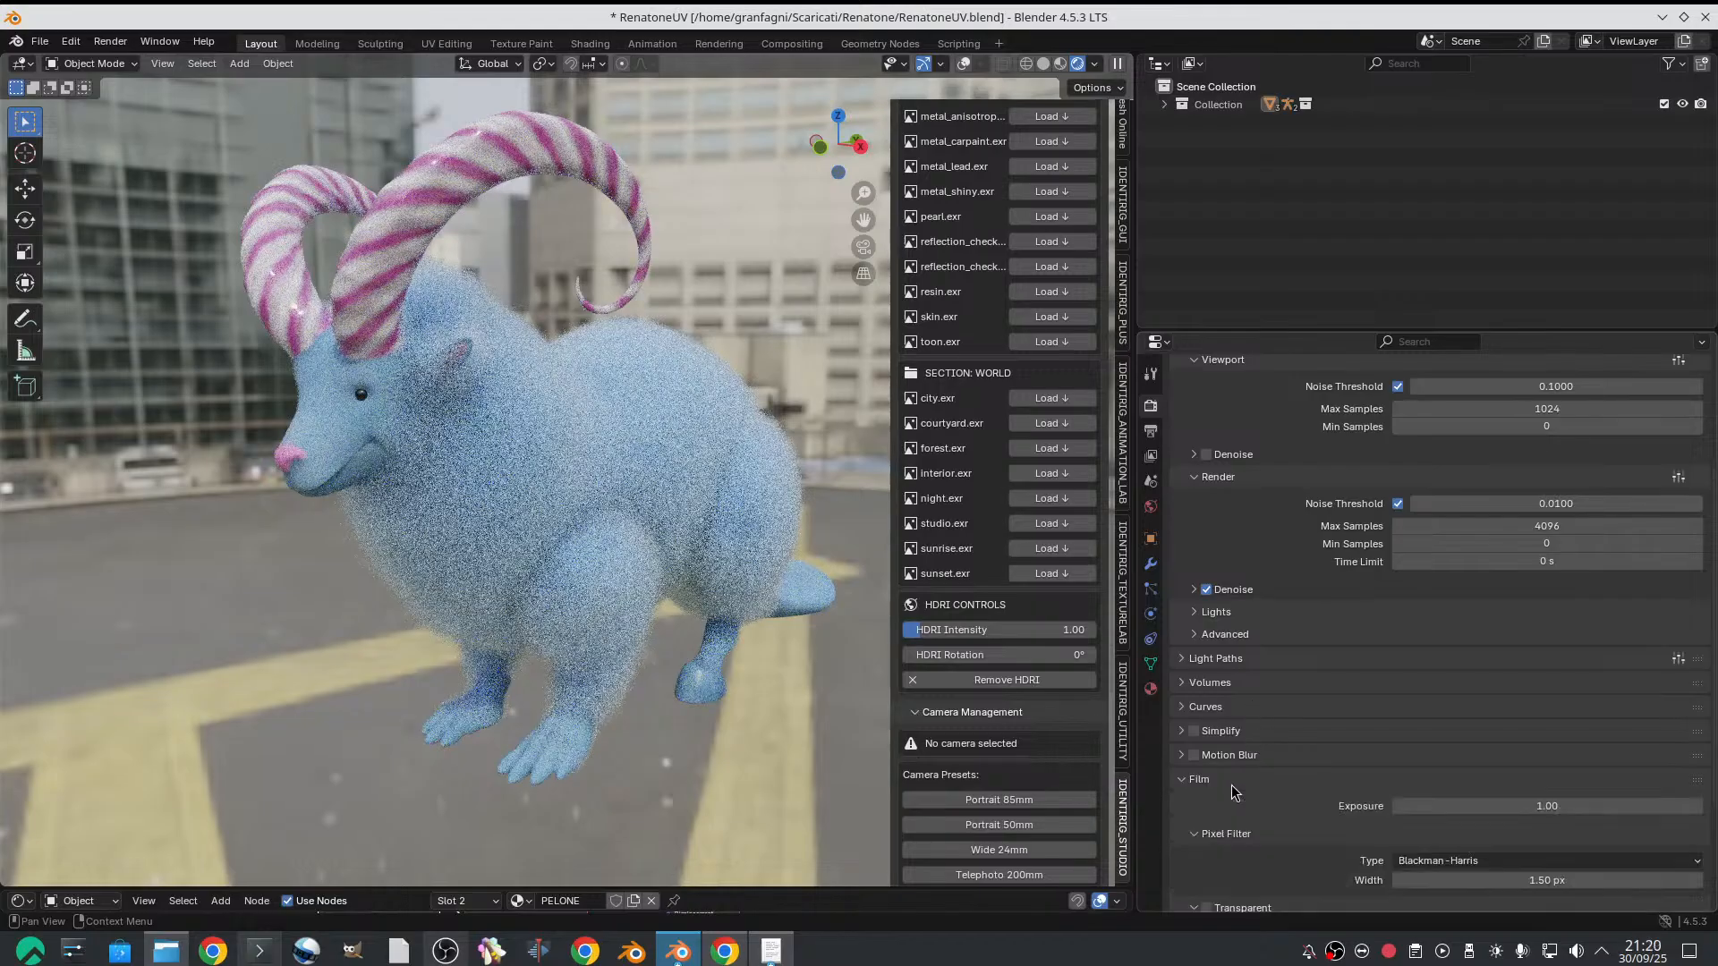
scroll(1359, 791, "down", 5)
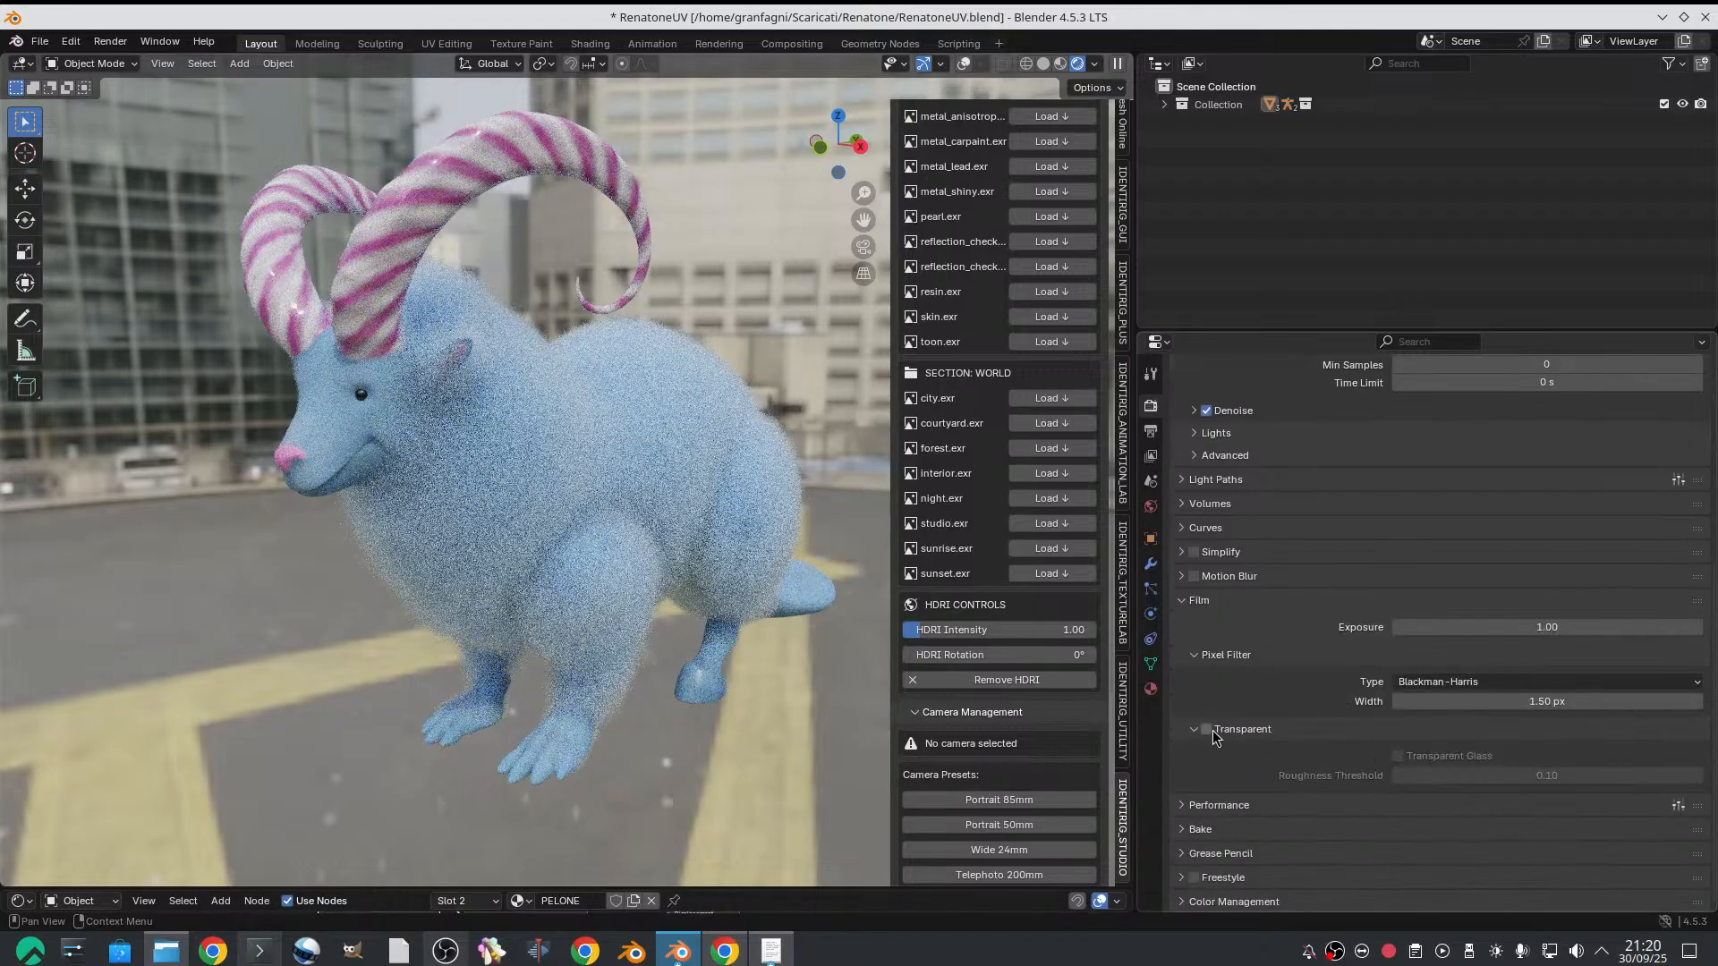
left_click(1206, 729)
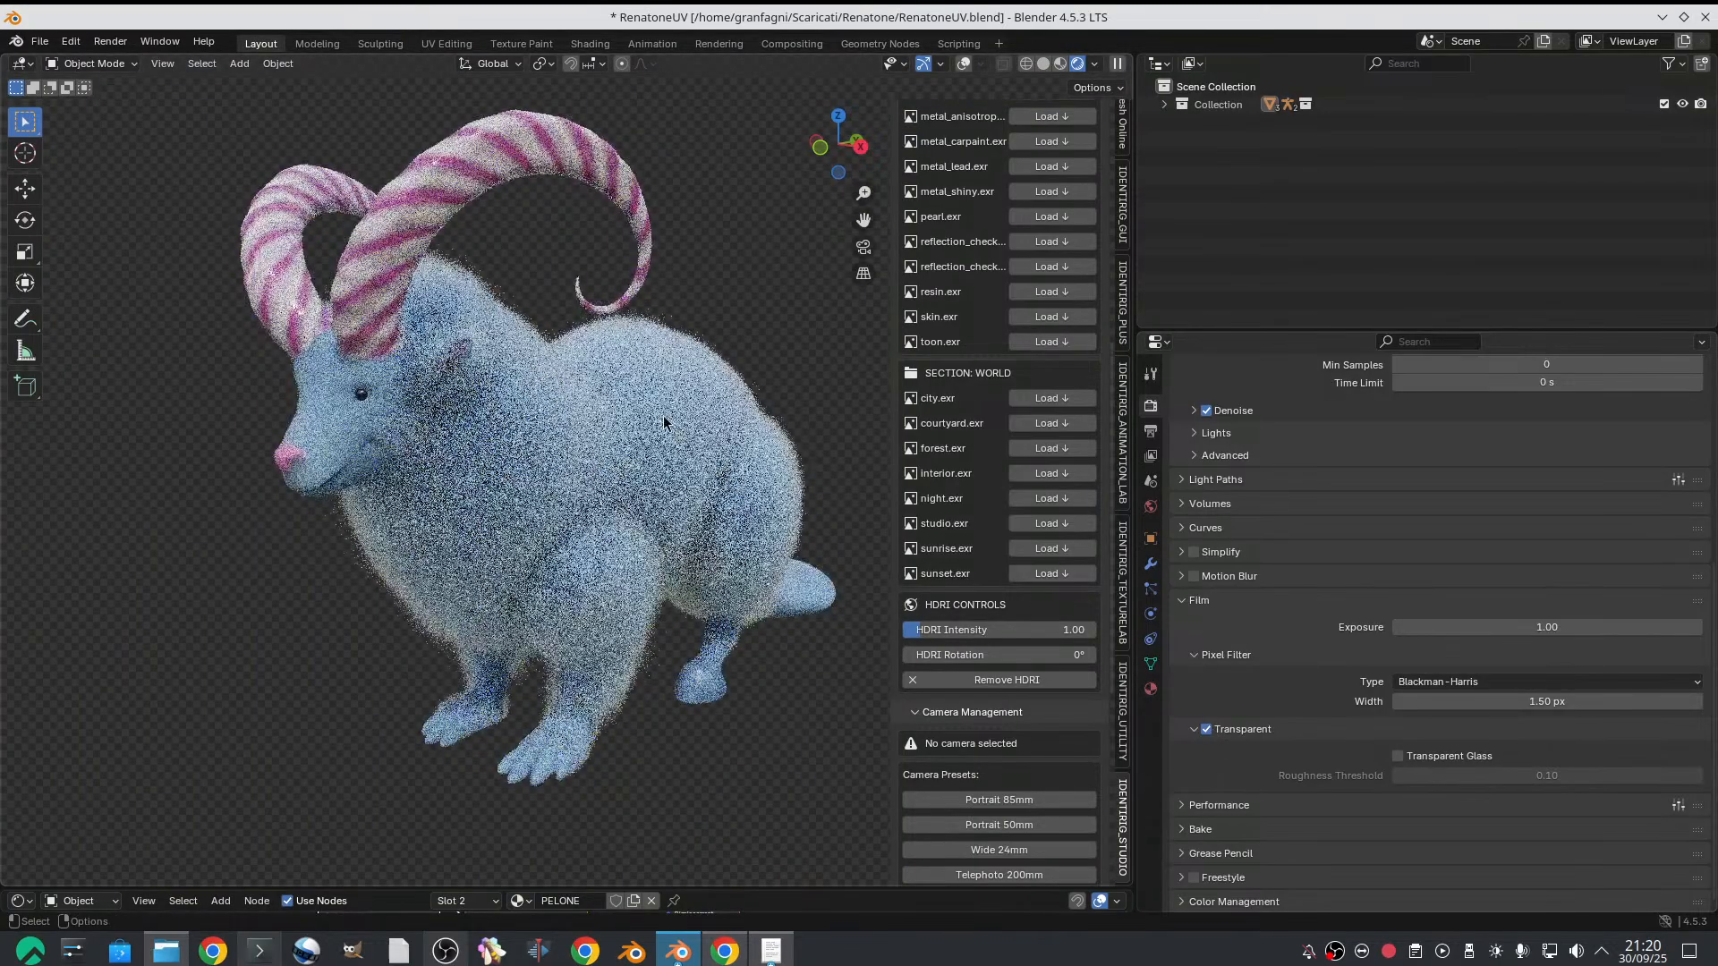
Add a camera to the scene and look through it with the viewport in solid shading
left_click(239, 64)
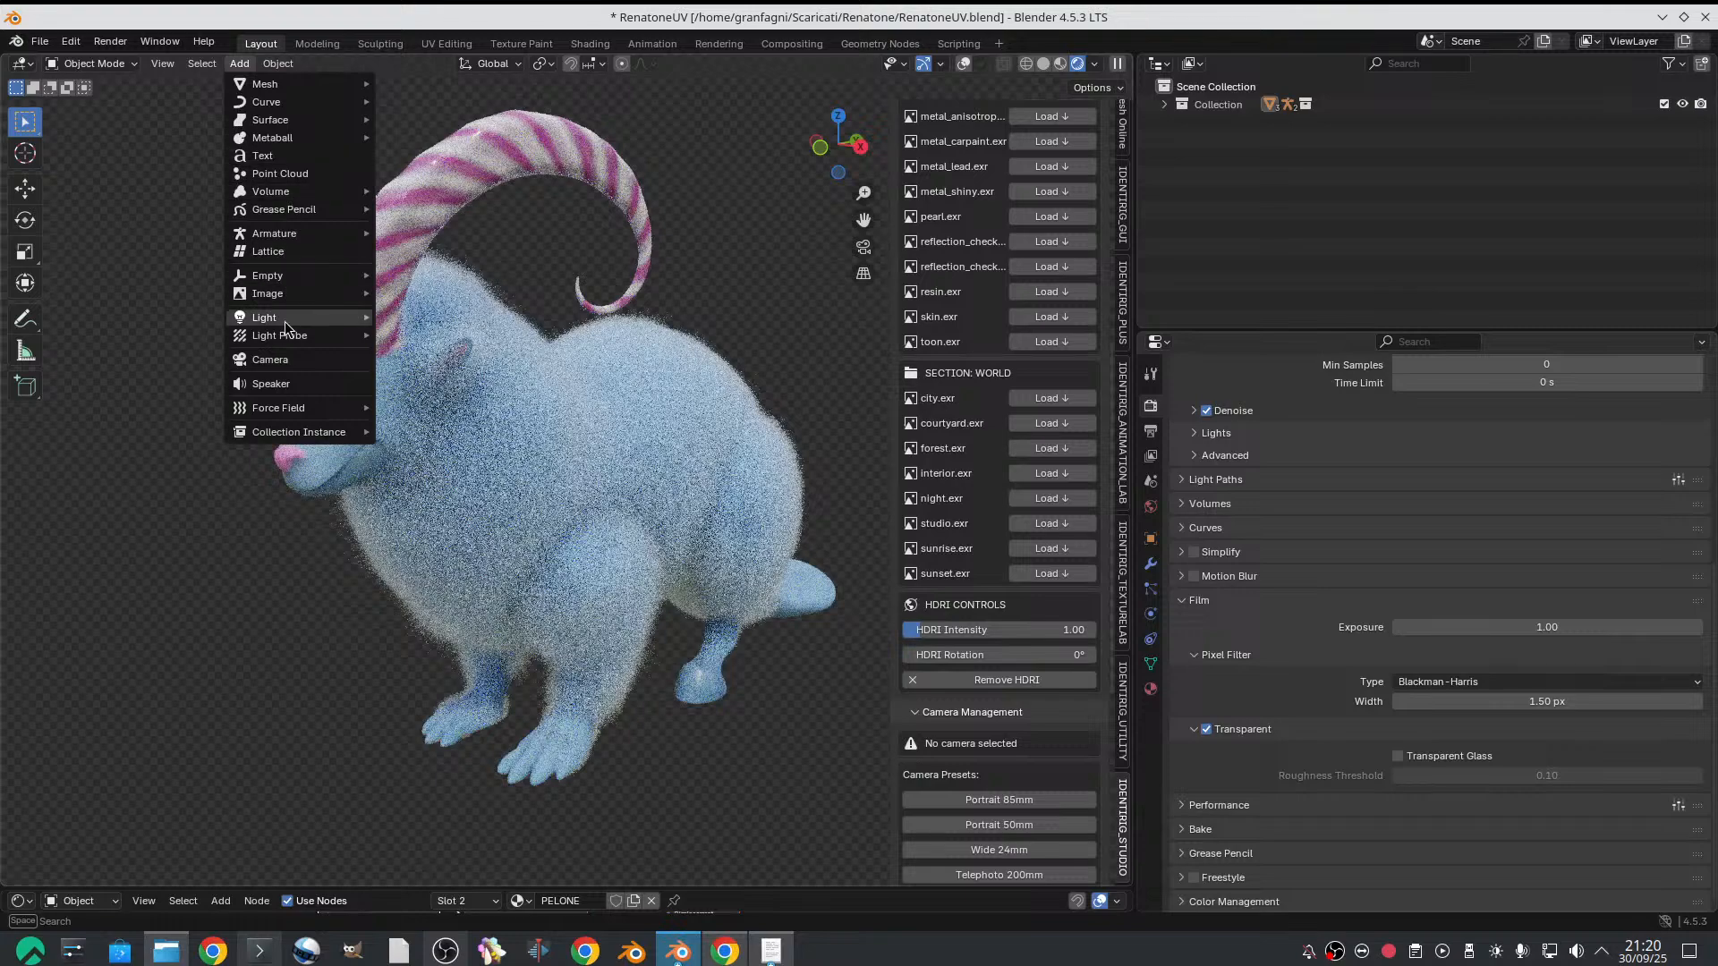
left_click(291, 359)
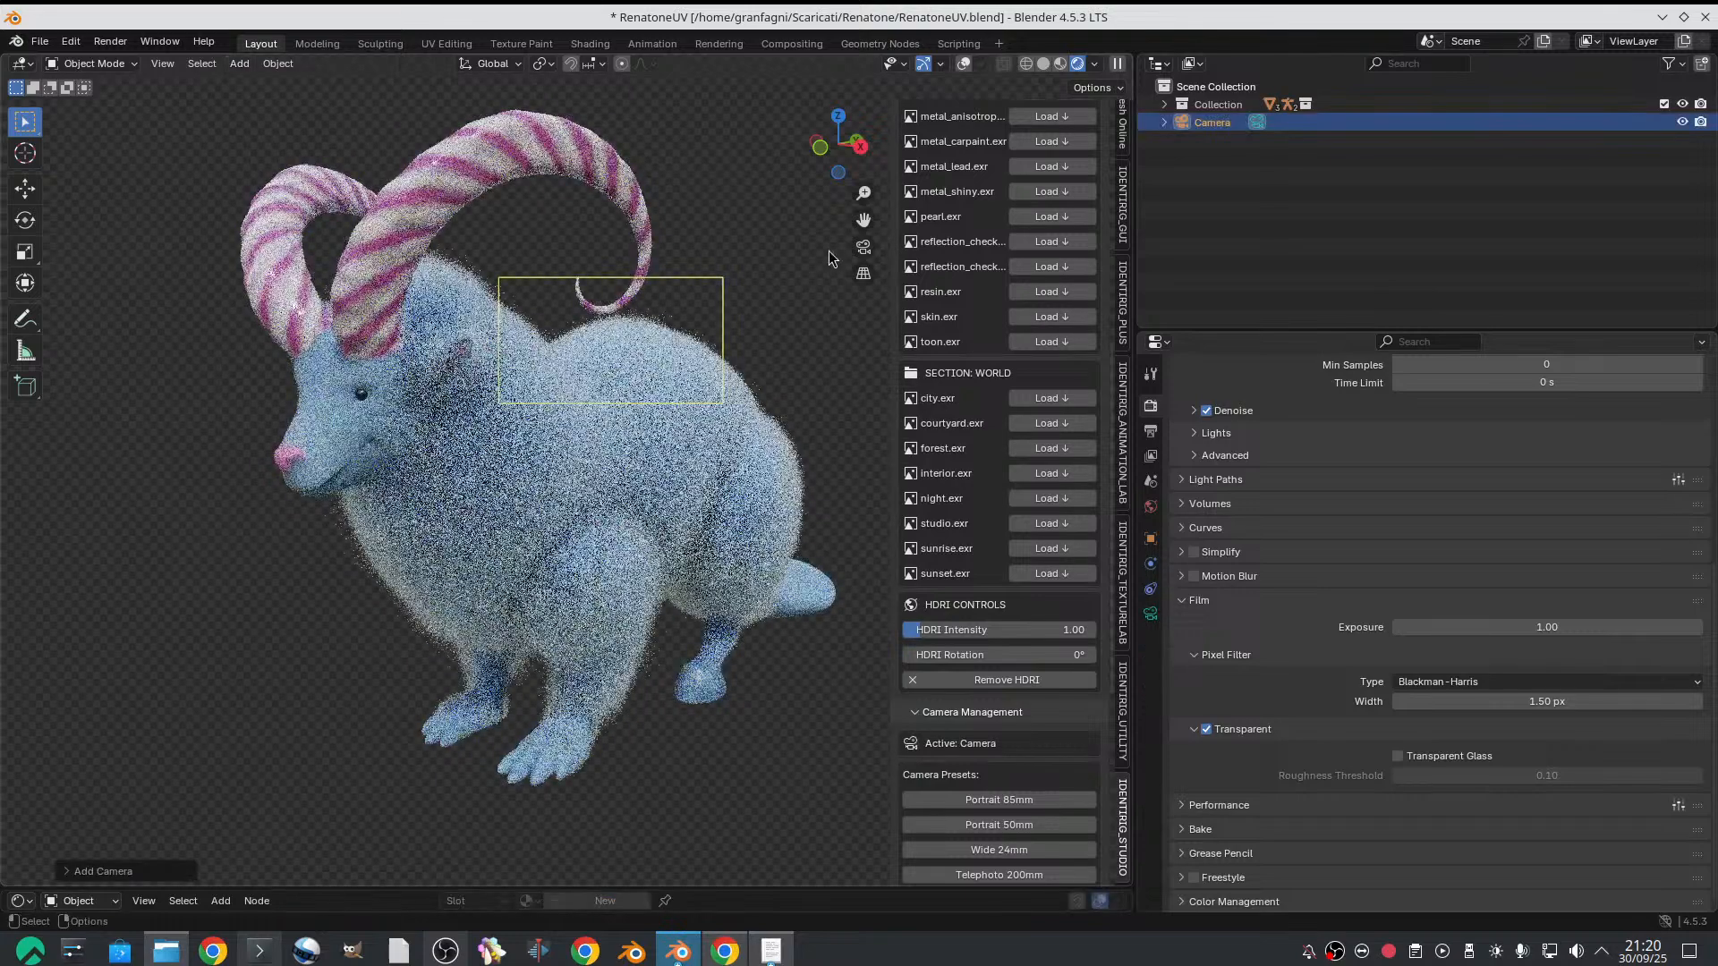
left_click(1042, 64)
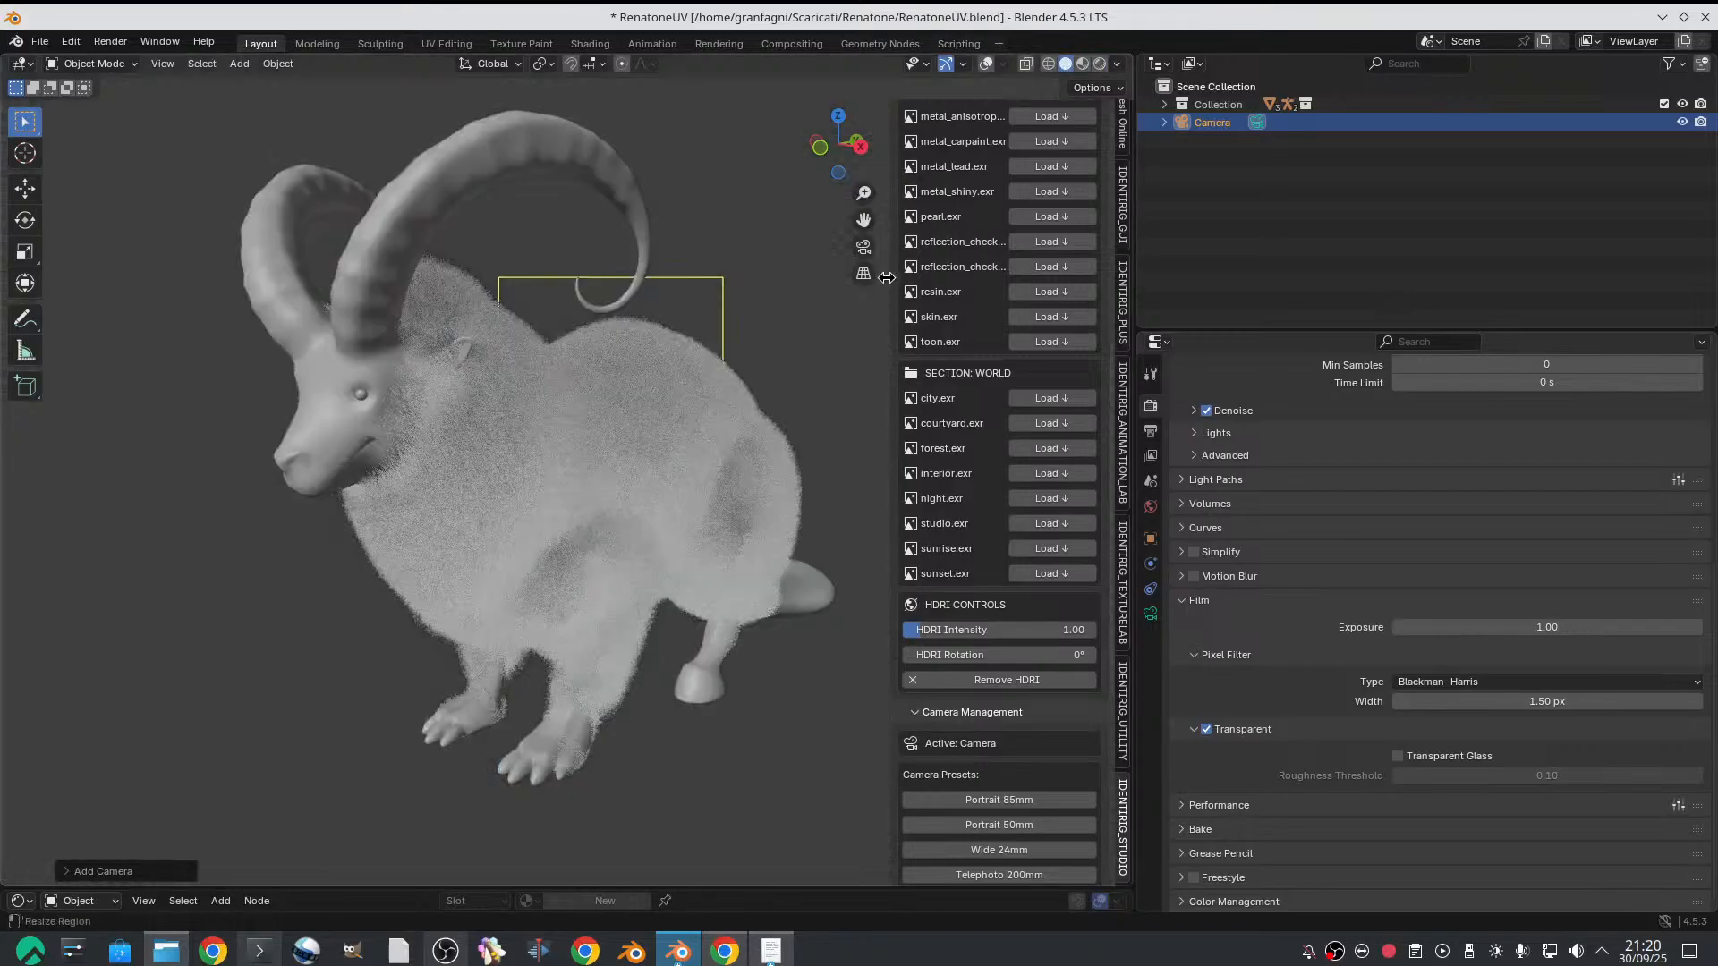
left_click(863, 246)
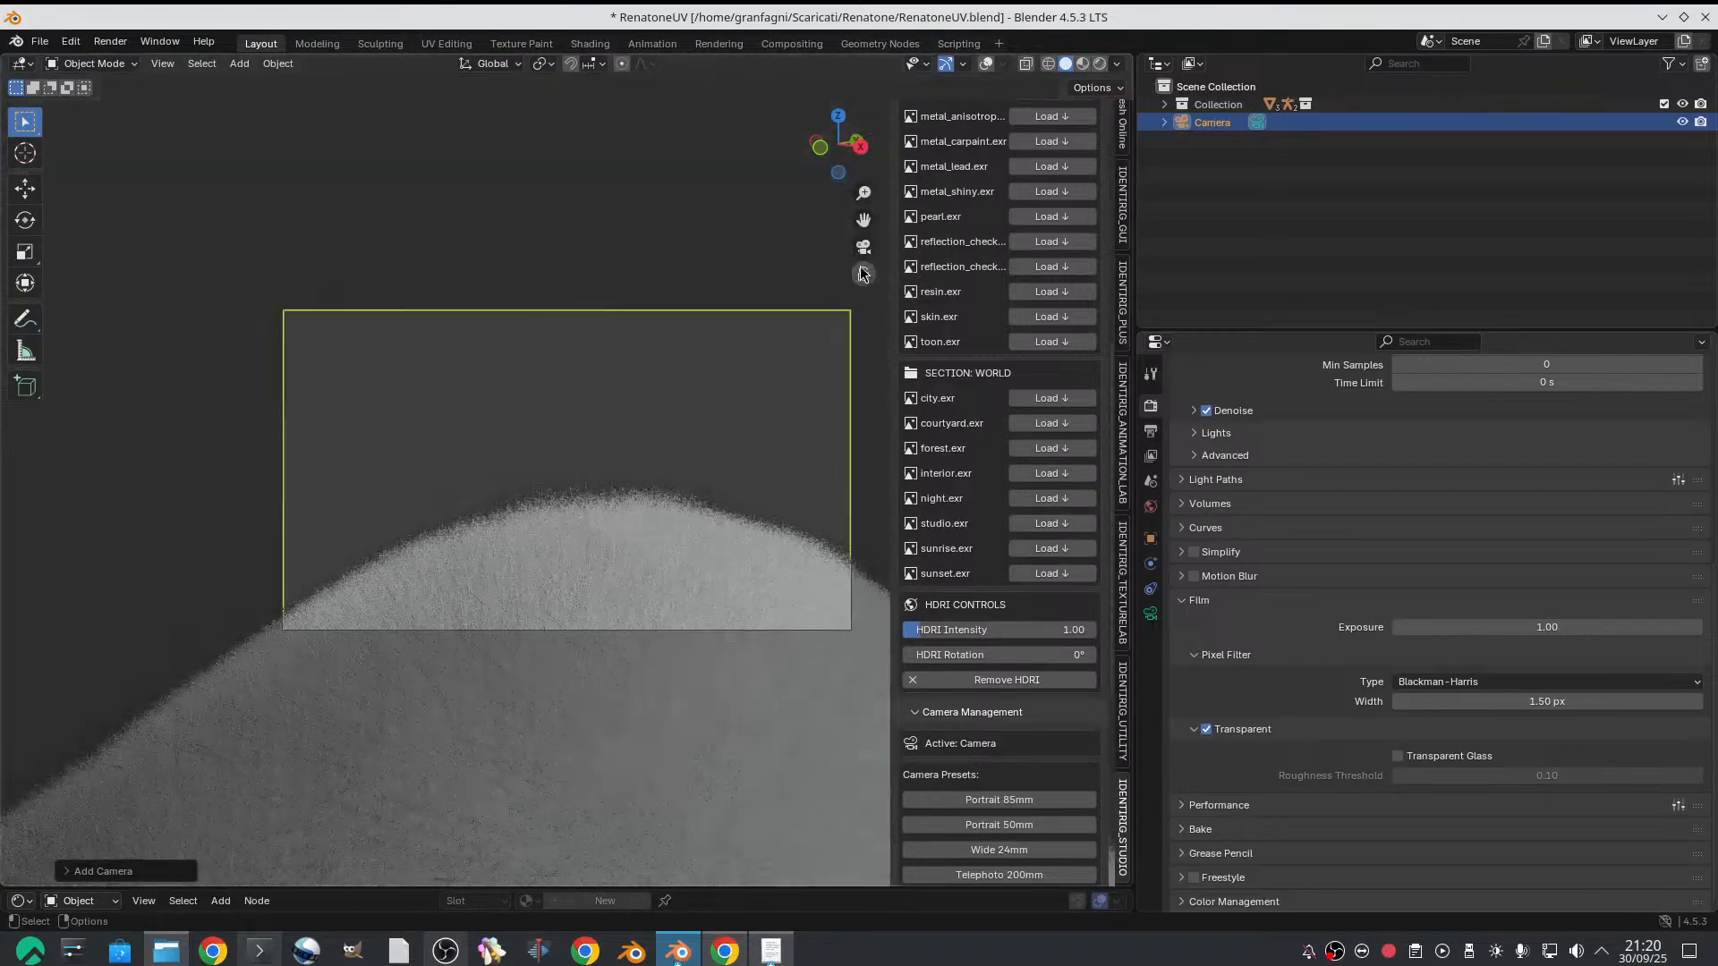
Lock the camera to the view and frame the whole goat inside the camera frame at a three-quarter angle
left_click(864, 276)
middle_click_drag(714, 531, 544, 539)
scroll(544, 539, "up", 4)
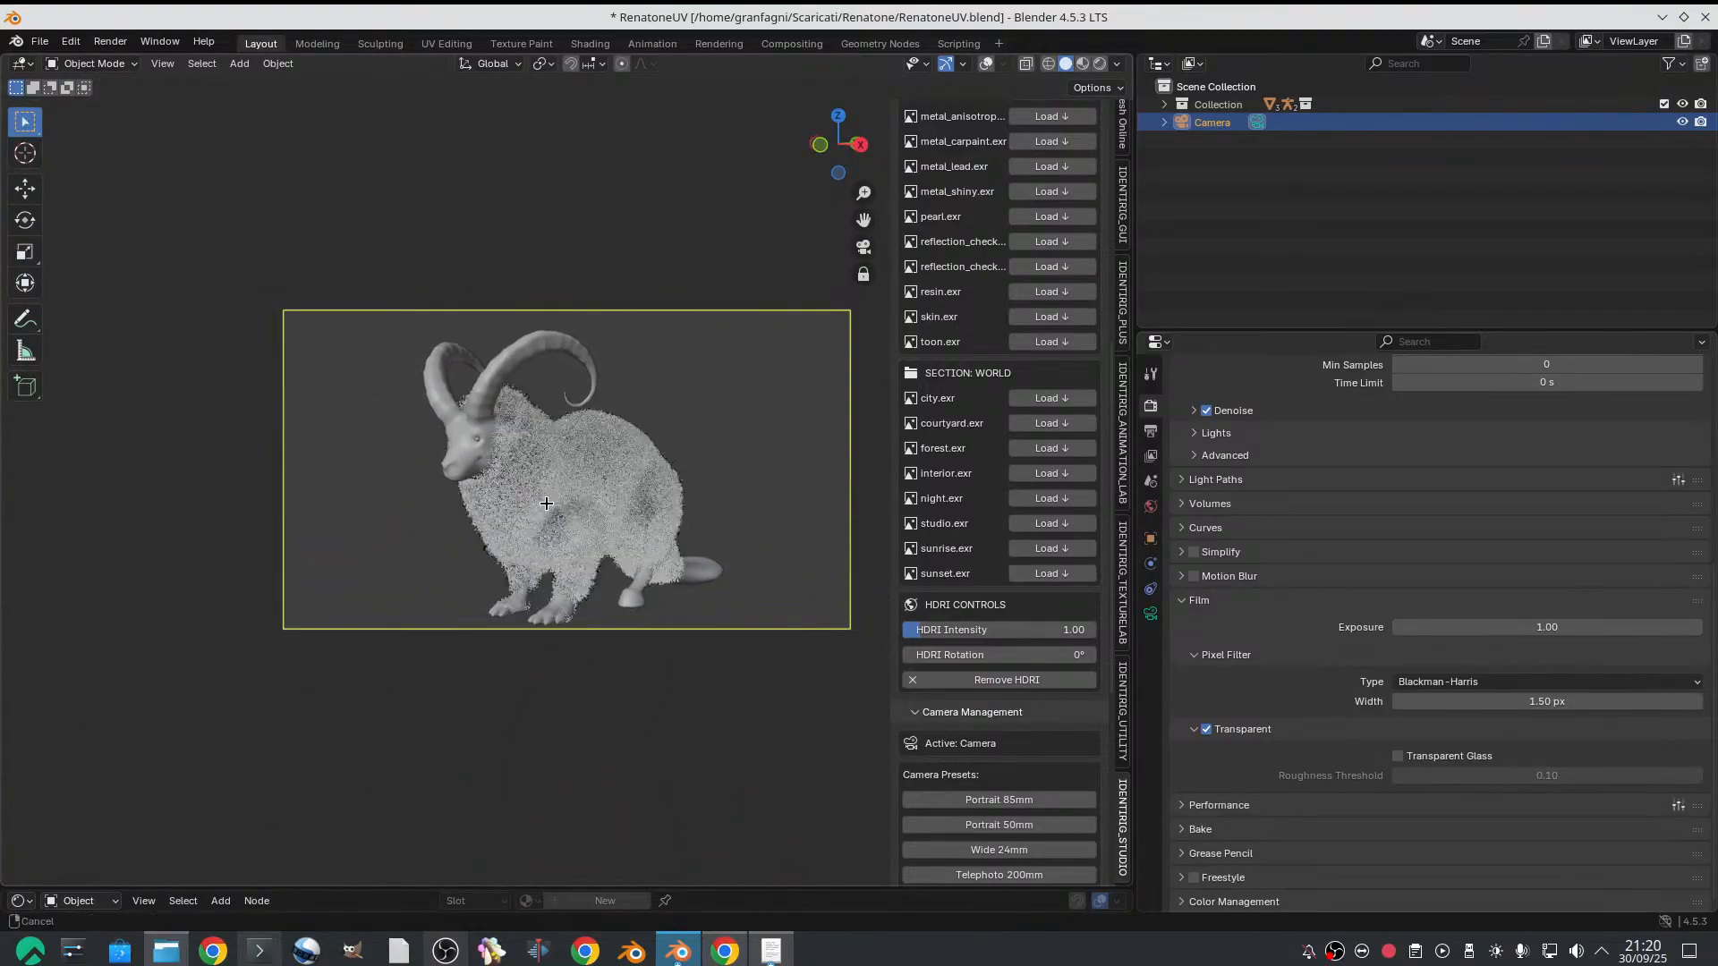
scroll(551, 486, "down", 2)
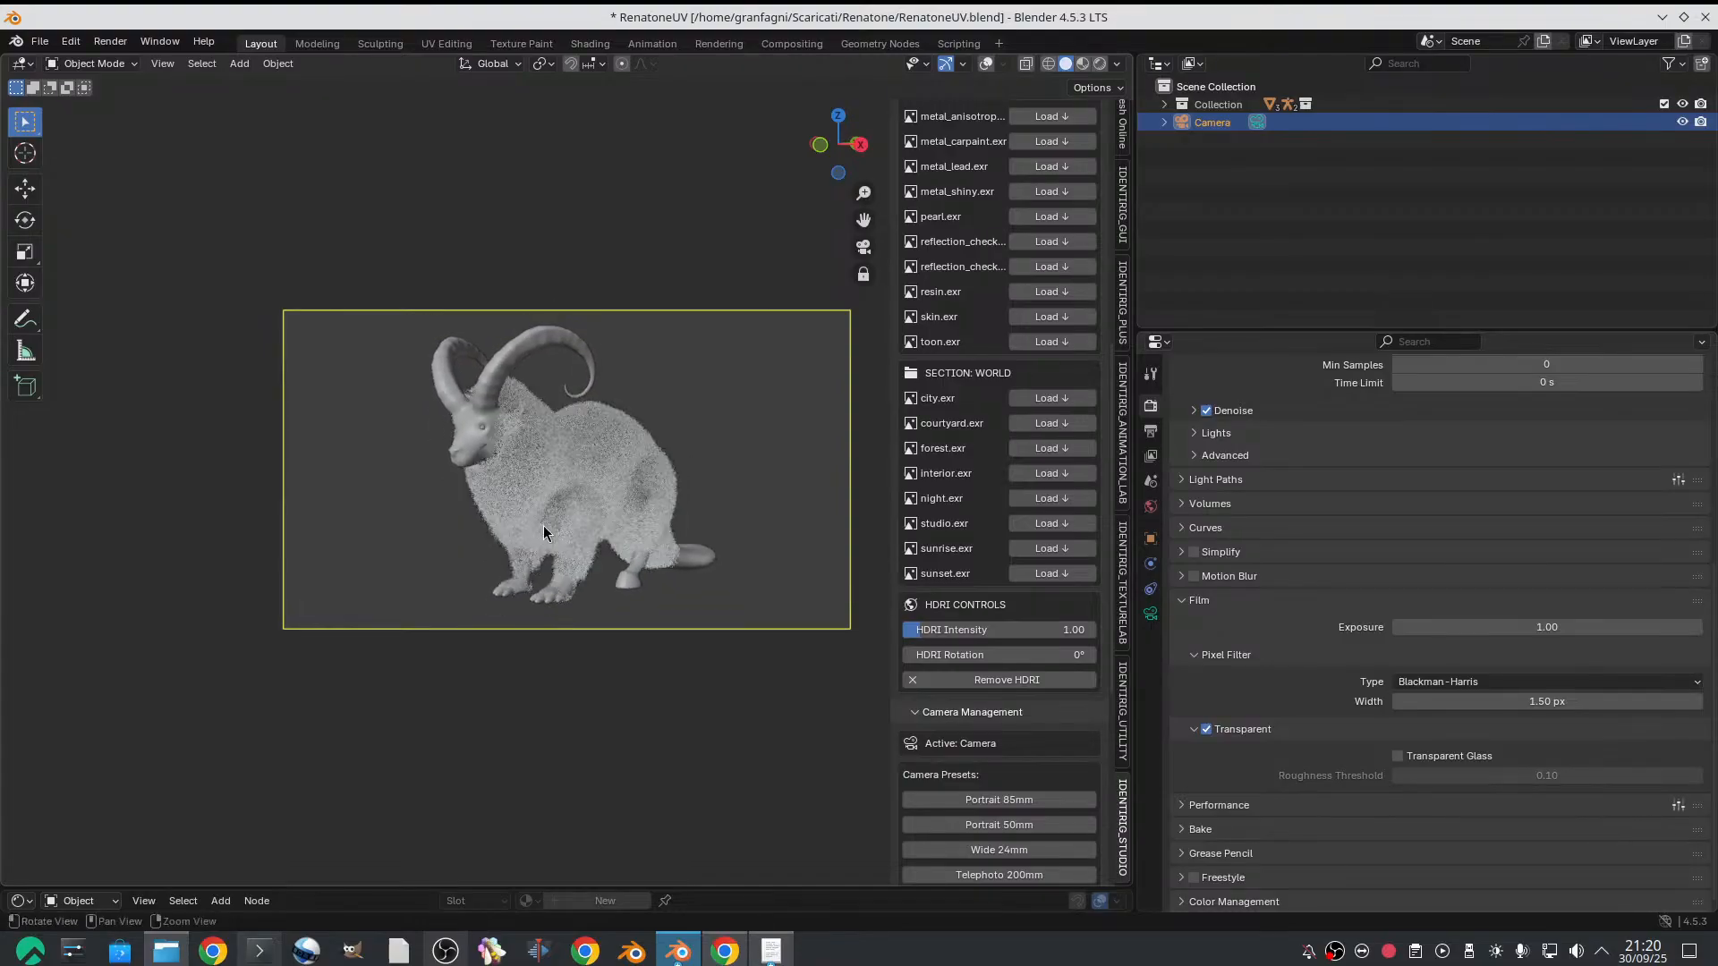
middle_click_drag(546, 503, 626, 436)
Show the viewport overlays and clear all transforms on every bone of the goat's rig in Pose Mode
left_click(986, 64)
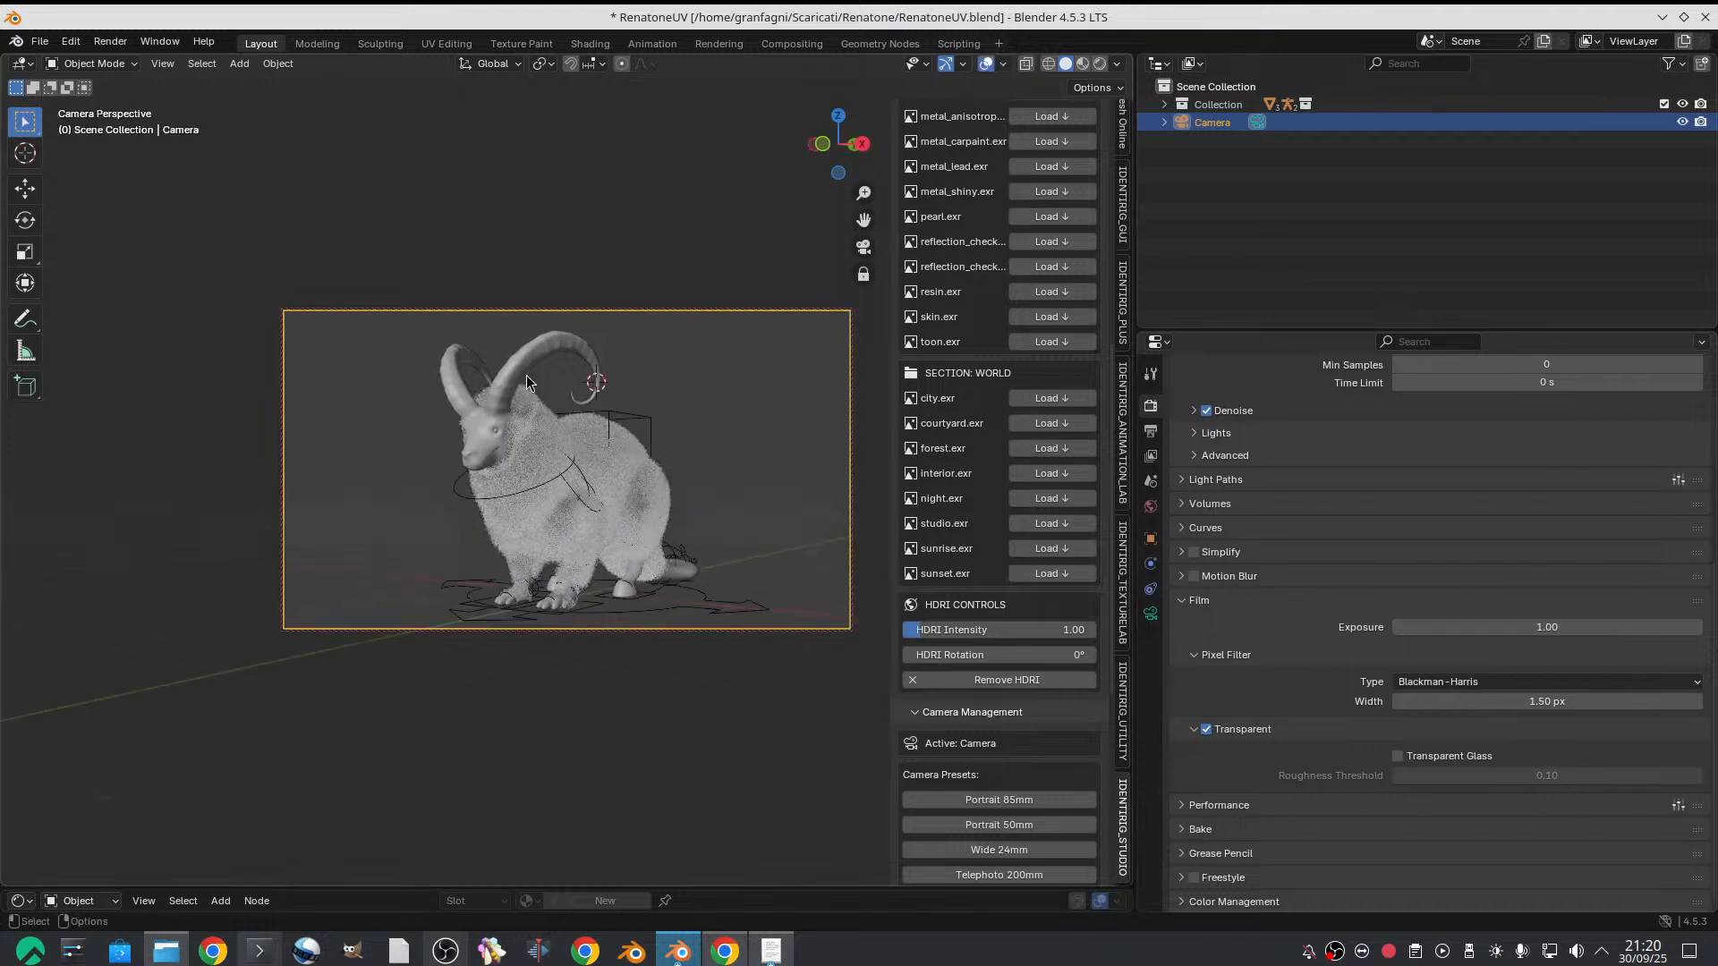
left_click(540, 479)
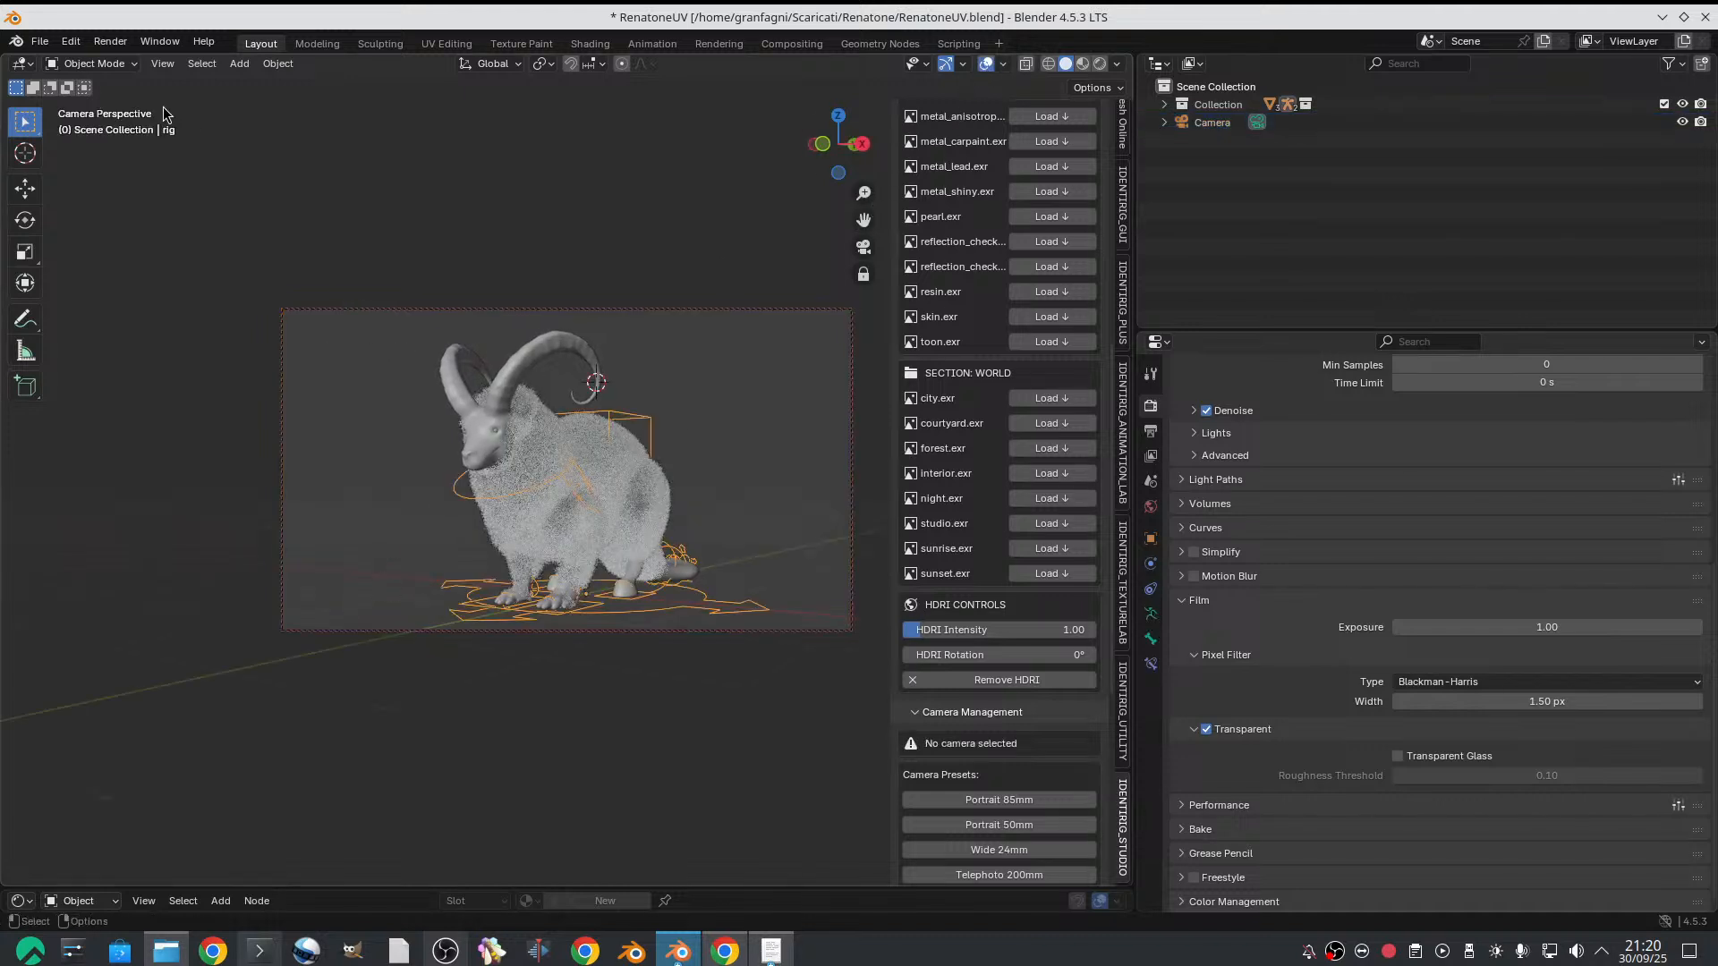
left_click(125, 68)
left_click(117, 120)
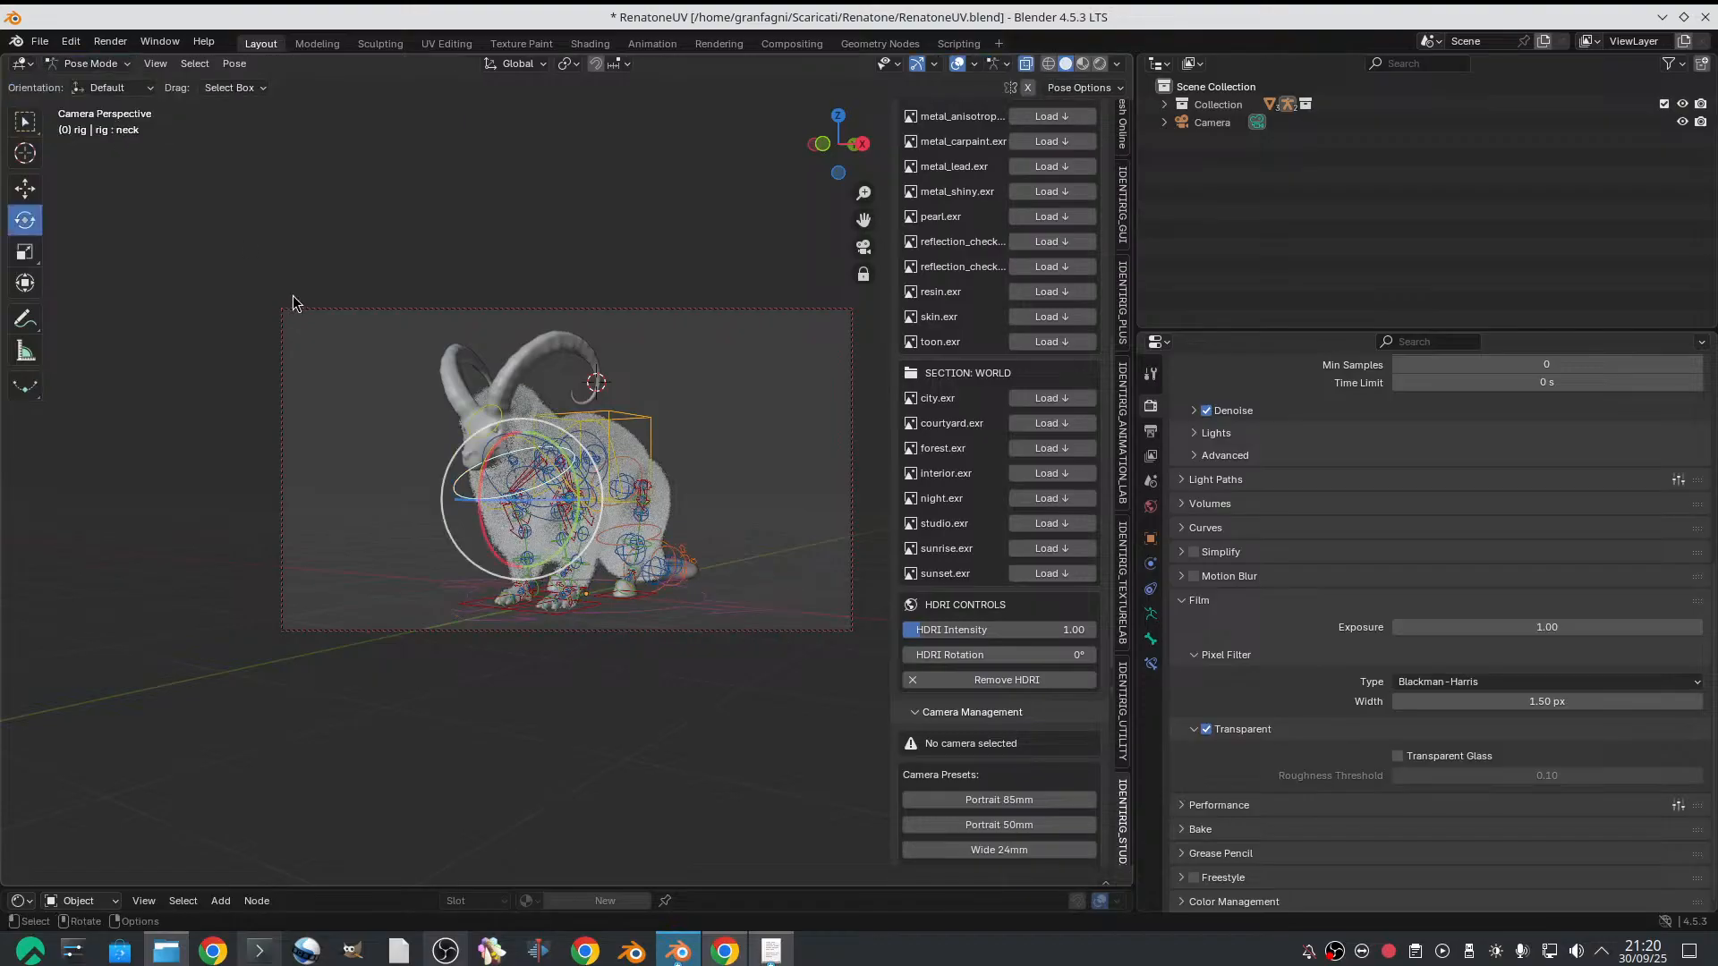
left_click_drag(301, 284, 885, 750)
left_click(235, 63)
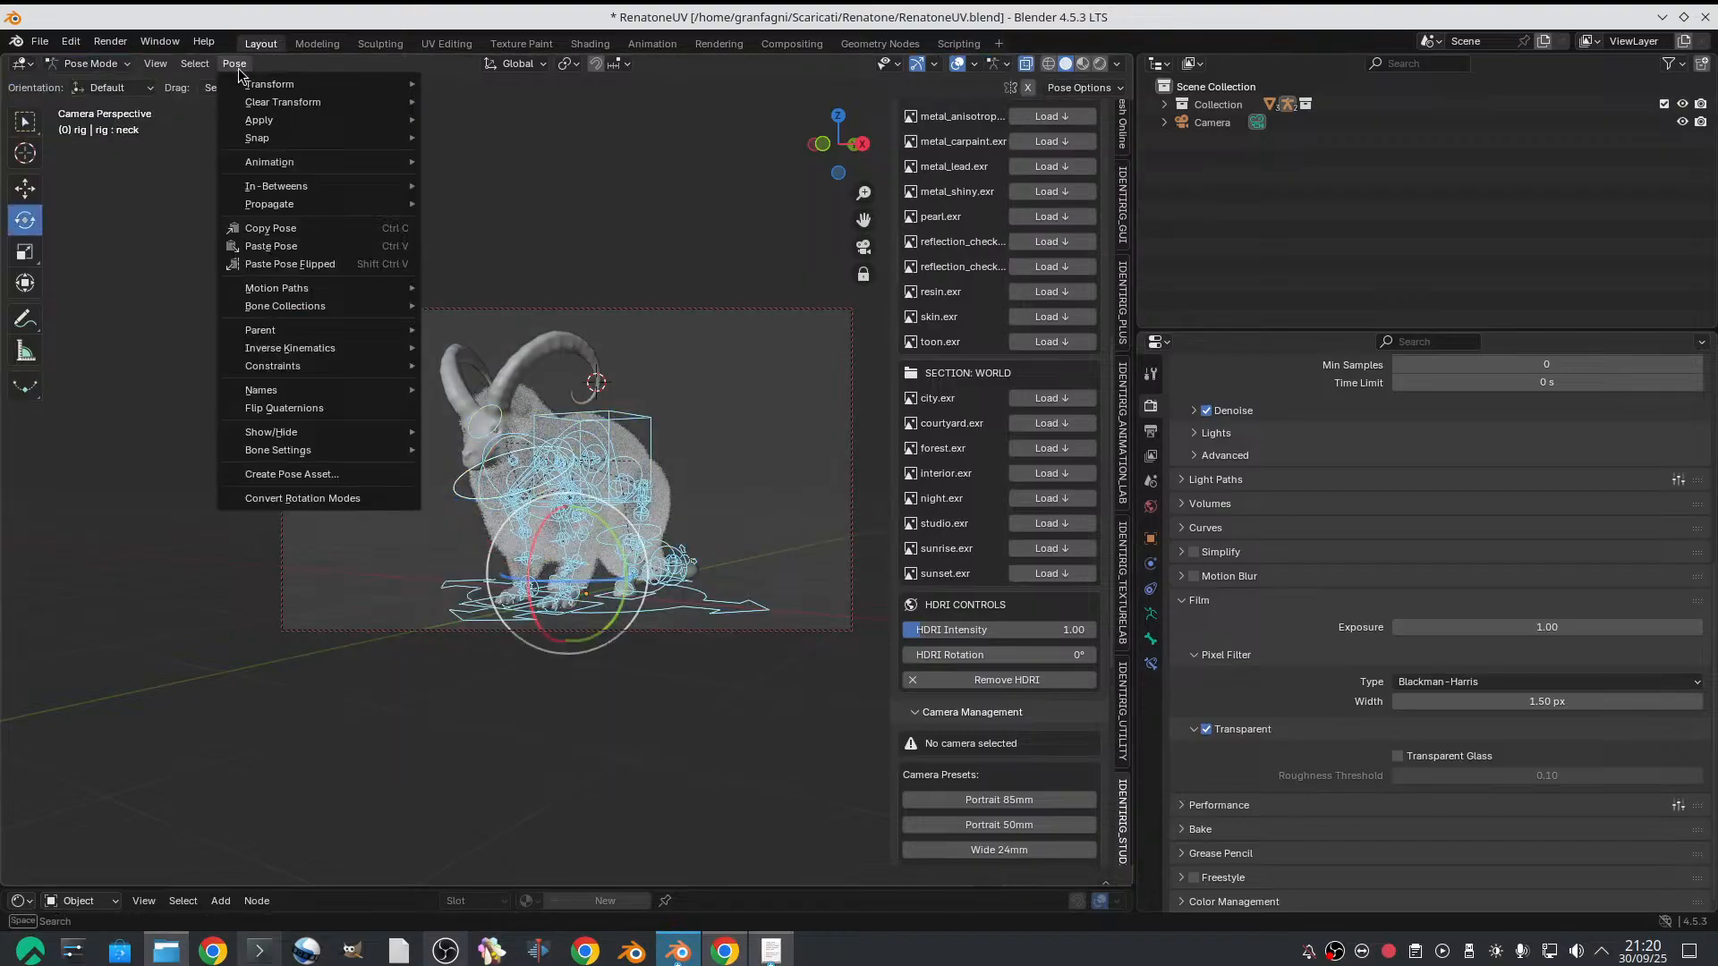
mouse_move(282, 102)
left_click(533, 106)
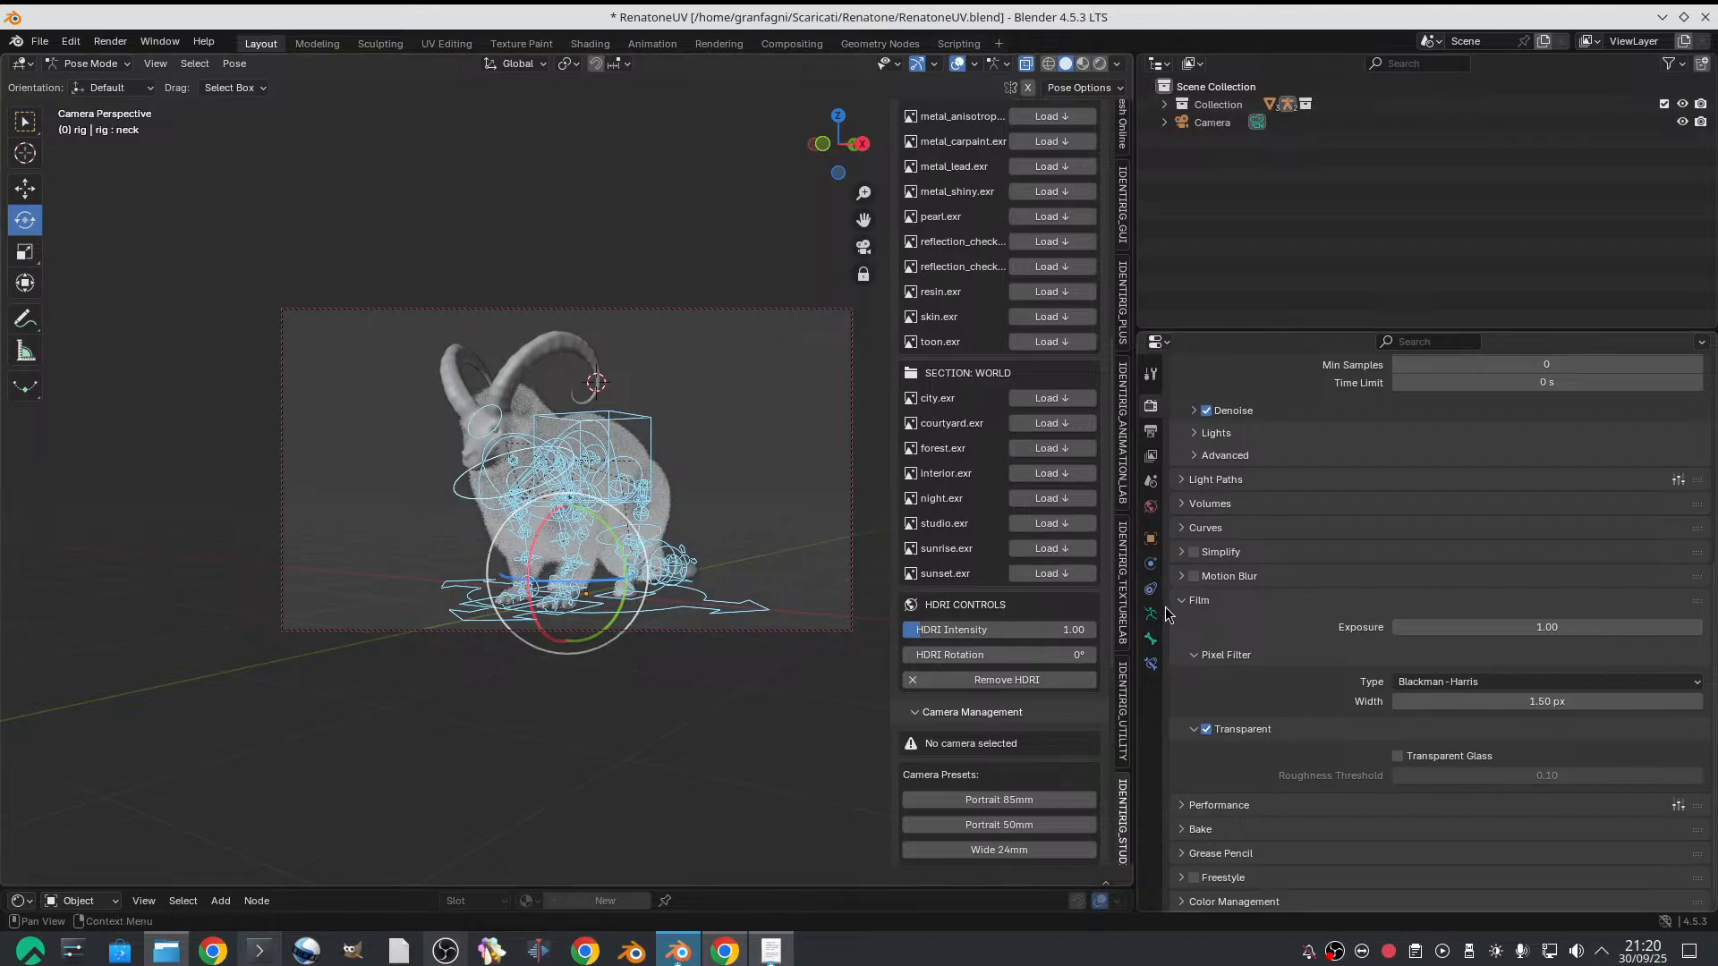
key("alt+a")
left_click(473, 423)
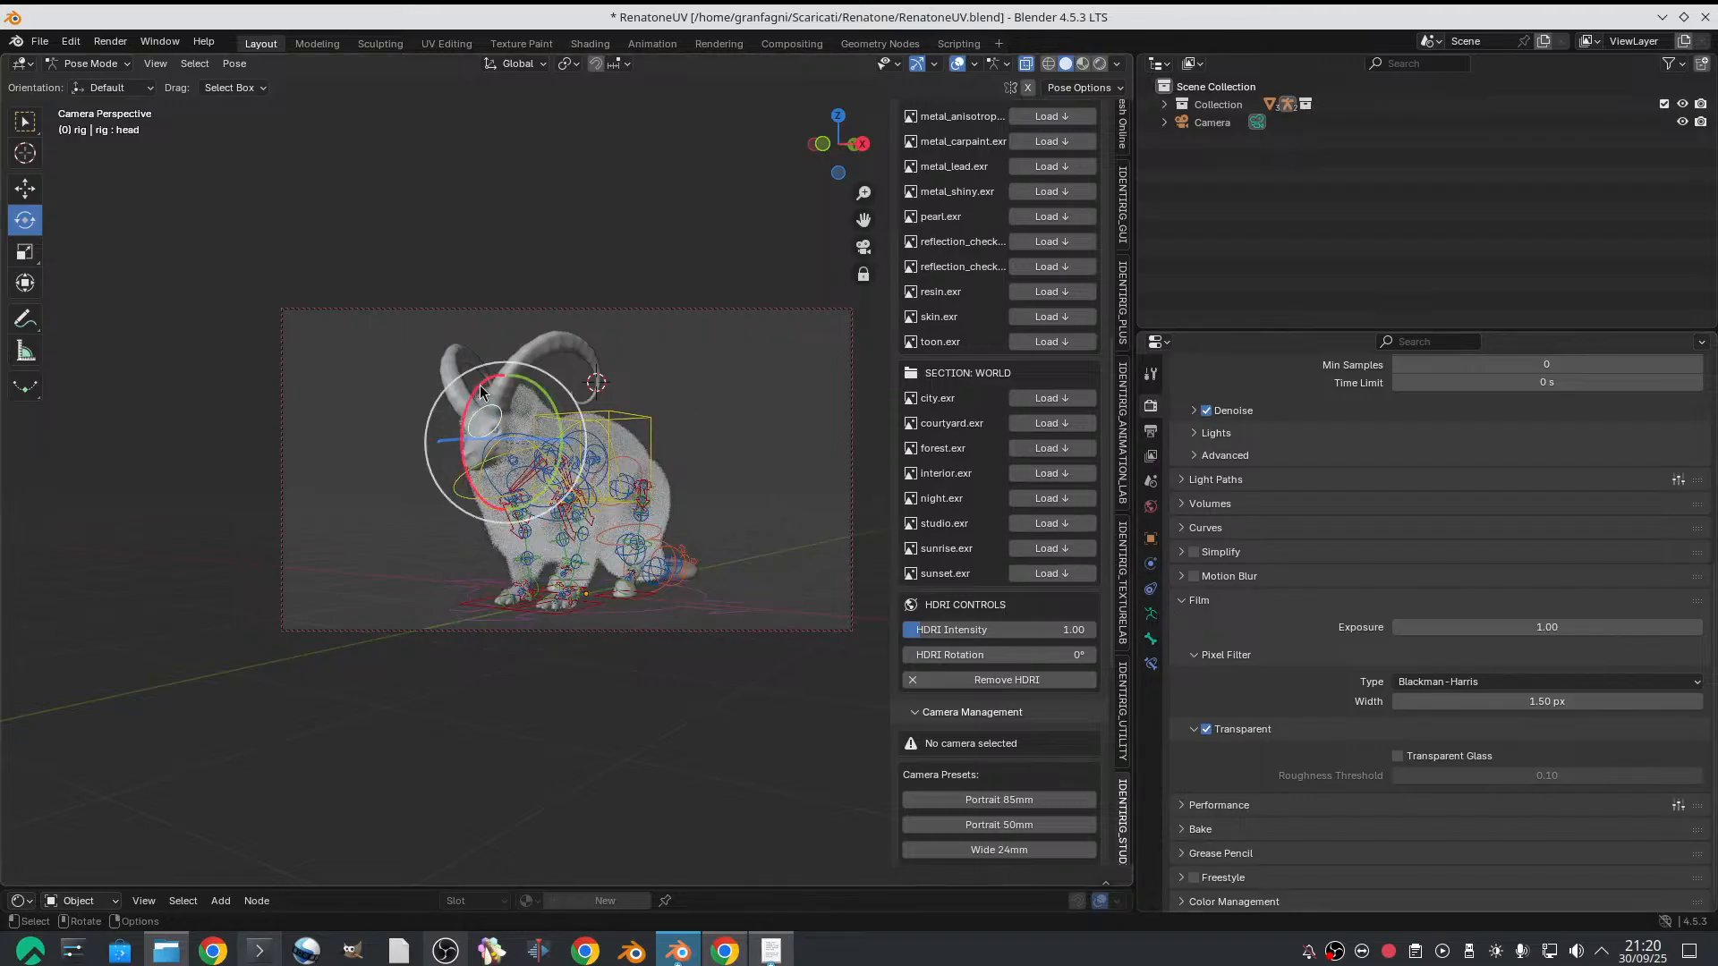
Return to Object Mode and turn off the viewport display of the goat mesh's hair particle system
left_click(93, 64)
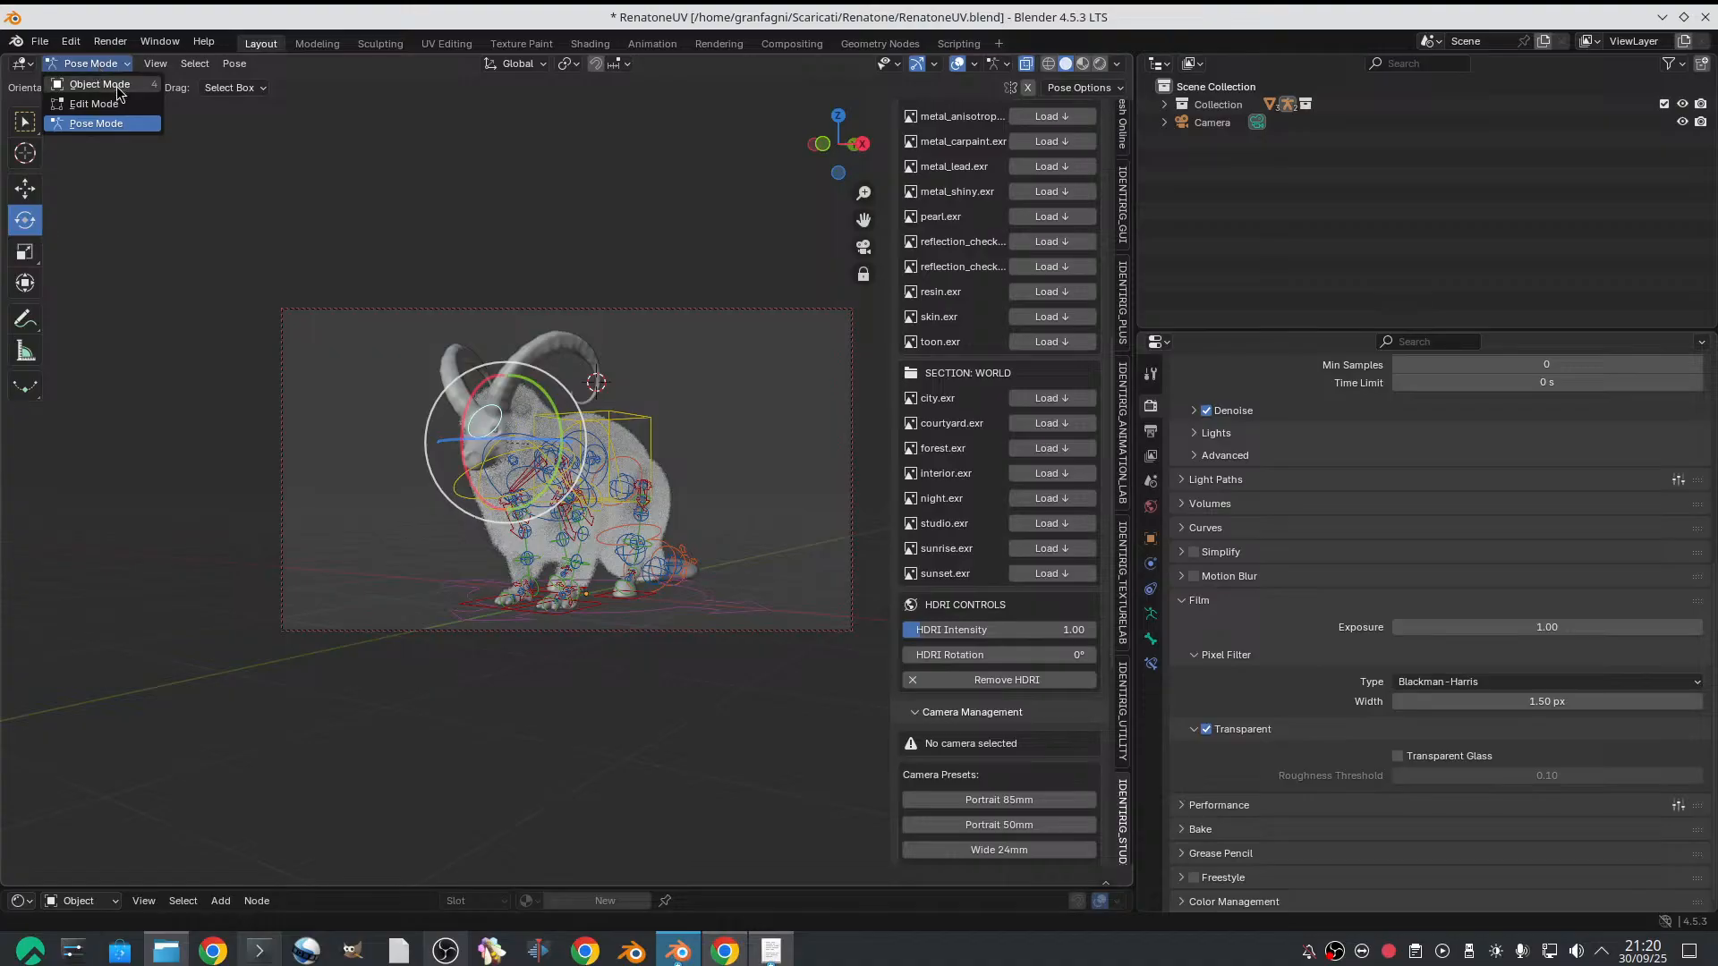
left_click(121, 83)
left_click(438, 373)
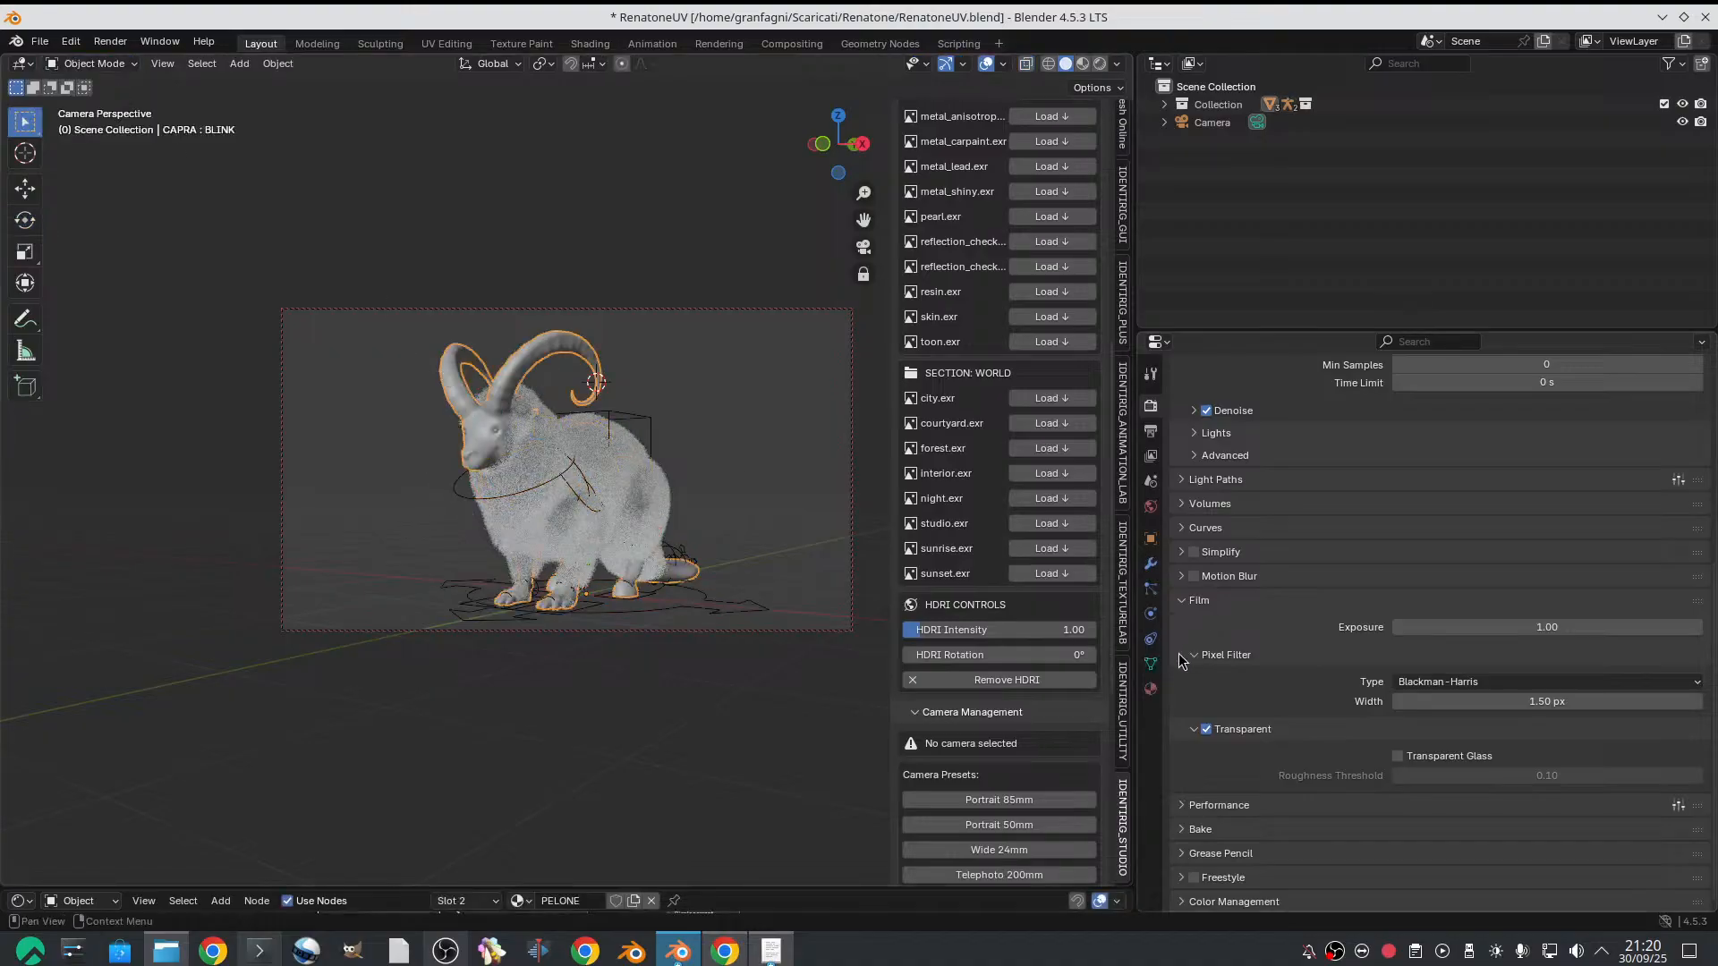
left_click(1150, 589)
scroll(1478, 449, "up", 10)
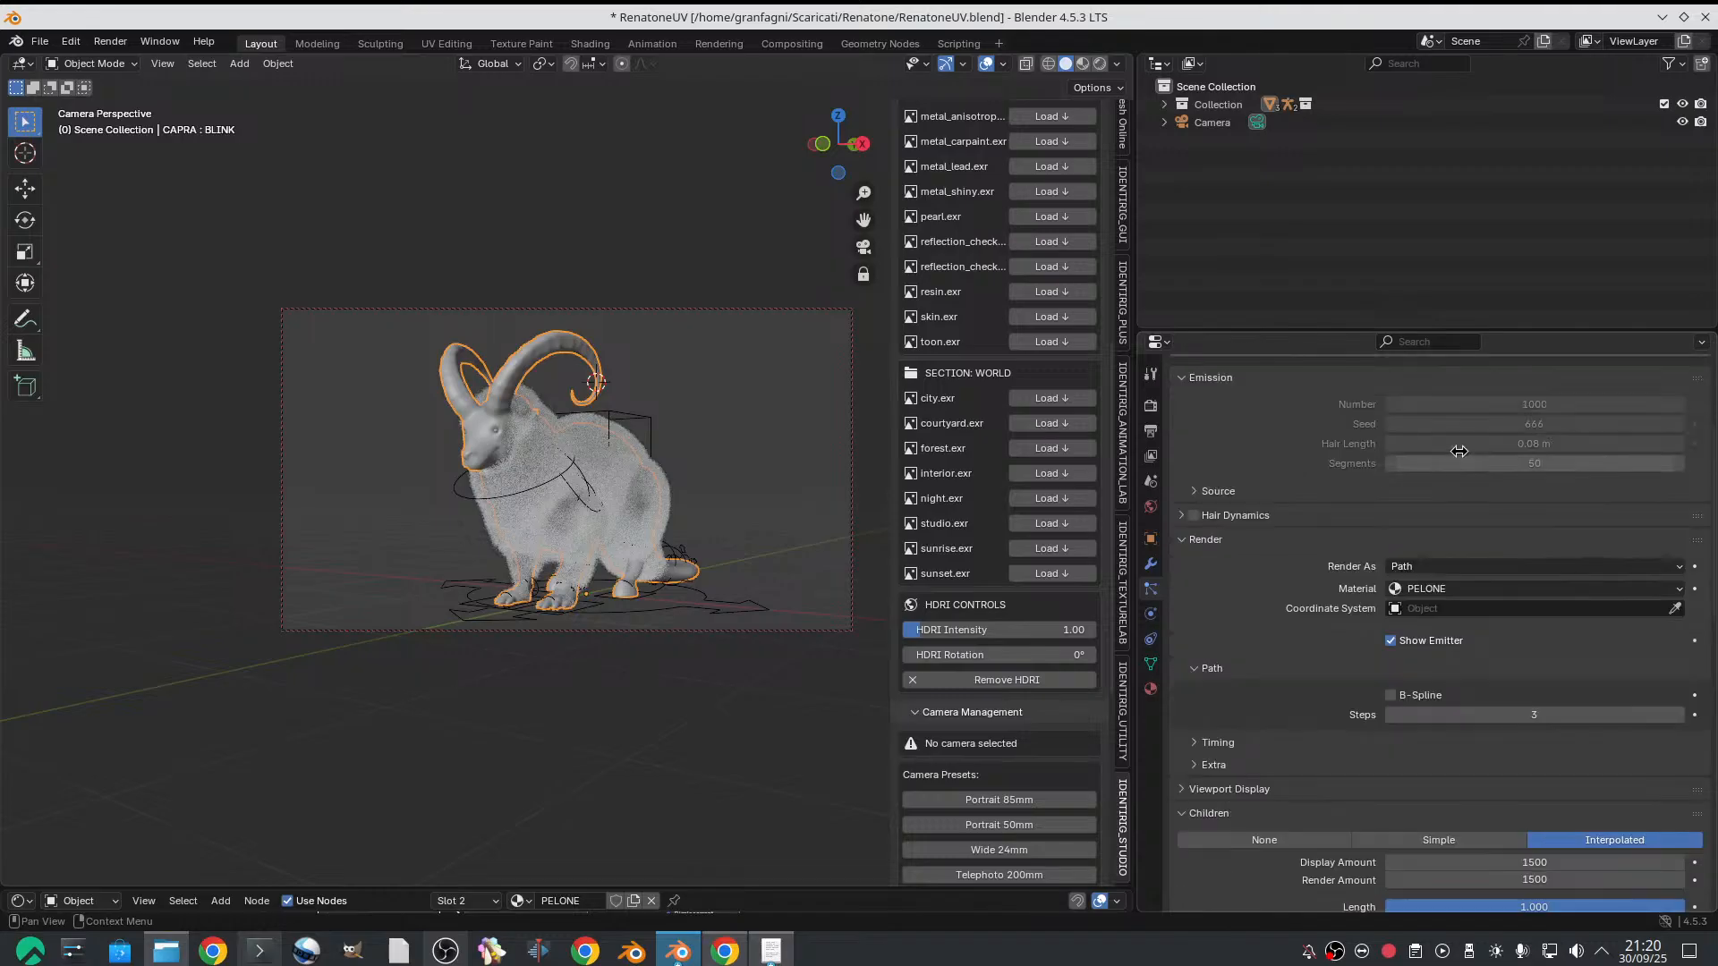
left_click(1650, 407)
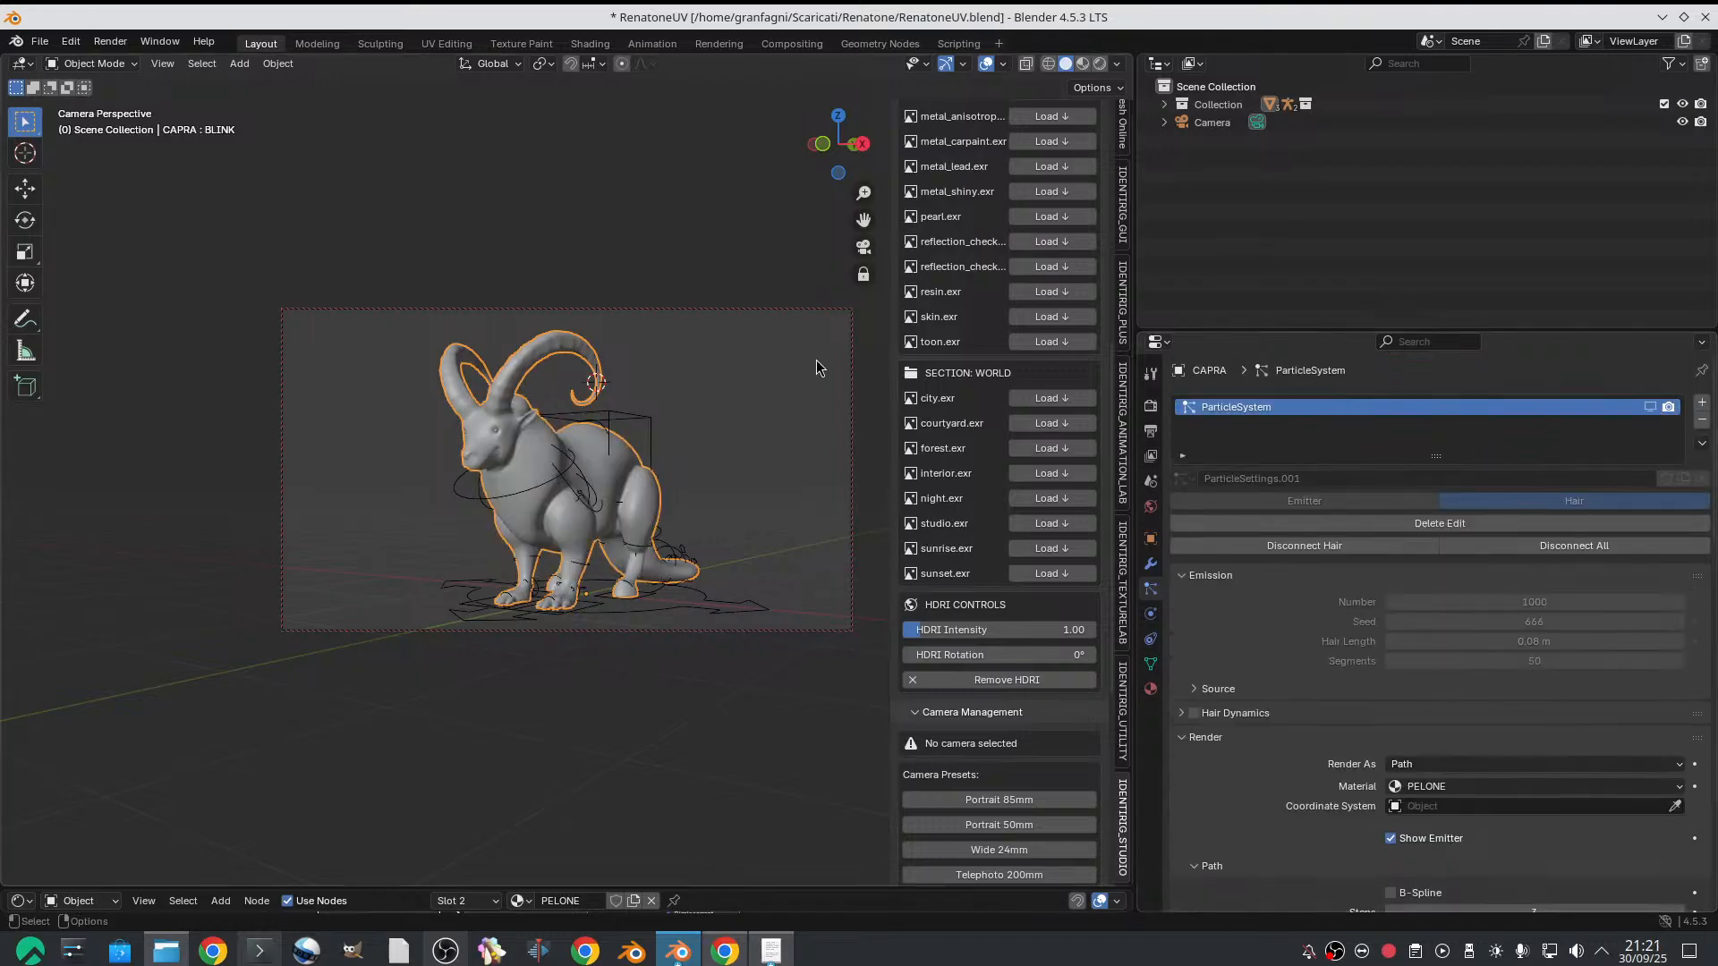
Put the rig in Pose Mode again, clear all transforms on all its bones and deselect them
left_click(649, 407)
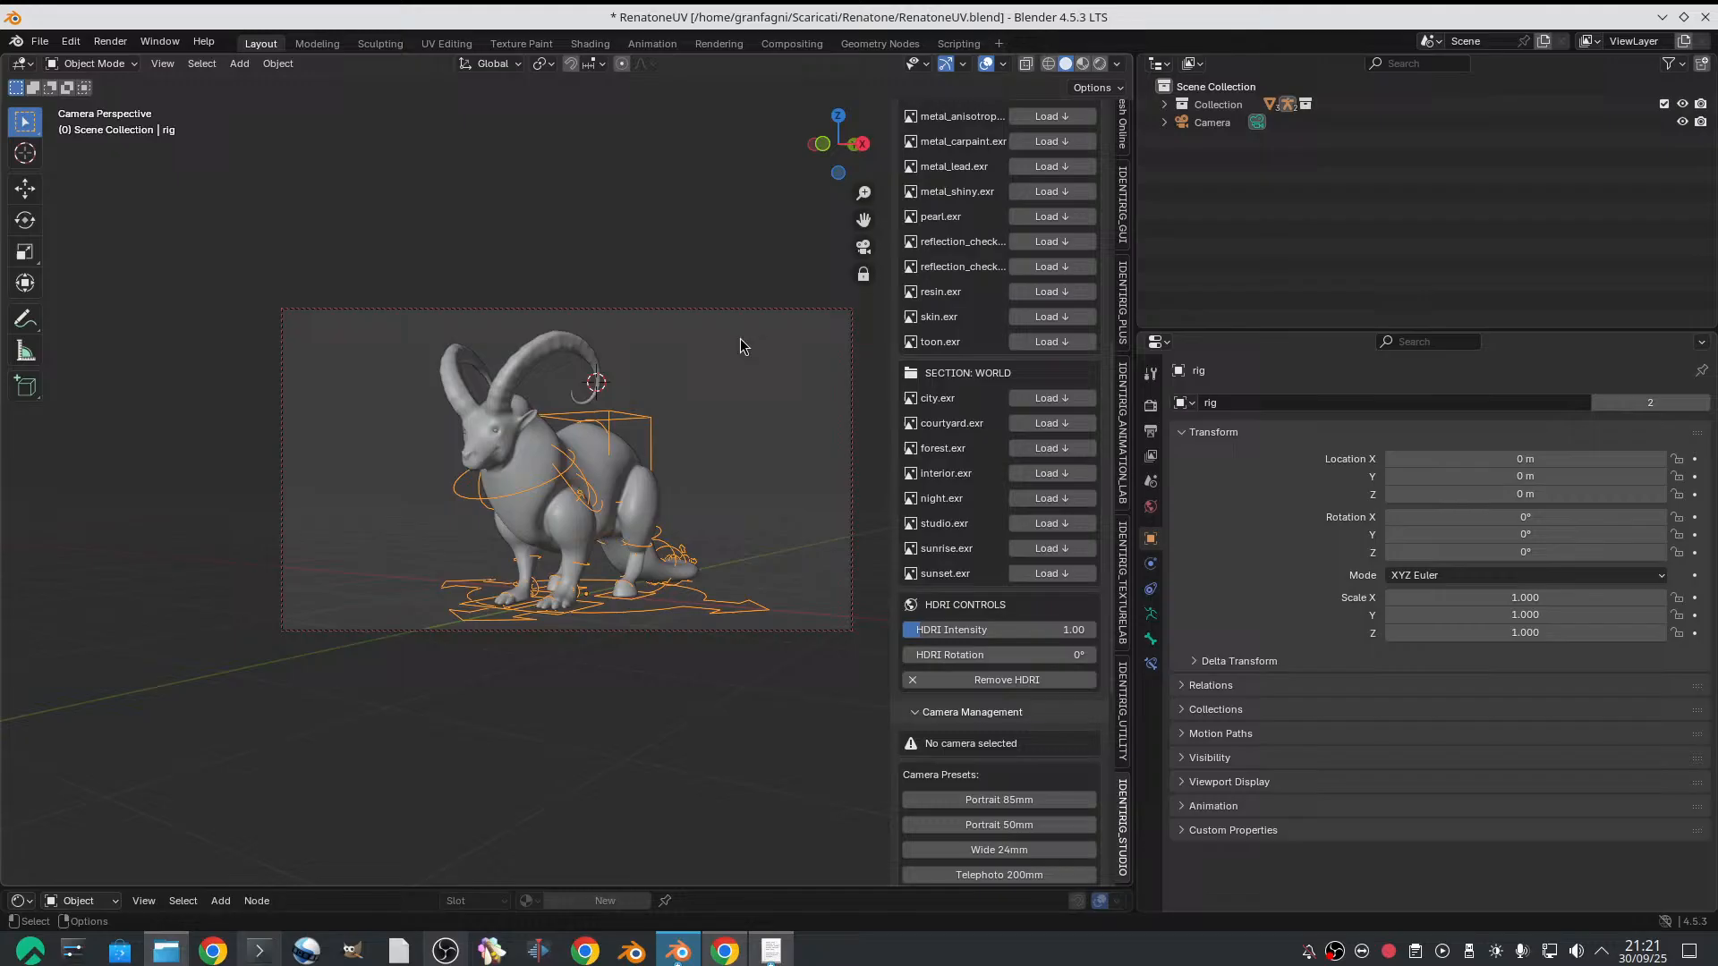
left_click(92, 69)
left_click(95, 125)
left_click_drag(257, 251, 839, 744)
left_click(235, 63)
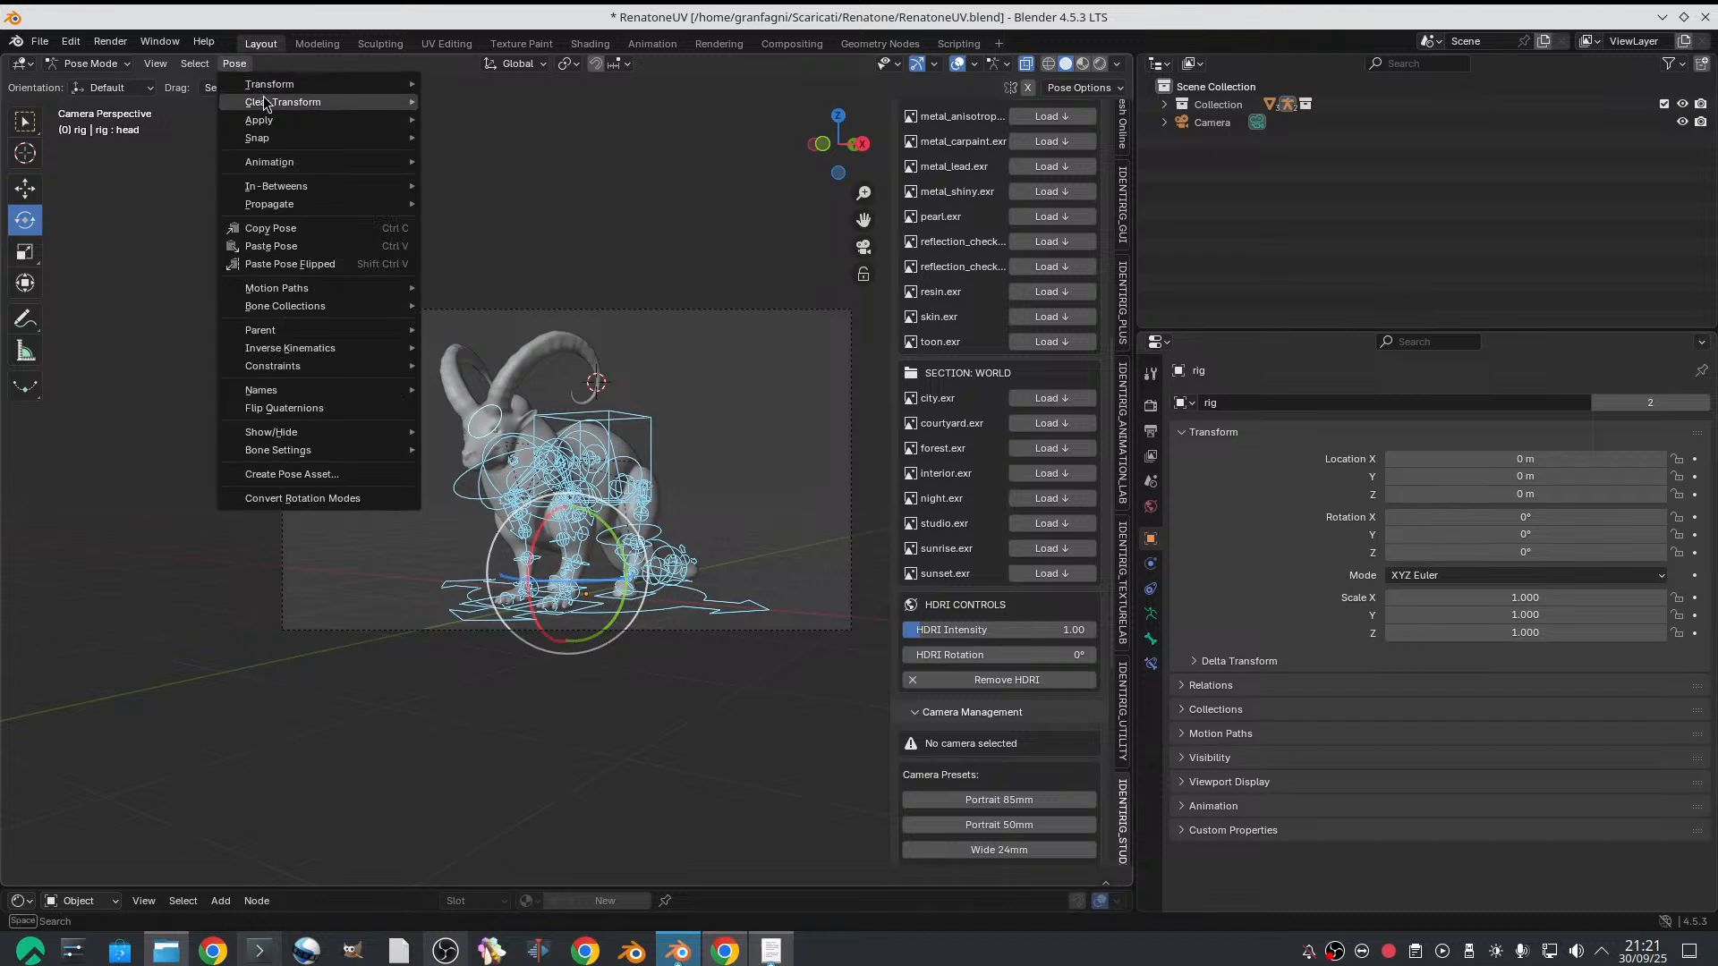
mouse_move(264, 102)
left_click(474, 106)
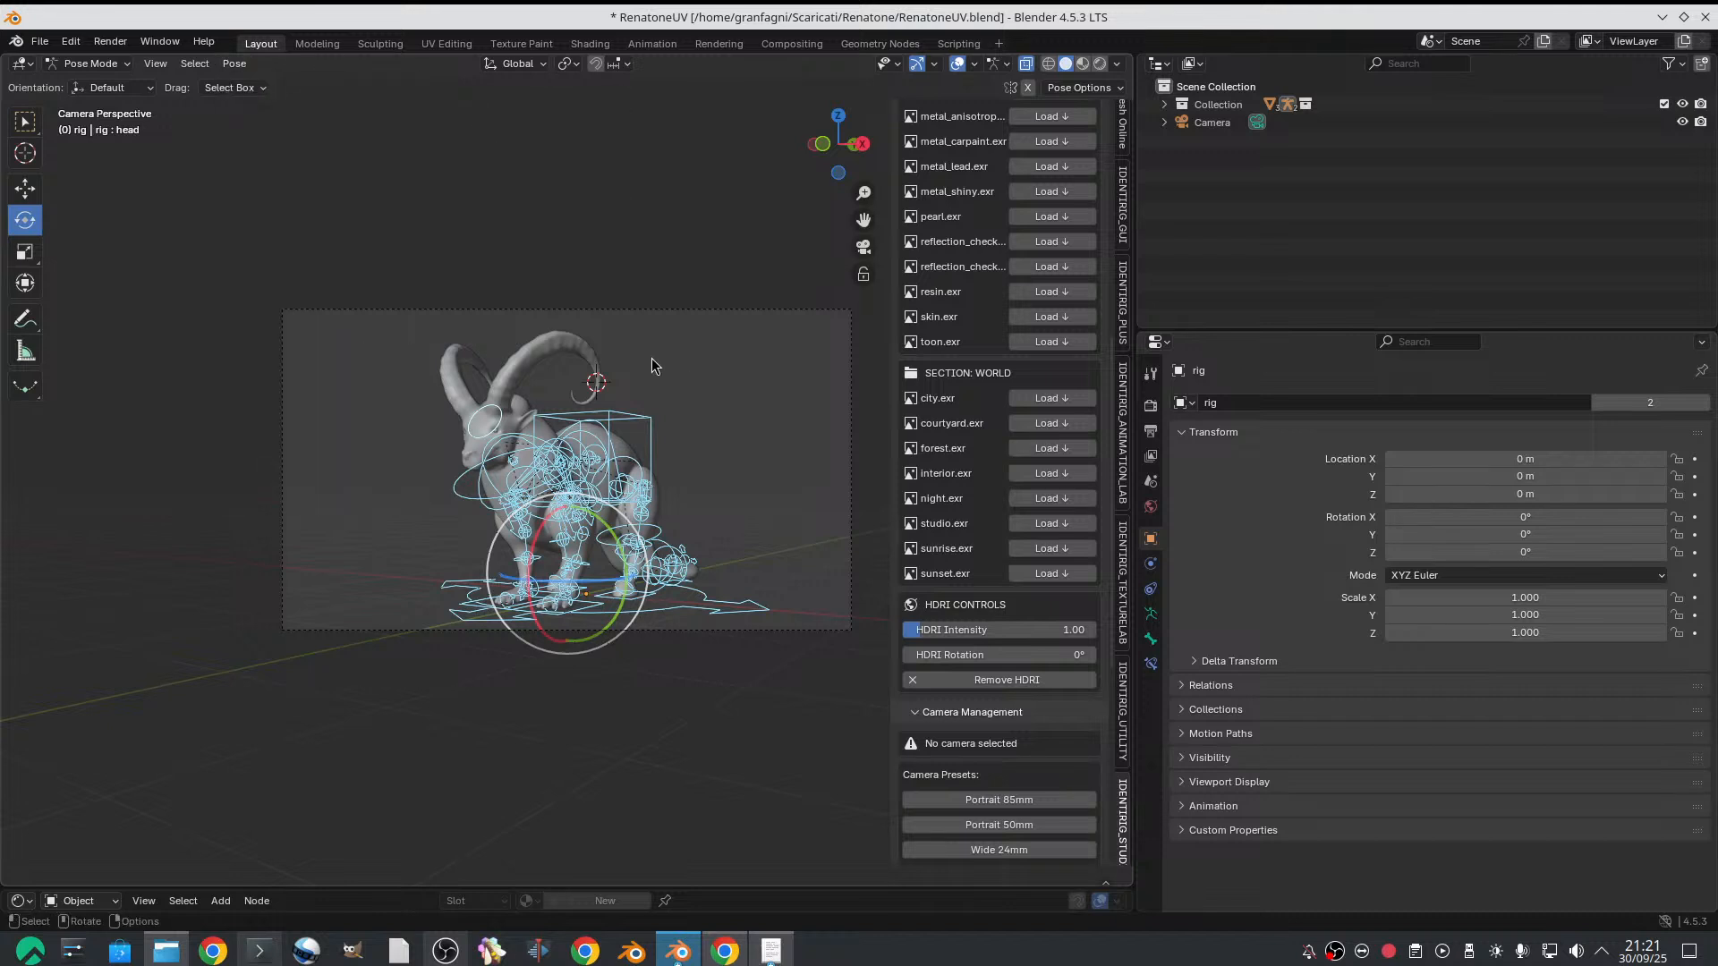
left_click(653, 365)
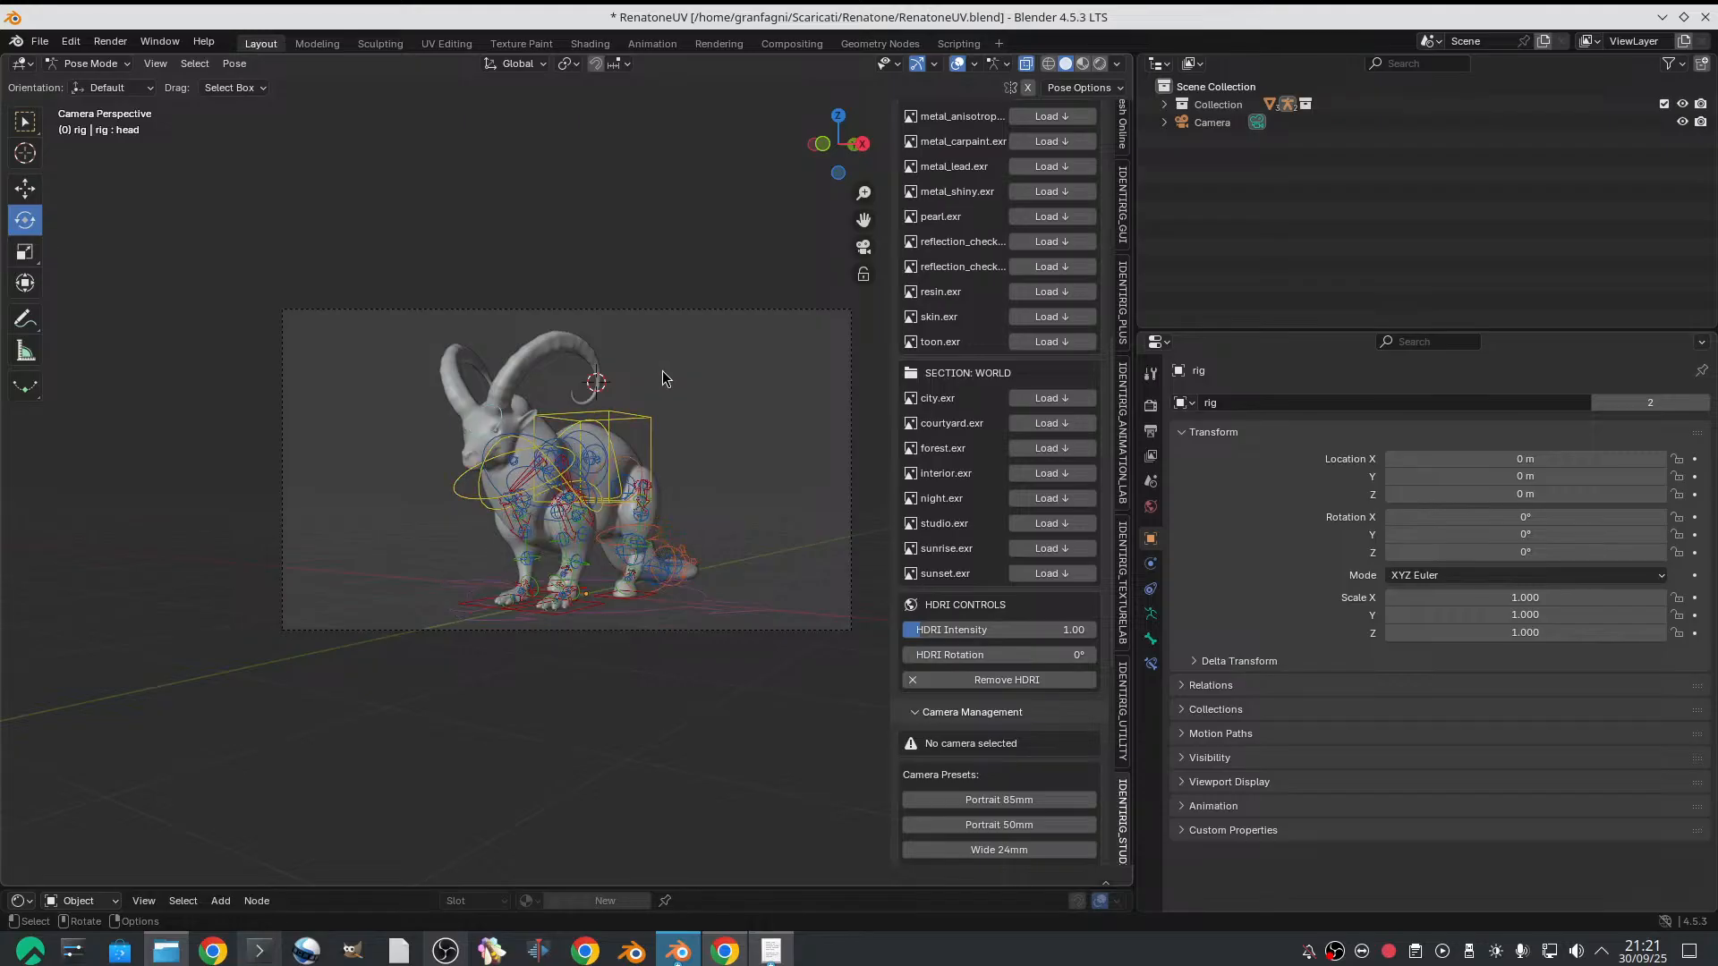
Hide the viewport overlays and return the rig to Object Mode
left_click(956, 65)
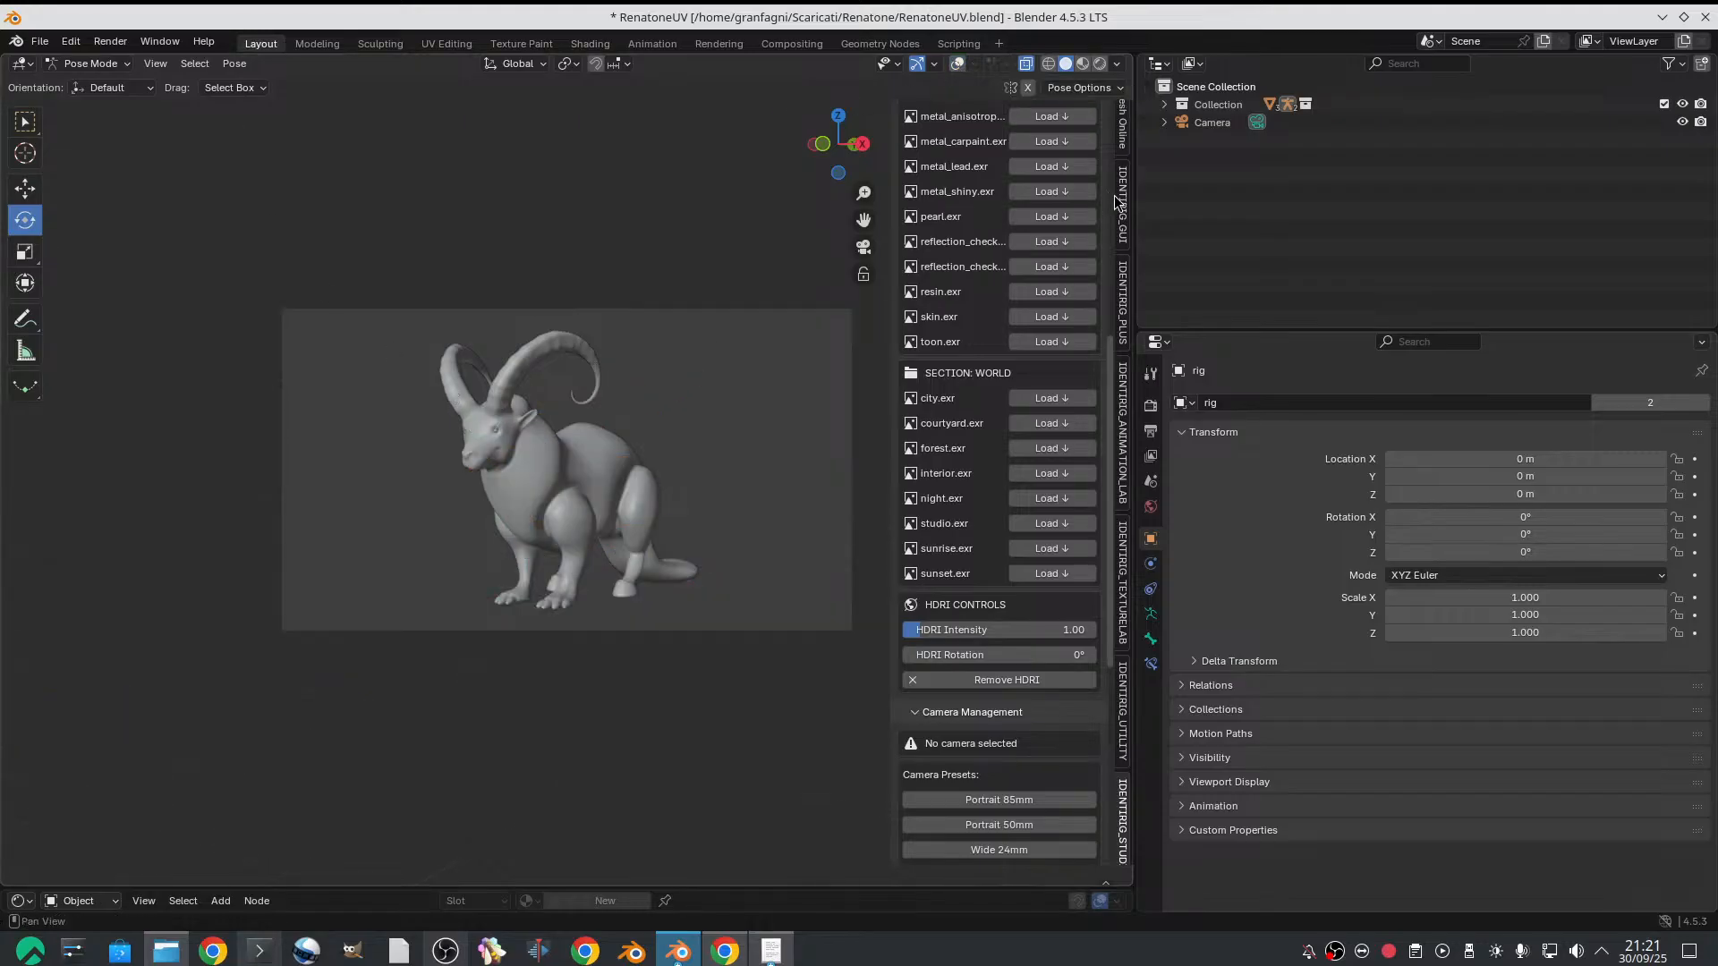
left_click(89, 63)
left_click(99, 84)
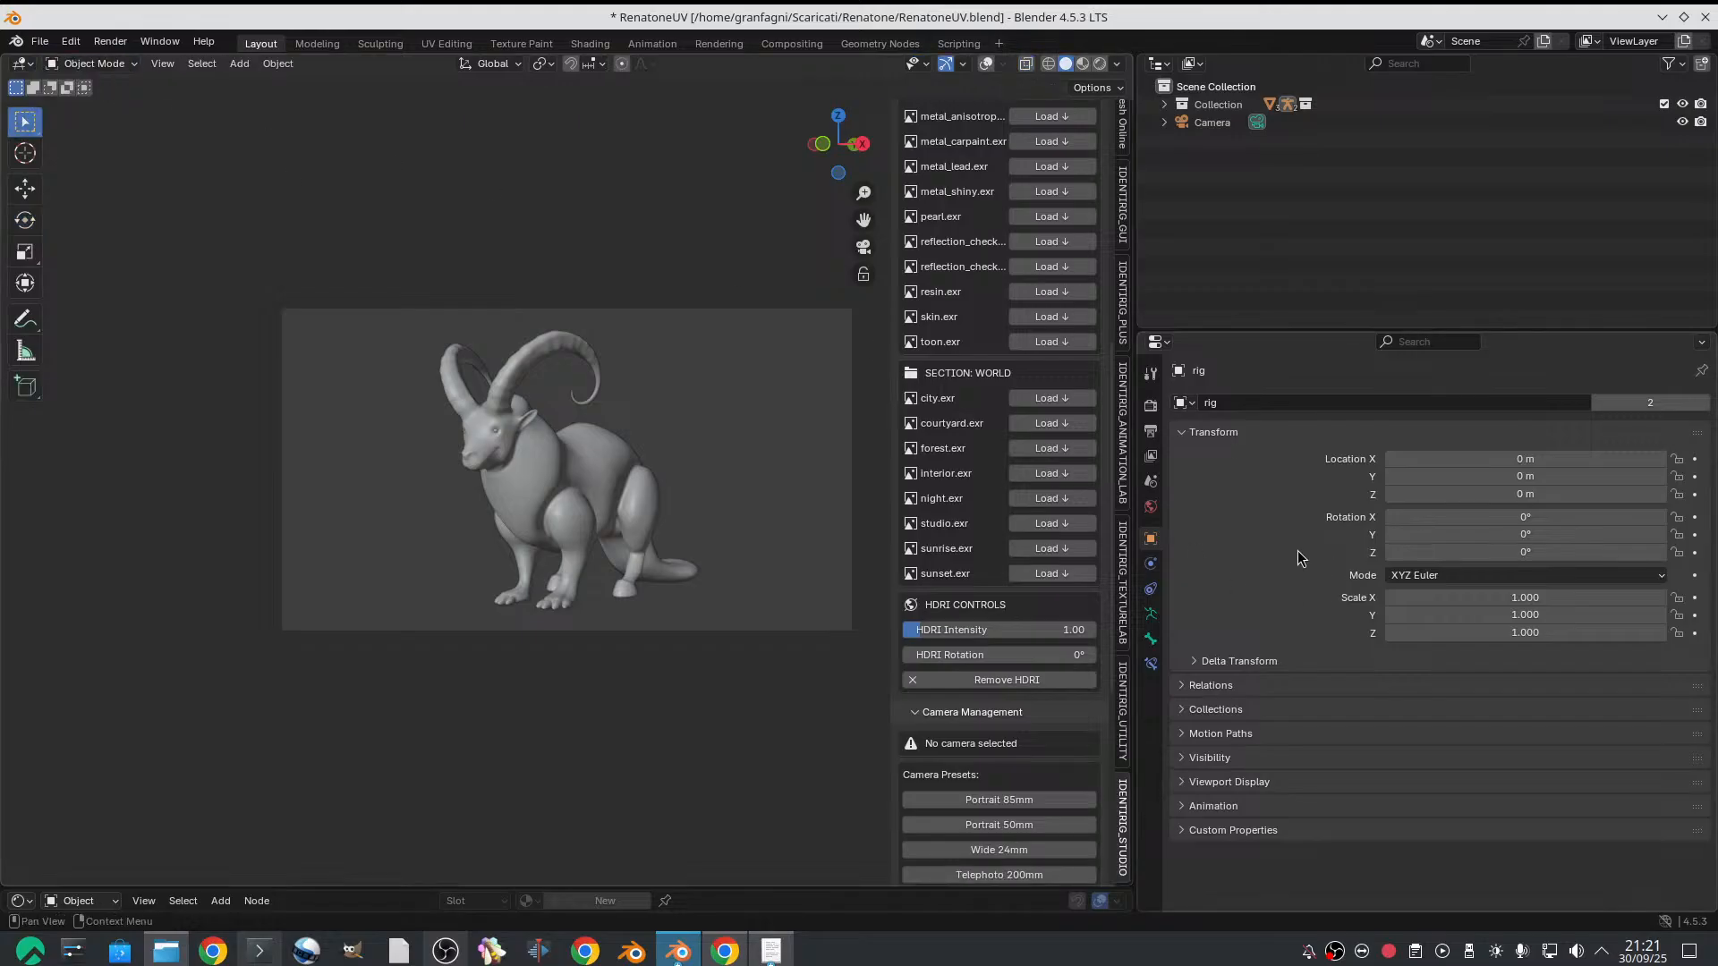
Select the goat mesh and switch its hair particle system's viewport display off
left_click(642, 470)
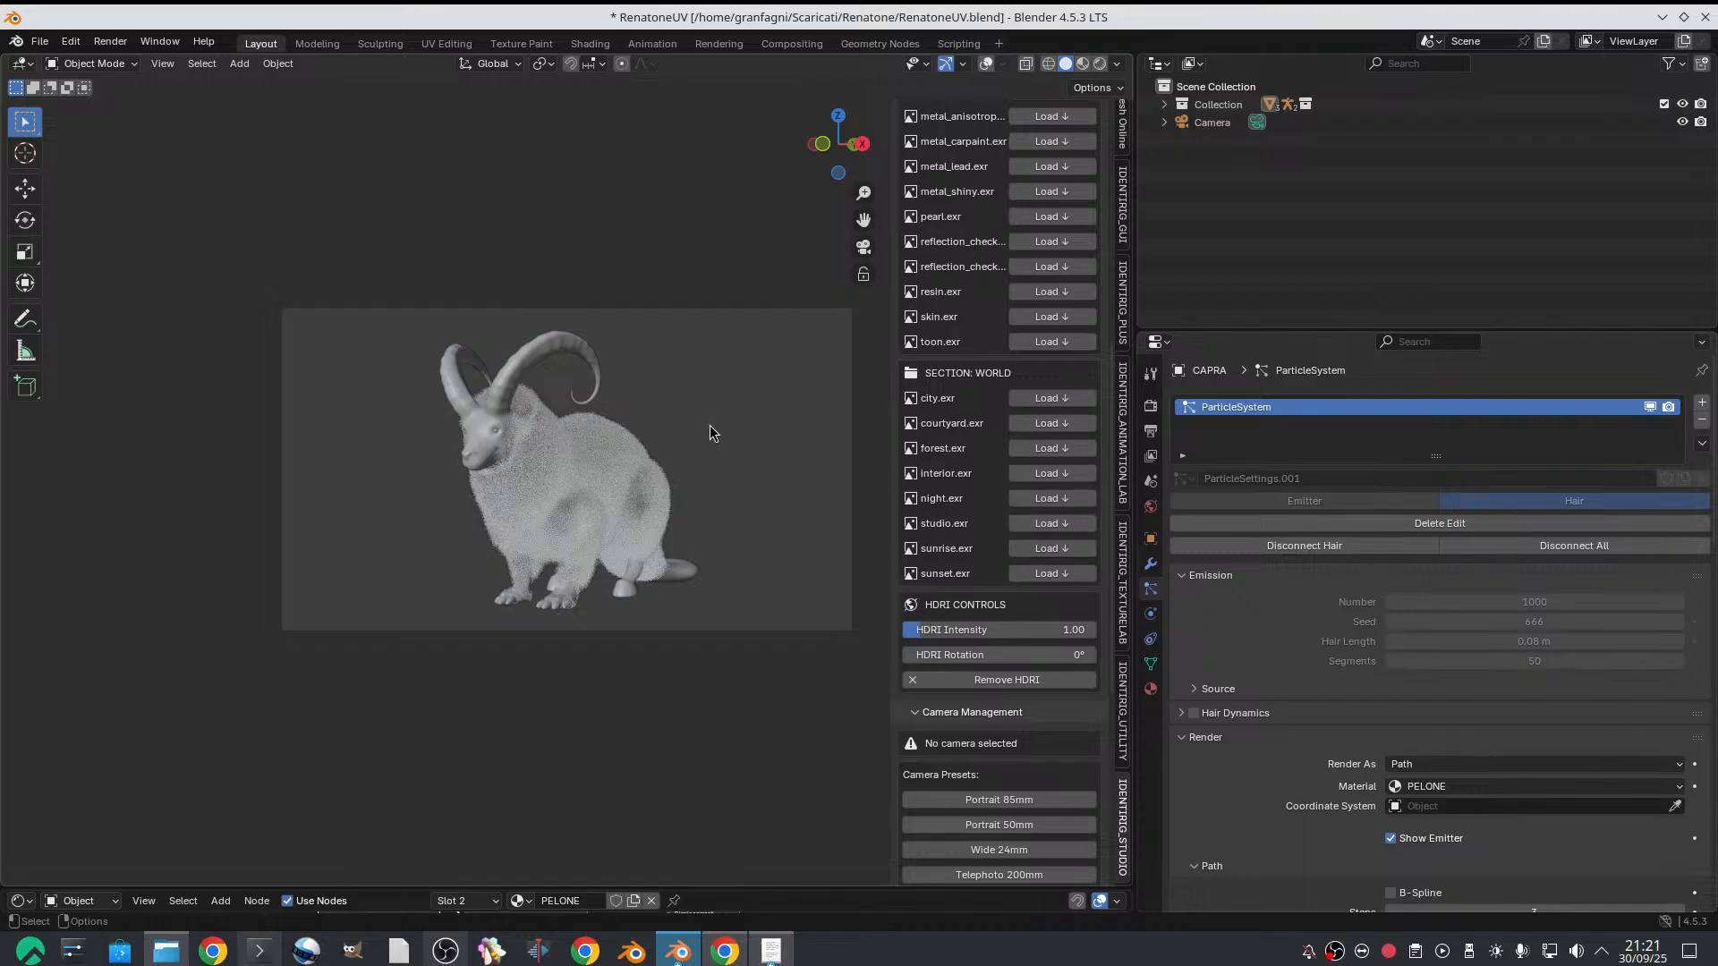
left_click(1651, 407)
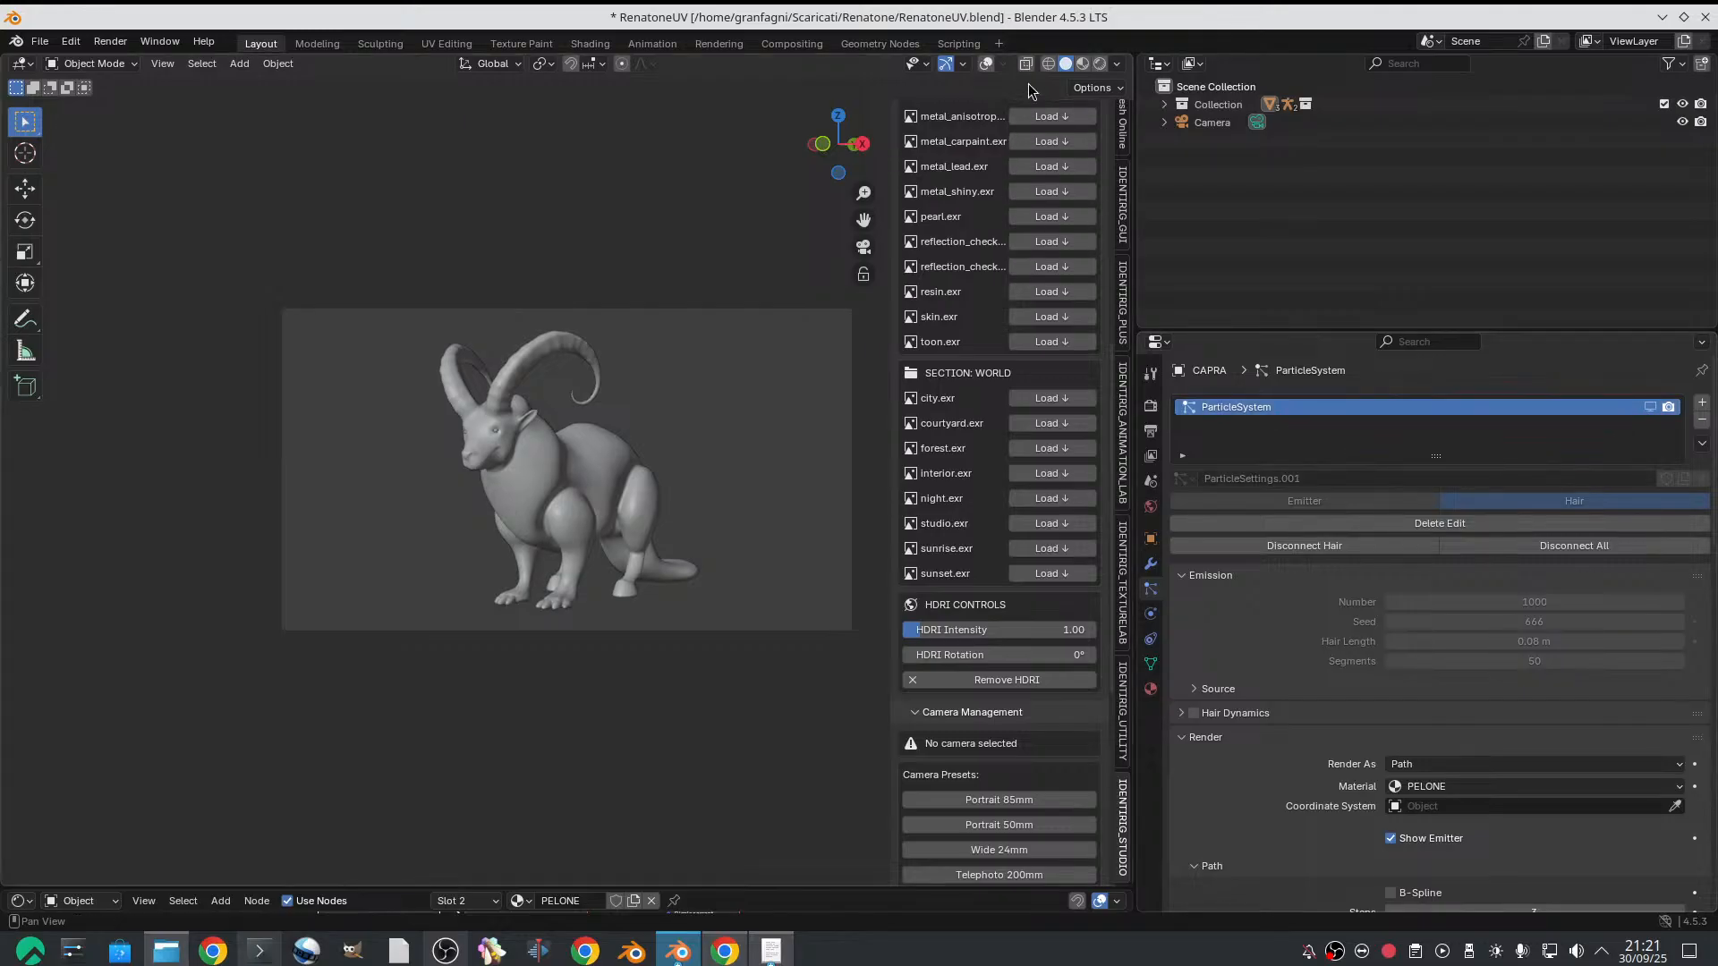
Check the scene's render and output settings, and render a still image through the camera
left_click(1150, 405)
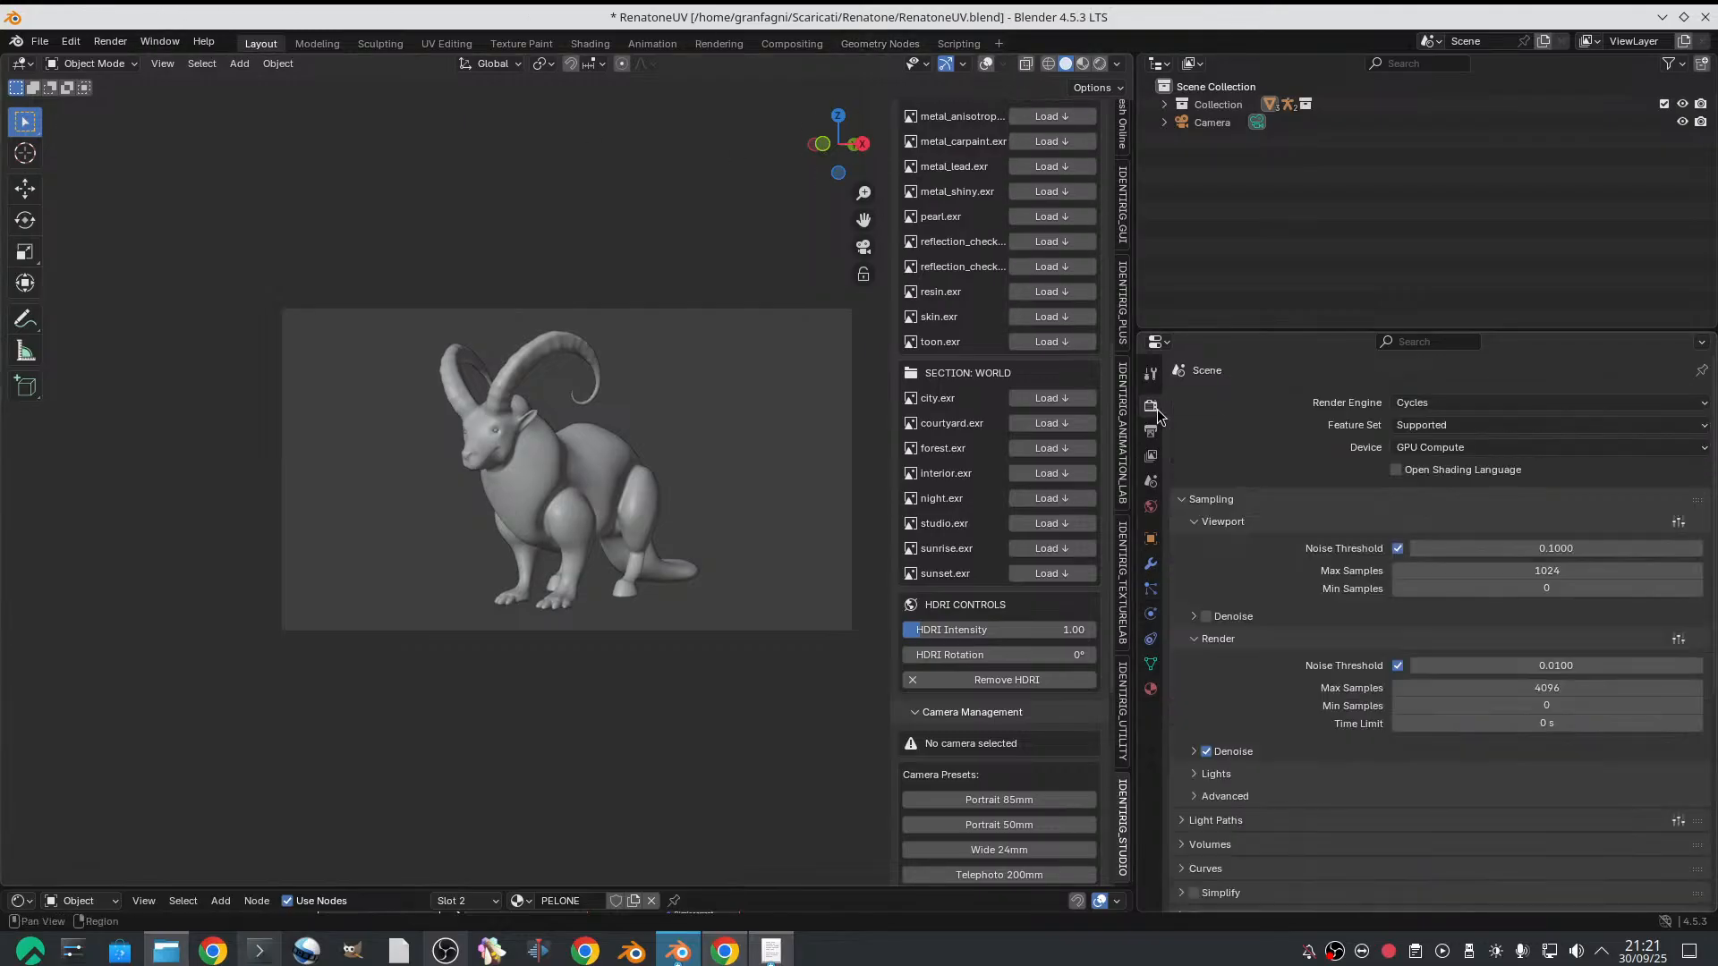
left_click(1152, 431)
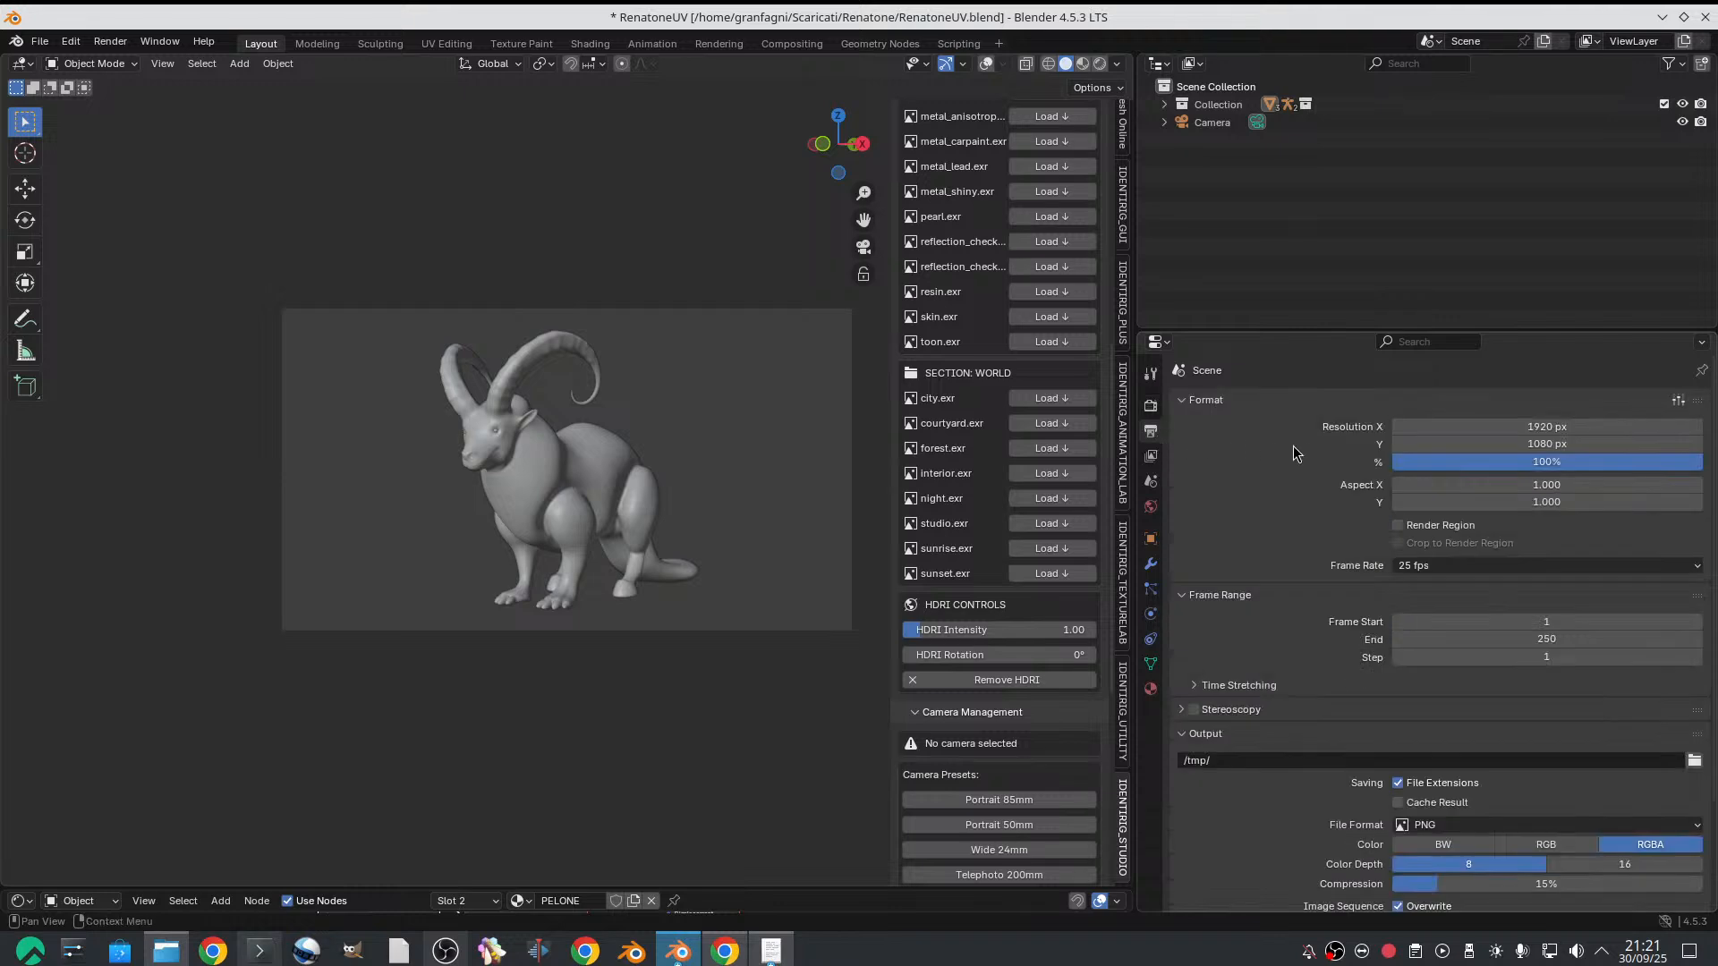
left_click(110, 41)
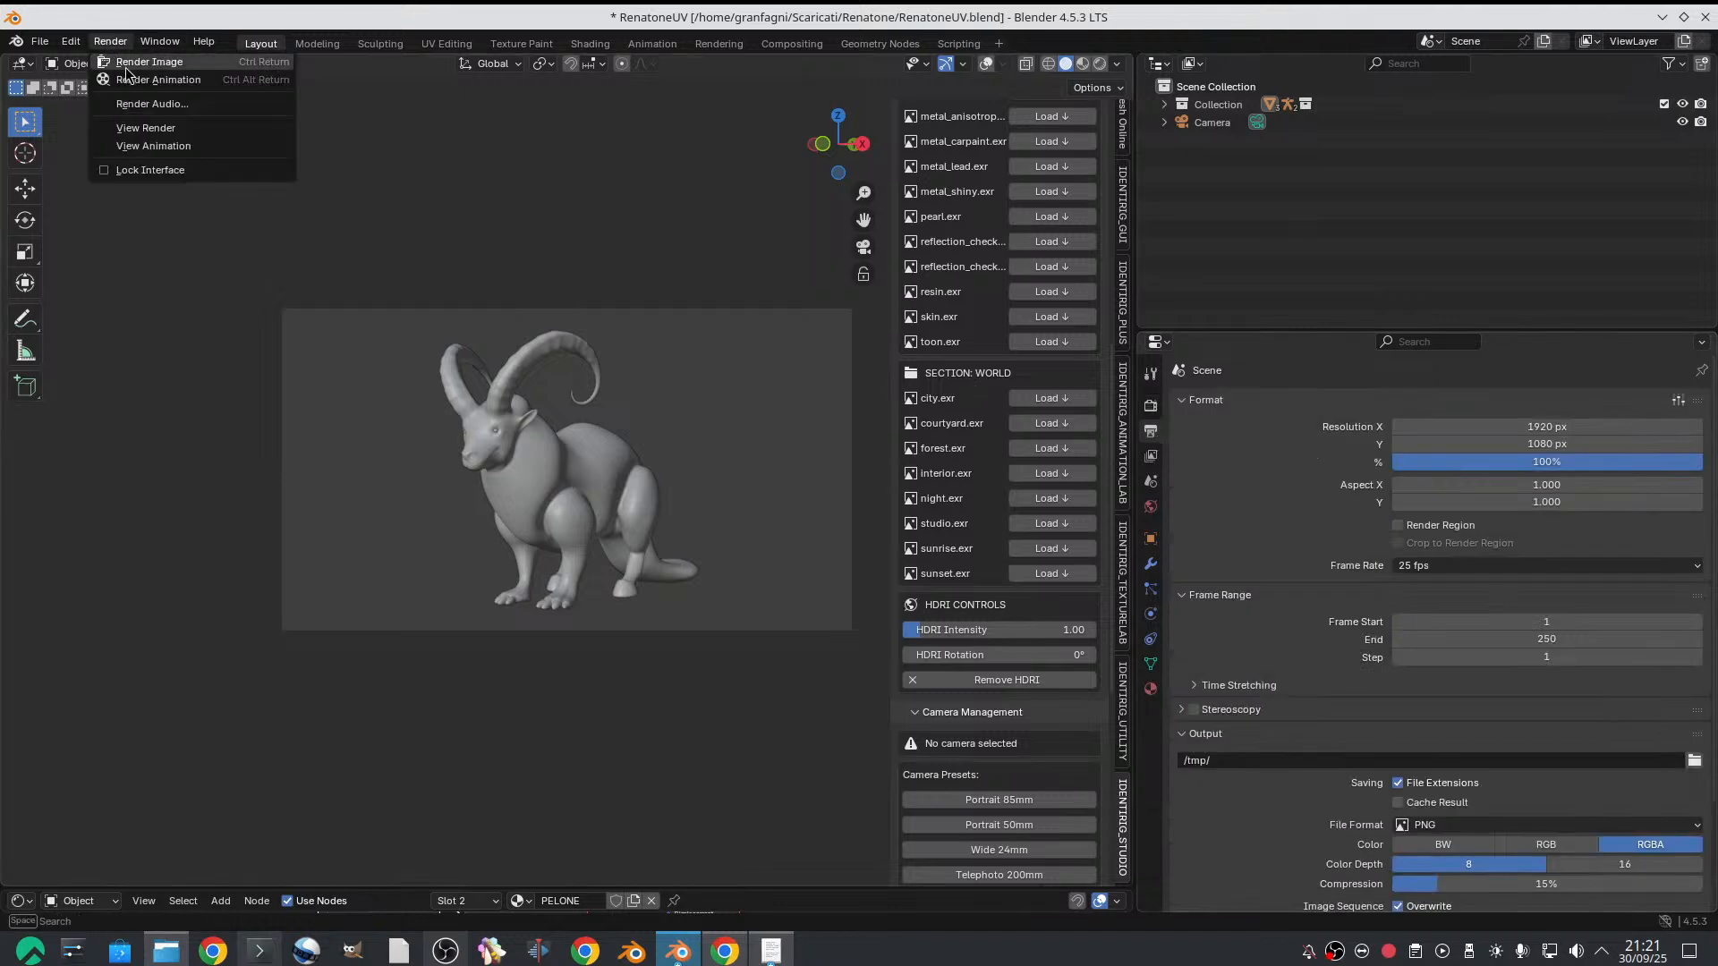
left_click(130, 62)
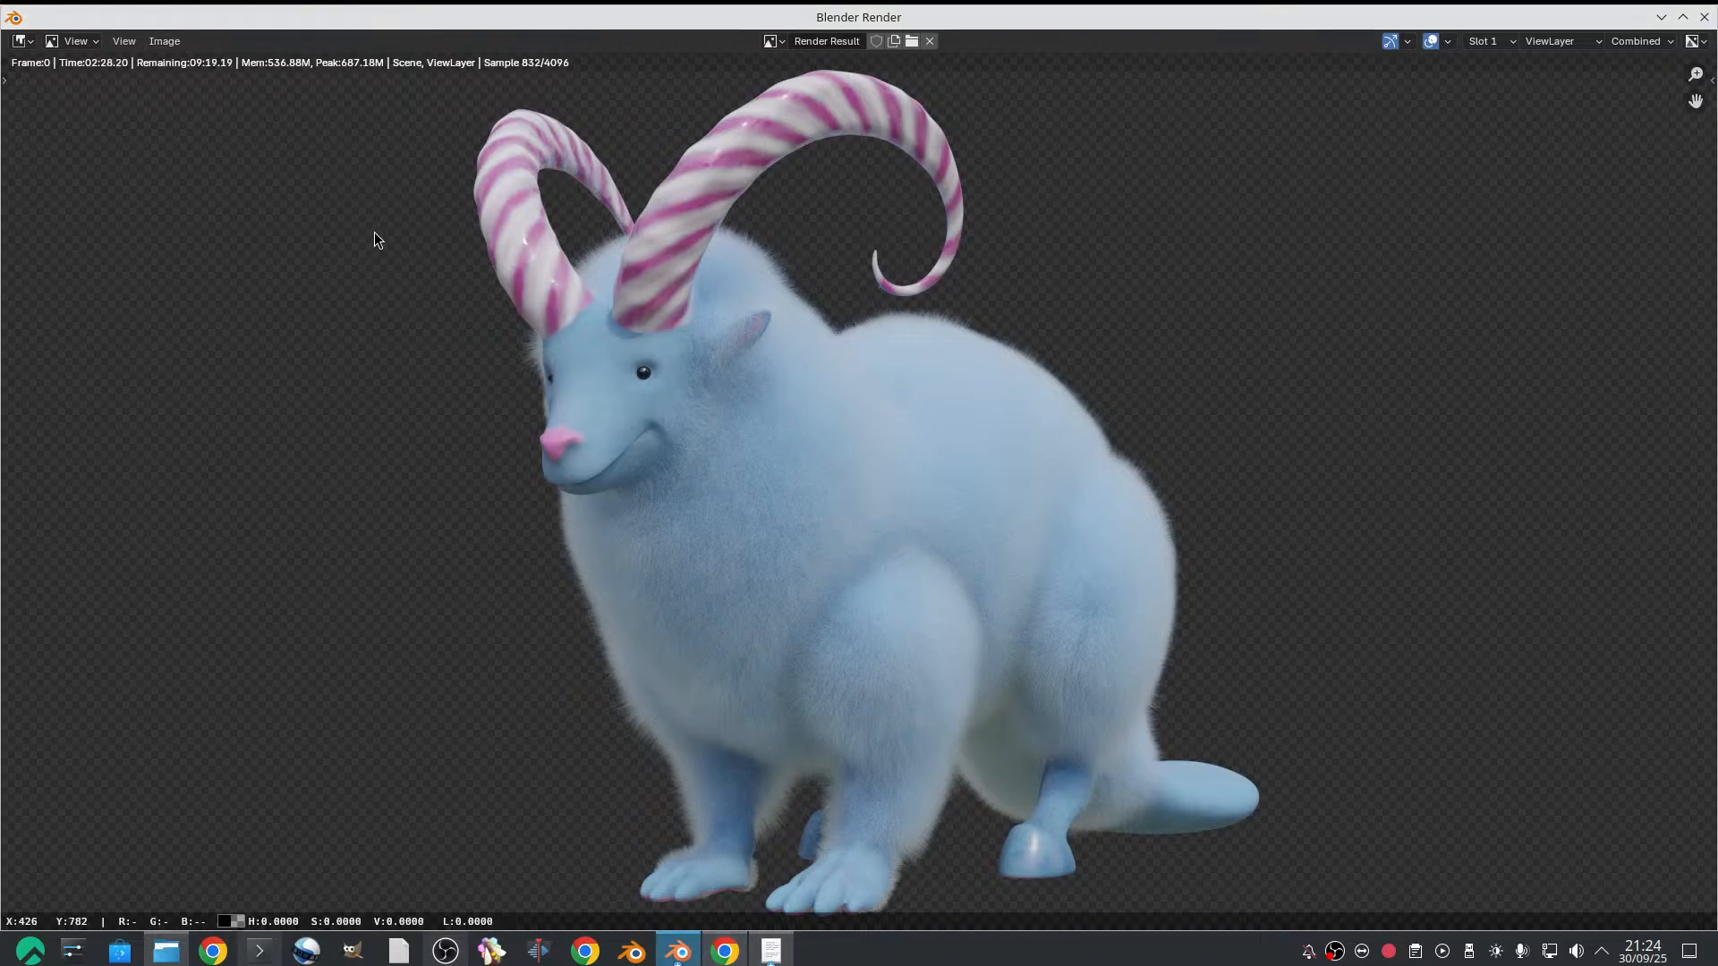
Stop the render and save the current image to the Desktop as a PNG named renato
key("Escape")
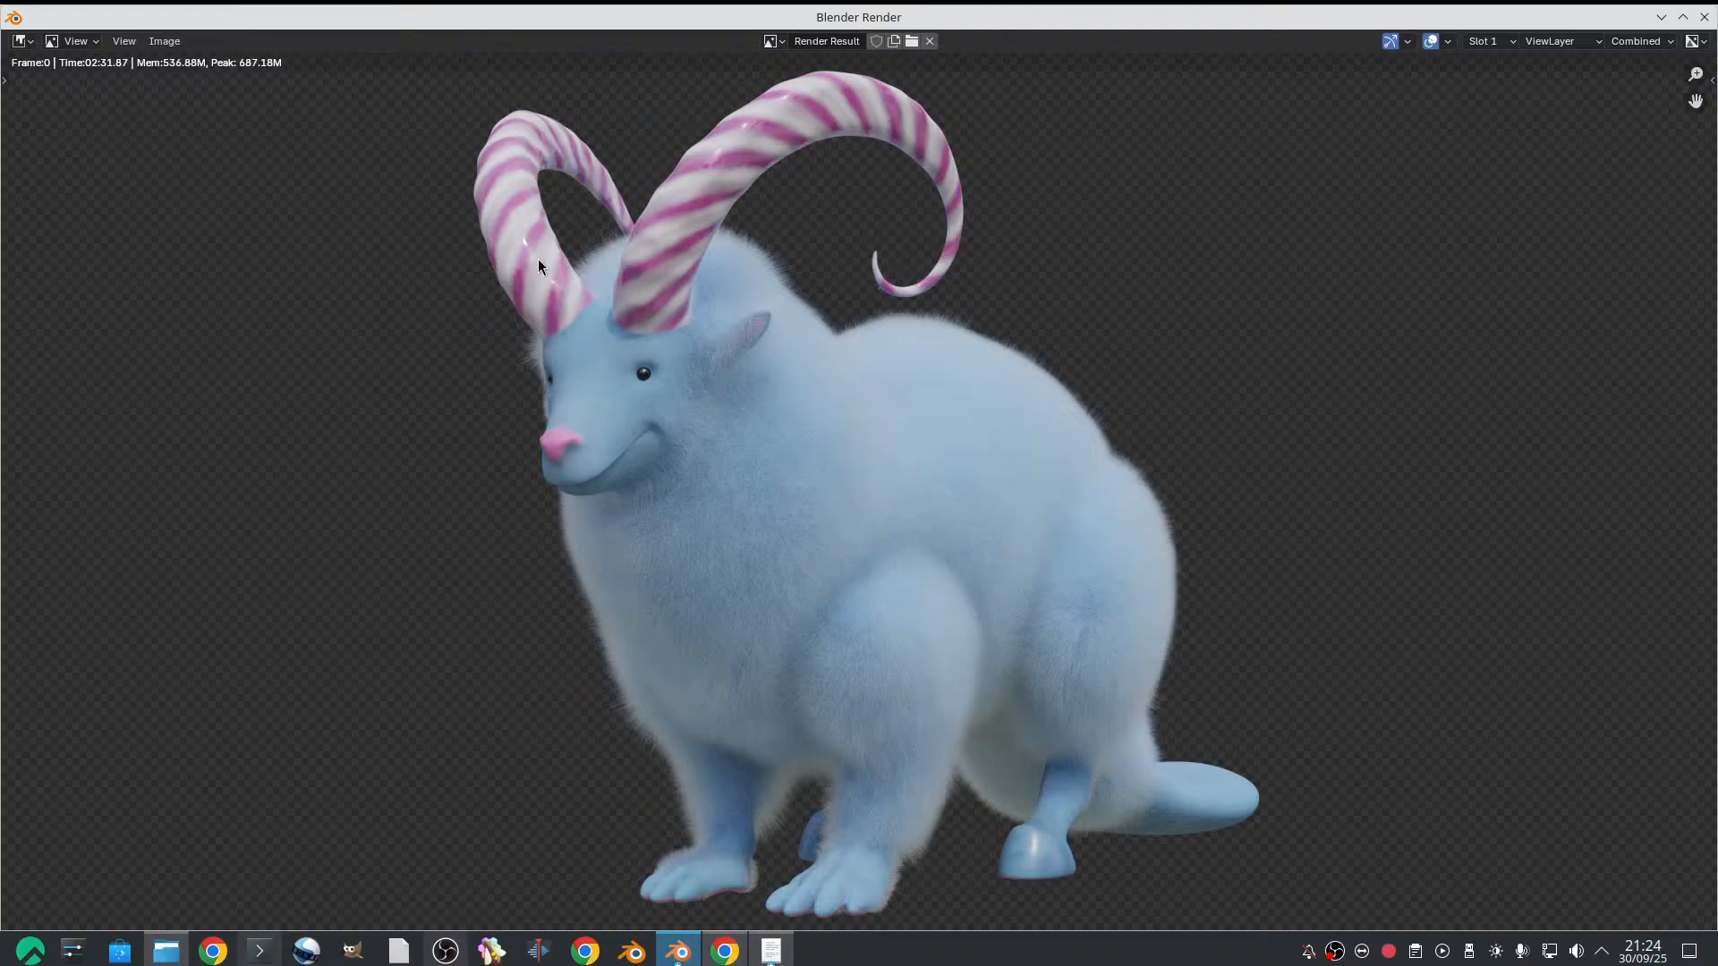
left_click(164, 42)
left_click(213, 188)
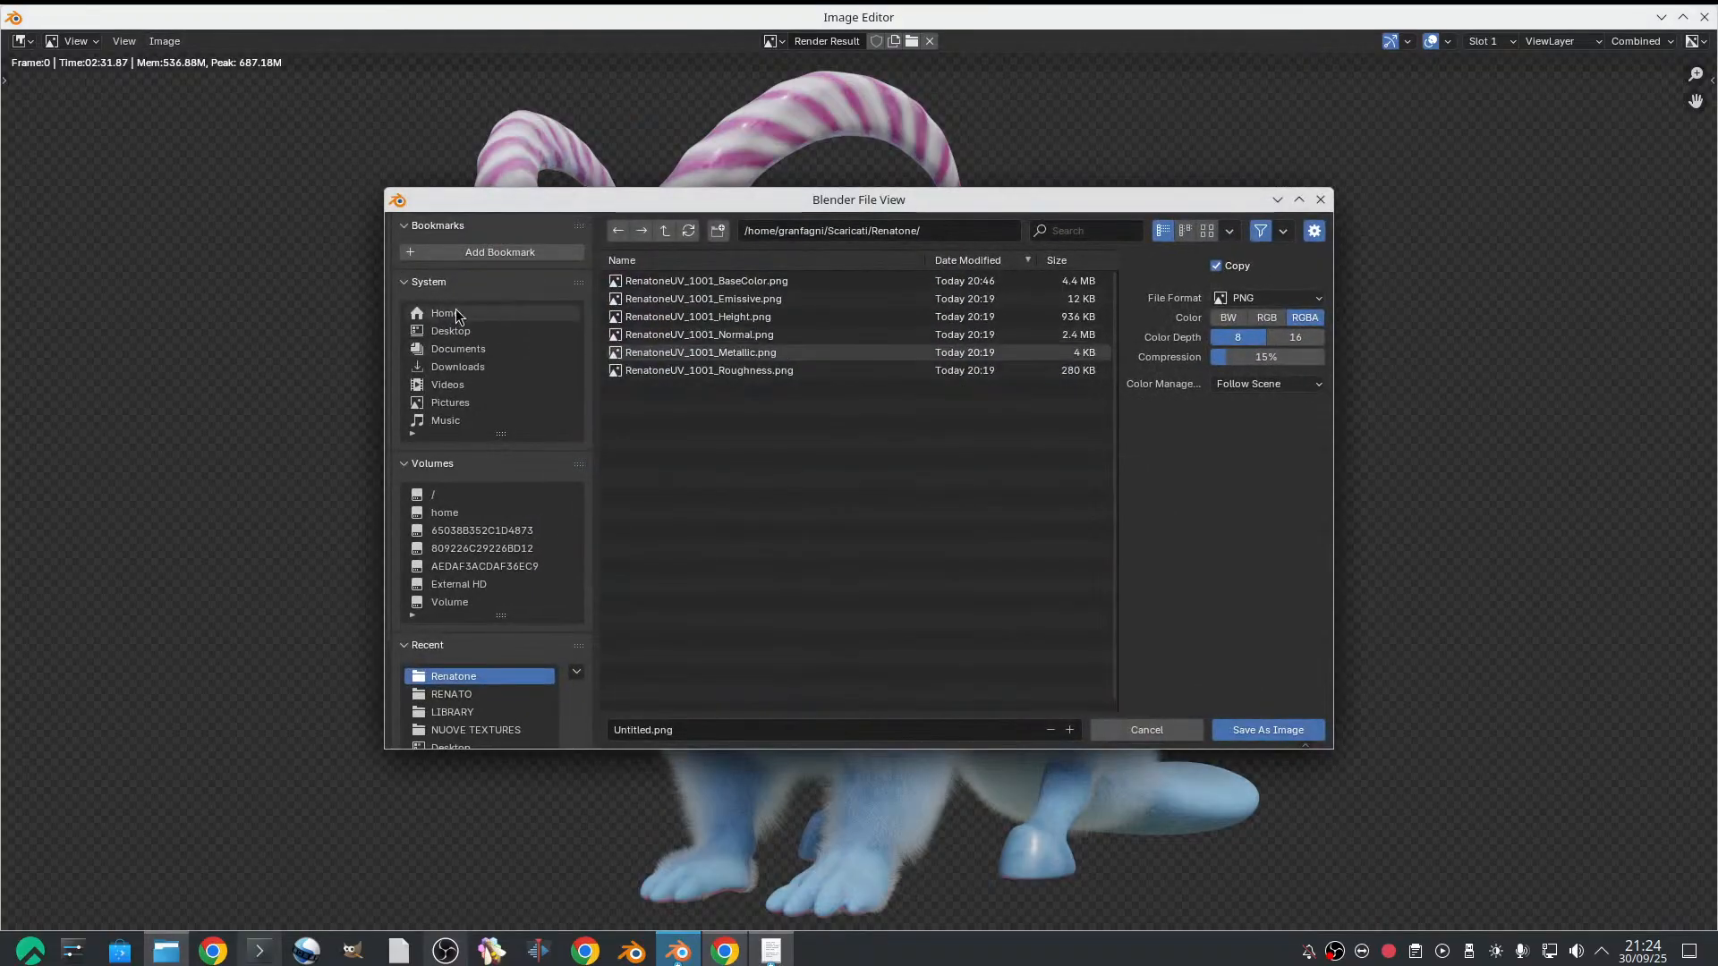
left_click(460, 331)
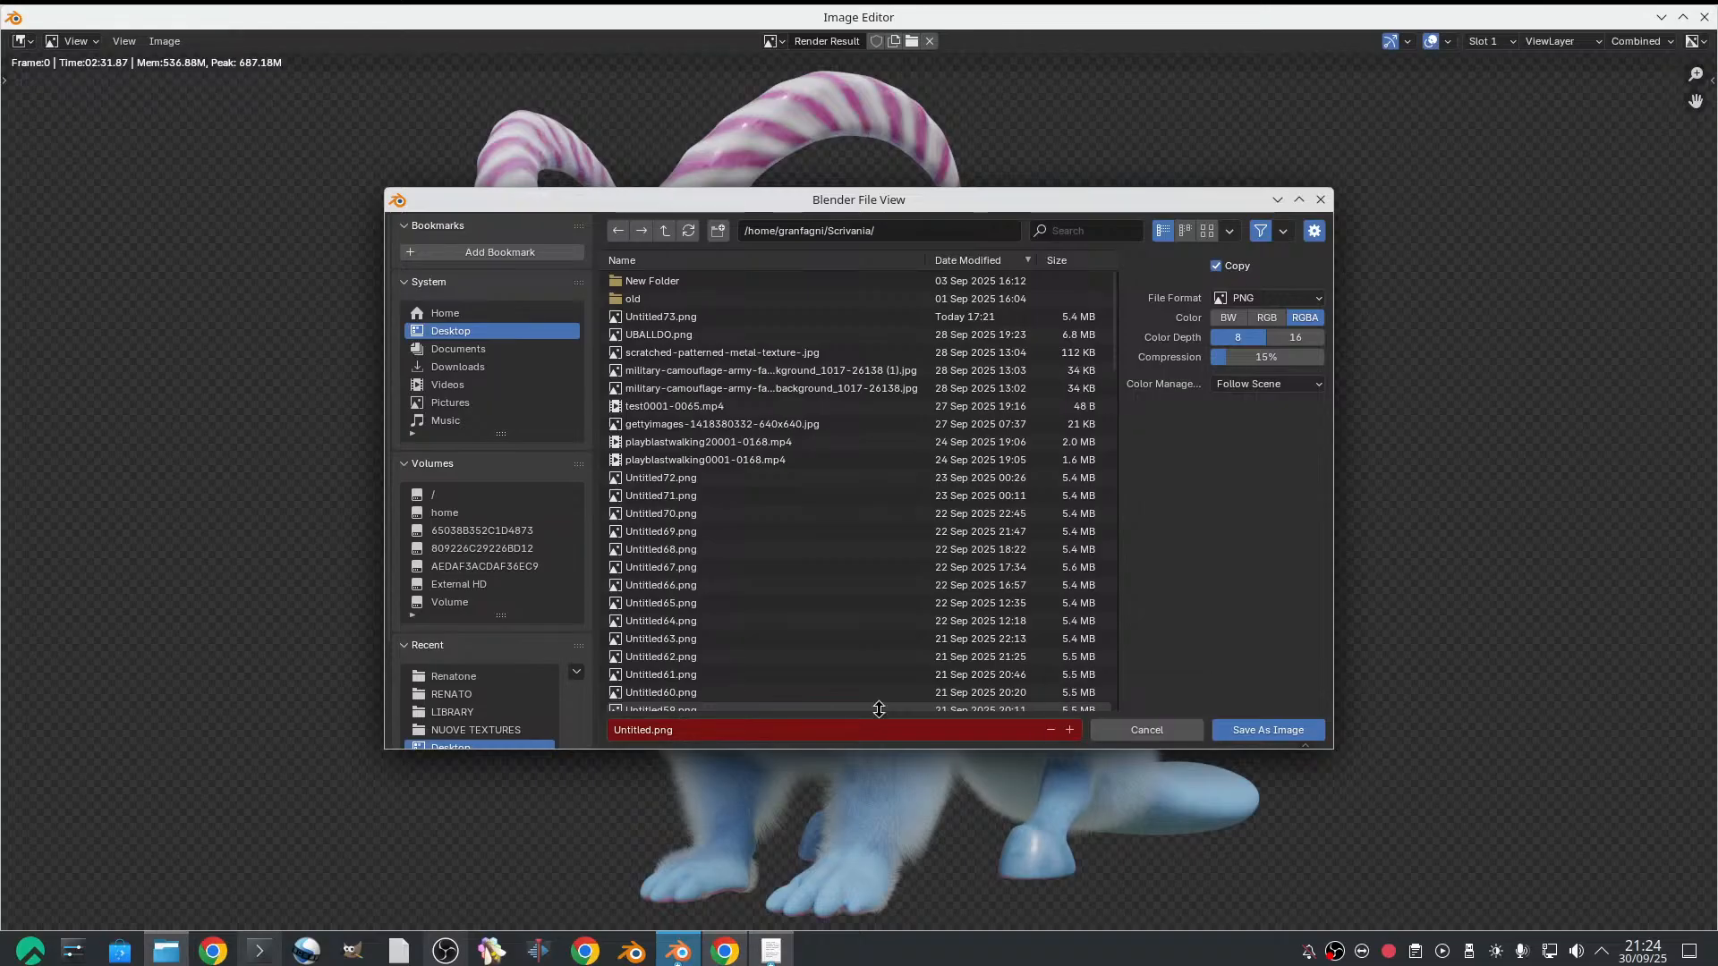
left_click(827, 729)
type("renato")
left_click(1258, 733)
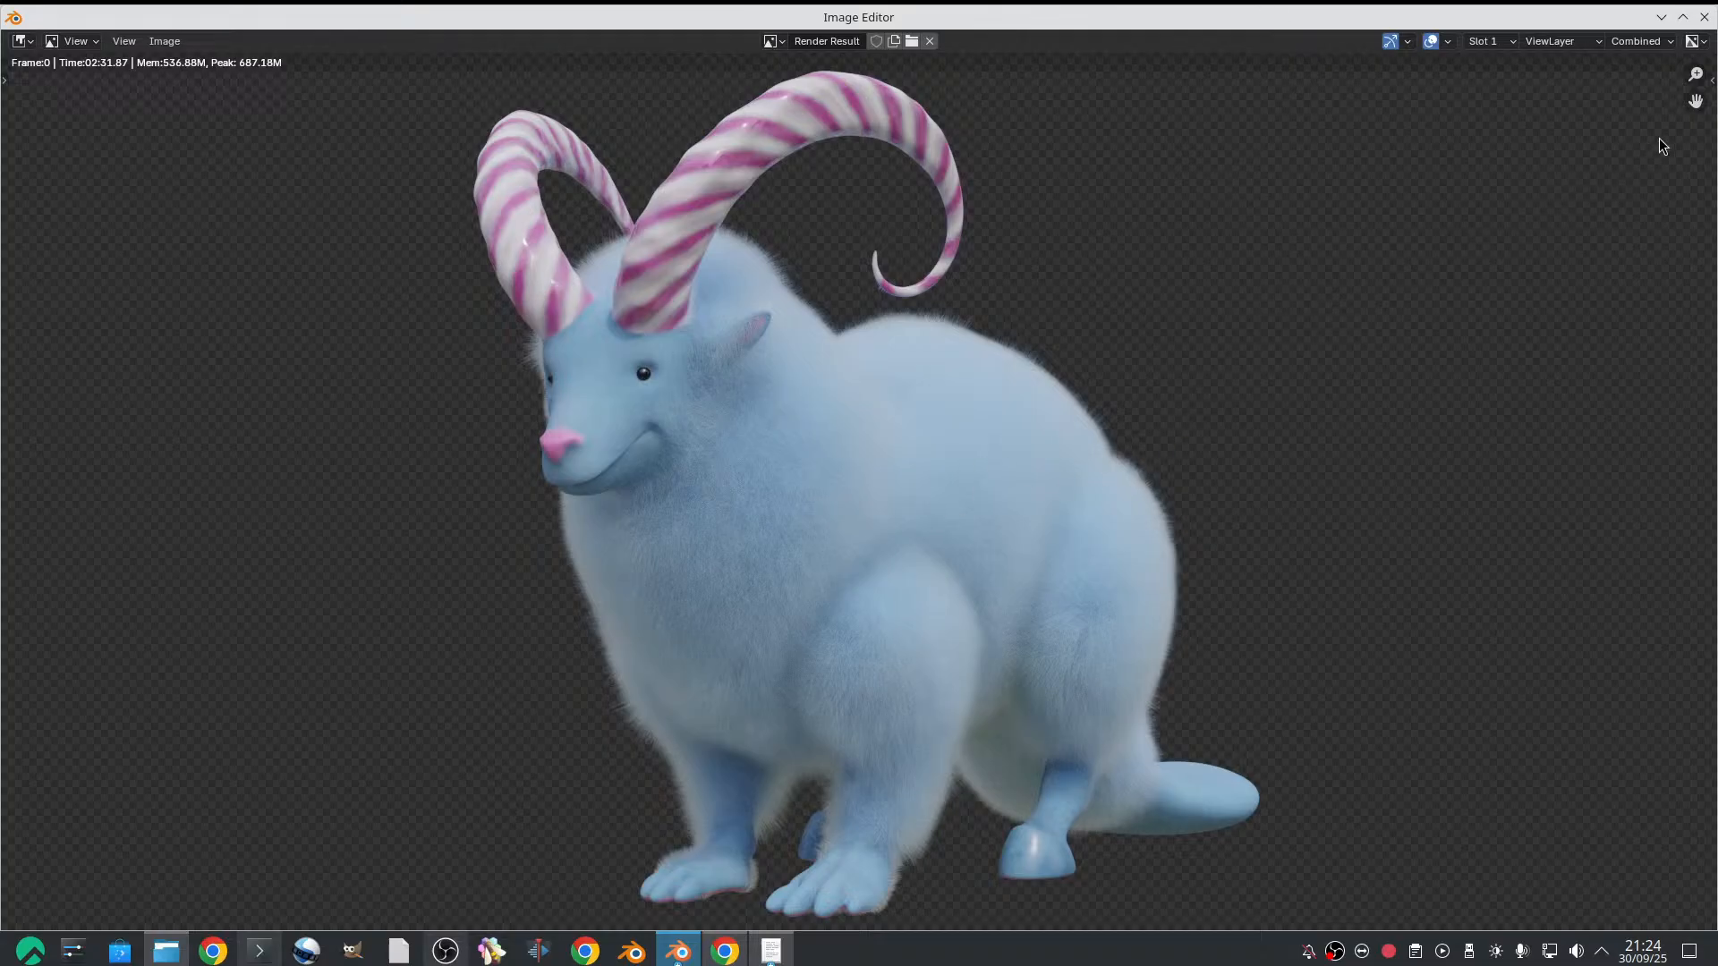
Check the rendered fur up close, close the render window and save the Blender file
scroll(717, 340, "up", 4)
scroll(721, 340, "down", 4)
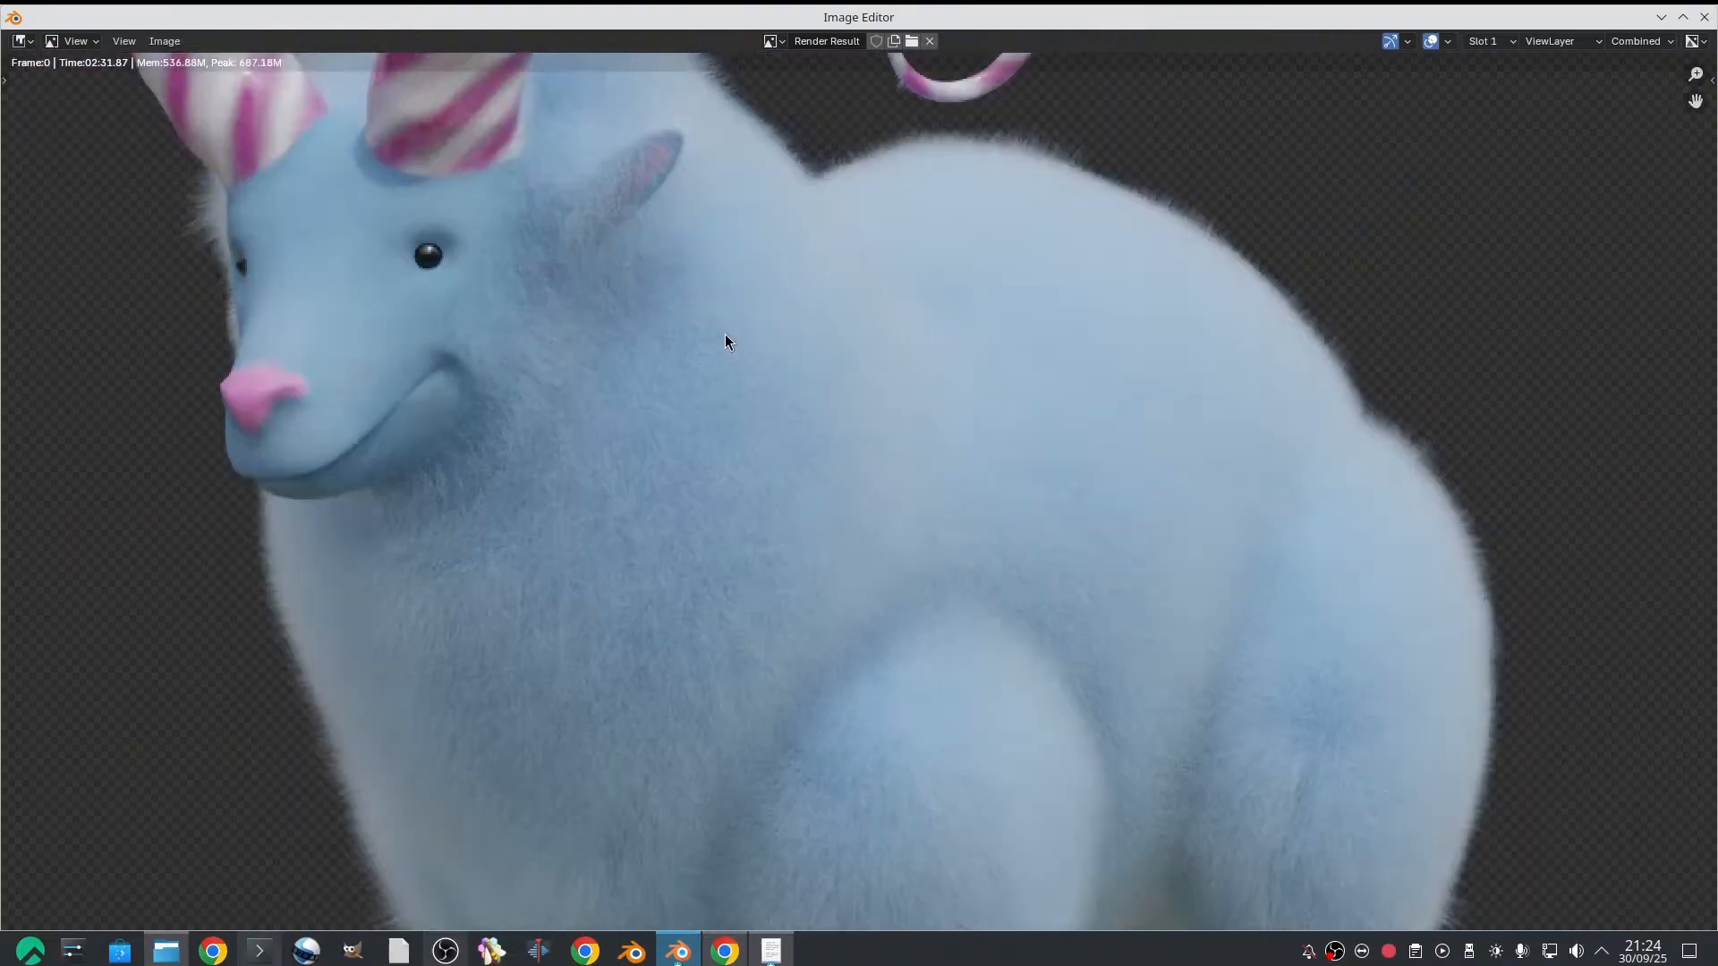
left_click(1703, 18)
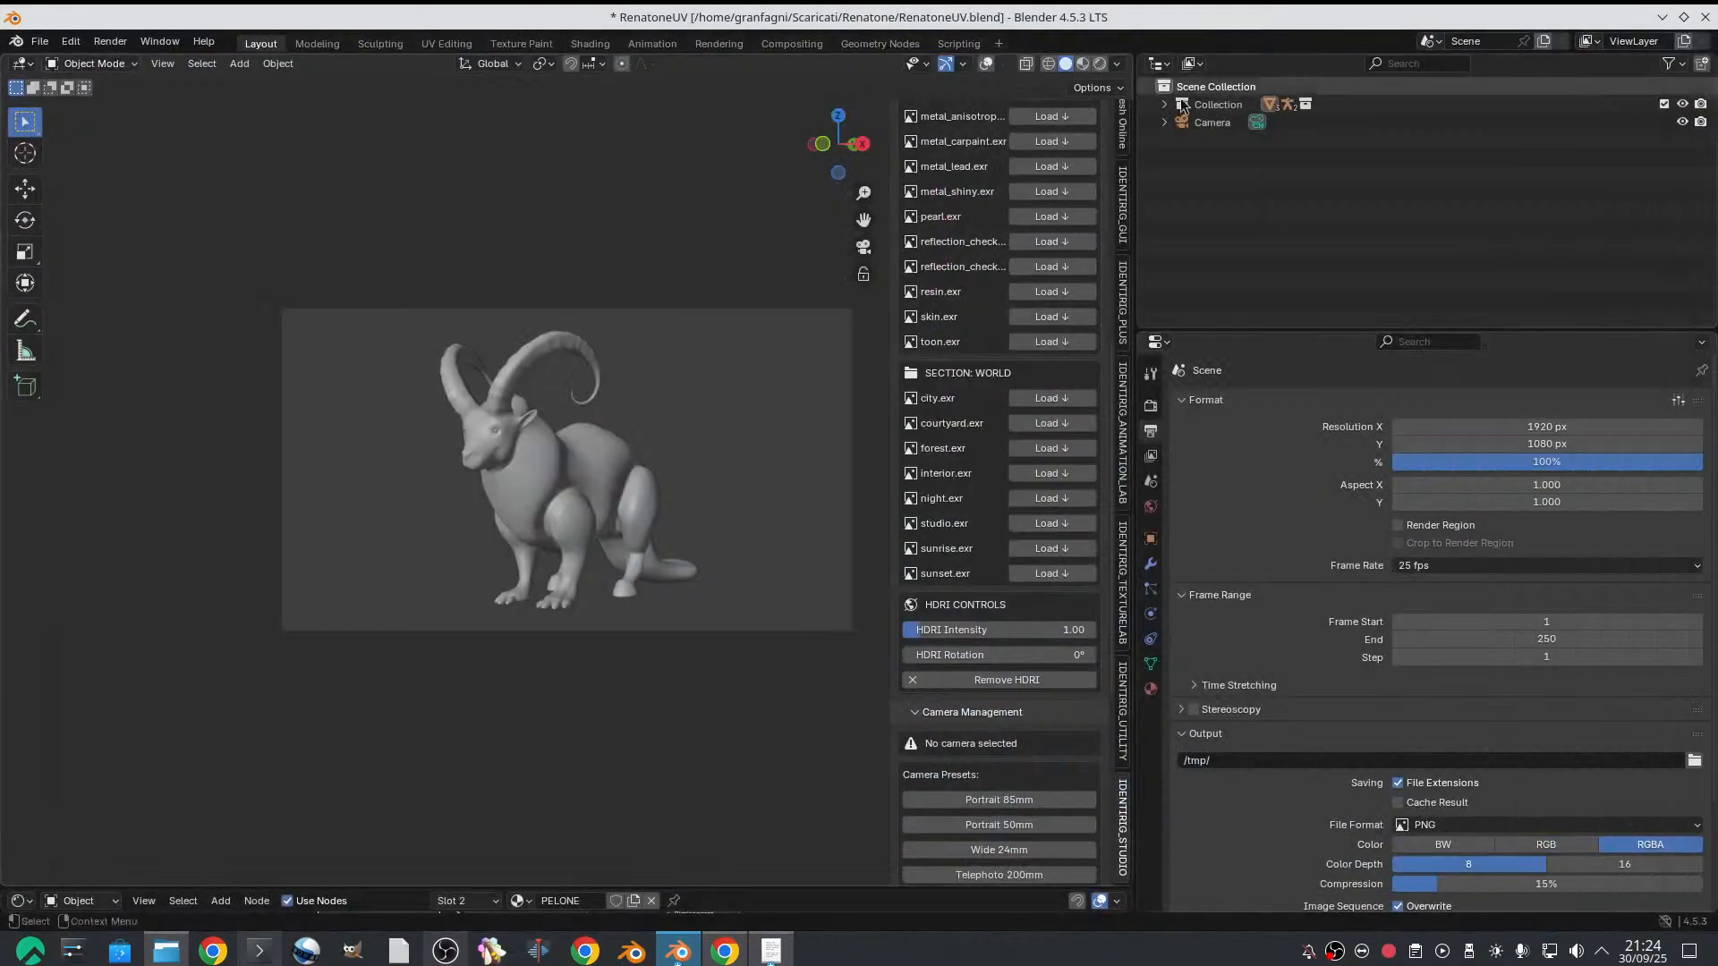
left_click(38, 42)
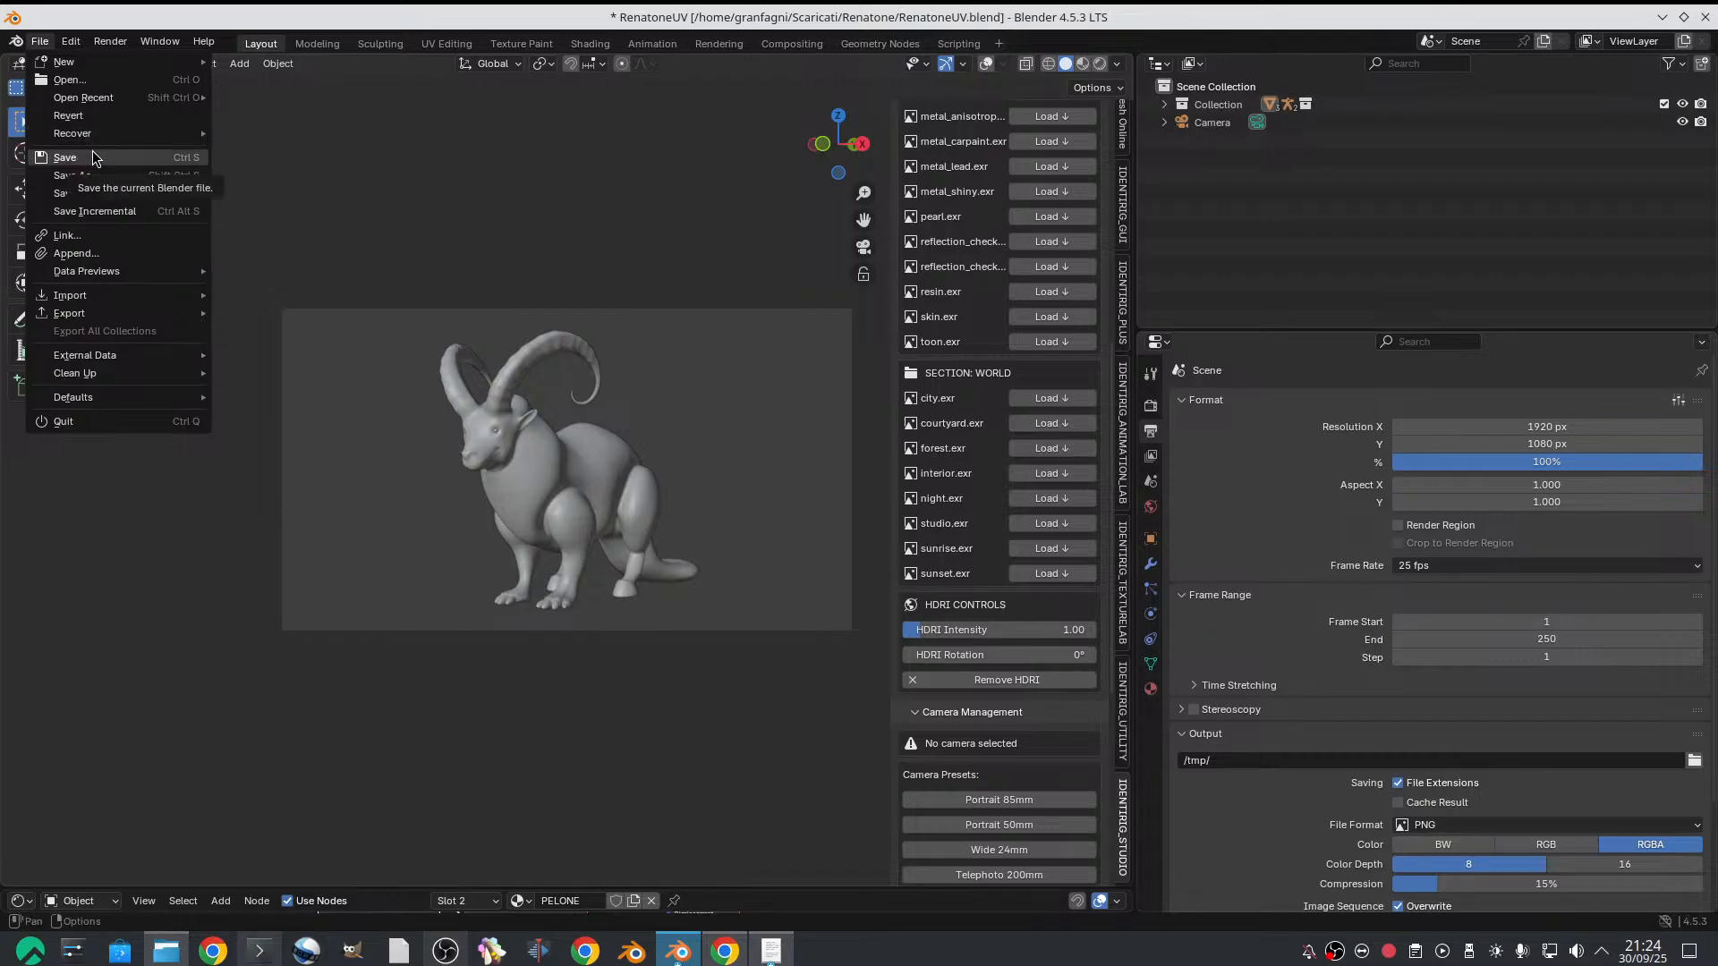
left_click(65, 158)
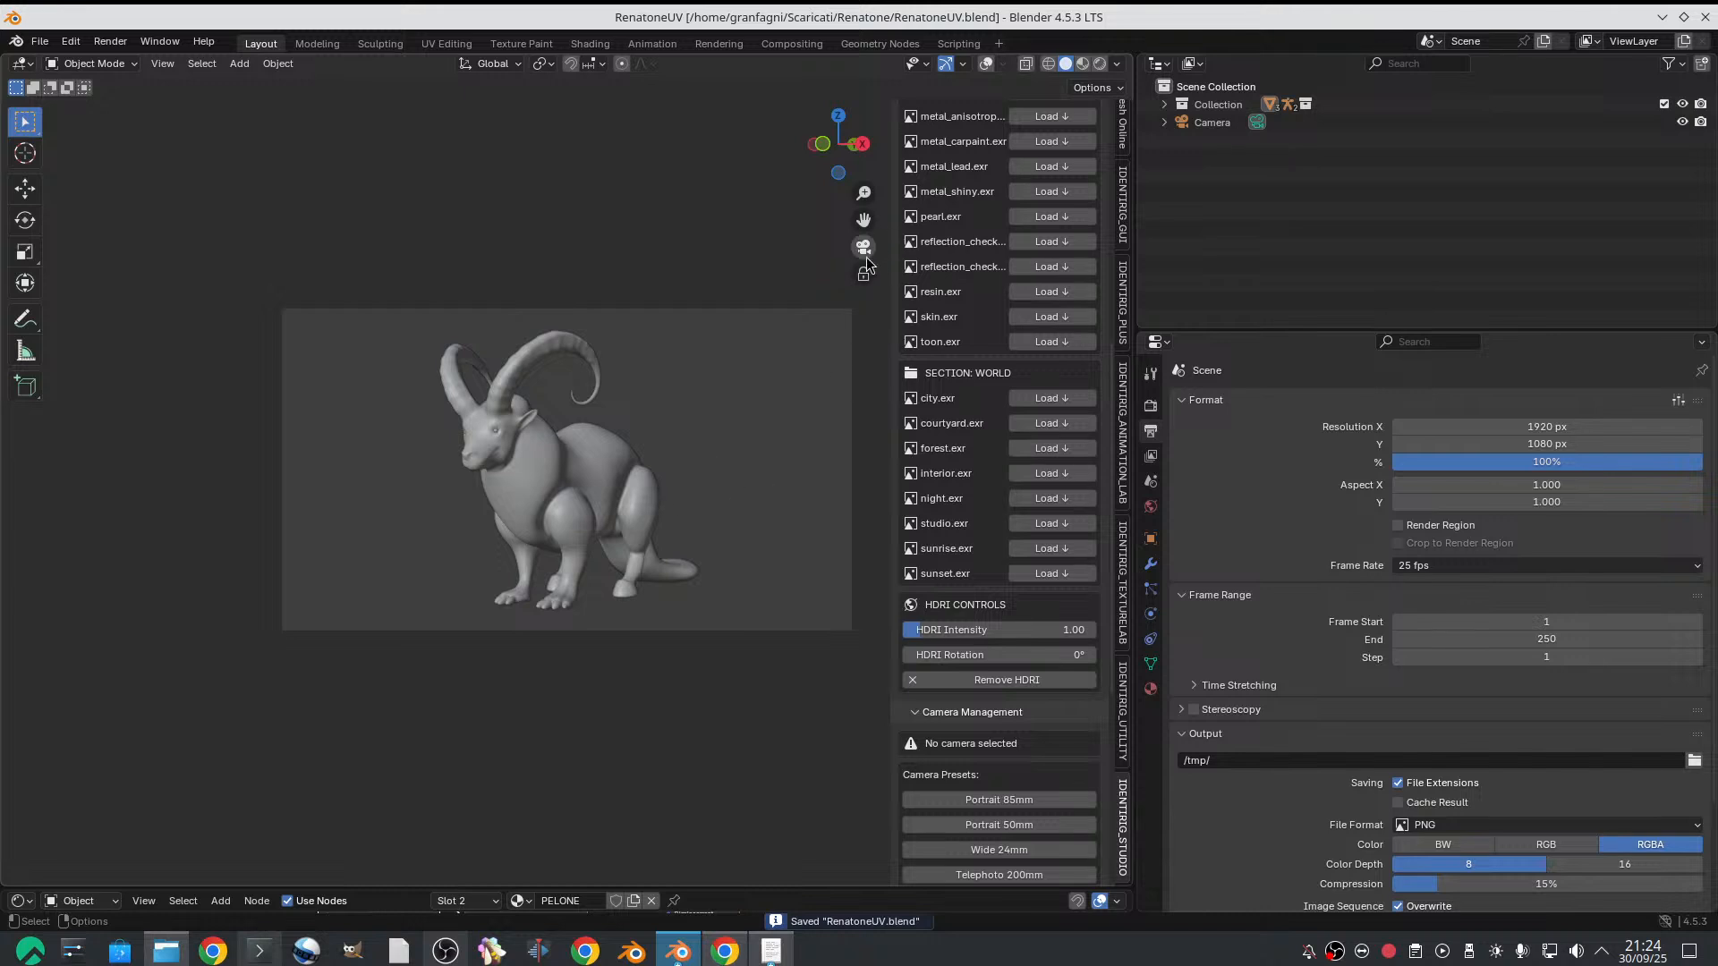
Examine the goat model's head, body, front paws and rear hooves from the side and front
middle_click_drag(772, 399, 503, 512)
scroll(662, 438, "up", 3)
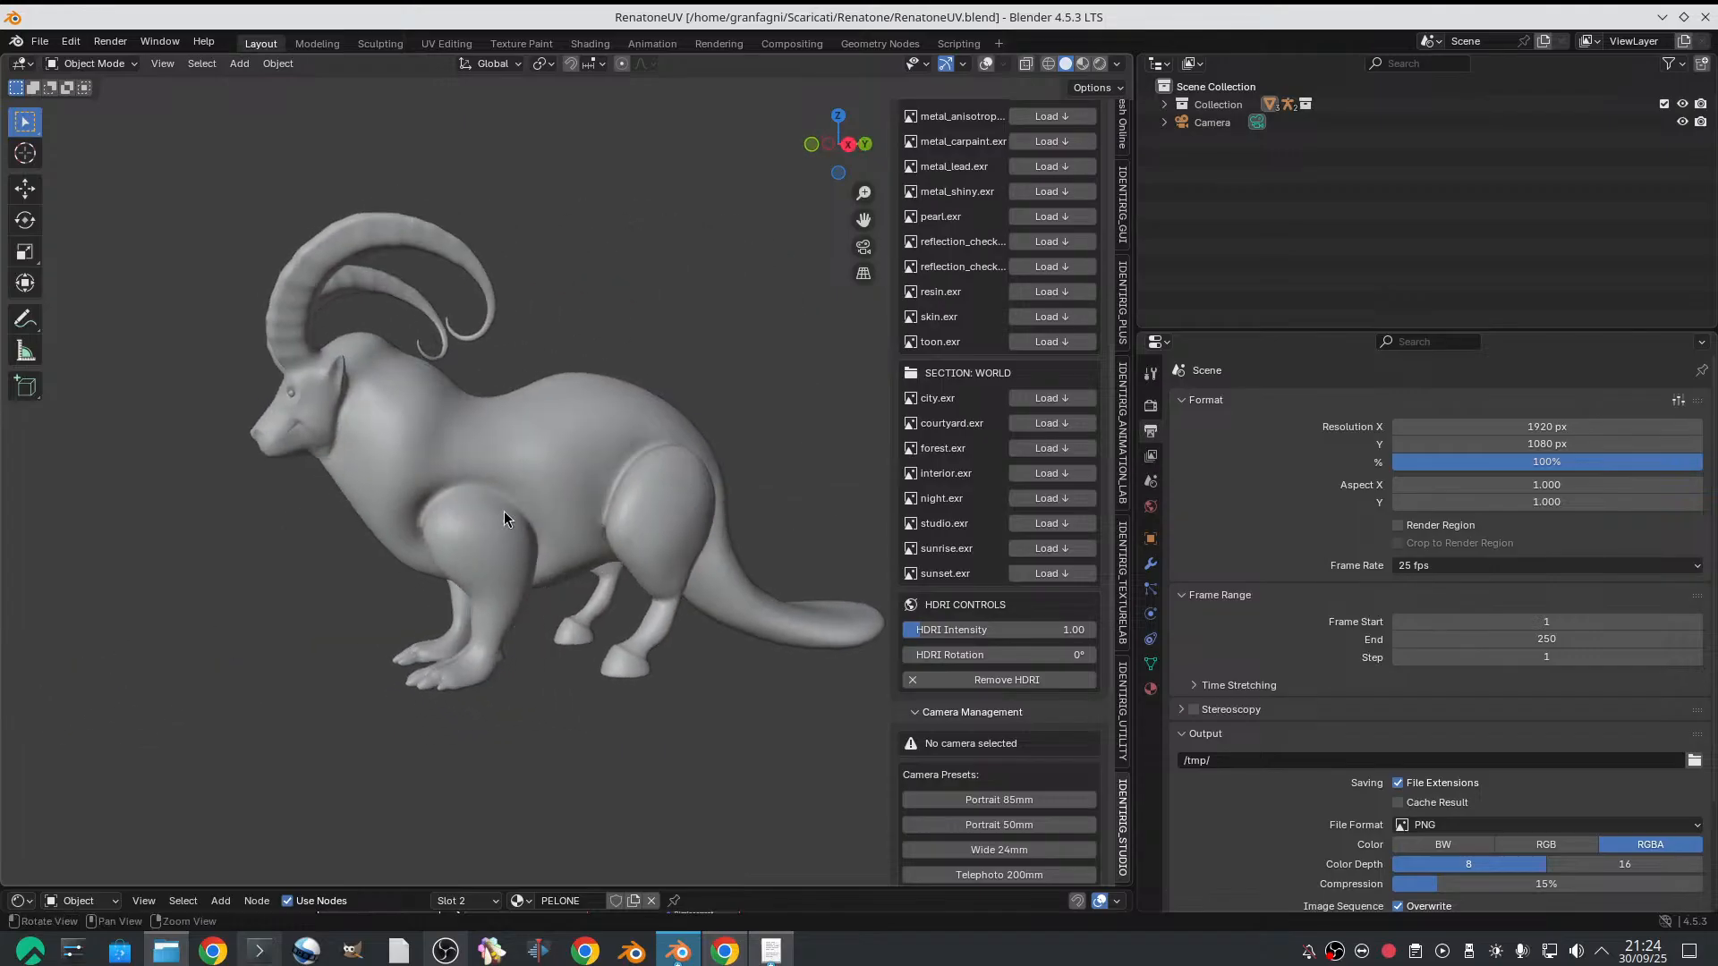
left_click_drag(837, 144, 749, 283)
middle_click_drag(750, 283, 684, 250)
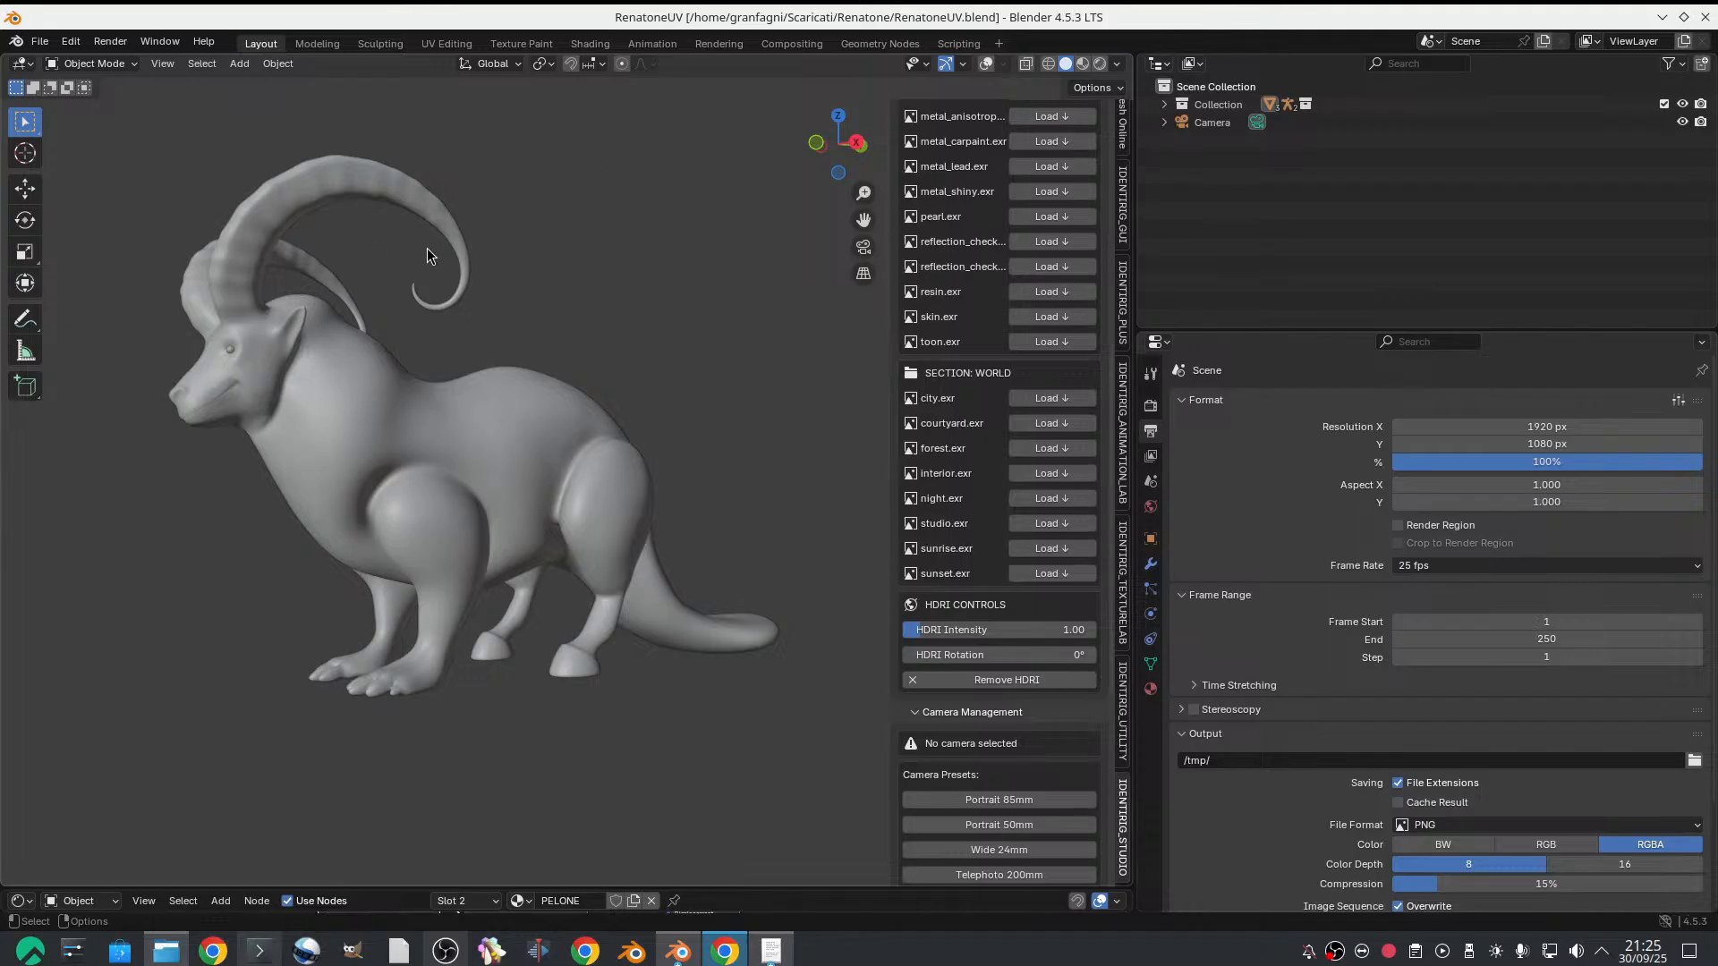
middle_click_drag(294, 518, 256, 356)
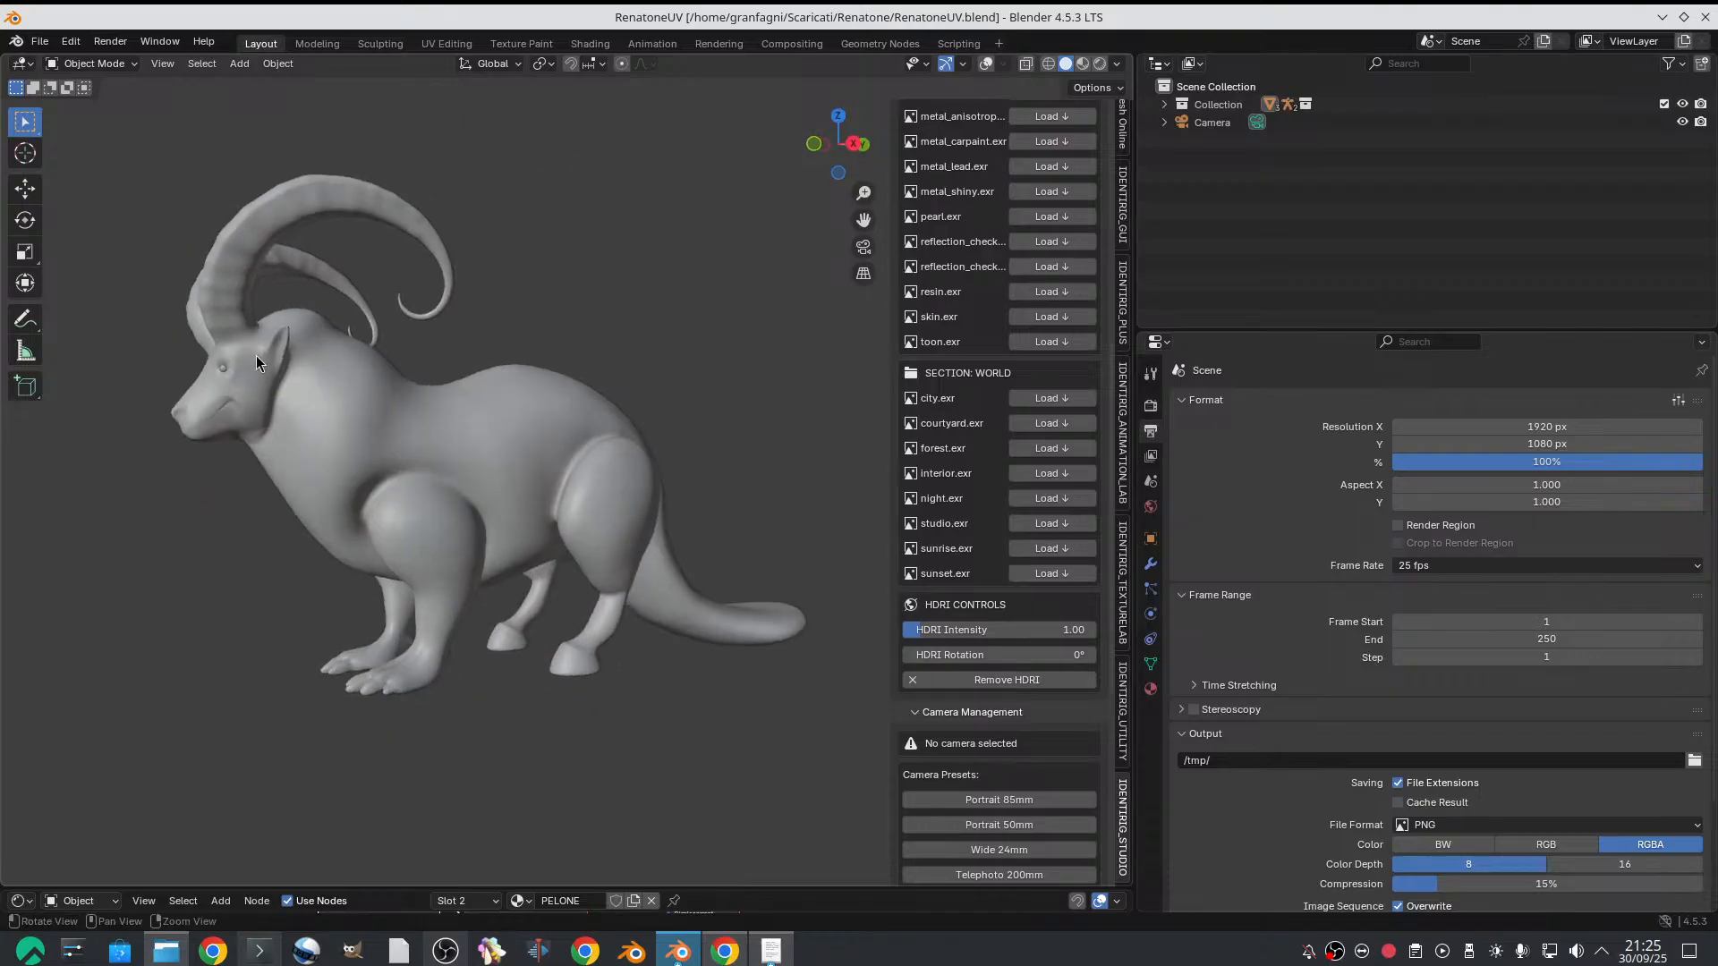
middle_click_drag(516, 549, 638, 566)
scroll(442, 642, "up", 2)
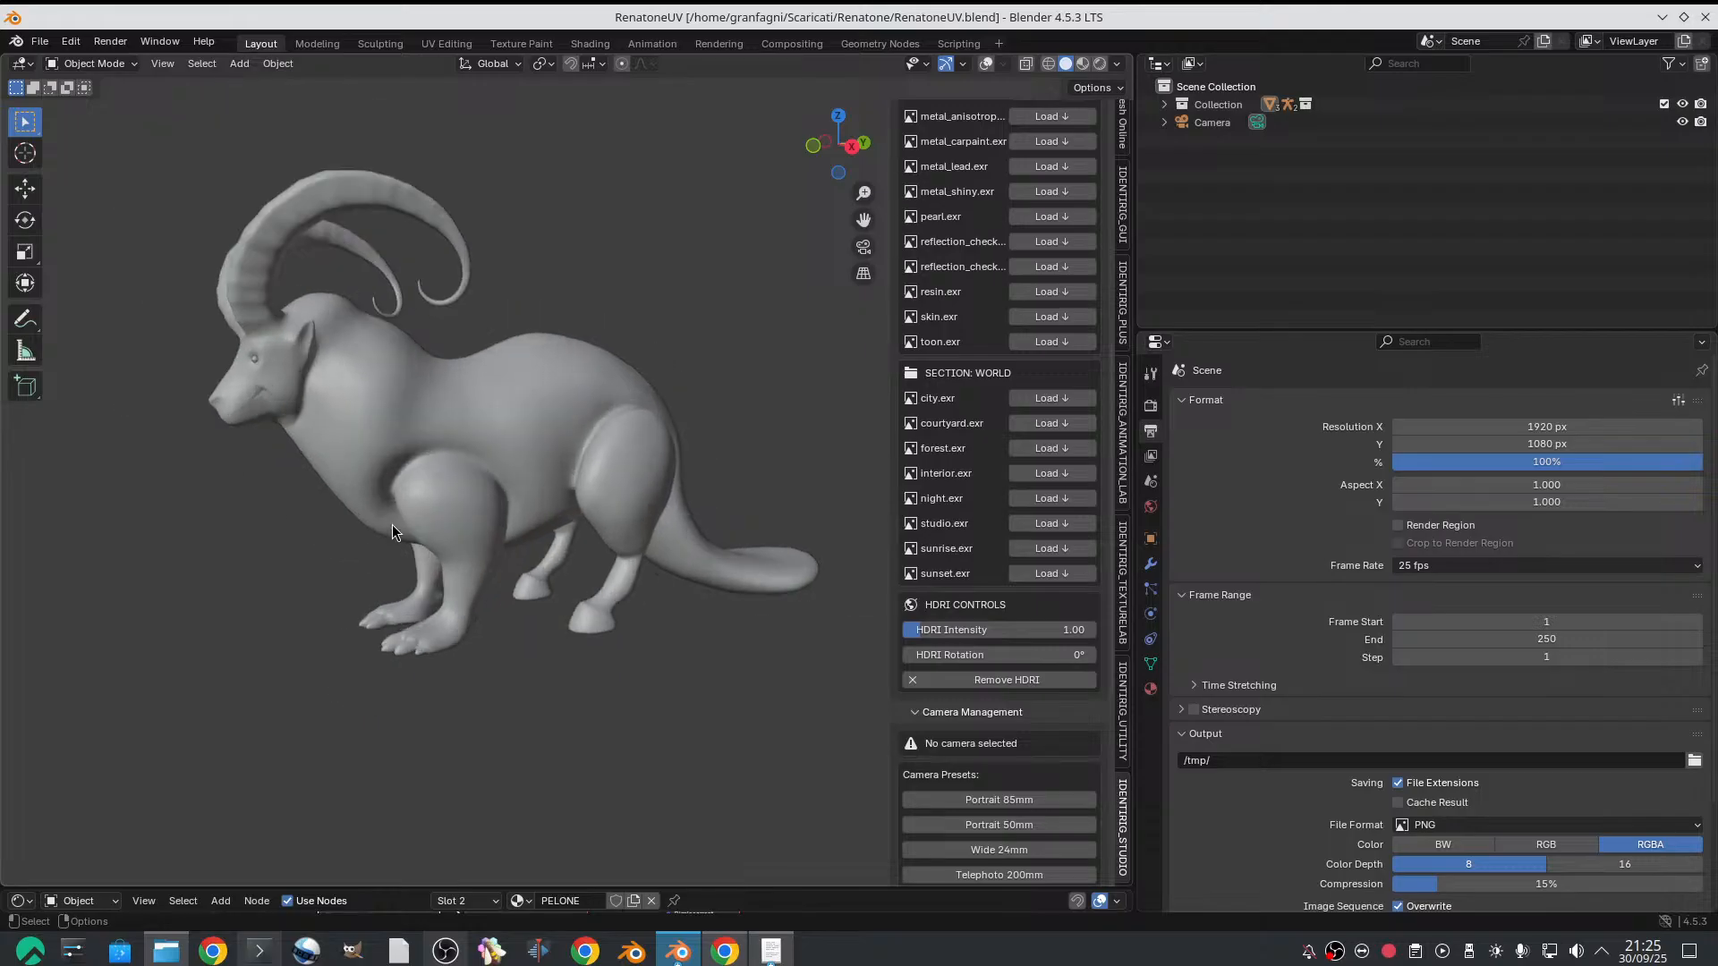
mouse_move(400, 571)
middle_mouse_down()
mouse_move(523, 495)
mouse_move(506, 562)
mouse_move(535, 614)
mouse_move(422, 583)
middle_mouse_up()
scroll(422, 584, "up", 4)
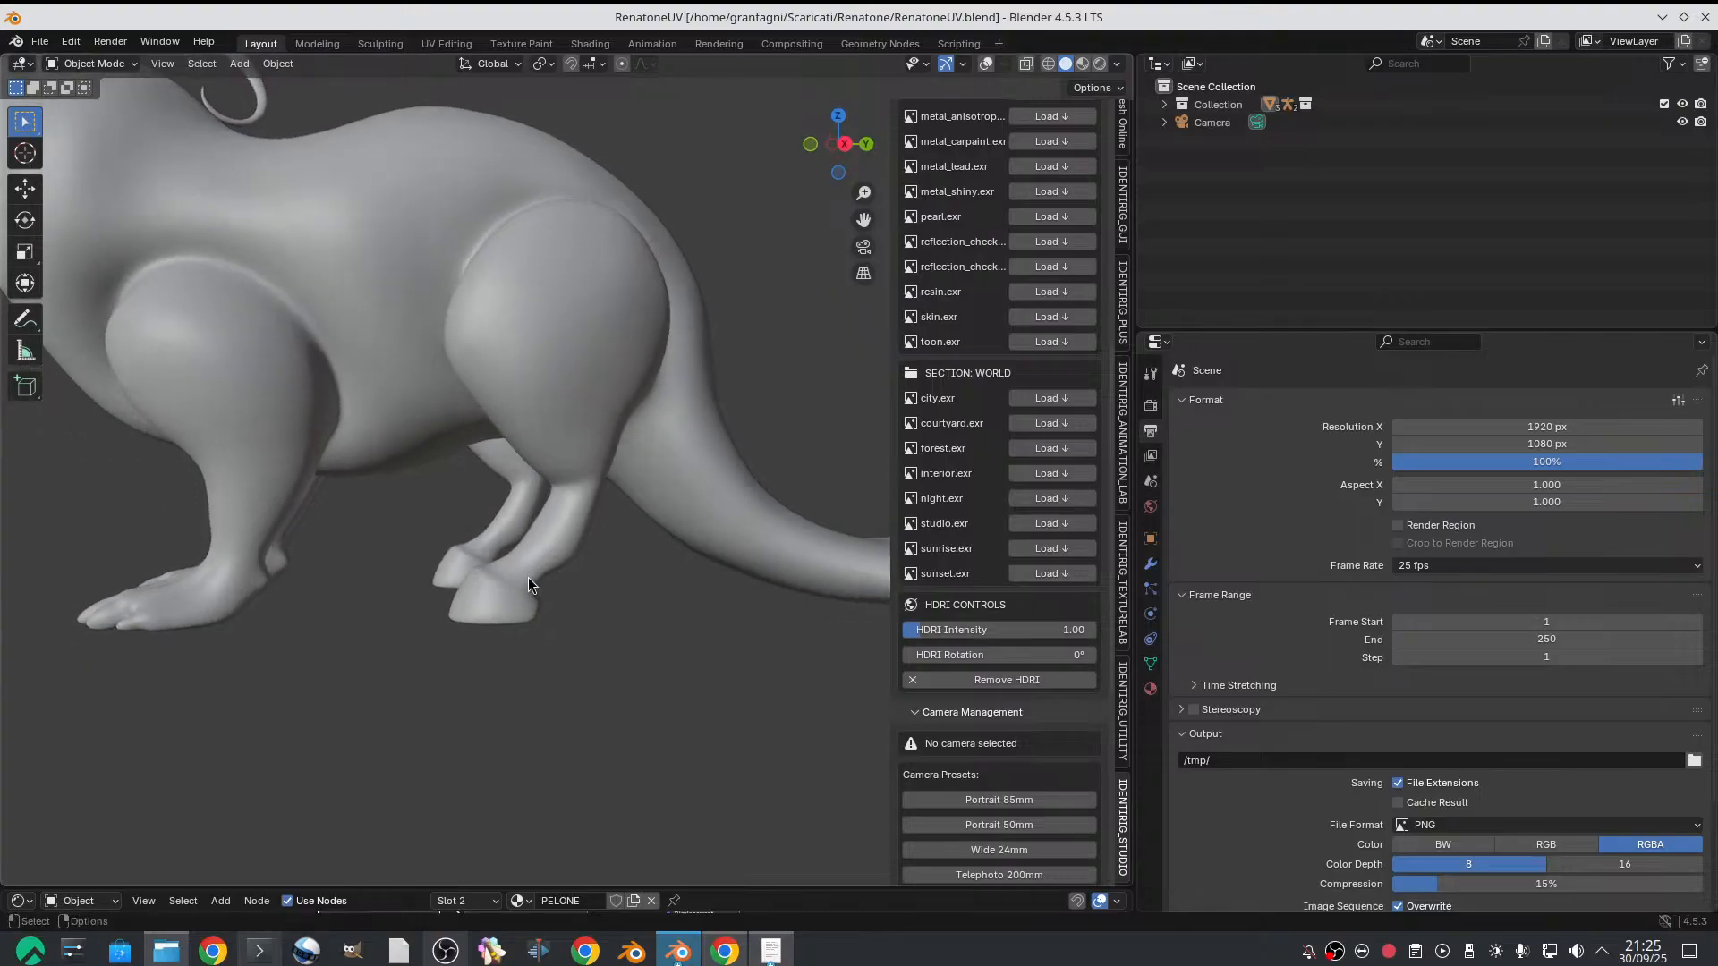
middle_click_drag(503, 577, 501, 590)
scroll(501, 590, "down", 3)
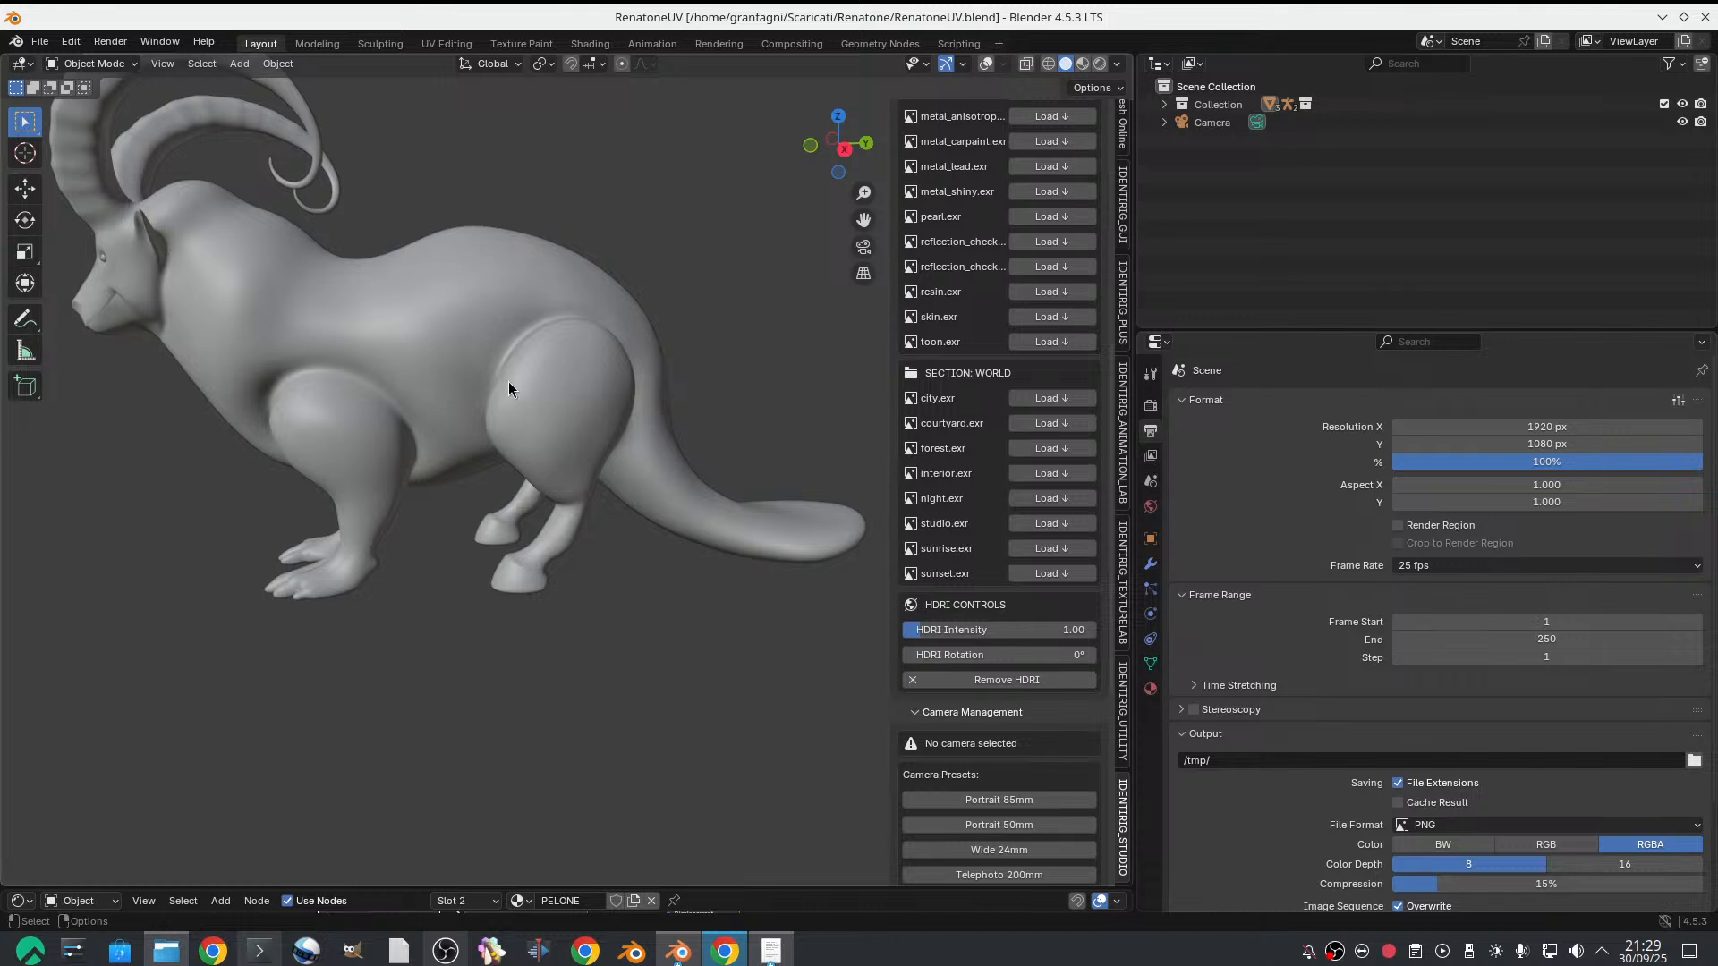
middle_click_drag(508, 381, 448, 356)
scroll(463, 319, "down", 2)
scroll(502, 369, "up", 2)
scroll(528, 409, "up", 2)
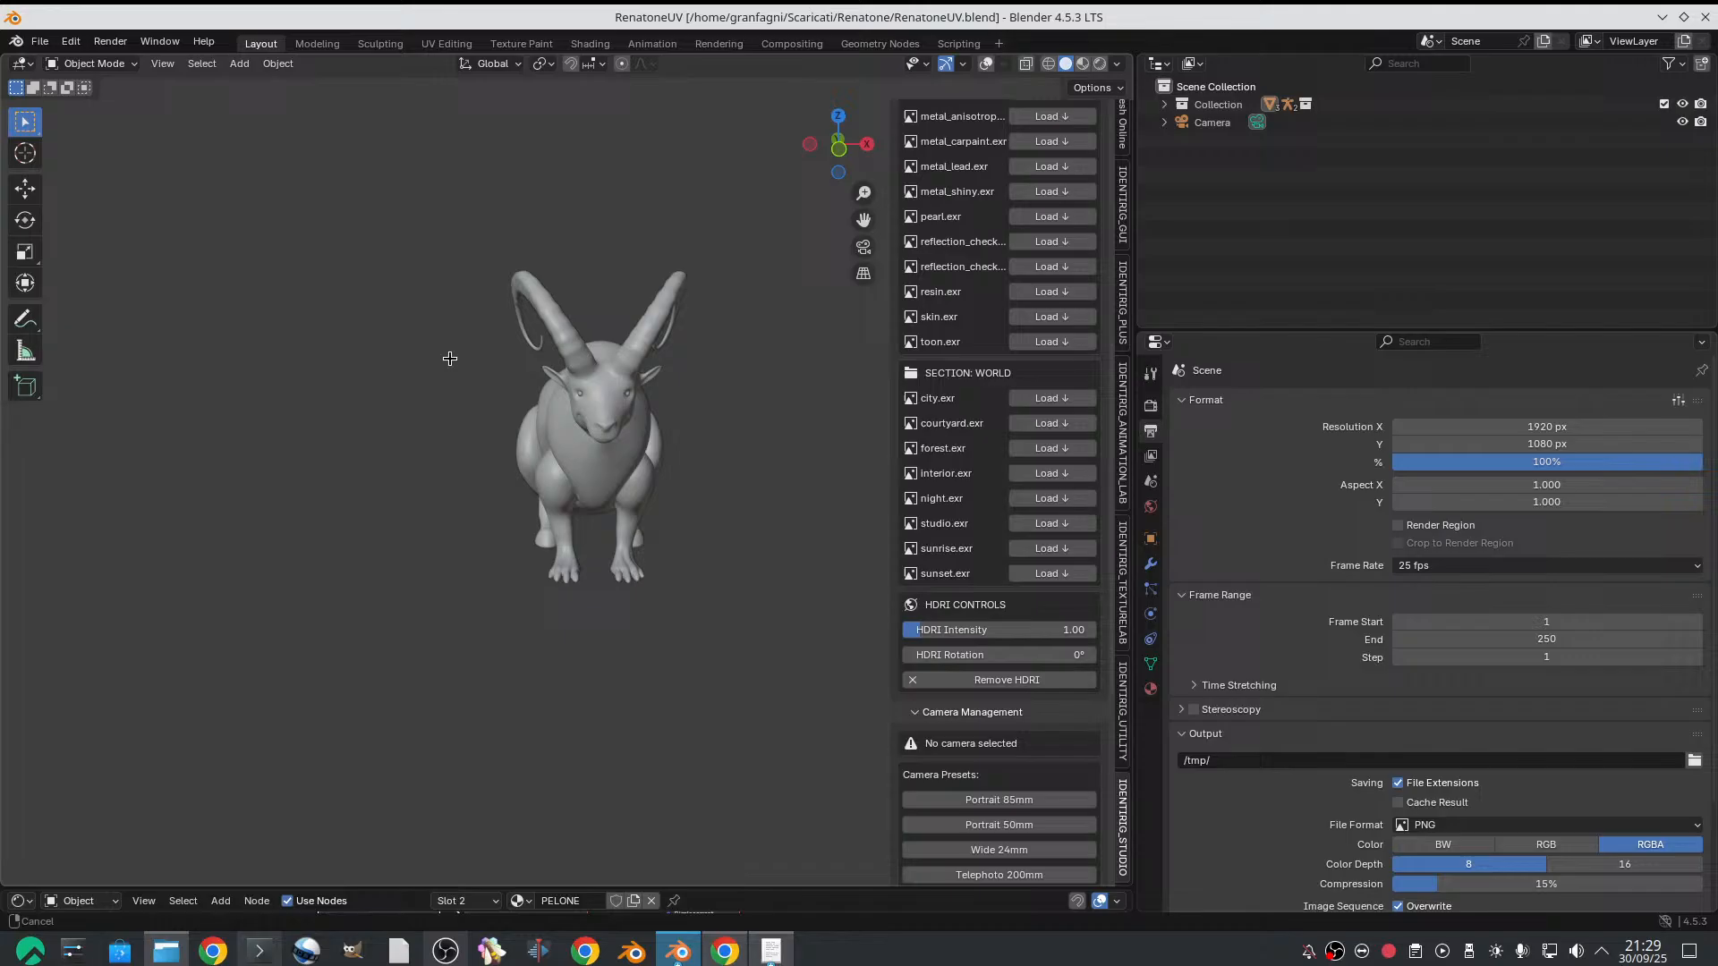
Add a cylinder mesh to the scene and show the viewport overlays
left_click(202, 63)
mouse_move(239, 76)
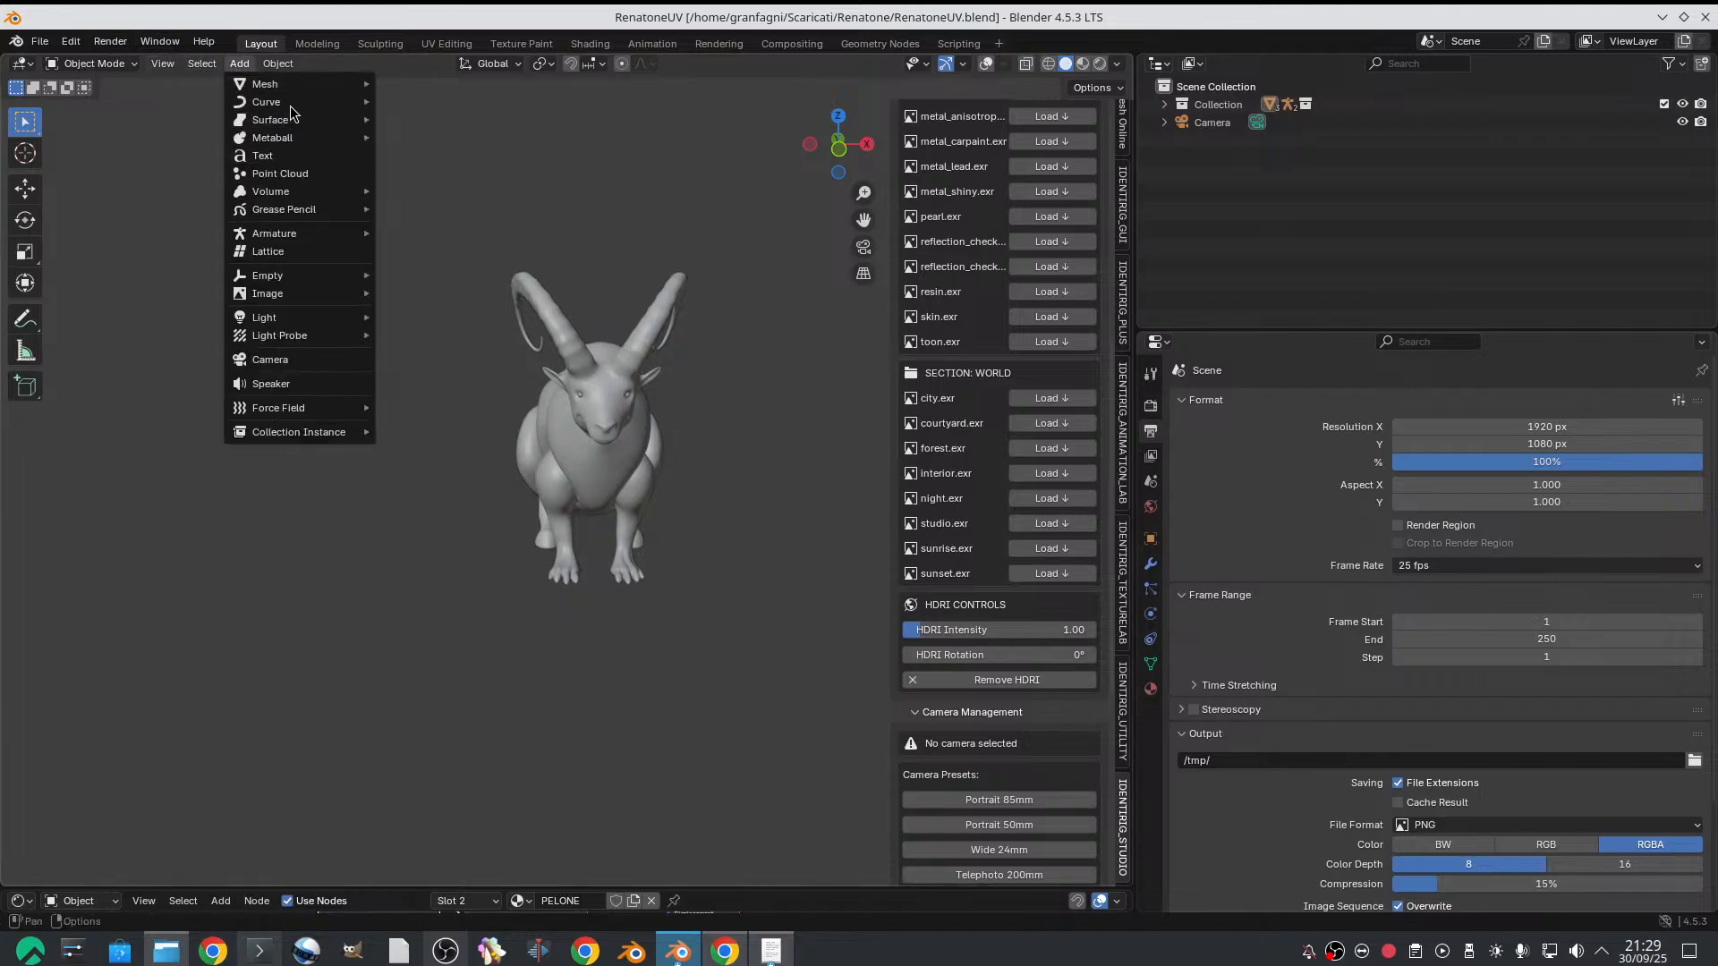
mouse_move(304, 83)
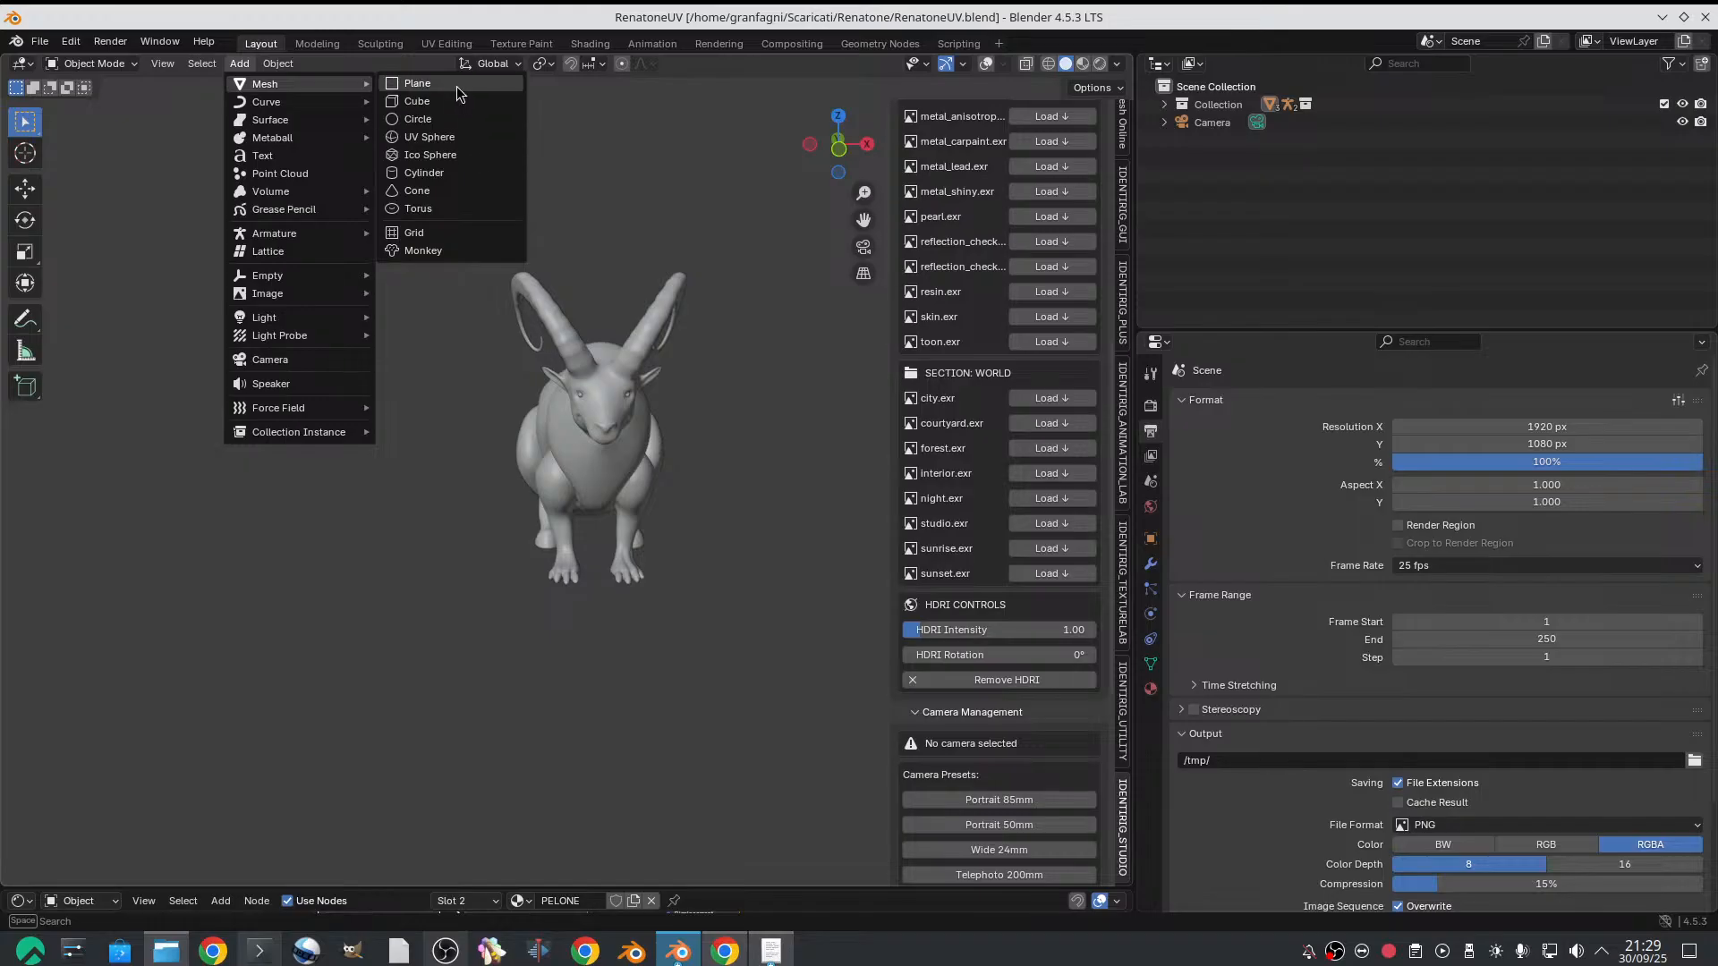
left_click(451, 171)
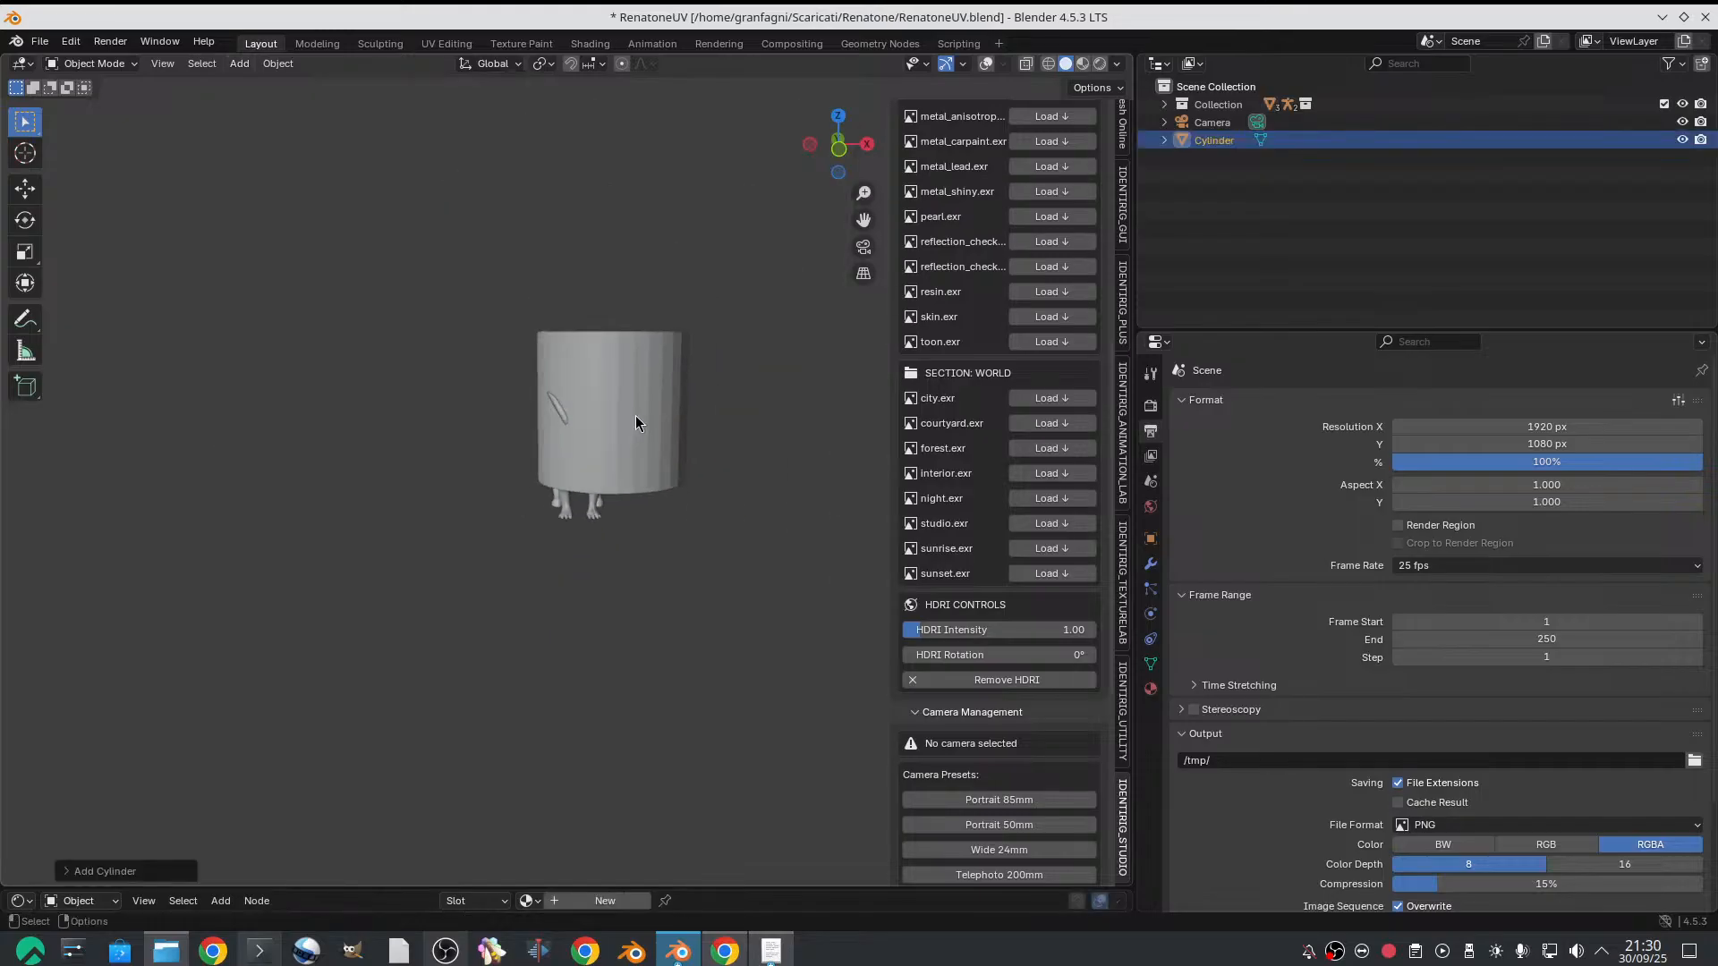
middle_click_drag(665, 410, 651, 428)
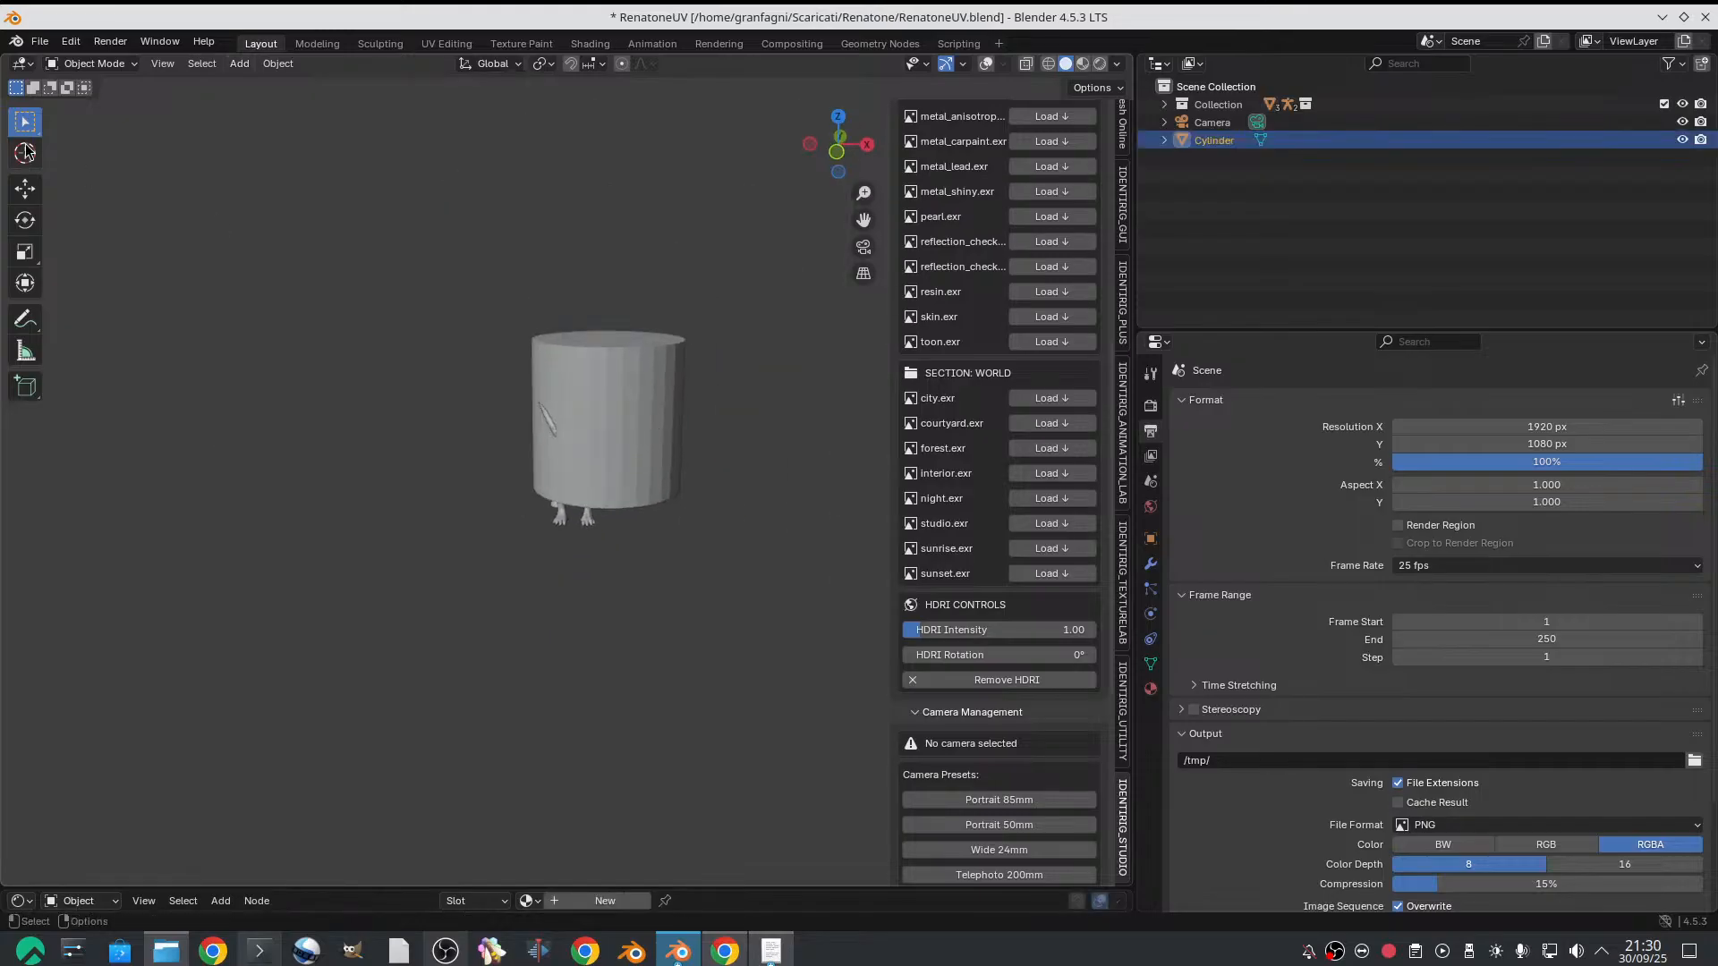
left_click(988, 65)
Scale the cylinder into a slim column and move it to the goat's front leg
key("shift+space")
key("g")
left_click_drag(648, 394, 733, 448)
key("shift+space")
key("s")
middle_click_drag(733, 447, 716, 449)
left_click_drag(716, 450, 758, 492)
middle_click_drag(758, 492, 763, 449)
key("g")
left_click_drag(793, 497, 741, 491)
middle_click_drag(742, 490, 721, 442)
left_click_drag(669, 396, 668, 431)
middle_click_drag(670, 443, 676, 411)
left_click_drag(703, 469, 674, 468)
mouse_move(639, 412)
left_mouse_down()
mouse_move(641, 428)
mouse_move(709, 410)
mouse_move(641, 407)
left_mouse_up()
key("s")
key("g")
Raise the cylinder vertically from the front leg to above the goat's back, working in side view
left_click(810, 146)
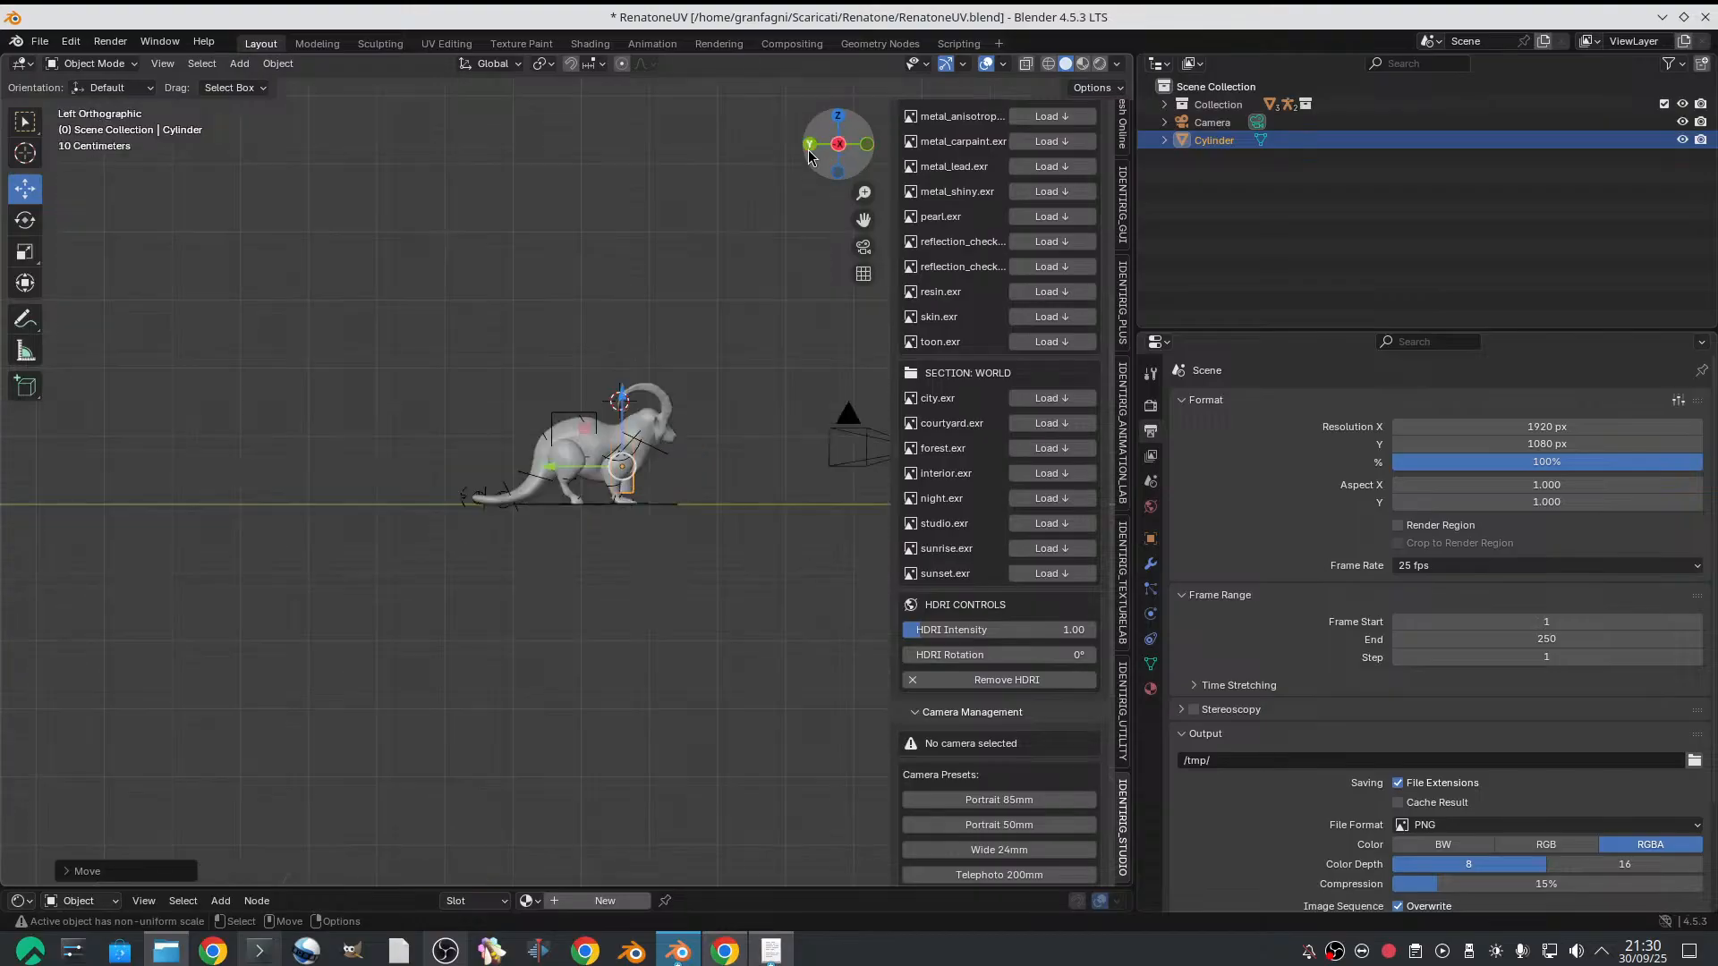
left_click(837, 145)
scroll(501, 402, "up", 3)
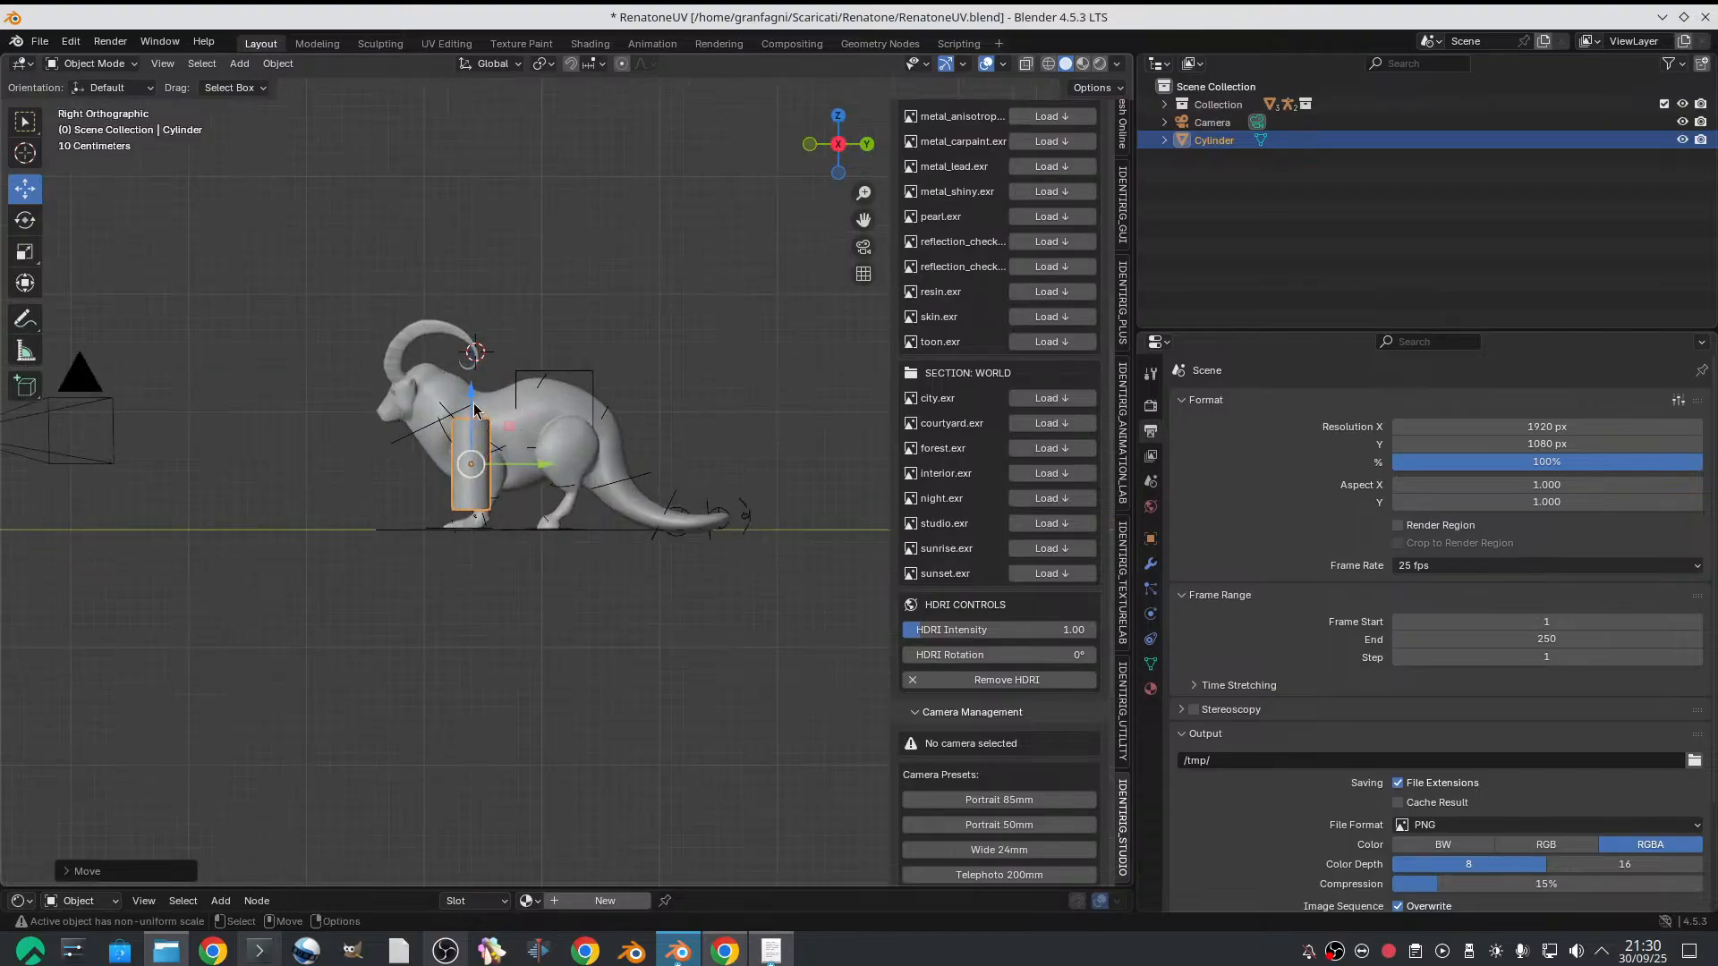
left_click_drag(472, 404, 472, 299)
middle_click_drag(473, 298, 569, 390)
left_click_drag(600, 501, 543, 455)
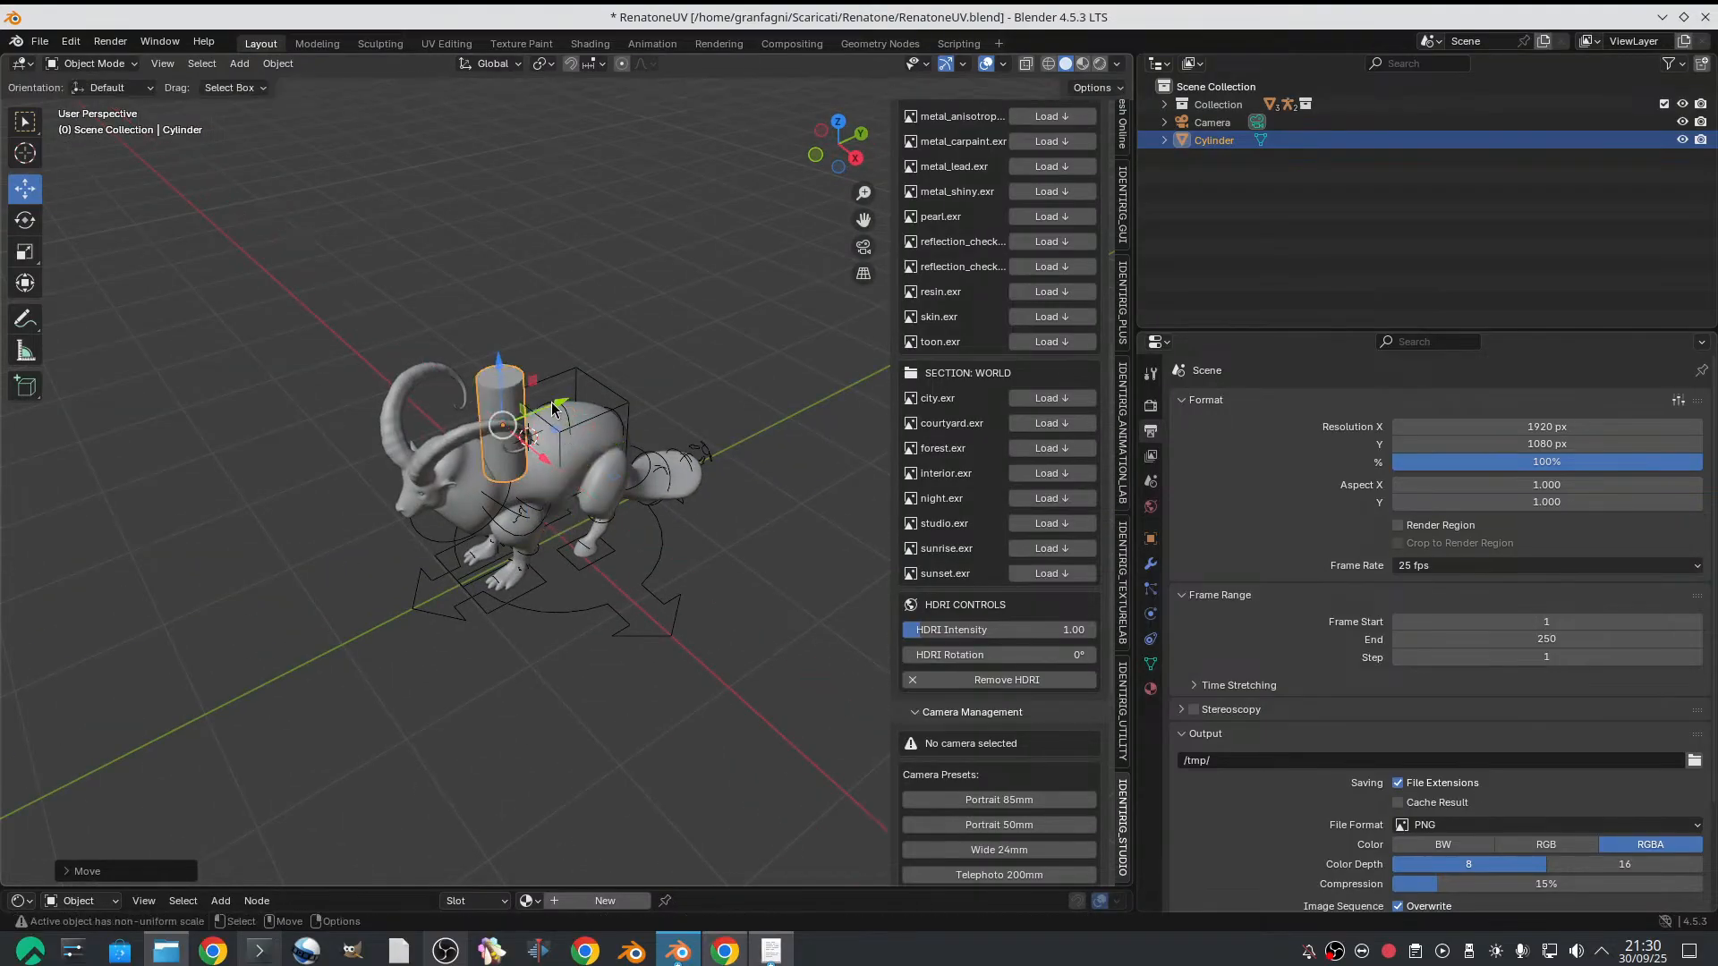
Shift the cylinder toward the goat's rear and sideways so it stands upright on the middle of the back
mouse_move(553, 409)
middle_mouse_down()
mouse_move(572, 384)
mouse_move(539, 343)
mouse_move(545, 421)
middle_mouse_up()
left_click_drag(571, 415, 587, 412)
middle_click_drag(585, 415, 569, 442)
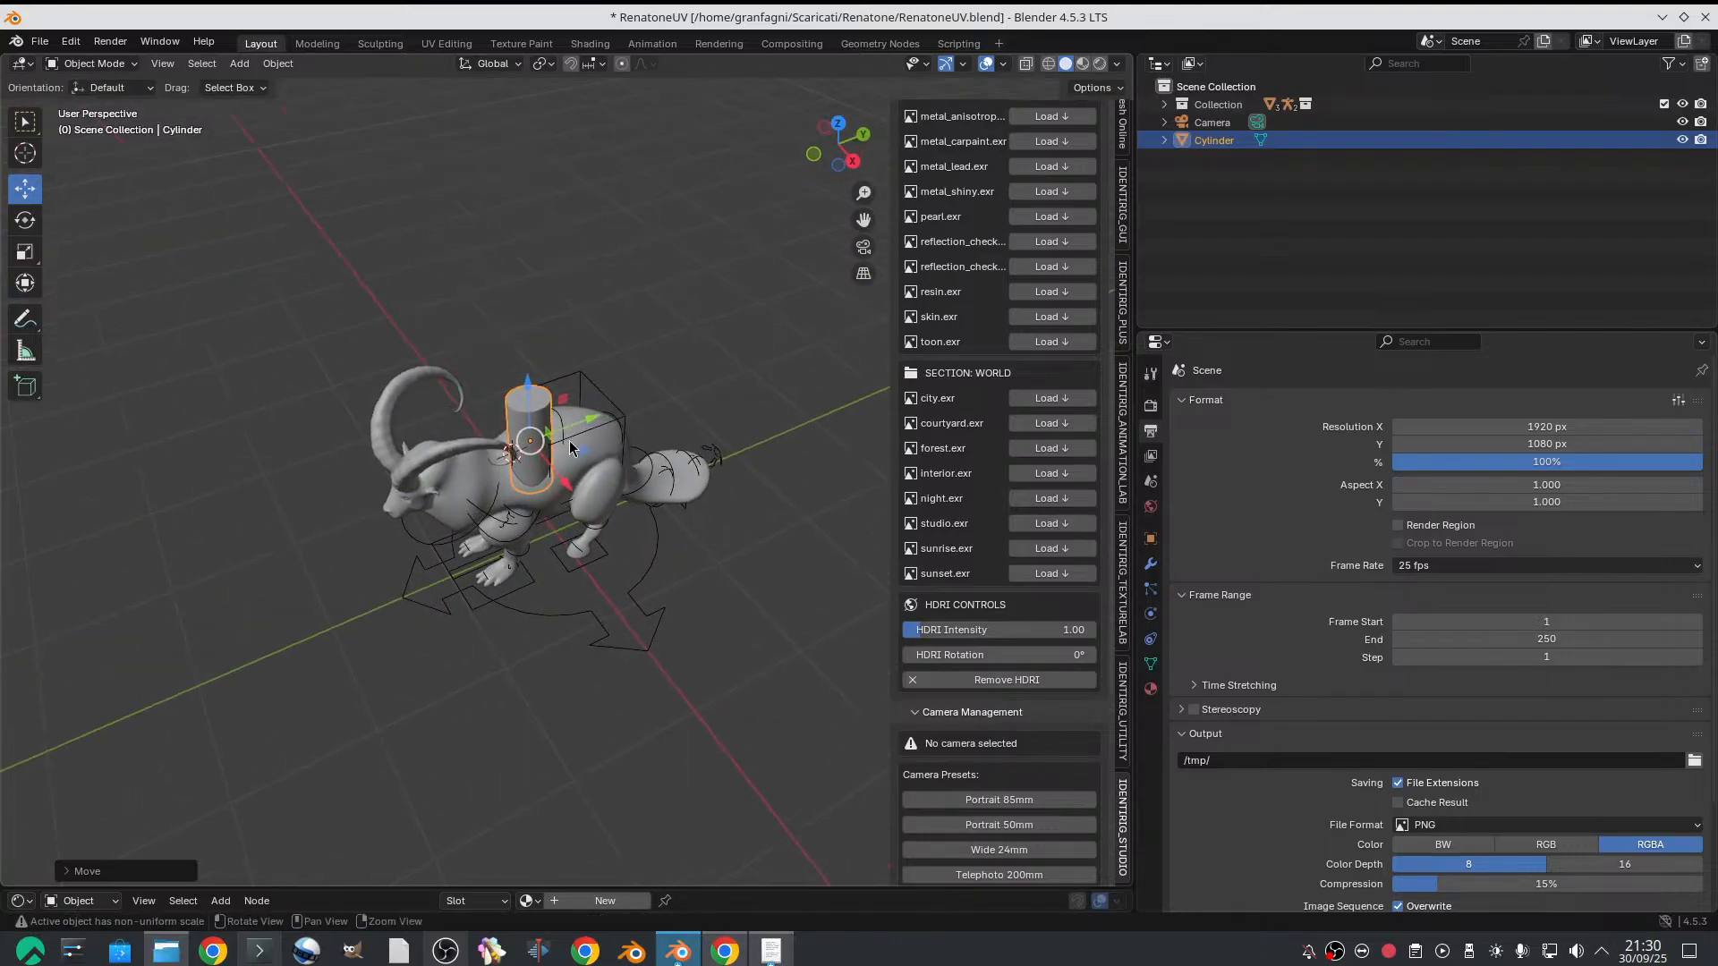
left_click_drag(567, 481, 560, 463)
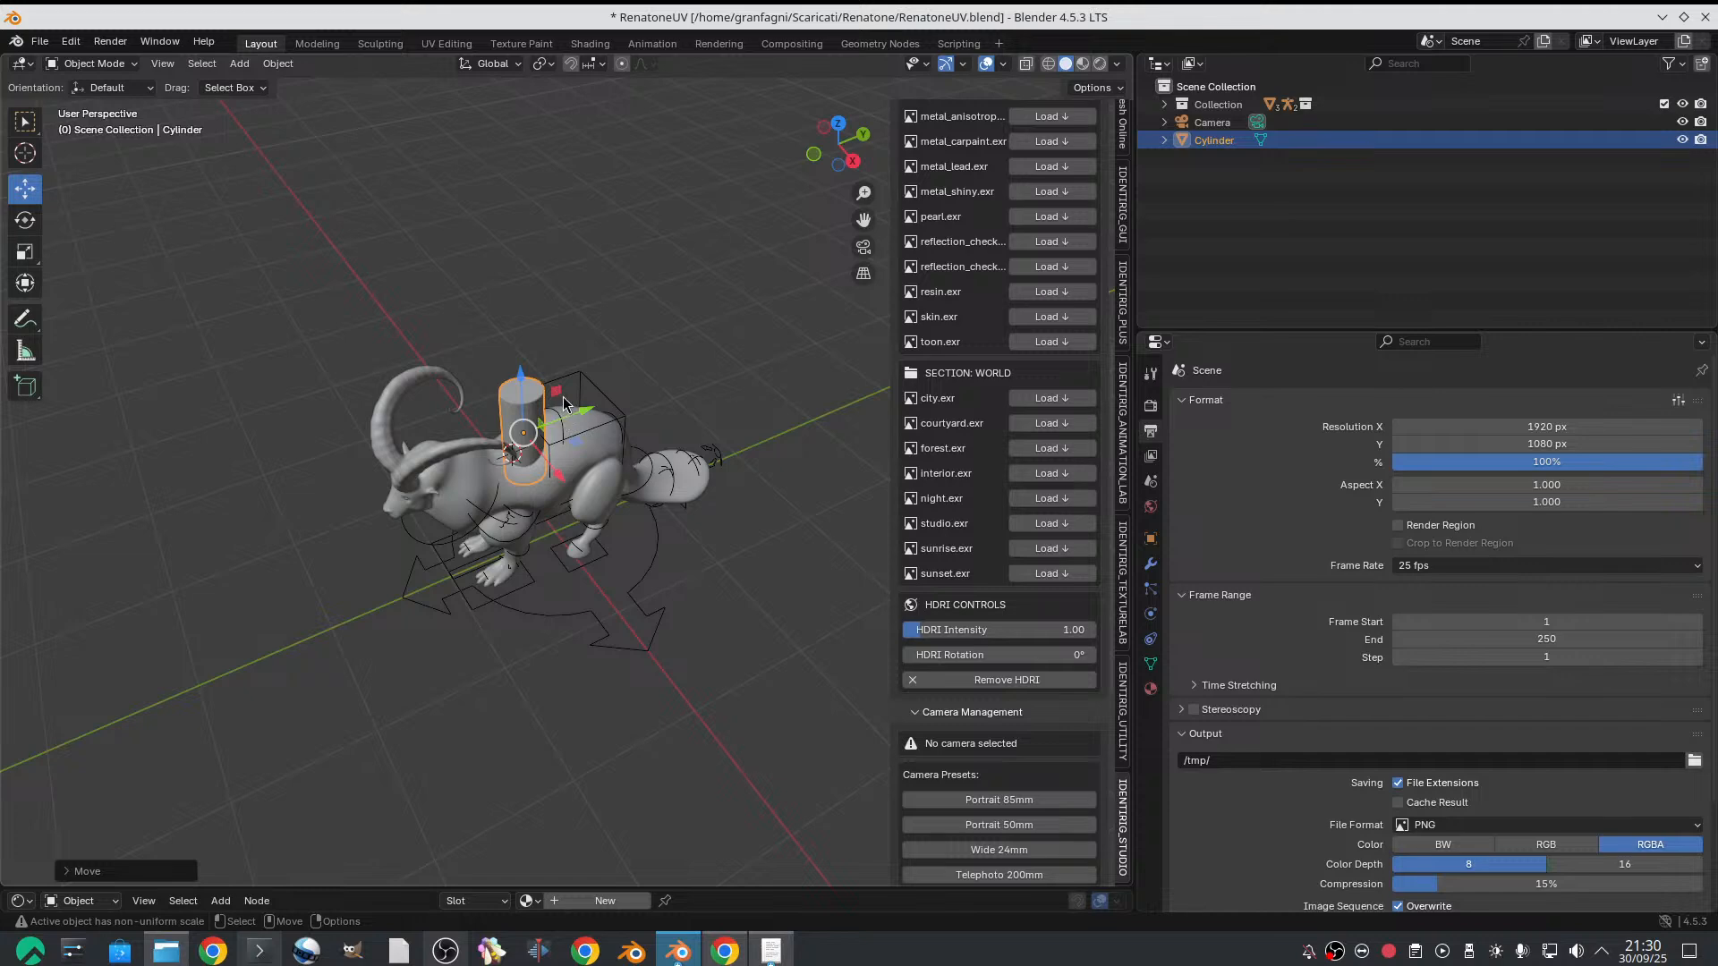
middle_click_drag(563, 402, 507, 298)
Check how the cylinder sits on the goat's back and delete it
scroll(572, 375, "up", 2)
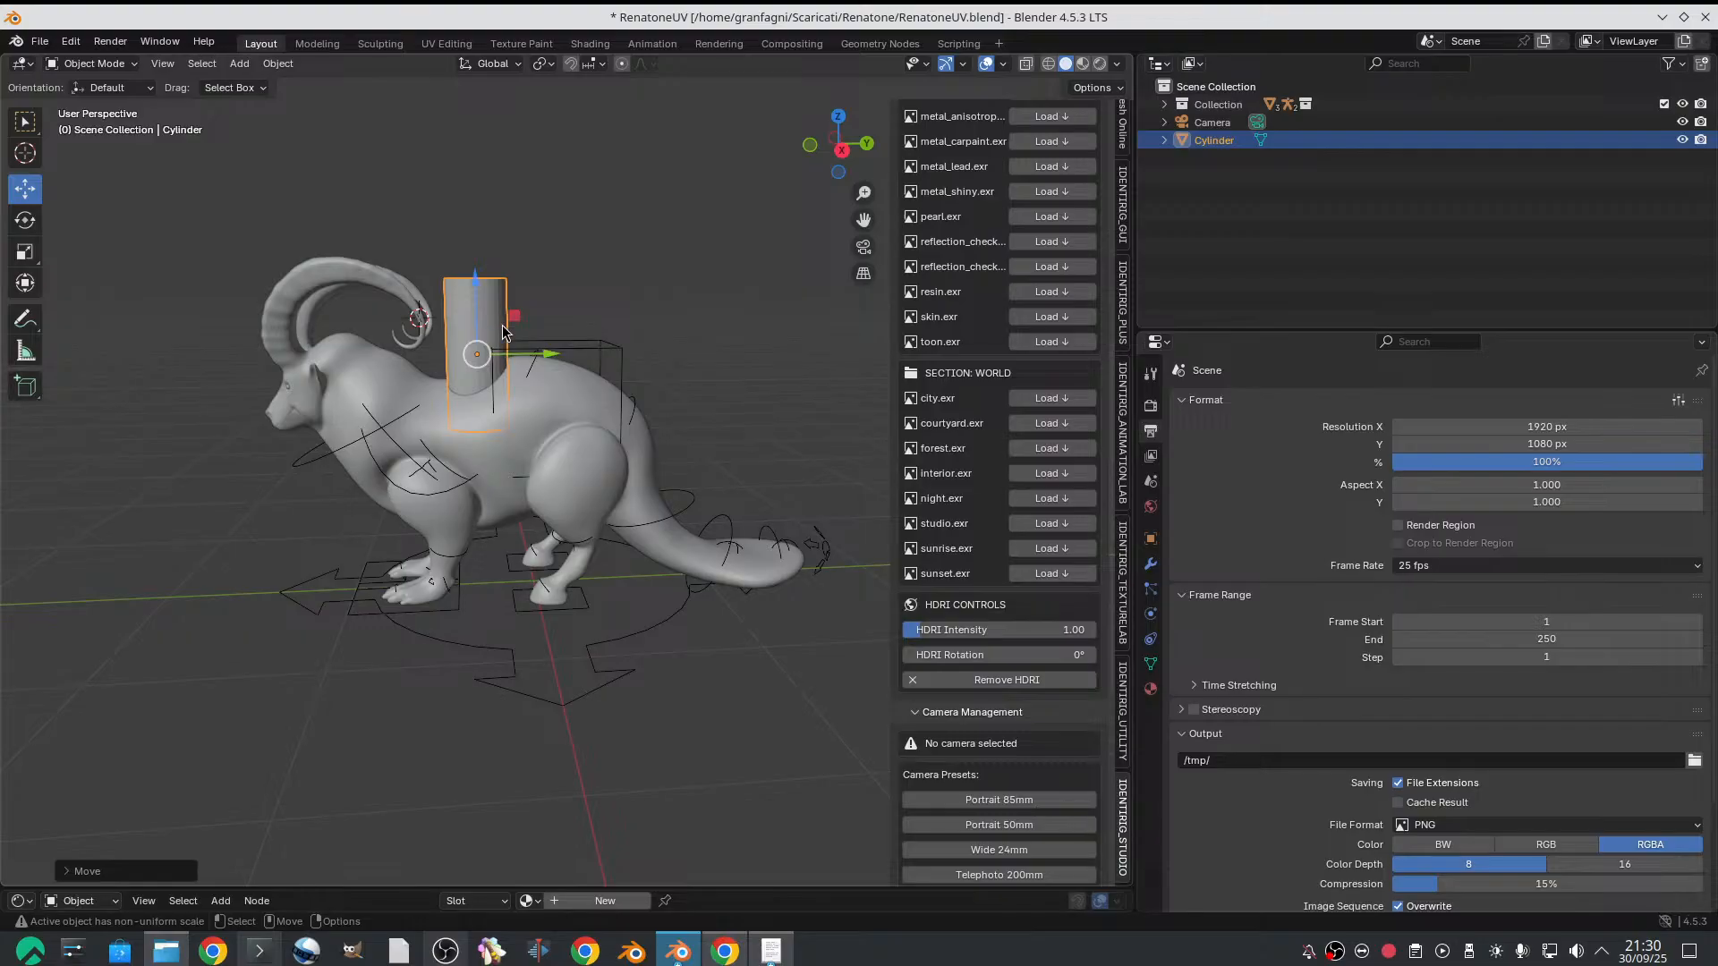
scroll(503, 331, "up", 2)
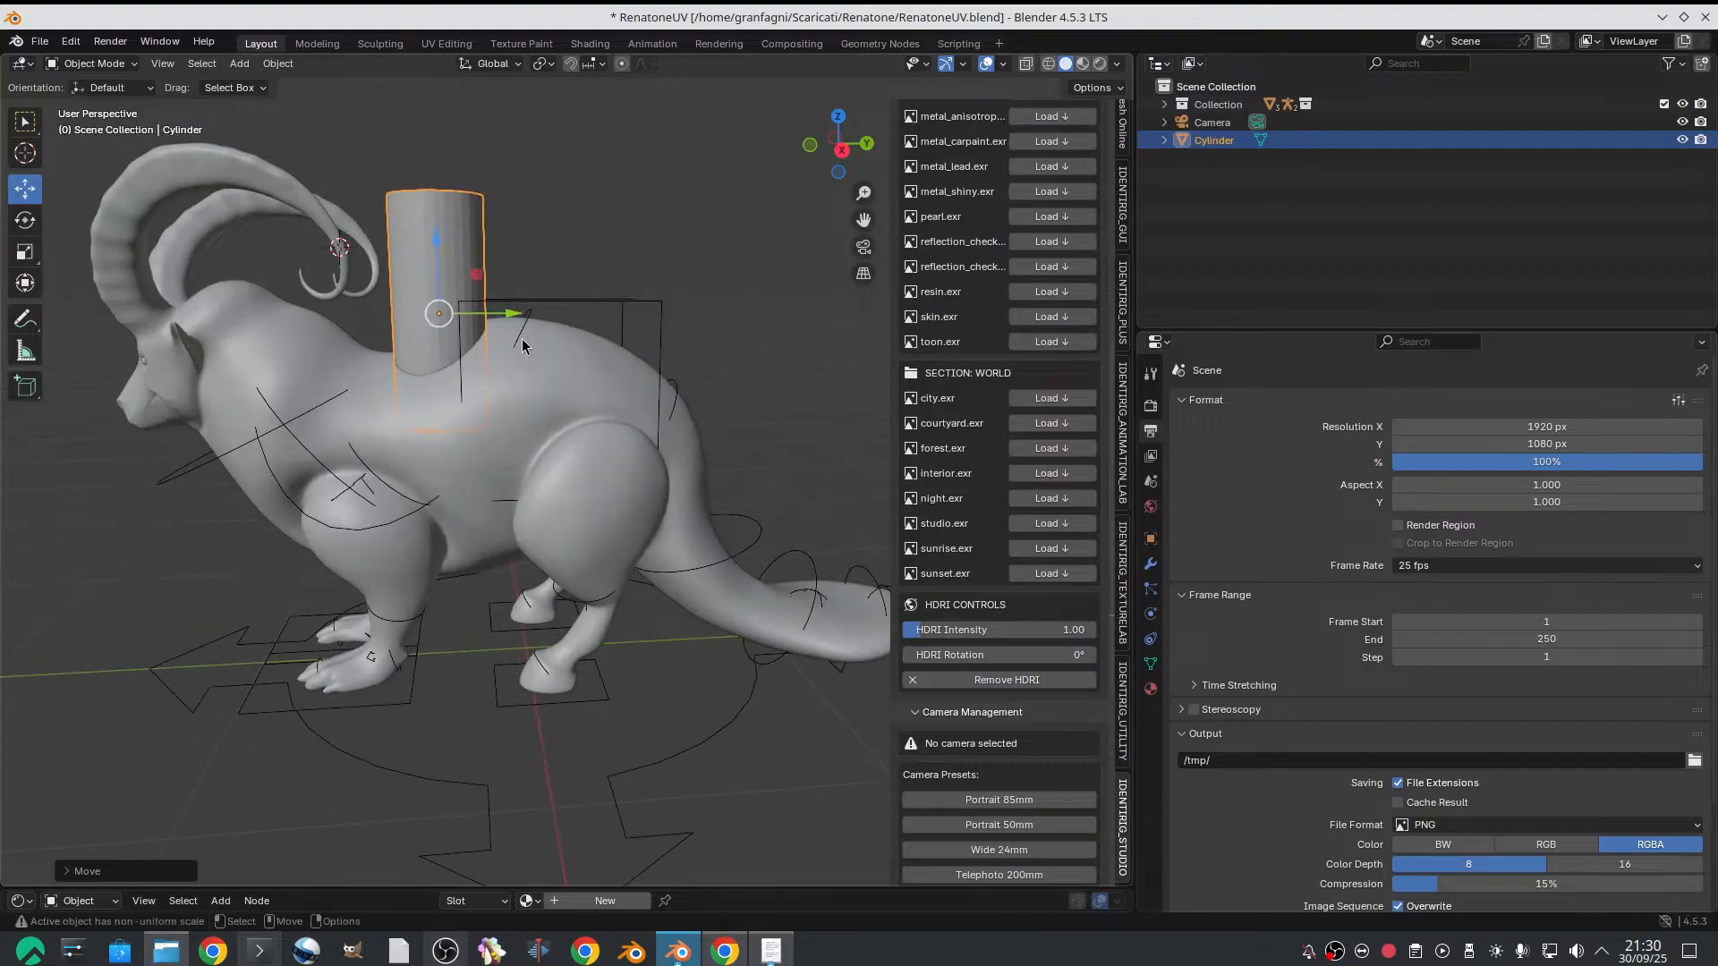
scroll(523, 346, "down", 3)
middle_click_drag(528, 349, 556, 354)
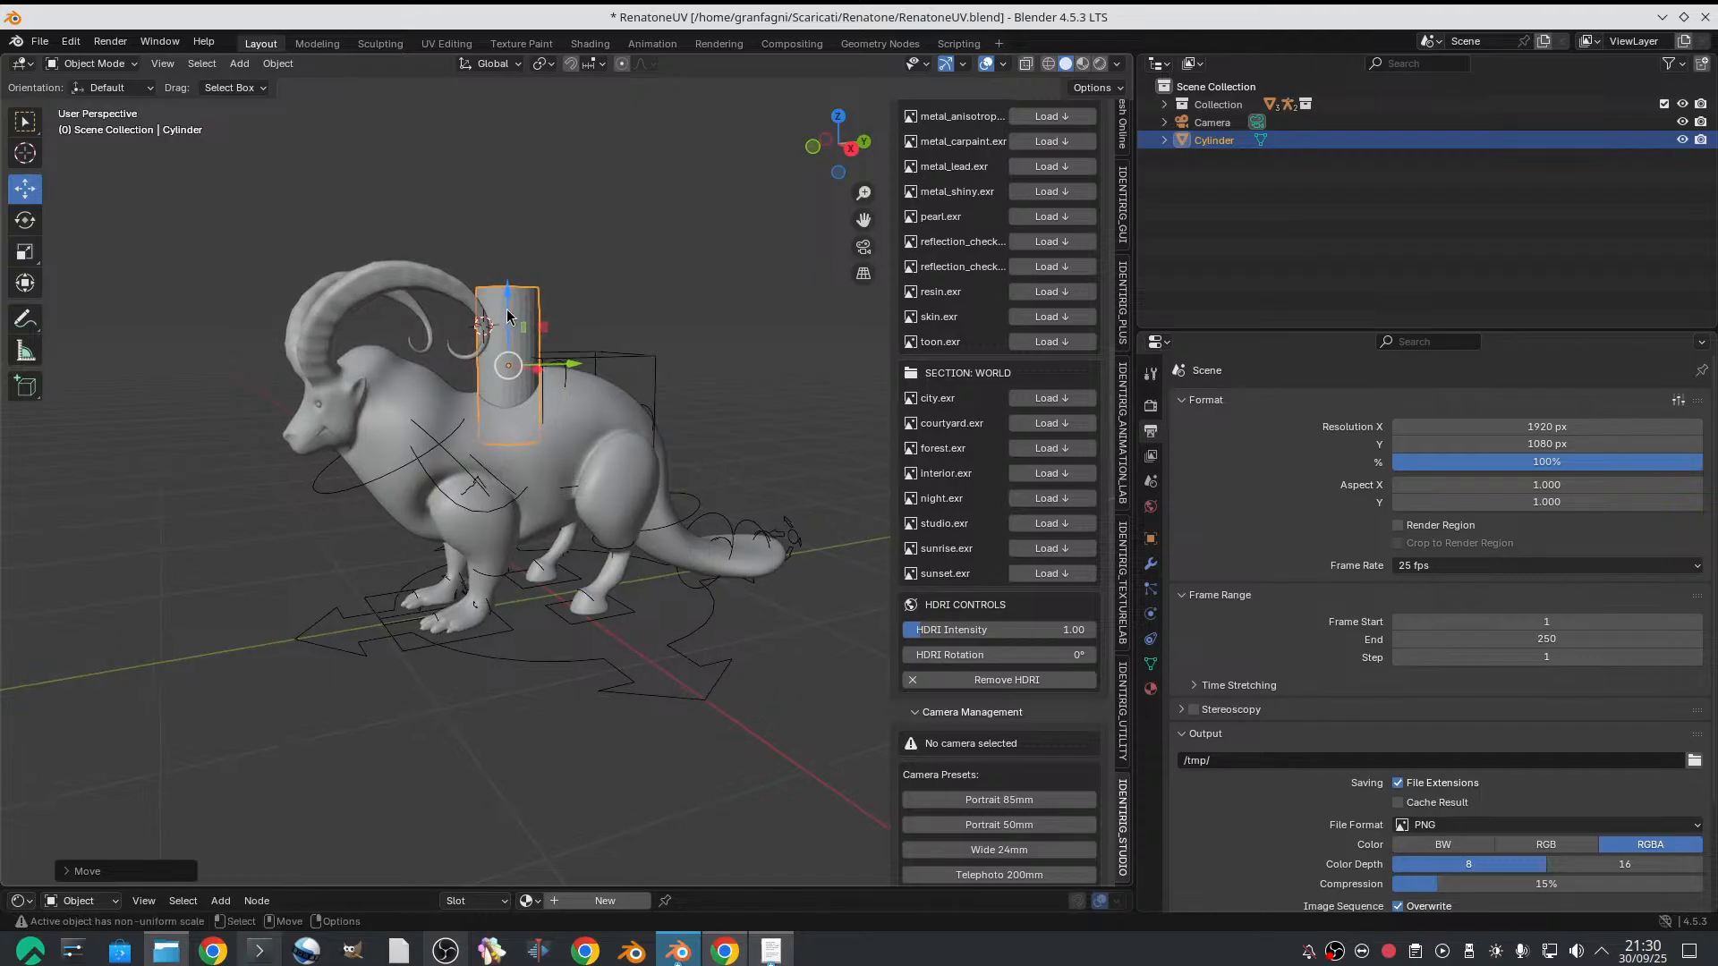
scroll(494, 319, "down", 2)
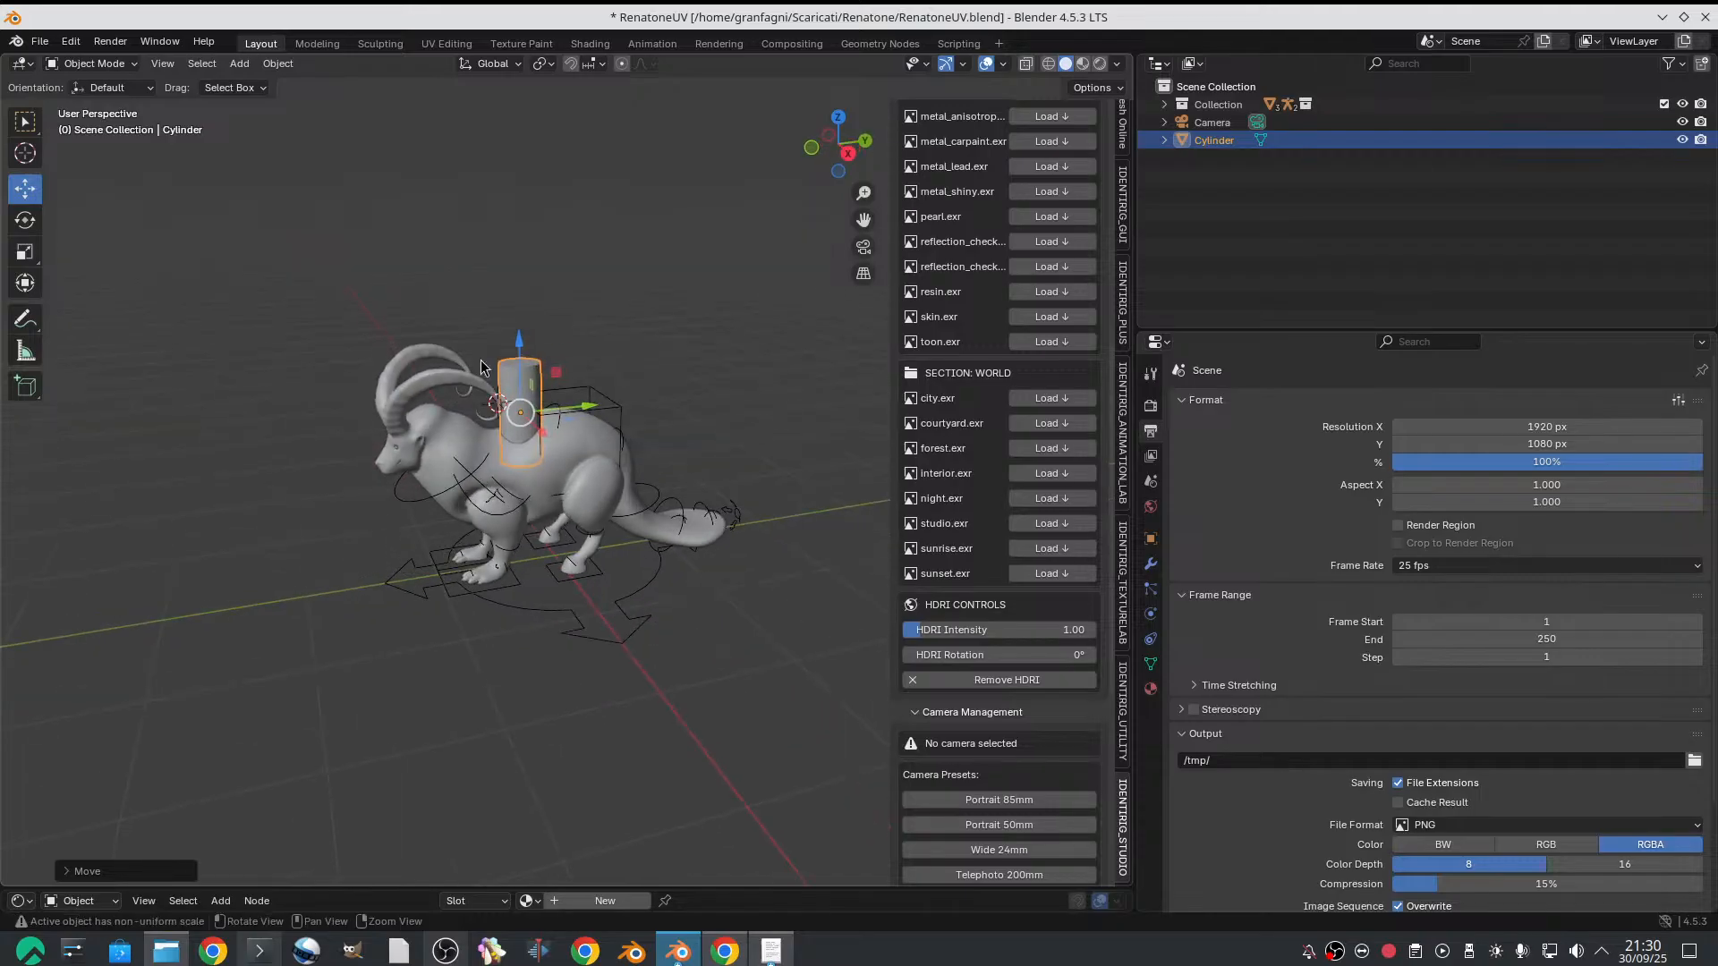
key("x")
left_click(524, 390)
Select the goat's rig by one of its control shapes
scroll(549, 383, "up", 6)
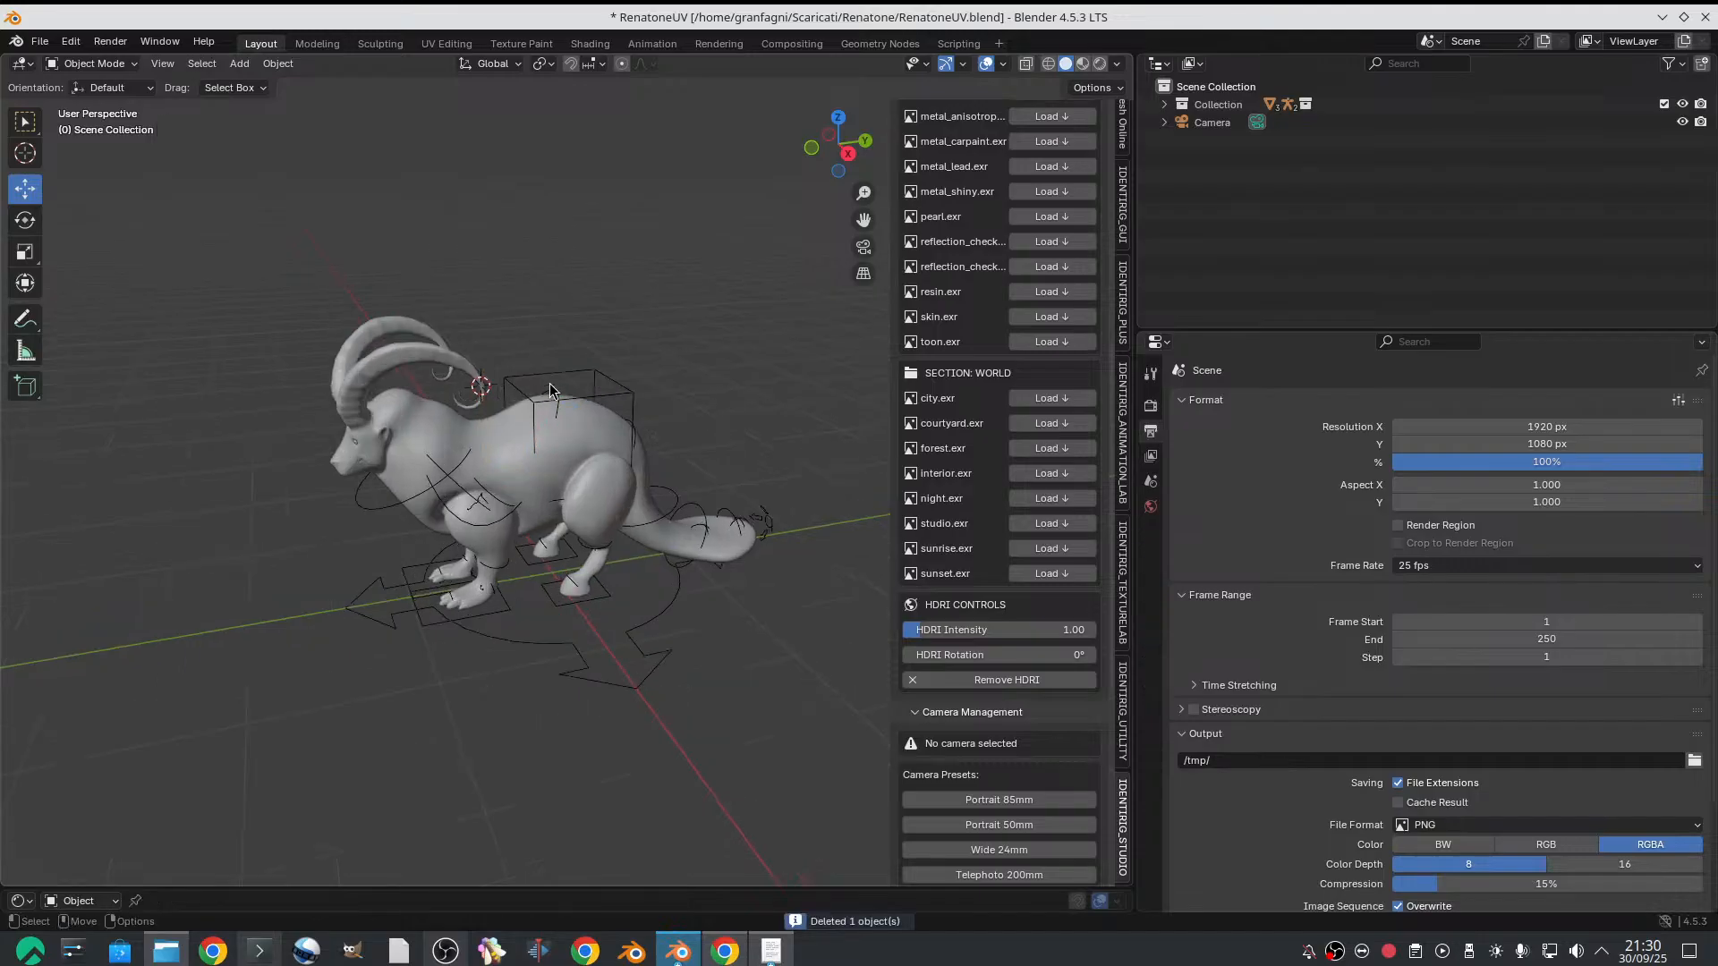
scroll(559, 324, "down", 3)
middle_click_drag(572, 309, 557, 328)
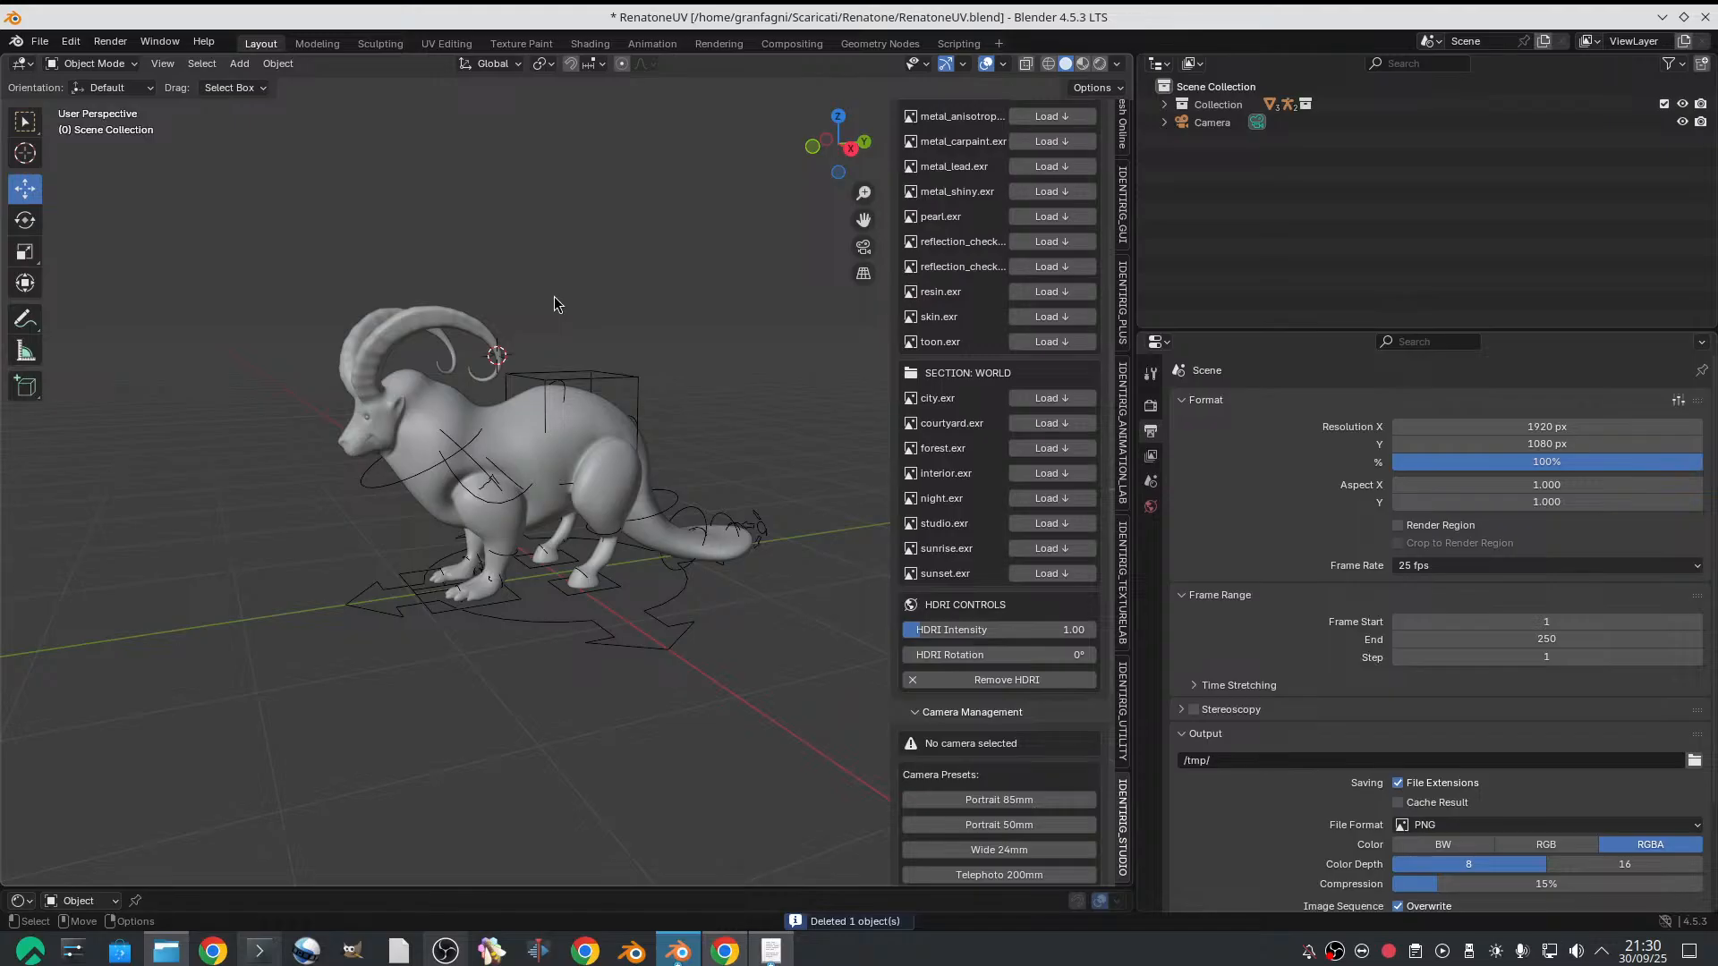
scroll(558, 201, "down", 1)
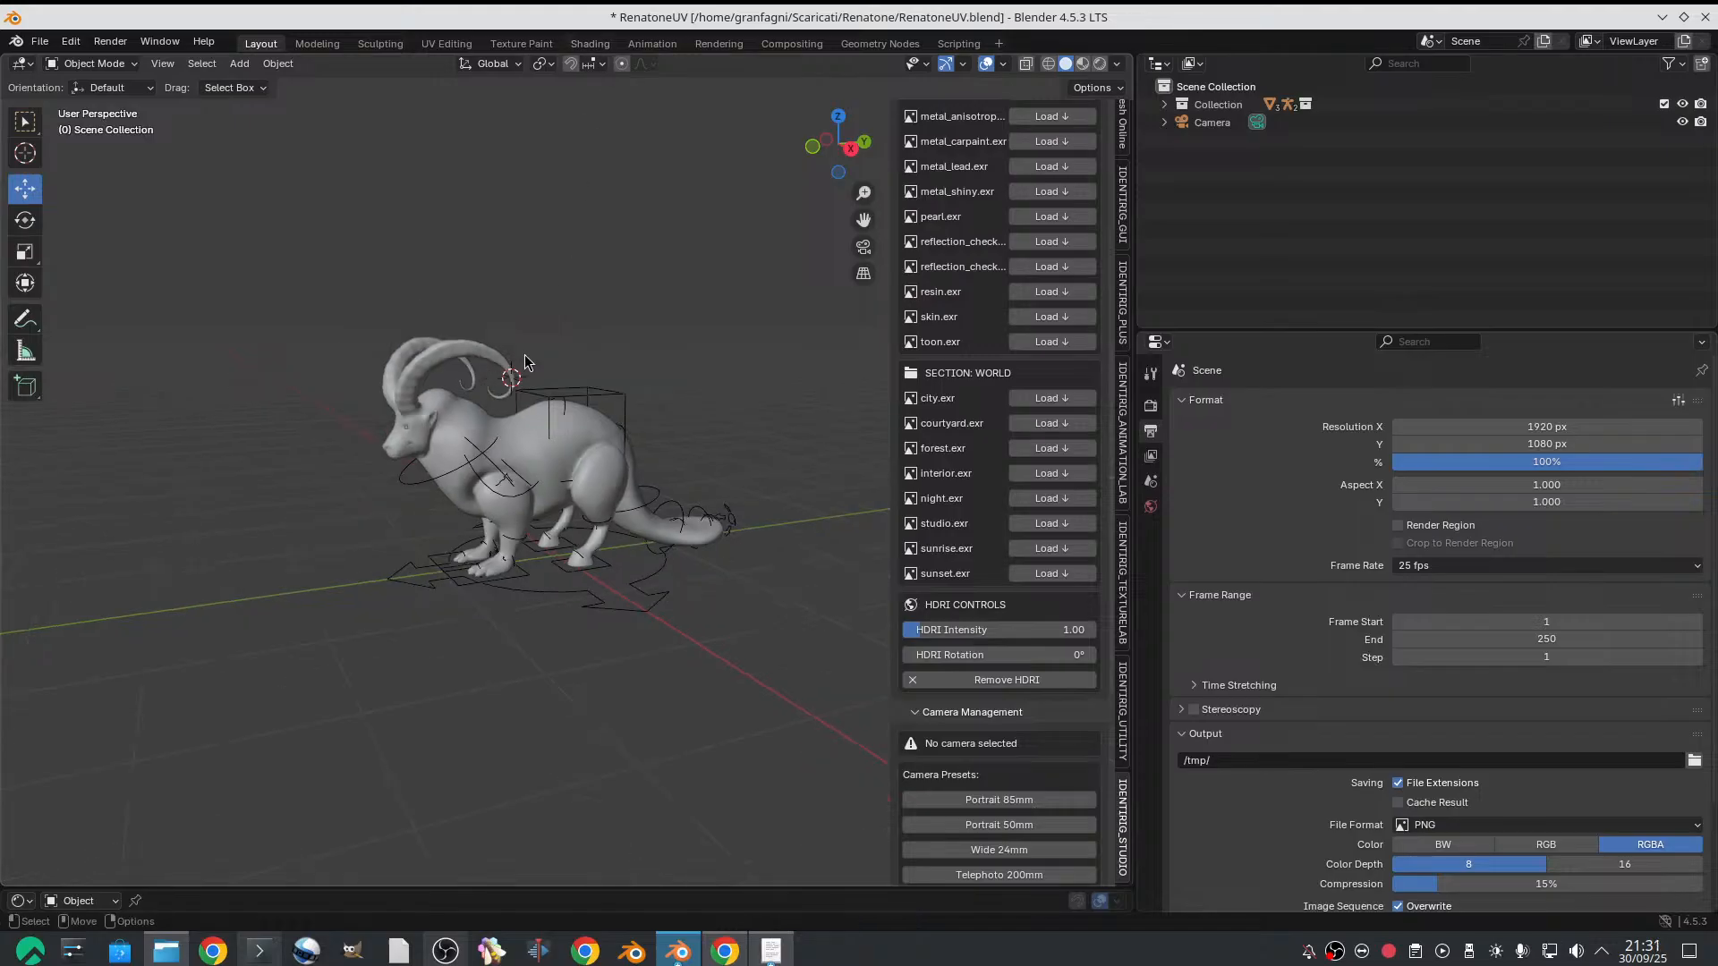
middle_click_drag(524, 355, 541, 615, "ctrl")
left_click(546, 618)
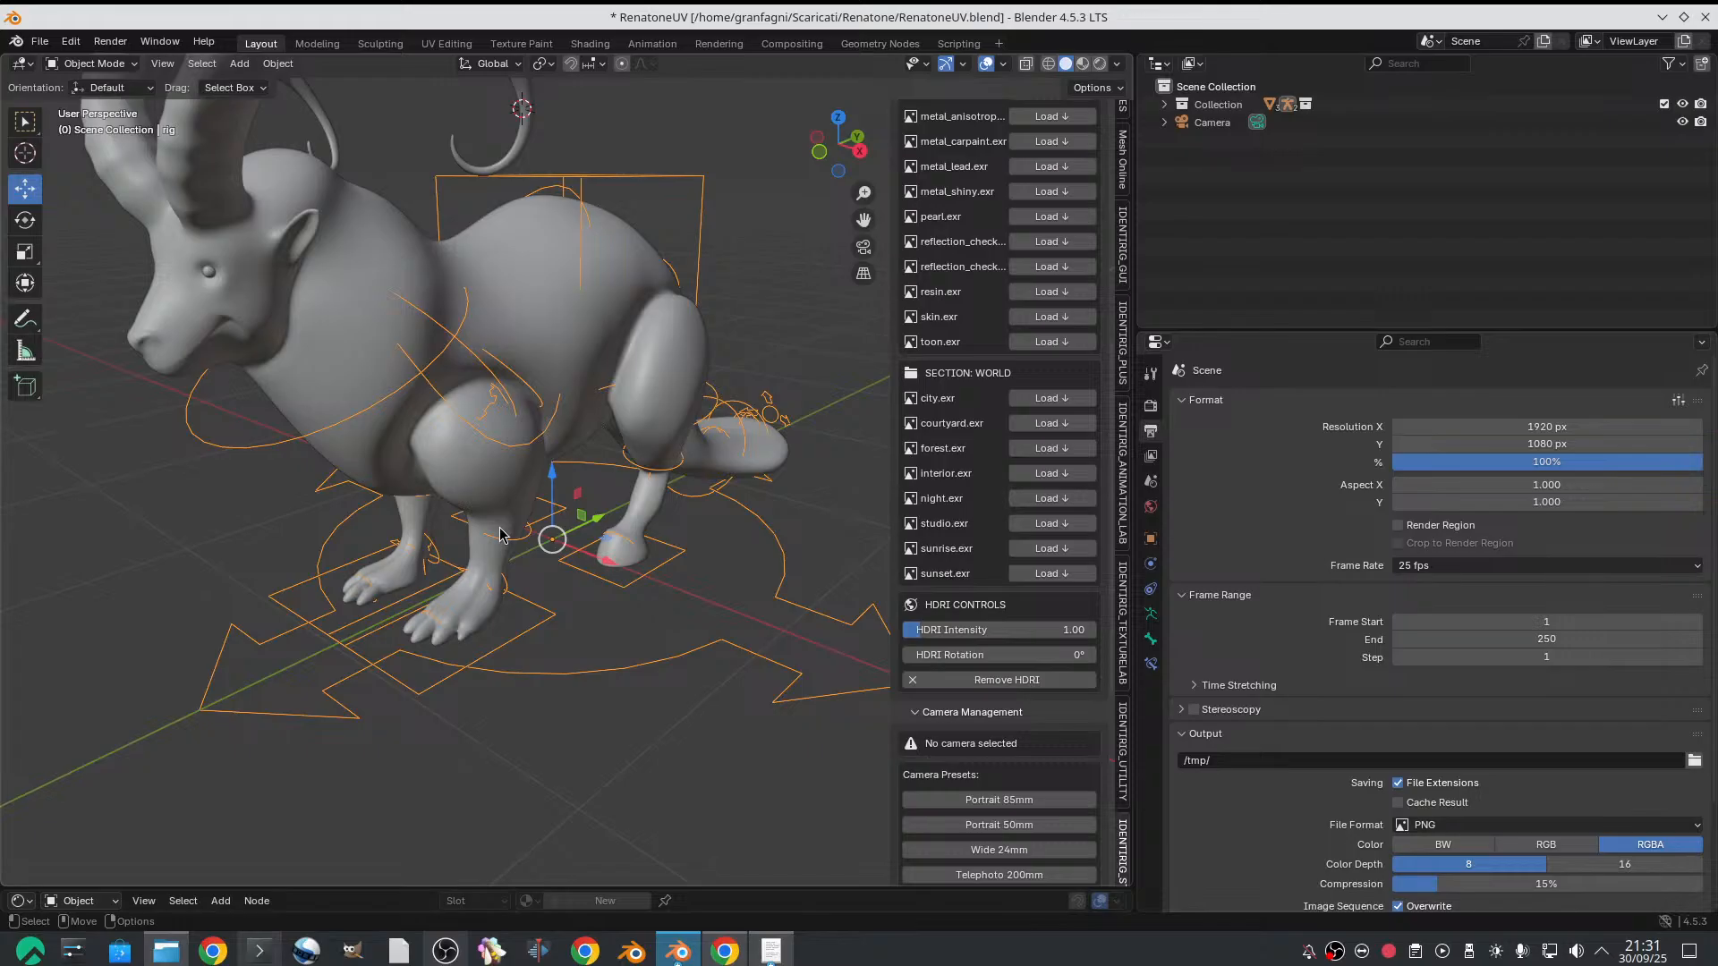
Activate the Rotate tool and switch the rig to Pose Mode, with the goat seen from above and behind
middle_click_drag(280, 374, 503, 588)
scroll(657, 525, "up", 3)
scroll(583, 532, "up", 1)
scroll(575, 532, "down", 1)
scroll(541, 540, "up", 1)
scroll(556, 538, "down", 2)
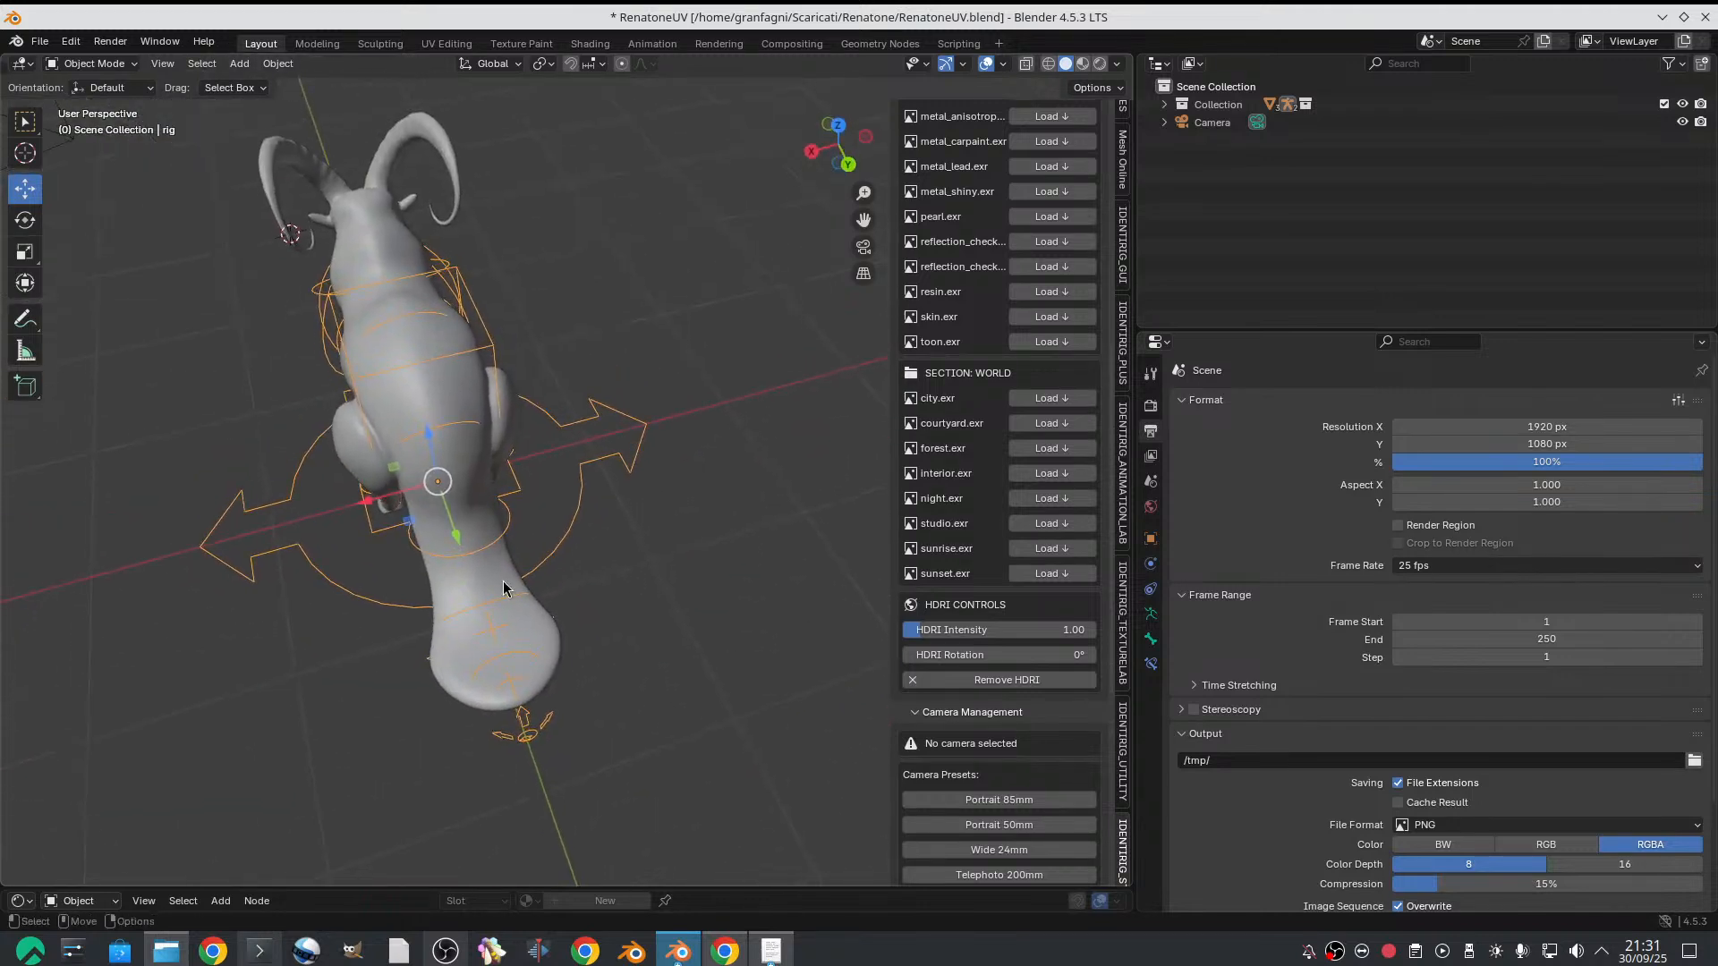
key("shift+space")
key("r")
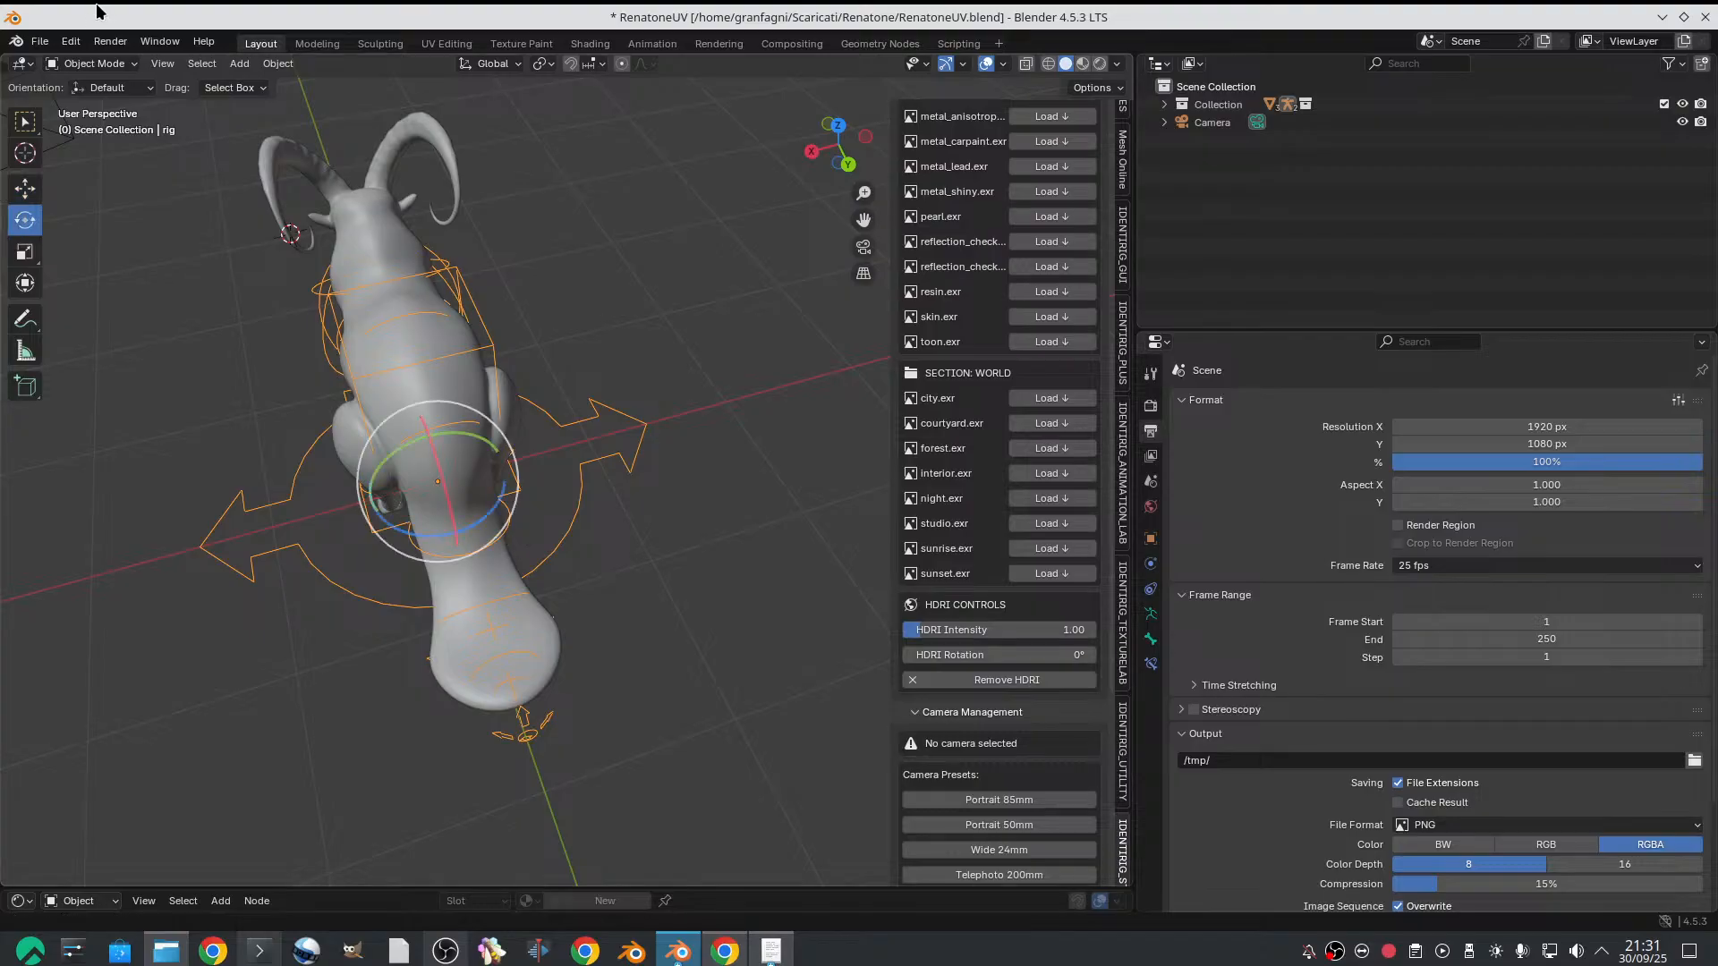
left_click(94, 64)
left_click(89, 122)
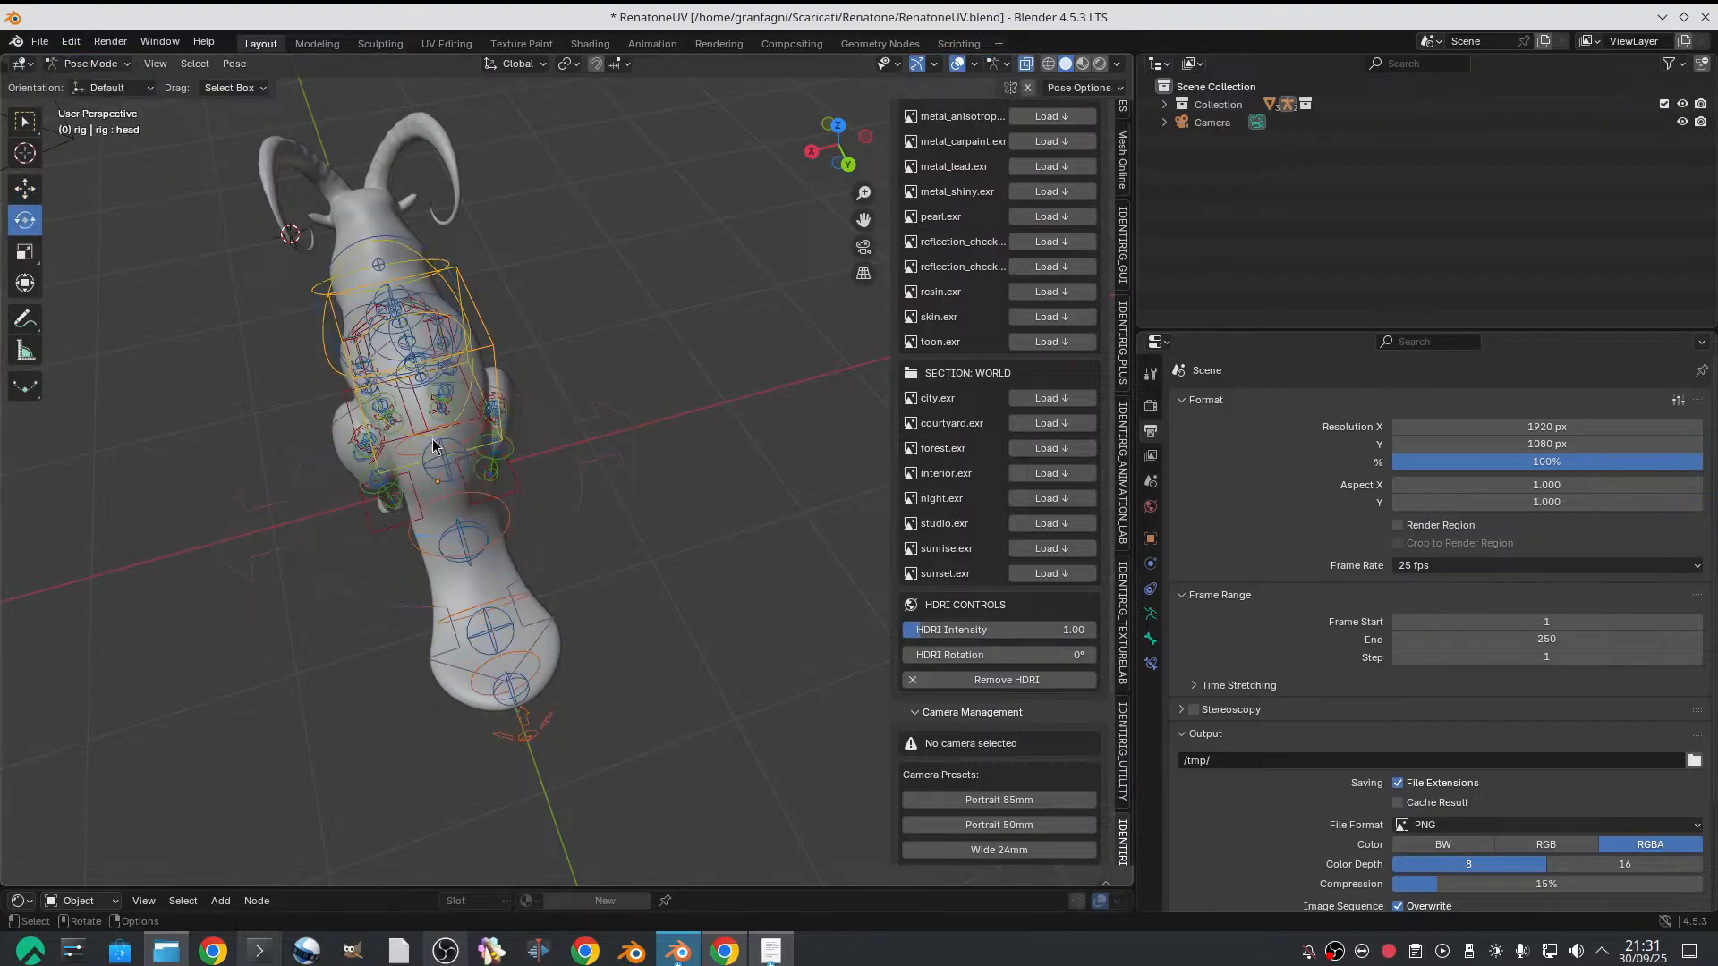
Select the spine.002 control on the goat's back and try to rotate it
left_click(506, 537)
middle_click_drag(507, 537, 521, 556)
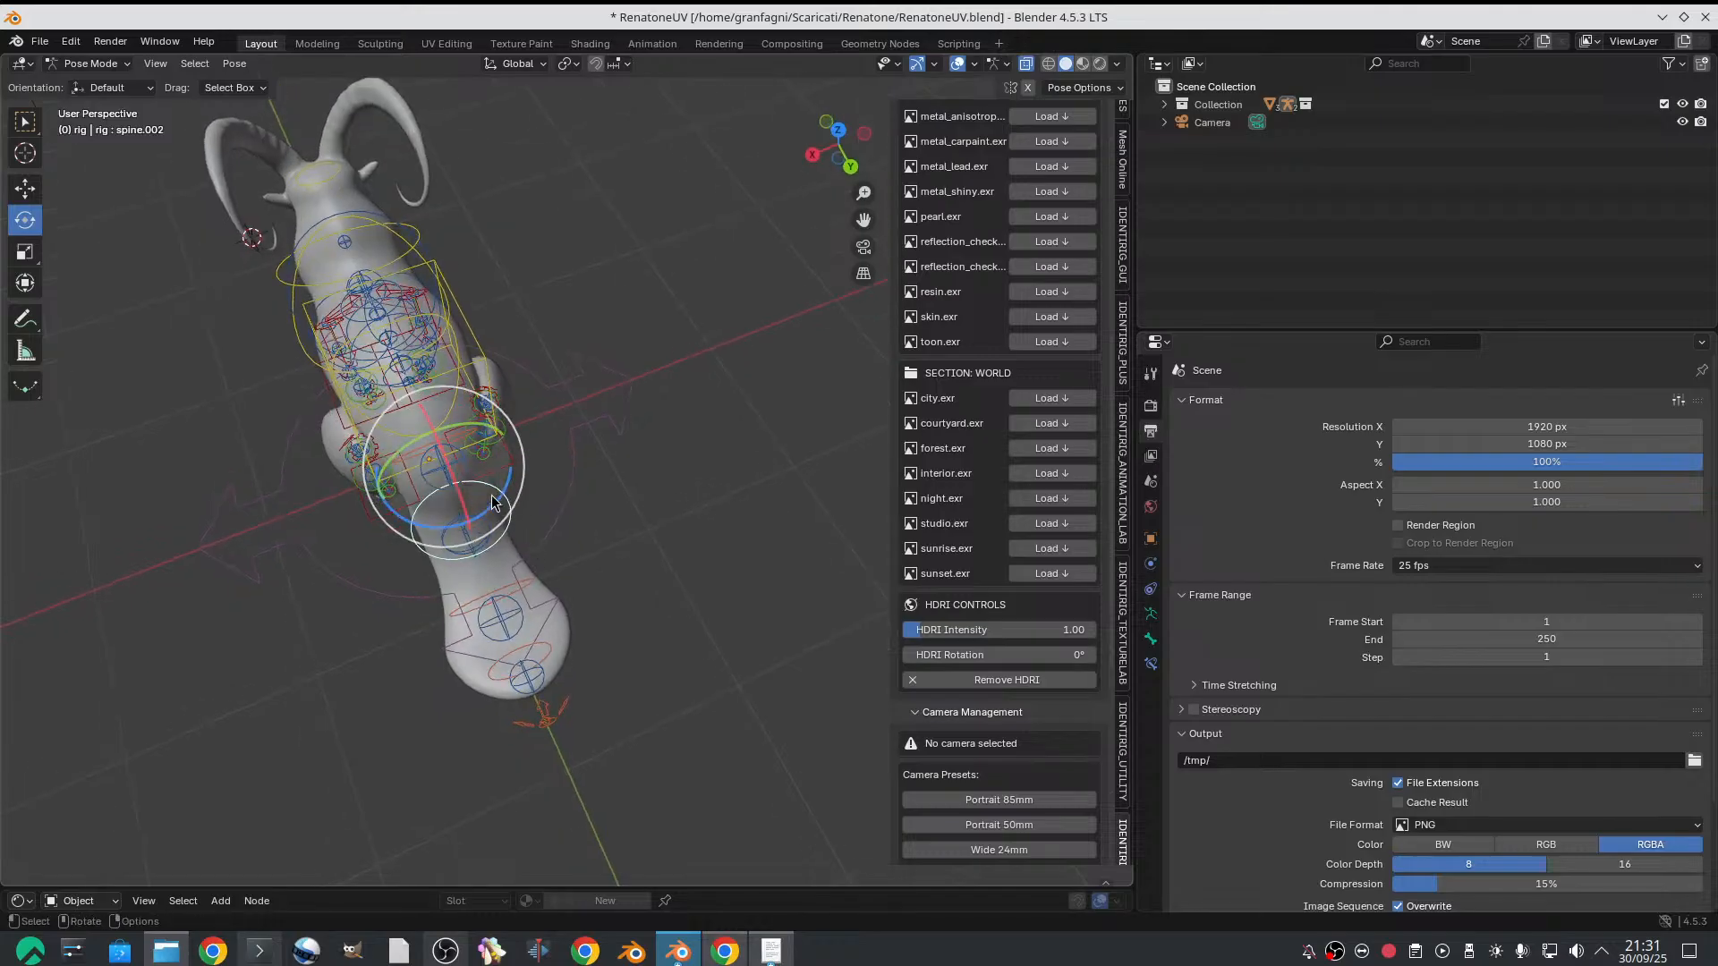
mouse_move(500, 498)
left_mouse_down()
mouse_move(516, 474)
mouse_move(489, 479)
left_mouse_up()
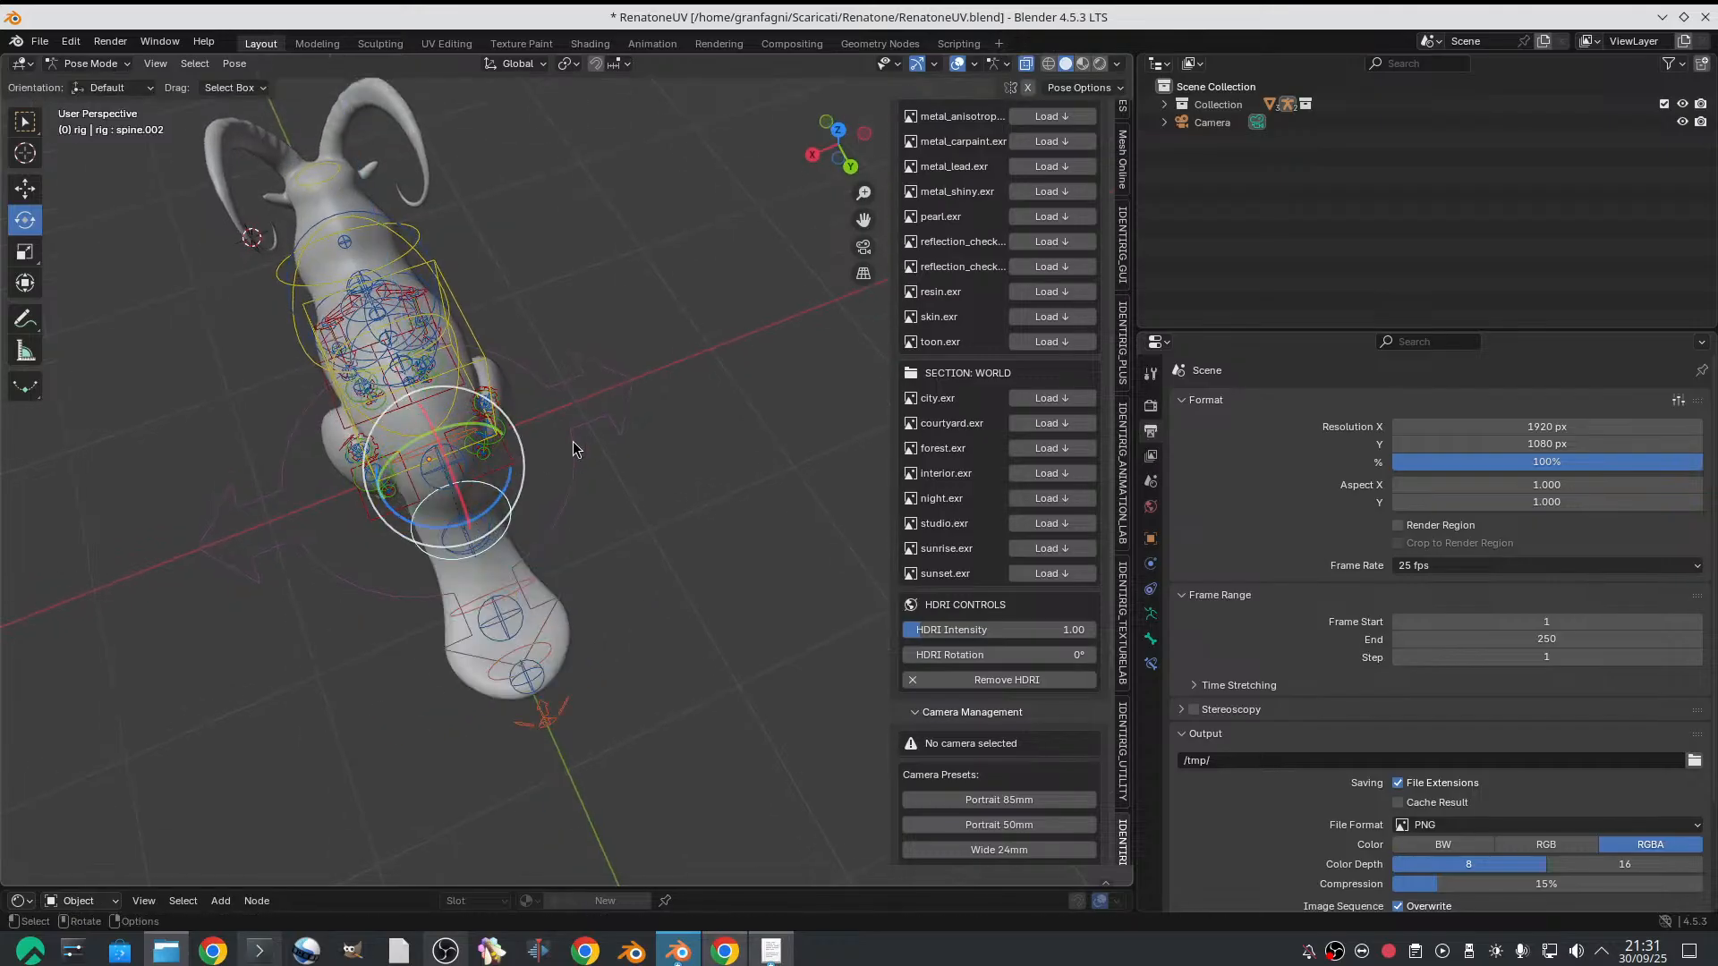
Select the head control and examine the whole goat and its rig from the side
middle_click_drag(489, 478, 315, 334)
left_click(287, 347)
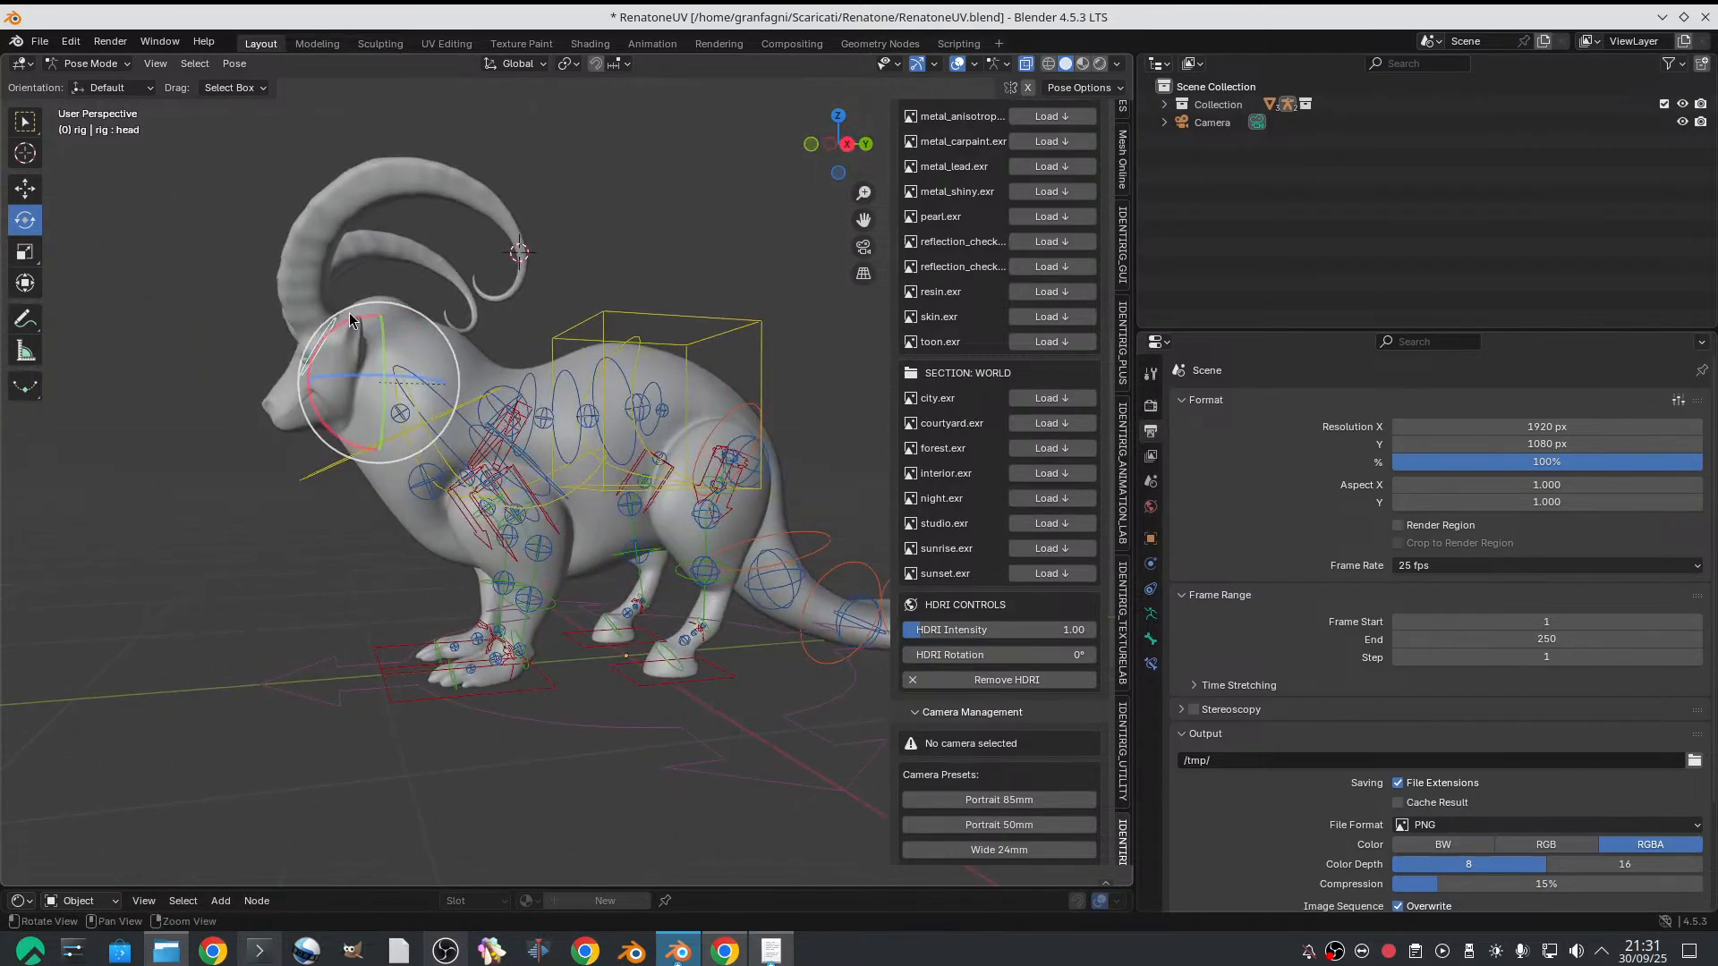
left_click_drag(349, 314, 477, 423)
scroll(488, 444, "down", 4)
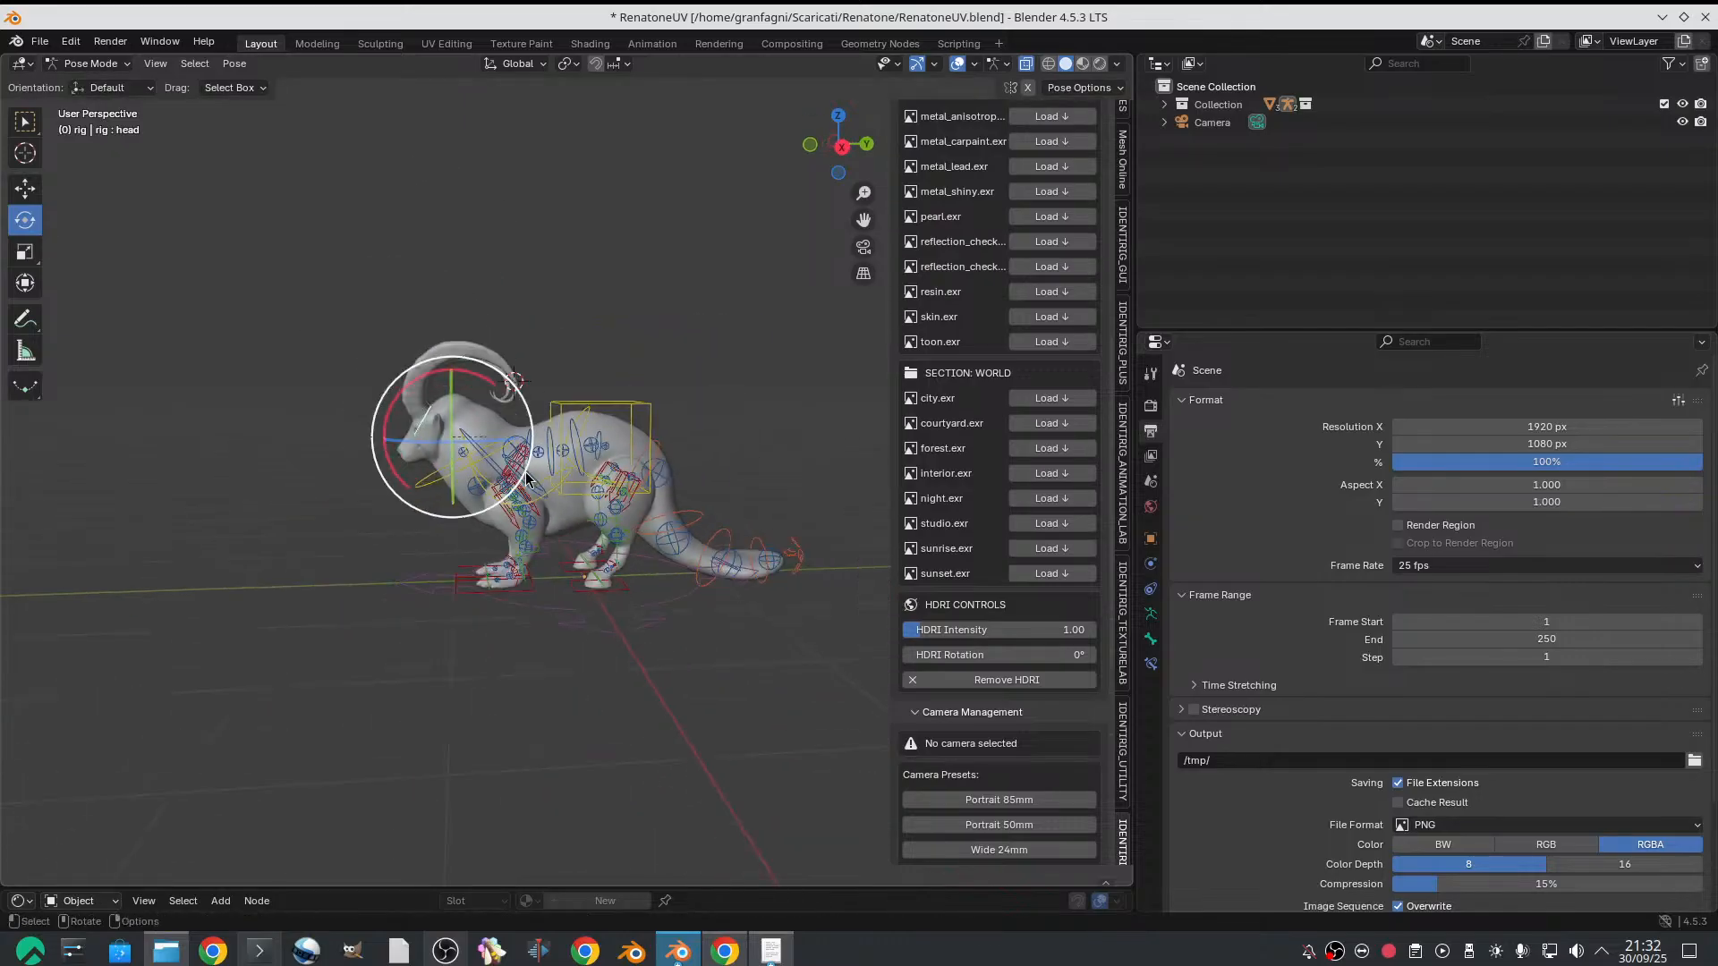
middle_click_drag(487, 446, 463, 465)
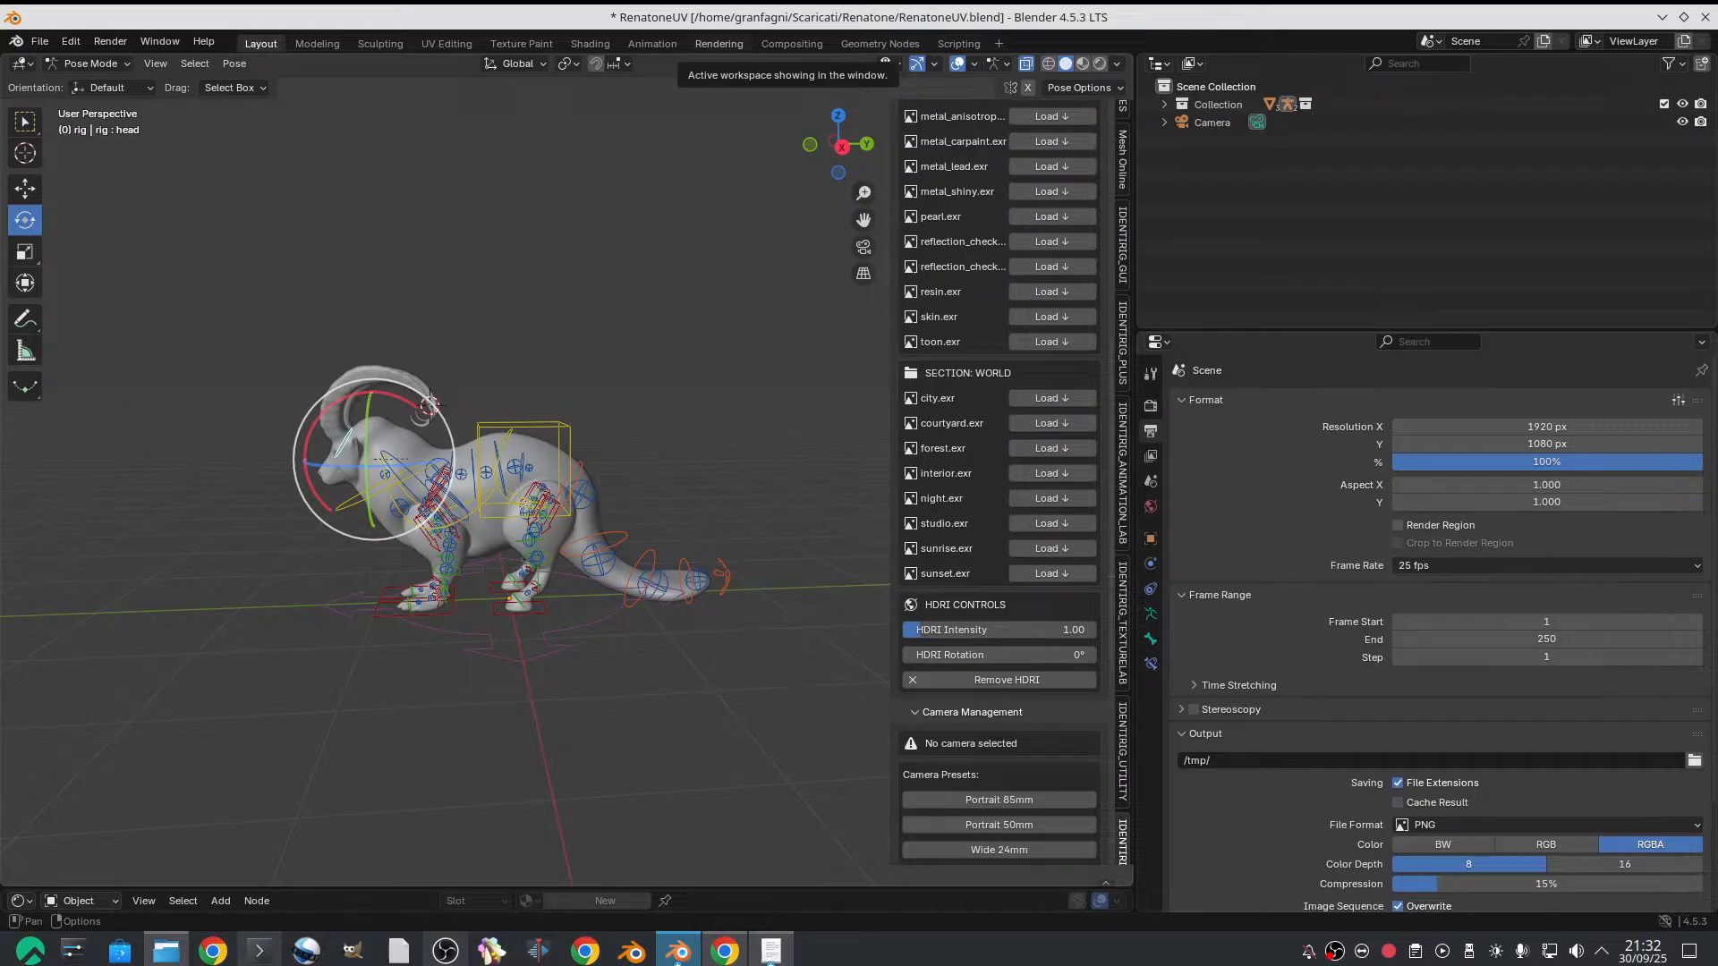
left_click(584, 954)
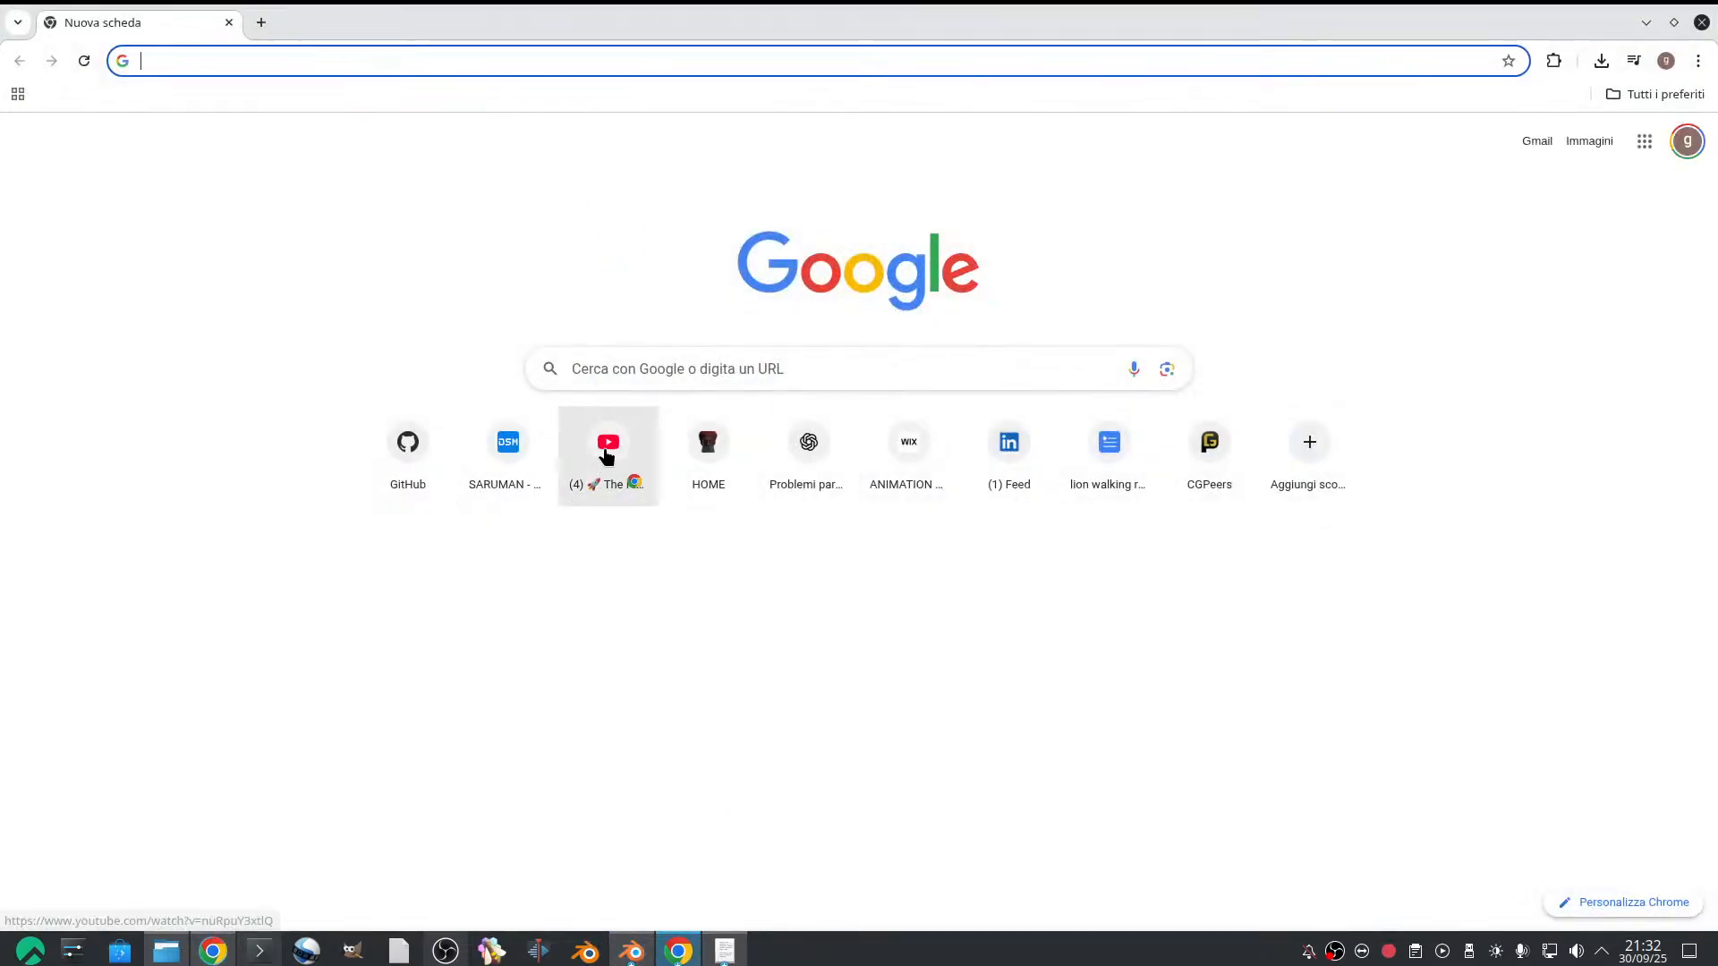
left_click(352, 65)
type("www")
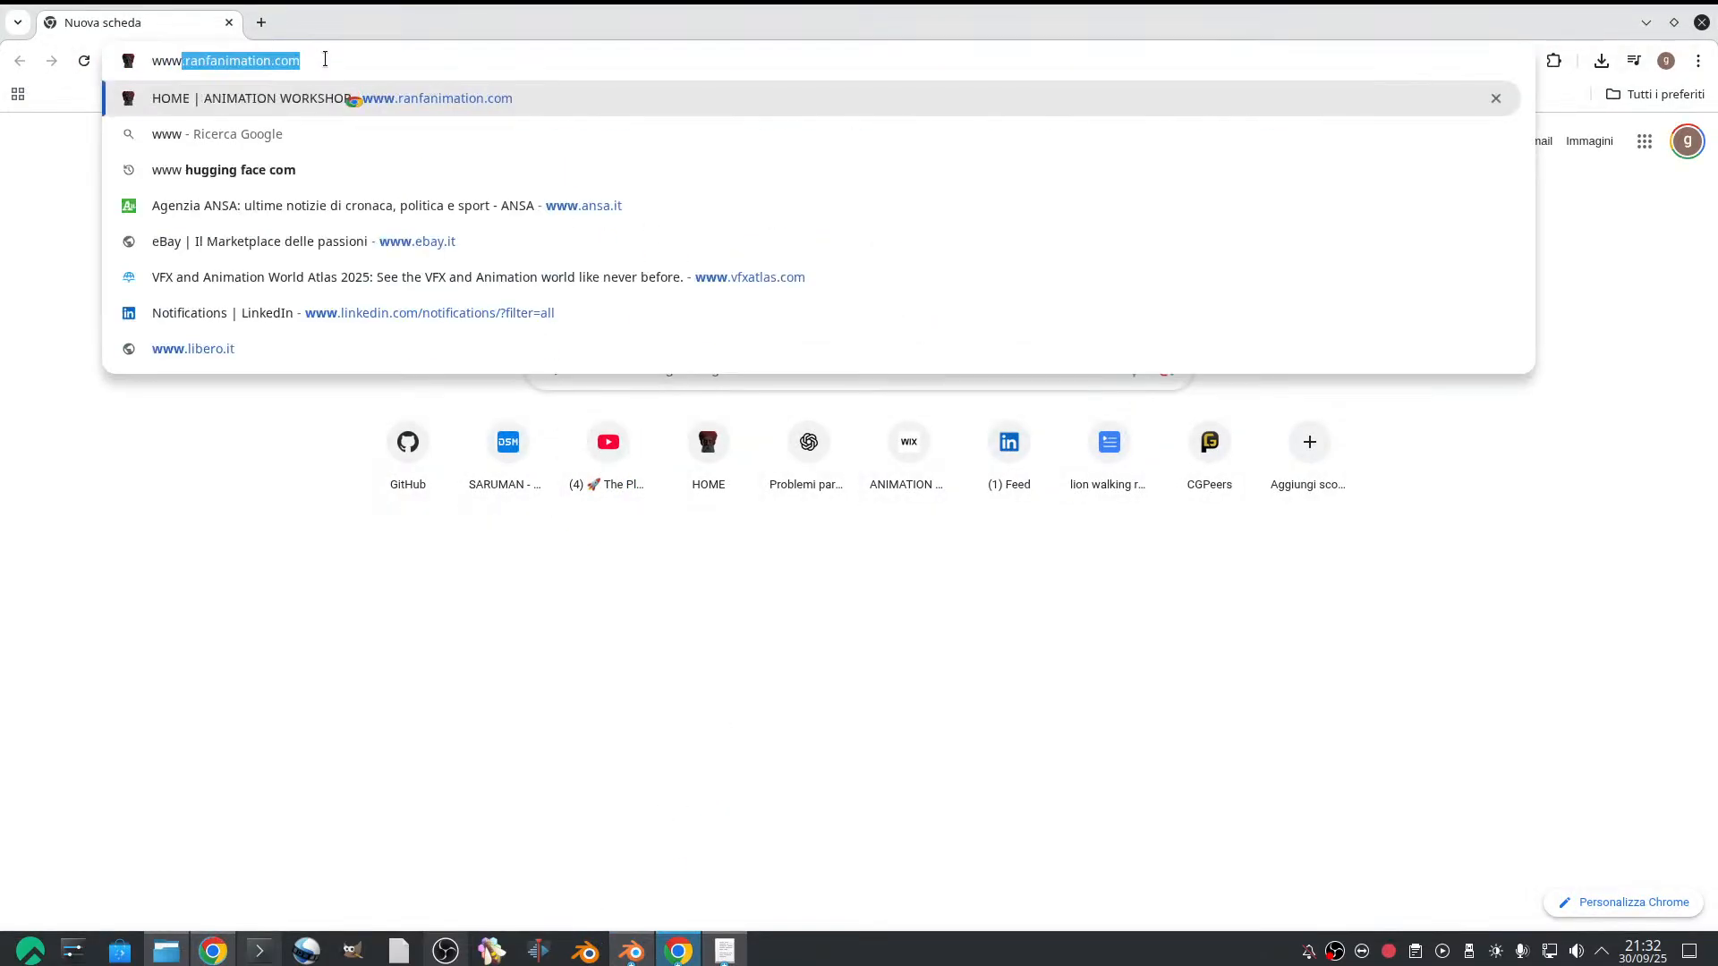
type(".youtub")
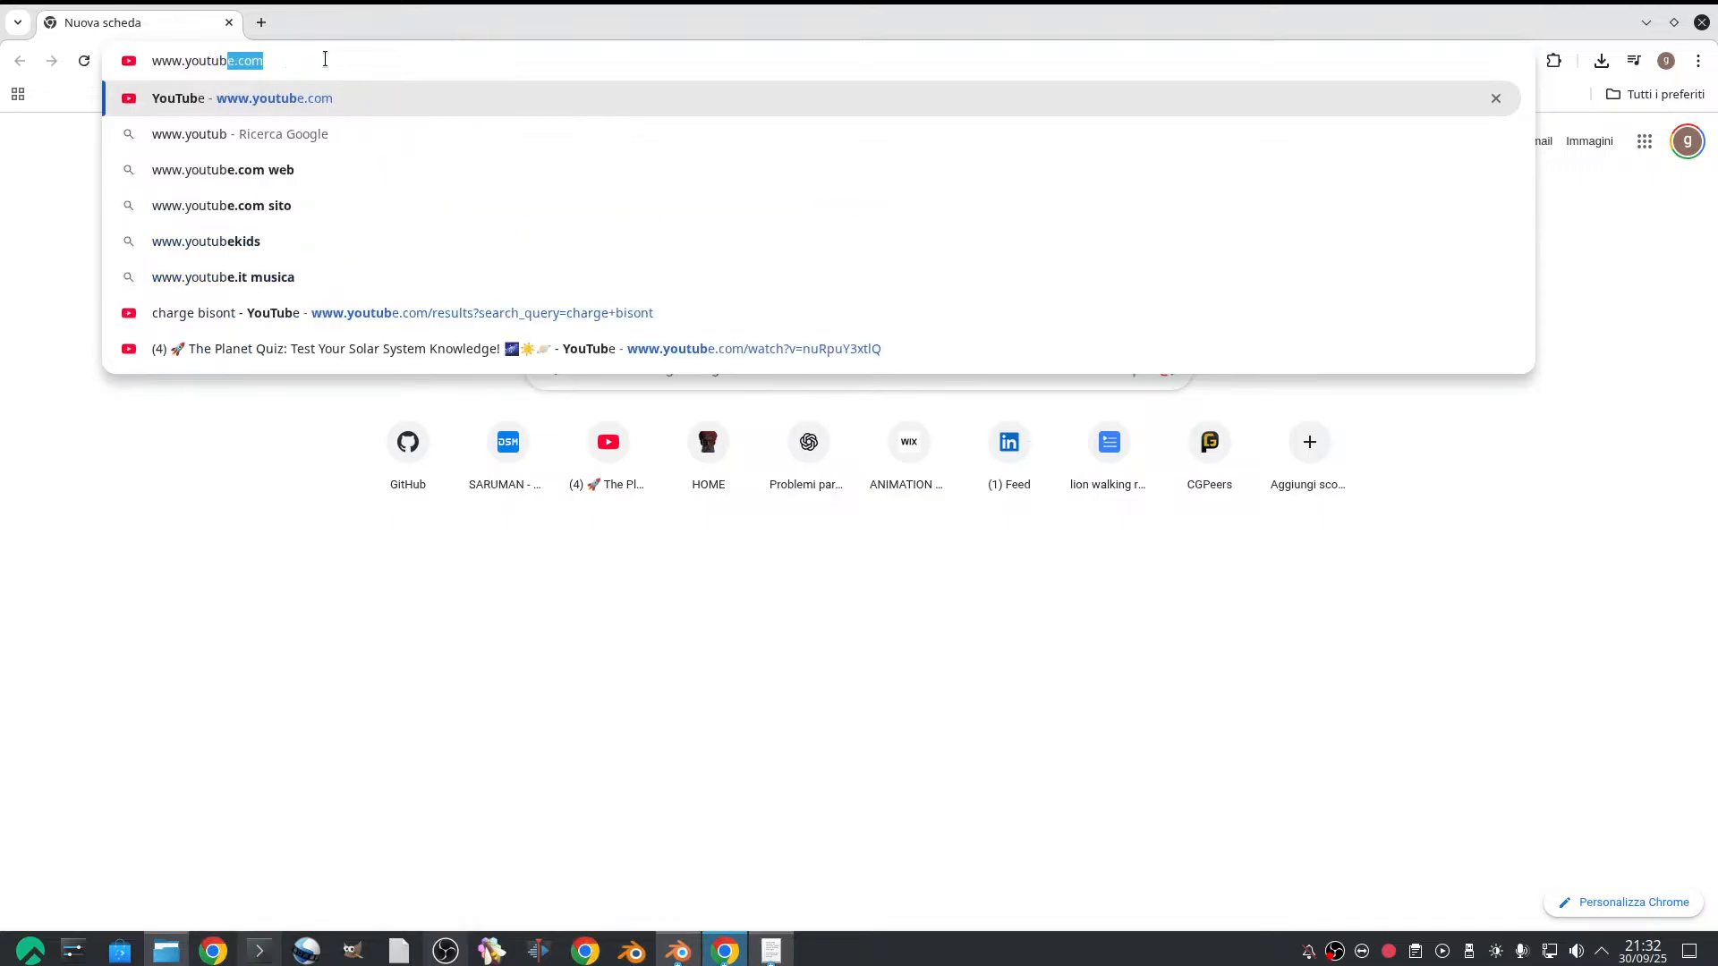
left_click(379, 96)
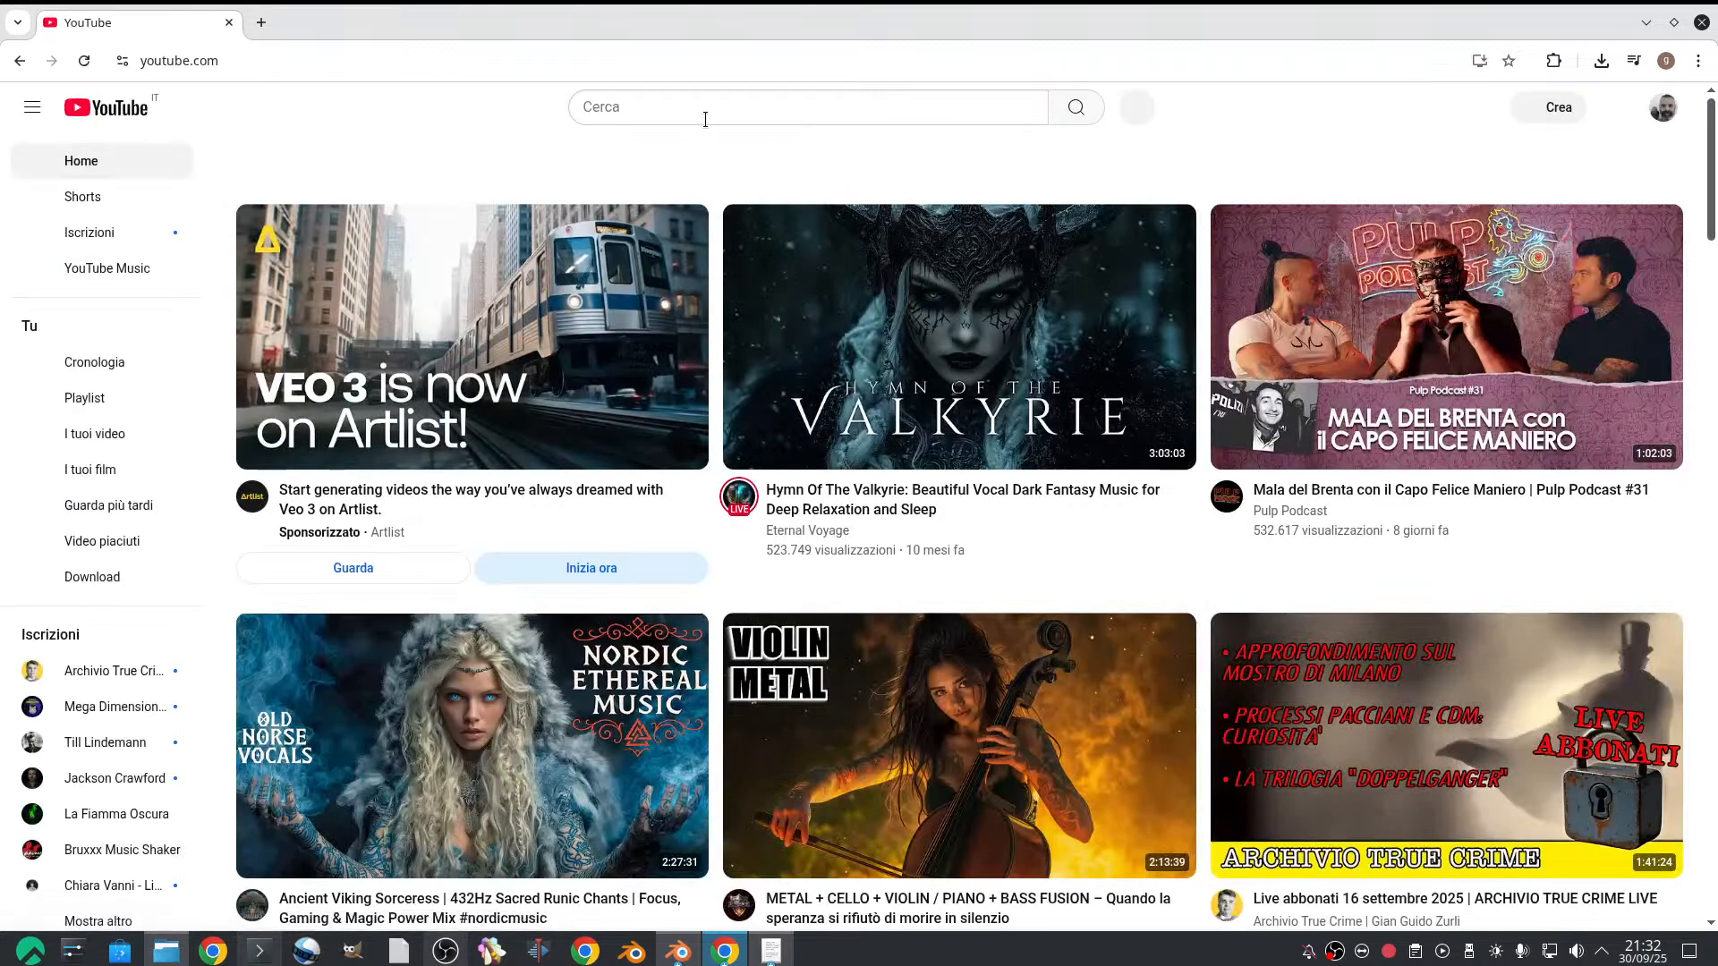
Search YouTube for "bear walk" and look through the results for footage of the animal
left_click(706, 107)
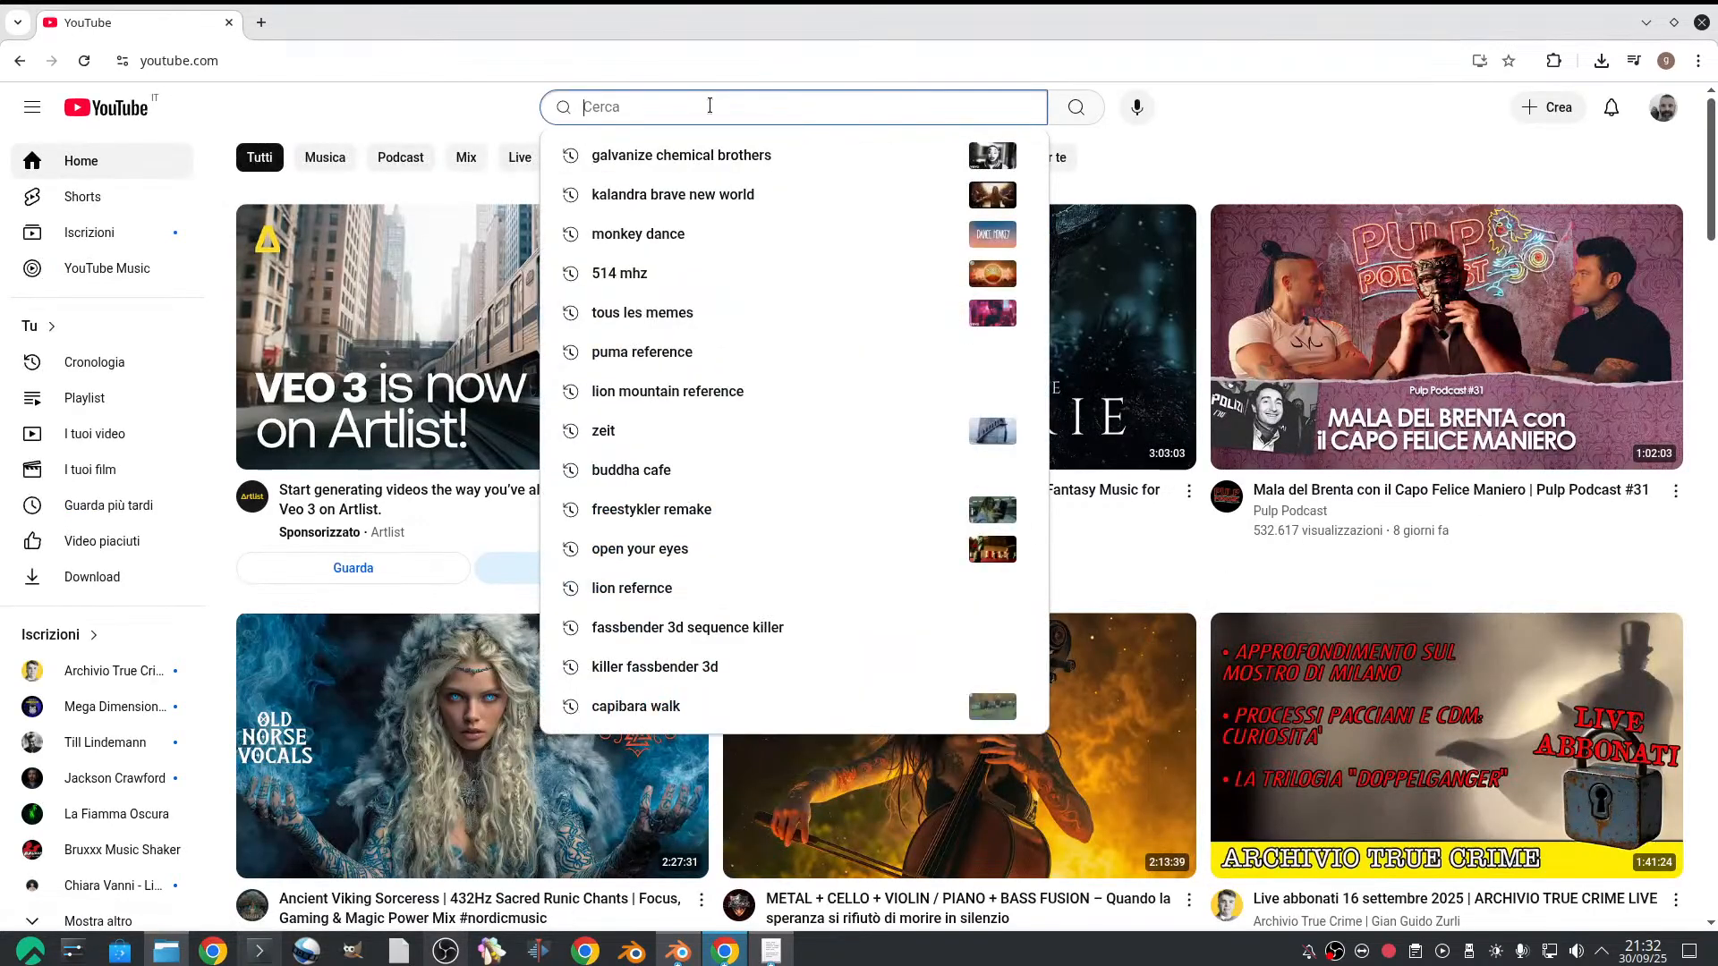
type("bear walk")
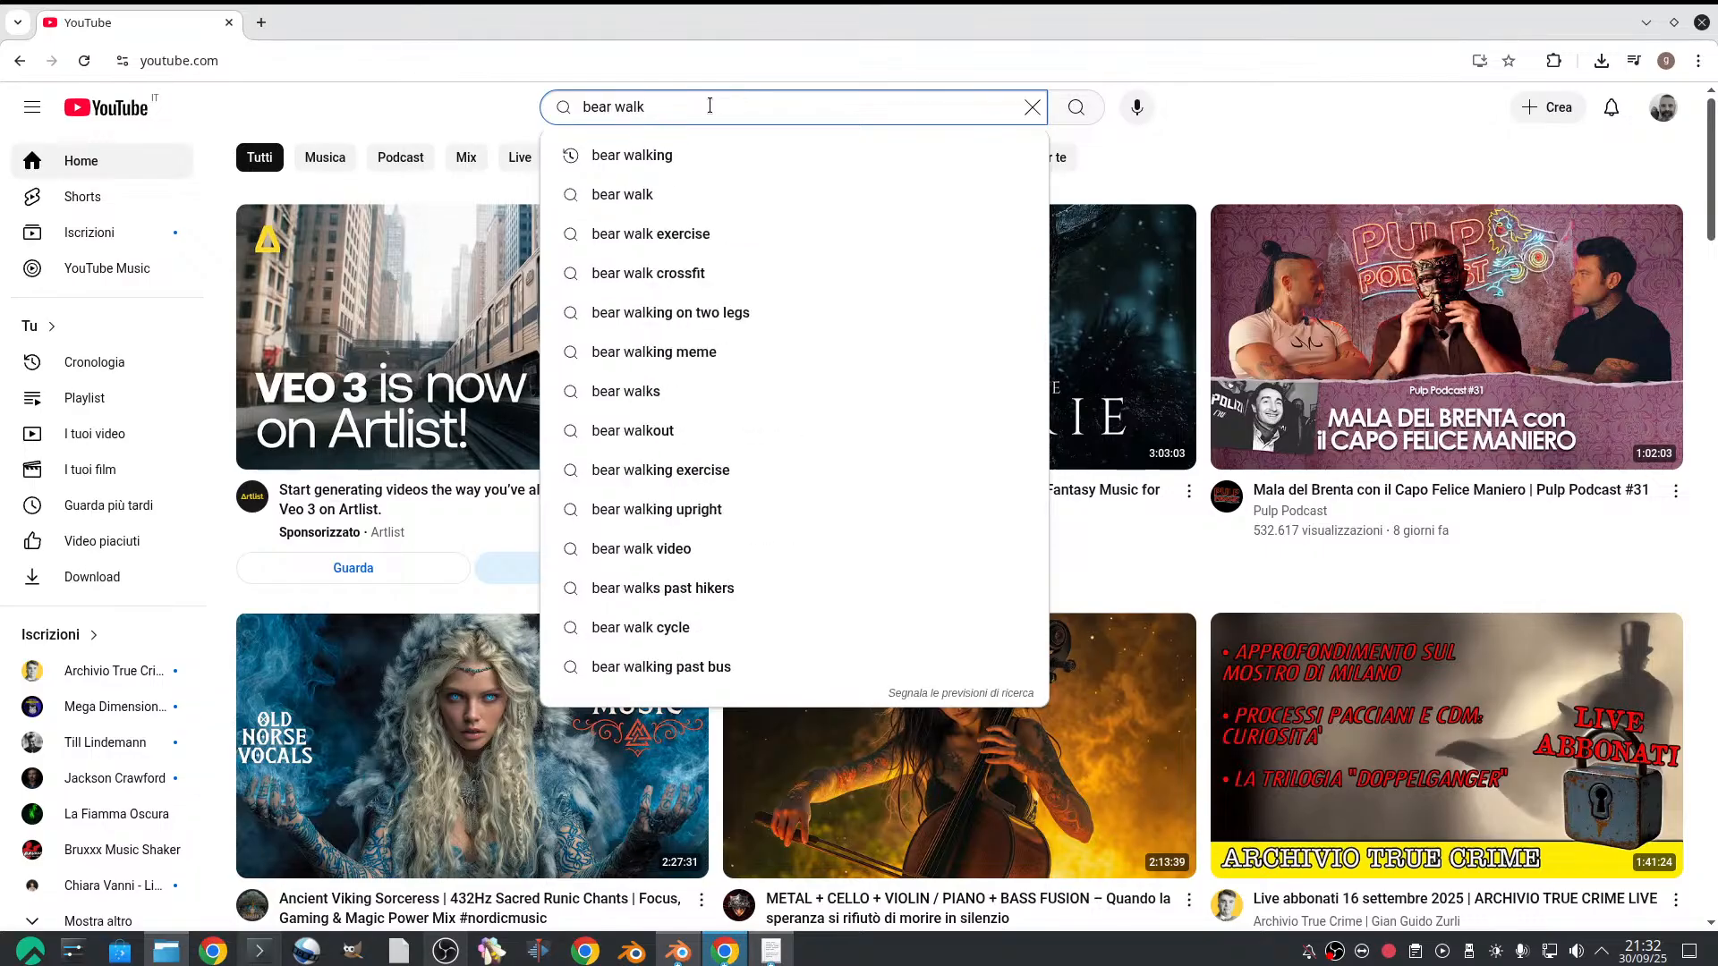
key("Return")
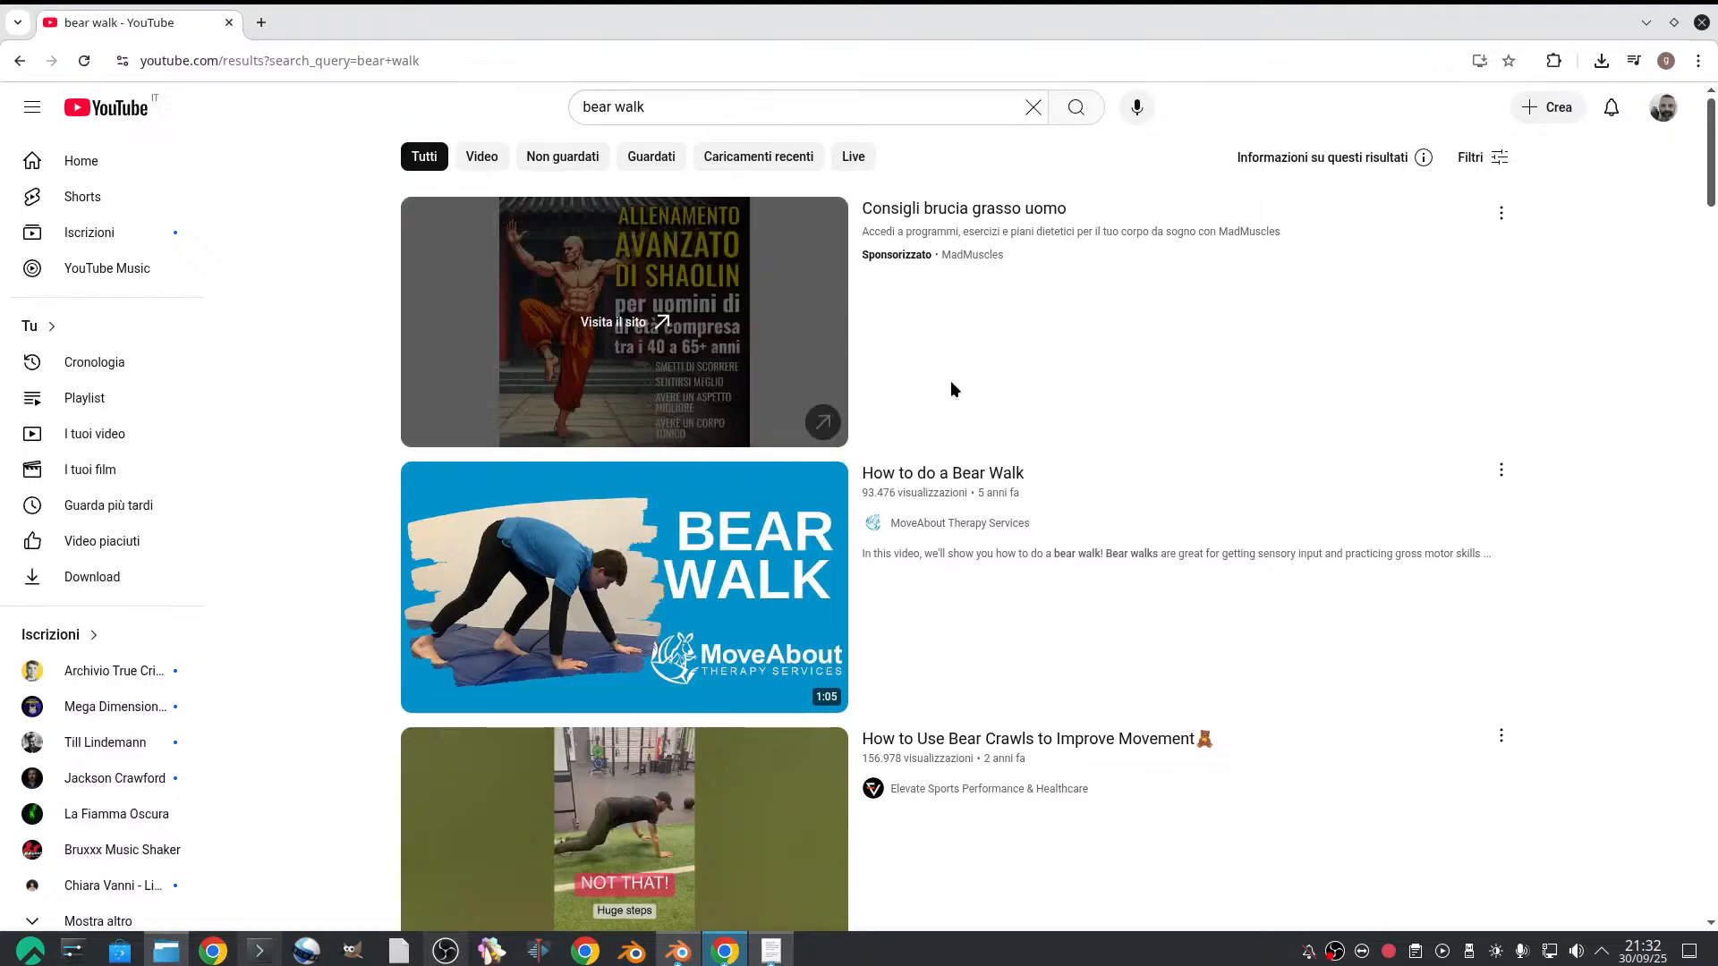
scroll(927, 389, "down", 5)
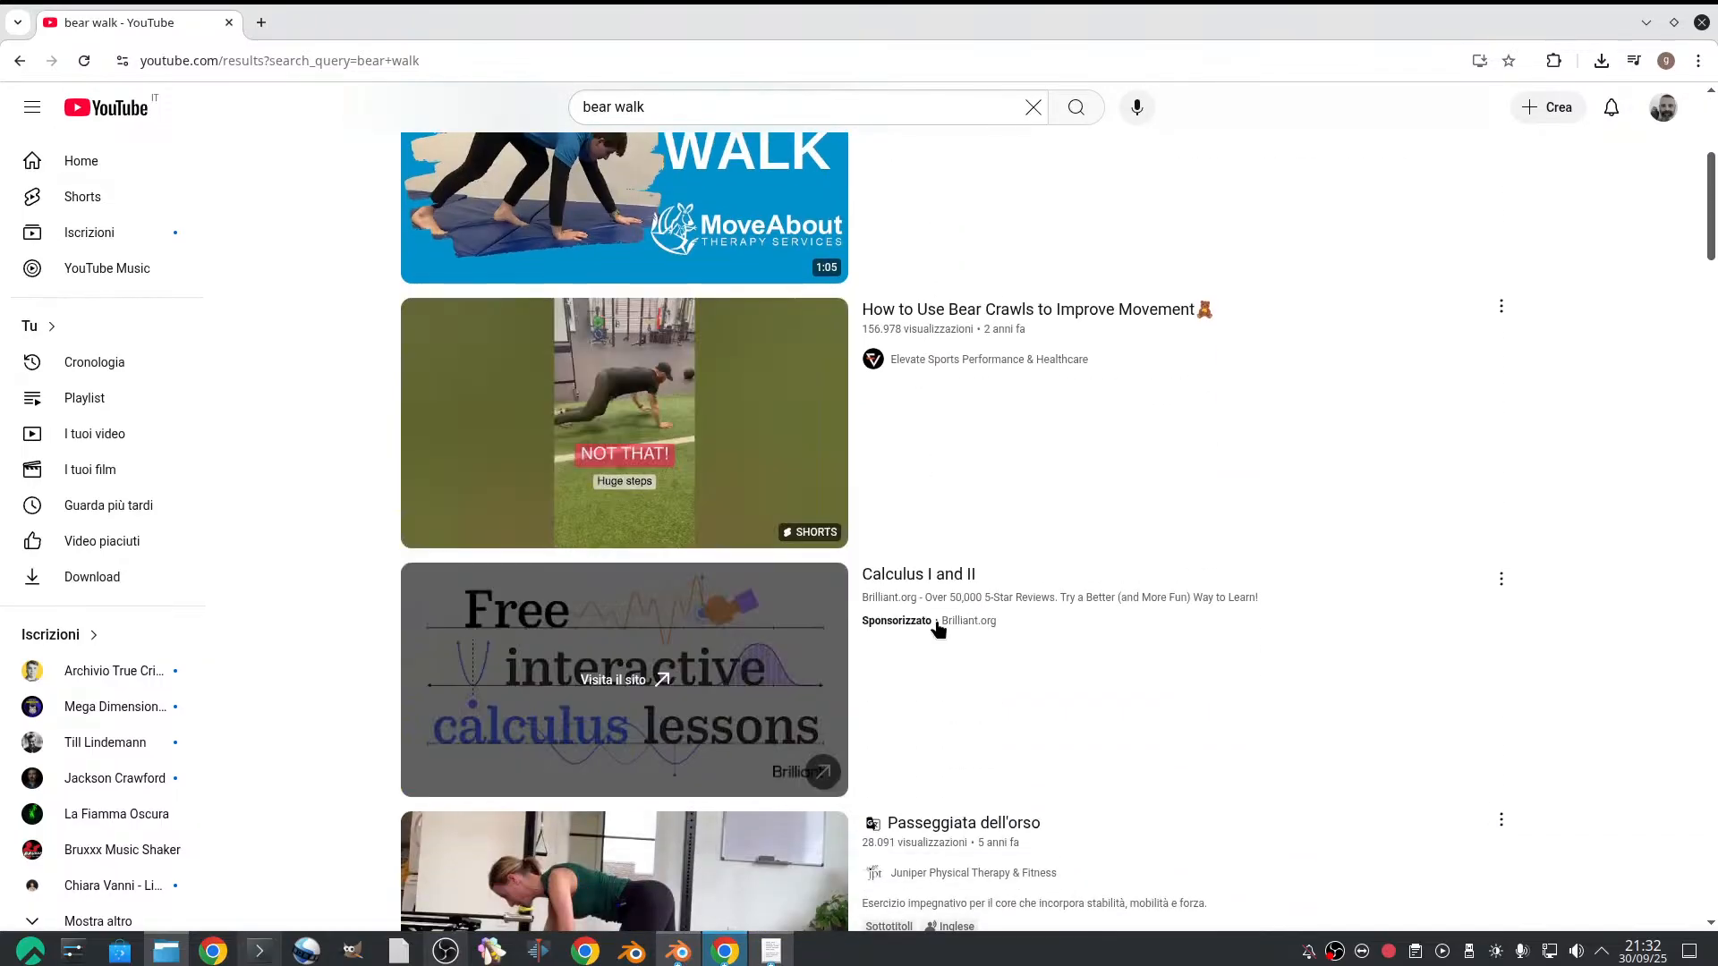
scroll(782, 675, "down", 3)
scroll(782, 674, "down", 6)
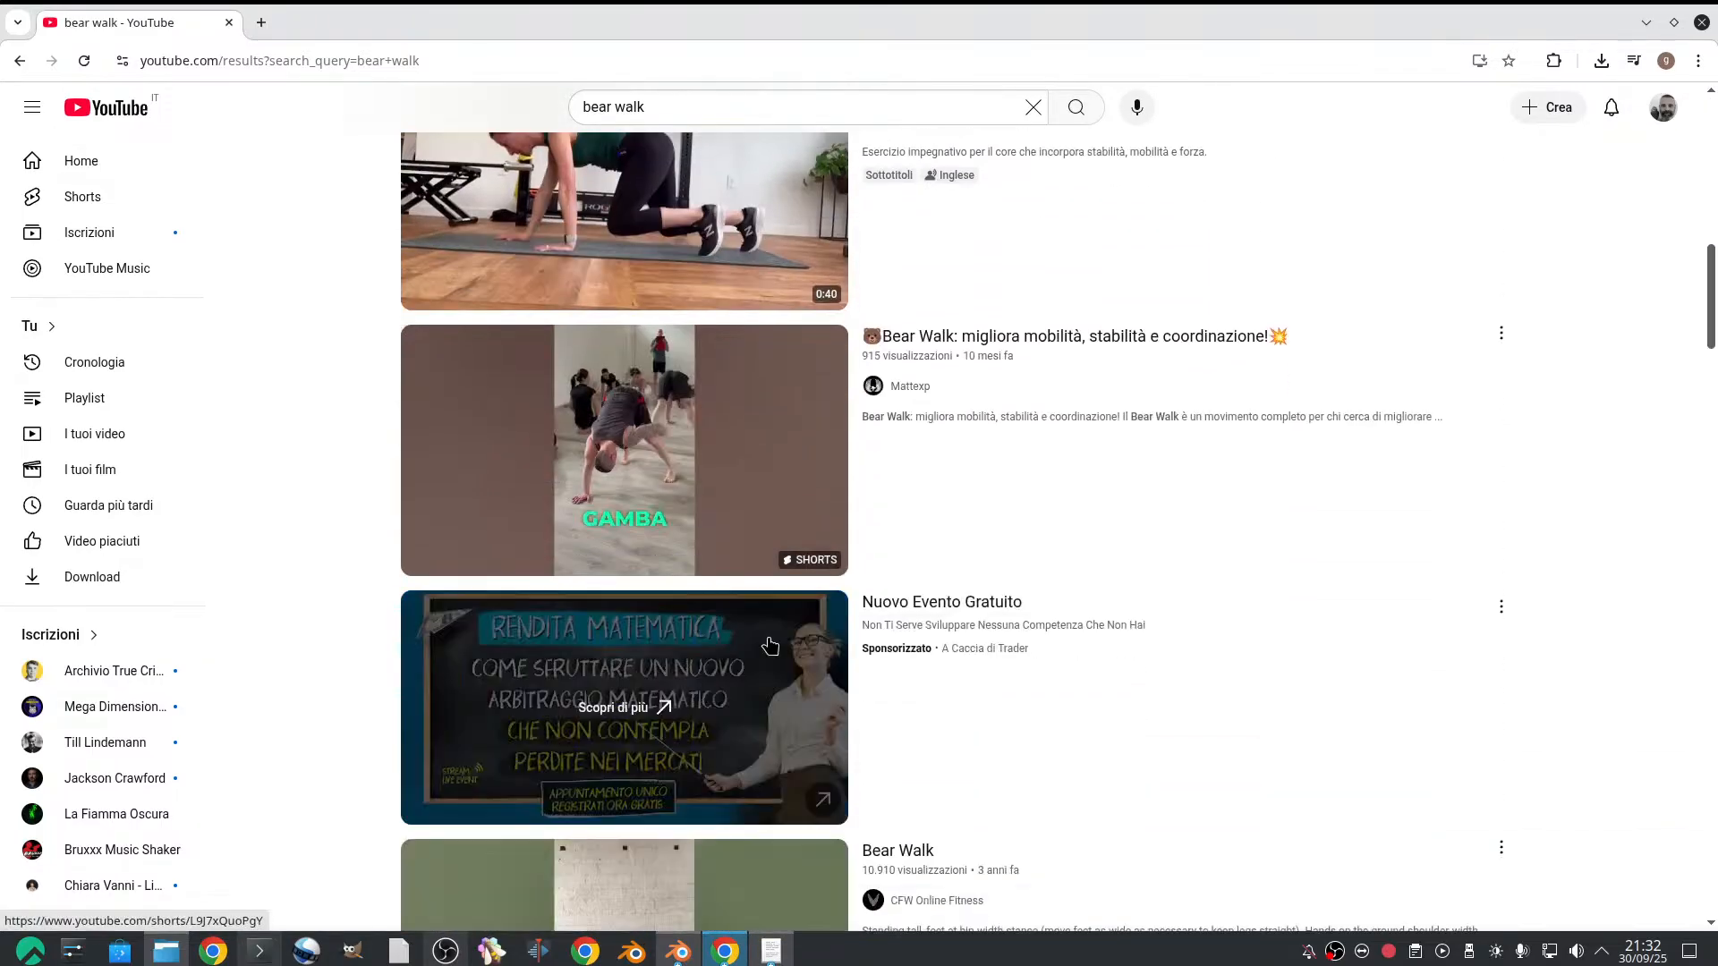
scroll(621, 154, "up", 8)
Refine the YouTube search to "bear walk reference animal"
left_click(652, 108)
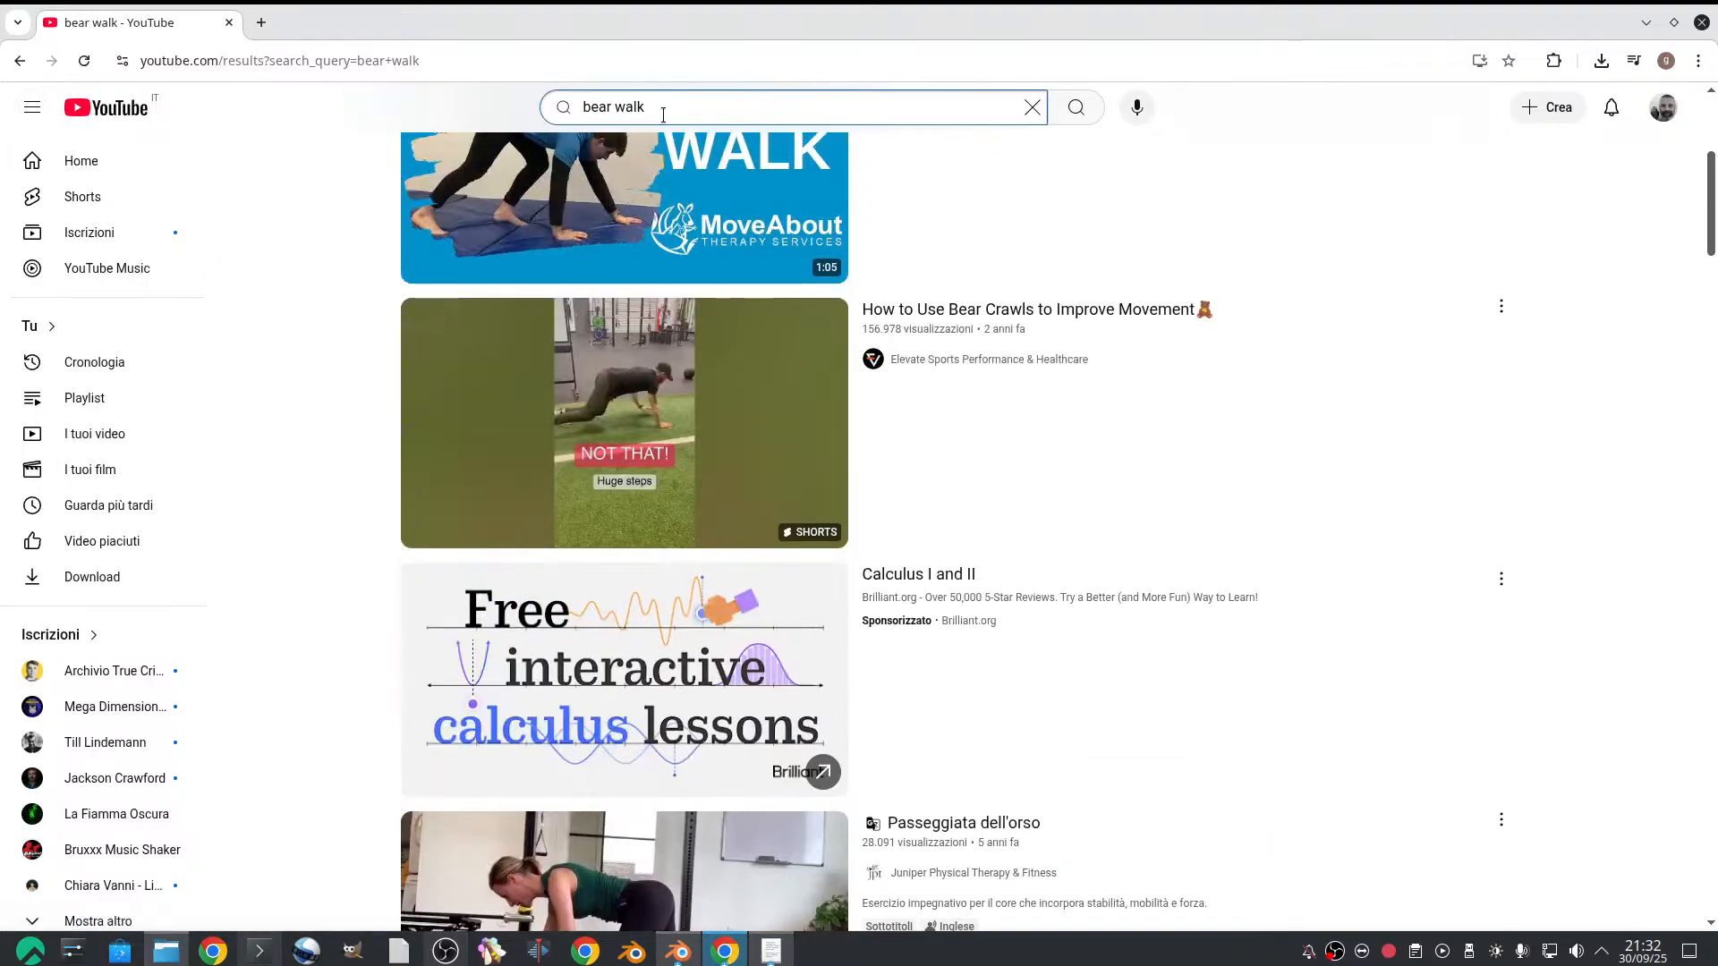
type("reference animal")
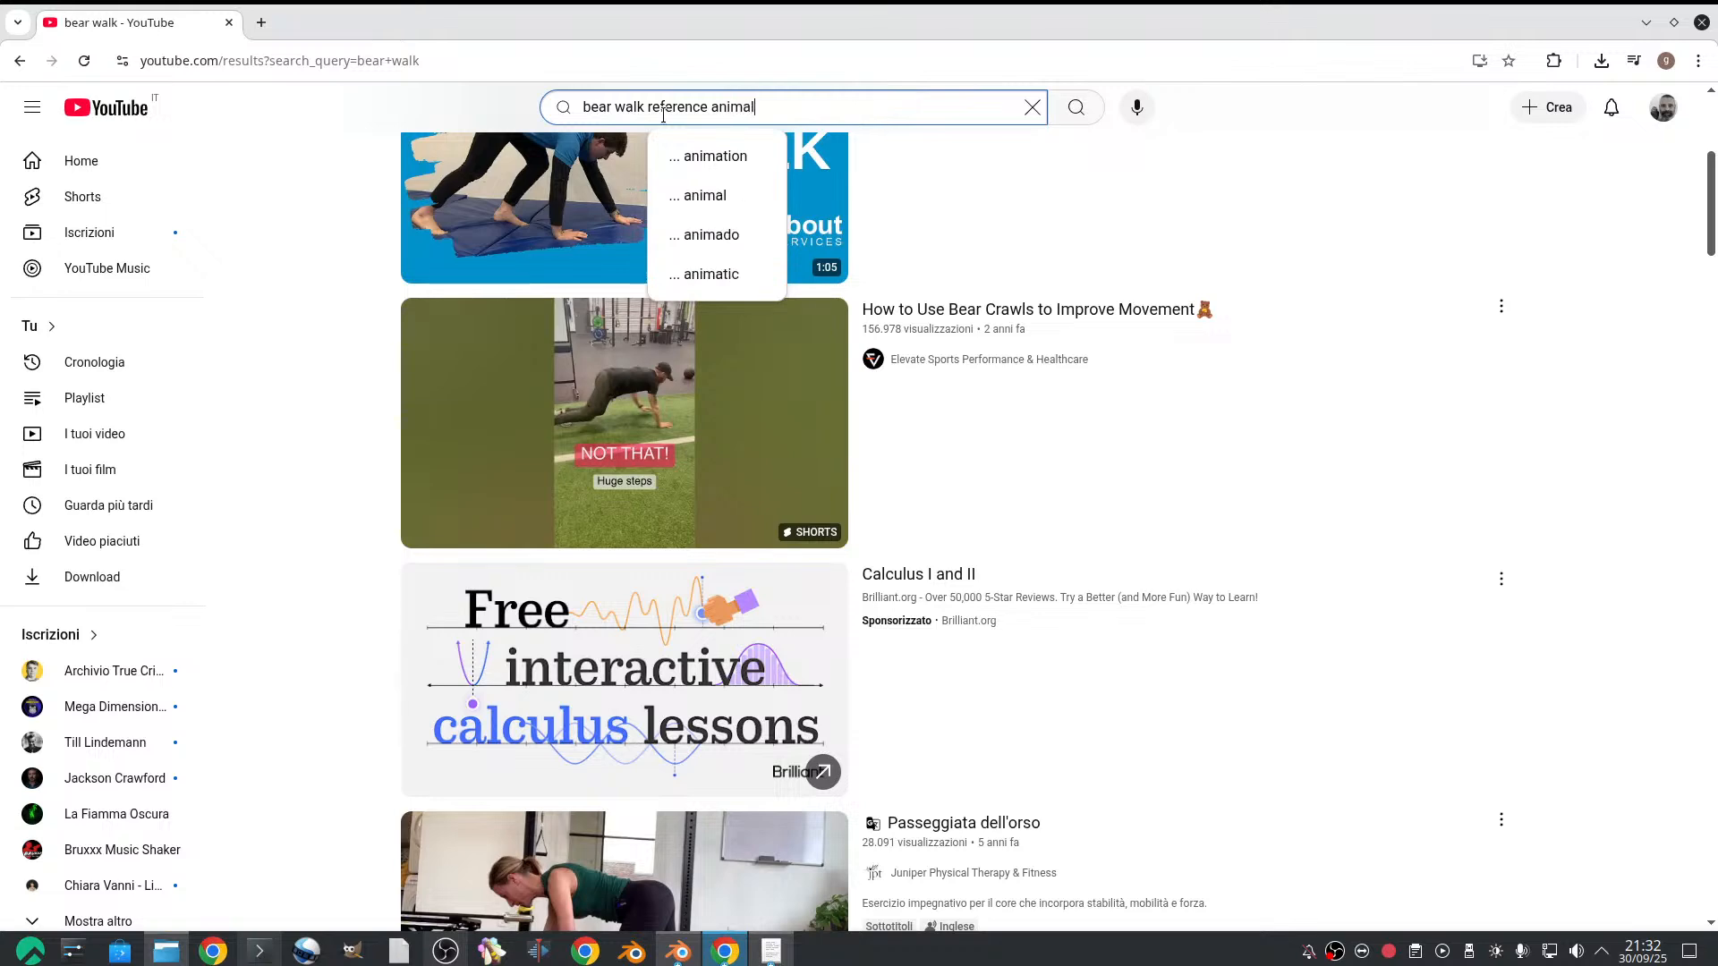
key("Return")
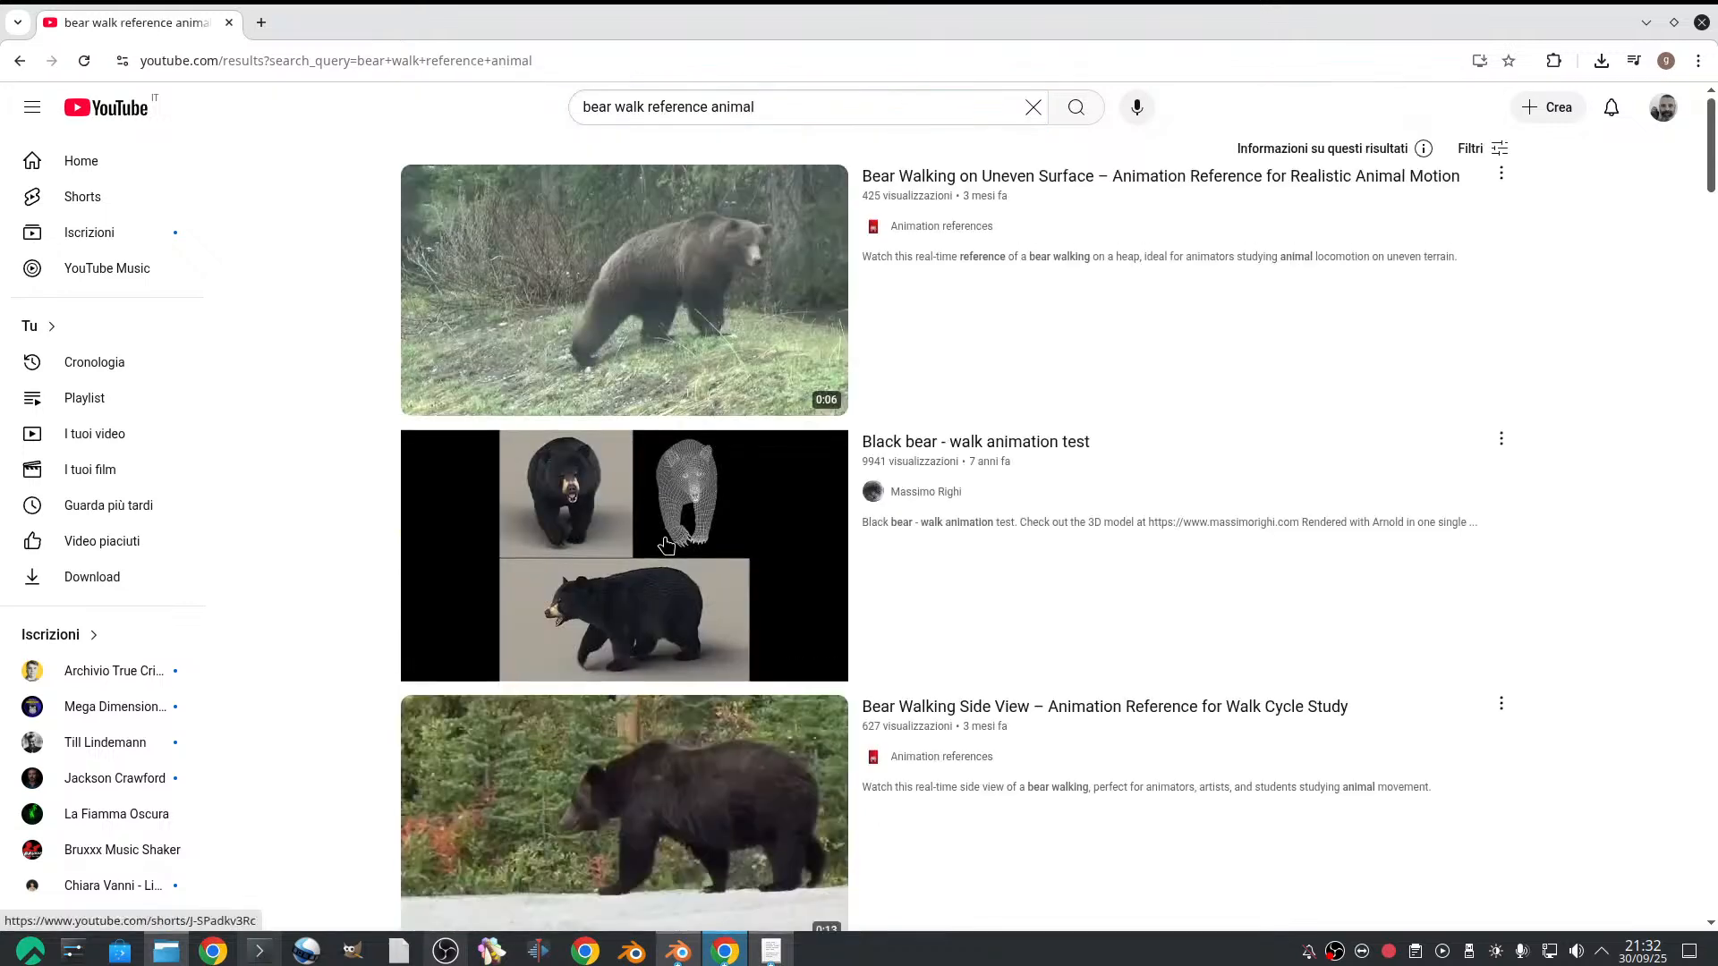
Preview the bear footage in the results and open "Bear Walking Side View – Animation Reference for Walk Cycle Study"
mouse_move(634, 390)
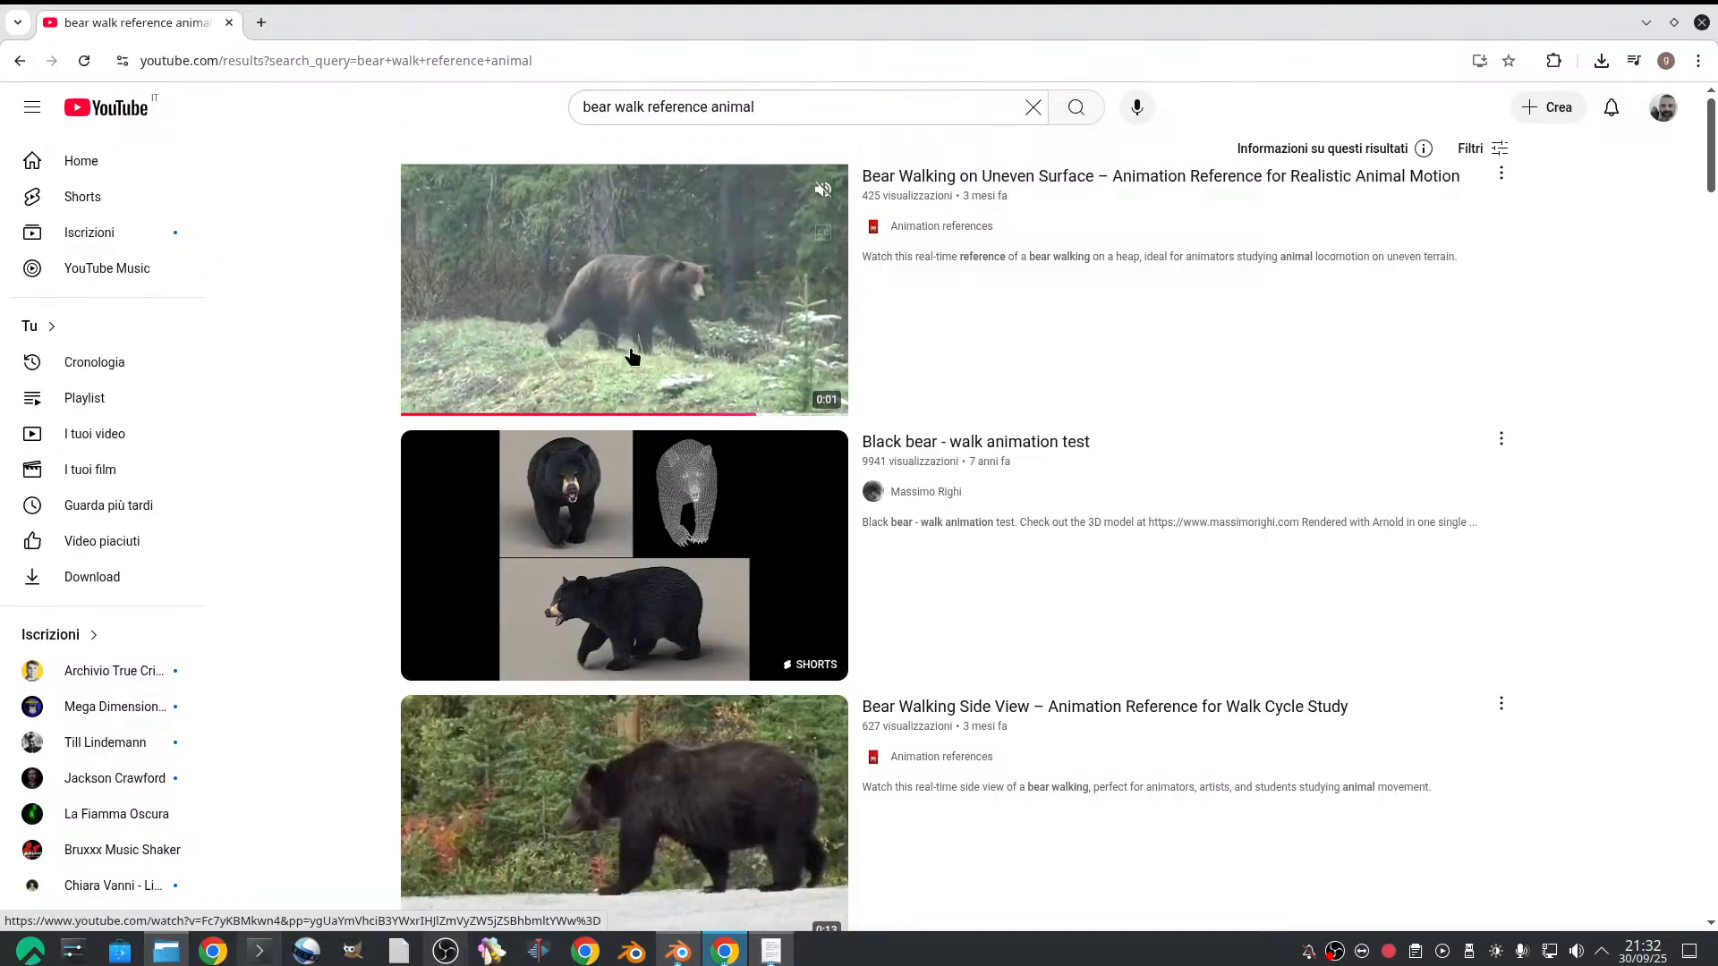
scroll(688, 575, "down", 3)
mouse_move(689, 574)
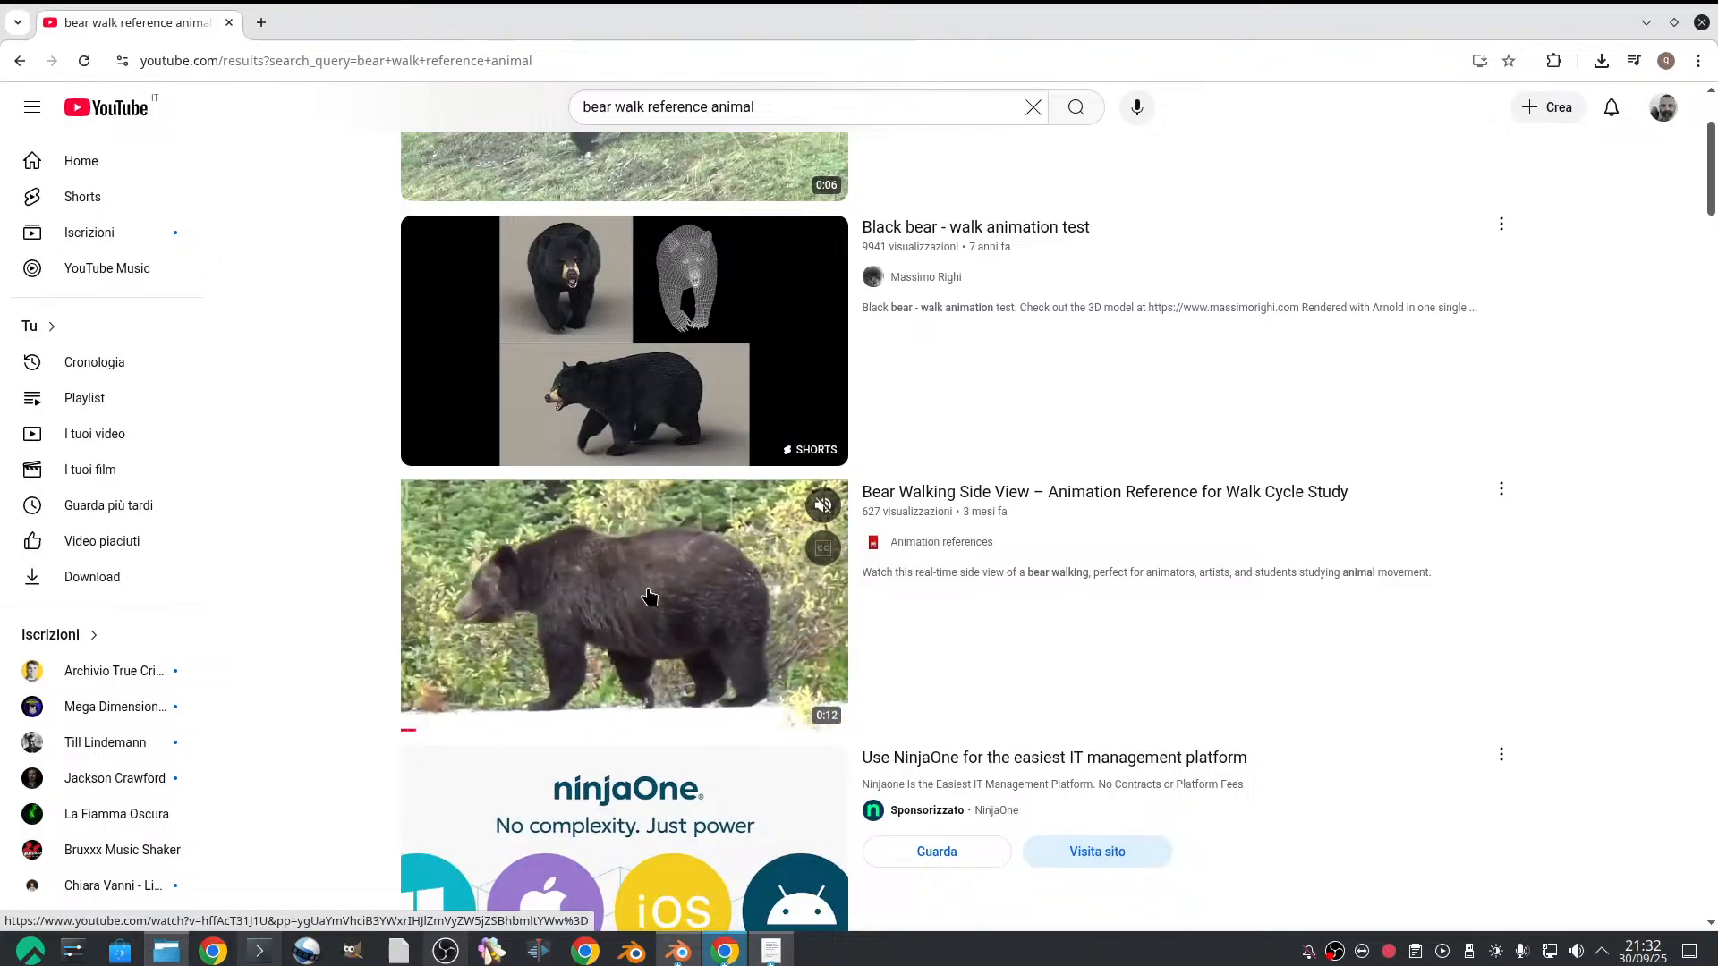
left_click(616, 611)
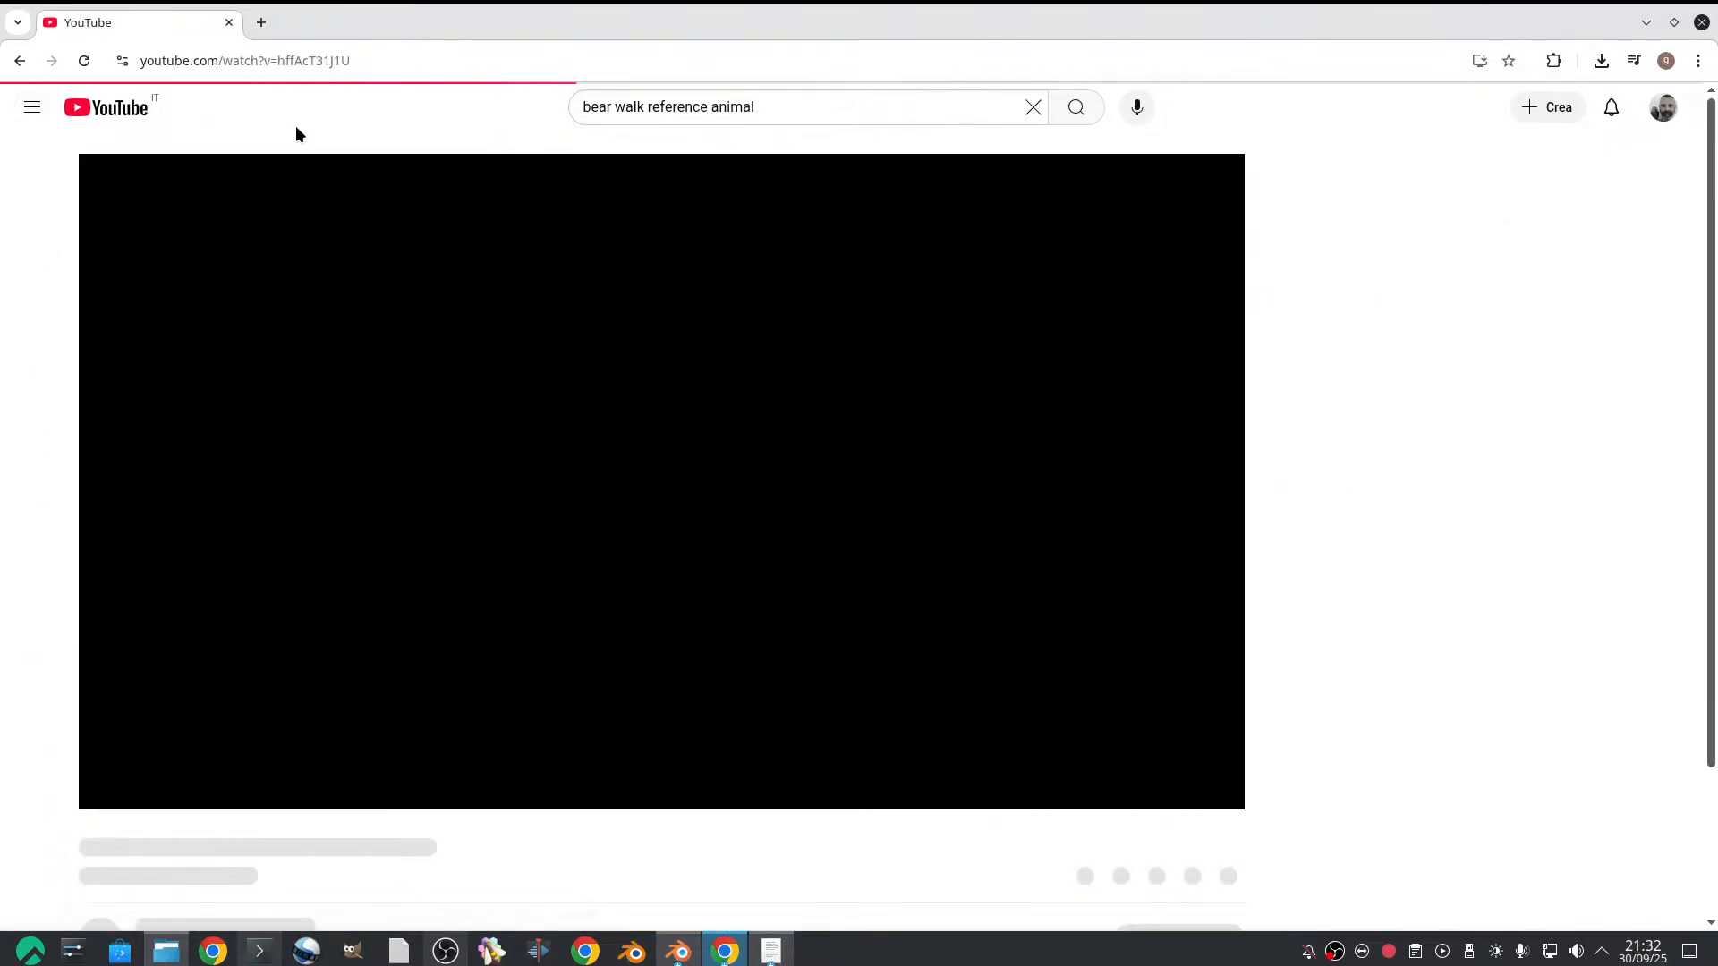
Try to download the bear video through 9xbuddy by adding 9x before youtube.com in its address, reloading the page to retry
left_click(239, 61)
left_click(239, 62)
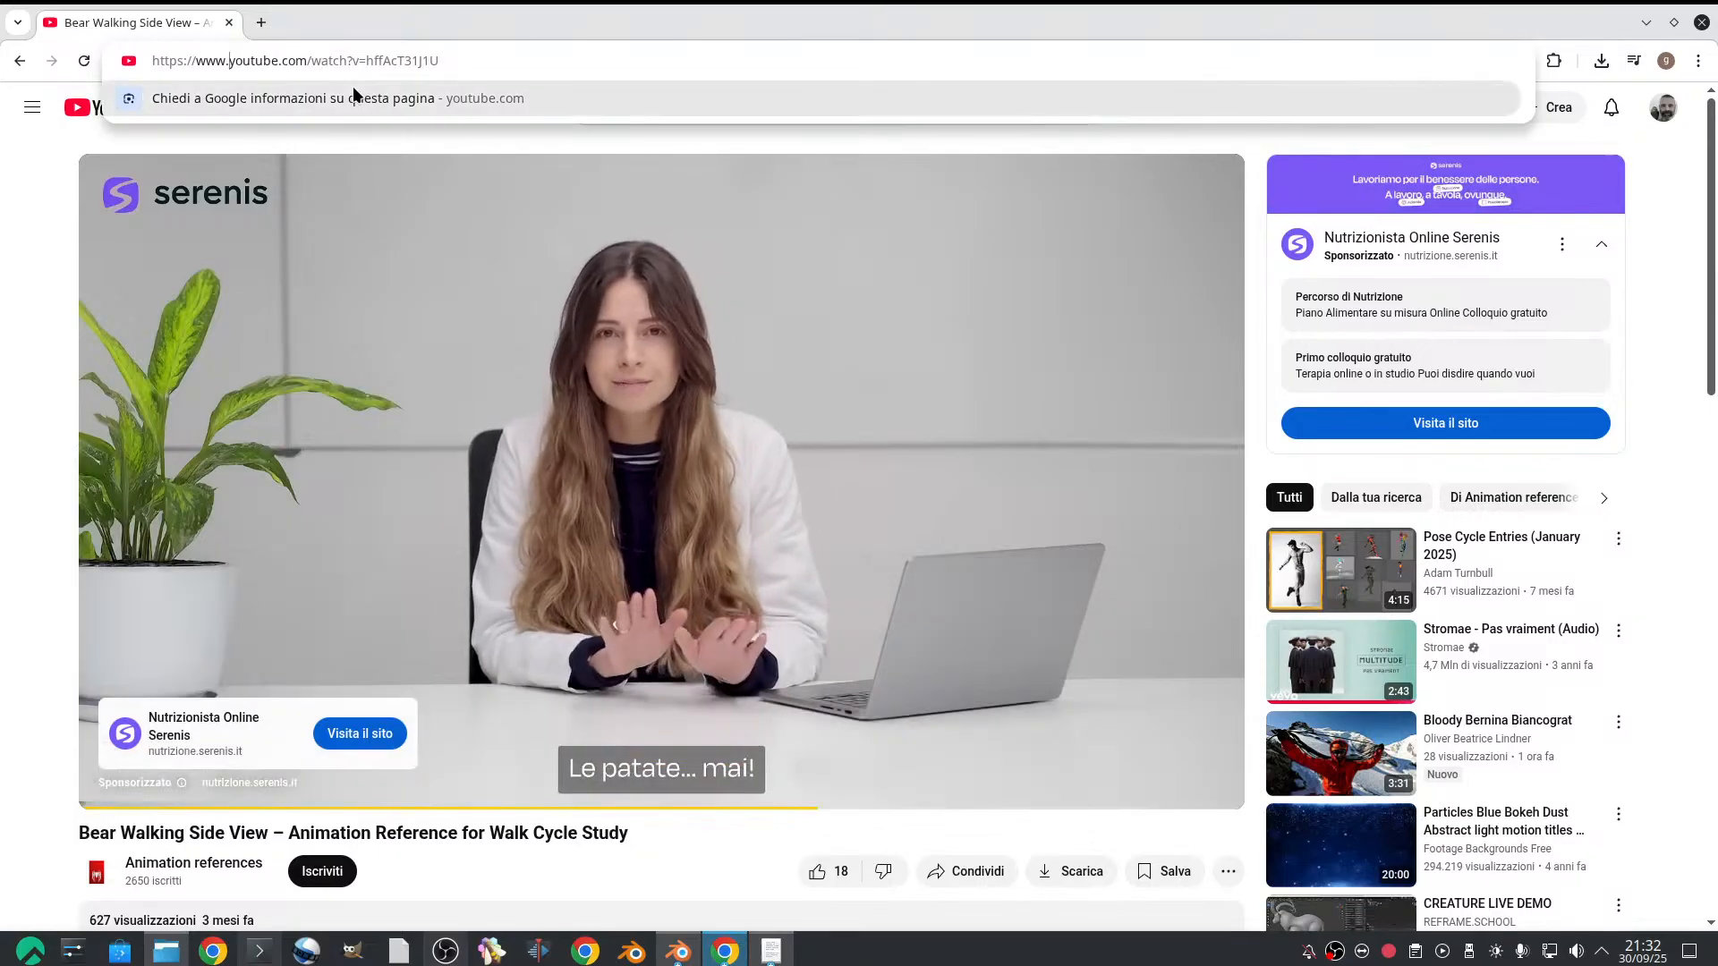
type("9x")
key("Return")
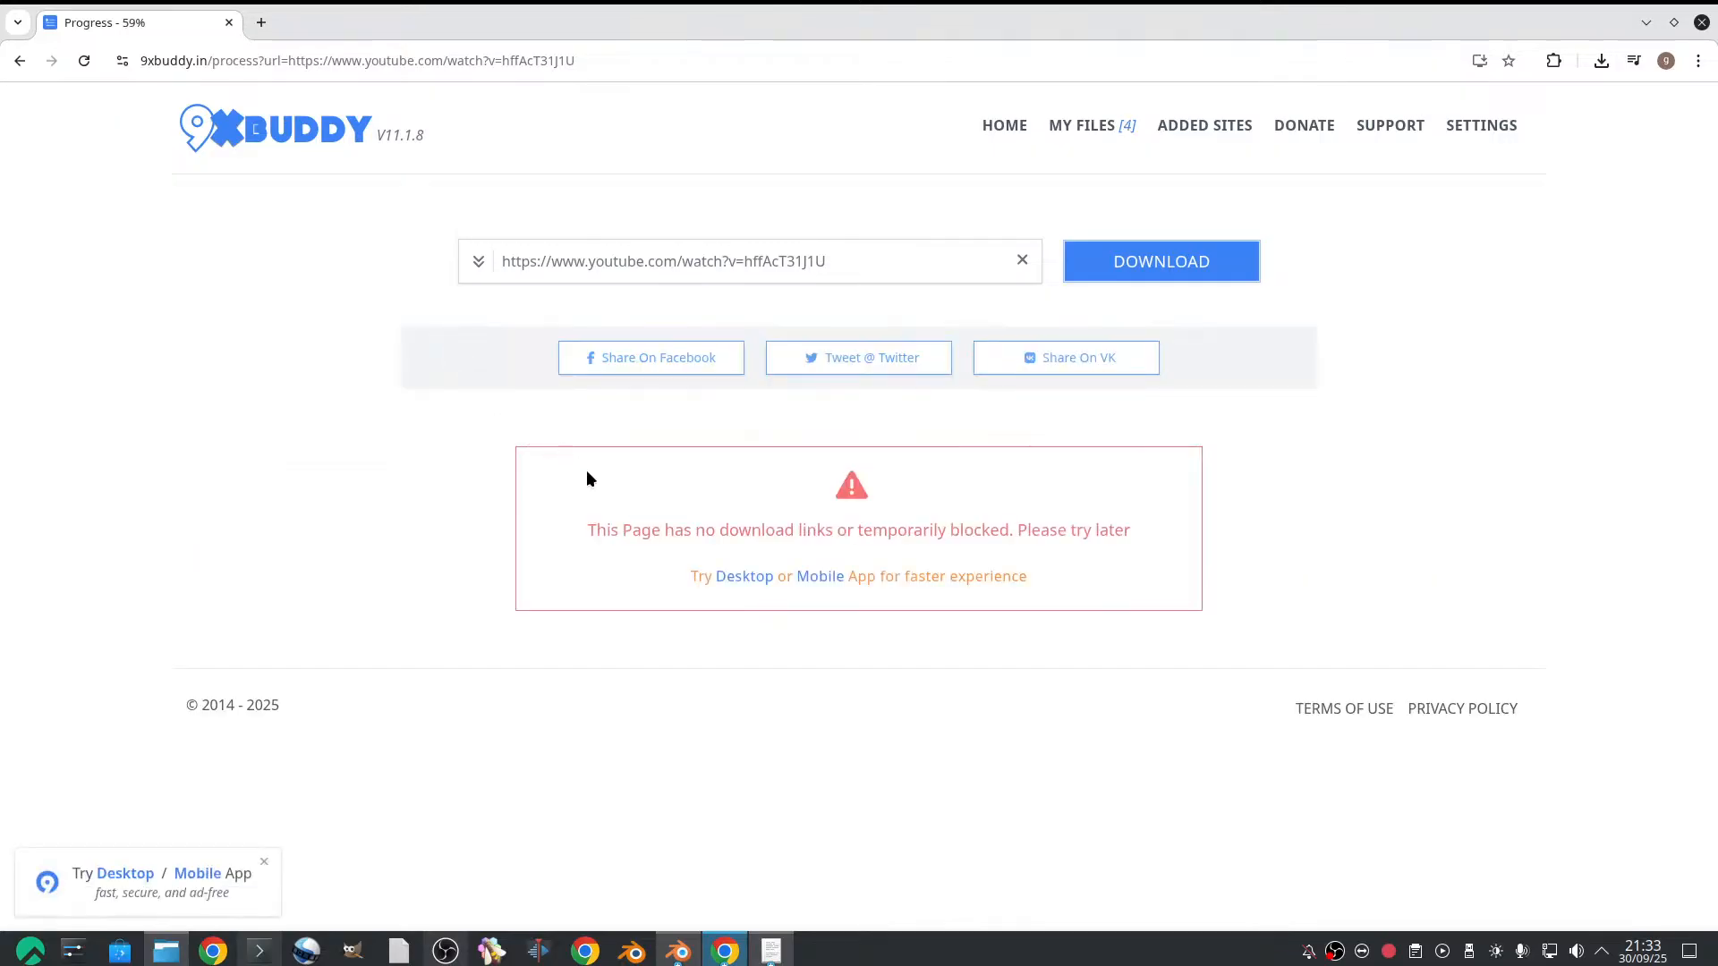
left_click(82, 61)
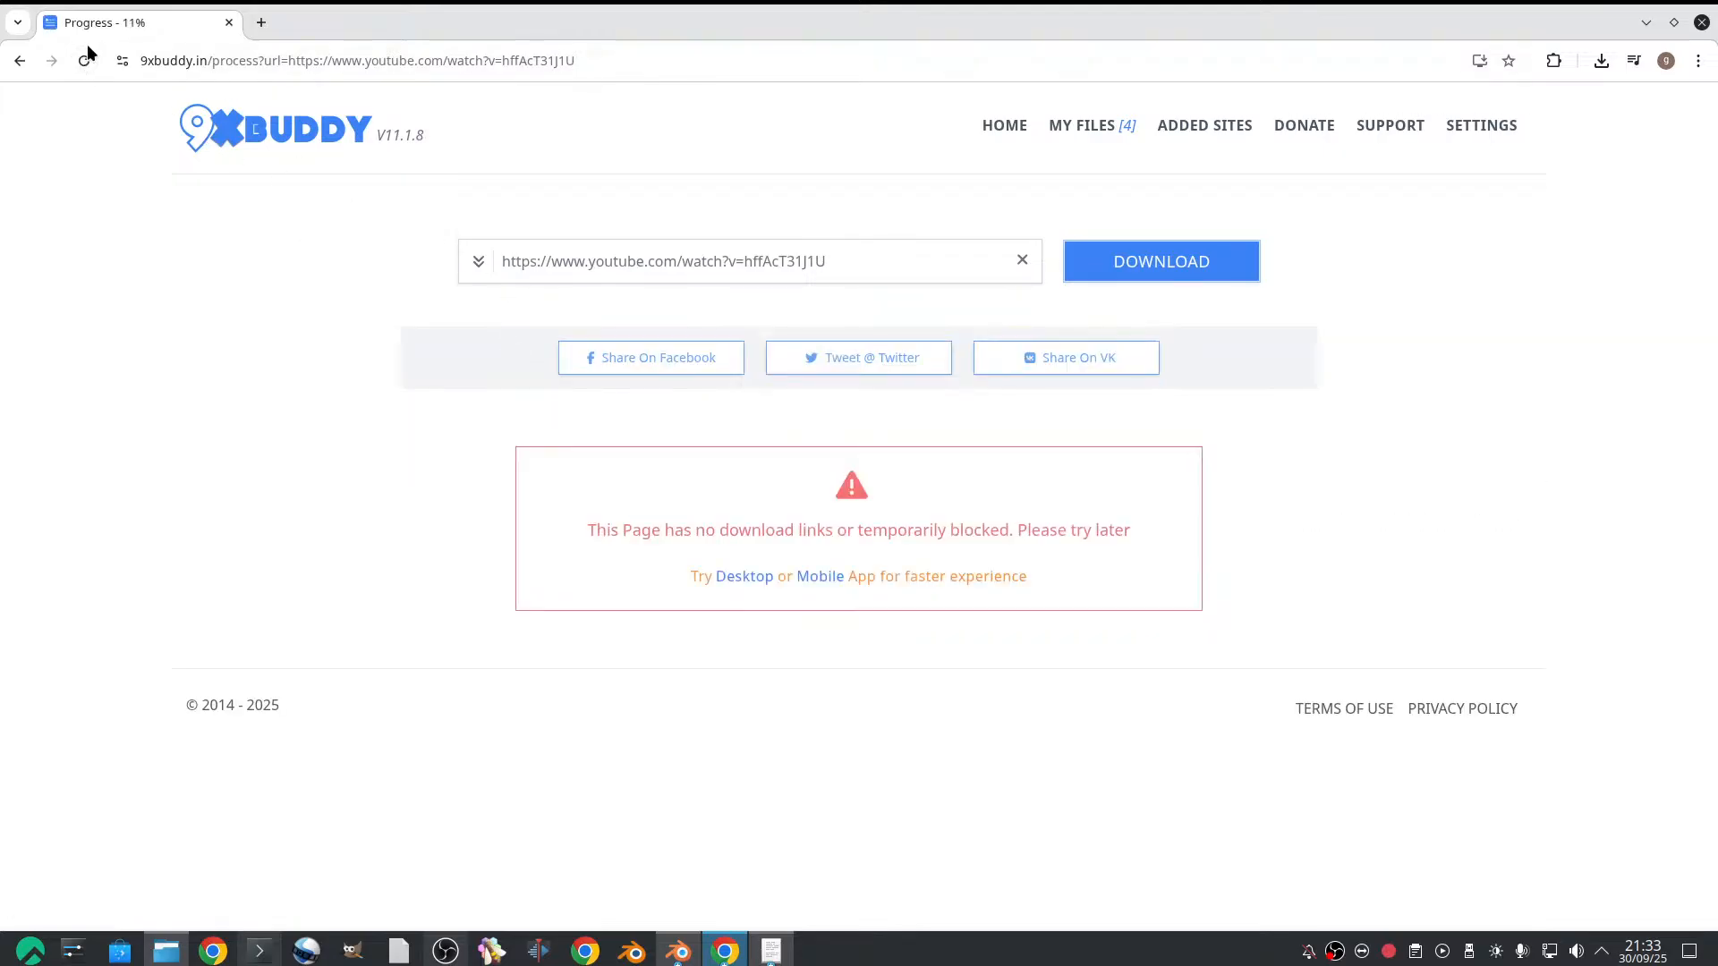
left_click(82, 63)
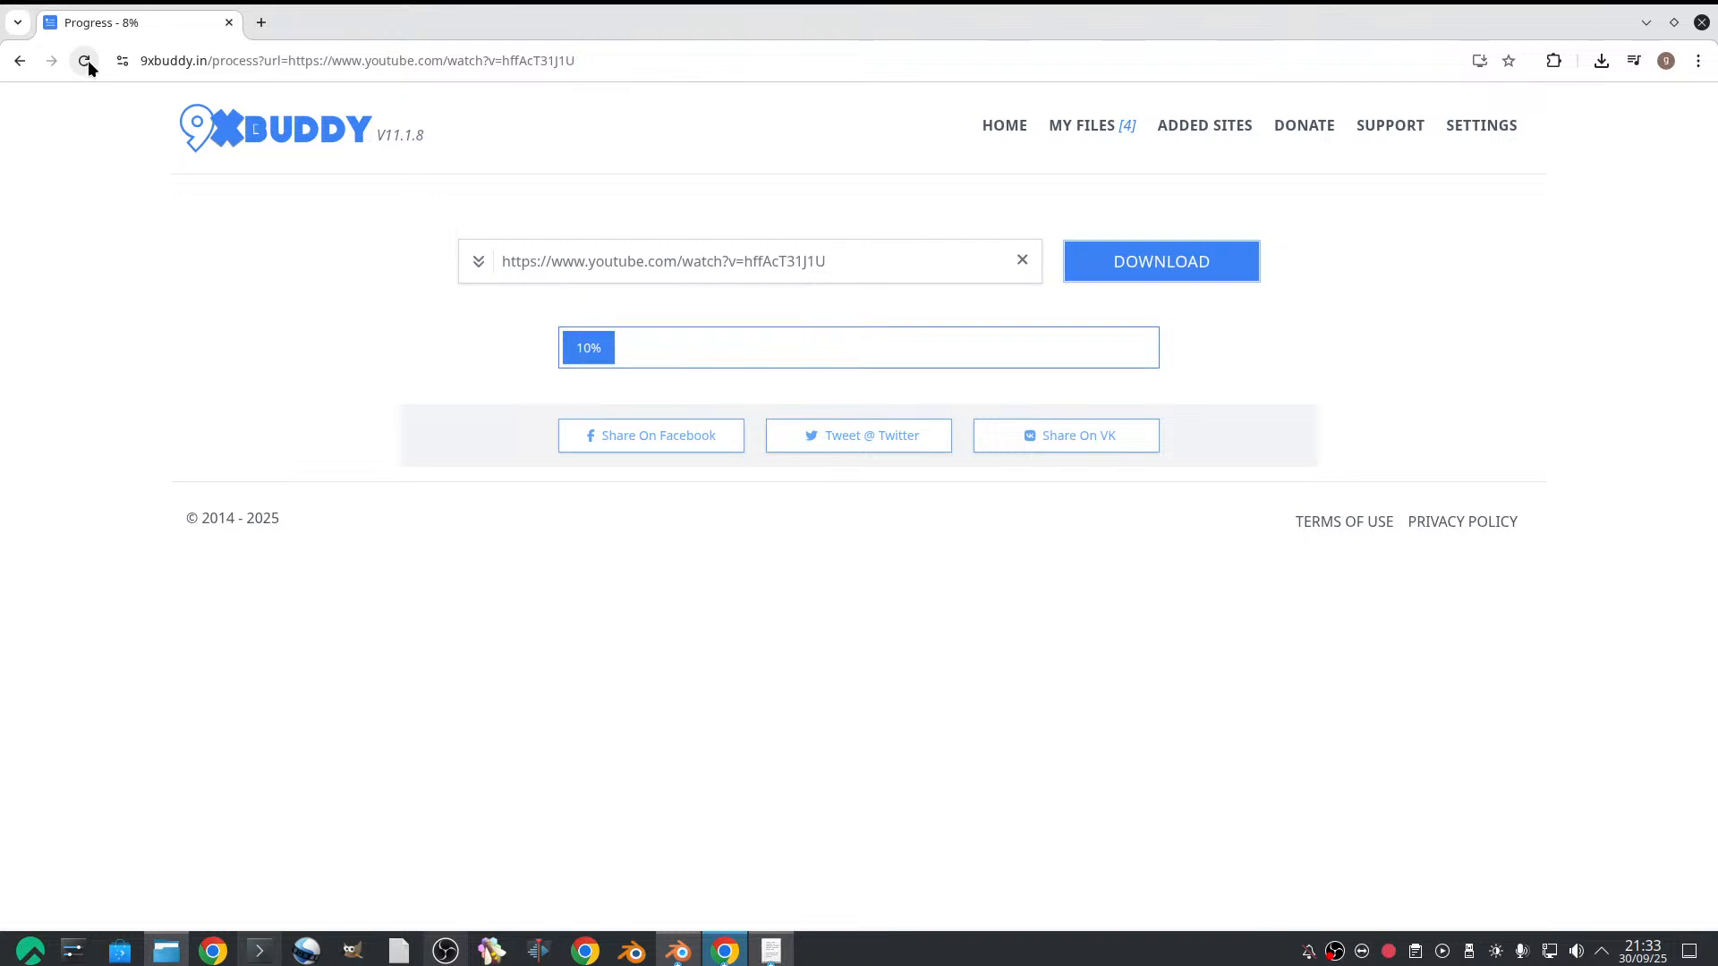
left_click(90, 57)
left_click(86, 61)
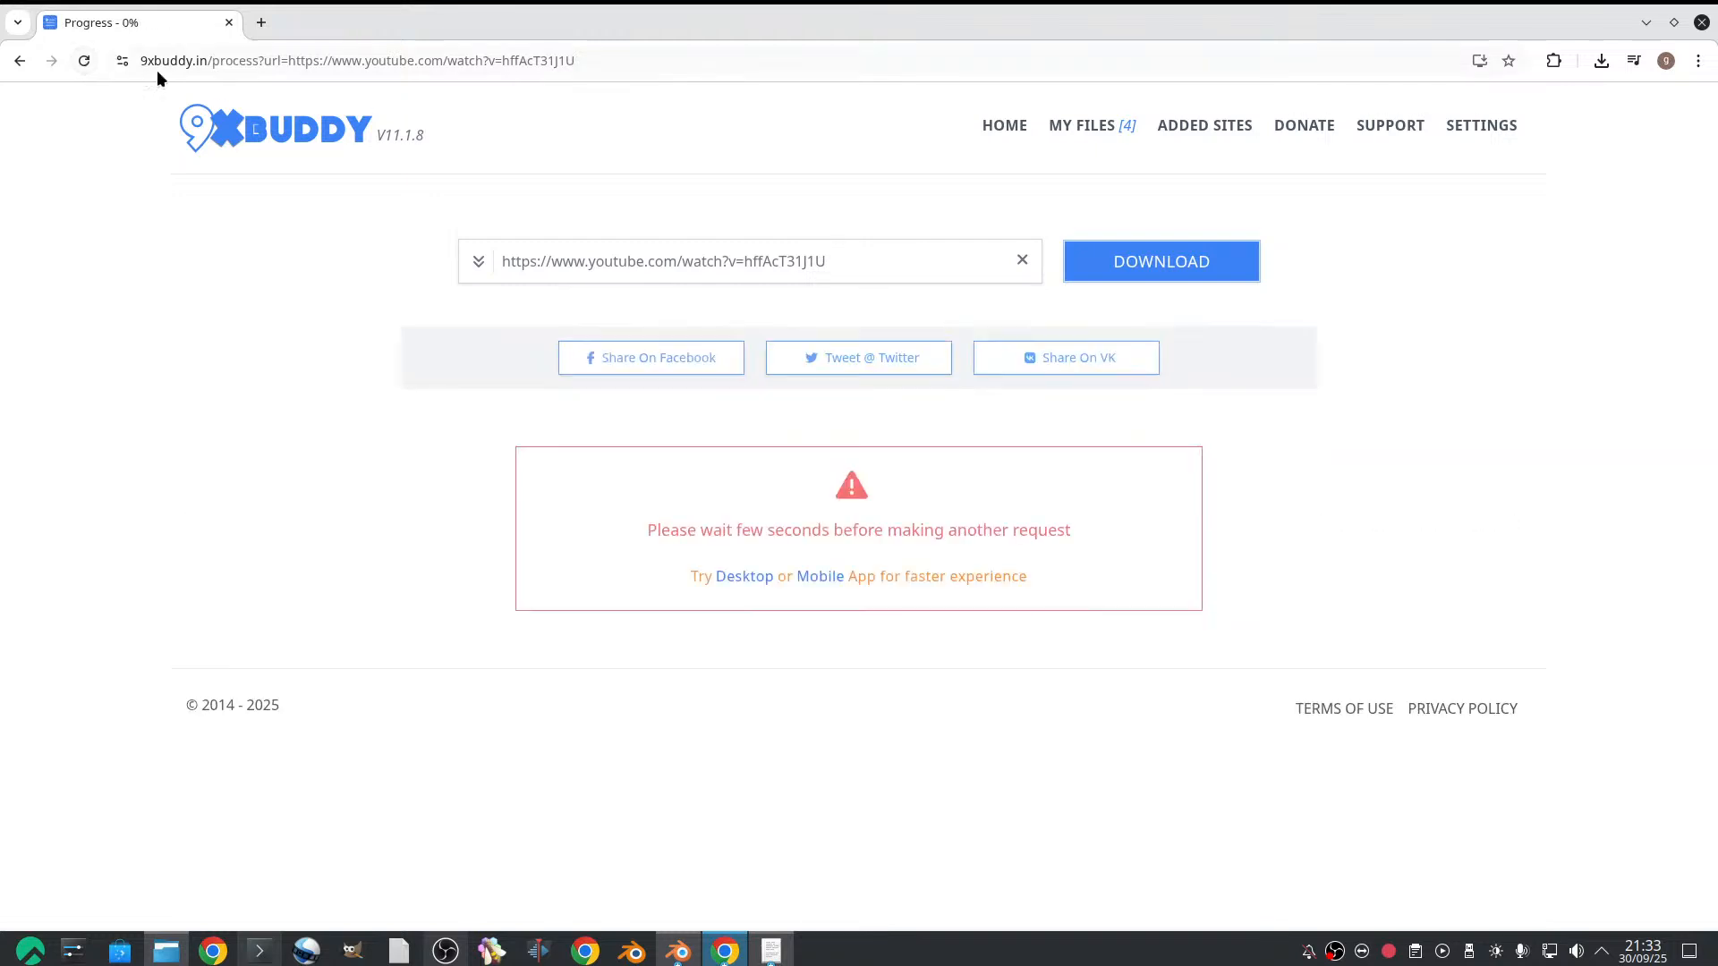
Find Firefox among the installed applications and launch it
left_click(28, 951)
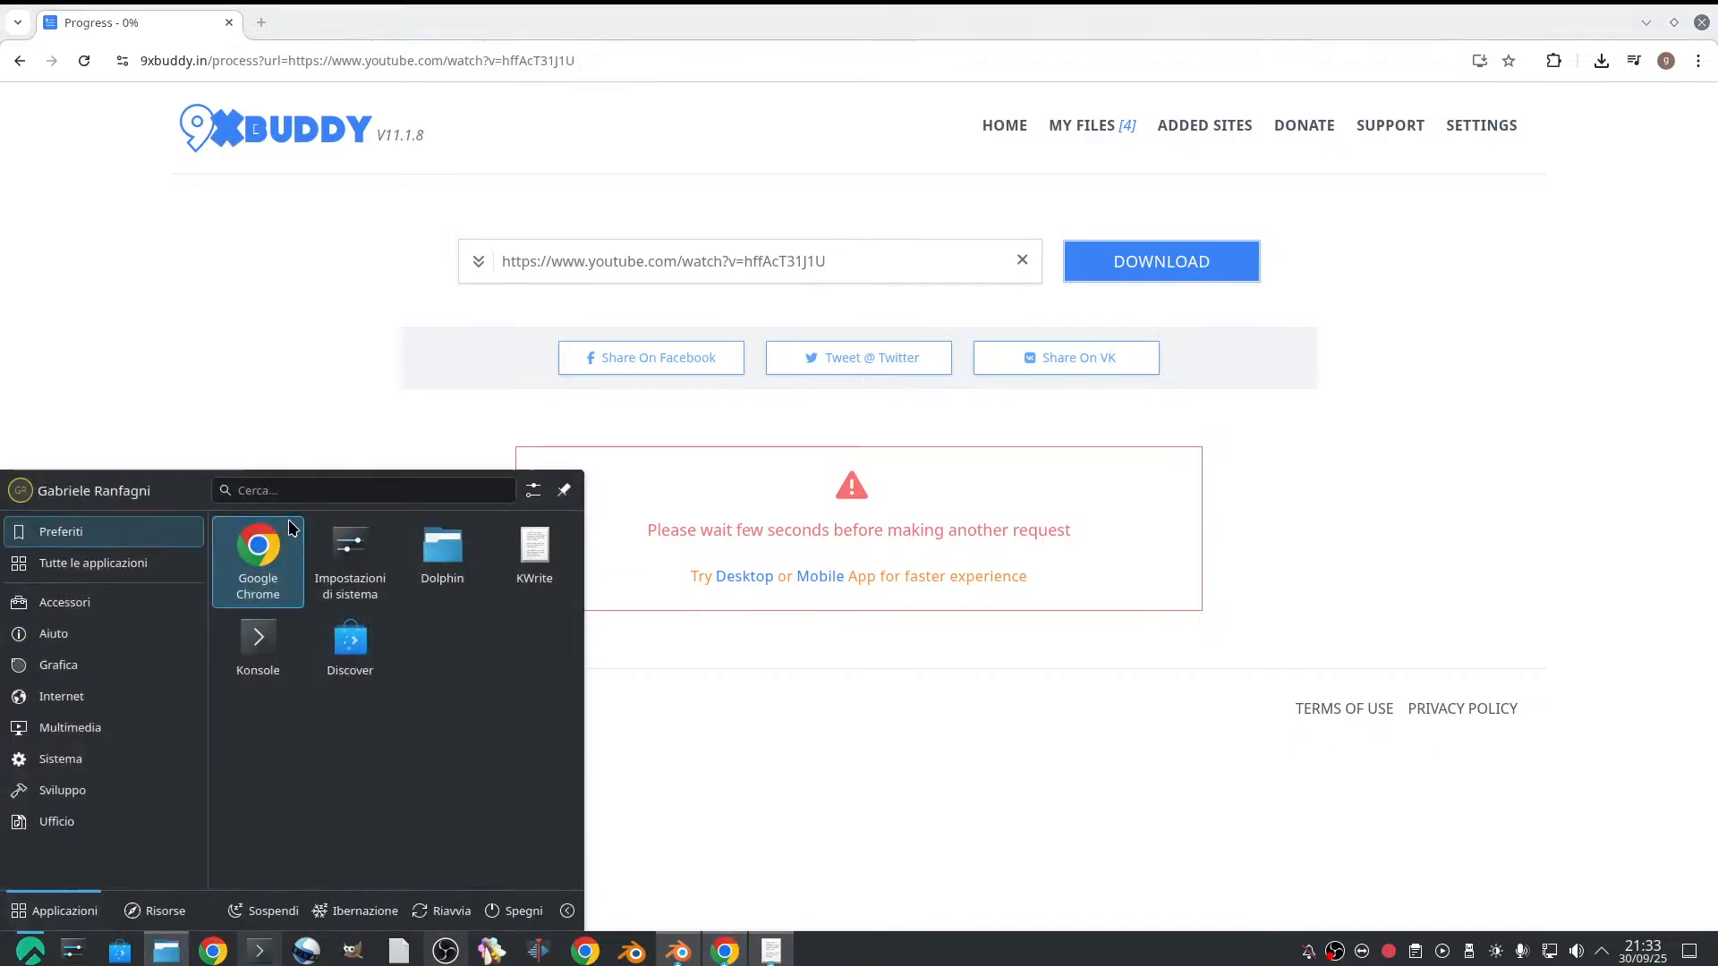
type("firef")
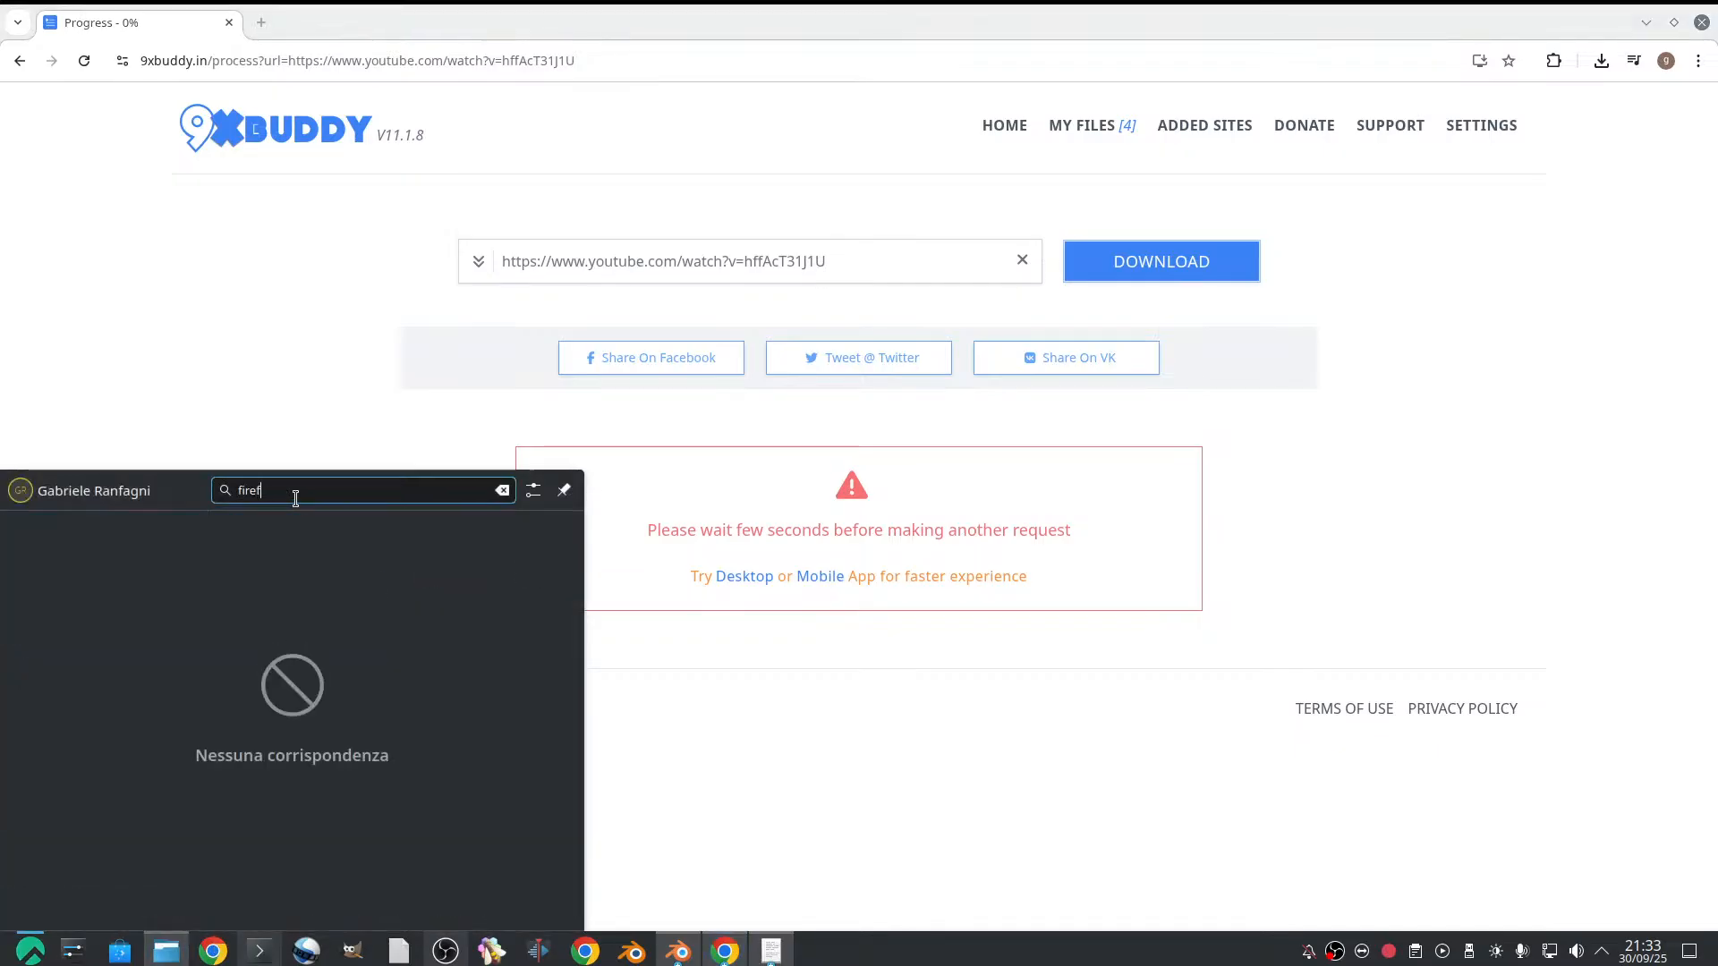
type("ox")
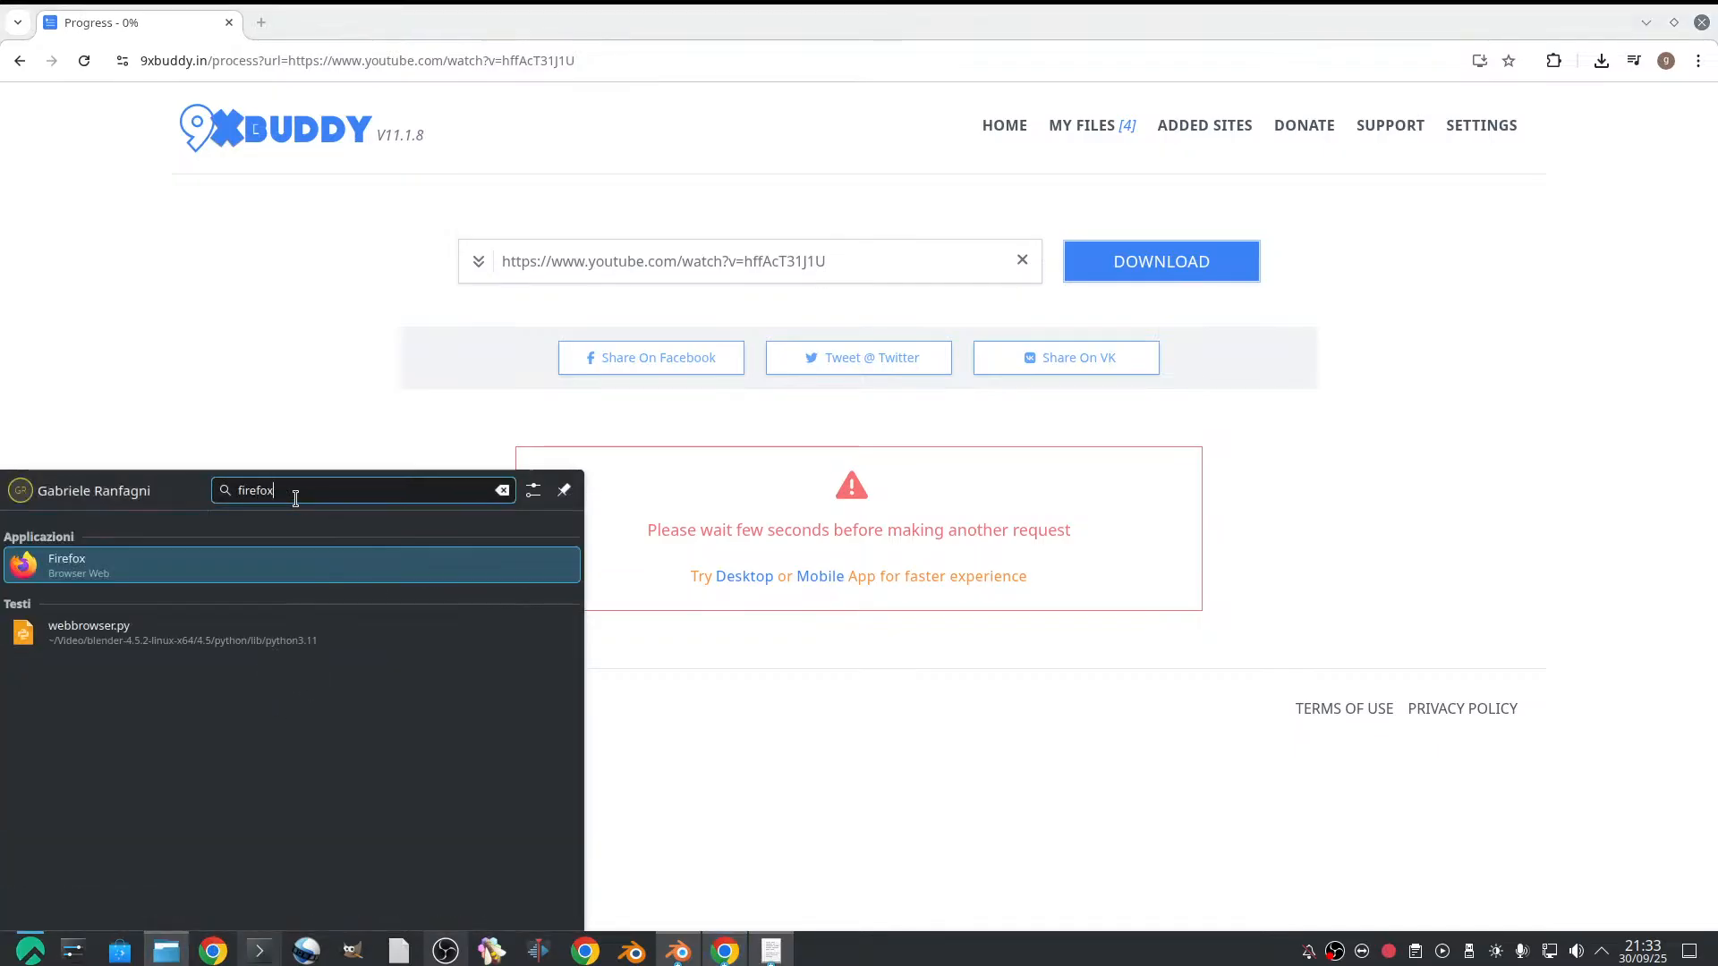
left_click(293, 558)
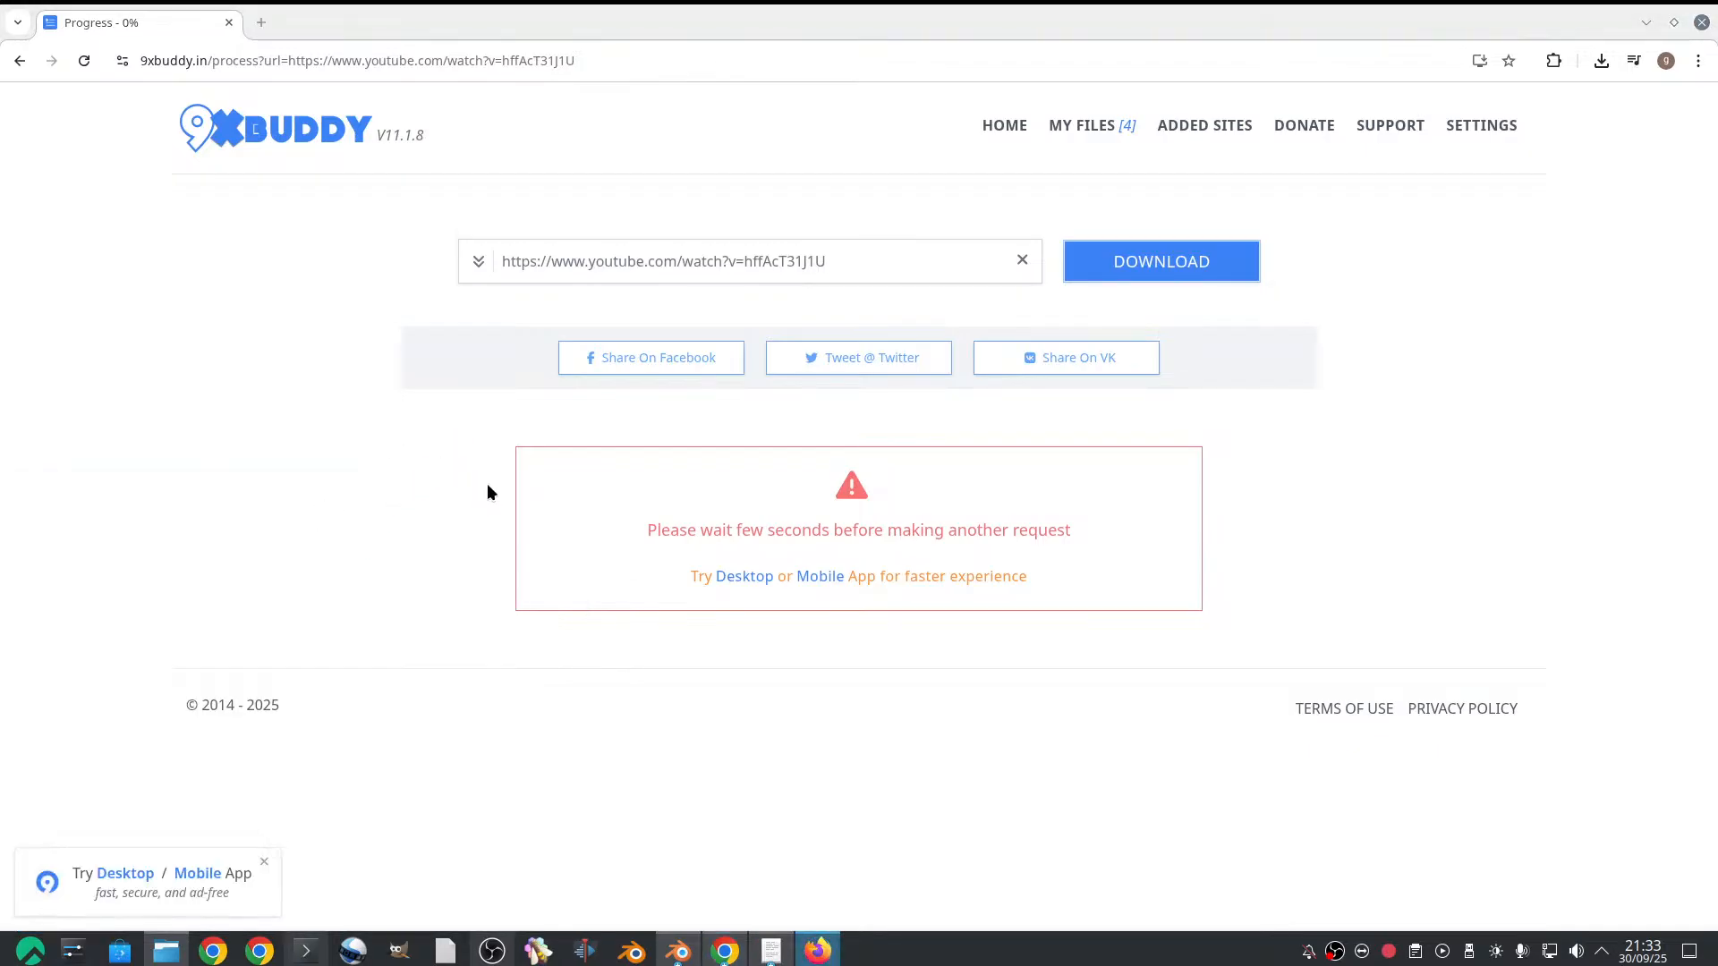
Switch back to Chrome, return to the bear video's YouTube page and copy its address
mouse_move(731, 955)
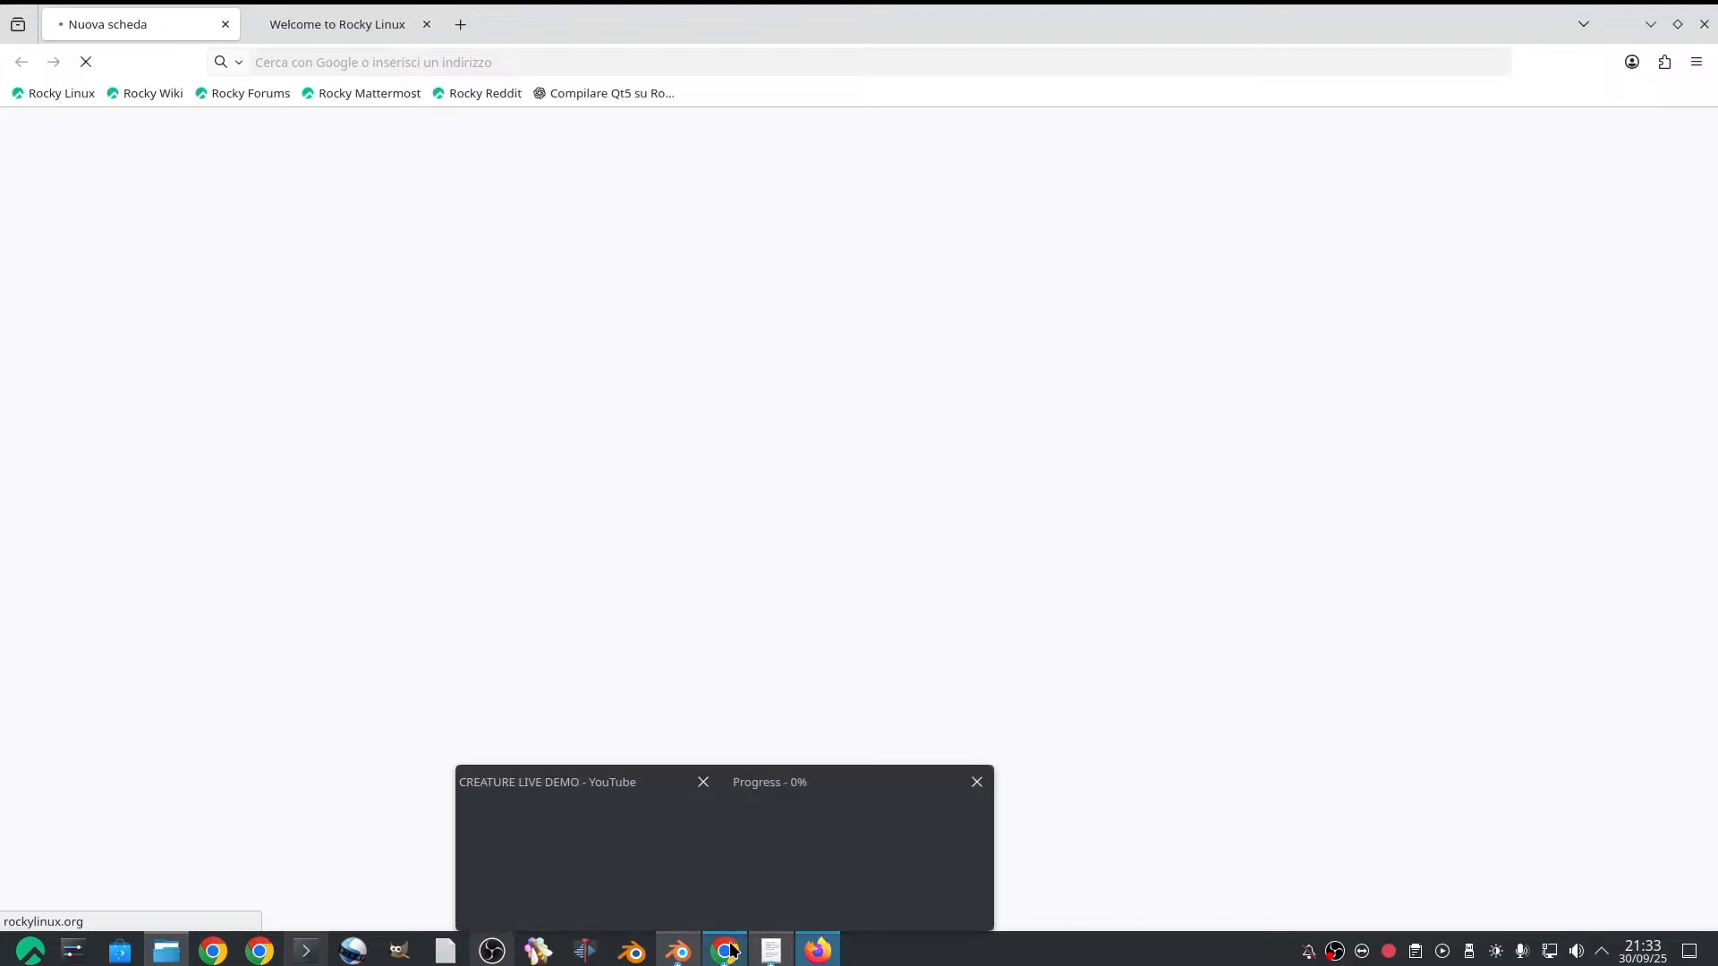
left_click(731, 954)
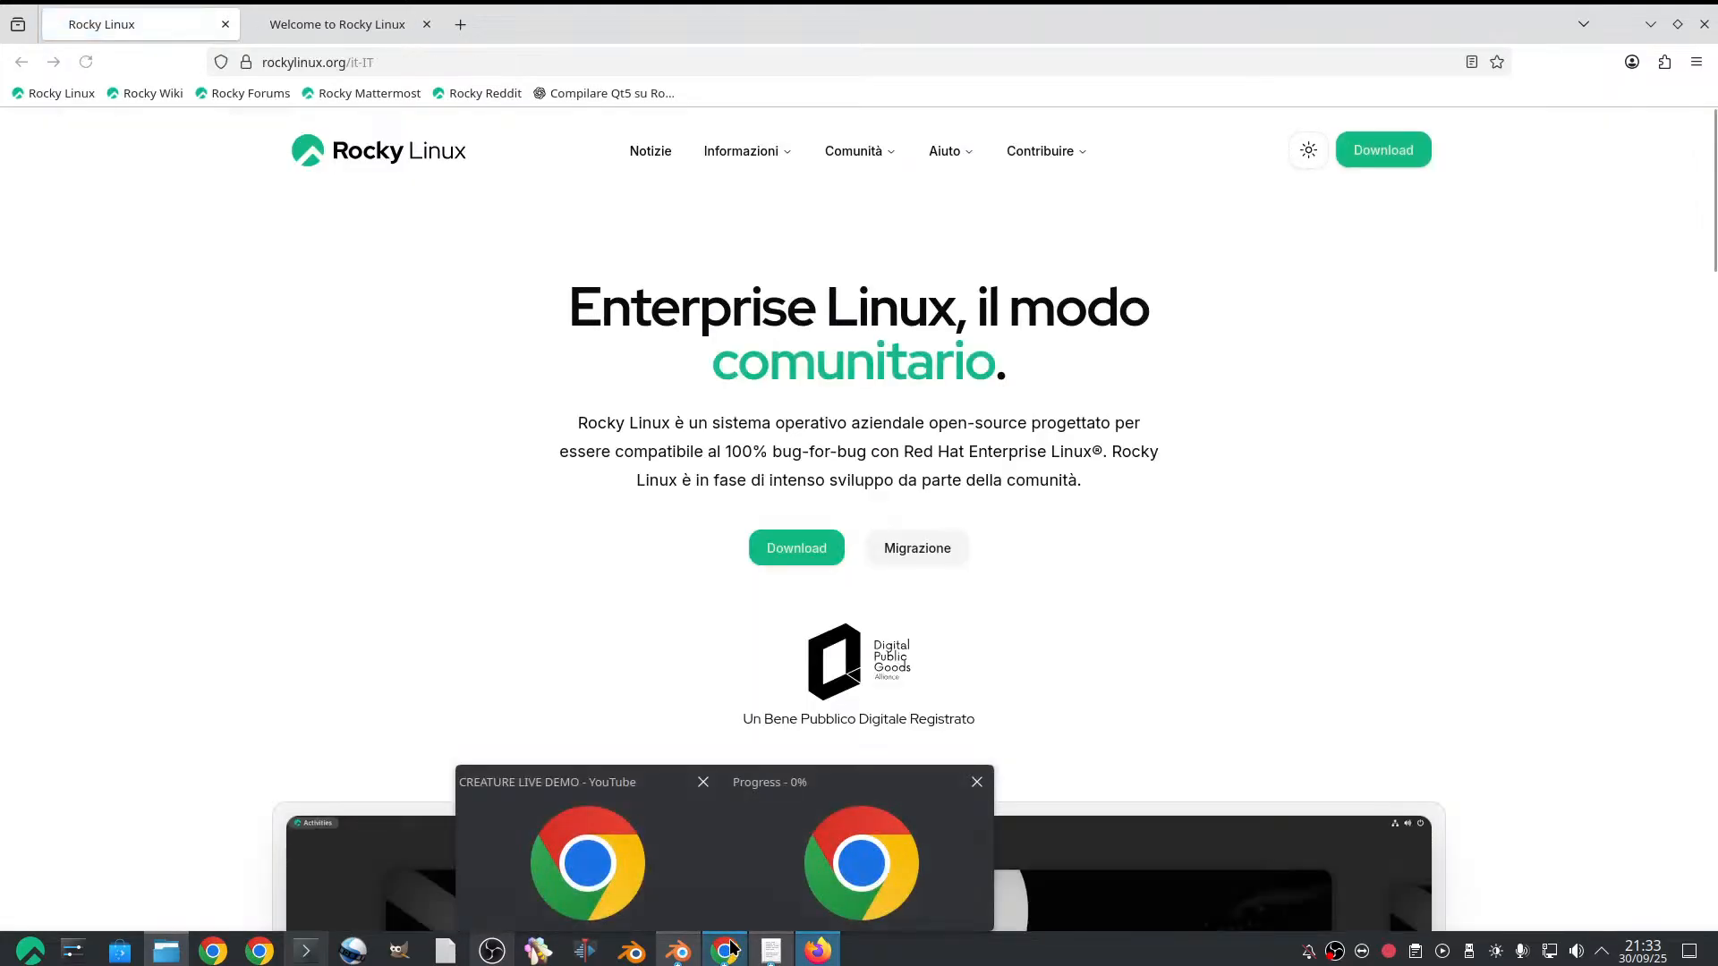
left_click(20, 60)
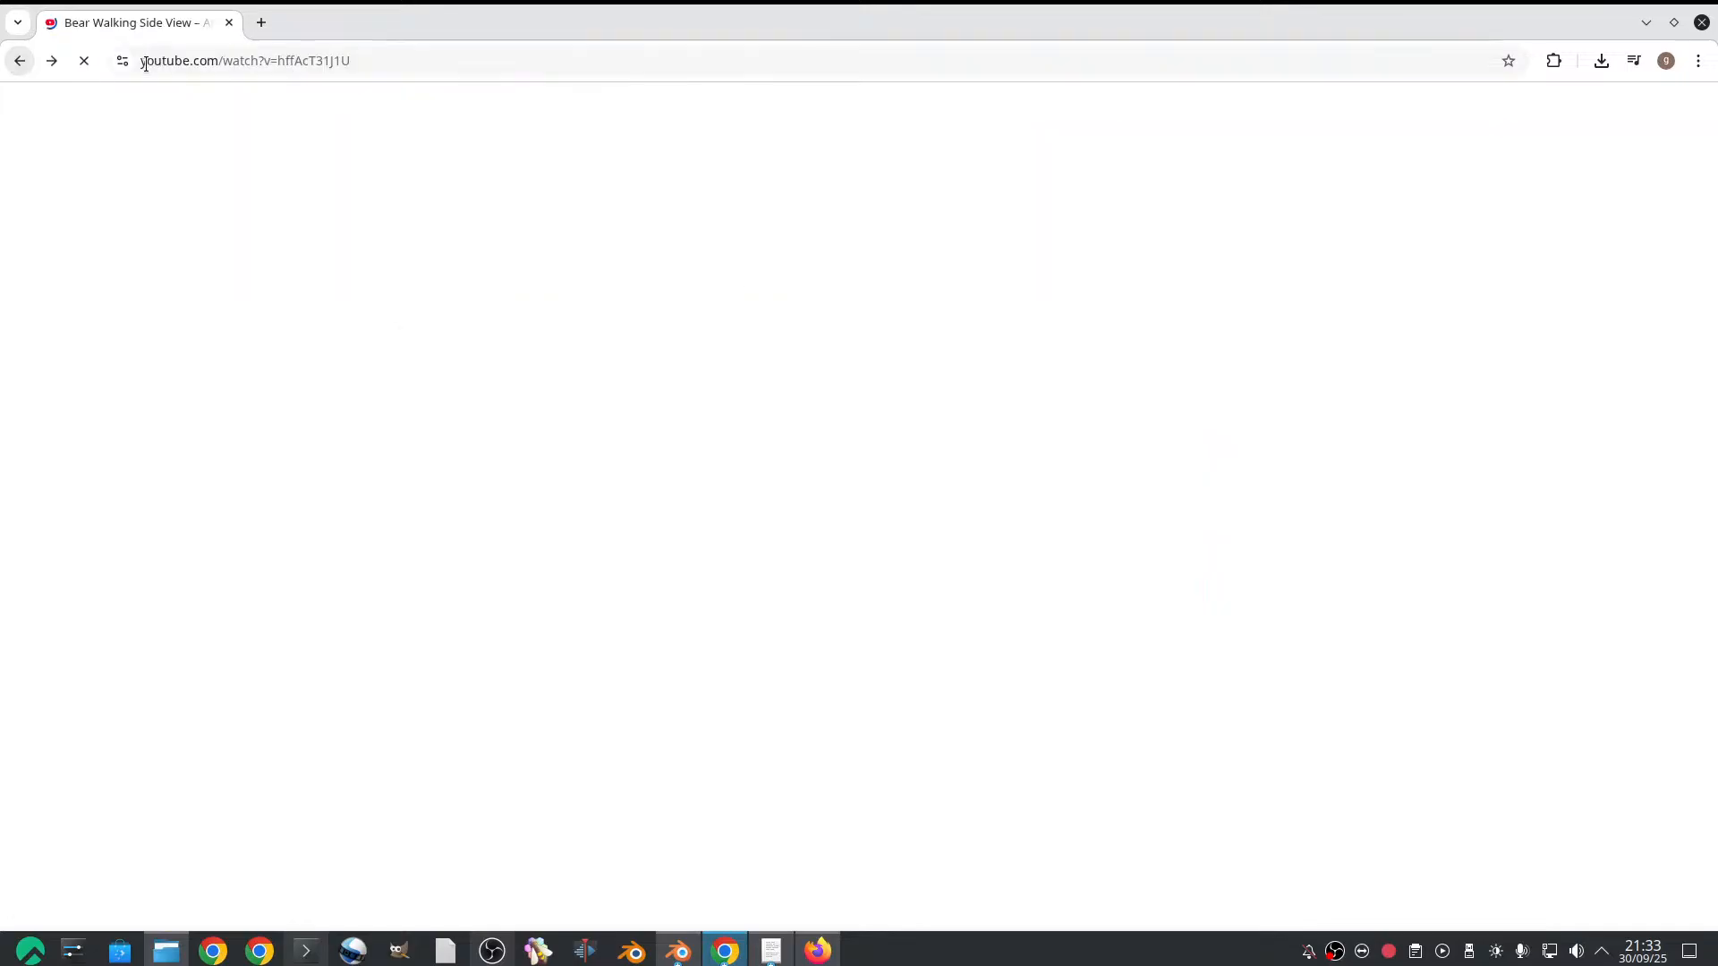
left_click(204, 61)
right_click(209, 61)
key("ctrl+c")
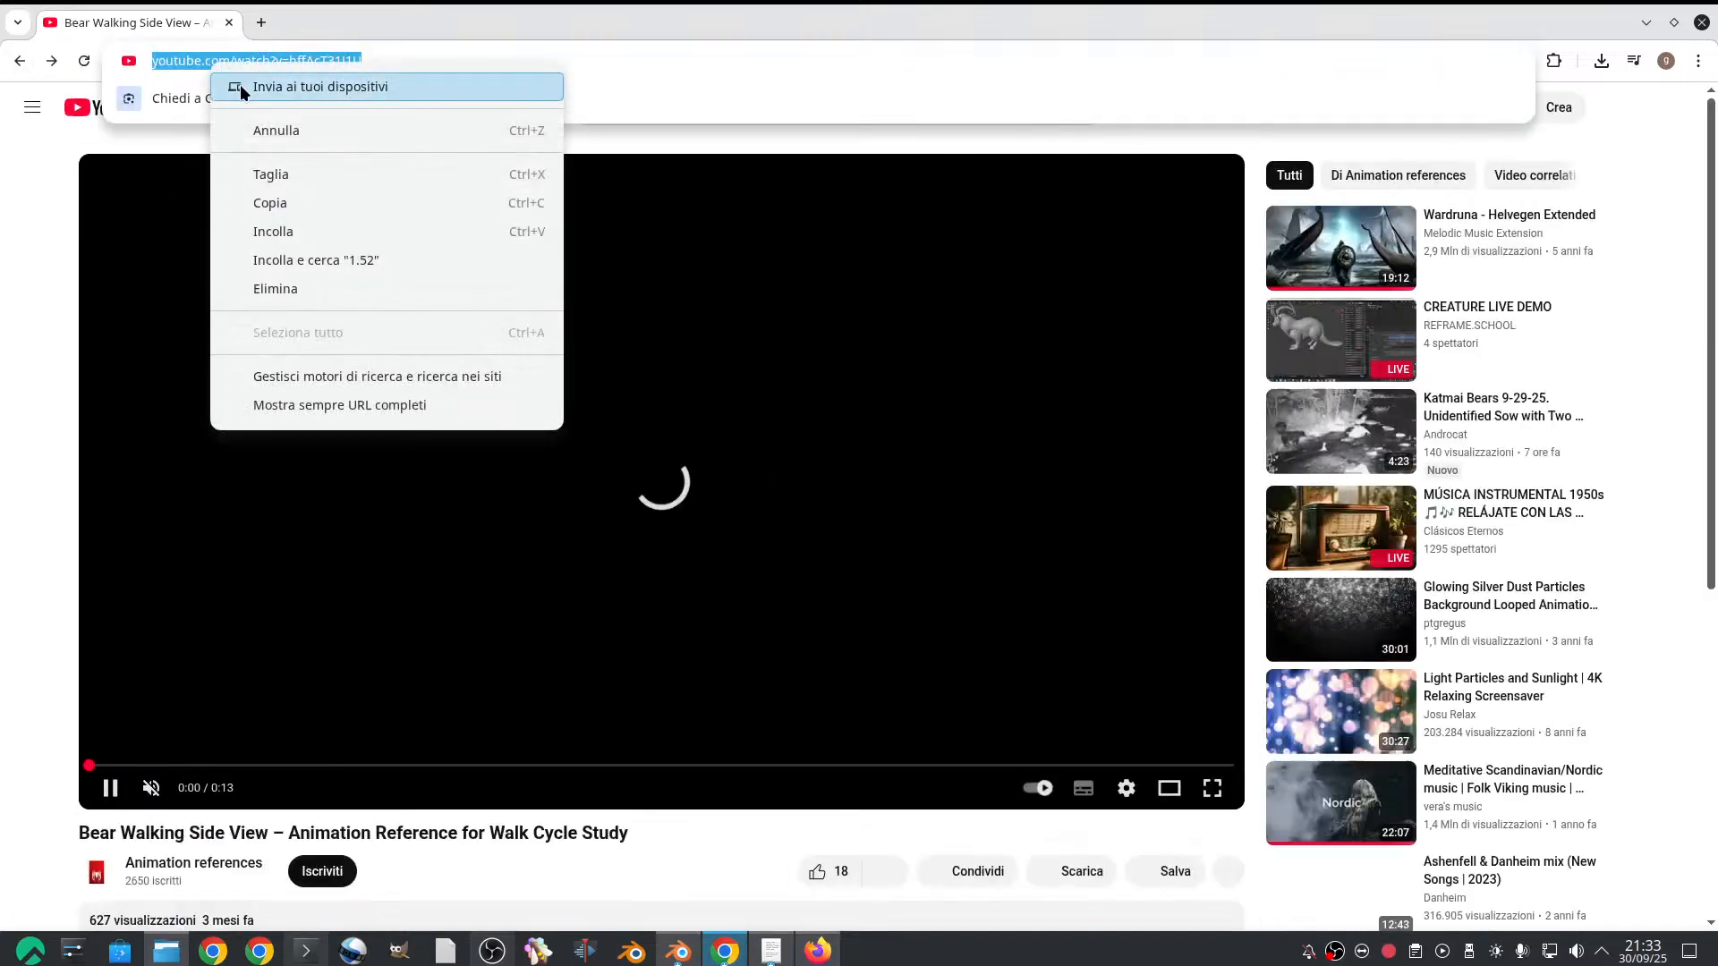
left_click(284, 202)
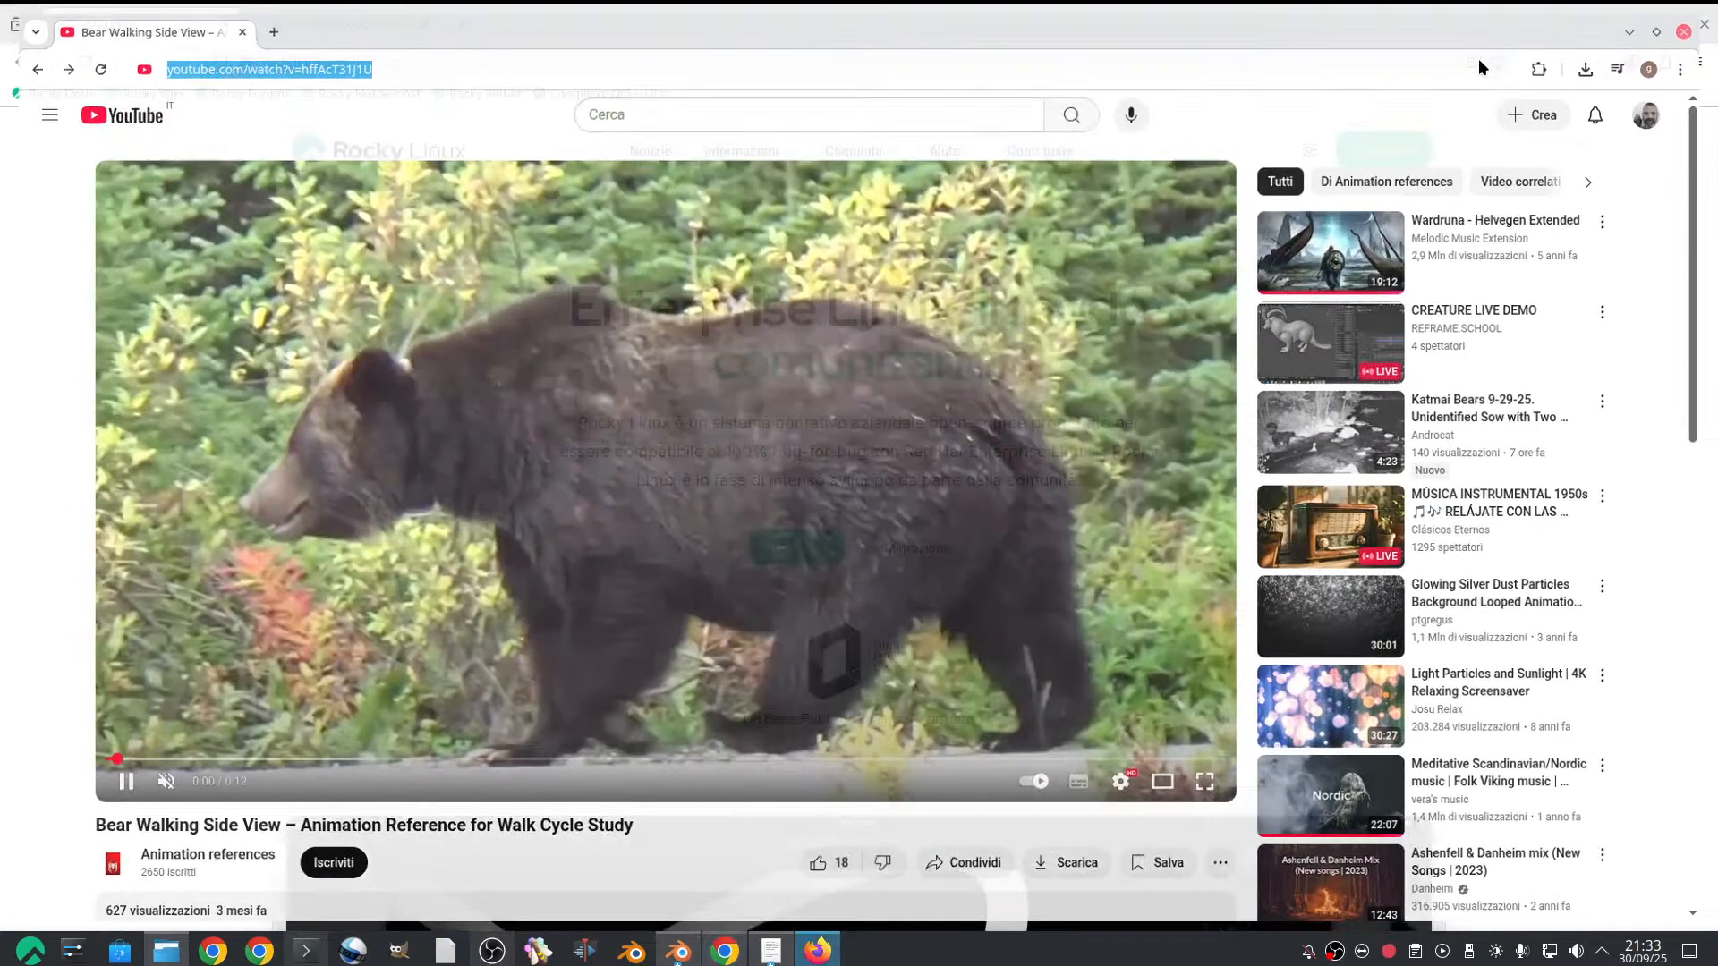
Switch to Firefox and open the bear video's YouTube page from the copied address
key("alt+Tab")
left_click(459, 55)
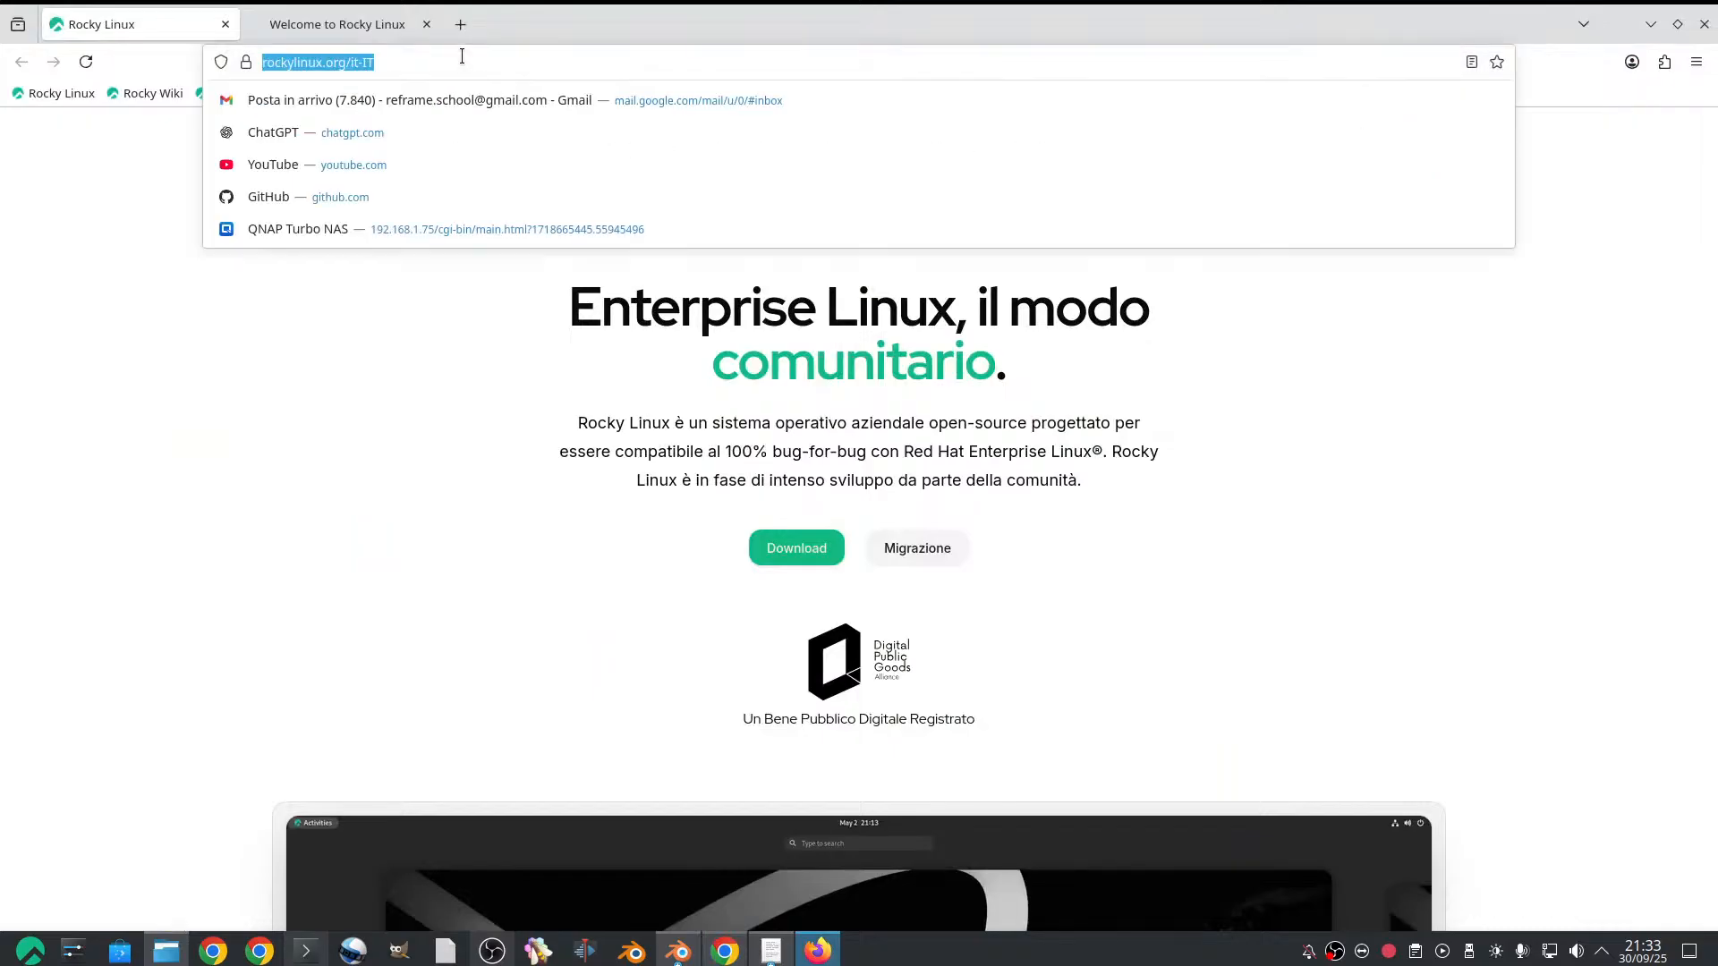
key("ctrl+v")
key("Return")
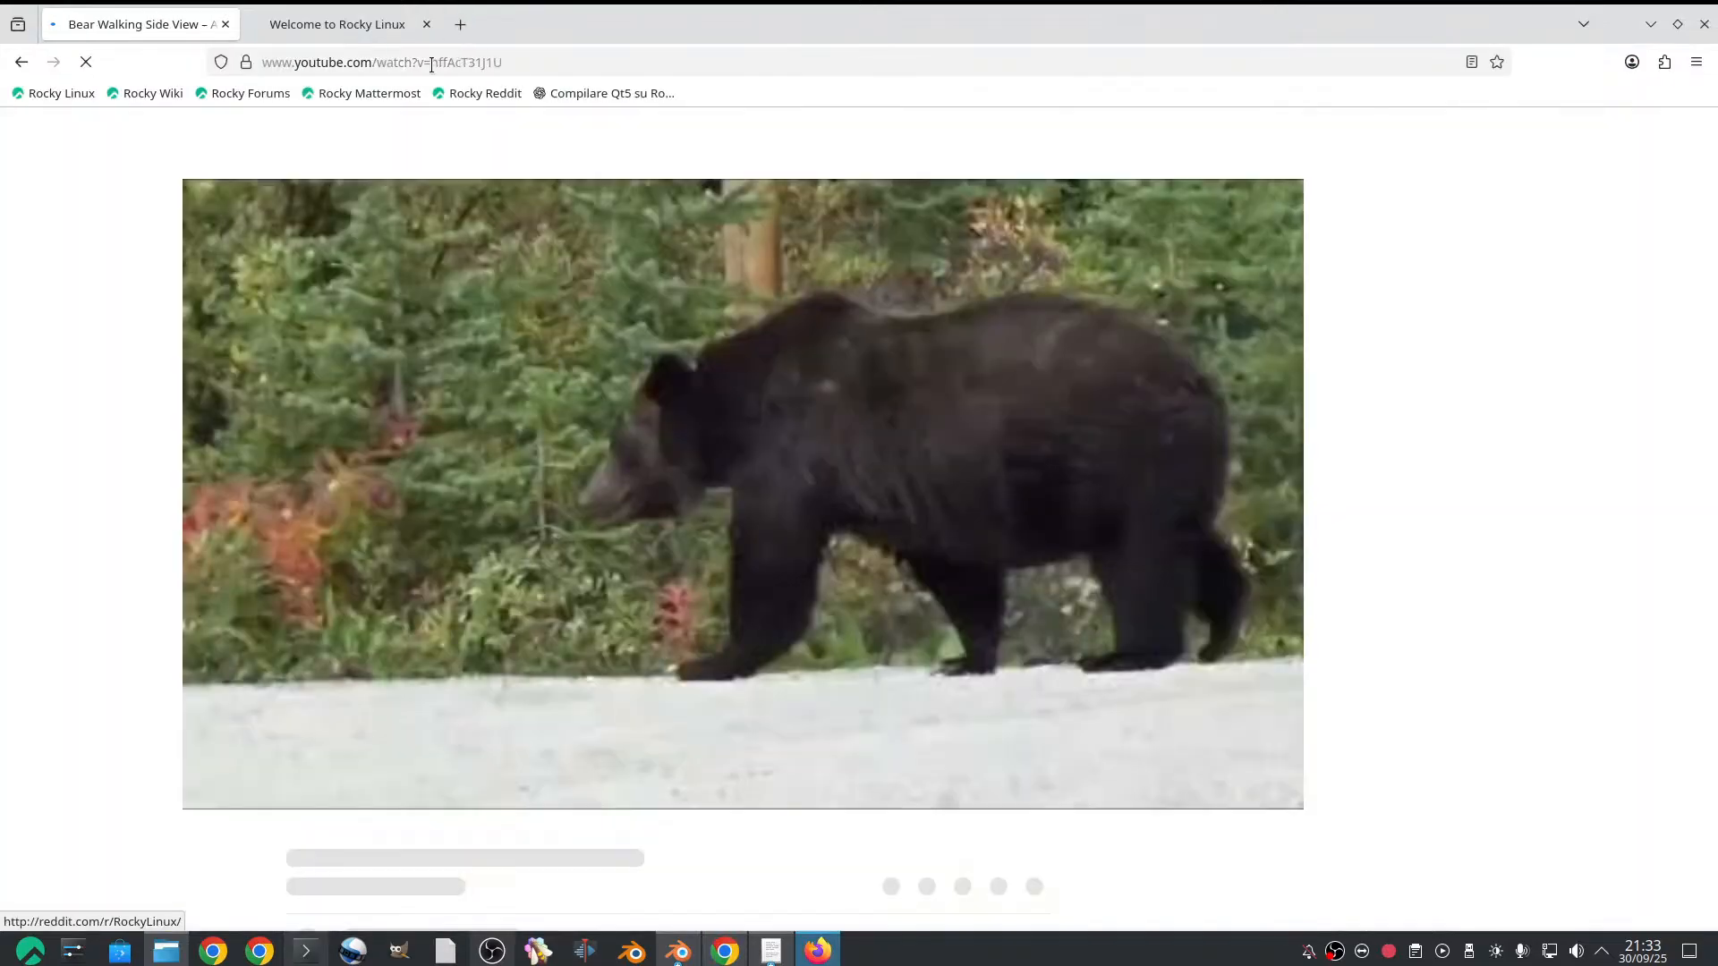
Try to download the bear video through 9xbuddy by adding 9x before youtube.com in its address, and return to the video page
left_click(318, 56)
key("ctrl+c")
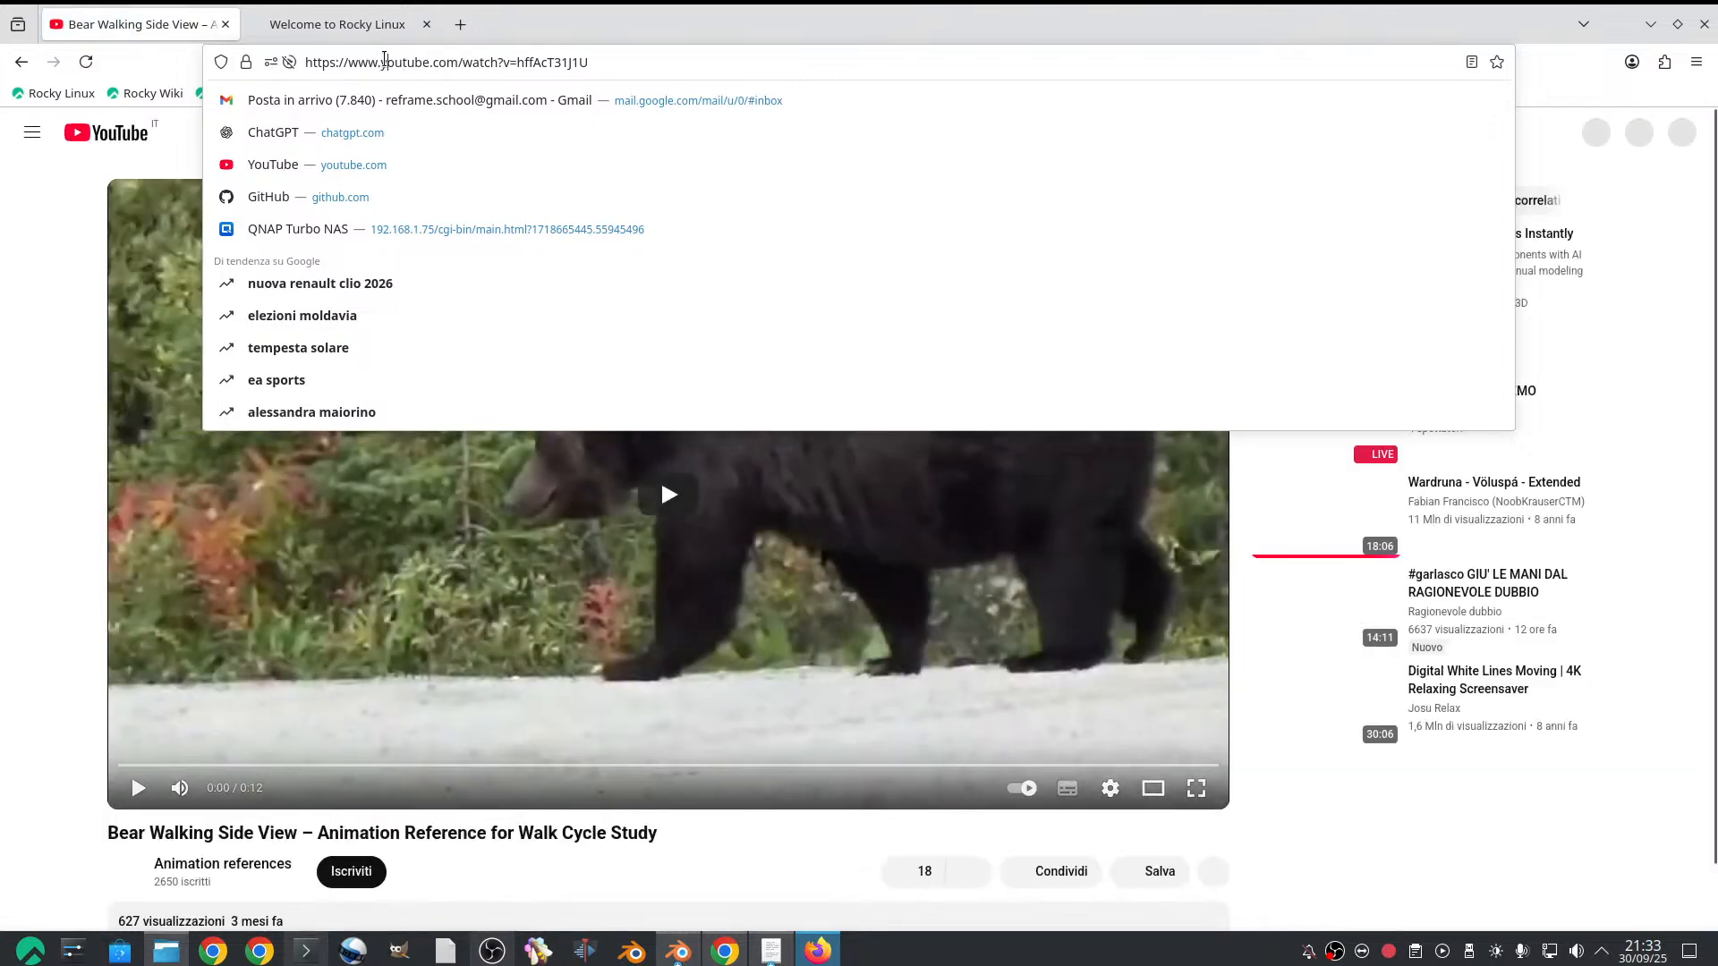
type("9x")
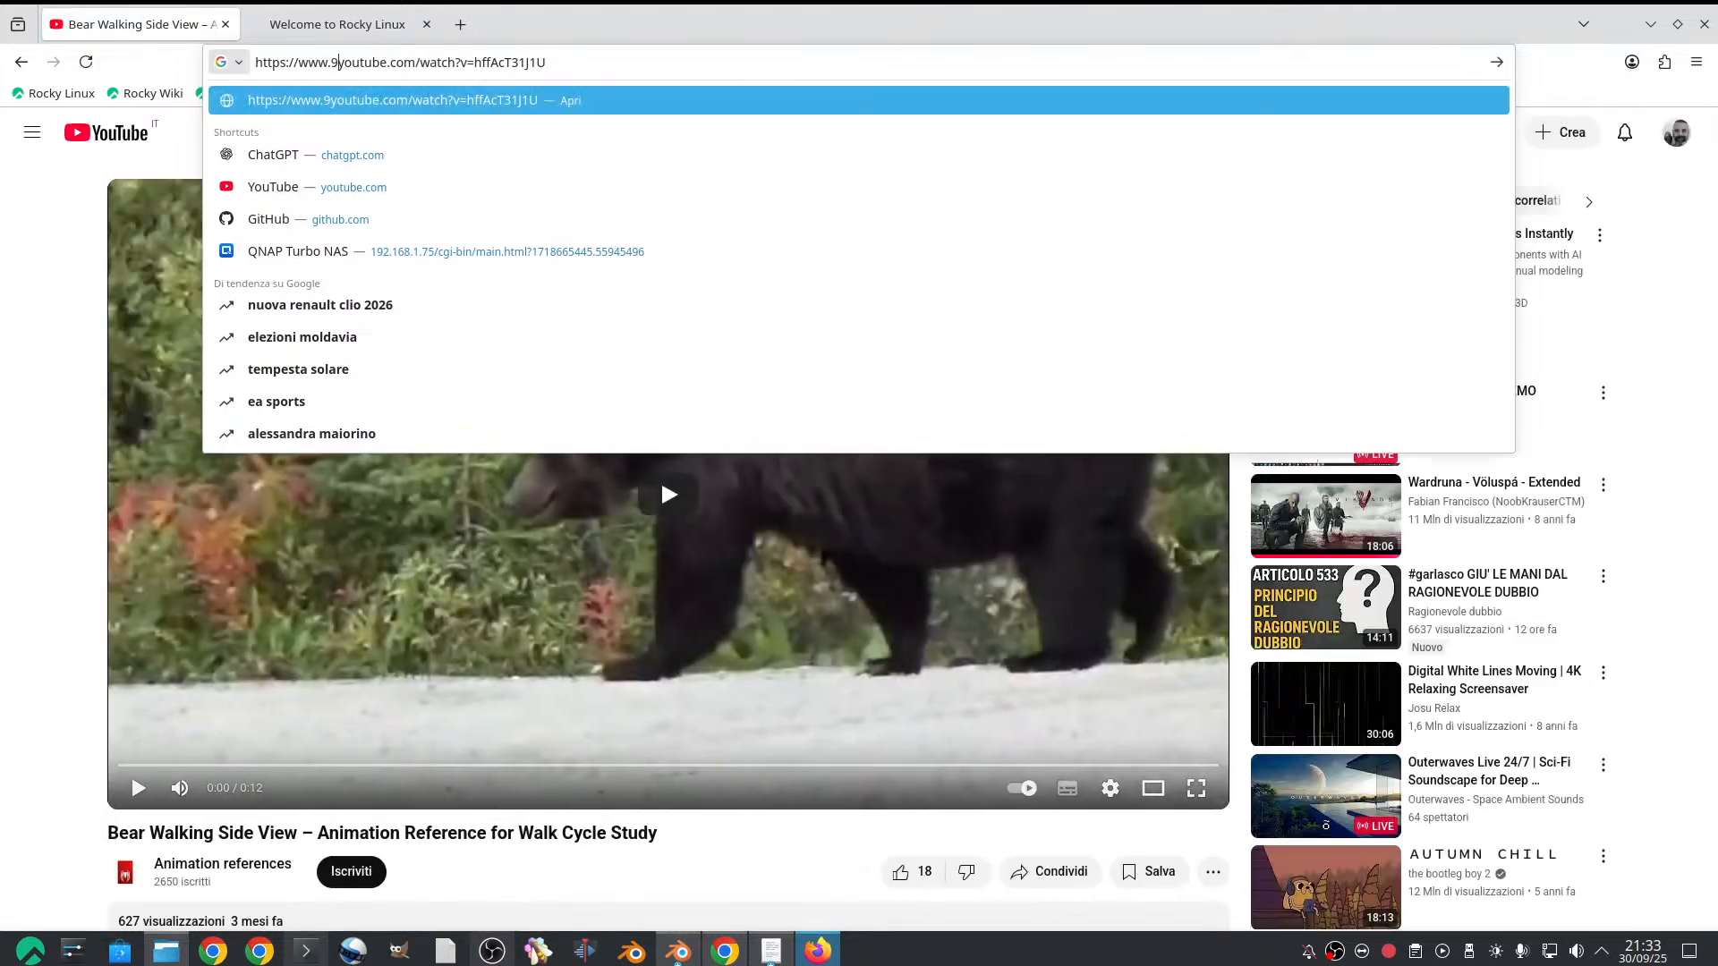
key("Return")
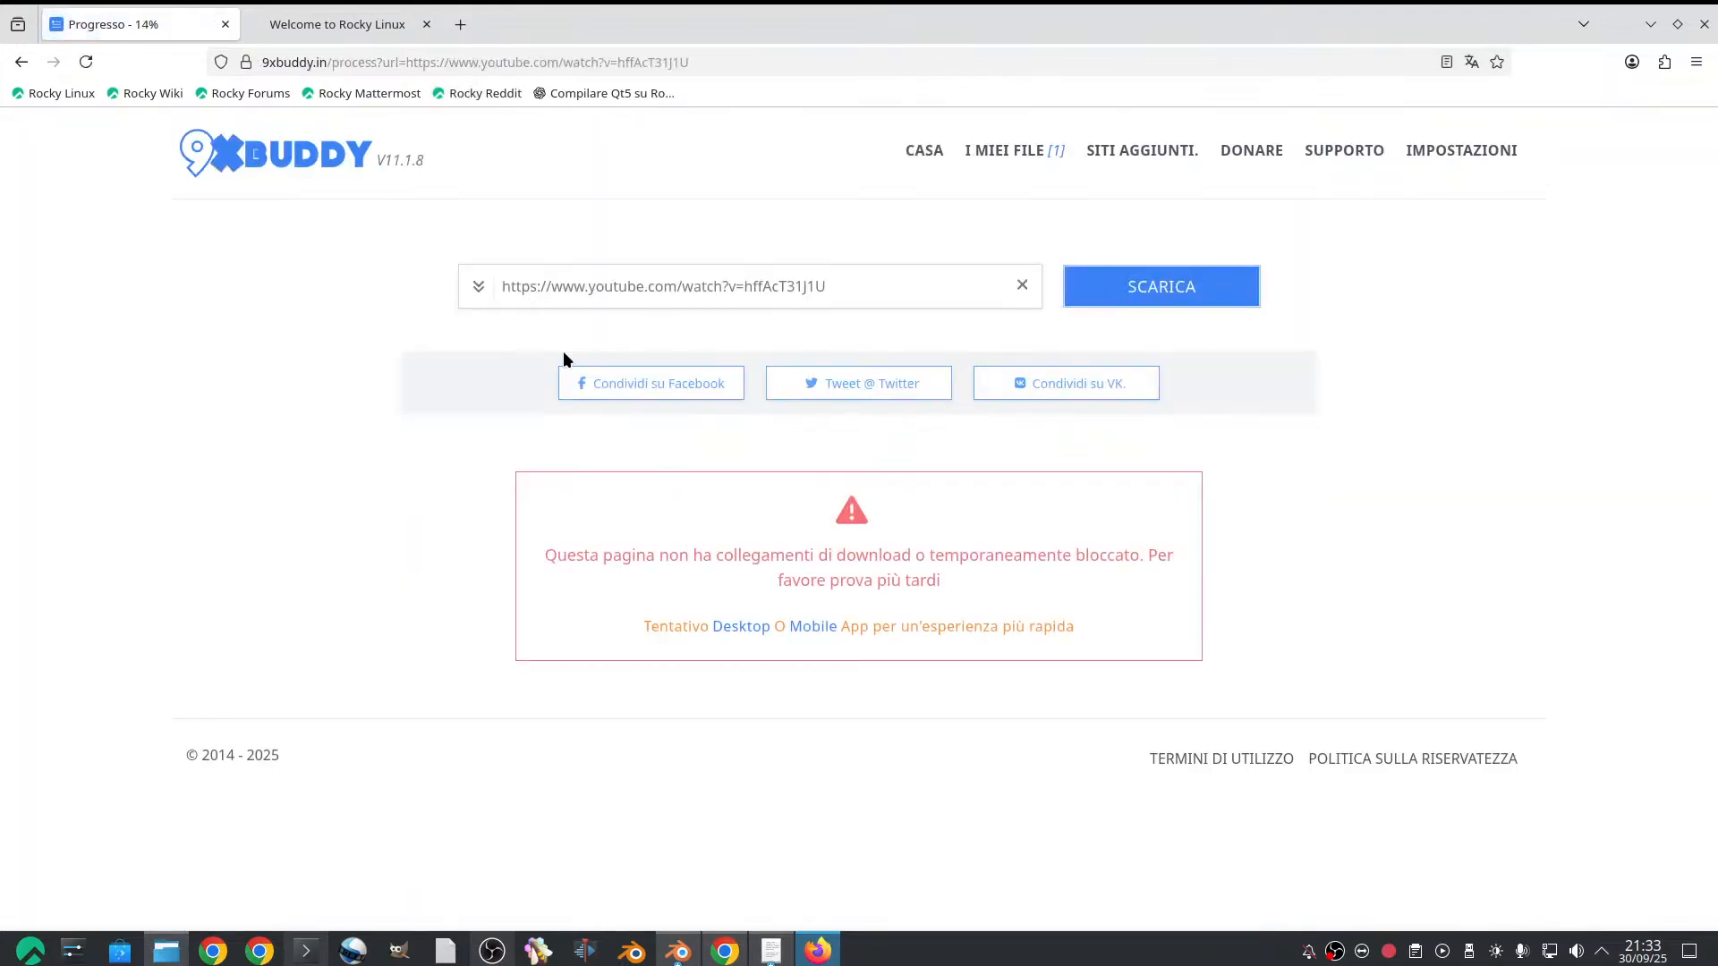
left_click(30, 63)
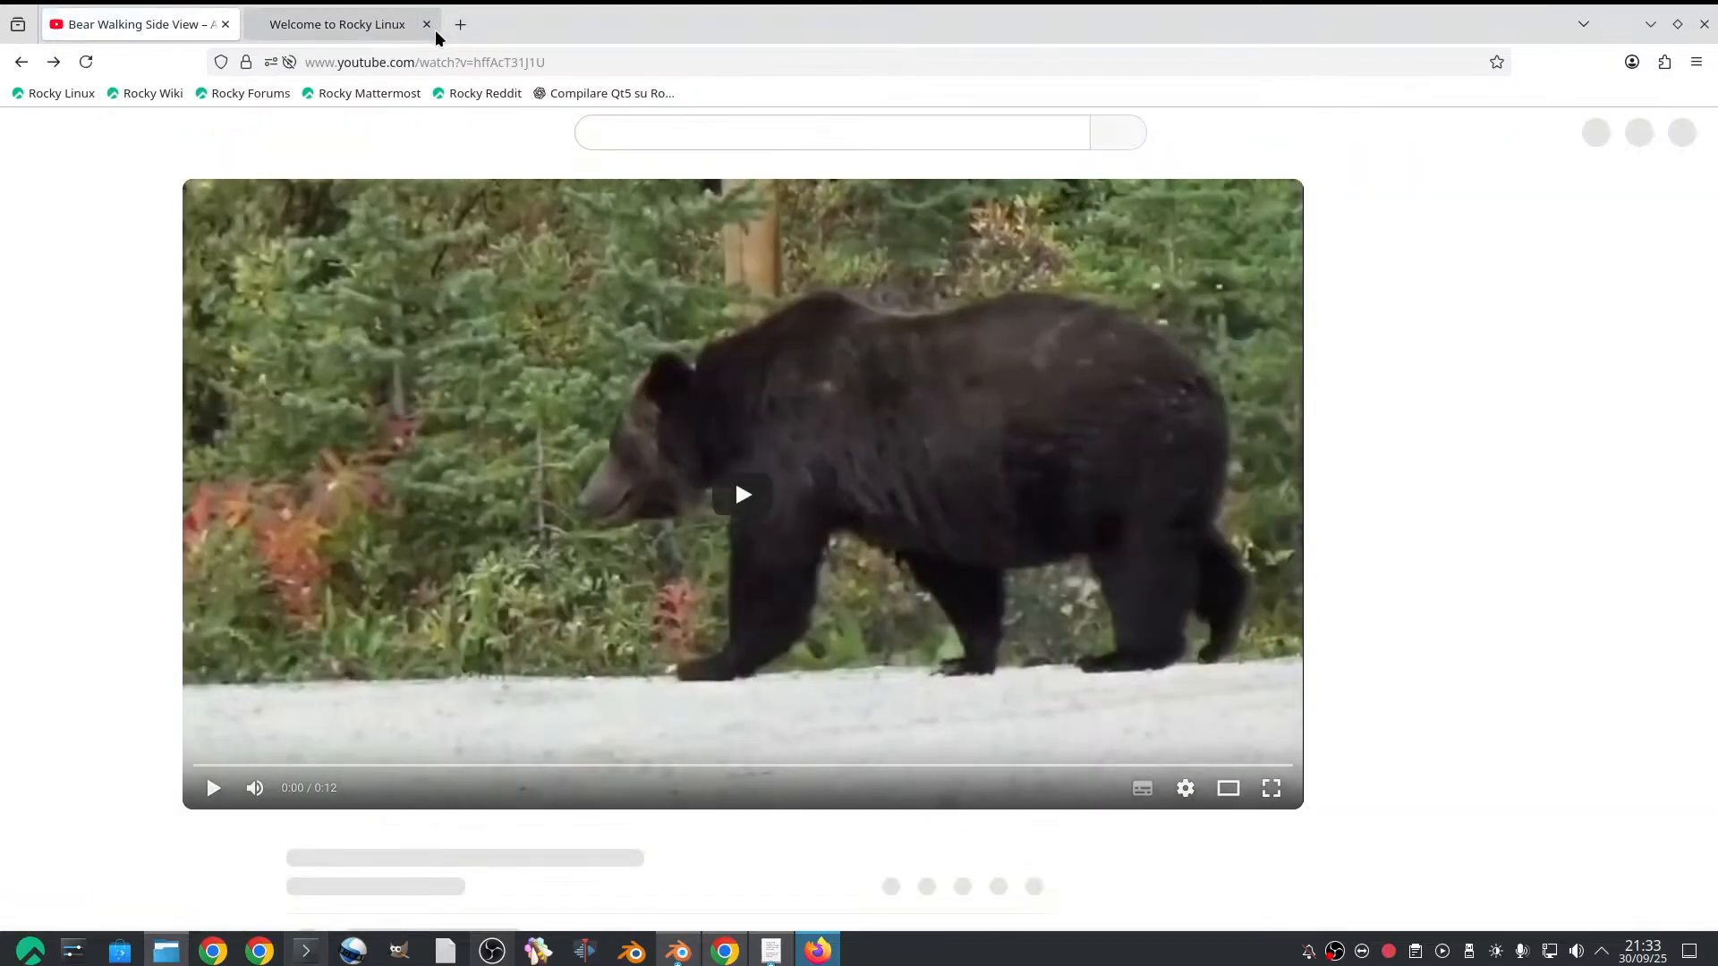
Search Google for "convert youtube to mp4" in a new browser tab
left_click(460, 24)
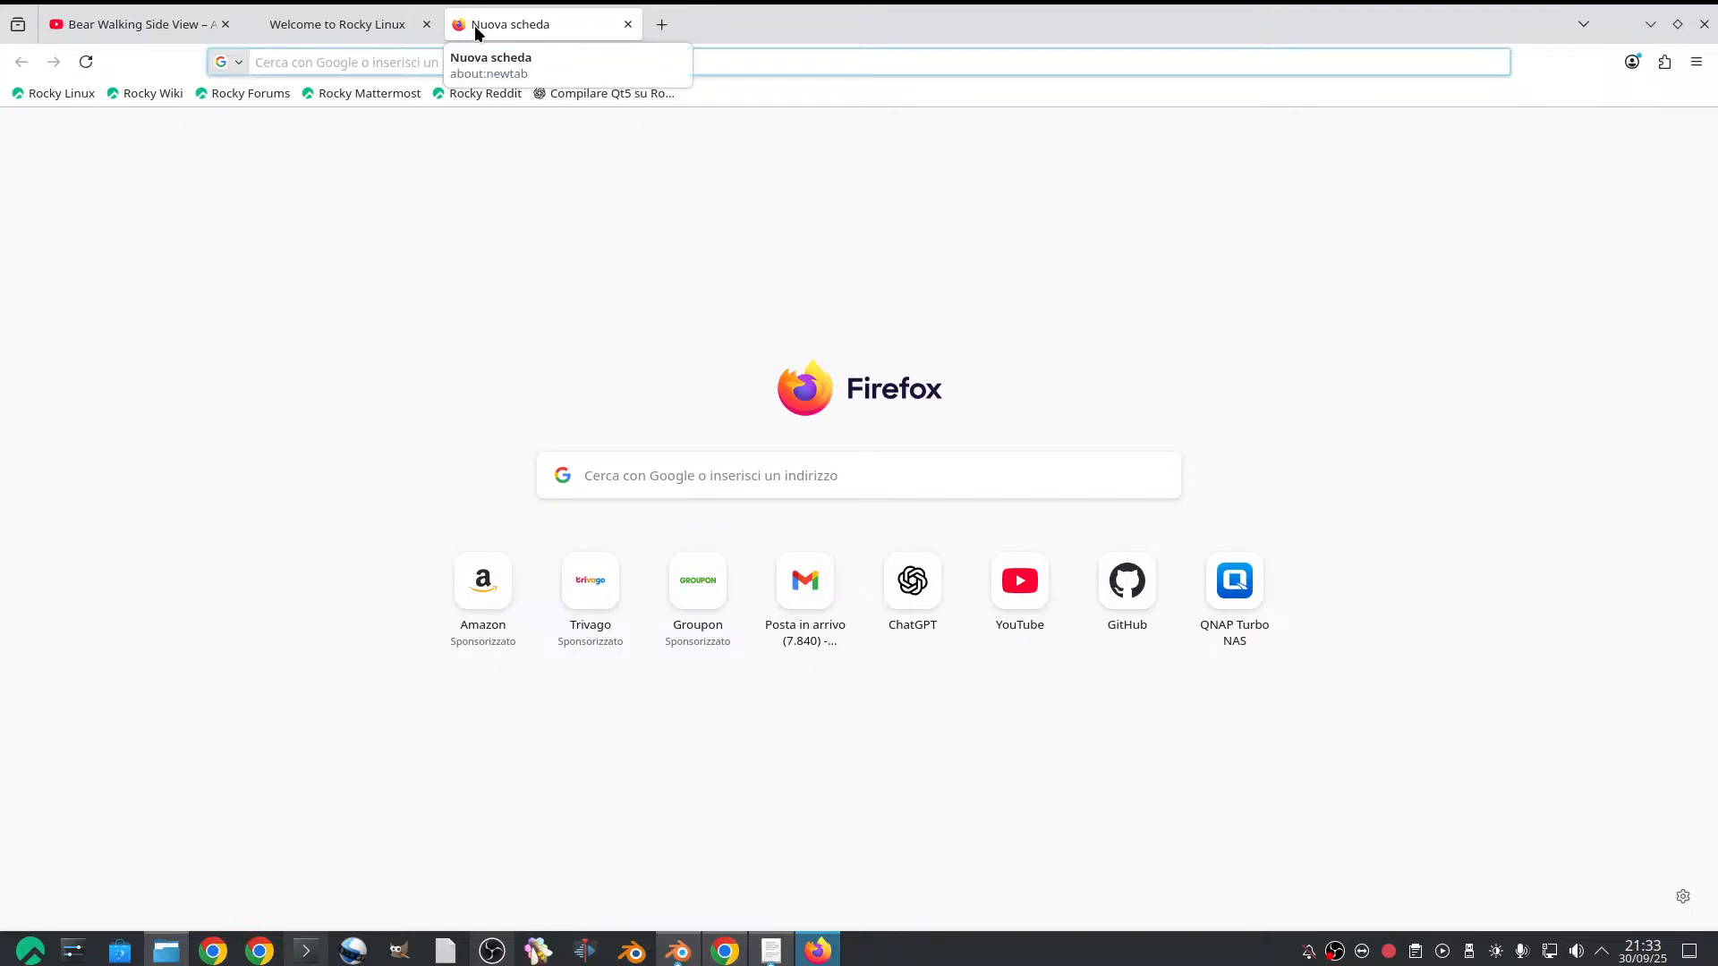
type("convert uyp")
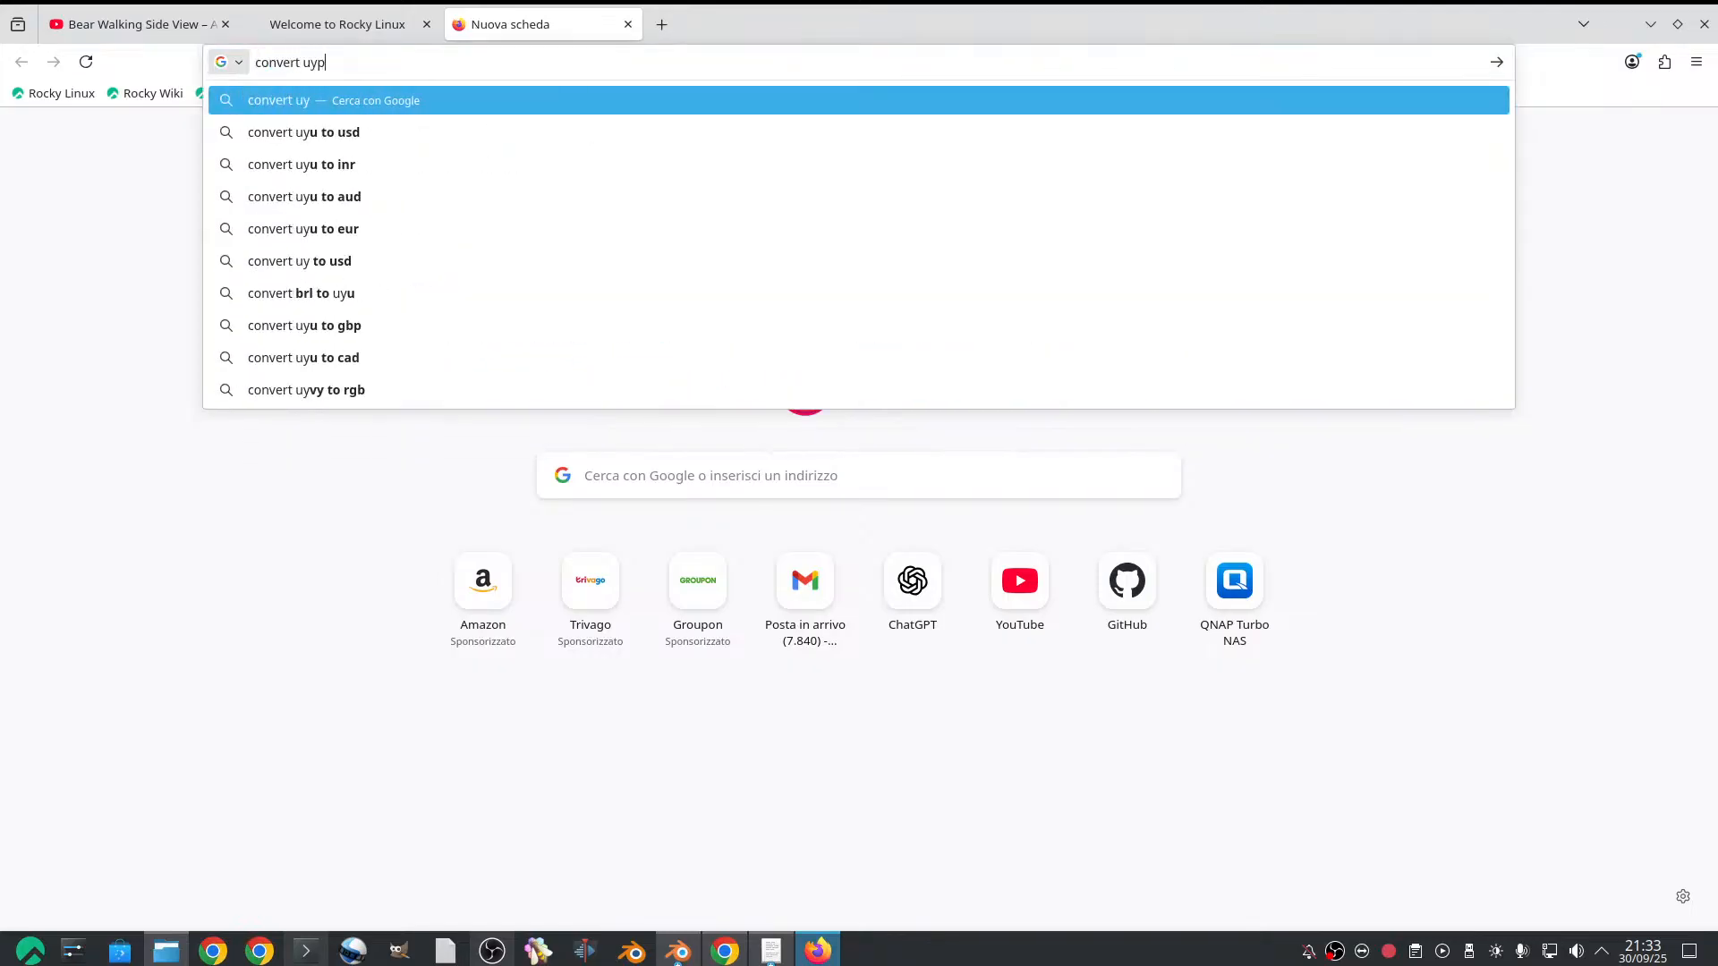
key("BackSpace")
key("BackSpace")
key("BackSpace")
type("yo")
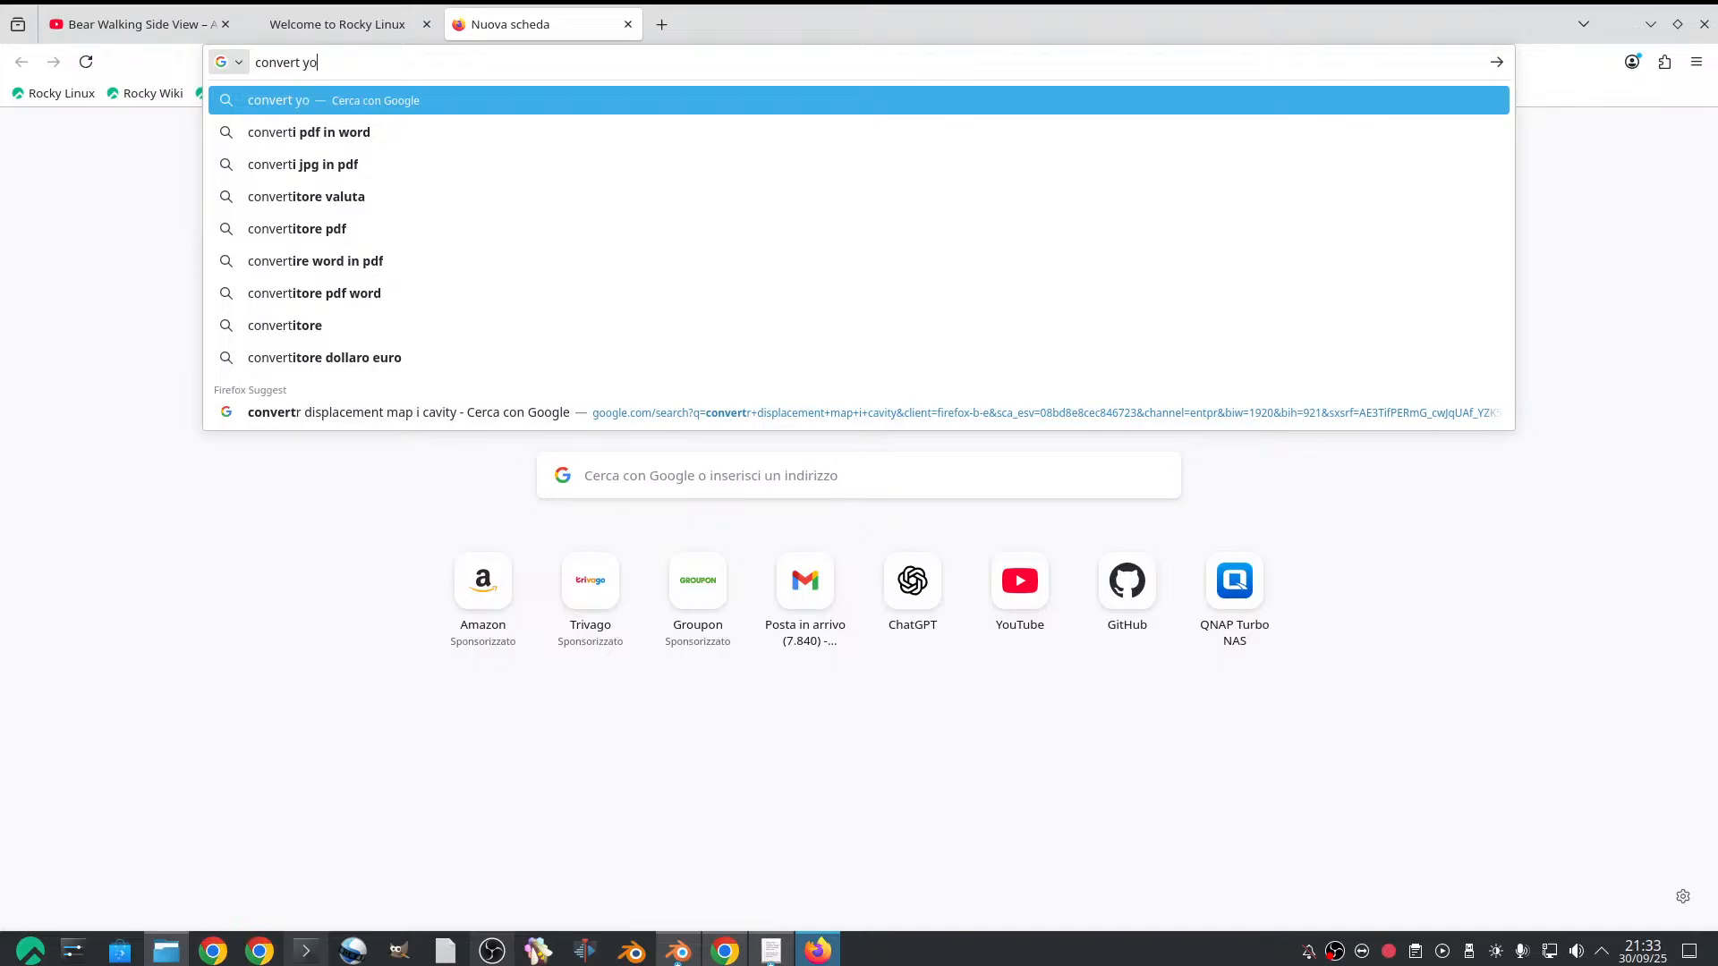
type("utube to mp")
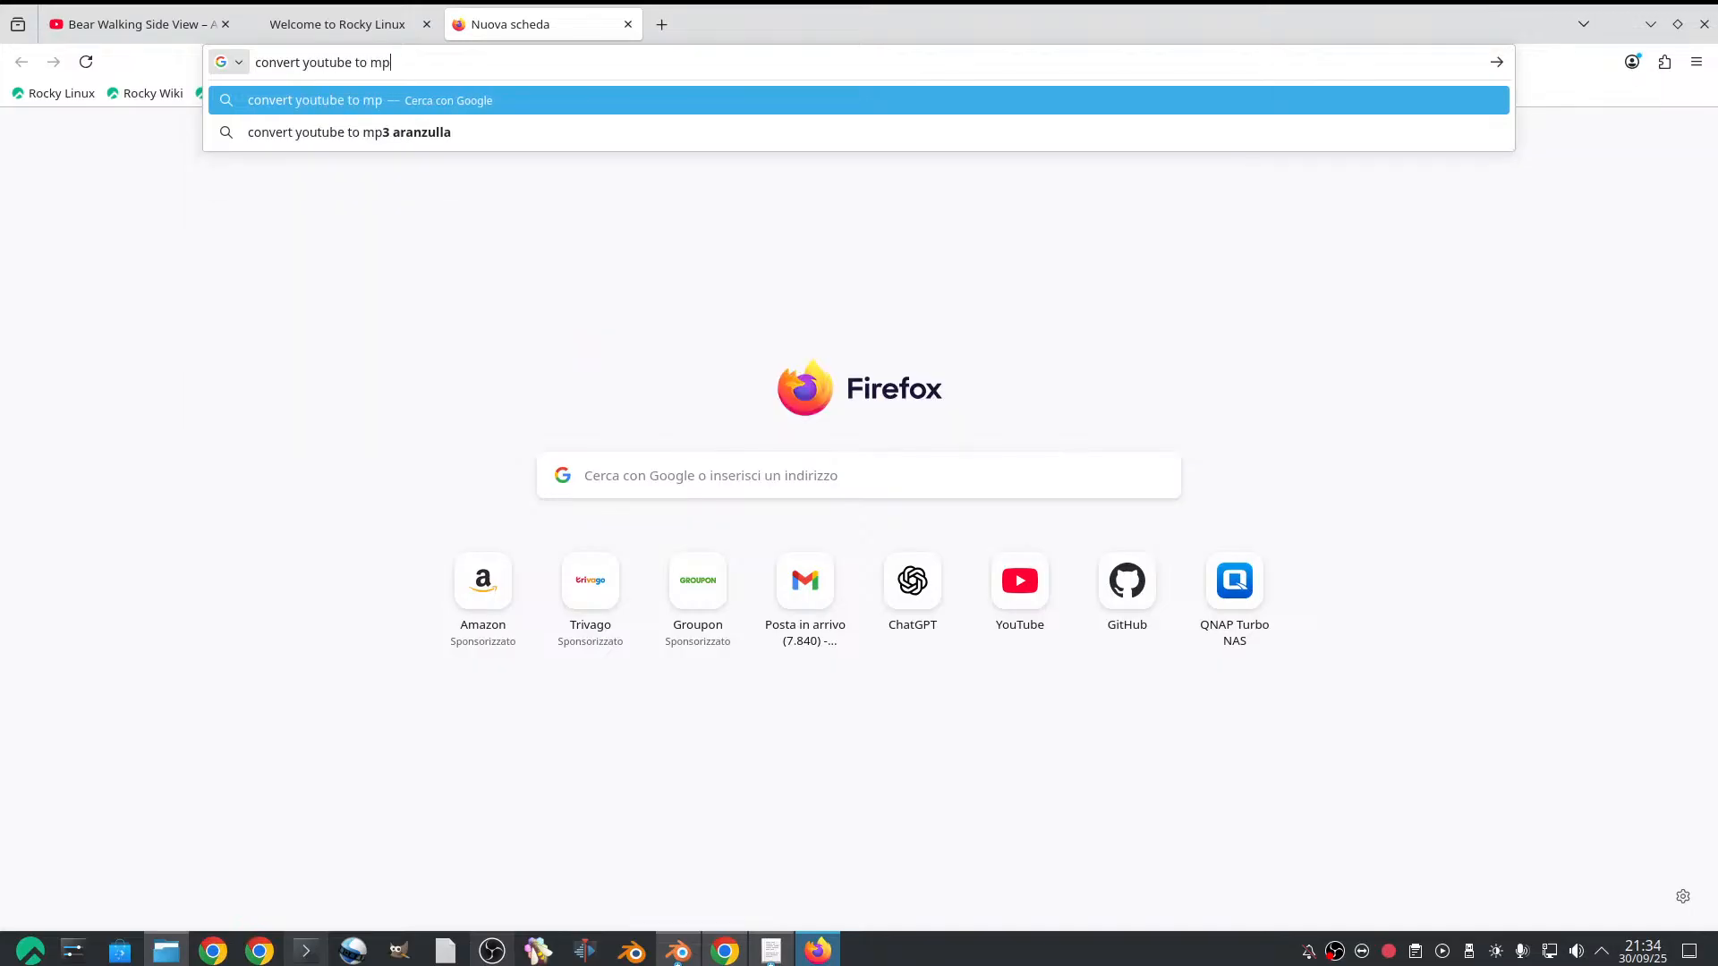
type("4")
key("Return")
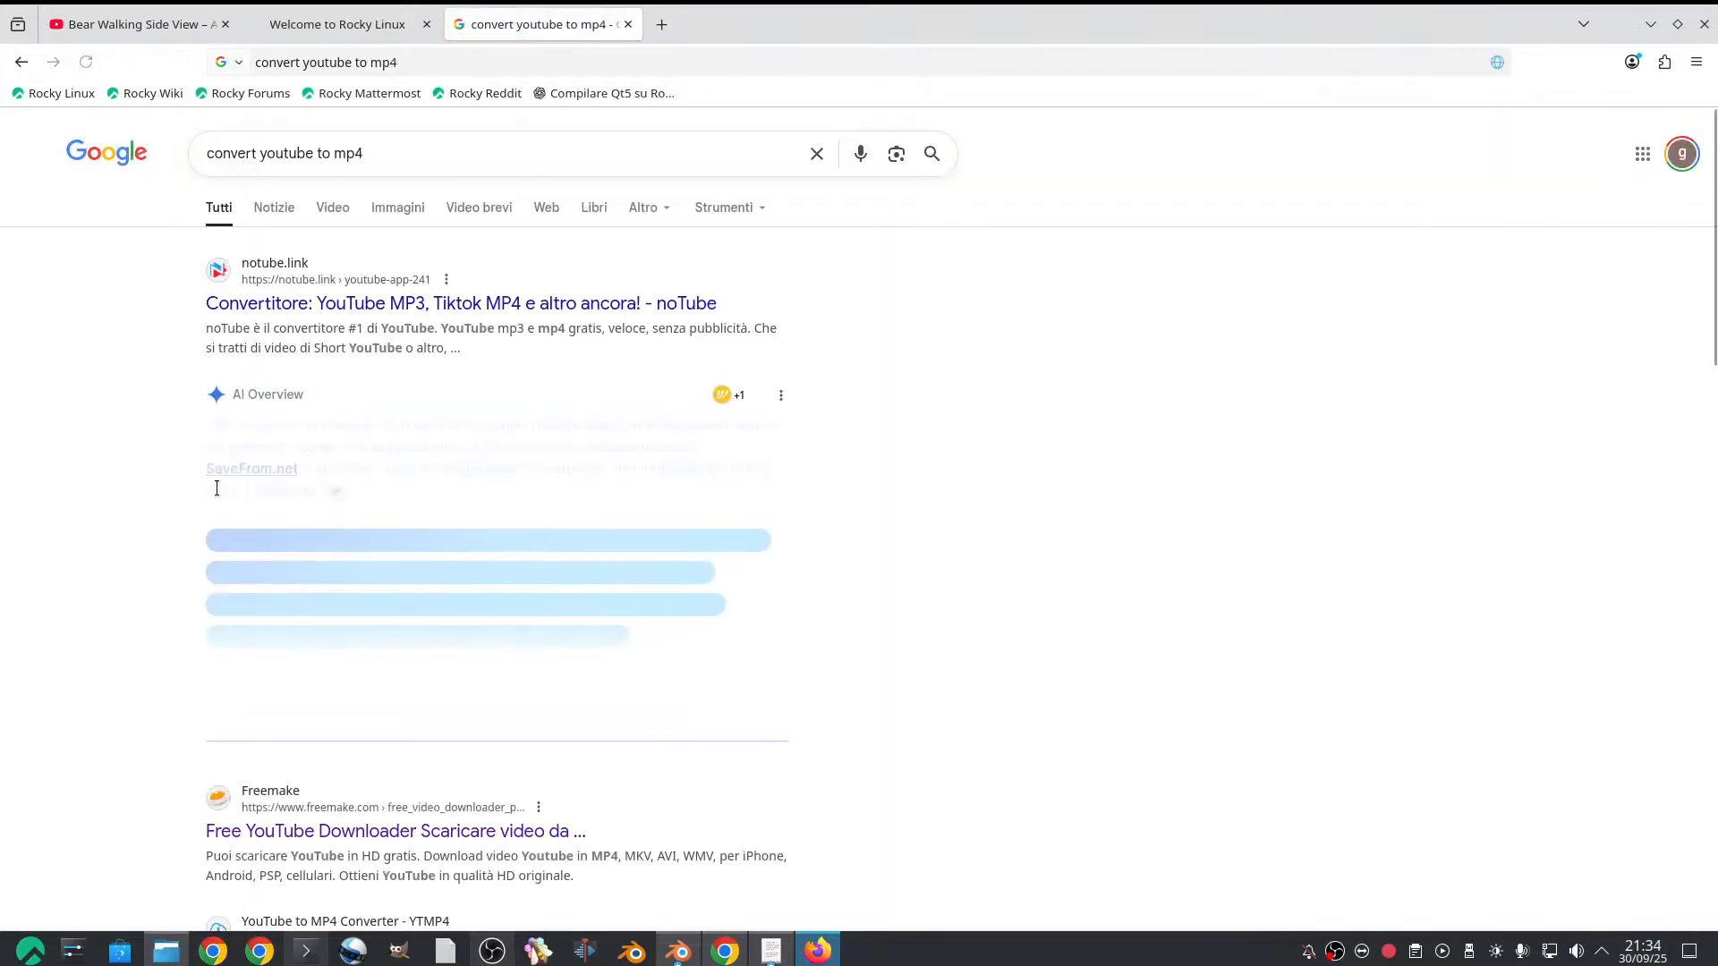
Open Freemake's Free YouTube Downloader from the results and submit the copied bear video address
scroll(386, 376, "down", 4)
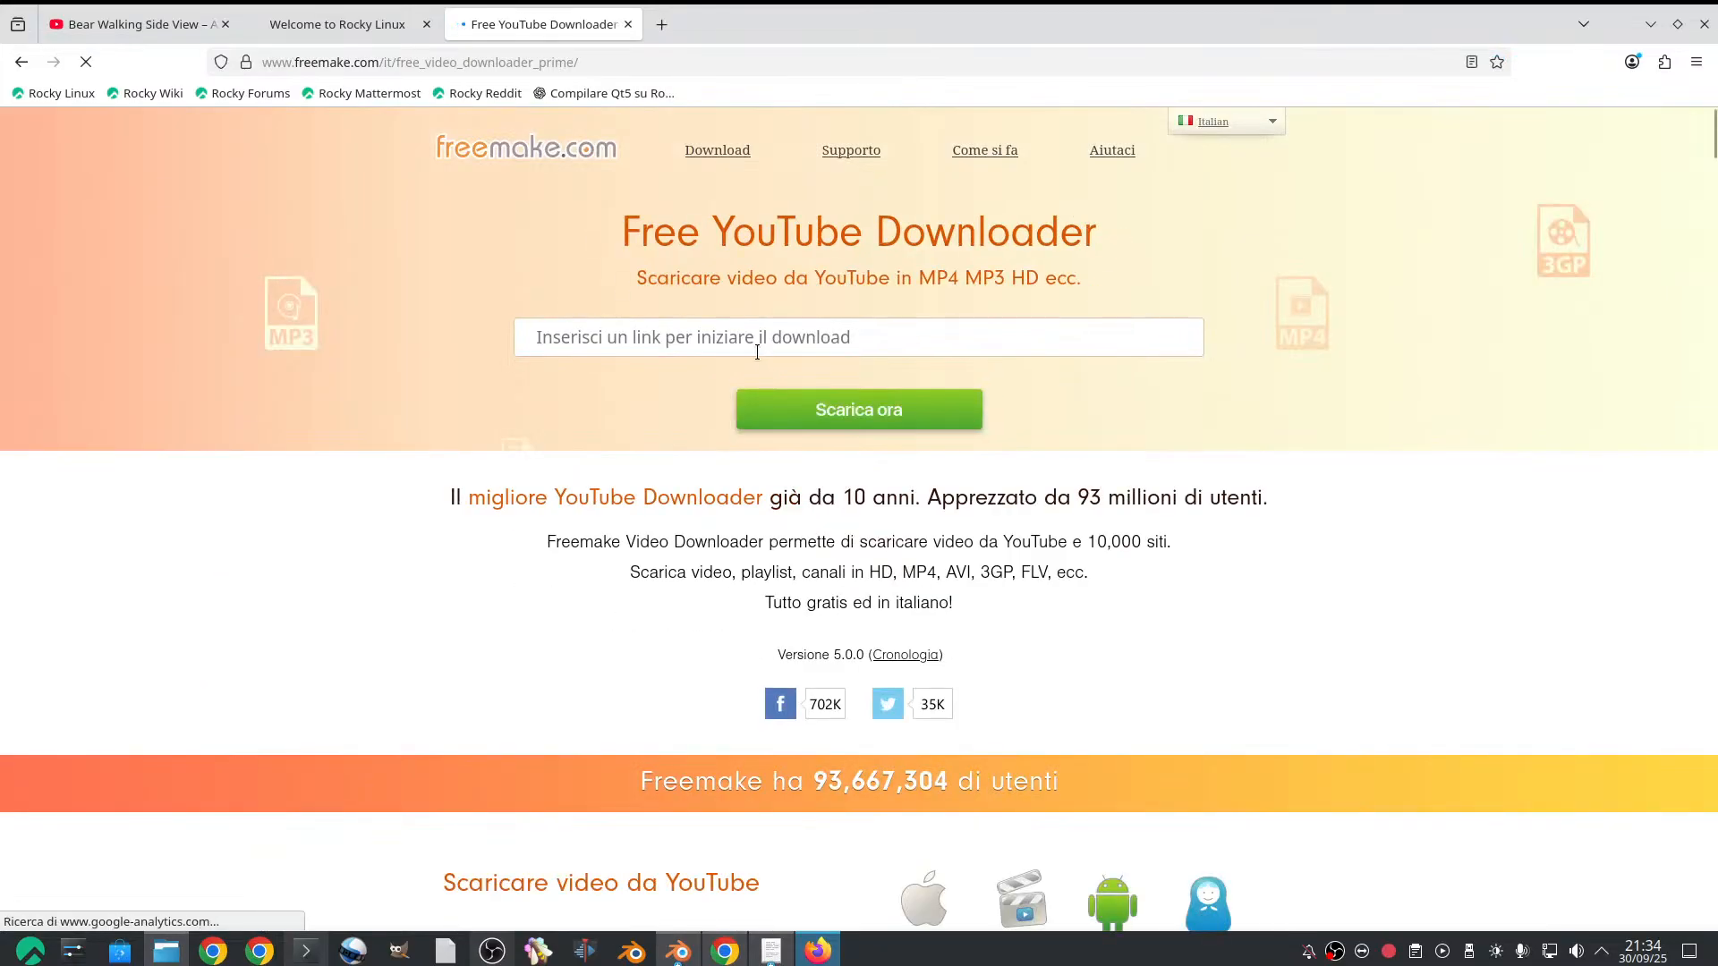
left_click(756, 352)
key("ctrl+v")
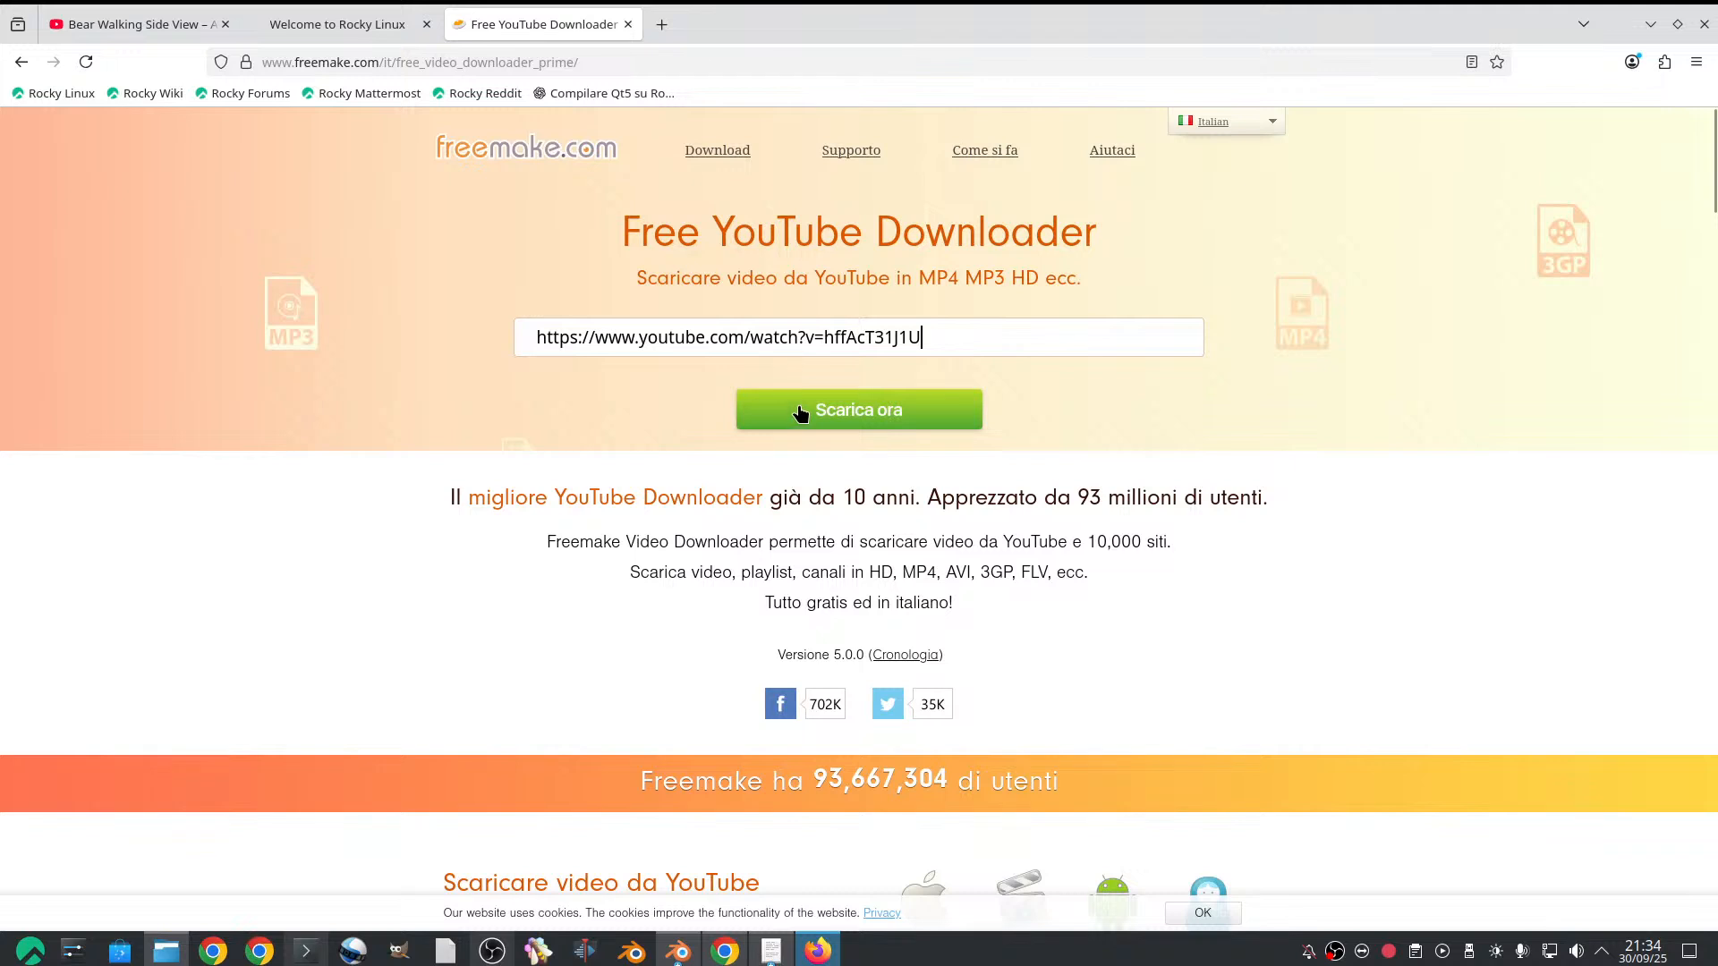
left_click(880, 418)
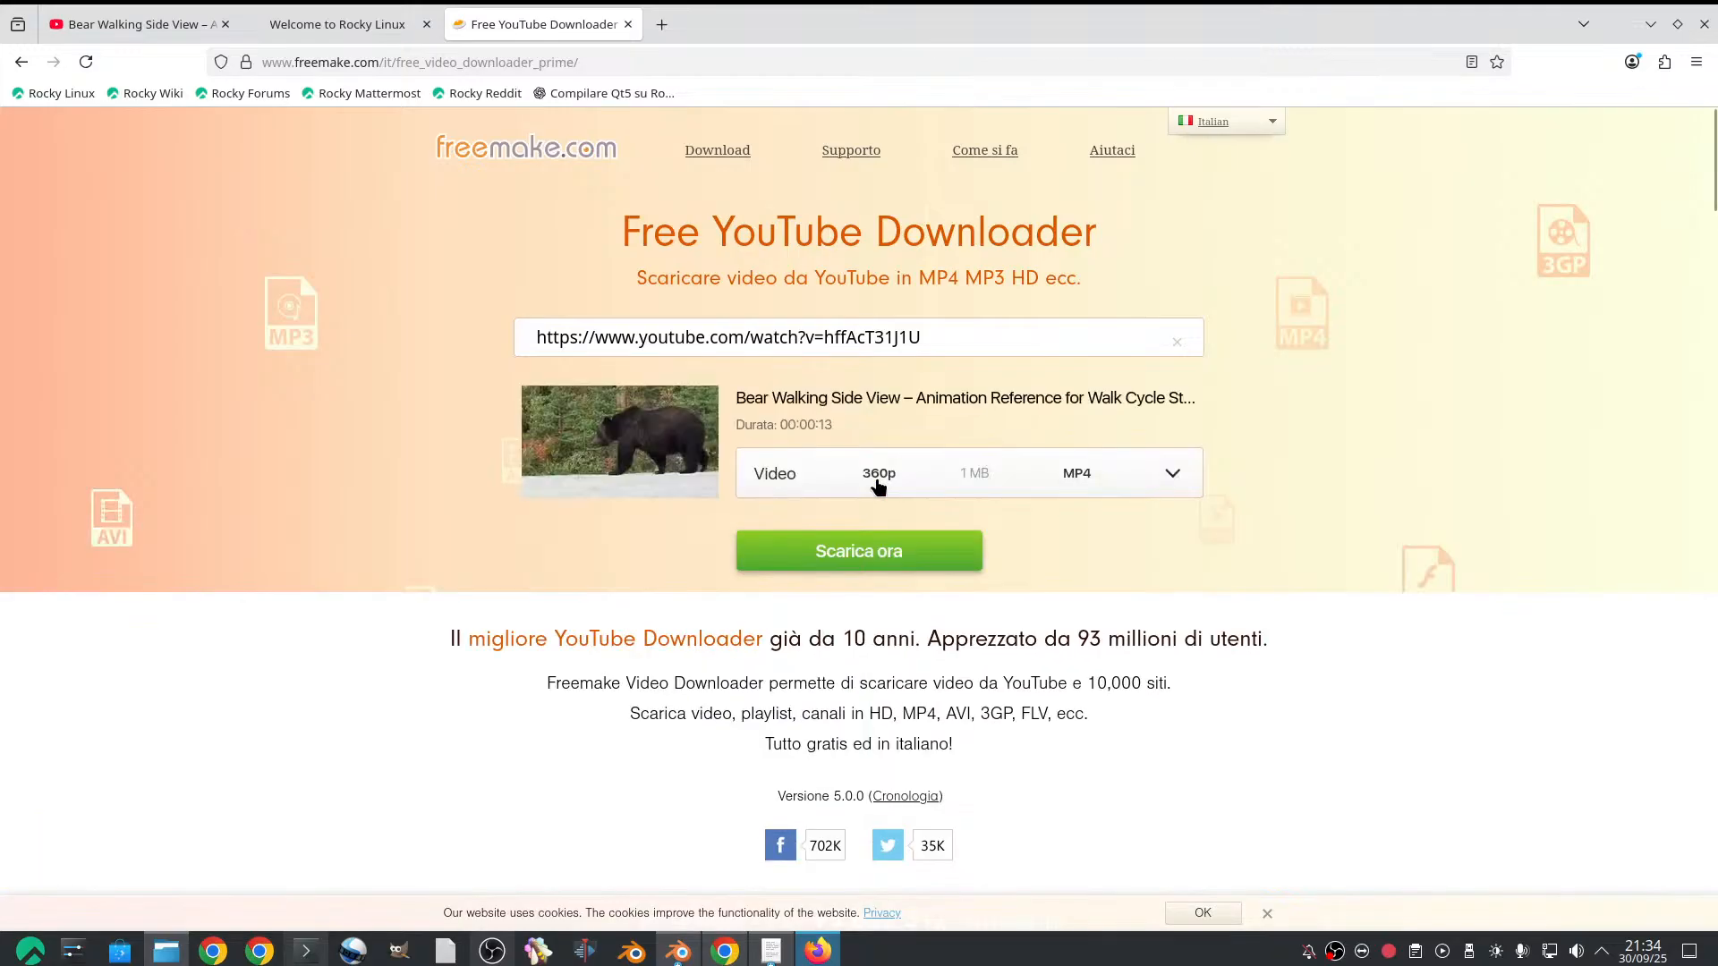
Download the 360p MP4 version of the bear video, save it in Scaricati as bear_walk.mp4, and return to the downloader page
left_click(933, 555)
right_click(911, 546)
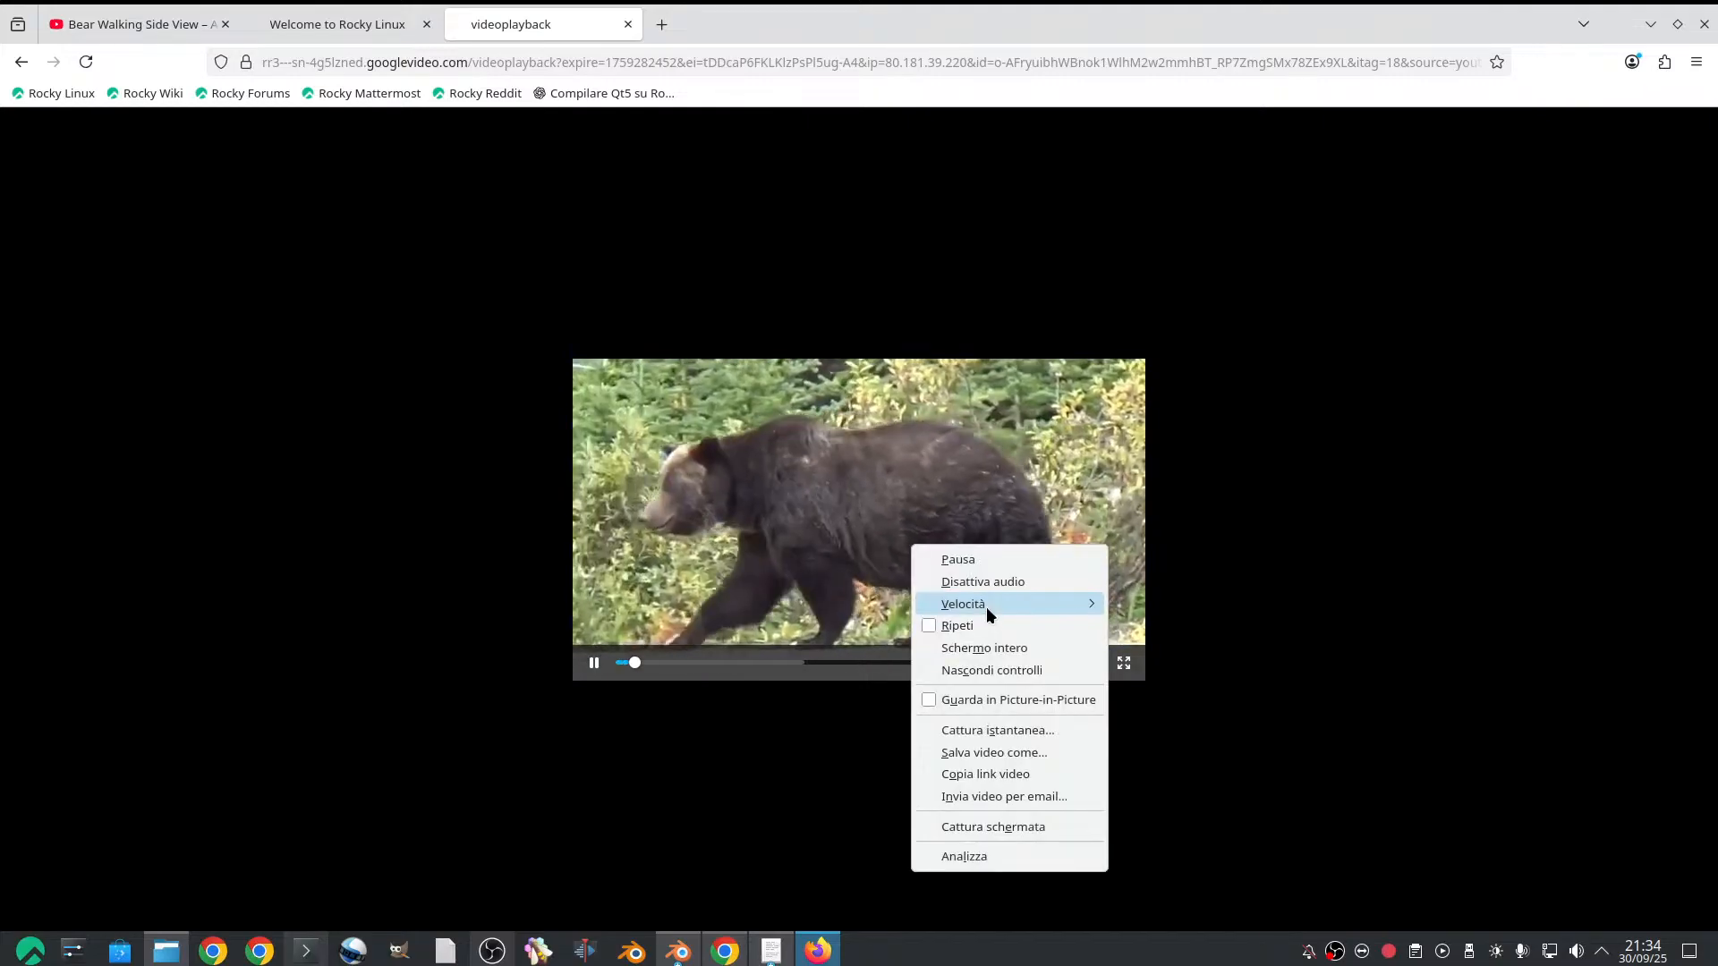
left_click(1022, 745)
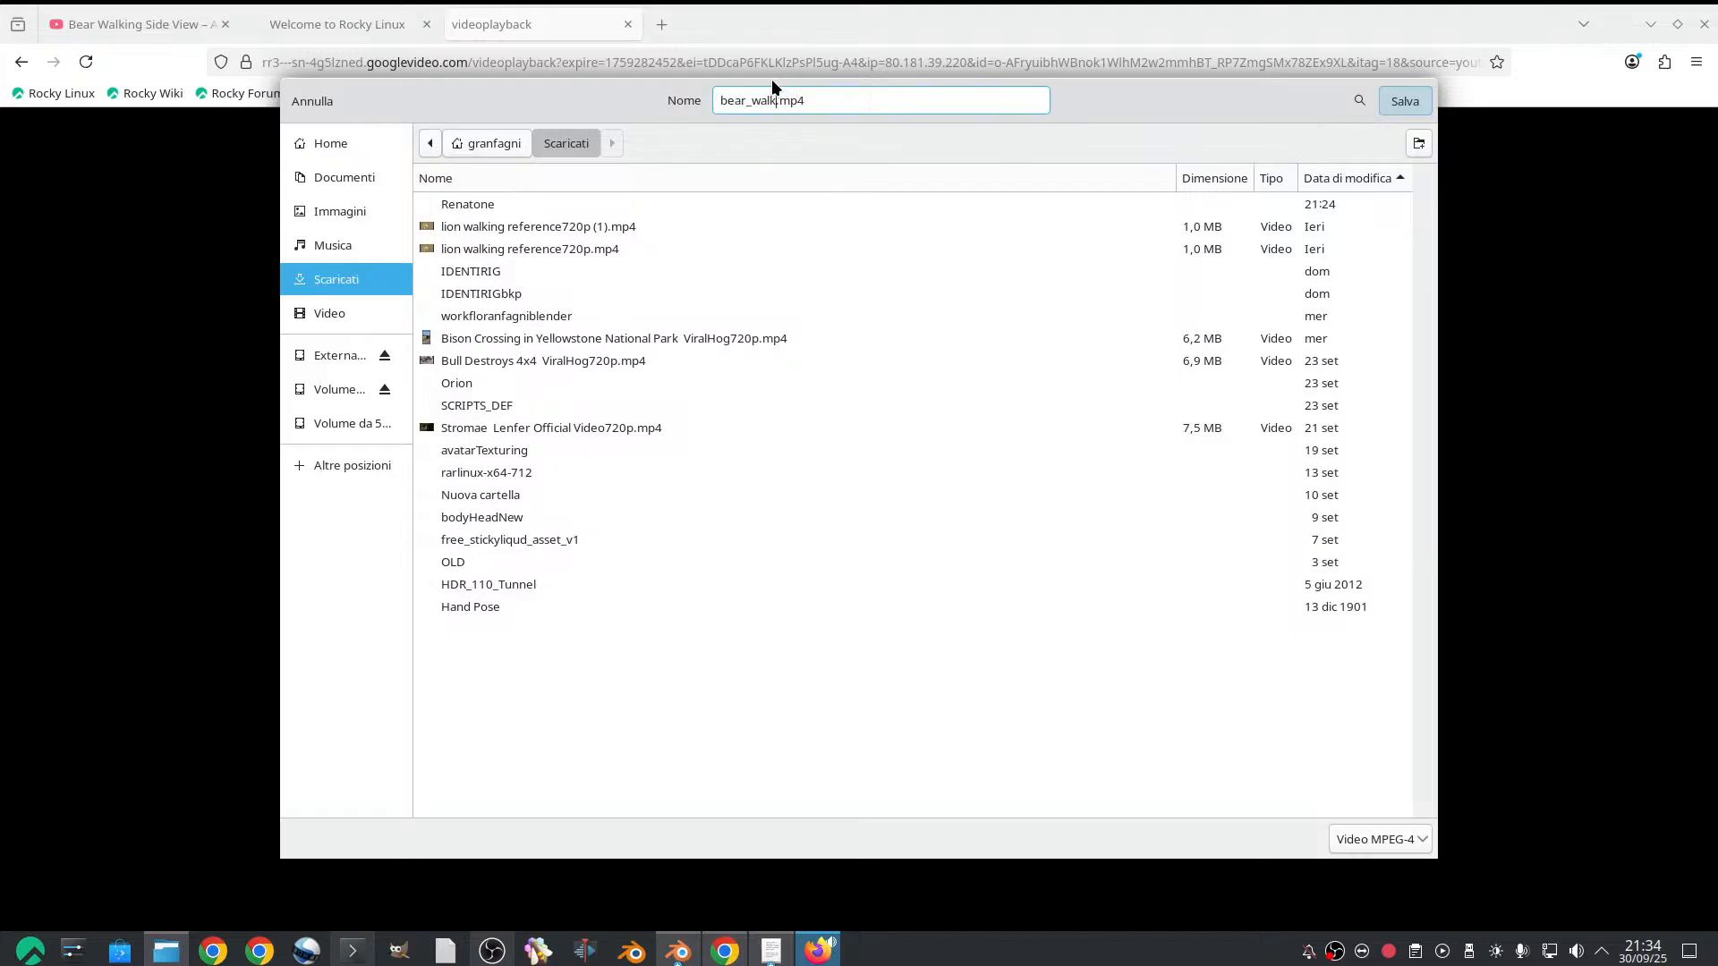
left_click(1397, 101)
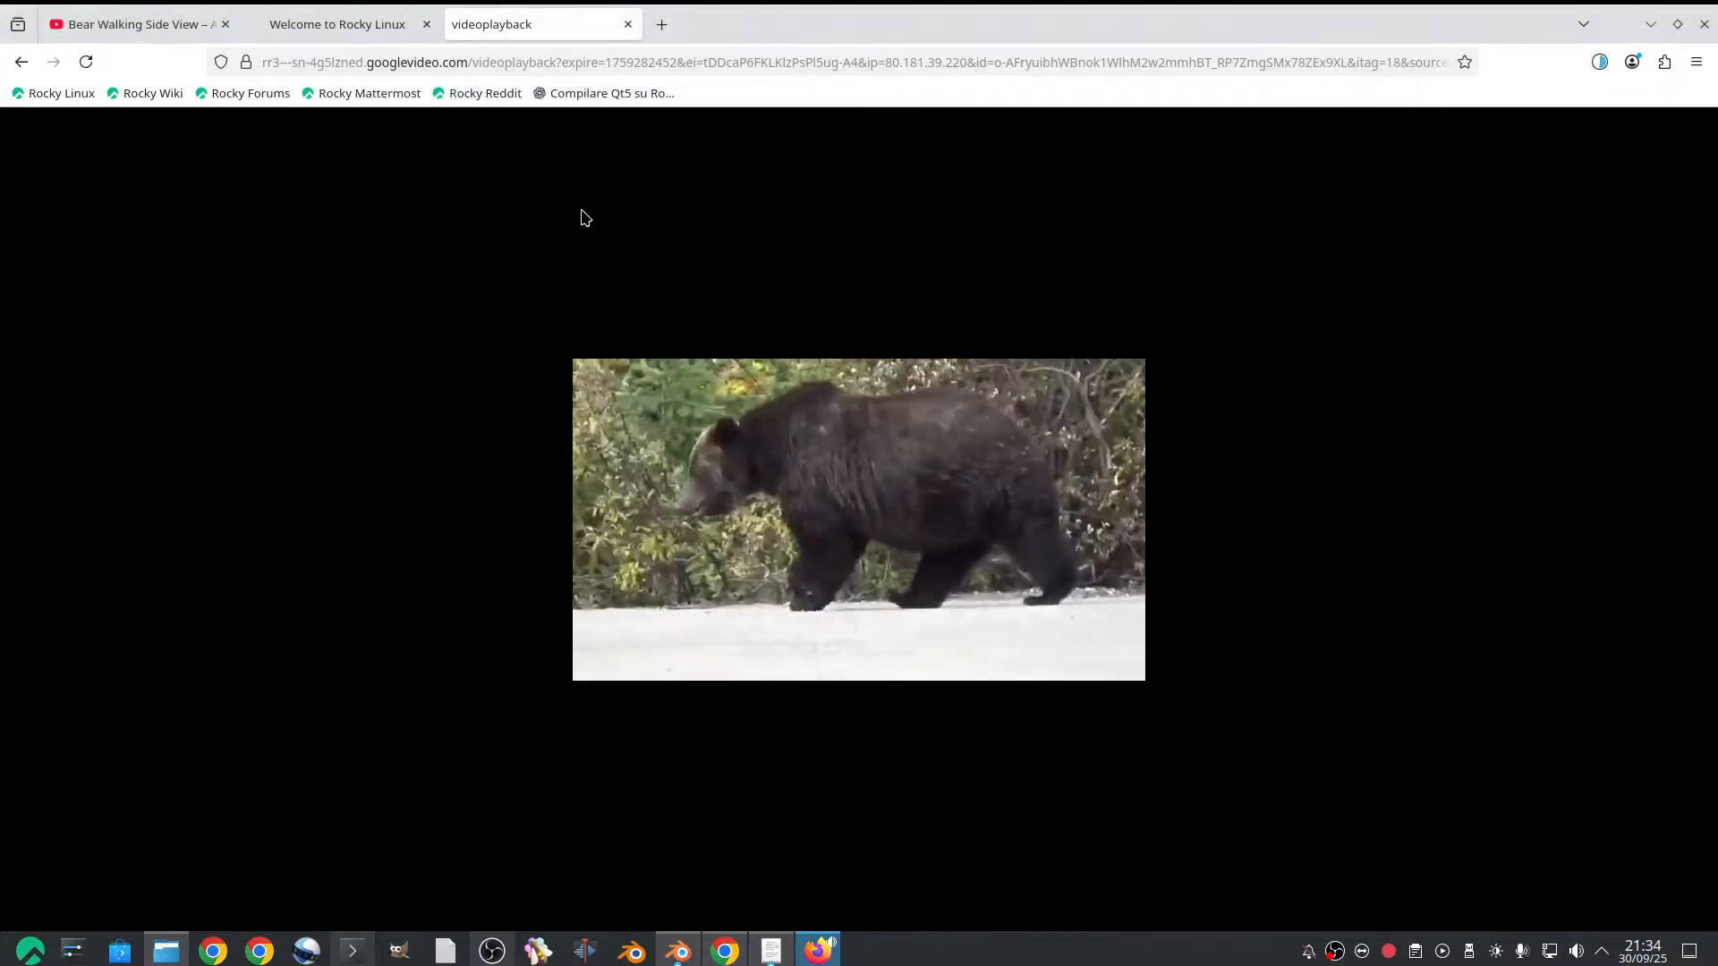
left_click(21, 64)
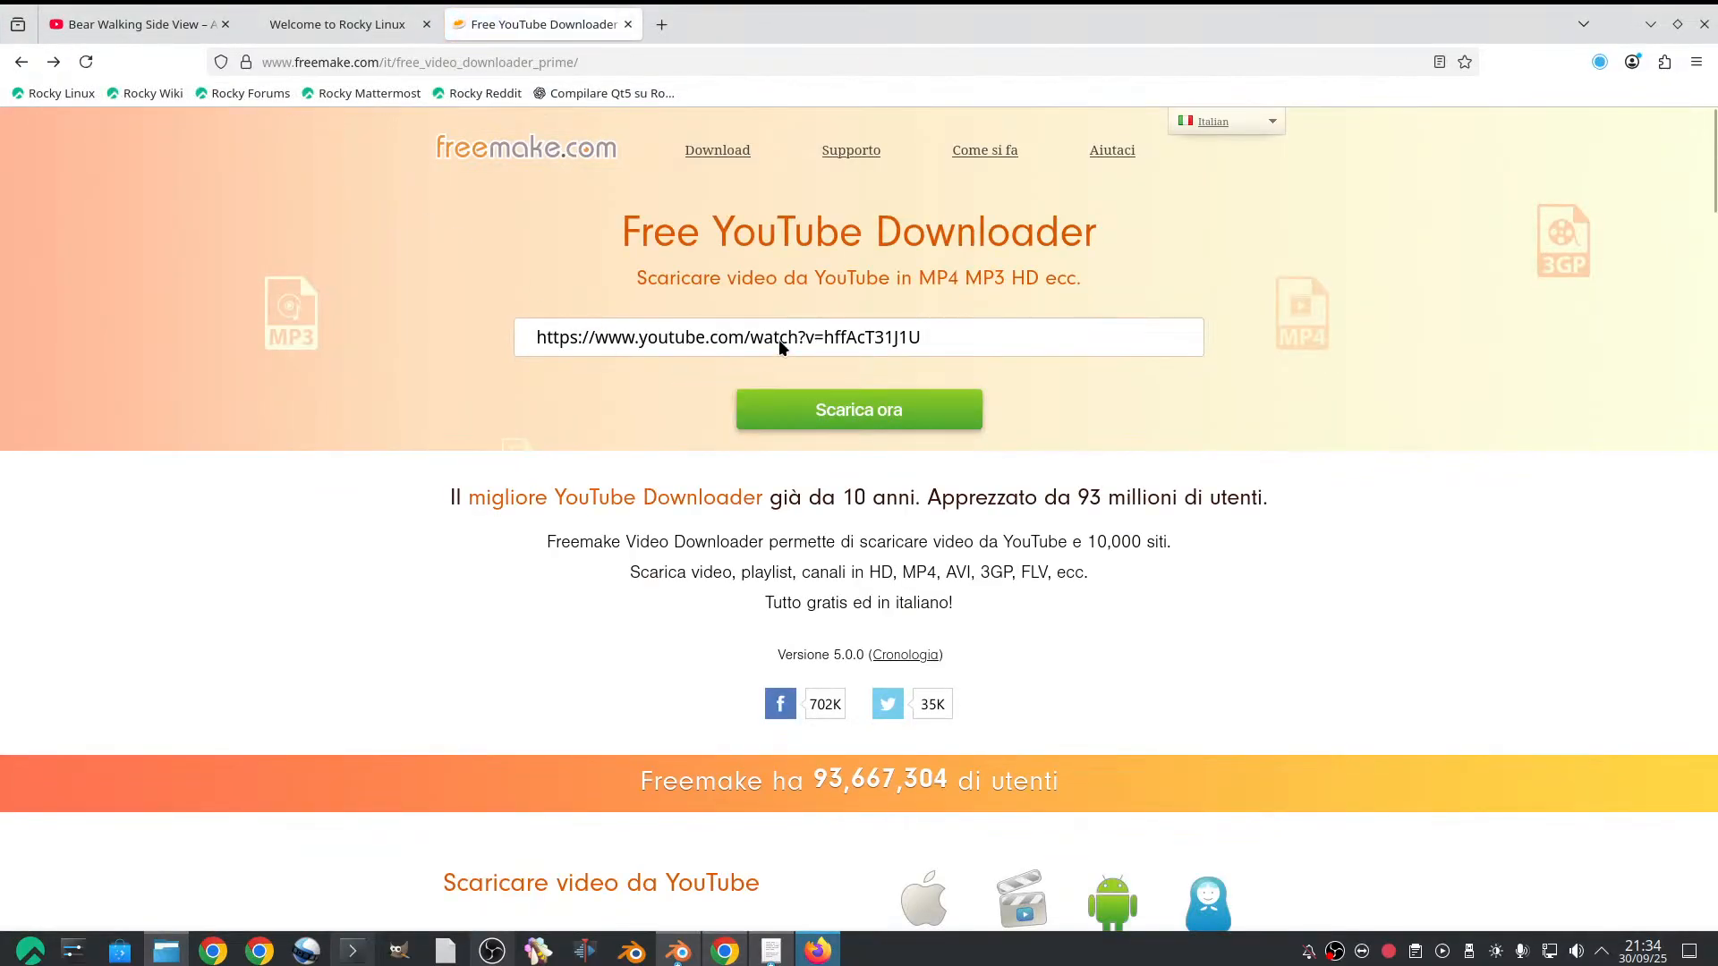
Return to the bear video's YouTube page and search YouTube for "horse walk"
left_click(134, 24)
key("slash")
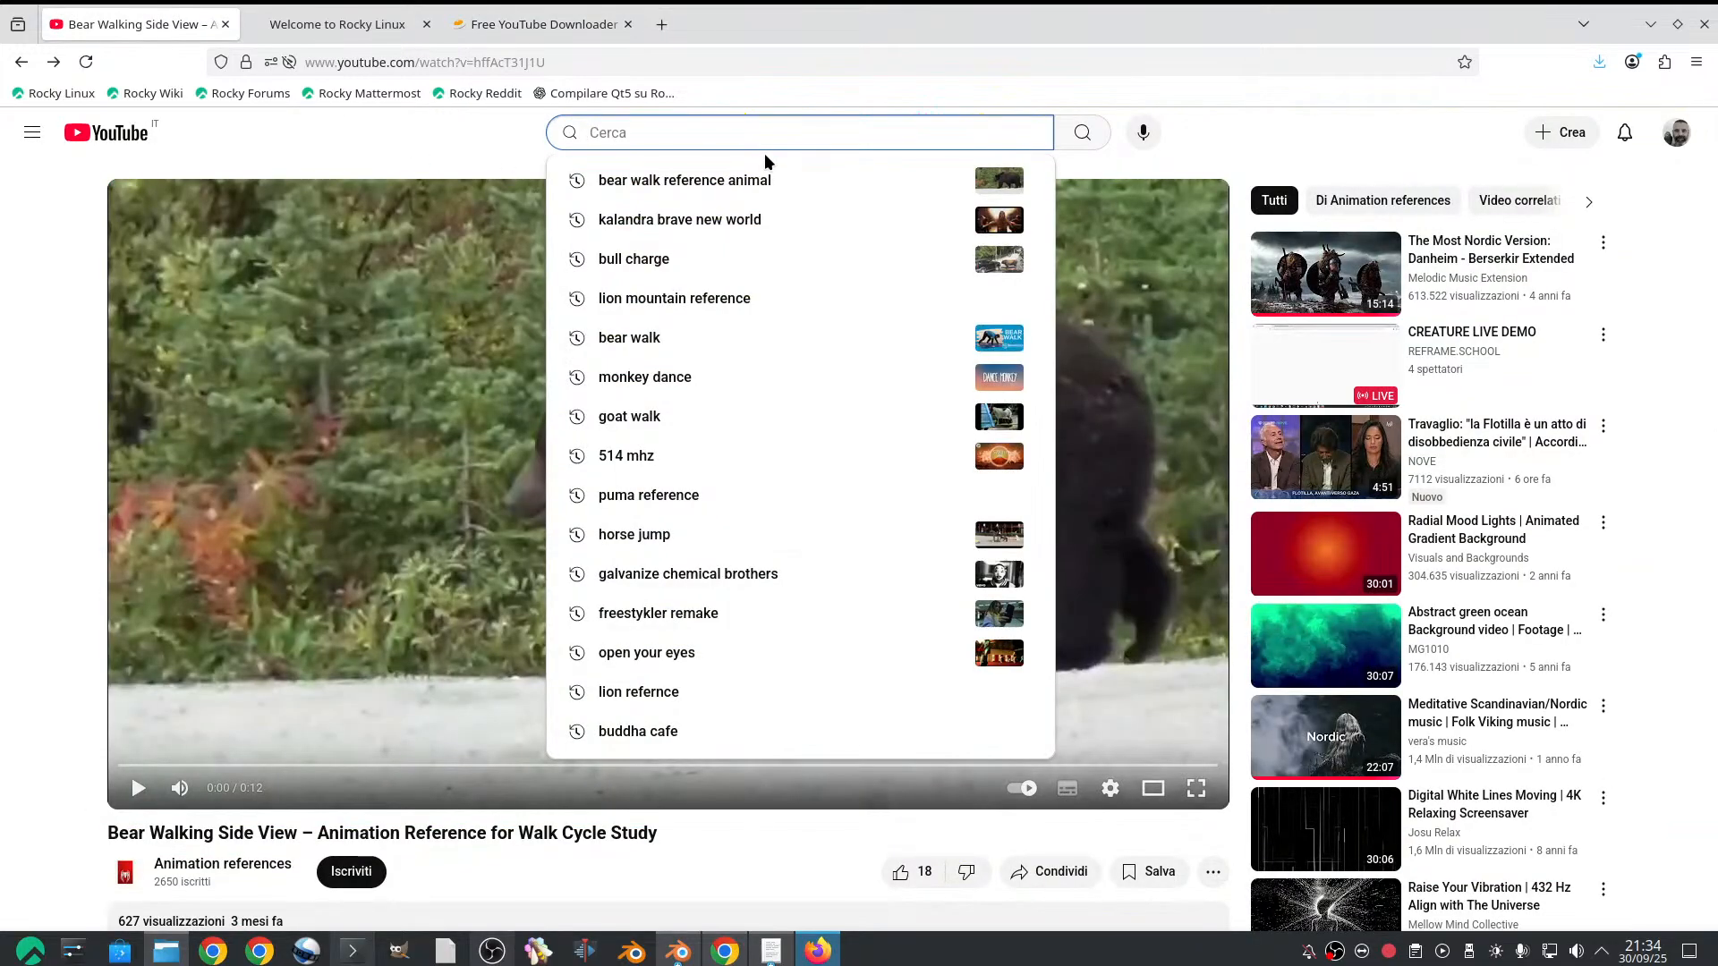
type("horse walk")
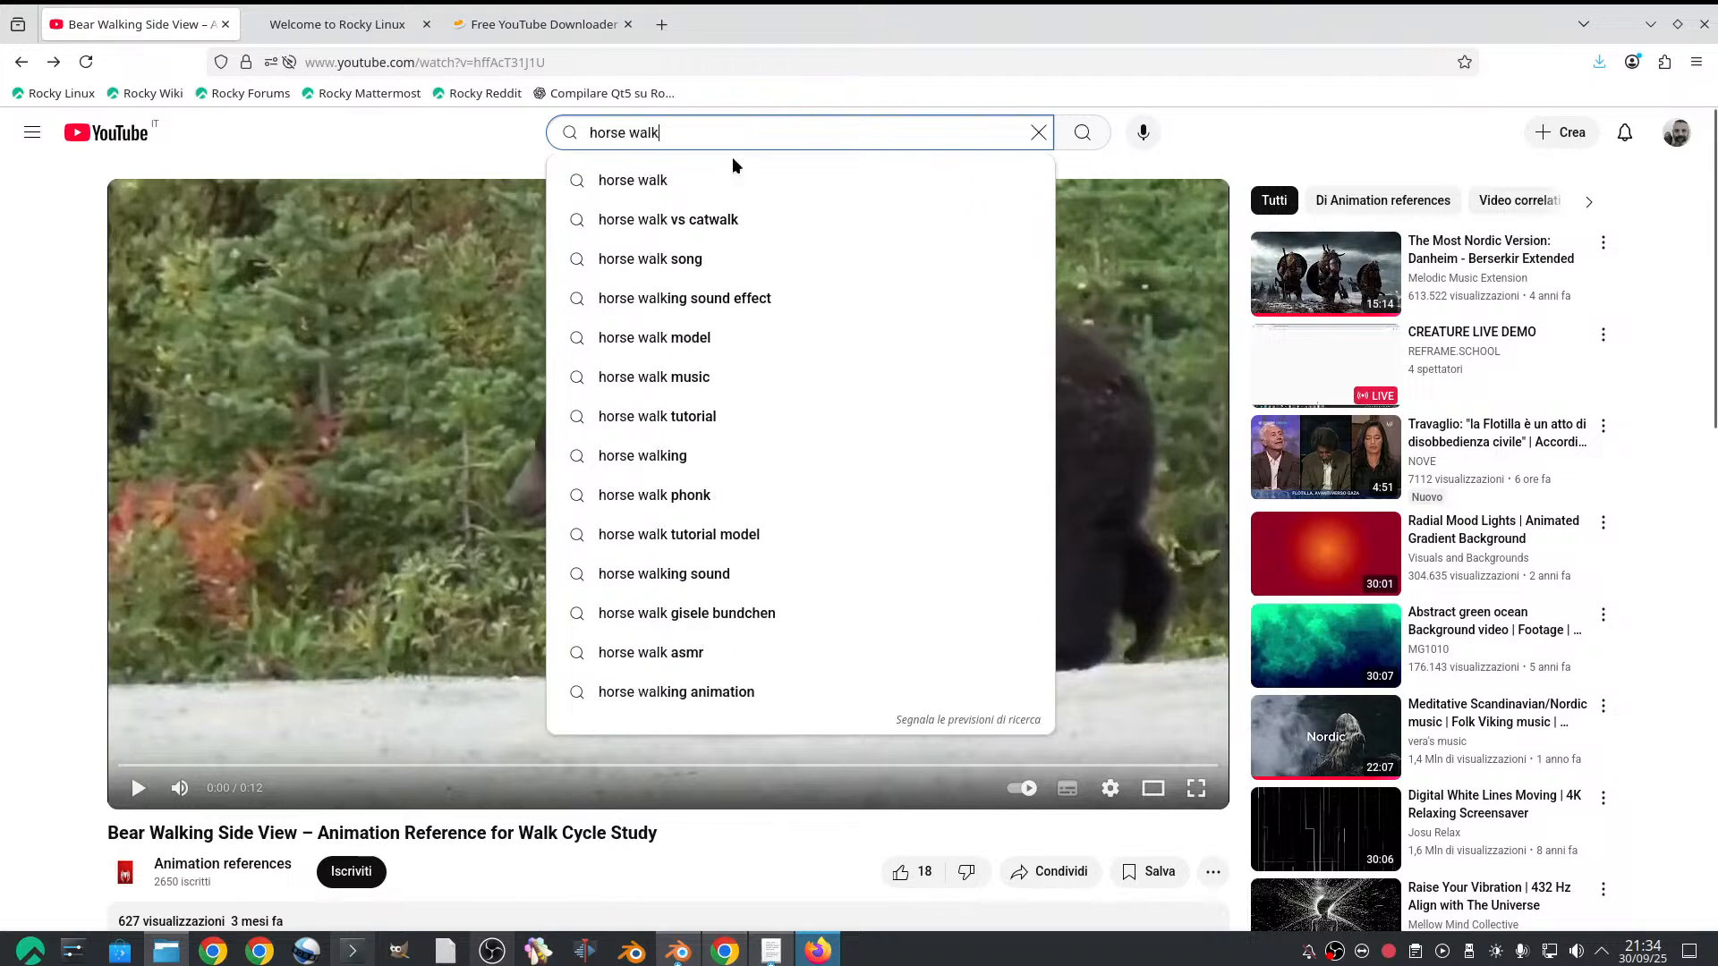
left_click(713, 182)
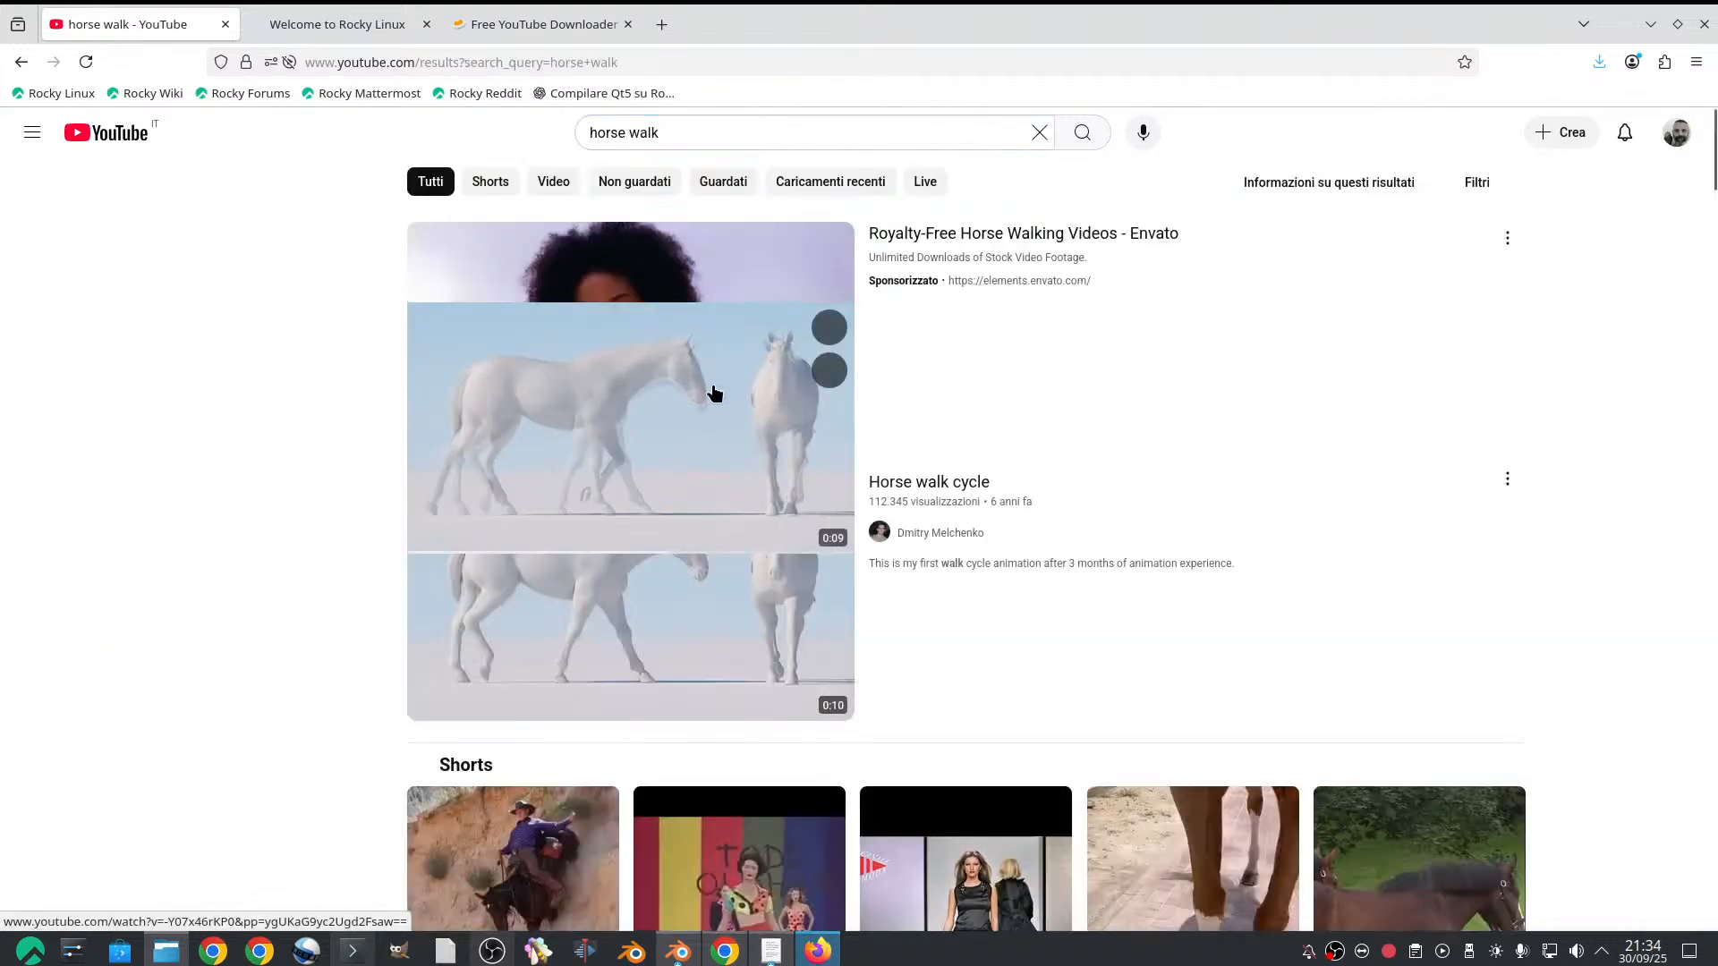
Look through the horse walk results and preview clips for side-view footage usable as a walk animation reference
scroll(716, 358, "down", 10)
scroll(707, 420, "down", 6)
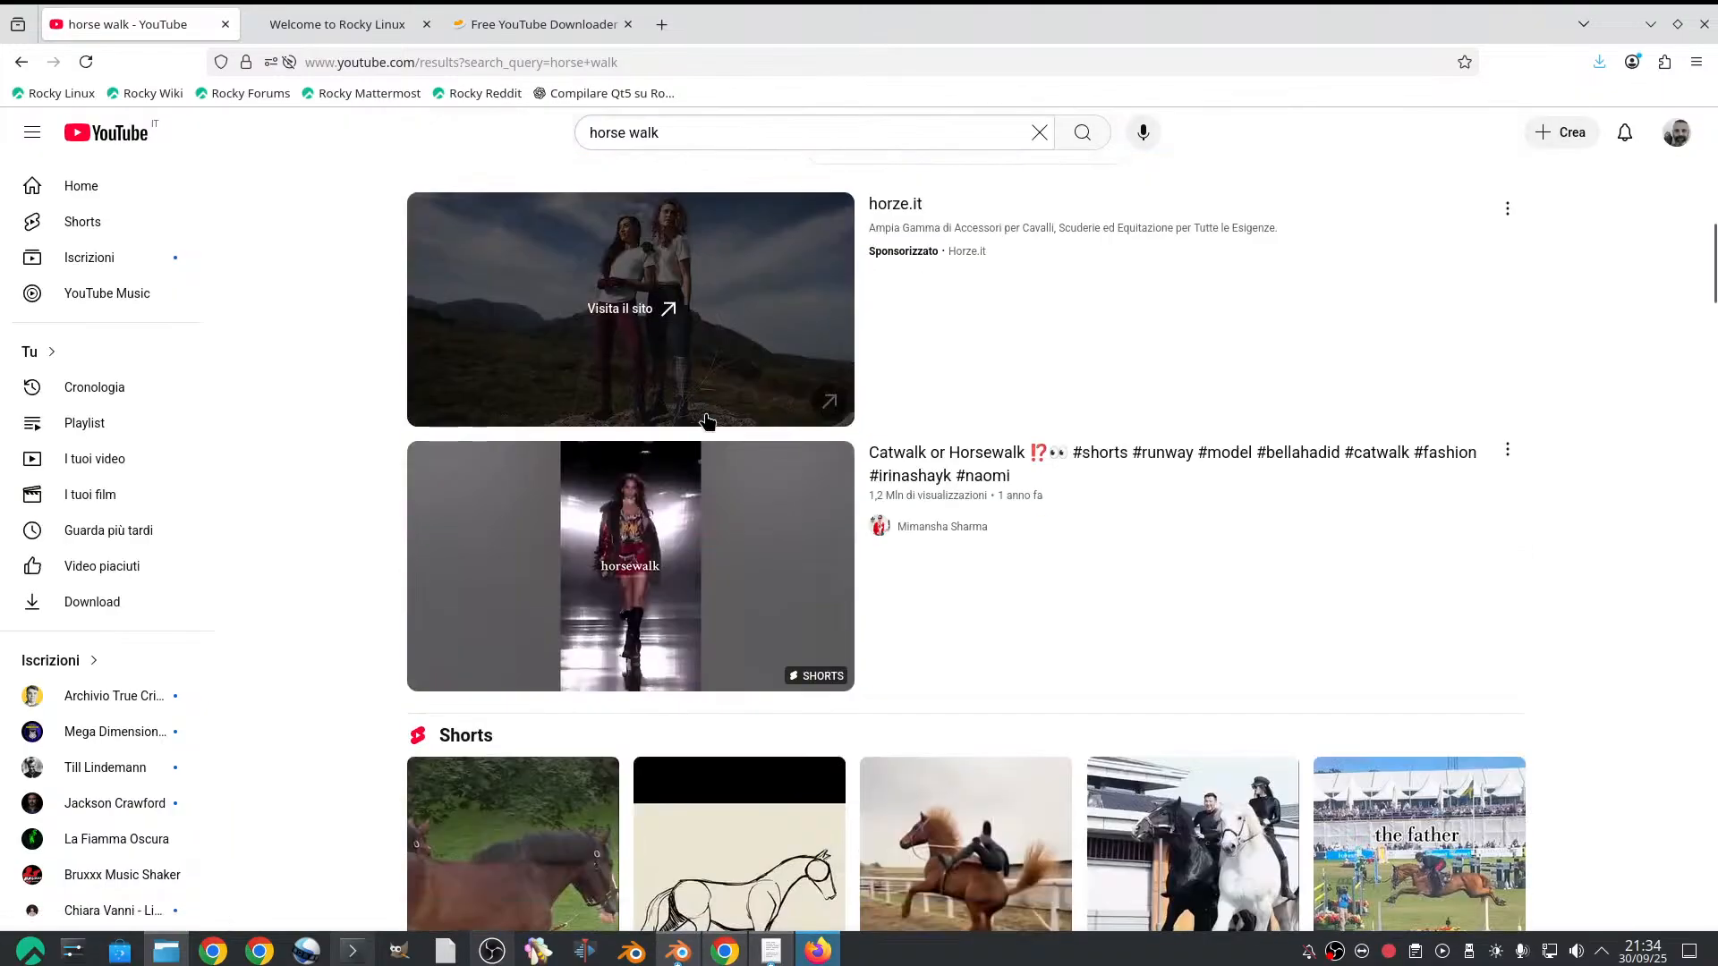
scroll(737, 374, "up", 15)
scroll(616, 304, "up", 1)
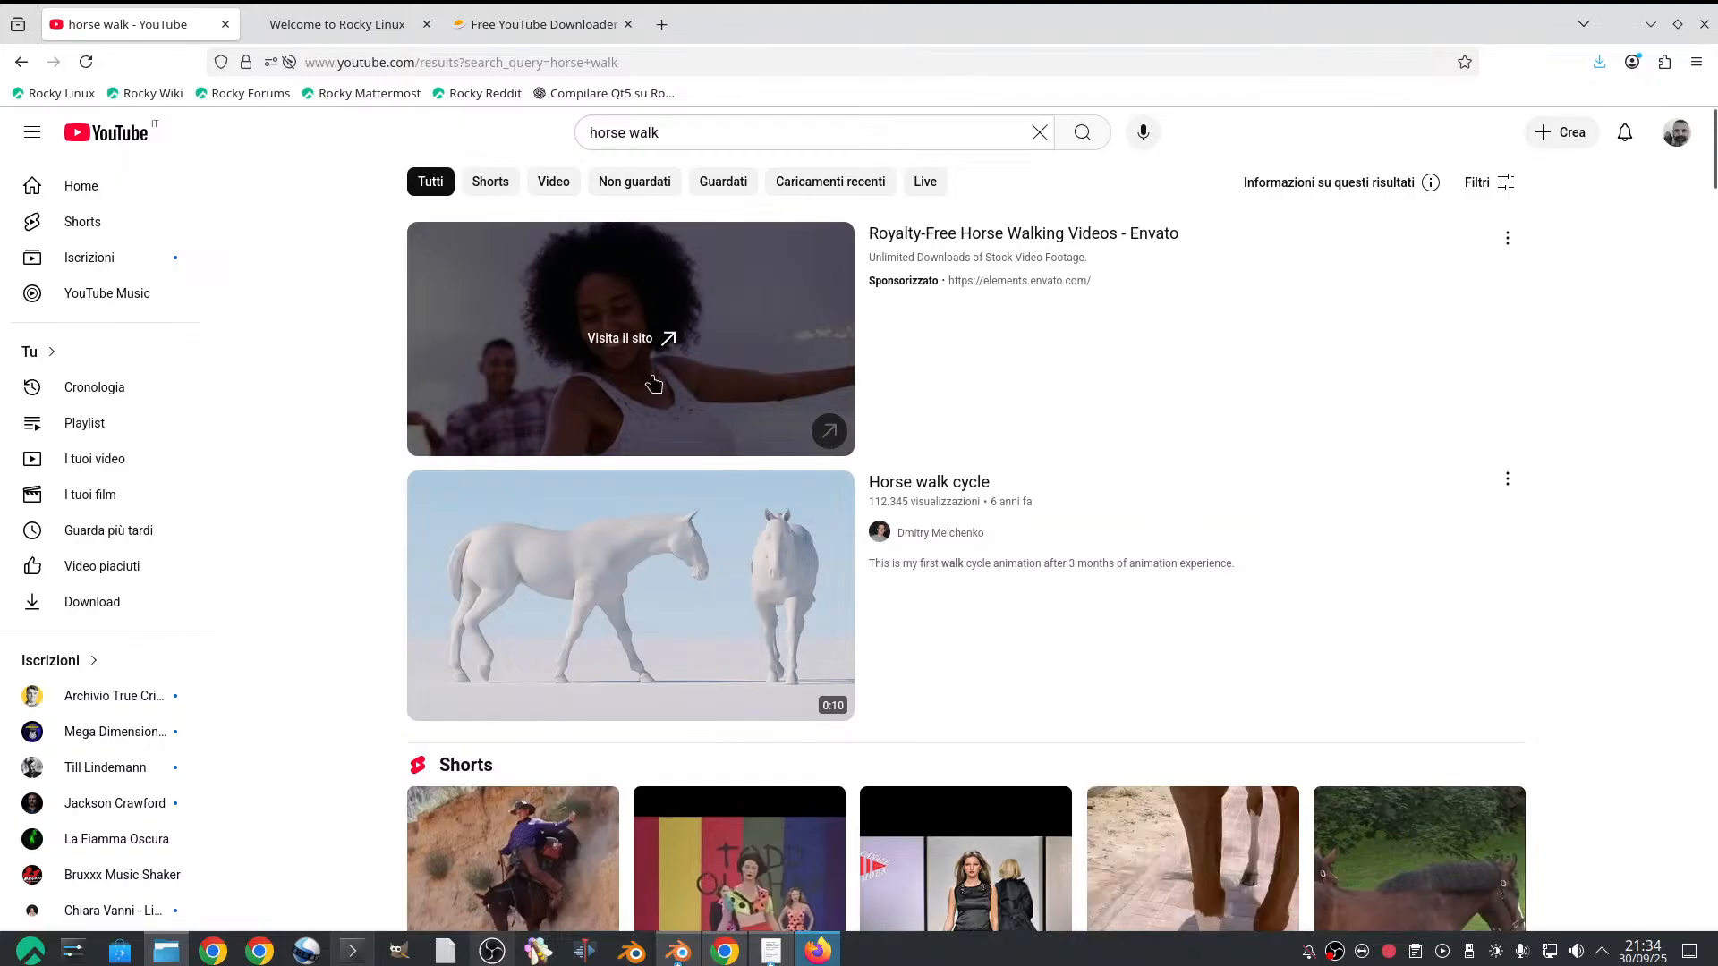
scroll(651, 402, "down", 15)
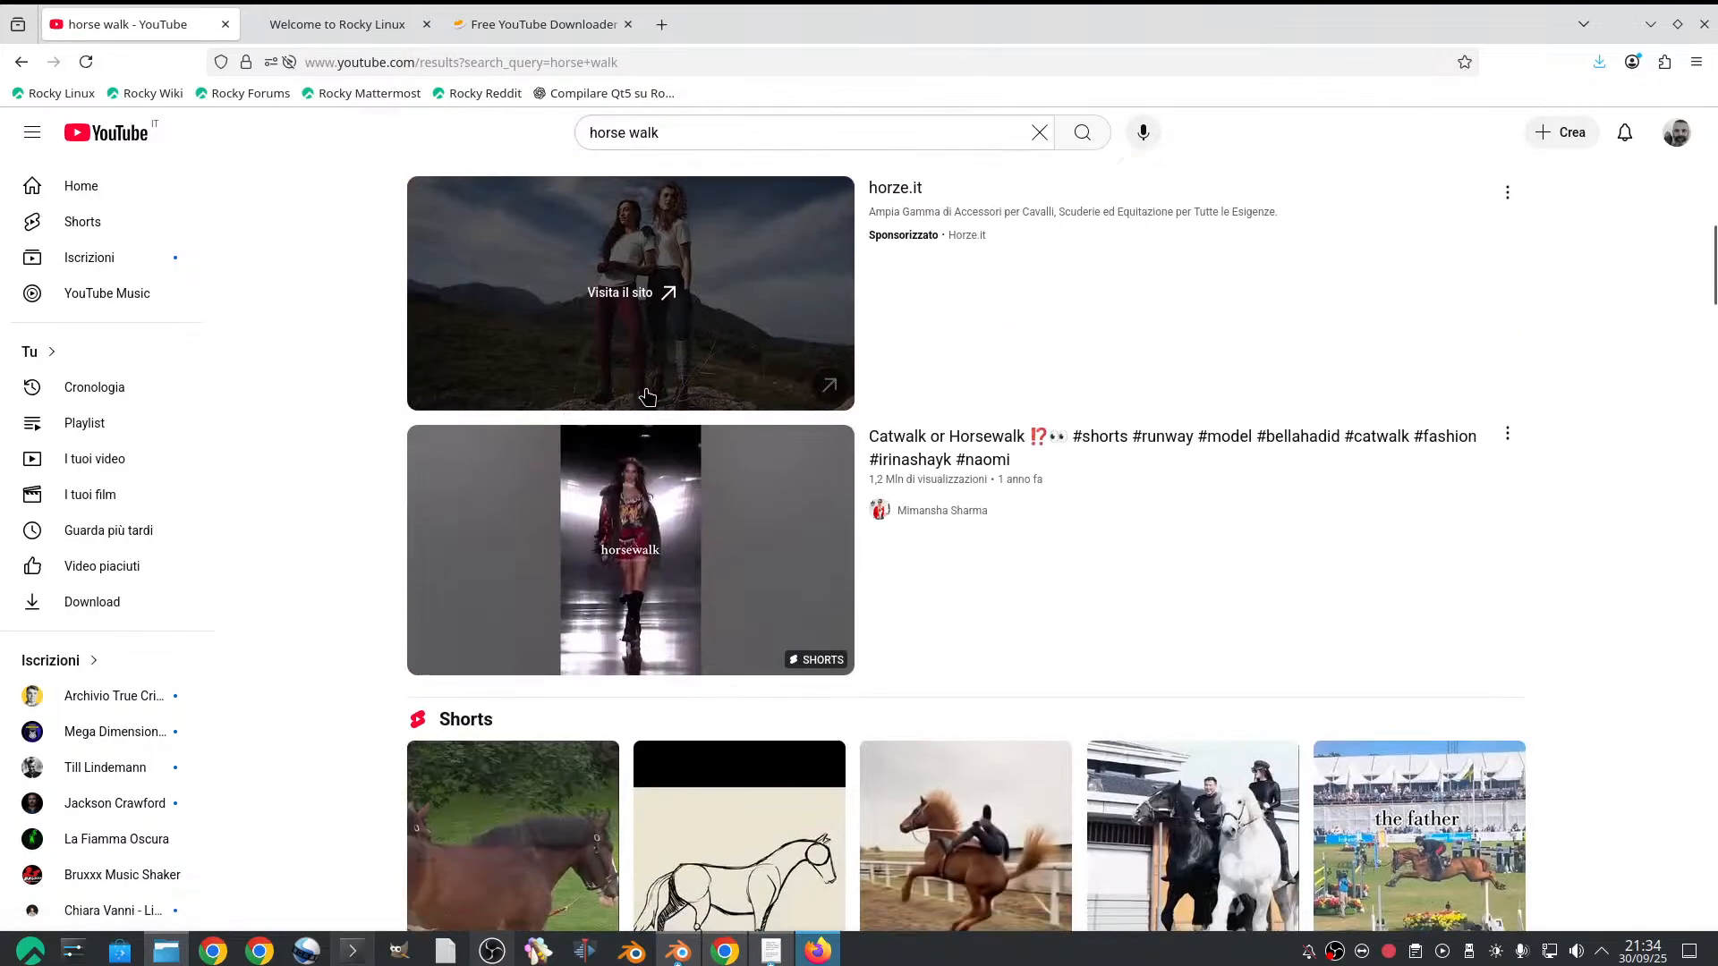
scroll(663, 398, "down", 9)
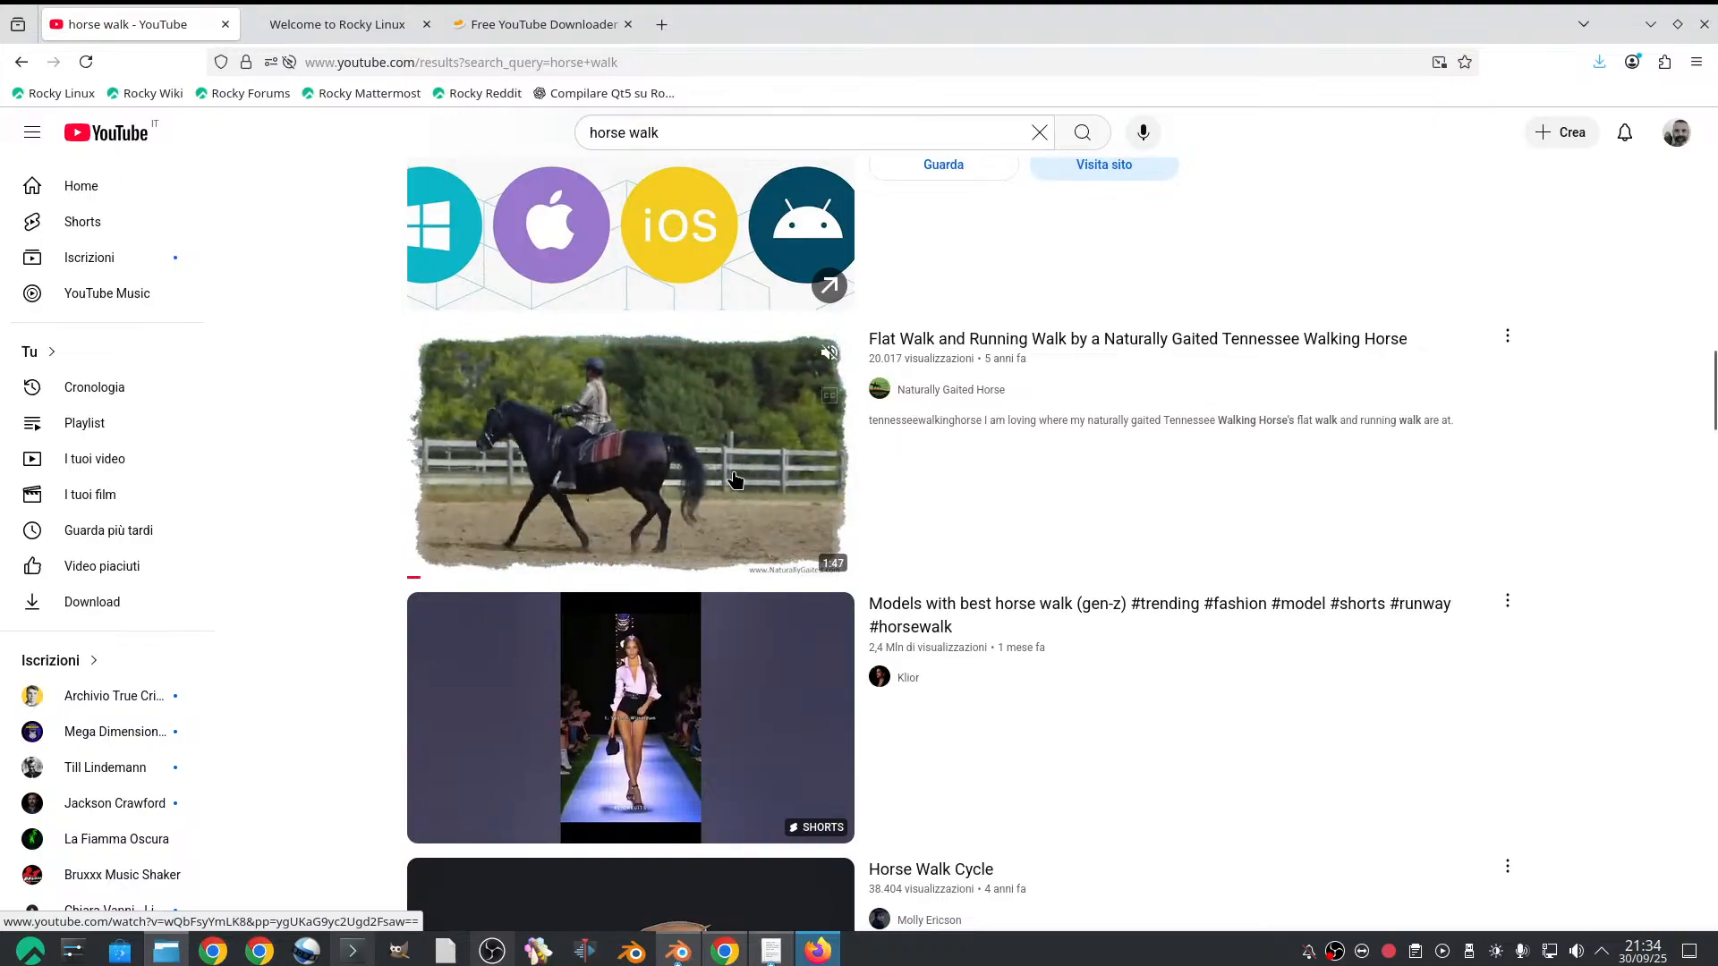
scroll(738, 482, "down", 5)
scroll(735, 488, "down", 5)
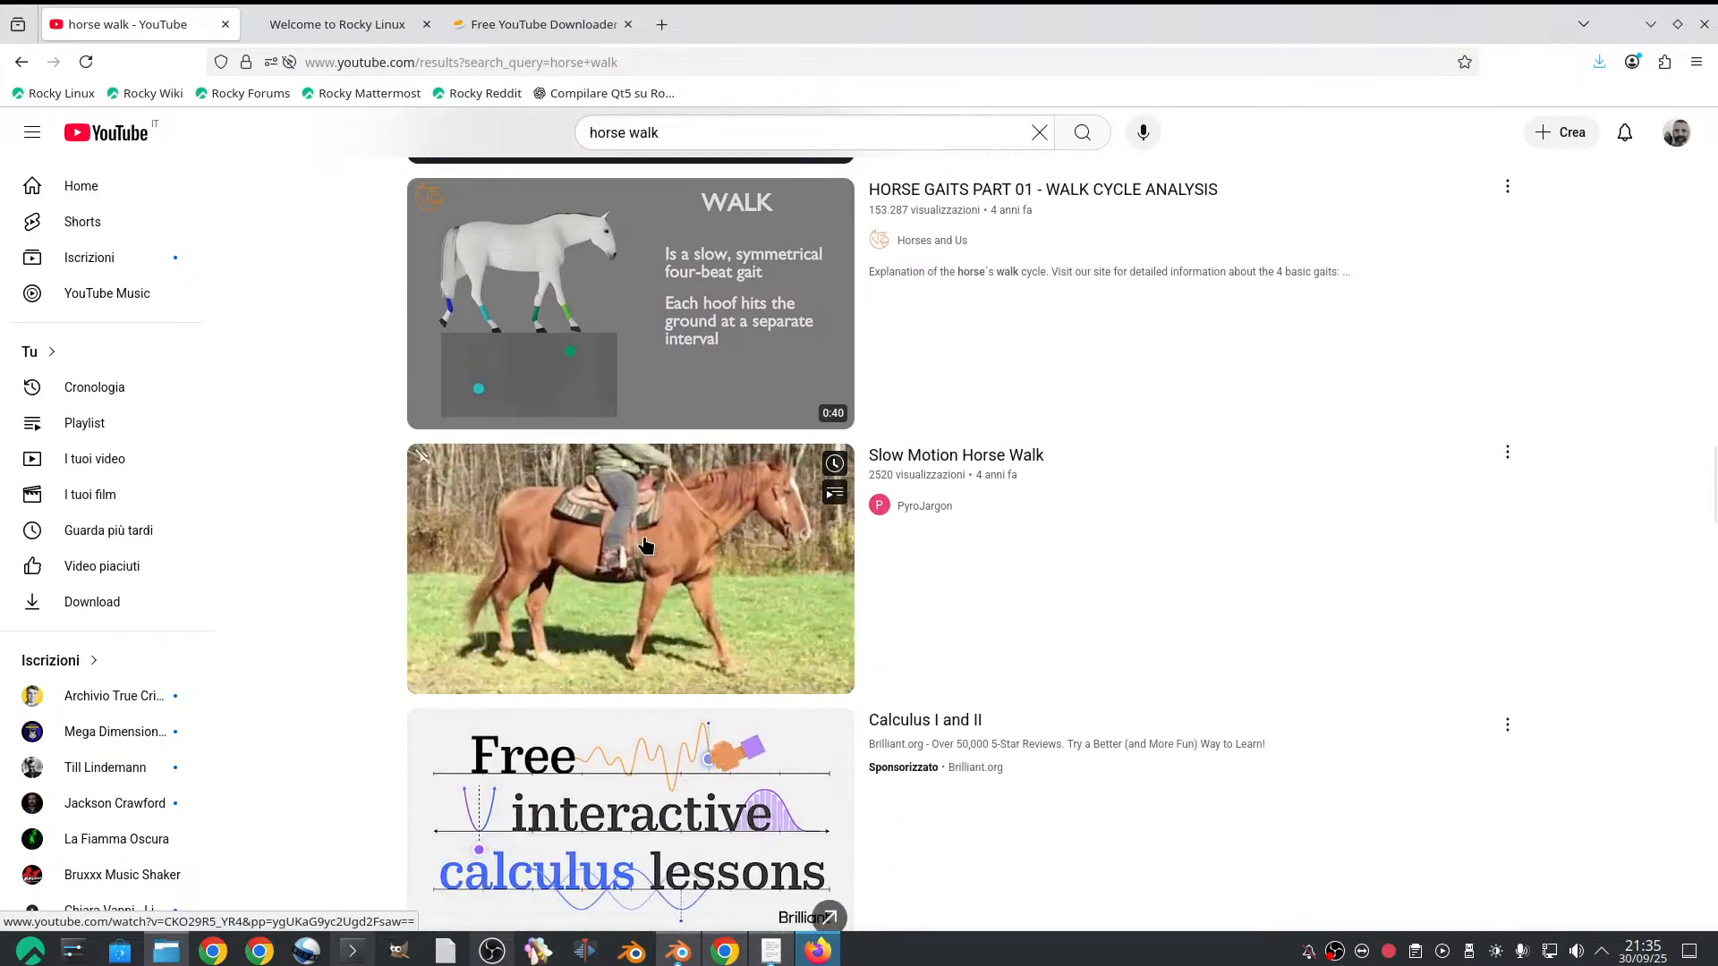
scroll(646, 544, "down", 7)
scroll(645, 541, "down", 3)
scroll(643, 533, "up", 10)
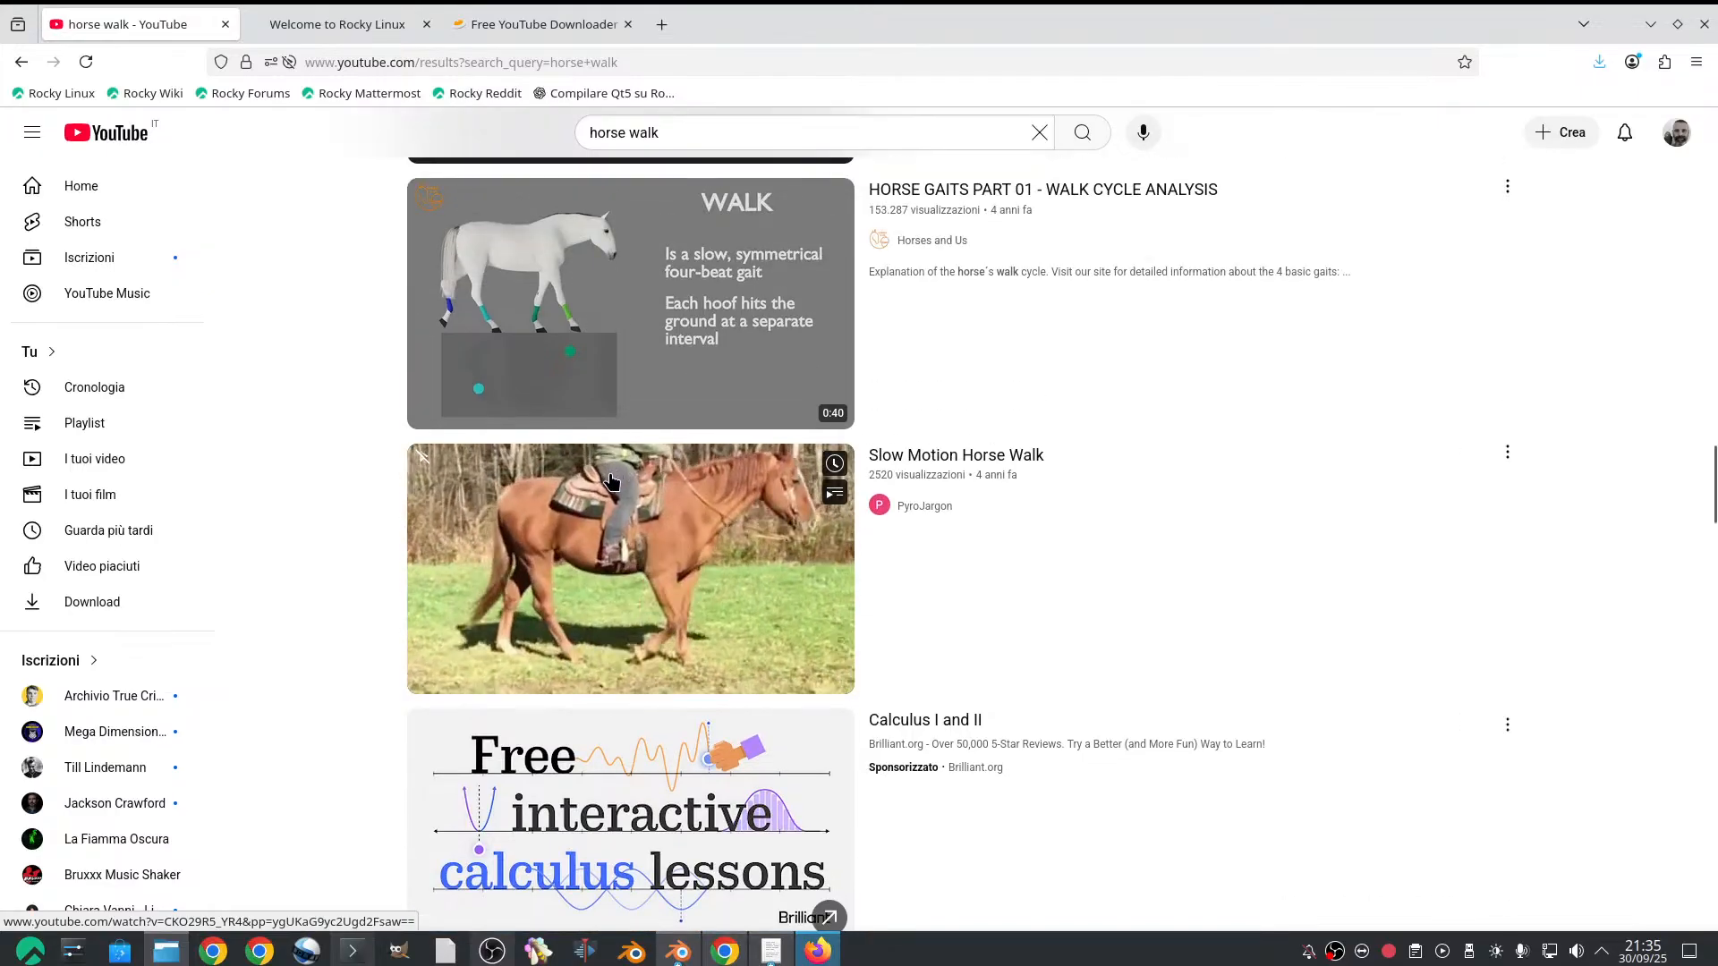
scroll(615, 479, "down", 9)
scroll(616, 478, "down", 13)
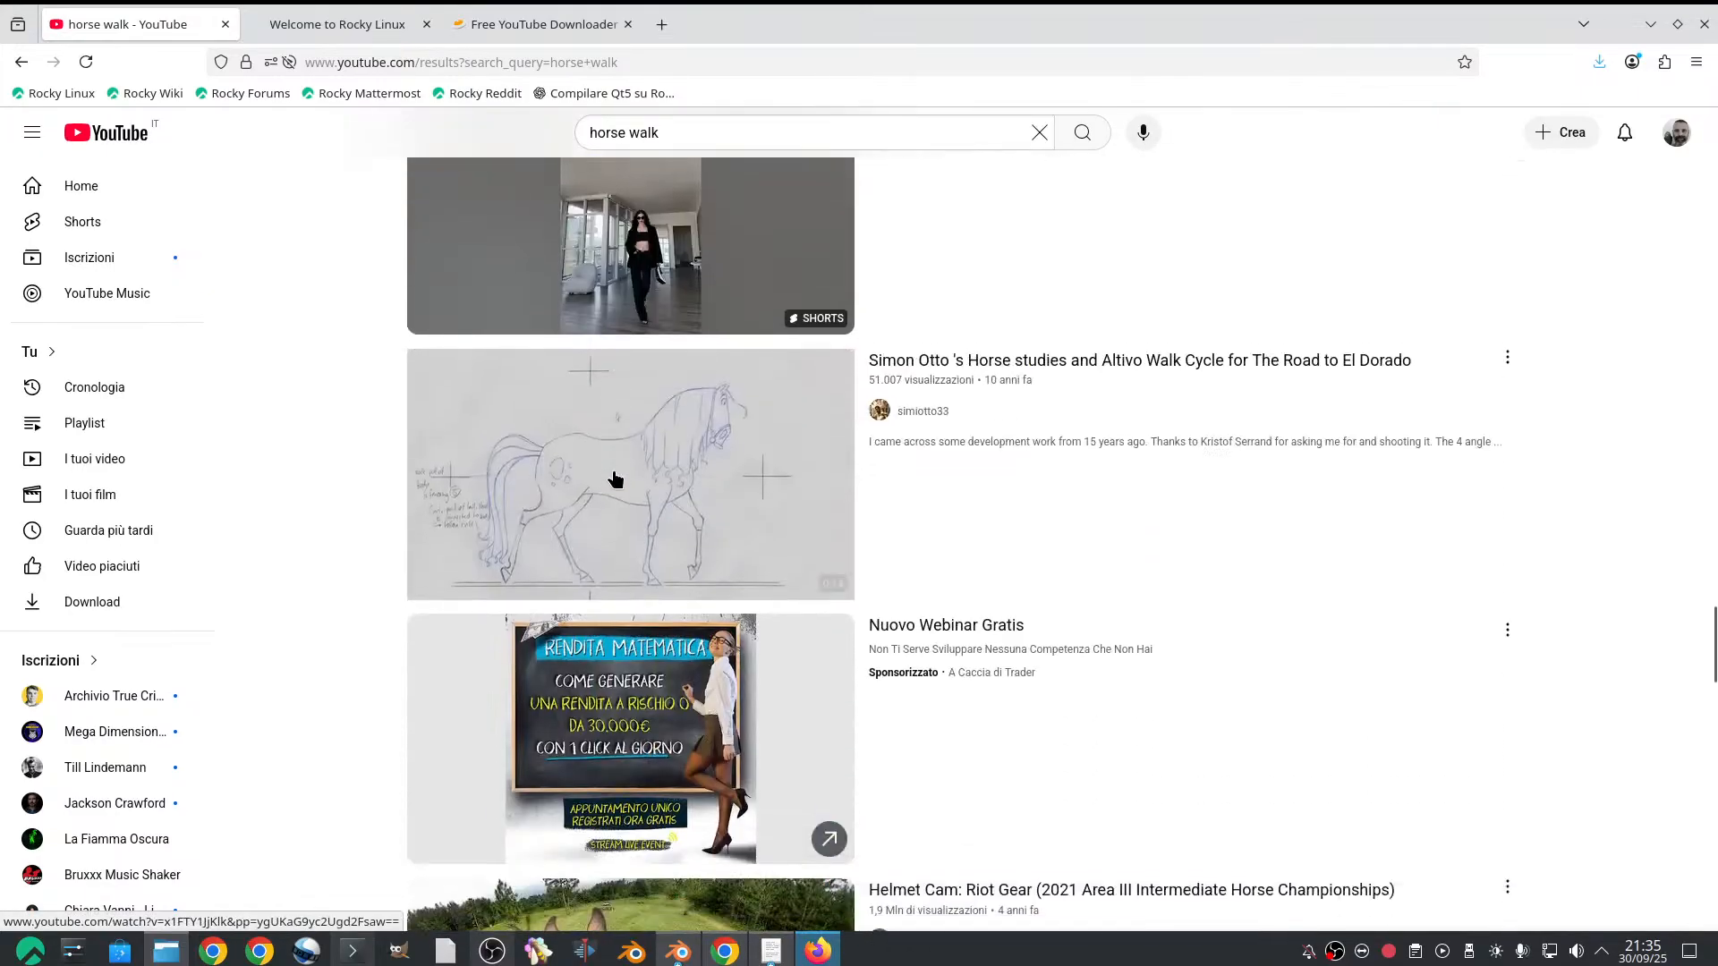
scroll(618, 477, "down", 11)
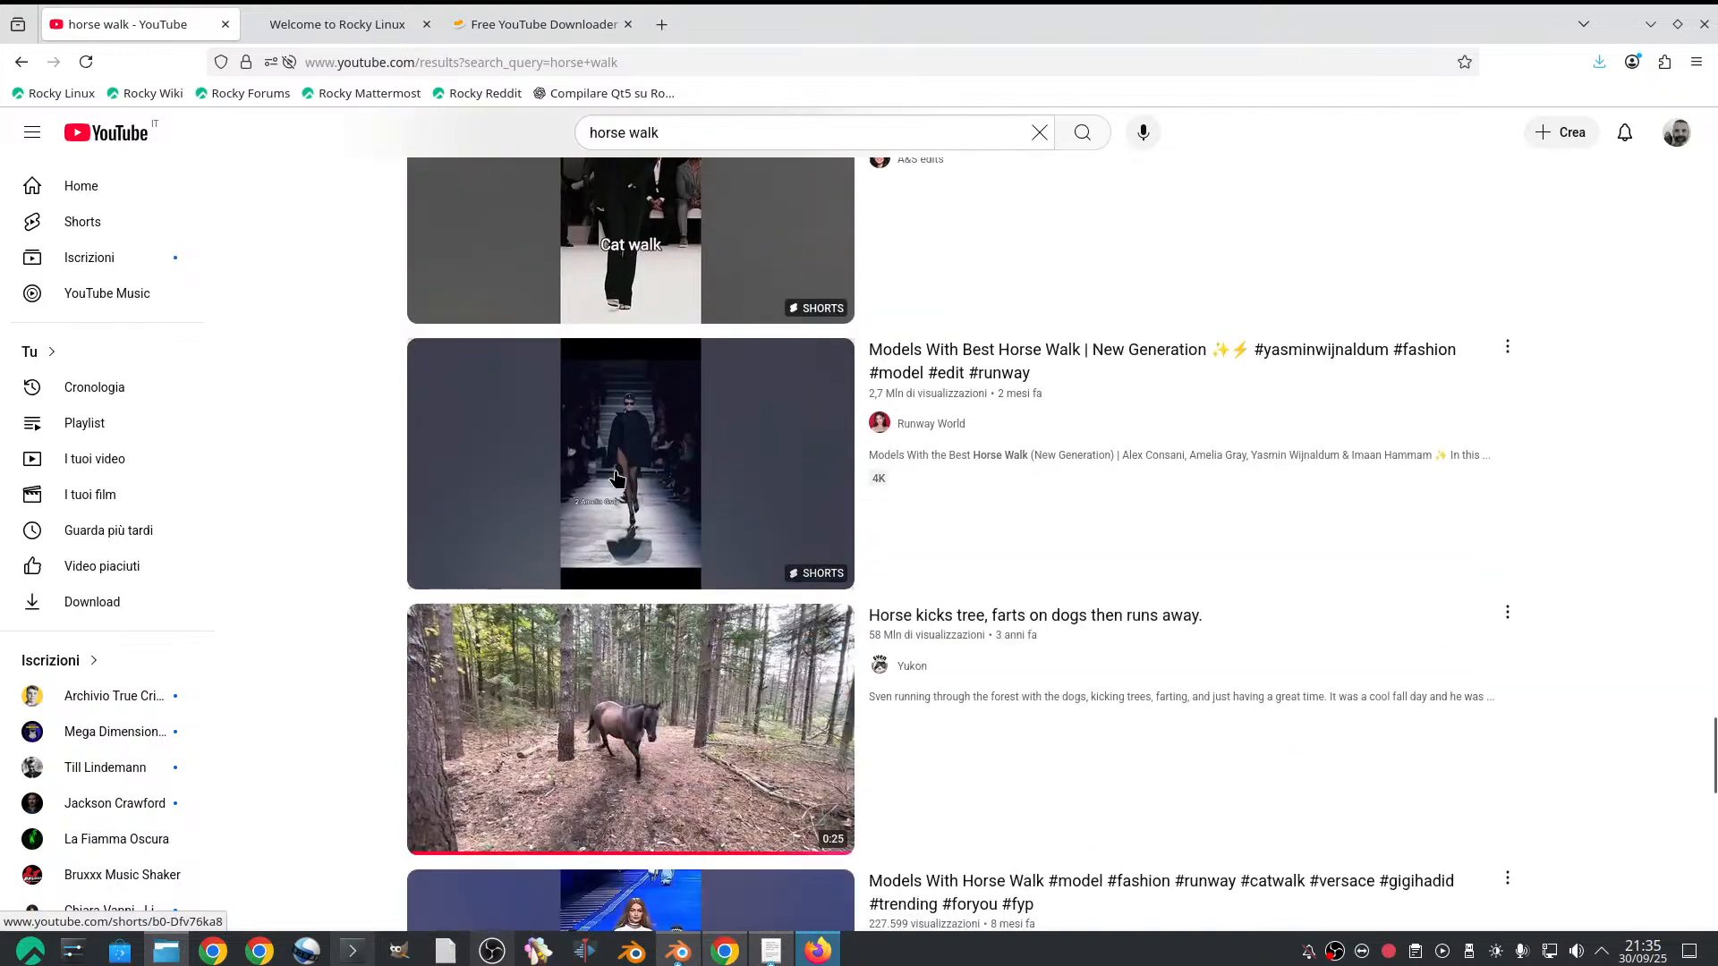
scroll(617, 477, "down", 12)
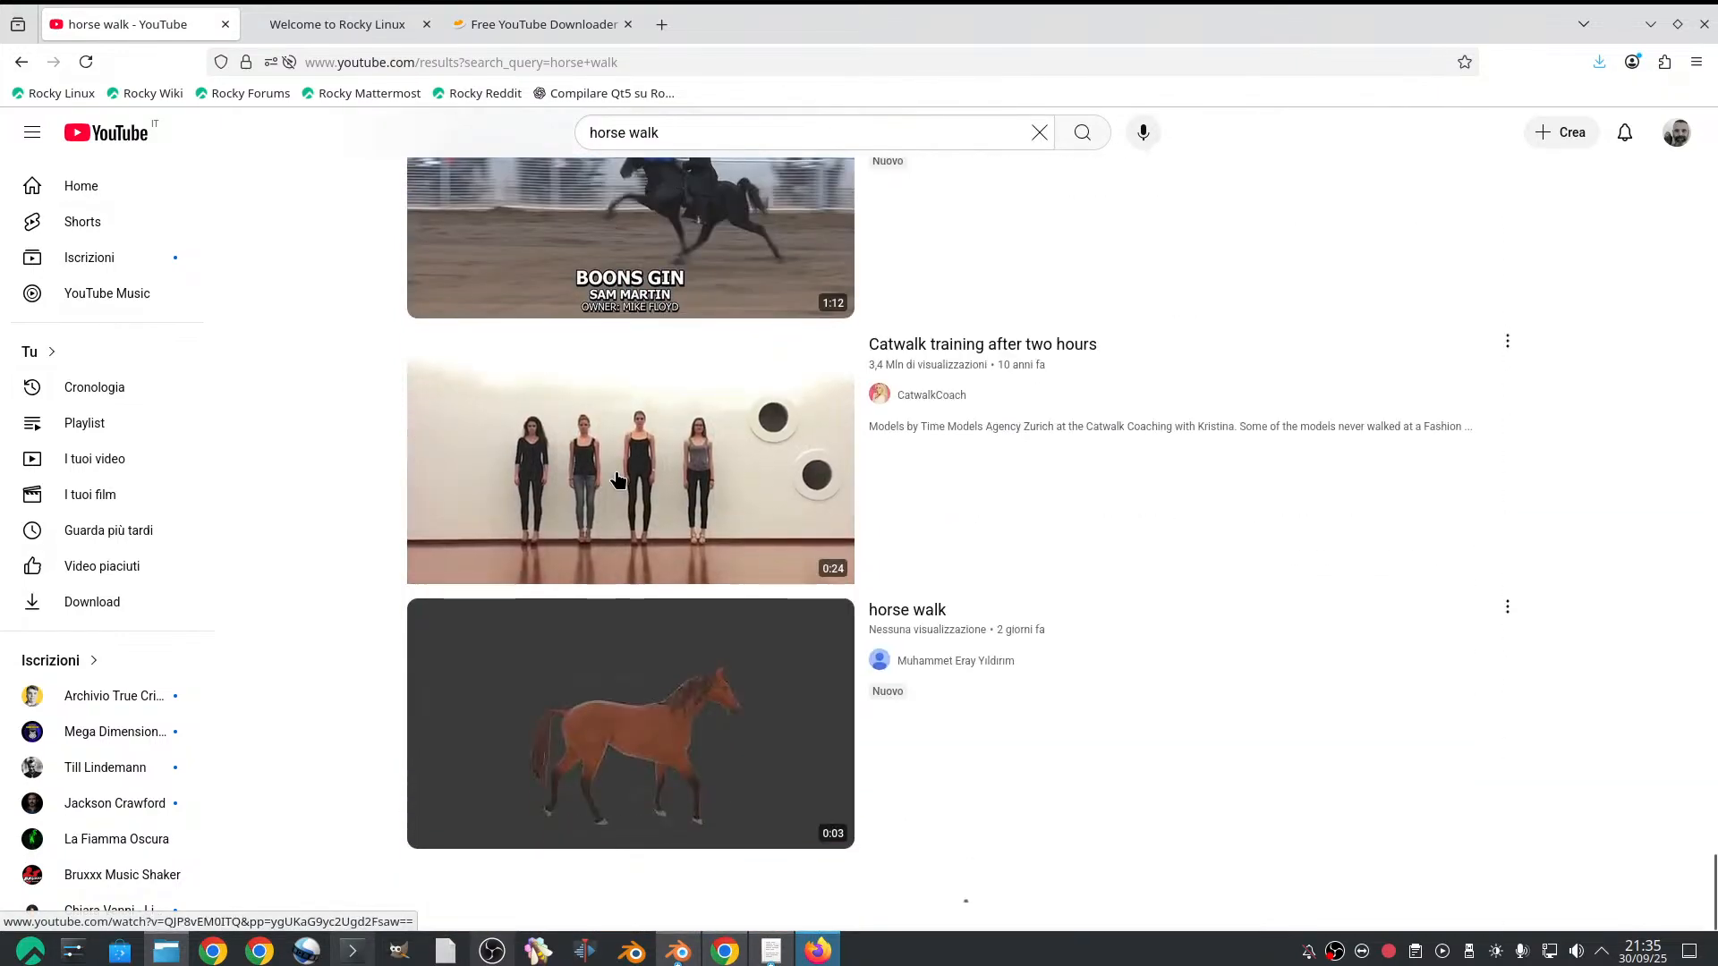
scroll(618, 478, "up", 6)
scroll(618, 478, "up", 13)
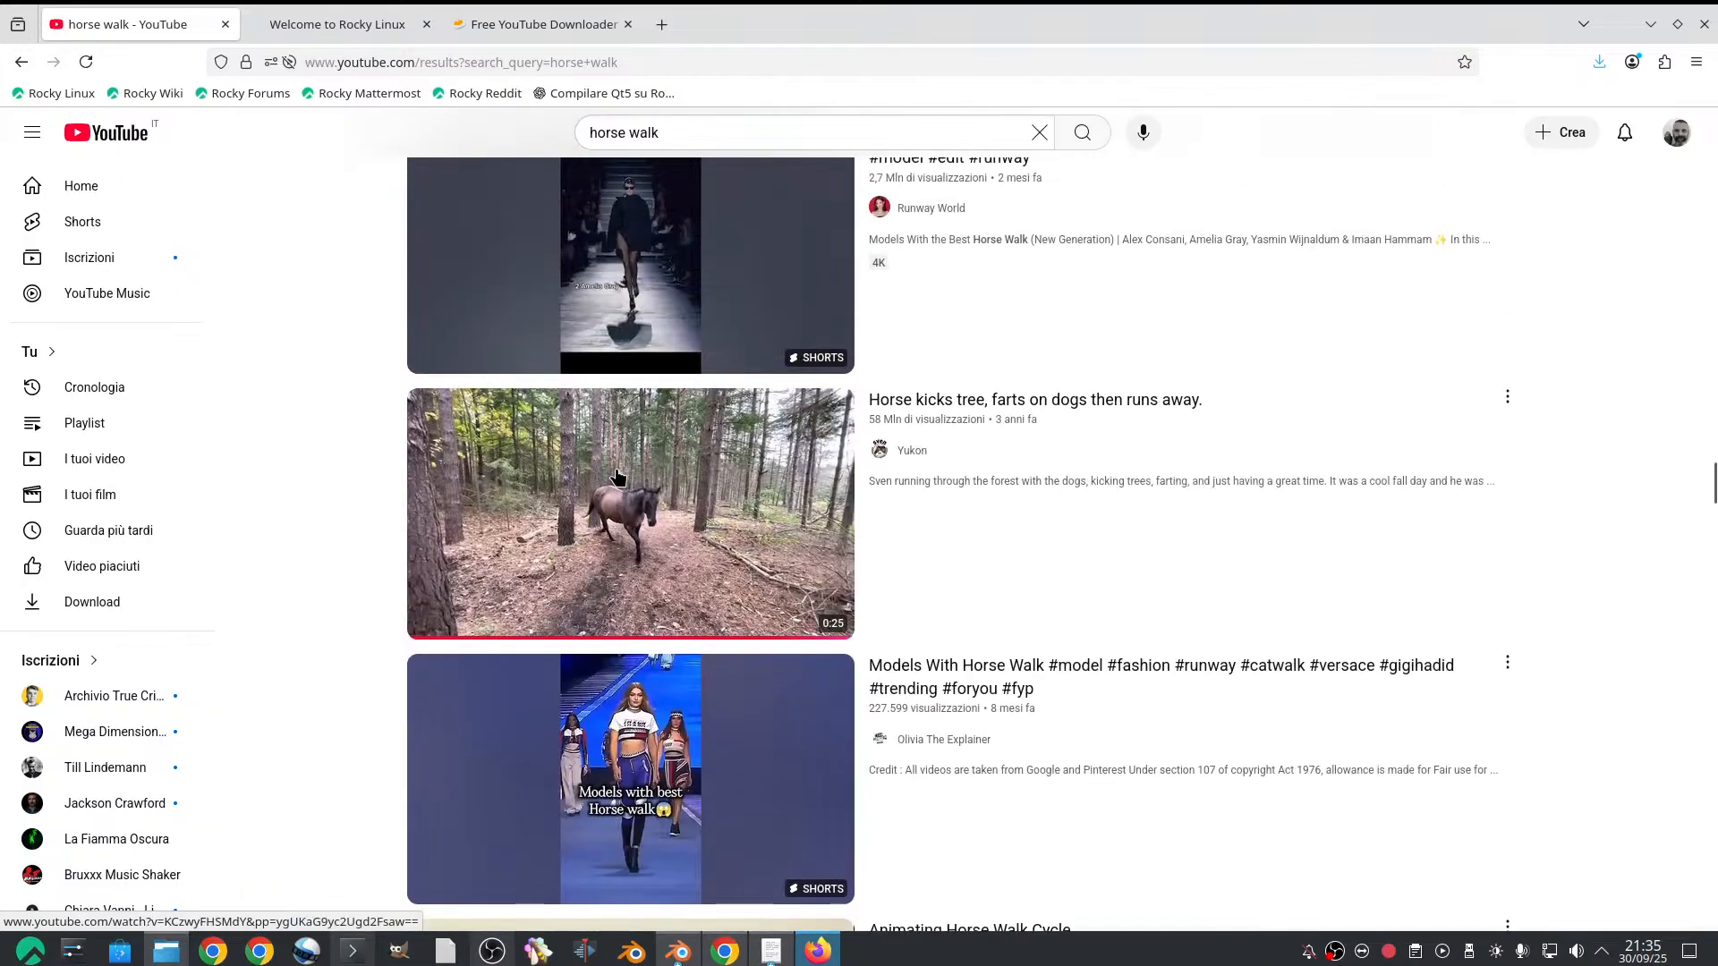
scroll(615, 476, "up", 4)
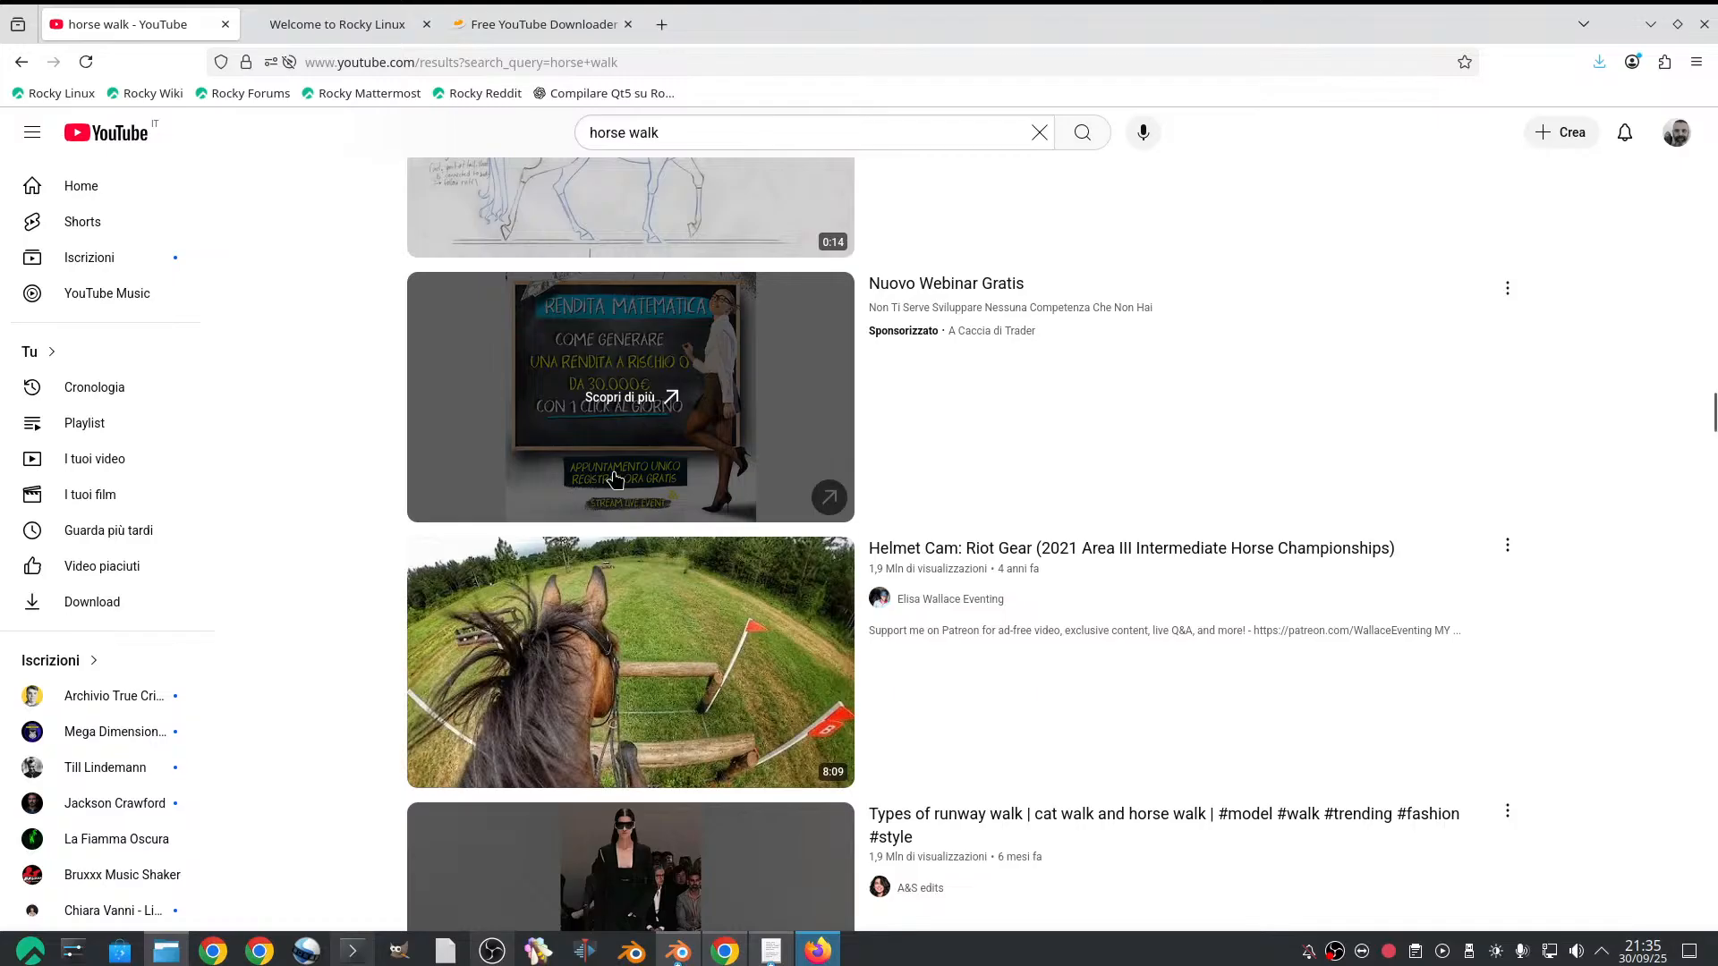
scroll(600, 483, "up", 12)
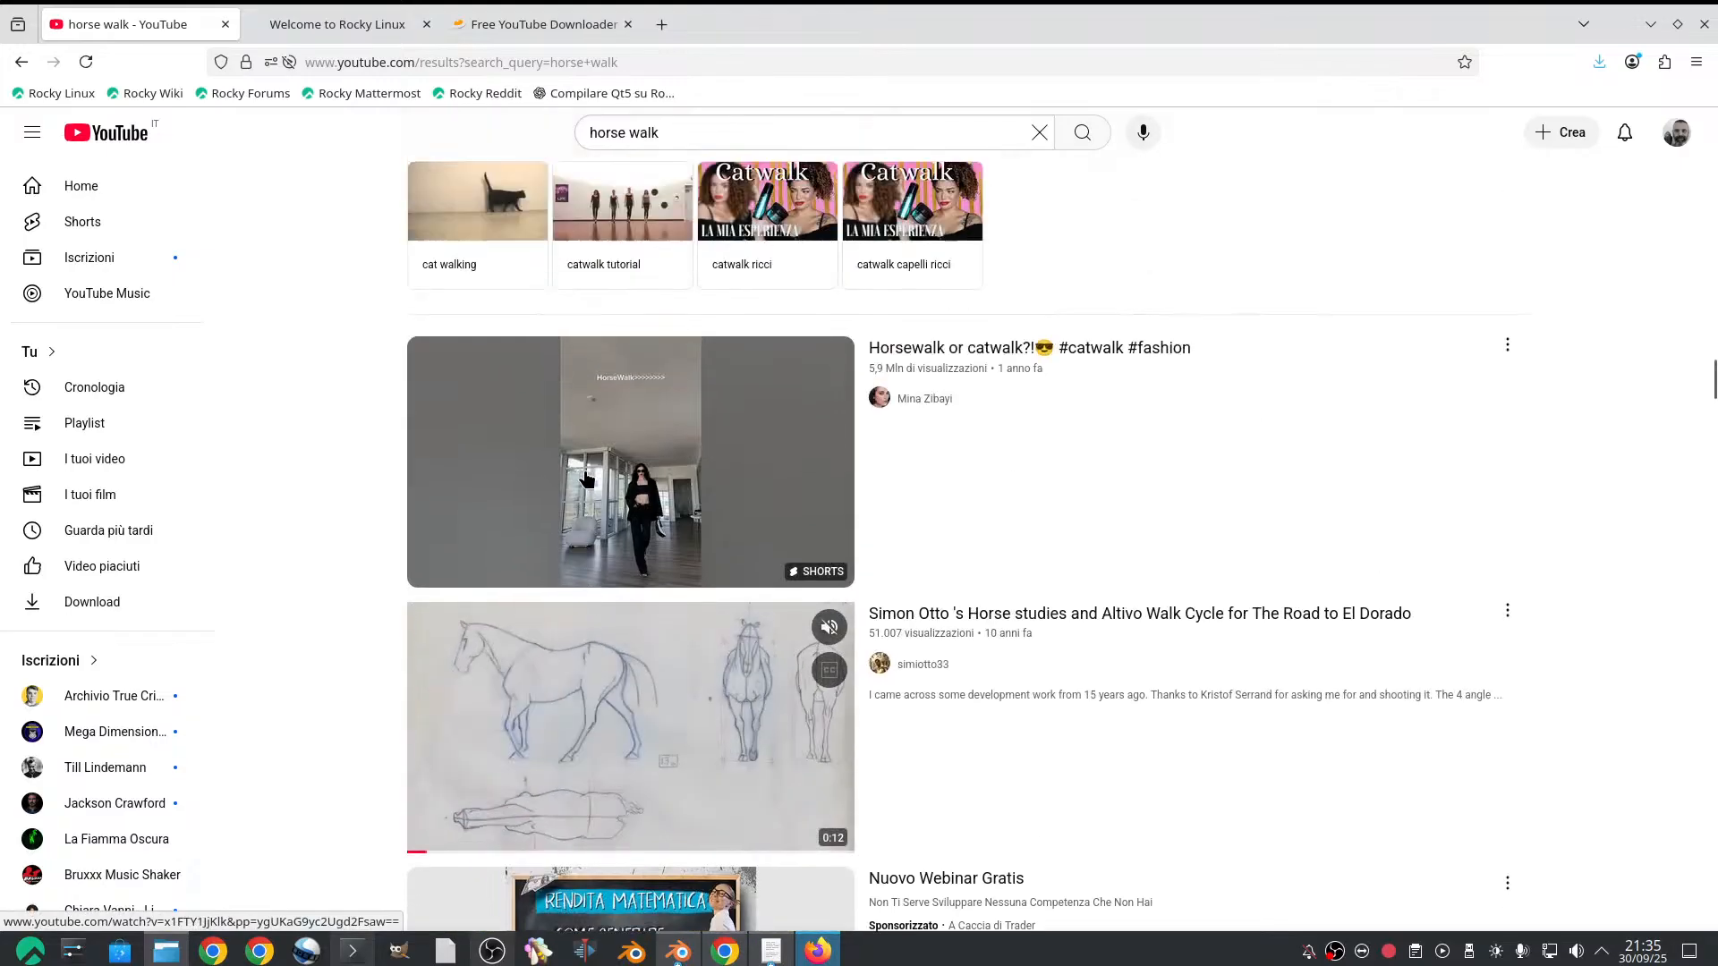
scroll(591, 476, "up", 12)
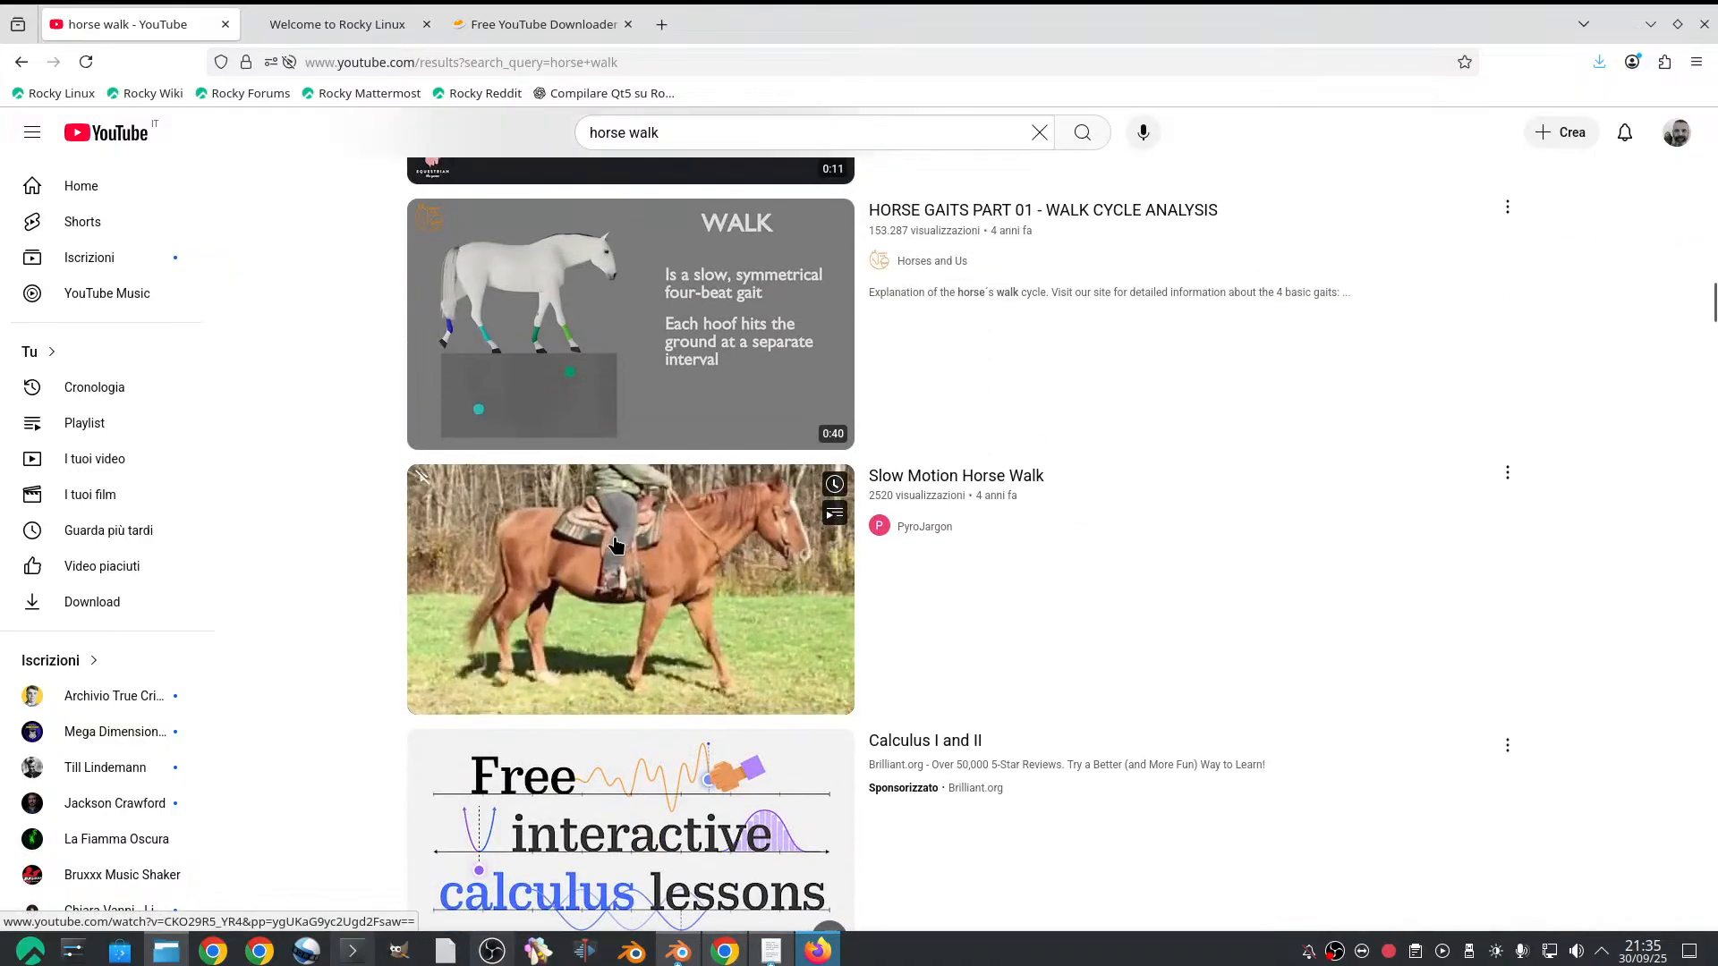
scroll(612, 524, "up", 8)
scroll(617, 532, "up", 3)
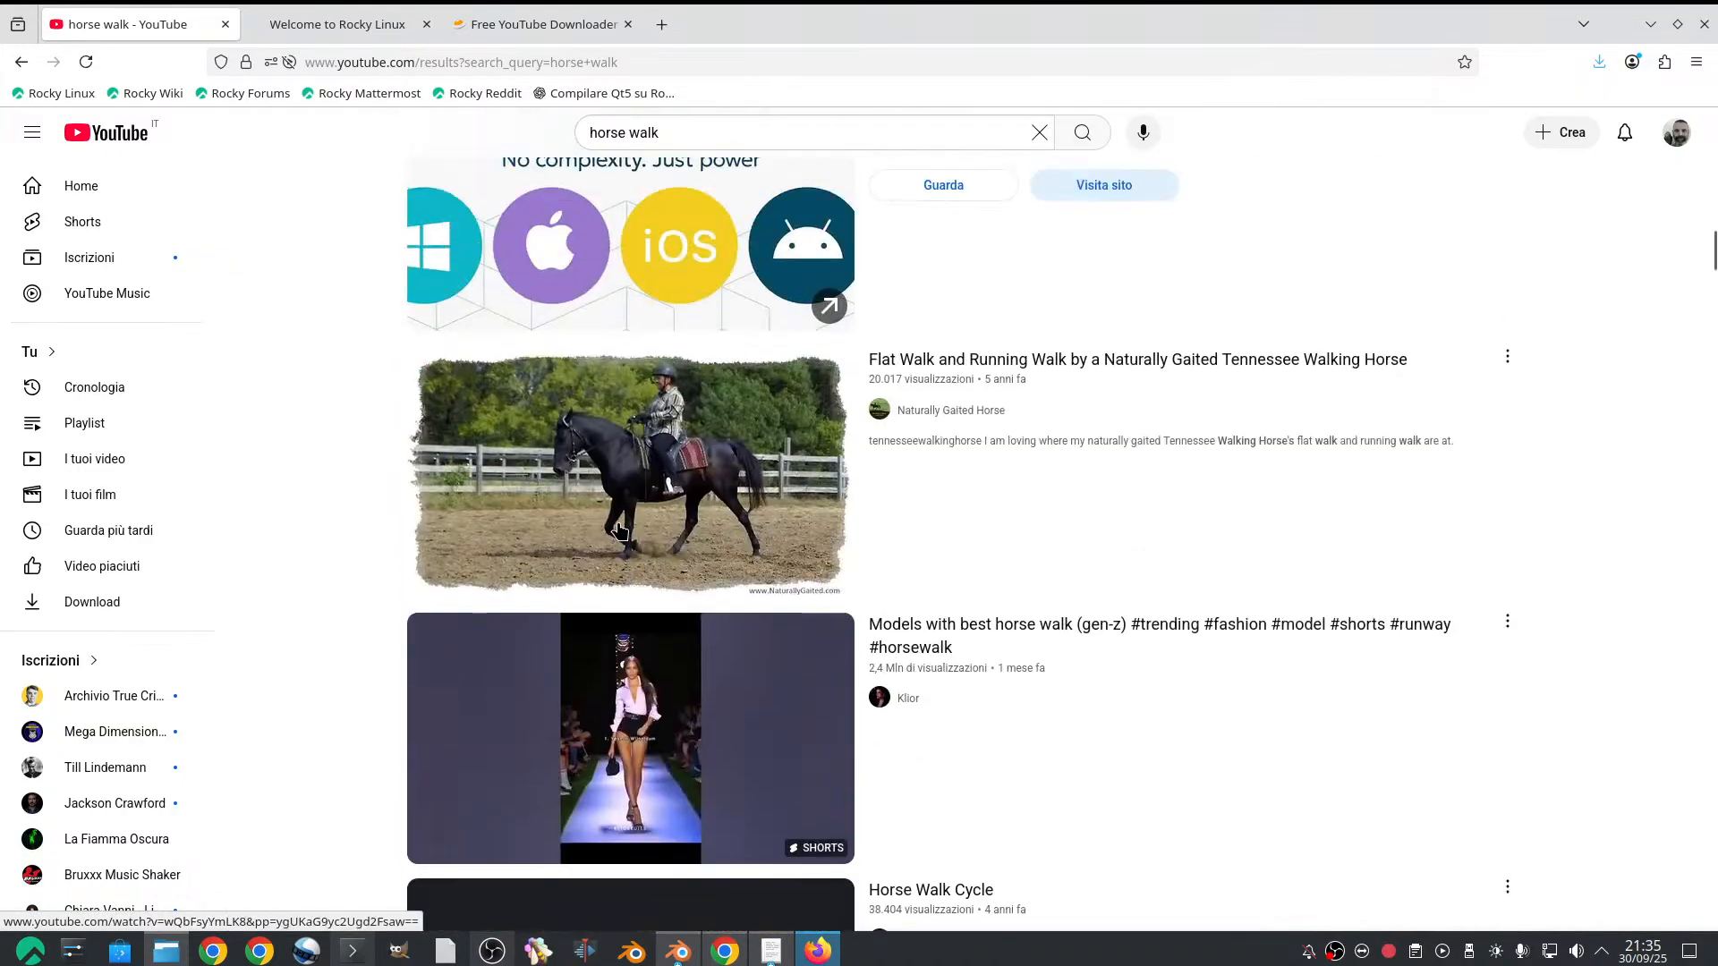
Open the video "Flat Walk and Running Walk by a Naturally Gaited Tennessee Walking Horse" and copy its address
mouse_move(640, 511)
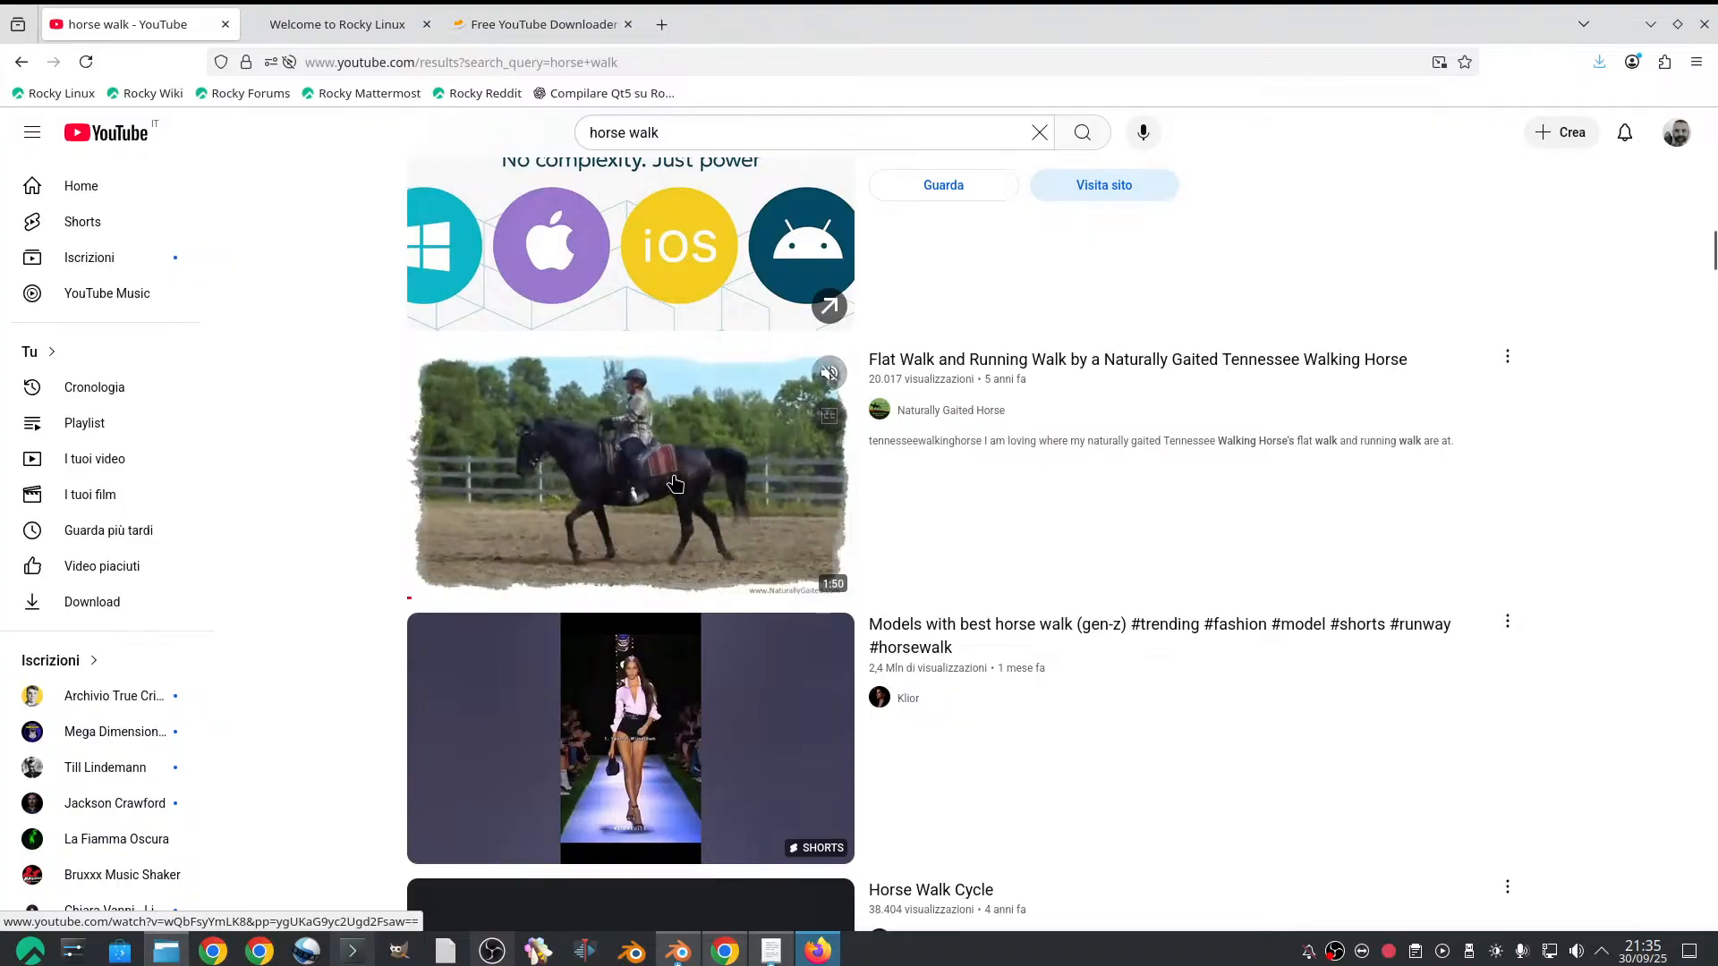
left_click(675, 484)
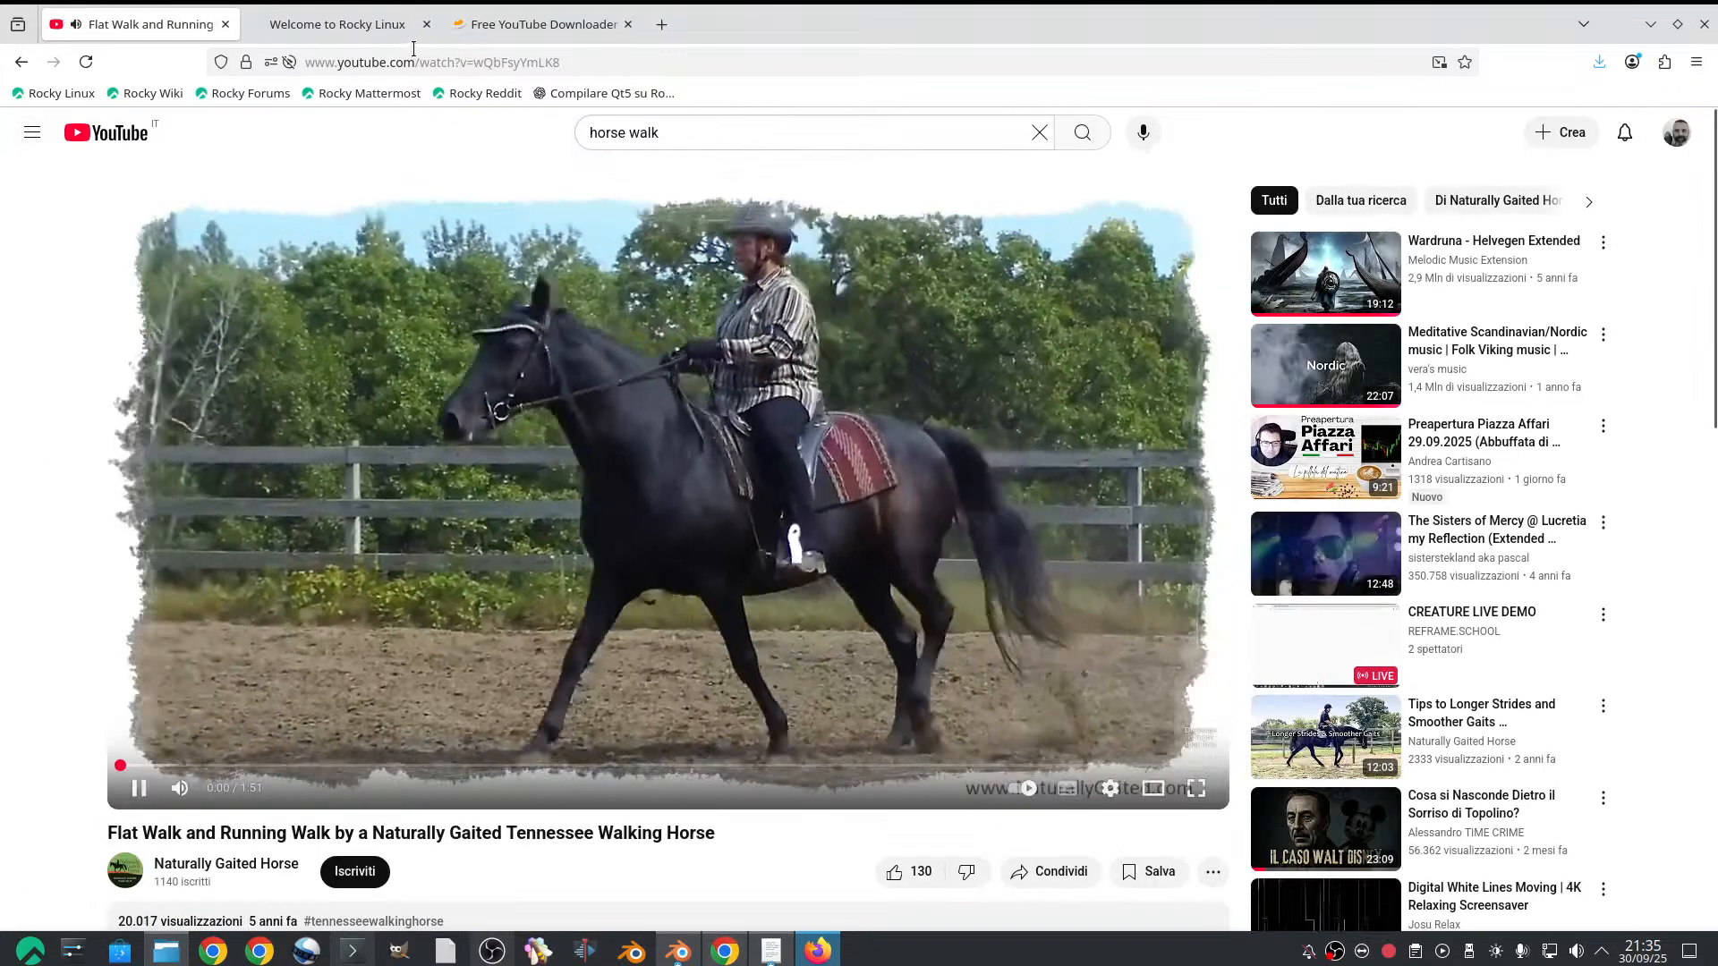
left_click(392, 60)
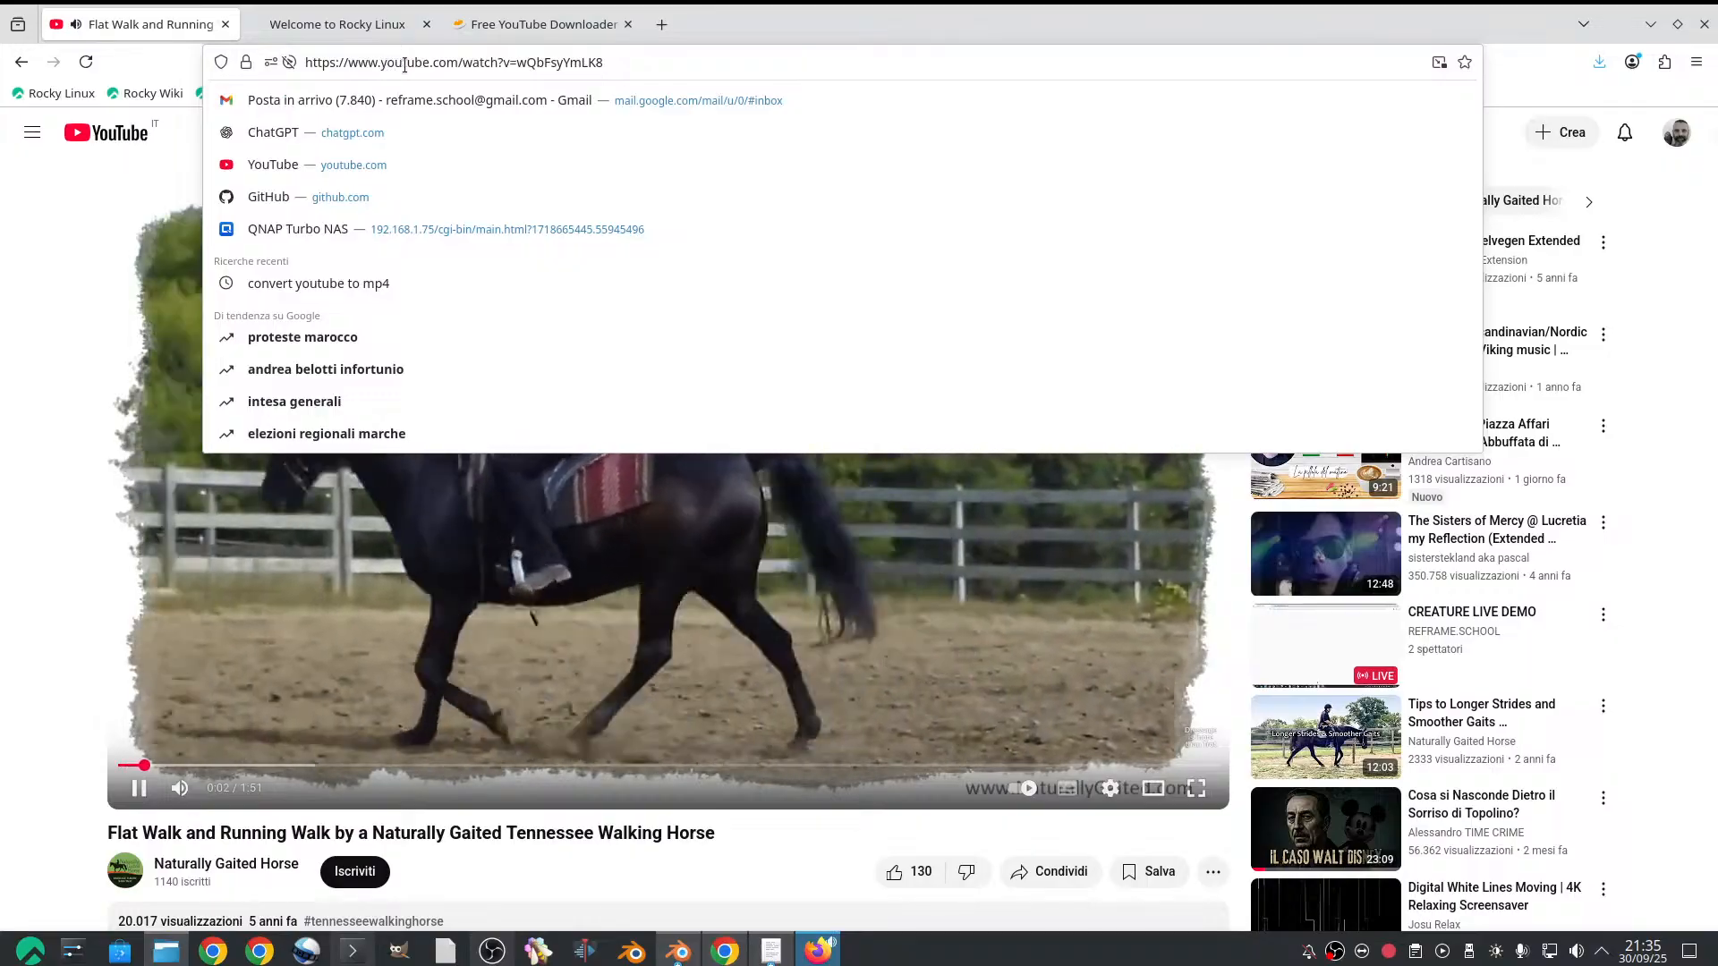
left_click(406, 62)
double_click(405, 63)
triple_click(404, 63)
key("ctrl+c")
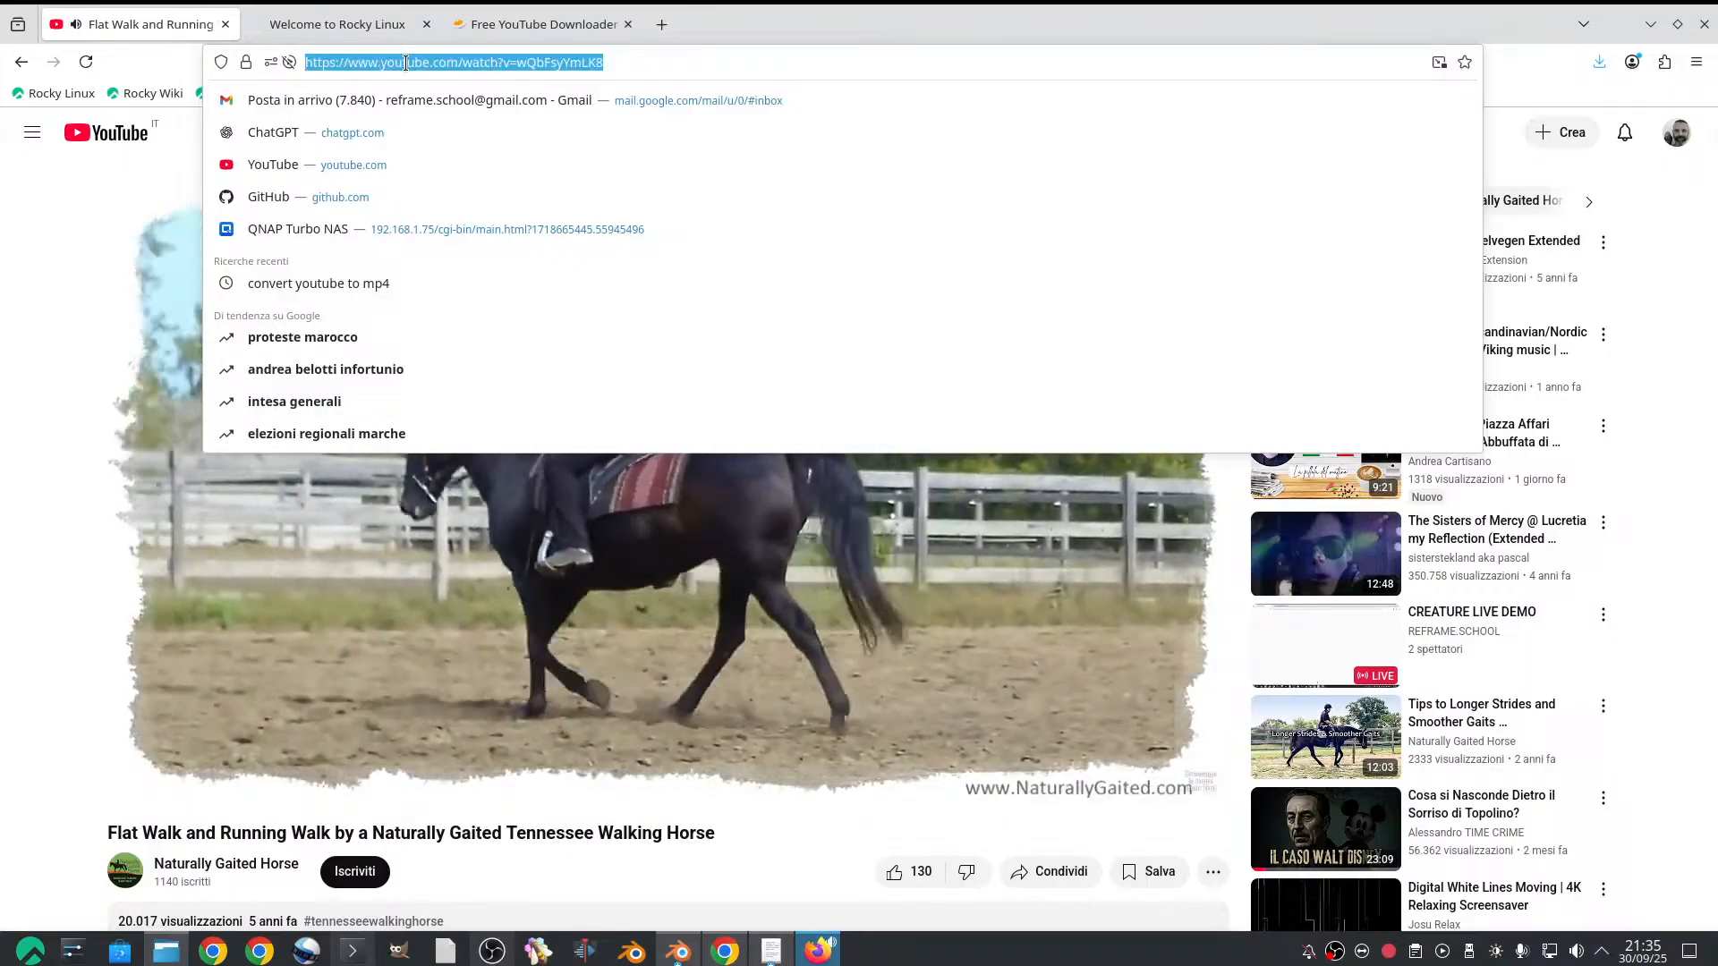
Submit the horse video's address to the Free YouTube Downloader, download the 360p MP4, and pause the video on YouTube
left_click(491, 26)
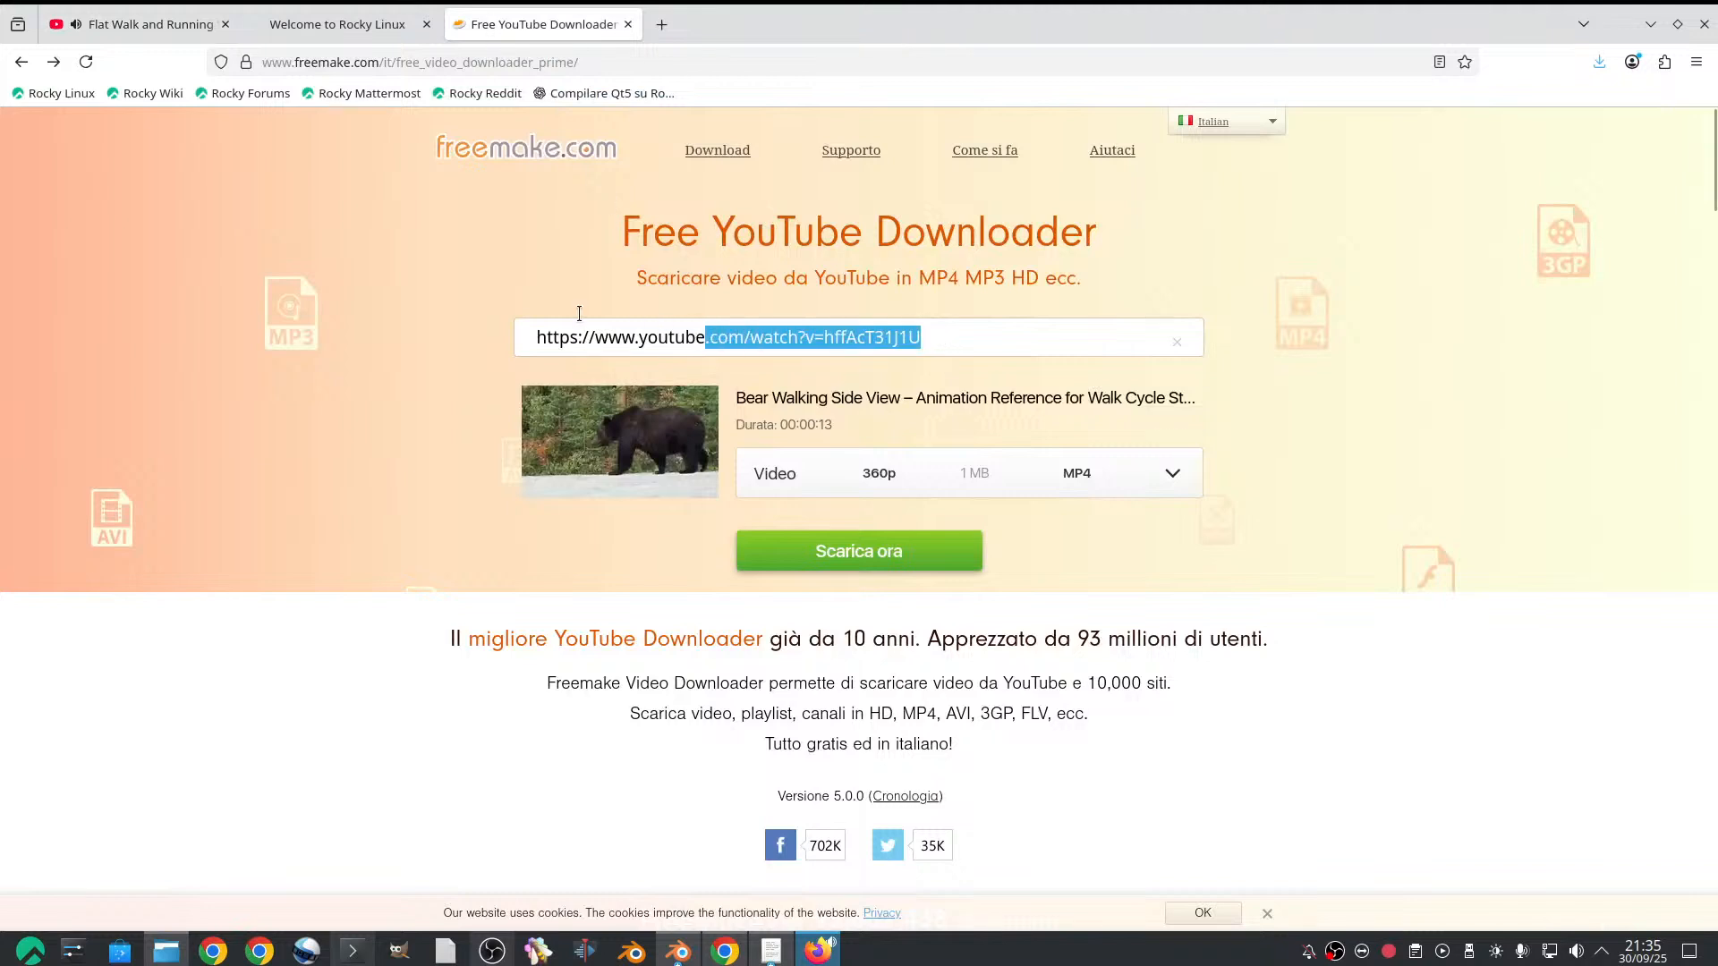
key("ctrl+v")
left_click(857, 553)
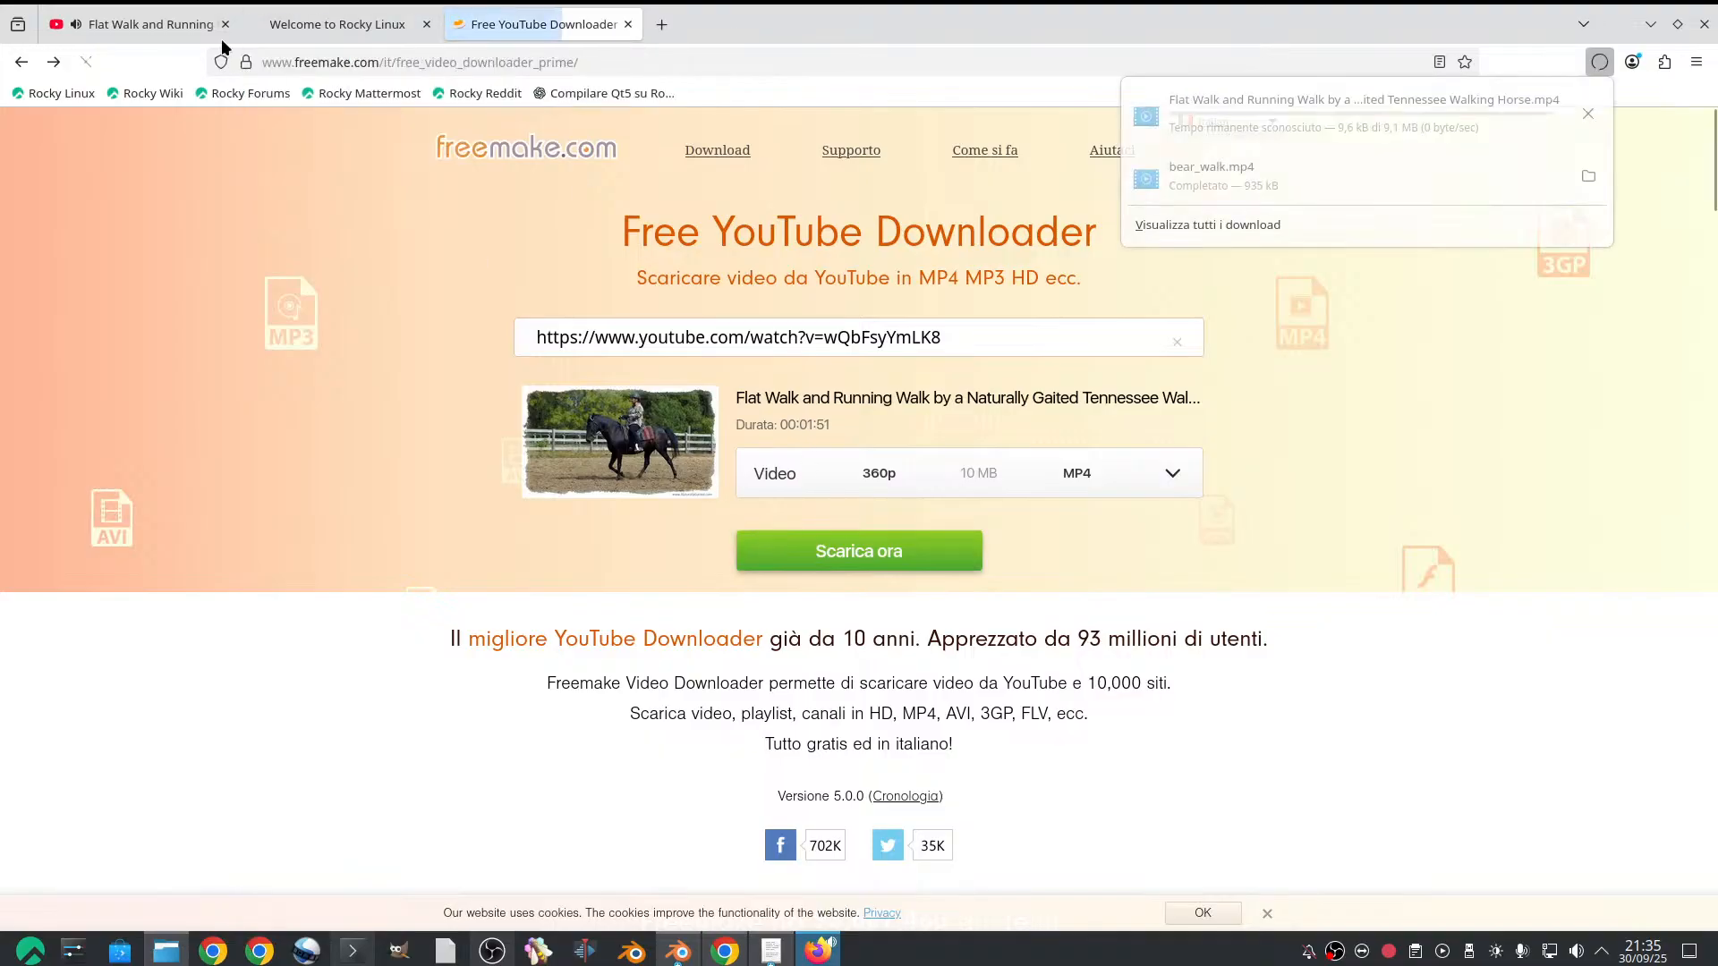
left_click(143, 25)
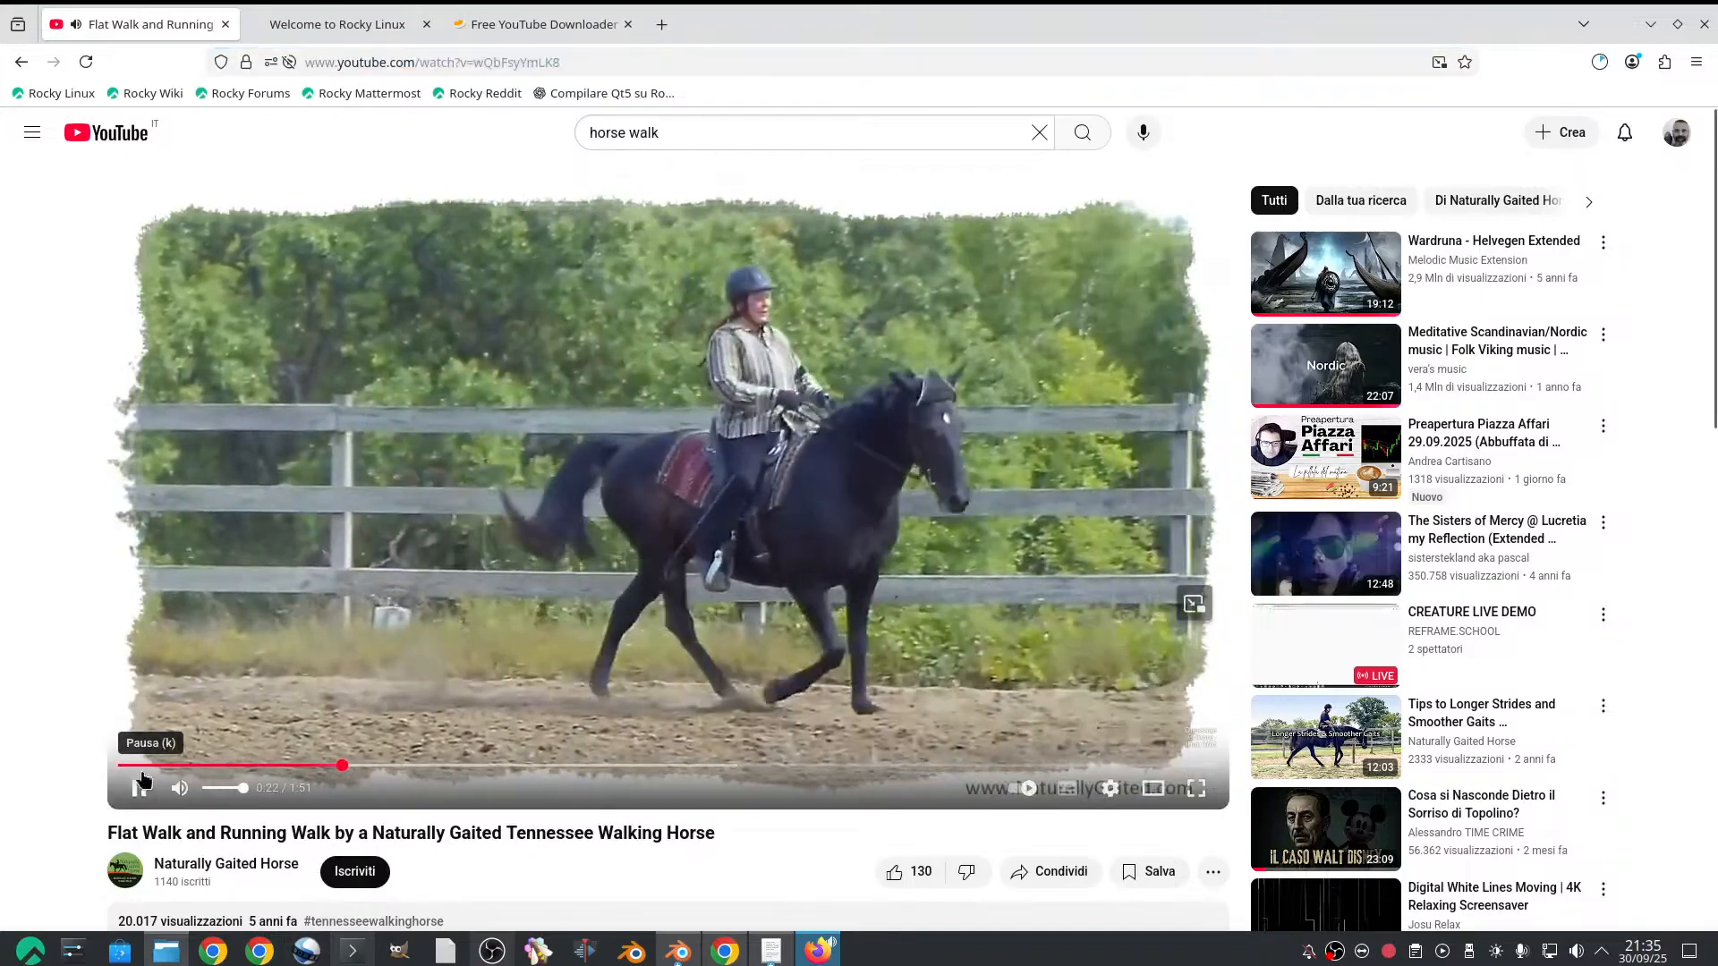
left_click(541, 27)
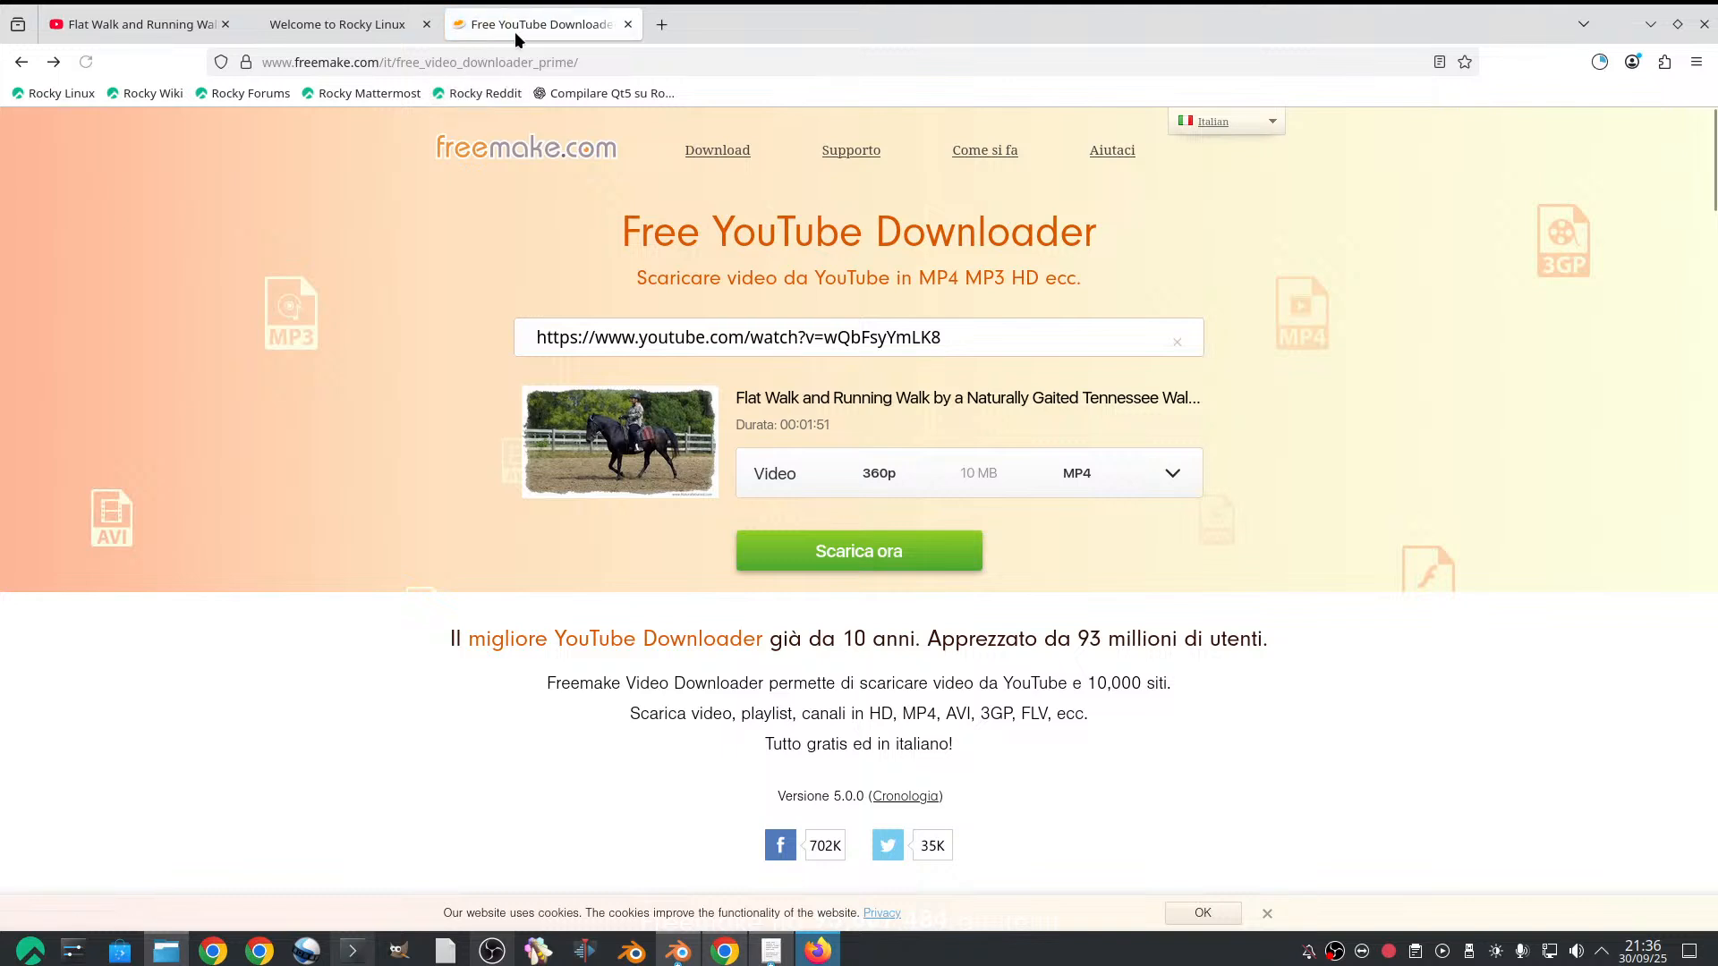
Request the horse video's 360p MP4 again from the Freemake downloader, reloading the page between attempts
left_click(856, 552)
left_click(822, 555)
left_click(87, 62)
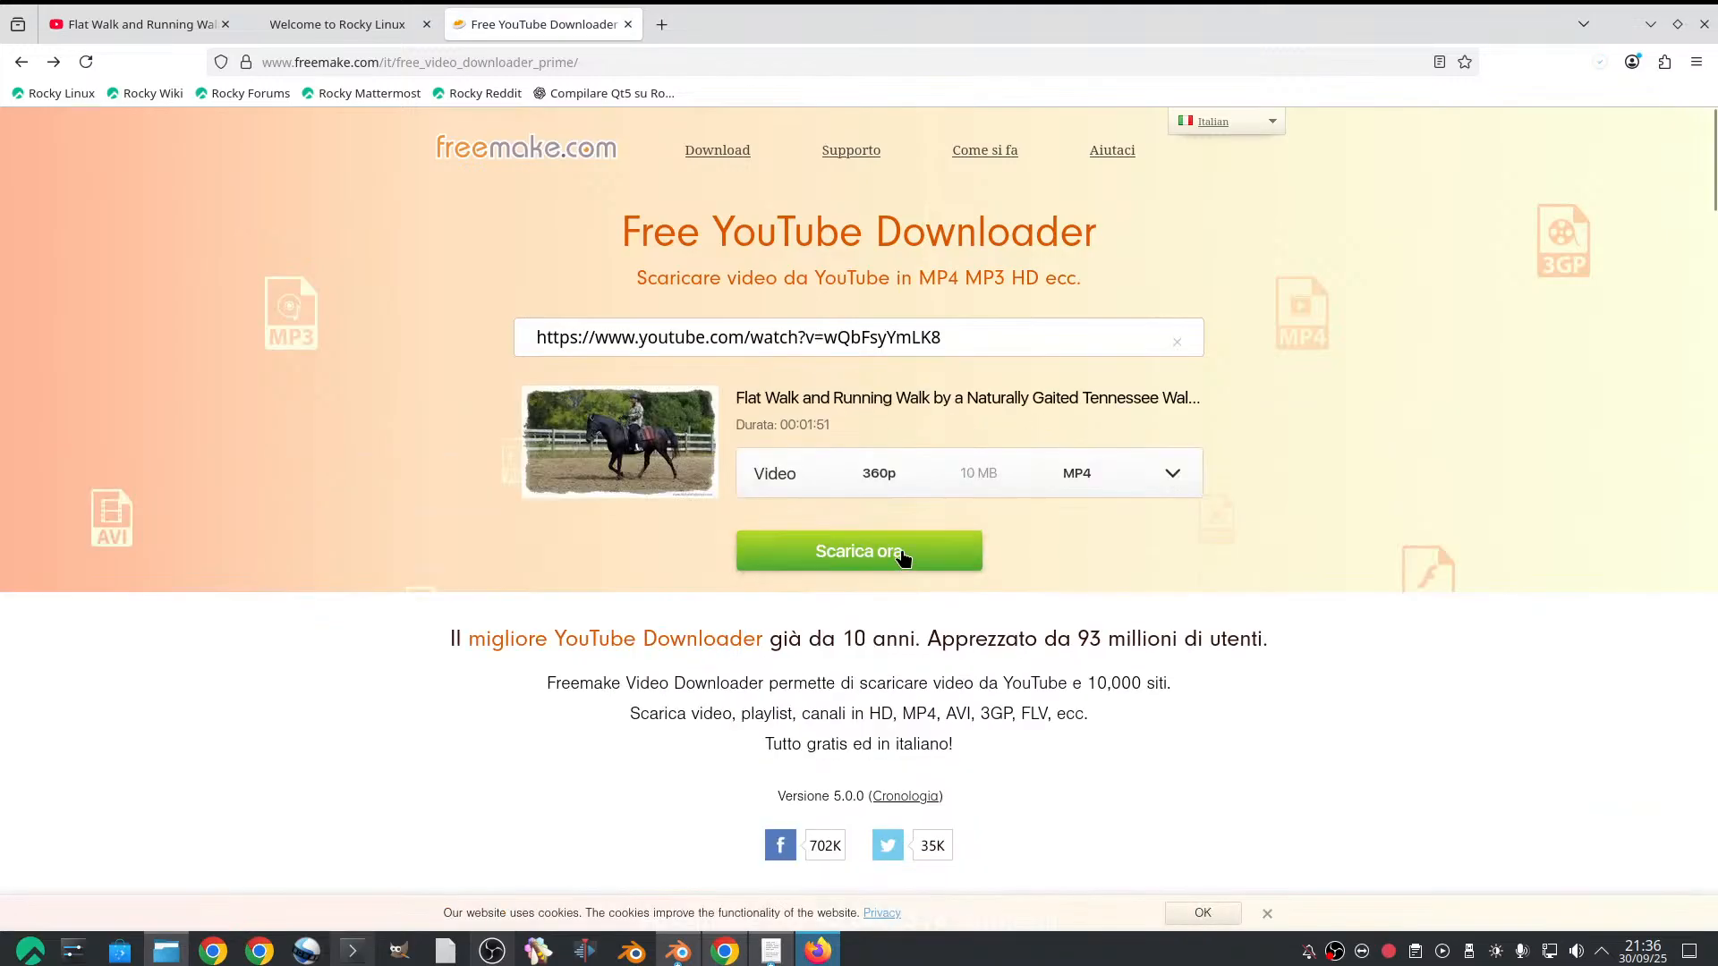
left_click(904, 556)
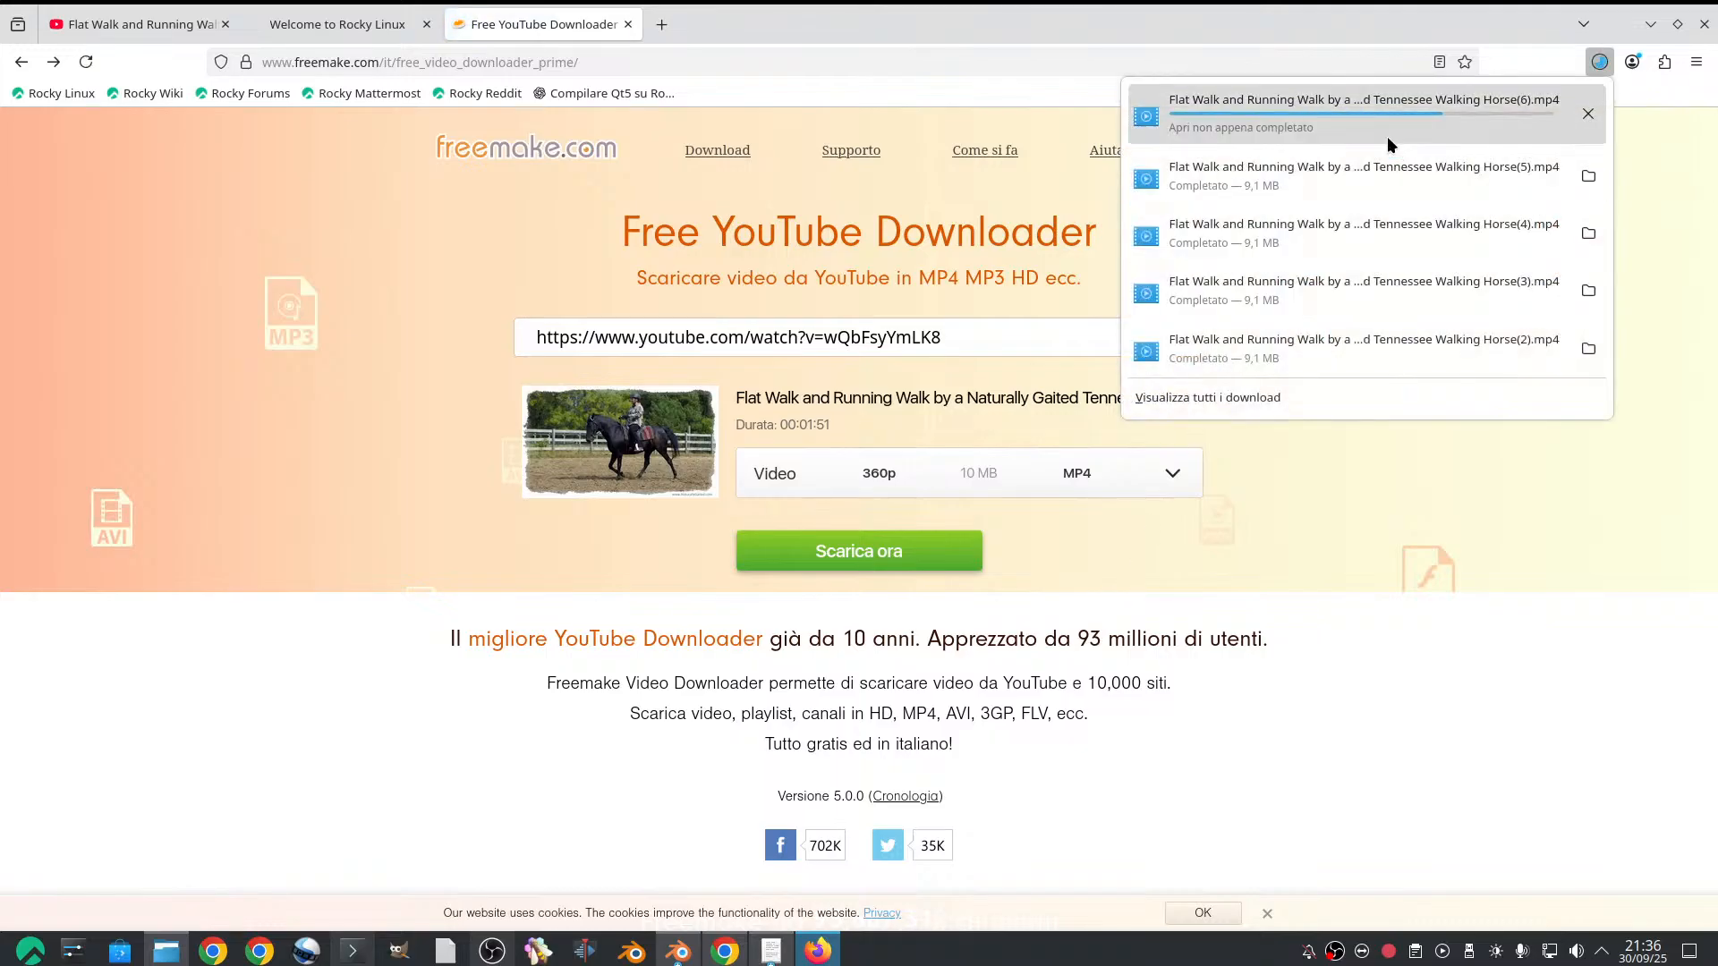
Check the downloaded Tennessee Walking Horse files in the Scaricati folder and minimize the file manager
left_click(1588, 108)
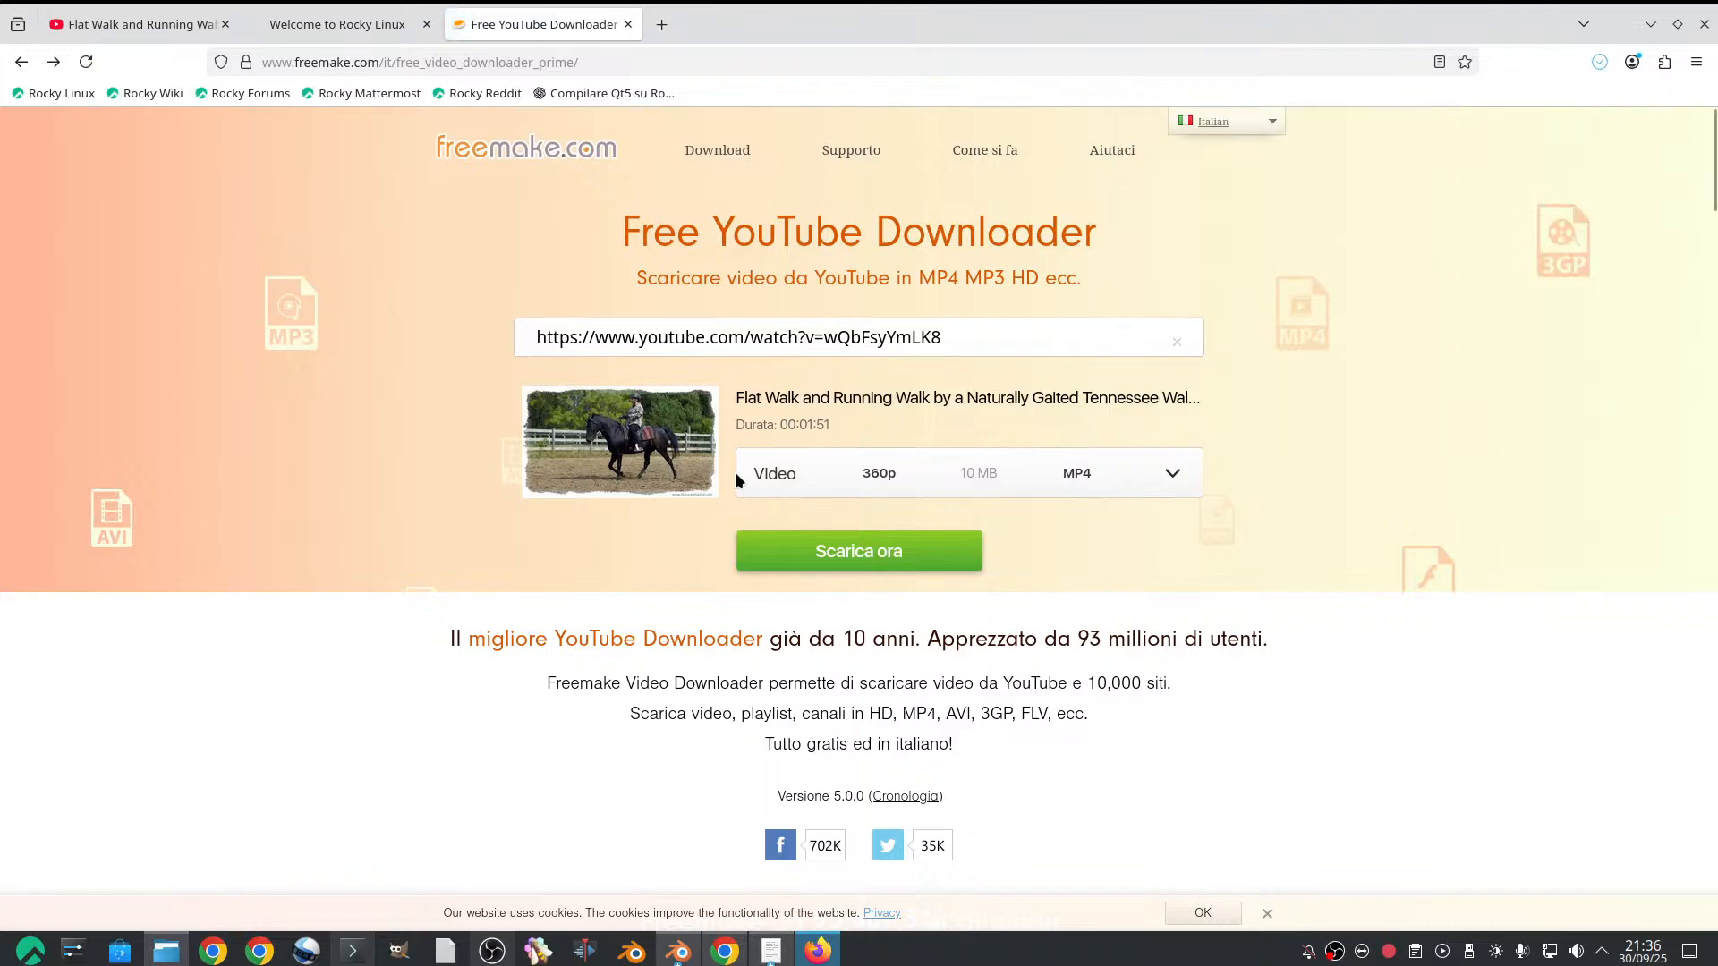
right_click(735, 493)
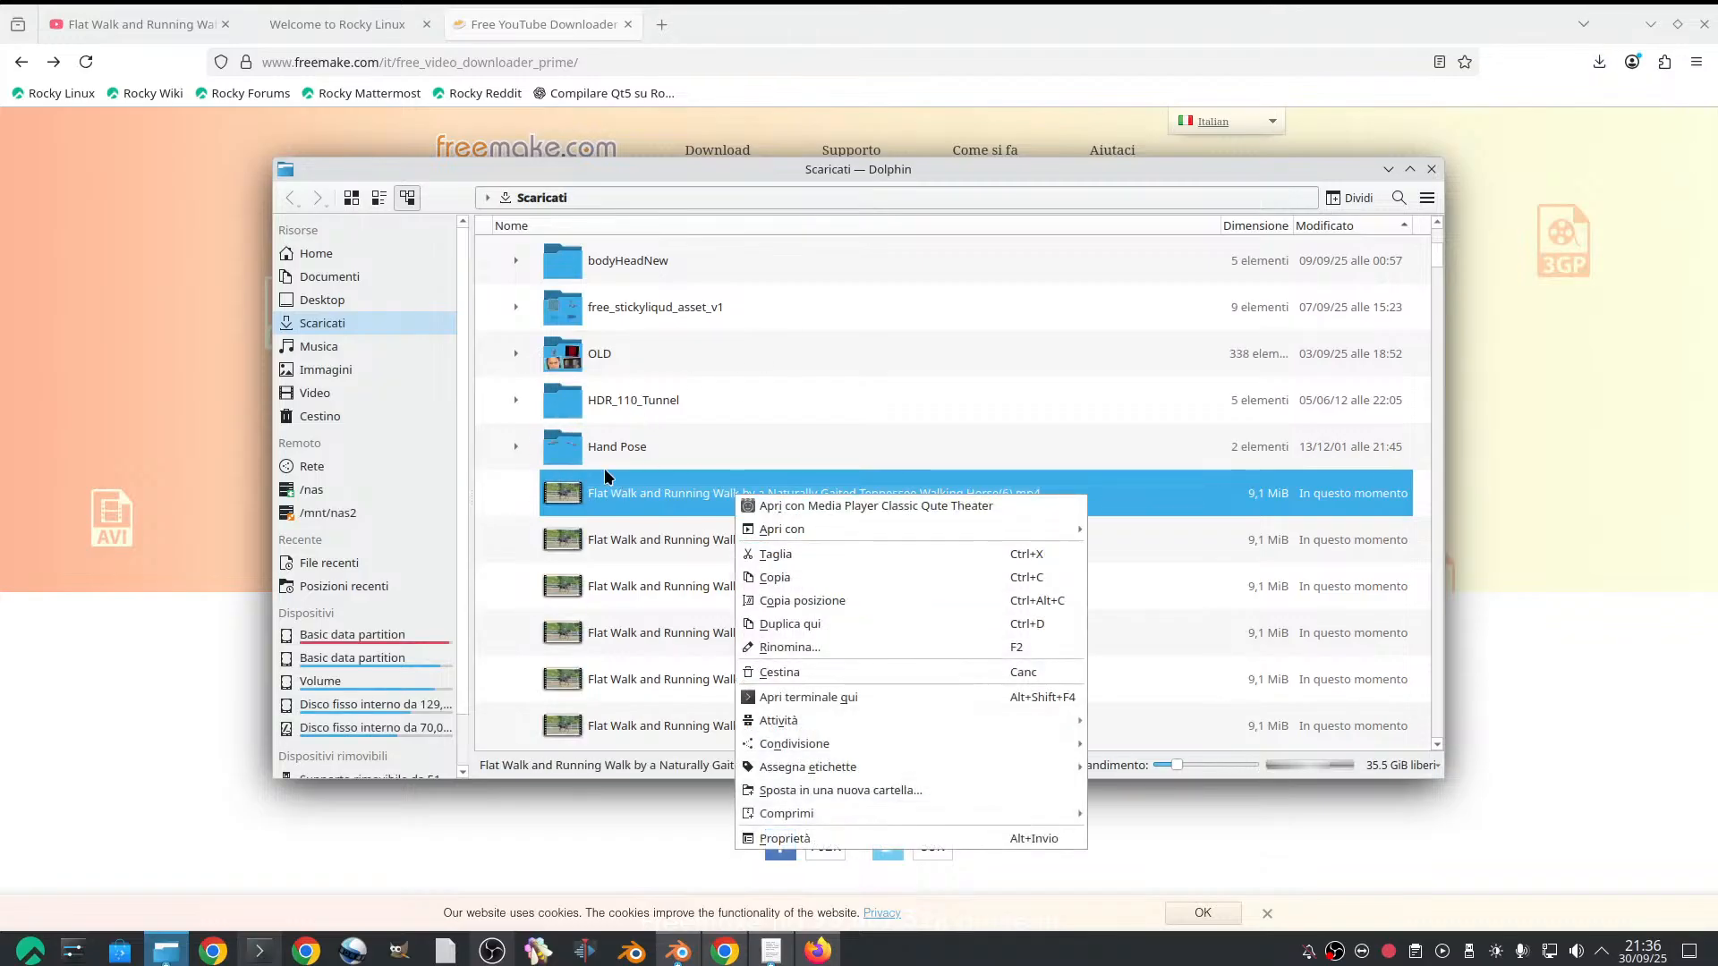
left_click(628, 490)
left_click(1388, 169)
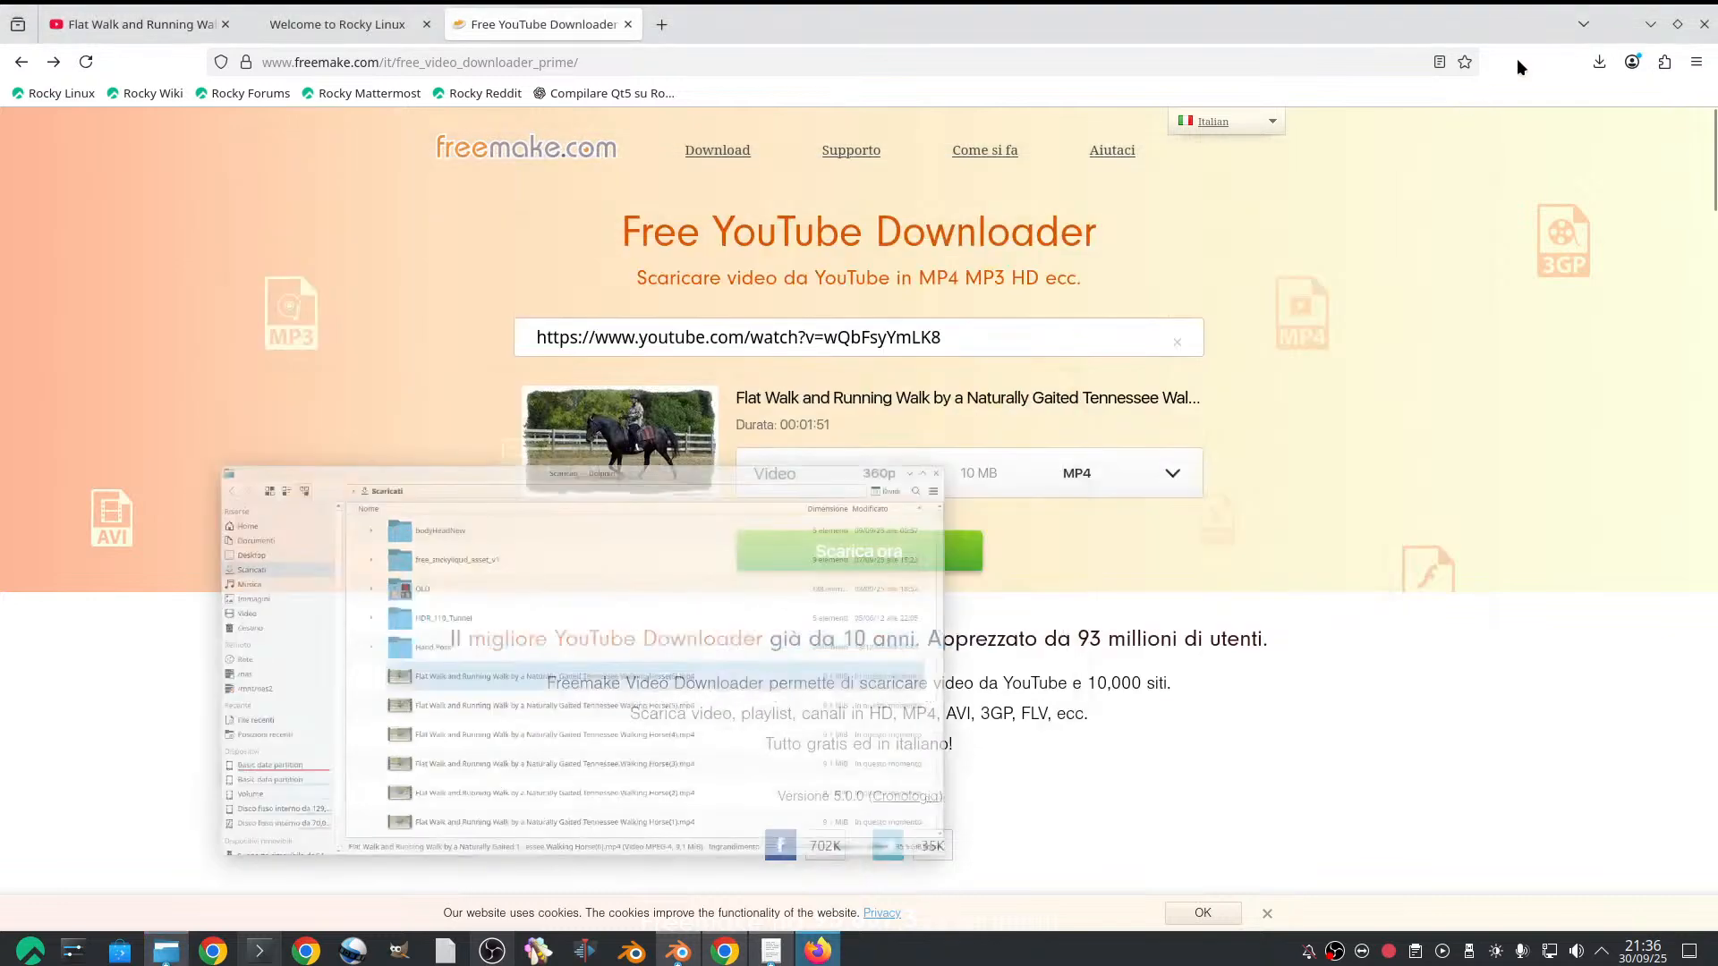
Switch to Blender, show the IDENTIRIG Animation Lab tools and widen the 3D viewport around the goat rig
left_click(1648, 25)
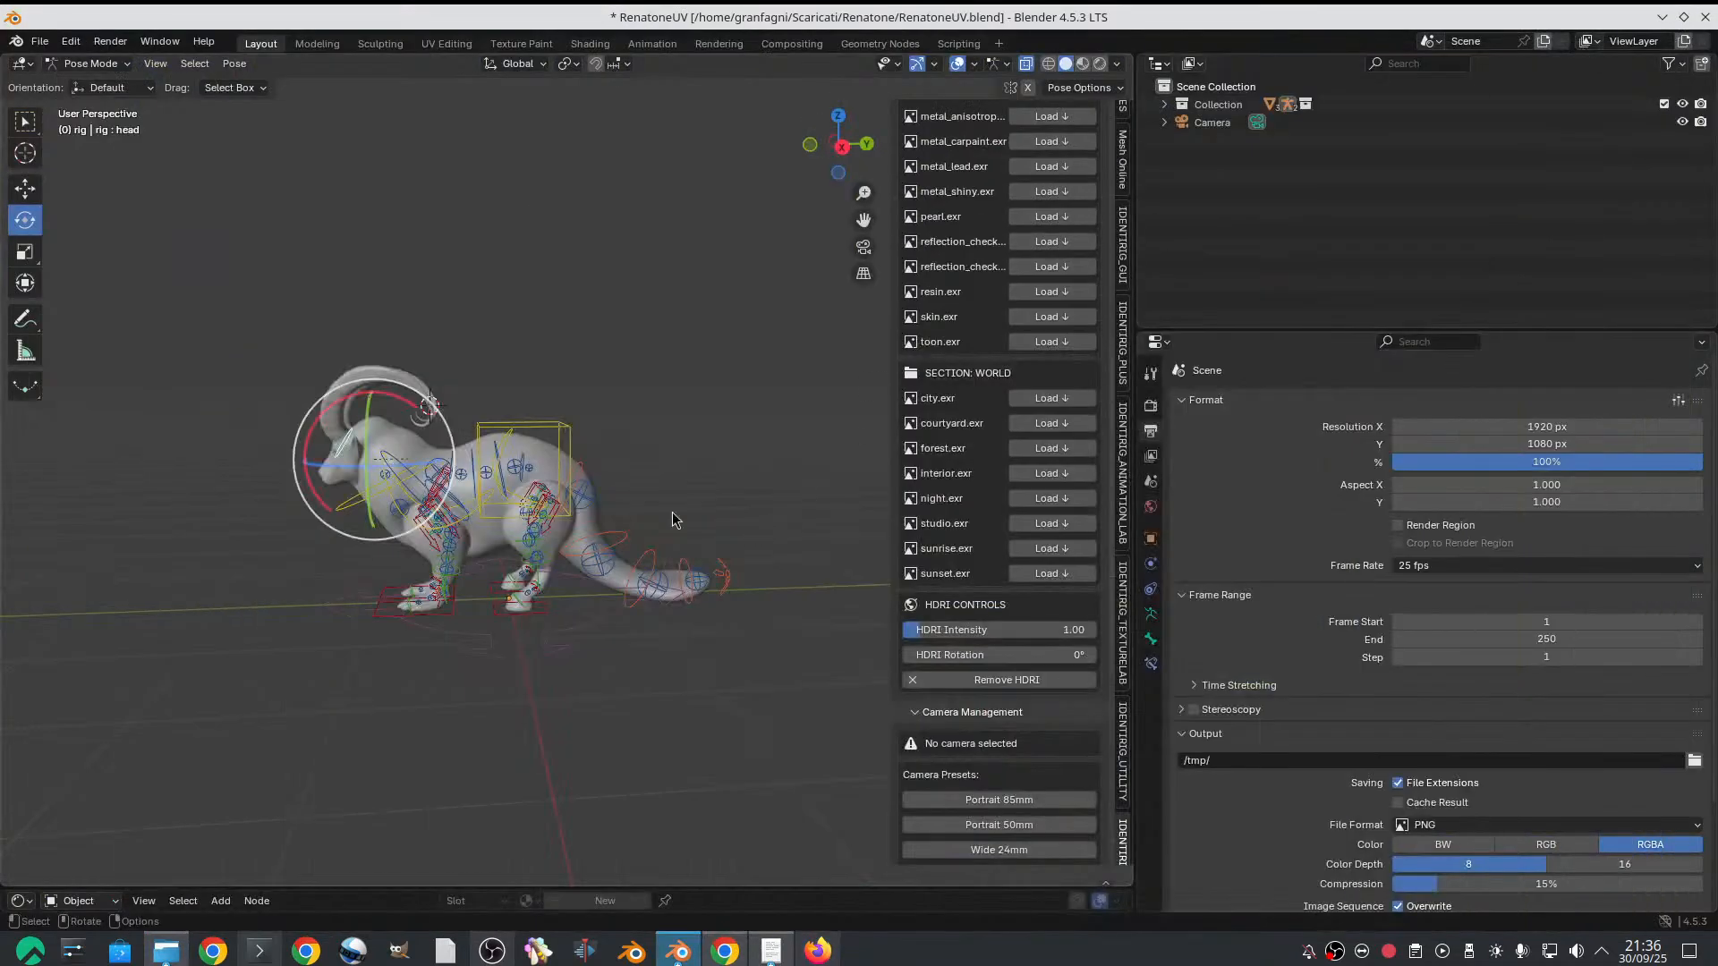
scroll(556, 412, "down", 1)
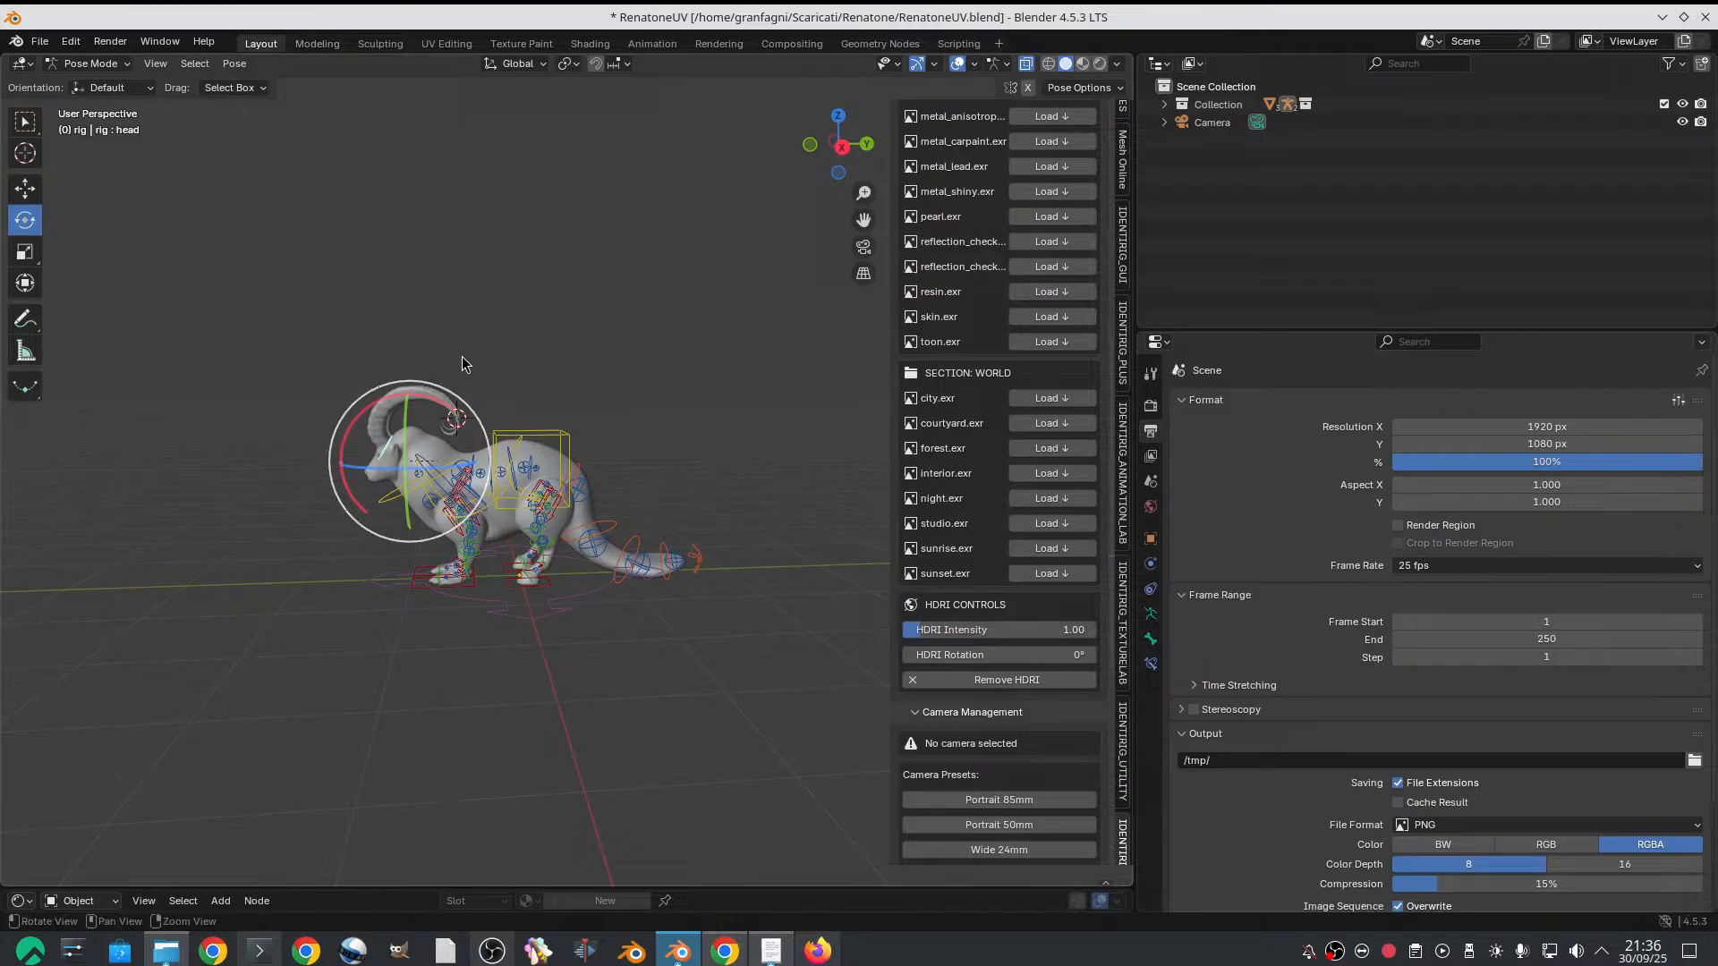
left_click(1129, 407)
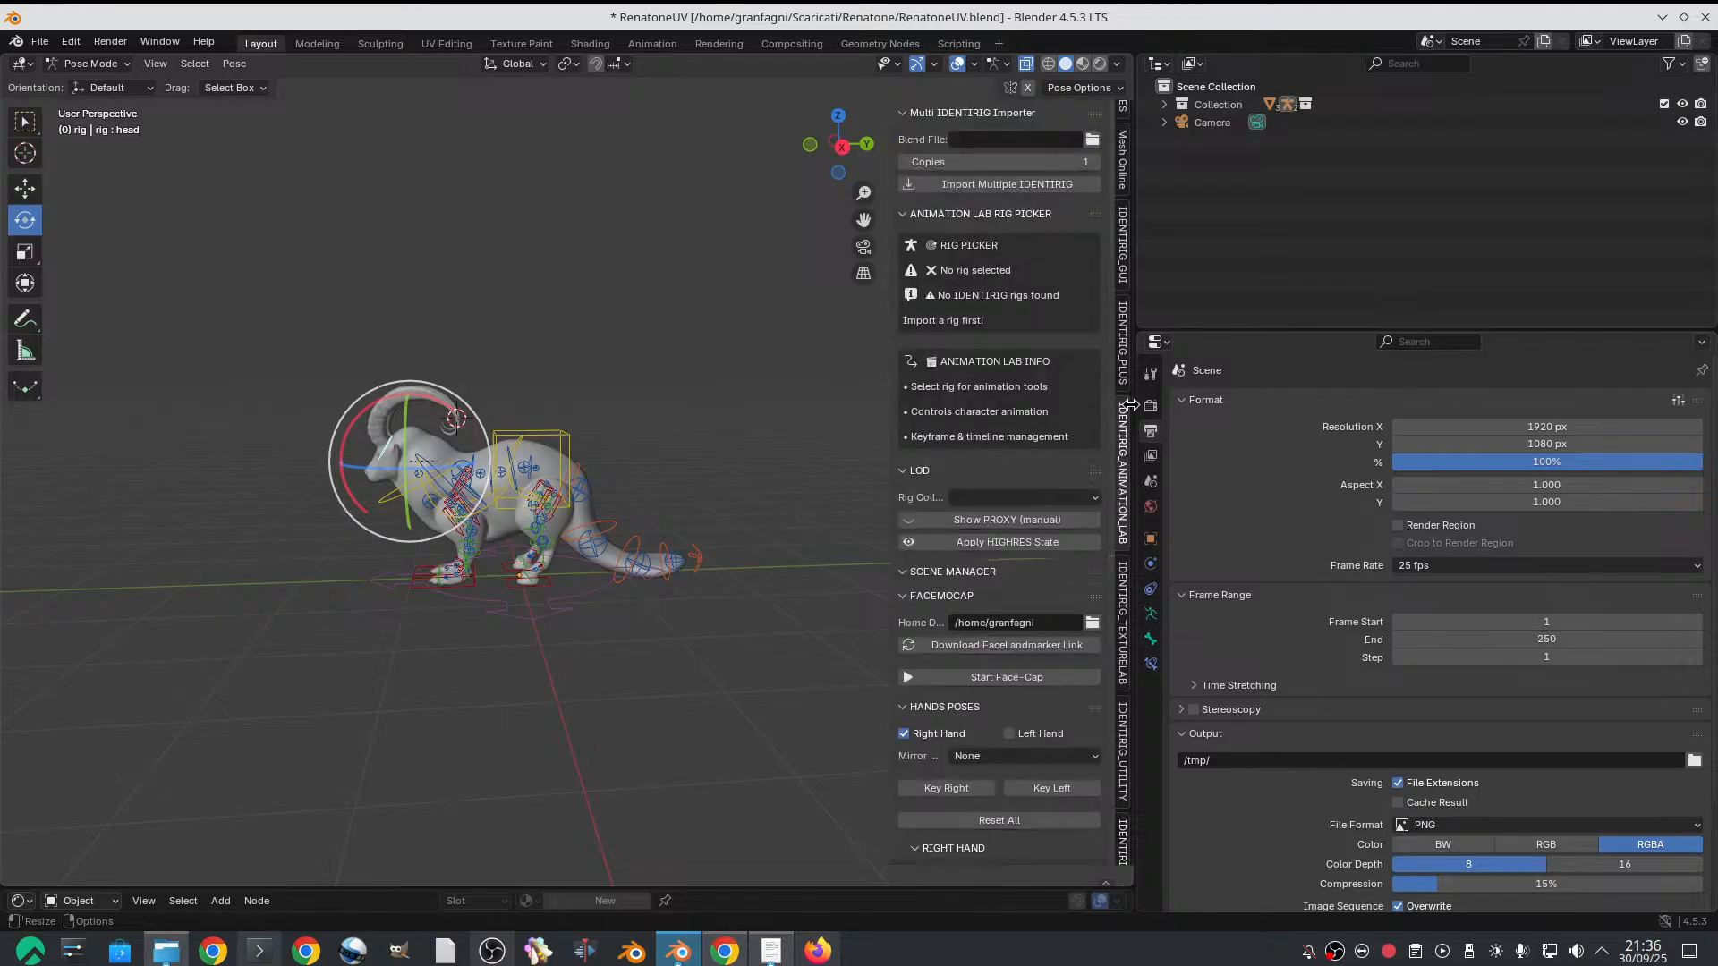
left_click_drag(1130, 404, 1369, 414)
scroll(755, 403, "up", 2)
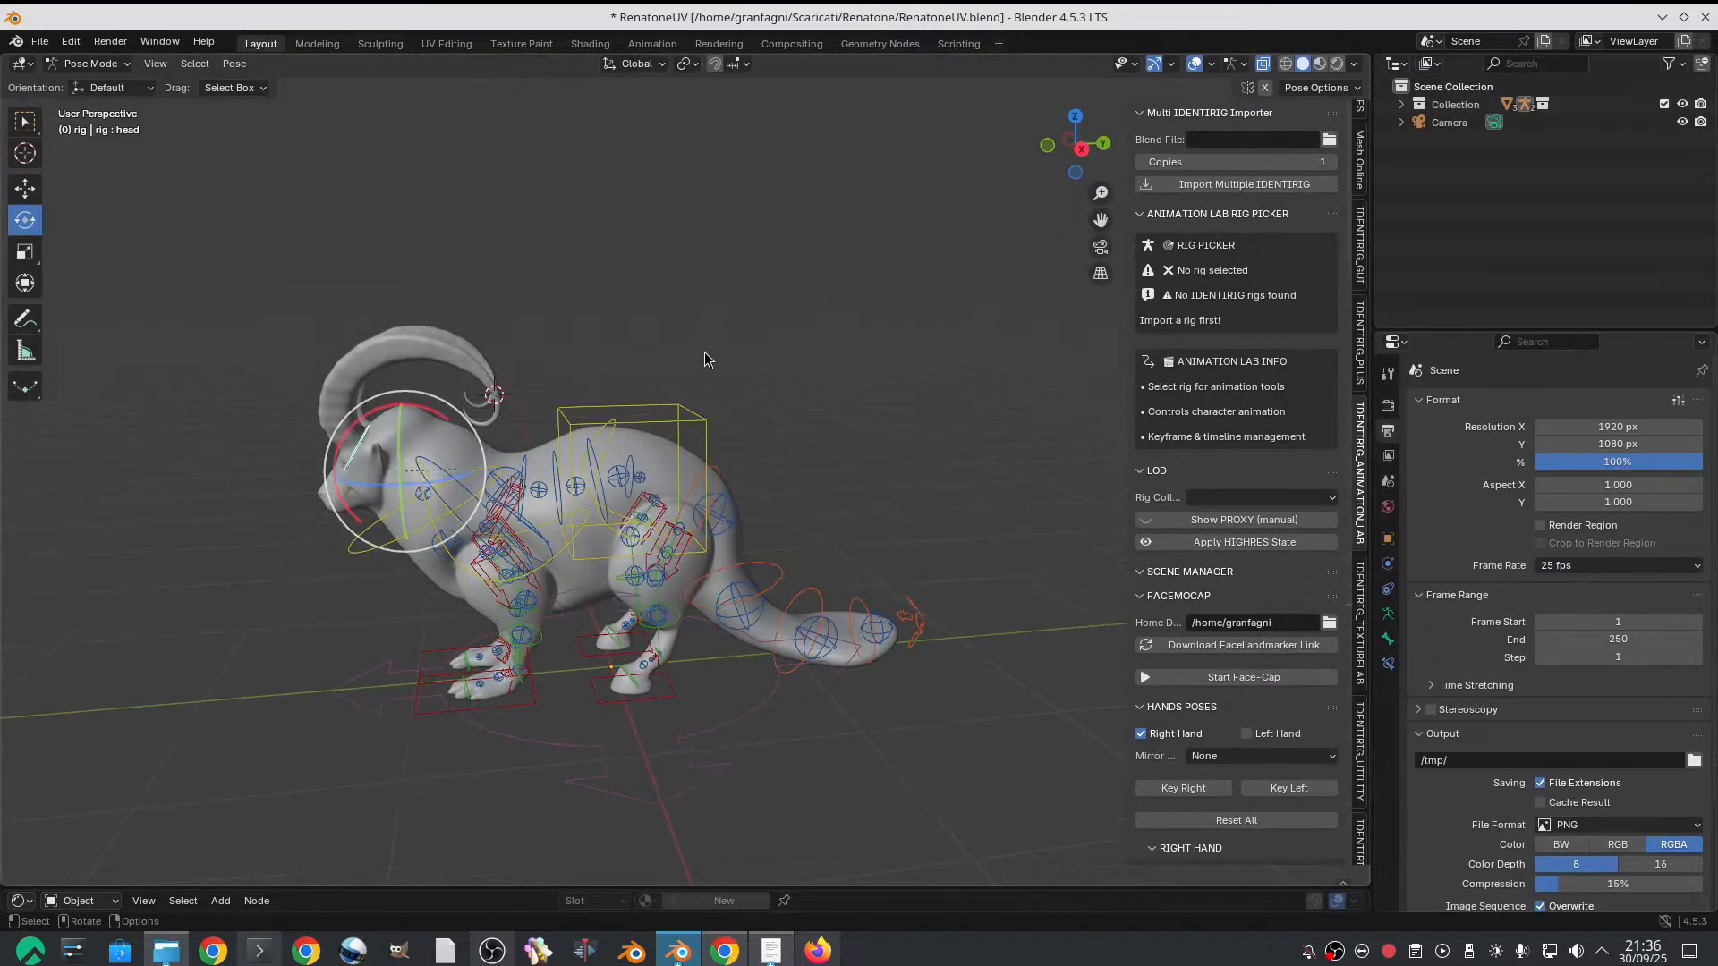
scroll(687, 428, "down", 5)
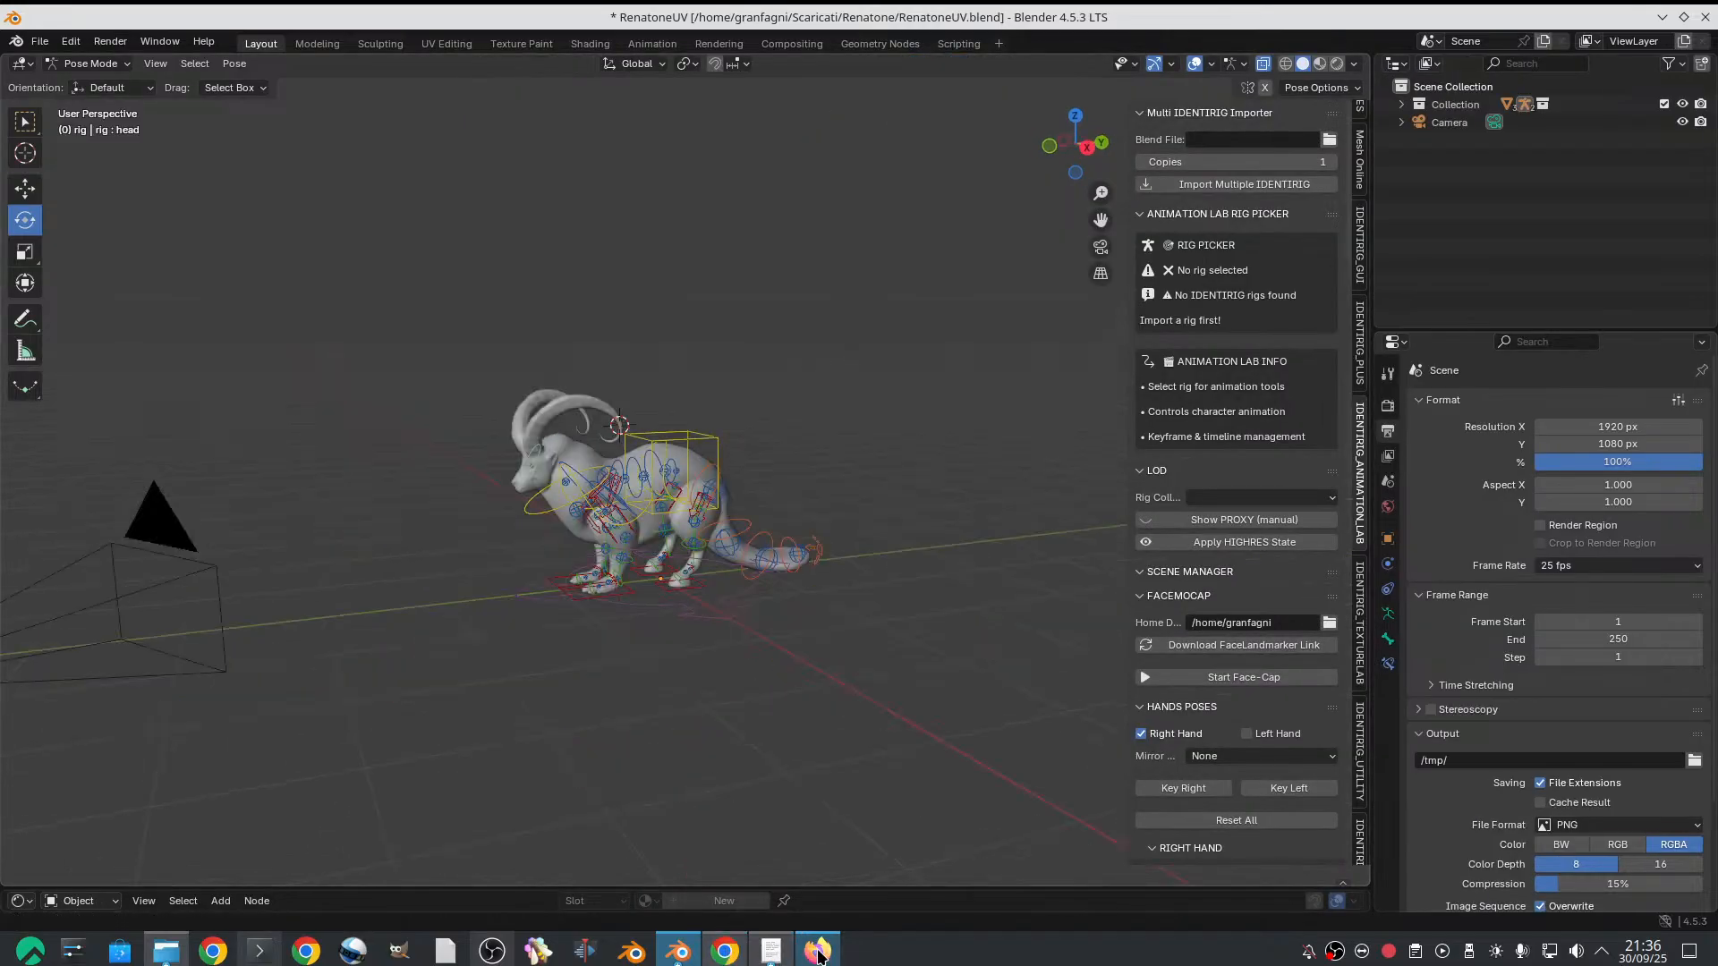
Return to the horse video's YouTube page in the browser and search for "capibara walk"
left_click(817, 950)
left_click(169, 27)
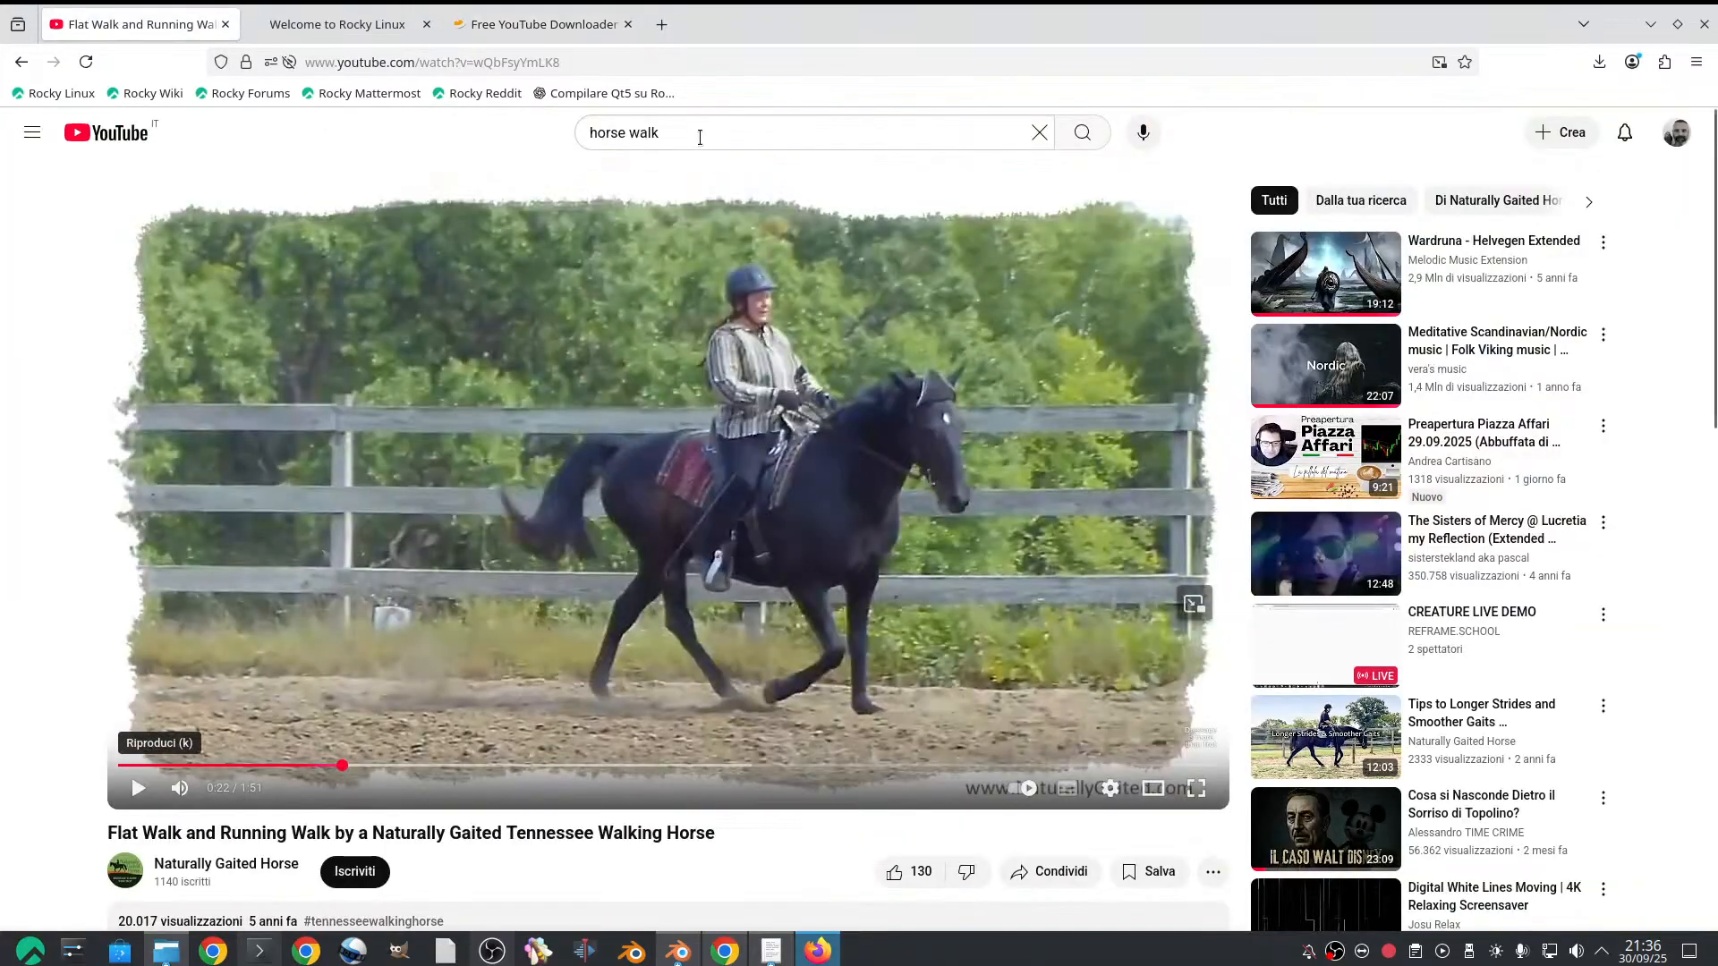
left_click_drag(699, 137, 387, 115)
type("ca")
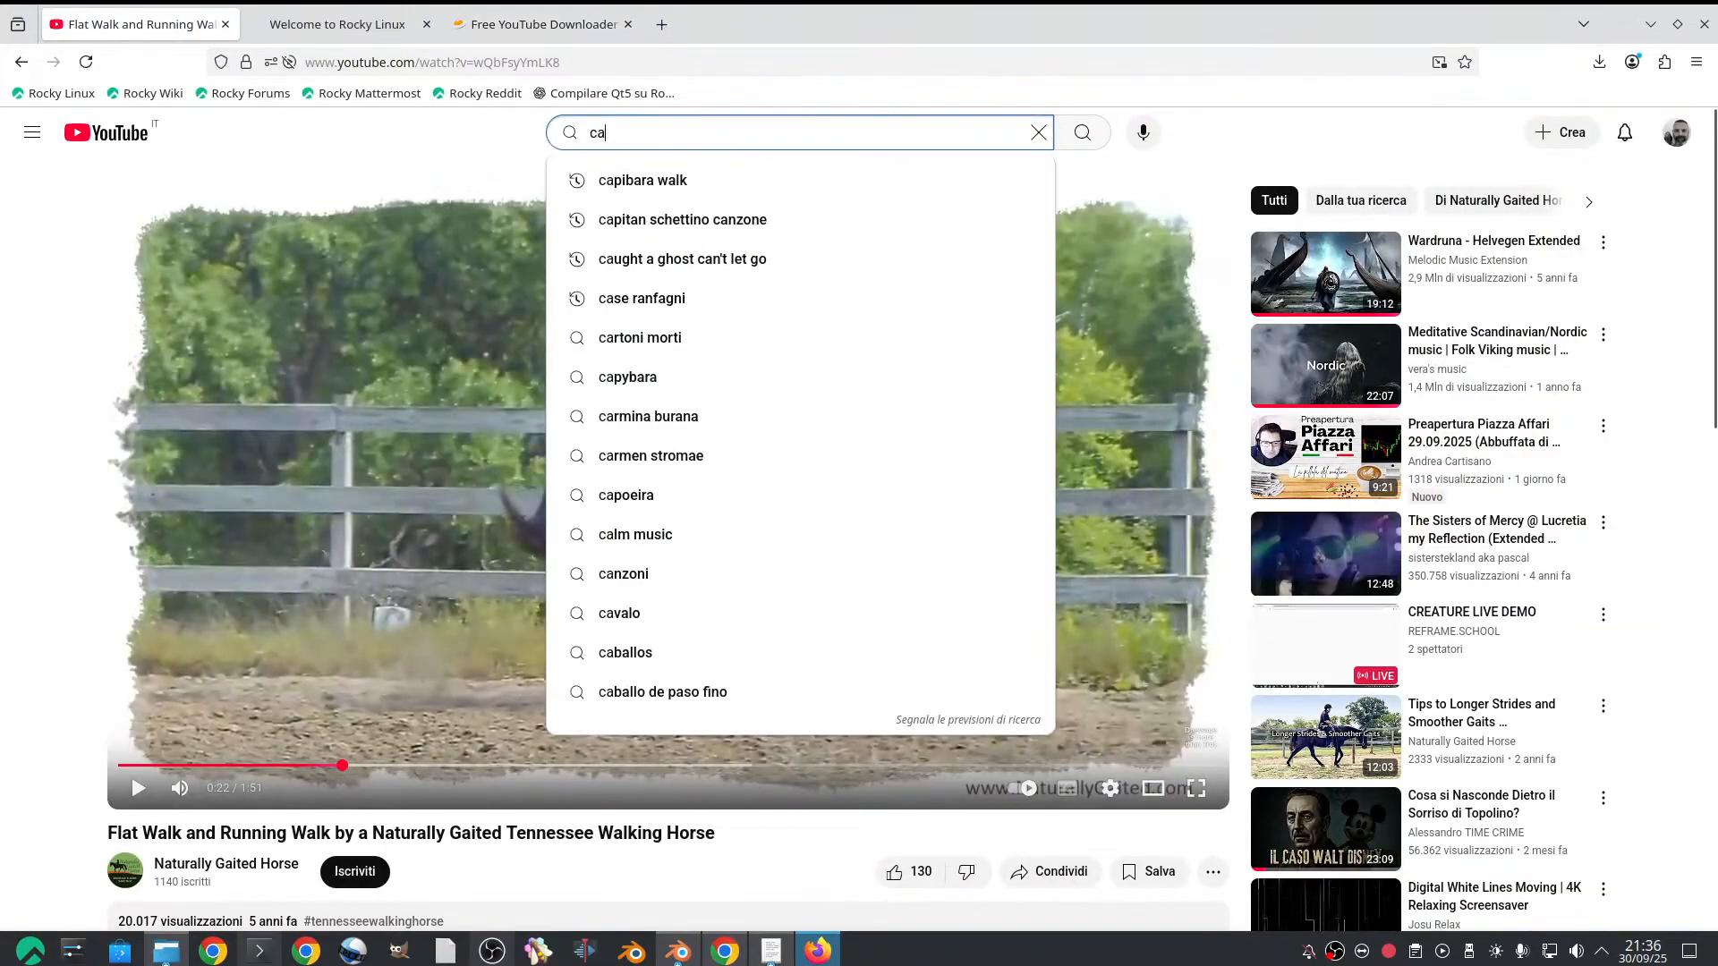
type("pibara w")
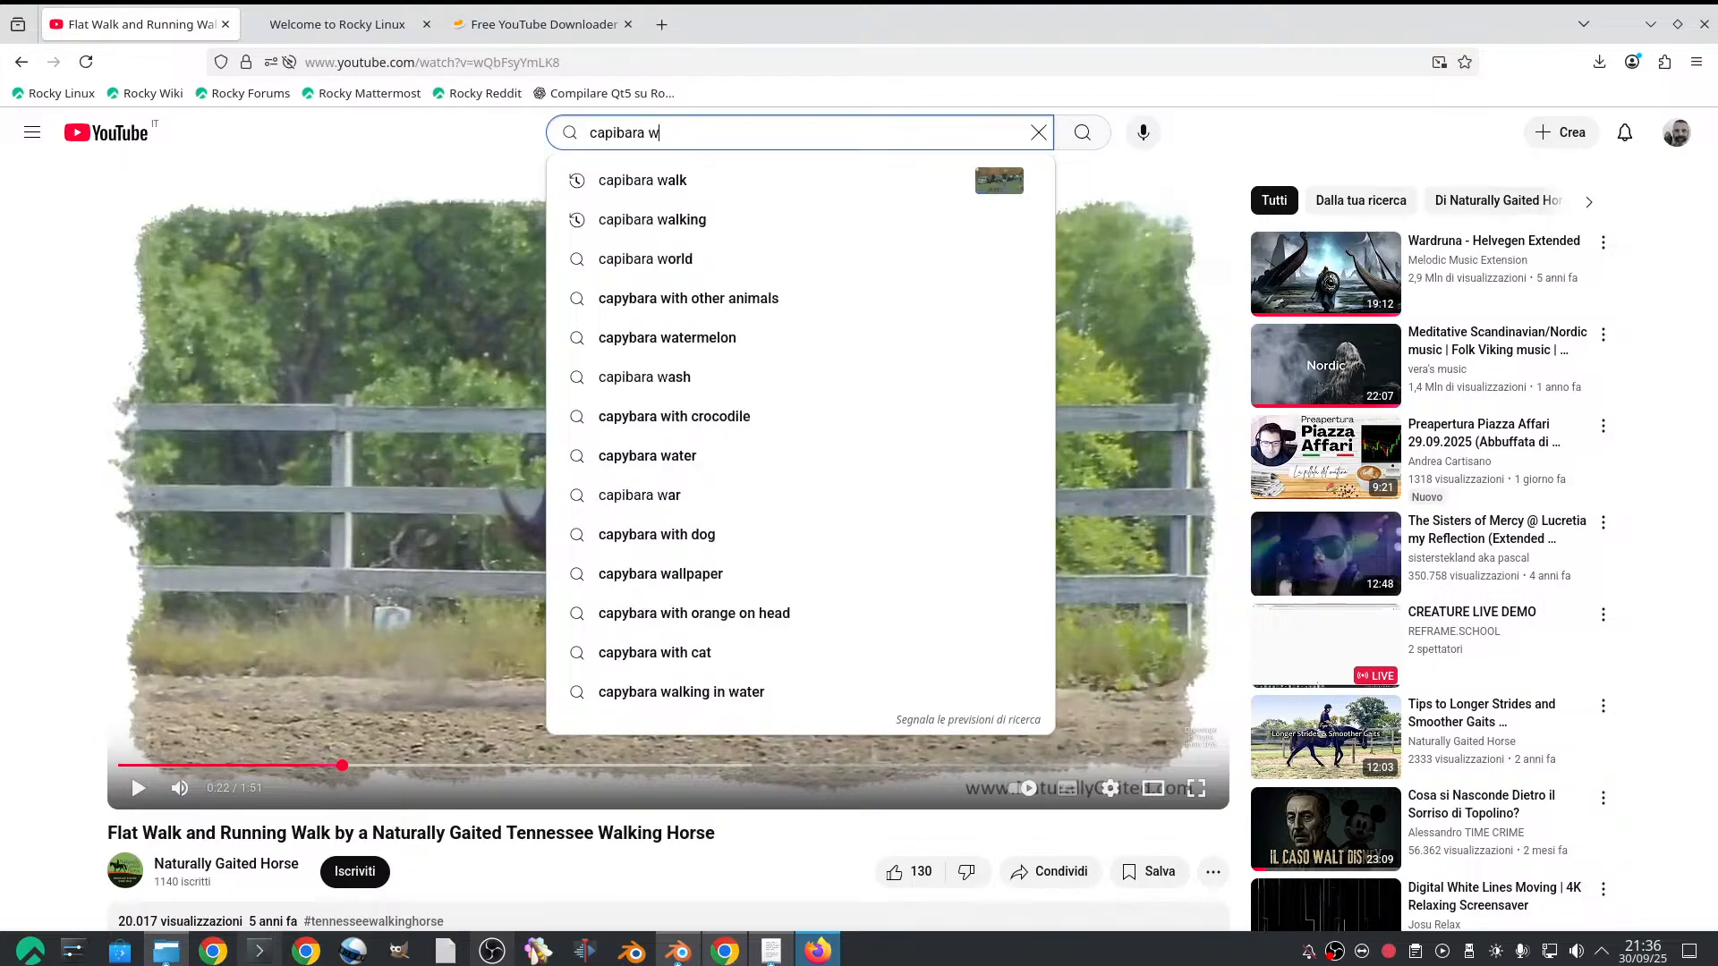
left_click(662, 181)
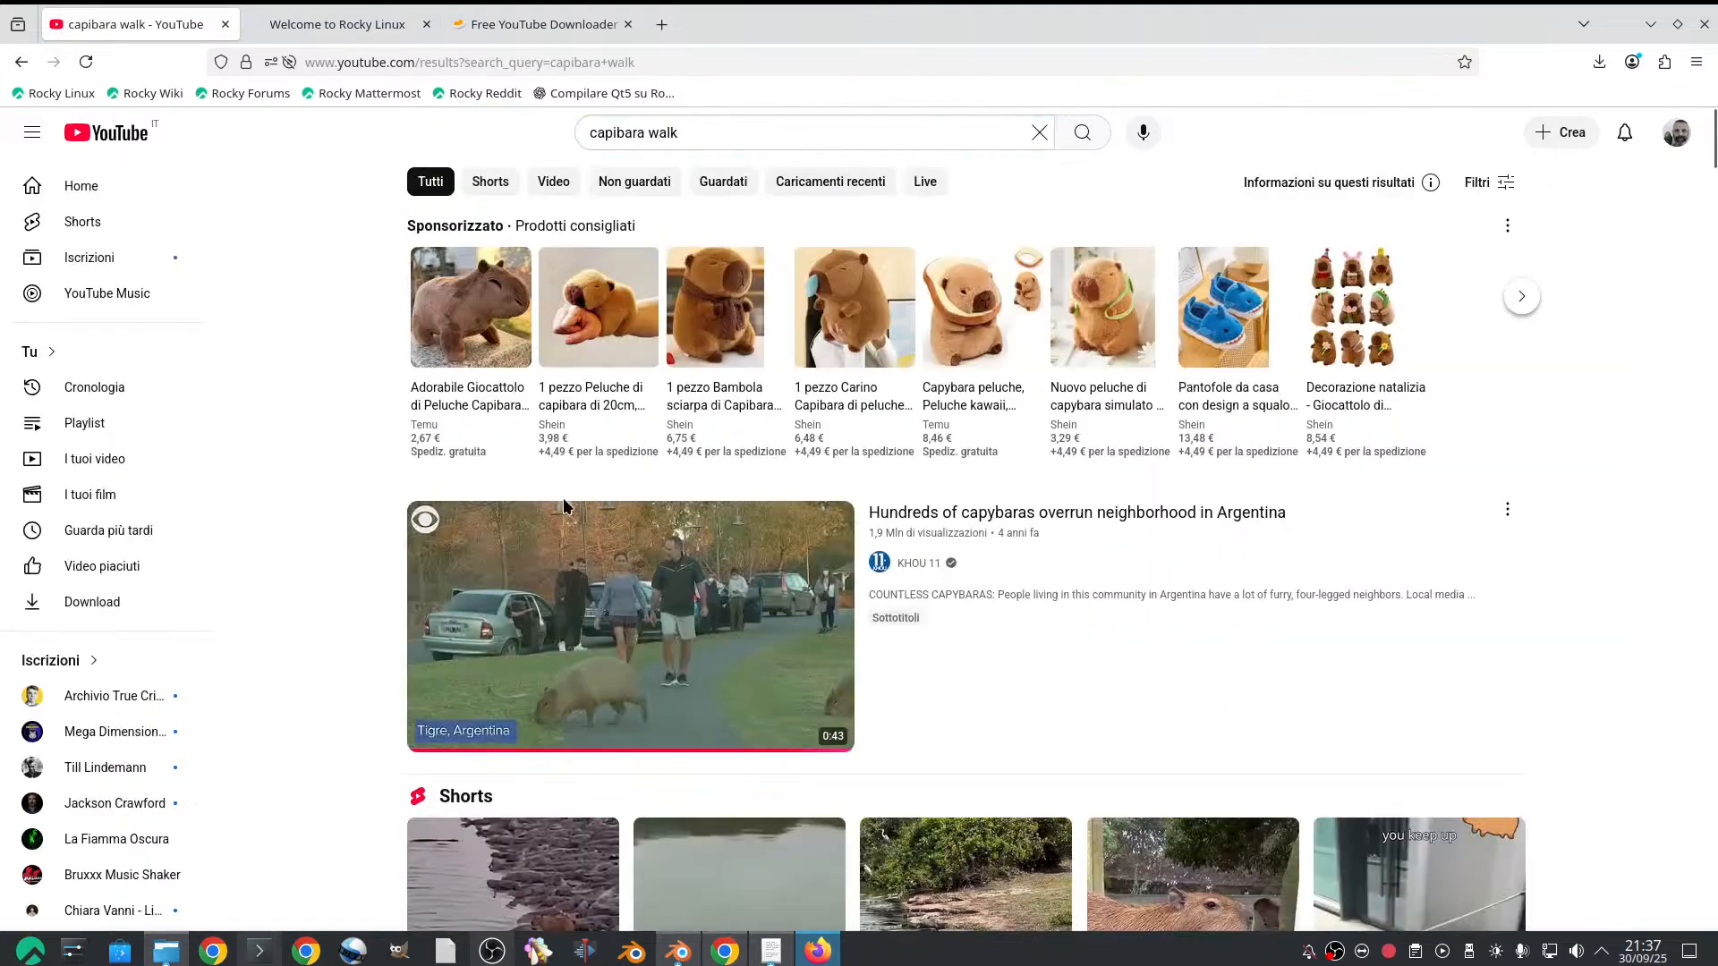
Open the video "Hundreds of capybaras overrun neighborhood in Argentina", mute it and copy its address
scroll(572, 501, "down", 4)
left_click(636, 366)
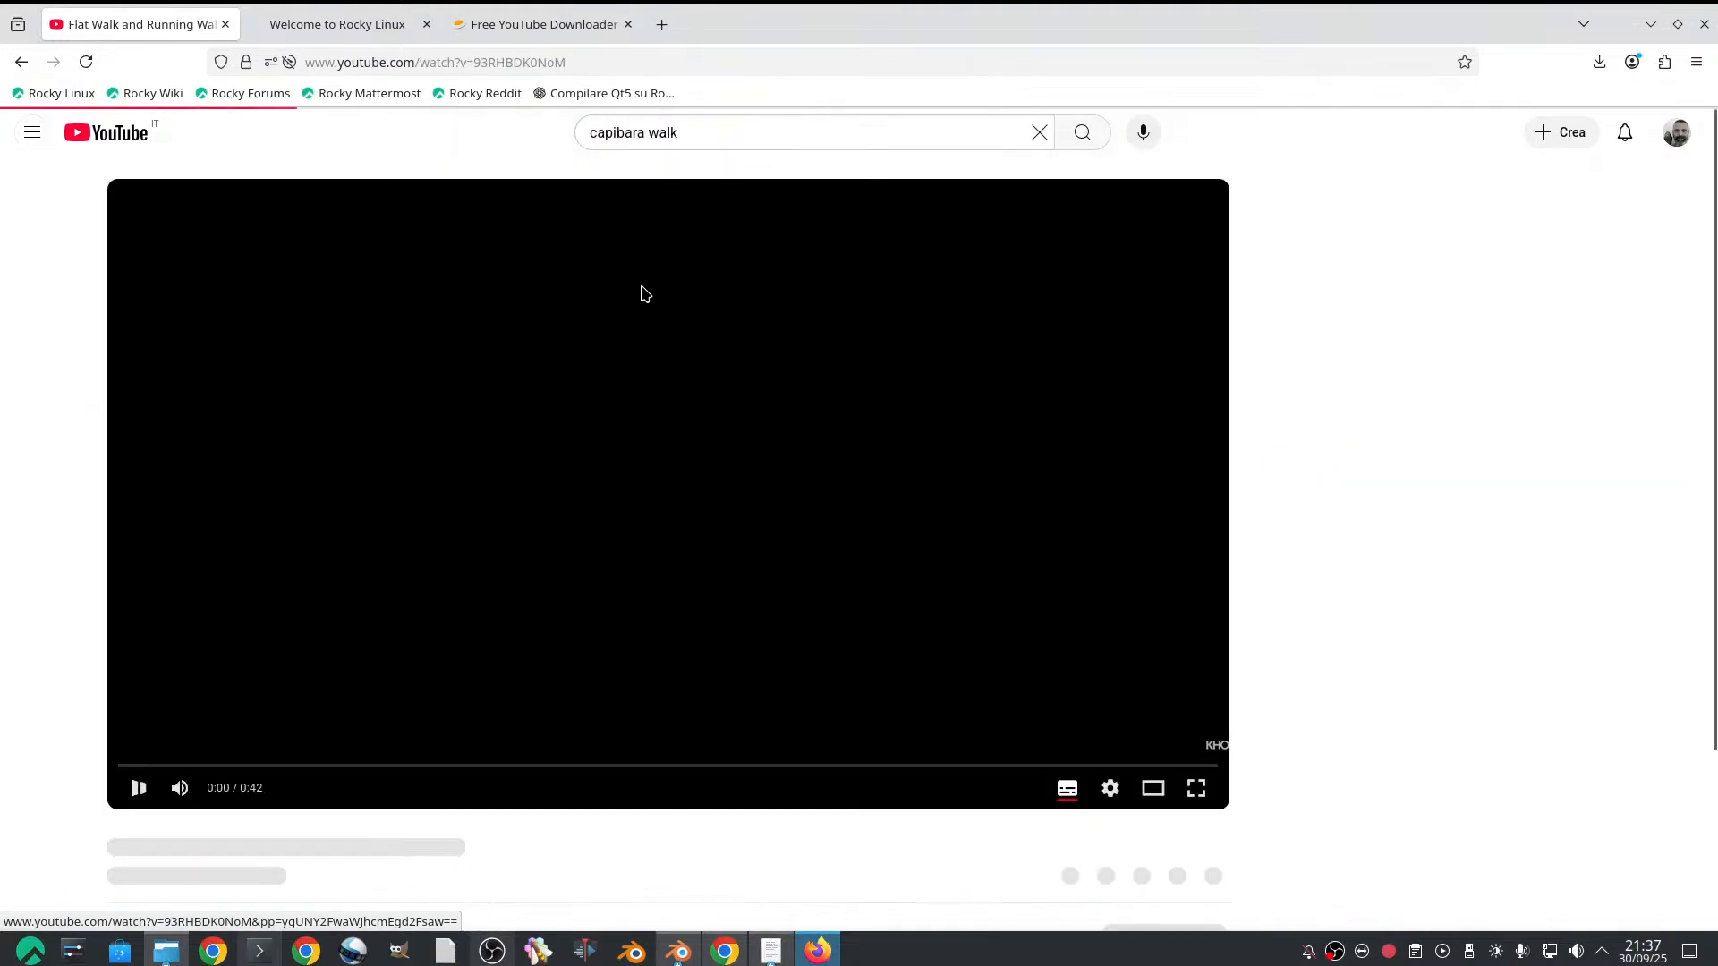
left_click(379, 57)
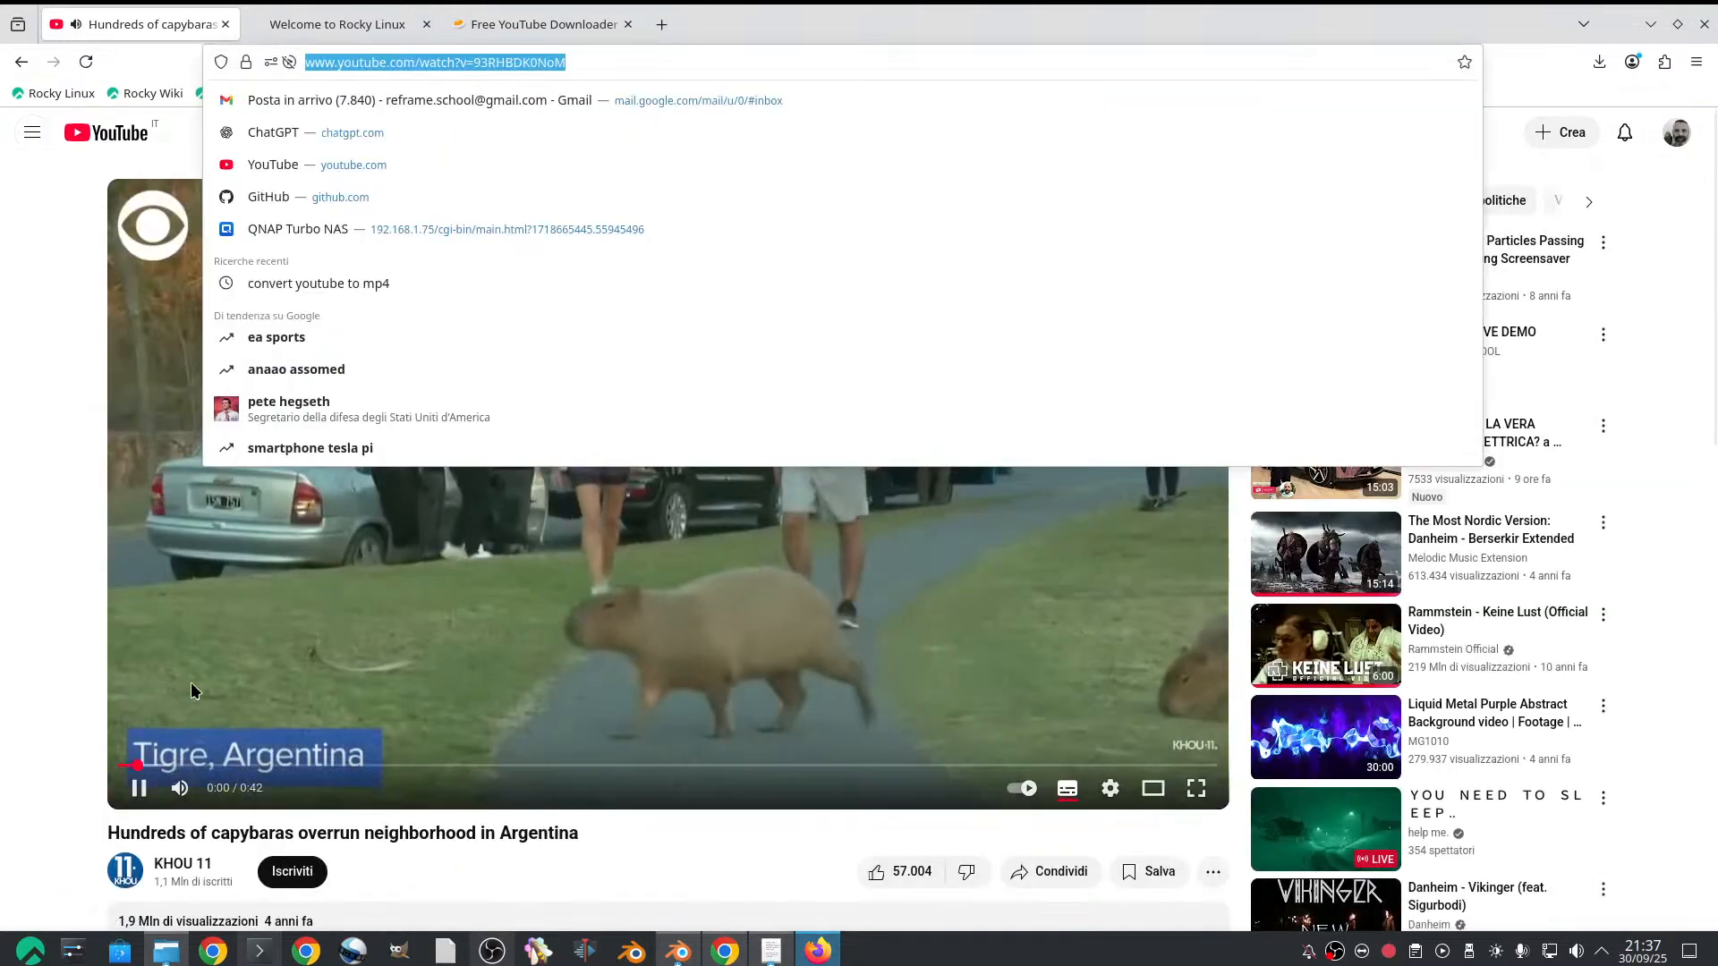
left_click(180, 788)
left_click(429, 62)
key("ctrl+c")
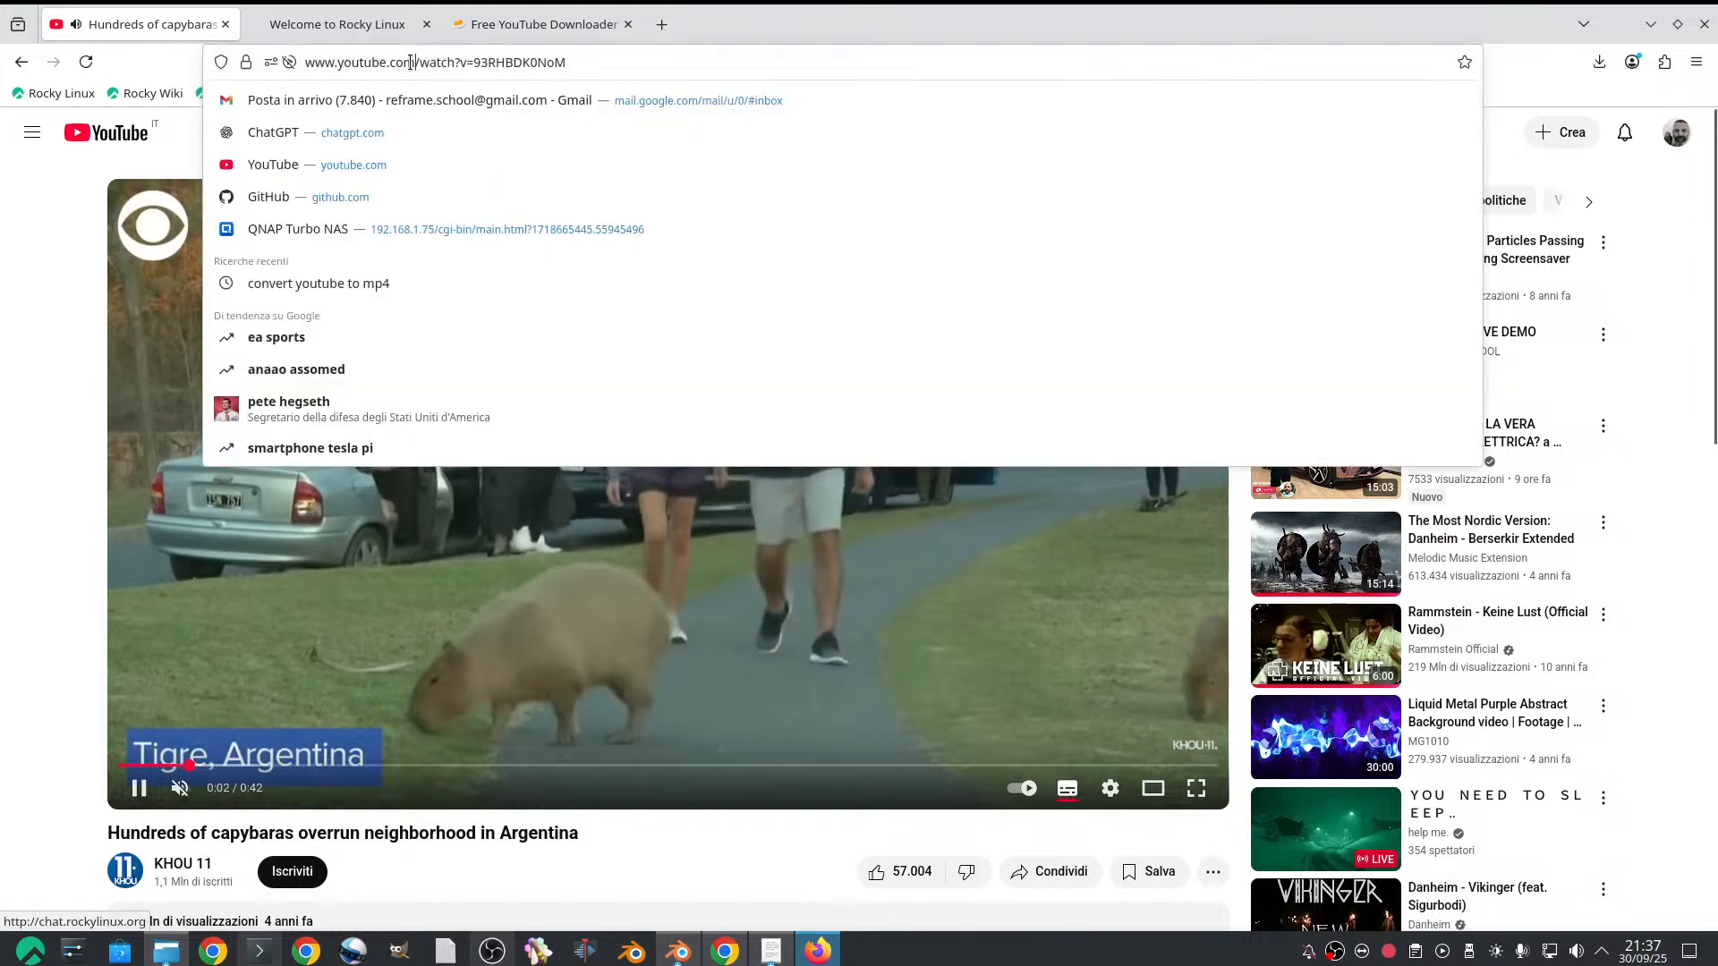
Replace the address in the Freemake downloader with the capybara video's and download its 360p MP4 version
left_click(472, 24)
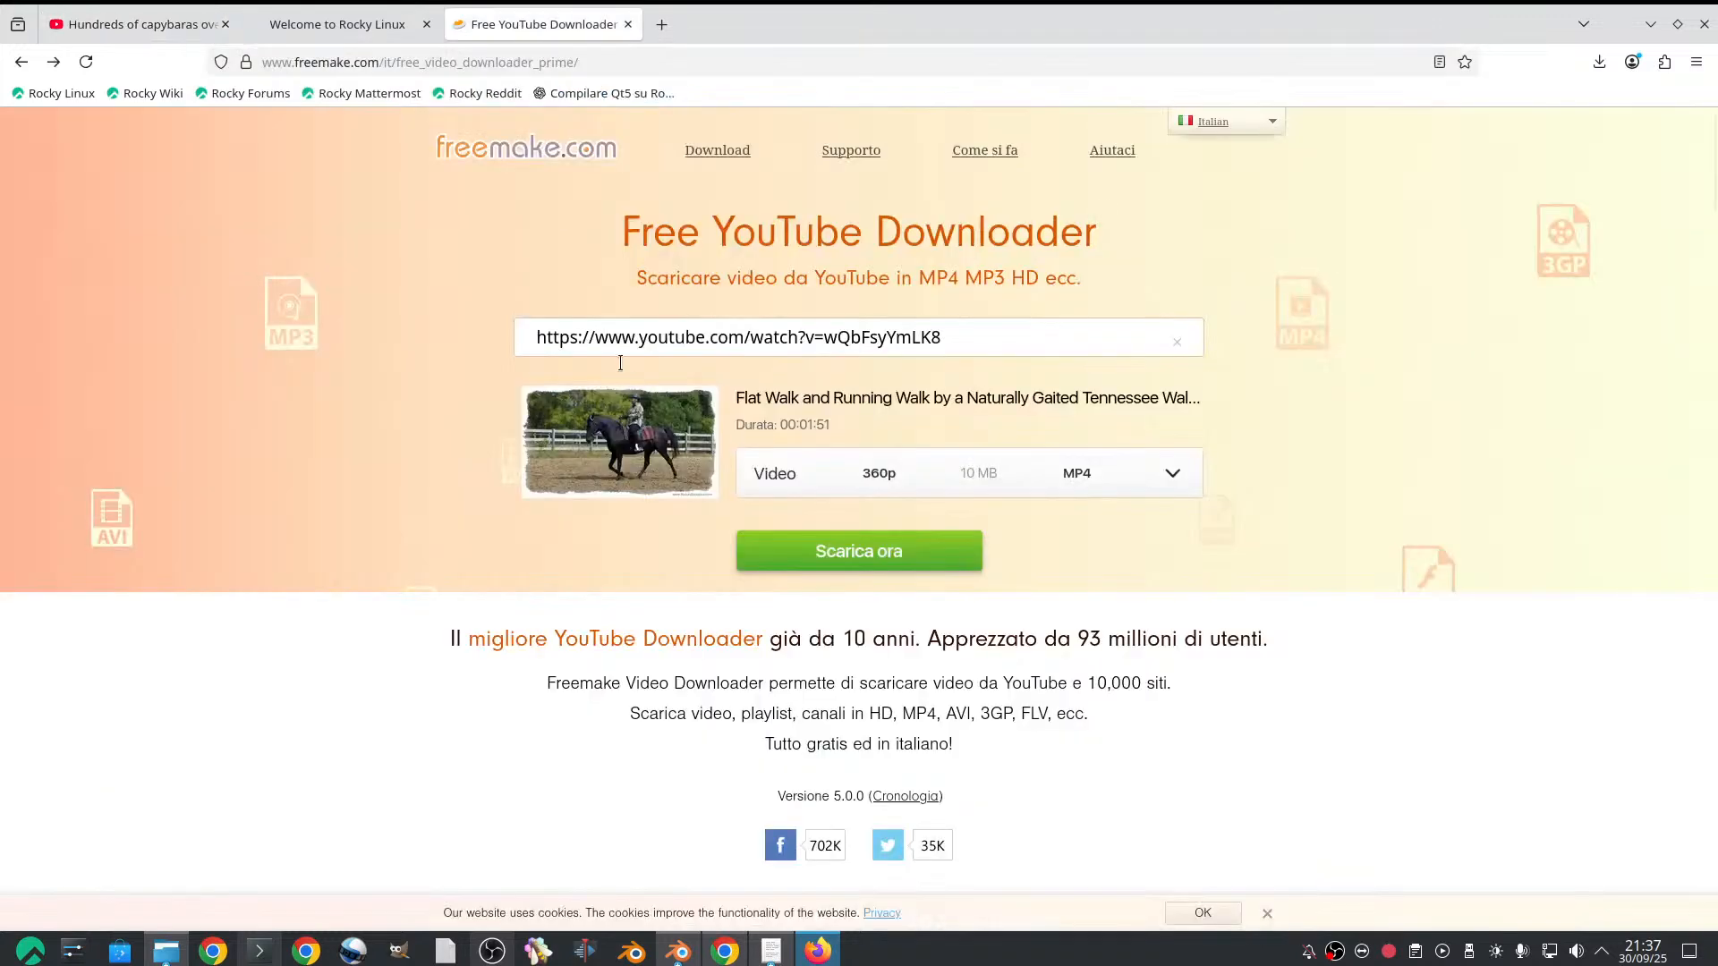
key("ctrl+a")
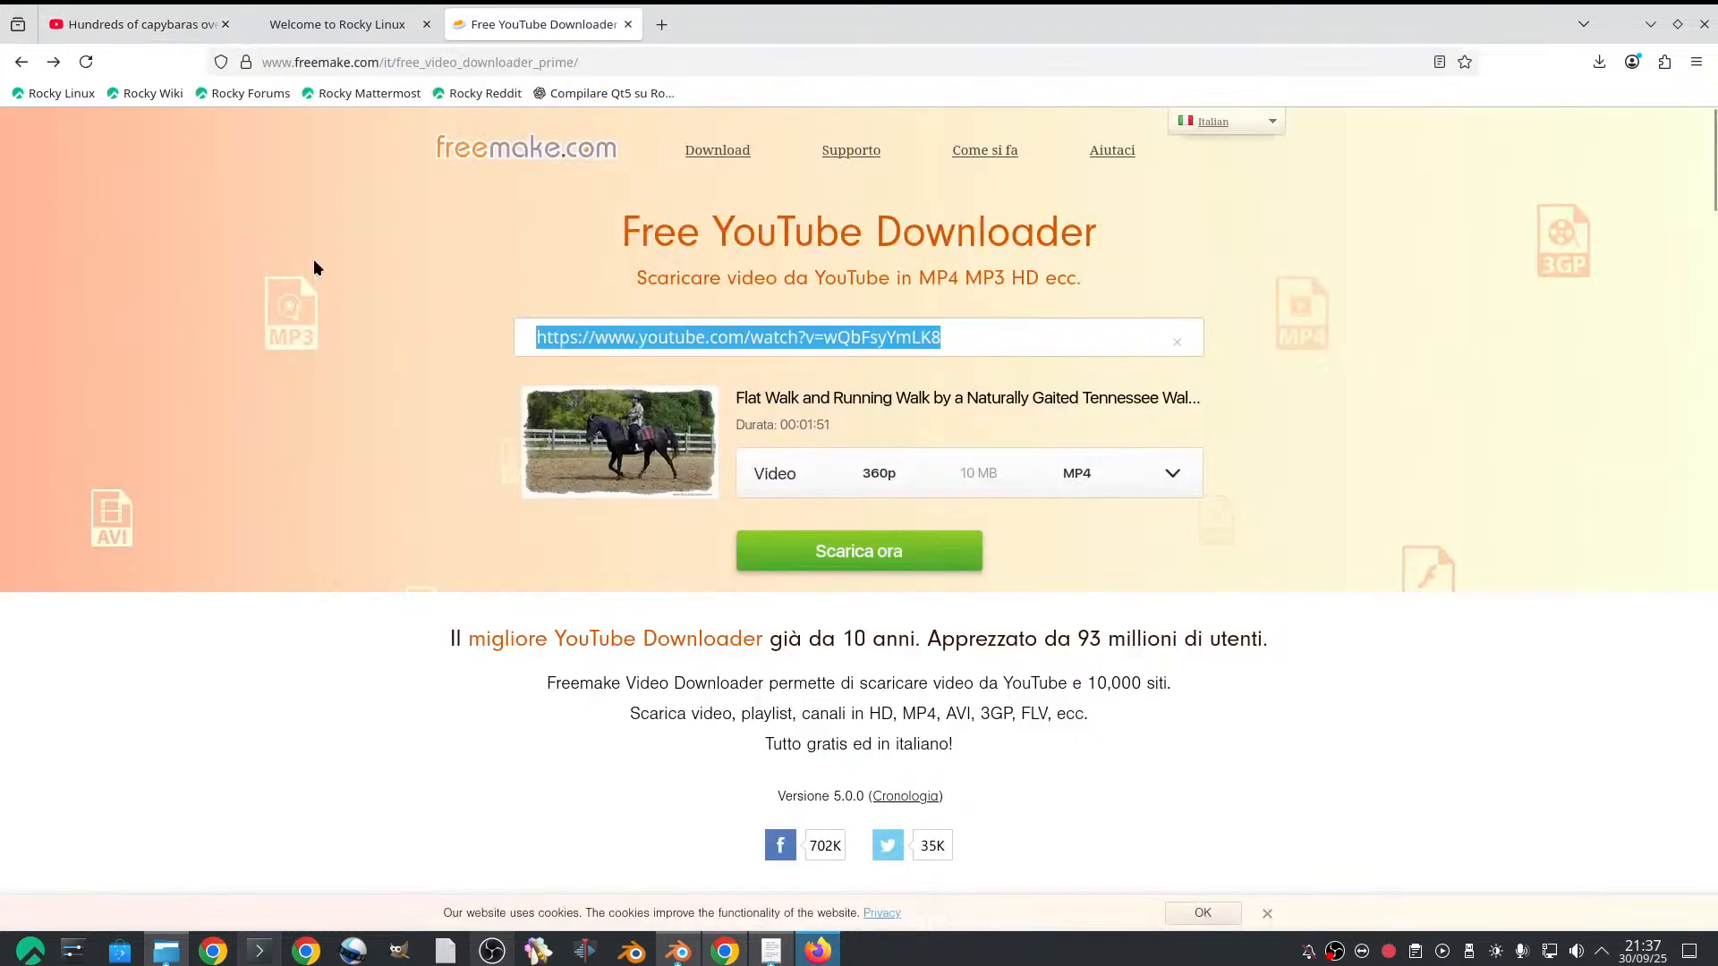
key("ctrl+v")
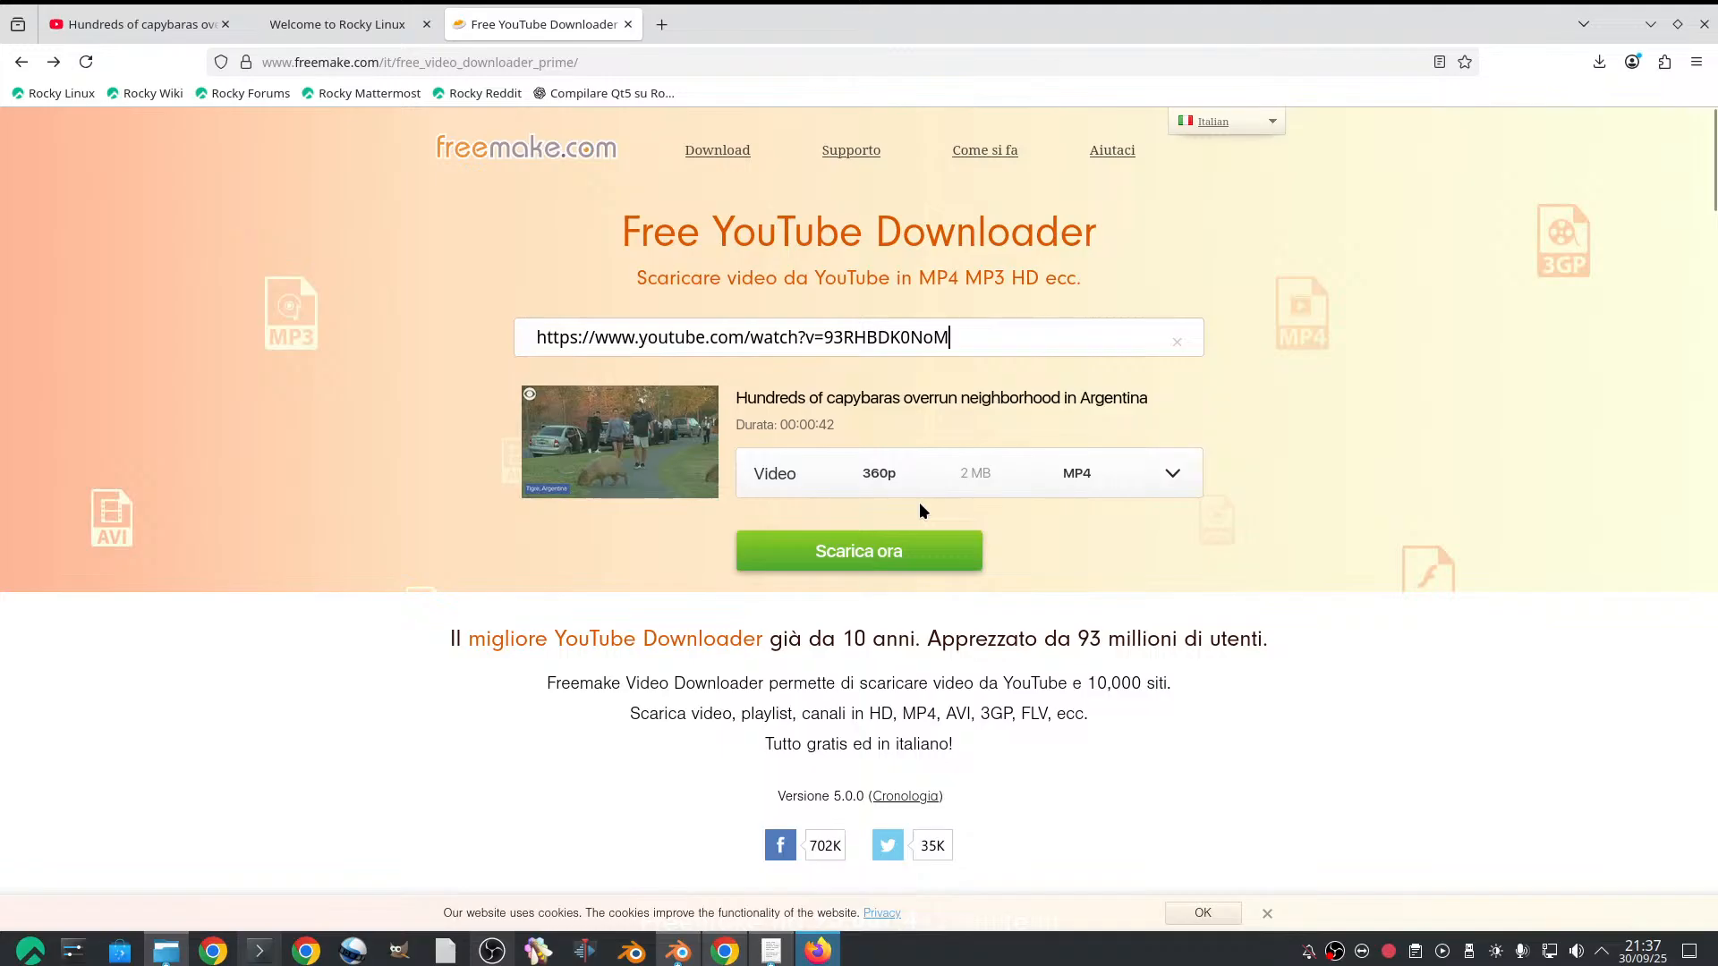
left_click(899, 542)
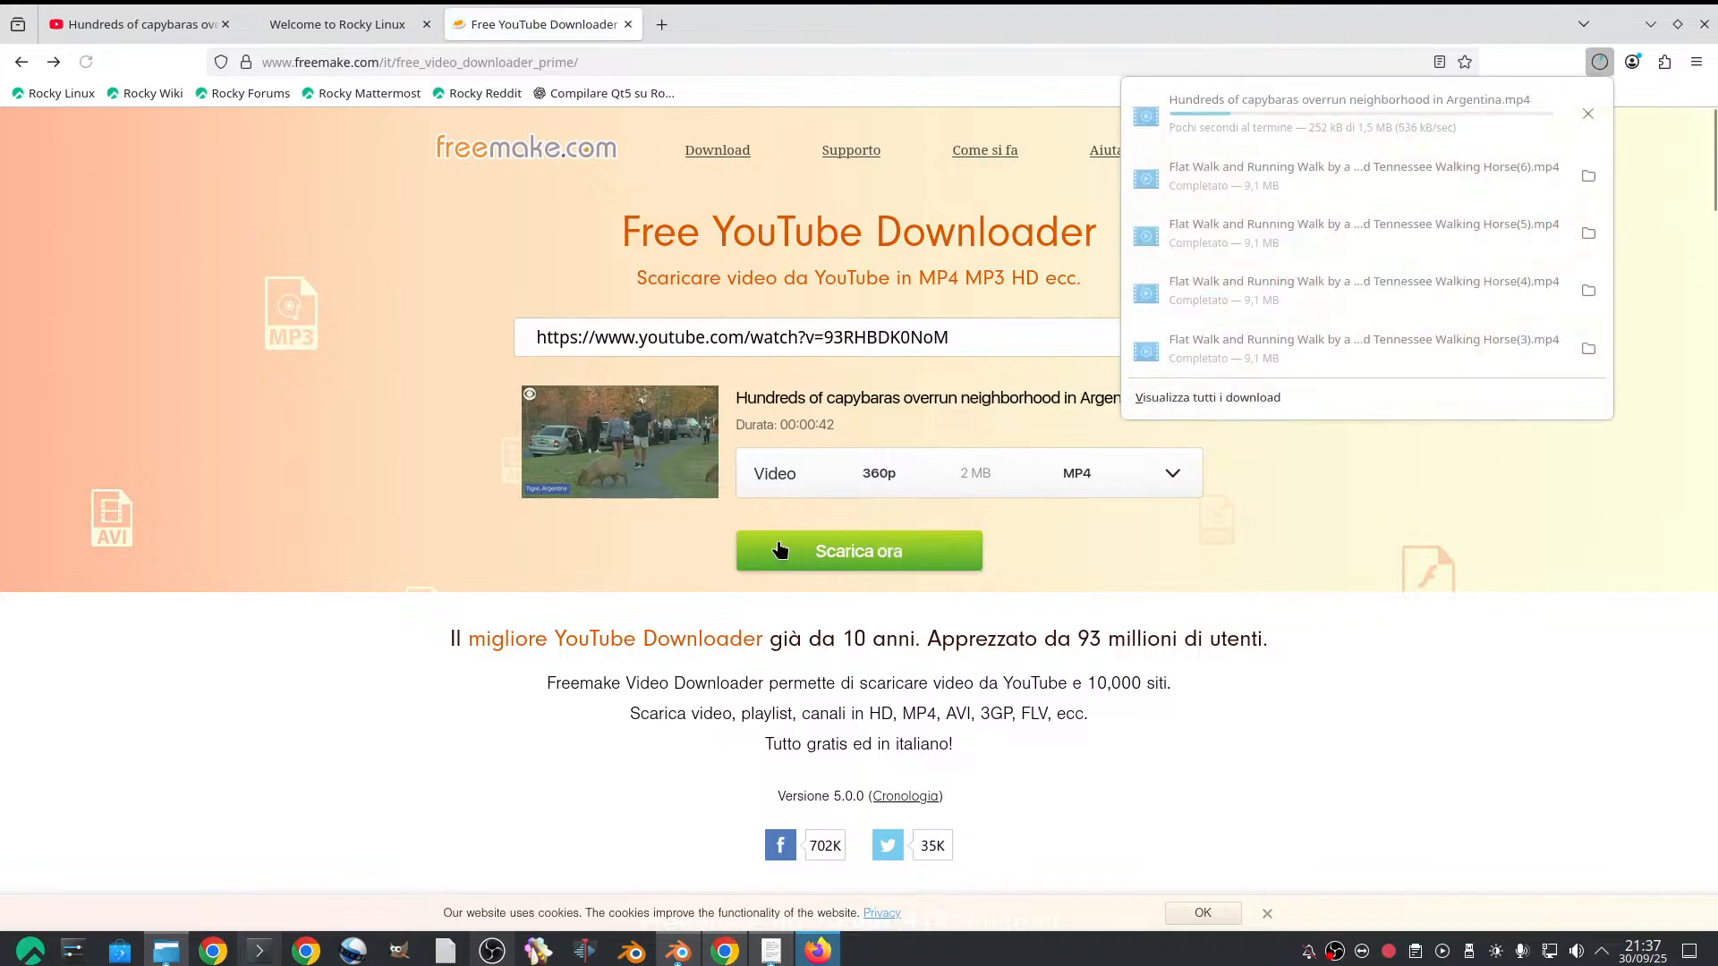
Switch to Blender and change the goat rig from Pose Mode to Object Mode
left_click(1650, 24)
scroll(558, 438, "down", 5)
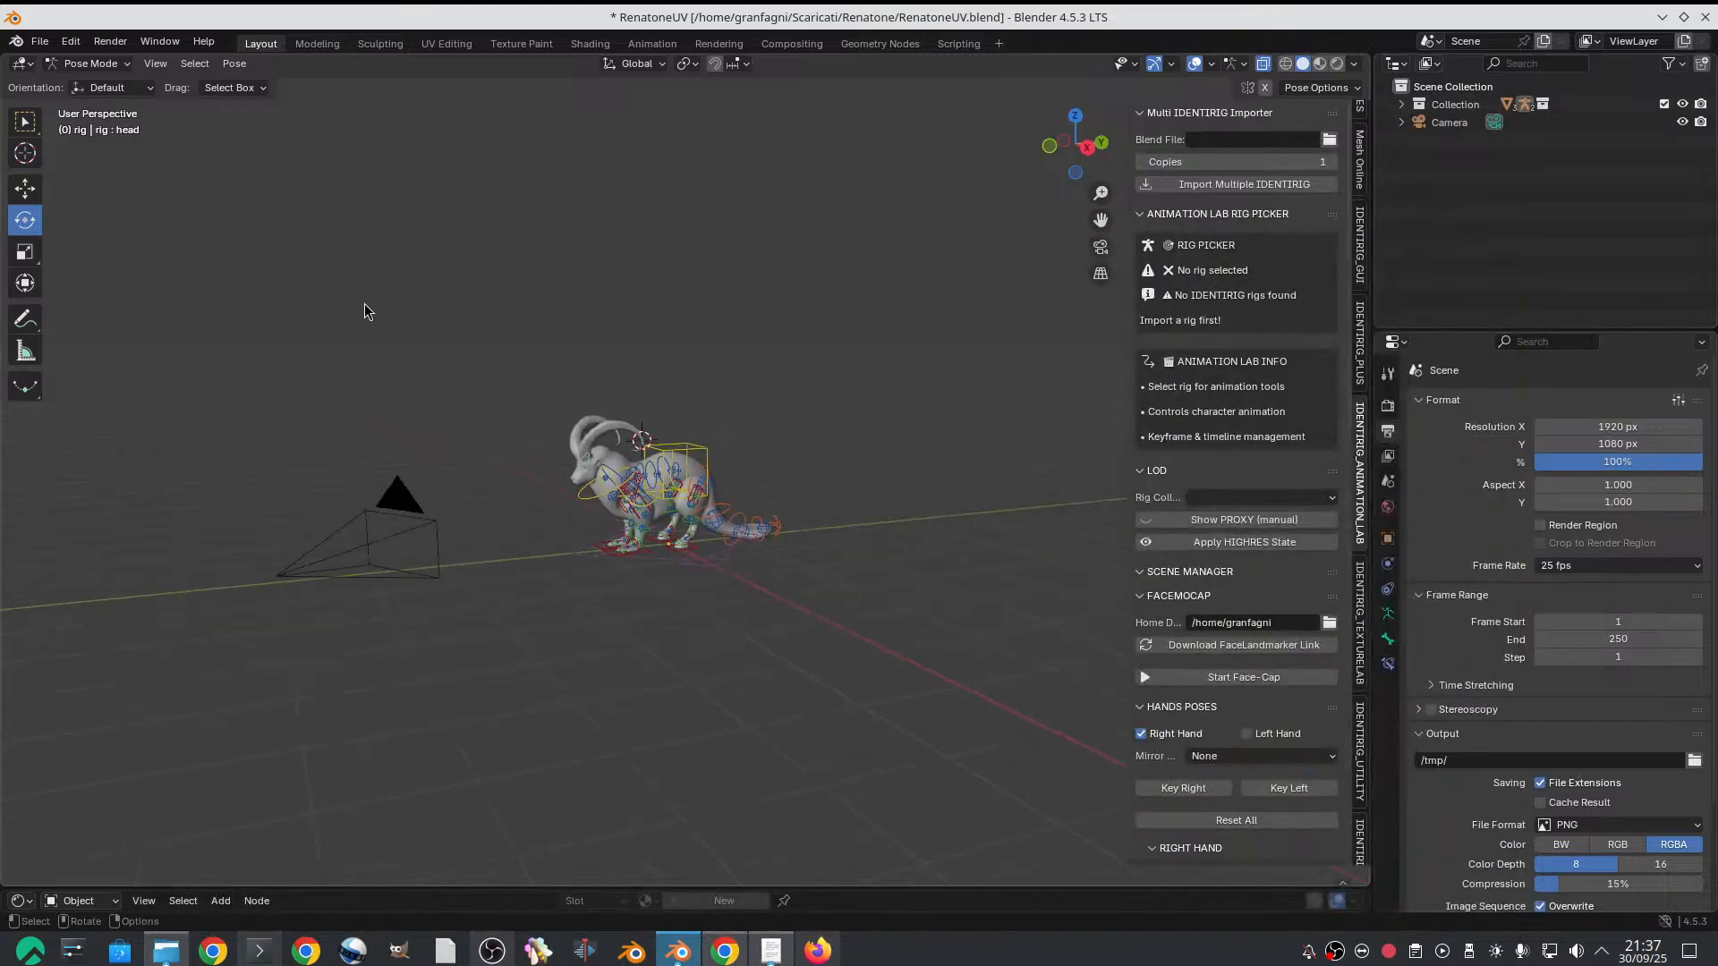
middle_click_drag(682, 438, 637, 433)
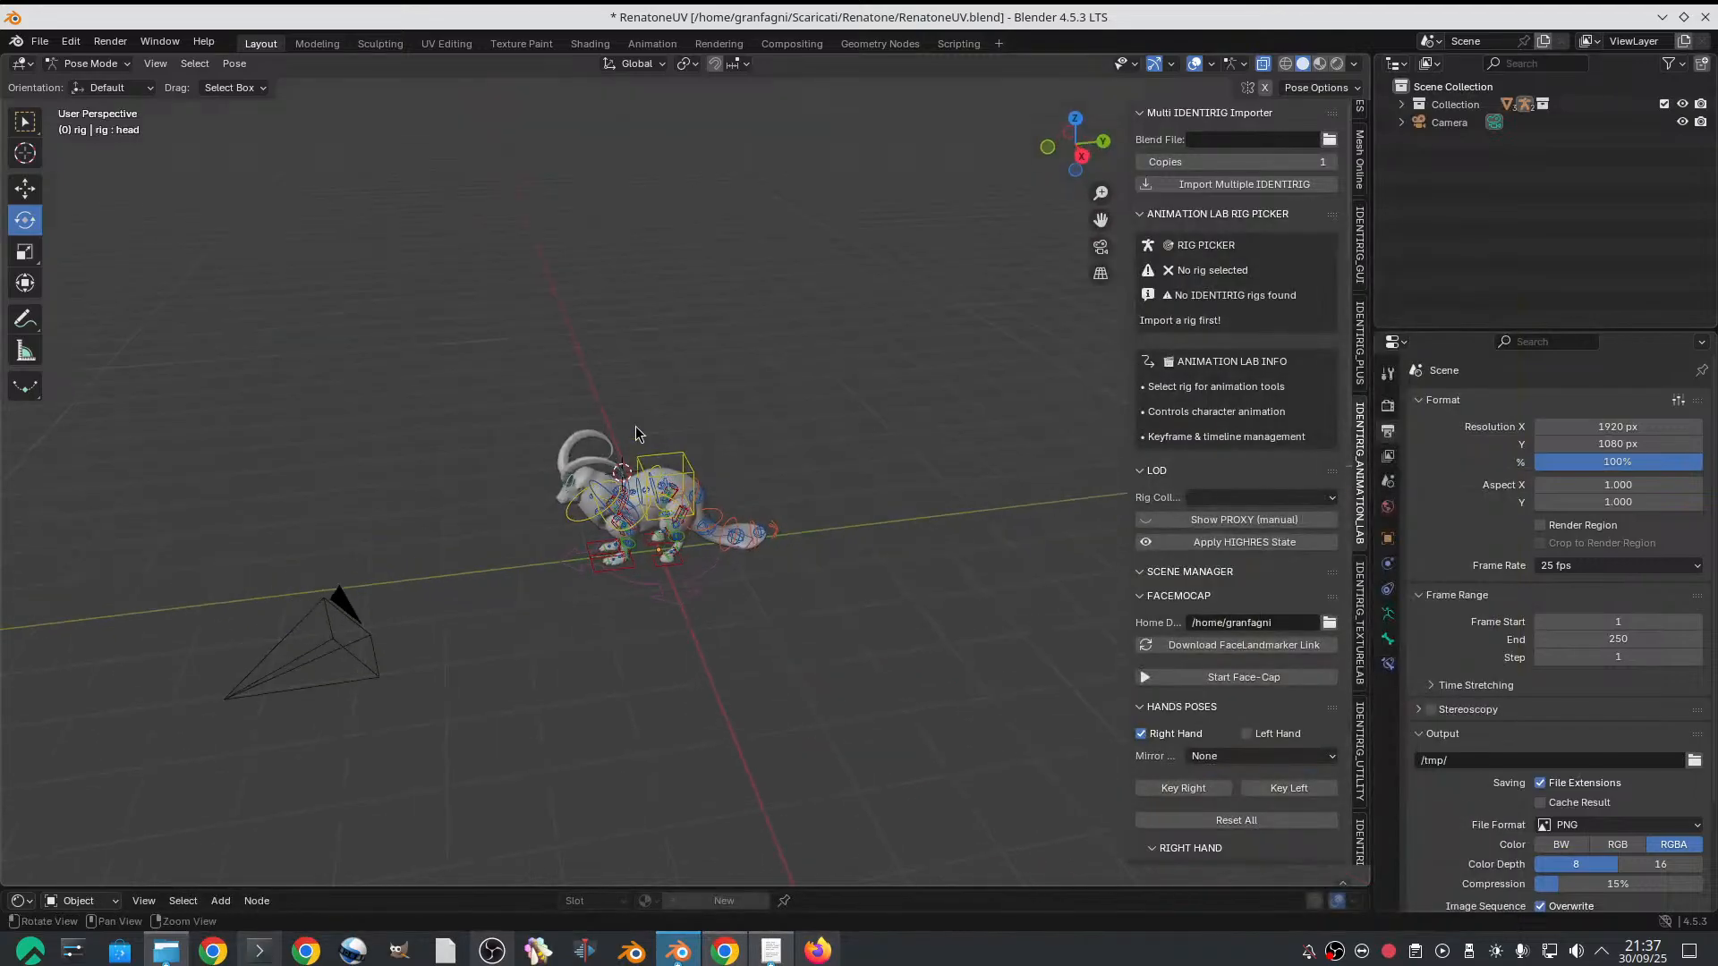
left_click(125, 63)
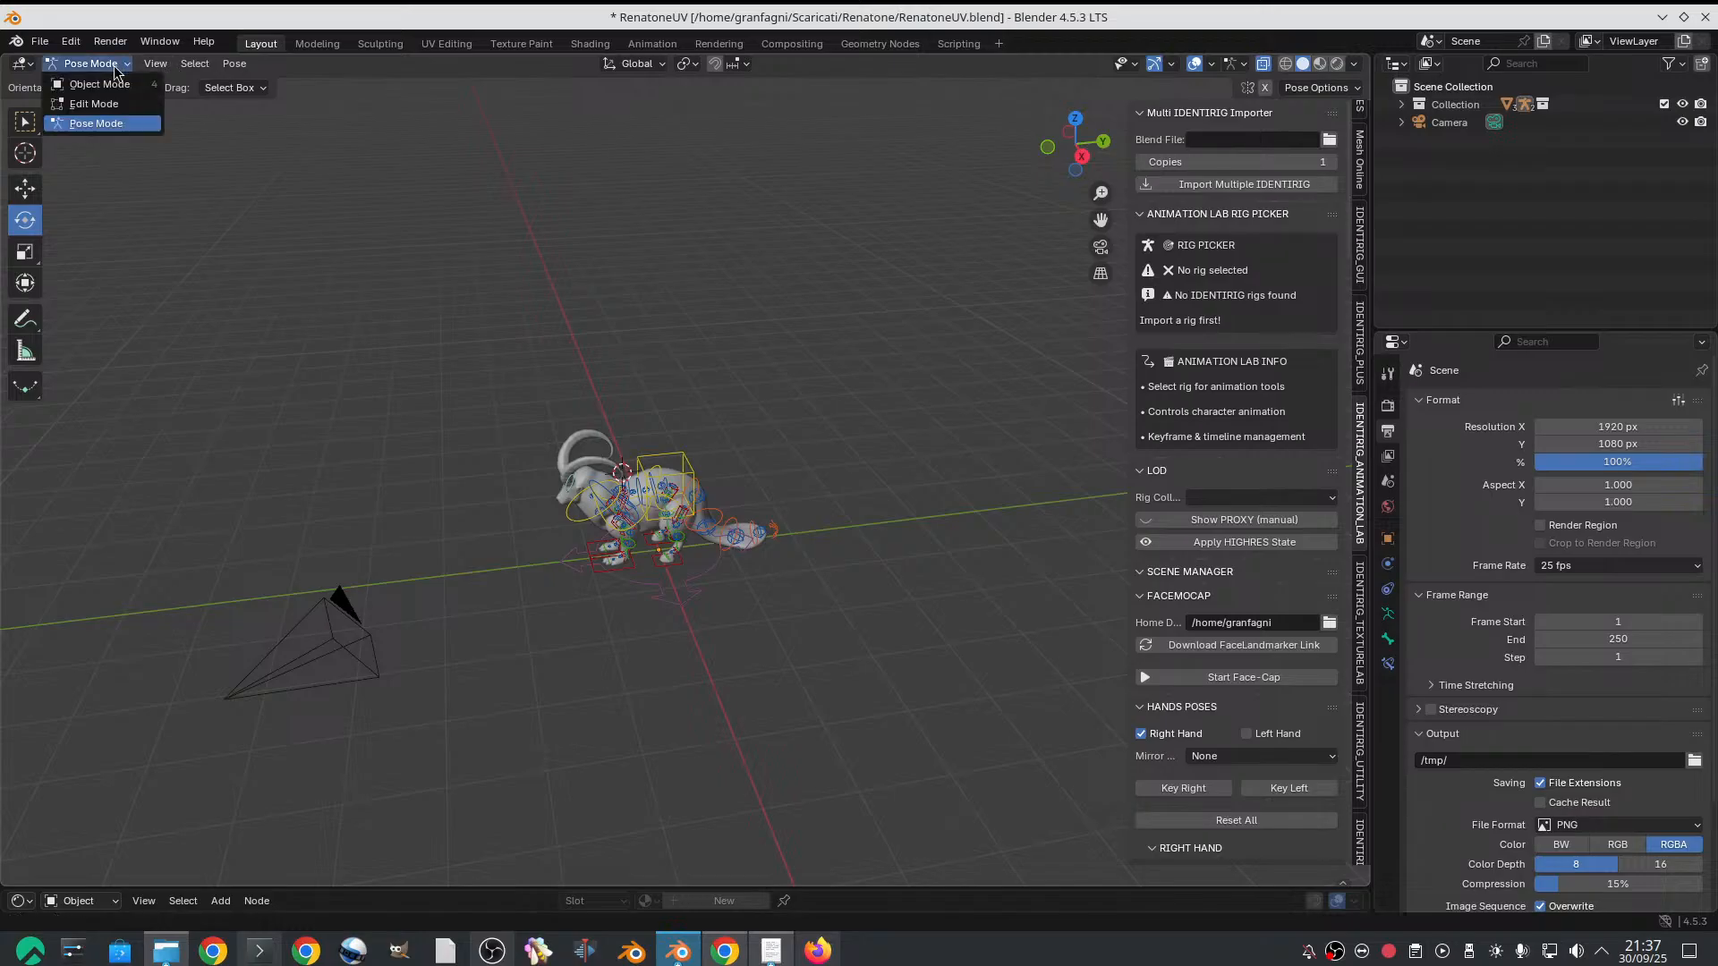
left_click(134, 83)
Add an Image empty to the scene and show its display and image settings
left_click(240, 65)
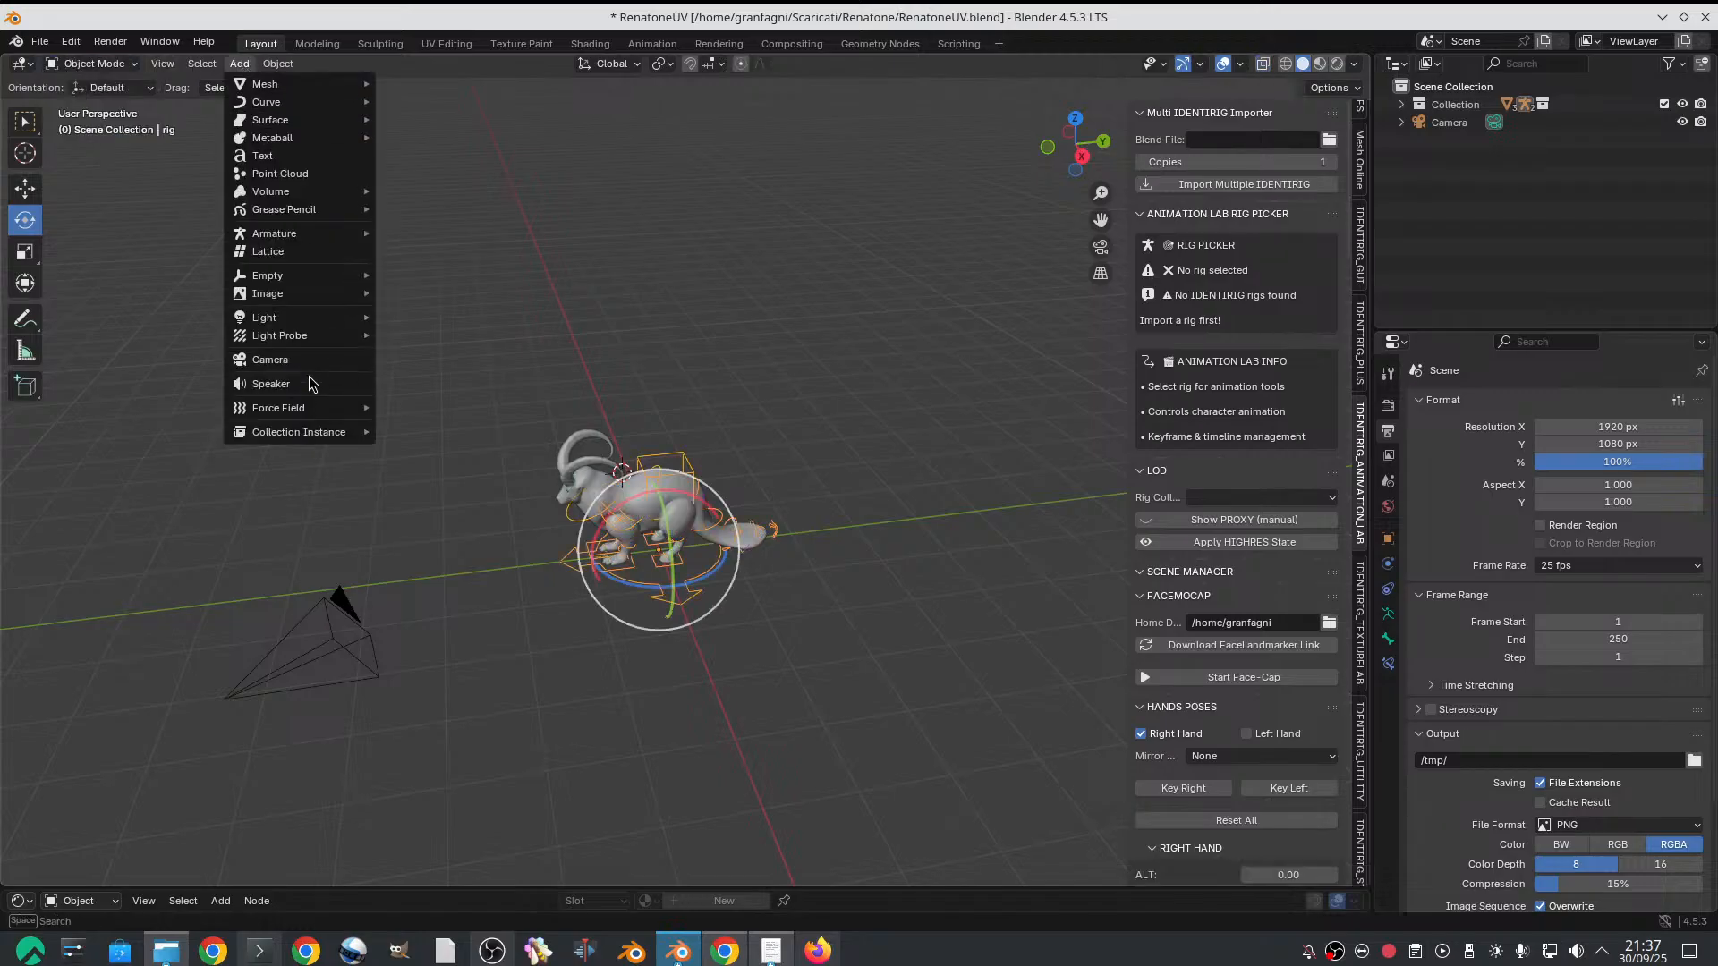
mouse_move(299, 280)
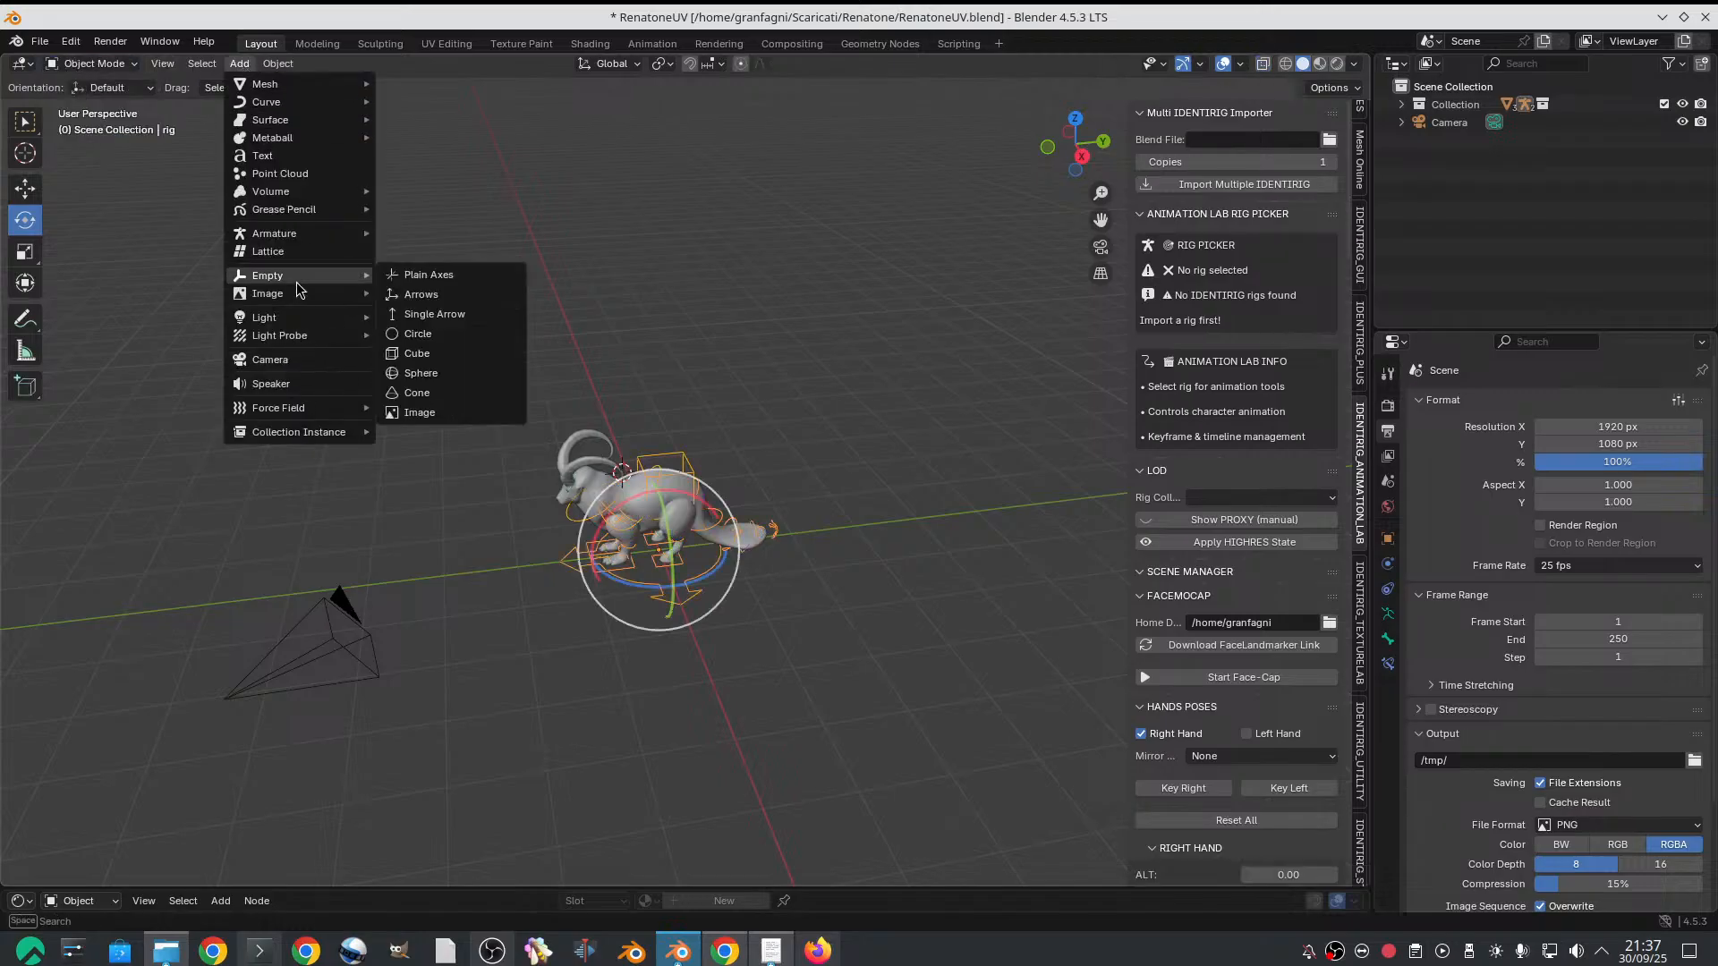
left_click(459, 410)
middle_click_drag(673, 547, 709, 563)
left_click(1387, 614)
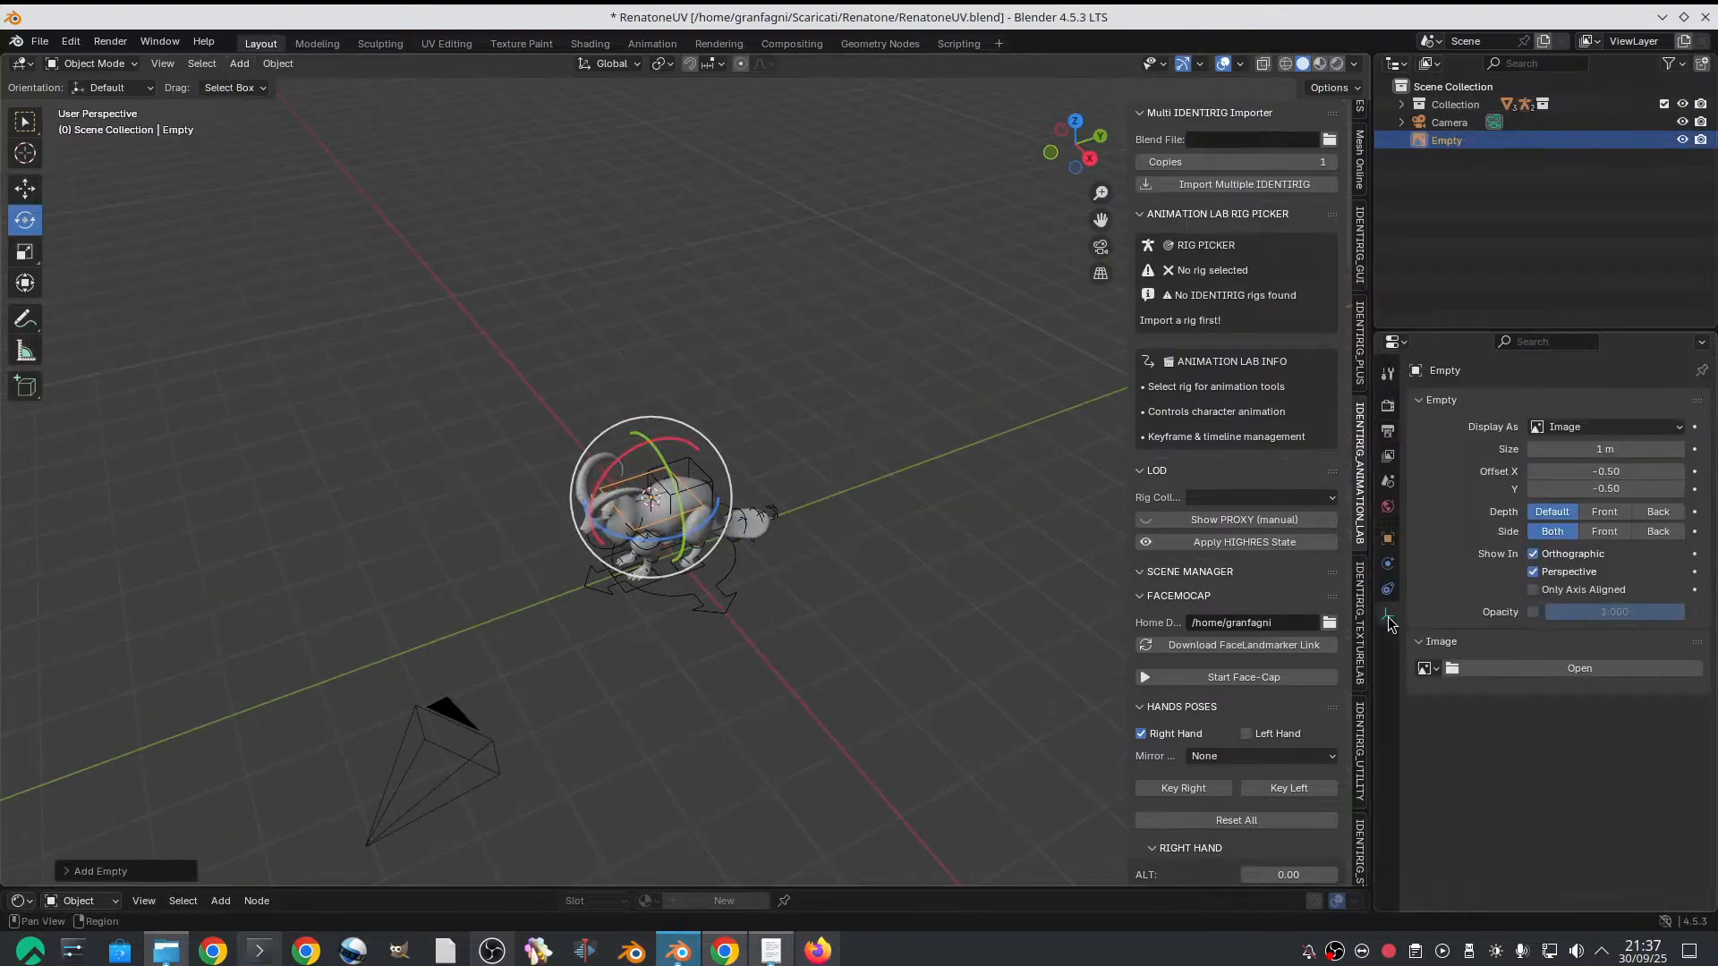
Load bear_walk.mp4 from the Downloads folder into the Image empty
left_click(1501, 667)
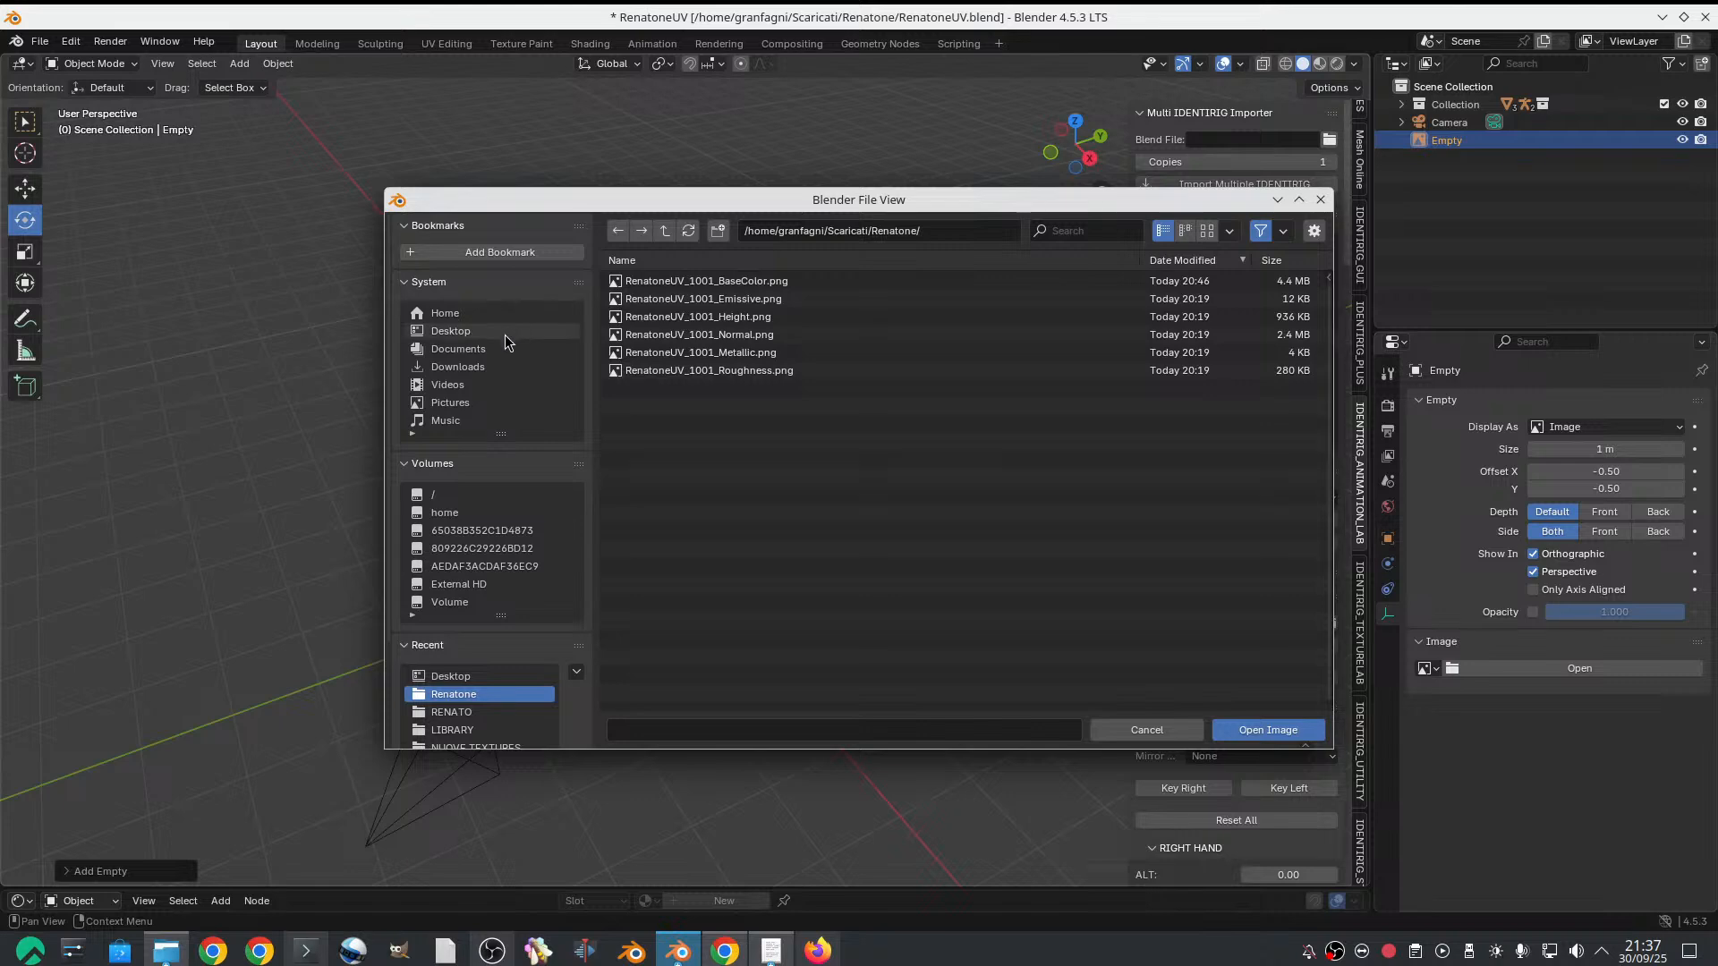
left_click(477, 363)
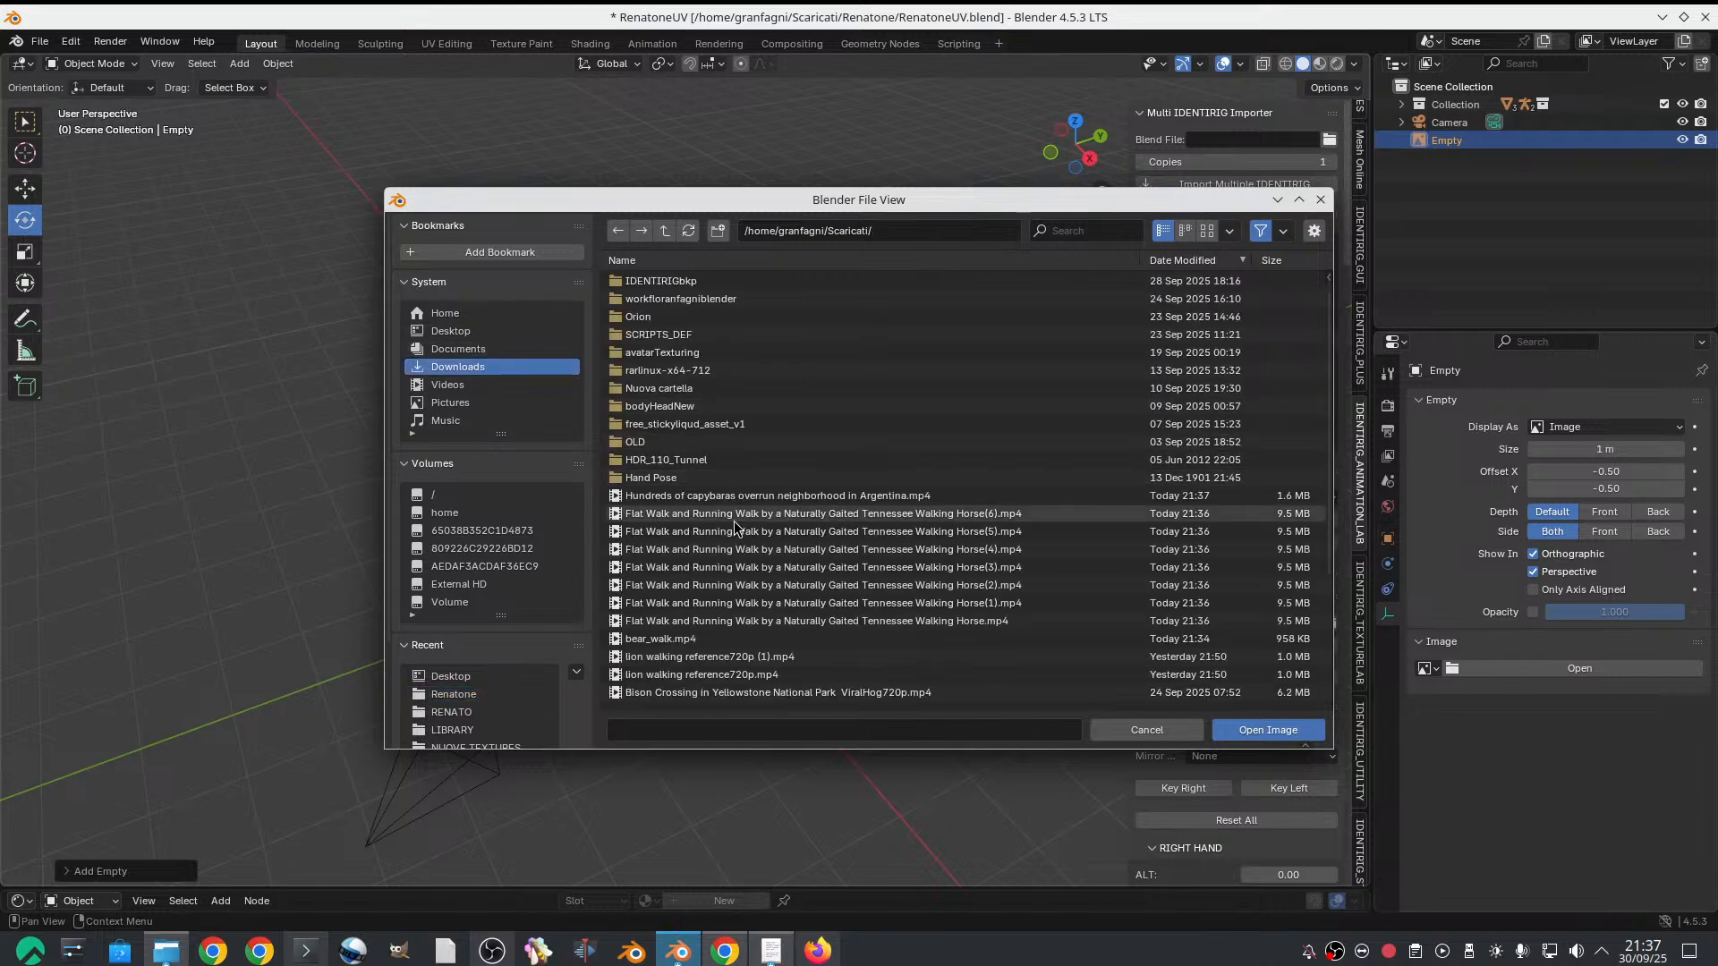
scroll(733, 528, "down", 4)
left_click(671, 602)
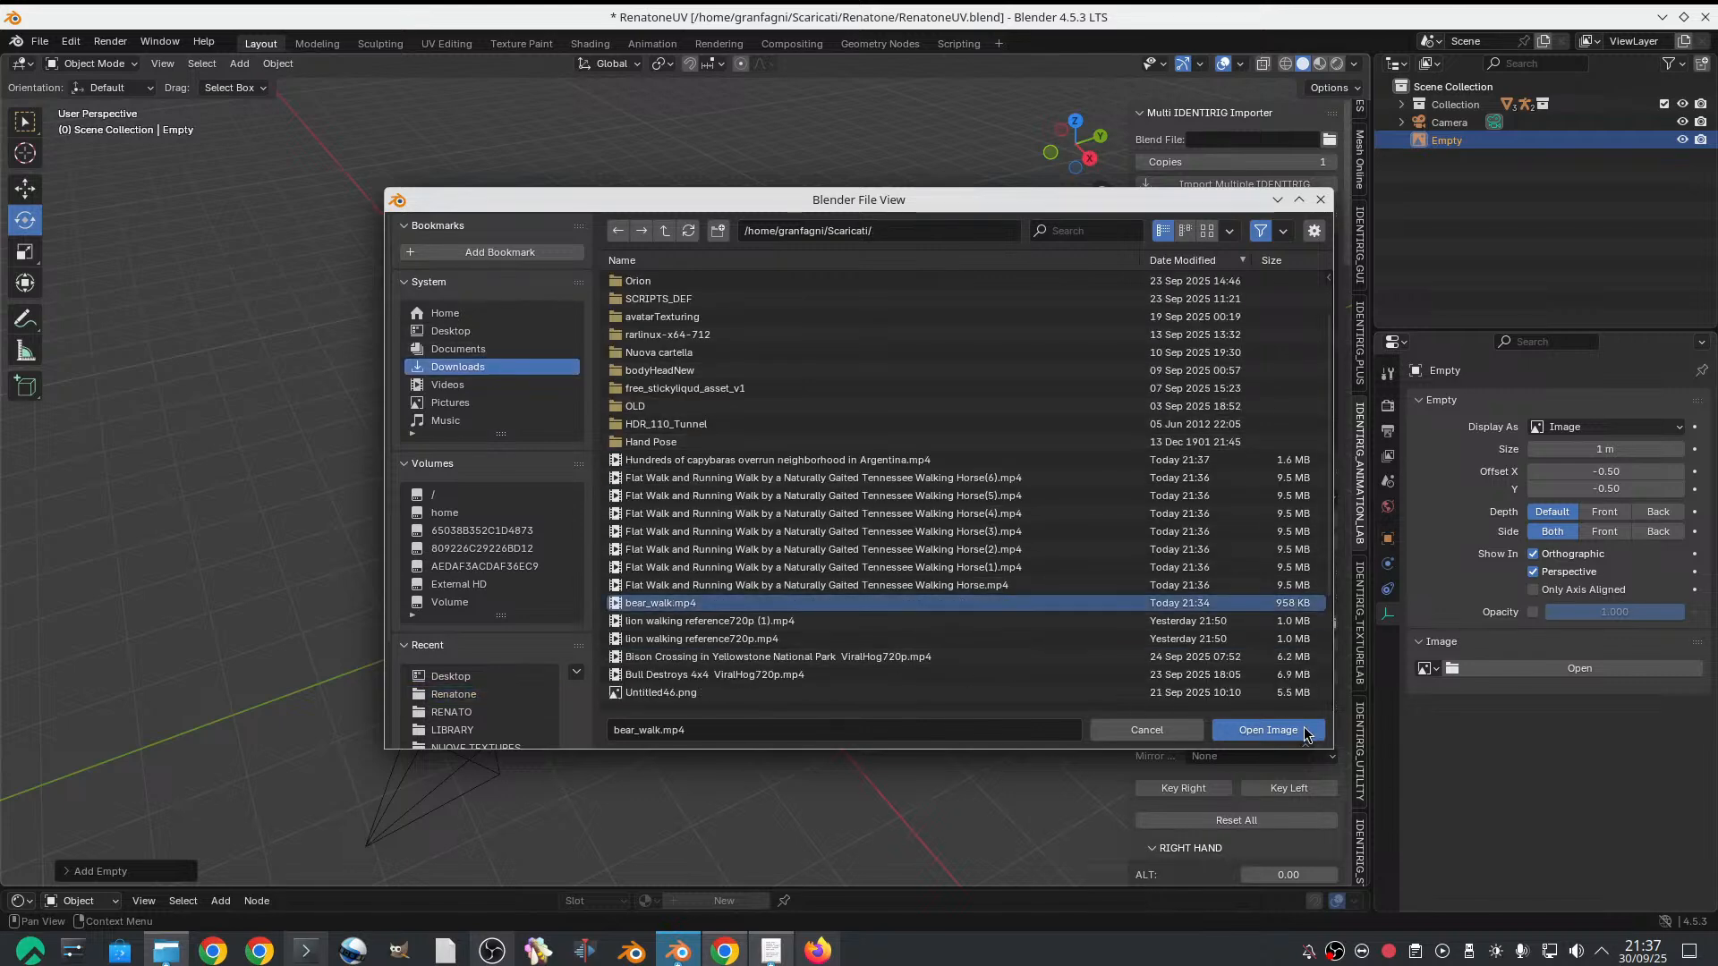
left_click(1306, 730)
scroll(652, 481, "up", 2)
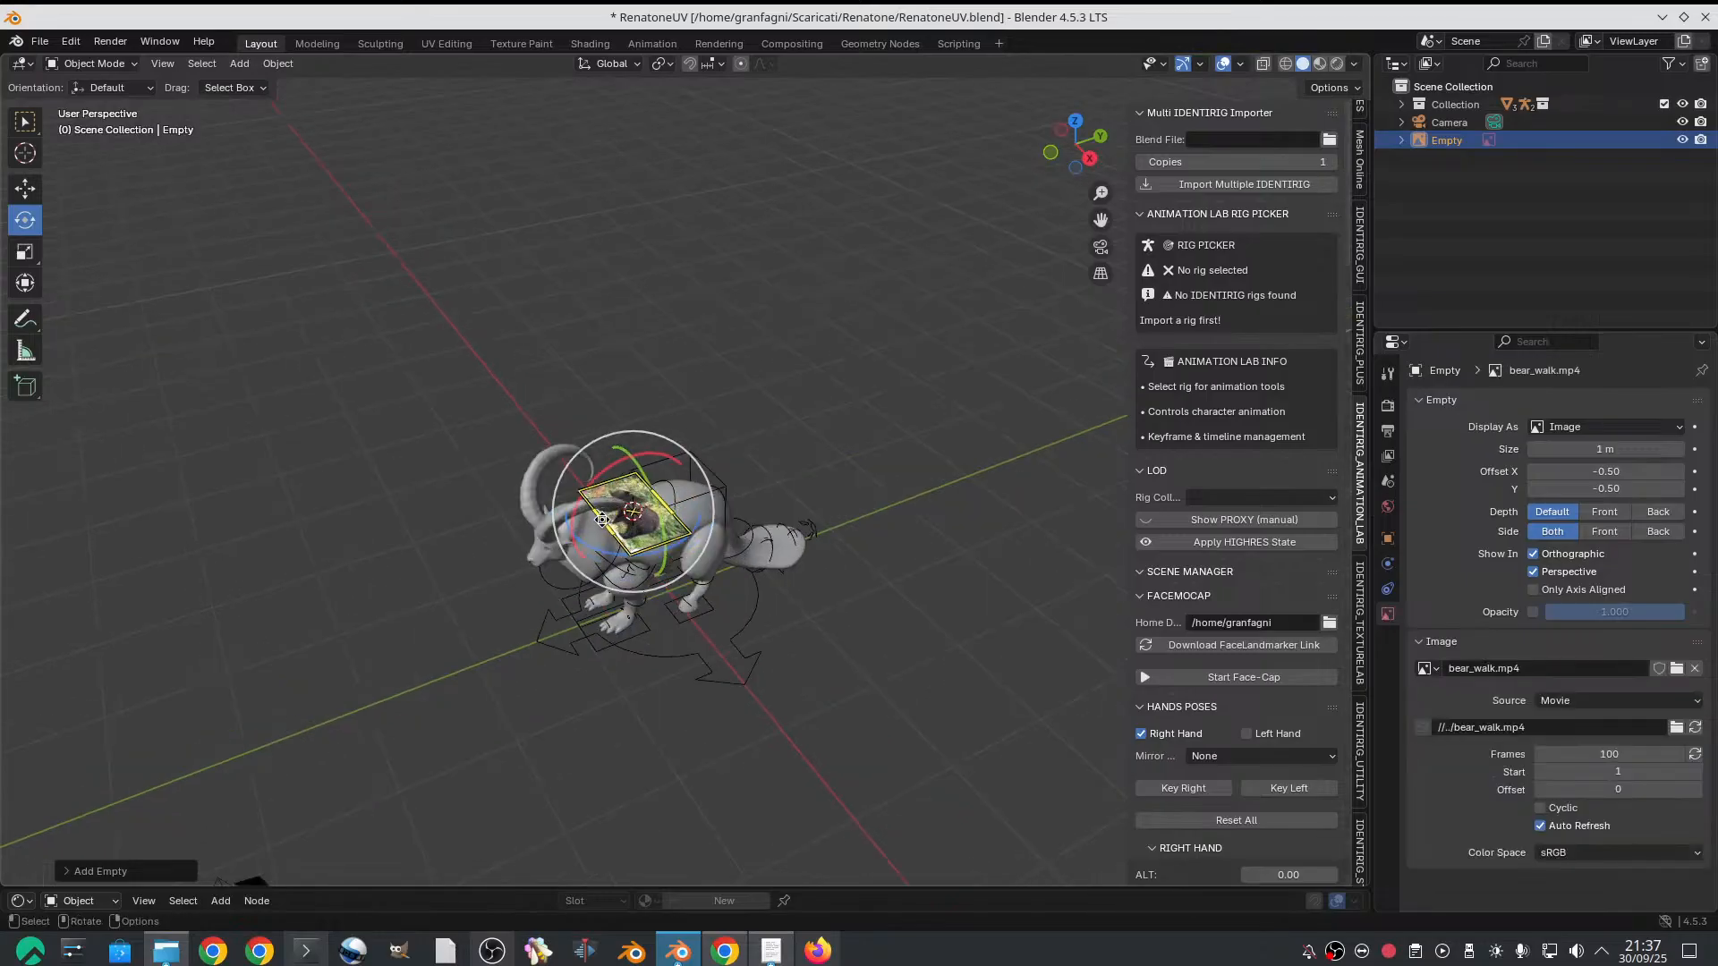
Rotate the bear reference about the vertical axis to line up with the goat's body and stand it upright
left_click_drag(626, 566, 776, 565)
key("ctrl+z")
scroll(660, 546, "up", 5)
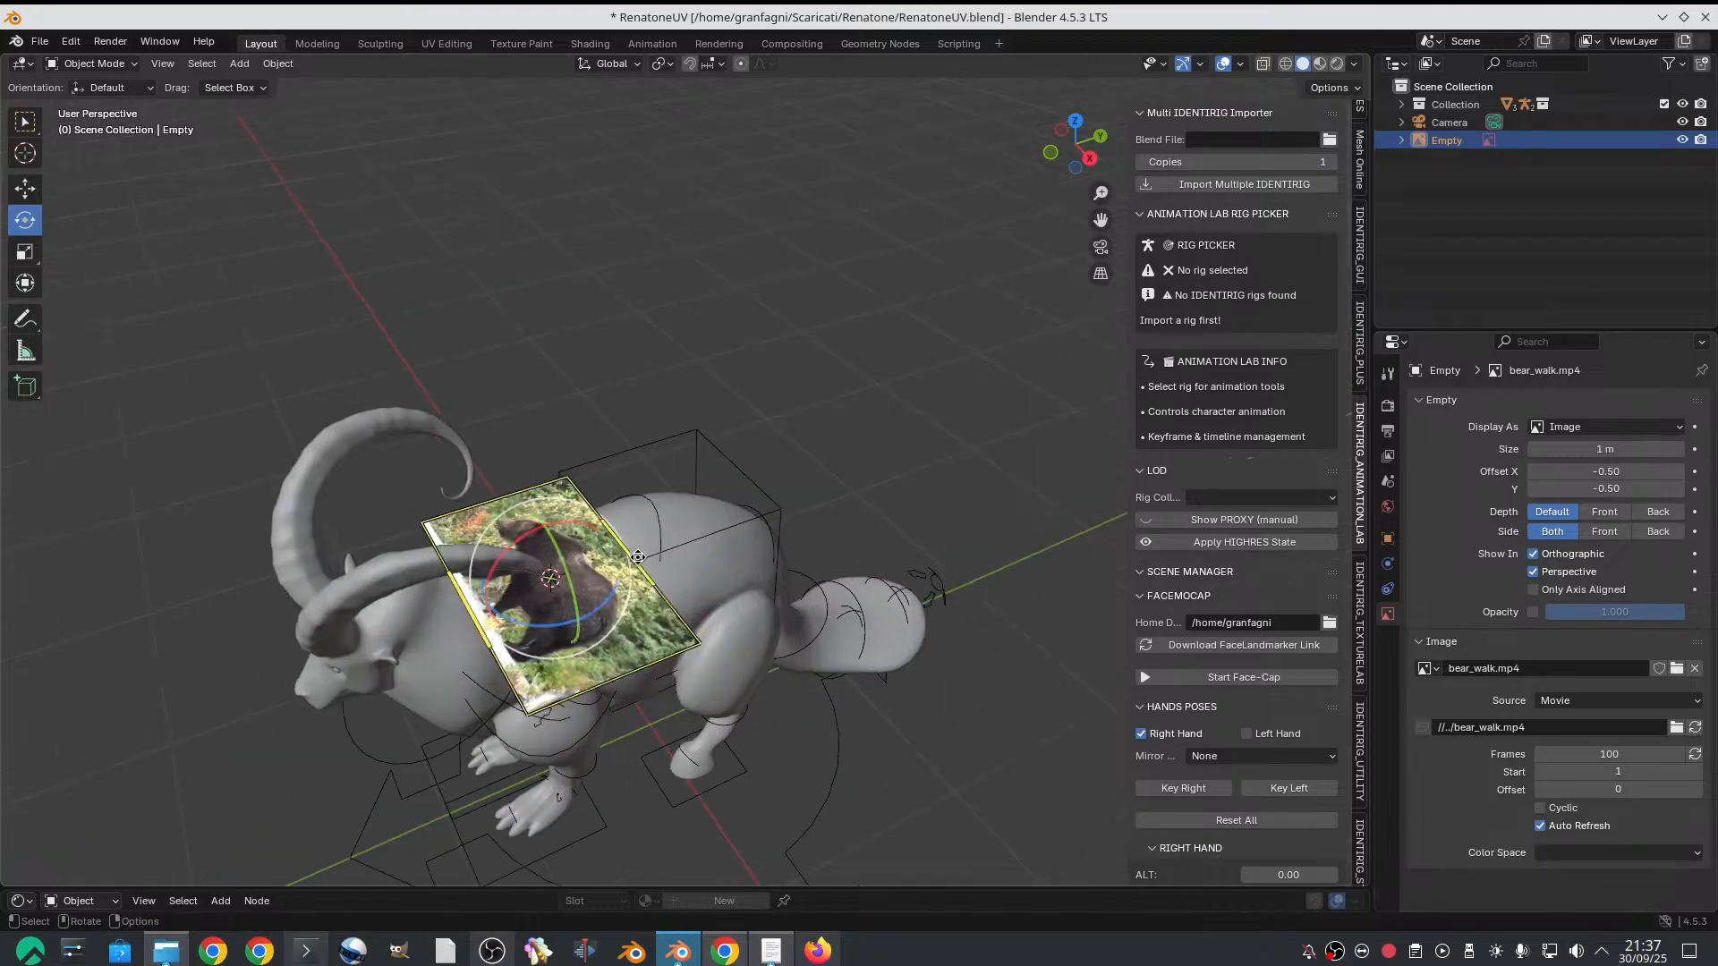
left_click_drag(547, 625, 784, 547)
left_click_drag(548, 626, 527, 630)
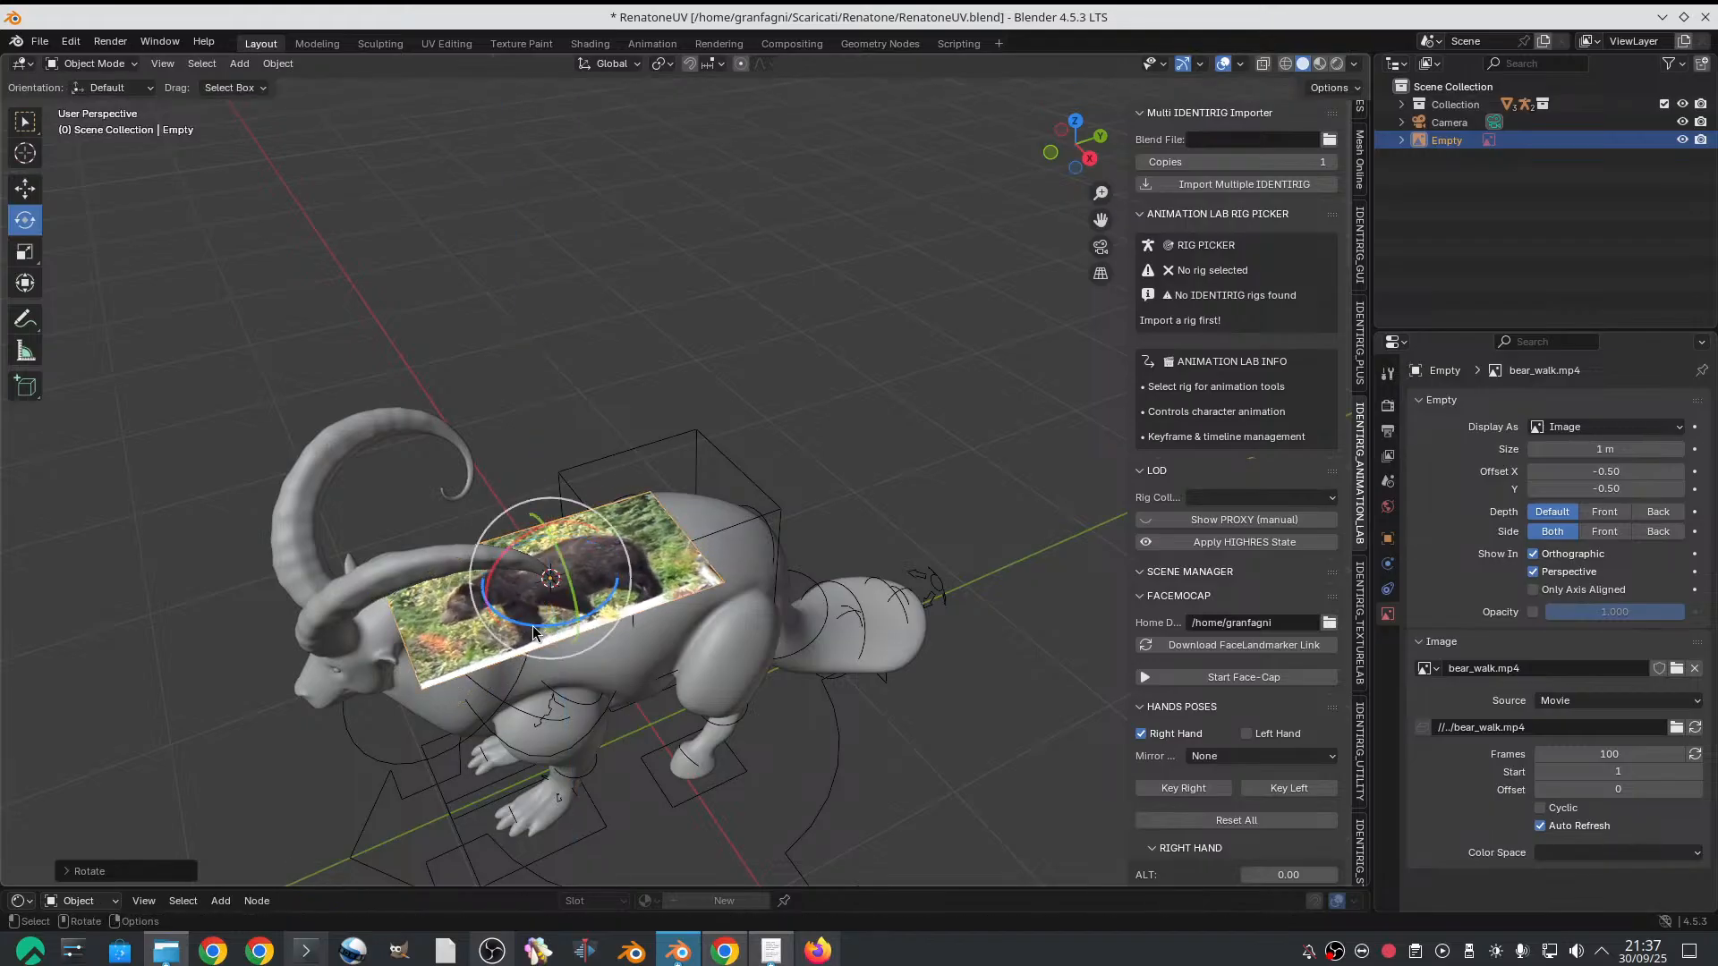
middle_click_drag(527, 631, 623, 566)
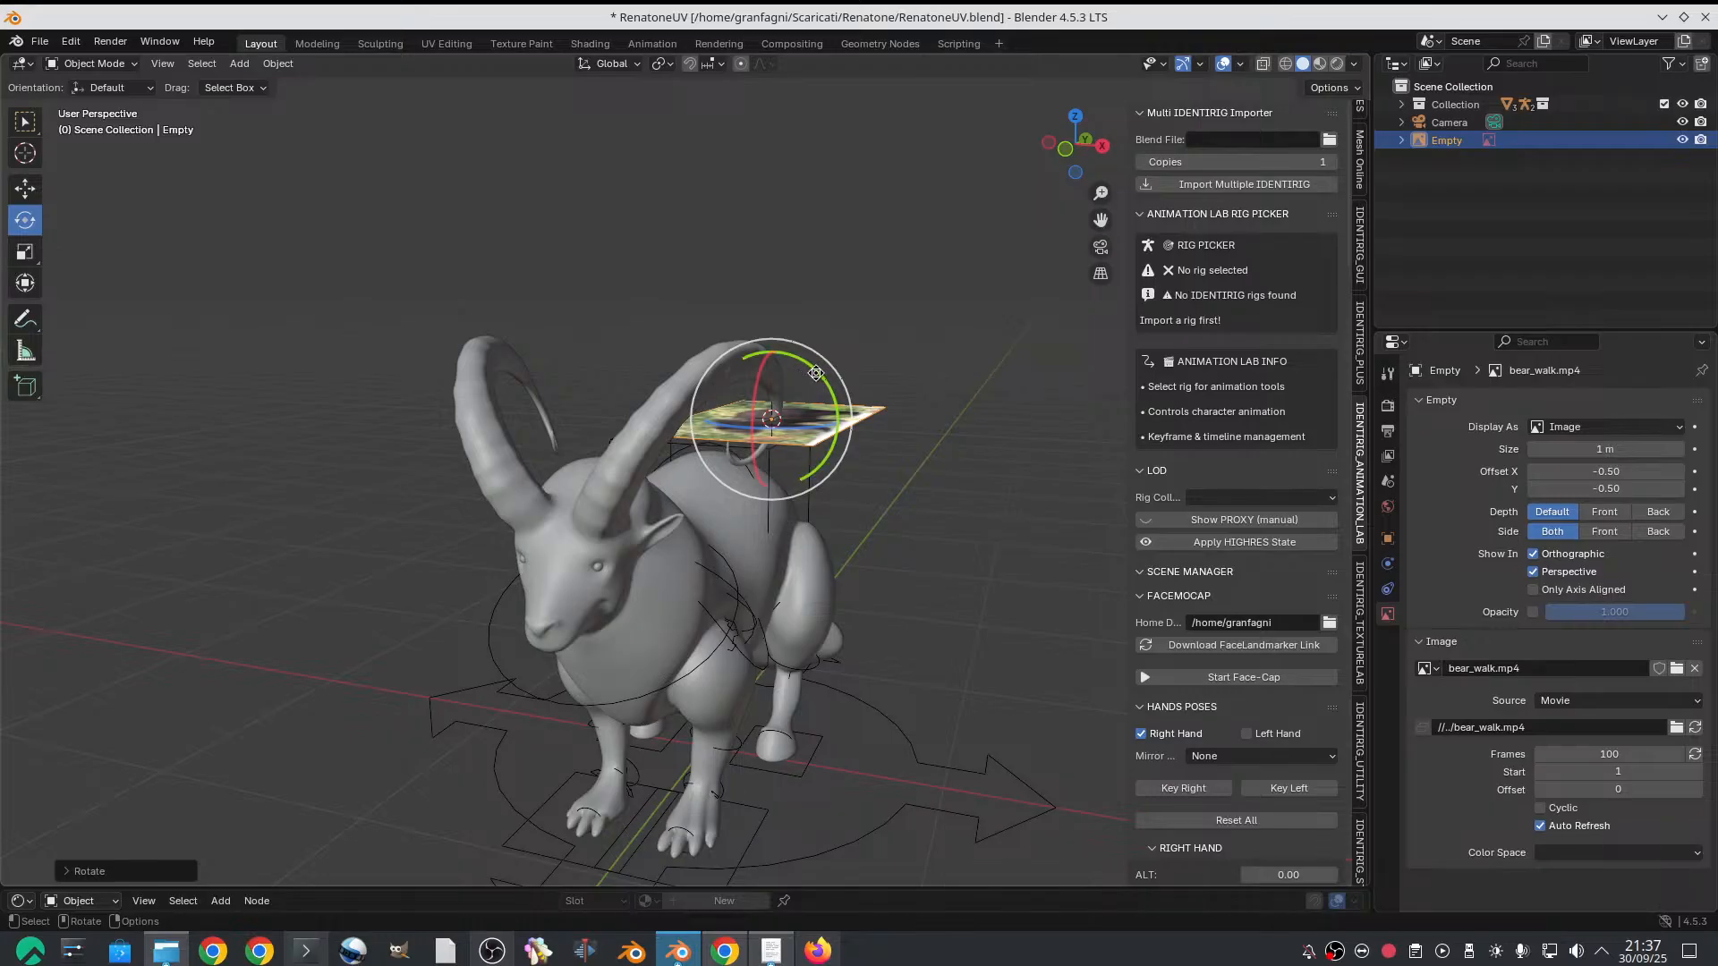
left_click_drag(834, 407, 391, 344)
Move the bear reference above the goat's hindquarters and enlarge it to 2.2 m
key("w")
middle_click_drag(391, 344, 239, 409)
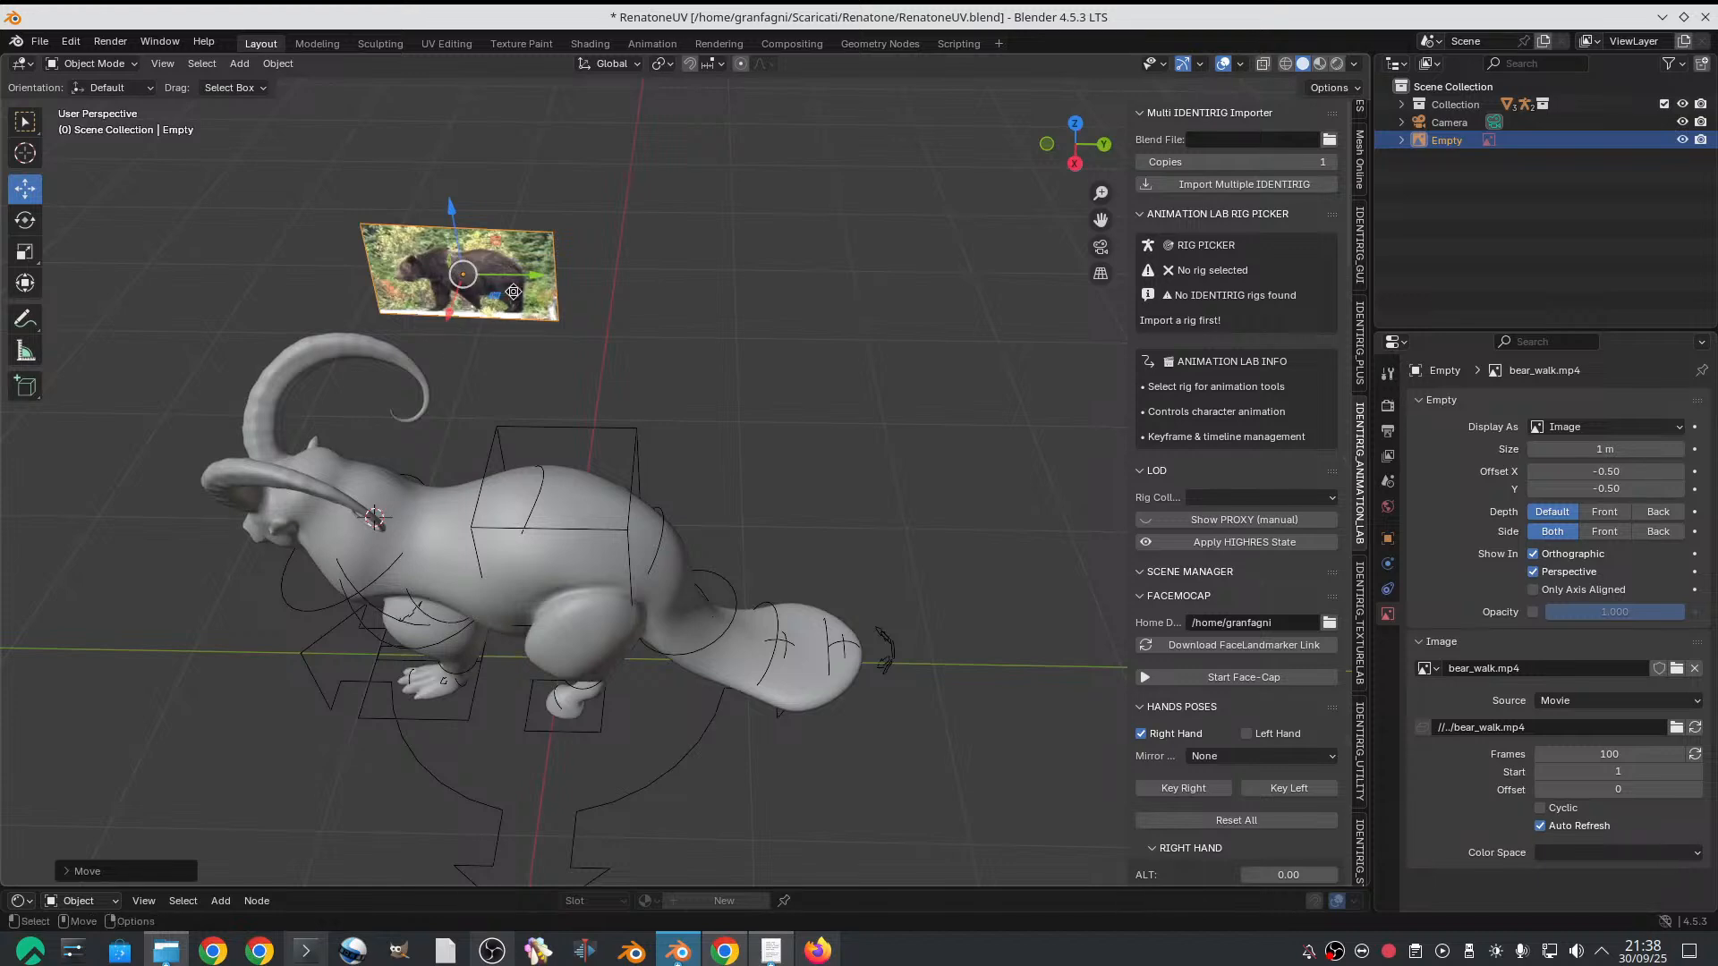
left_click_drag(513, 291, 868, 345)
middle_click_drag(868, 345, 868, 333)
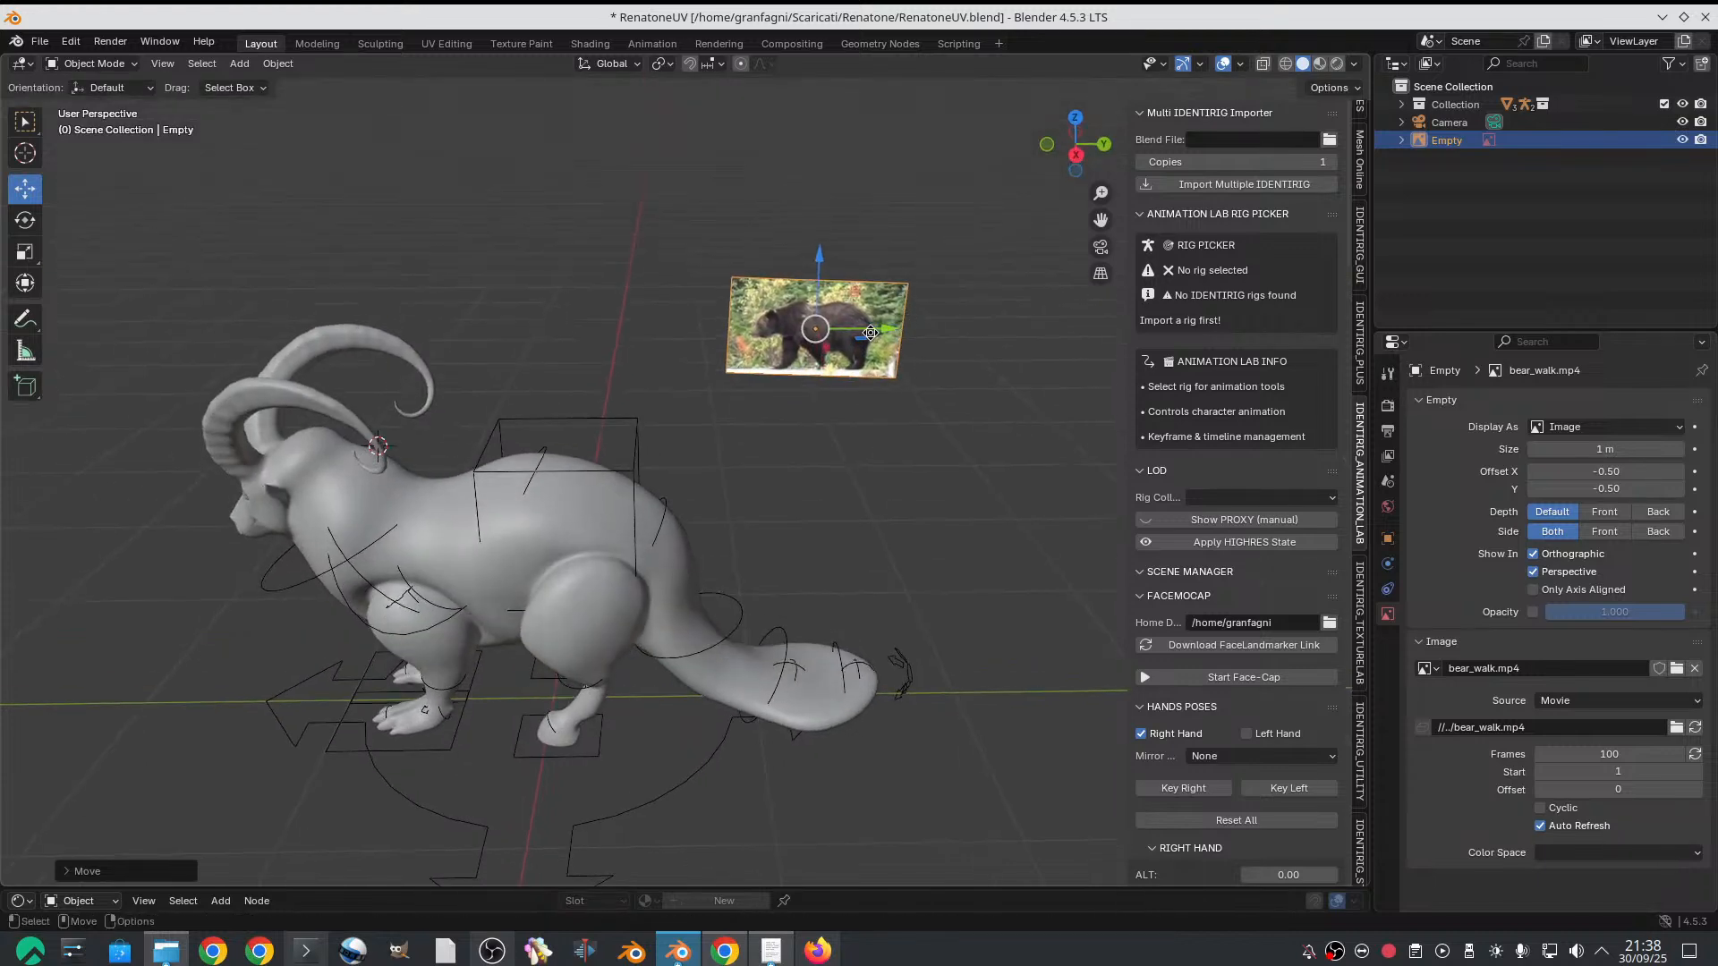
key("r")
left_click_drag(885, 283, 1291, 165)
middle_click_drag(972, 334, 984, 310)
Fine-tune the bear reference's rotation so it stands vertical and parallel to the goat's side
key("e")
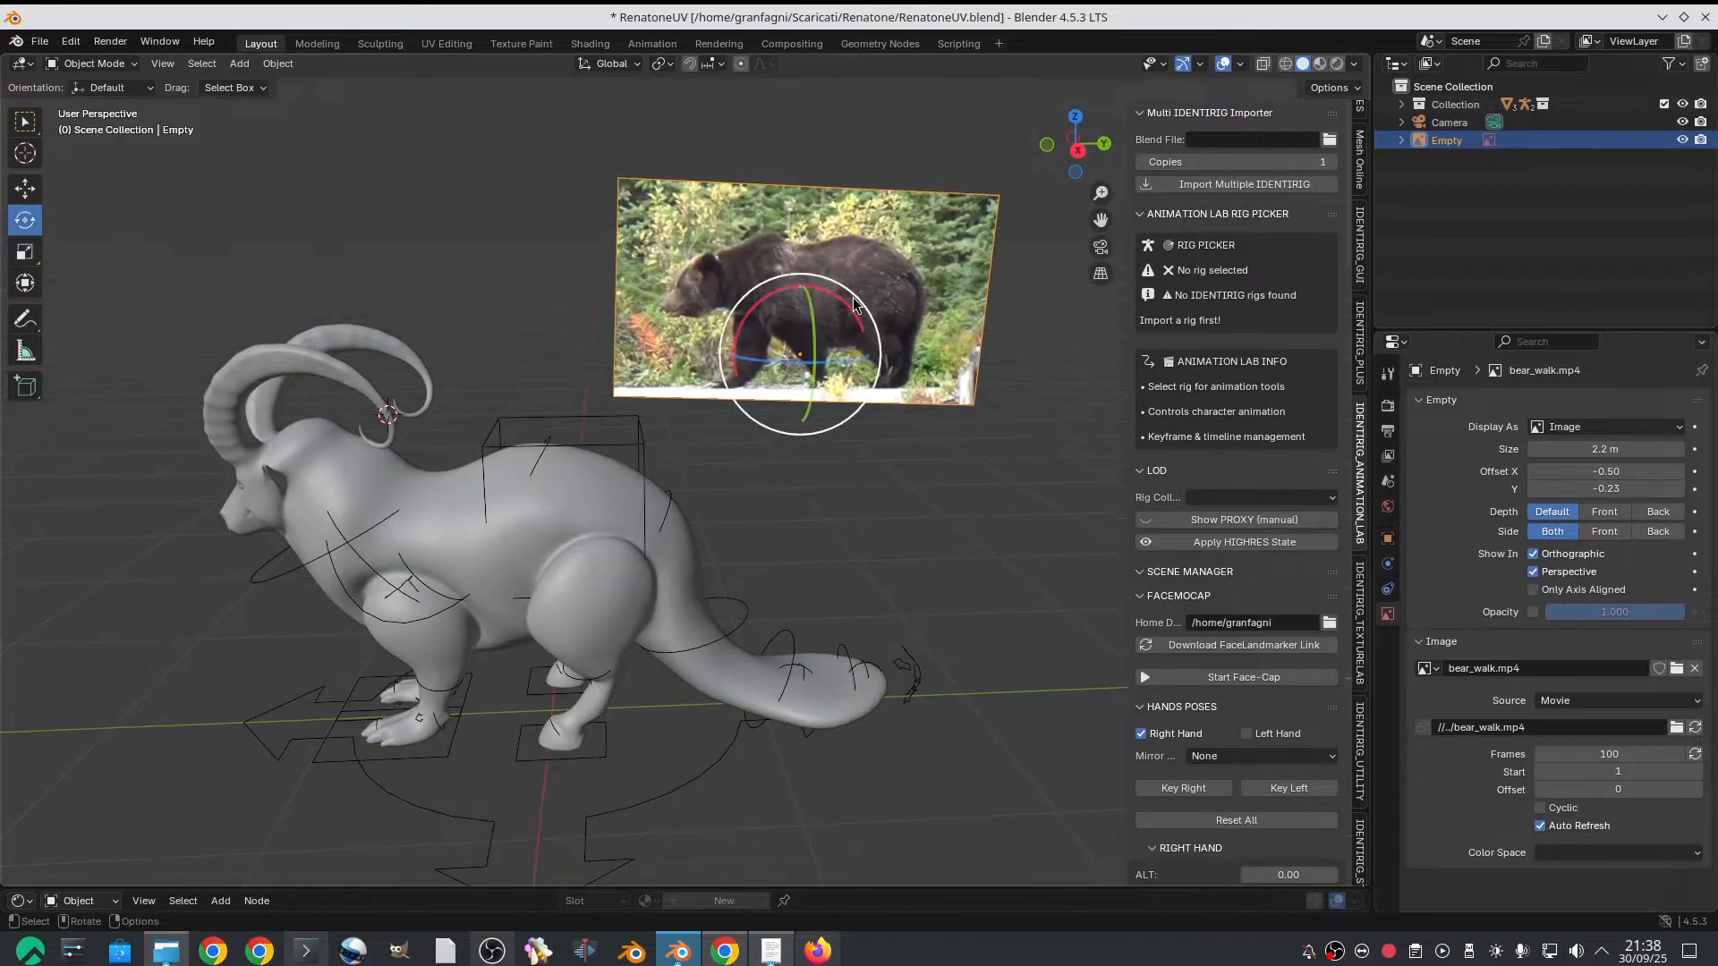
left_click_drag(854, 305, 844, 286)
middle_click_drag(859, 304, 742, 276)
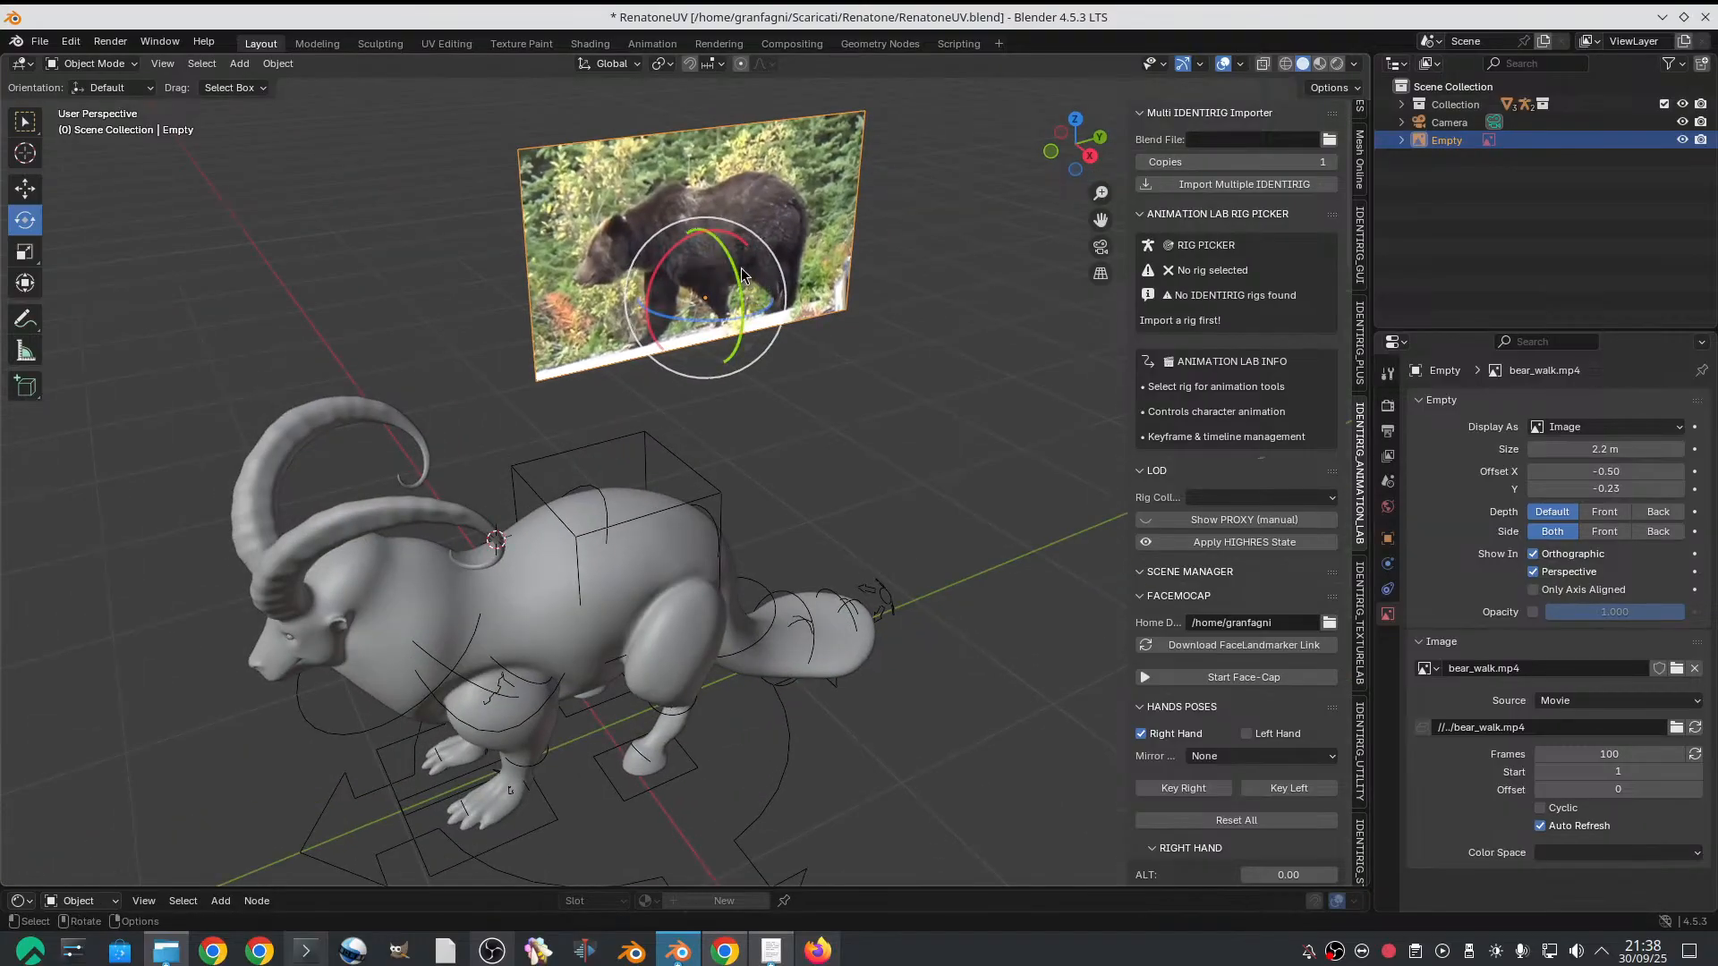
left_click_drag(743, 276, 733, 262)
middle_click_drag(733, 262, 704, 409)
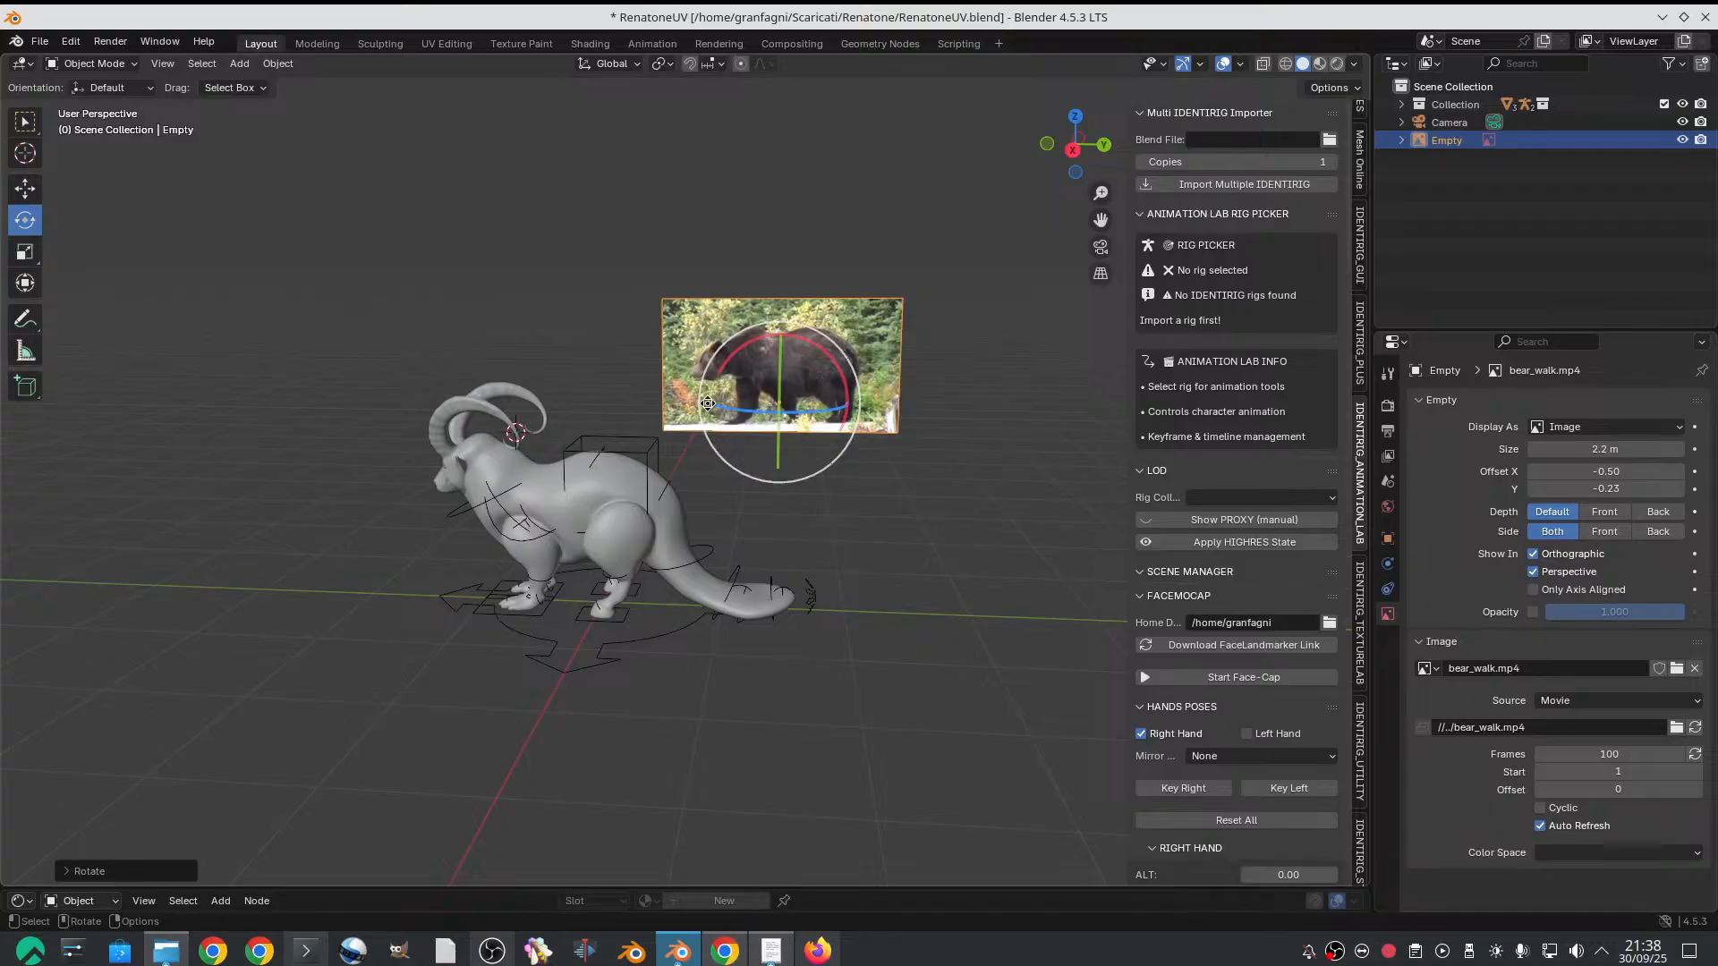
middle_click_drag(707, 402, 786, 453)
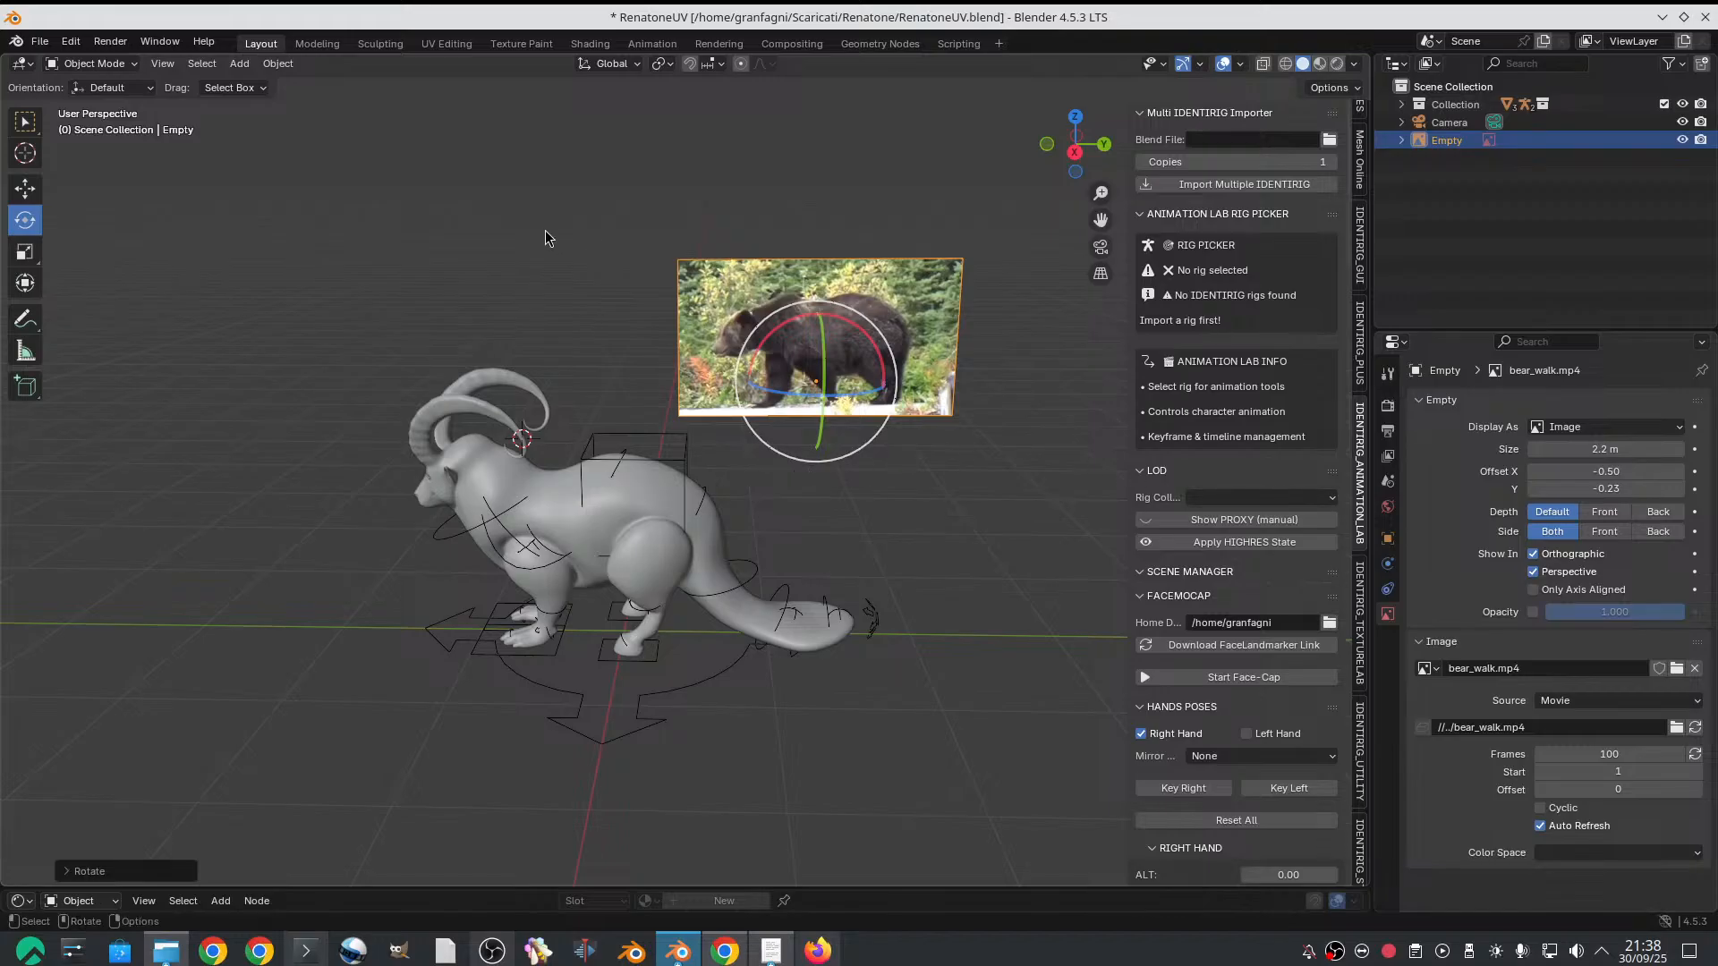
Move the bear reference along the Y axis to just in front of the goat's head
key("g")
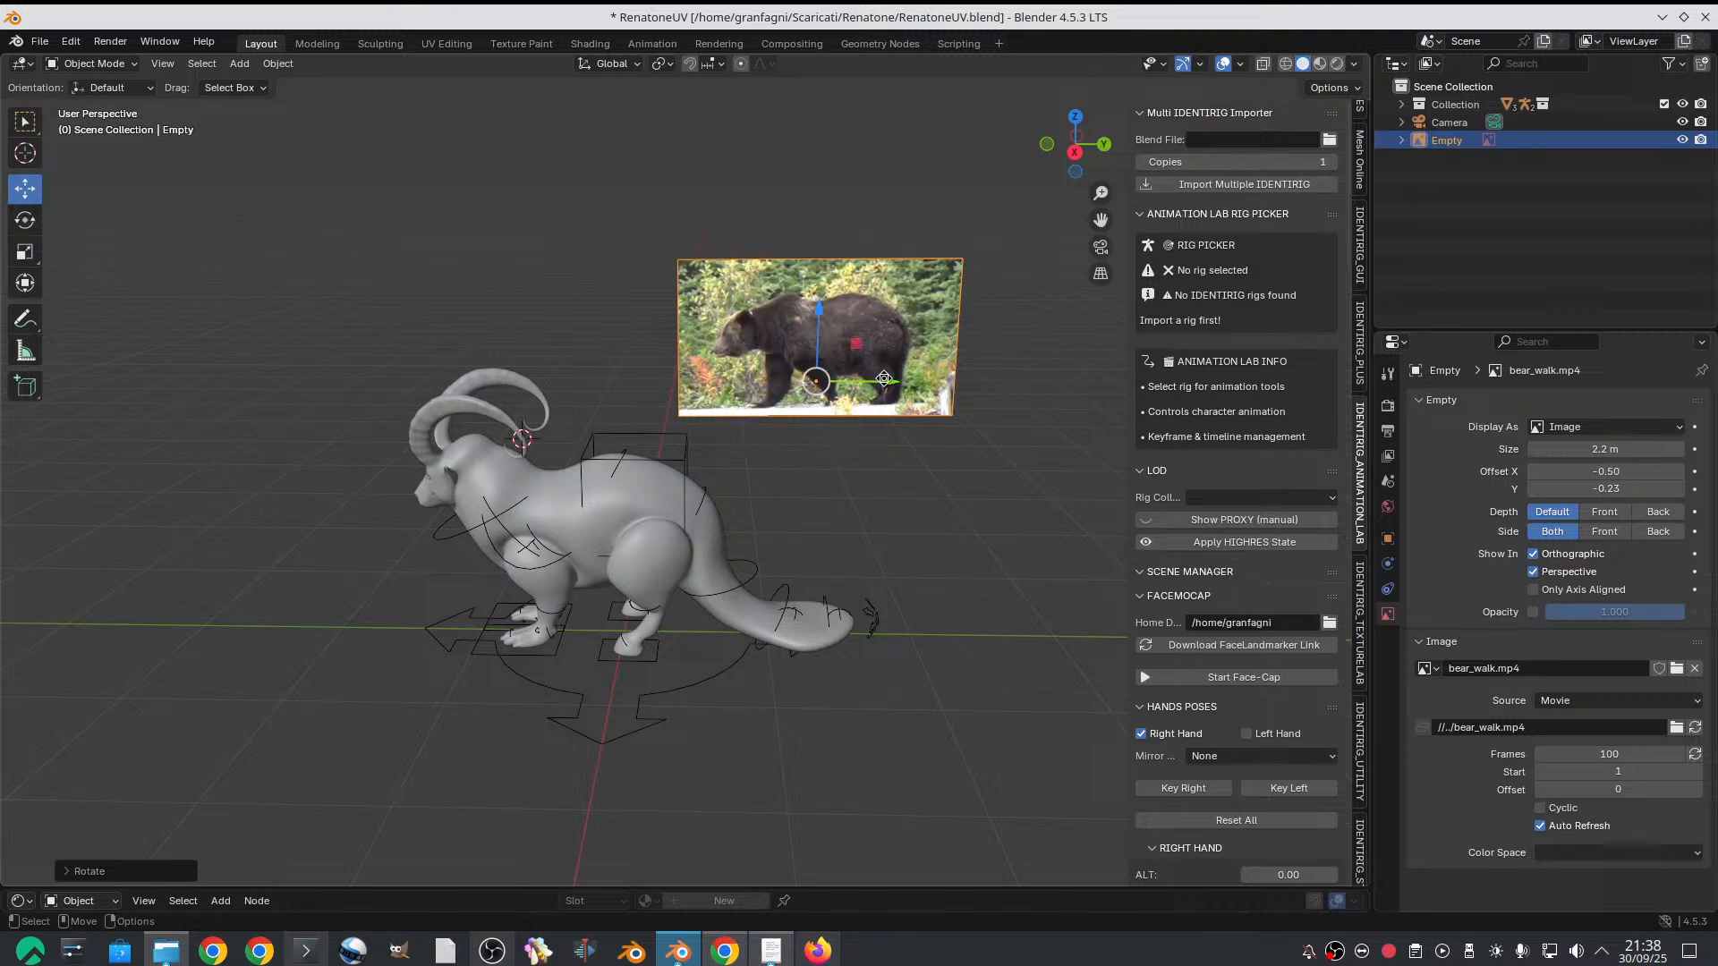
left_click_drag(891, 381, 340, 350)
scroll(413, 335, "down", 2)
left_click_drag(495, 378, 498, 324, "alt")
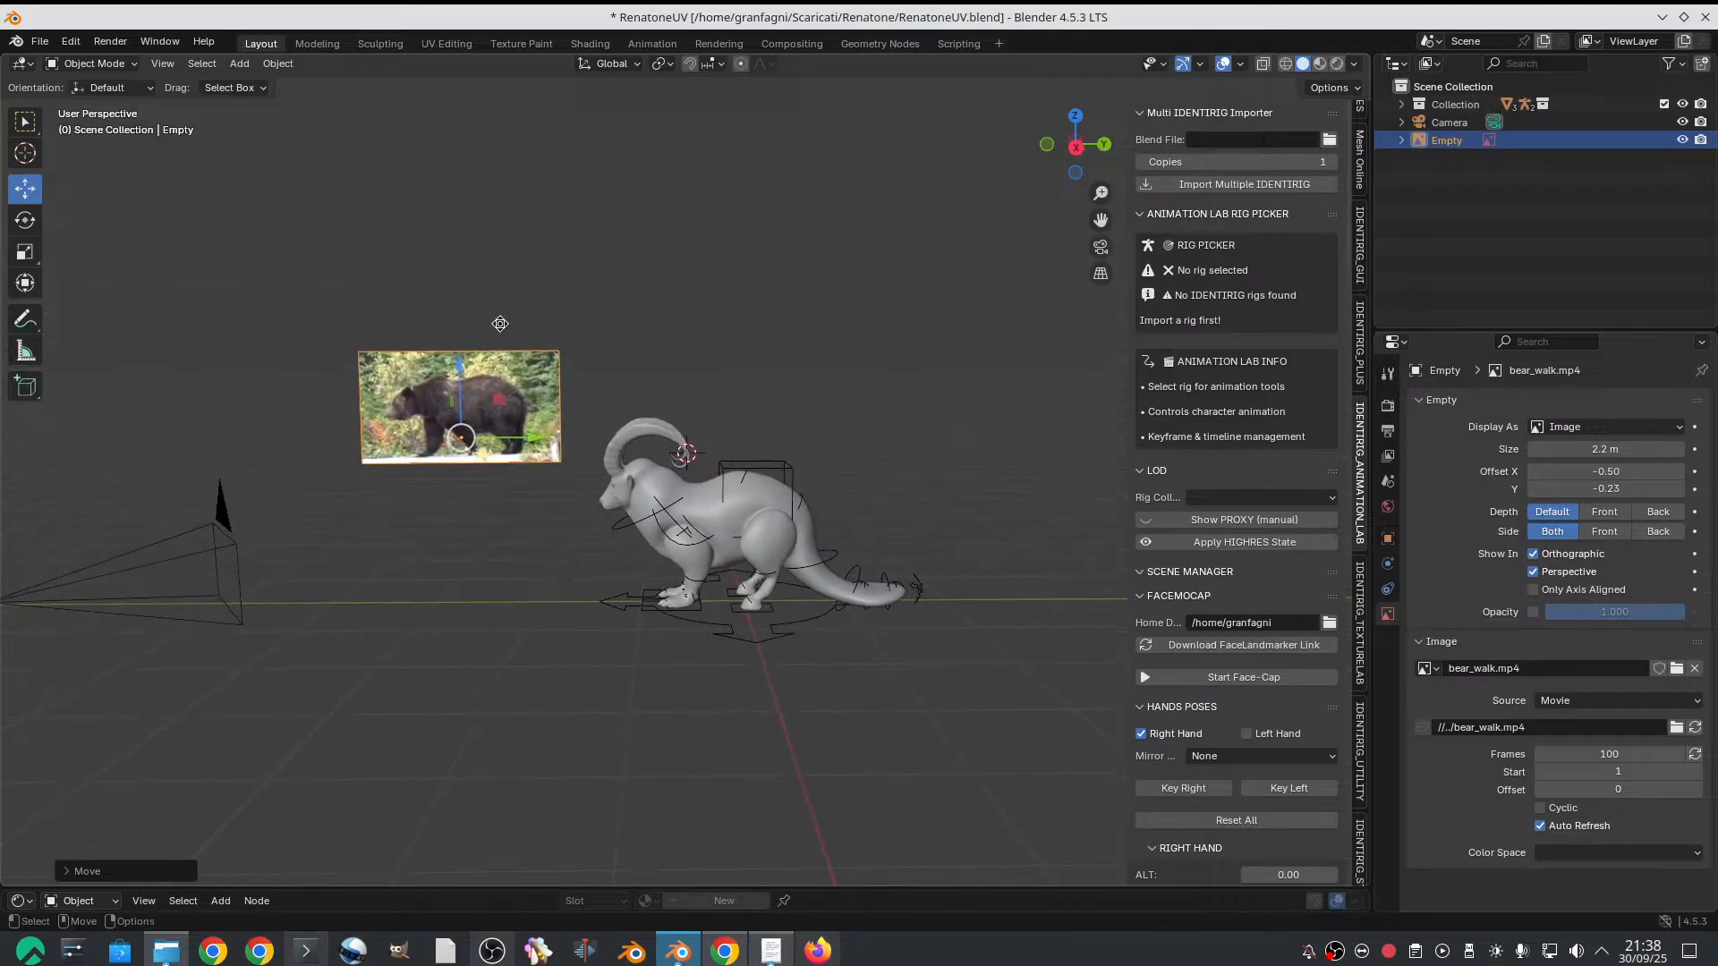
Add a second Image empty and load "Hundreds of capybaras overrun neighborhood in Argentina.mp4" from the Downloads folder into it
left_click(239, 63)
mouse_move(277, 276)
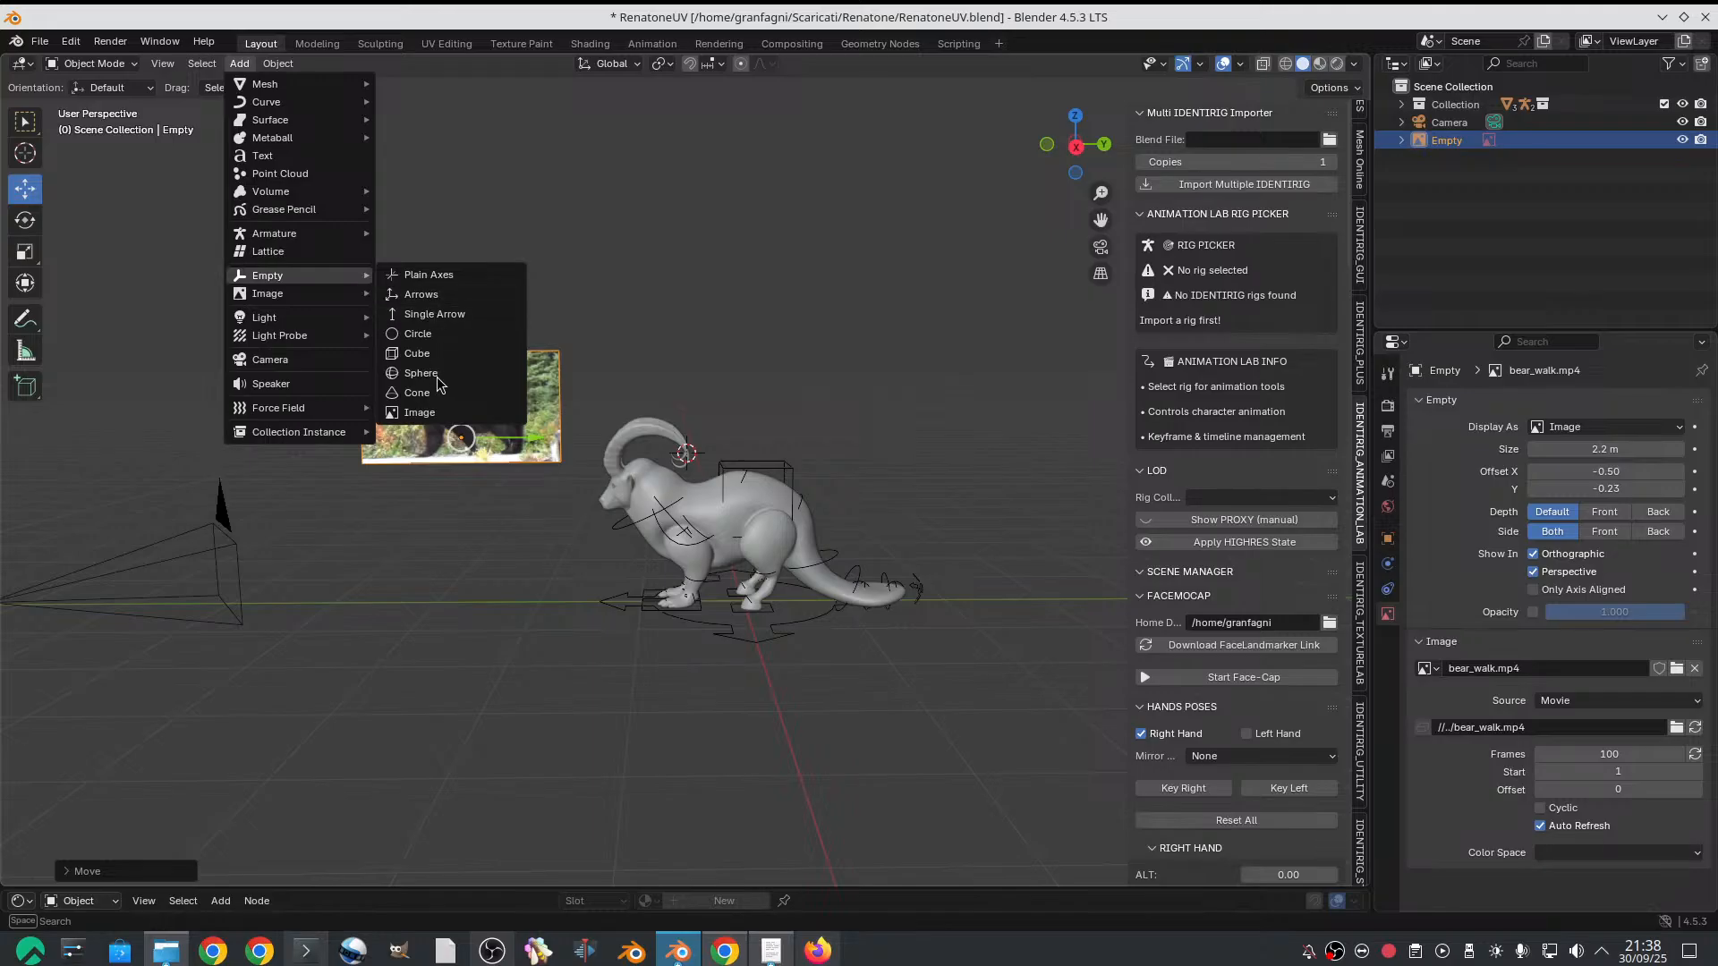
left_click(432, 414)
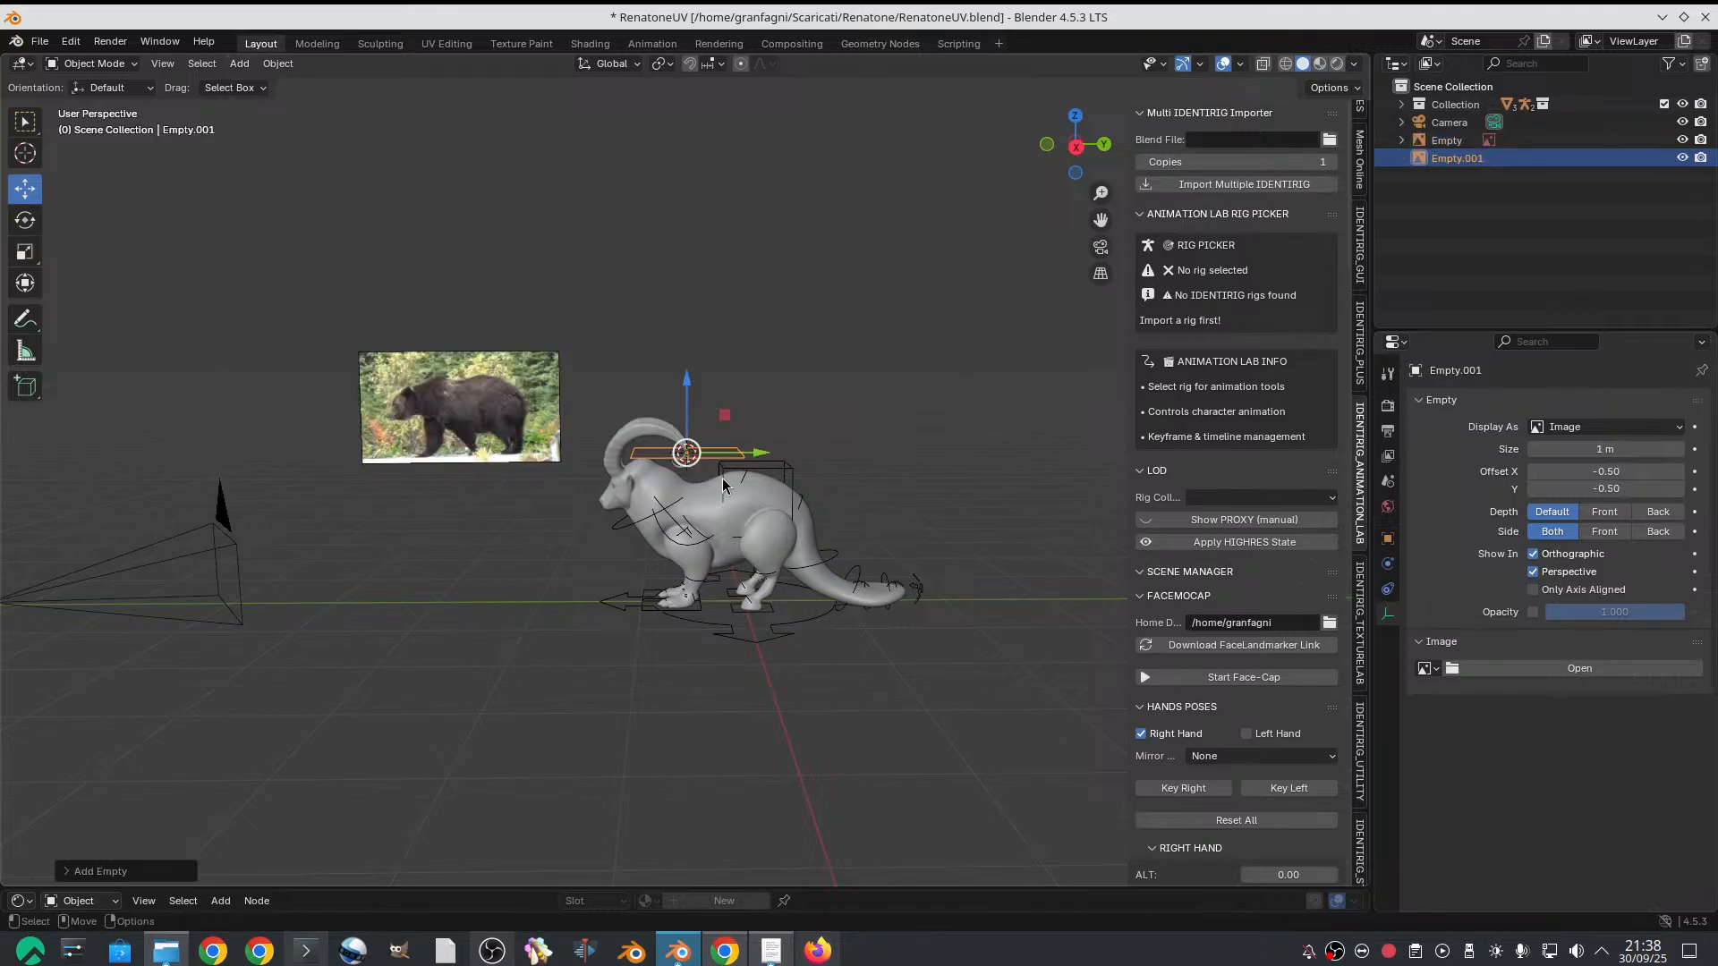
left_click(1489, 671)
left_click(480, 365)
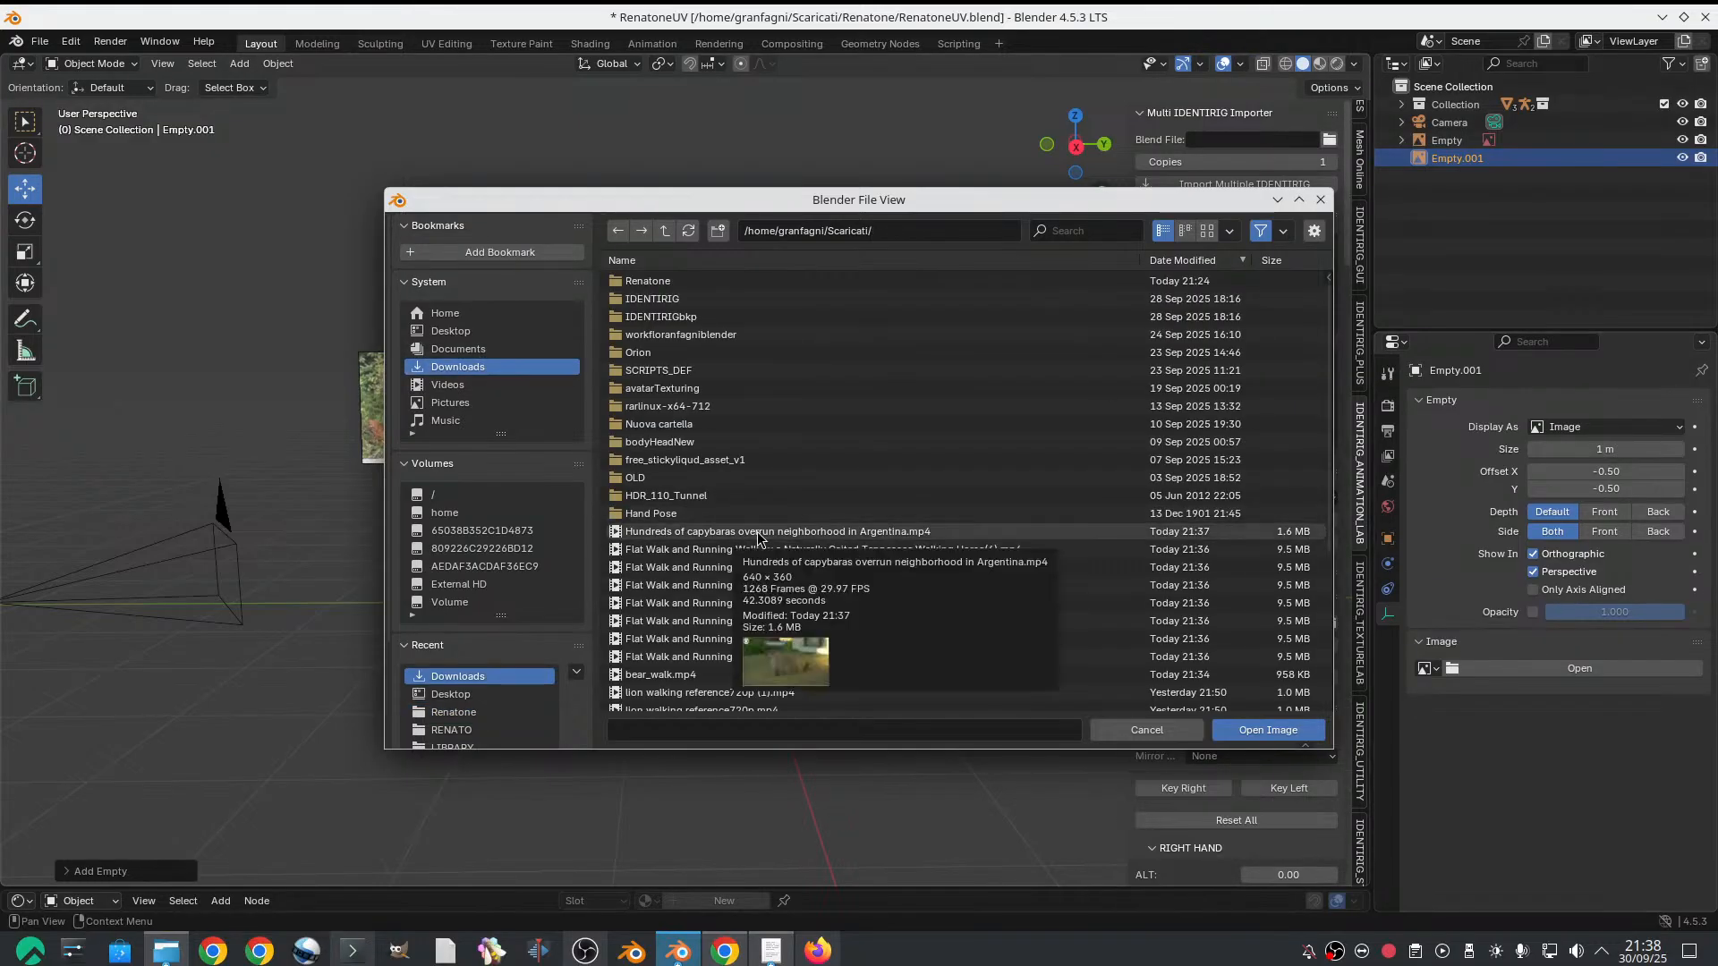
double_click(758, 533)
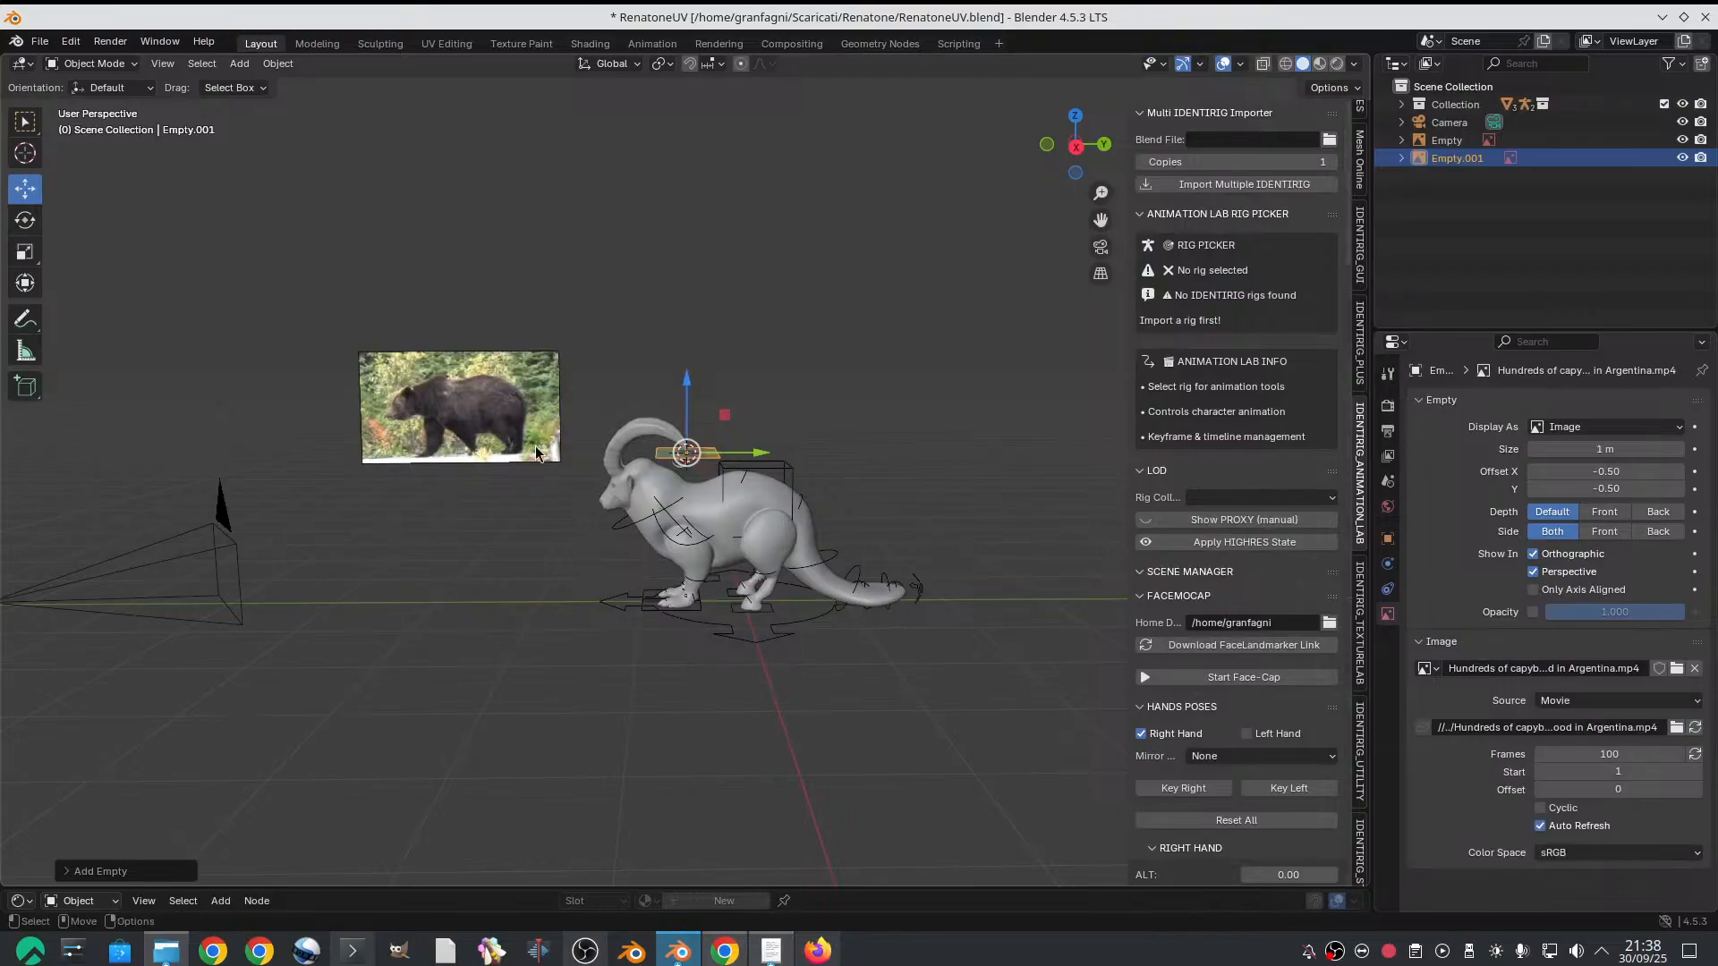
Rotate the capybara reference upright and move it along the Y axis towards the bear reference
key("e")
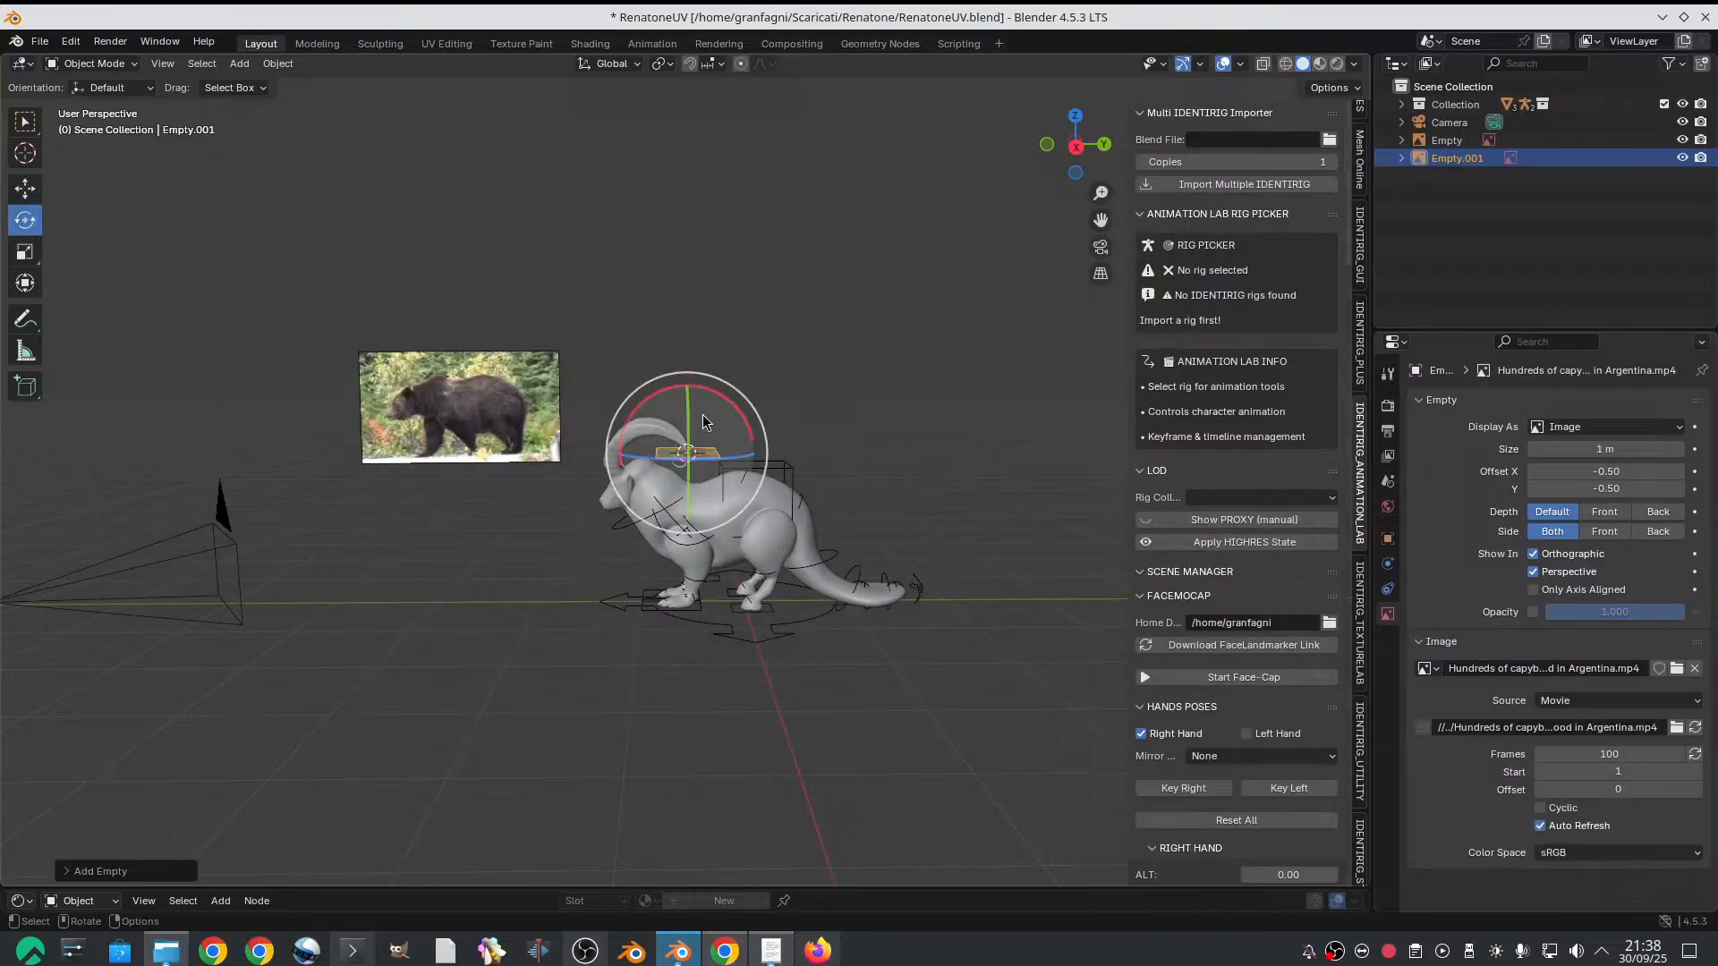
left_click_drag(684, 452, 629, 378)
left_click(25, 188)
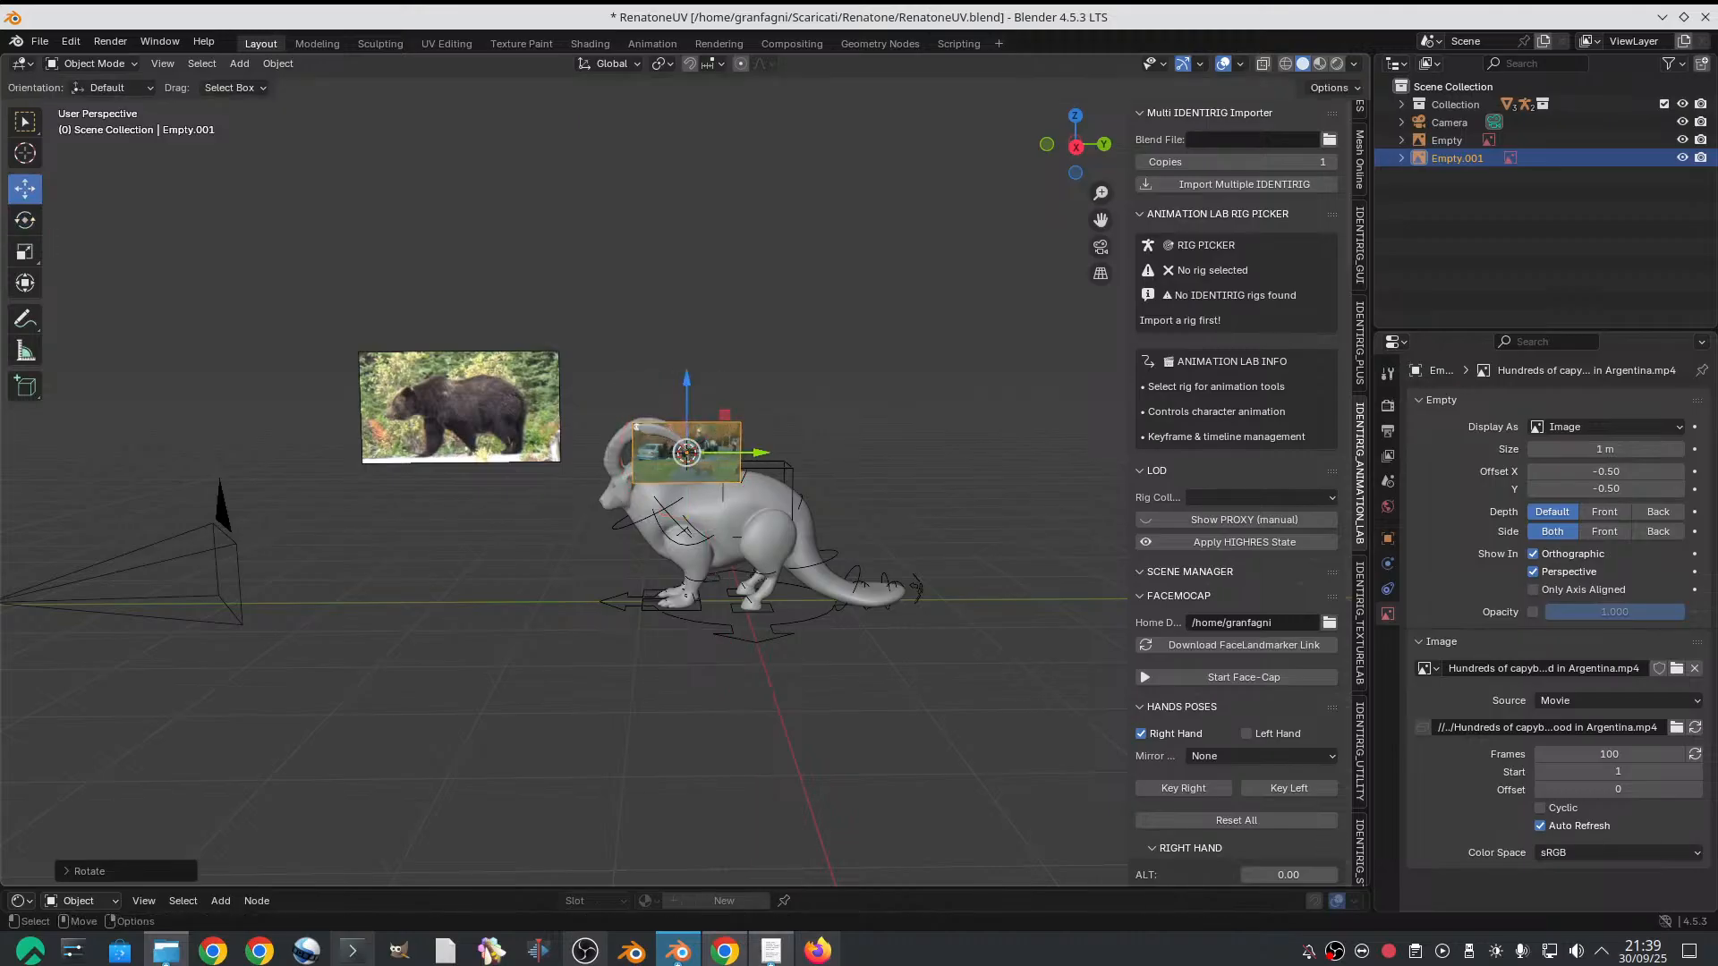
left_click_drag(741, 454, 492, 462)
key("ctrl+z")
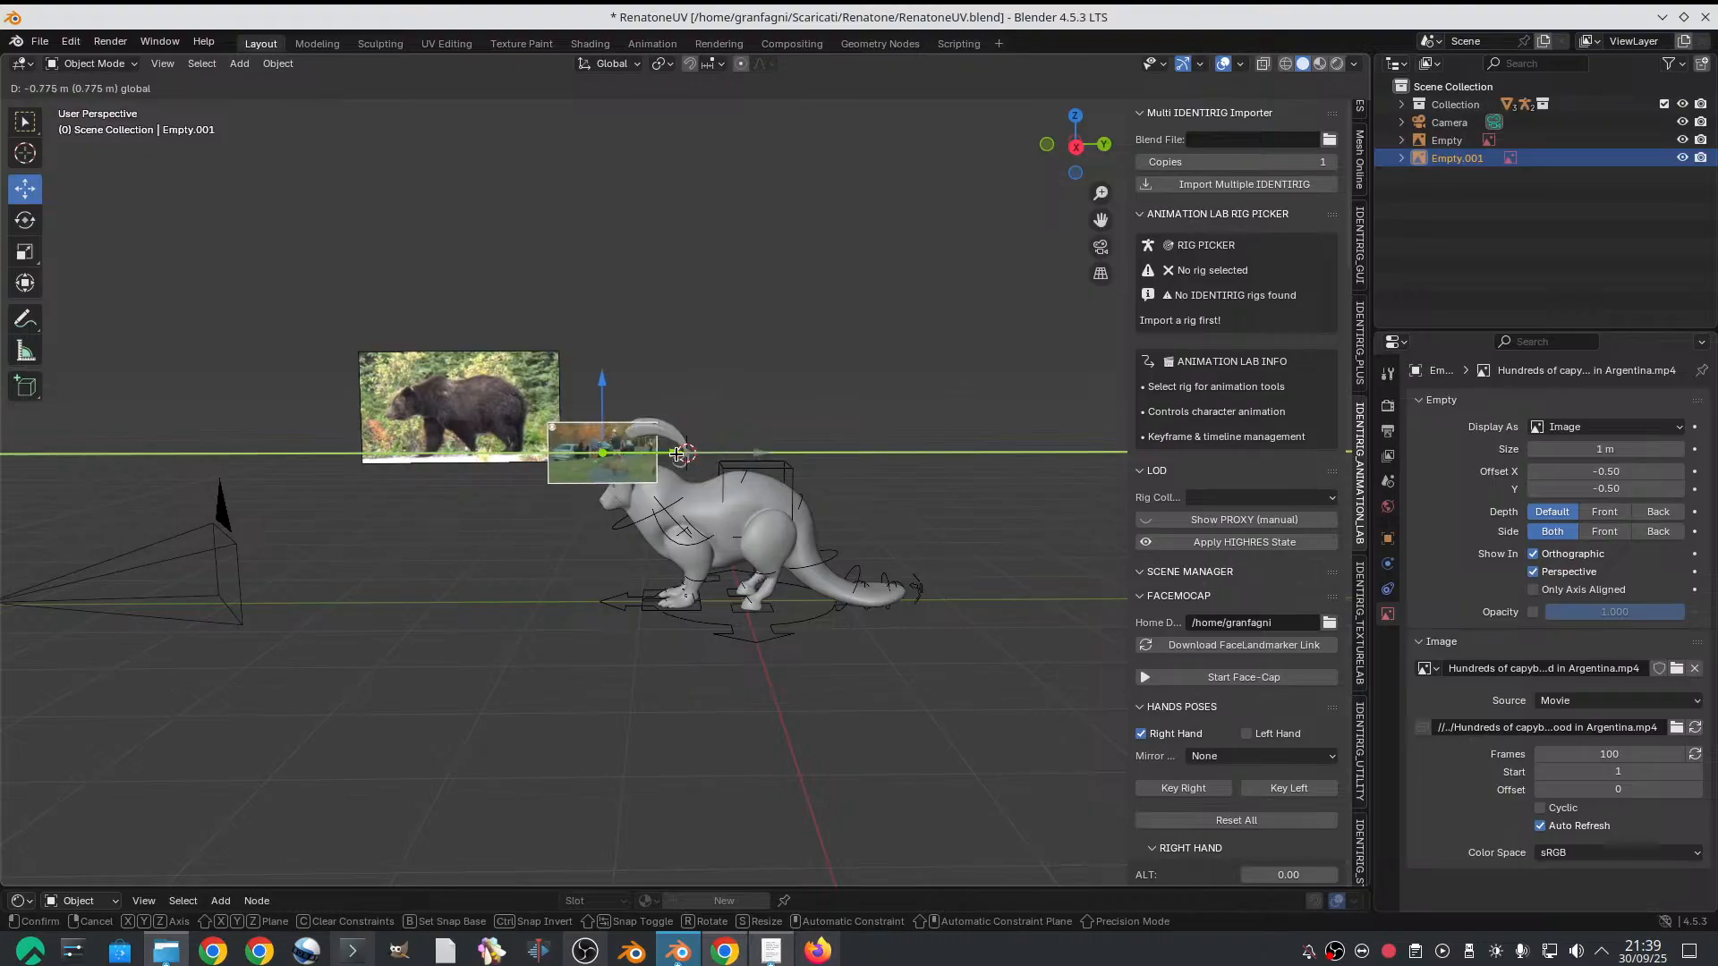
Lower the capybara reference to just beneath the bear reference
left_click(445, 414)
left_click(445, 410)
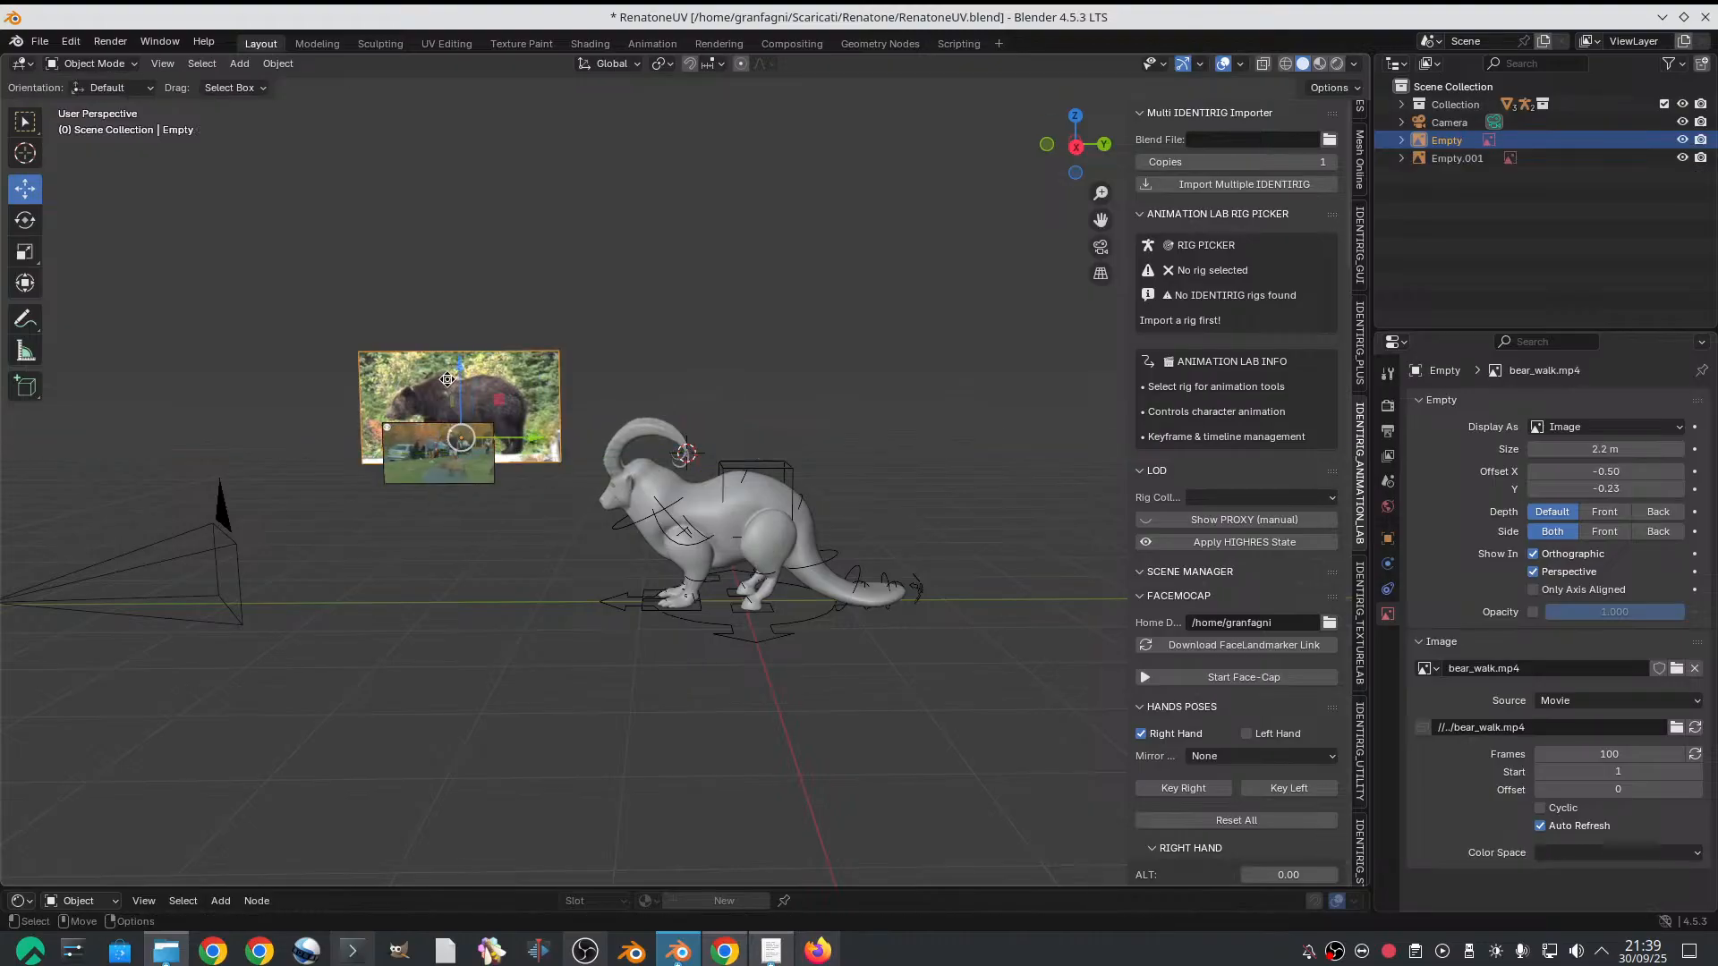
left_click(438, 415)
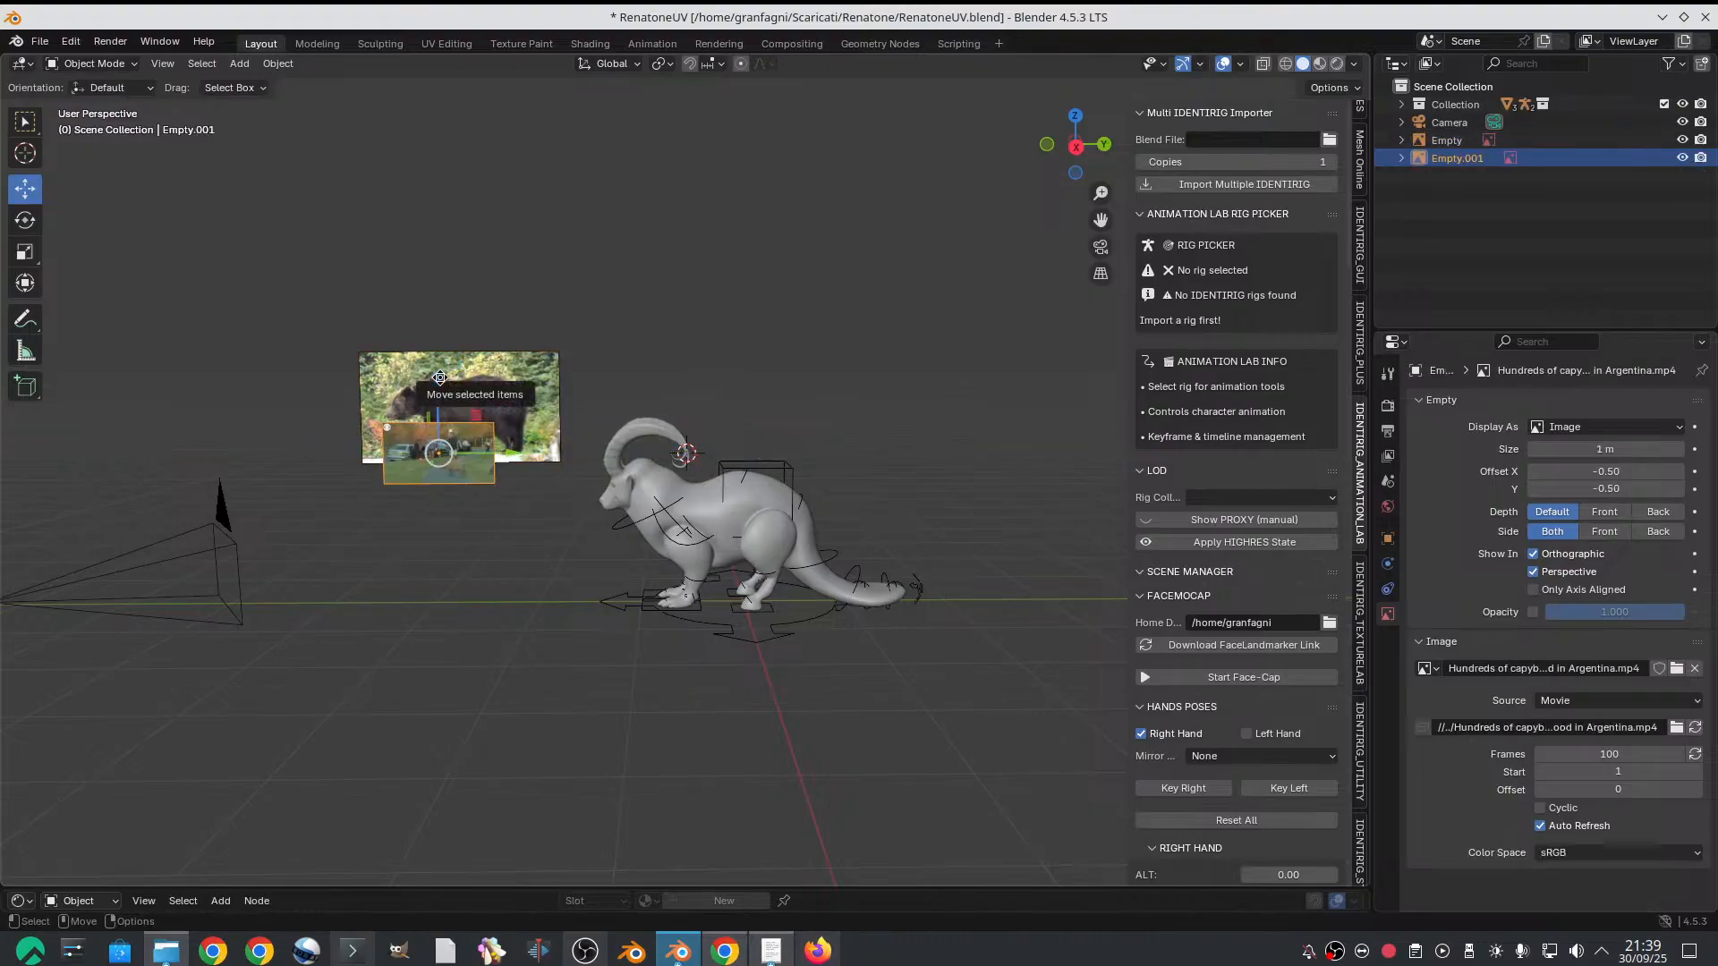
left_click_drag(439, 381, 440, 460)
left_click(452, 421)
mouse_move(666, 951)
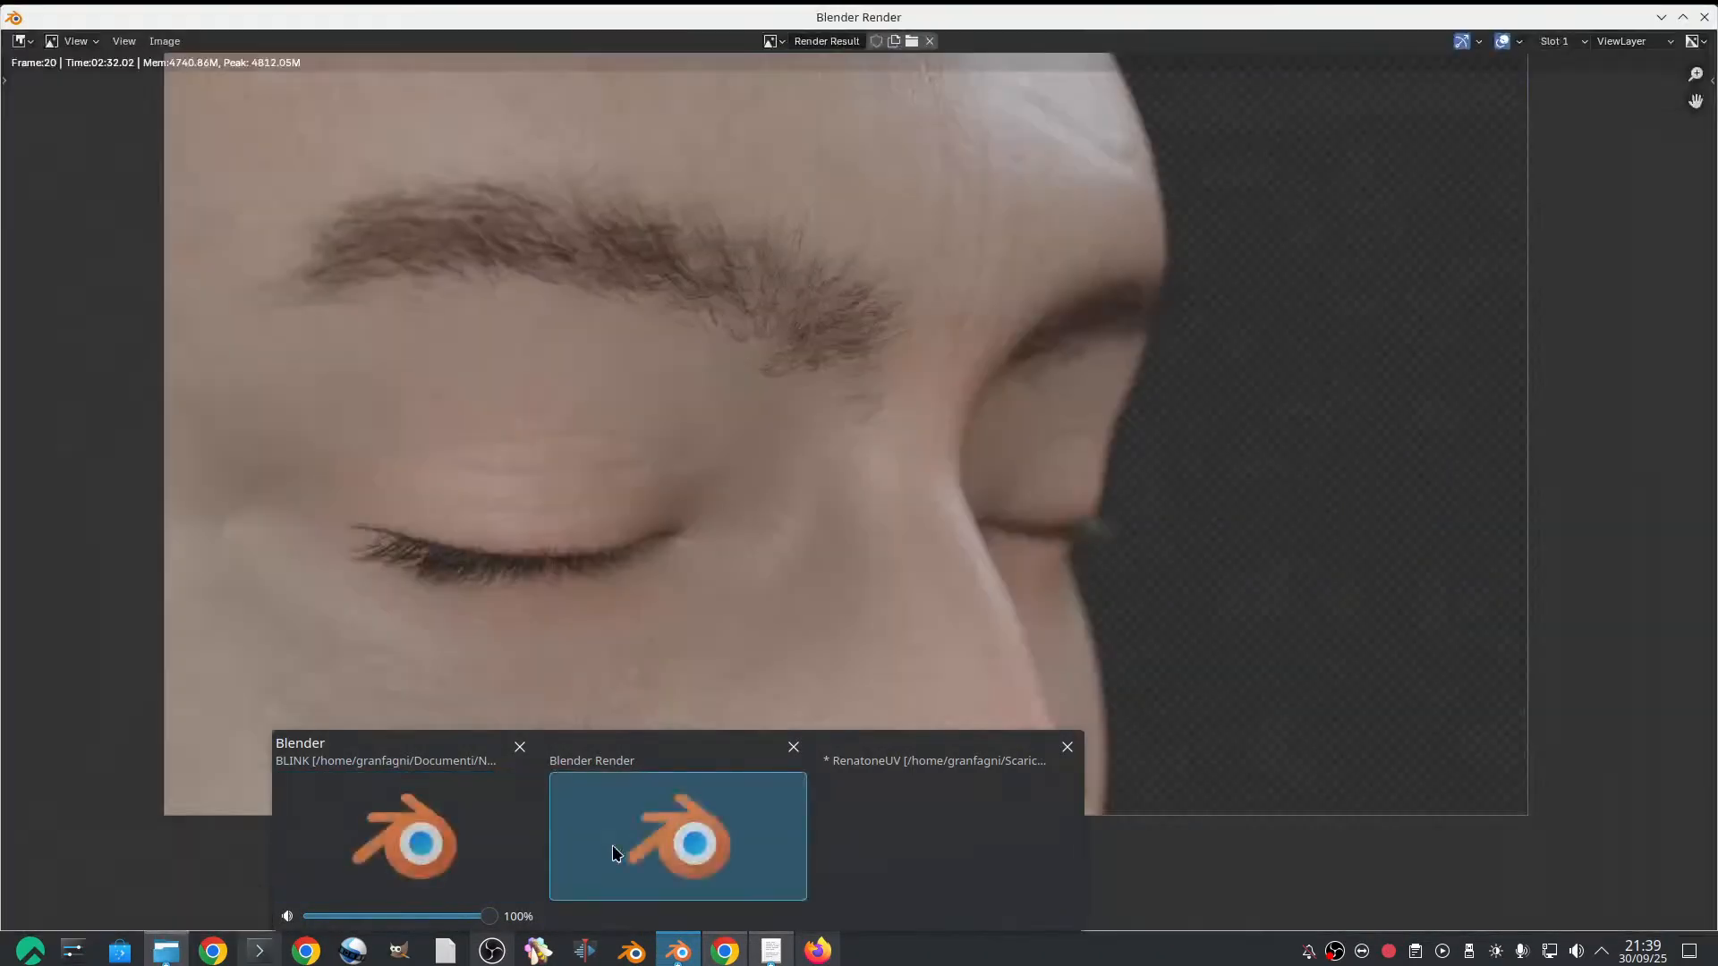
left_click(614, 846)
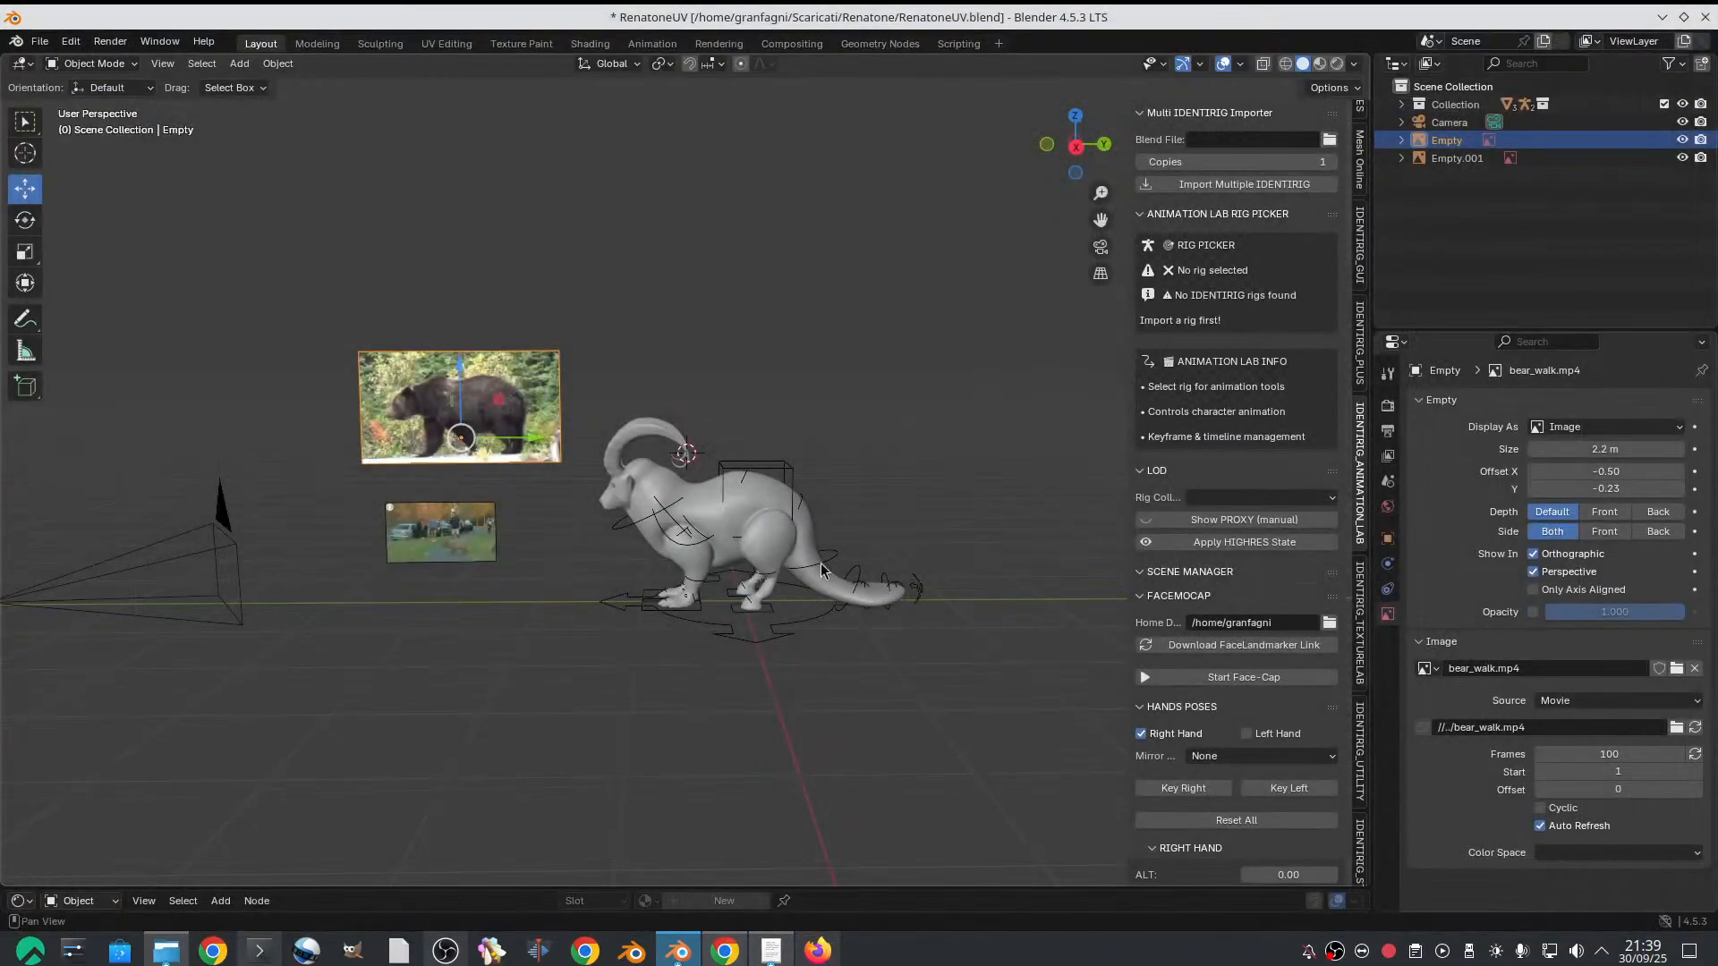
scroll(821, 571, "up", 2)
scroll(644, 552, "down", 3)
Enlarge the capybara reference to 1.6 m so it roughly matches the bear reference's width
left_click(455, 533)
scroll(452, 538, "up", 2)
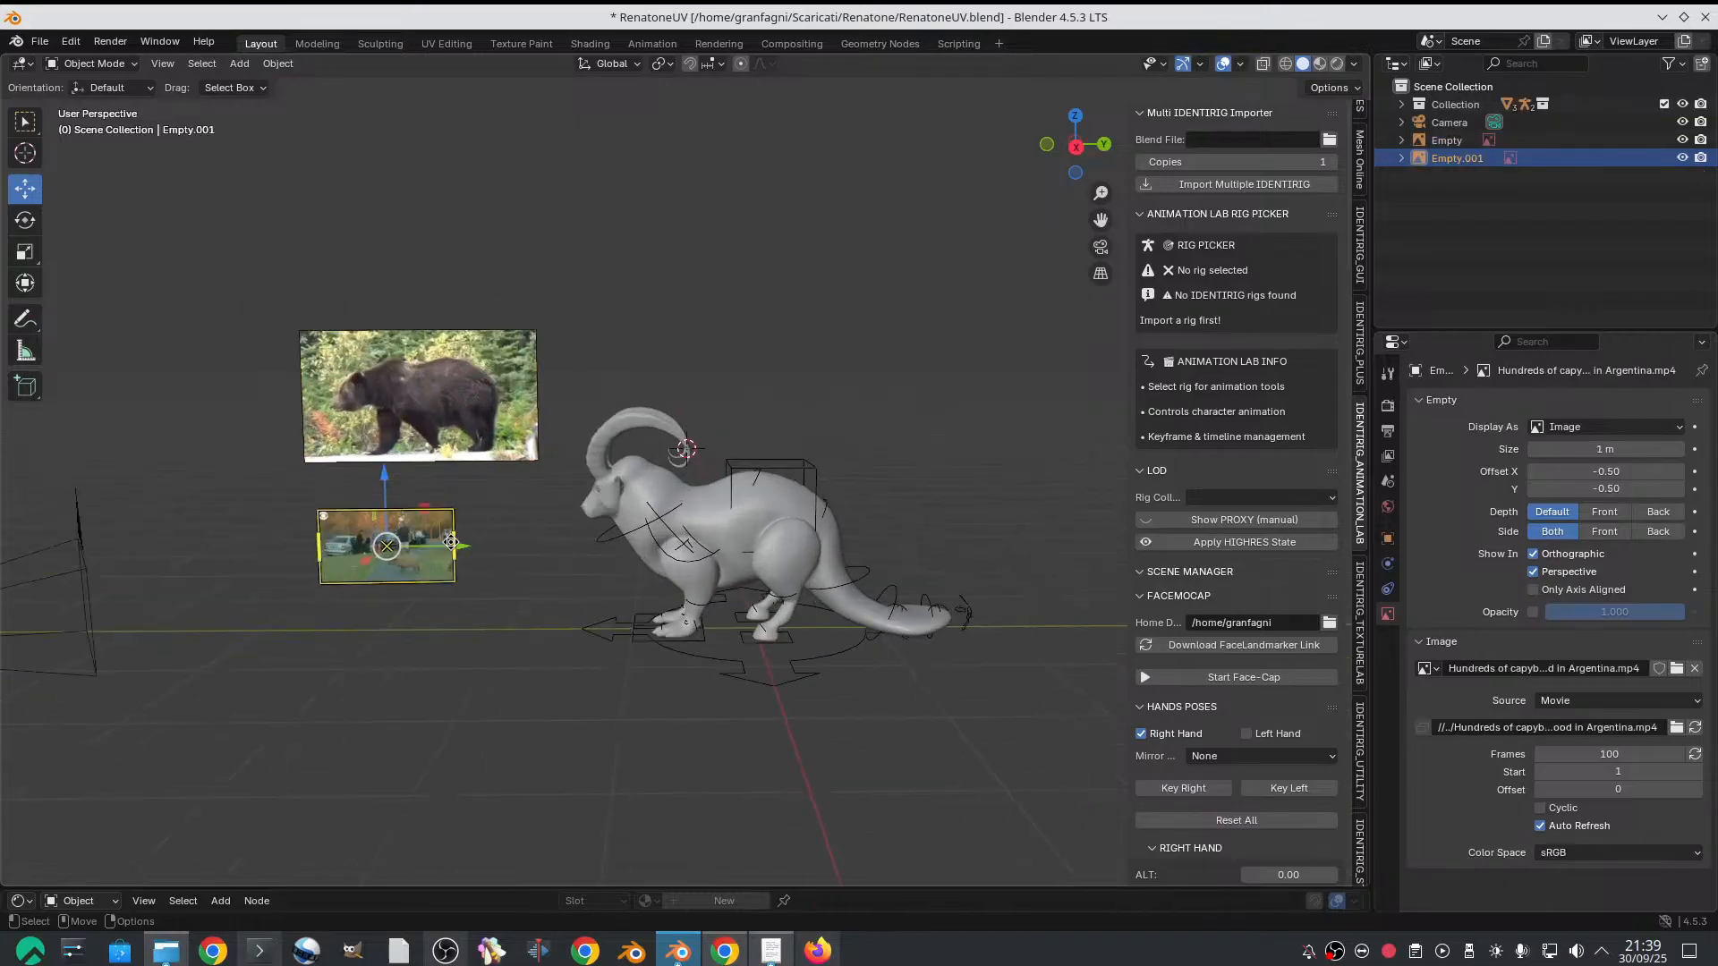
left_click_drag(451, 542, 557, 580)
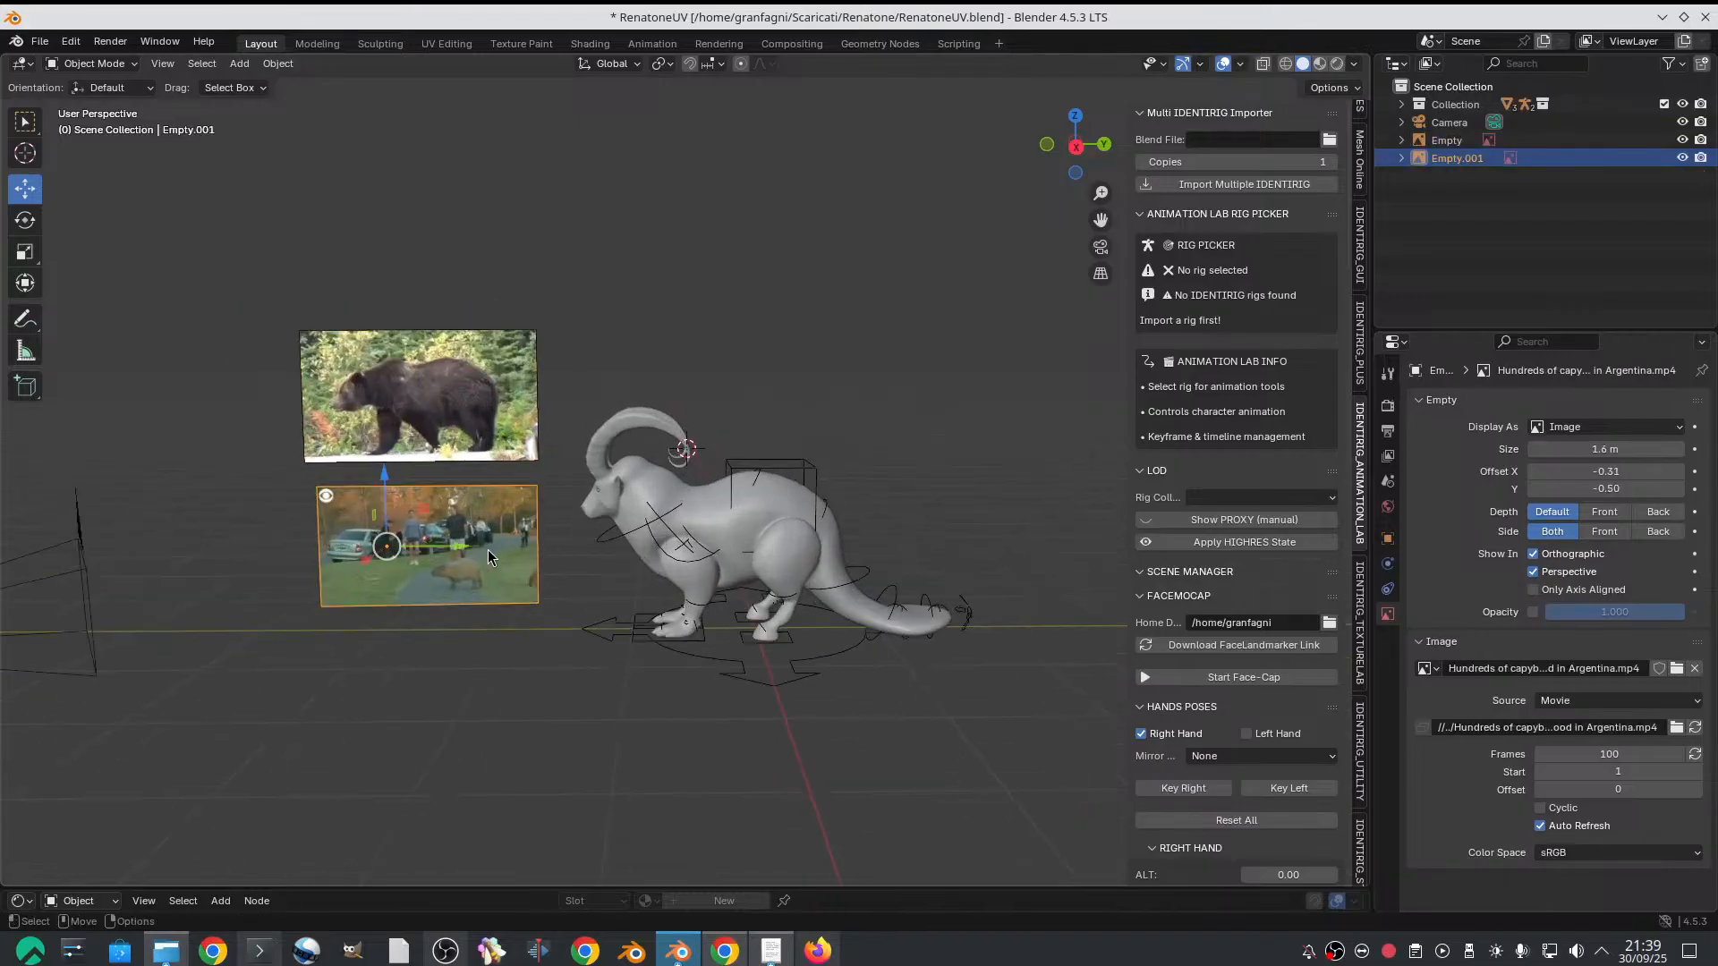
left_click_drag(452, 540, 503, 579)
Scrub the capybara clip's frame offset to 487 and delete the capybara reference from the scene
scroll(492, 582, "up", 5)
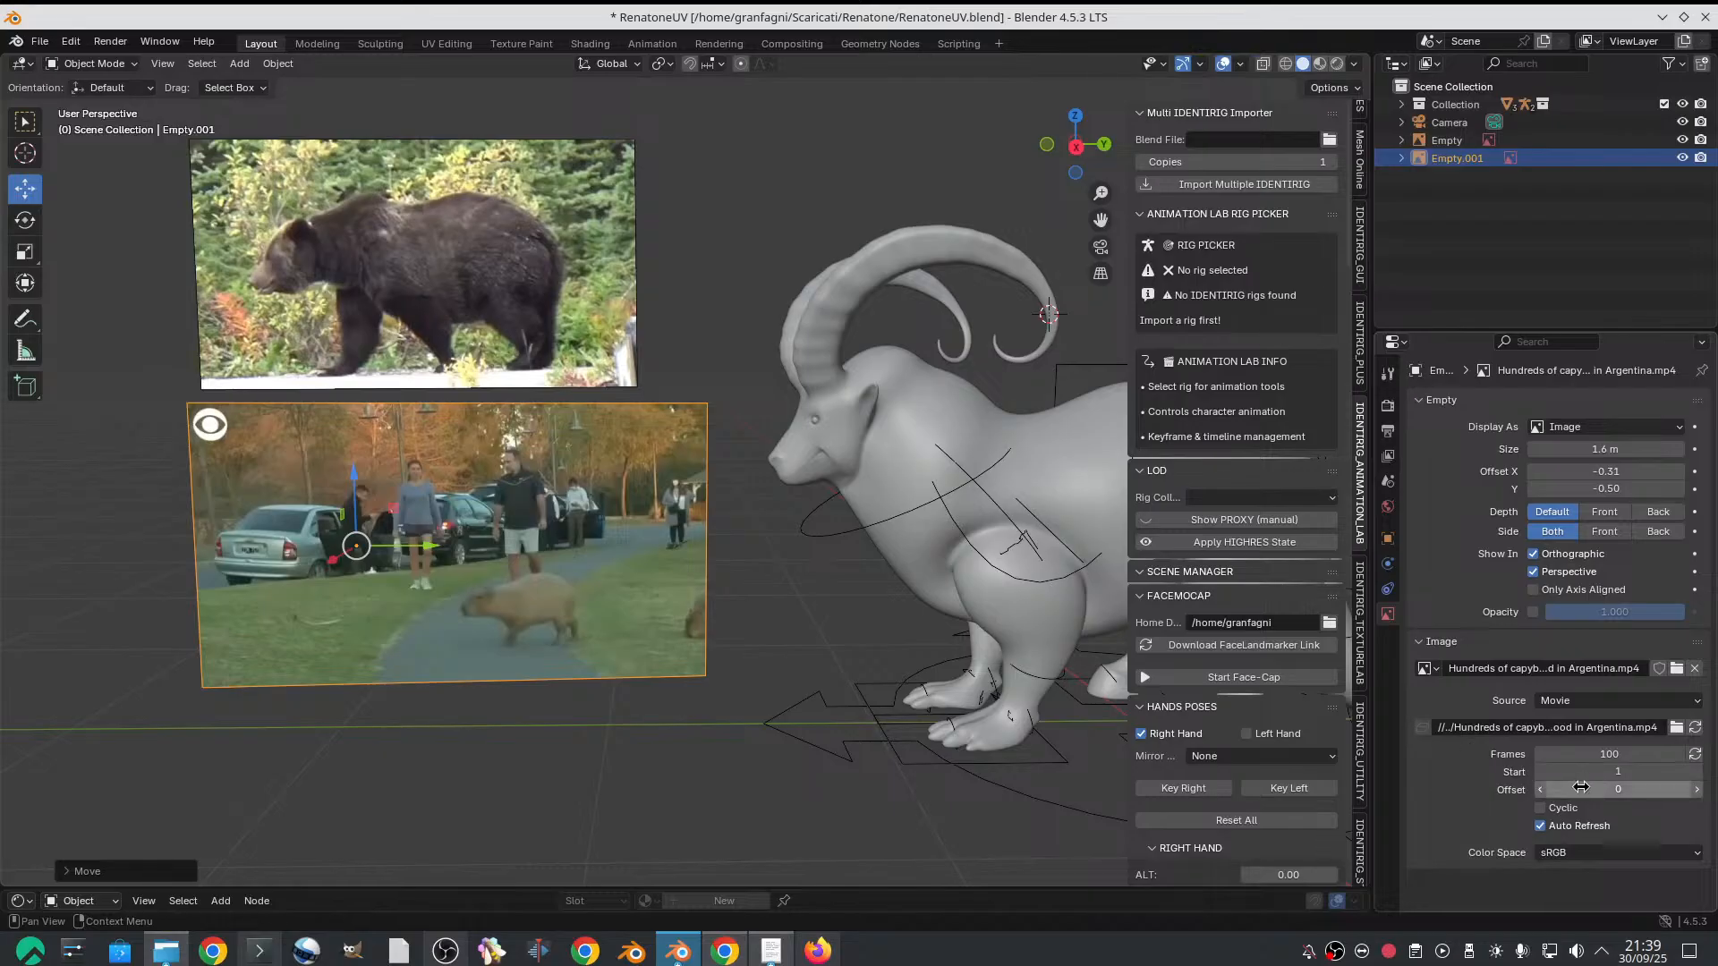
mouse_move(1582, 789)
left_mouse_down()
mouse_move(1703, 789)
mouse_move(1559, 789)
left_mouse_up()
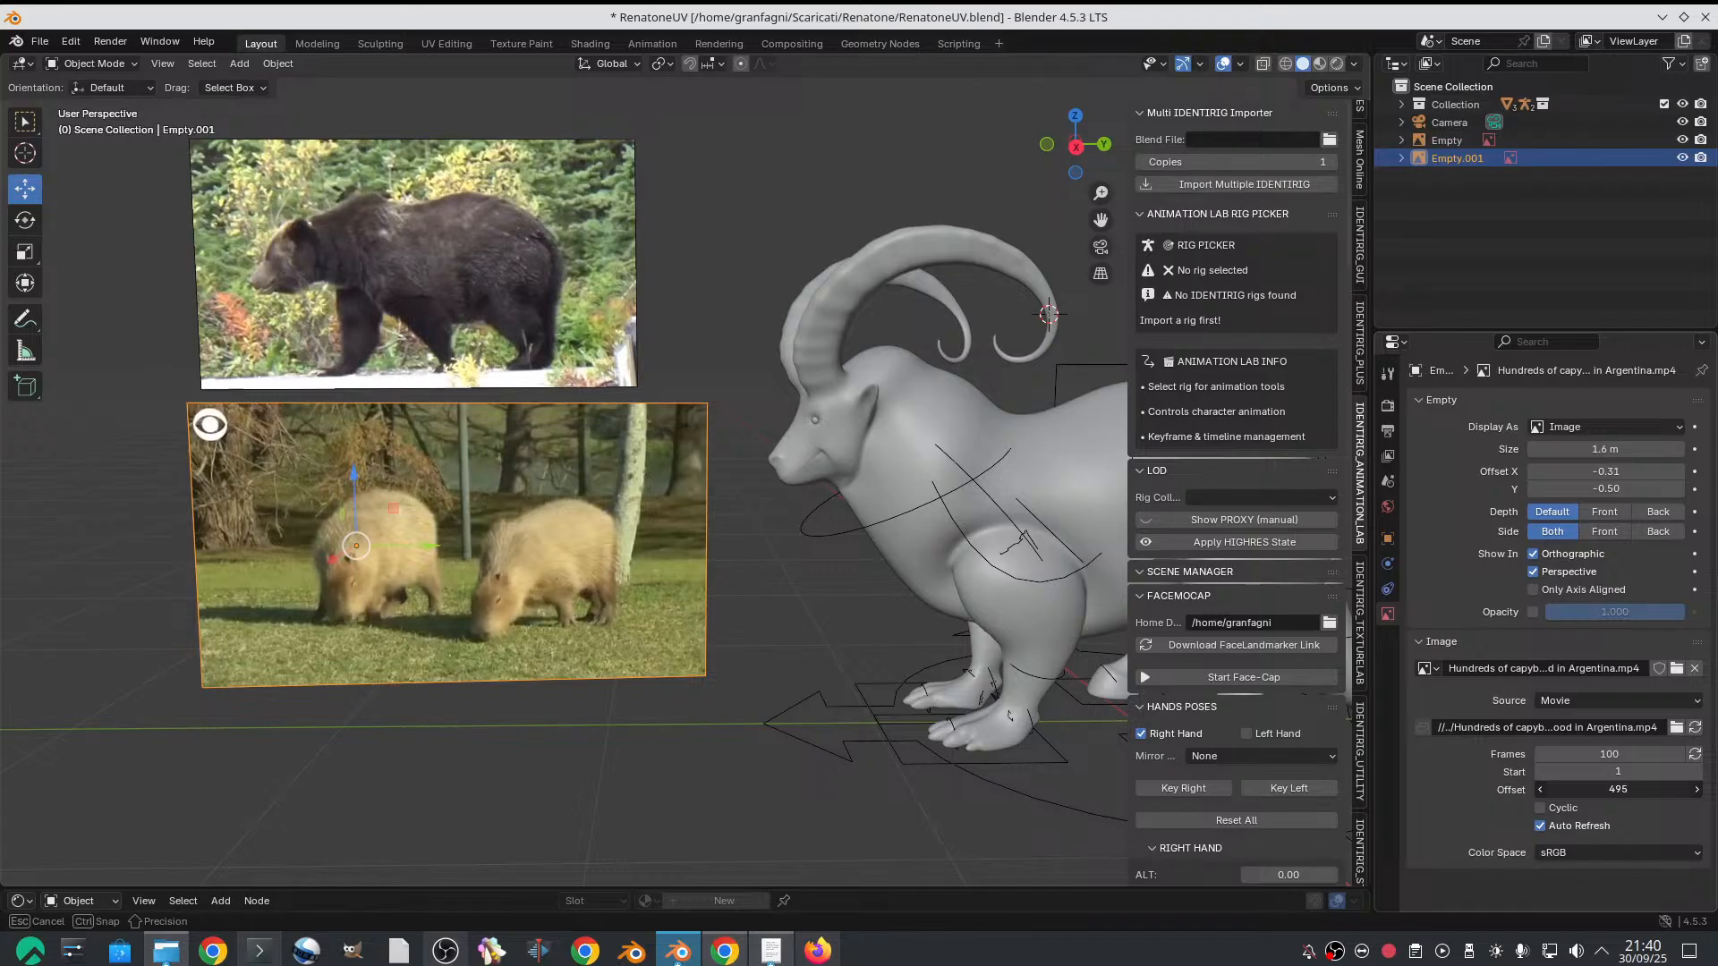
left_click_drag(1559, 789, 1592, 789)
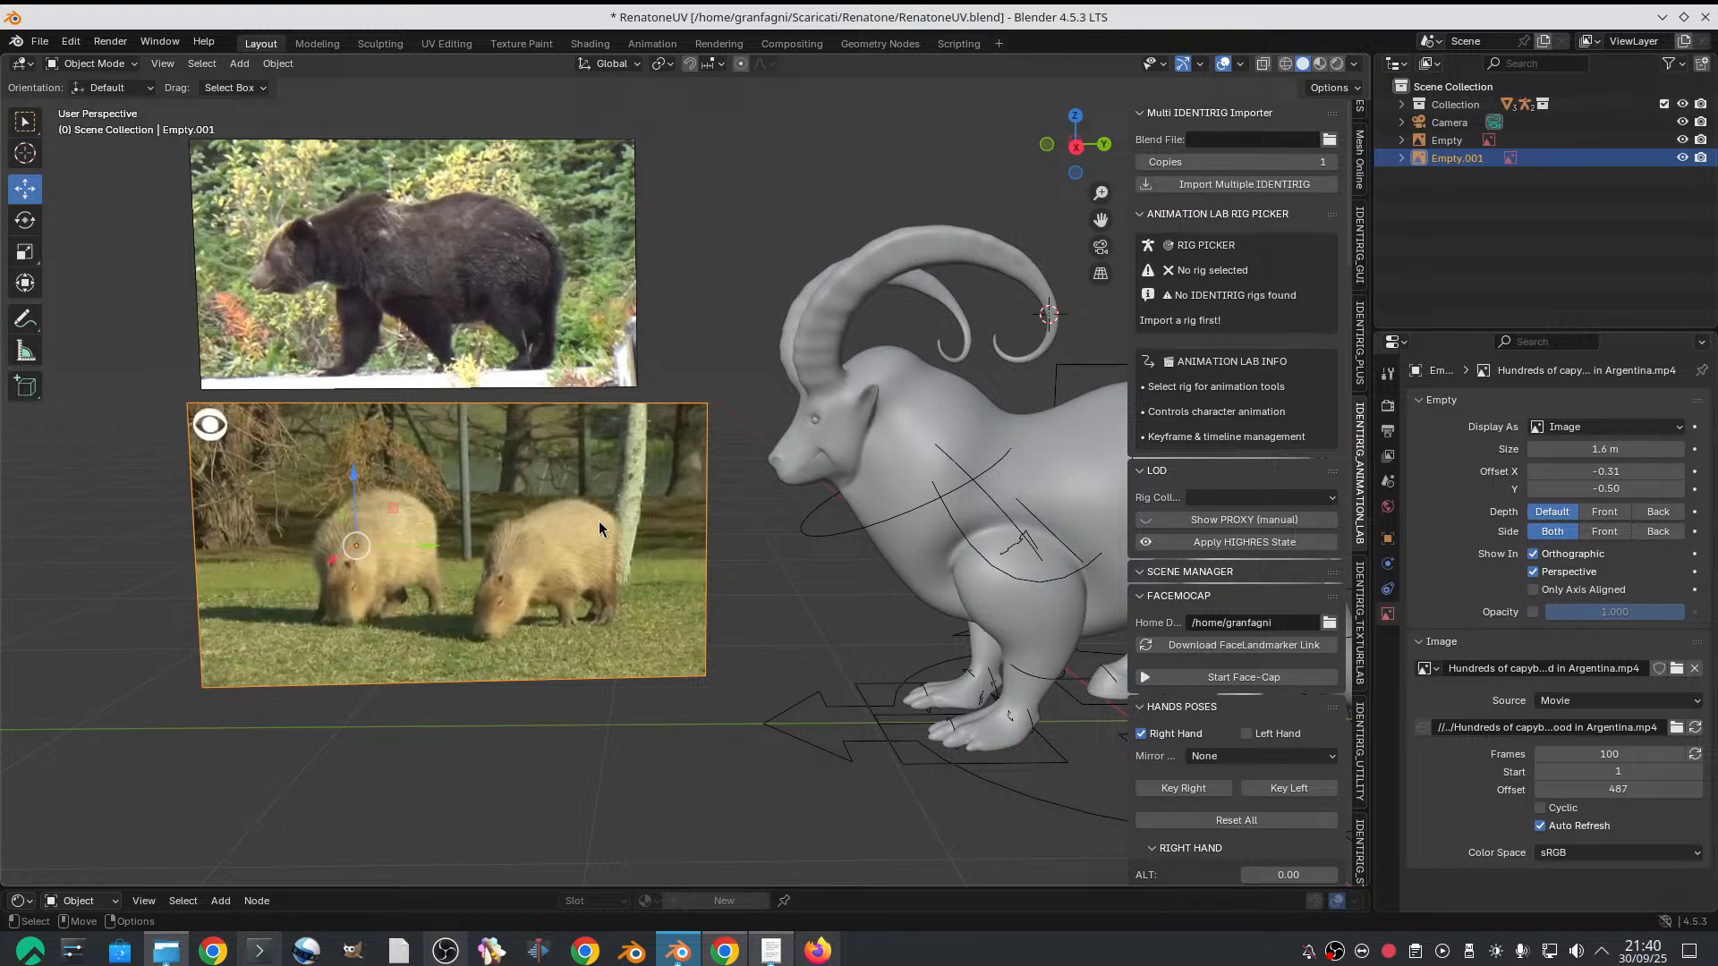
key("Delete")
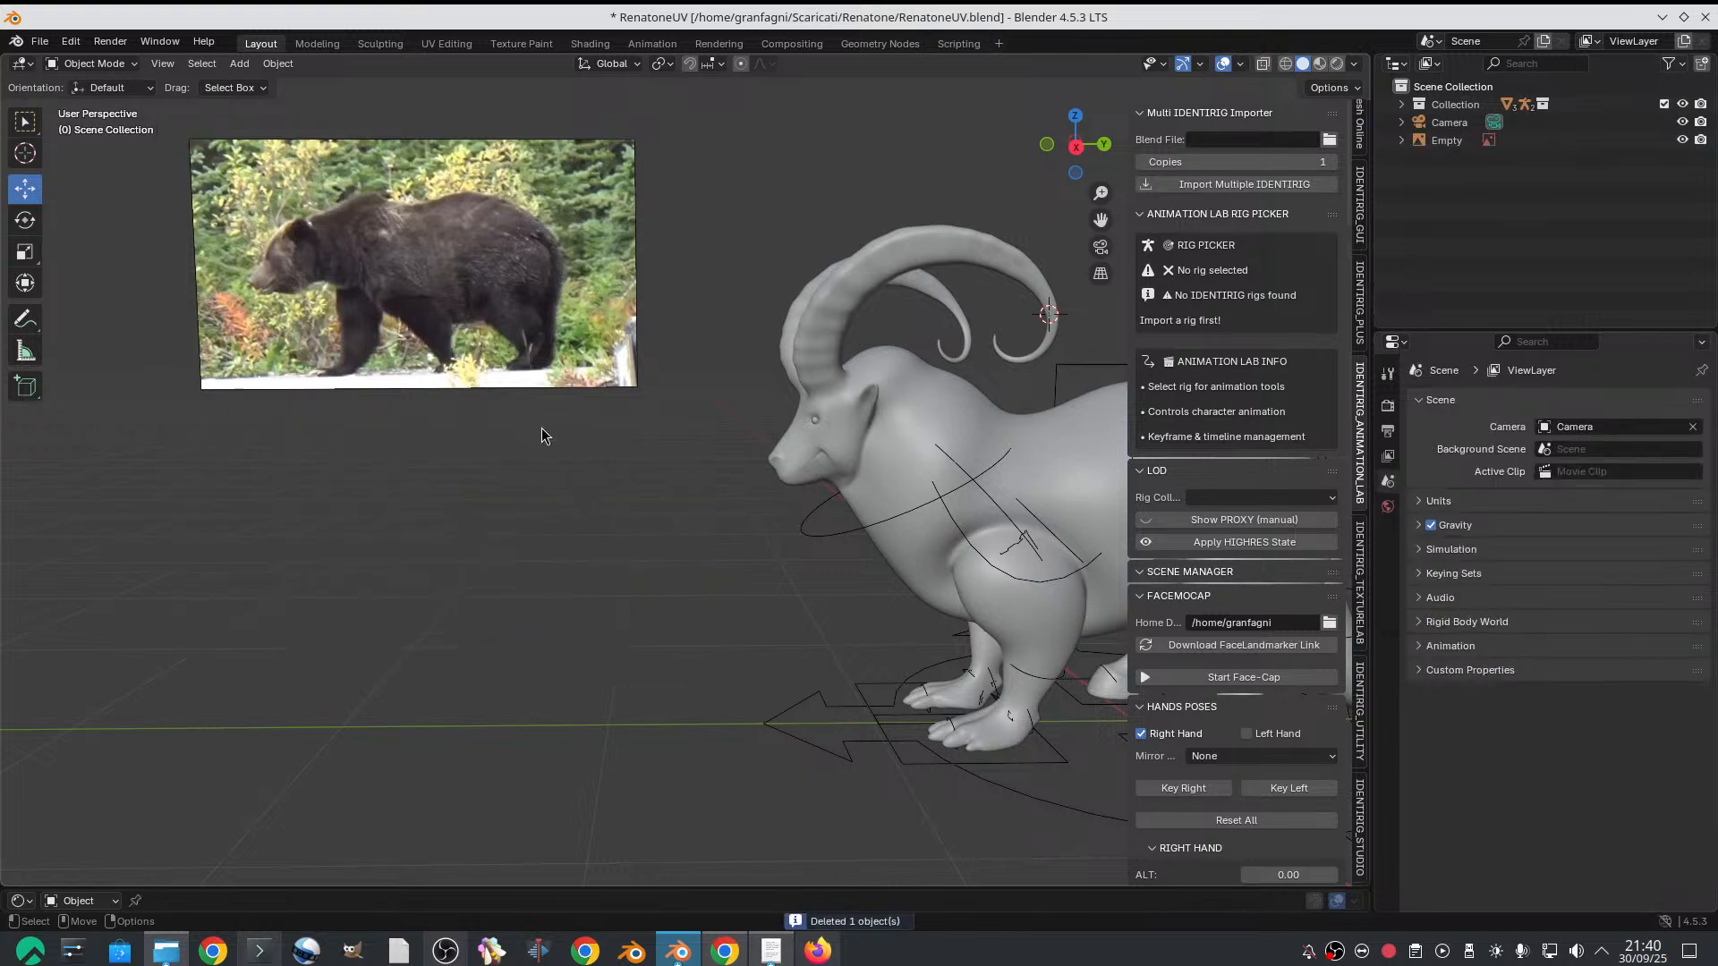
middle_click_drag(543, 435, 721, 522)
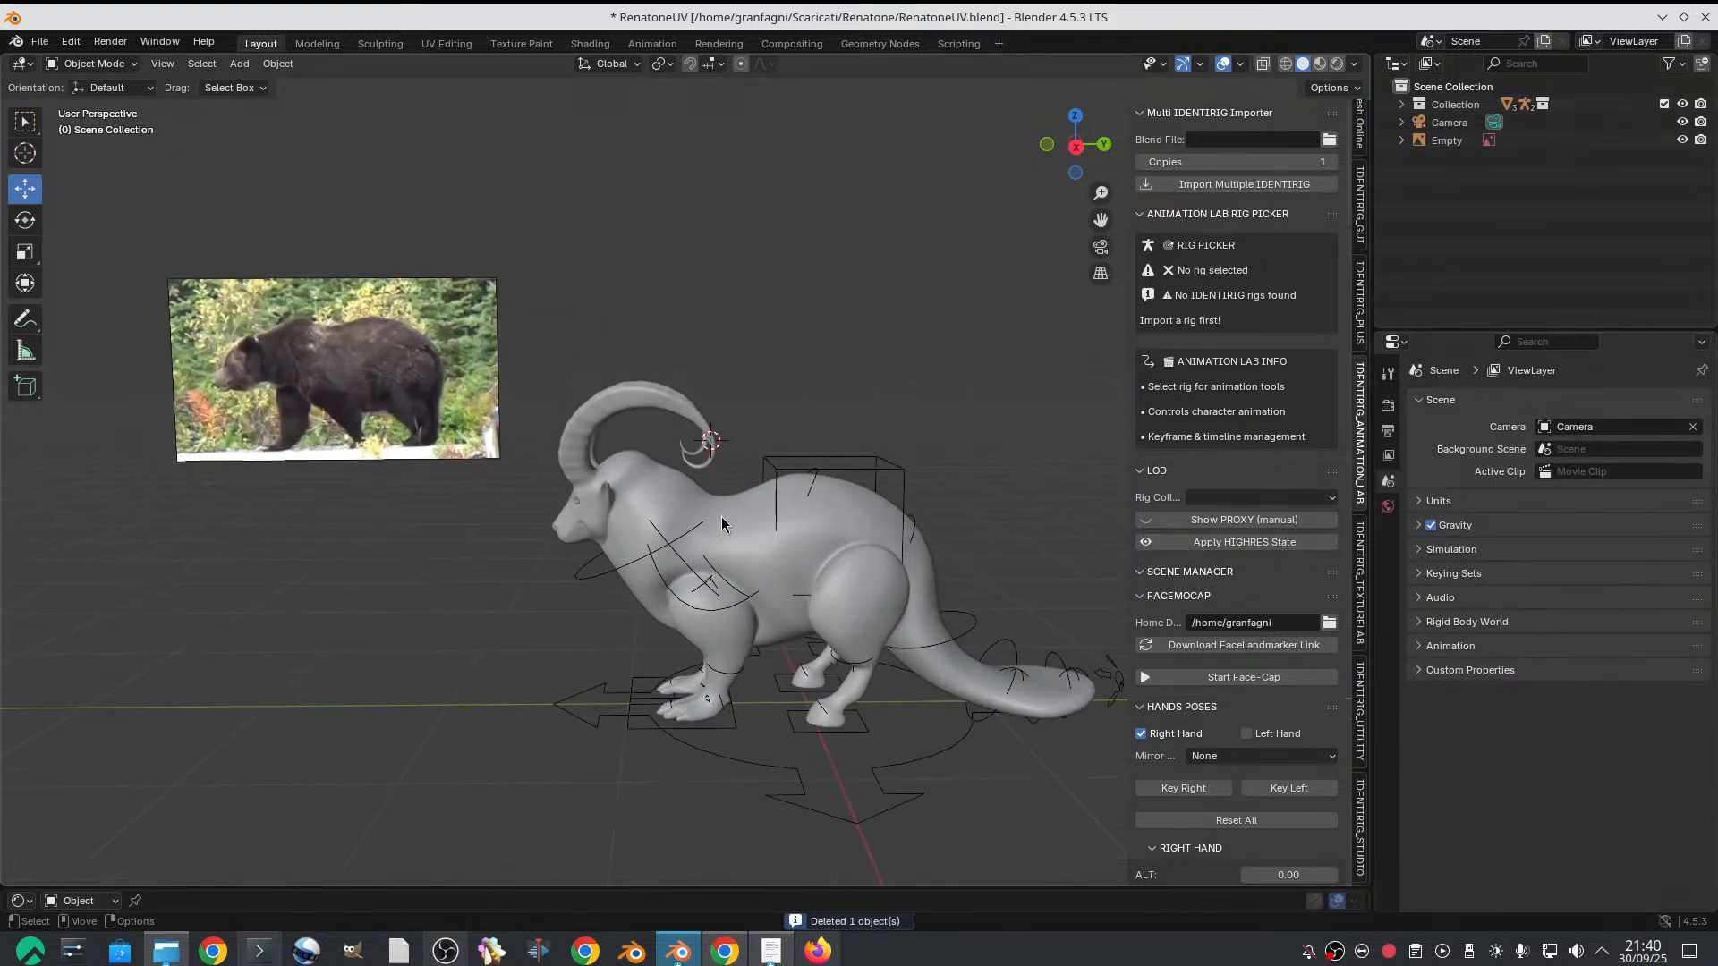
scroll(724, 517, "down", 4)
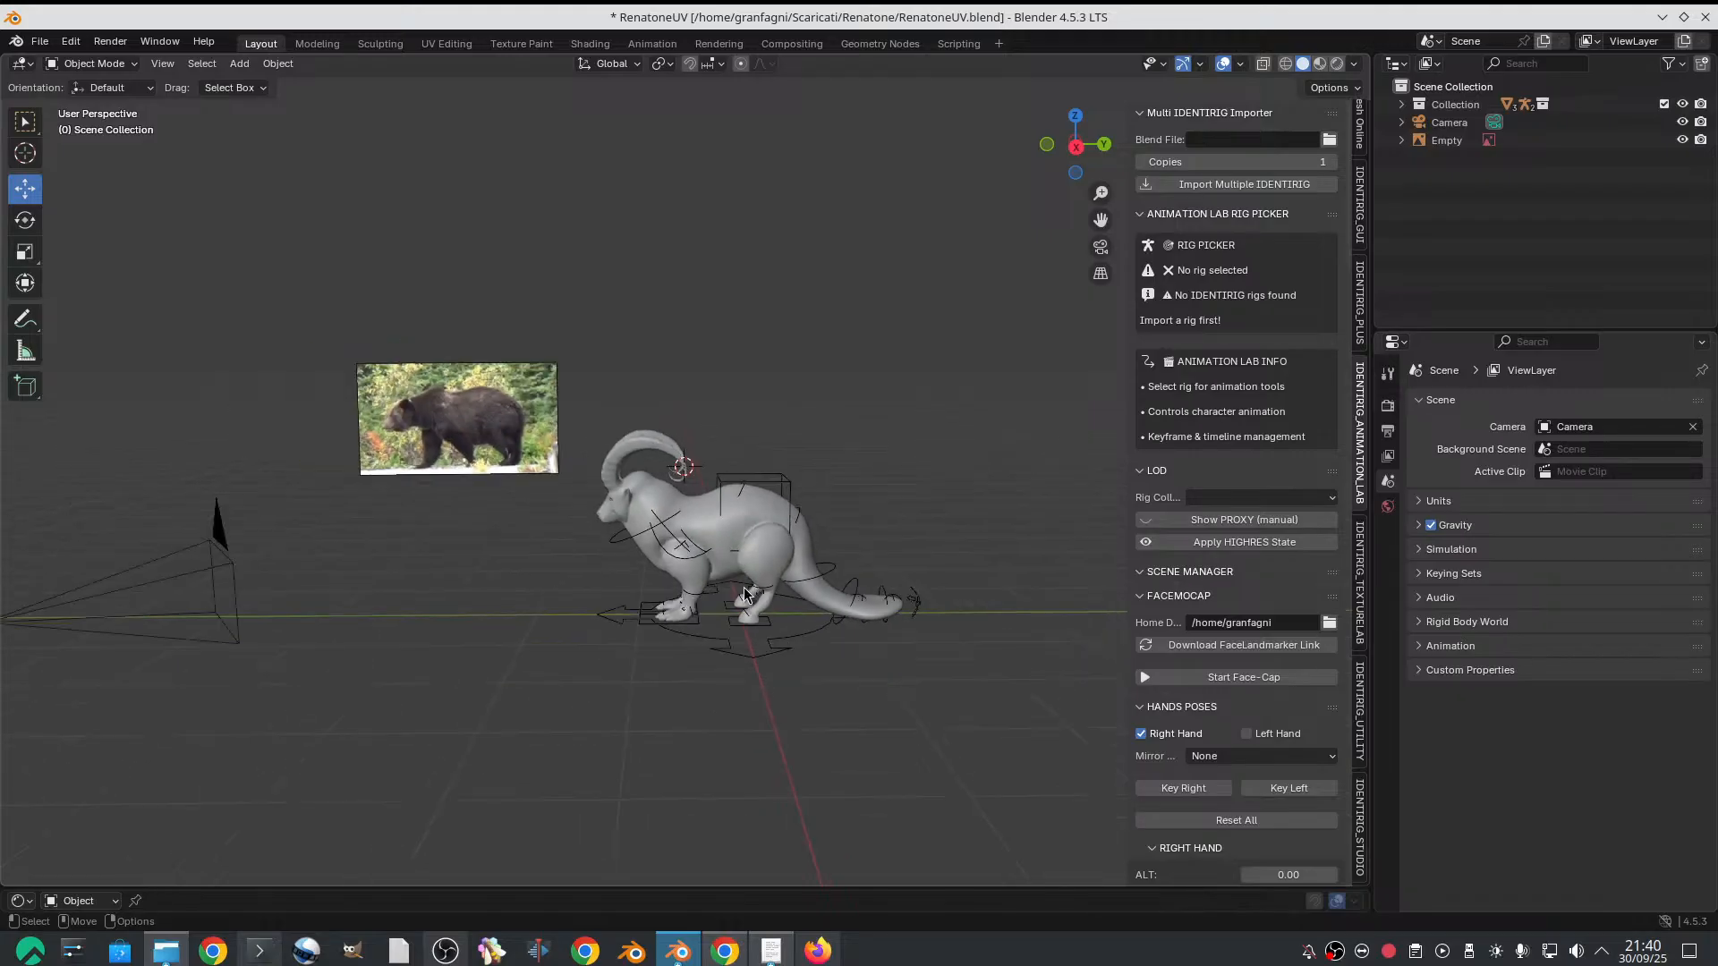
middle_click_drag(743, 587, 750, 419, "shift")
scroll(792, 657, "up", 2)
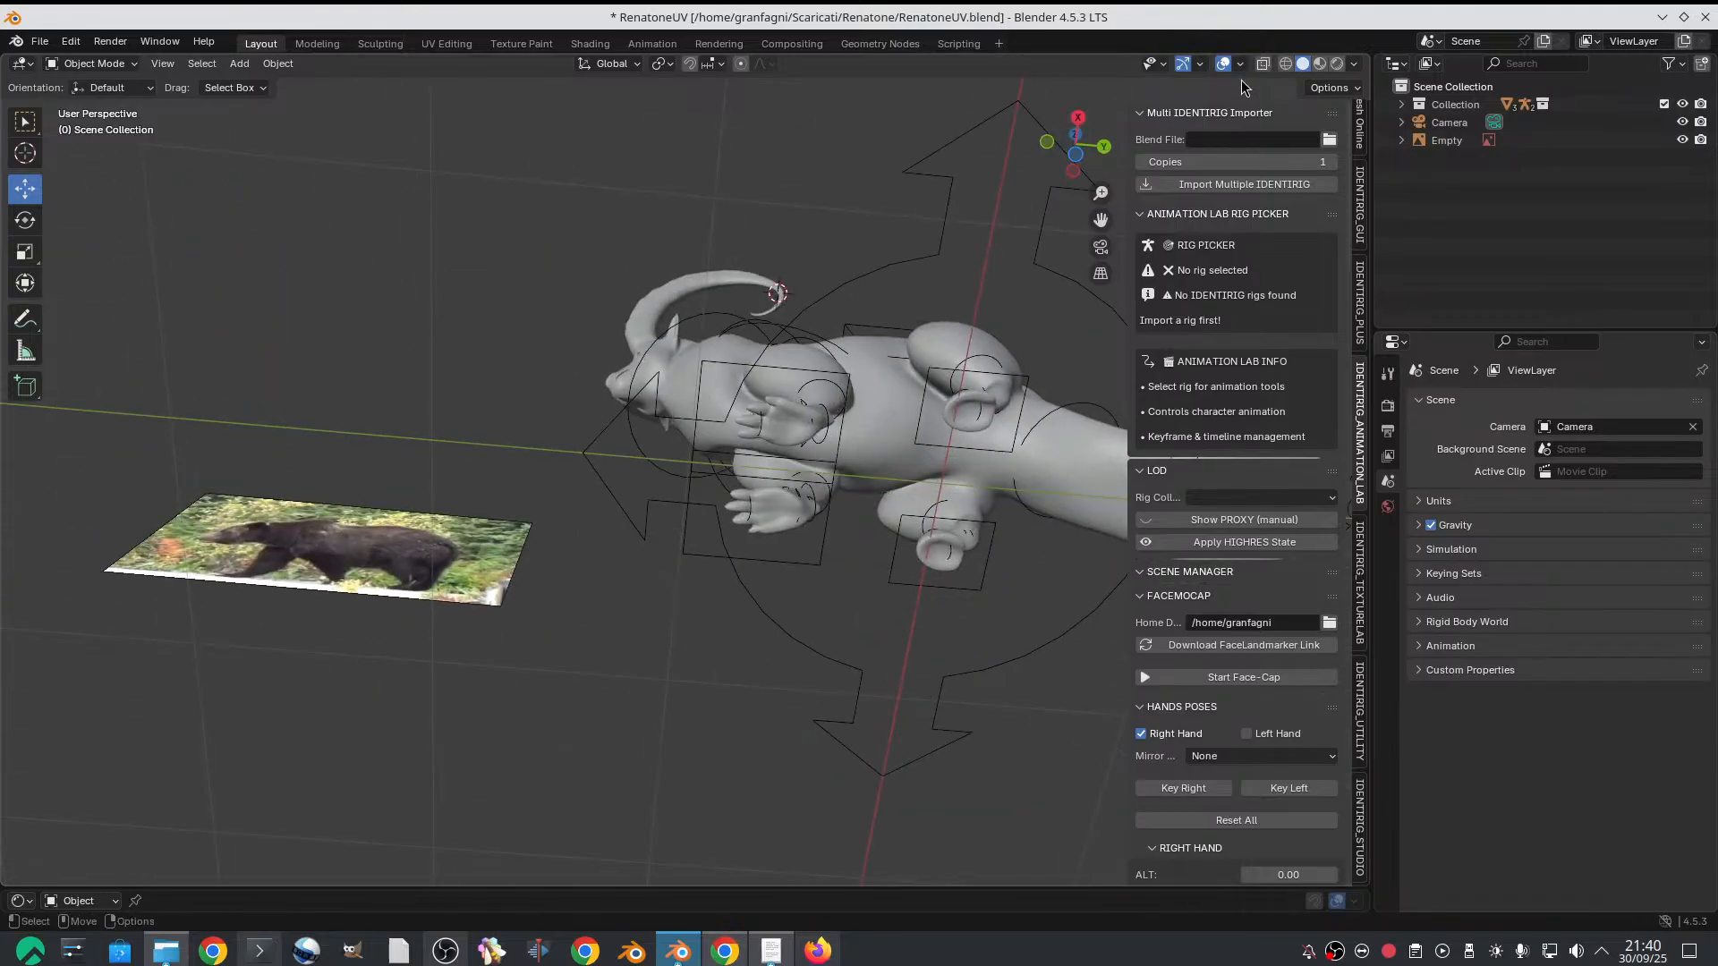
Preview the scene in rendered shading, return to solid shading, and frame the goat beside the bear reference
left_click(1336, 65)
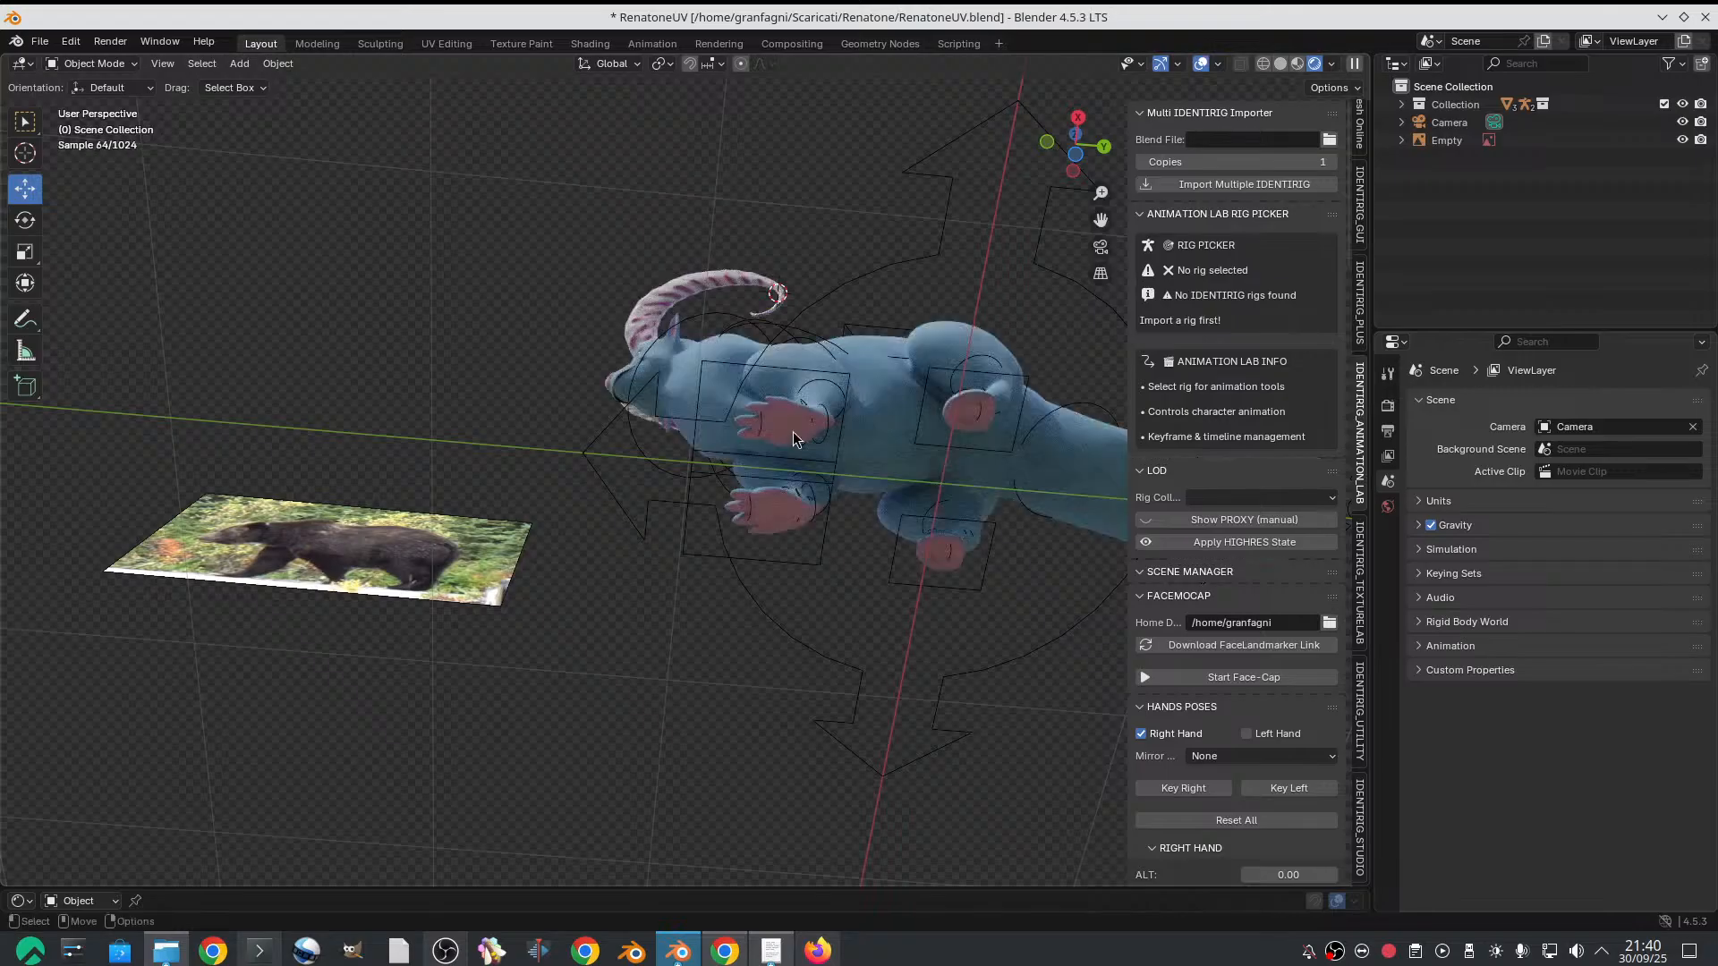
left_click(1280, 63)
middle_click_drag(916, 342, 805, 583)
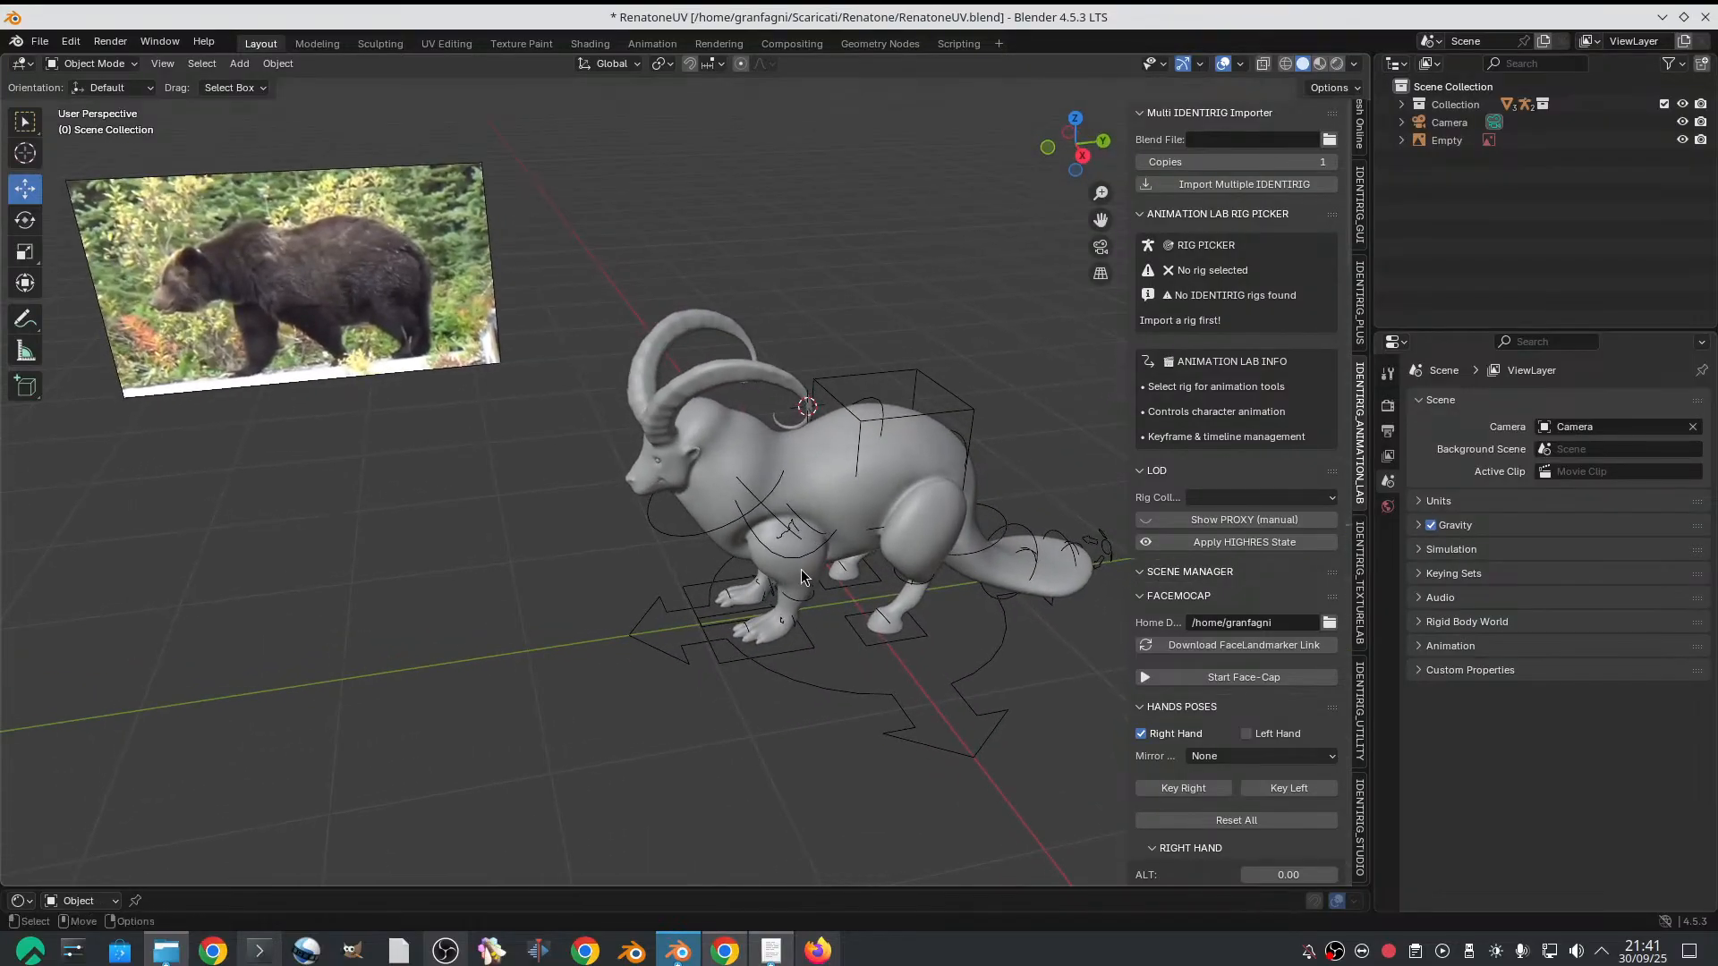
scroll(340, 390, "down", 4)
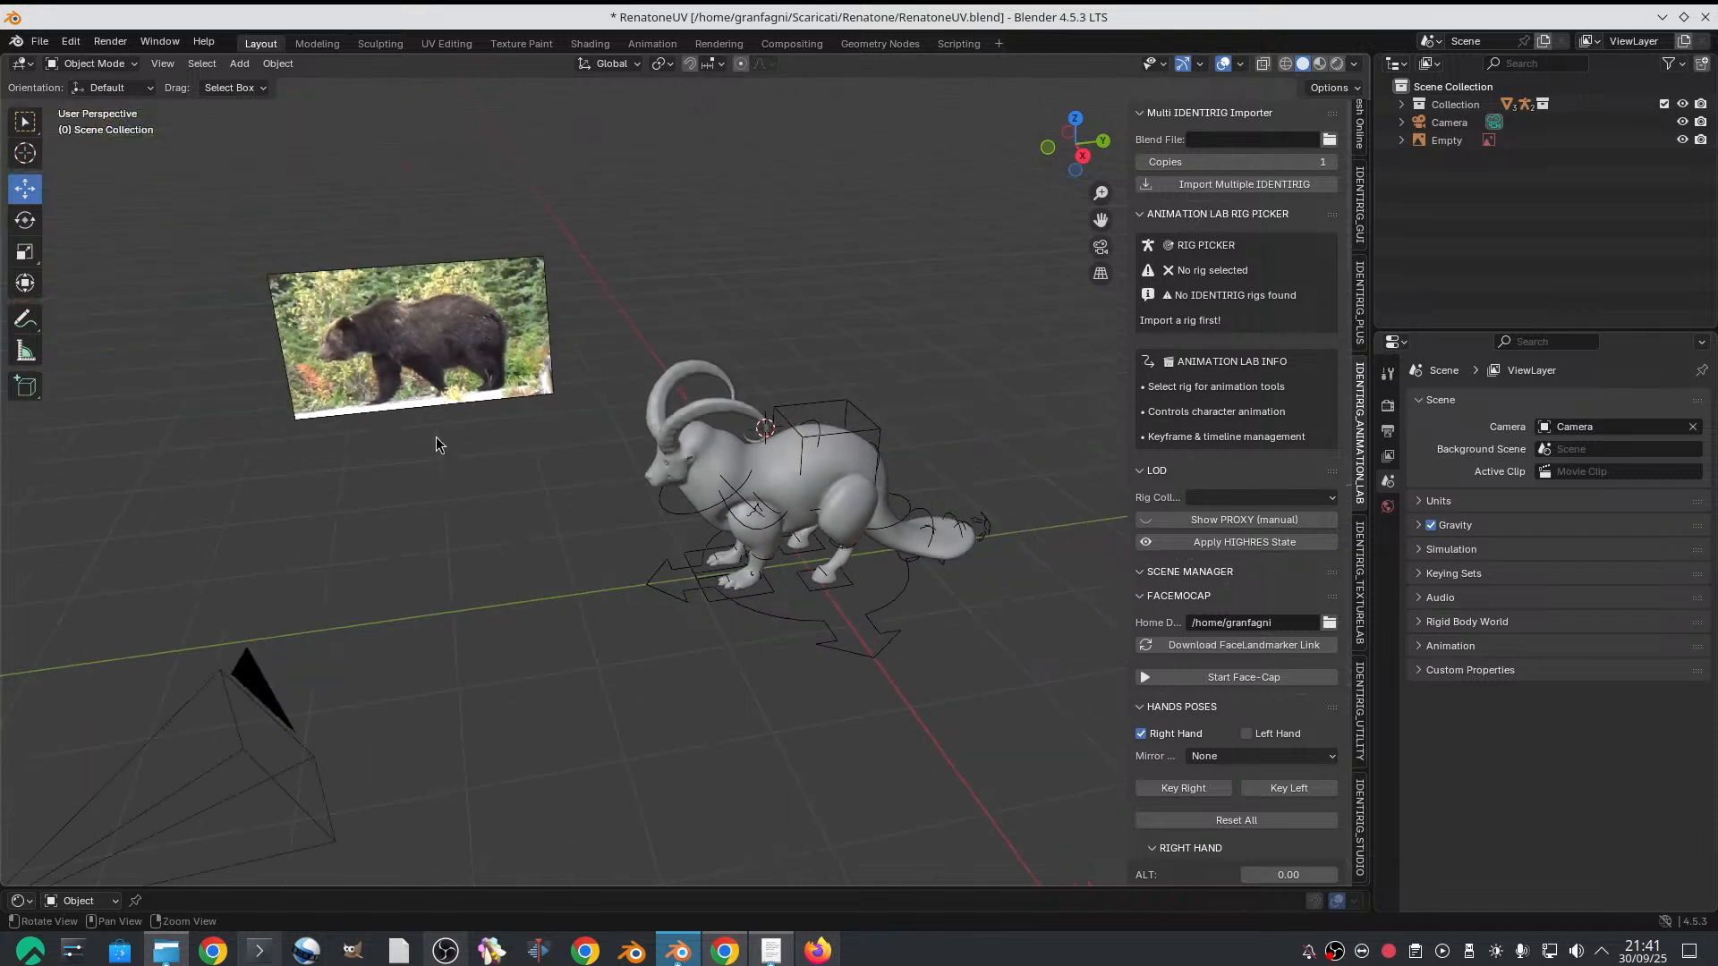
middle_click_drag(543, 467, 545, 454)
middle_click_drag(727, 460, 577, 514, "shift")
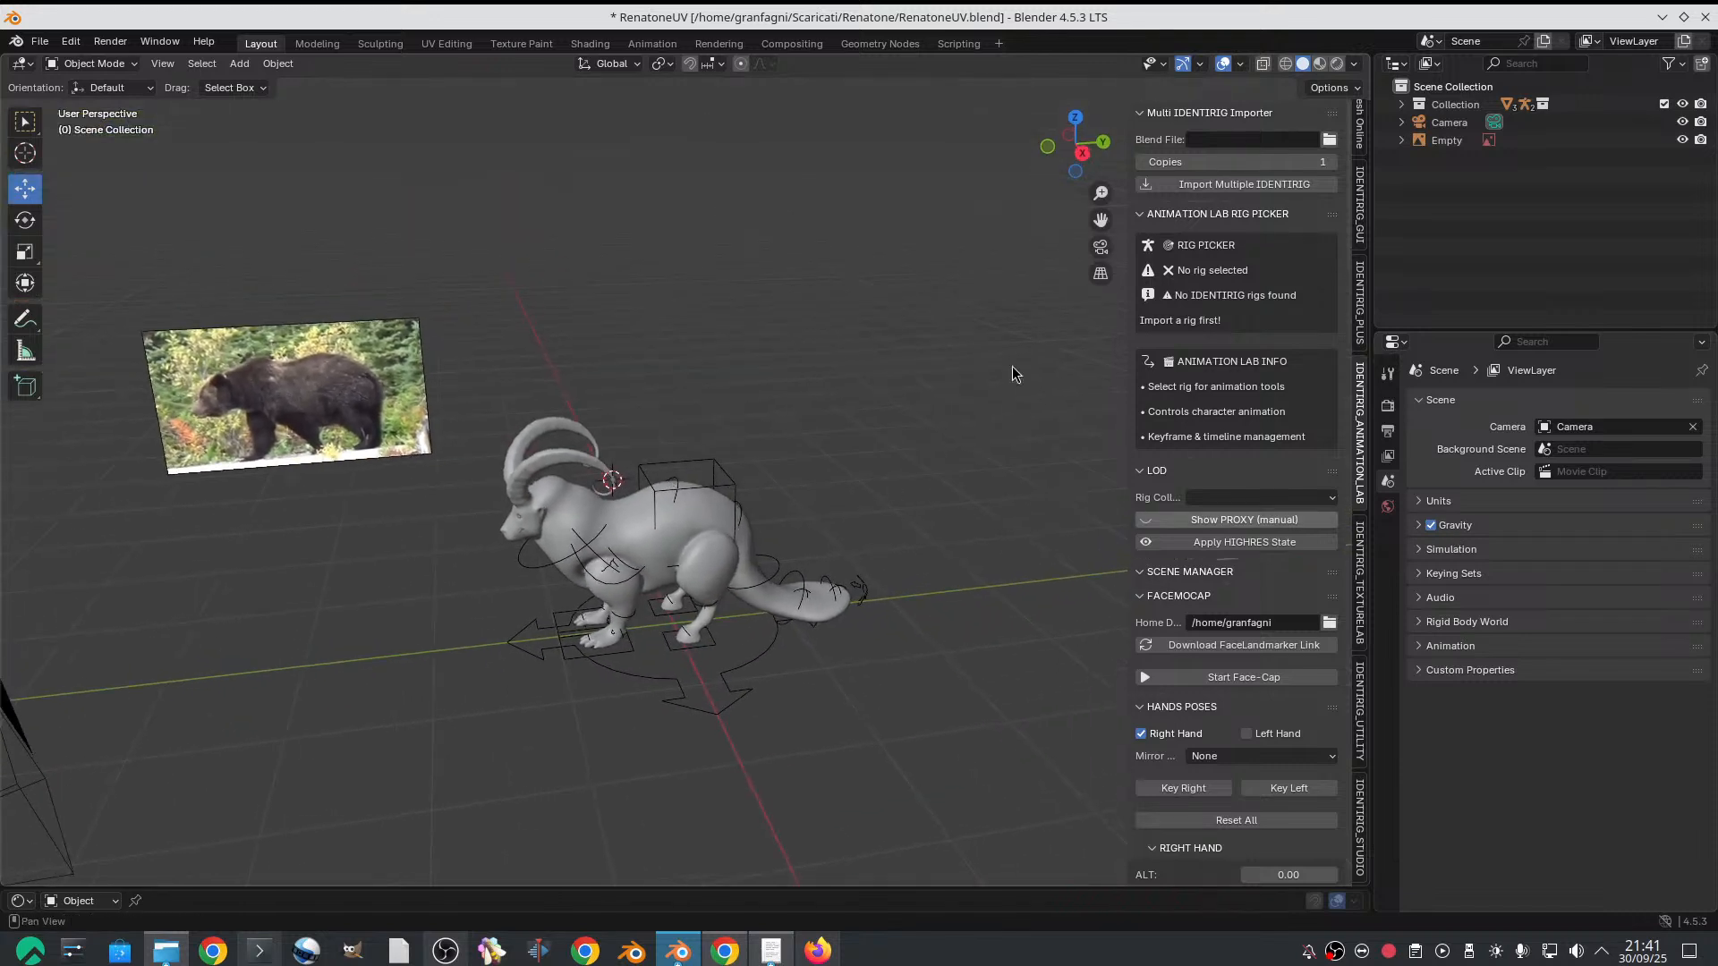
Add an image empty and load the Tennessee Walking Horse(6).mp4 clip from the Downloads folder into it
left_click(239, 64)
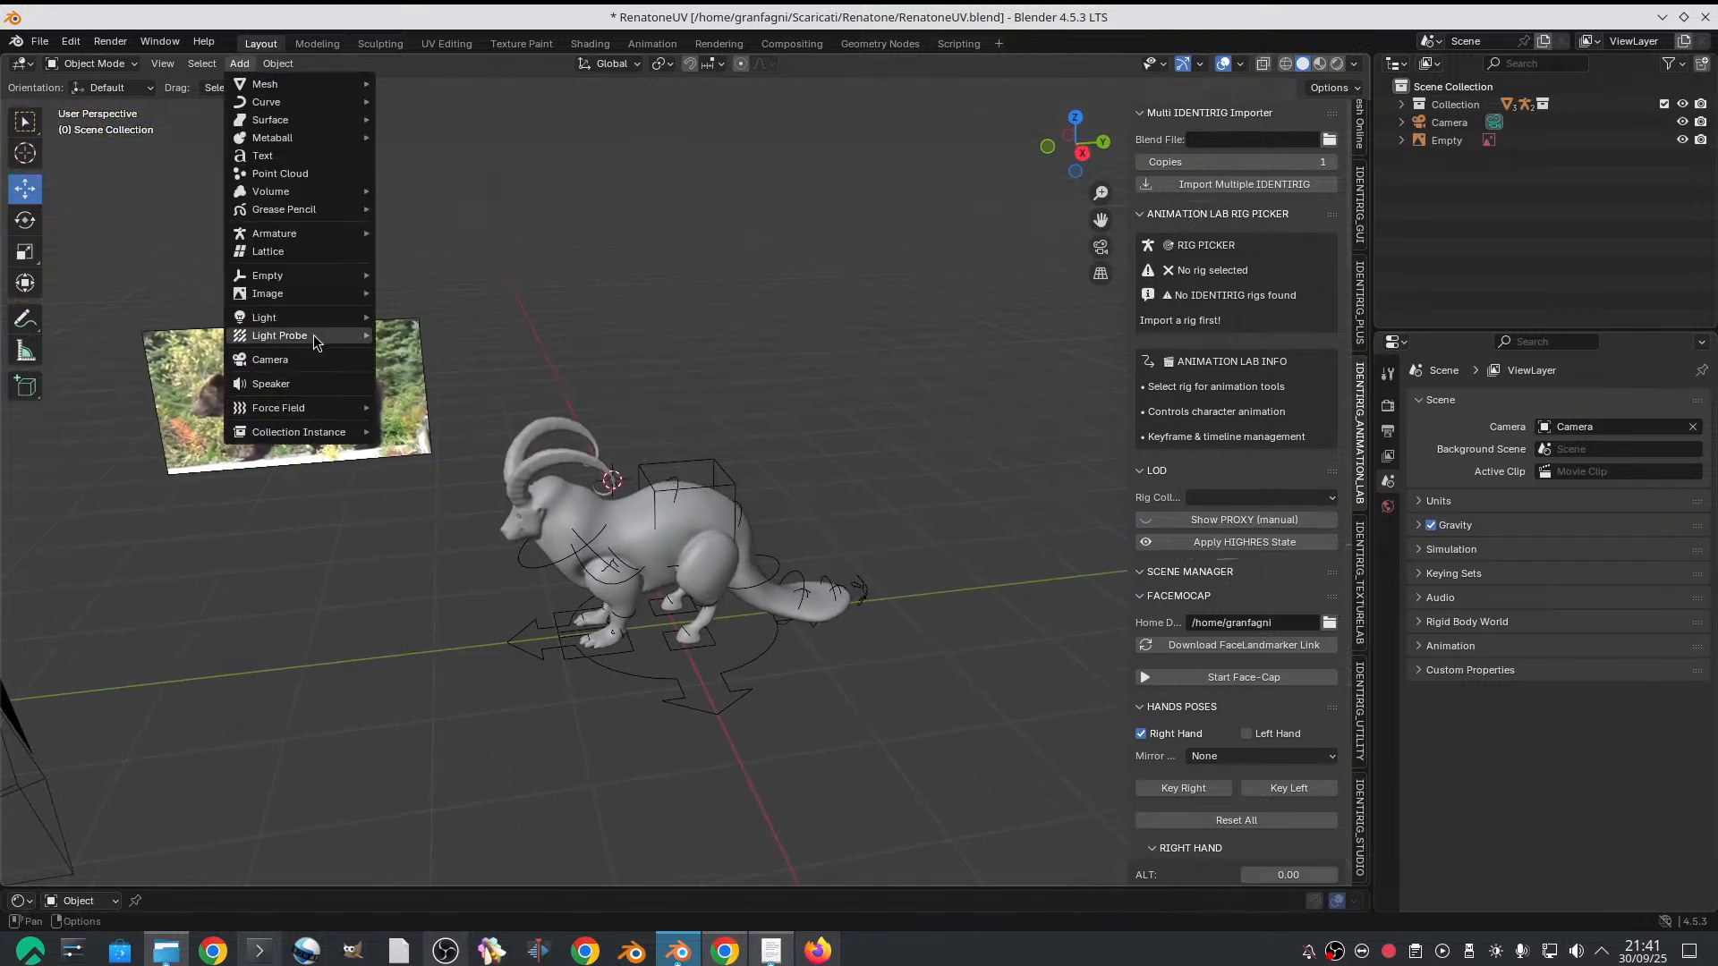
mouse_move(303, 274)
left_click(448, 410)
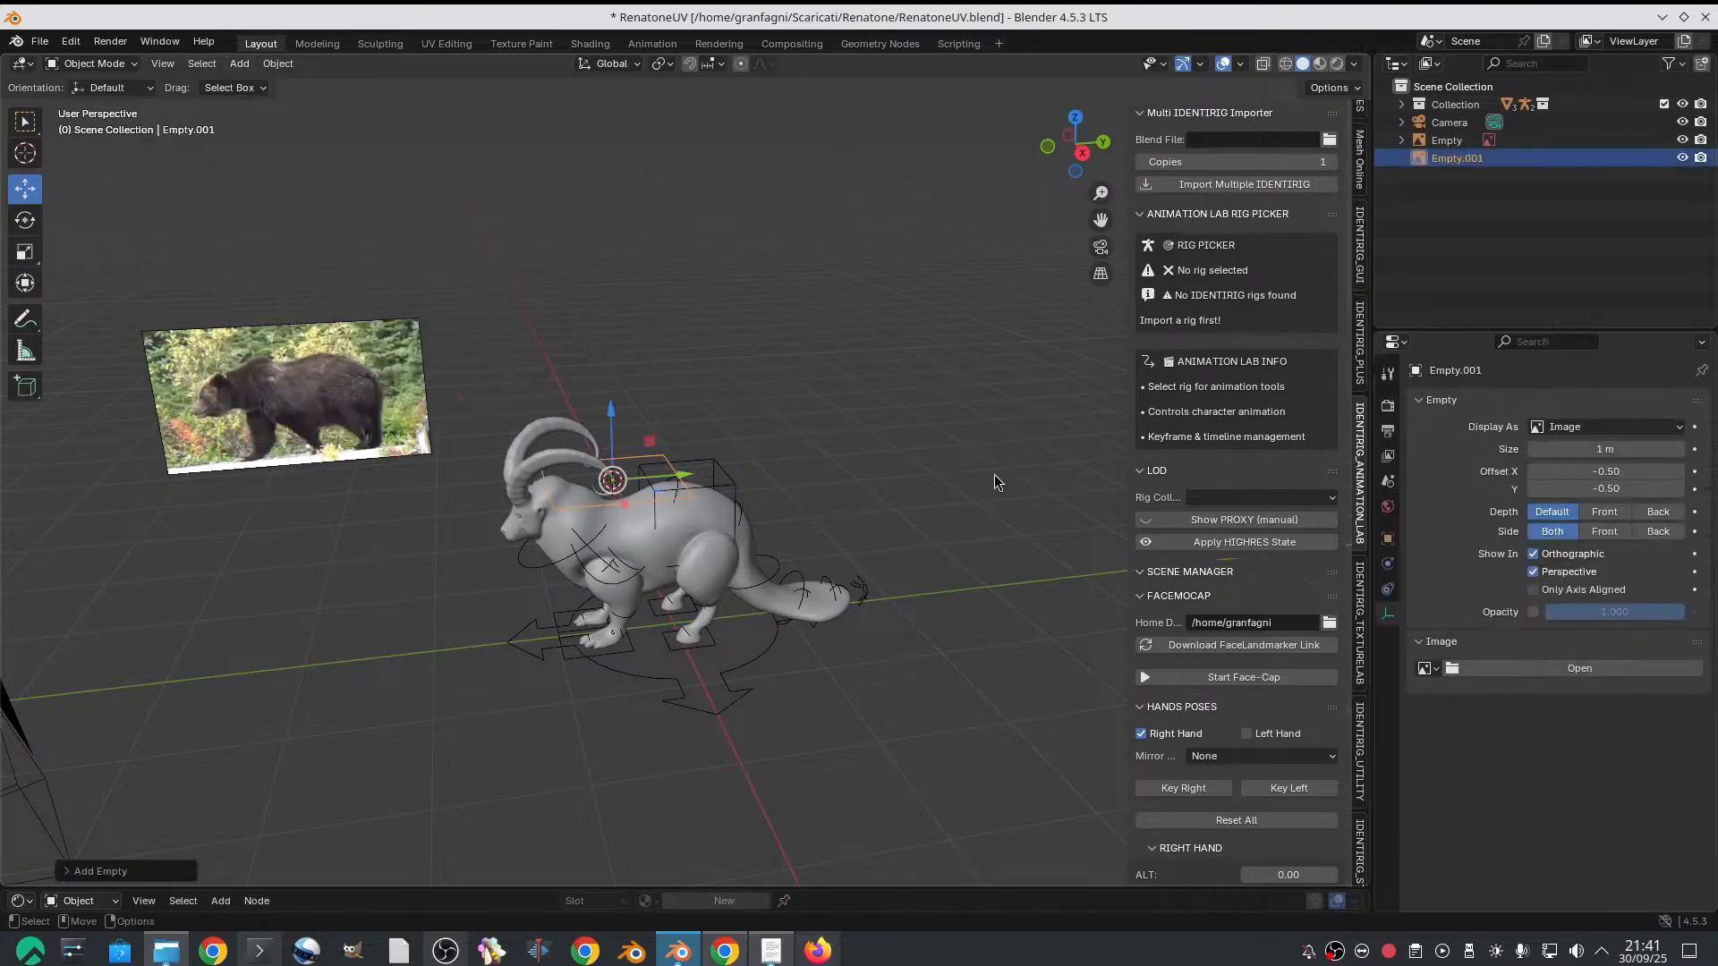
left_click(1579, 668)
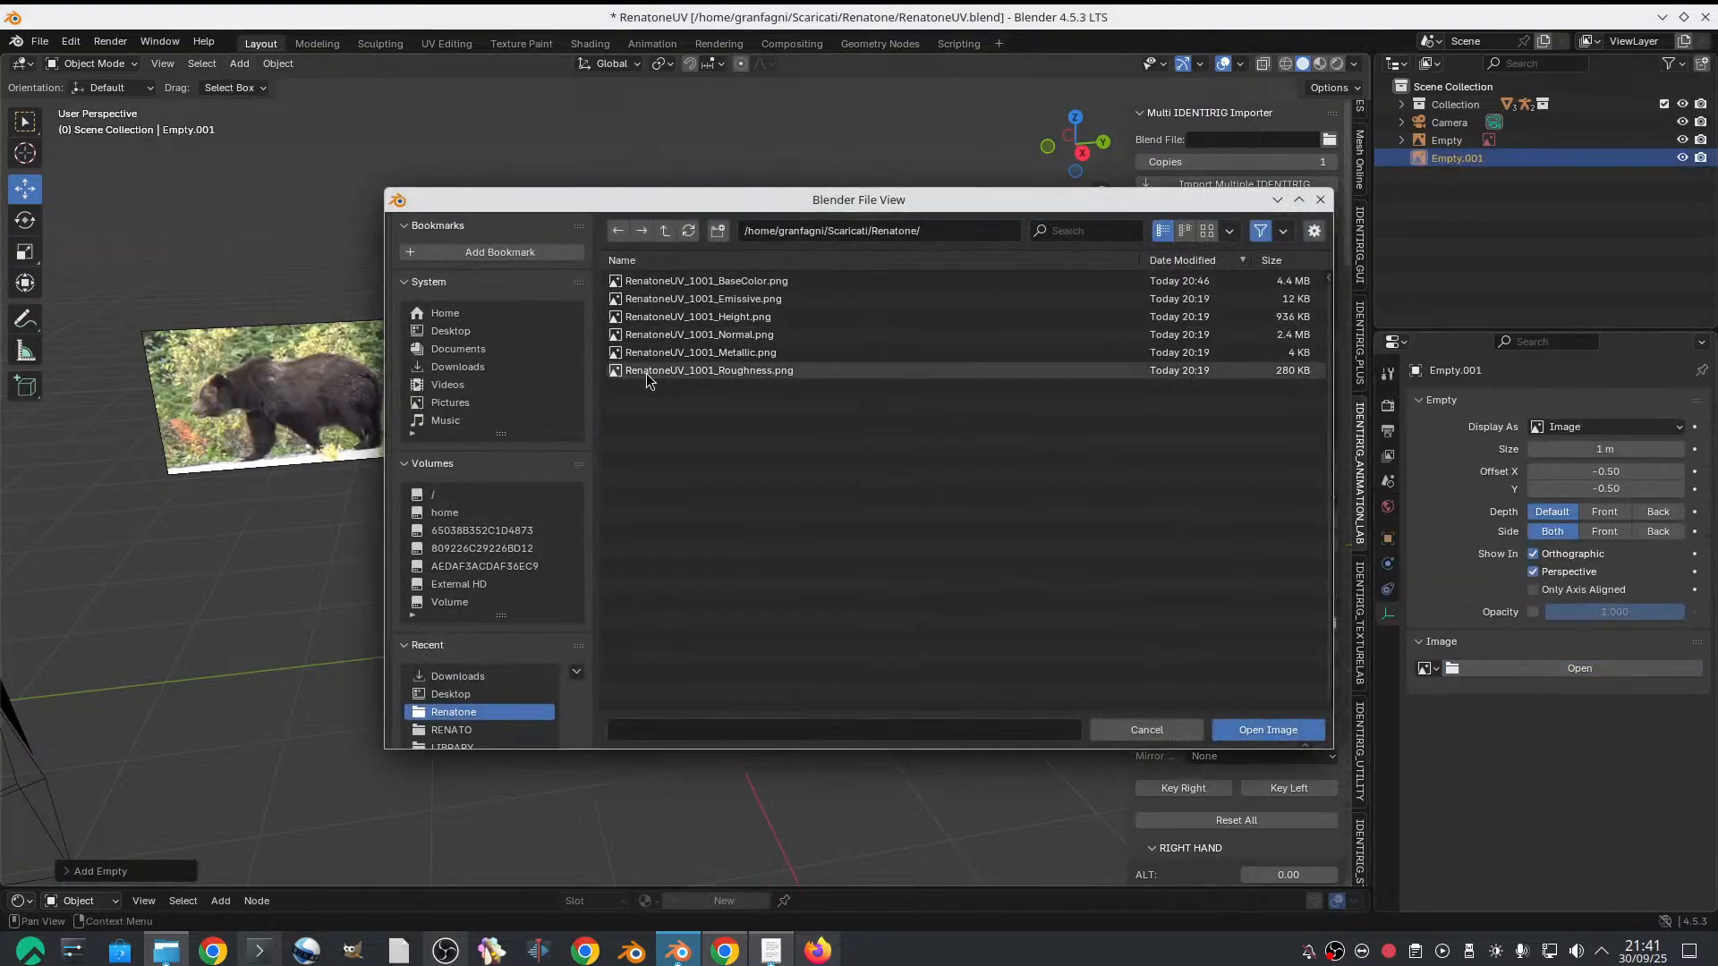
left_click(480, 365)
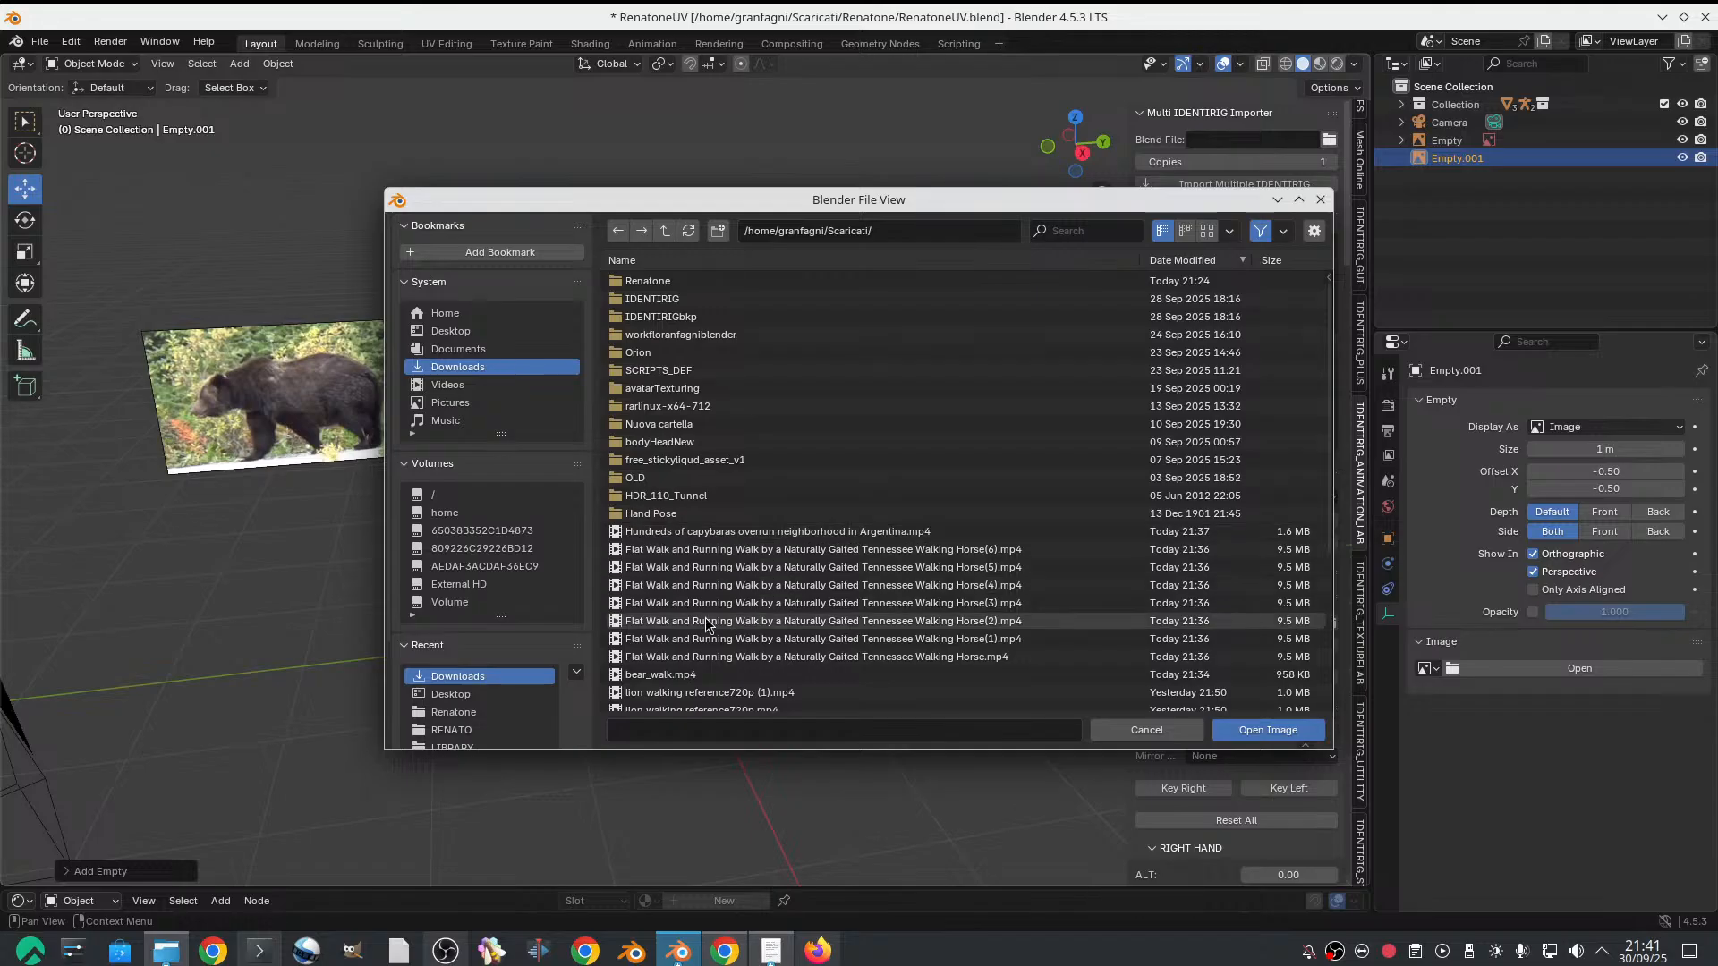
double_click(744, 552)
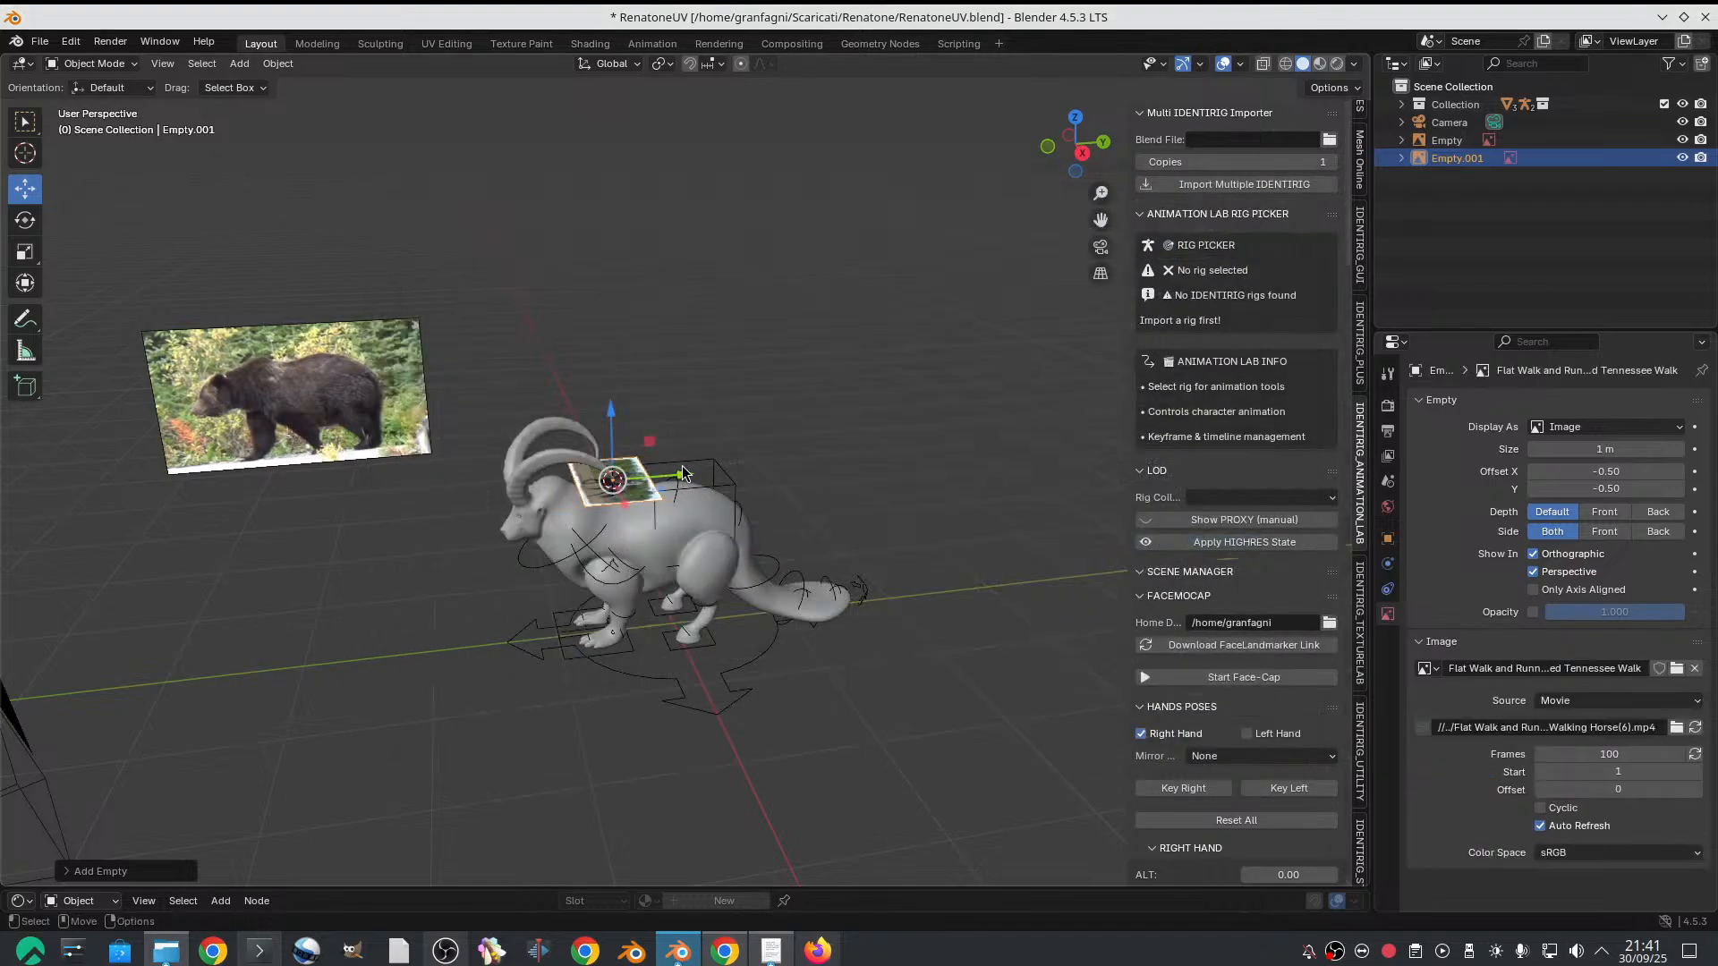
Move the horse reference along the Y axis behind the goat and rotate it upright, parallel to the bear reference
left_click_drag(682, 465, 935, 499)
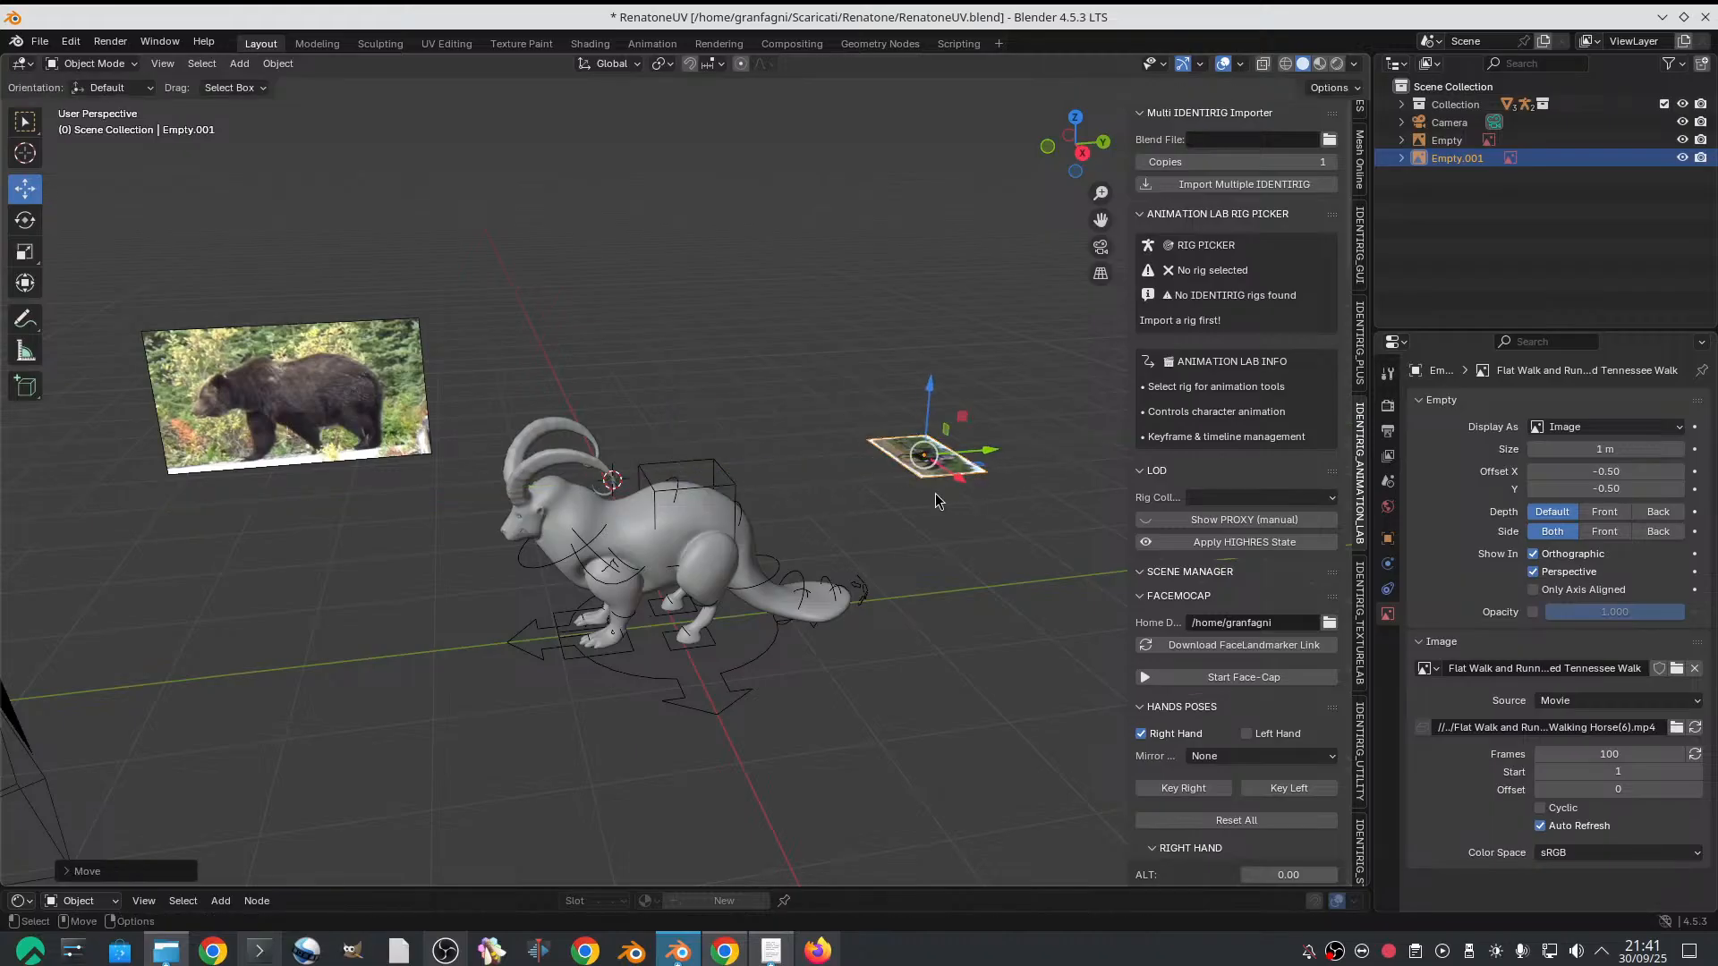
key("r")
left_click_drag(885, 430, 882, 497)
key("ctrl+z")
left_click_drag(888, 412, 930, 485)
key("ctrl+z")
key("ctrl+z")
scroll(930, 496, "up", 3)
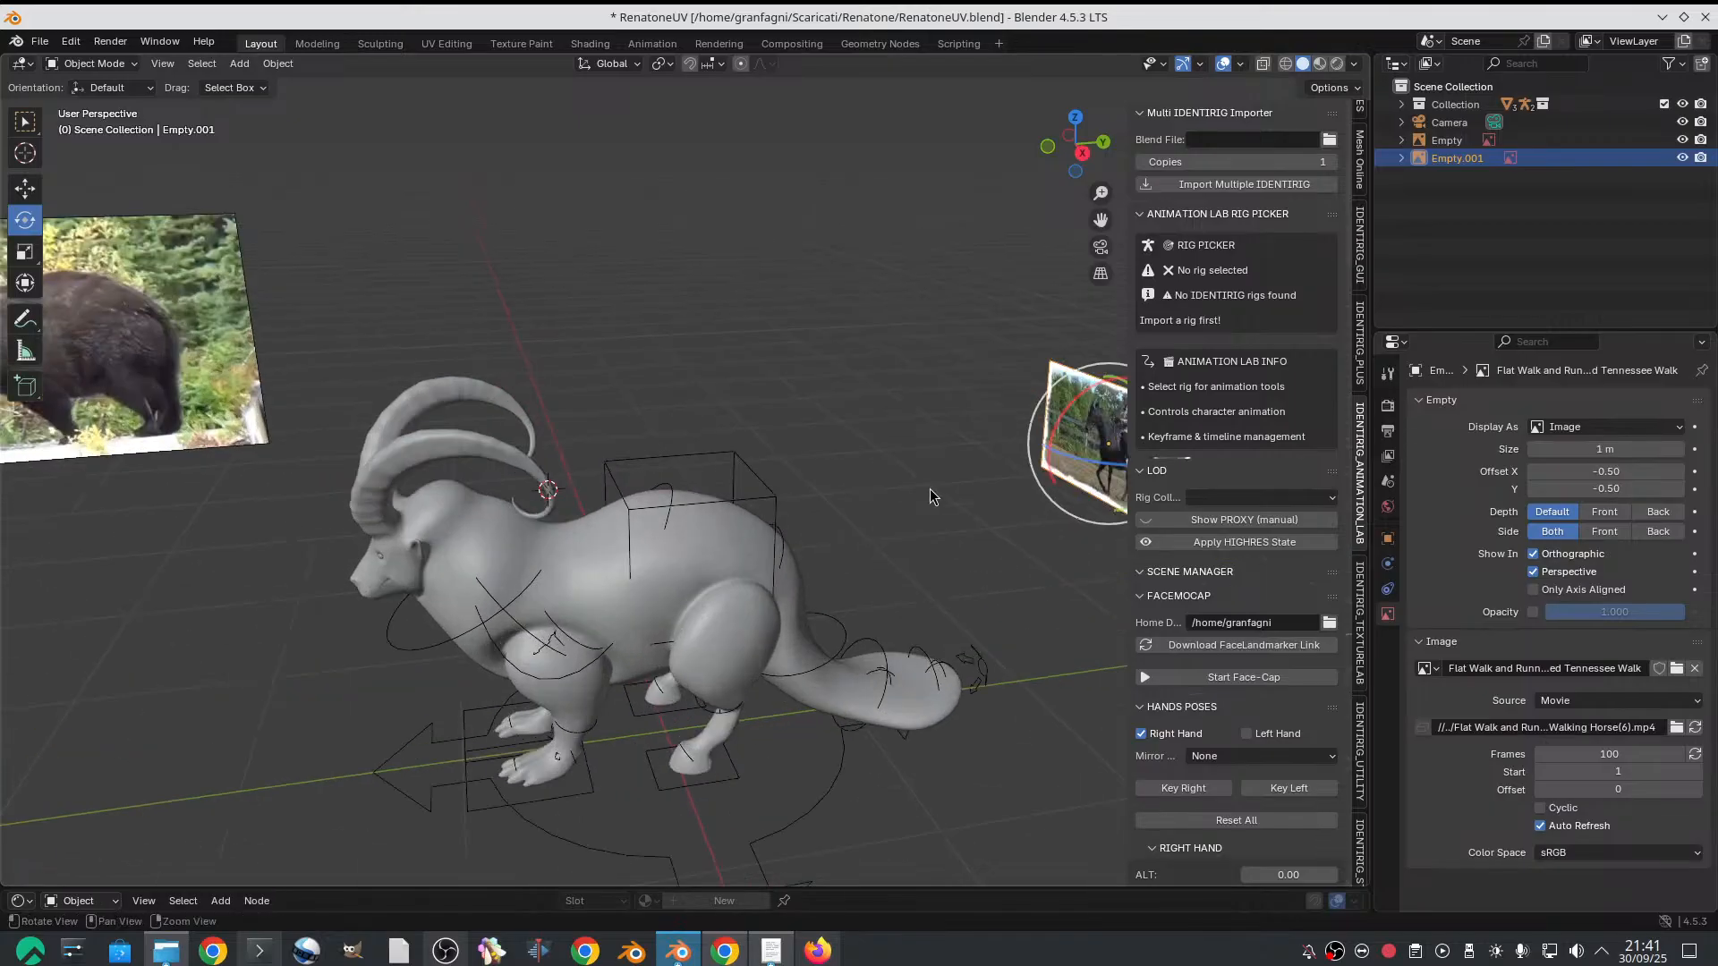
key("KP_Decimal")
left_click_drag(694, 507, 761, 536)
Enlarge the horse reference to roughly the bear reference's size and place it behind and above the goat's hindquarters
key("s")
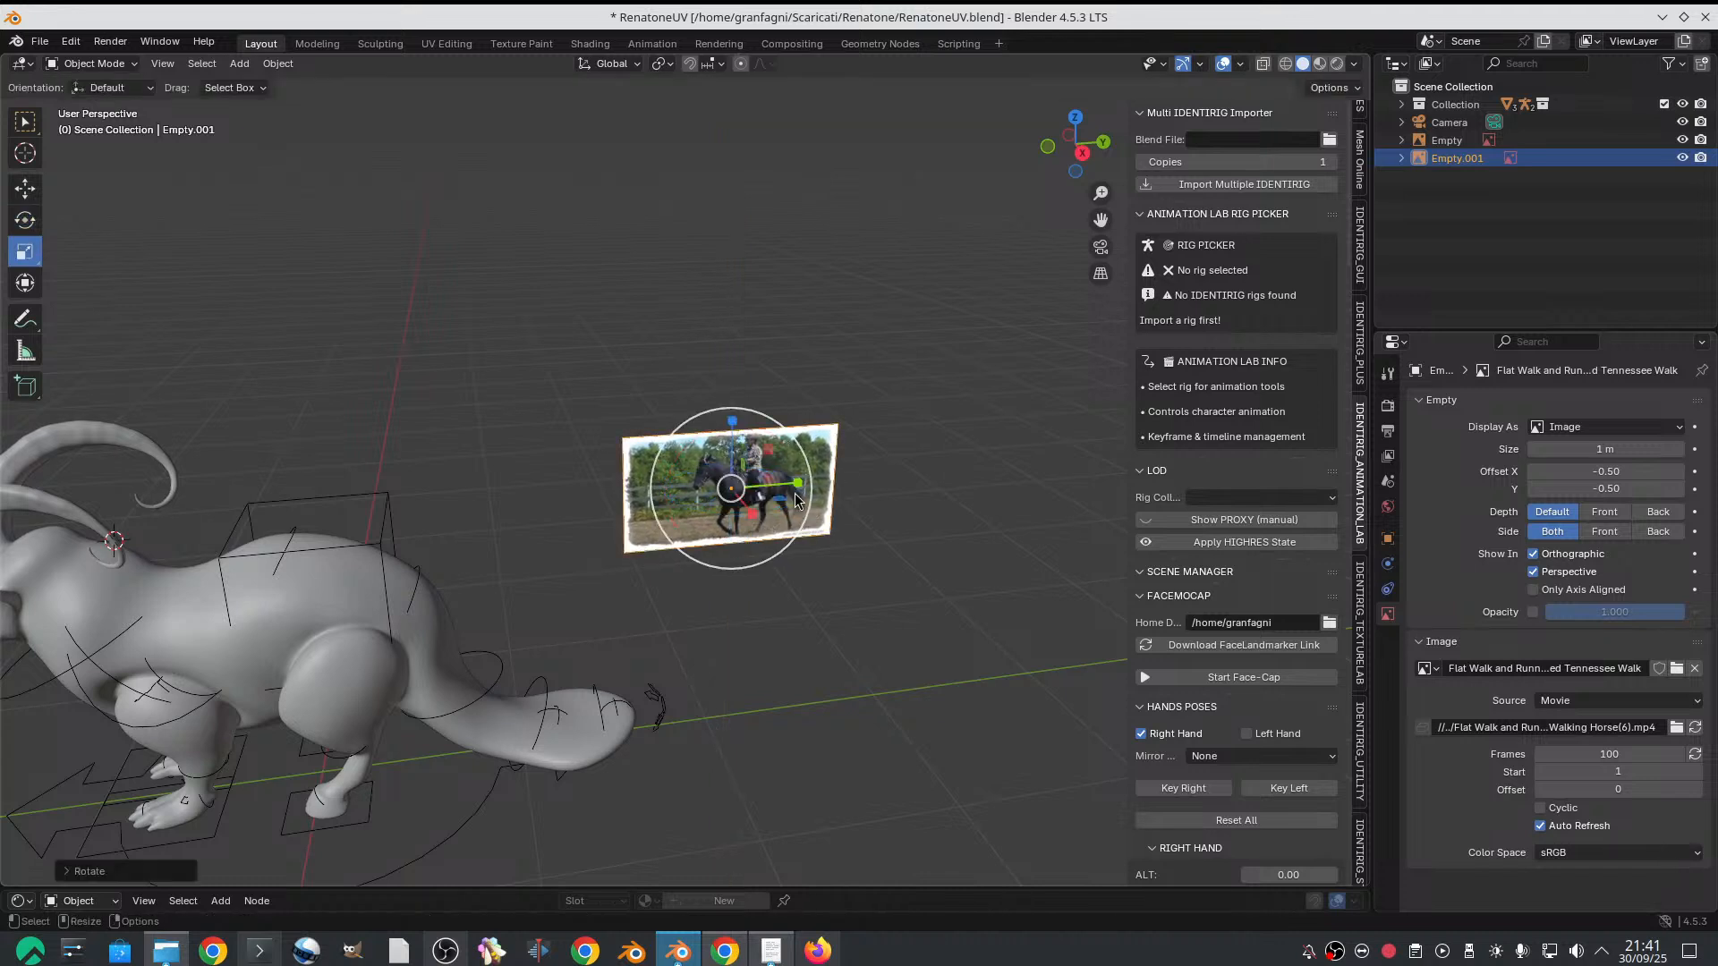
left_click_drag(804, 446, 980, 404)
key("g")
scroll(787, 524, "down", 3)
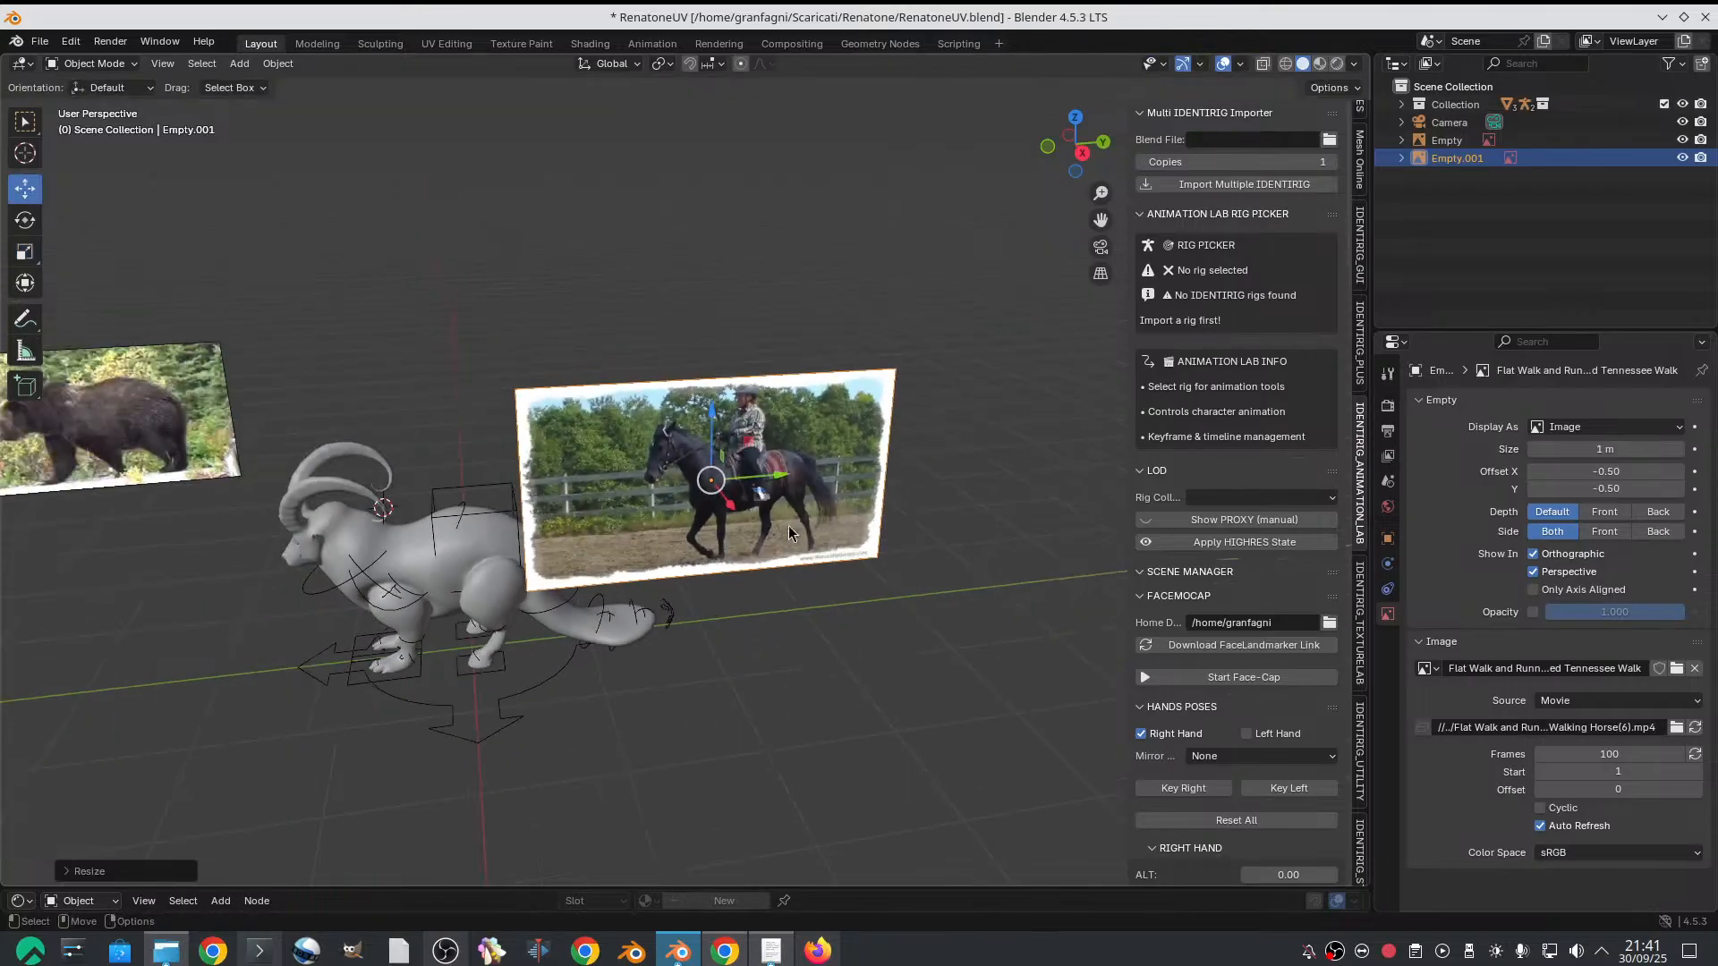
middle_click_drag(741, 508, 750, 506)
left_click_drag(739, 507, 631, 408)
left_click(630, 411)
mouse_move(631, 412)
middle_mouse_down()
mouse_move(732, 442)
mouse_move(706, 394)
mouse_move(800, 442)
middle_mouse_up()
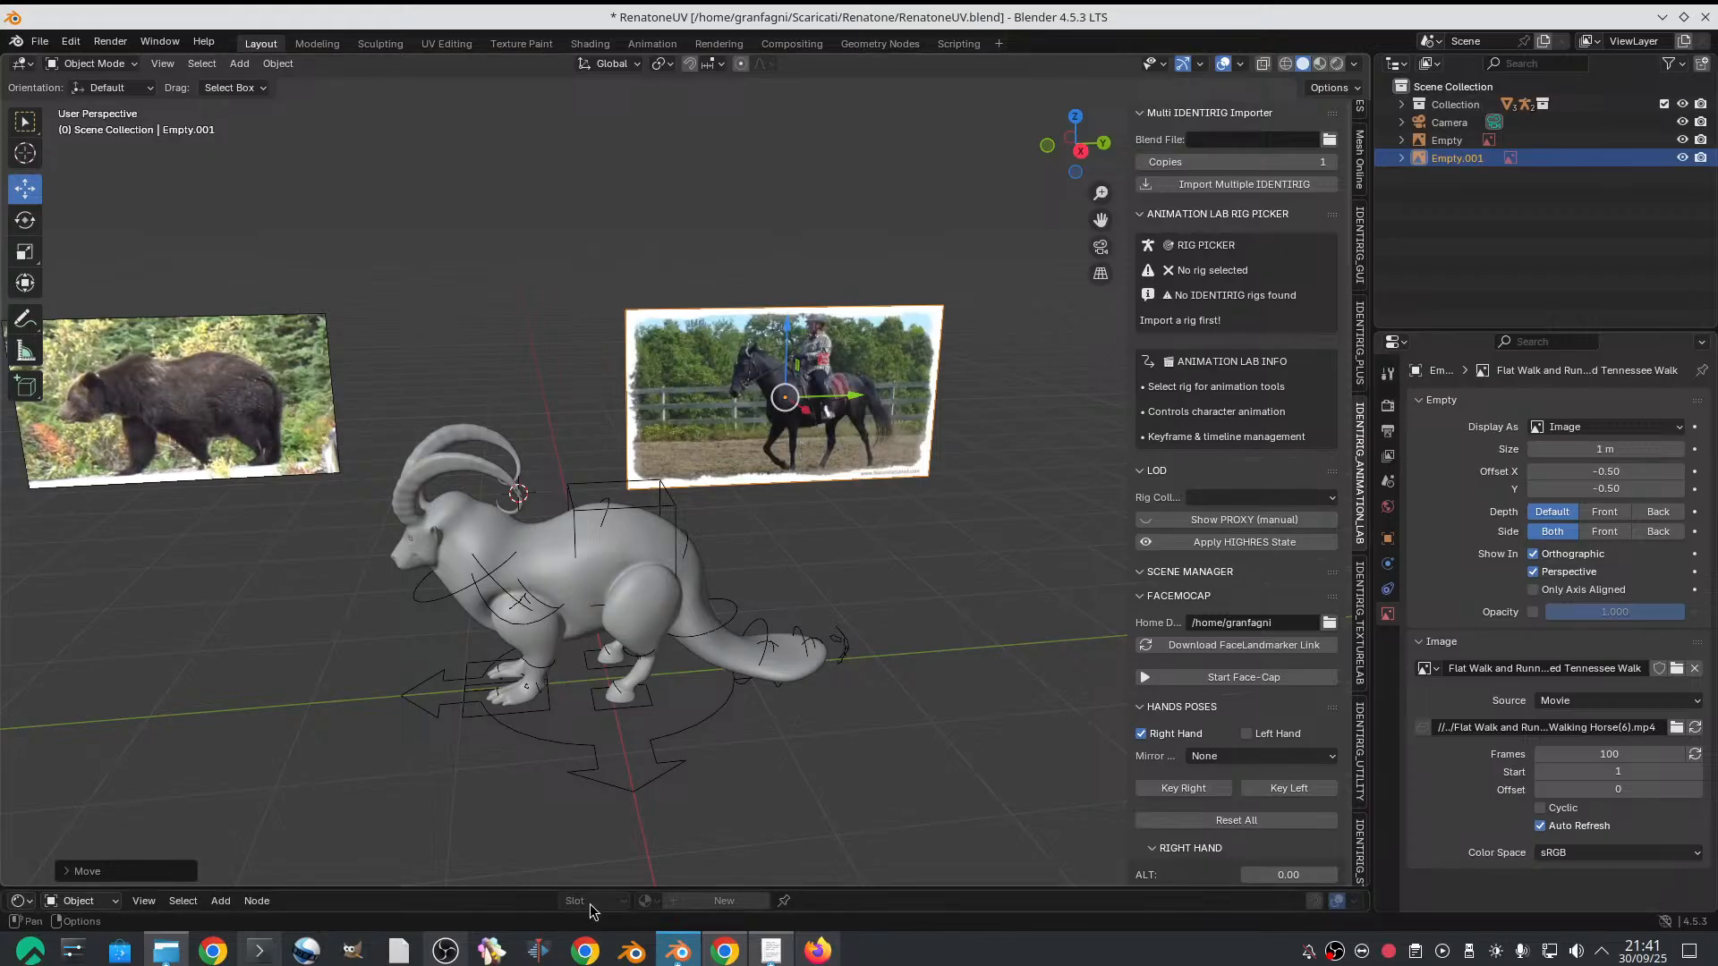
Expand the editor area below the 3D view and change it to a Timeline
left_click_drag(594, 889, 619, 744)
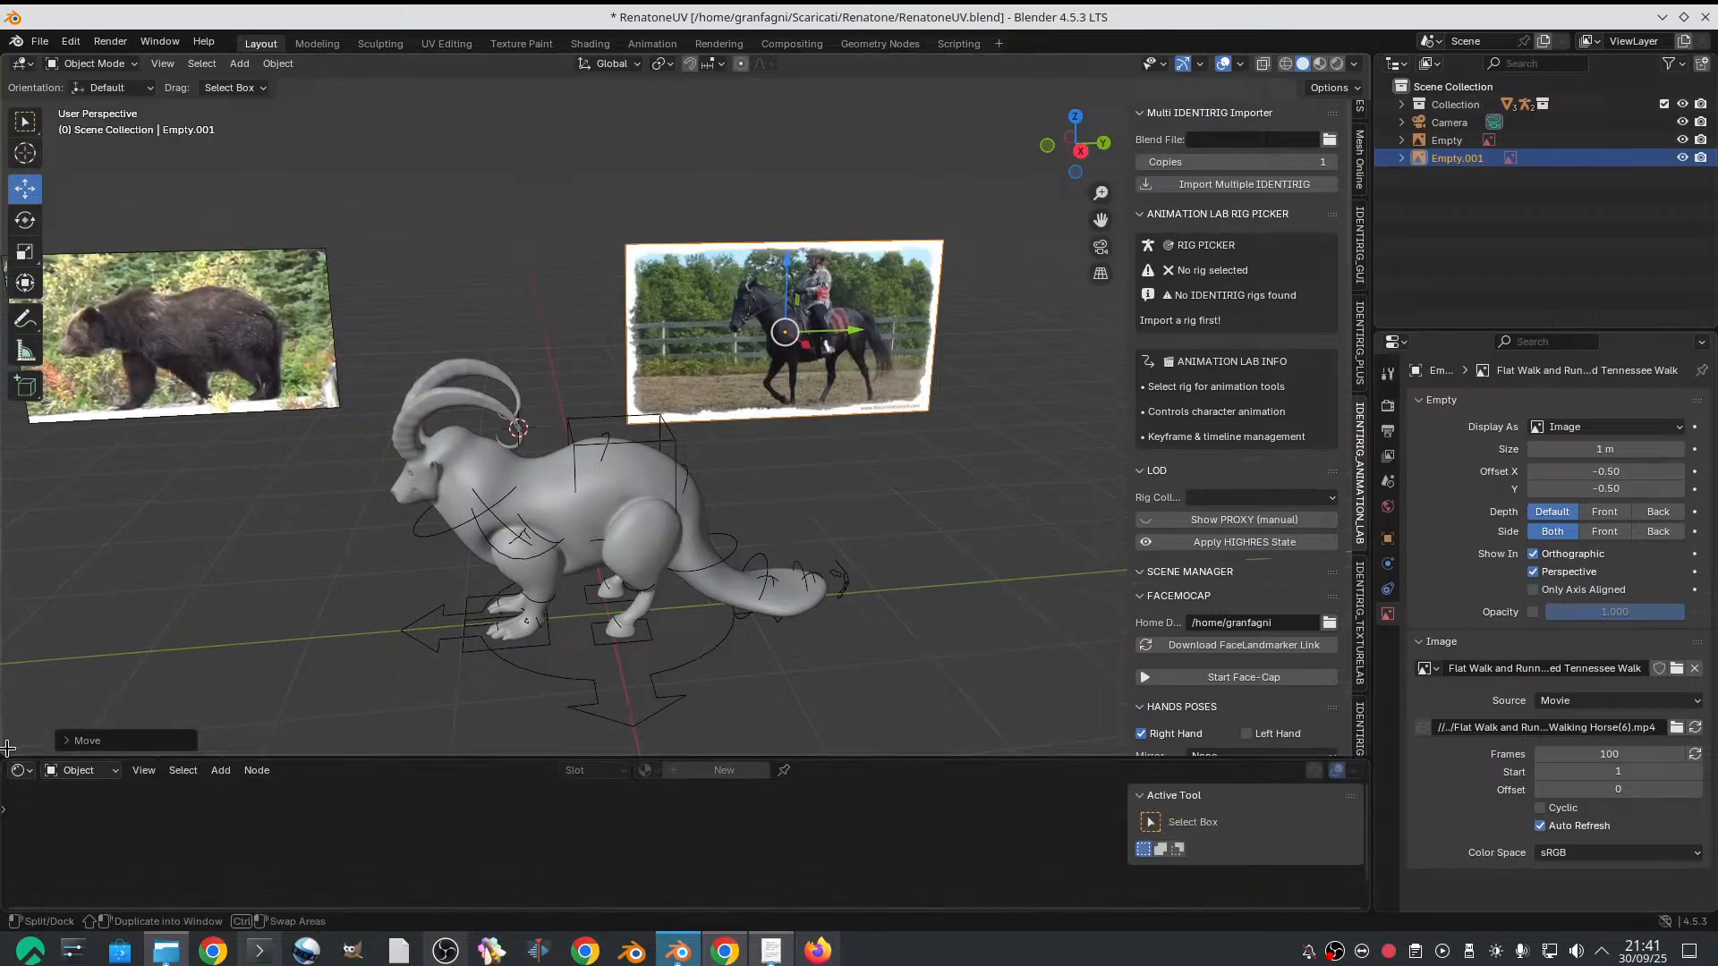
left_click(23, 773)
left_click(258, 614)
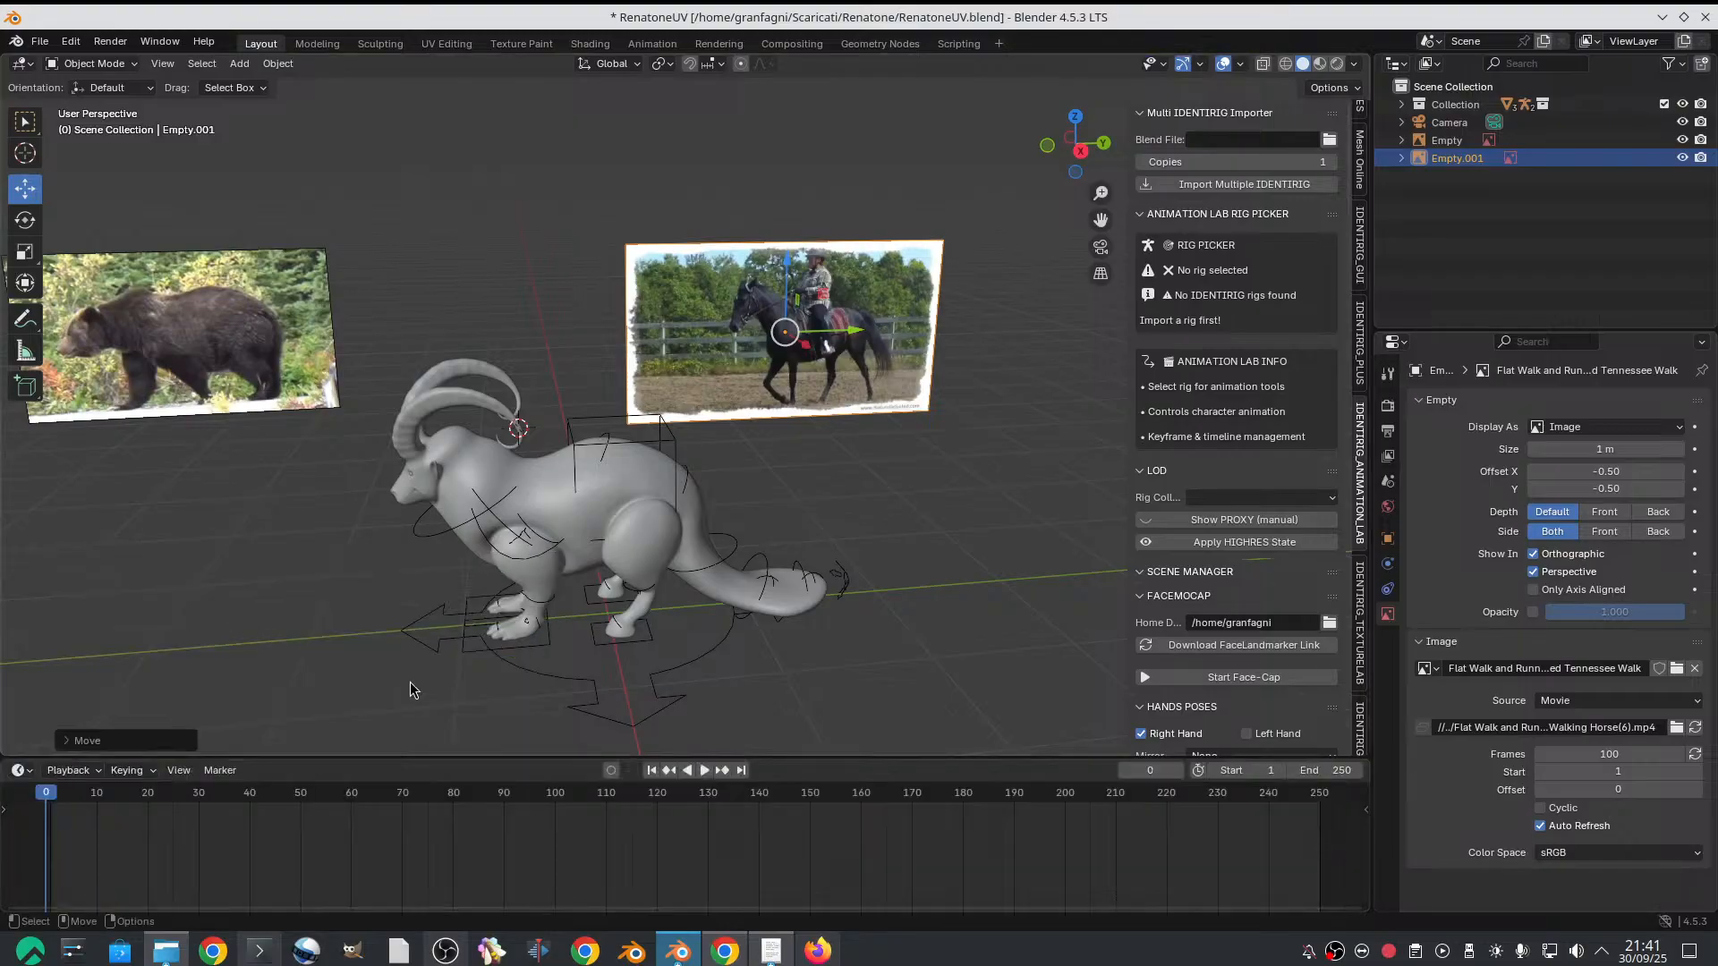
Scrub the animation to frame 7 to compare the leg motion in the bear and horse clips
scroll(819, 485, "up", 2)
mouse_move(781, 483)
middle_mouse_down("shift")
mouse_move(733, 502)
mouse_move(784, 486)
middle_mouse_up("shift")
scroll(733, 502, "down", 1)
scroll(669, 512, "down", 1)
middle_click_drag(667, 512, 701, 506, "shift")
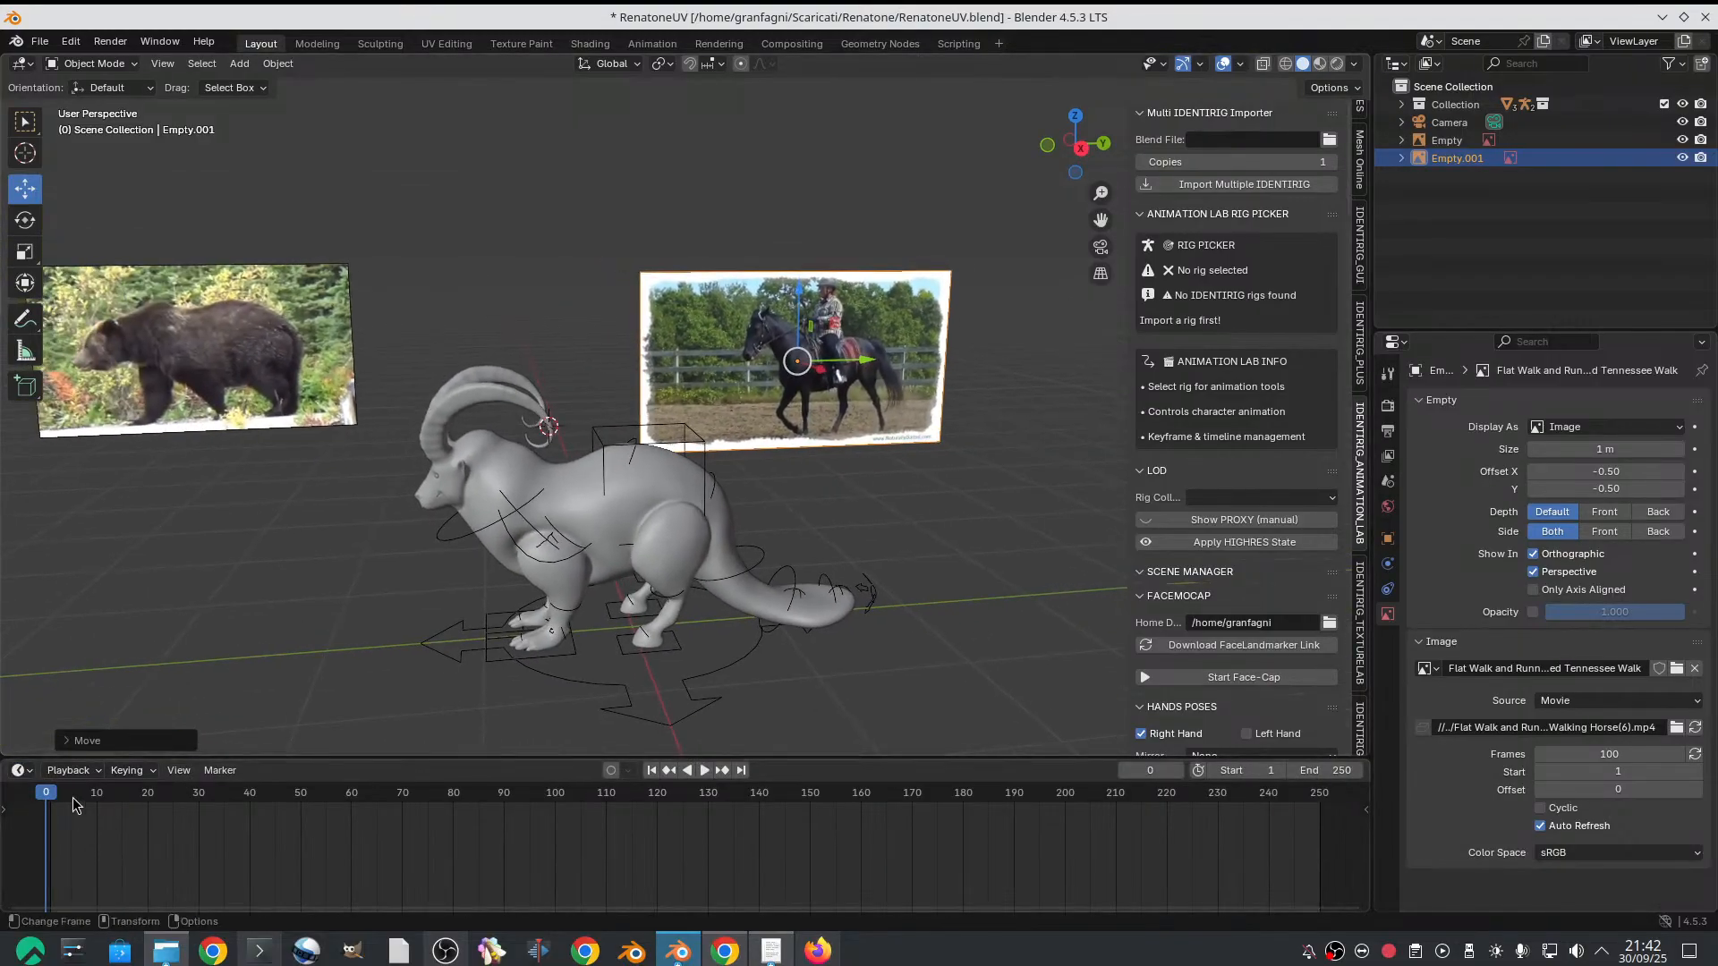
mouse_move(77, 801)
left_mouse_down()
mouse_move(42, 793)
mouse_move(101, 792)
mouse_move(41, 799)
mouse_move(80, 804)
left_mouse_up()
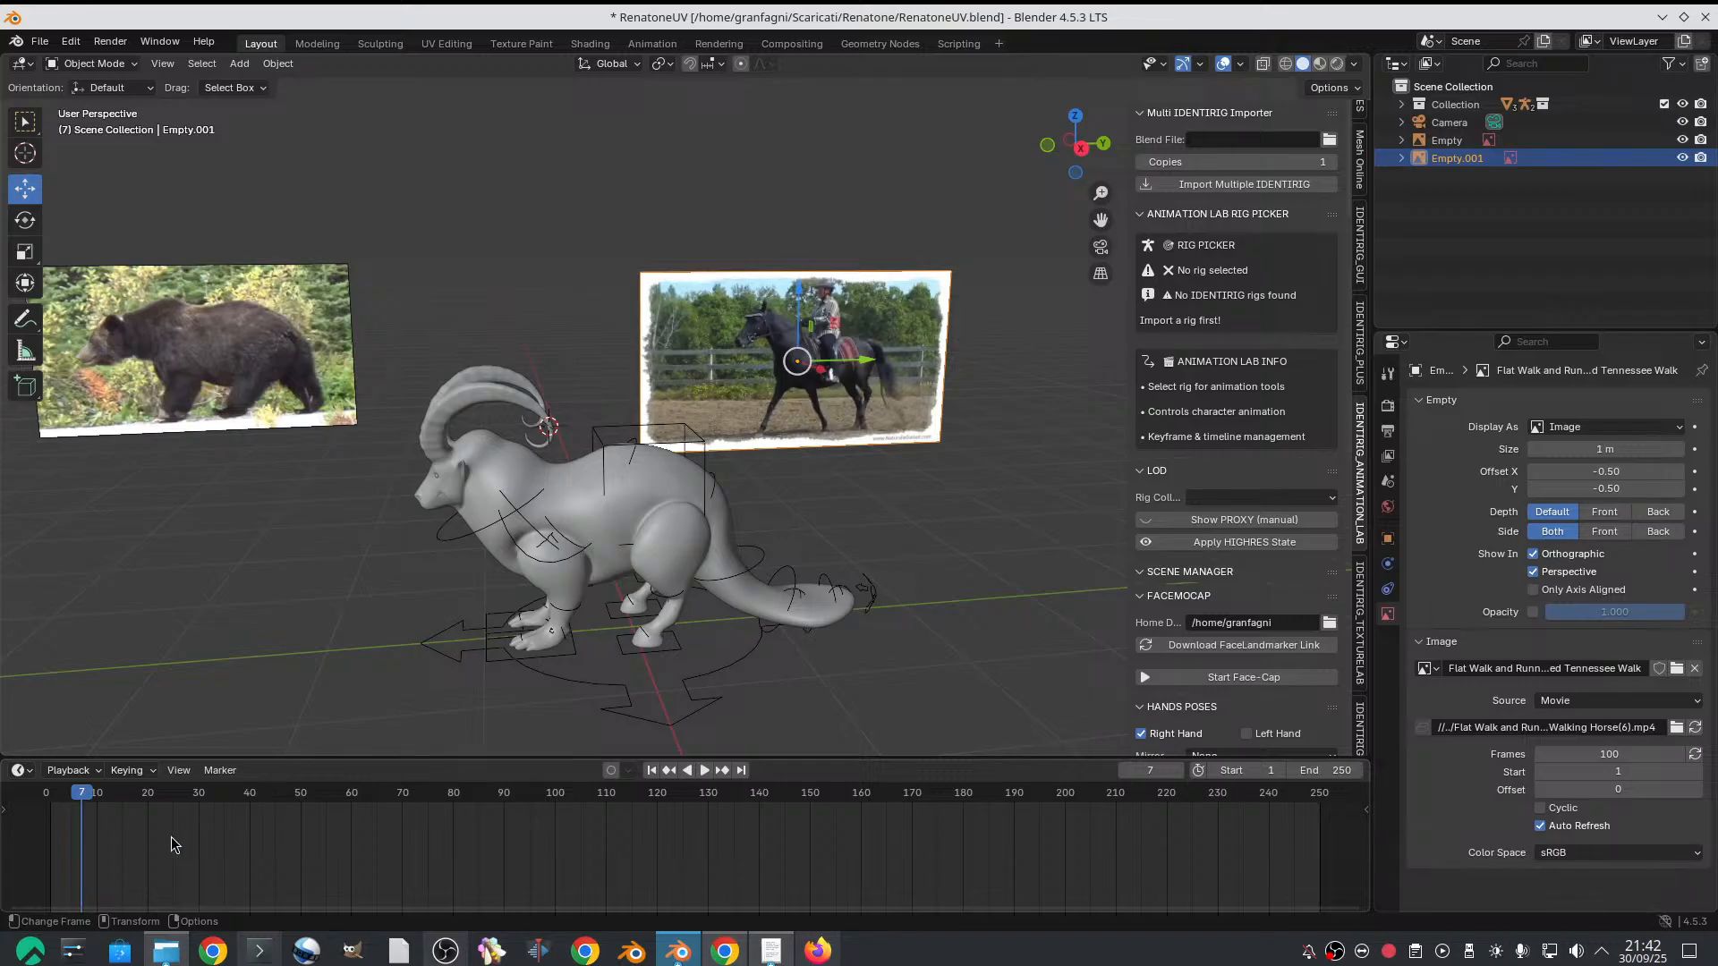
Select the goat's rig and switch it to Pose Mode
scroll(626, 680, "up", 3)
scroll(677, 604, "down", 2)
middle_click_drag(698, 621, 606, 675)
scroll(690, 701, "up", 2)
scroll(685, 707, "up", 2)
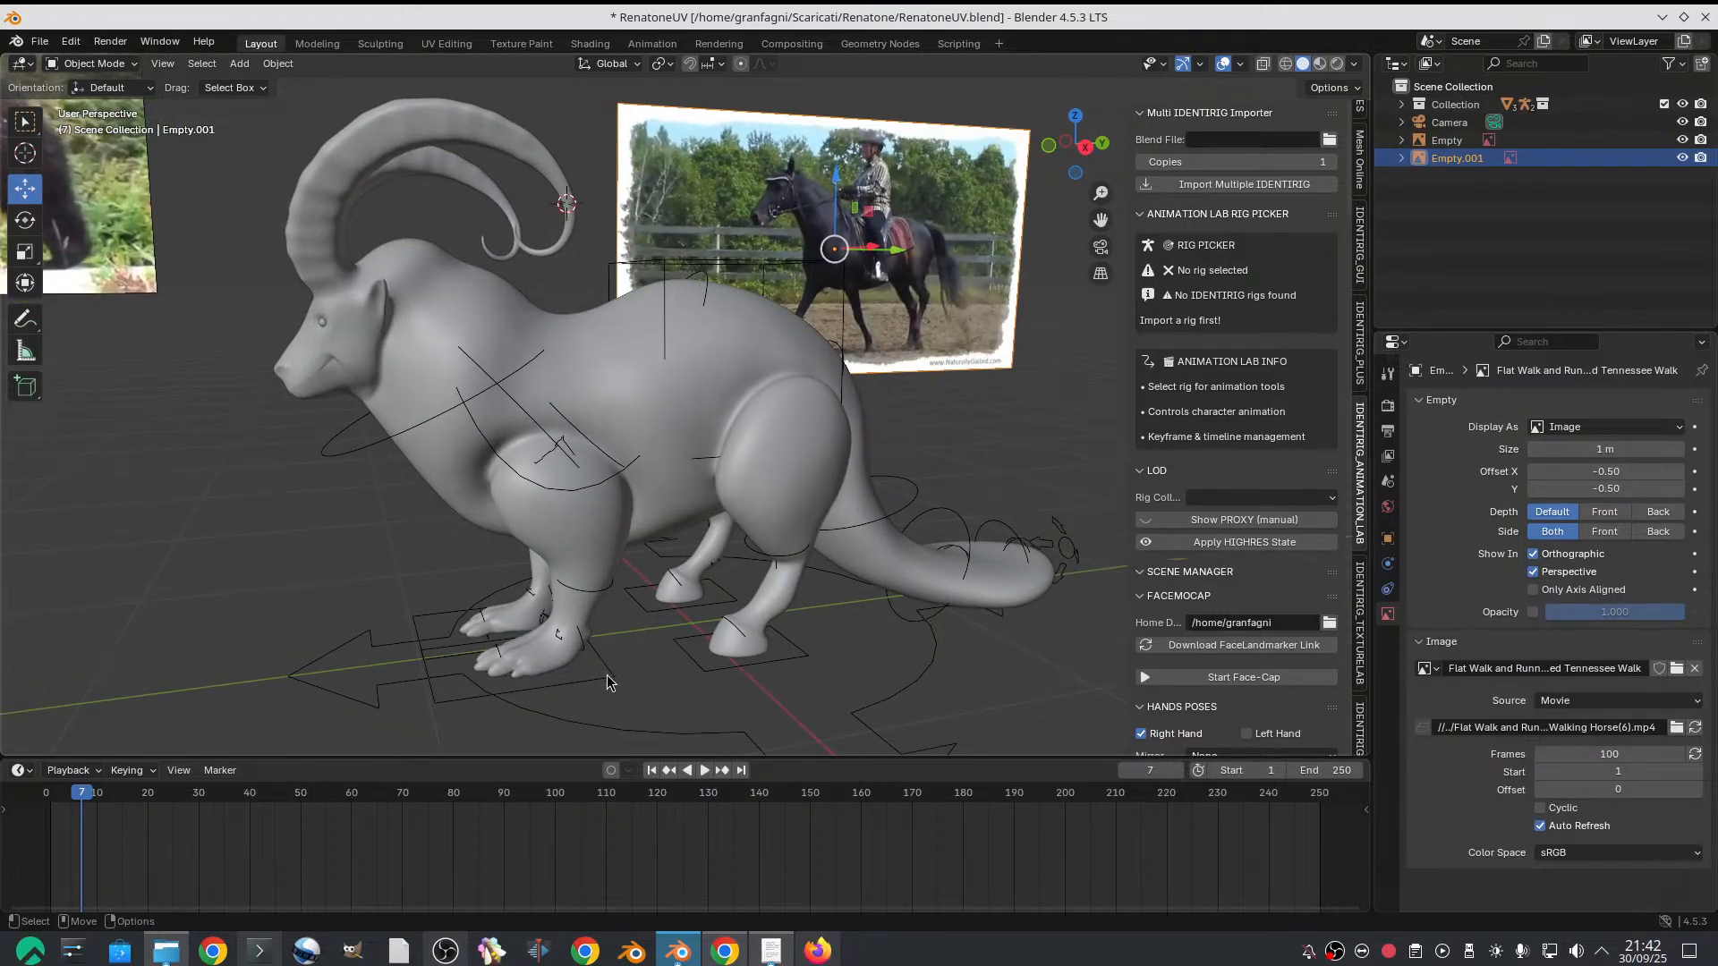
left_click(606, 674)
left_click(94, 63)
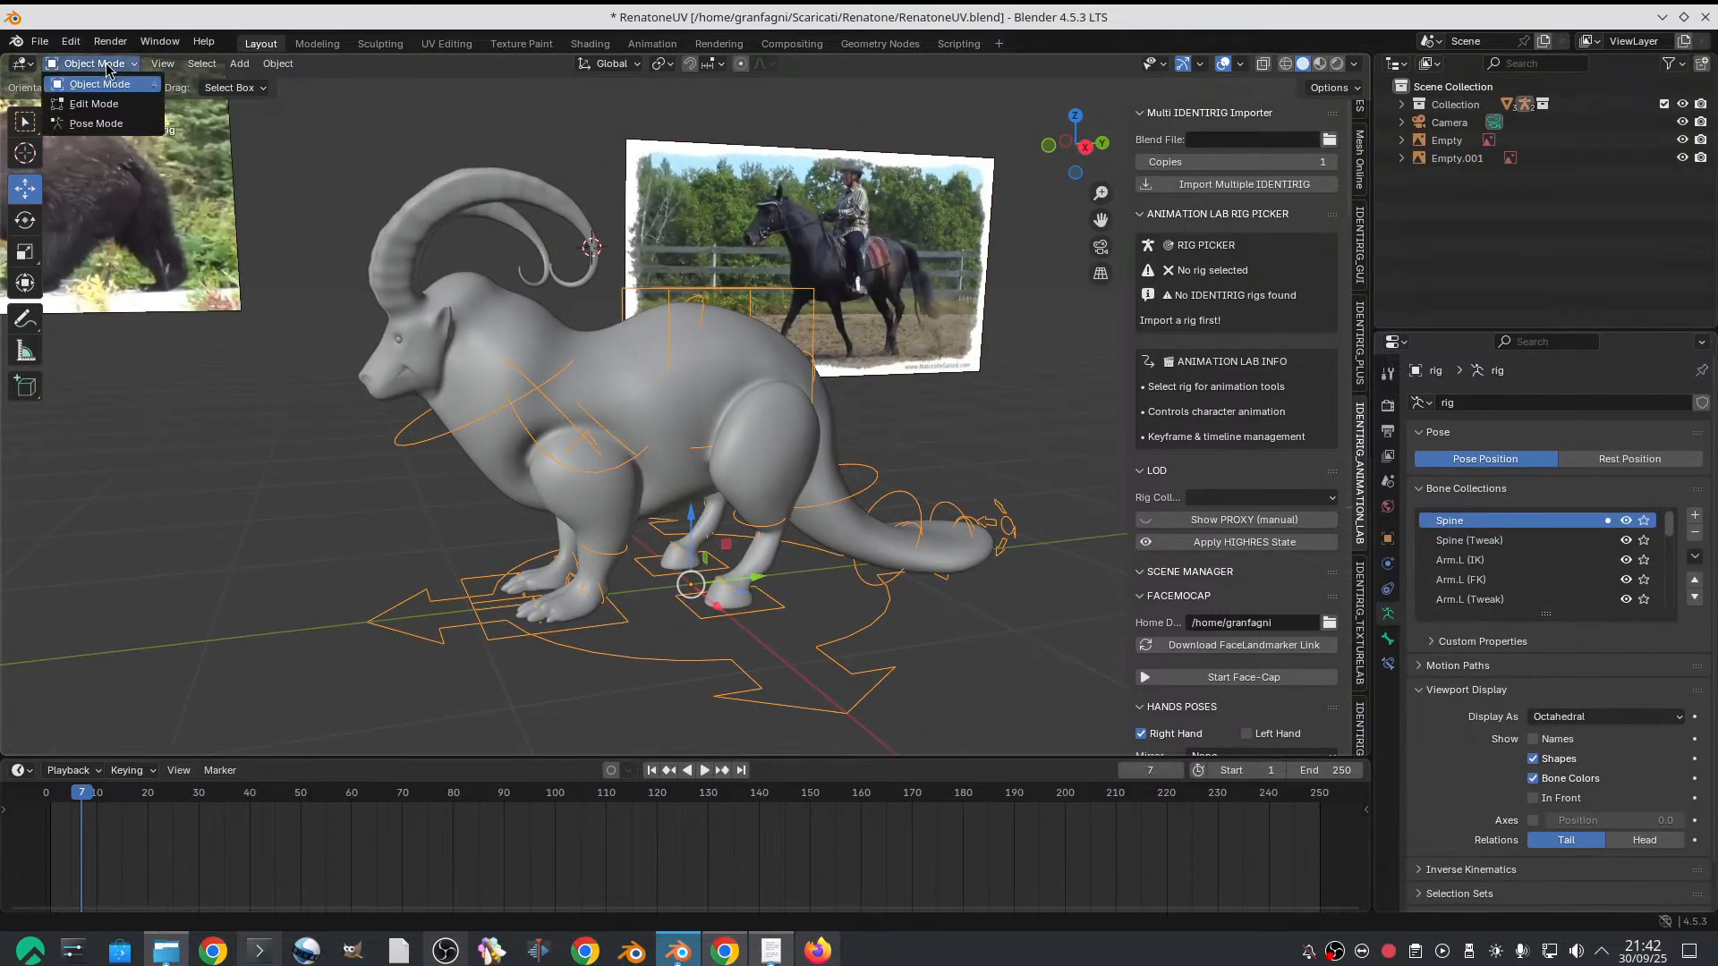
left_click(96, 123)
Set the current frame to 1 with the rig and both reference clips in view
scroll(548, 385, "down", 3)
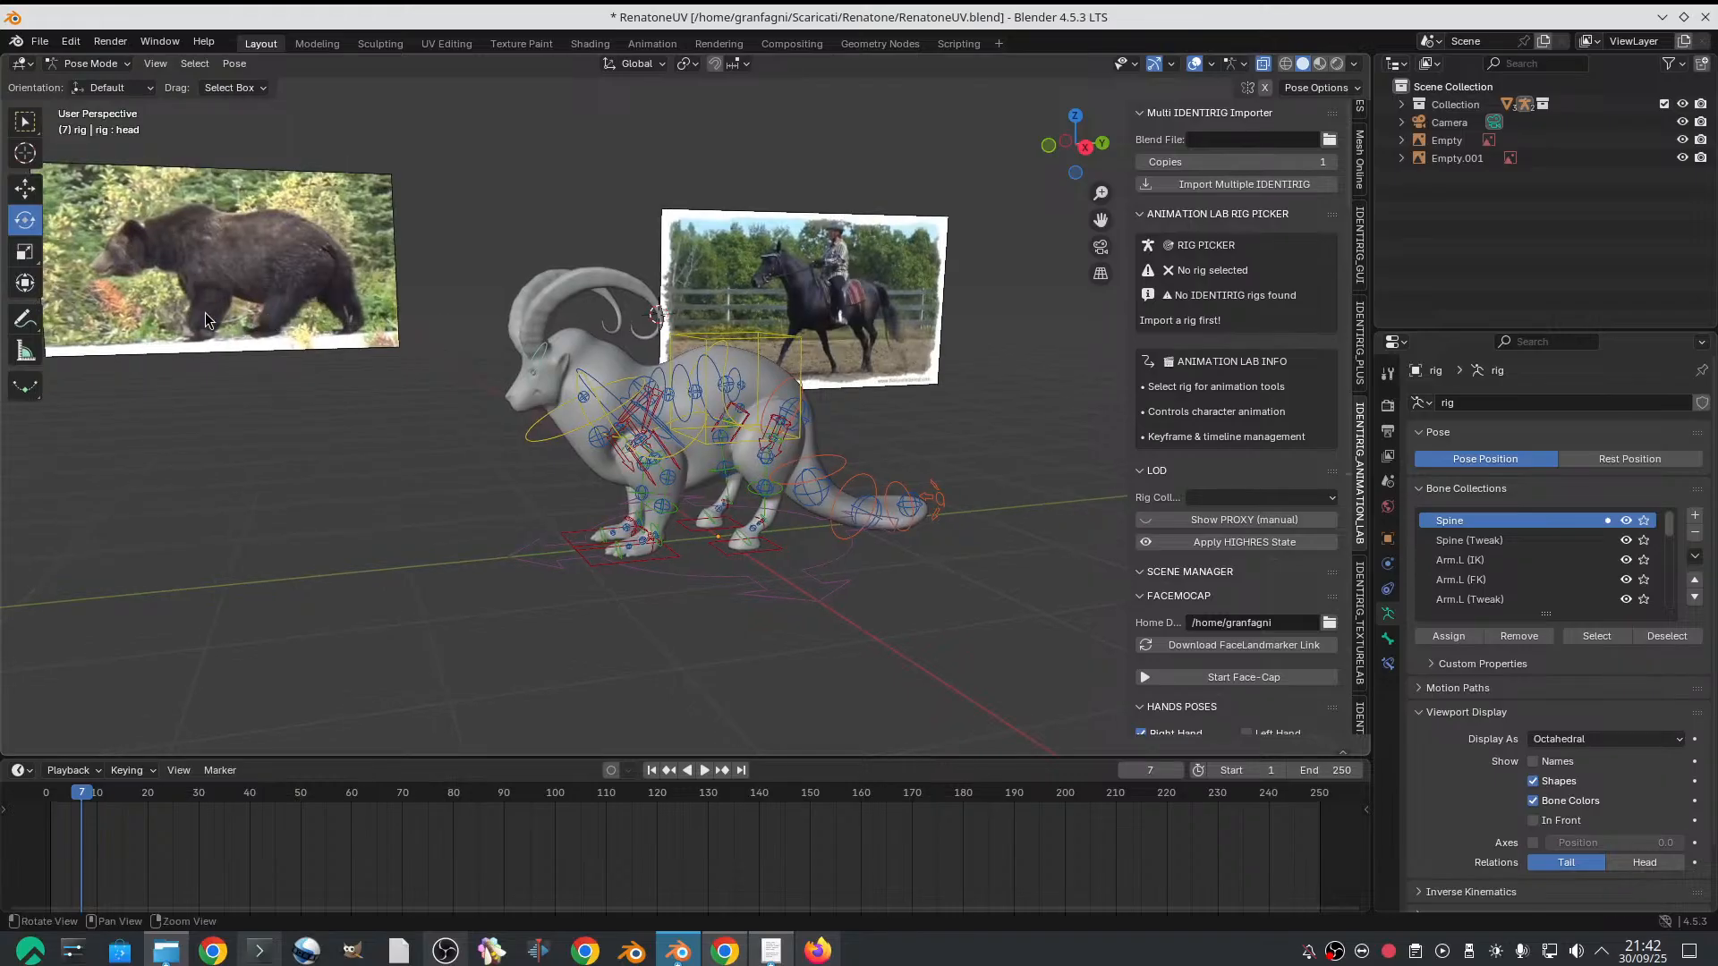
middle_click_drag(553, 403, 548, 384)
scroll(547, 384, "up", 4)
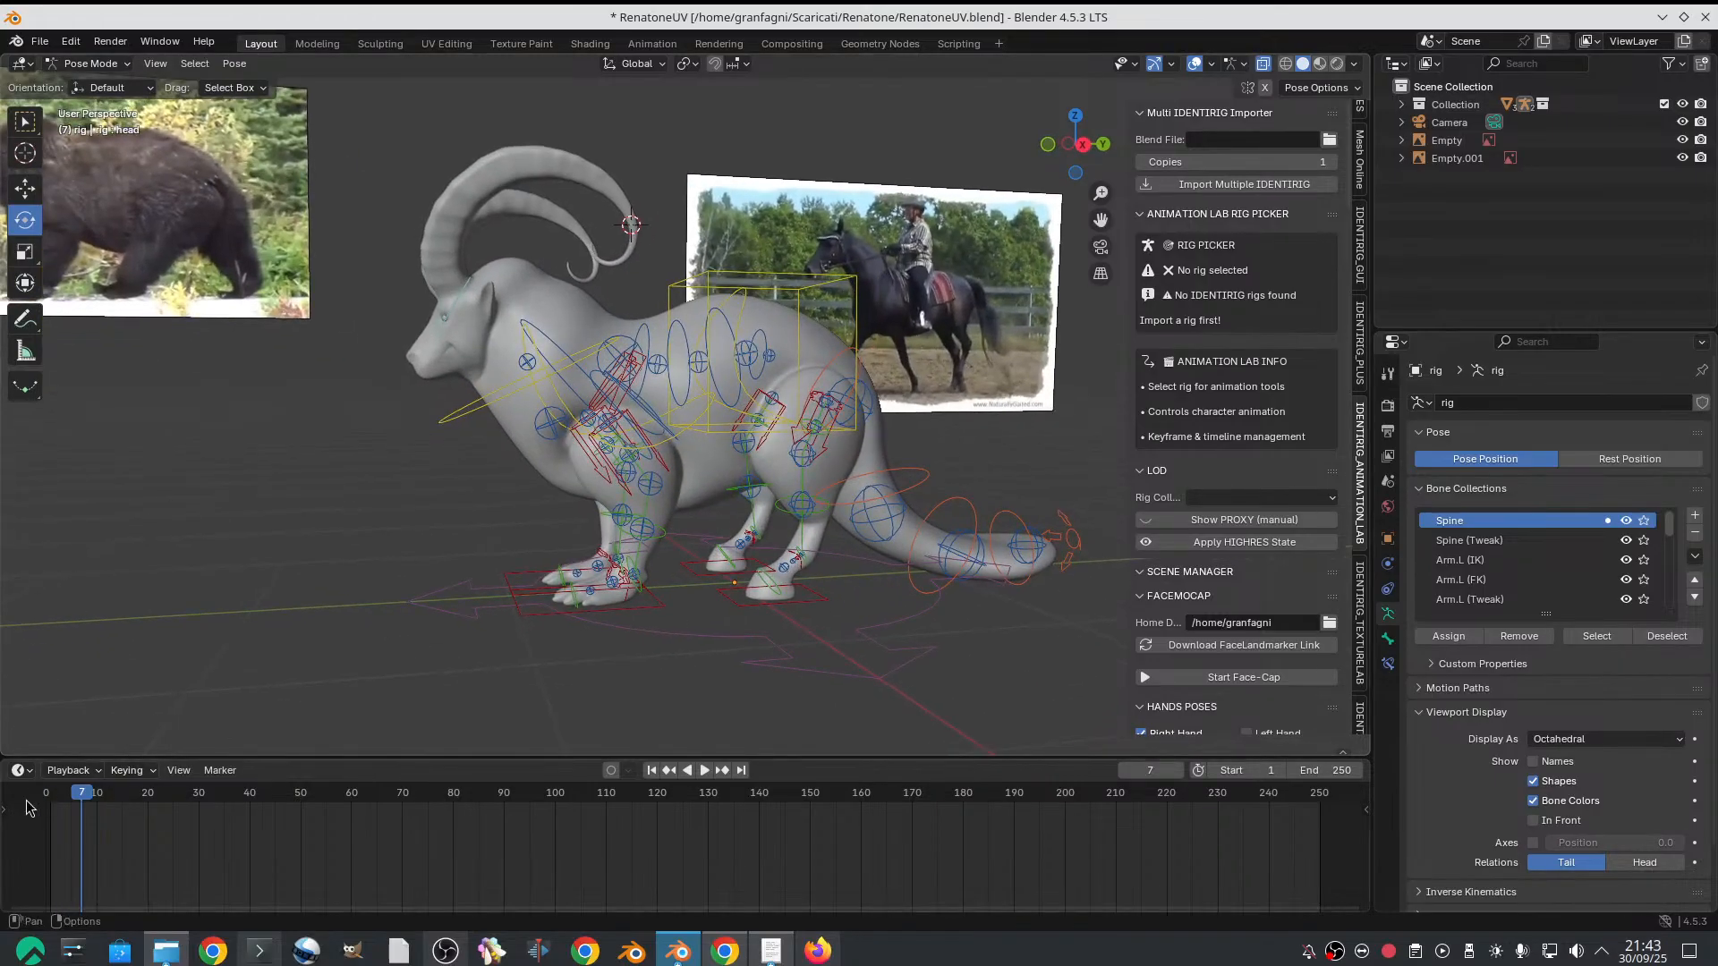
left_click(48, 795)
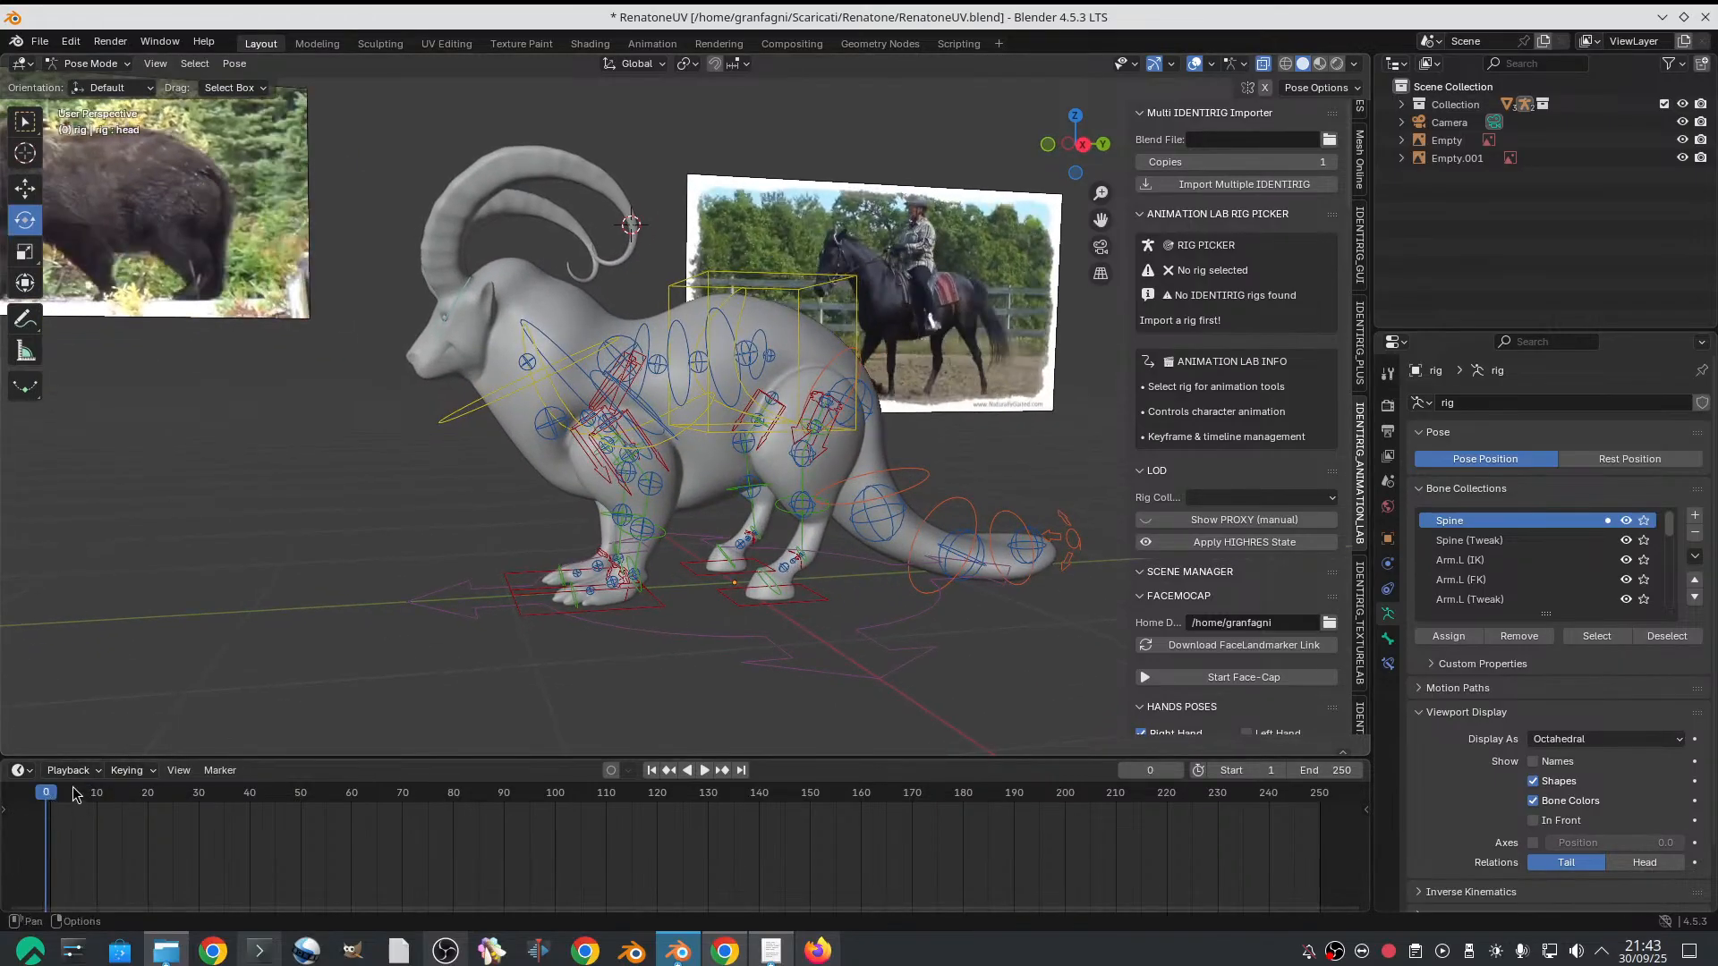
left_click_drag(55, 795, 52, 789)
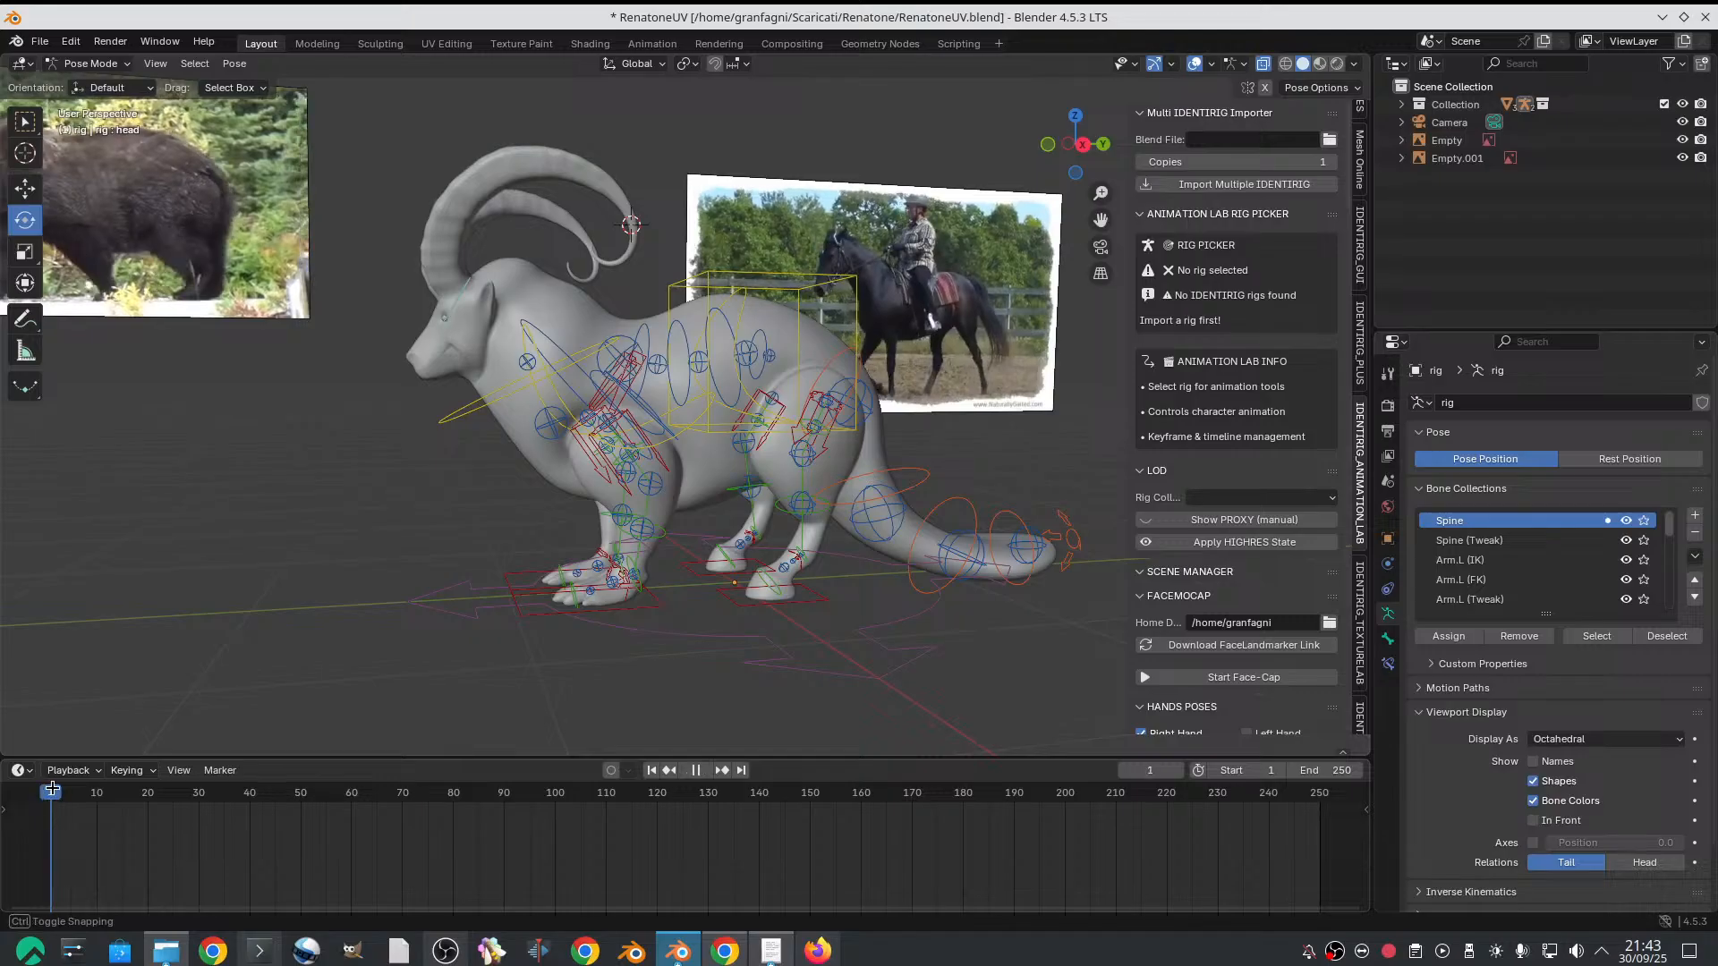
Return to Object Mode and set the horse reference clip's frame offset to 7
scroll(805, 429, "down", 3)
middle_click_drag(841, 408, 786, 469, "shift")
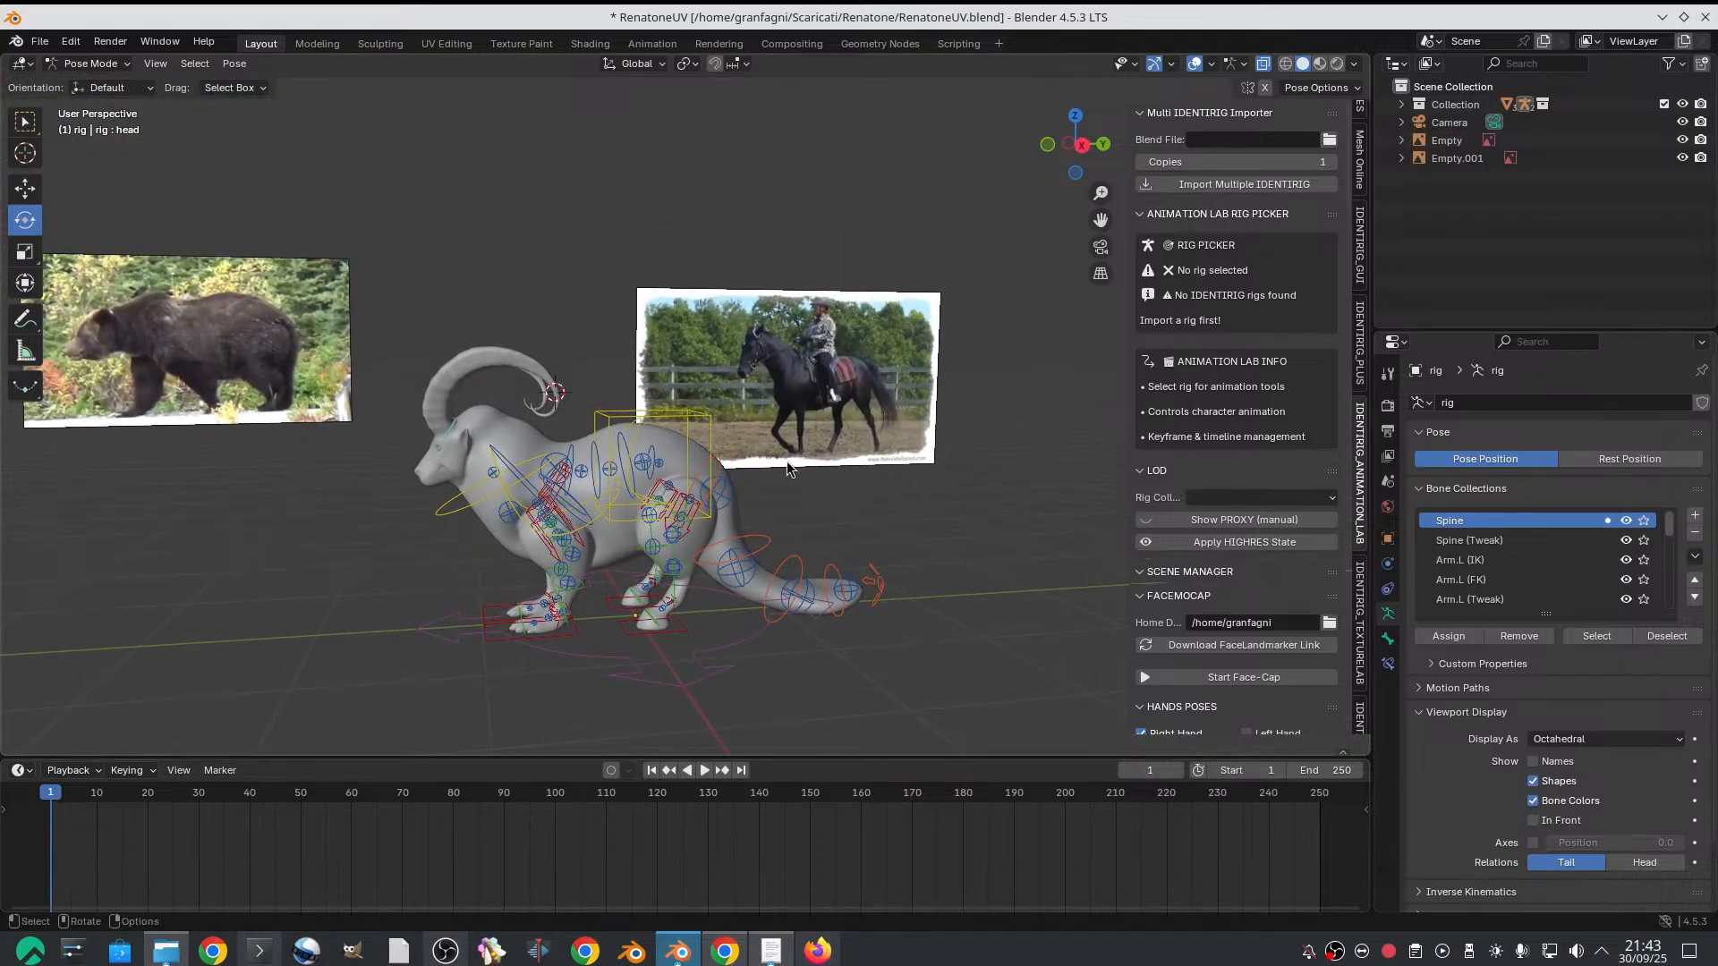
left_click(90, 64)
left_click(107, 92)
left_click(877, 382)
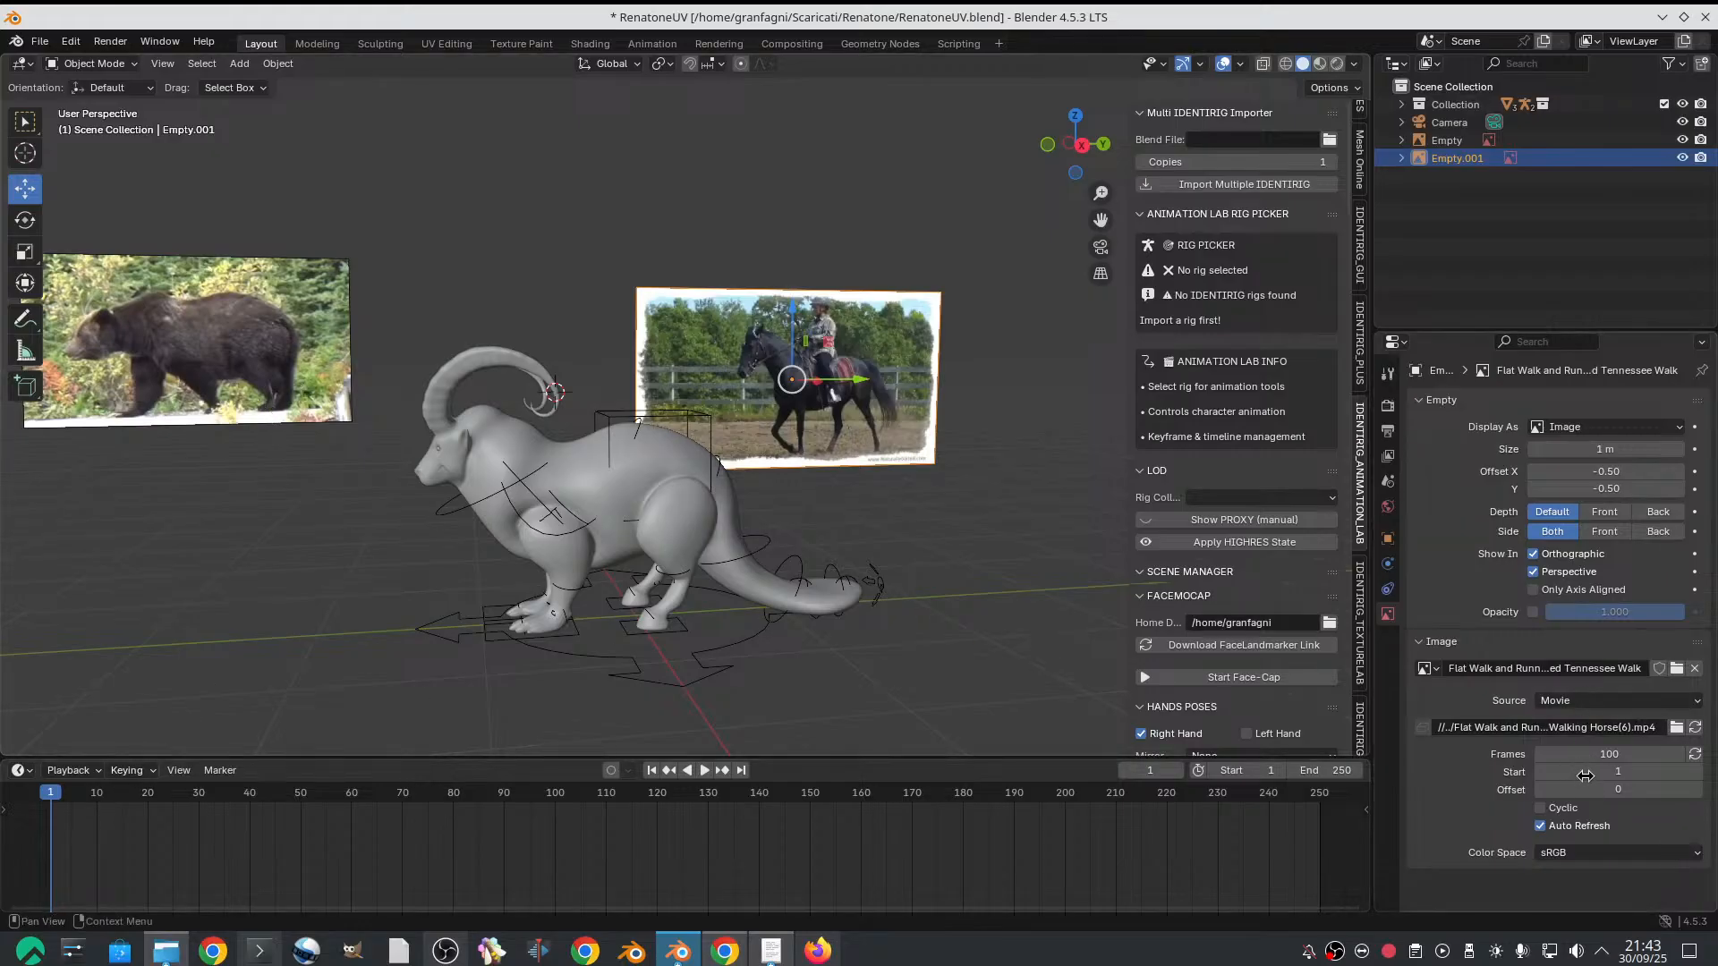
left_click_drag(1588, 790, 1612, 790)
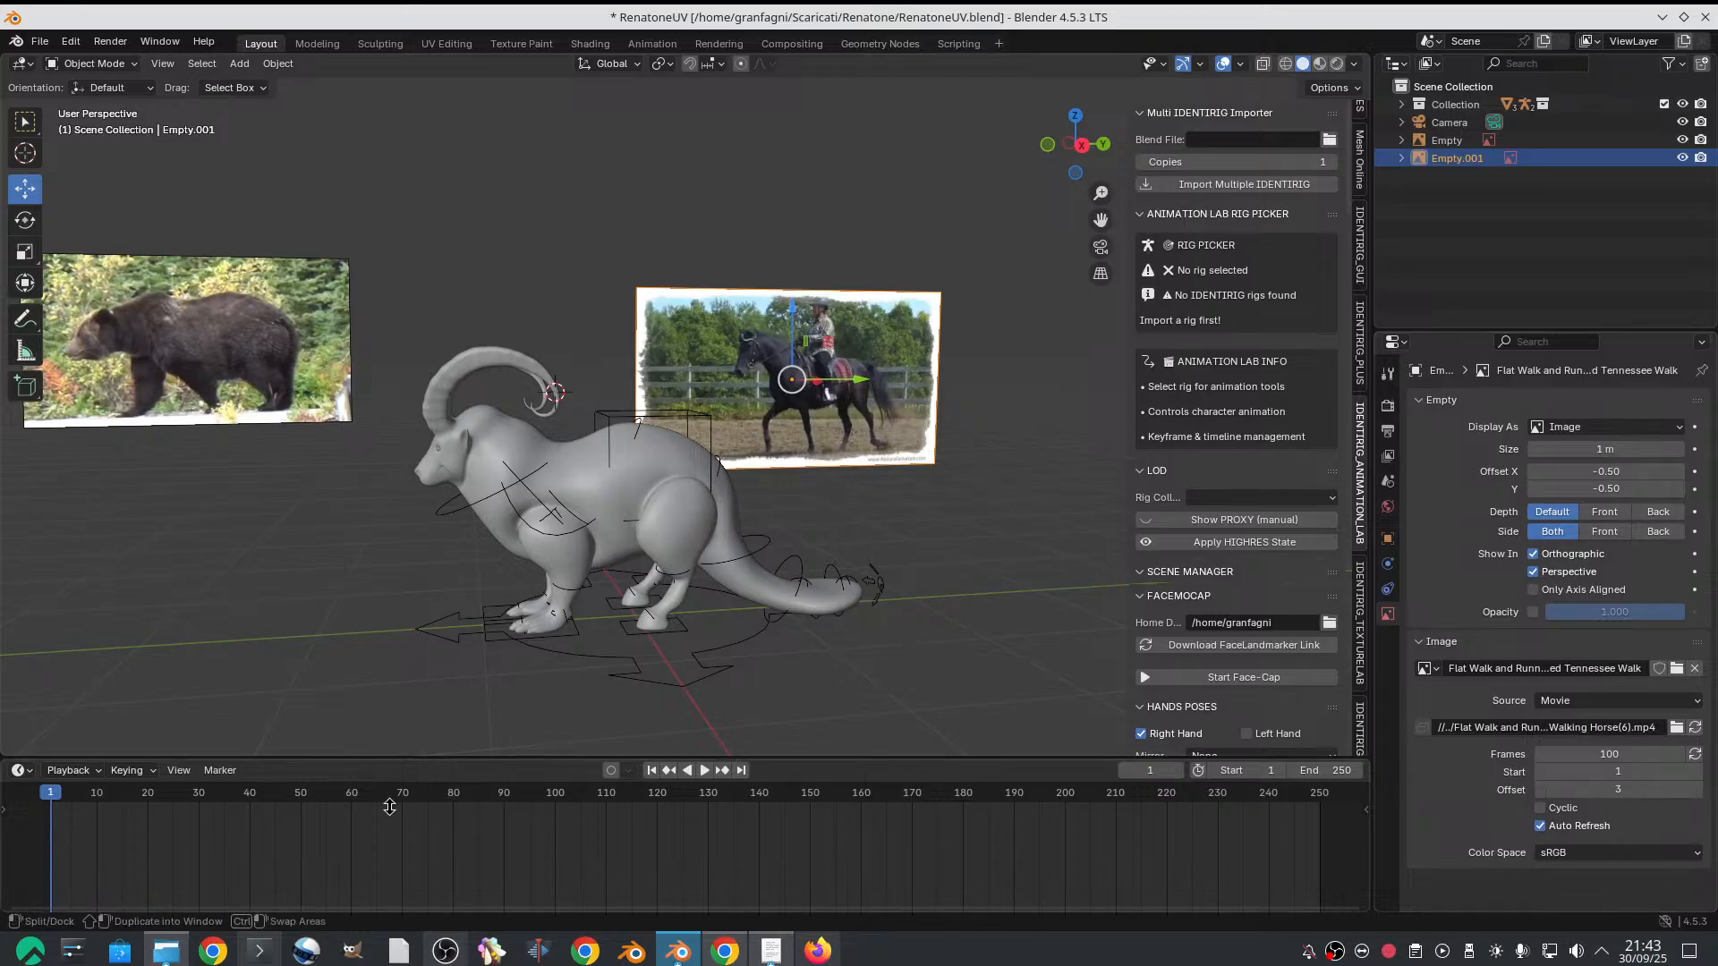
mouse_move(51, 791)
left_mouse_down()
mouse_move(69, 788)
mouse_move(51, 786)
left_mouse_up()
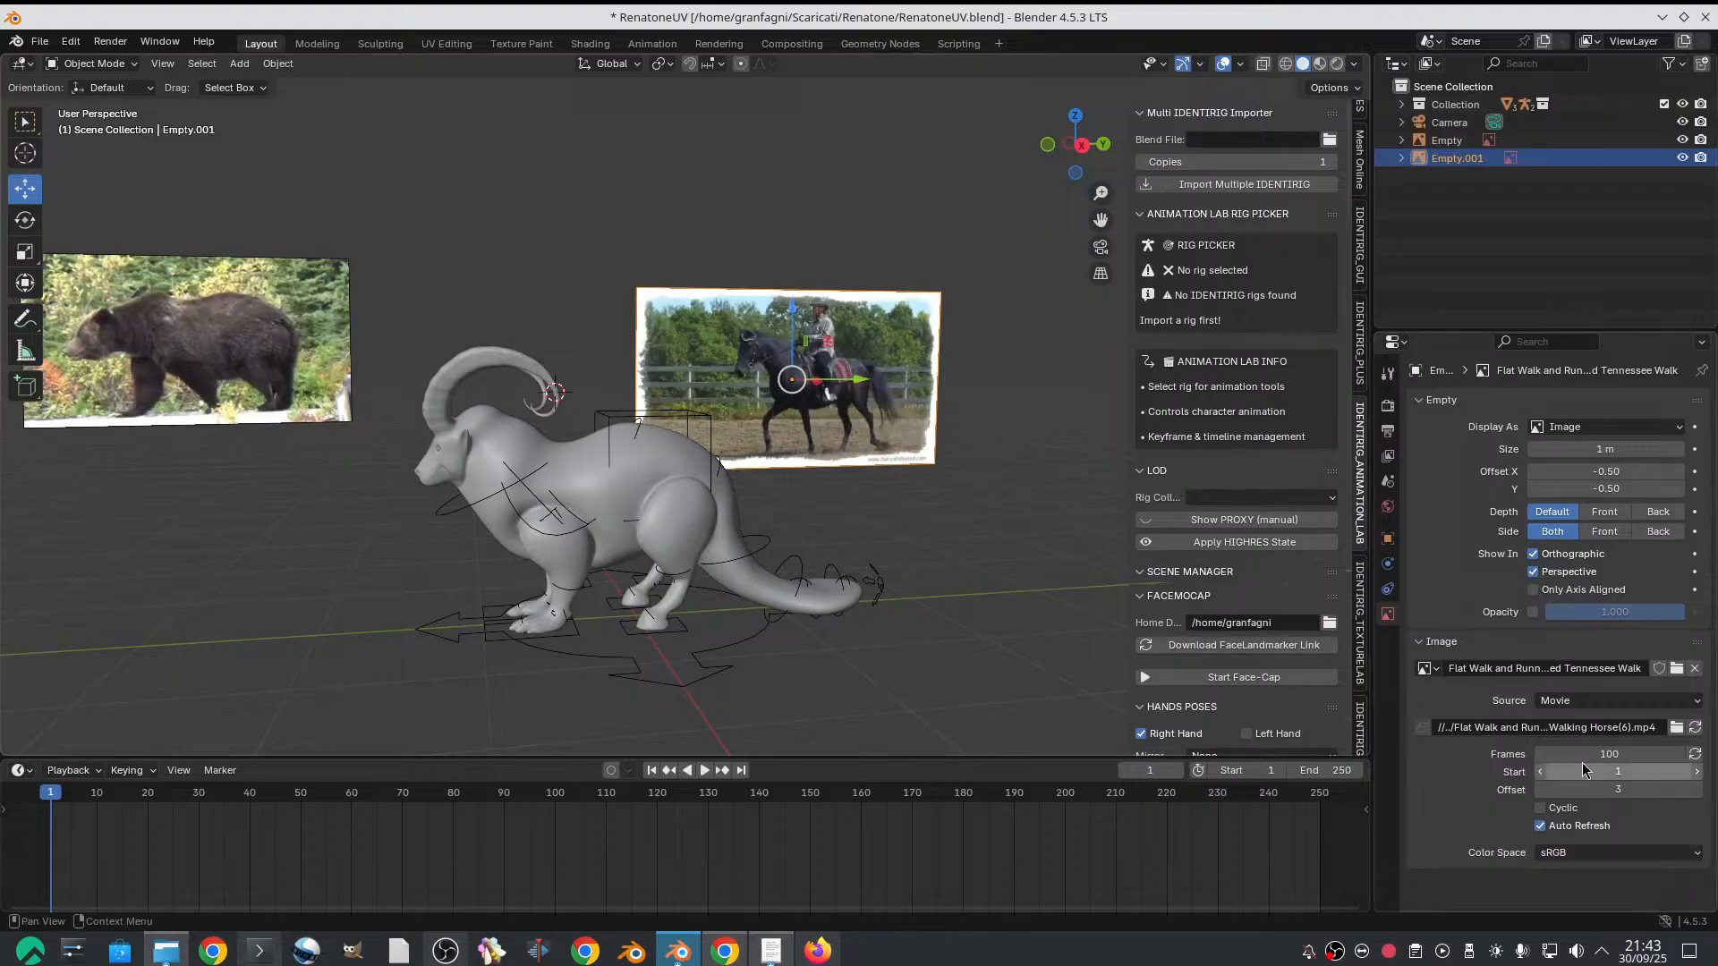
mouse_move(1596, 790)
left_mouse_down()
mouse_move(1610, 790)
mouse_move(1572, 790)
mouse_move(1611, 790)
left_mouse_up()
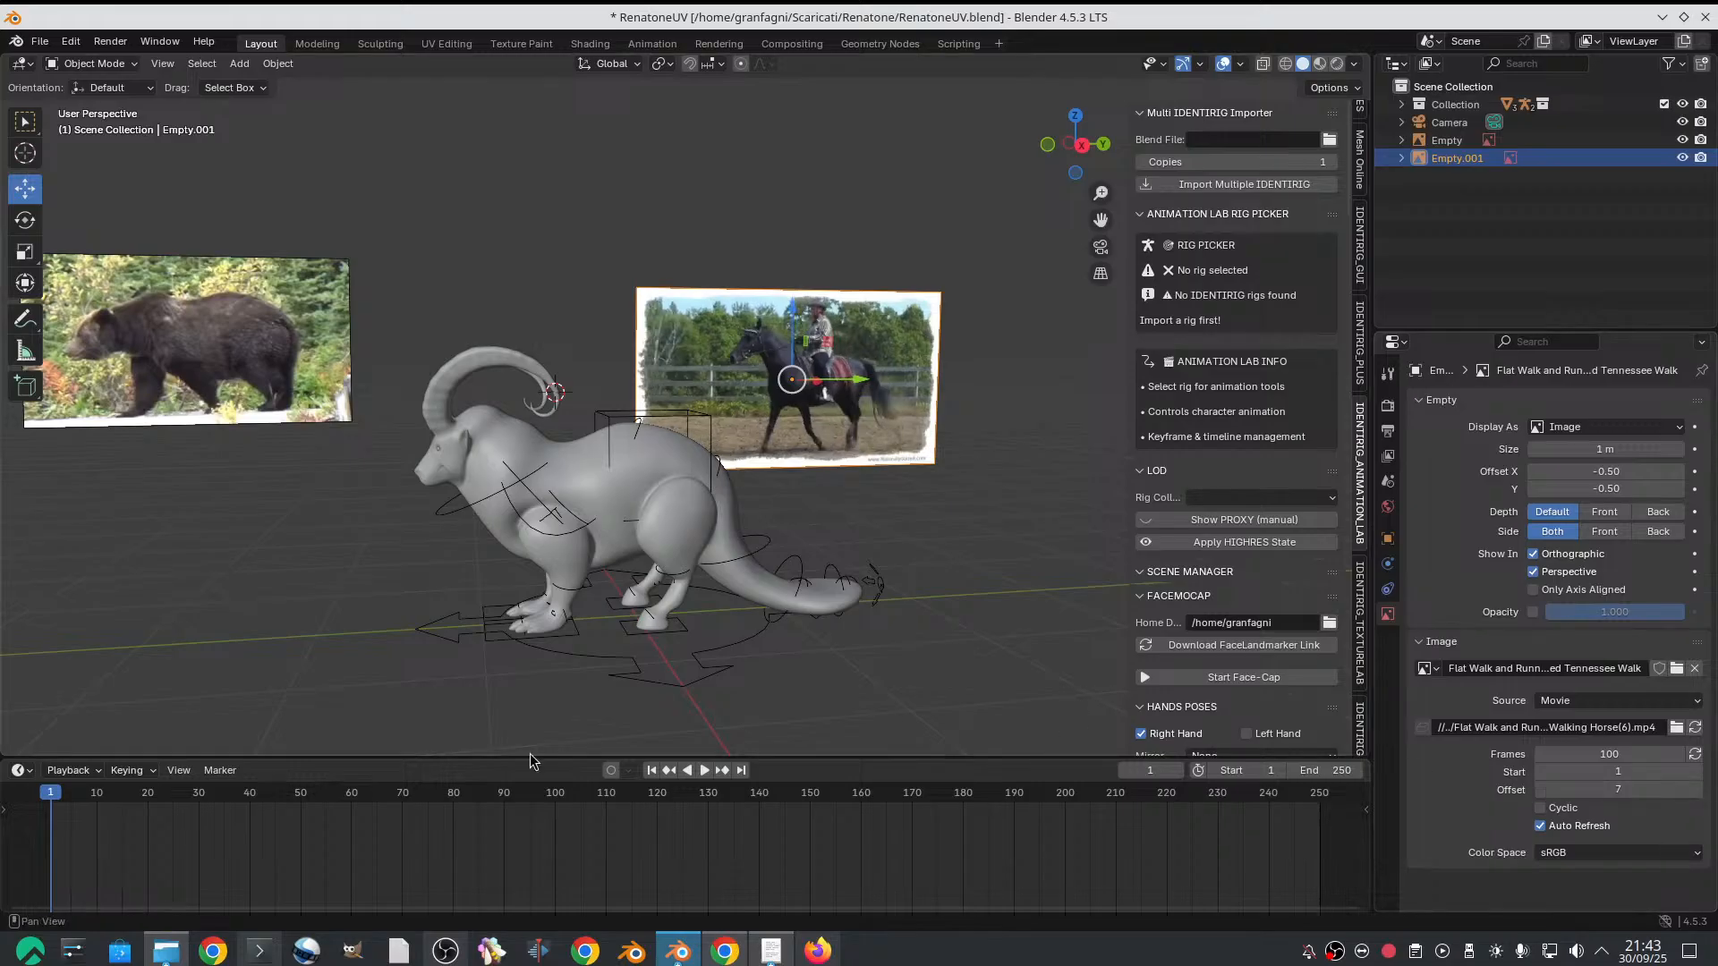
Scrub between frames 1 and 37 to examine the walk cycles of both reference clips, ending on frame 37
left_click_drag(53, 801, 29, 850)
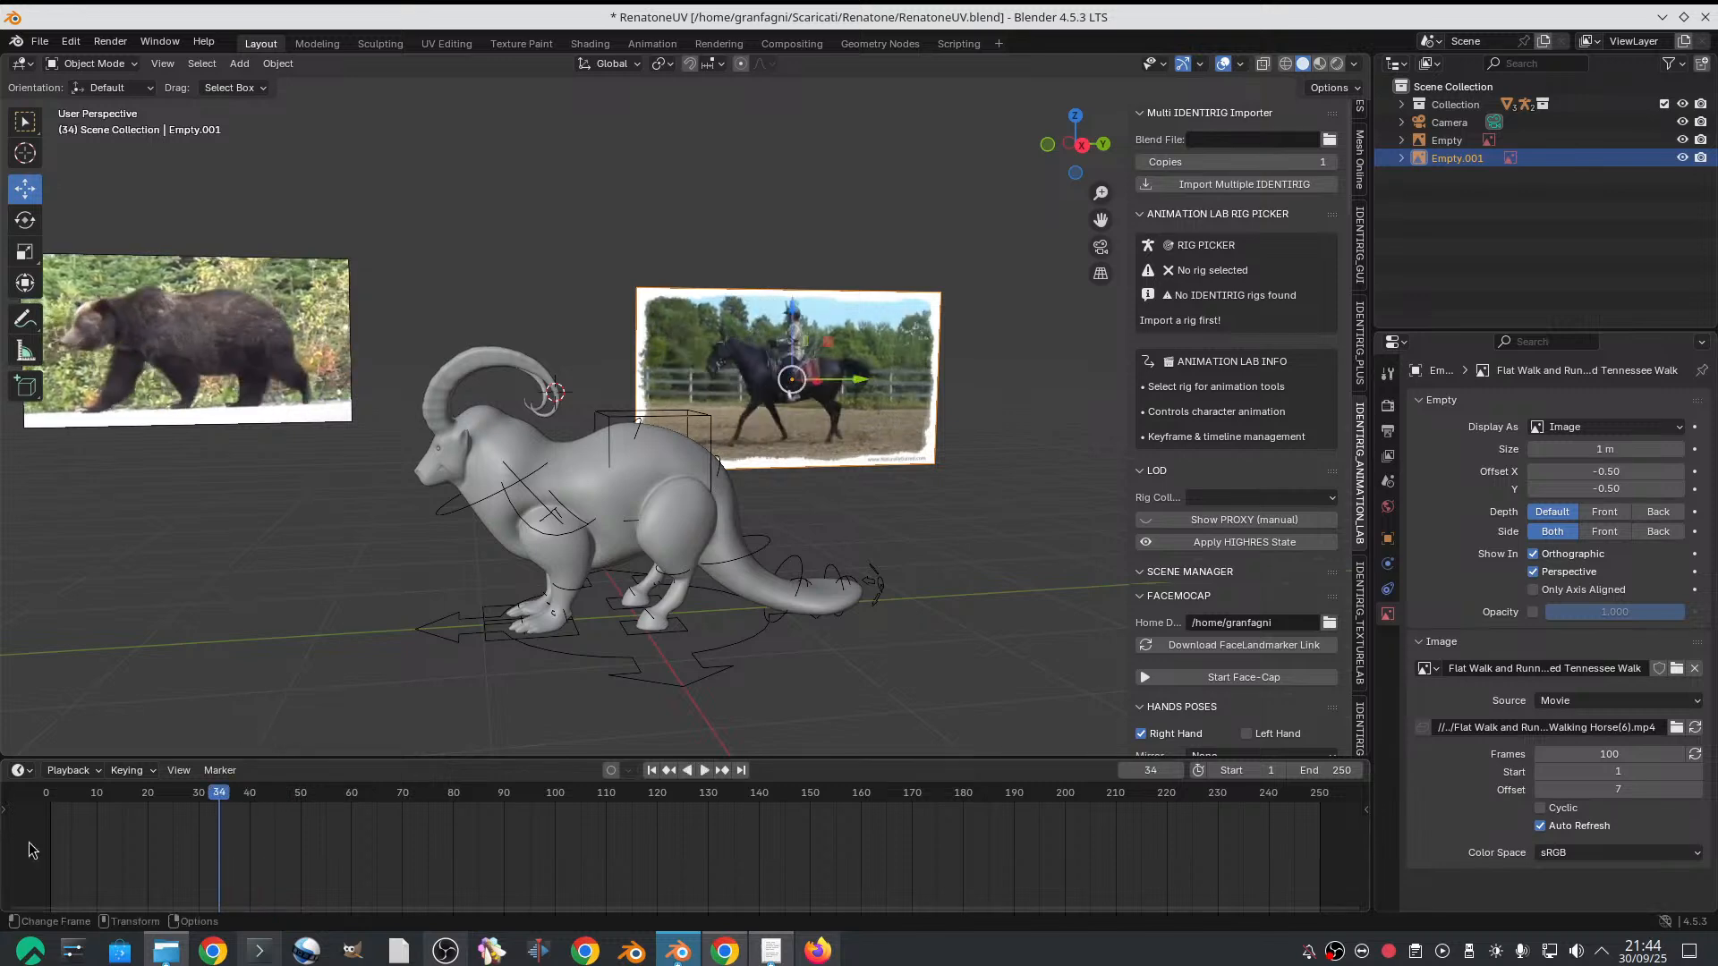
left_click(53, 796)
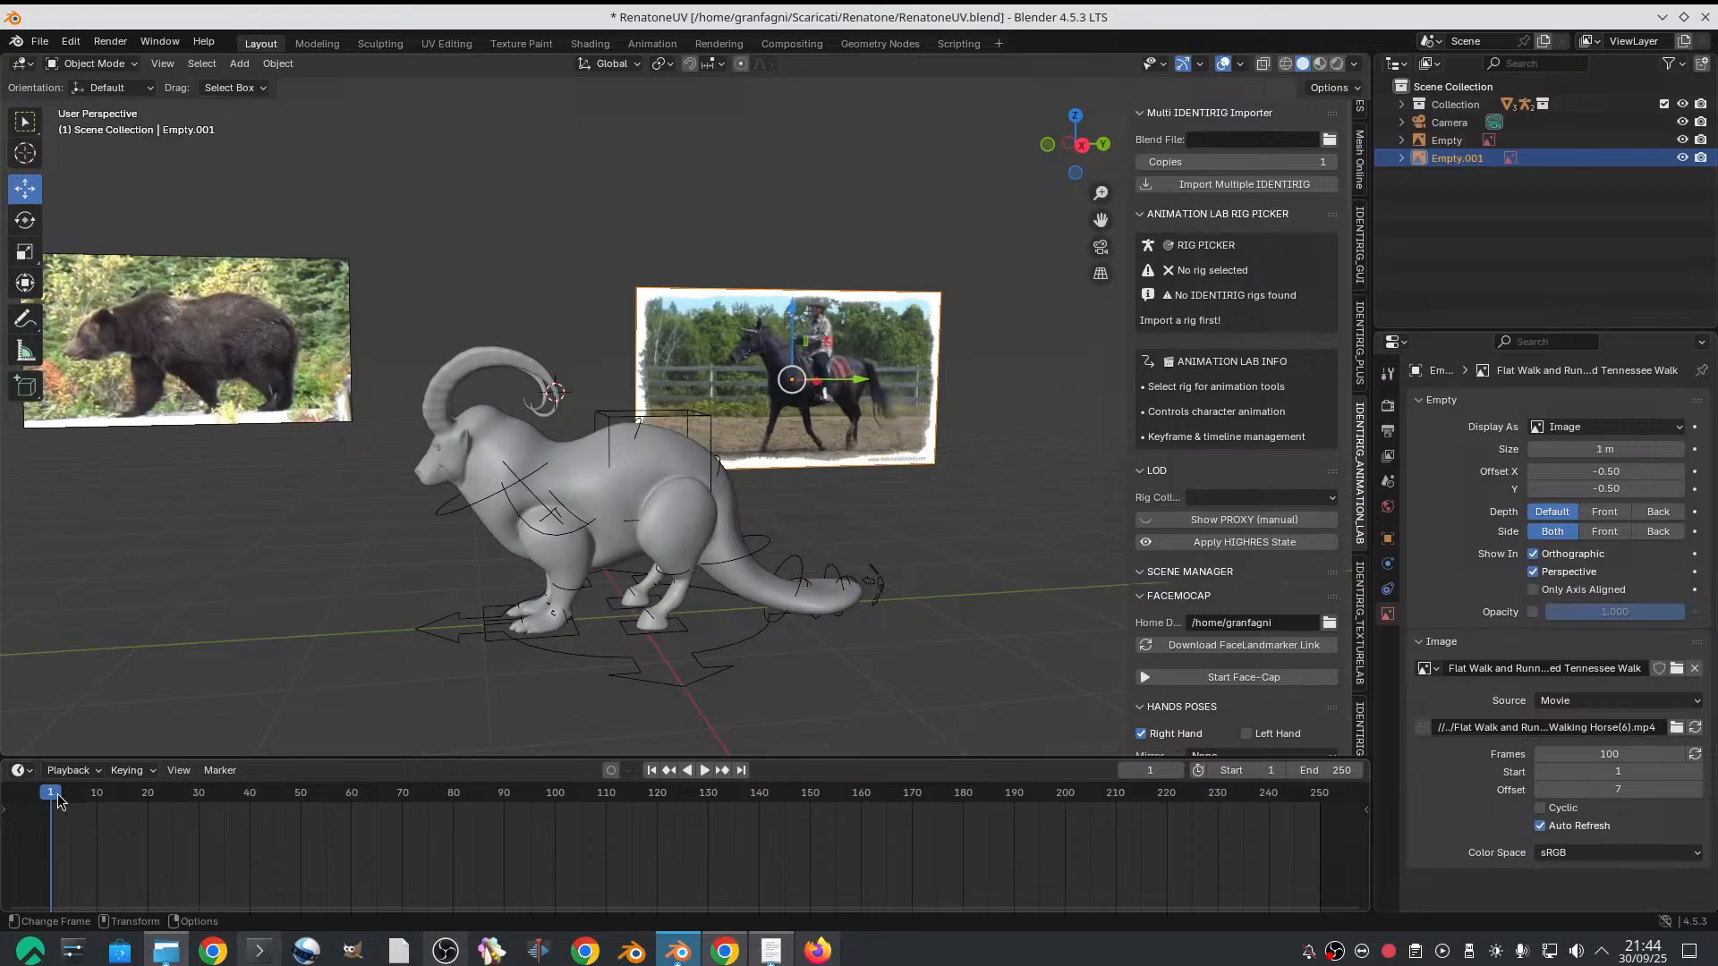
left_click_drag(58, 799, 233, 795)
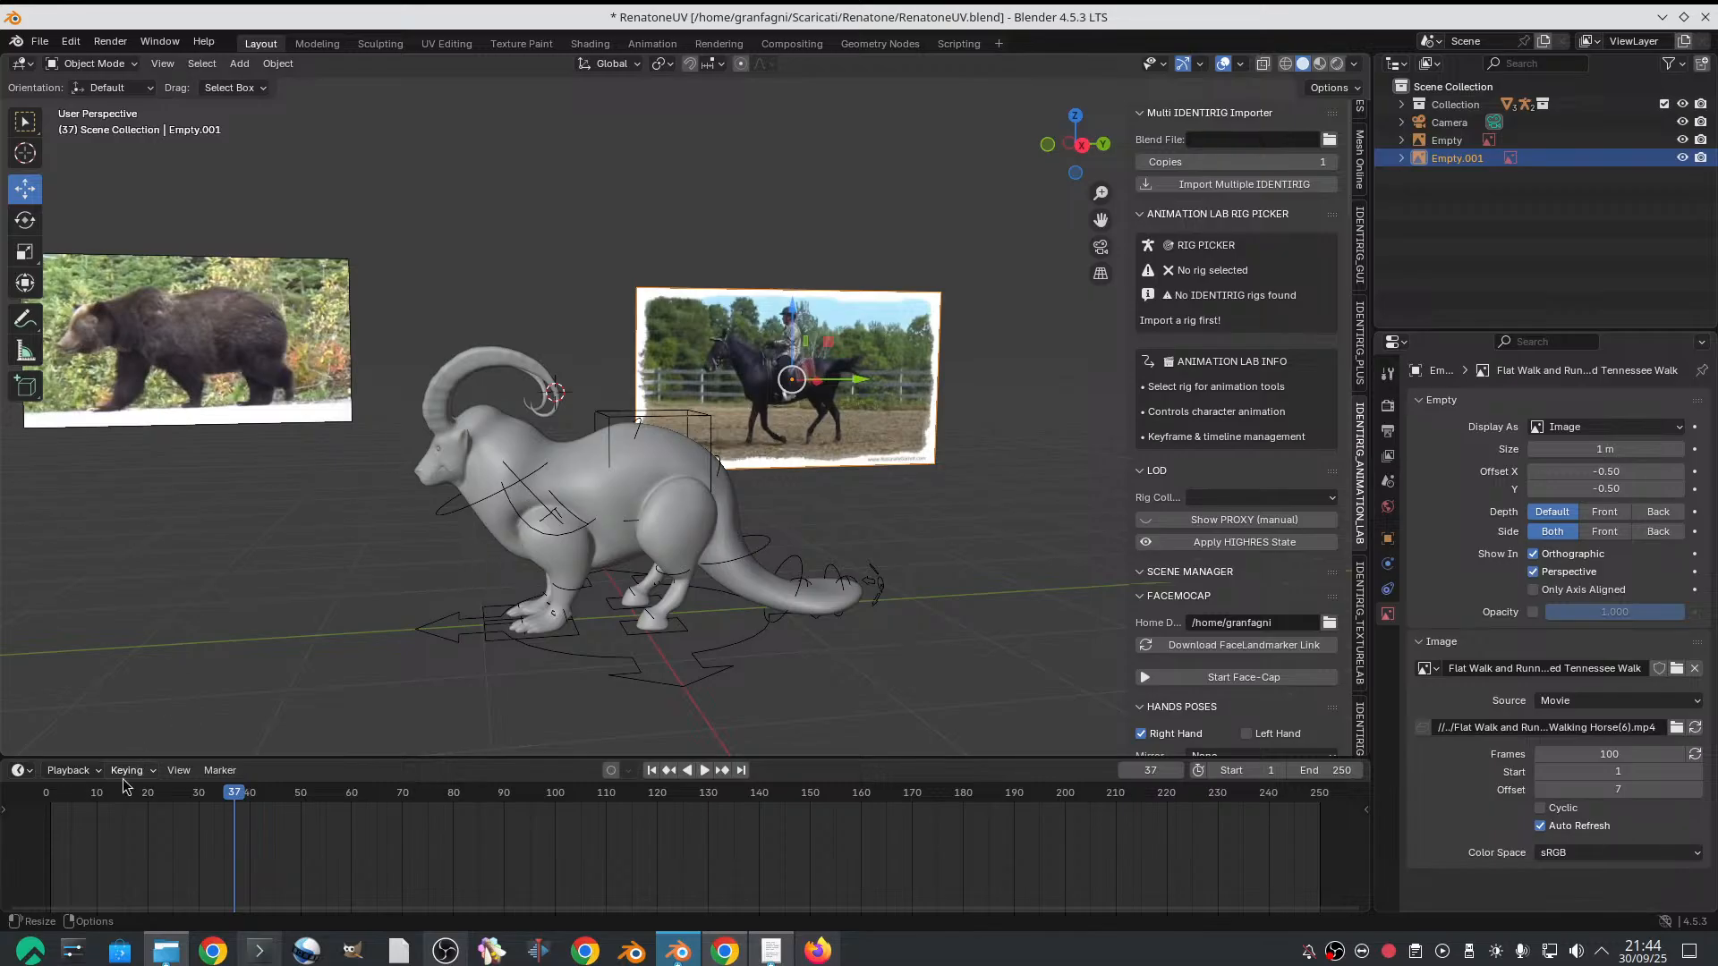
left_click(51, 796)
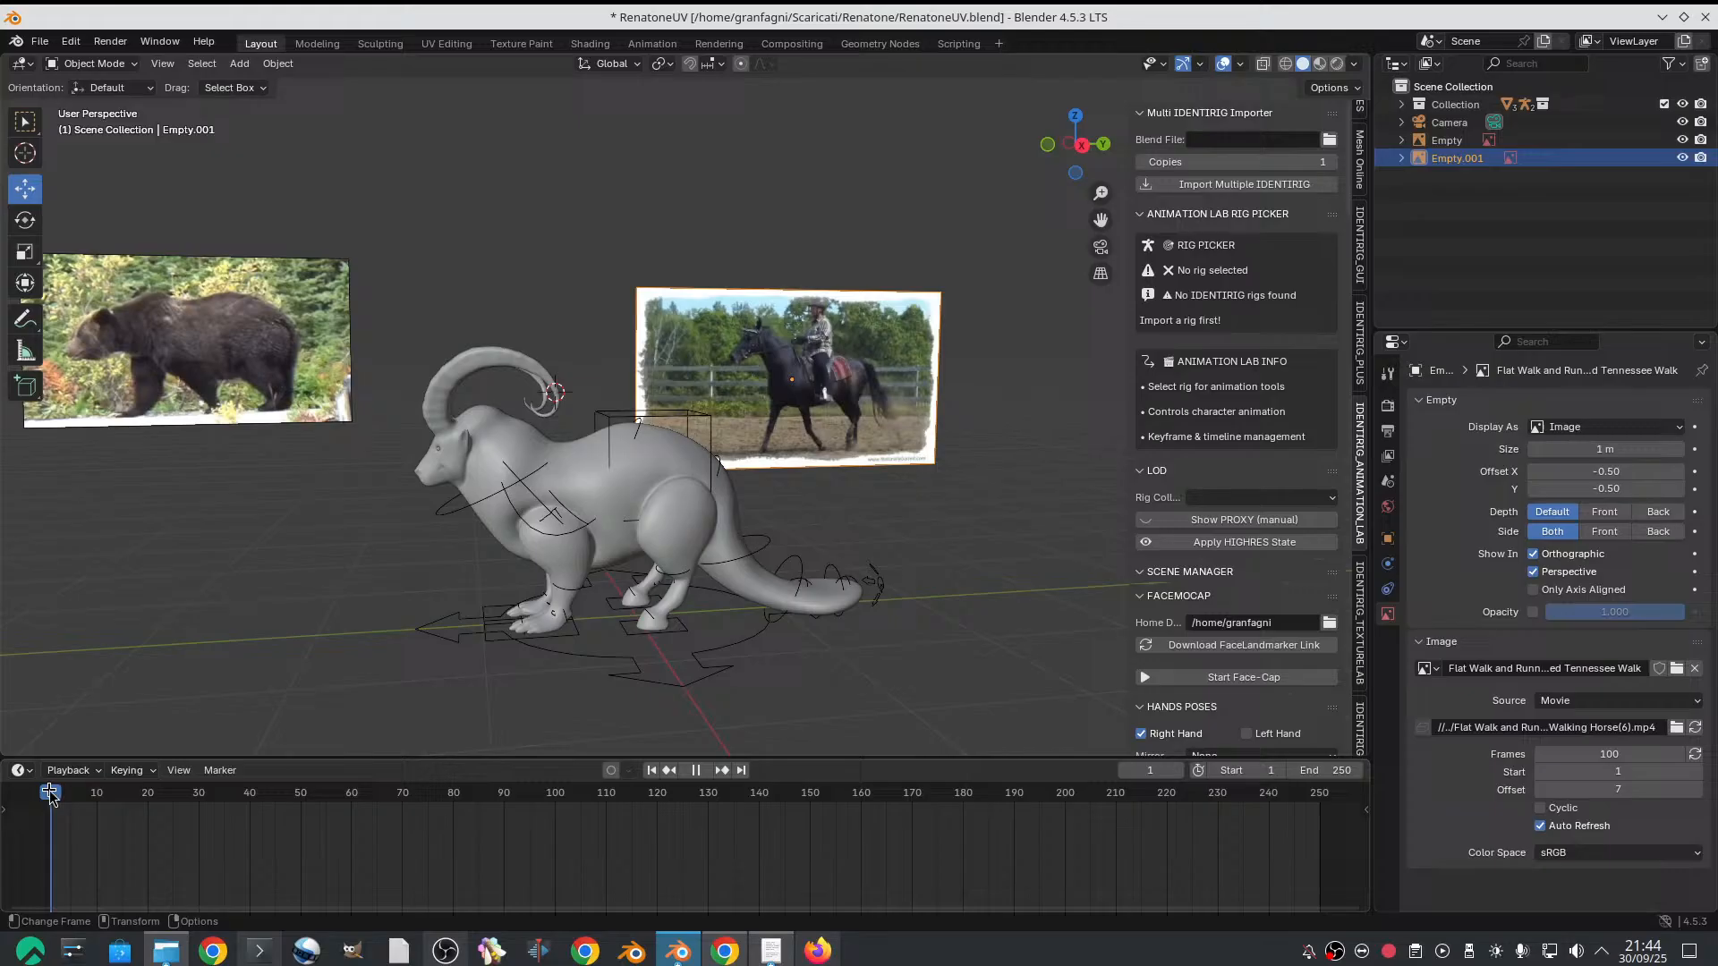
left_click(231, 797)
left_click(238, 799)
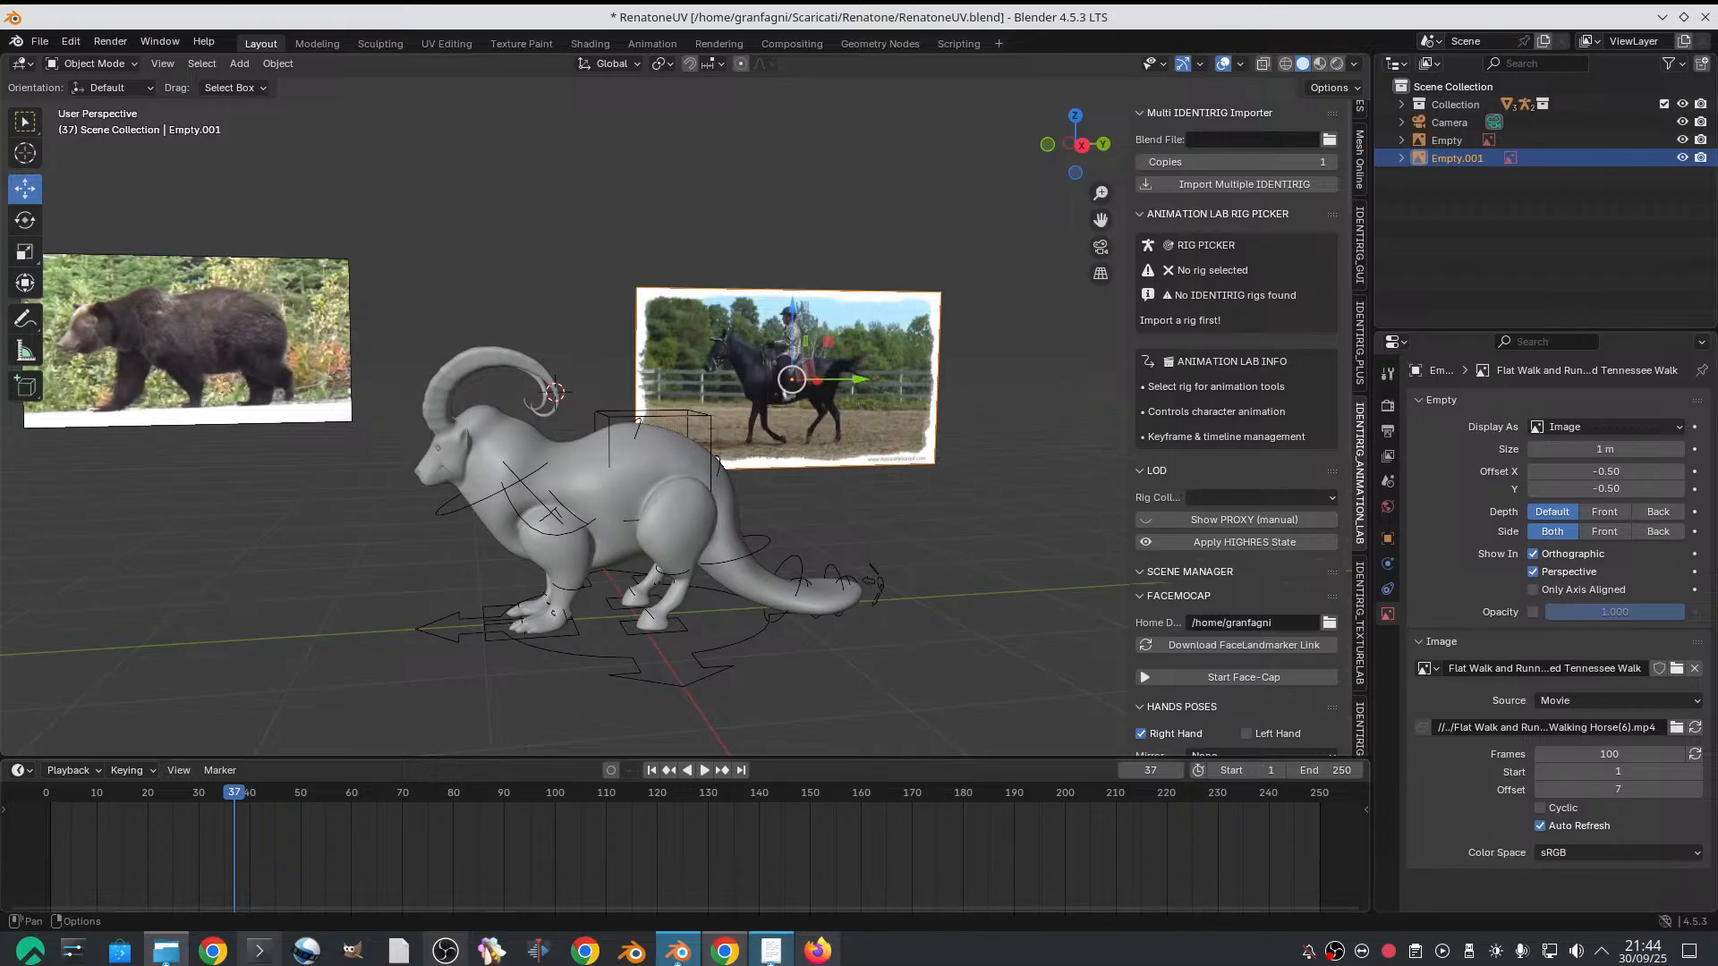
Select the goat's rig and switch it from Object Mode to Pose Mode
scroll(713, 557, "up", 1)
middle_click_drag(605, 536, 554, 452, "shift")
left_click(566, 425)
scroll(571, 459, "up", 1)
left_click(115, 63)
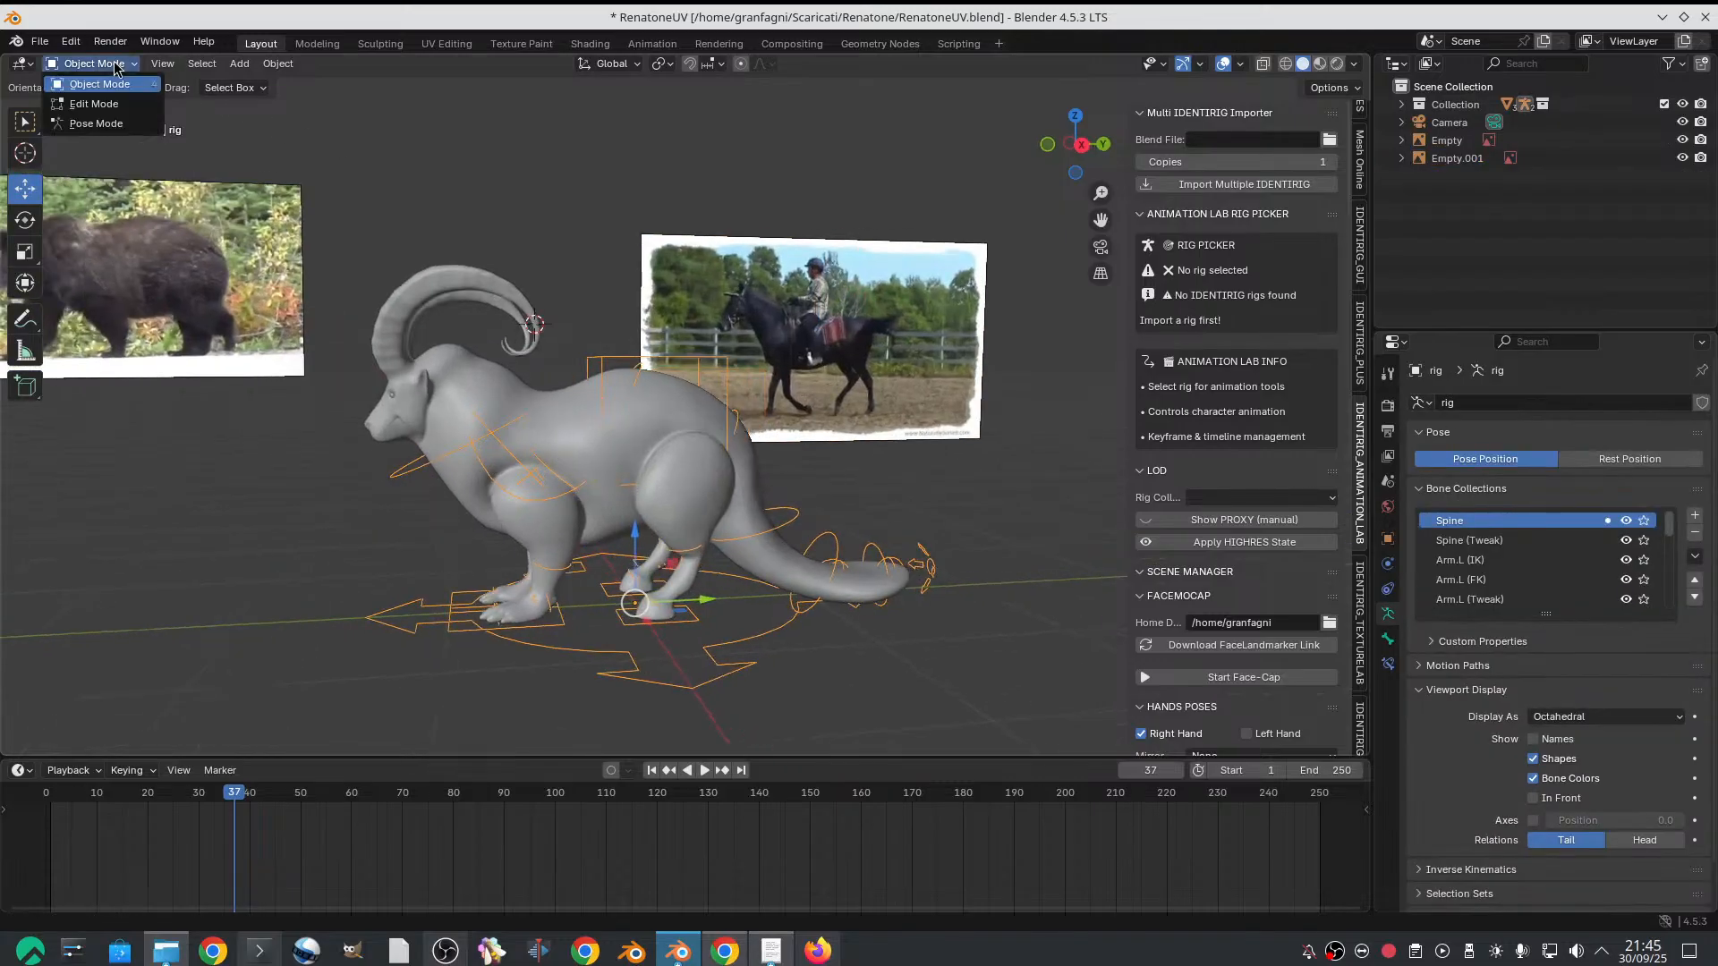
left_click(114, 126)
Select all of the rig's bones and keyframe their location, rotation and scale at frame 1
scroll(484, 280, "down", 3)
middle_click_drag(465, 292, 476, 306)
left_click_drag(409, 250, 932, 711)
left_click(51, 805)
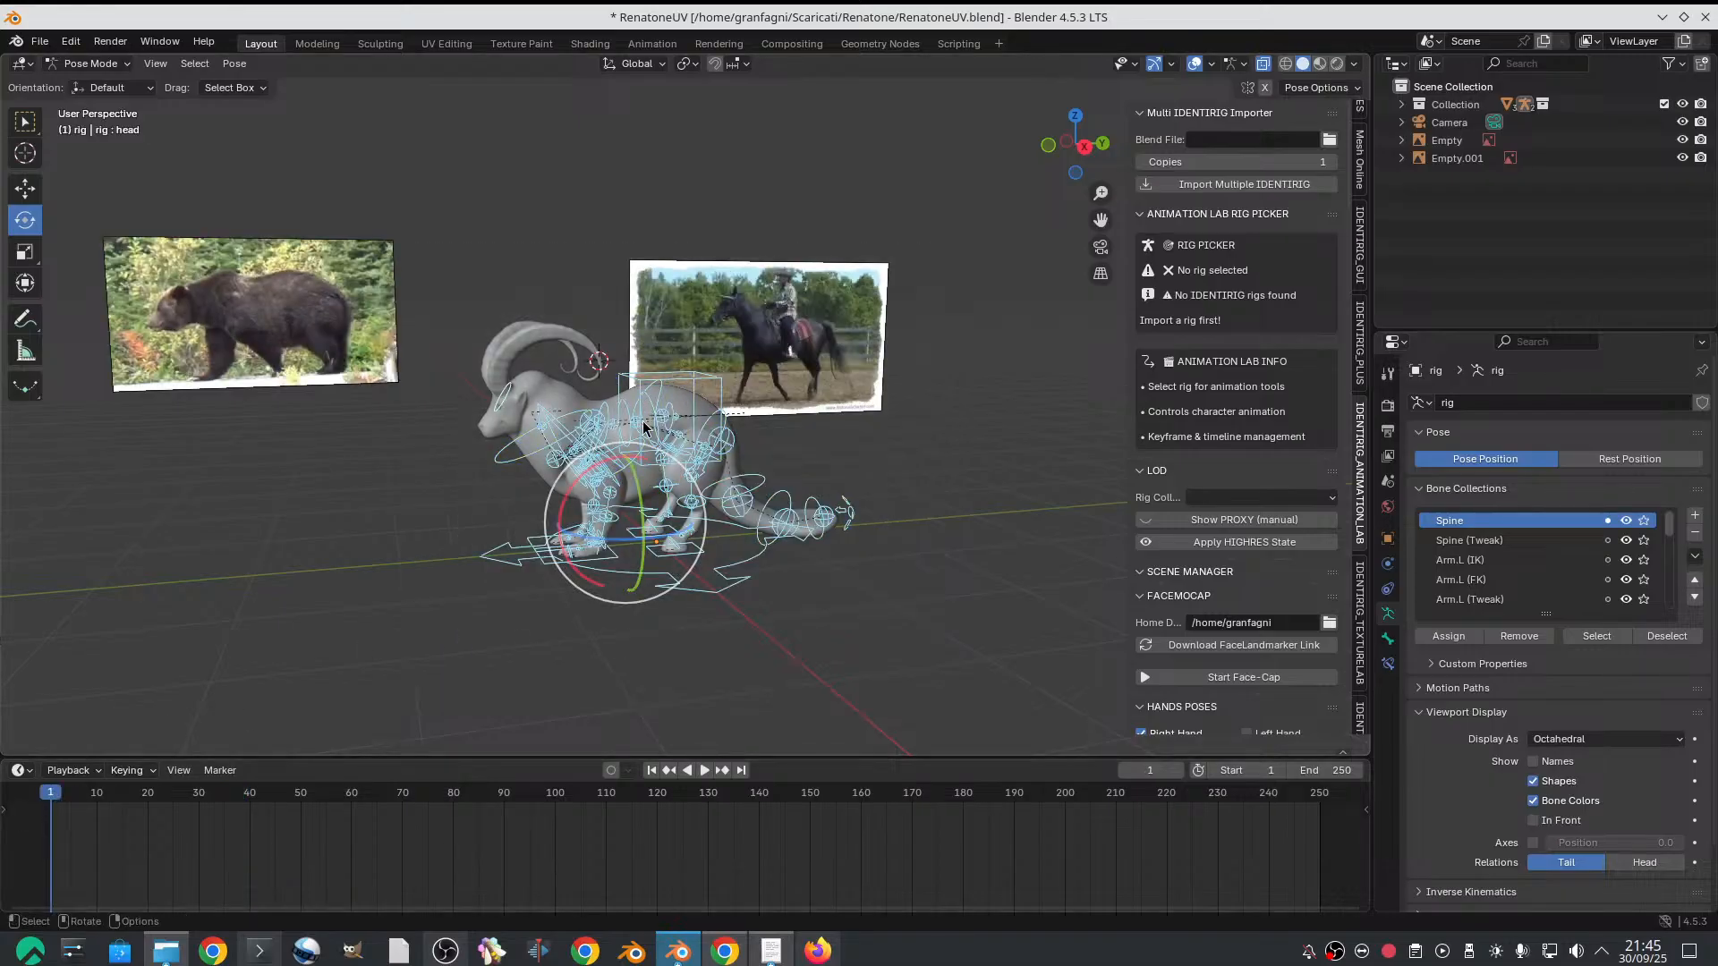
key("i")
Activate the Move tool and enable automatic keyframing
scroll(644, 427, "up", 2)
key("shift+space")
key("g")
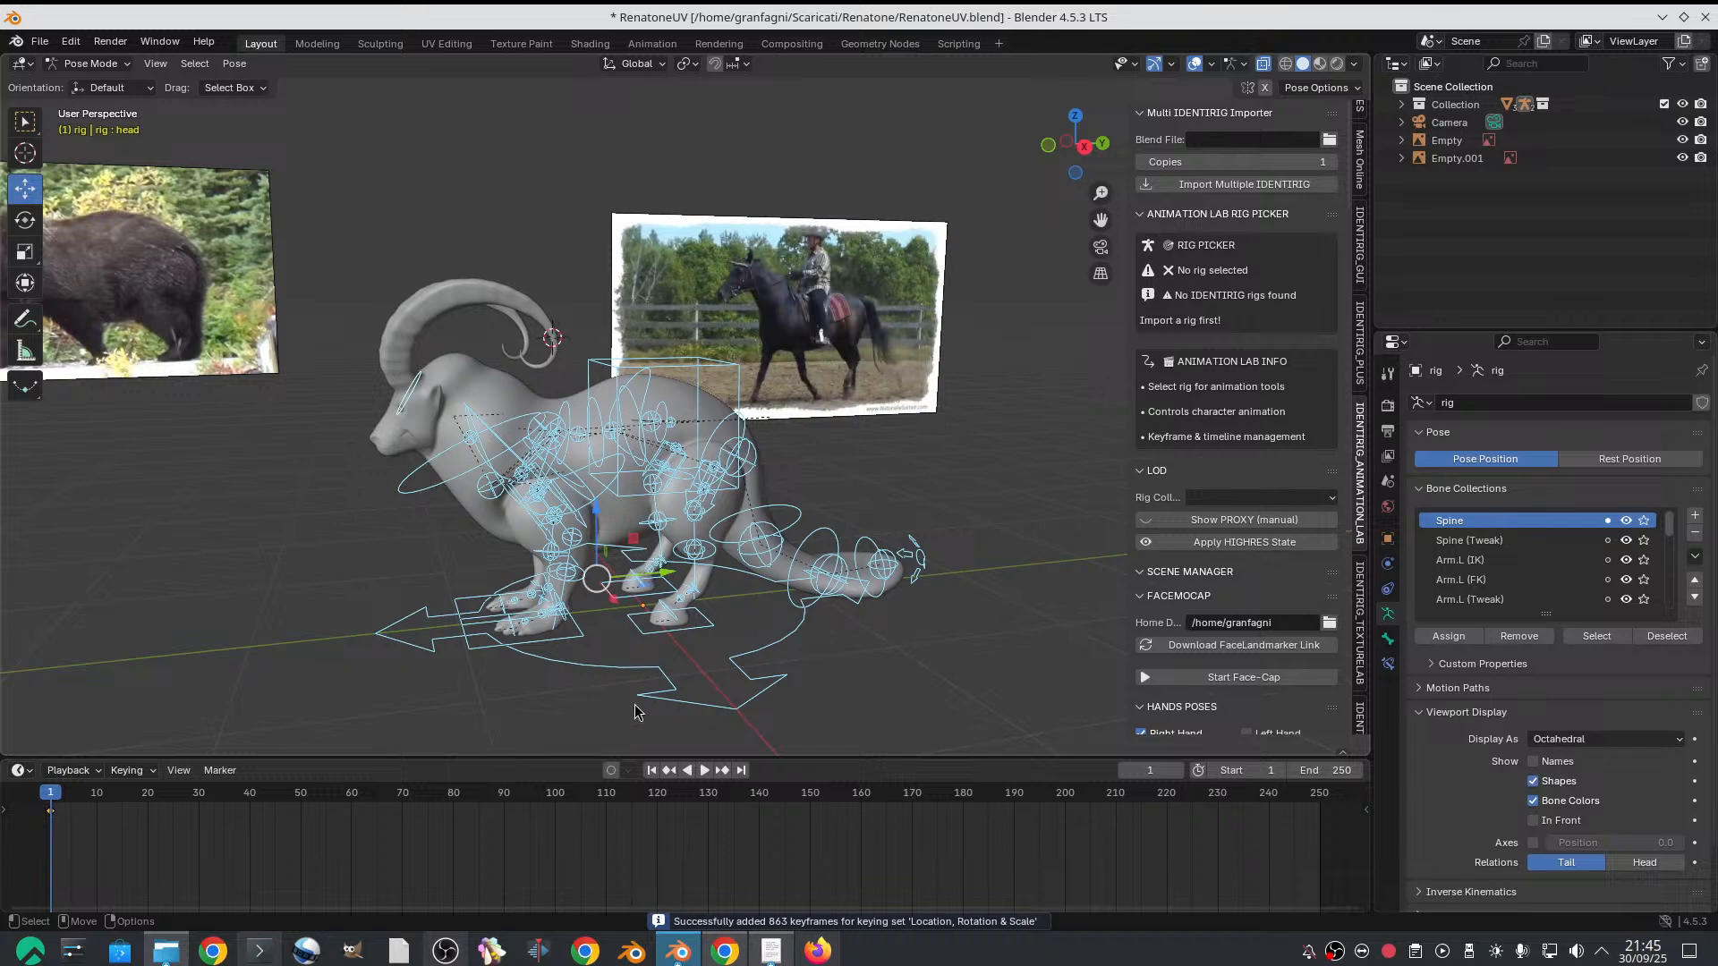
left_click(611, 771)
scroll(685, 598, "up", 2)
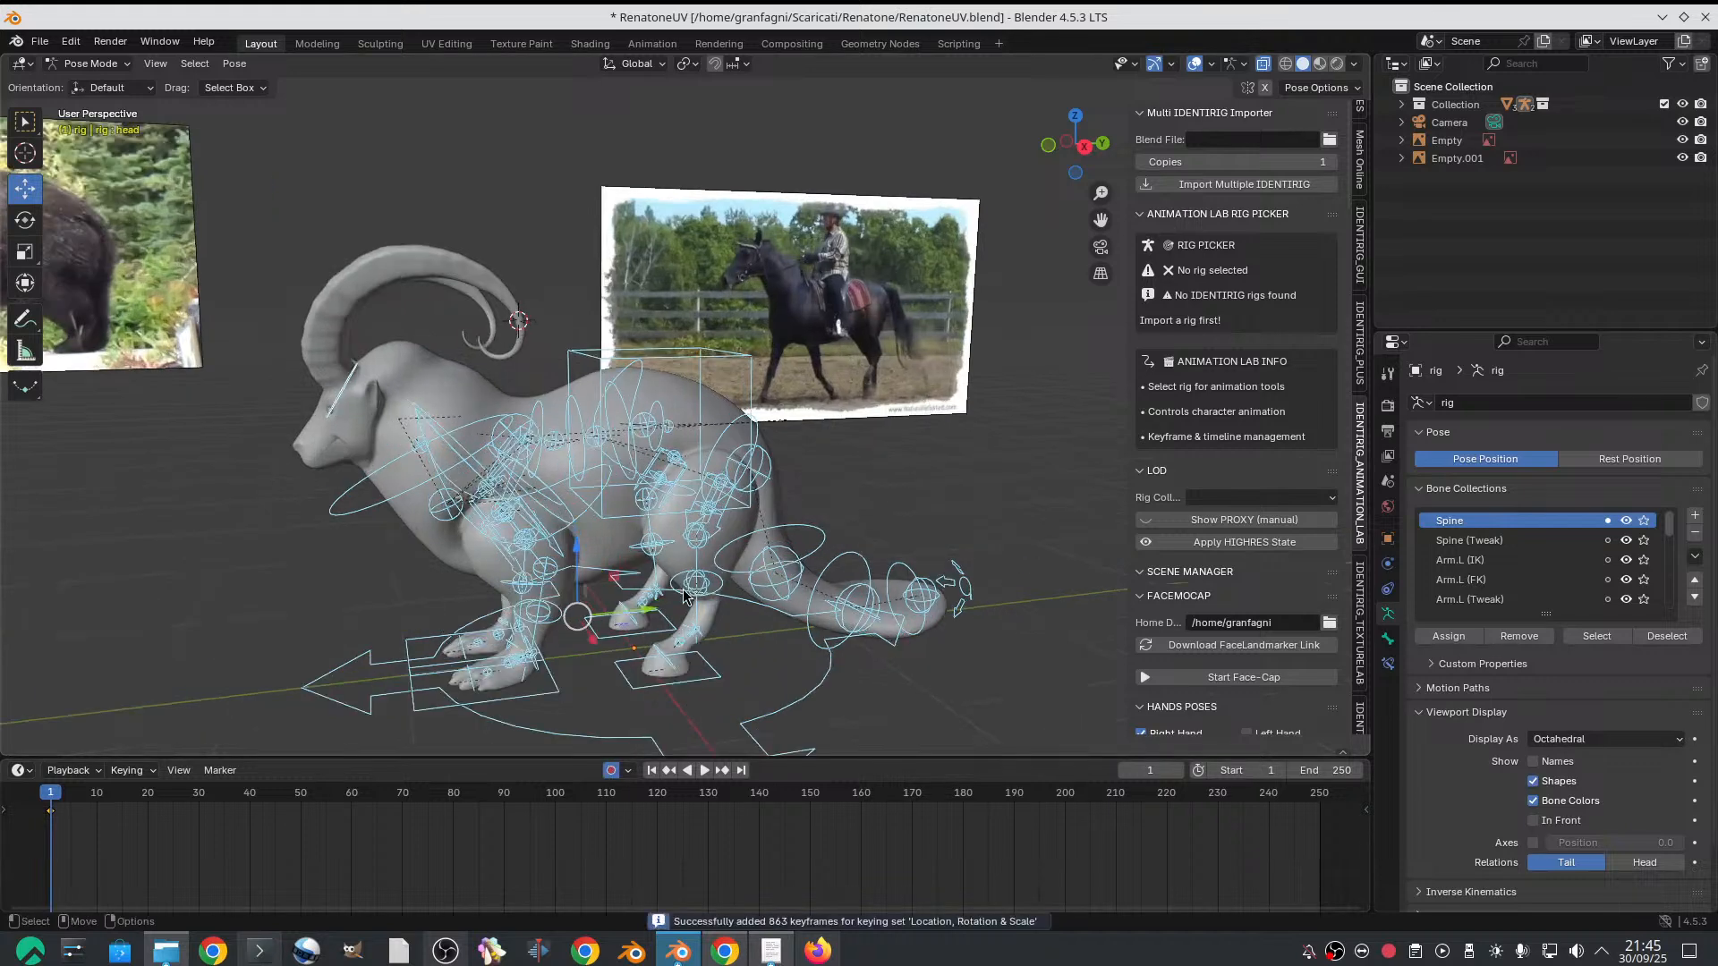
Move the goat's left front foot IK control backward along the ground, using the bear's stride as reference
middle_click_drag(684, 597, 634, 573, "shift")
scroll(716, 512, "down", 2)
left_click_drag(633, 574, 698, 570)
scroll(668, 543, "up", 1)
middle_click_drag(666, 542, 726, 510, "shift")
scroll(726, 511, "up", 1)
scroll(466, 448, "down", 1)
left_click(262, 311)
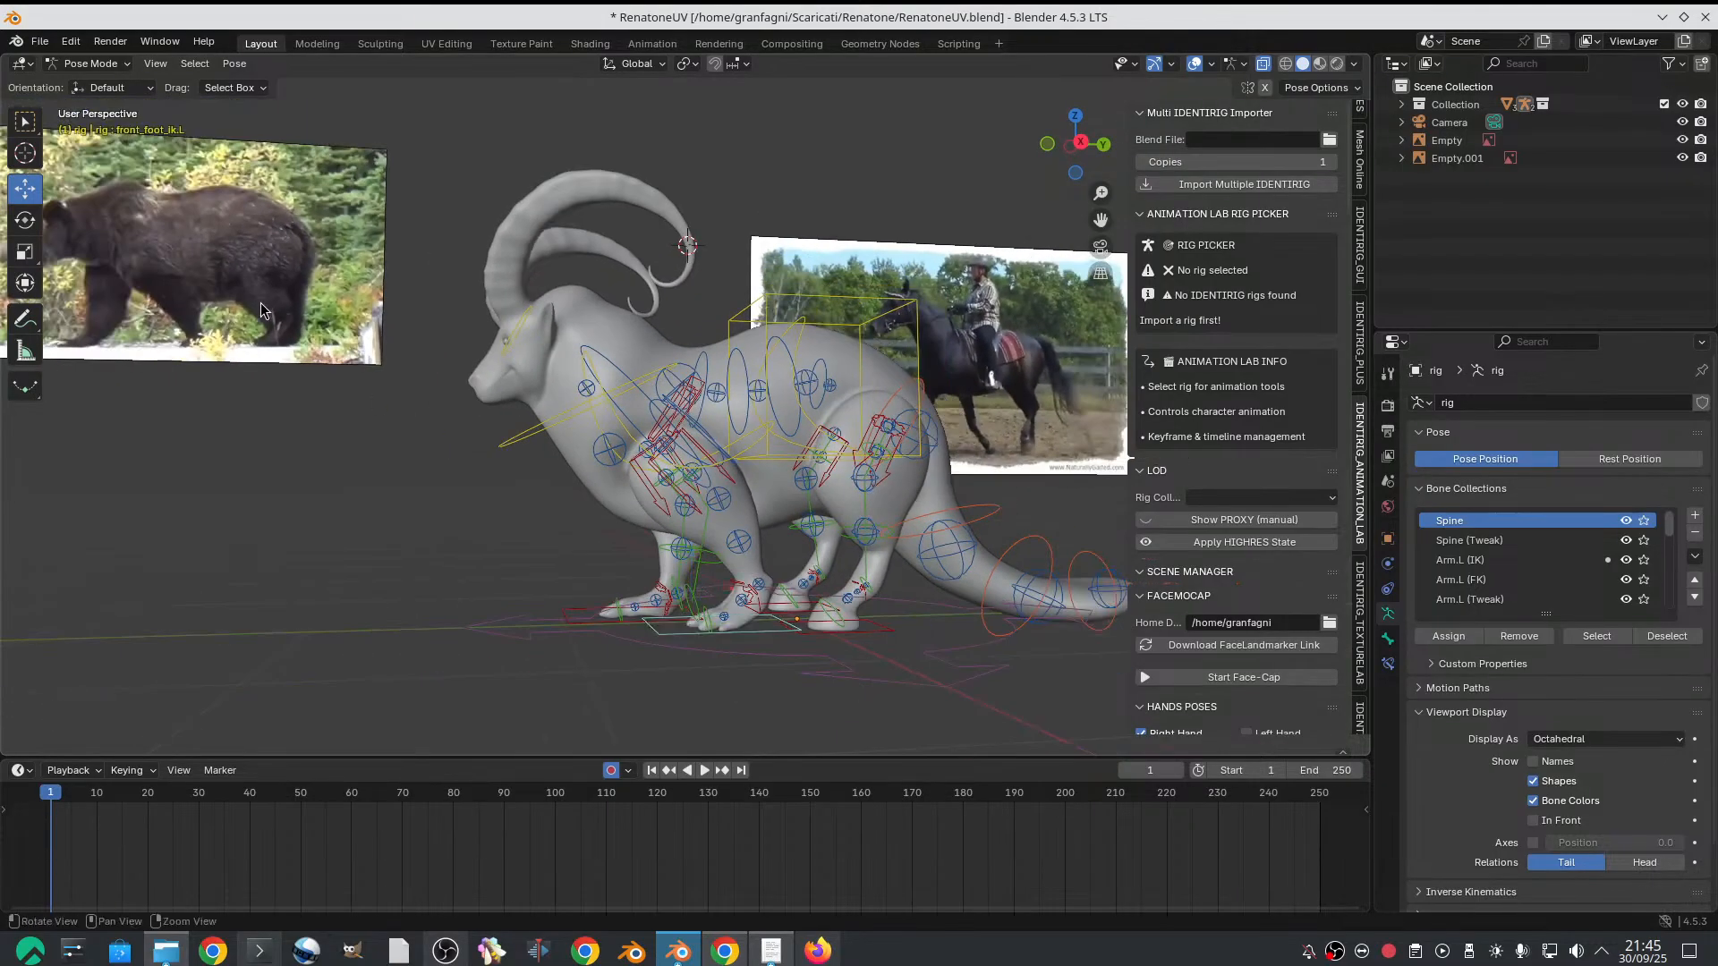
middle_click_drag(469, 394, 462, 394)
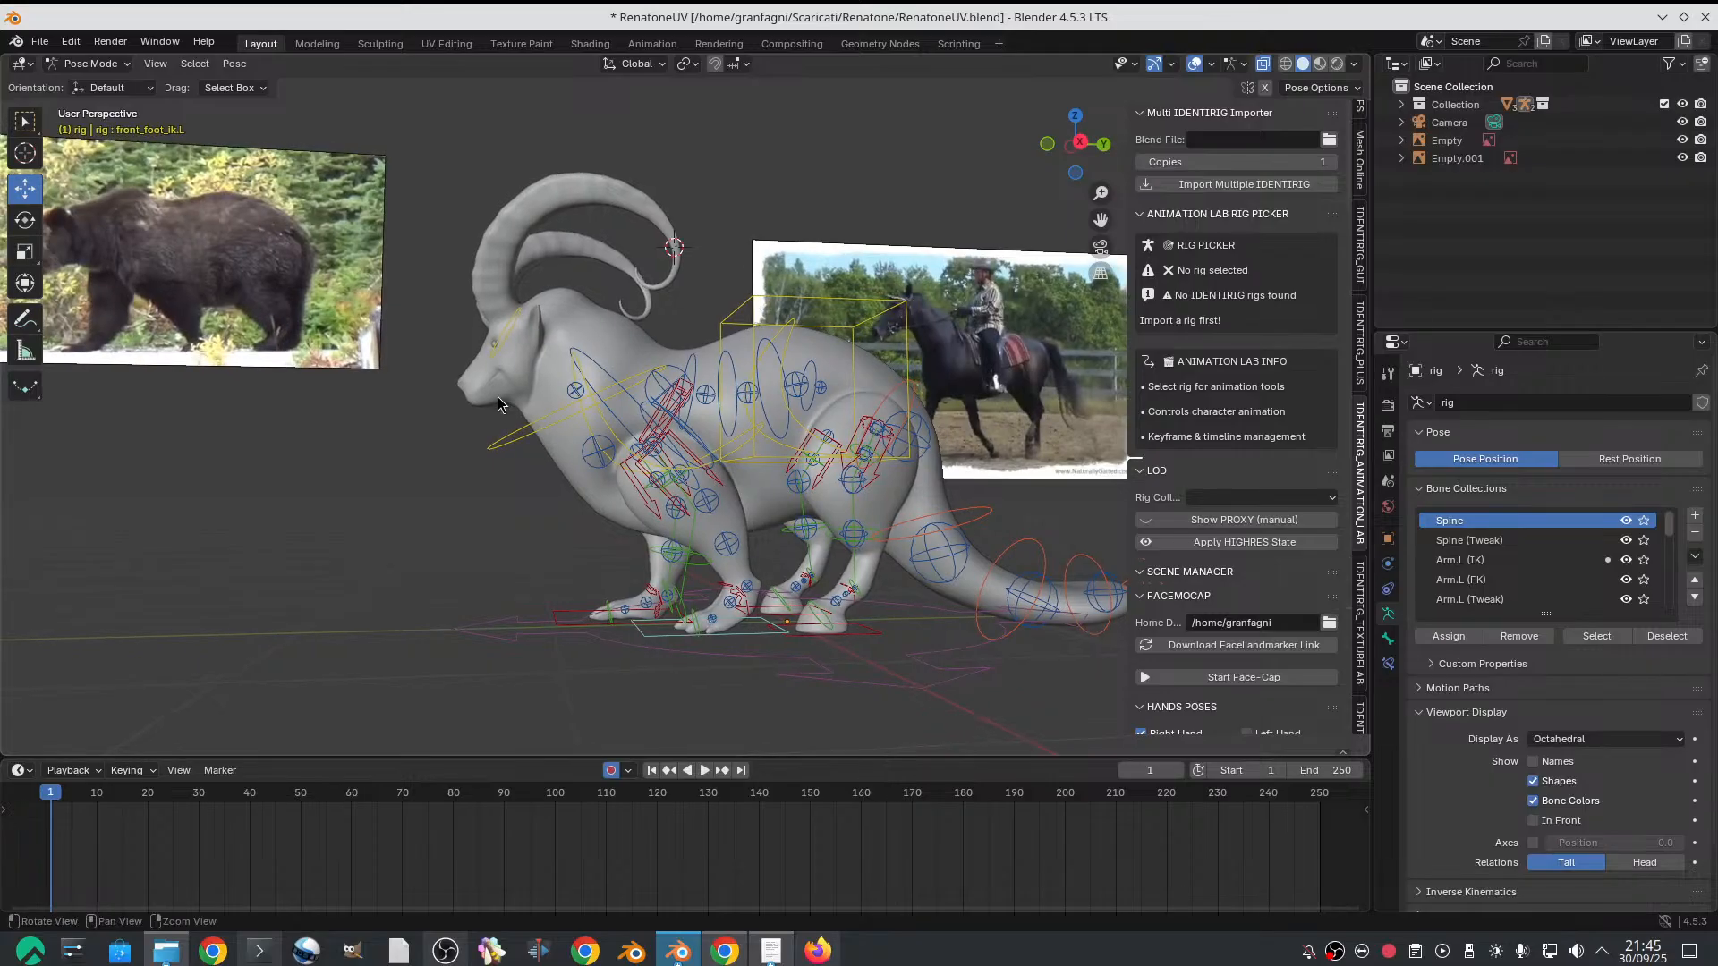
Lower the rig's chest control about 0.04 m along the global Z axis
scroll(524, 407, "up", 1)
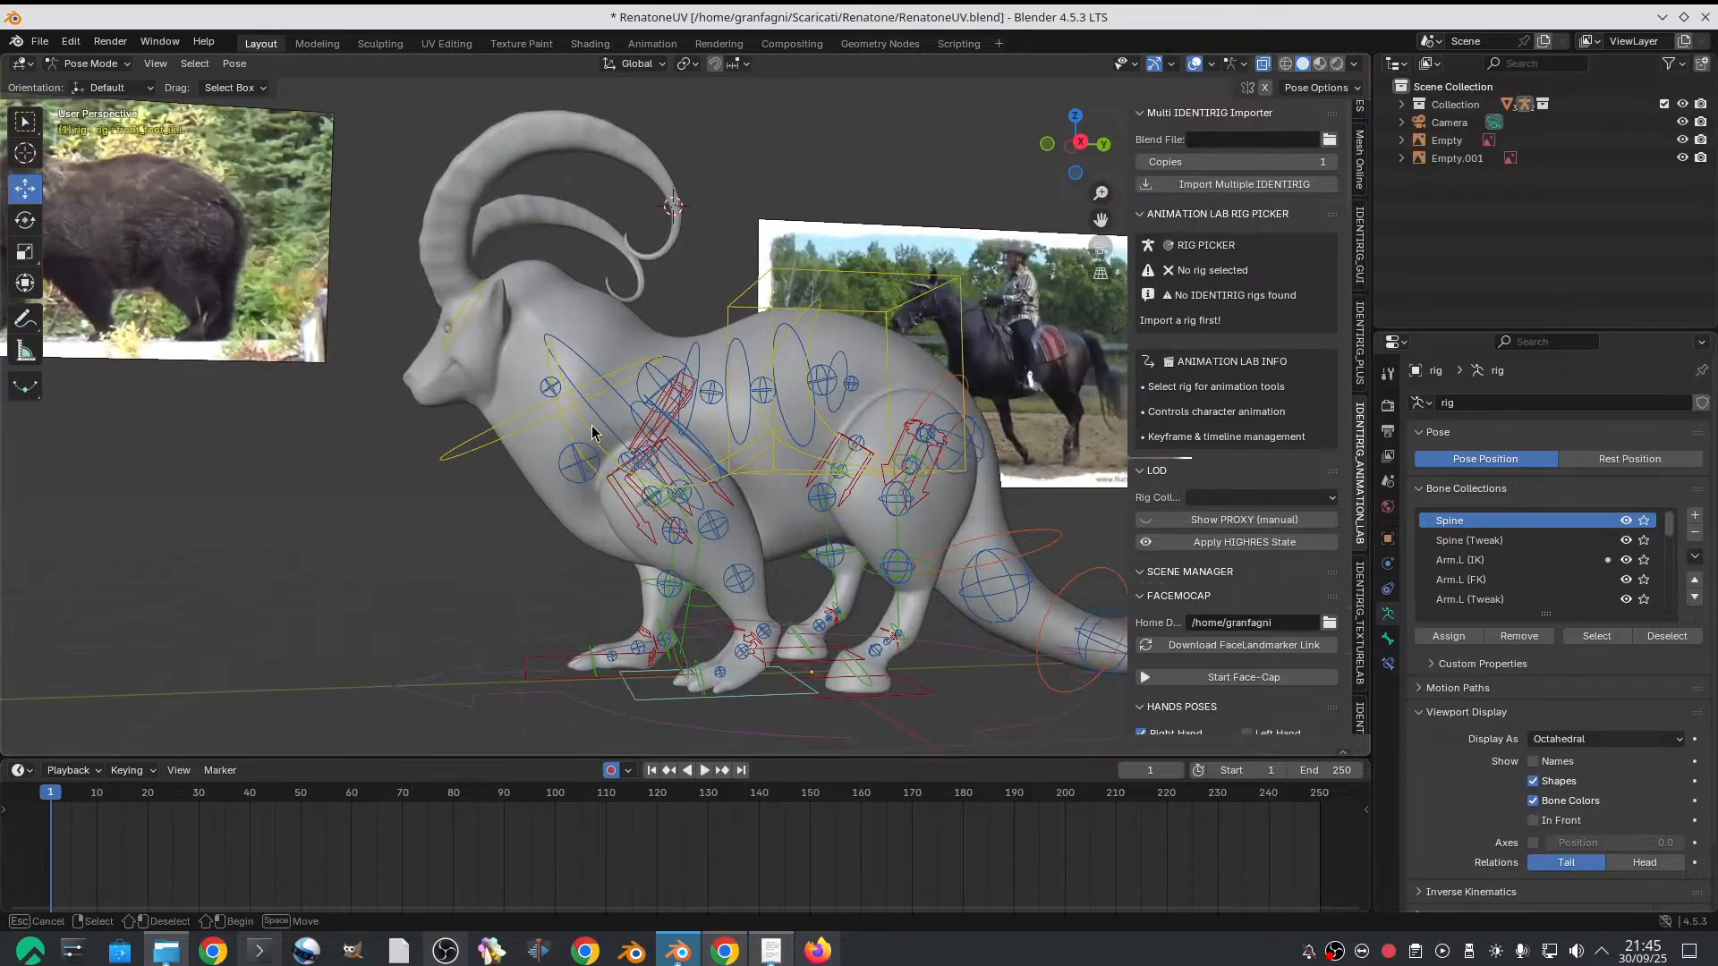
left_click(587, 430)
key("g")
key("z")
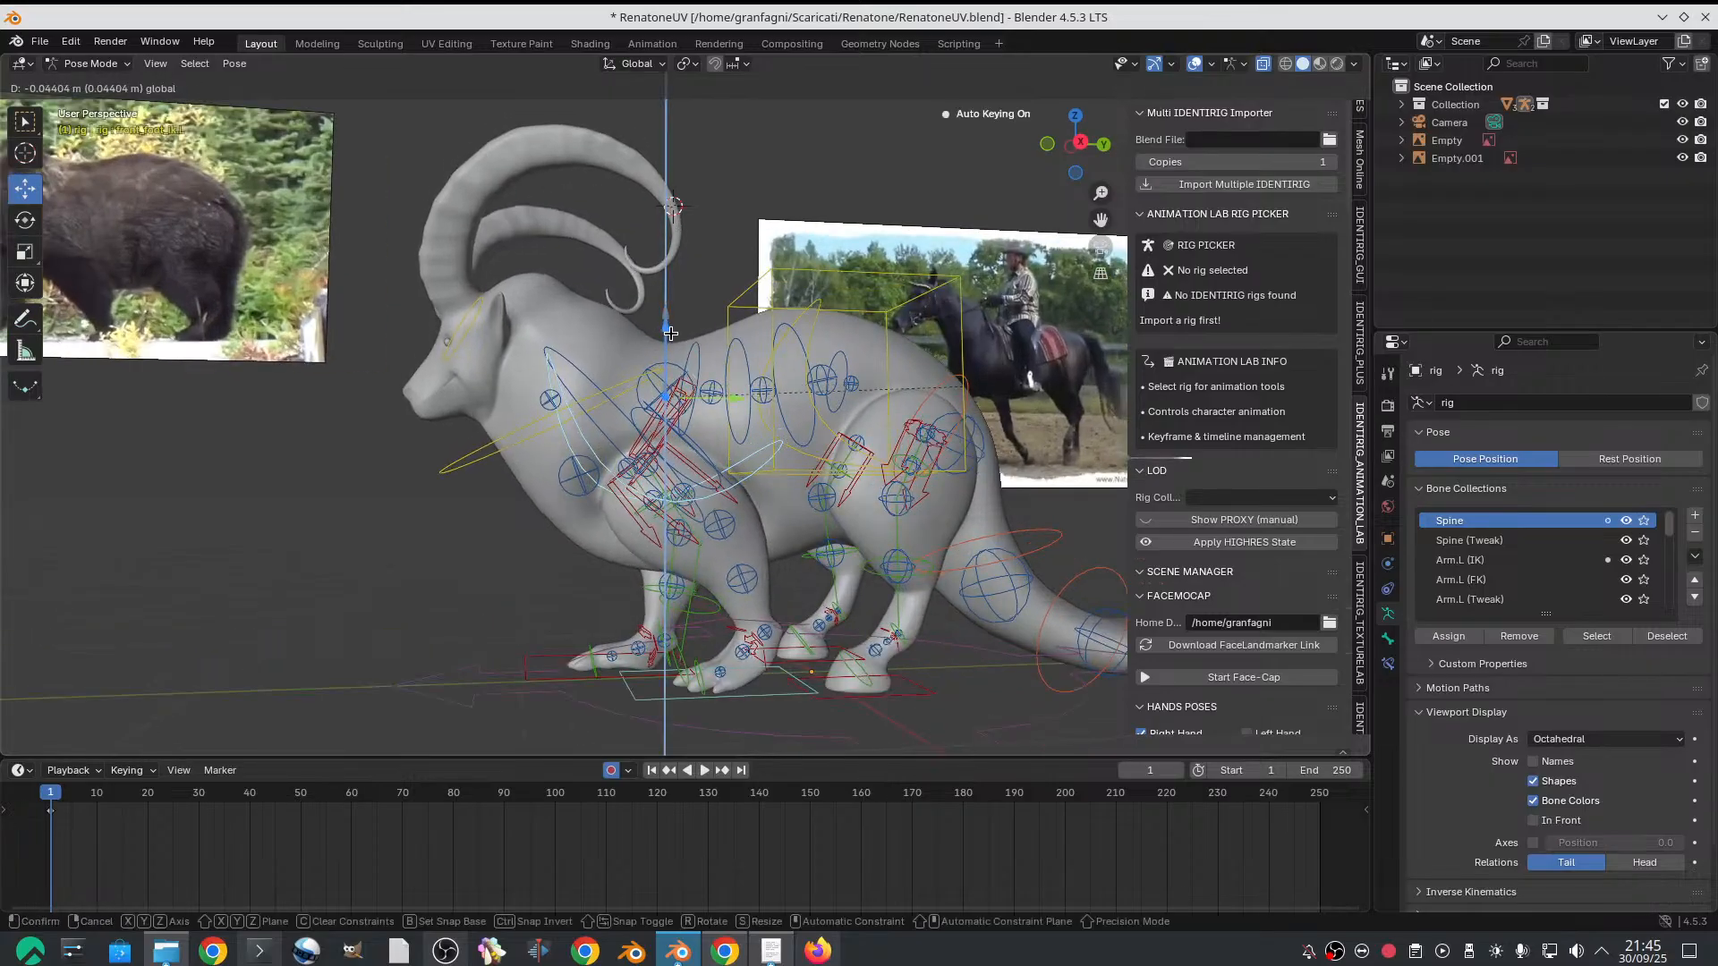
left_click(673, 347)
left_click_drag(422, 301, 528, 322, "alt")
scroll(432, 359, "down", 1)
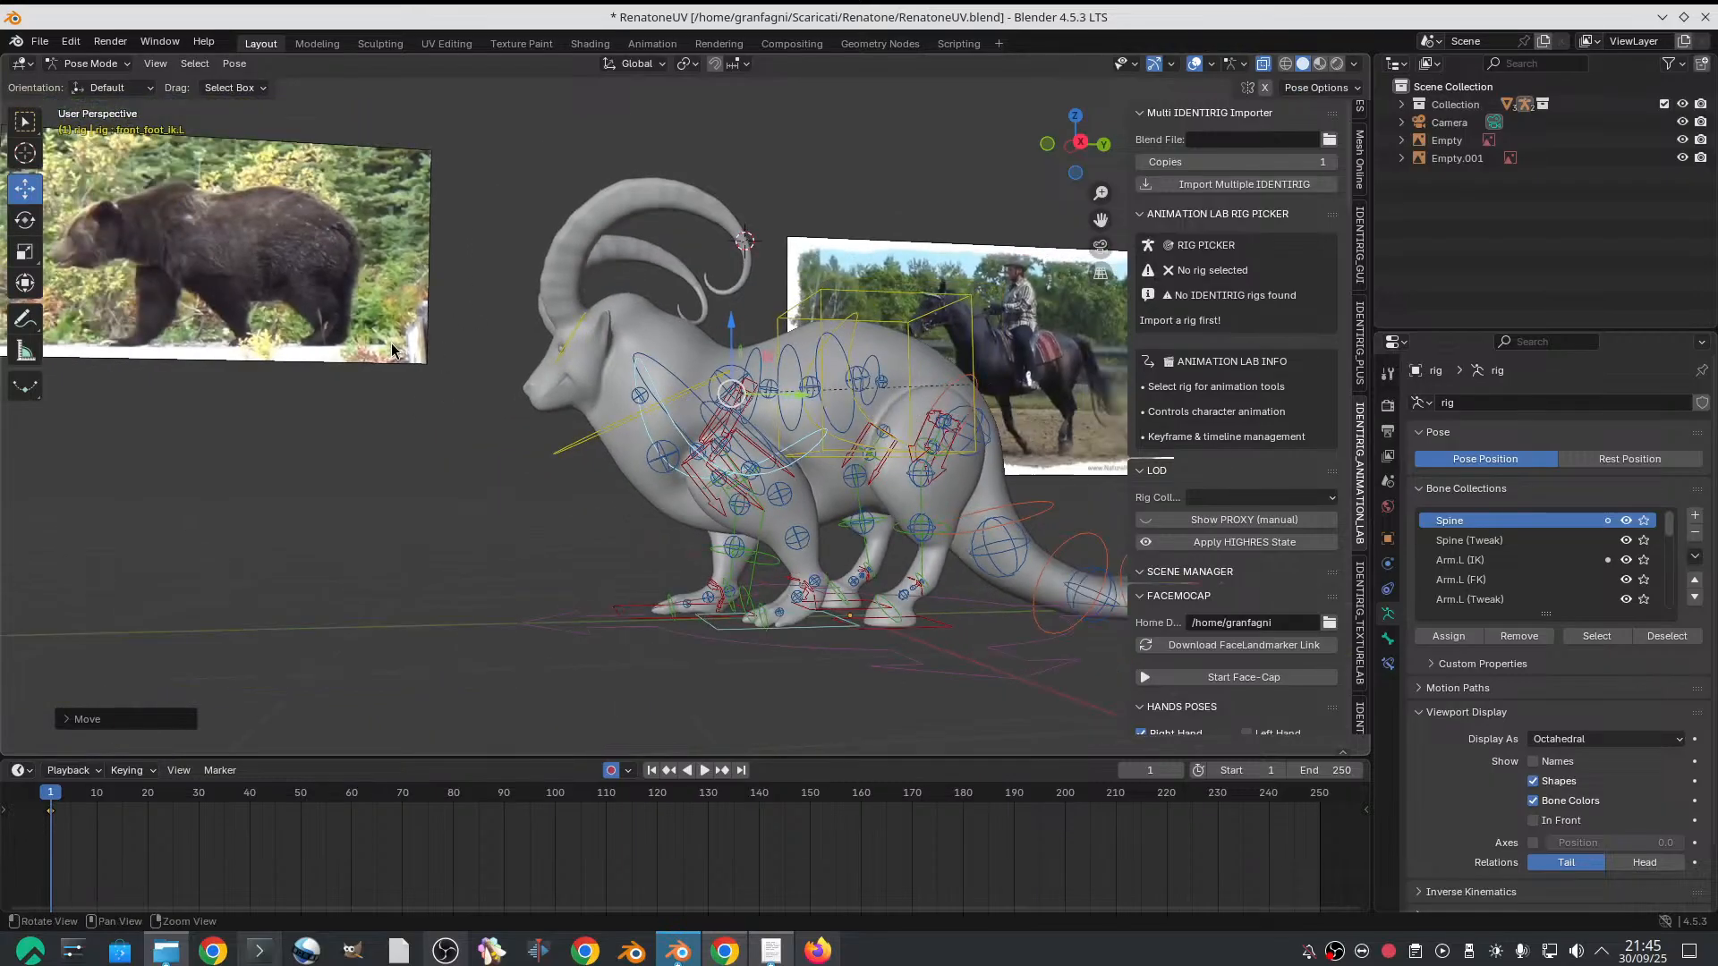
Select the left front foot's IK control again and shift it slightly further back along the ground
left_click_drag(688, 437, 617, 460, "alt")
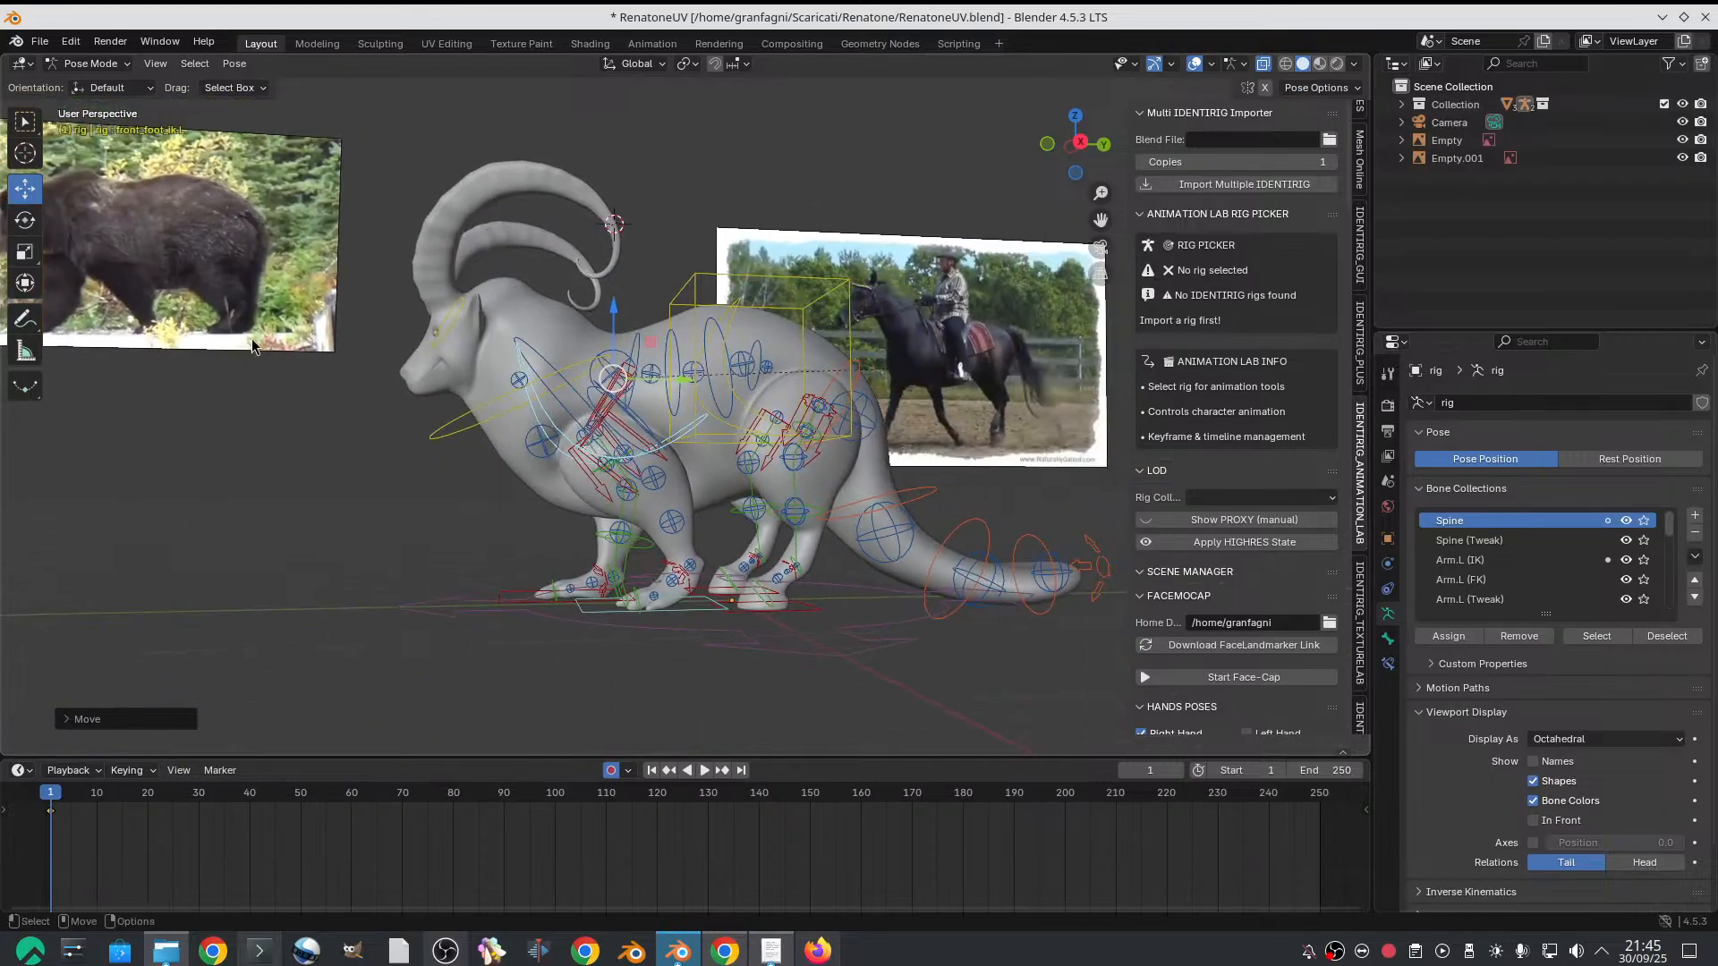
scroll(606, 497, "up", 1)
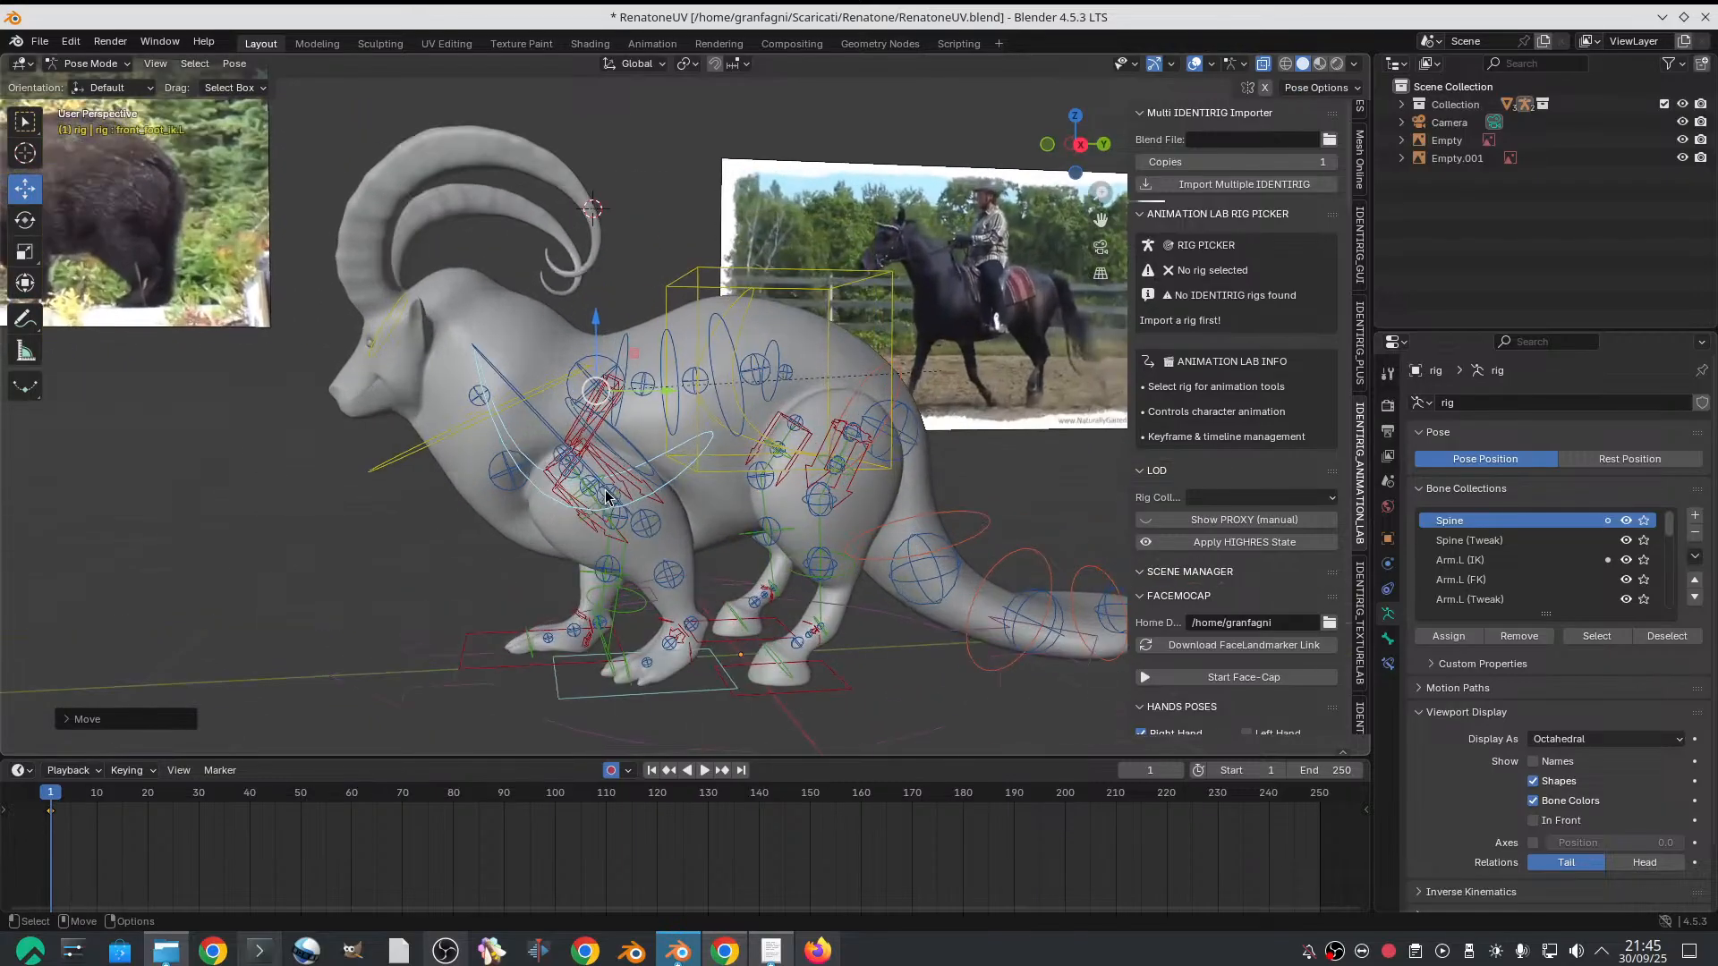
left_click(701, 692)
left_click_drag(680, 677, 698, 677)
middle_click_drag(562, 554, 479, 441, "shift")
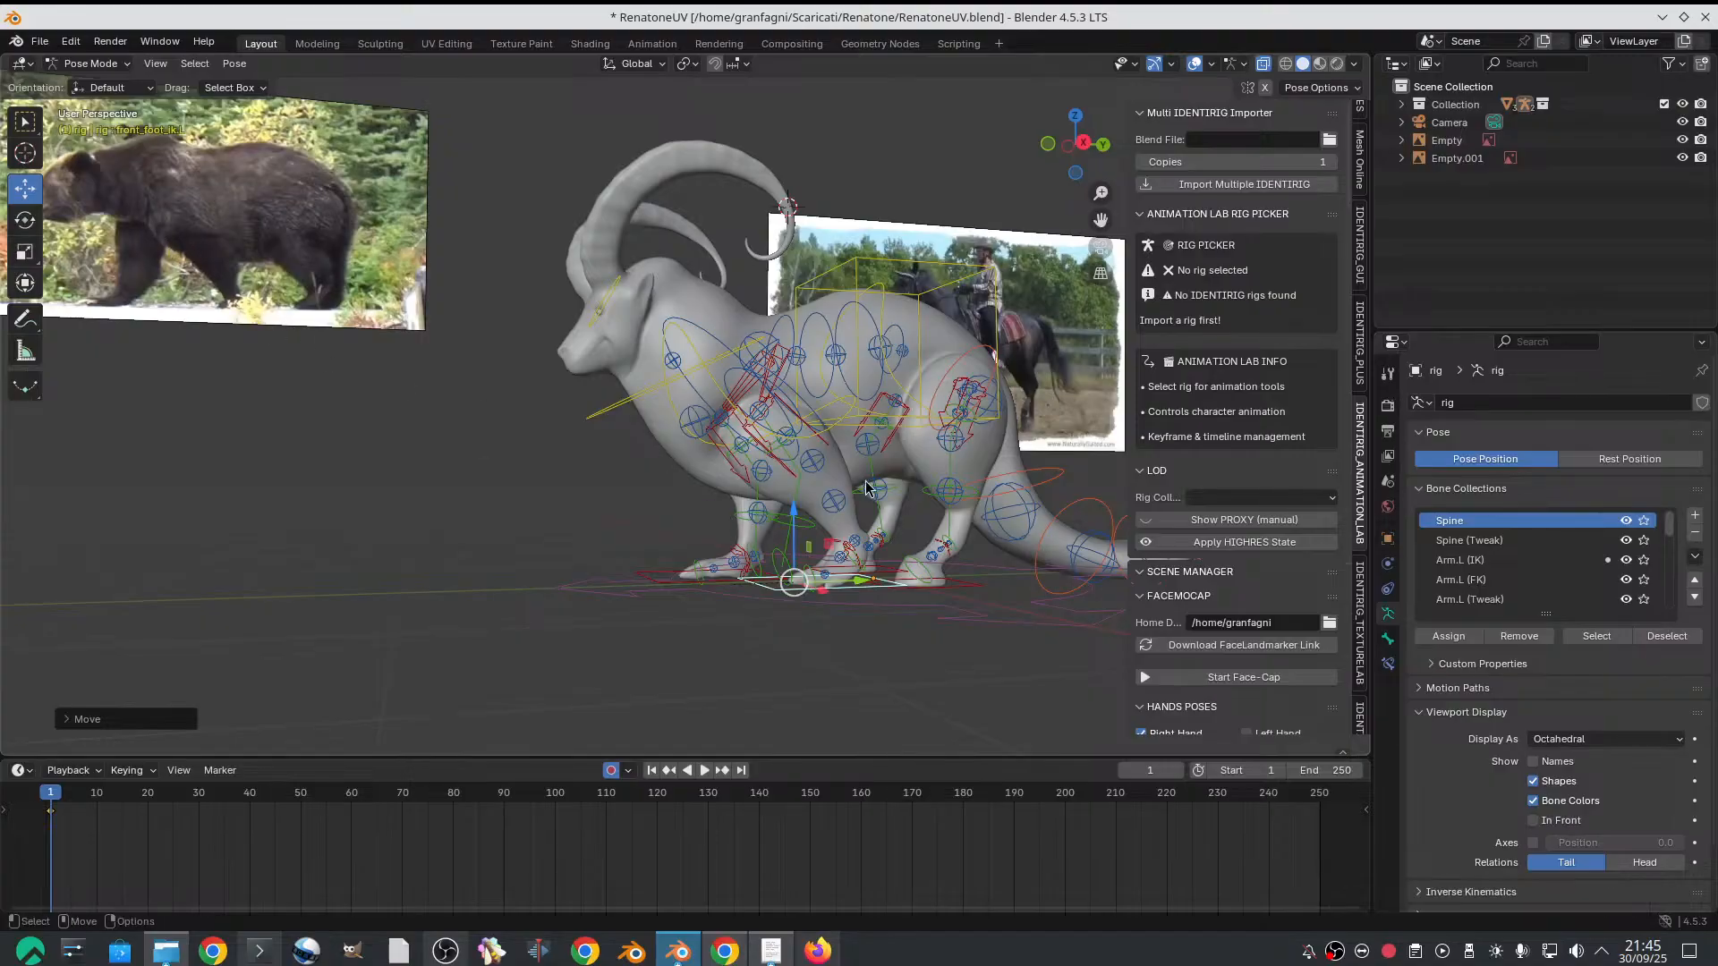
middle_click_drag(865, 488, 846, 483)
Switch to the Right Orthographic view with the goat's whole body framed from the side
left_click(1044, 148)
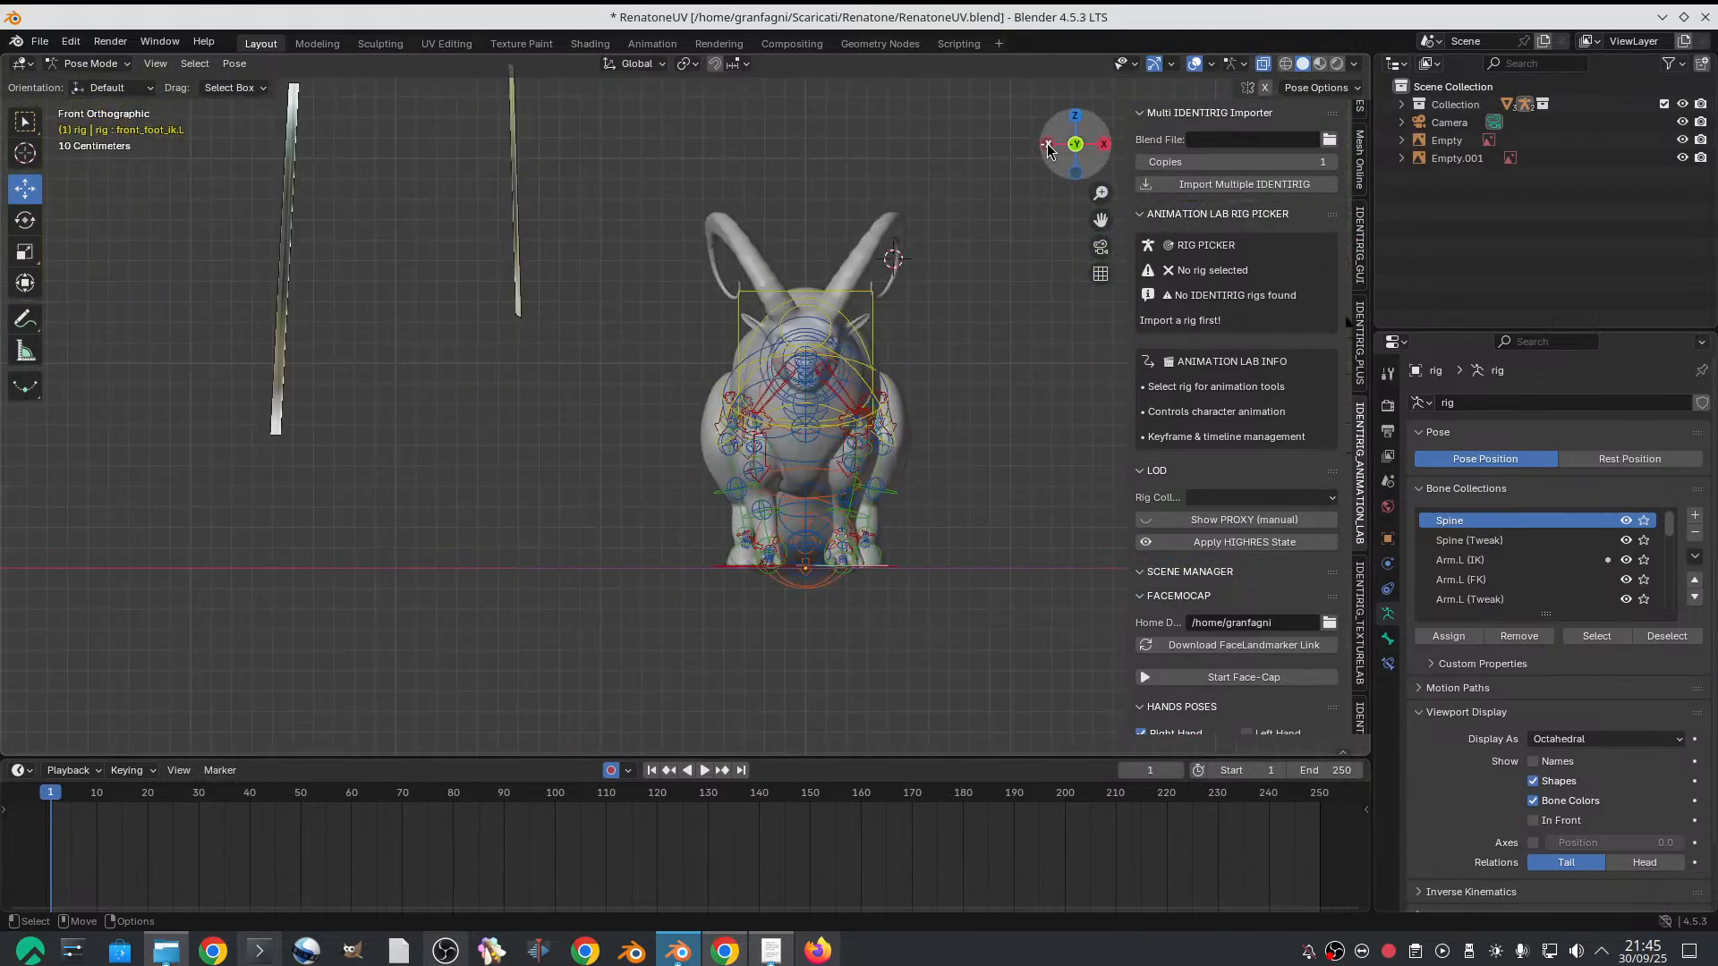
left_click(1048, 145)
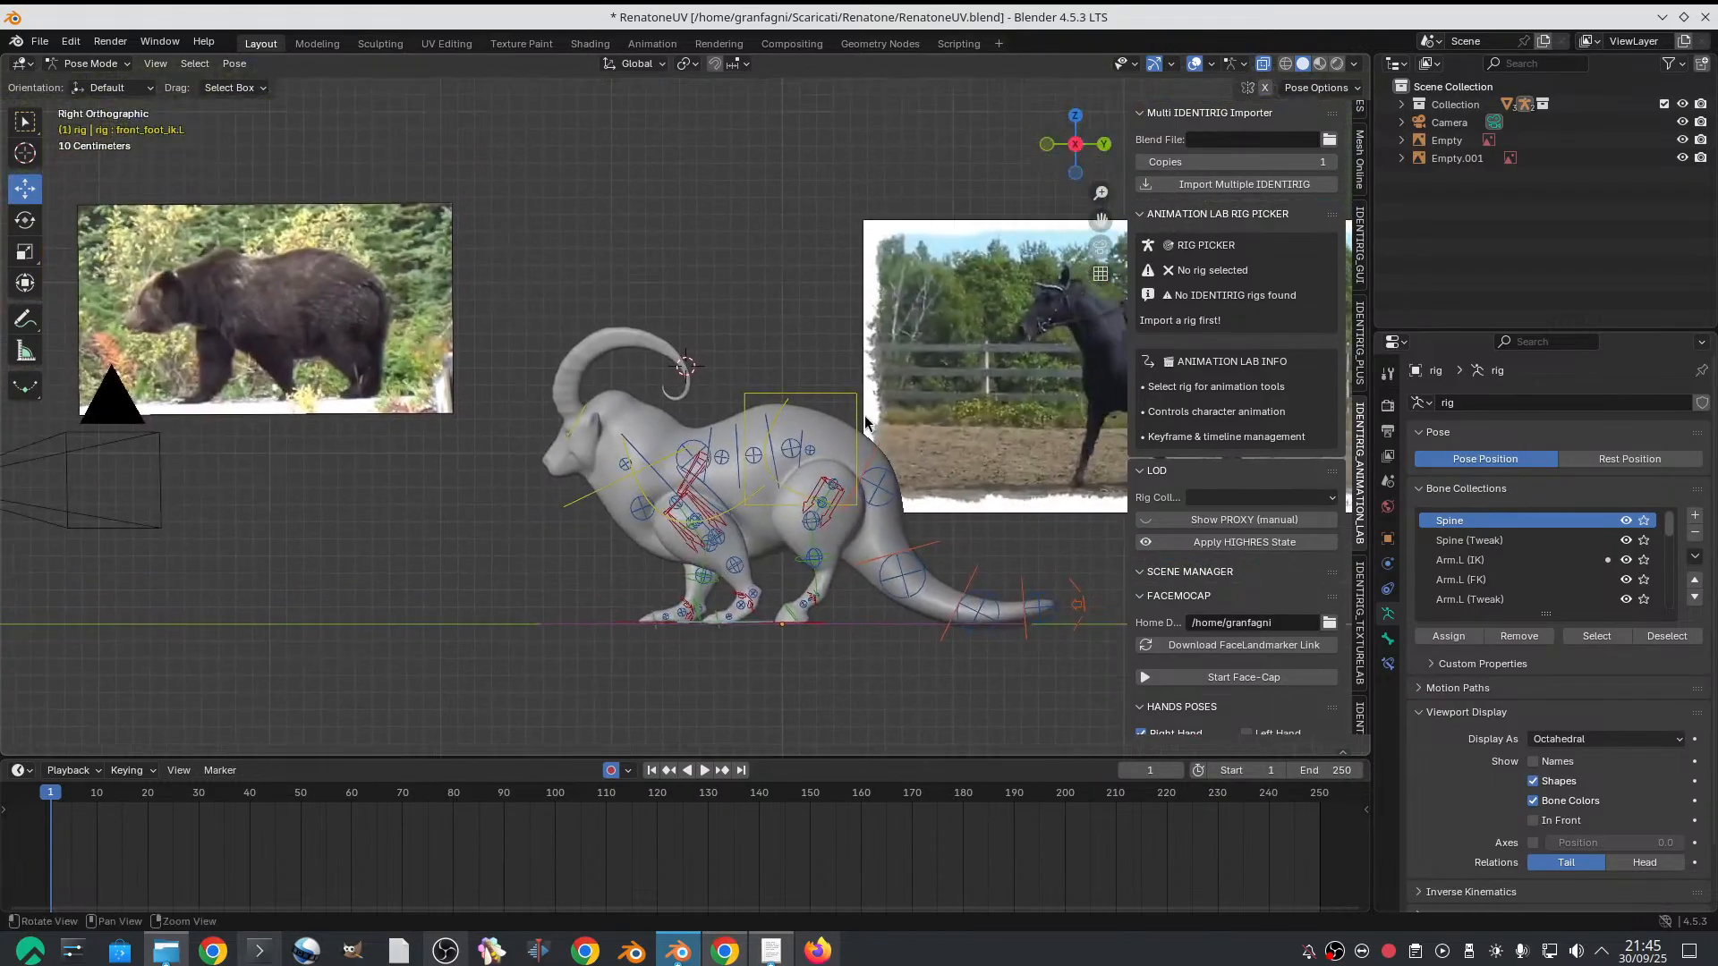
scroll(872, 402, "up", 1)
middle_click_drag(875, 402, 881, 344, "alt")
scroll(774, 358, "up", 1)
middle_click_drag(740, 350, 706, 329, "alt")
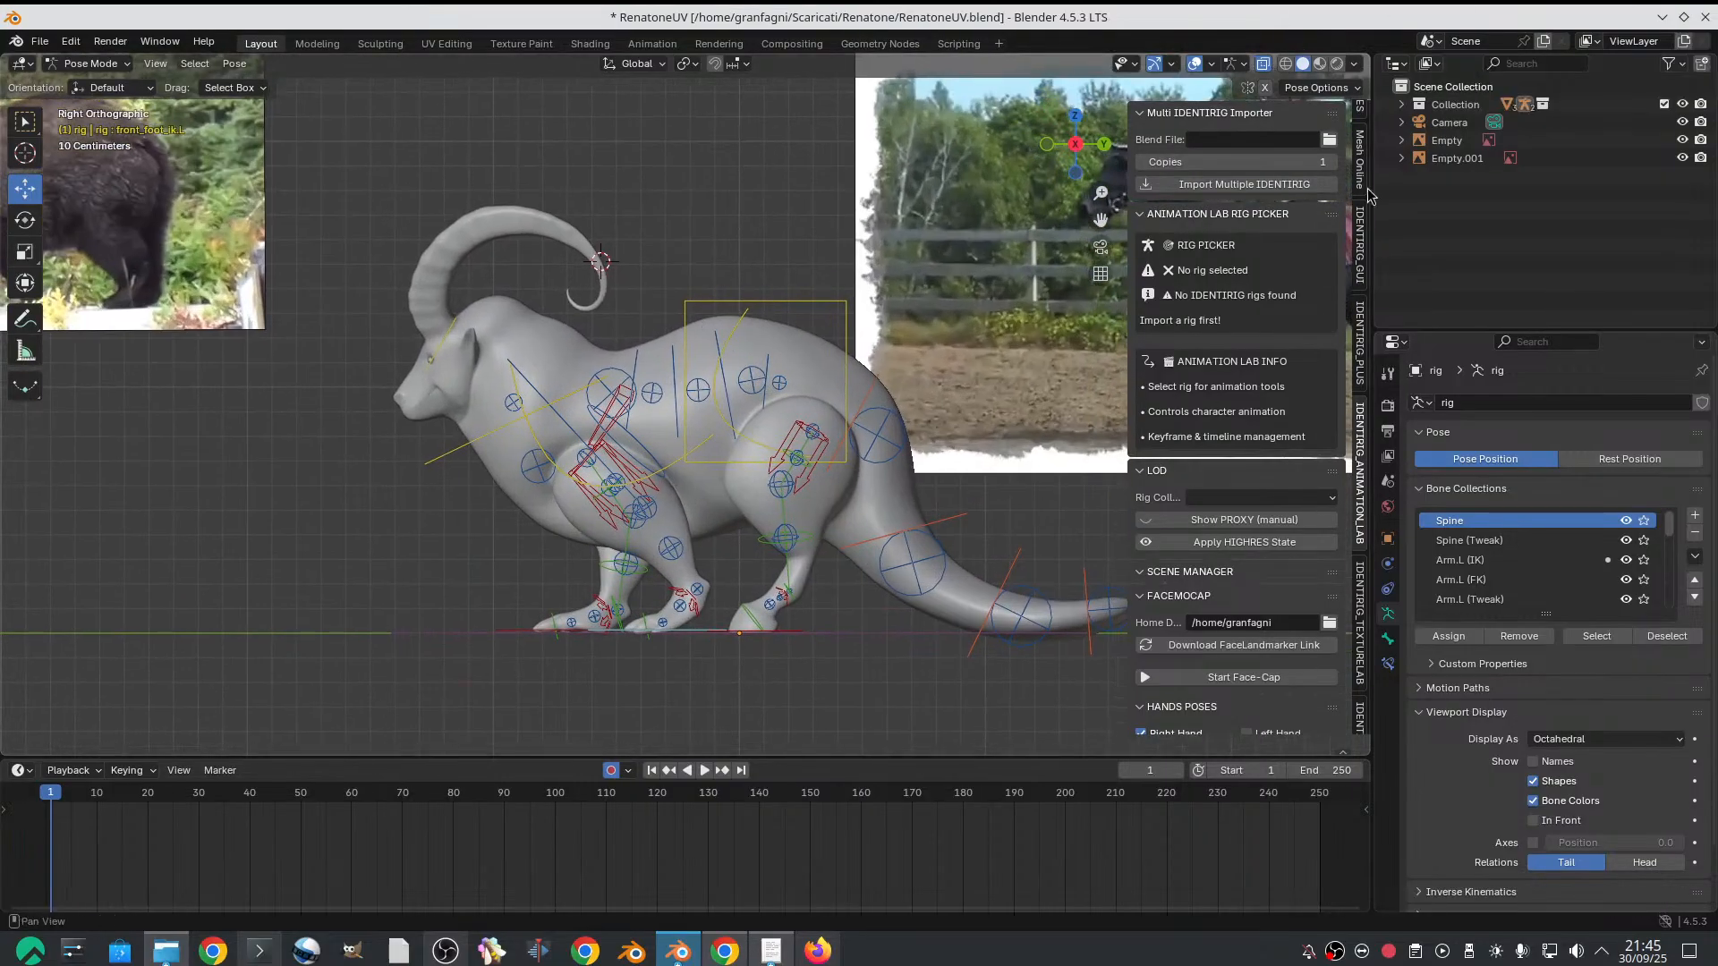
Display the transform and rig properties of the left front foot's IK control
scroll(1367, 158, "up", 10)
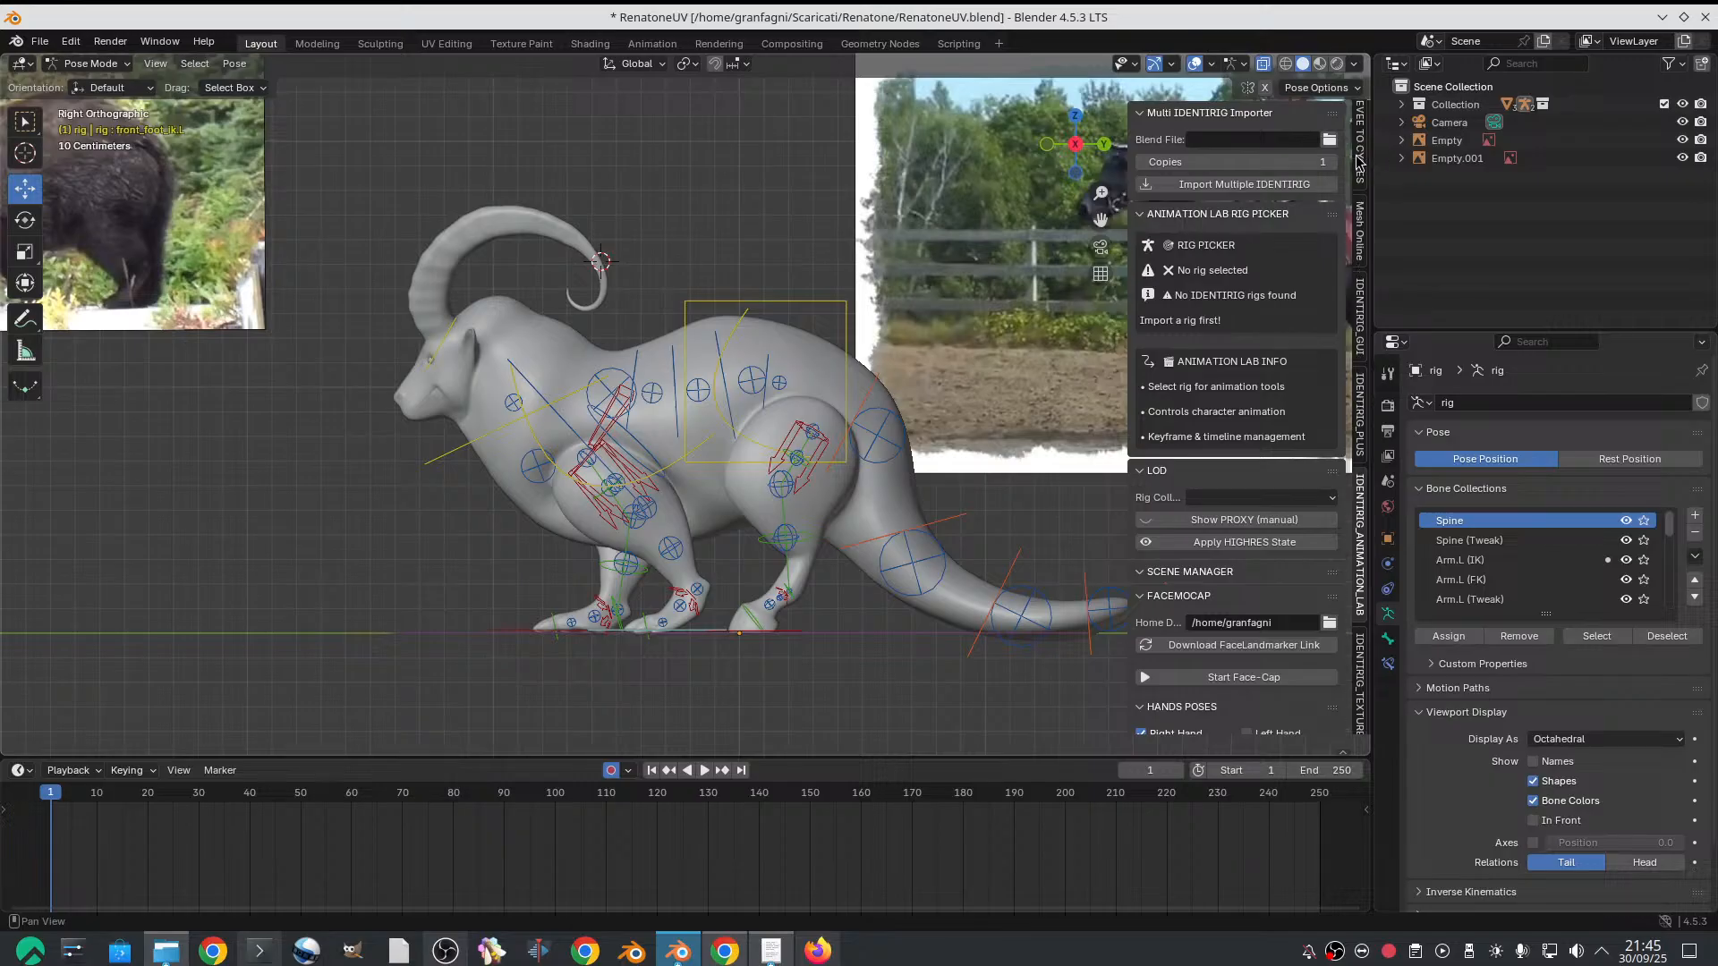
scroll(1362, 163, "up", 2)
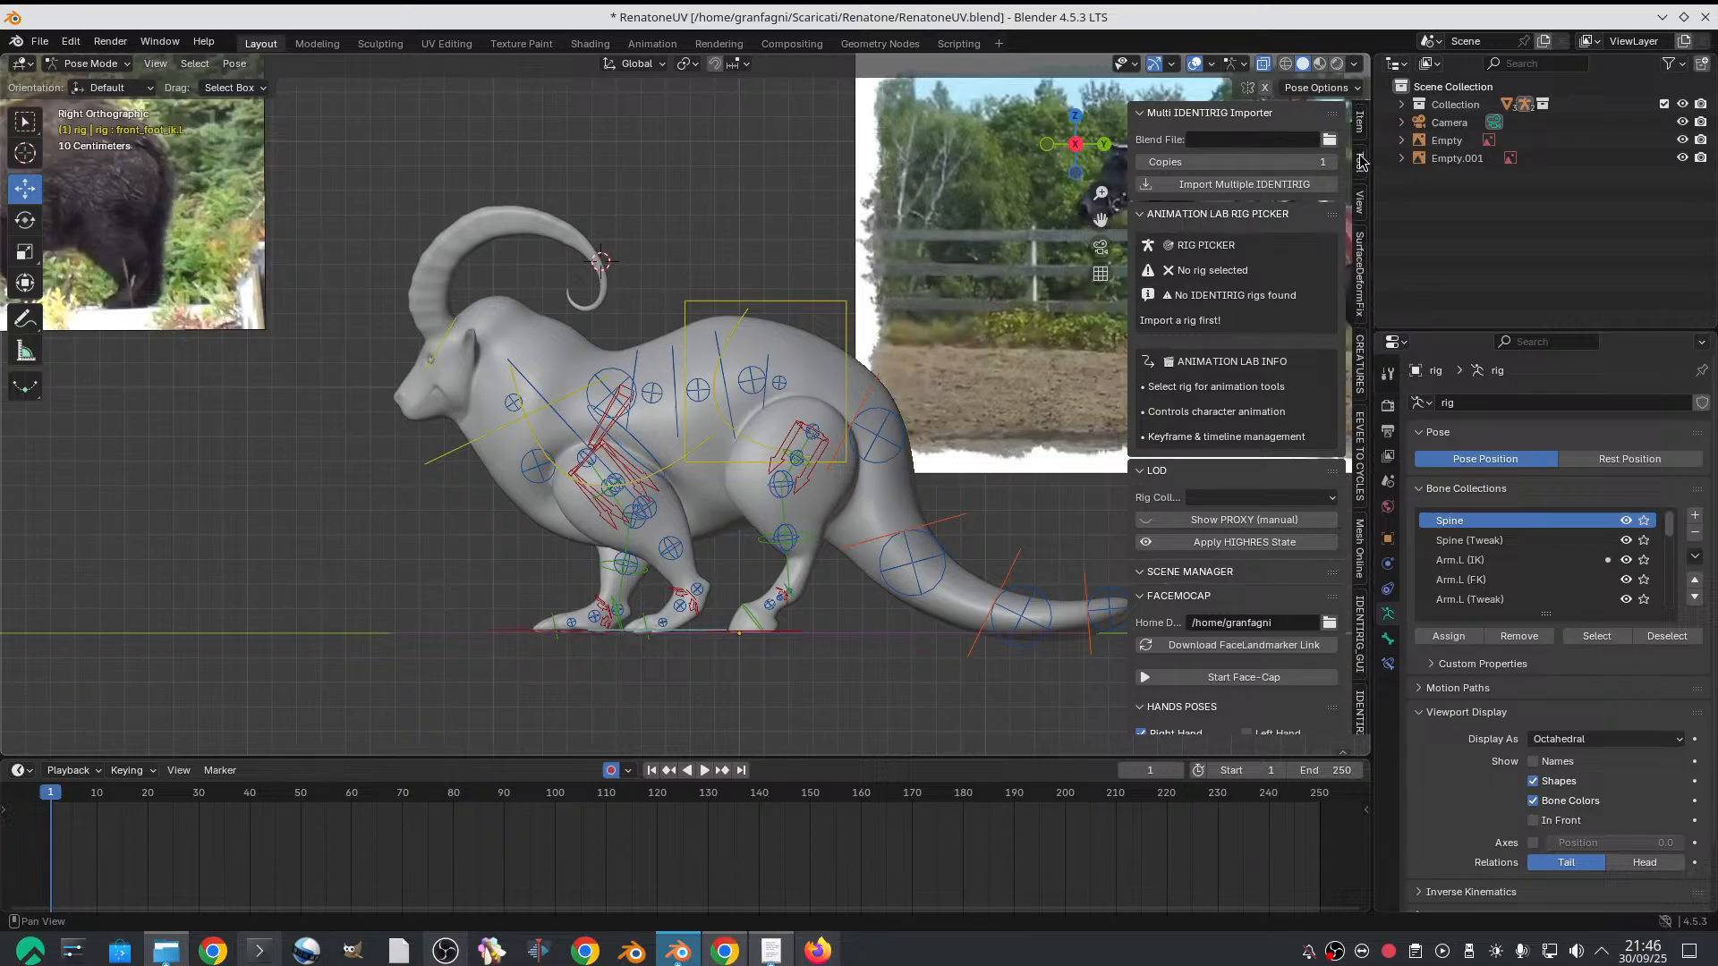
left_click(1359, 123)
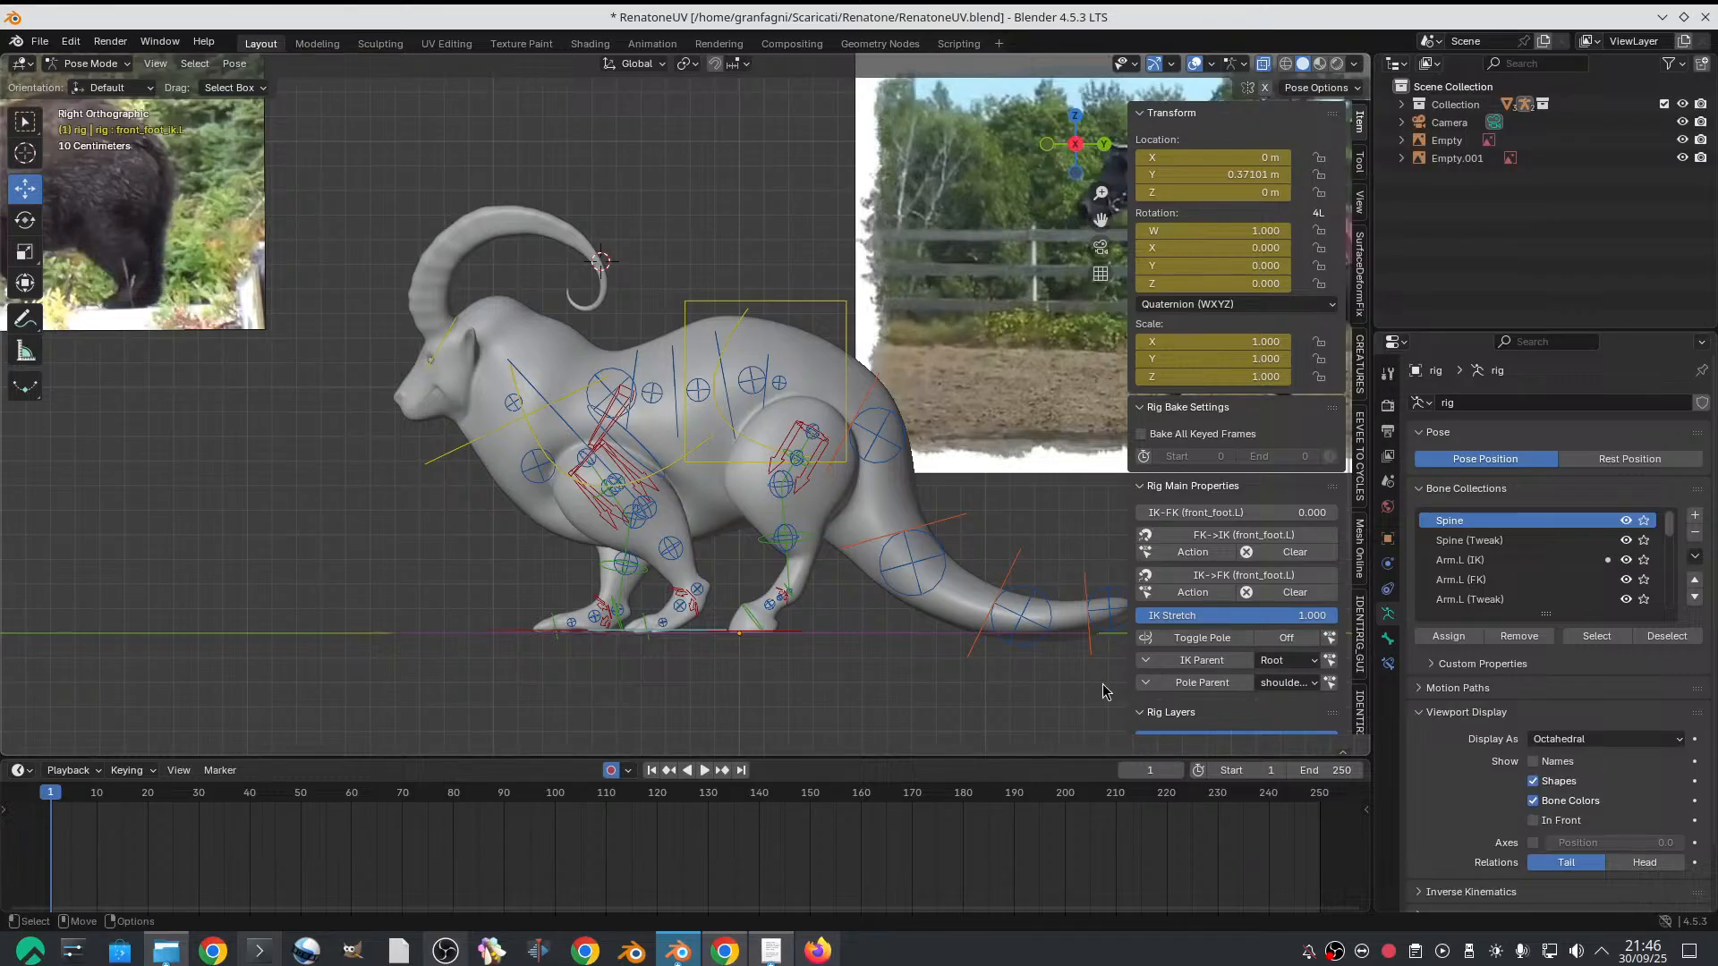
Compare the goat's front leg stance with the bear reference from the side
scroll(523, 380, "down", 1)
middle_click_drag(523, 380, 653, 376, "shift")
middle_click_drag(559, 433, 501, 472, "shift")
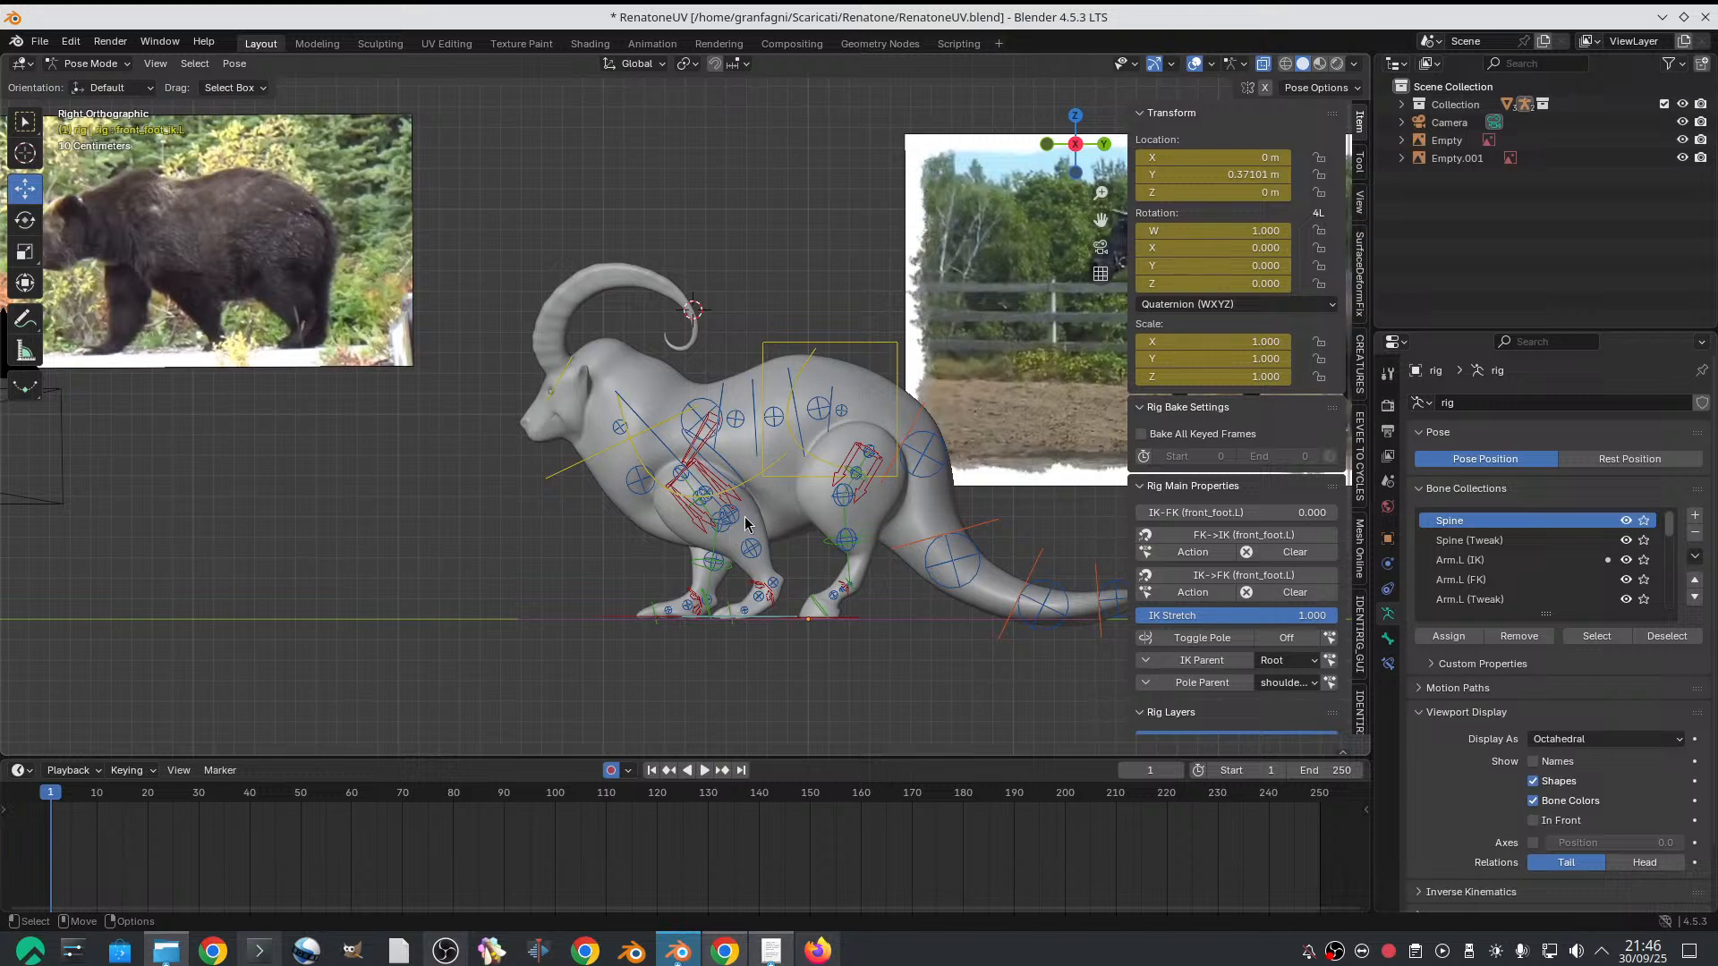
middle_click_drag(744, 516, 712, 486, "shift")
middle_click_drag(278, 306, 446, 319, "shift")
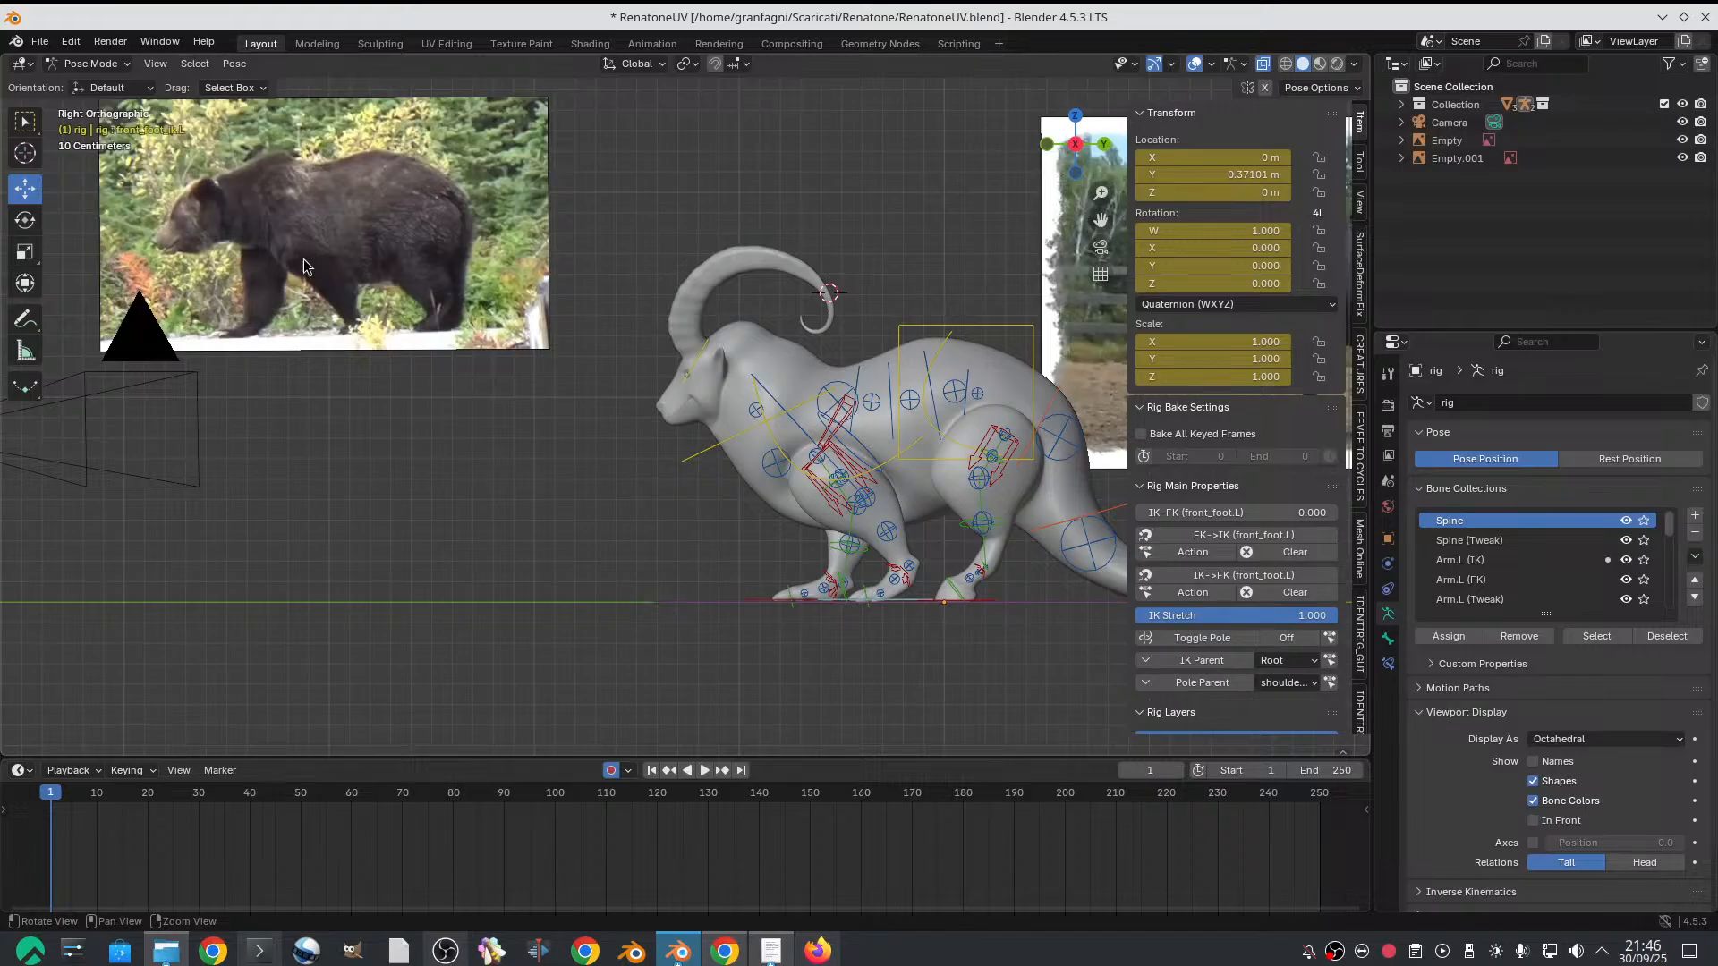
middle_click_drag(636, 336, 532, 337, "shift")
scroll(537, 342, "up", 2)
middle_click_drag(828, 493, 700, 413, "shift")
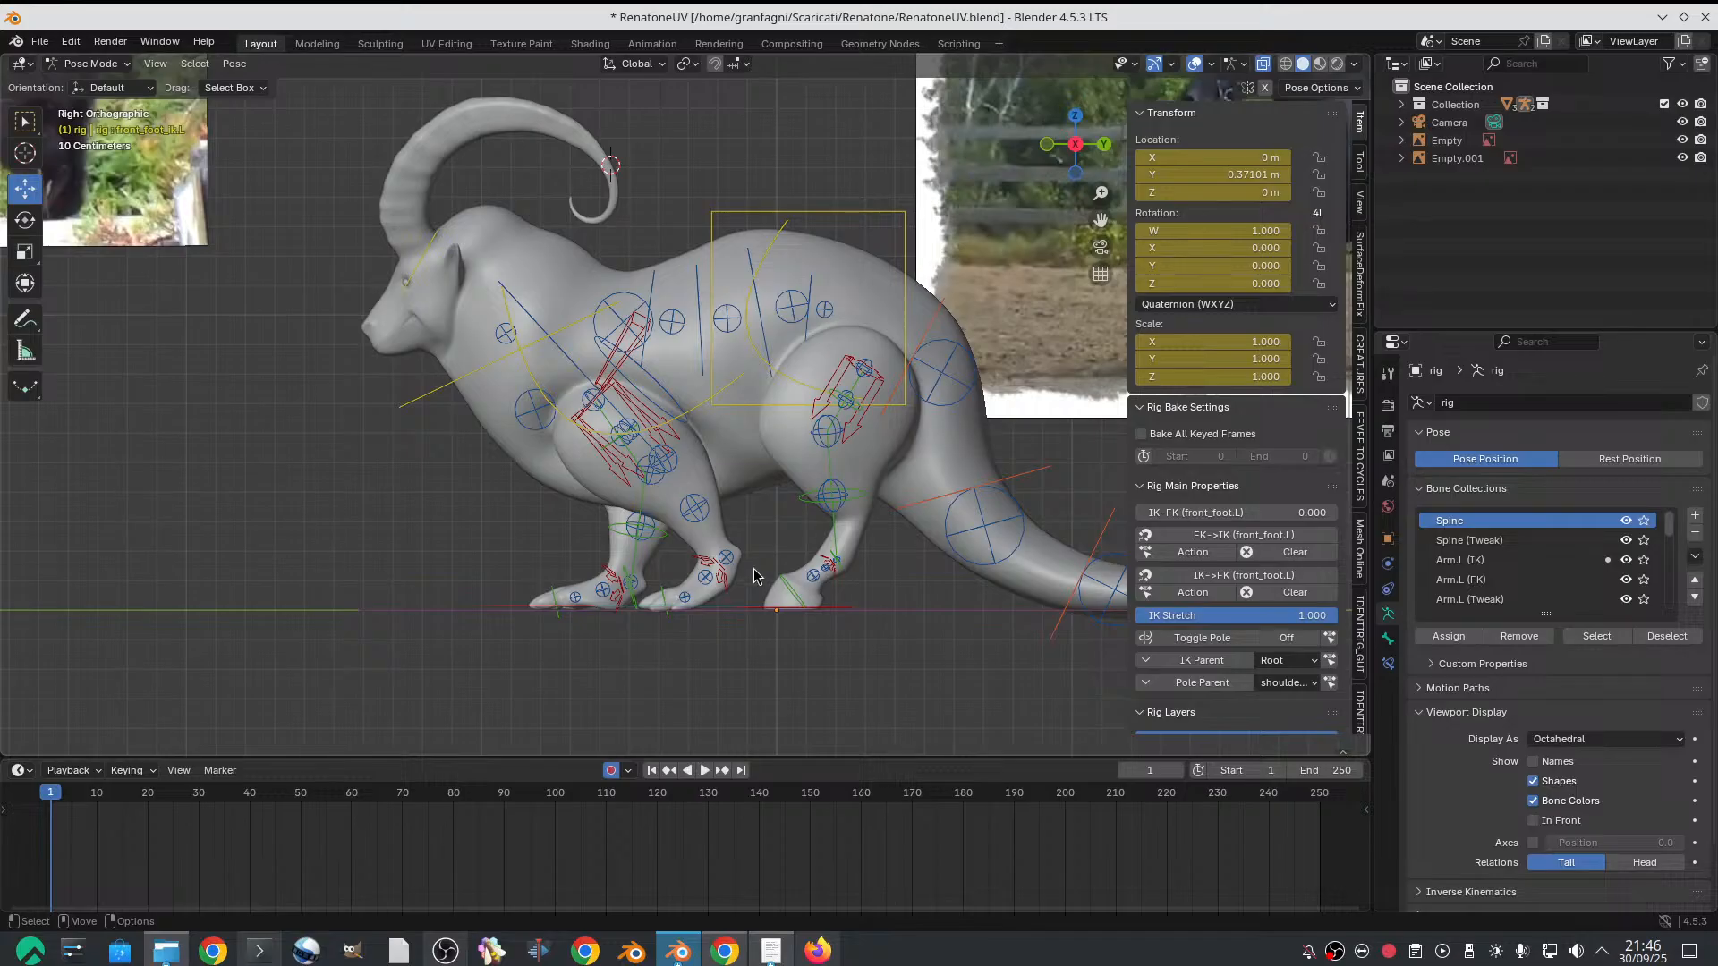
scroll(463, 392, "down", 1)
middle_click_drag(173, 214, 431, 293, "shift")
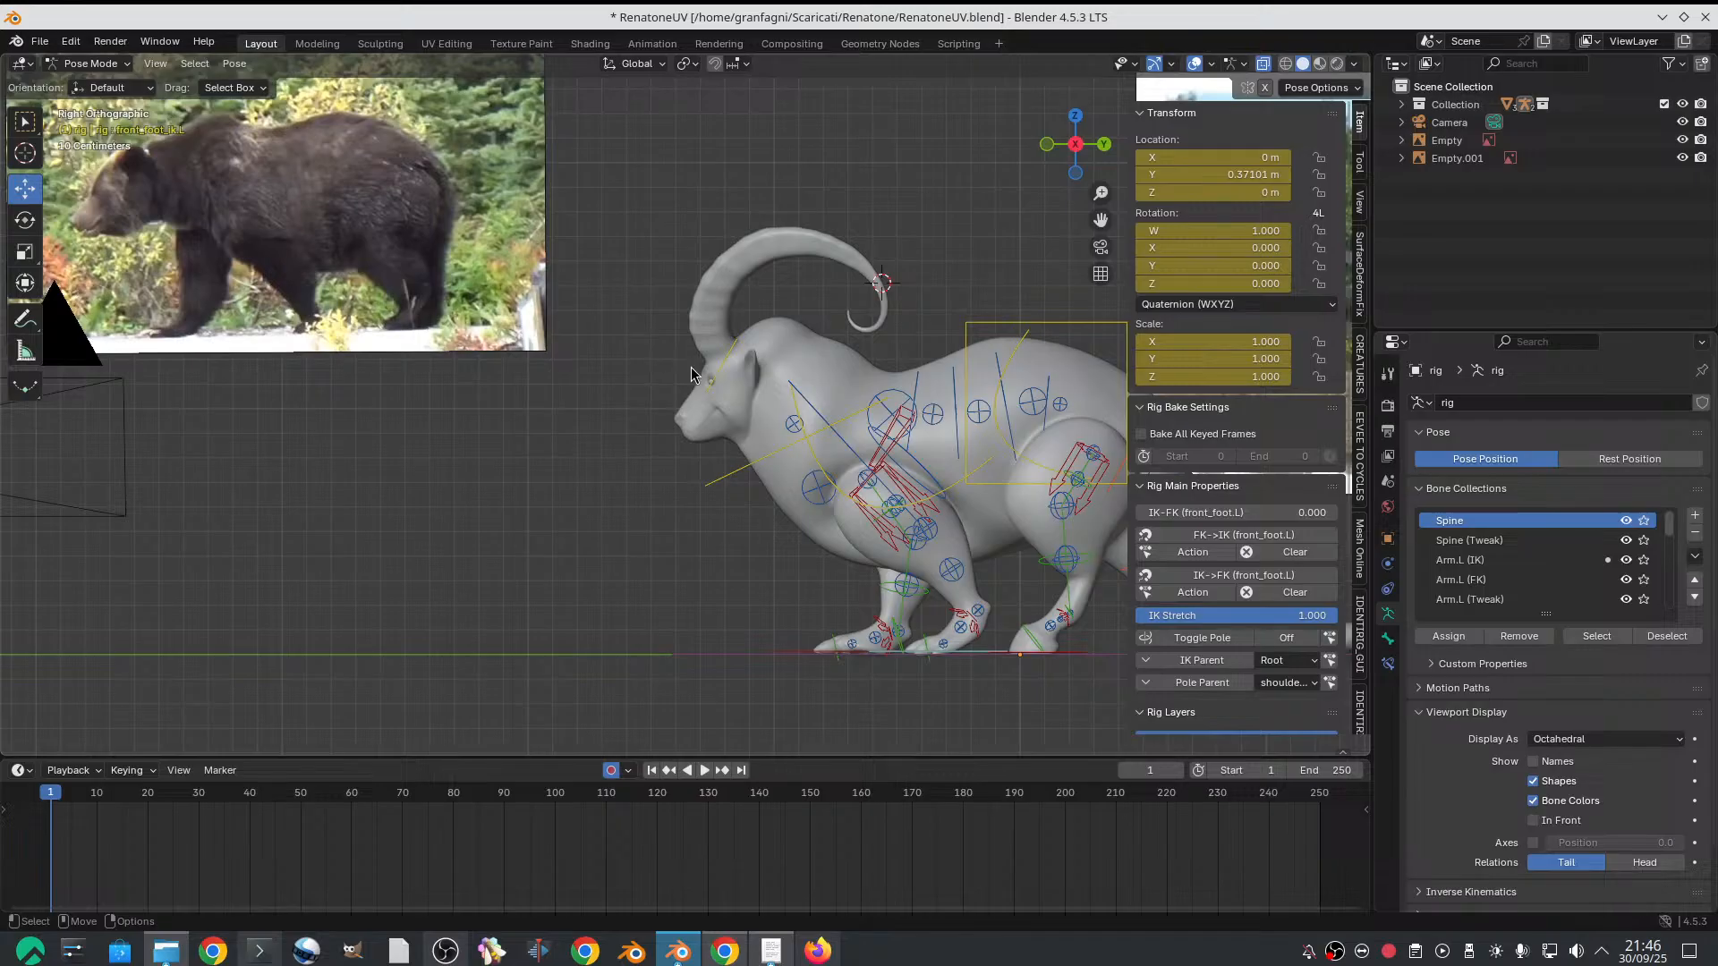
scroll(790, 391, "up", 5)
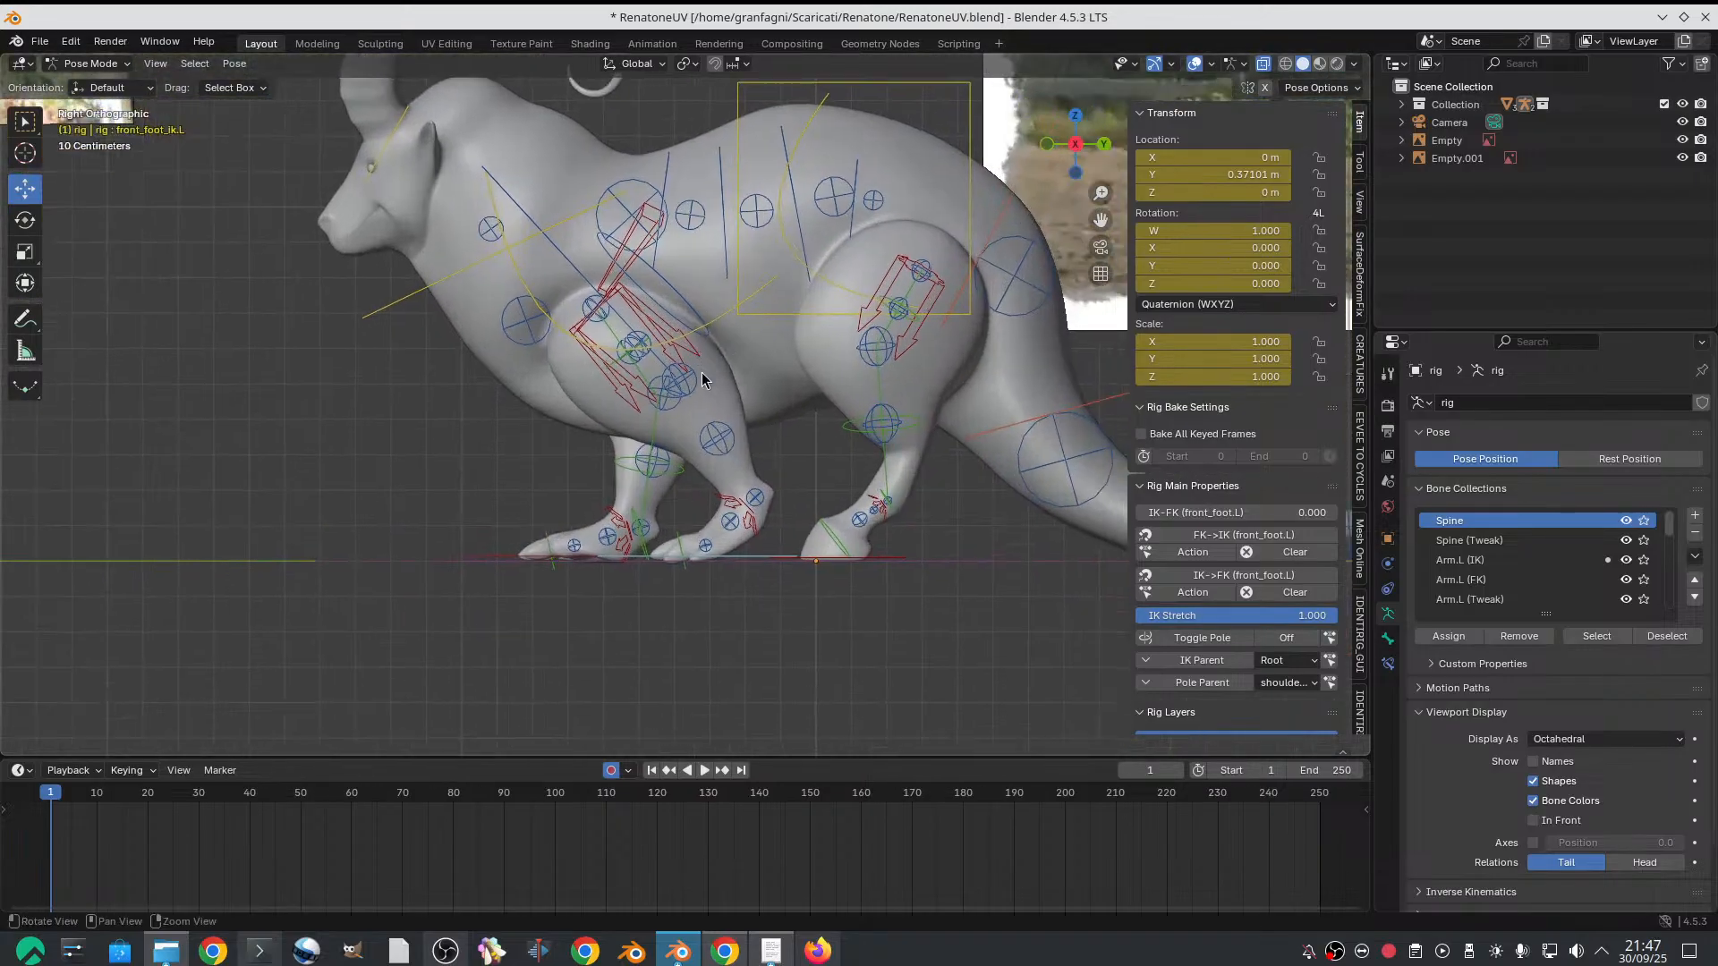
Shift the left front foot's IK control slightly further back along the global Y axis, to about 0.379 m
left_click(758, 554)
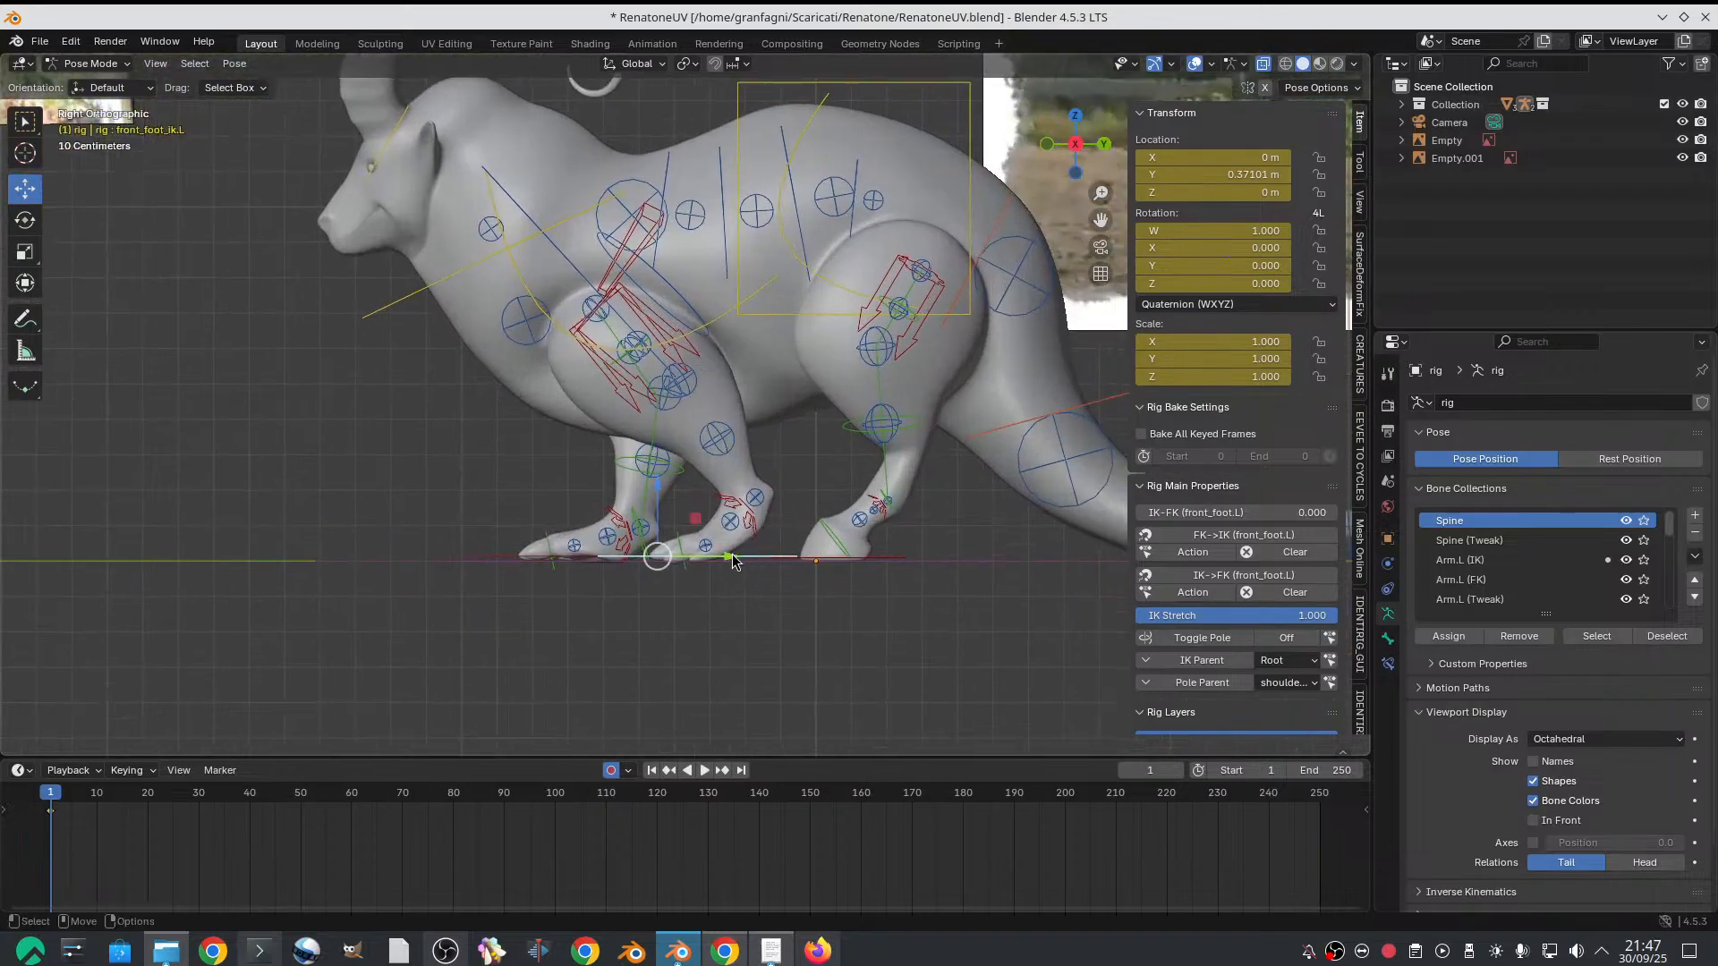
key("g")
key("y")
key("Escape")
left_click(815, 559)
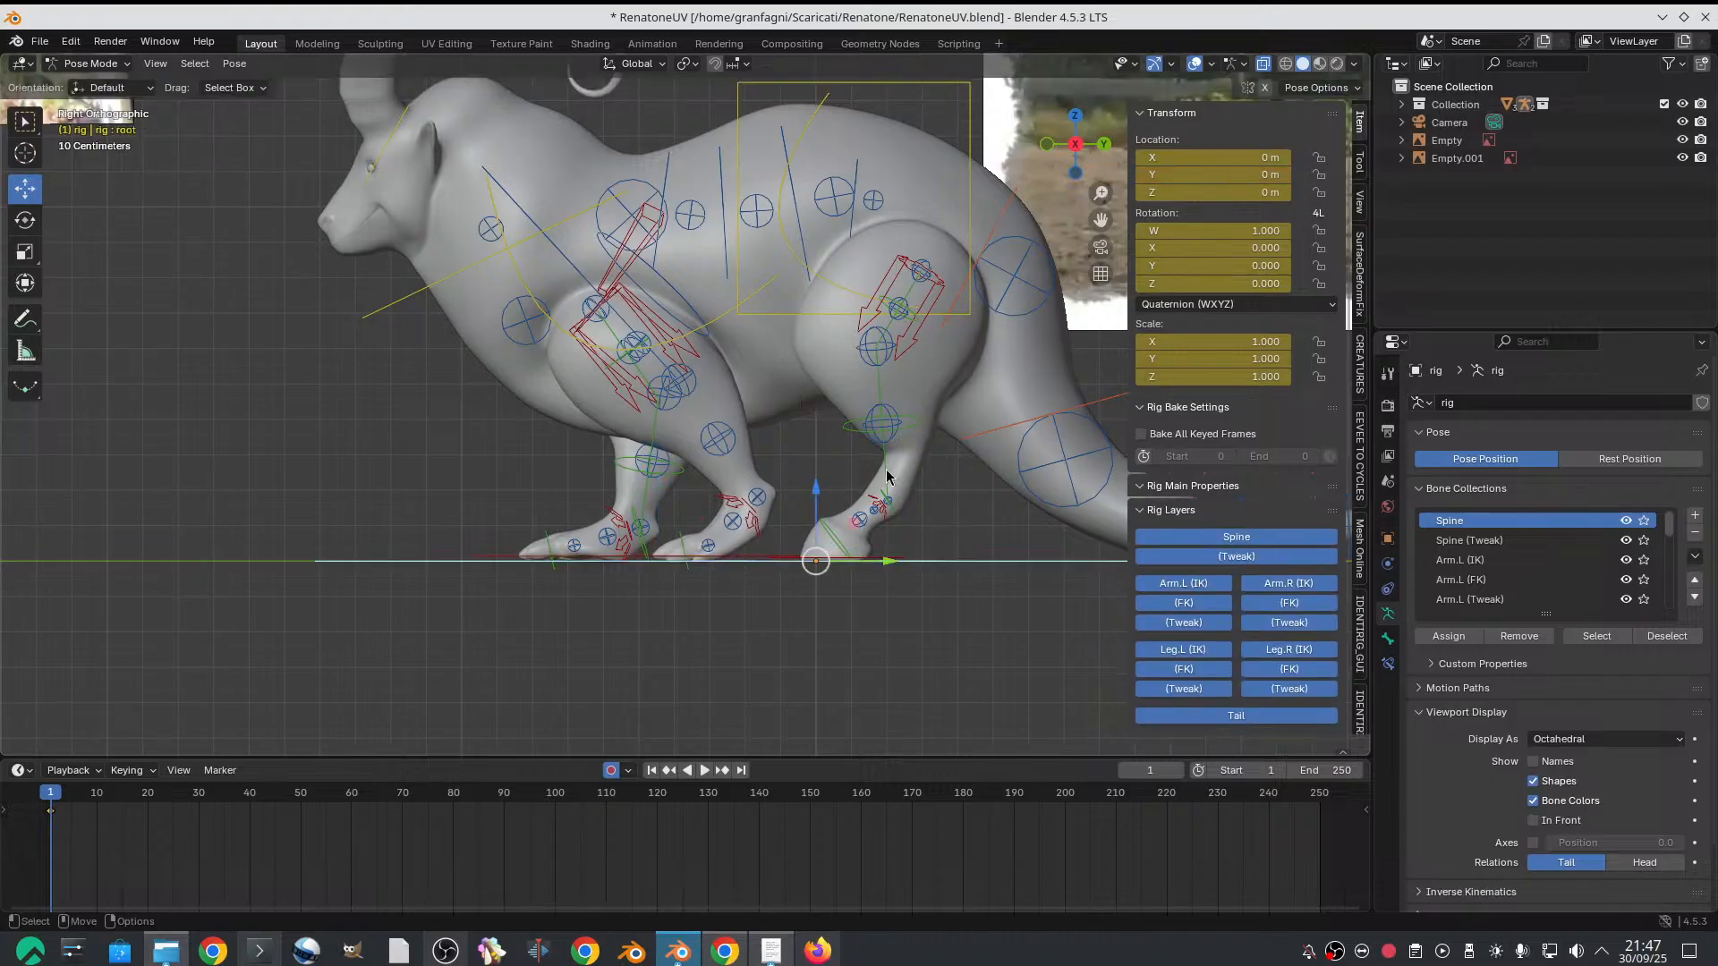
left_click(738, 565)
mouse_move(740, 567)
middle_mouse_down()
mouse_move(755, 557)
mouse_move(755, 582)
middle_mouse_up()
scroll(755, 582, "down", 2)
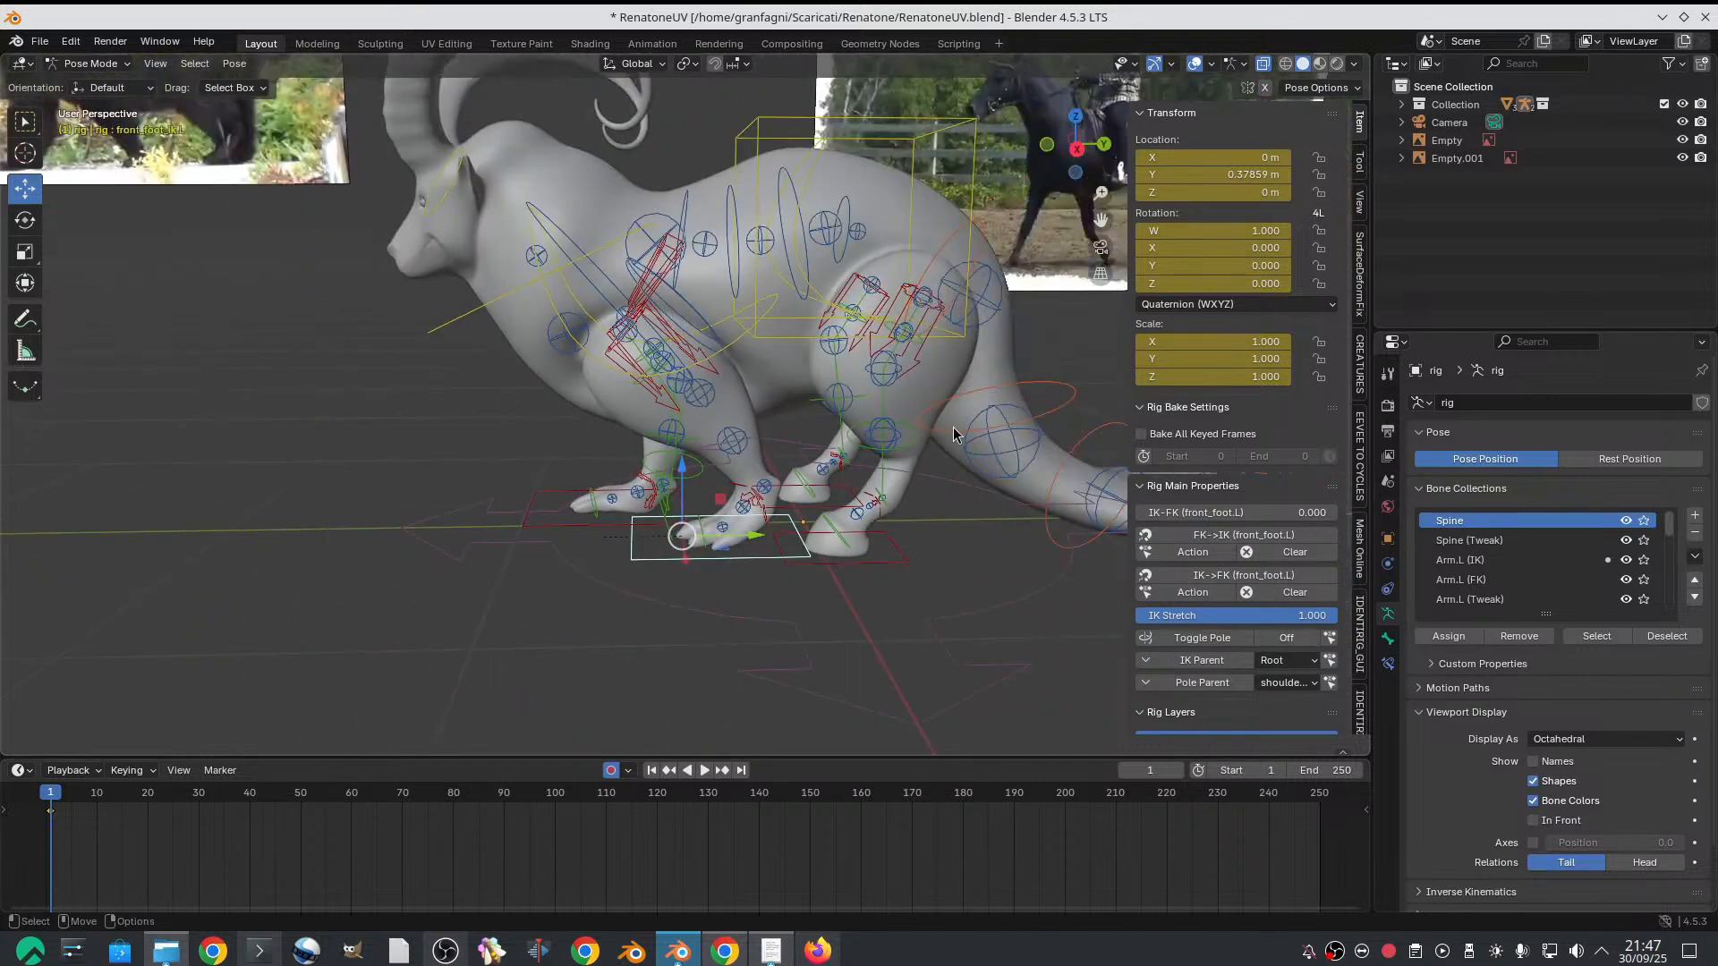
Copy the left front foot IK control's Y location to the right one with a negative sign, giving -0.378589 m
left_click(1220, 176)
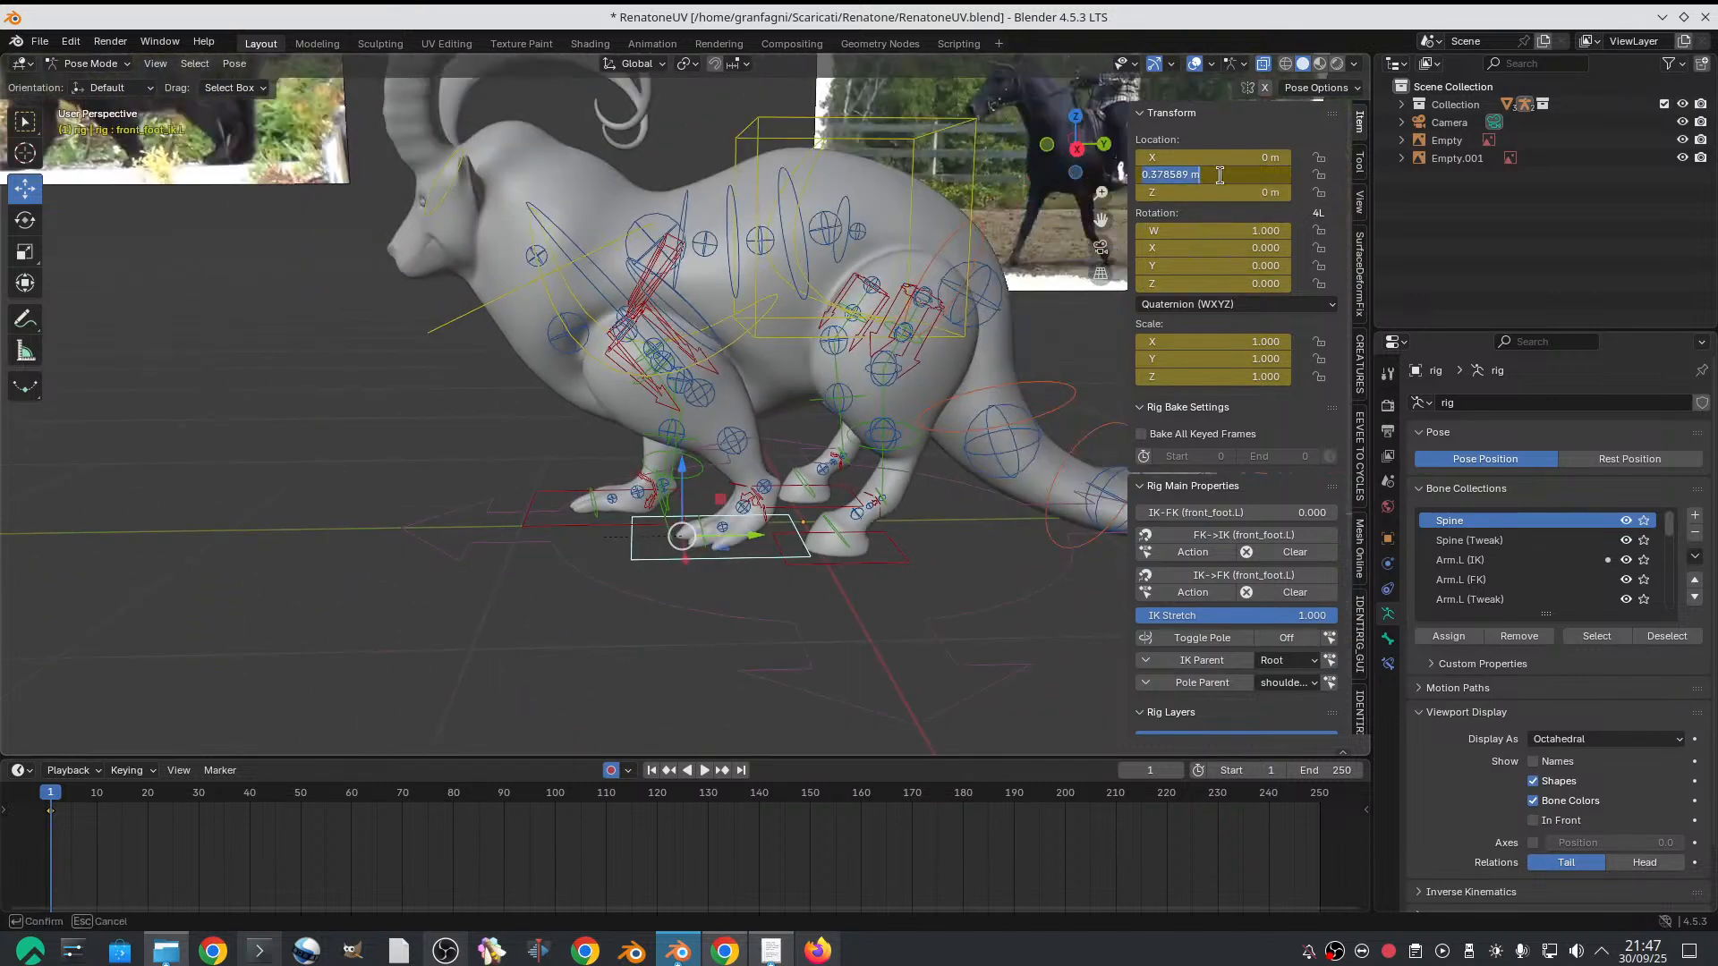
left_click(531, 468)
left_click(540, 493)
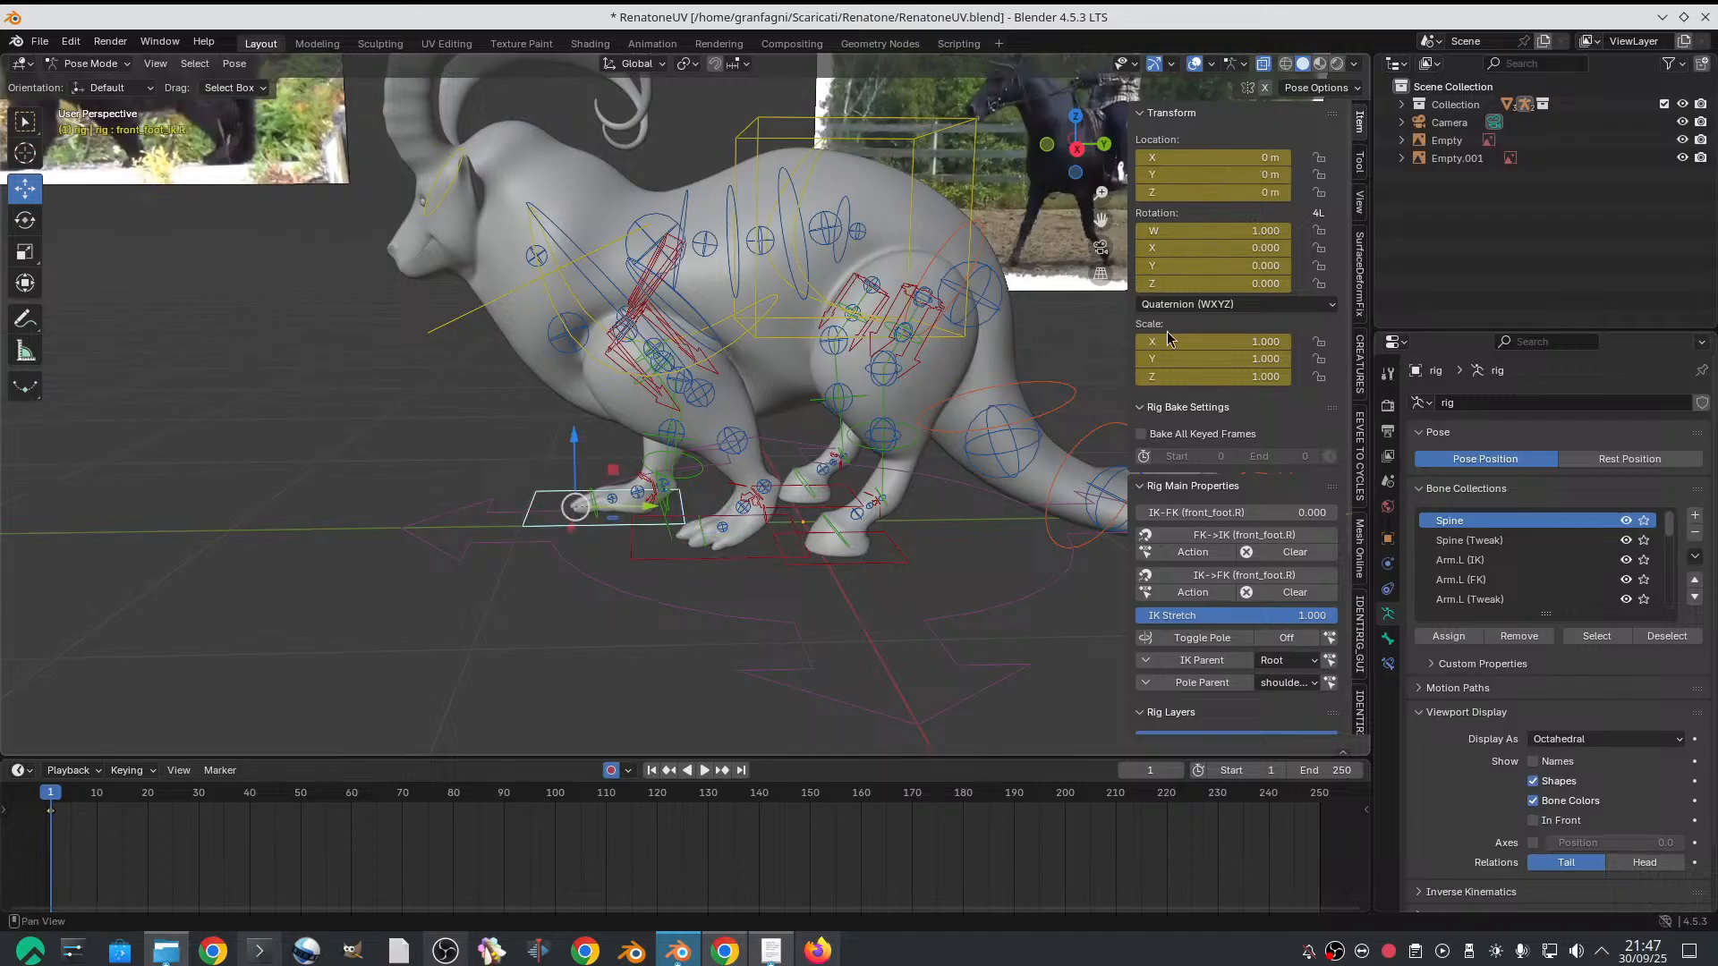
left_click_drag(1231, 177, 1217, 177)
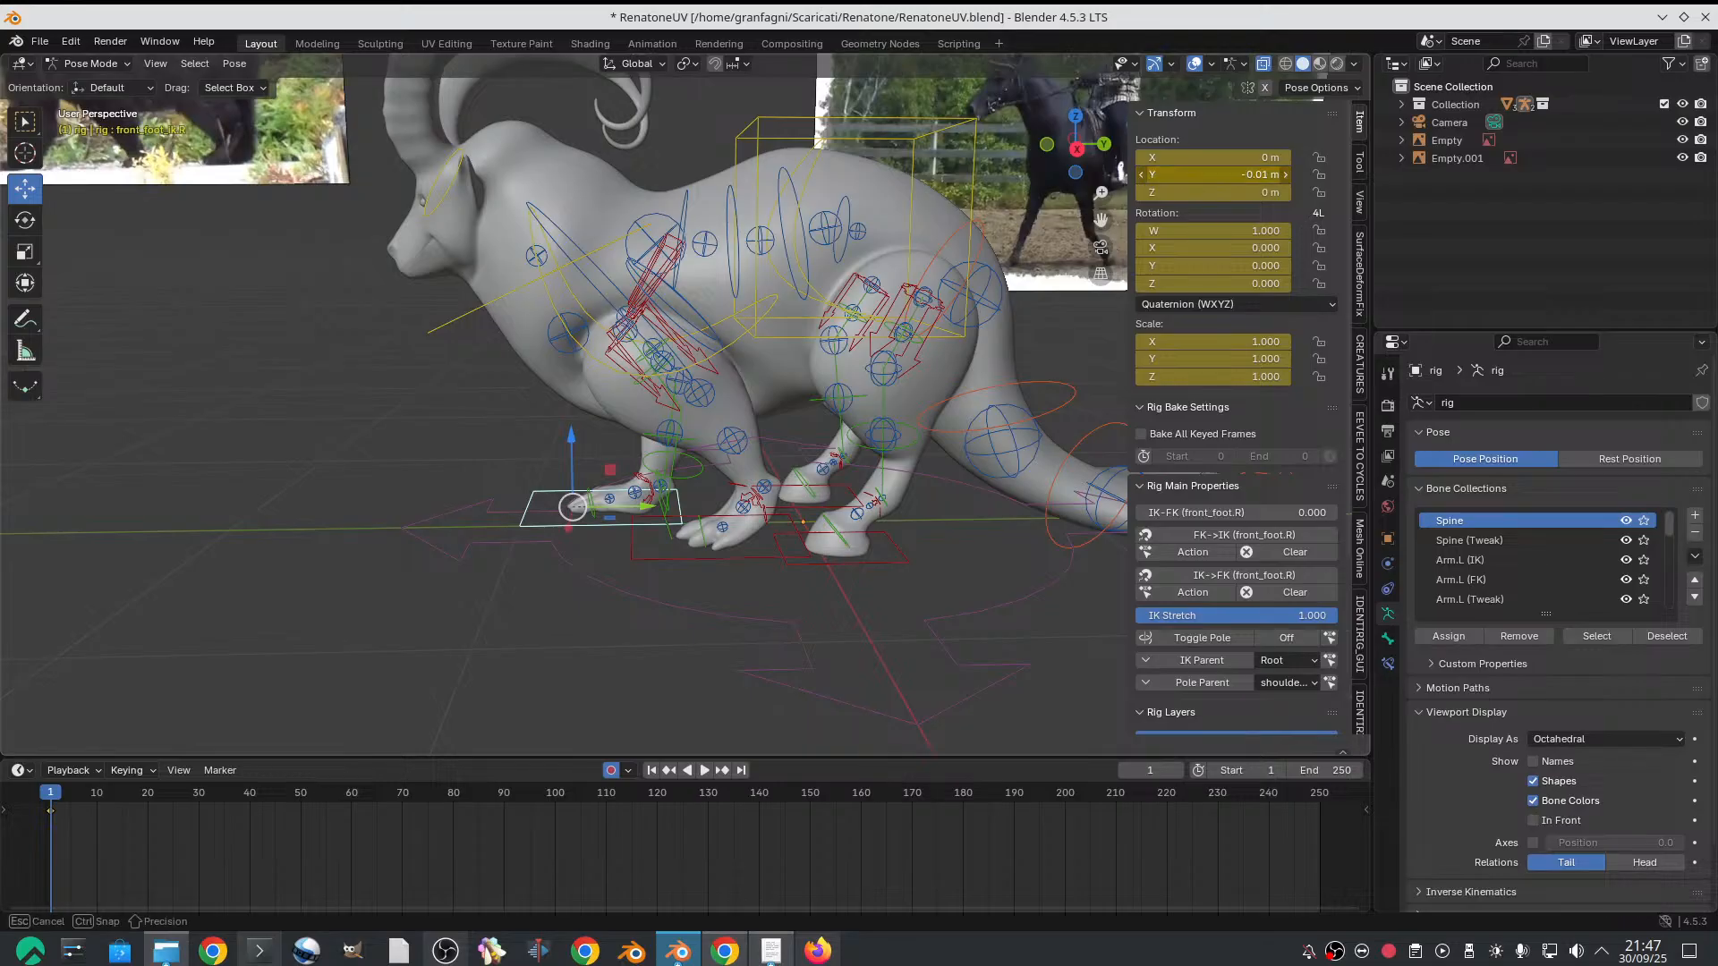
left_click(1231, 176)
type("0.178589 m")
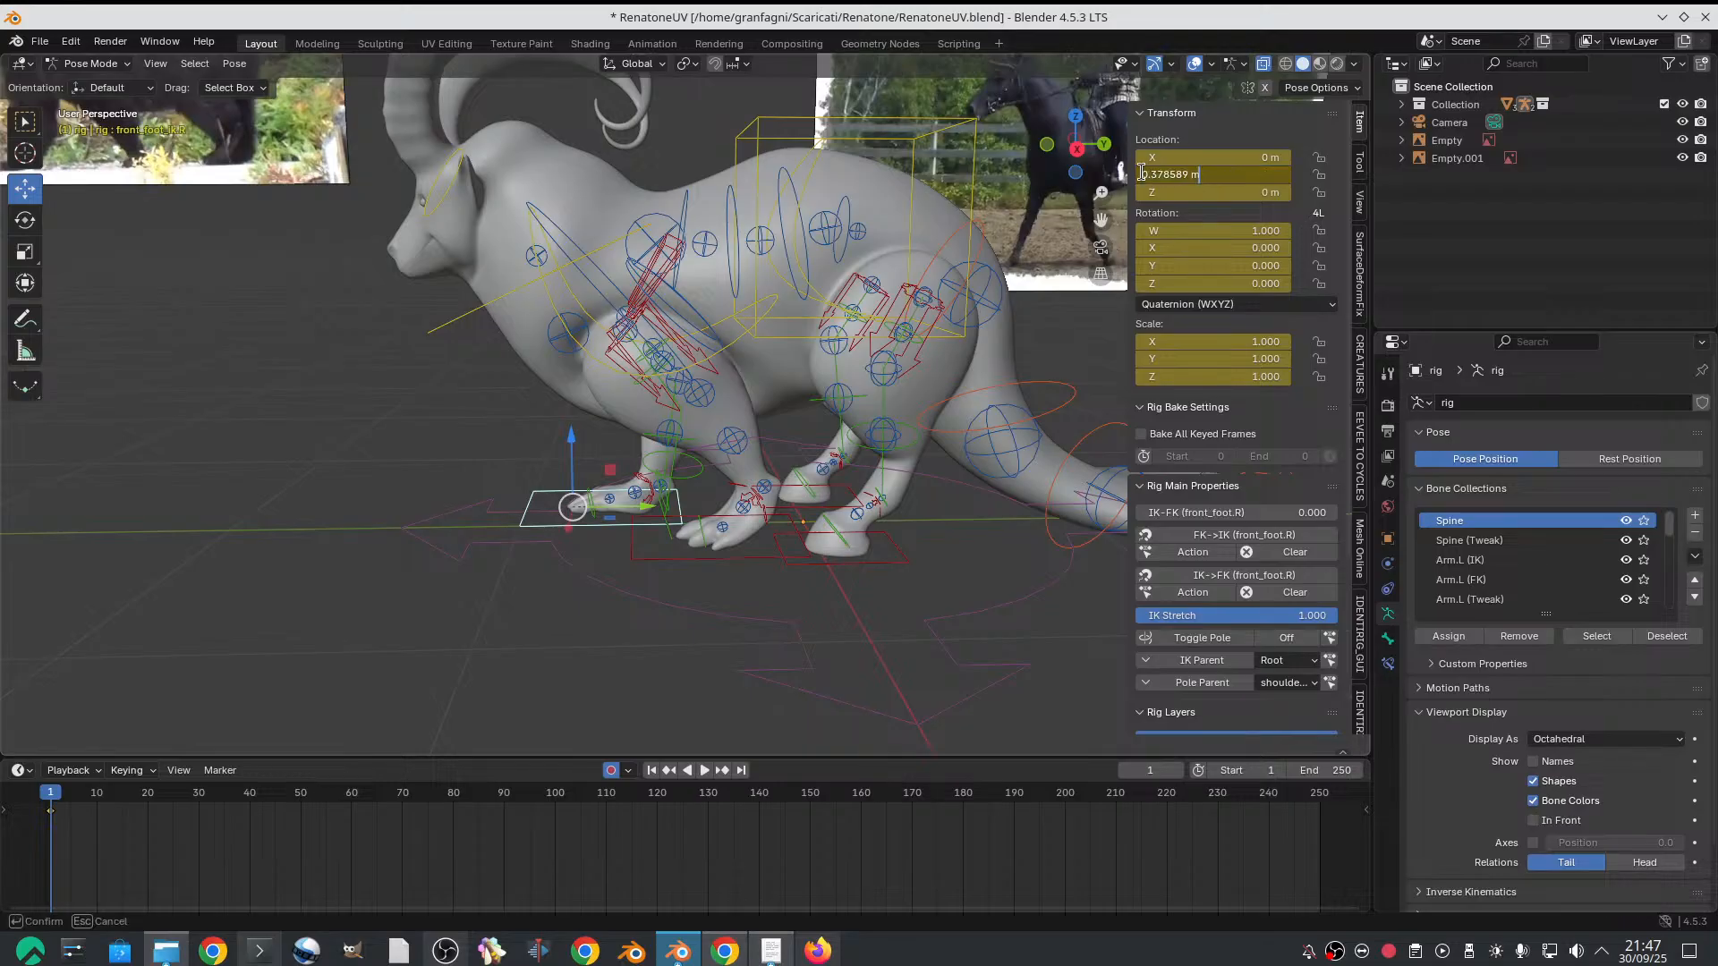
left_click(1141, 173)
type("-")
key("Return")
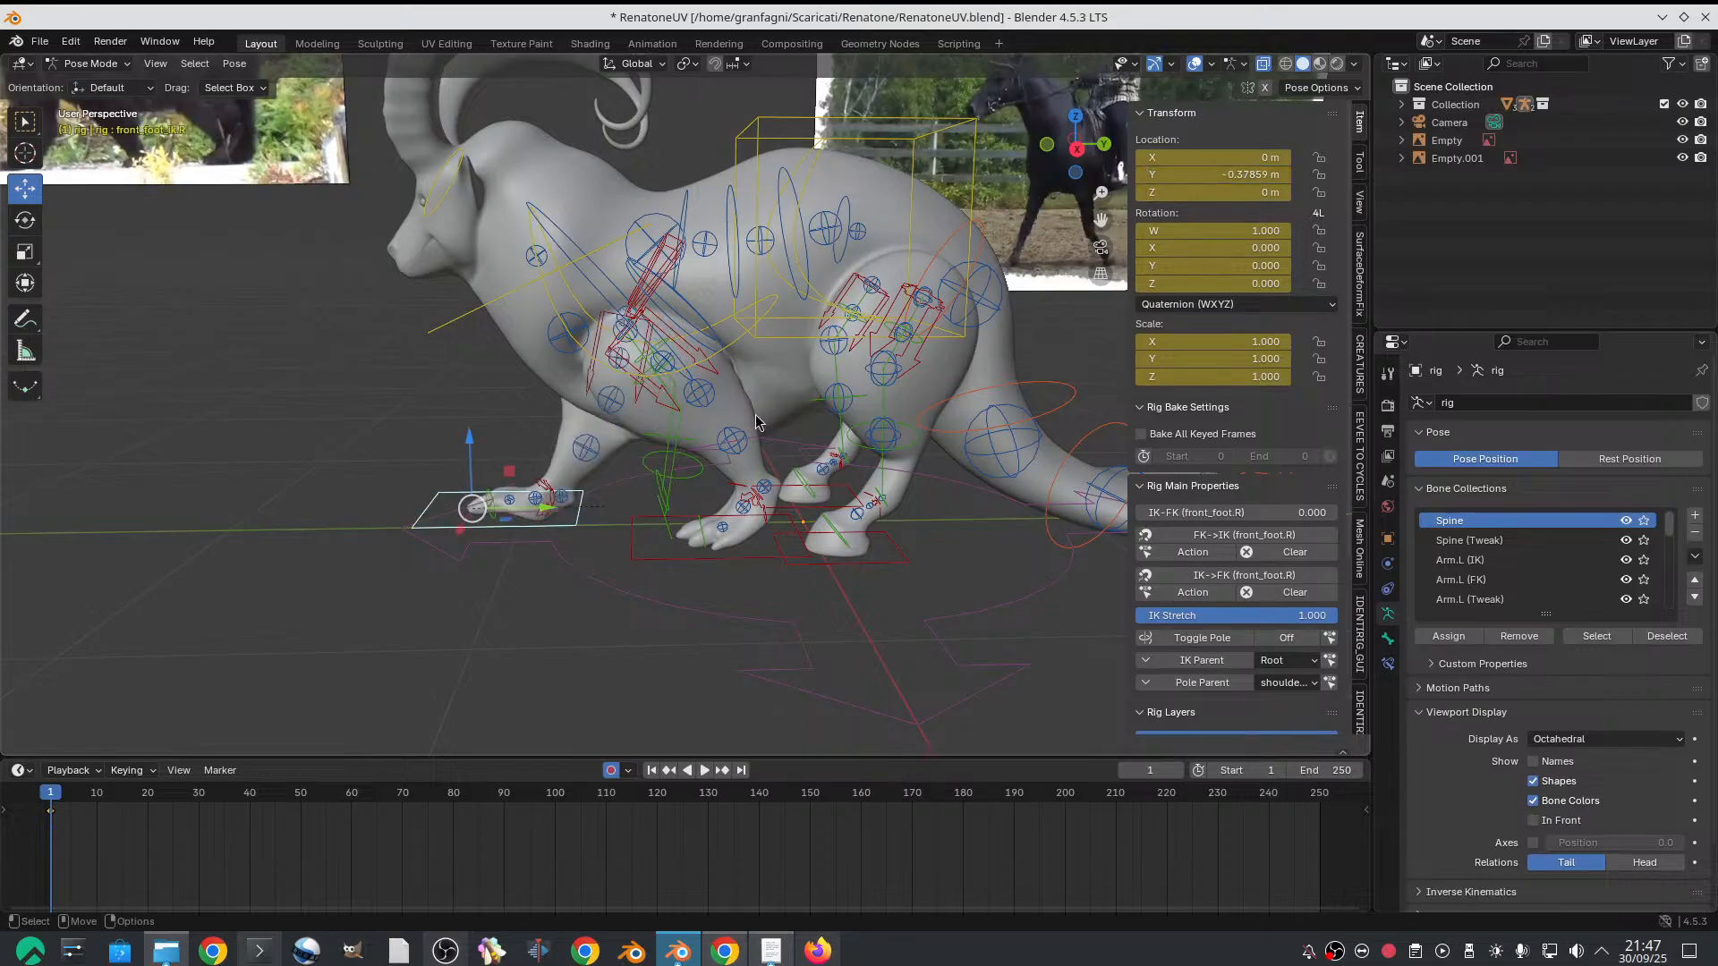
In Right Orthographic view, move the right front foot's IK control back along global Y to about -0.295 m
mouse_move(626, 429)
middle_mouse_down()
mouse_move(814, 433)
mouse_move(657, 429)
middle_mouse_up()
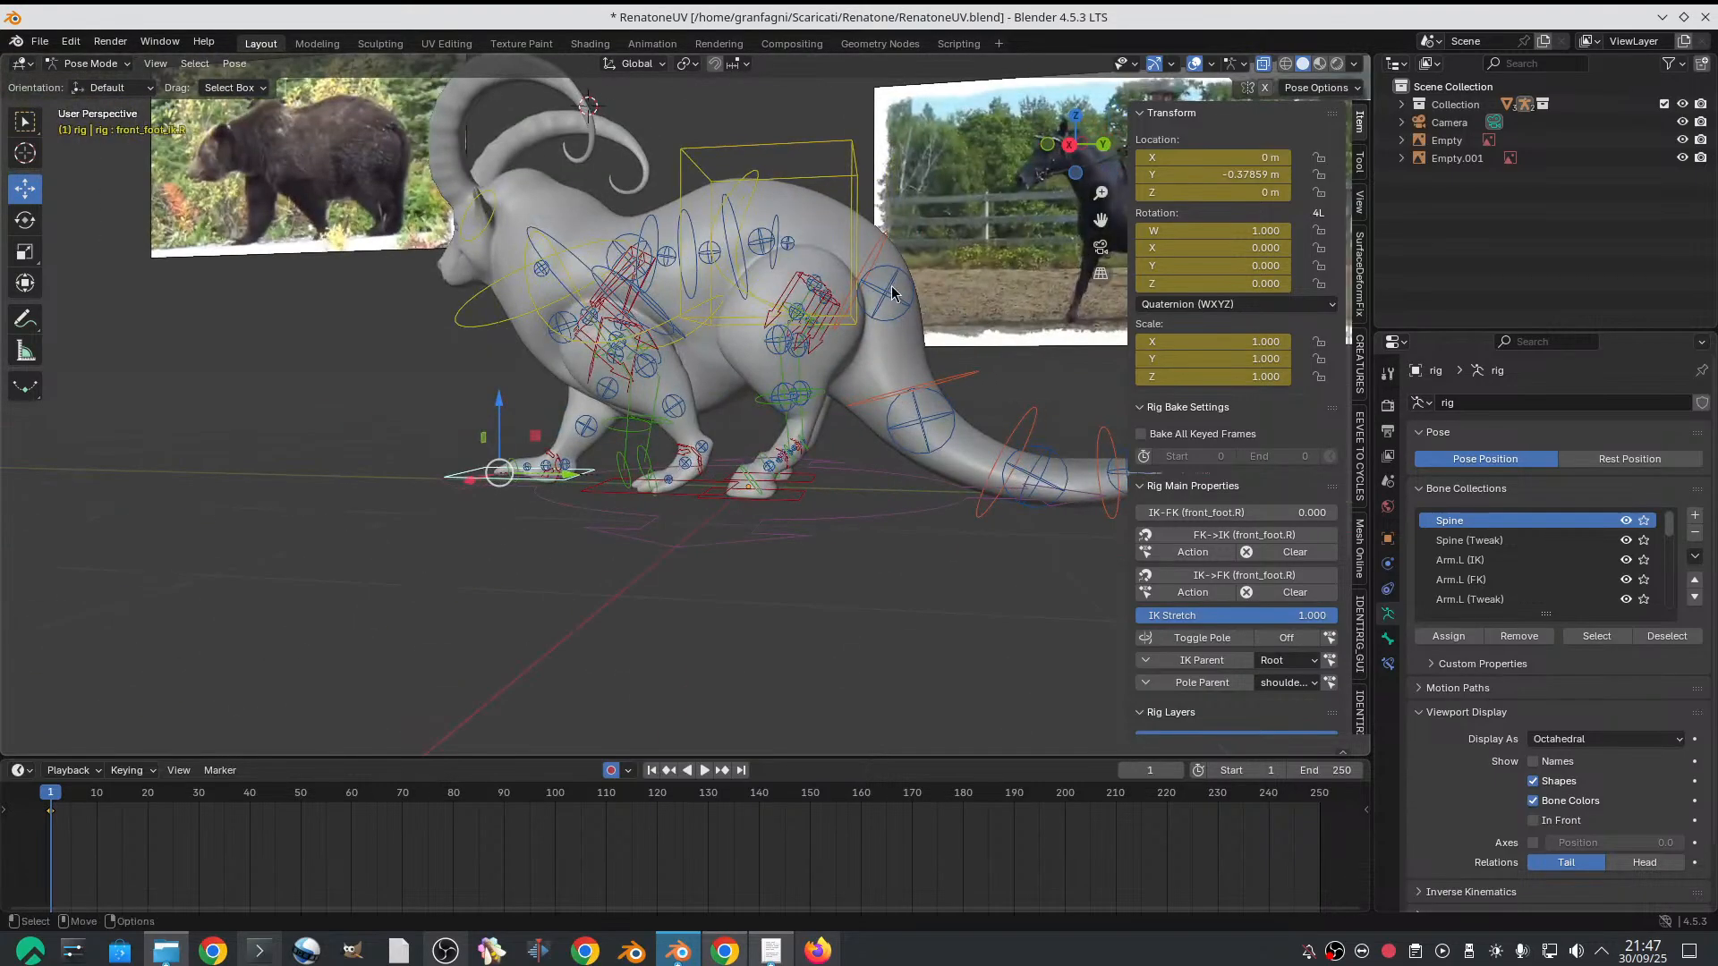
mouse_move(1052, 148)
left_mouse_down()
mouse_move(1252, 149)
mouse_move(1074, 149)
left_mouse_up()
left_click(1069, 144)
middle_click_drag(837, 314, 741, 606, "ctrl")
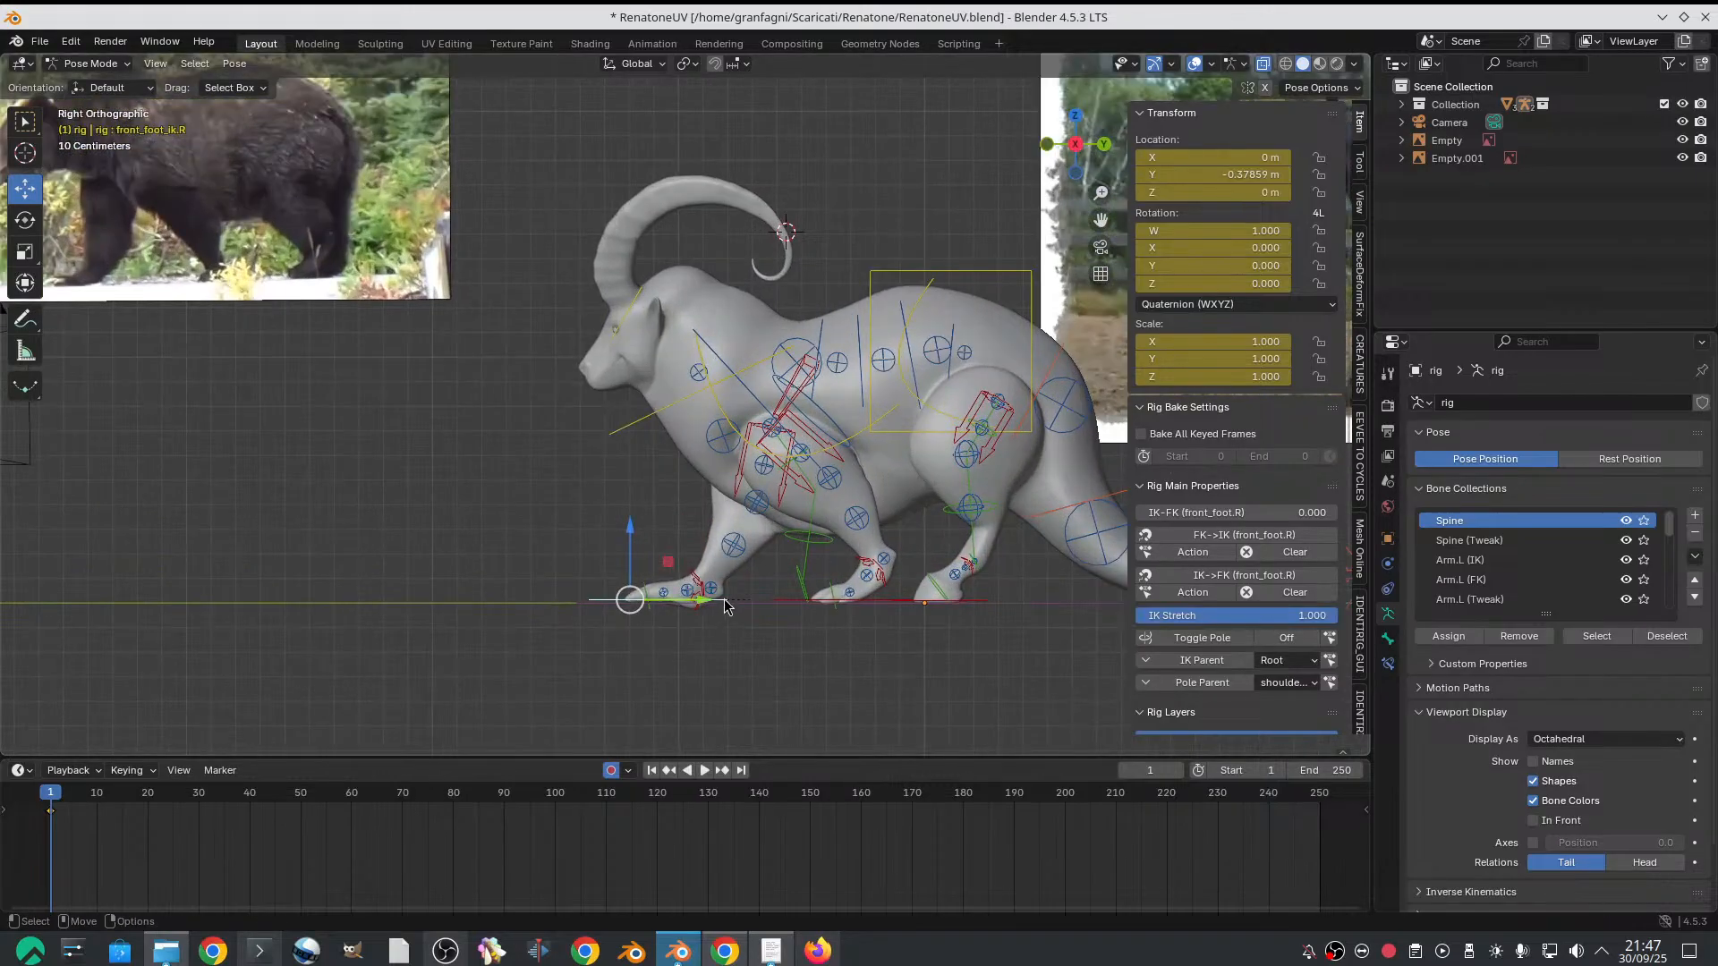
key("g")
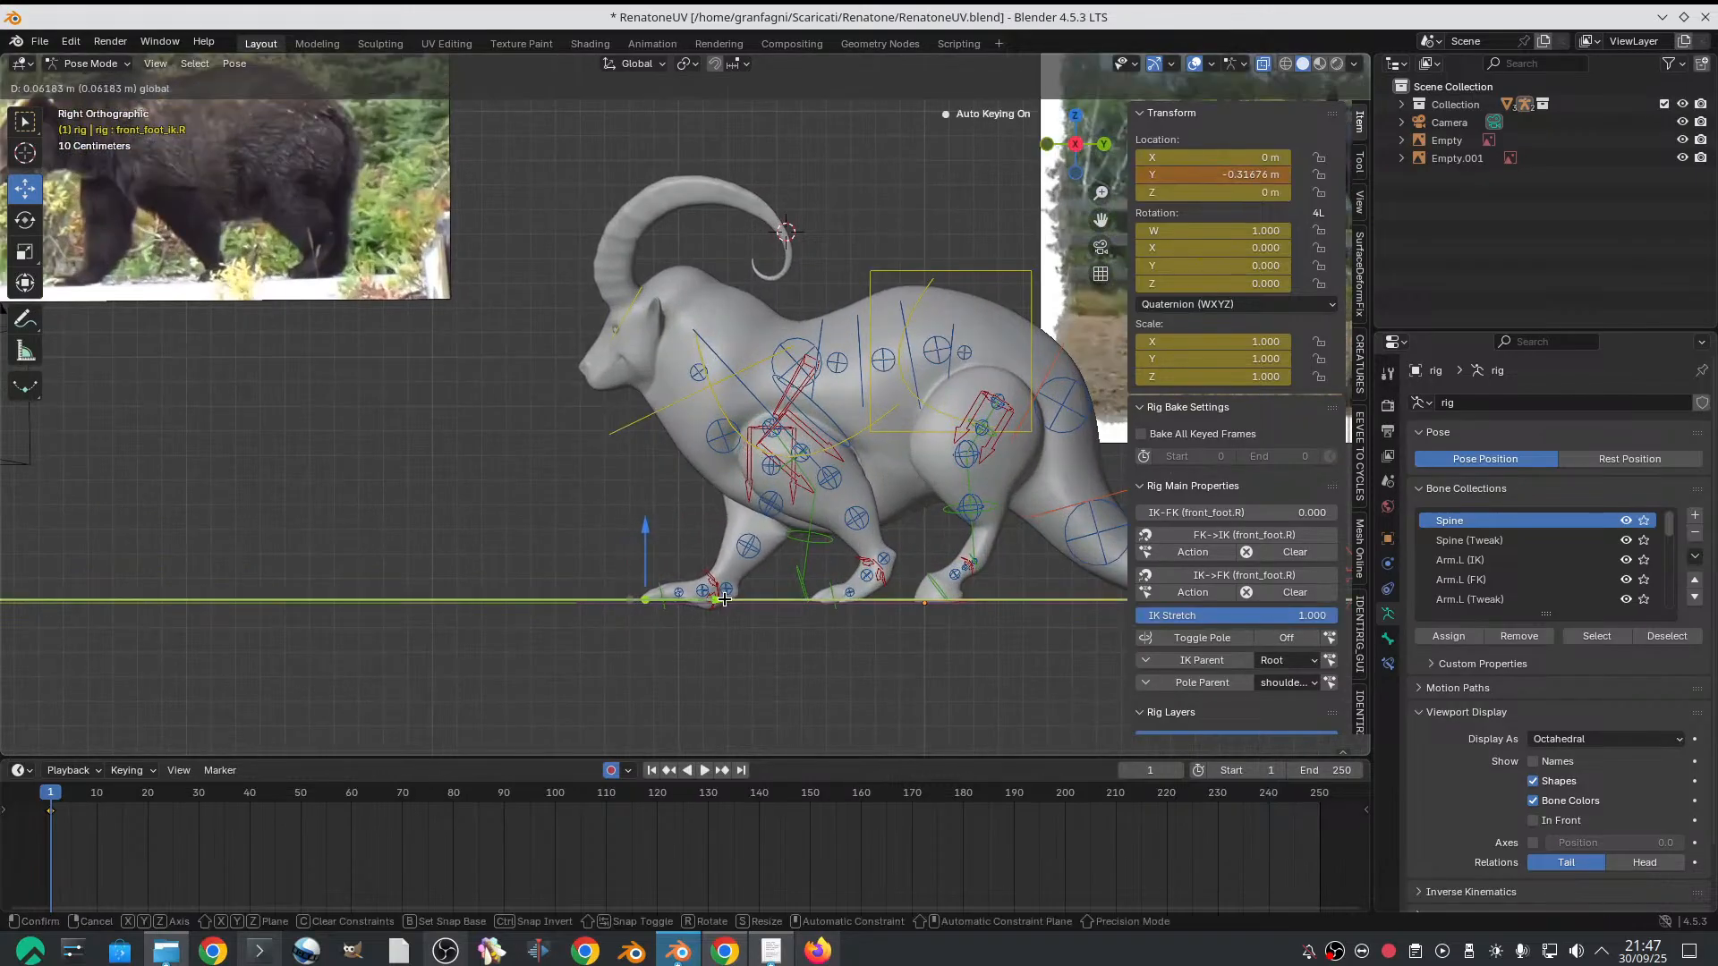
left_click_drag(729, 601, 730, 600)
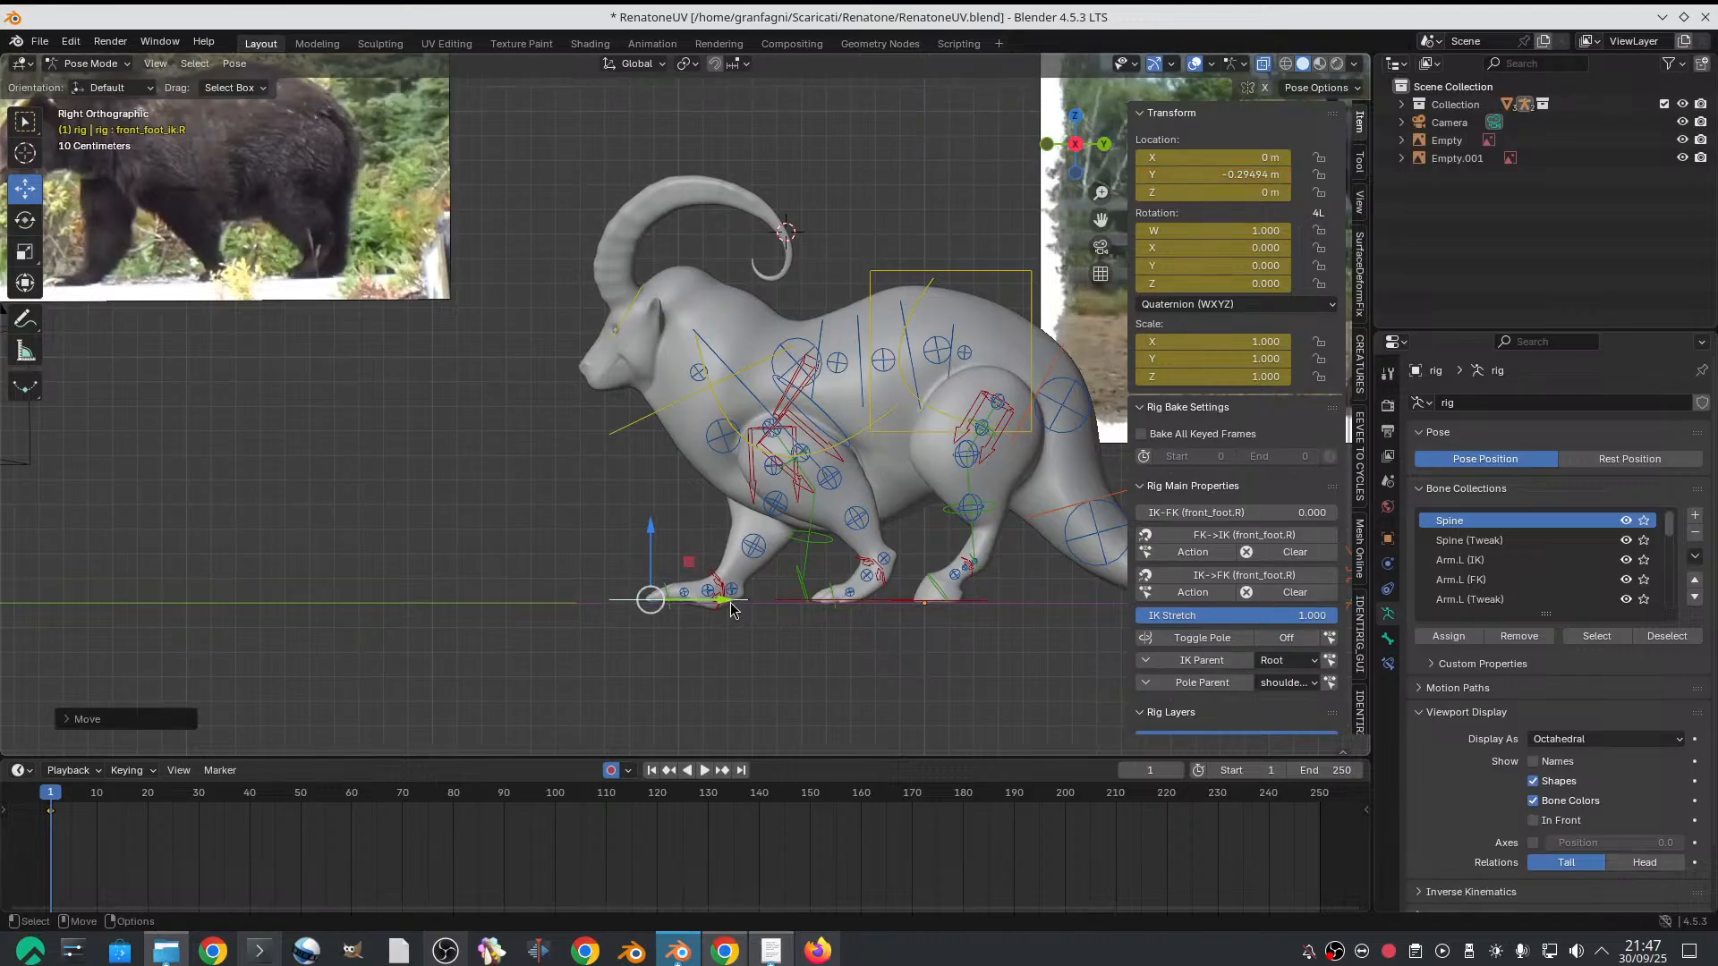
Copy the right front foot IK control's Y location without its minus sign to the left one, setting it to 0.294941 m
left_click(744, 594)
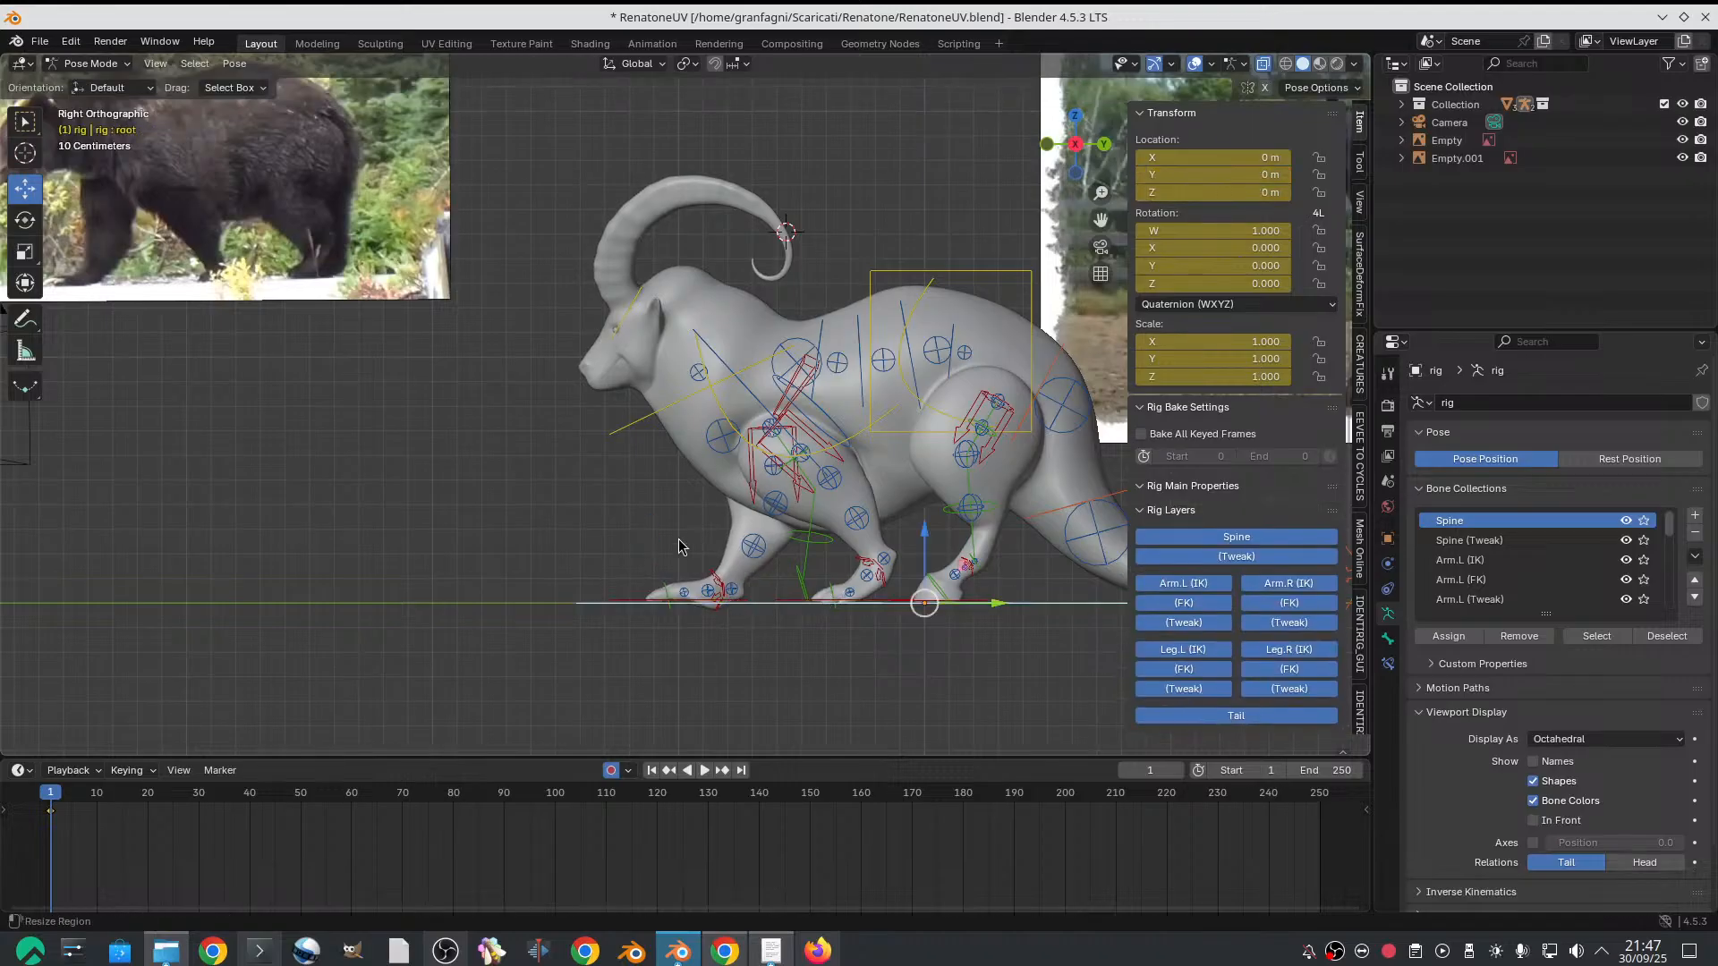
left_click(673, 596)
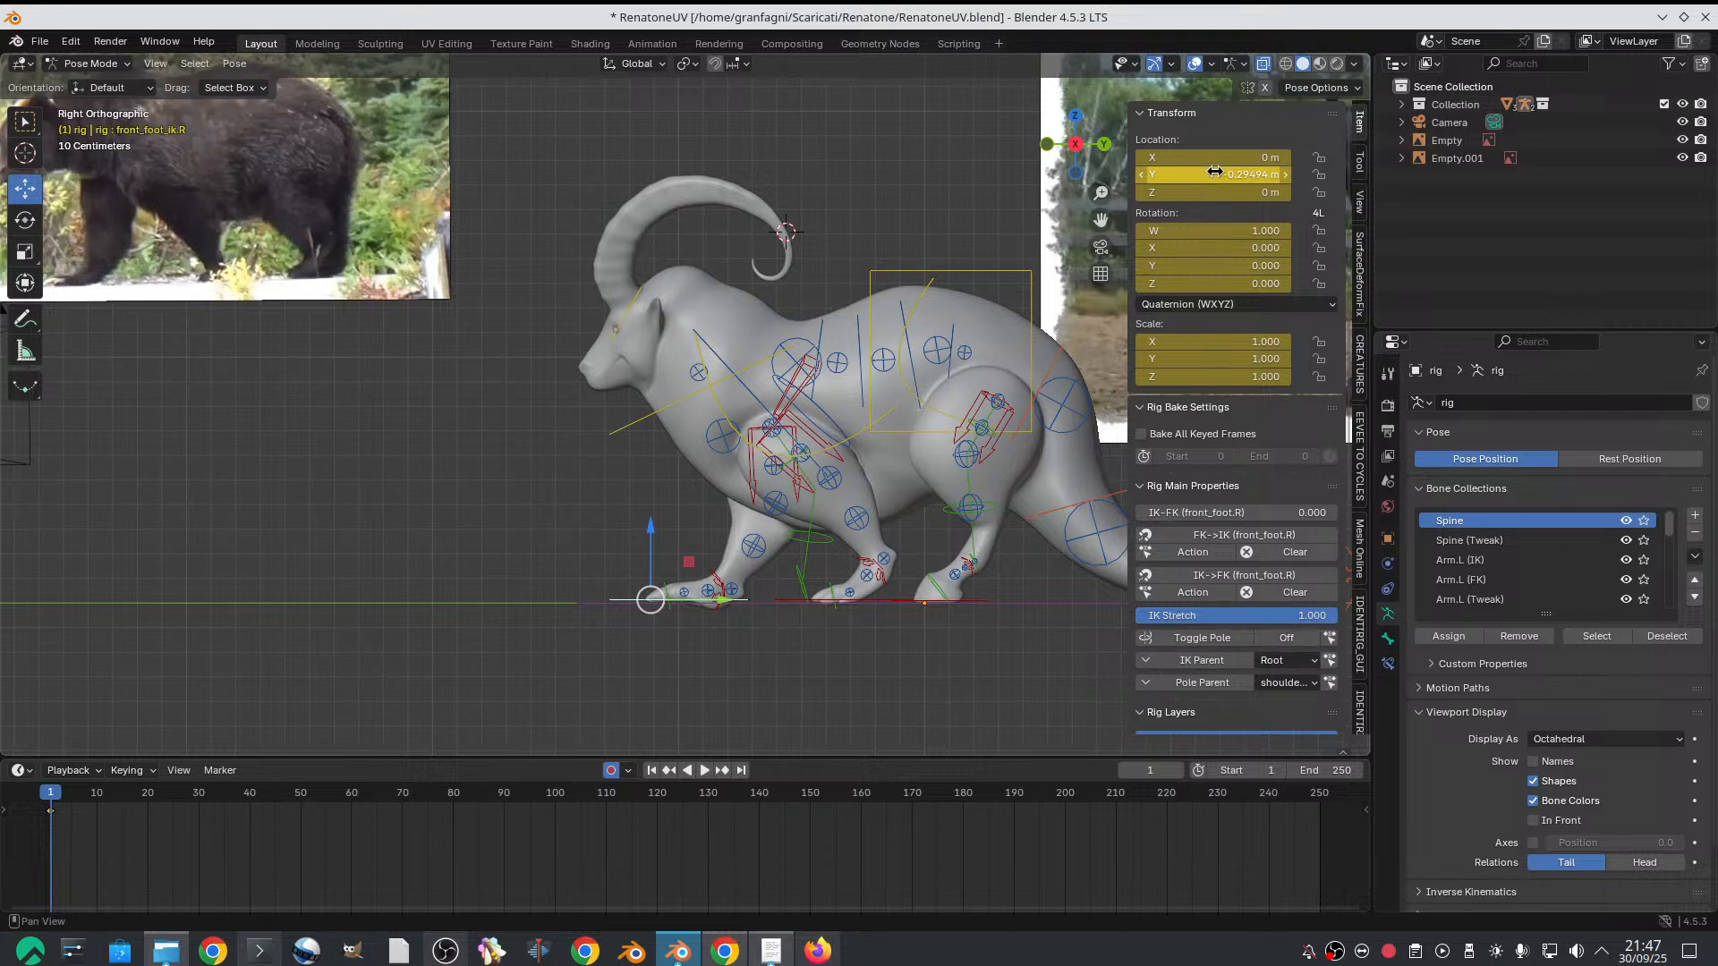
left_click(1184, 170)
left_click_drag(1149, 175, 1192, 177)
key("ctrl+c")
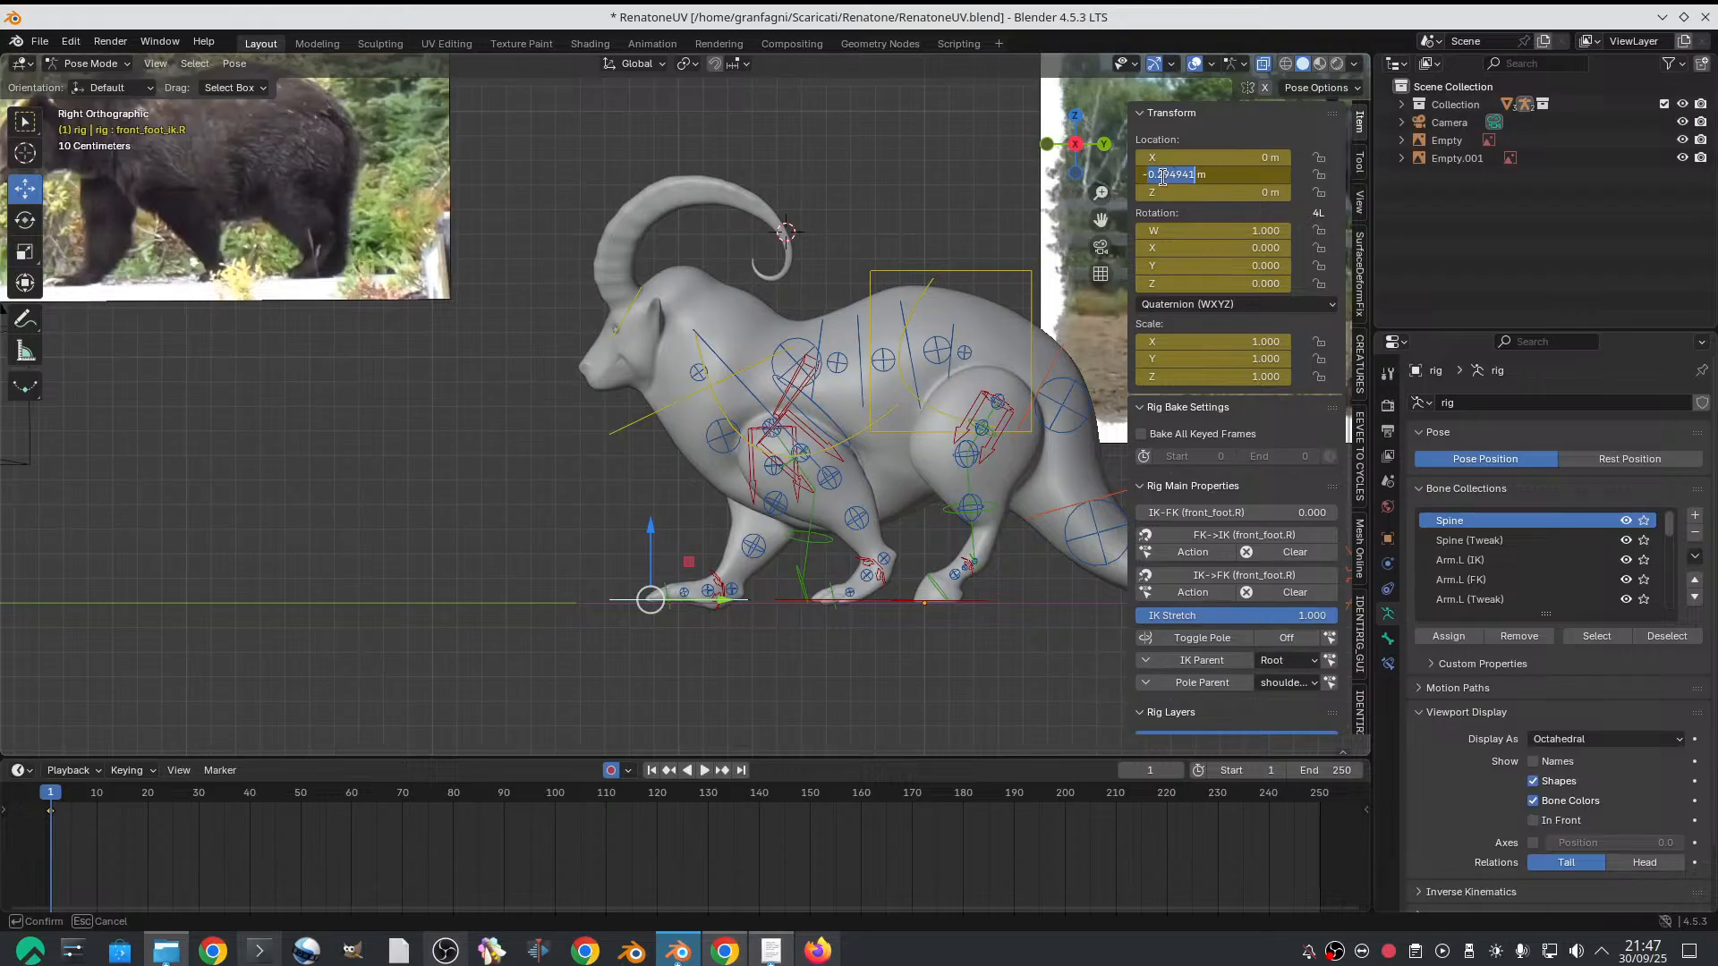
left_click(574, 470)
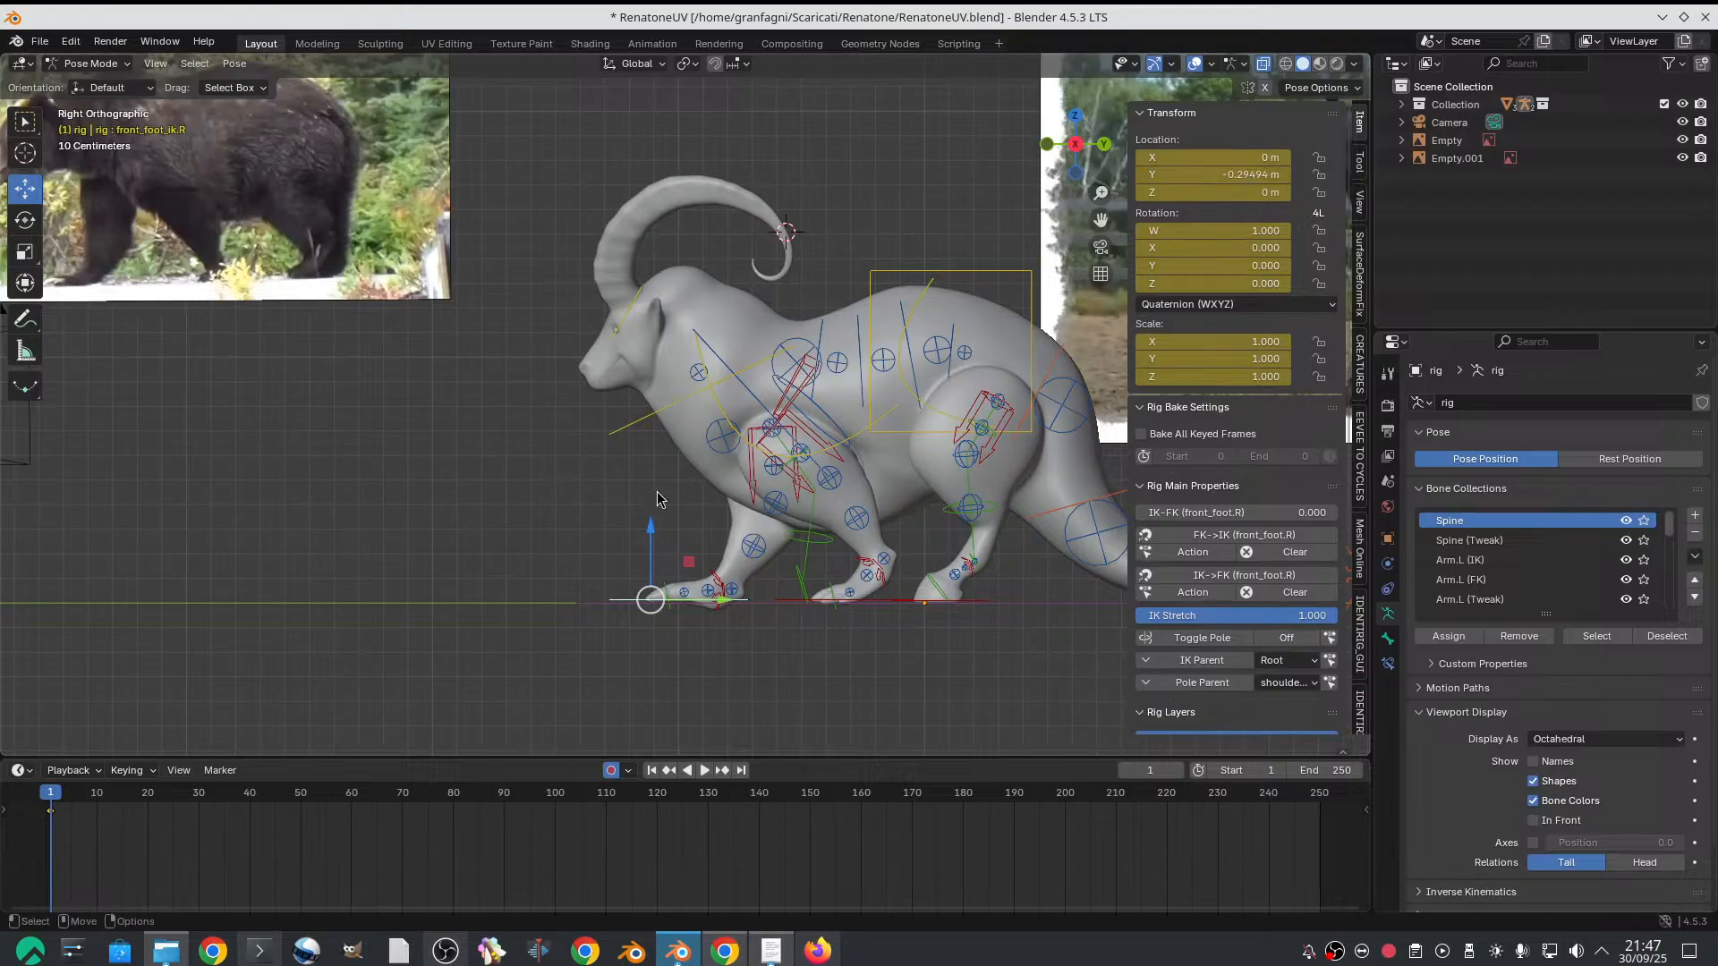
left_click(801, 607)
left_click(780, 599)
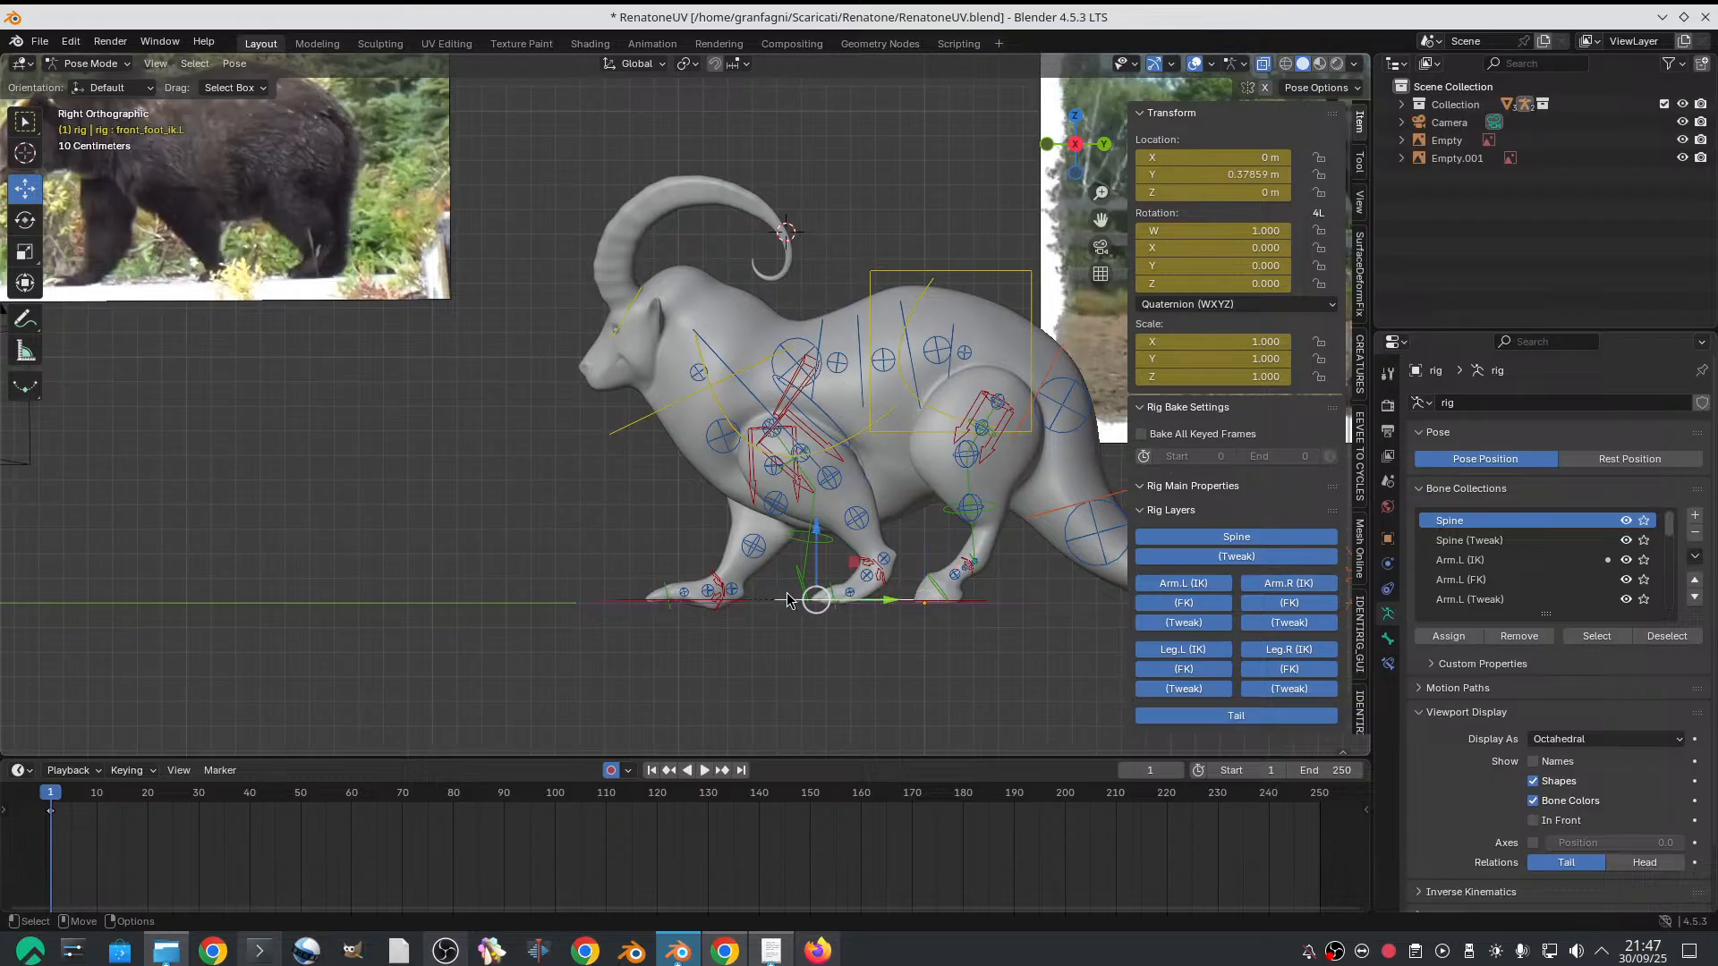
left_click(1206, 162)
left_click(1181, 174)
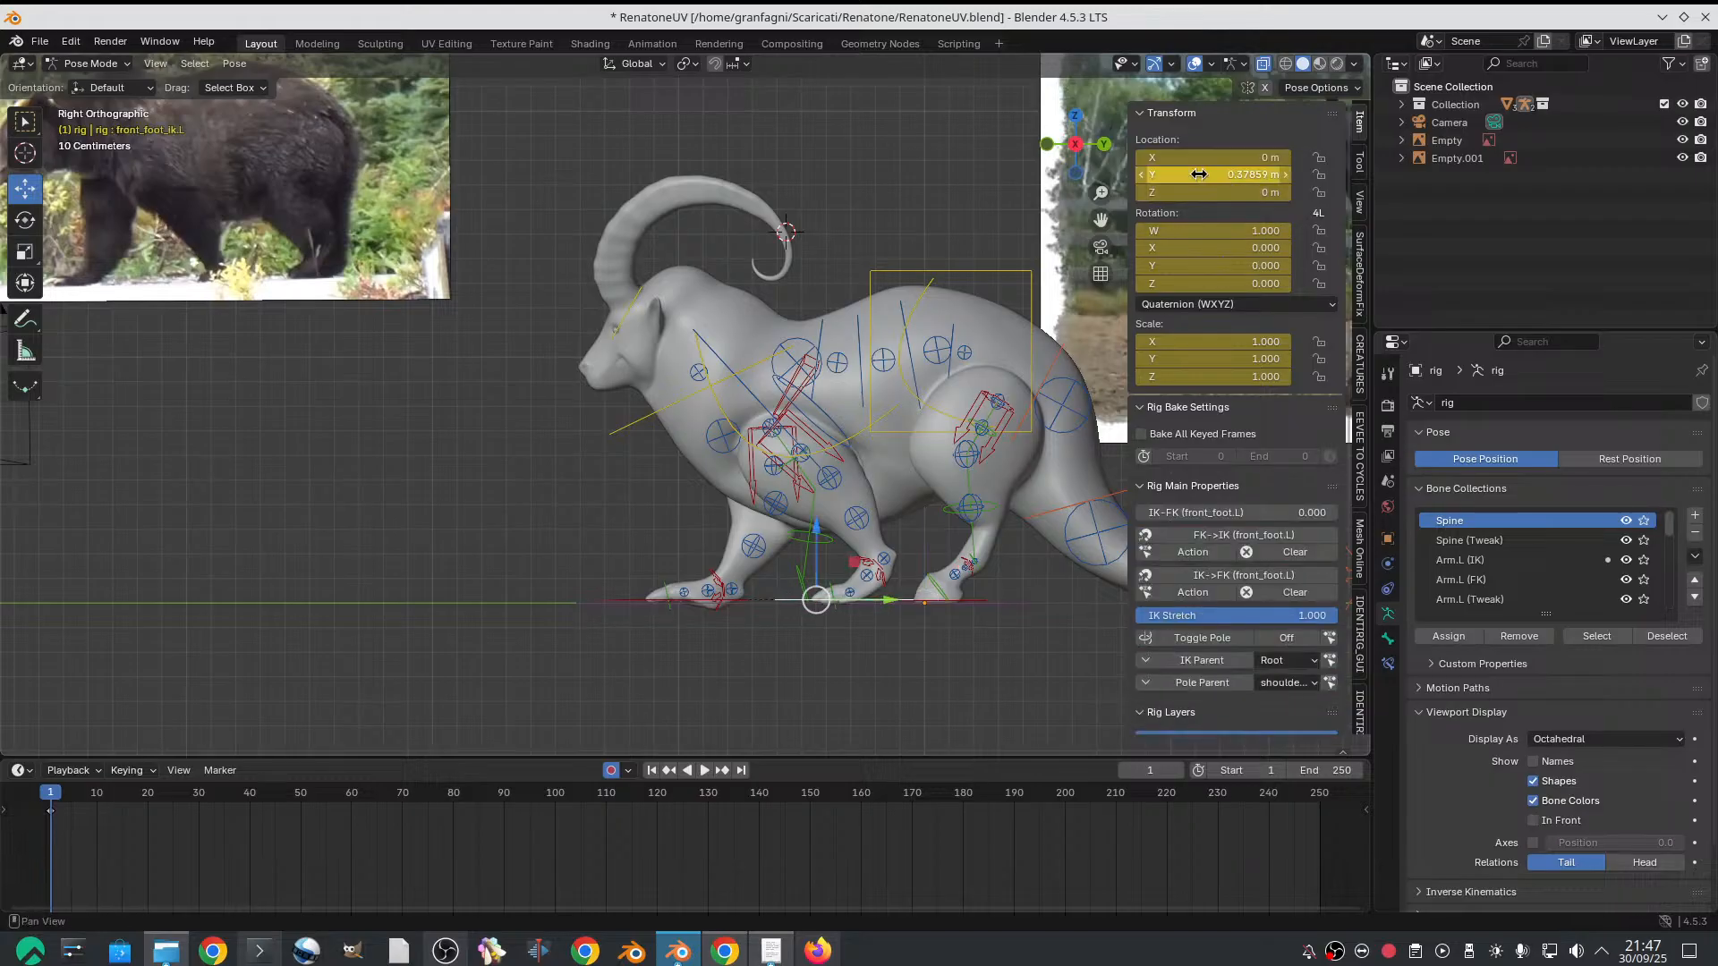
left_click_drag(1188, 173, 1087, 167)
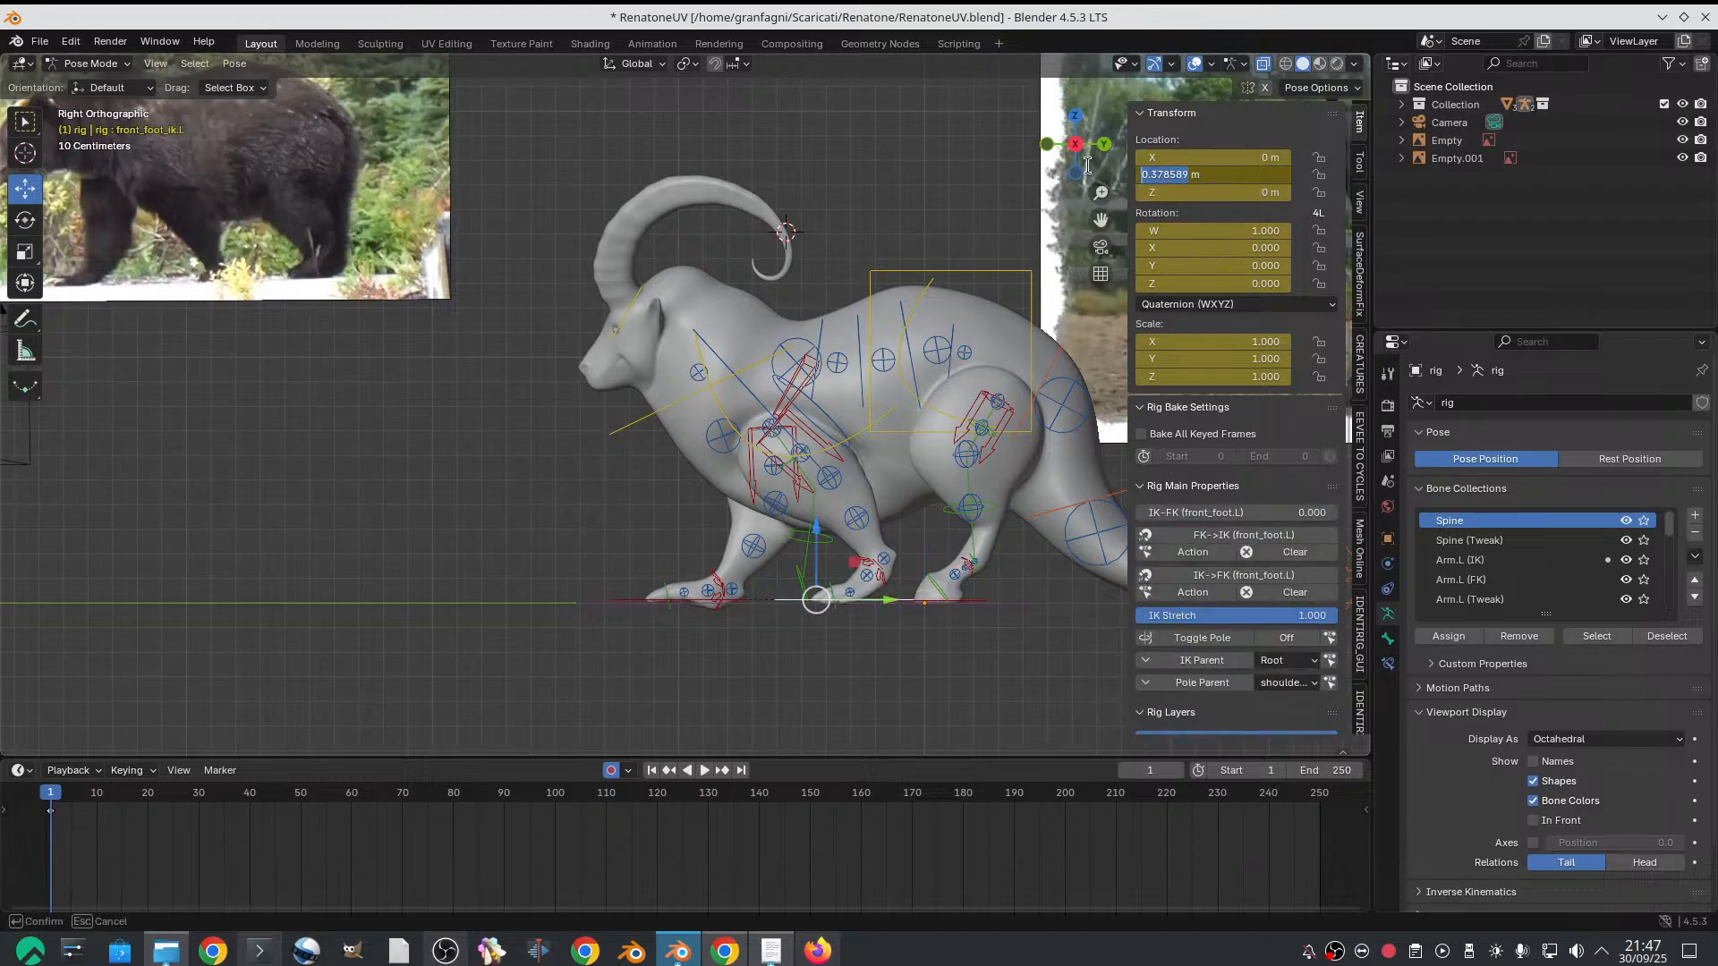
key("ctrl+v")
key("Return")
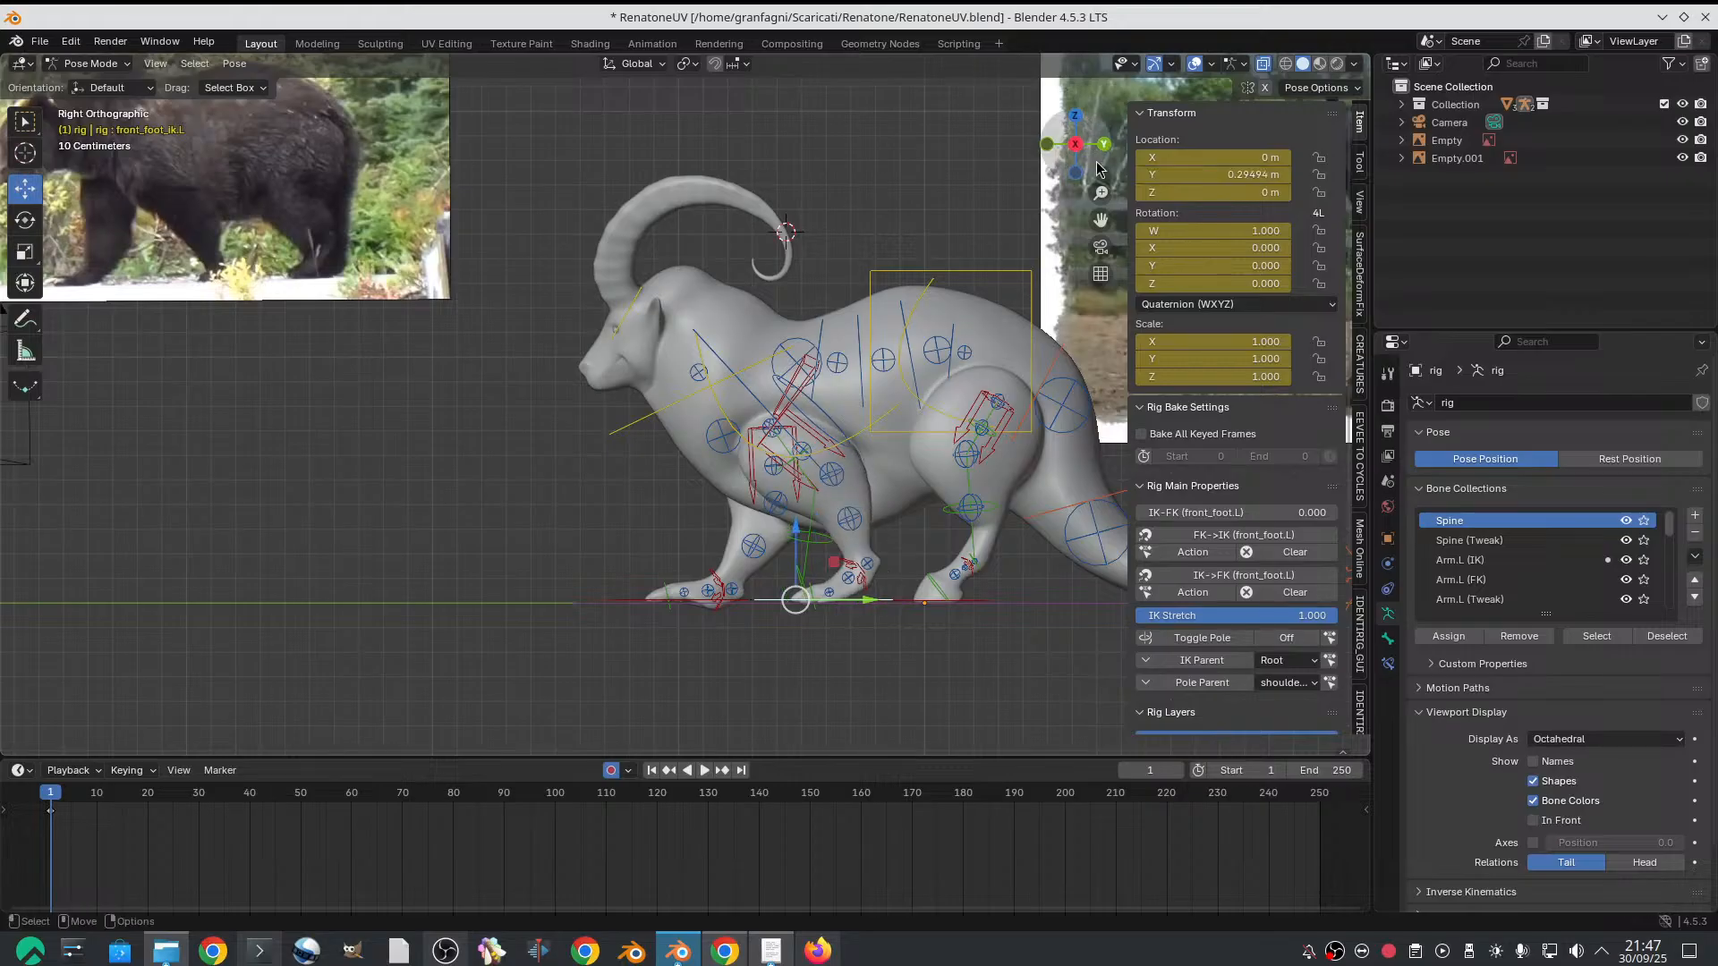
Check the goat's balanced front-leg stride against the bear reference in the side view
scroll(873, 329, "down", 2)
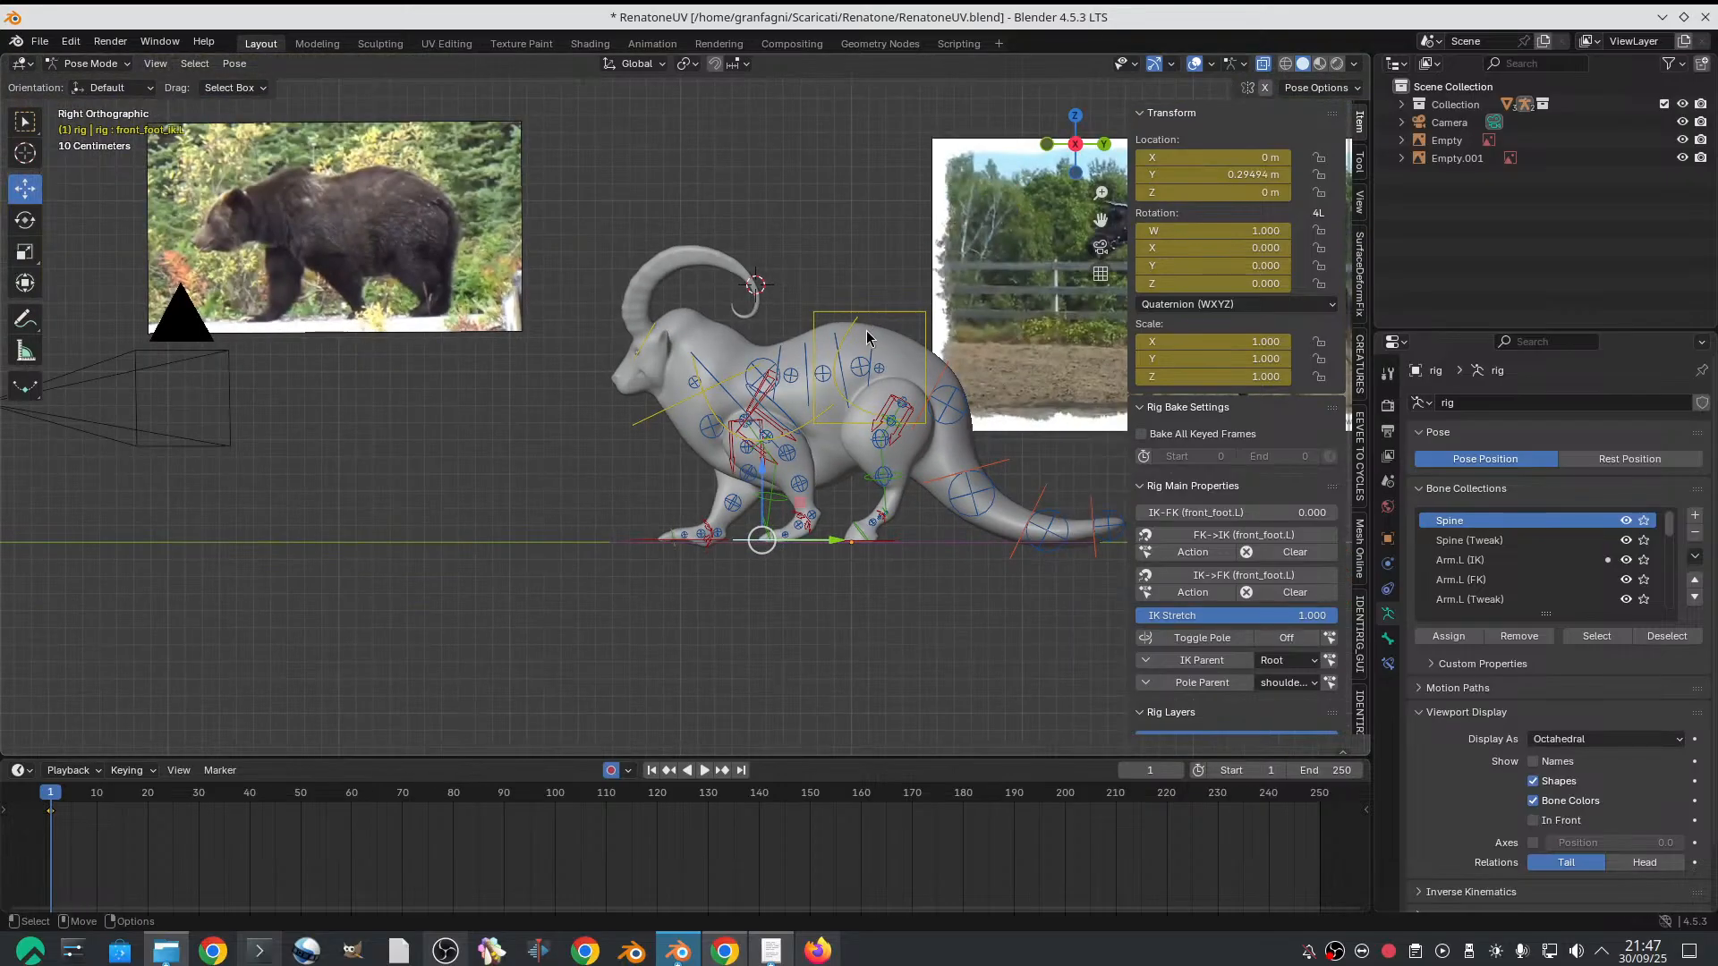
scroll(857, 353, "up", 1)
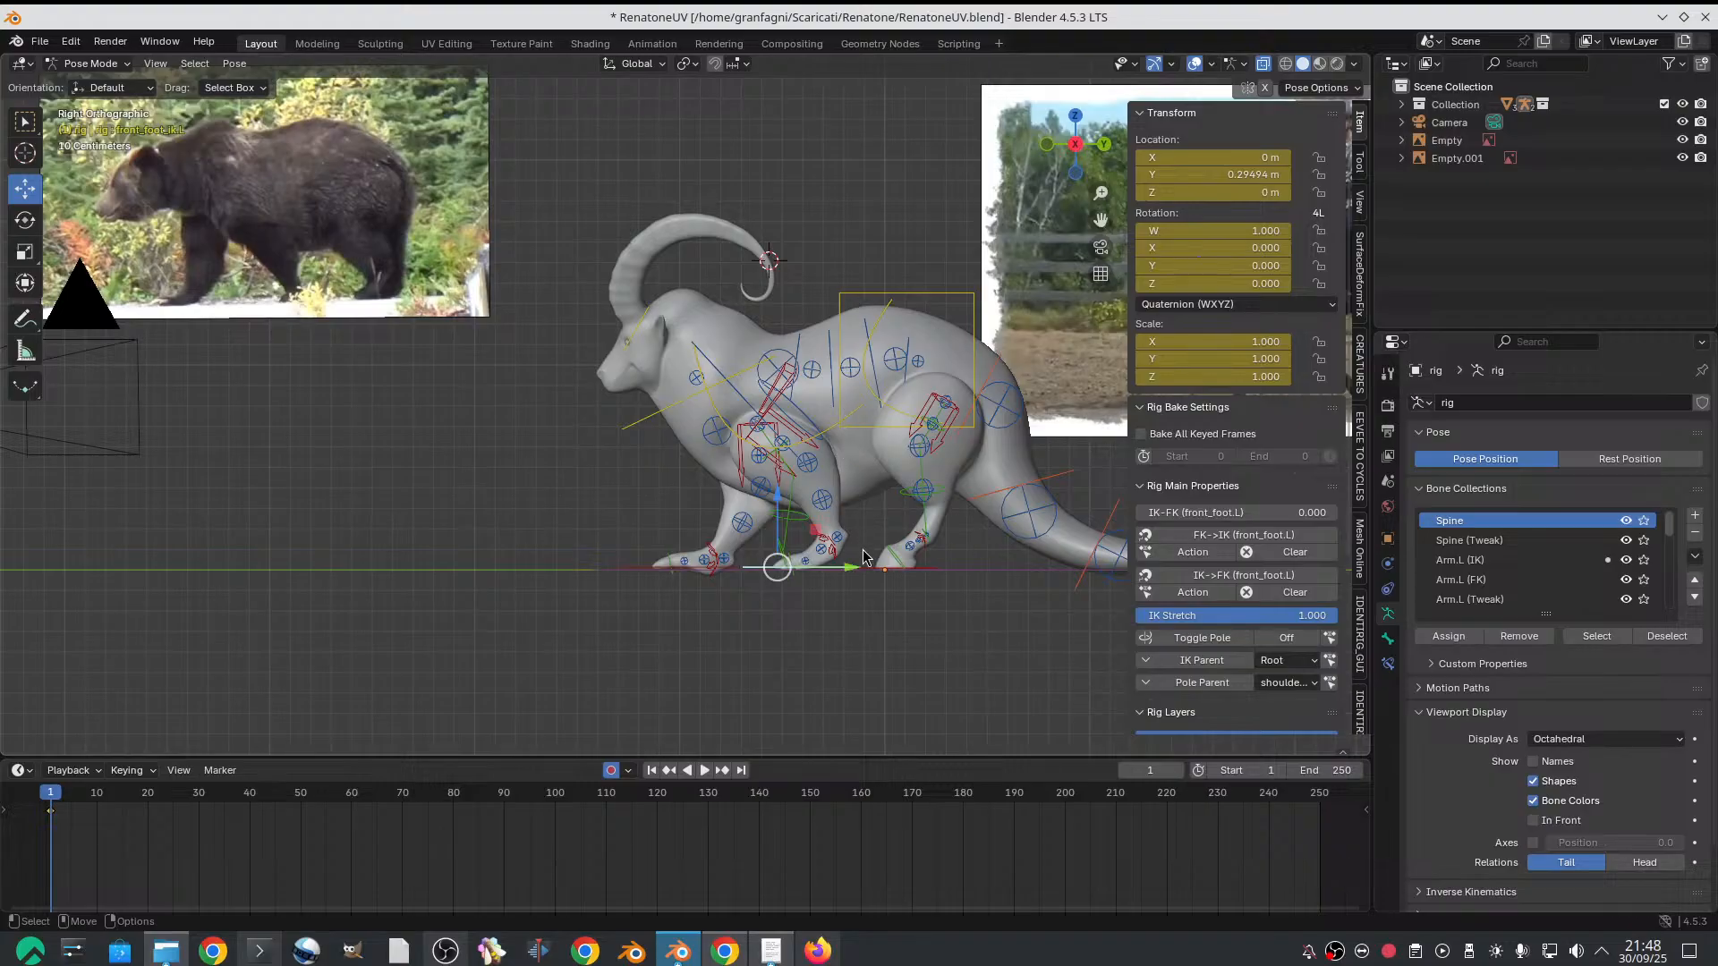
scroll(883, 394, "up", 1)
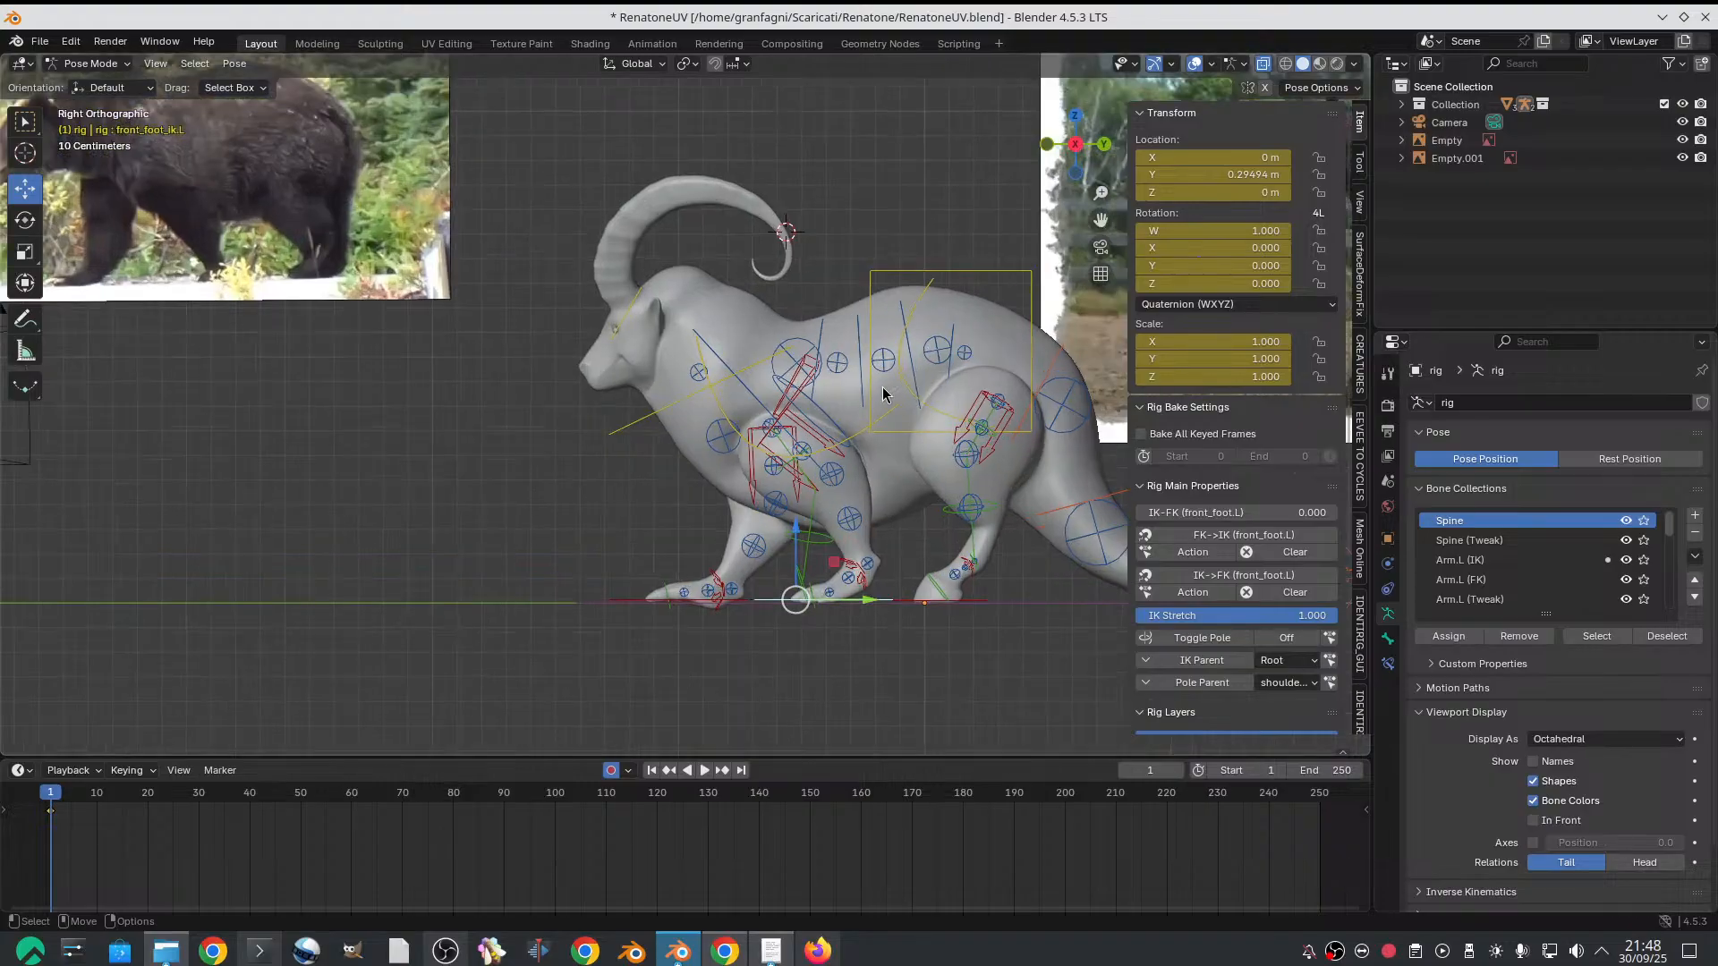
scroll(902, 351, "down", 1)
scroll(905, 350, "up", 2)
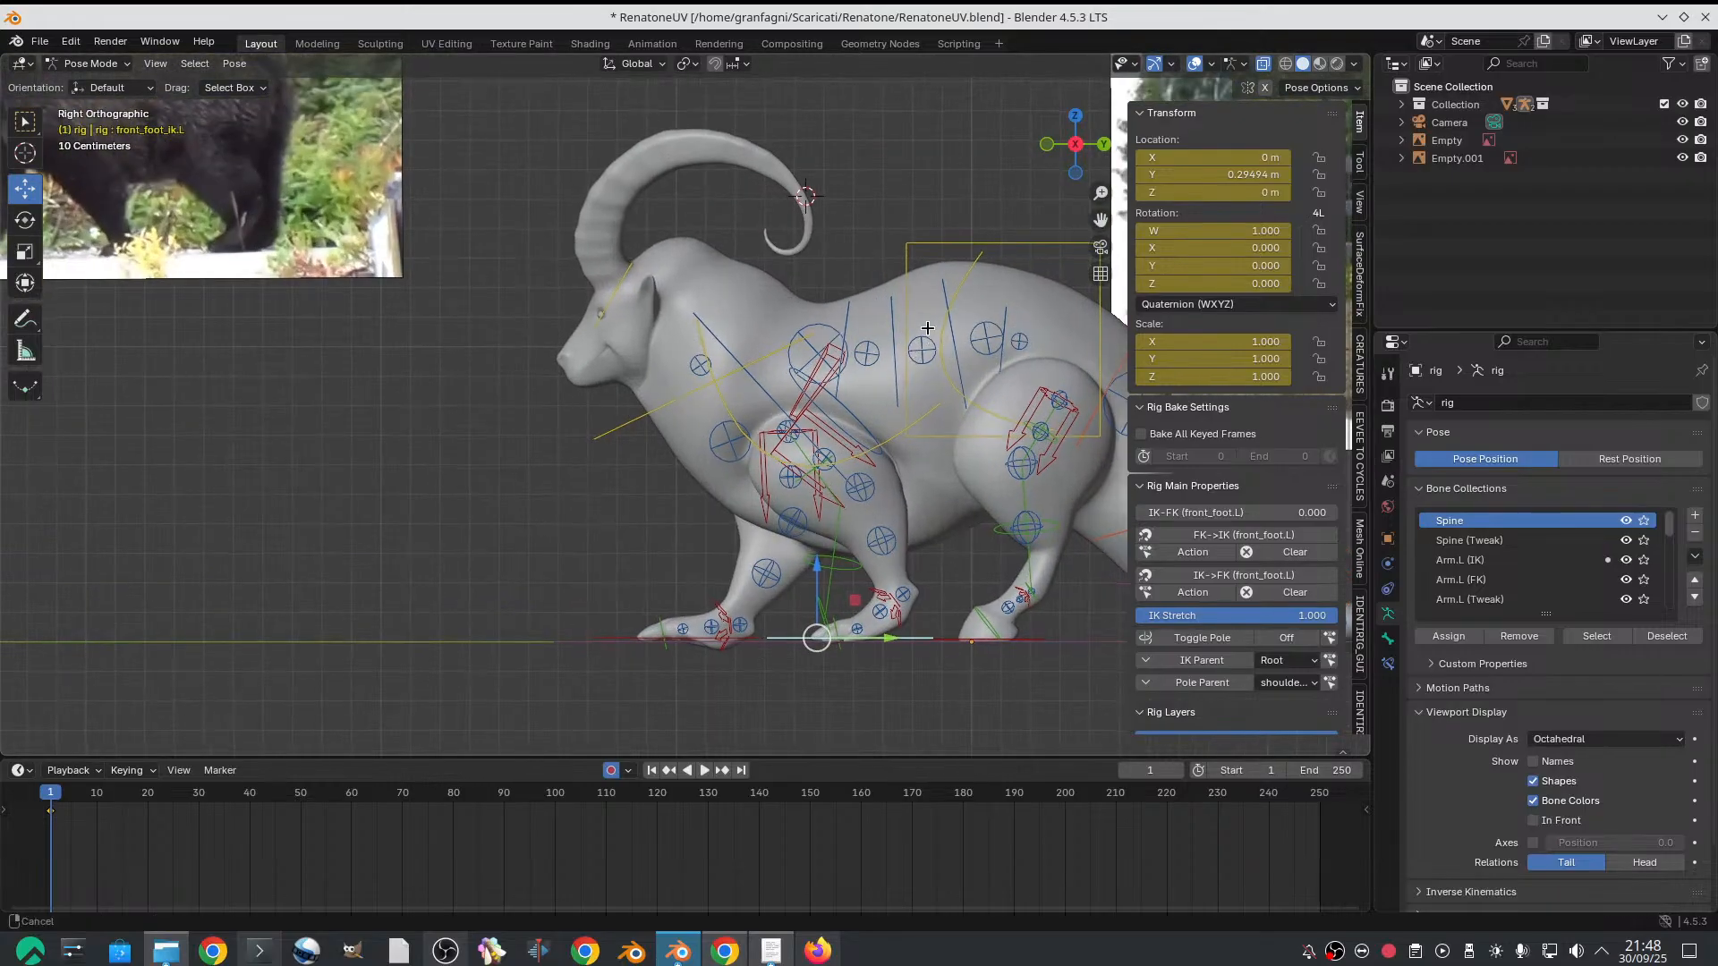
scroll(871, 338, "down", 1)
mouse_move(907, 353)
middle_mouse_down("alt")
mouse_move(872, 338)
mouse_move(898, 366)
middle_mouse_up("alt")
scroll(889, 357, "down", 1)
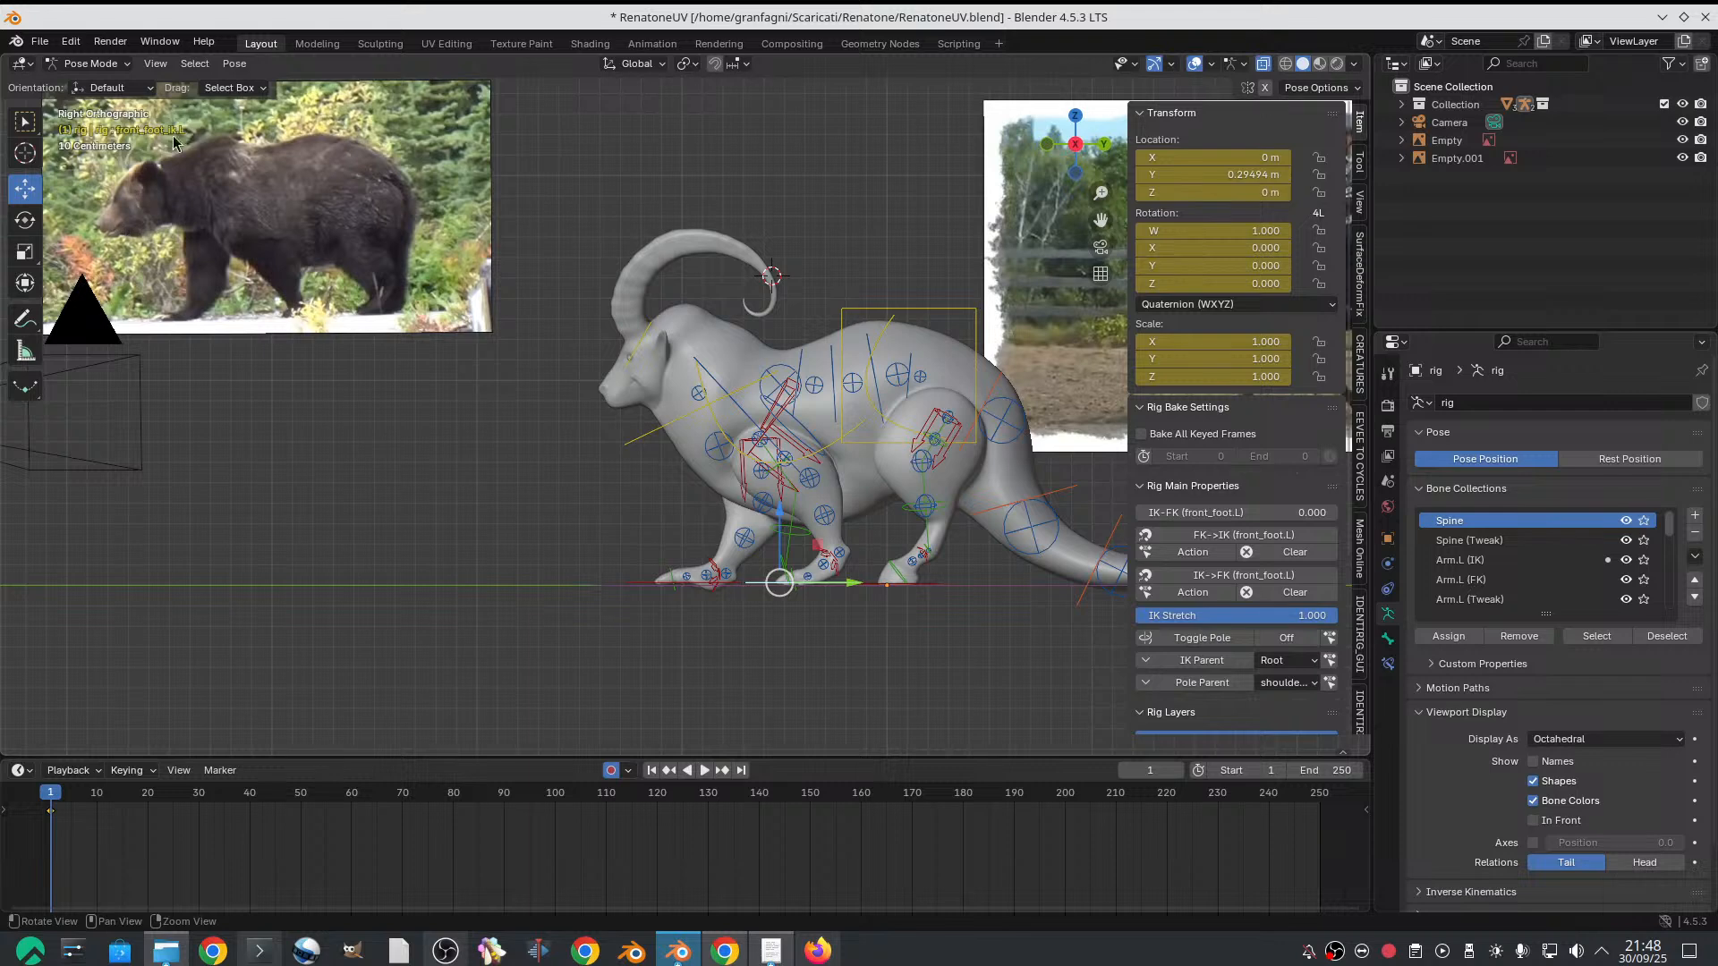
scroll(624, 307, "up", 1)
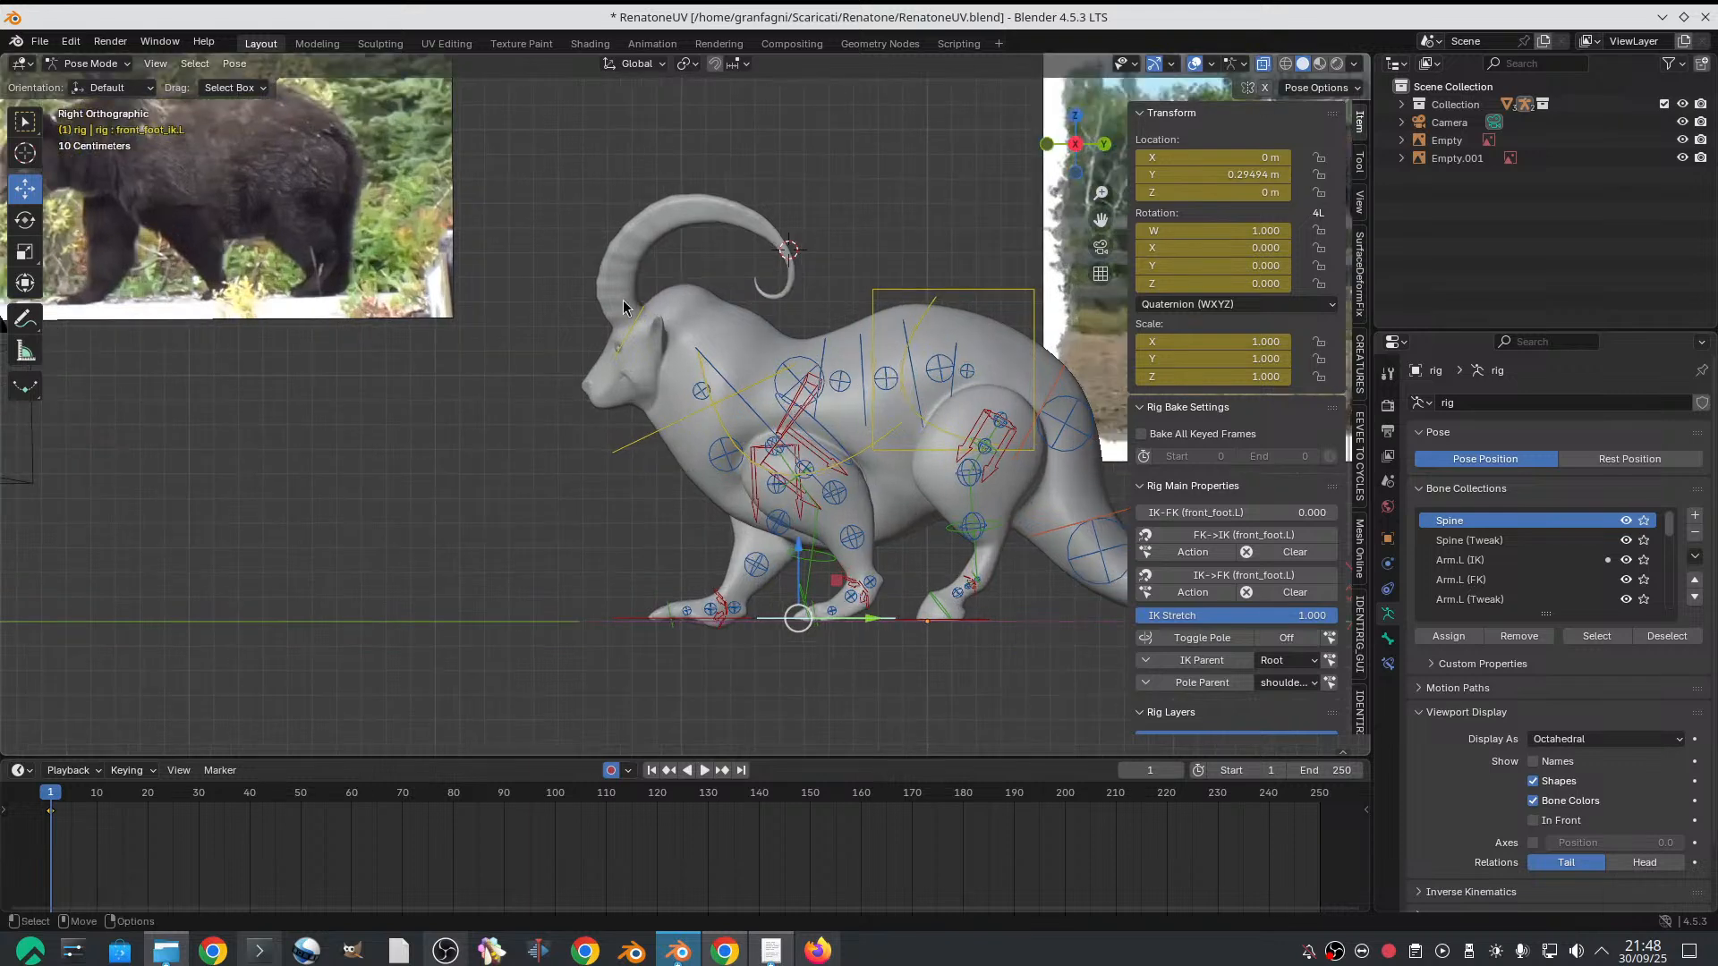
Rotate the neck control to lower the head forward, to a quaternion X rotation of about 0.136
left_click(673, 422)
key("r")
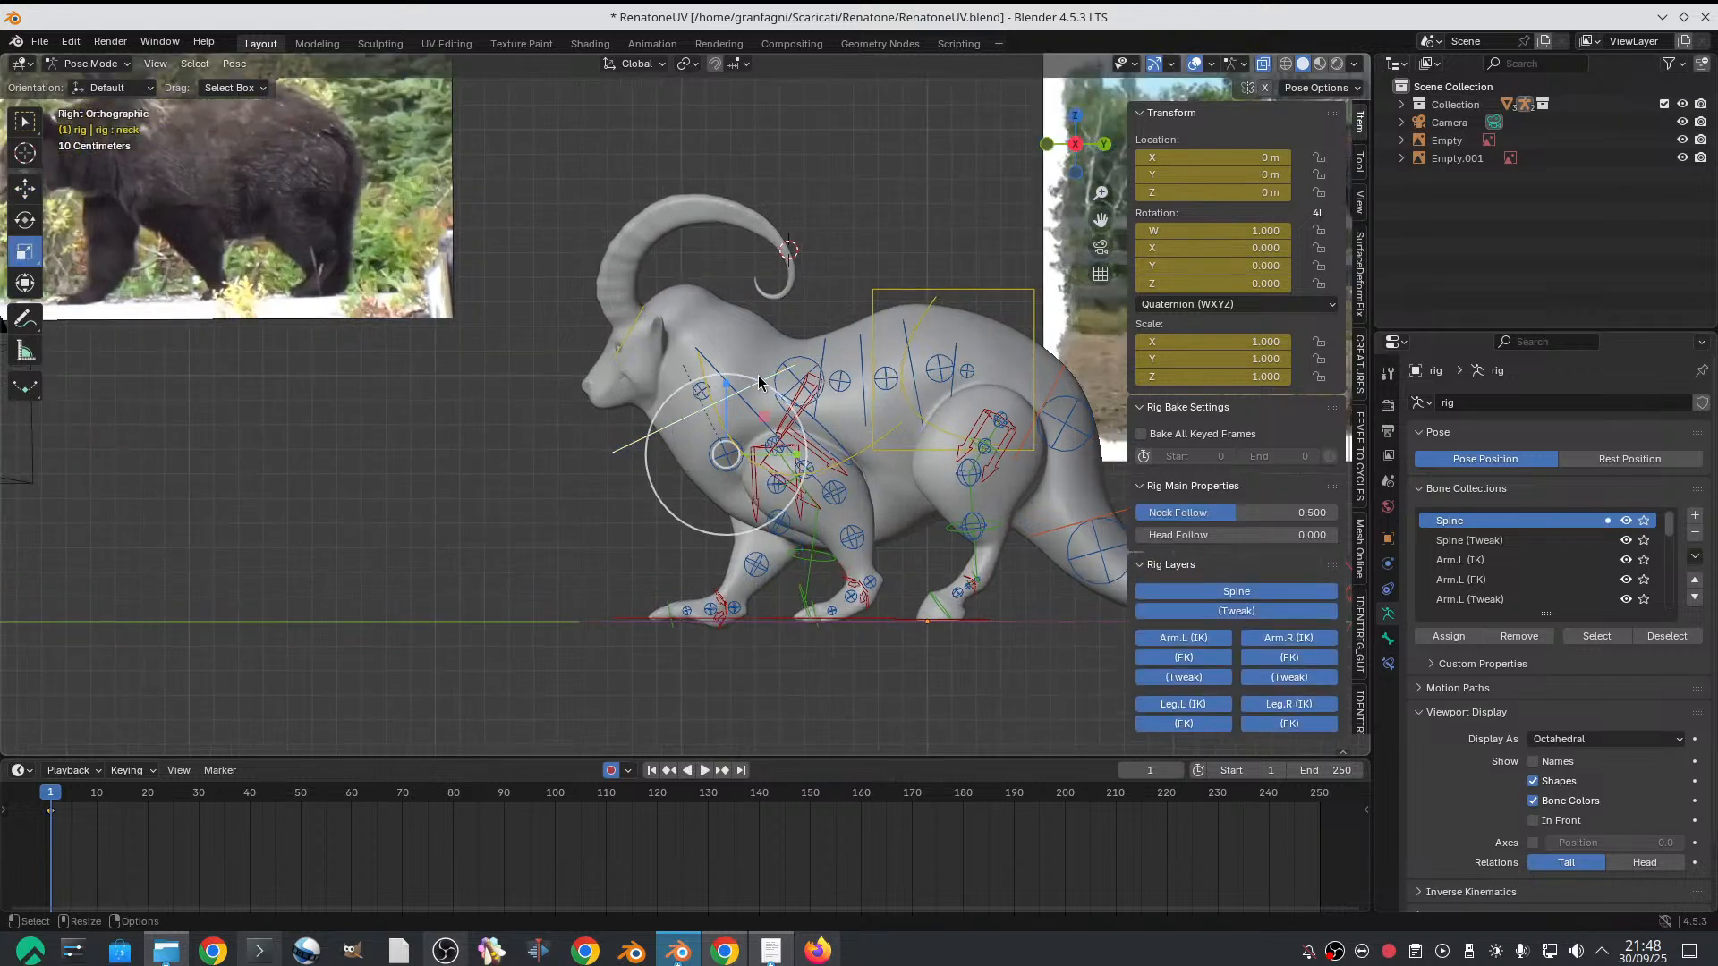
key("e")
left_click_drag(766, 401, 724, 376)
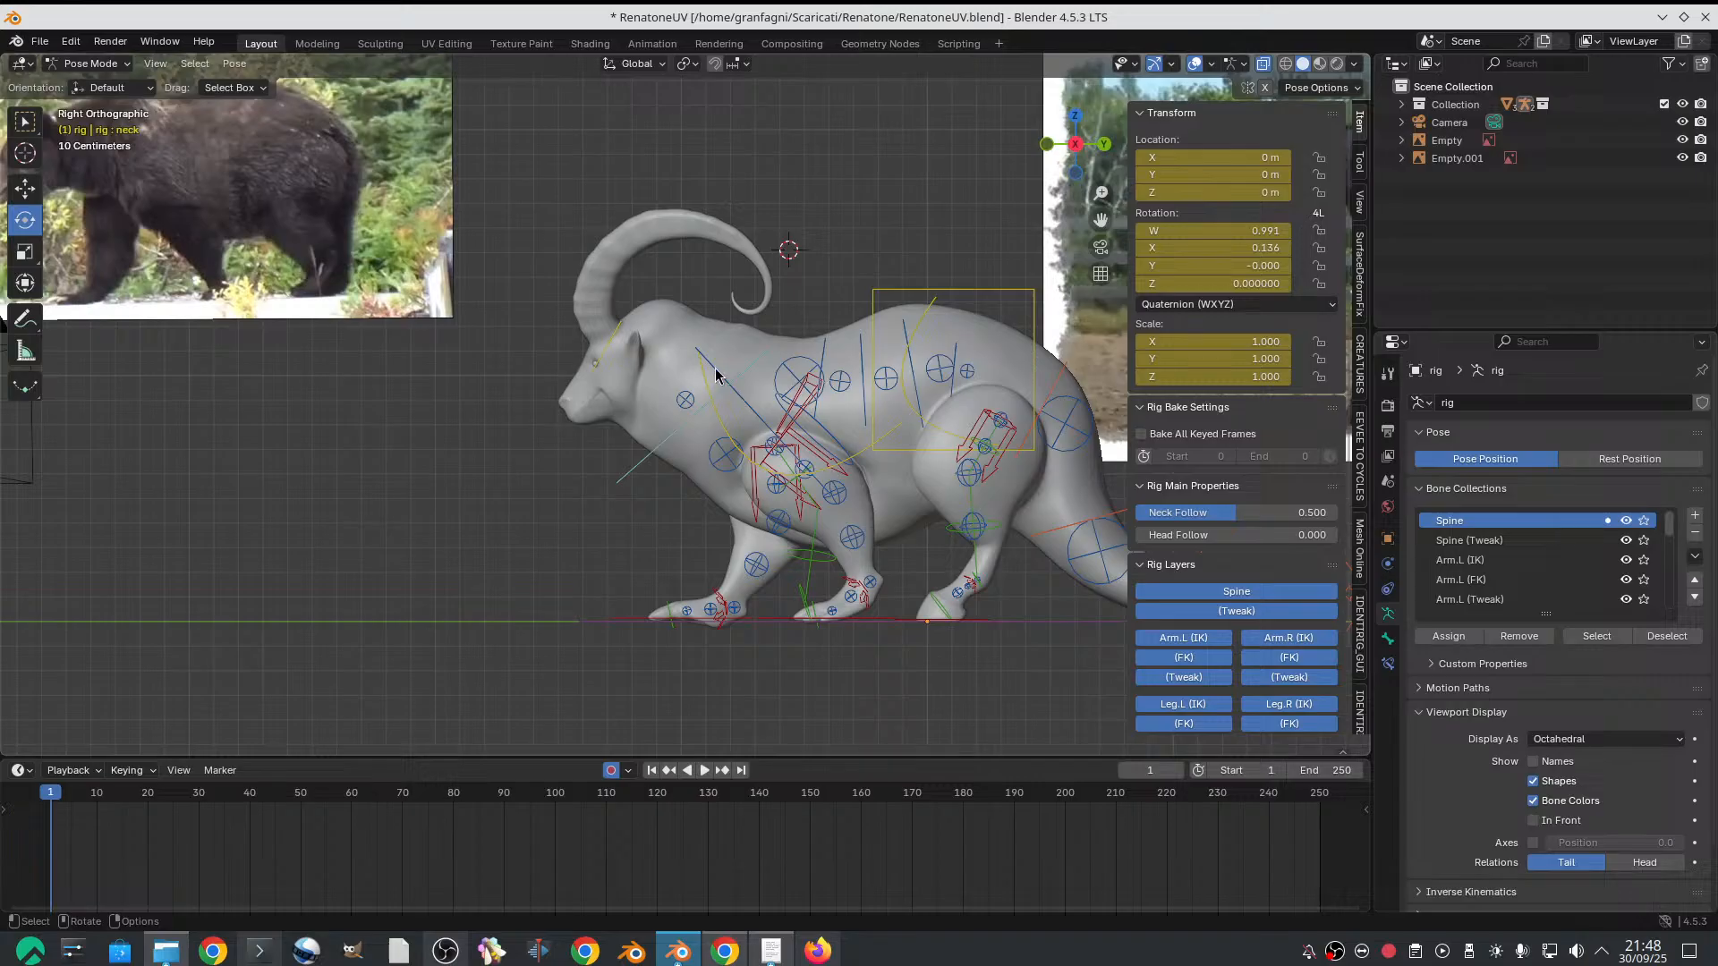
Rotate the chest control slightly around its X axis, to a quaternion X value of about -0.013
left_click(718, 372)
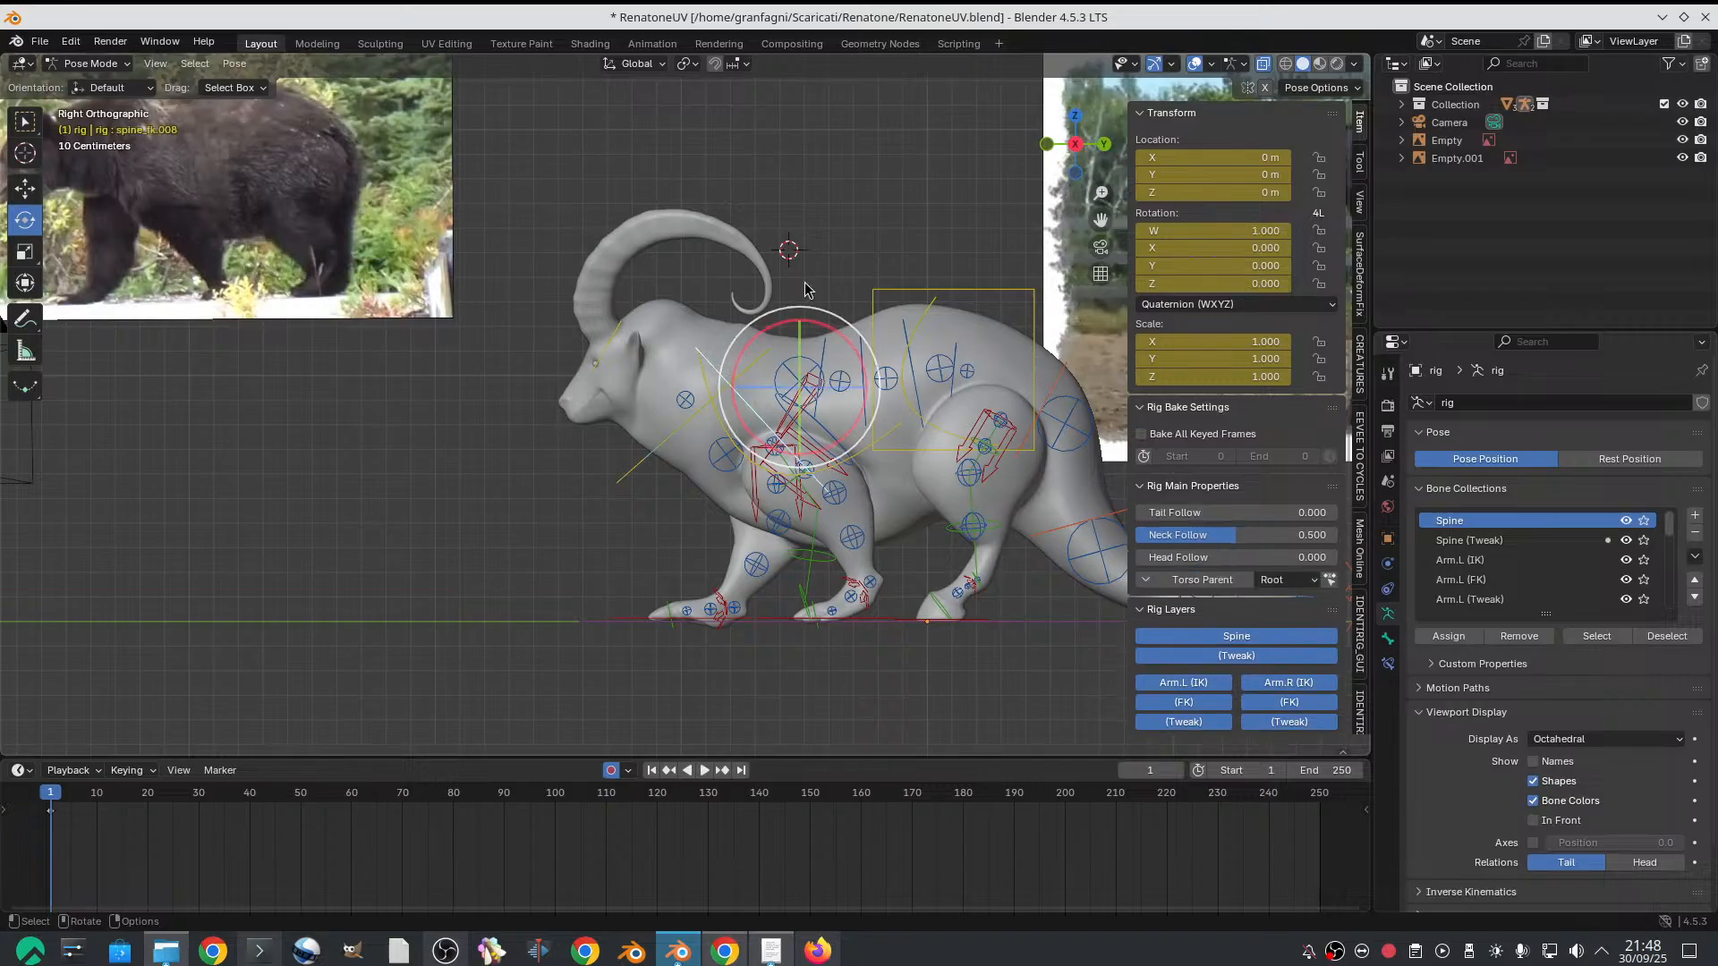
scroll(751, 396, "up", 1)
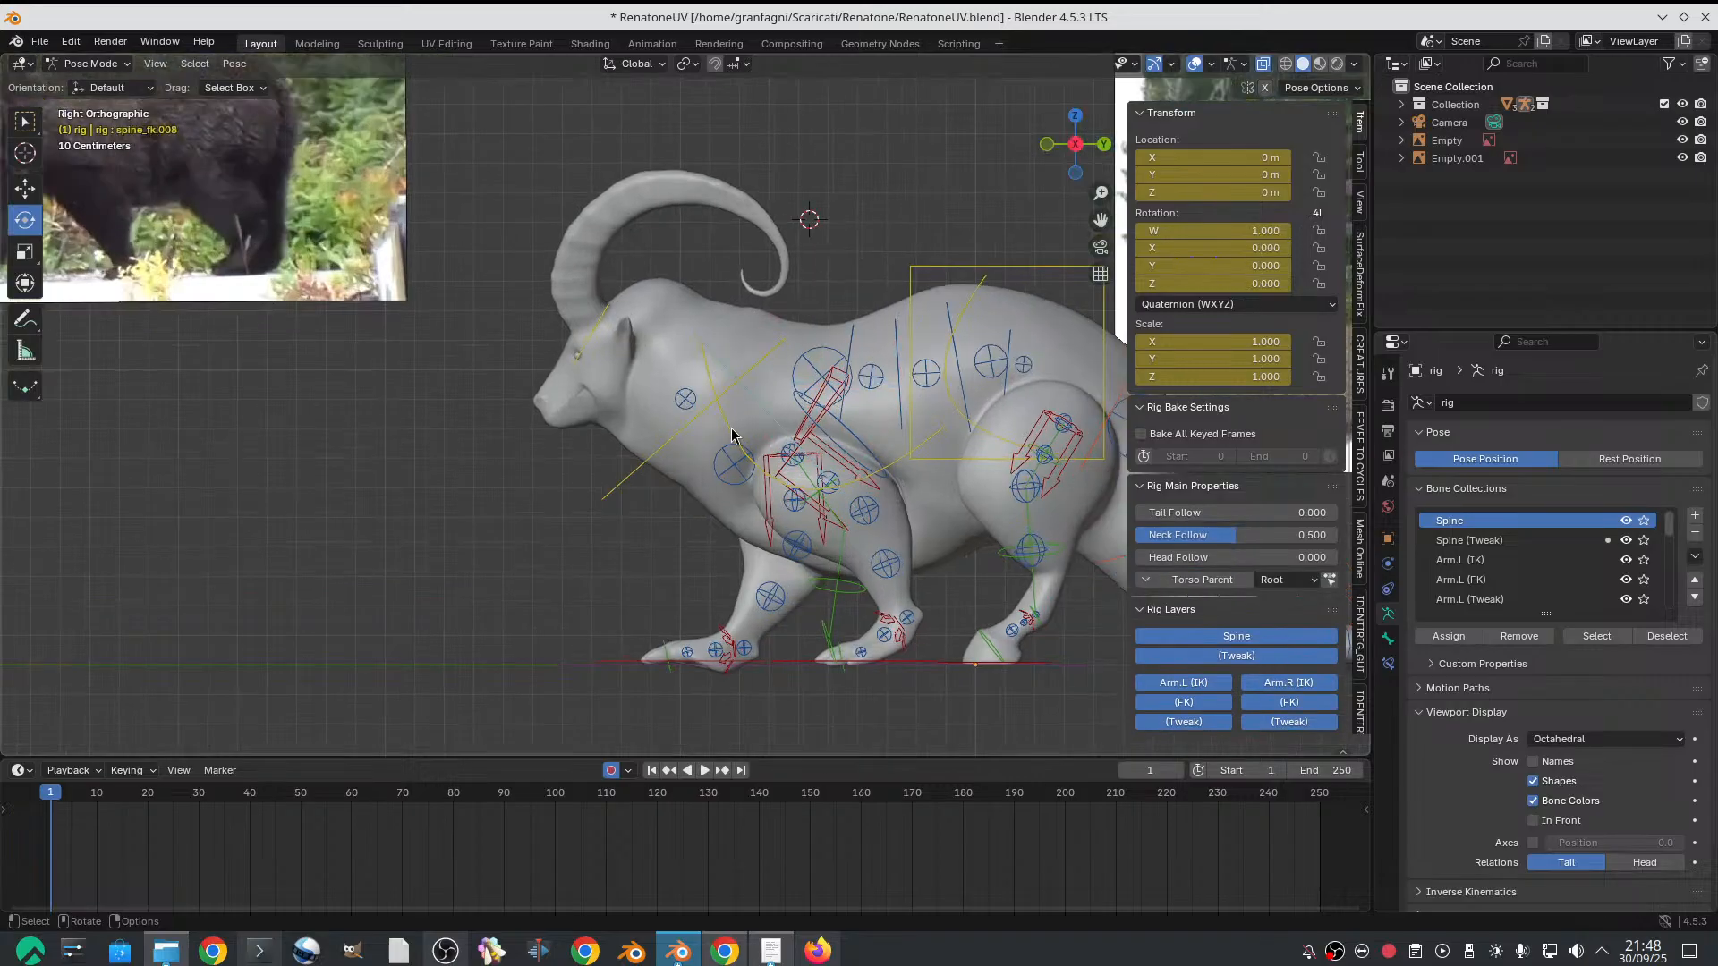
left_click(762, 377)
left_click_drag(834, 316, 816, 308)
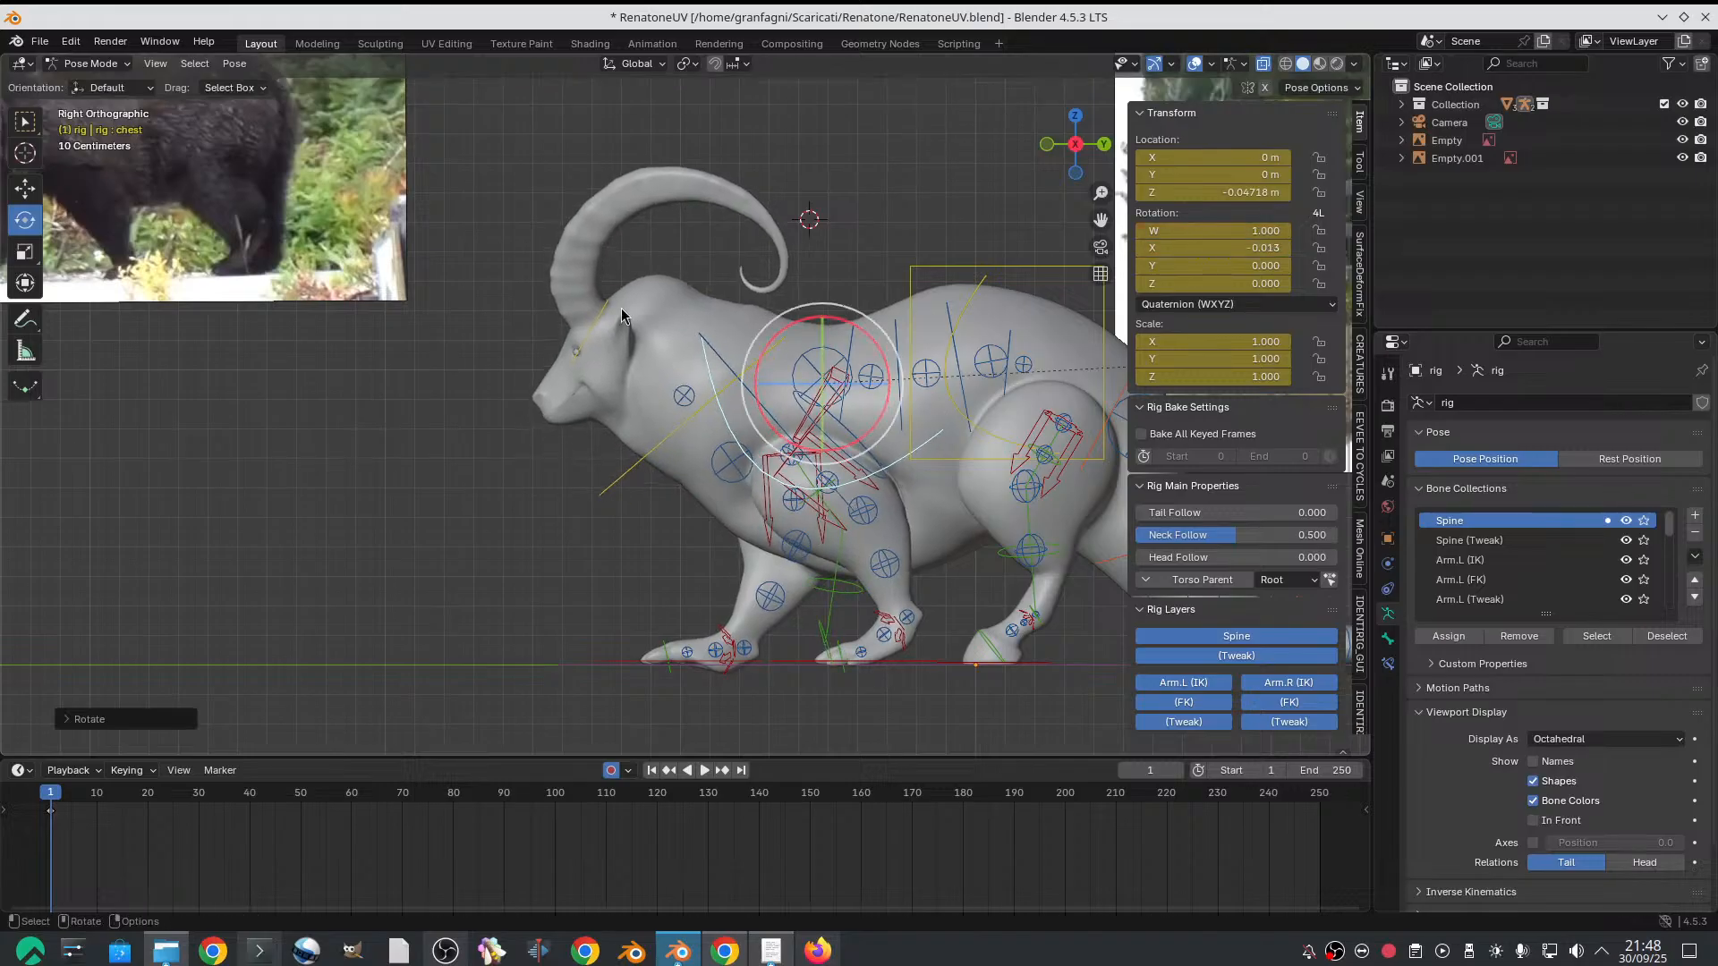
Rotate the head control slightly around its X axis, to a quaternion X value of about -0.030
left_click(623, 318)
scroll(653, 308, "down", 1)
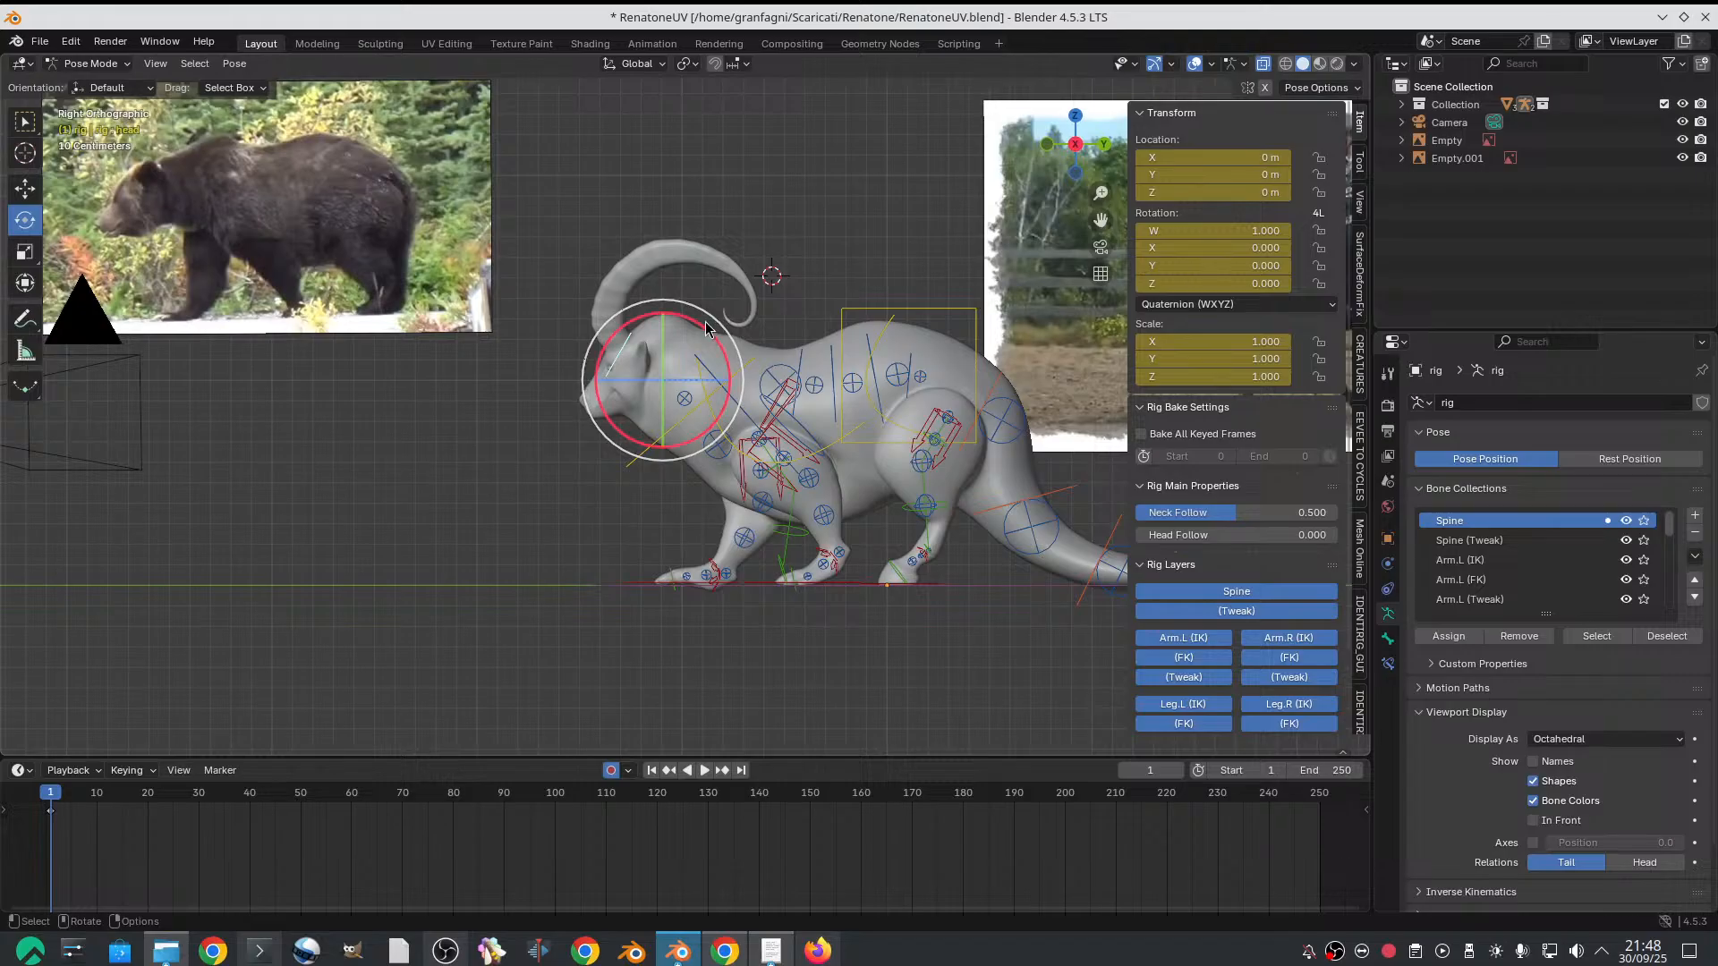
left_click_drag(707, 328, 664, 307)
key("g")
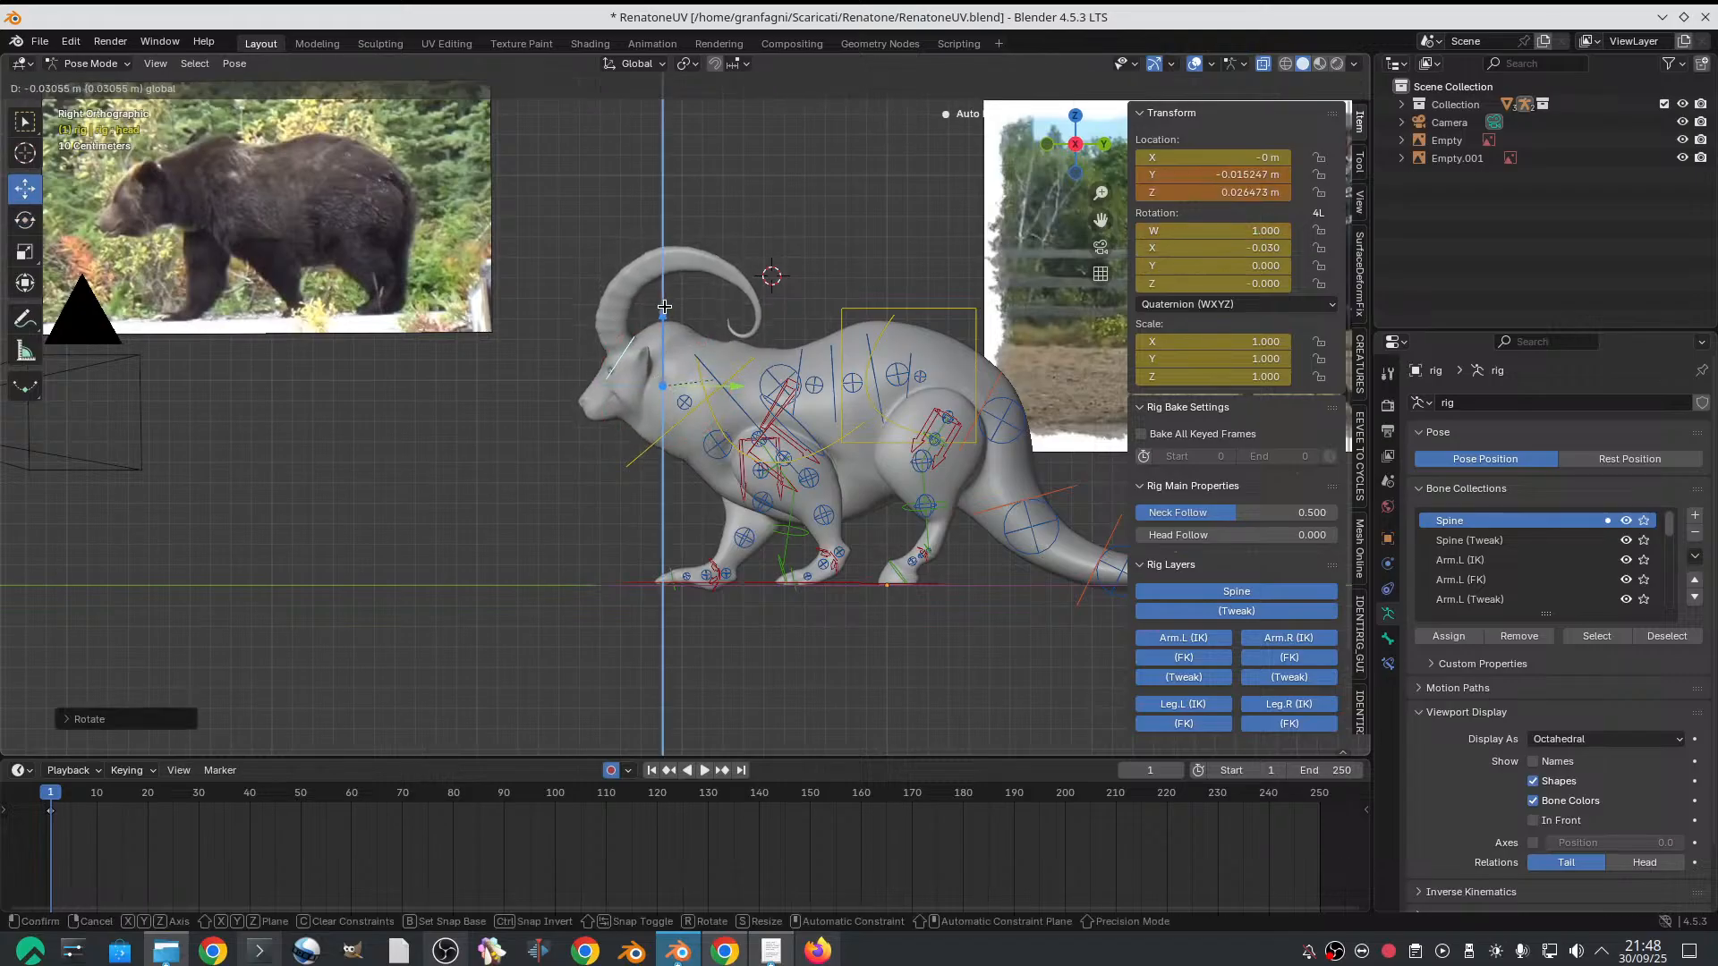
key("Escape")
scroll(757, 288, "up", 2)
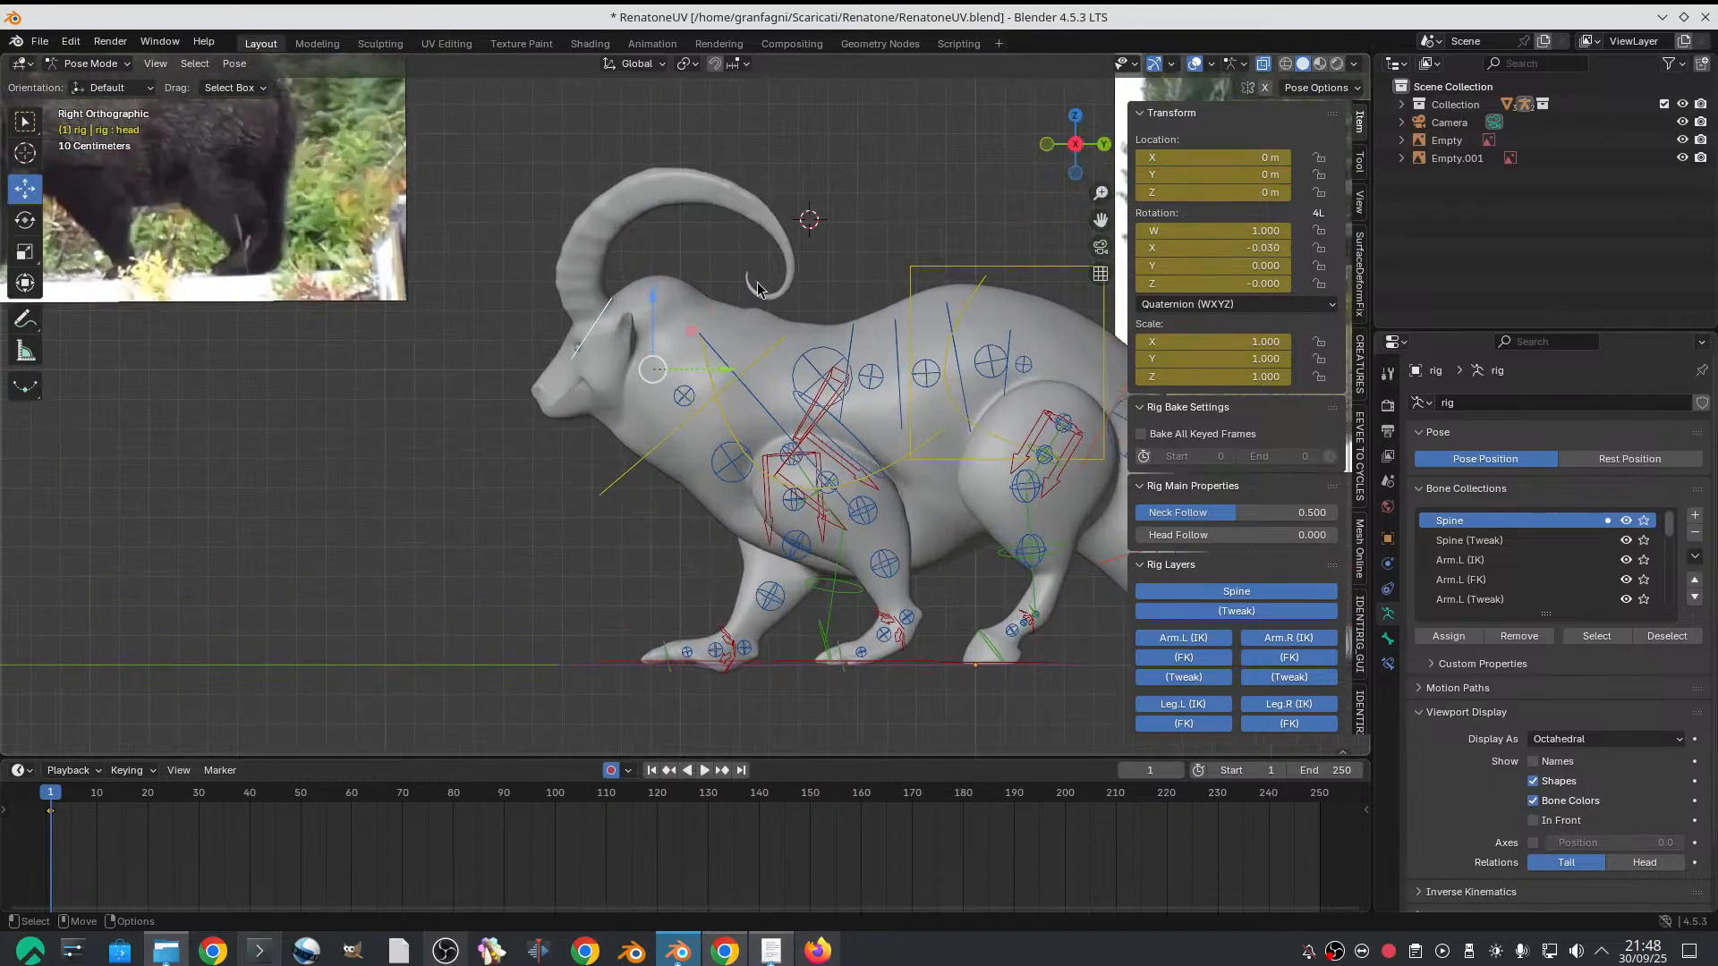
Move the neck control slightly in the side view, to about -0.011 m on Y and 0.005 m on Z
left_click(680, 426)
left_click_drag(730, 398, 736, 405)
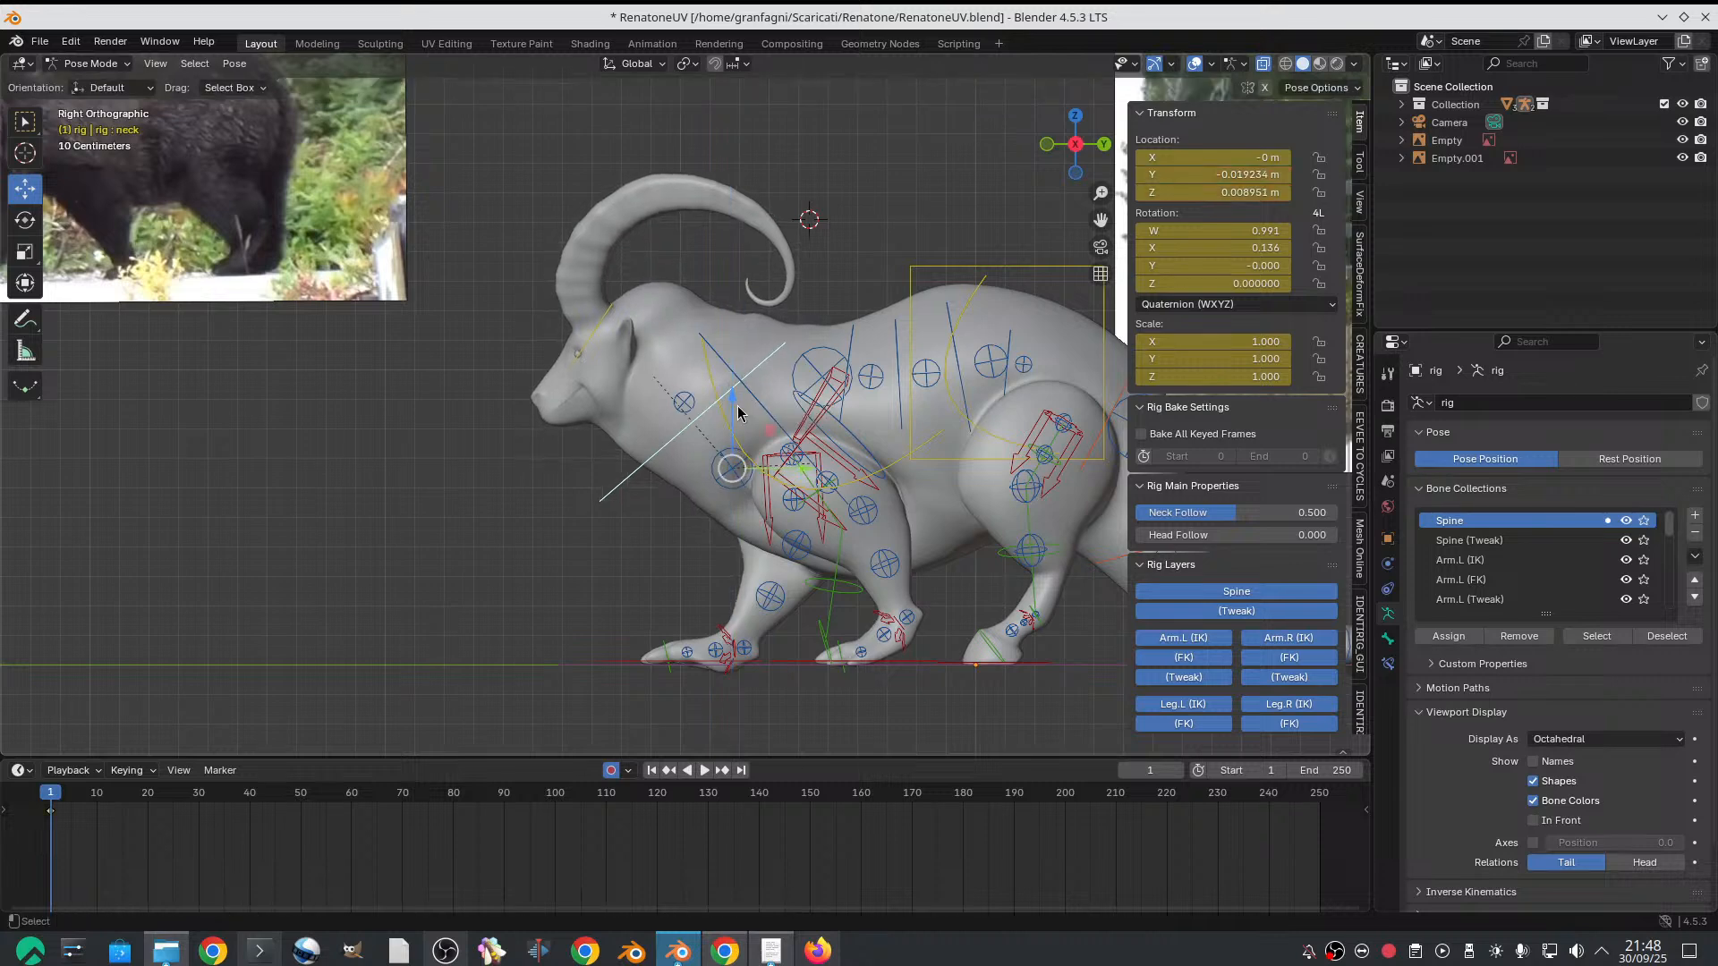
key("alt+g")
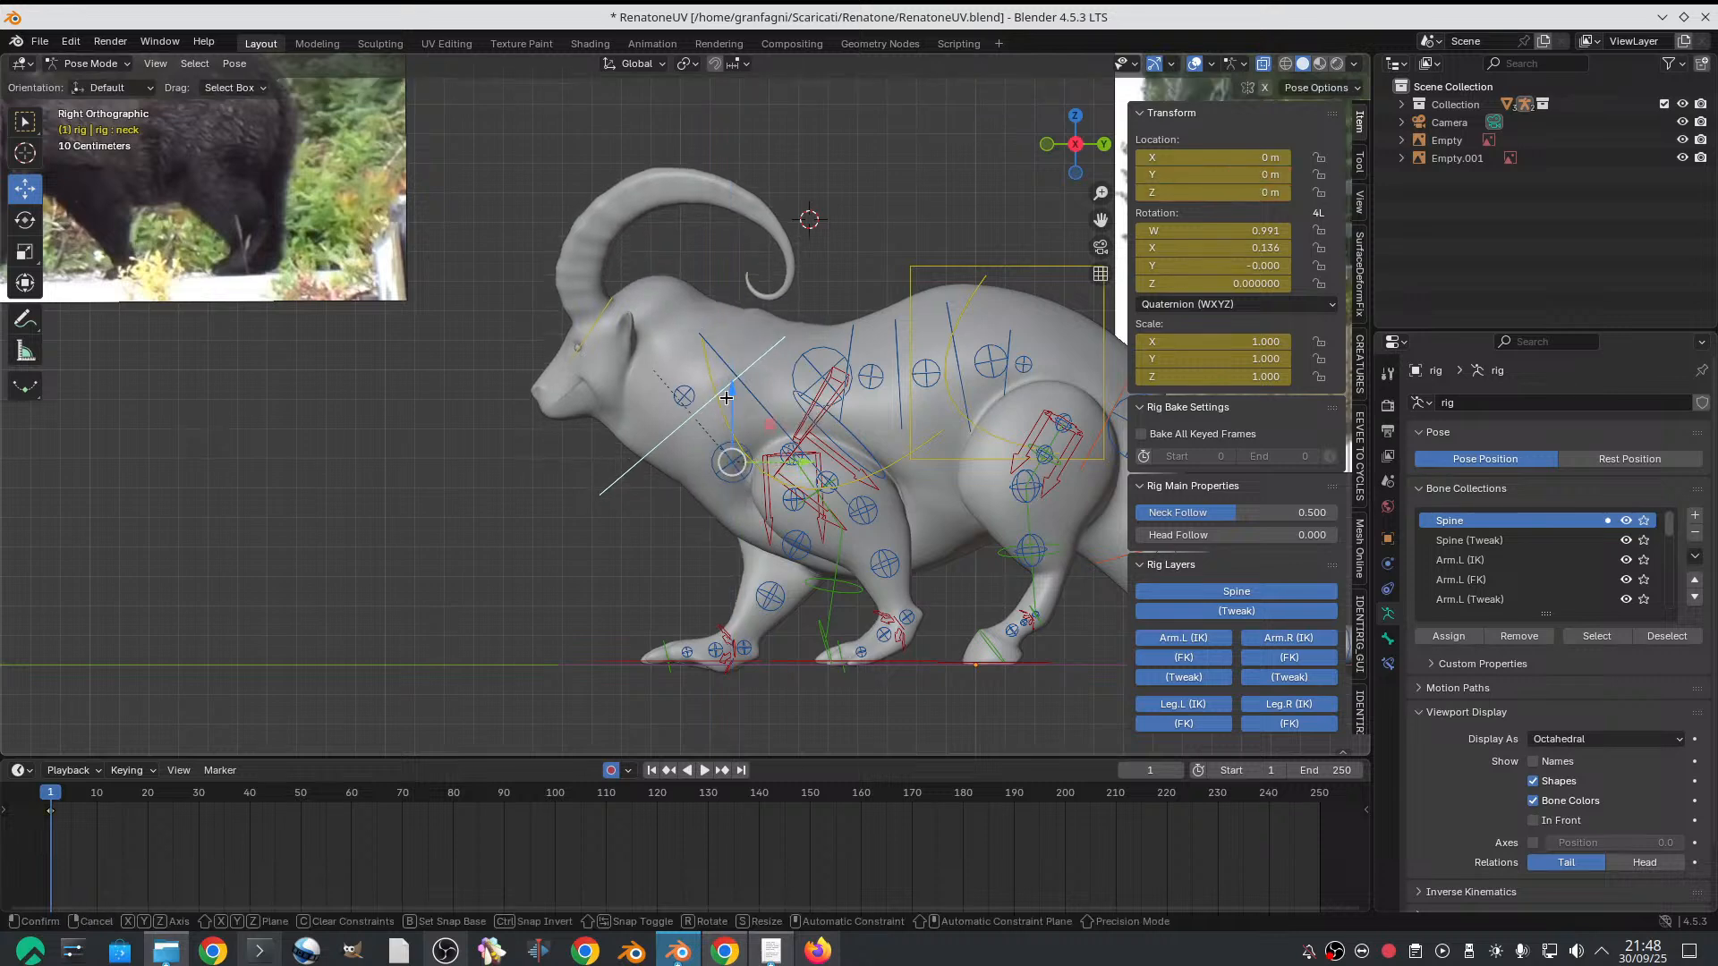
left_click(718, 399)
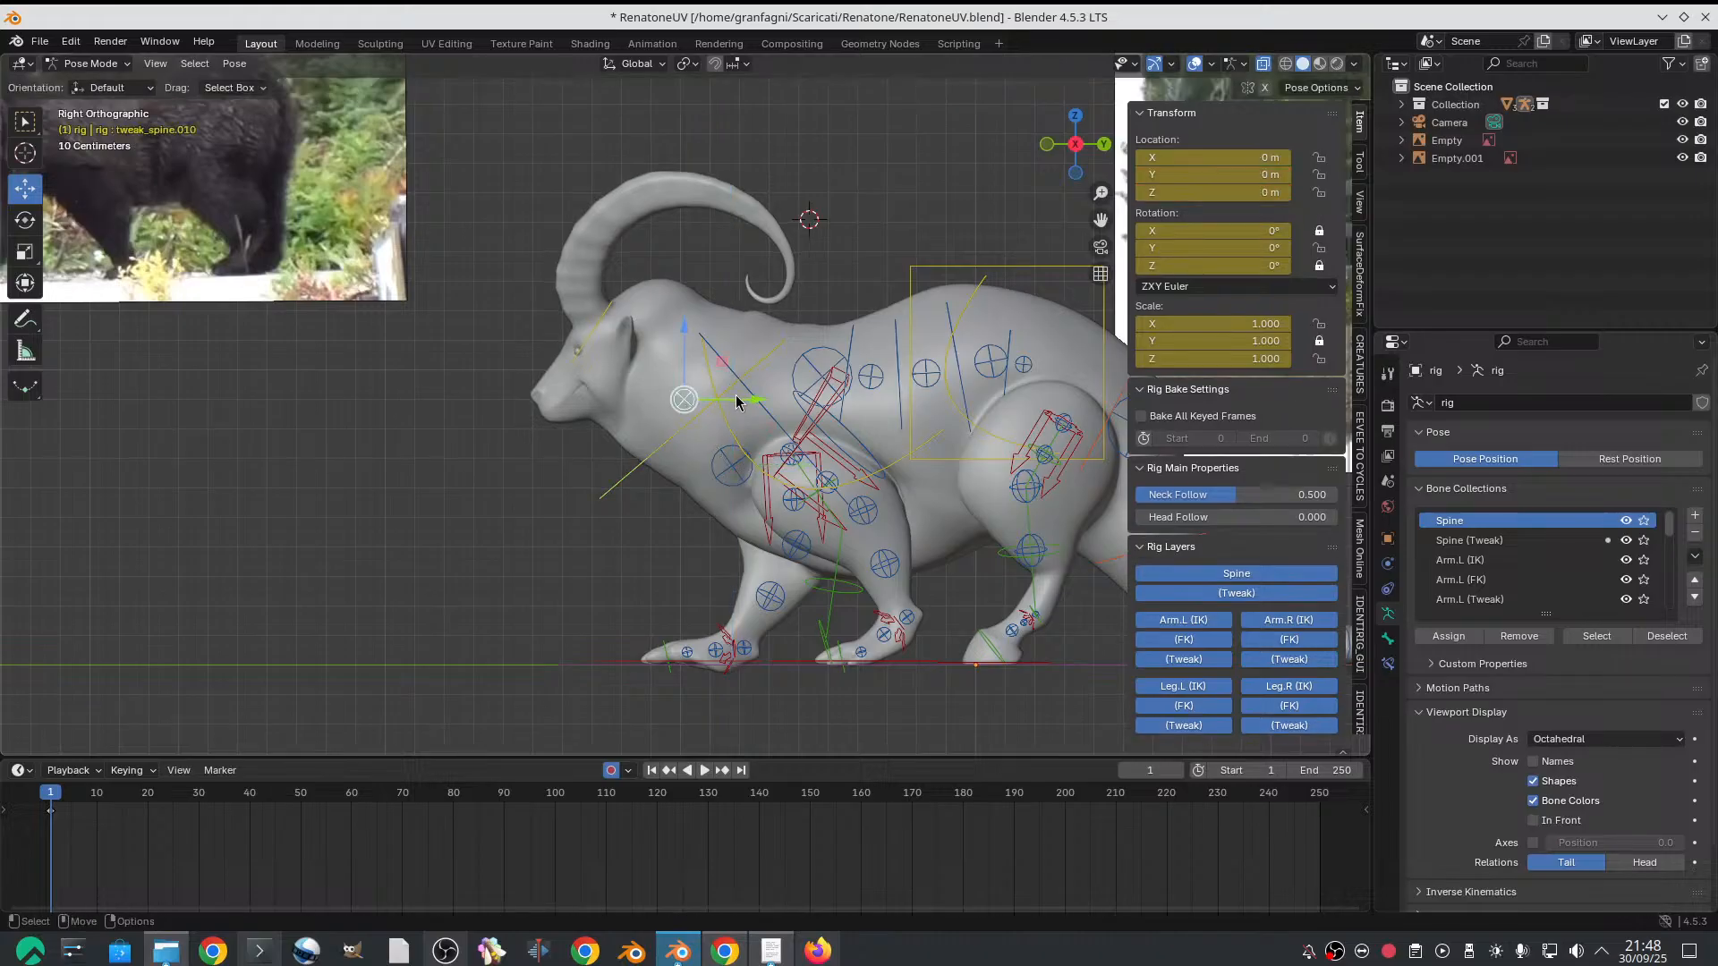
Undo the upper neck tweak's move and shift the lower neck tweak control to about 0.011 m on Y and 0.015 m on Z
mouse_move(735, 395)
left_mouse_down()
mouse_move(719, 389)
mouse_move(734, 396)
left_mouse_up()
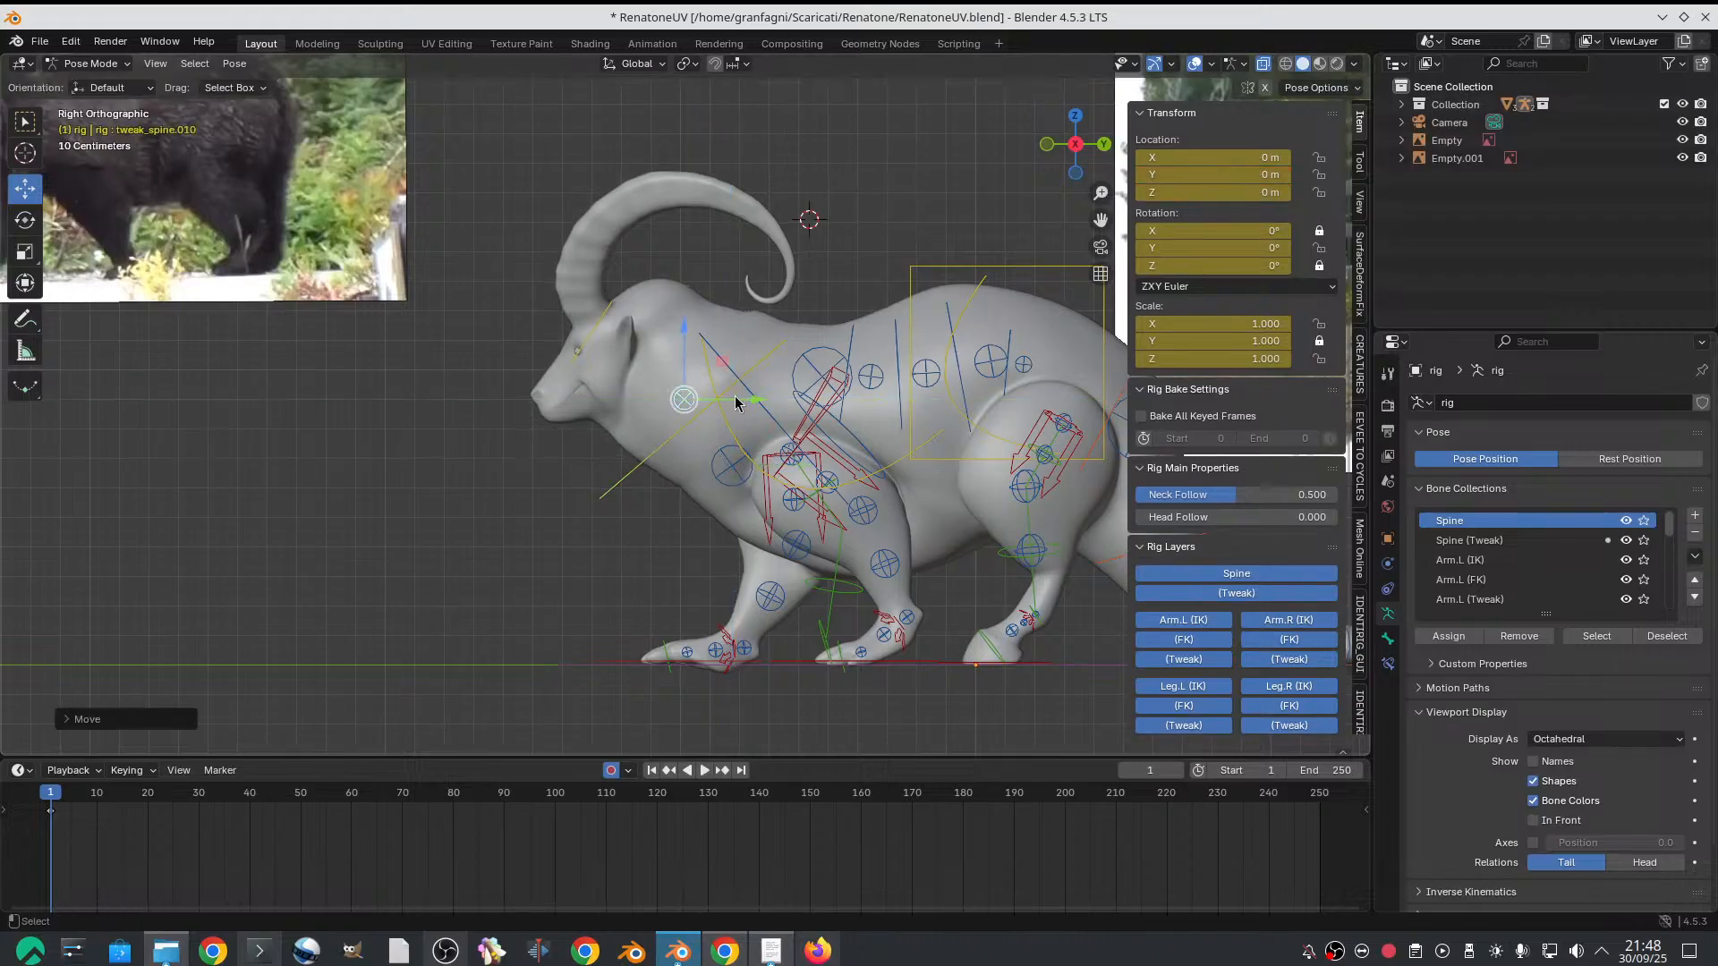
key("ctrl+z")
left_click(718, 471)
left_click_drag(773, 468, 767, 468)
scroll(852, 491, "down", 2)
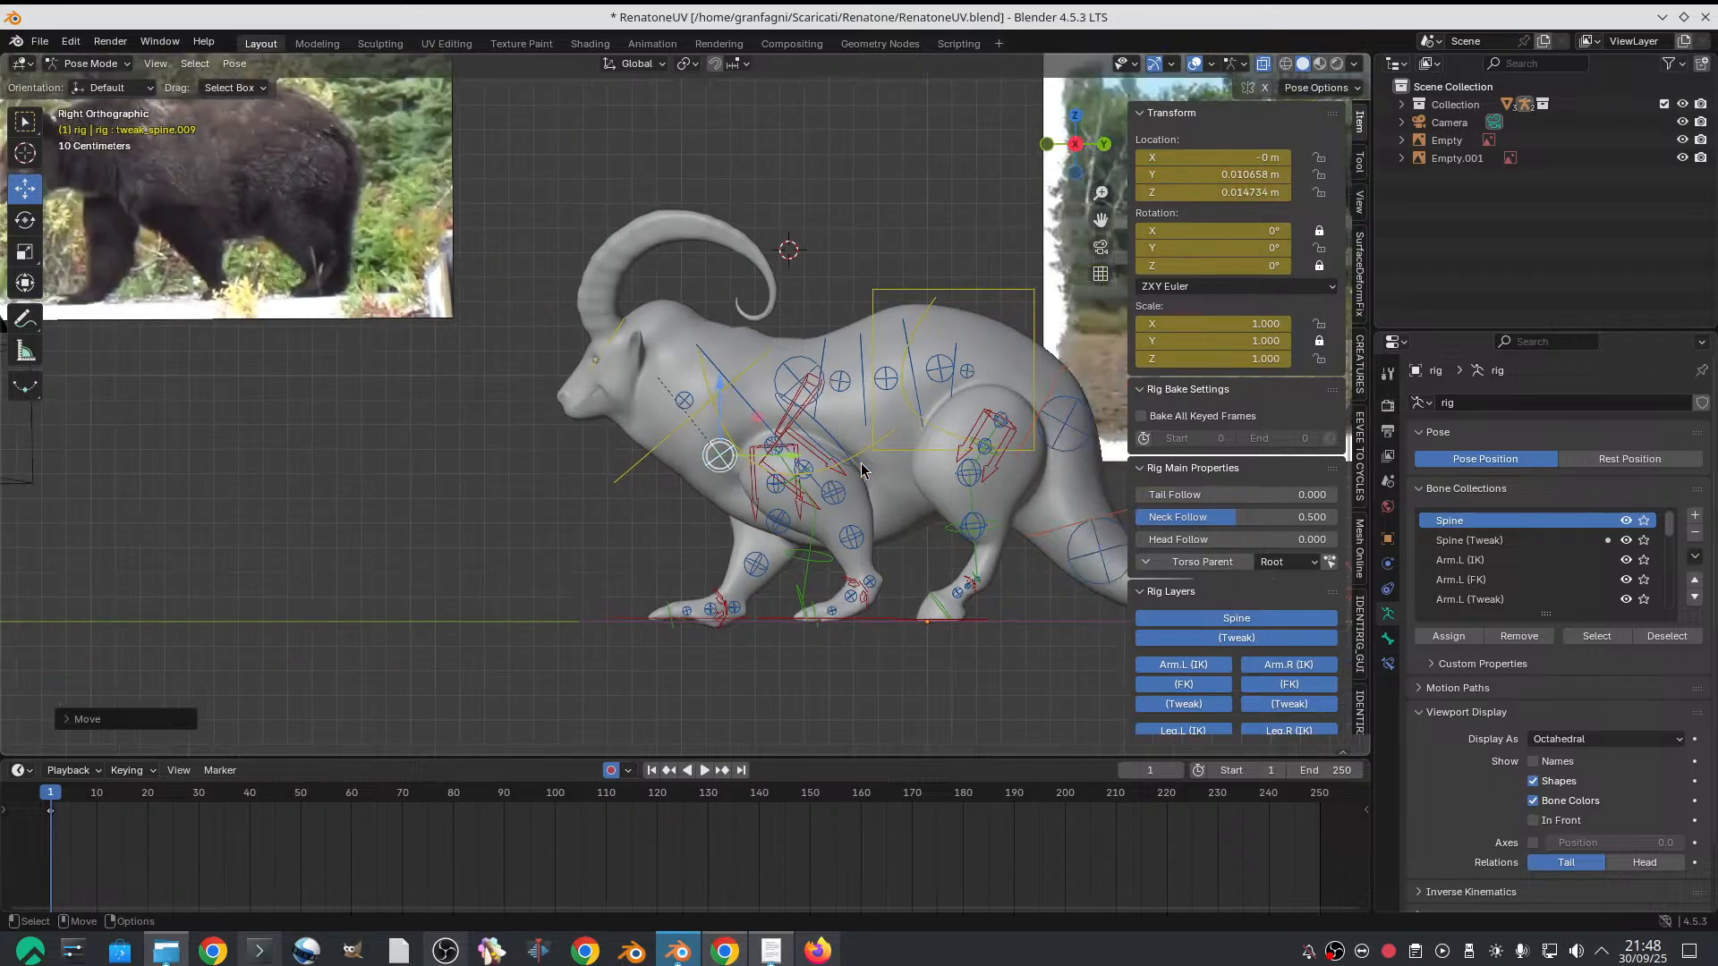
Examine the goat's chest and front-leg stance from the side and the front, comparing it with the bear and horse references
scroll(834, 377, "up", 1)
mouse_move(883, 415)
middle_mouse_down("shift")
mouse_move(834, 378)
mouse_move(858, 393)
middle_mouse_up("shift")
scroll(858, 392, "up", 2)
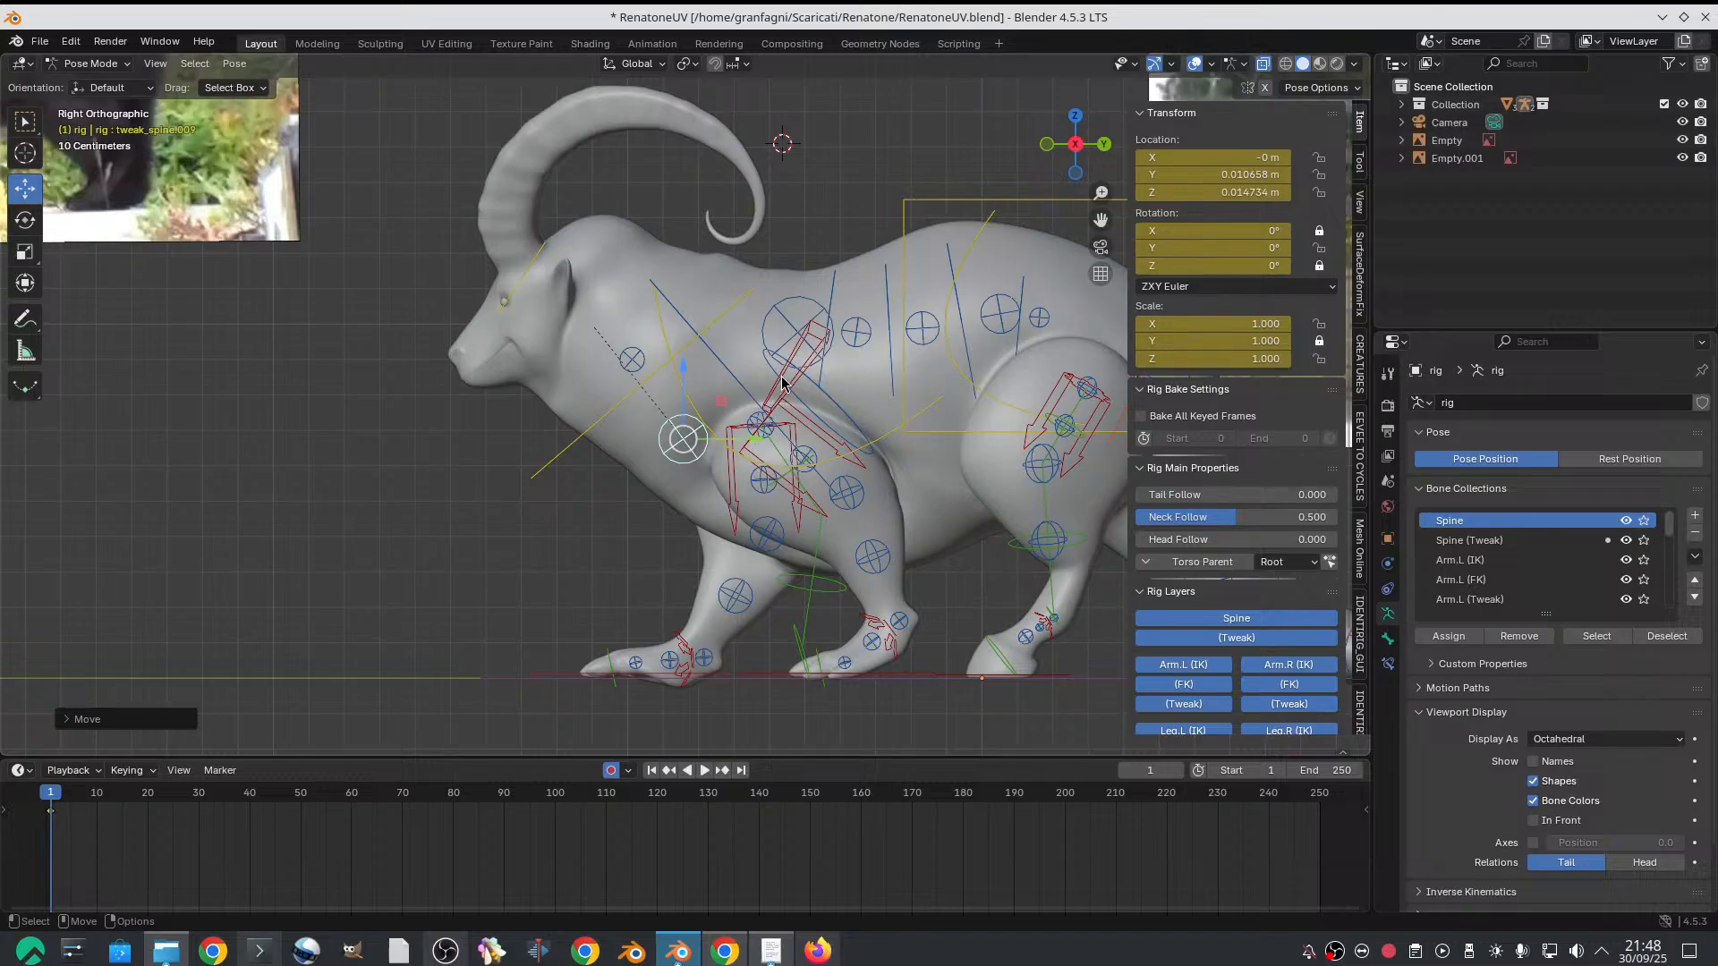
middle_click_drag(792, 383, 883, 485)
scroll(462, 370, "down", 2)
scroll(463, 370, "down", 1)
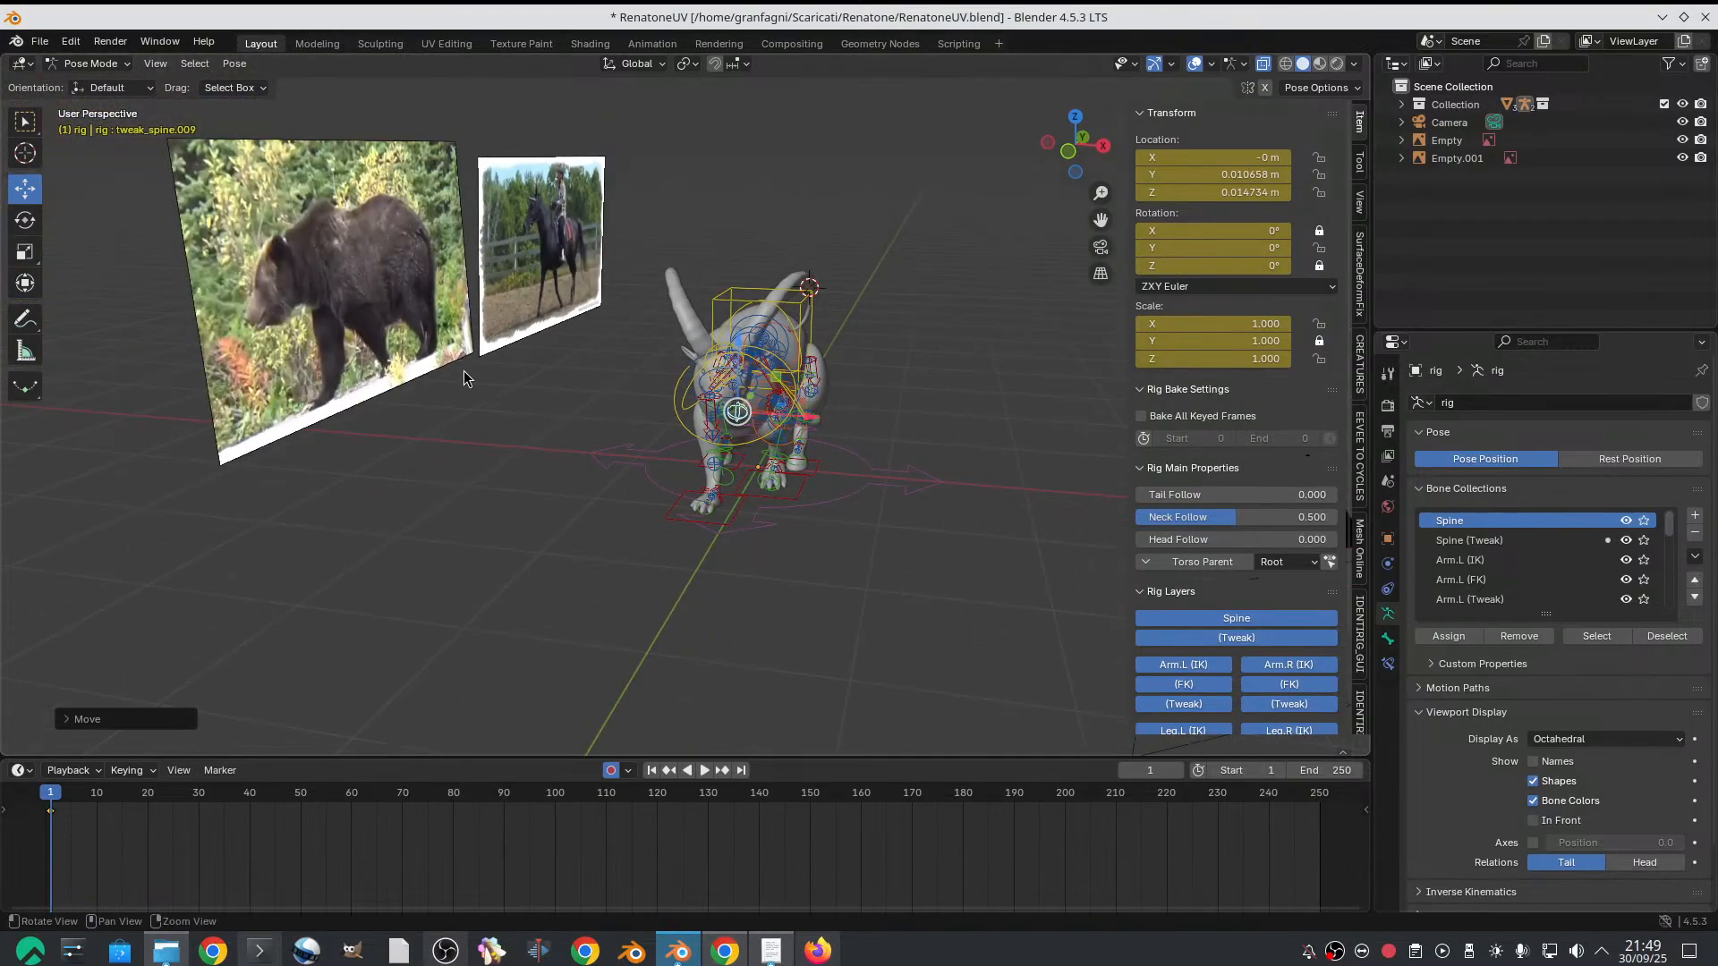
scroll(627, 434, "up", 1)
scroll(787, 546, "up", 2)
left_click_drag(766, 608, 781, 602, "alt")
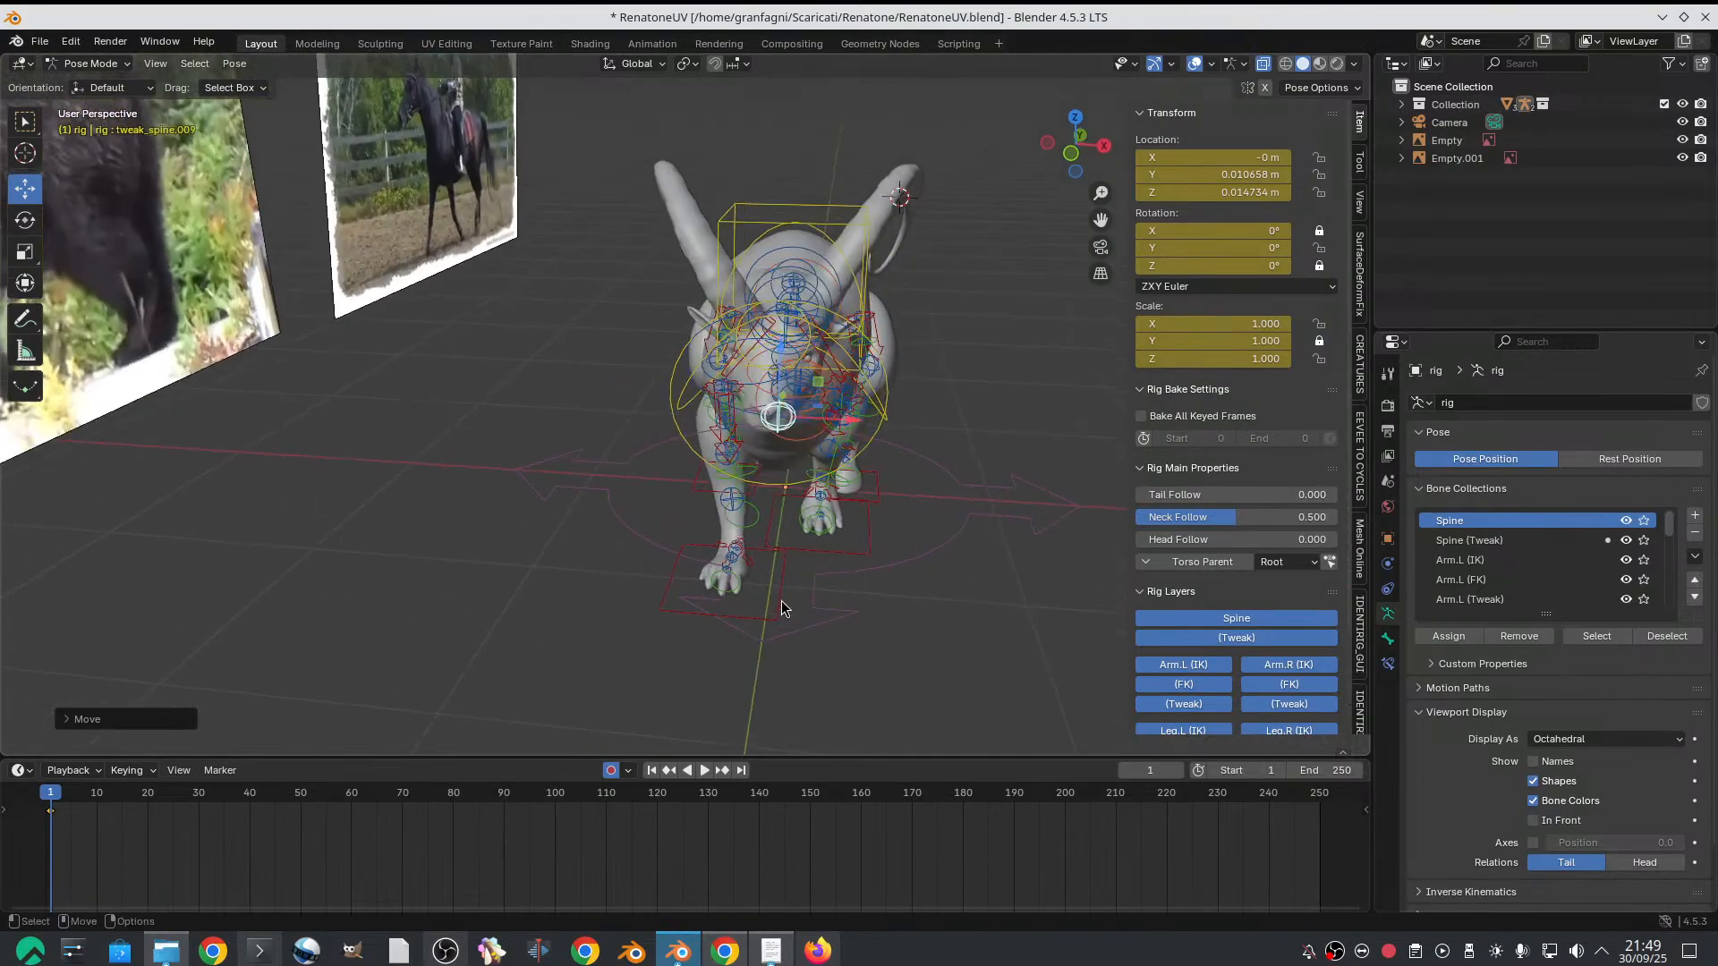
Turn the right front foot's IK control to a quaternion Z of about -0.107 and move it to about -0.028 m on X
left_click(781, 599)
key("e")
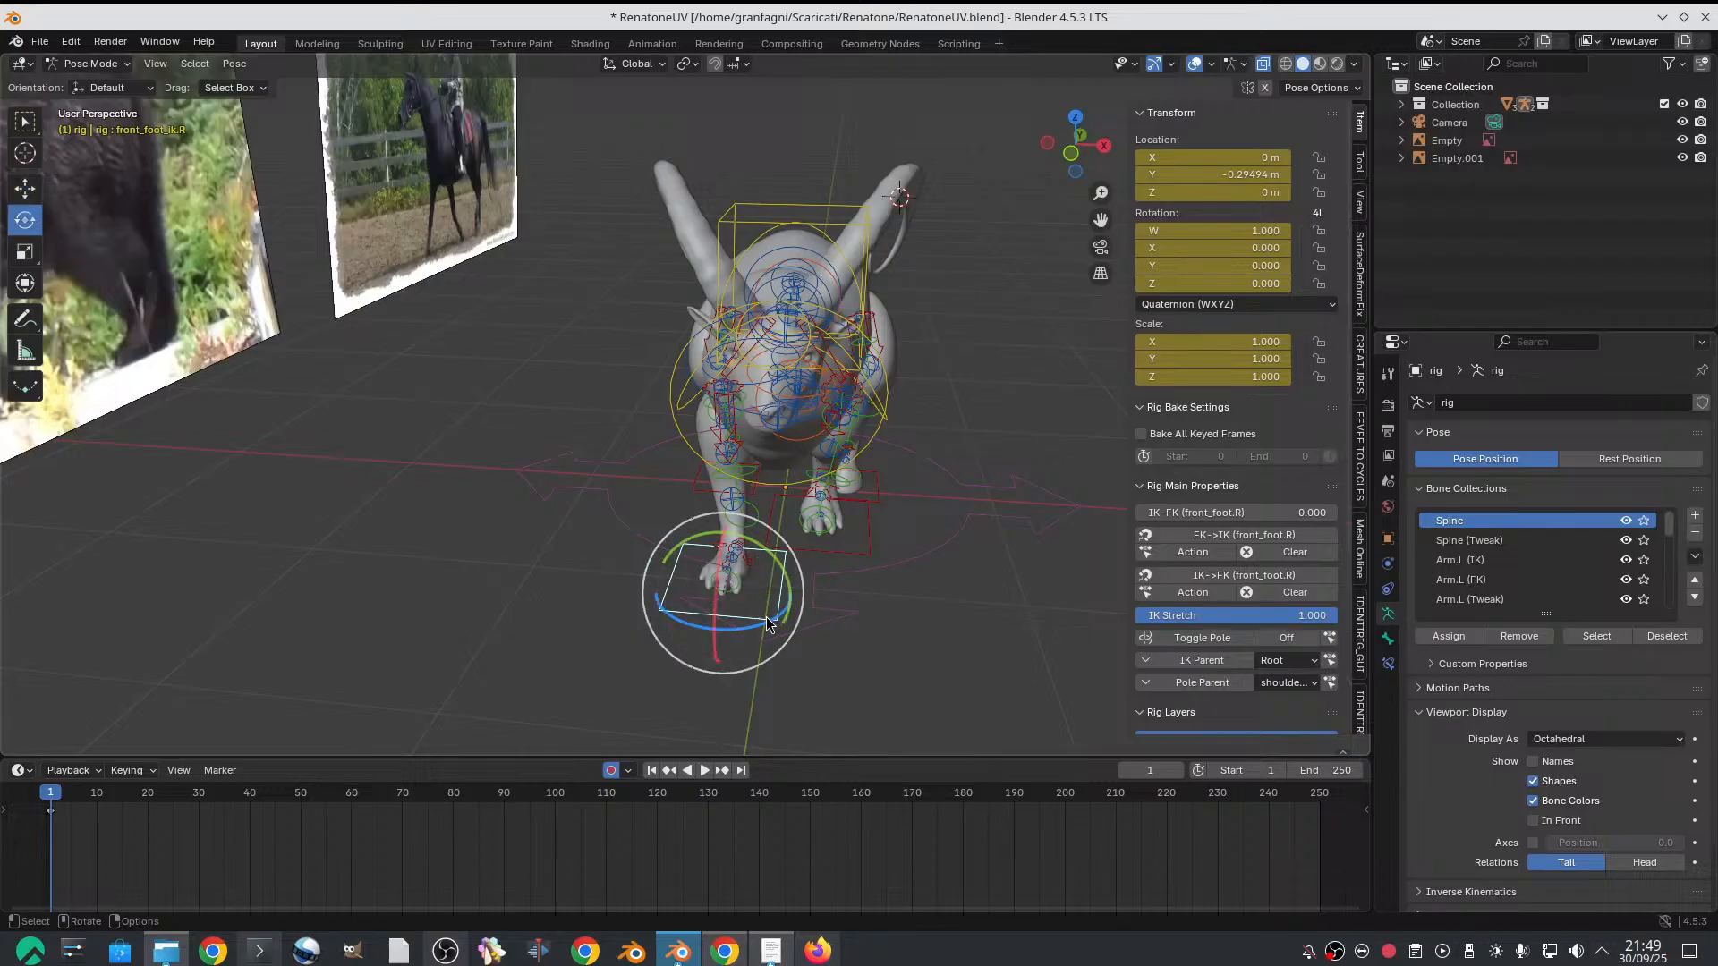
mouse_move(766, 615)
left_mouse_down()
mouse_move(748, 614)
mouse_move(771, 592)
left_mouse_up()
key("w")
left_click(771, 592)
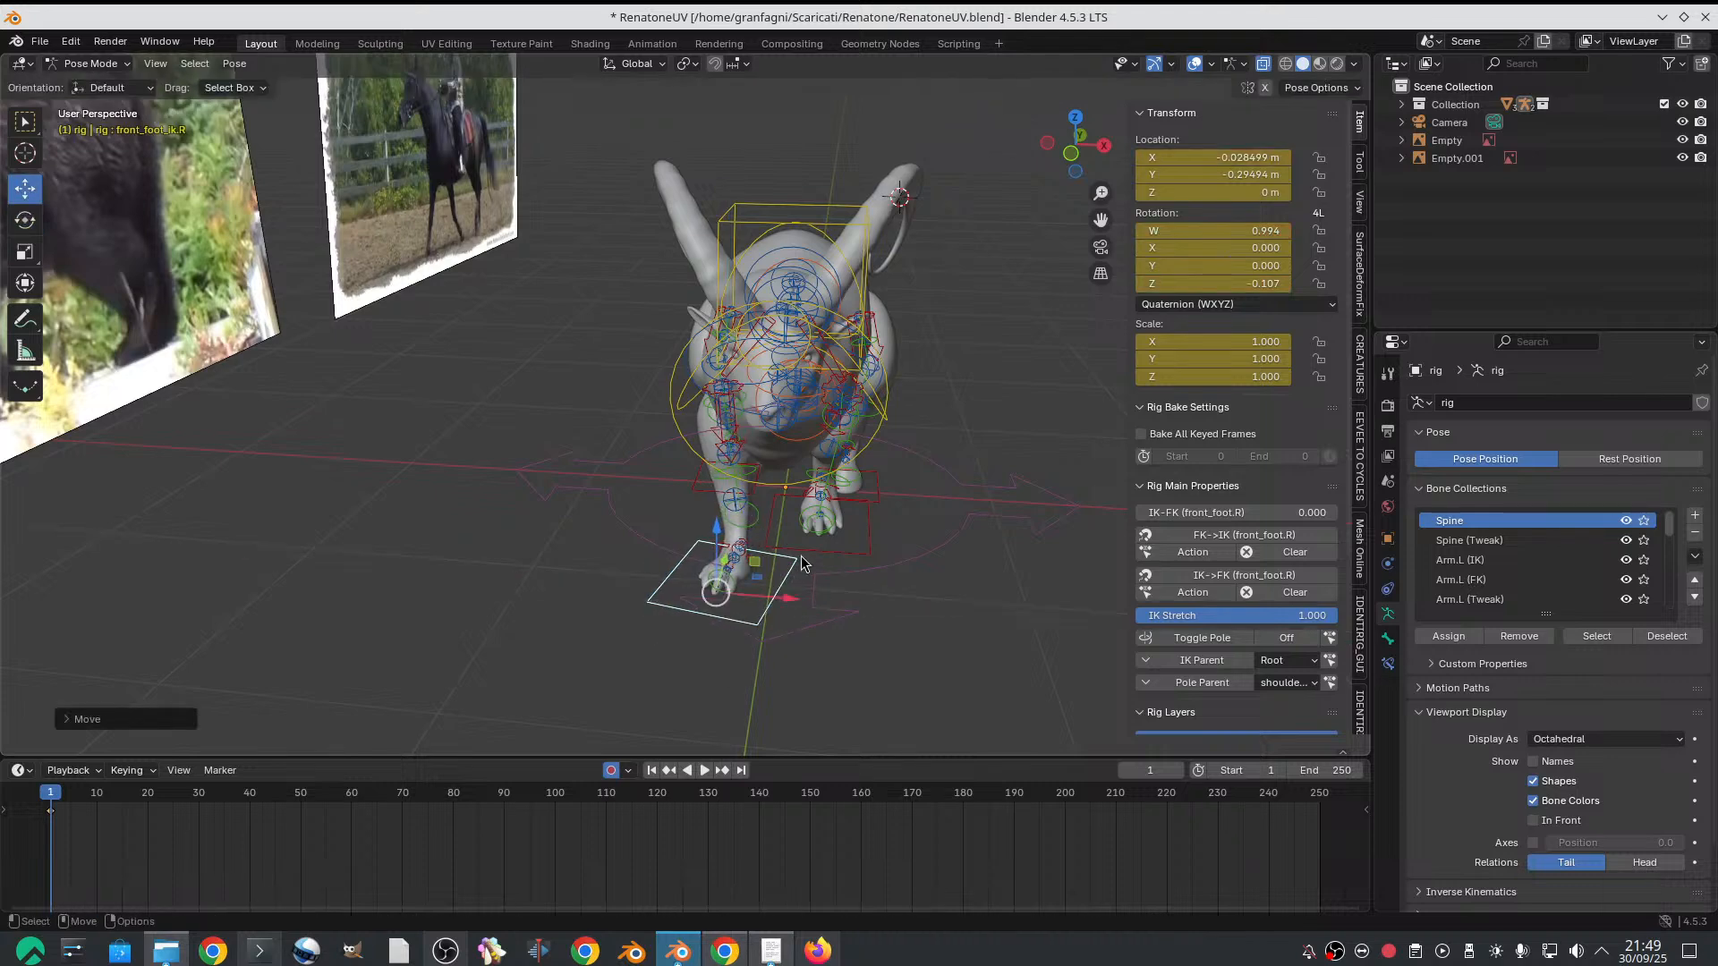
Turn the left front foot's IK control to a quaternion Z of about 0.105 and move it to about 0.076 m on X
left_click(848, 553)
key("e")
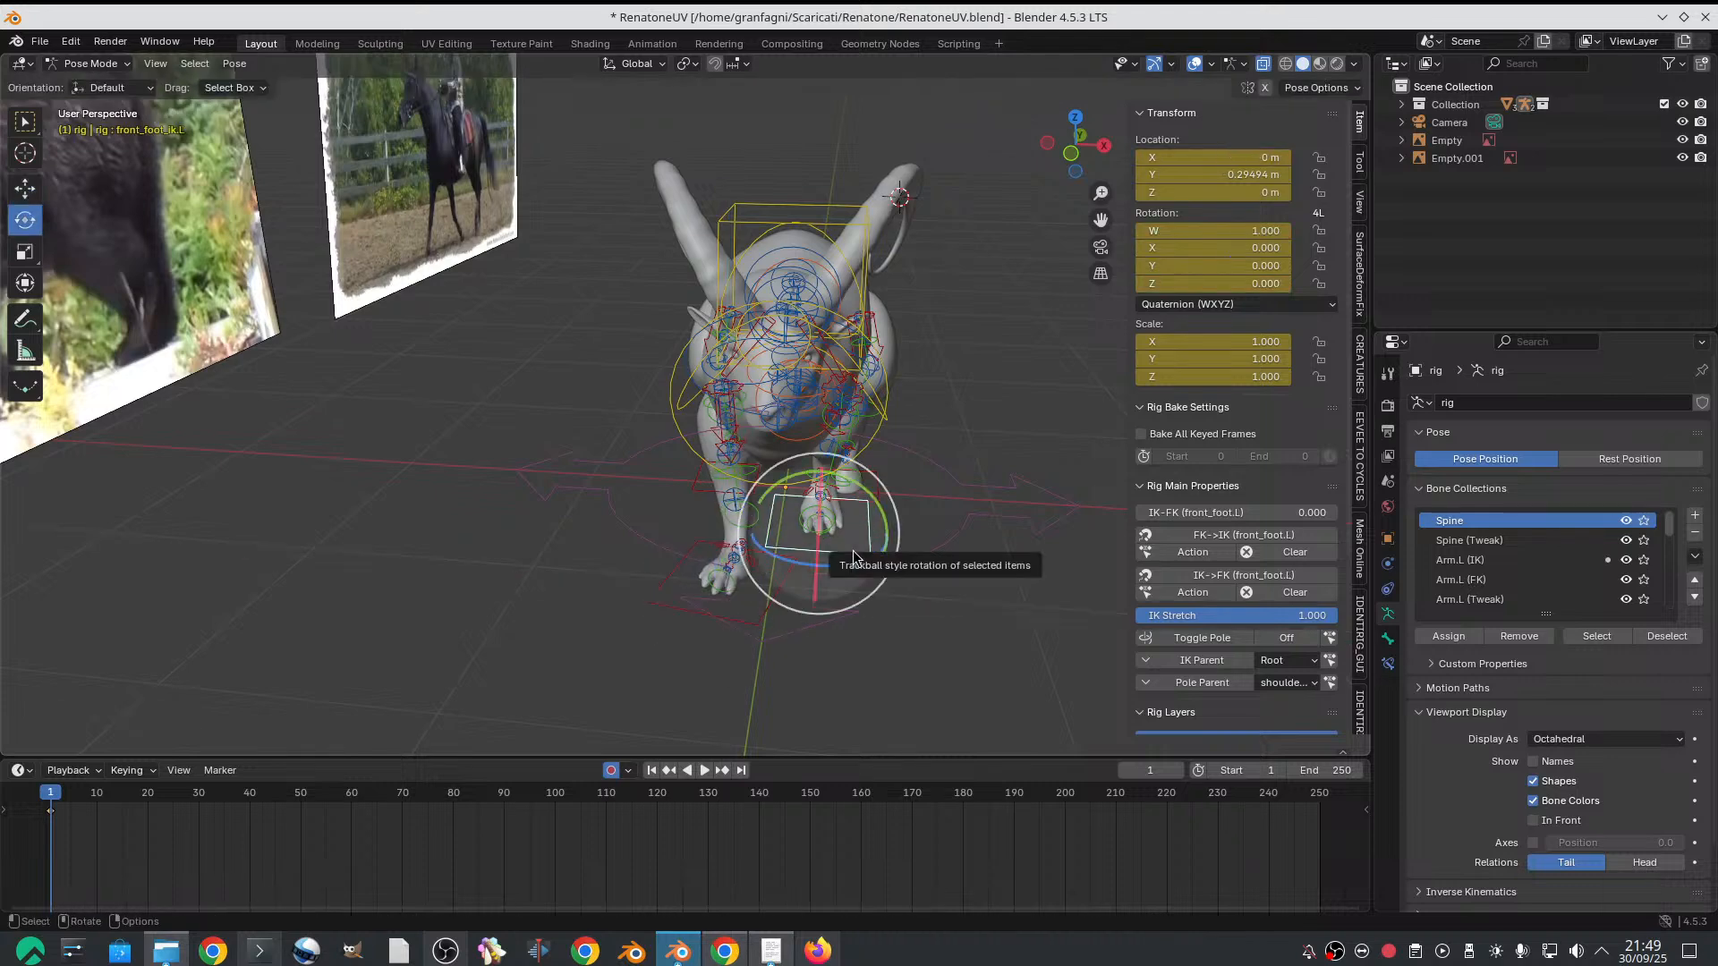
left_click_drag(857, 554, 896, 540)
key("w")
middle_click_drag(895, 517, 802, 501)
In Right Orthographic view, raise the left hind foot's IK control to a Z location of about 0.174 m
middle_click_drag(791, 507, 938, 313)
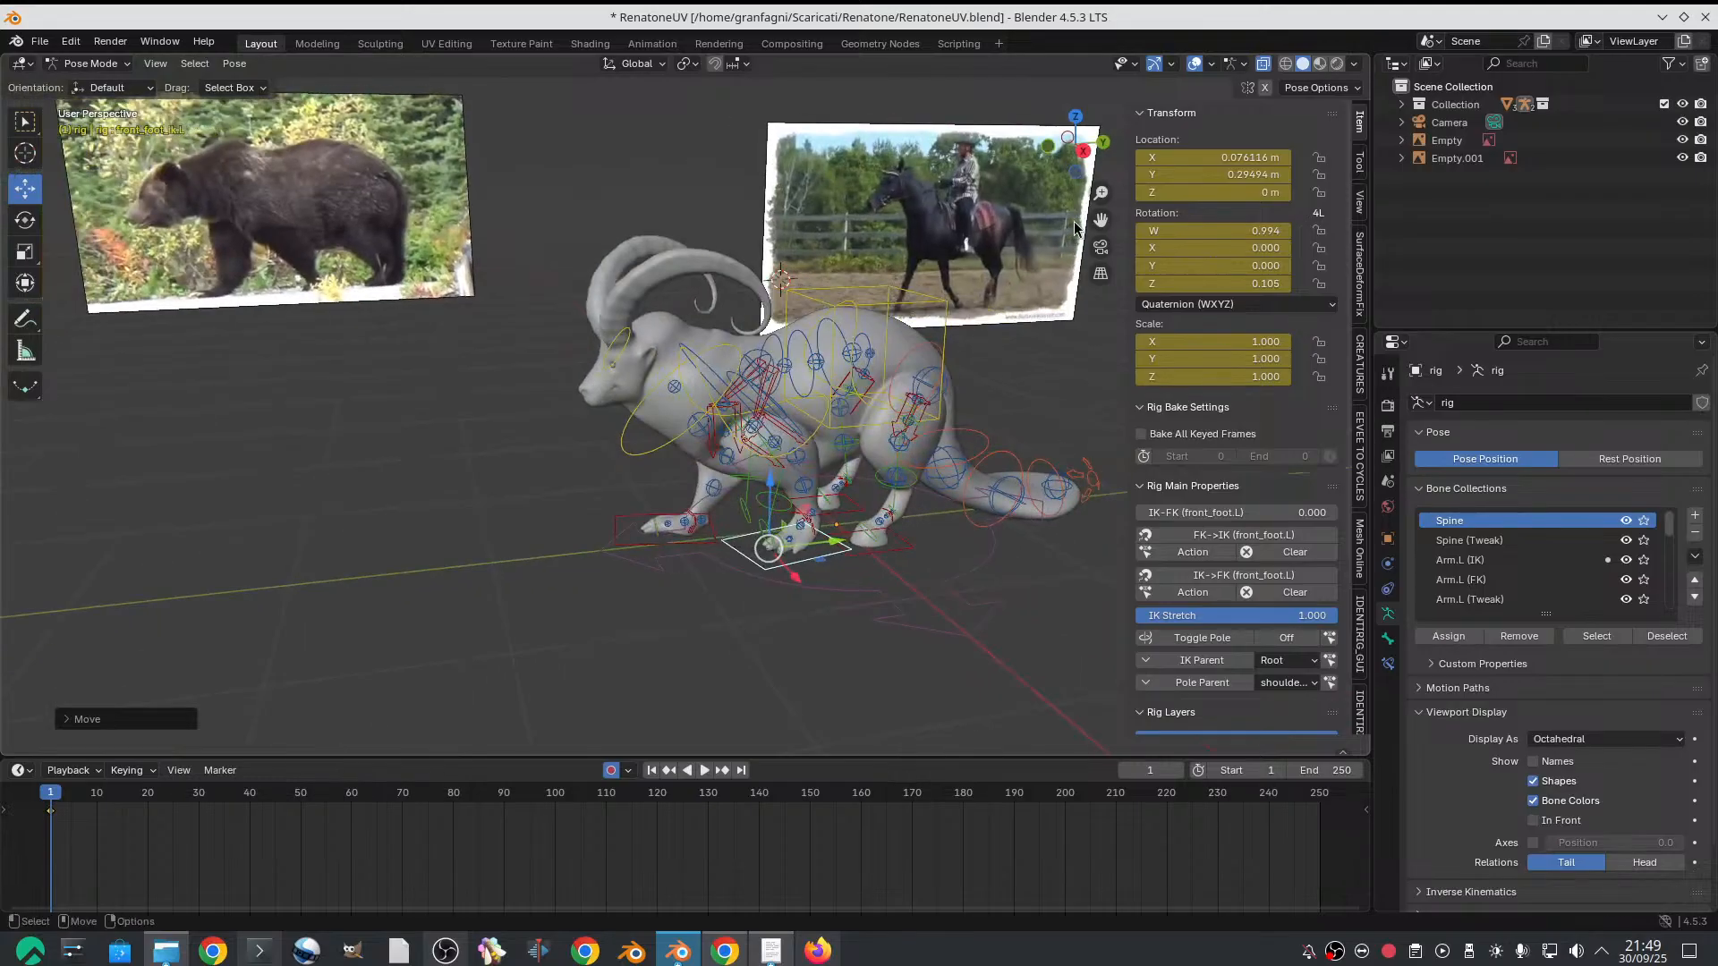
left_click(1084, 151)
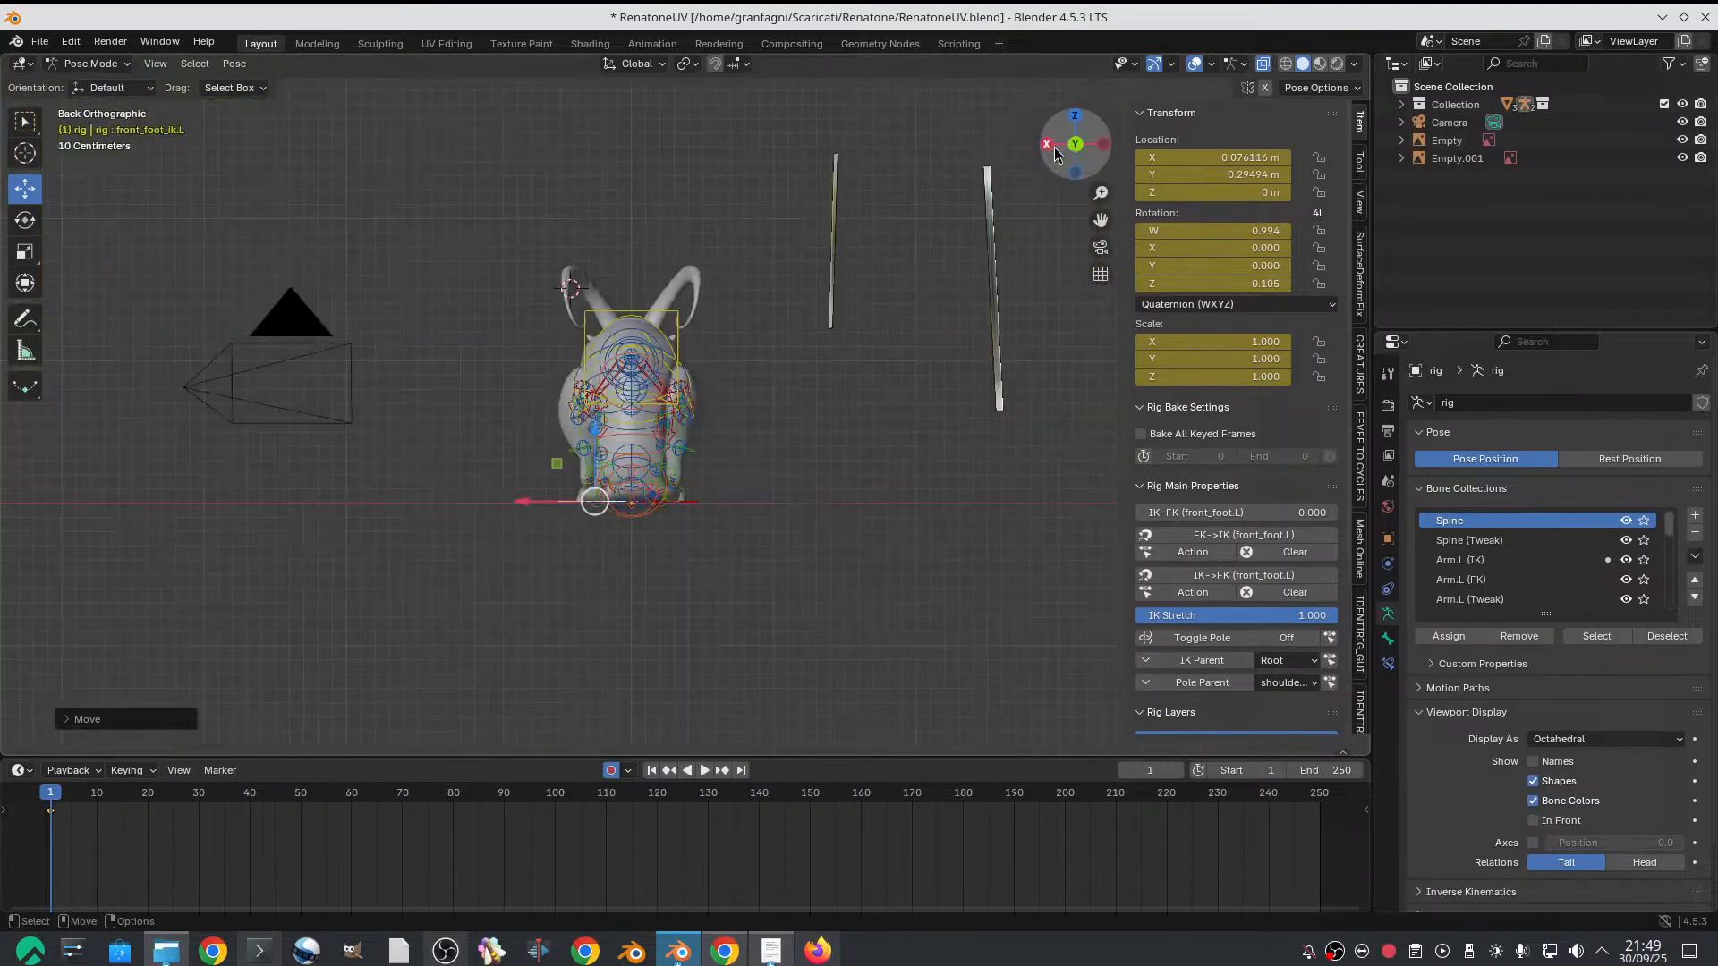
middle_click_drag(930, 319, 639, 361, "shift")
scroll(823, 325, "up", 2)
scroll(626, 340, "up", 1)
scroll(685, 356, "down", 2)
scroll(639, 361, "up", 2)
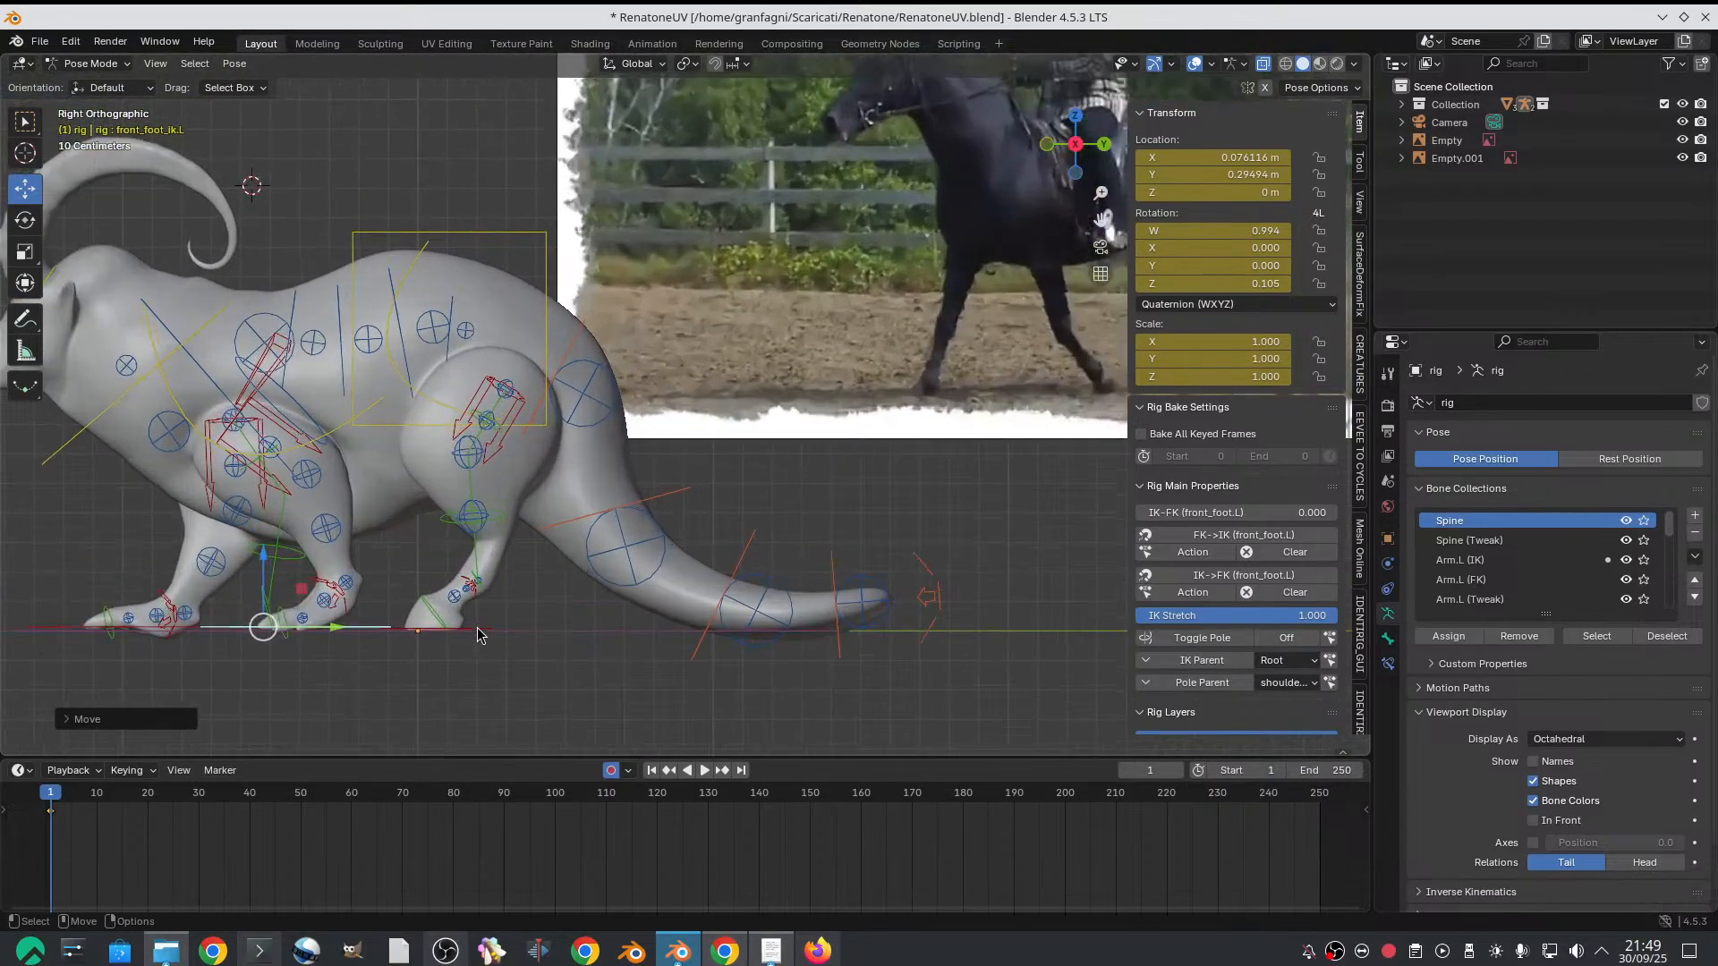
left_click(479, 631)
scroll(425, 570, "up", 1)
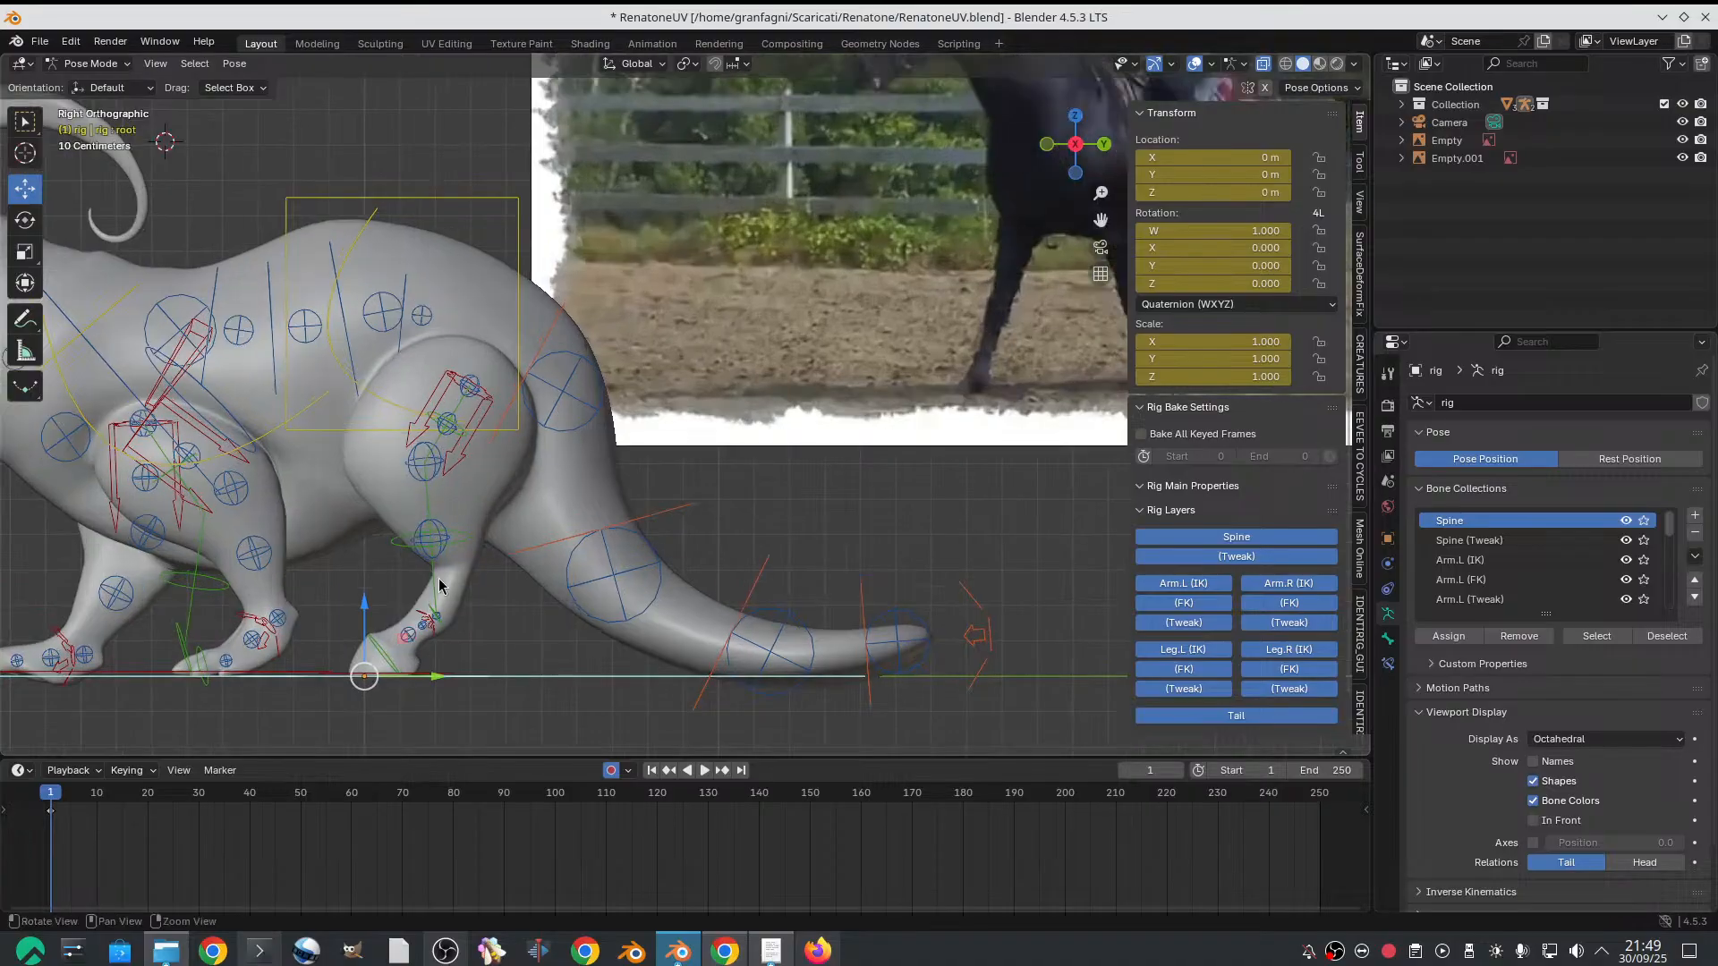
left_click(486, 646)
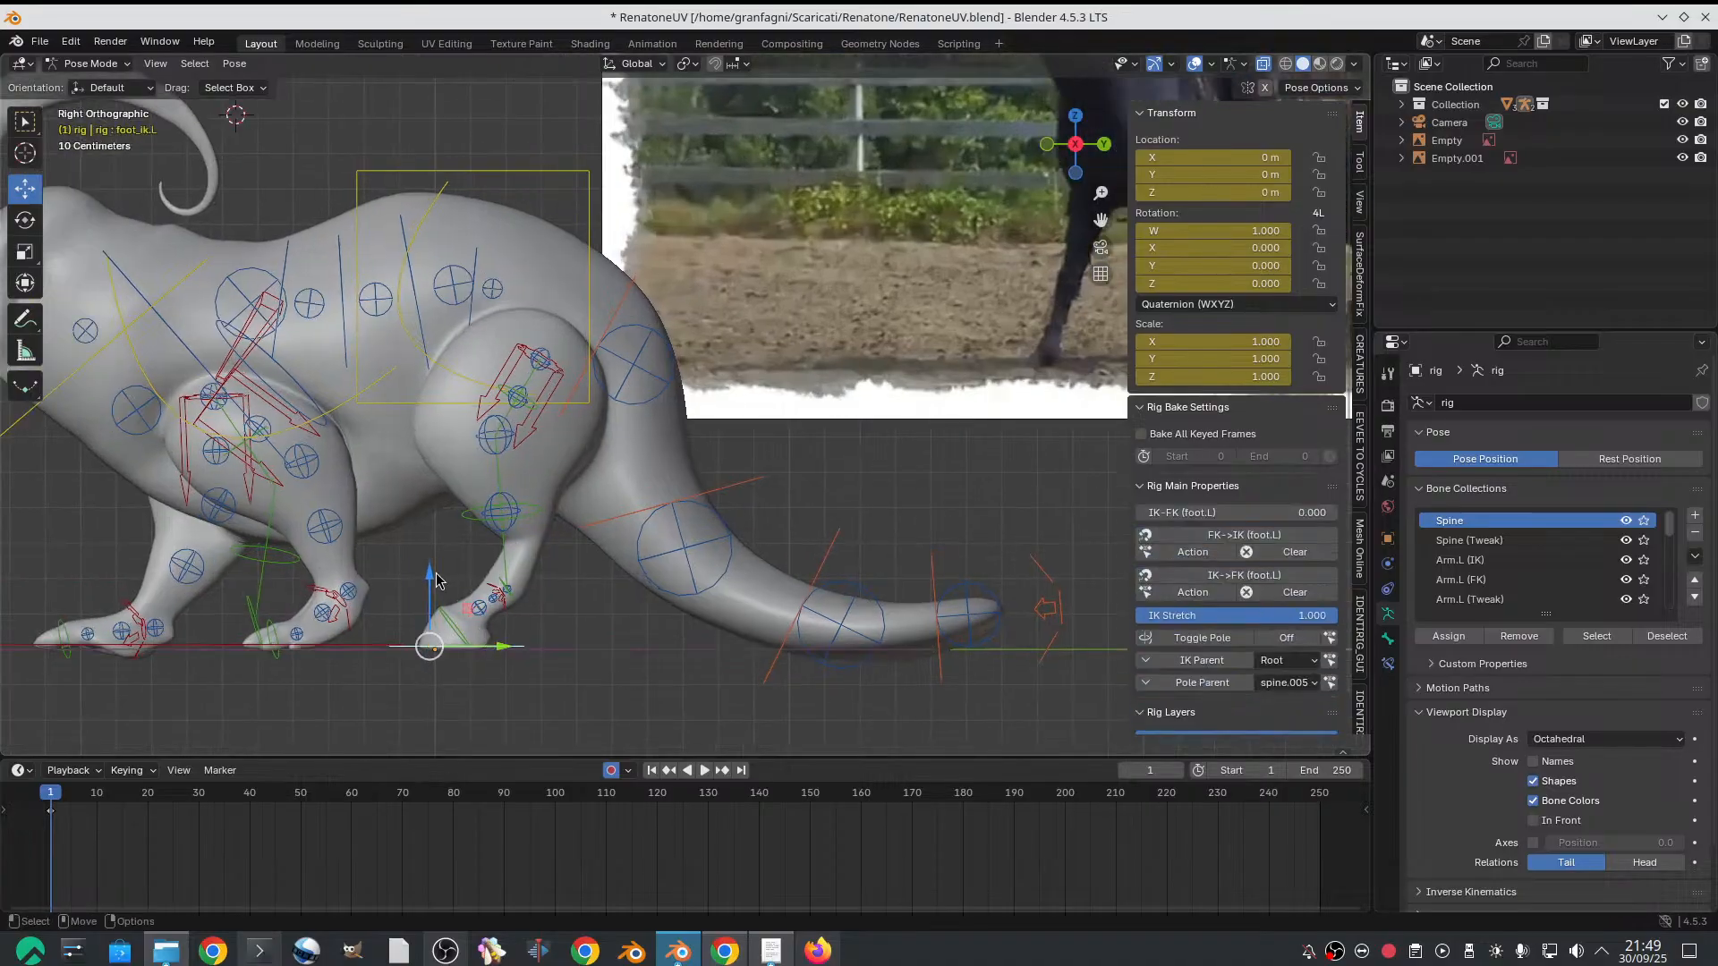
left_click_drag(433, 578, 436, 516)
Rotate the raised left hind foot so it tips toward its toes, following the horse reference
scroll(778, 393, "down", 2)
middle_click_drag(798, 385, 739, 458, "shift")
scroll(739, 458, "down", 2)
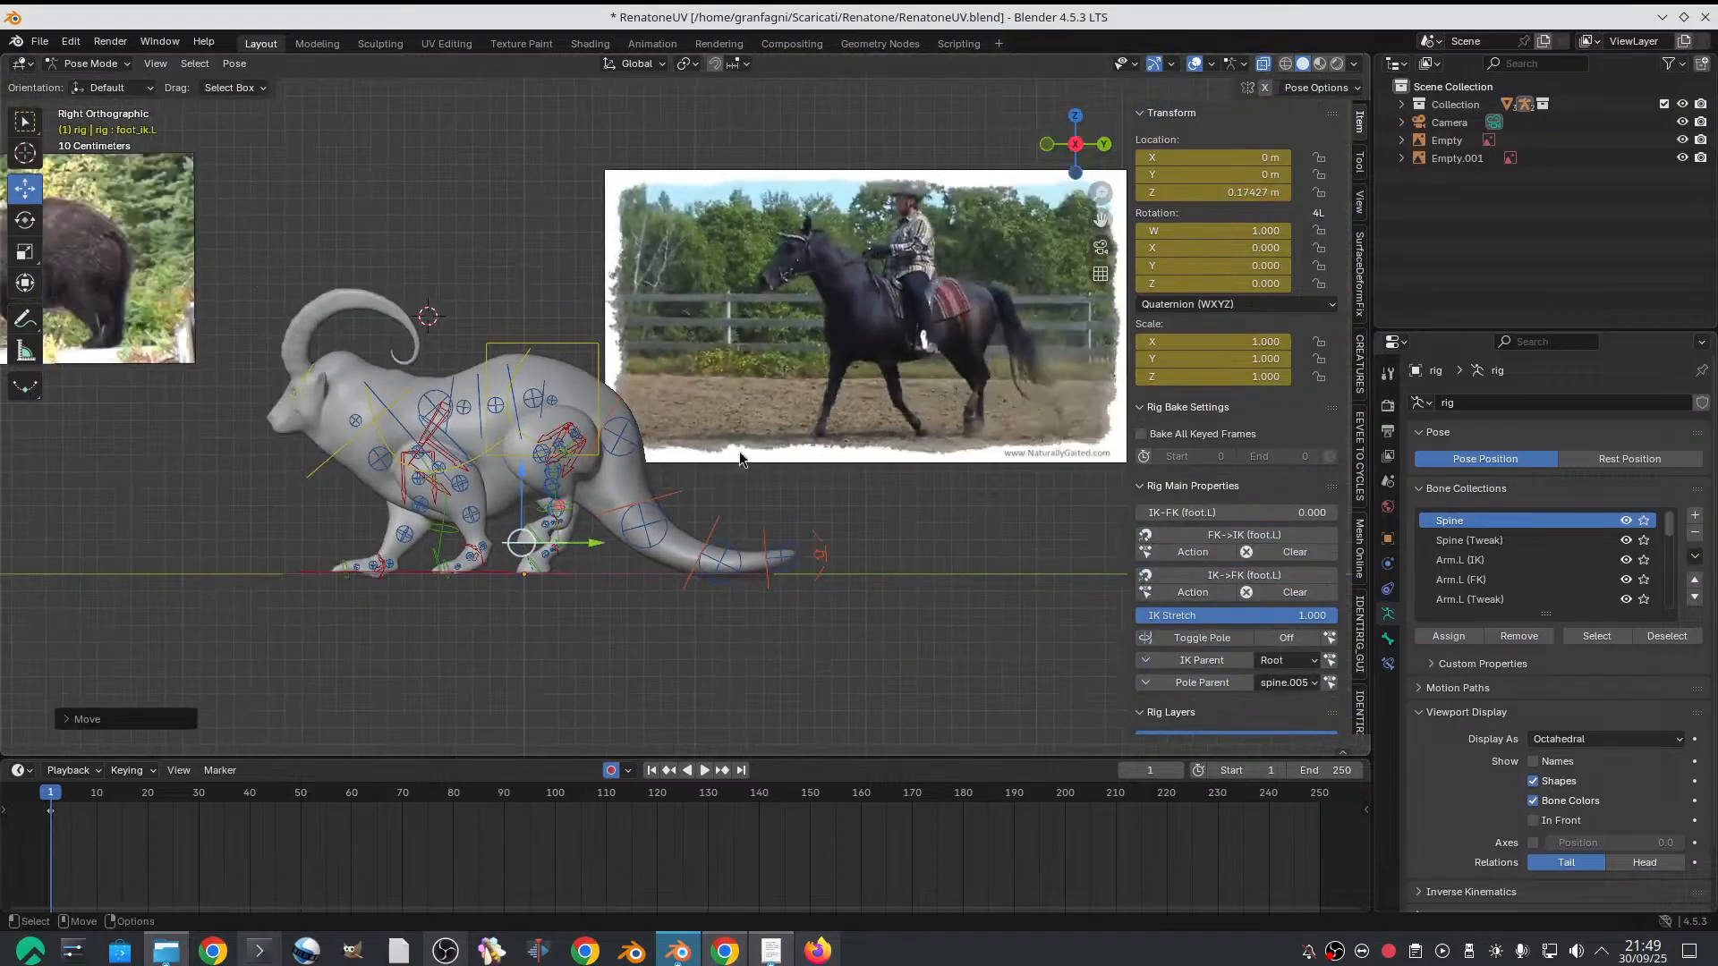
scroll(768, 380, "up", 3)
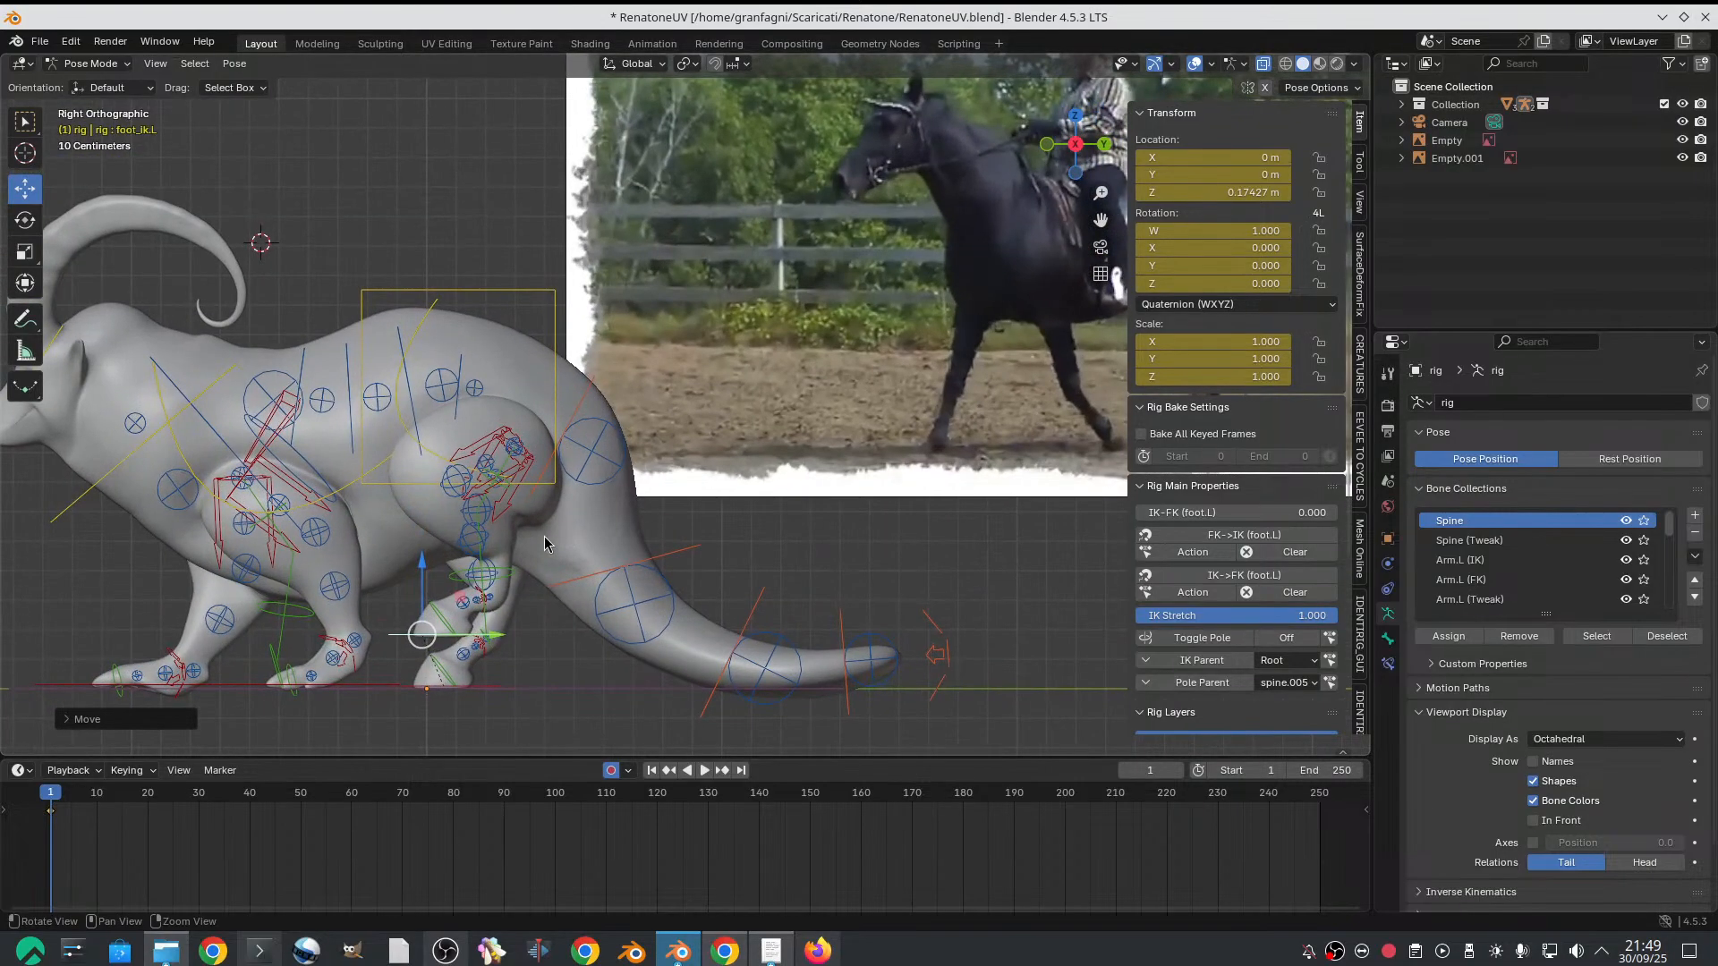
key("shift+space")
key("r")
left_click_drag(480, 595, 468, 500)
key("shift+space")
key("g")
Nudge the hips control upward and lower the chest control to a Z location of about -0.091 m
left_click(424, 325)
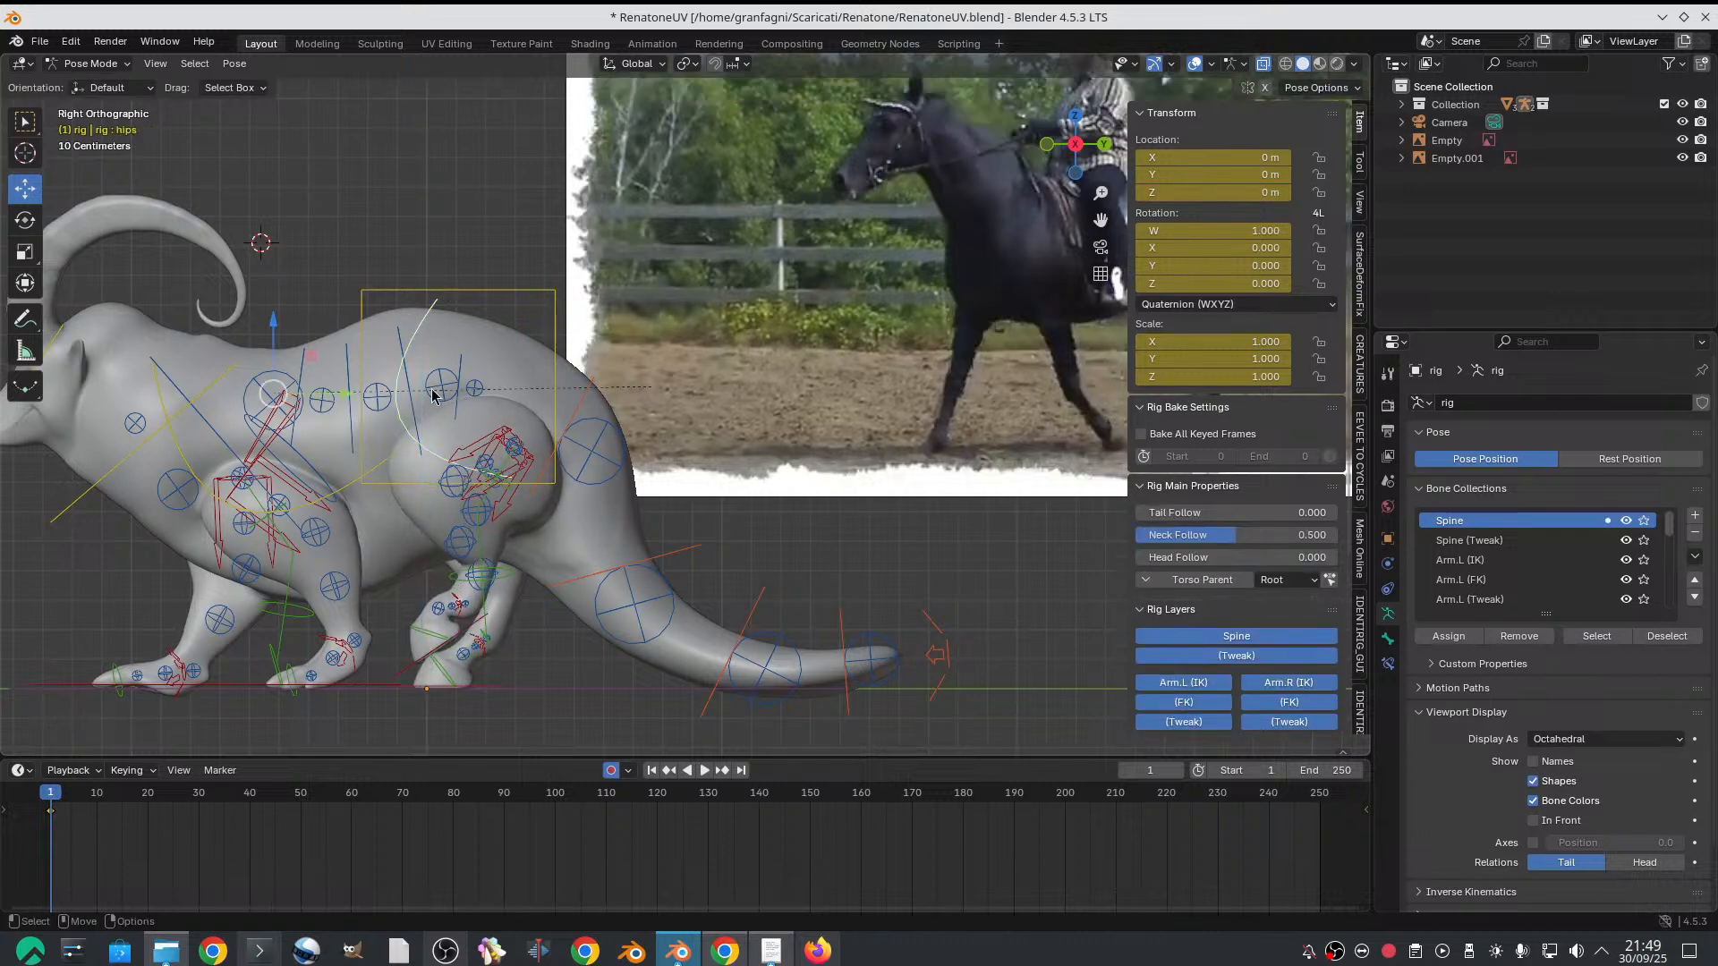
left_click_drag(280, 324, 263, 310)
scroll(358, 375, "down", 2)
middle_click_drag(461, 431, 529, 448)
left_click(481, 477)
left_click_drag(553, 363, 554, 382)
Try rotating the neck control and the upper spine FK control to adjust the goat's head carriage
middle_click_drag(545, 384, 666, 535)
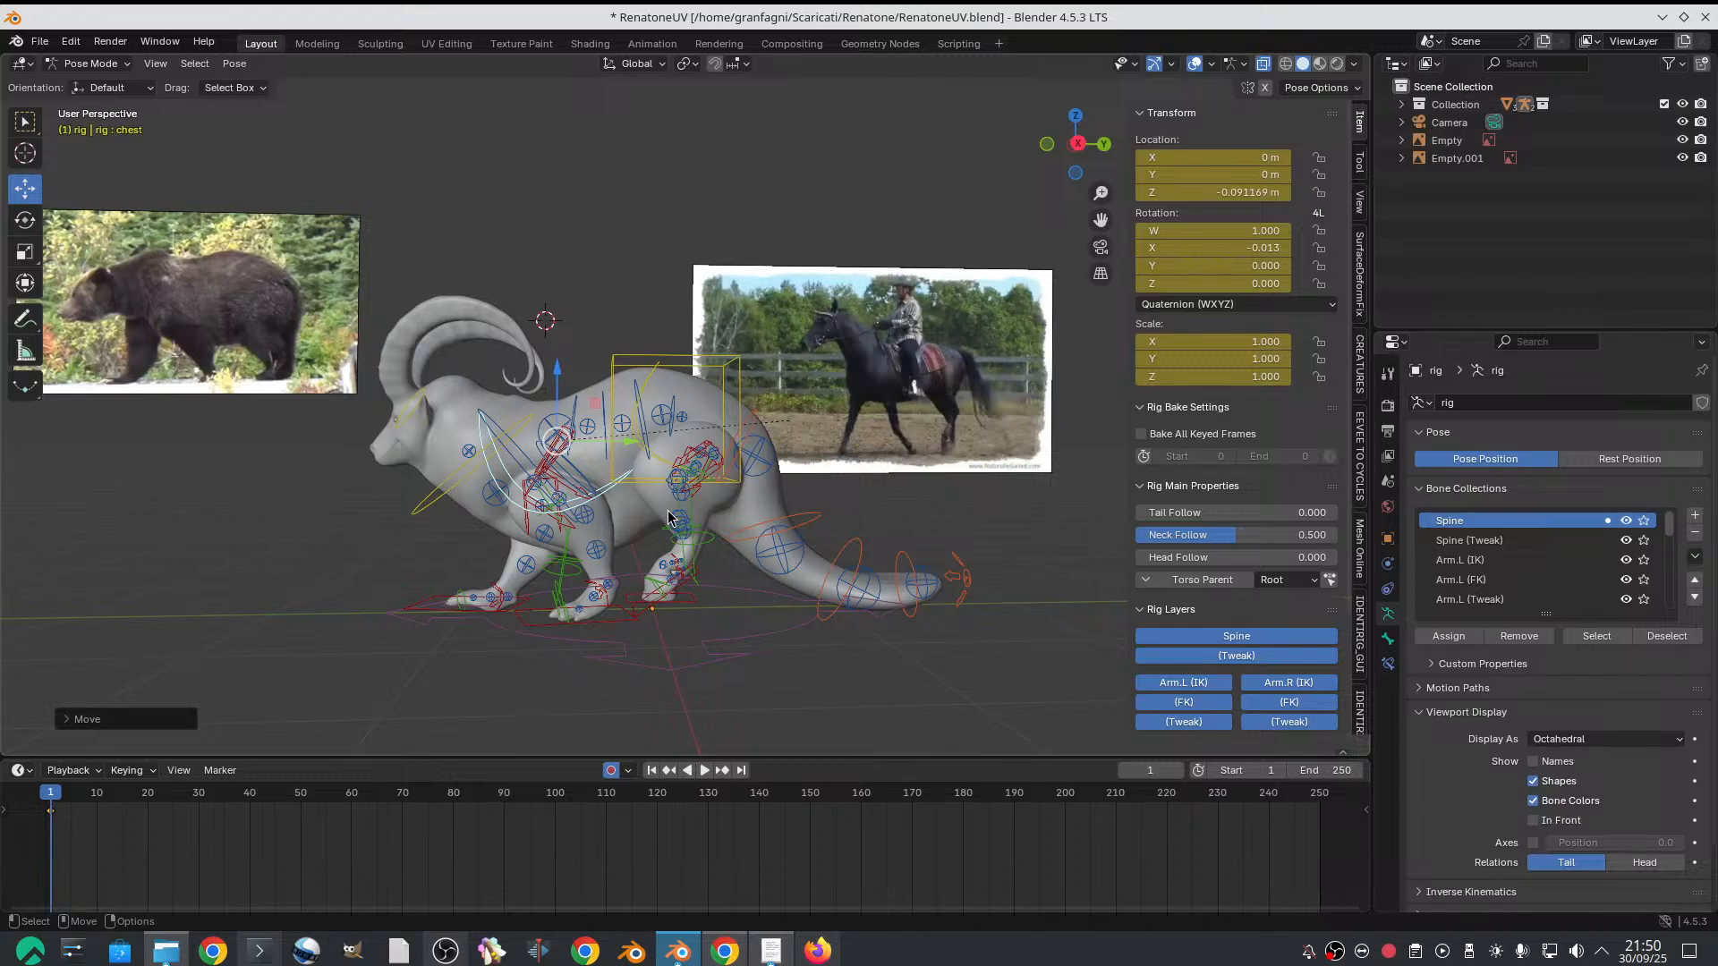
middle_click_drag(562, 400, 540, 432)
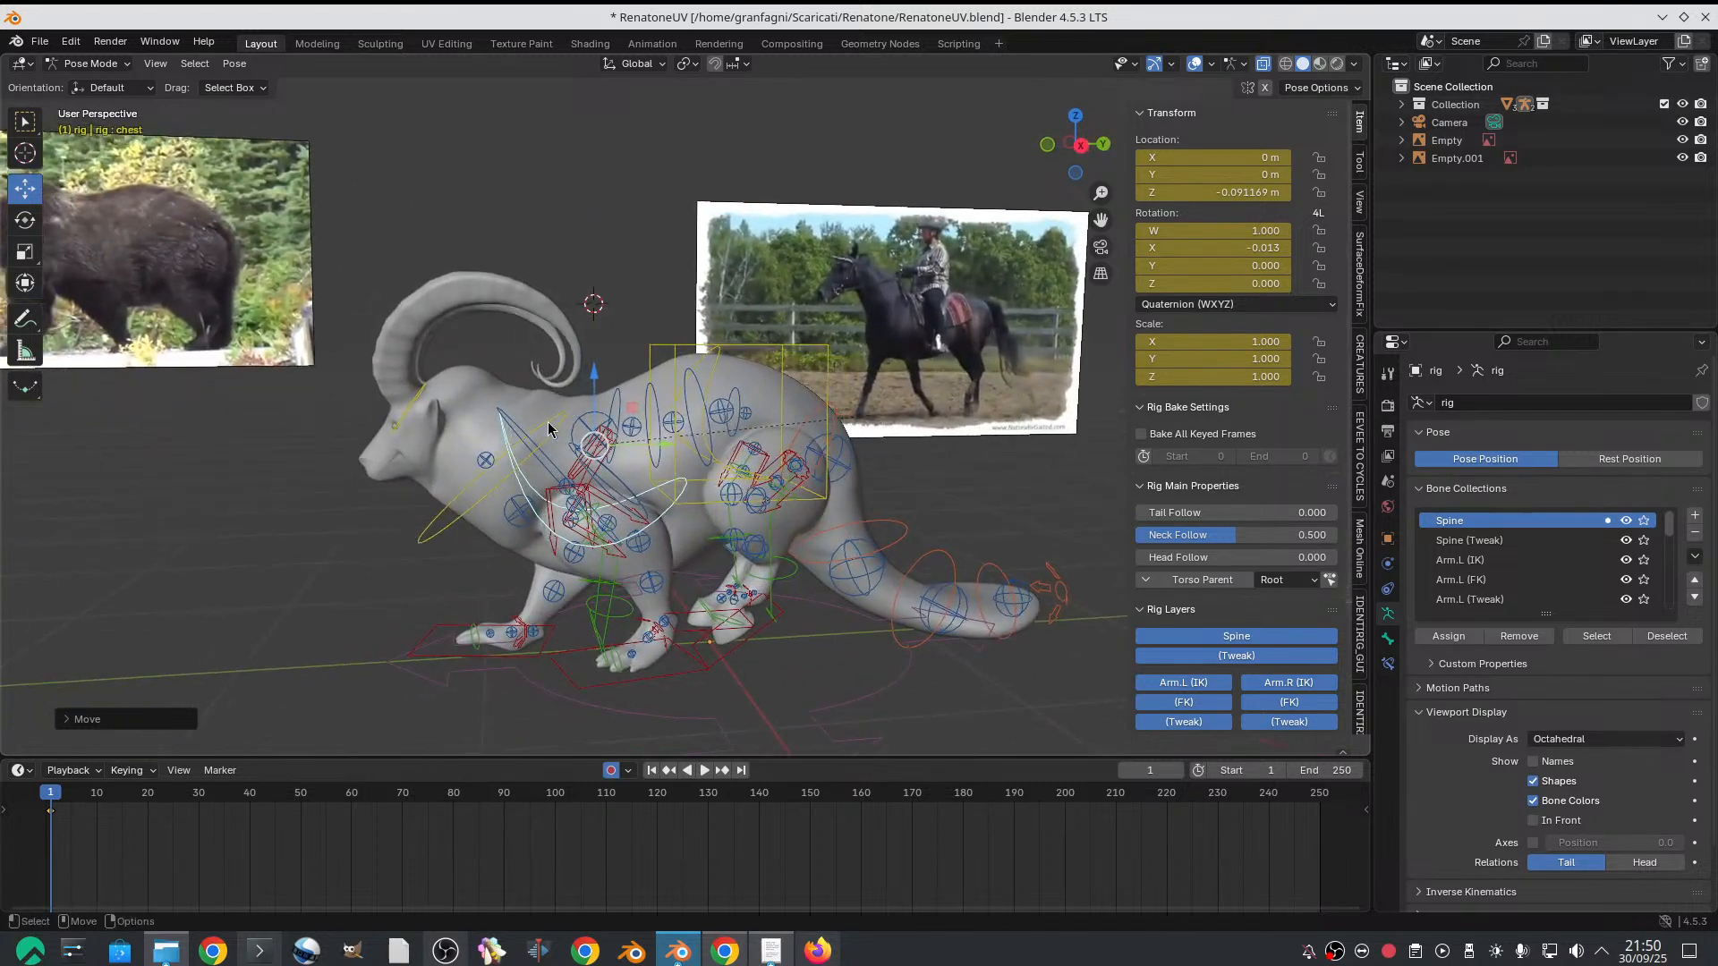
left_click(554, 421)
key("r")
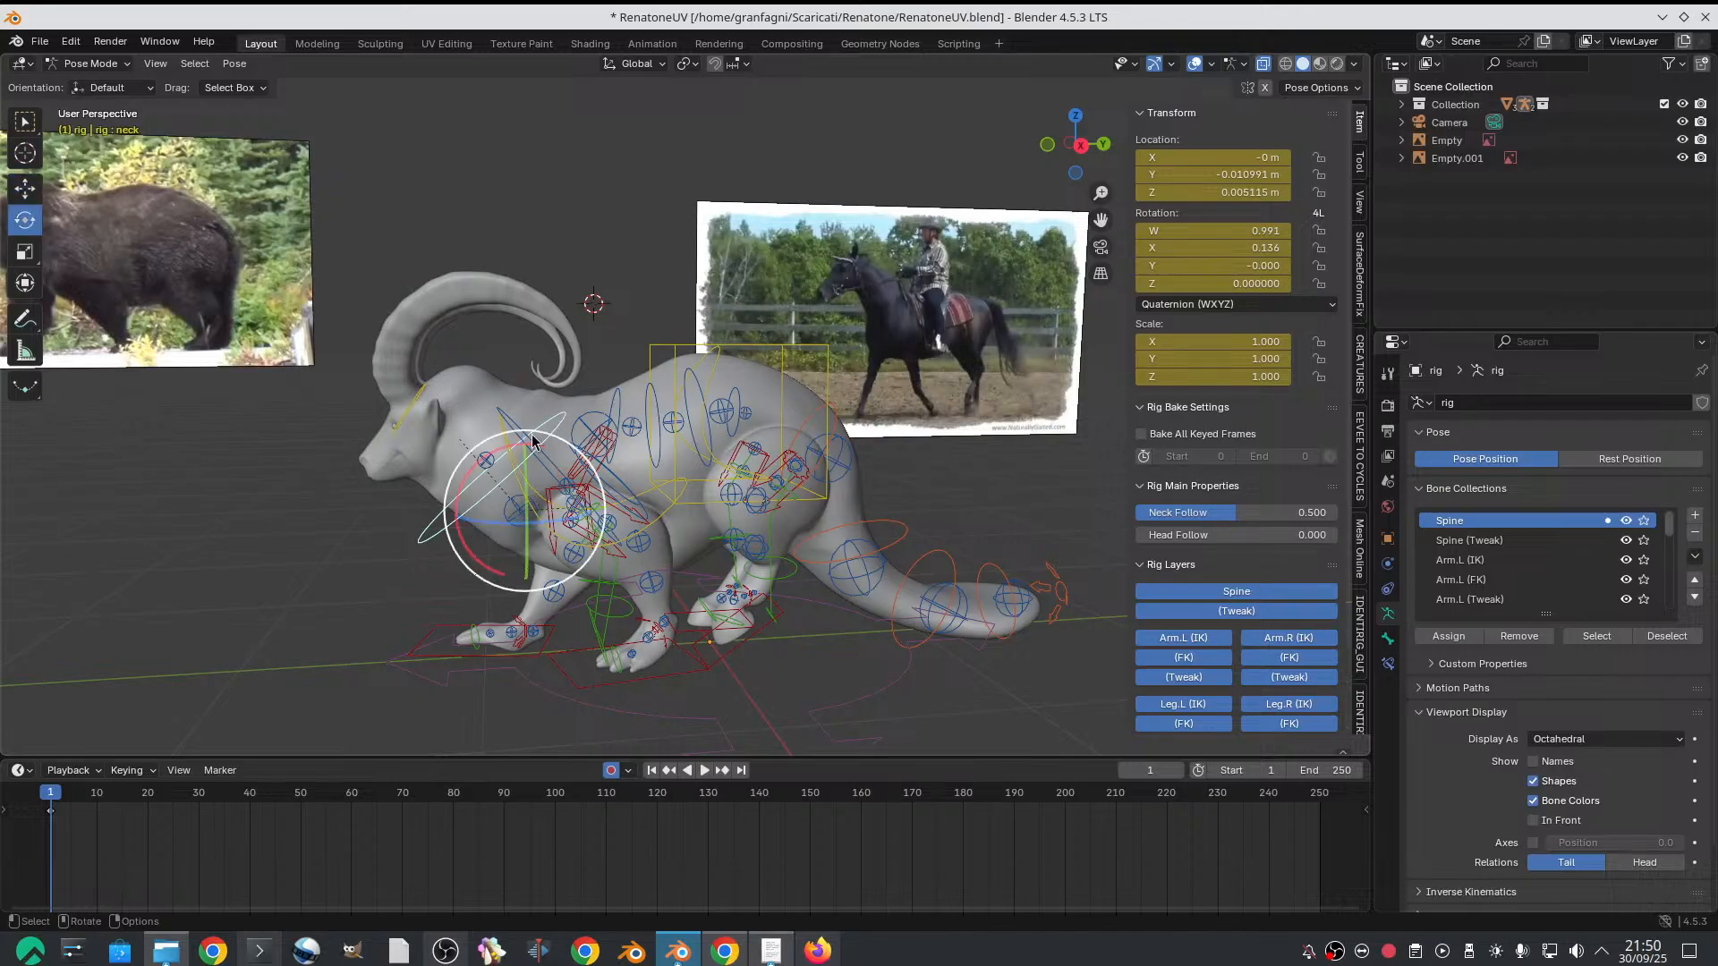
left_click_drag(513, 449, 528, 452)
left_click(507, 413)
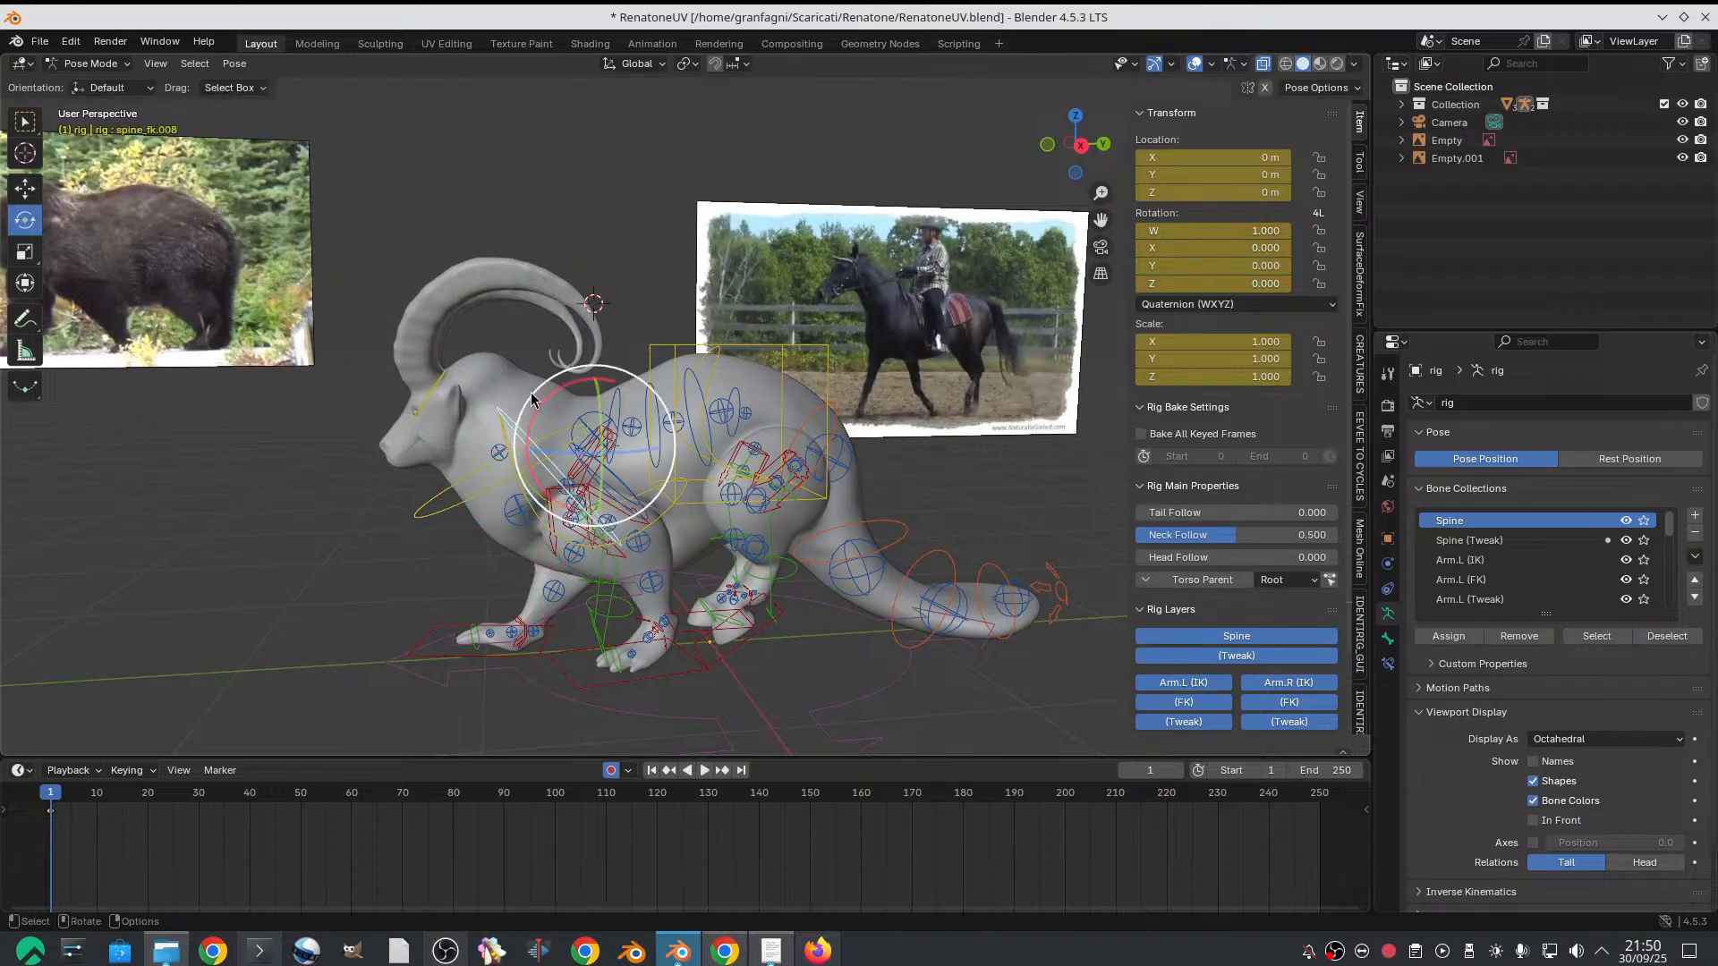
left_click_drag(547, 391, 537, 400)
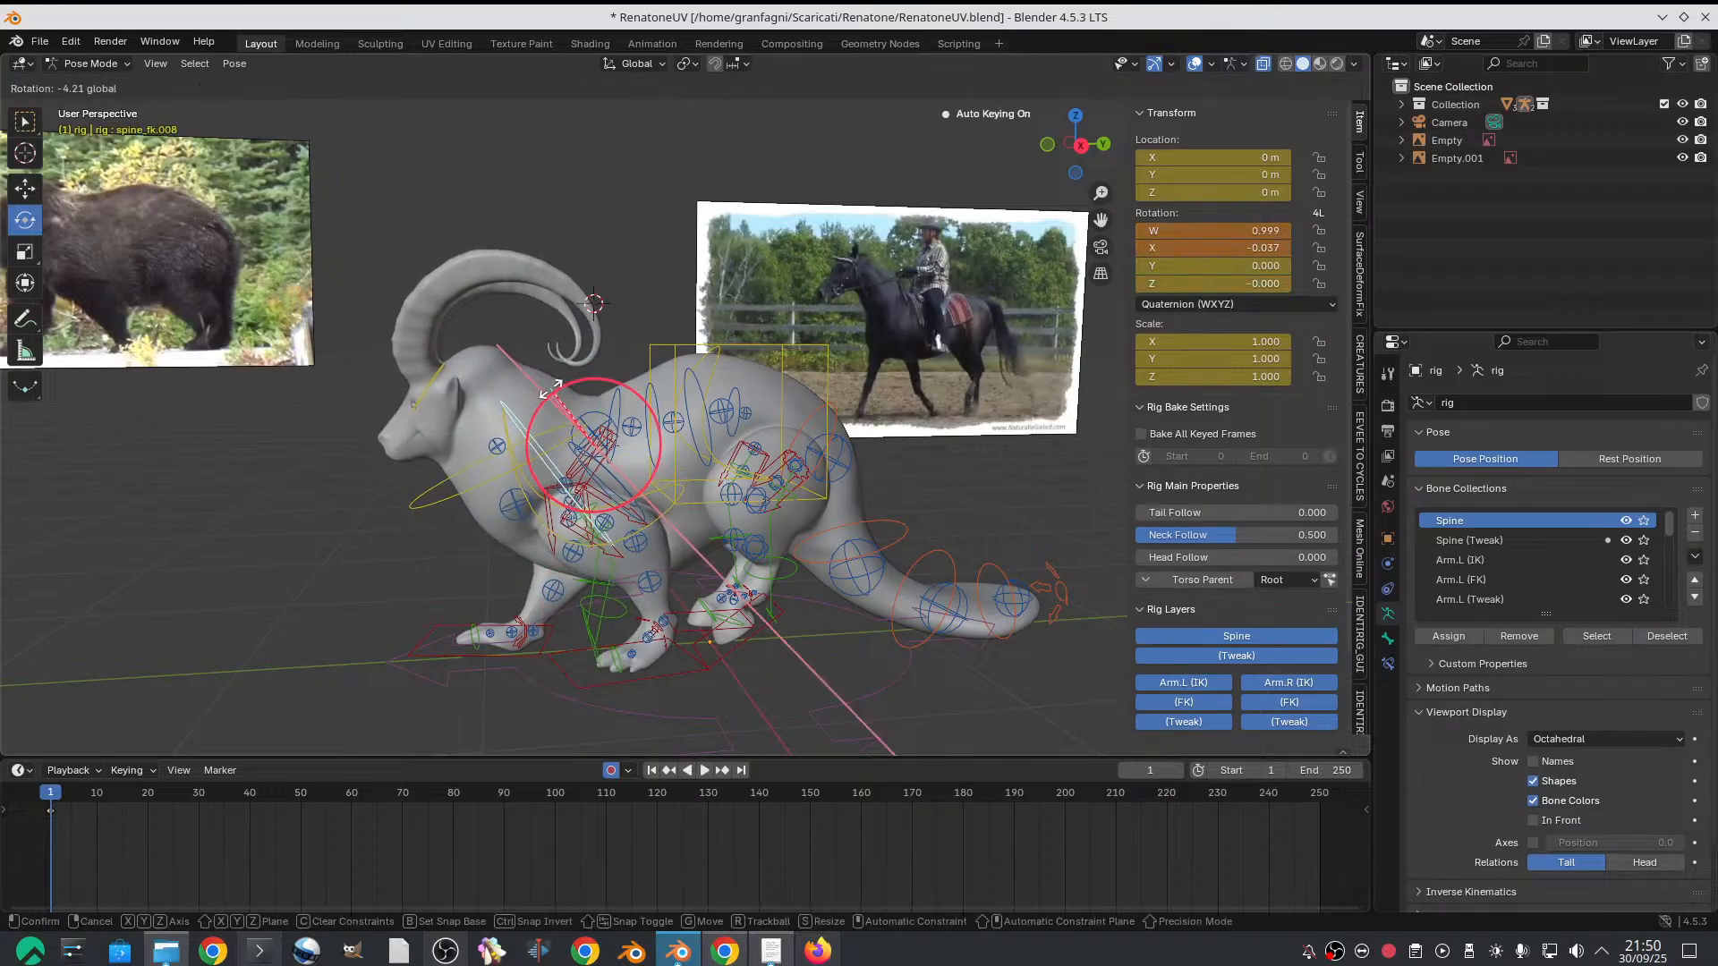
key("Escape")
Try raising the neck control slightly along the vertical axis
left_click(454, 413)
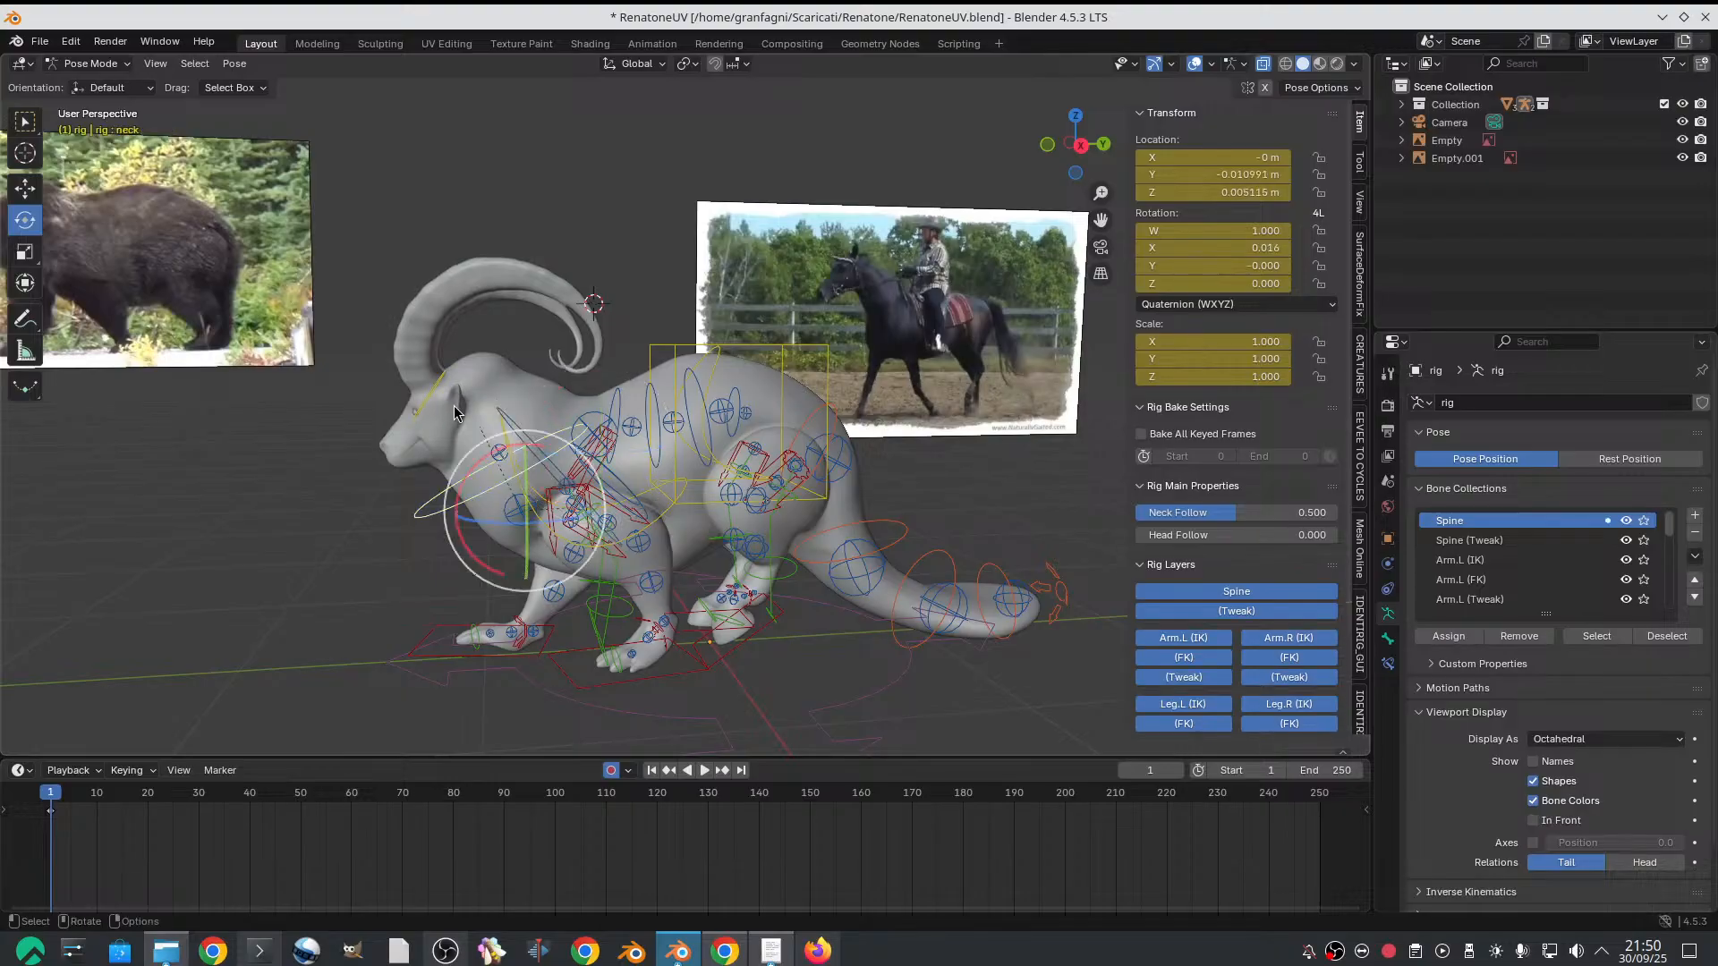
key("w")
left_click_drag(527, 449, 525, 442)
left_click(522, 444)
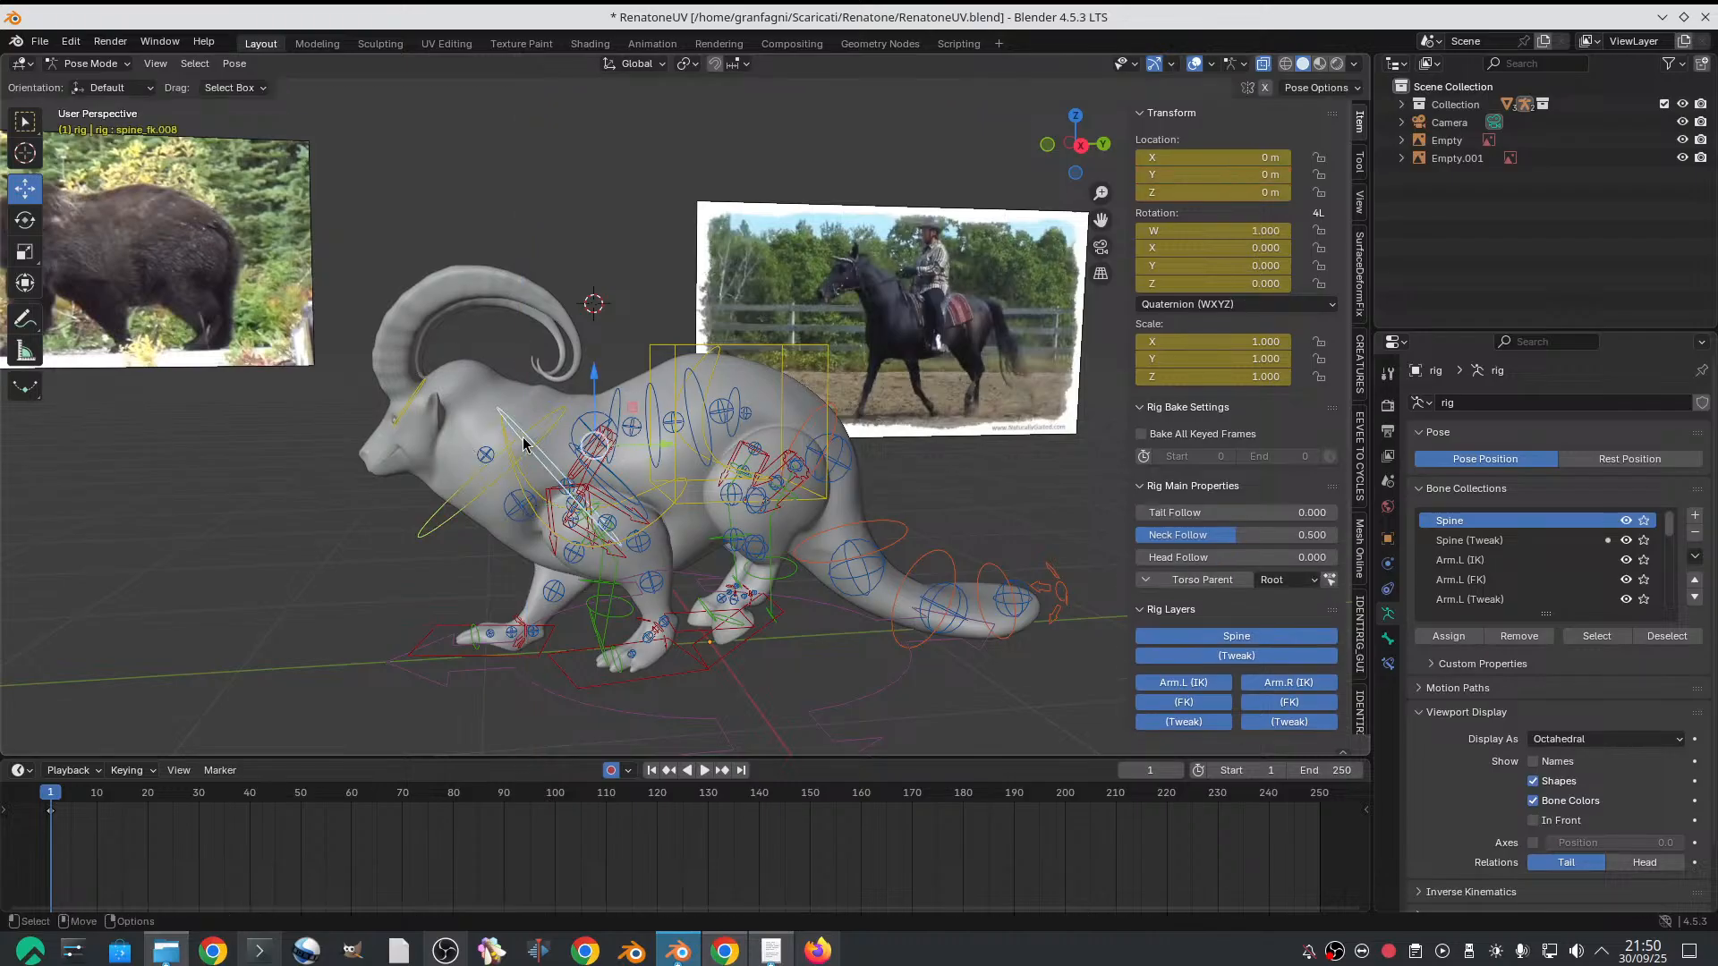
left_click(524, 444)
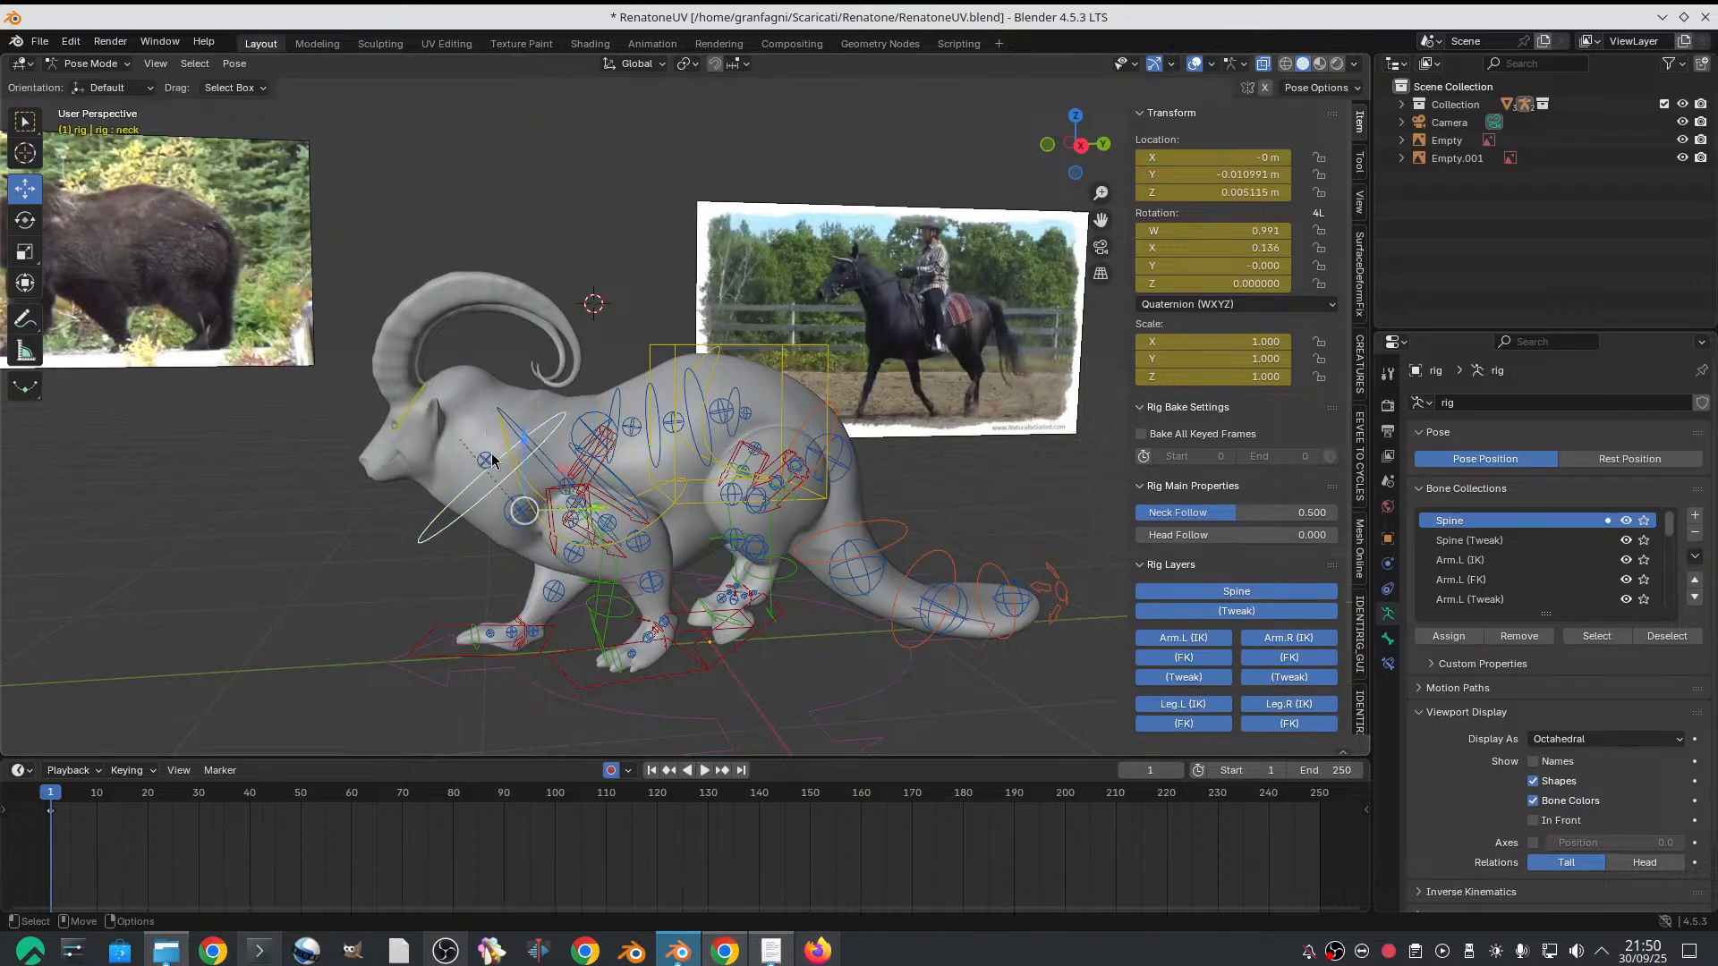
Raise the upper neck tweak control slightly and move the lower neck tweak control to about -0.020 m on Y and 0.037 m on Z
left_click(488, 459)
left_click_drag(488, 458, 476, 460)
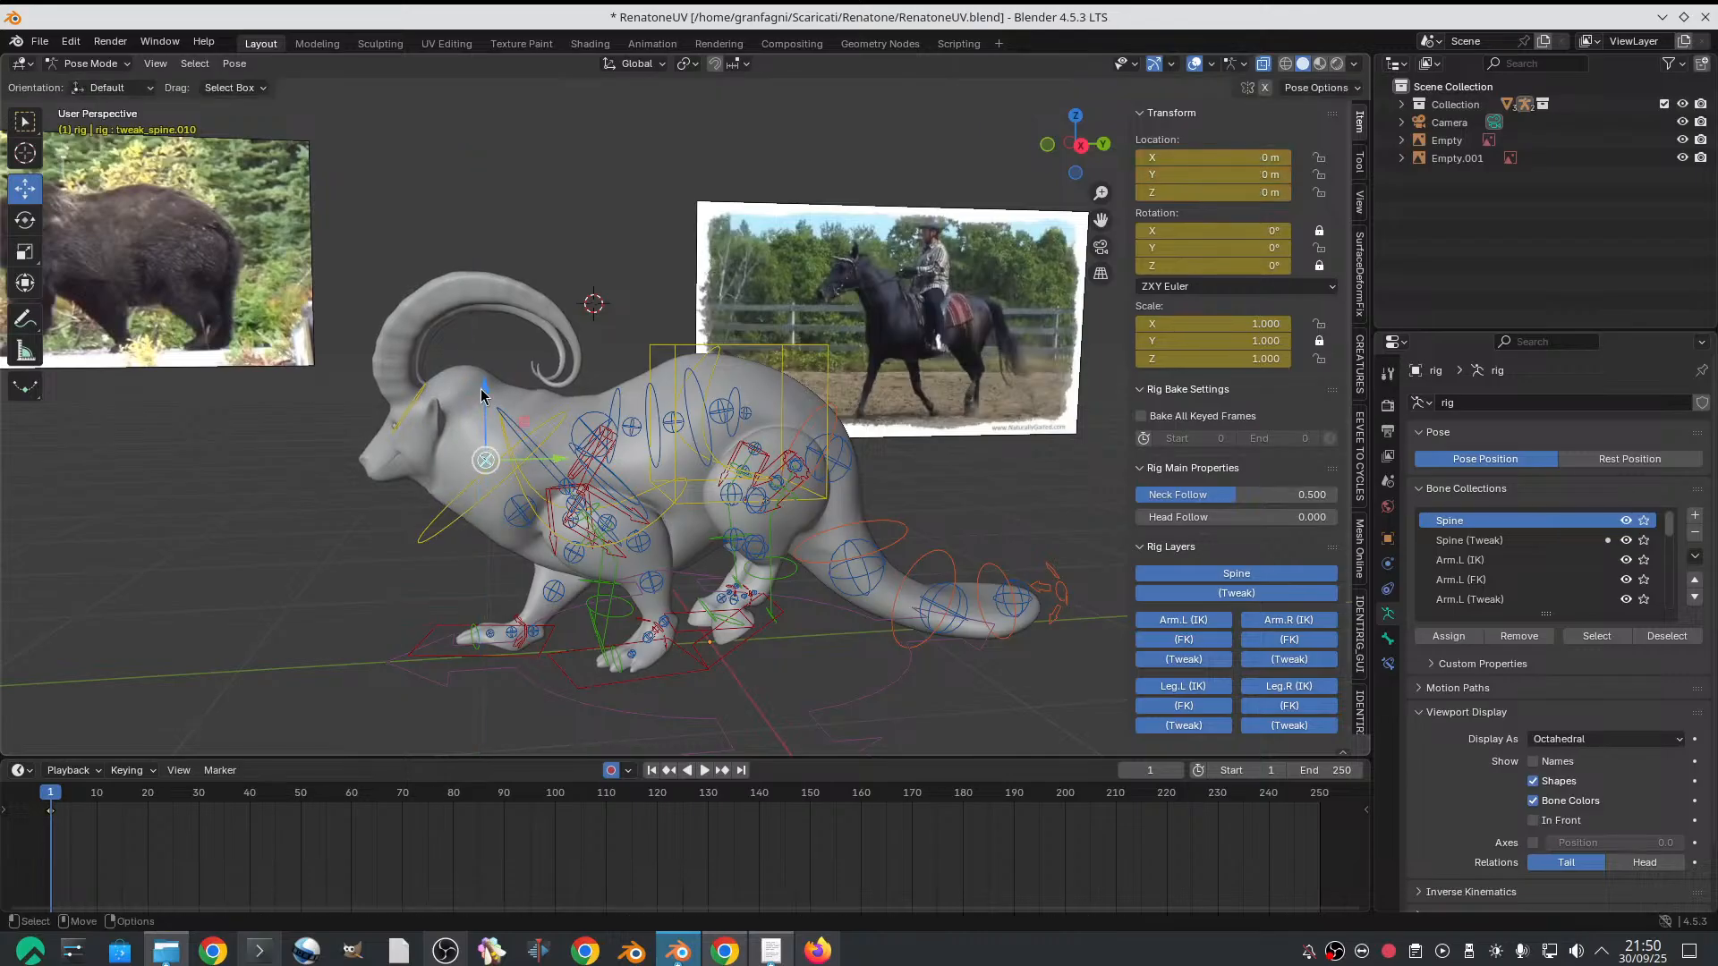
left_click_drag(478, 401, 484, 383)
middle_click_drag(484, 383, 529, 502)
left_click(537, 504)
left_click_drag(534, 431, 532, 439)
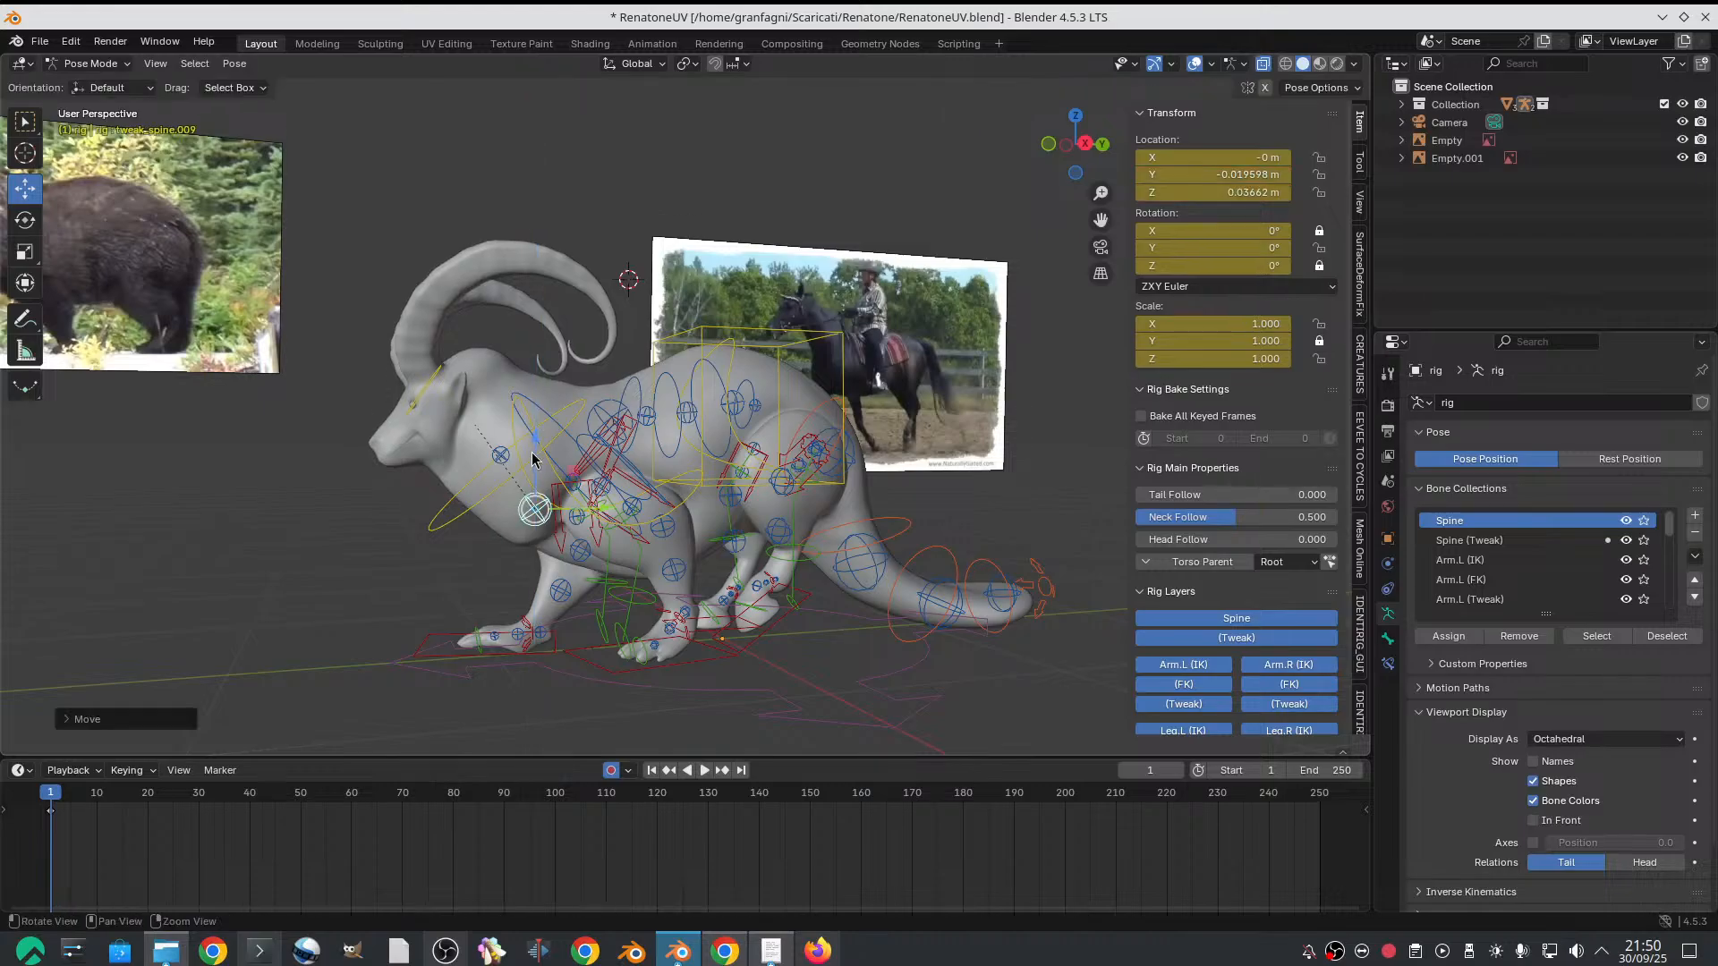
Keyframe location, rotation and scale of all the goat rig's controls on frame 1 and copy those keyframes
middle_click_drag(531, 440, 422, 309)
left_click_drag(411, 298, 899, 673)
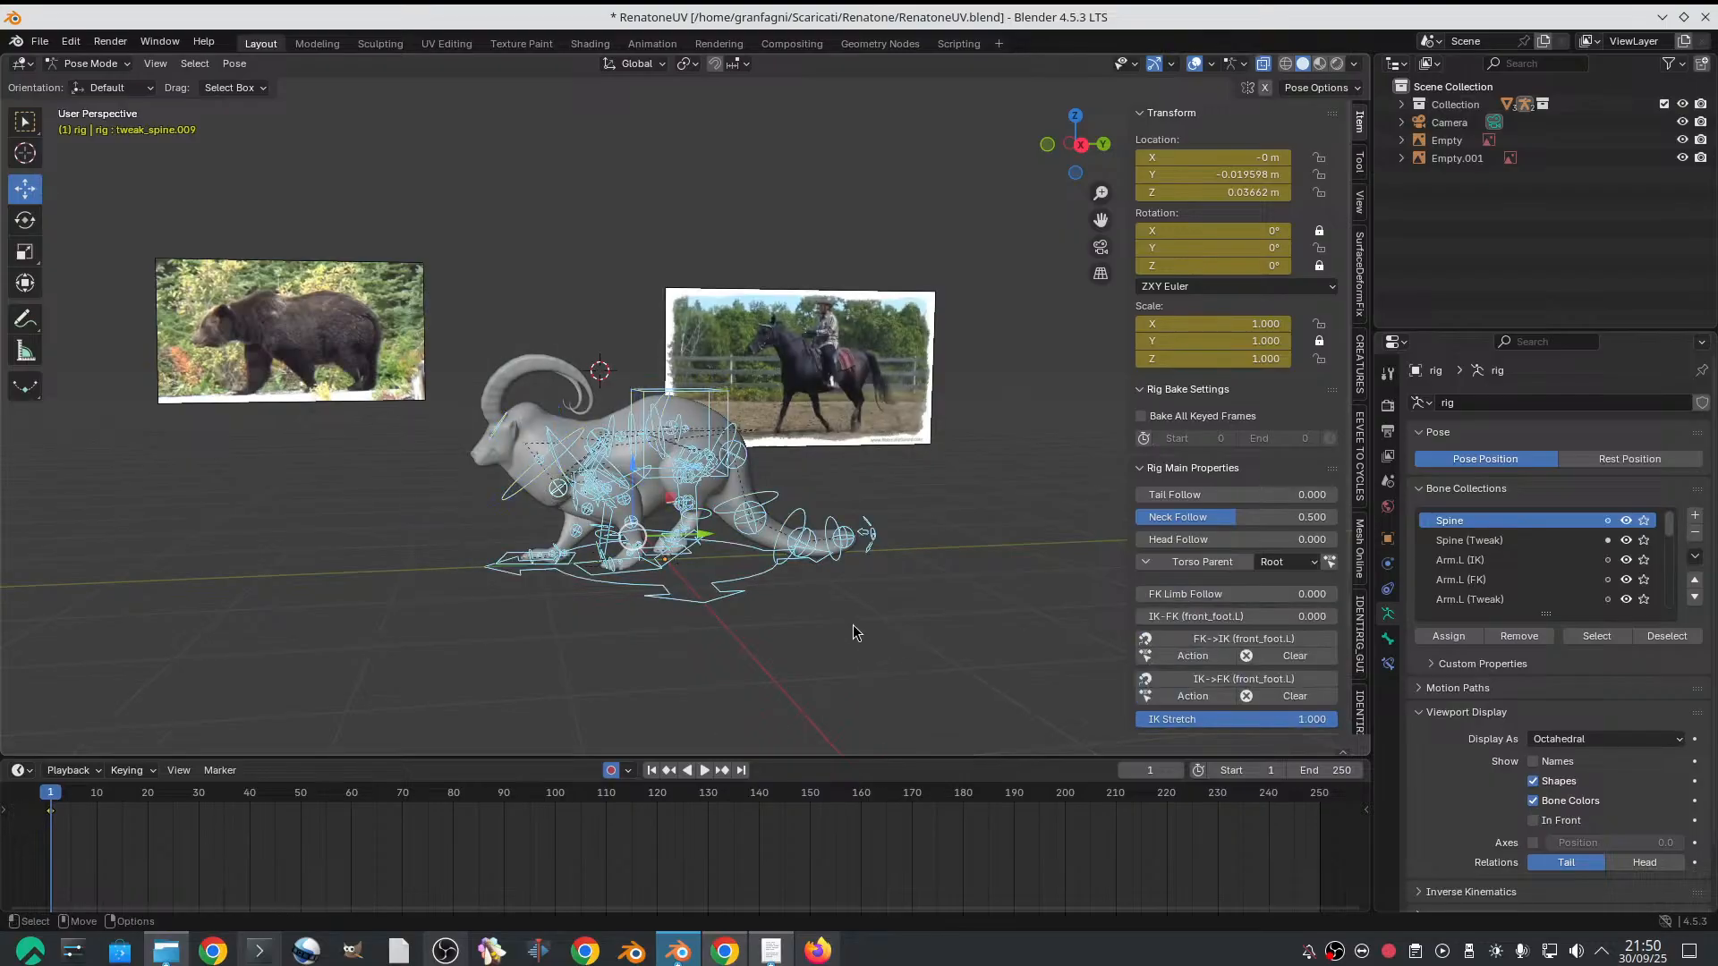
key("i")
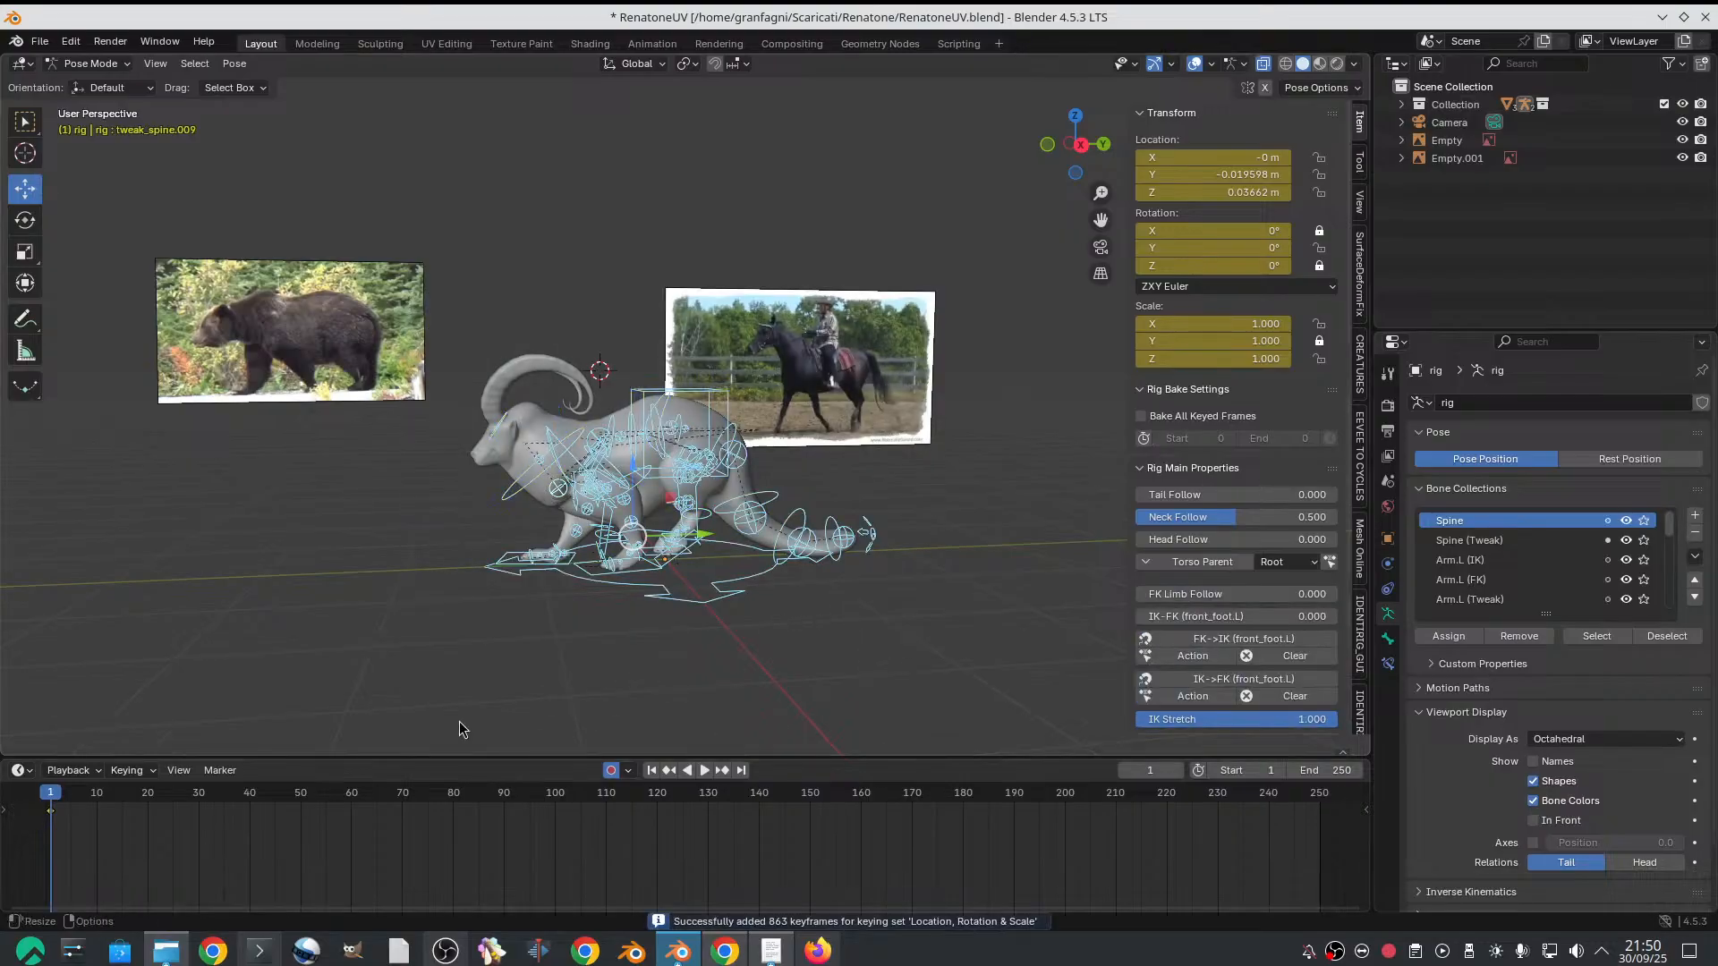
right_click(55, 812)
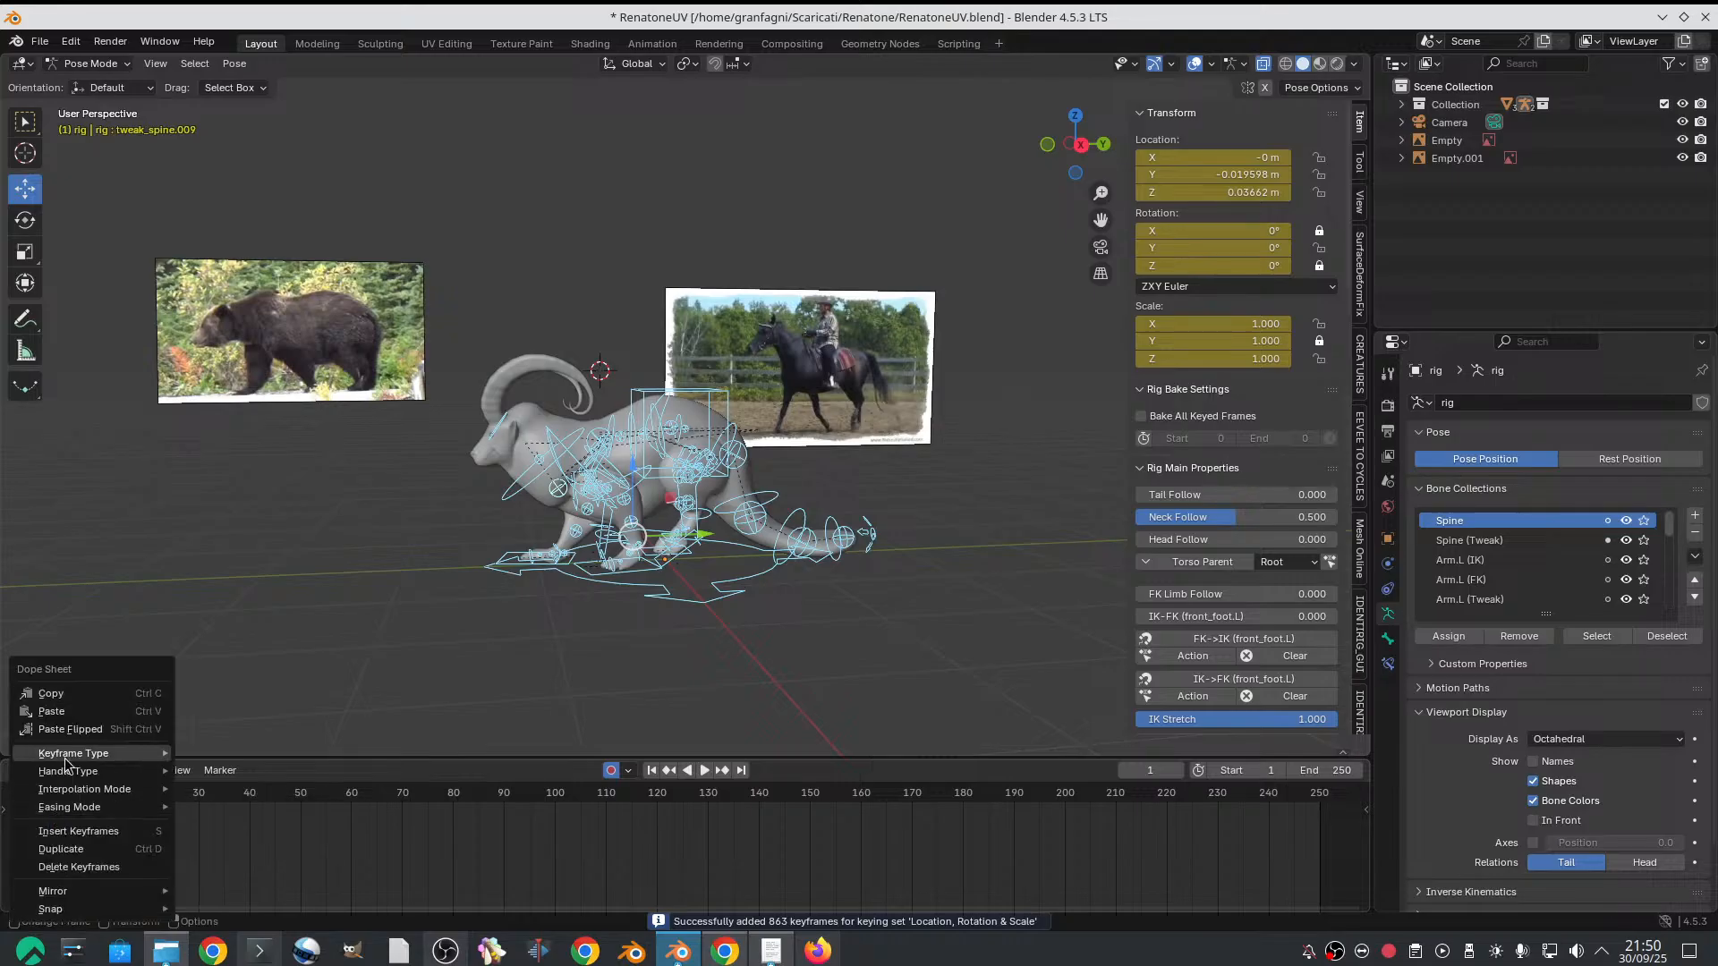
left_click(75, 698)
Set the animation's end frame to 37 and paste the copied keyframes on frame 37
left_click(236, 795)
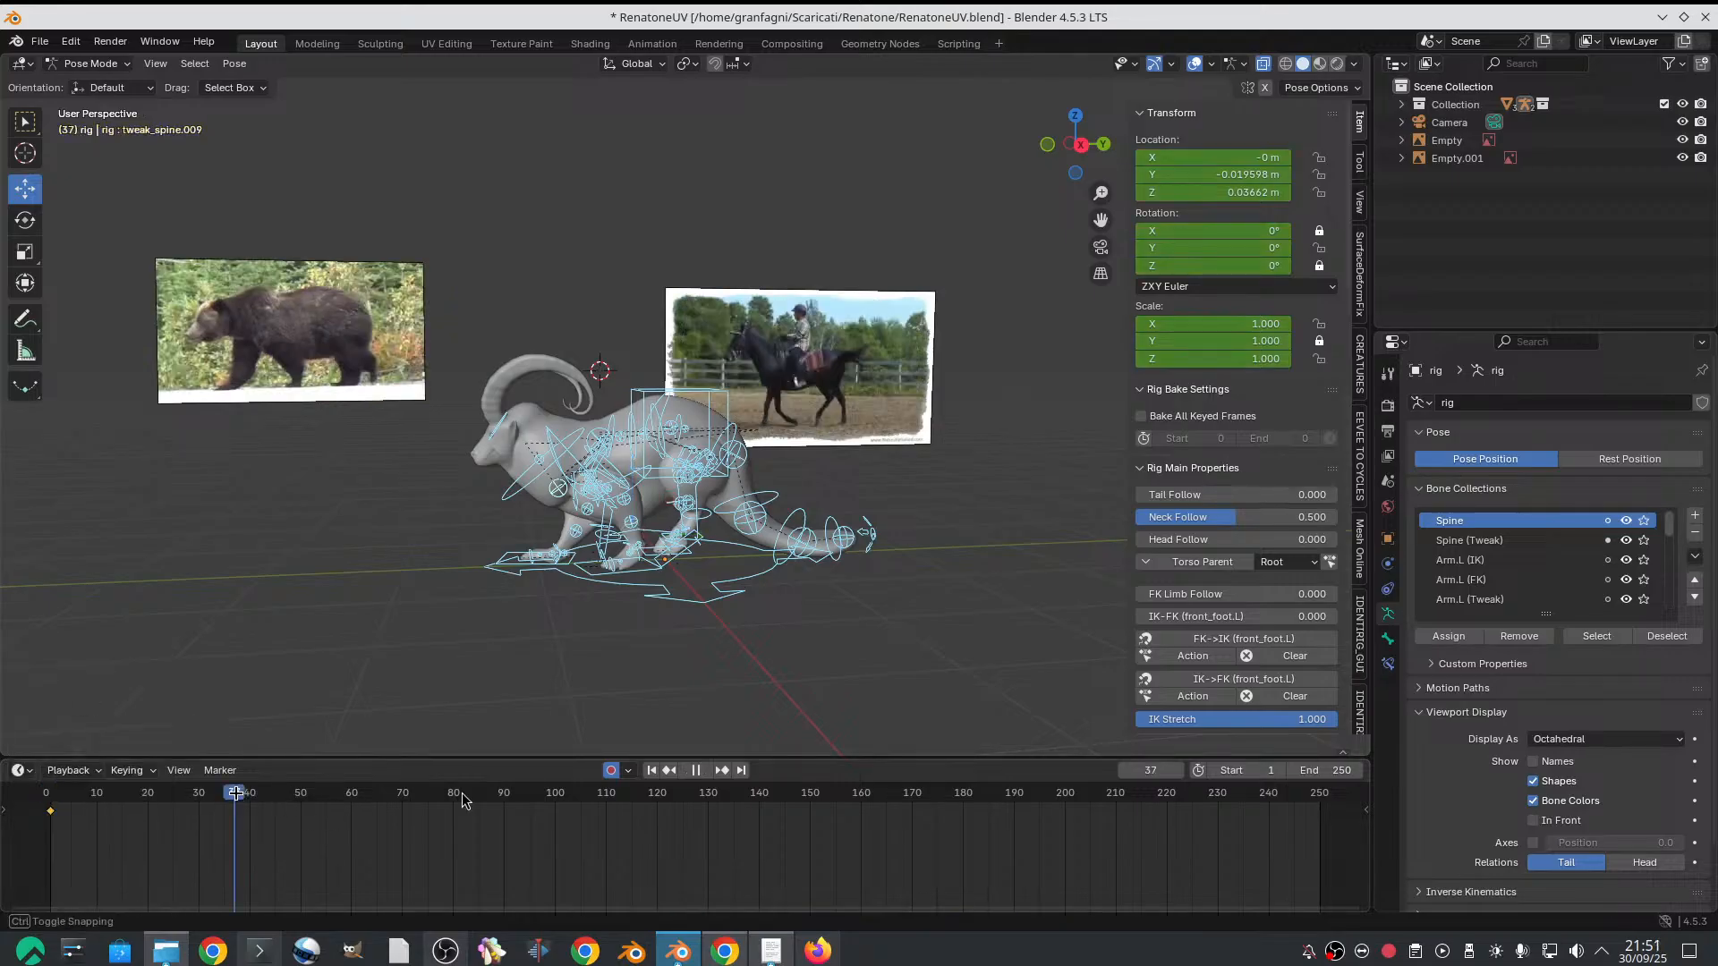
double_click(1333, 778)
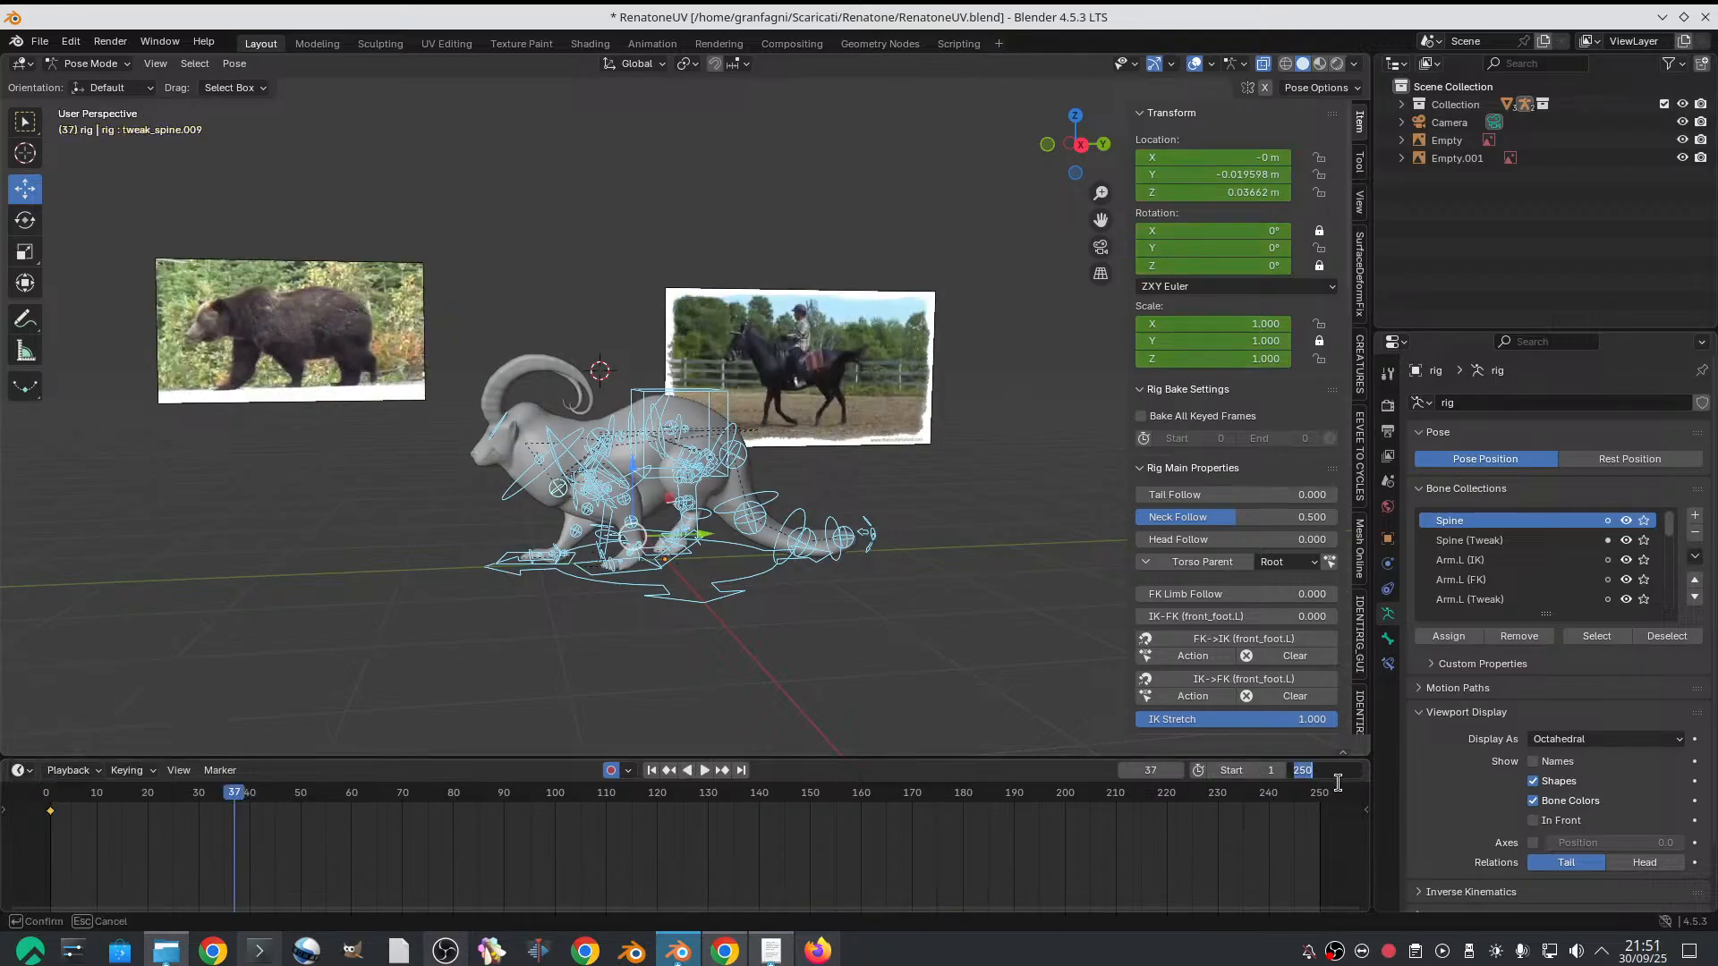
type("37")
key("Return")
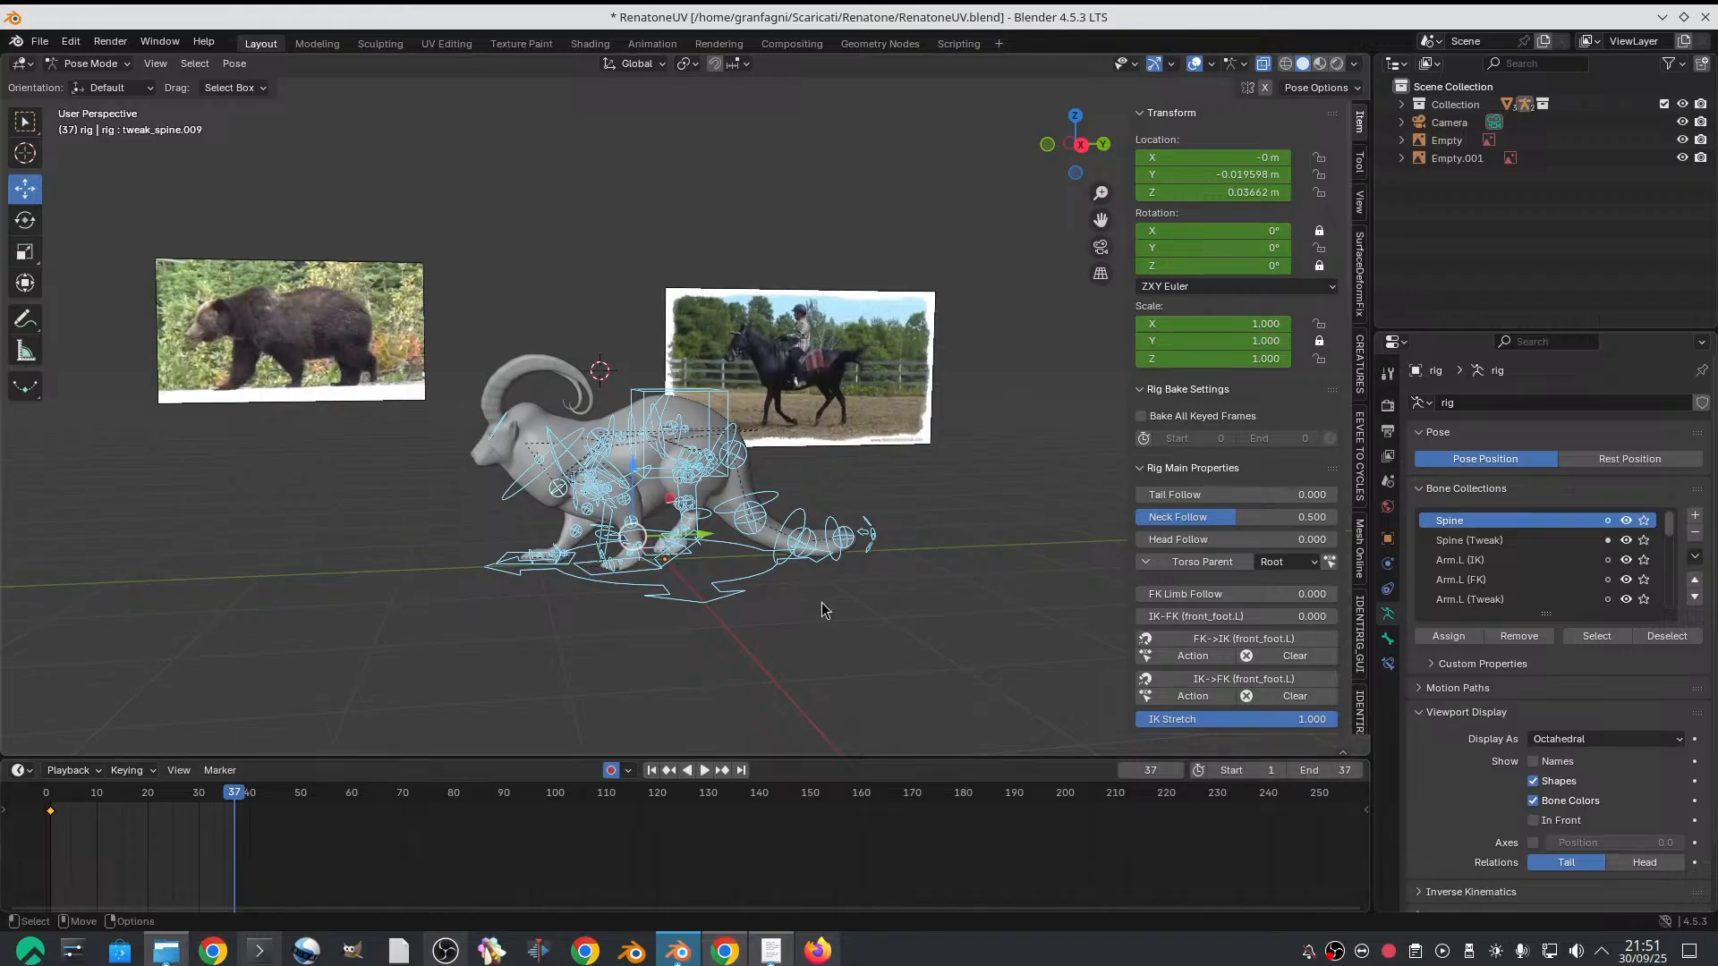
right_click(265, 803)
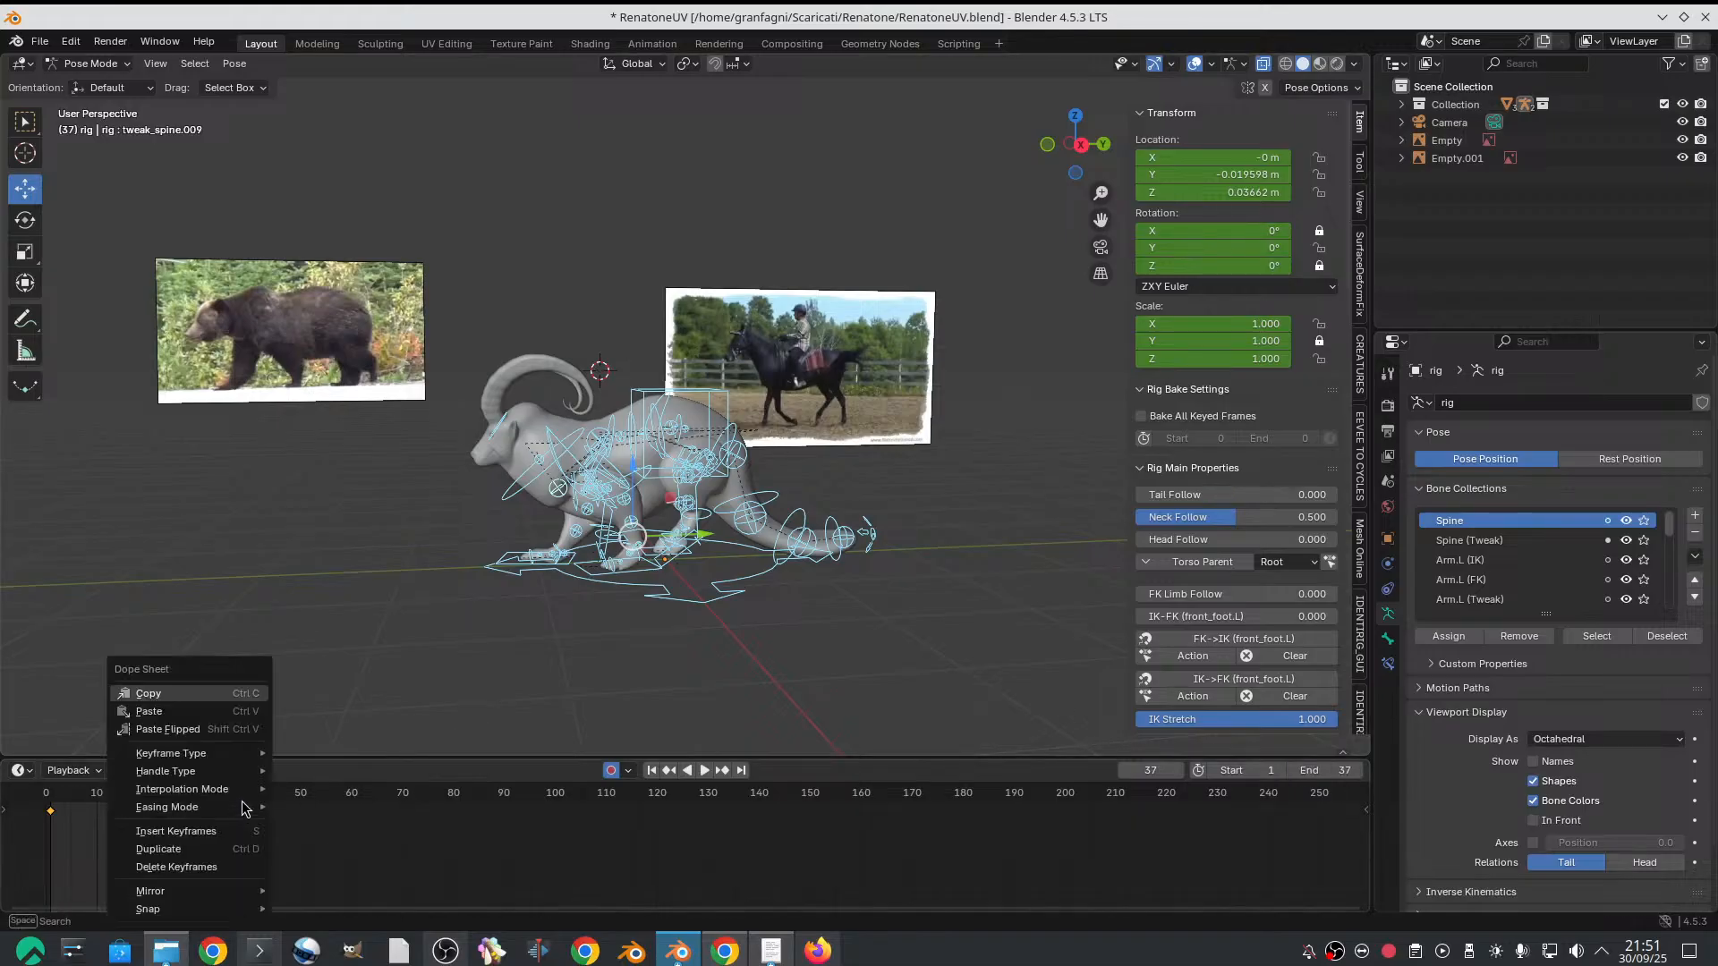
left_click(218, 711)
Enlarge the timeline and paste the copied keyframes flipped on frame 19 to mirror the walk pose
left_click_drag(566, 763, 564, 633)
left_click(137, 667)
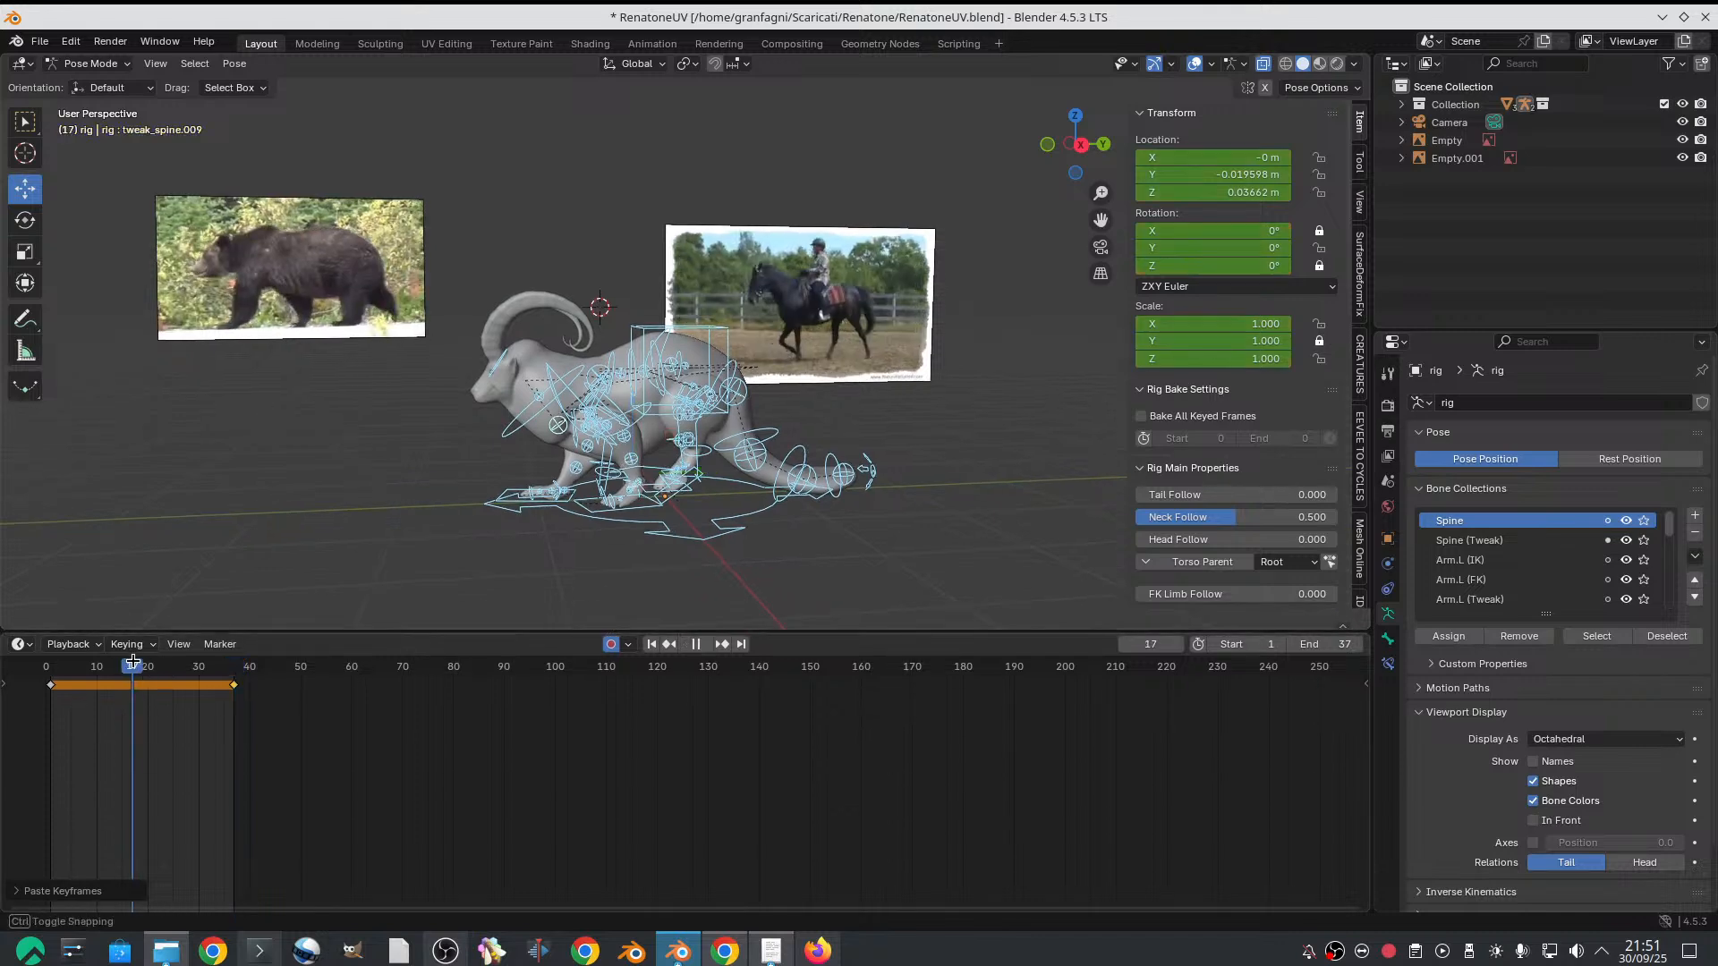
left_click_drag(137, 664, 51, 665)
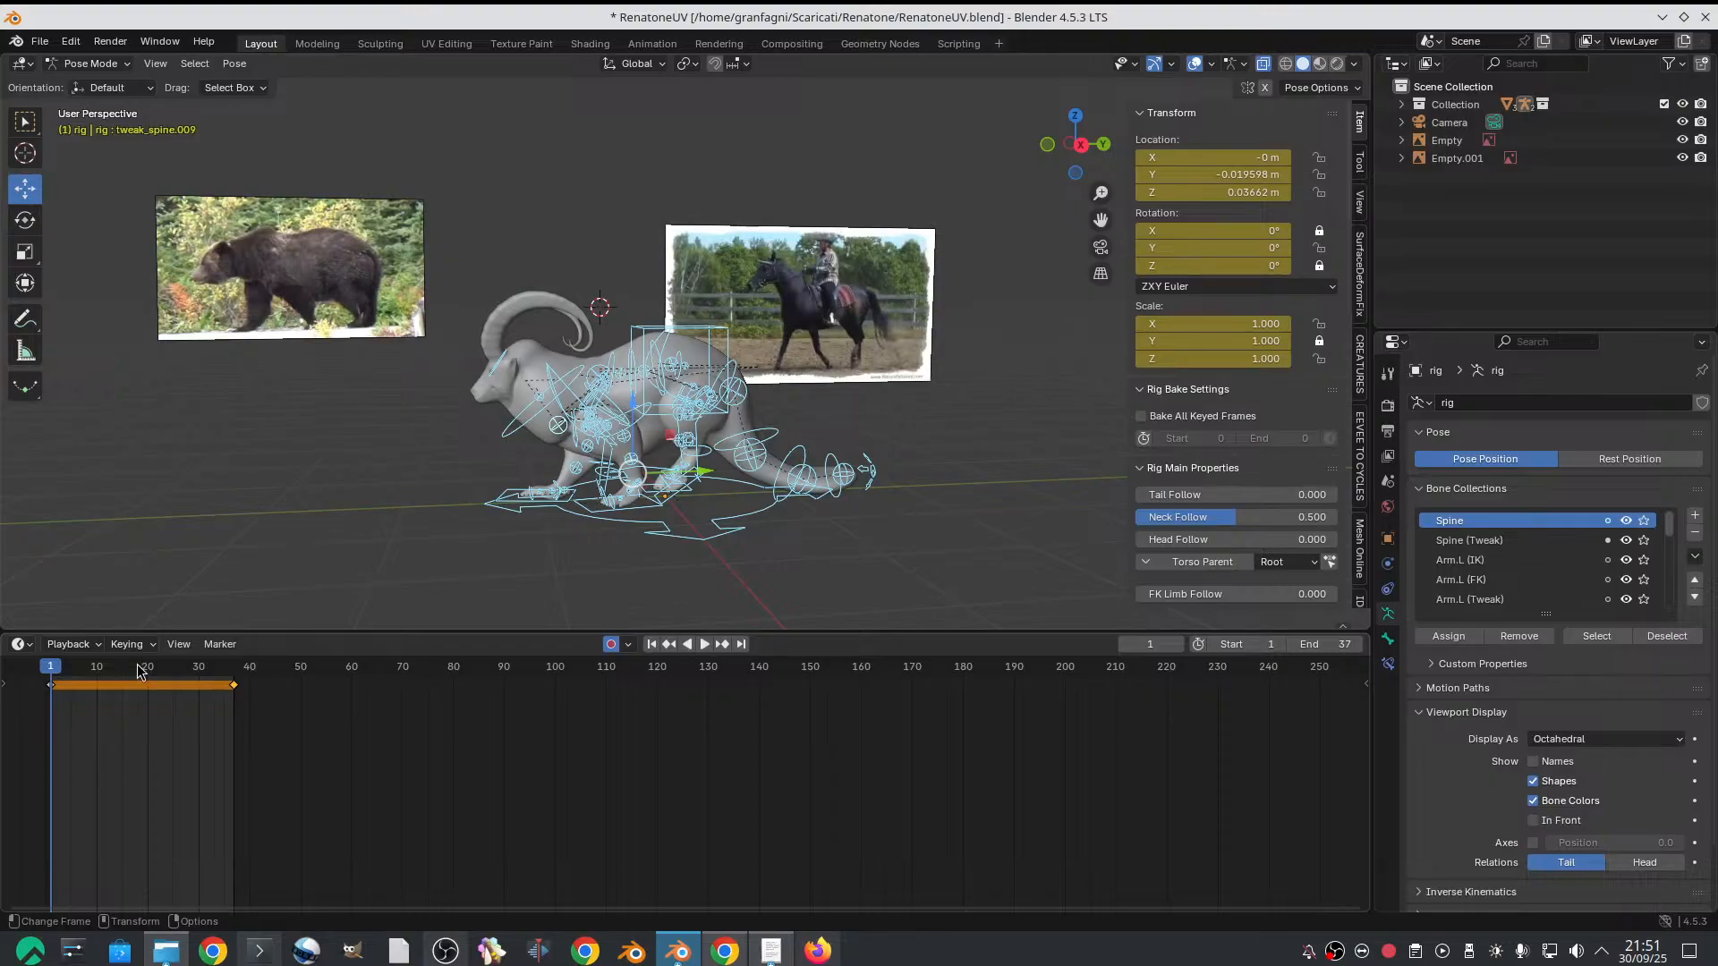
left_click_drag(136, 664, 144, 664)
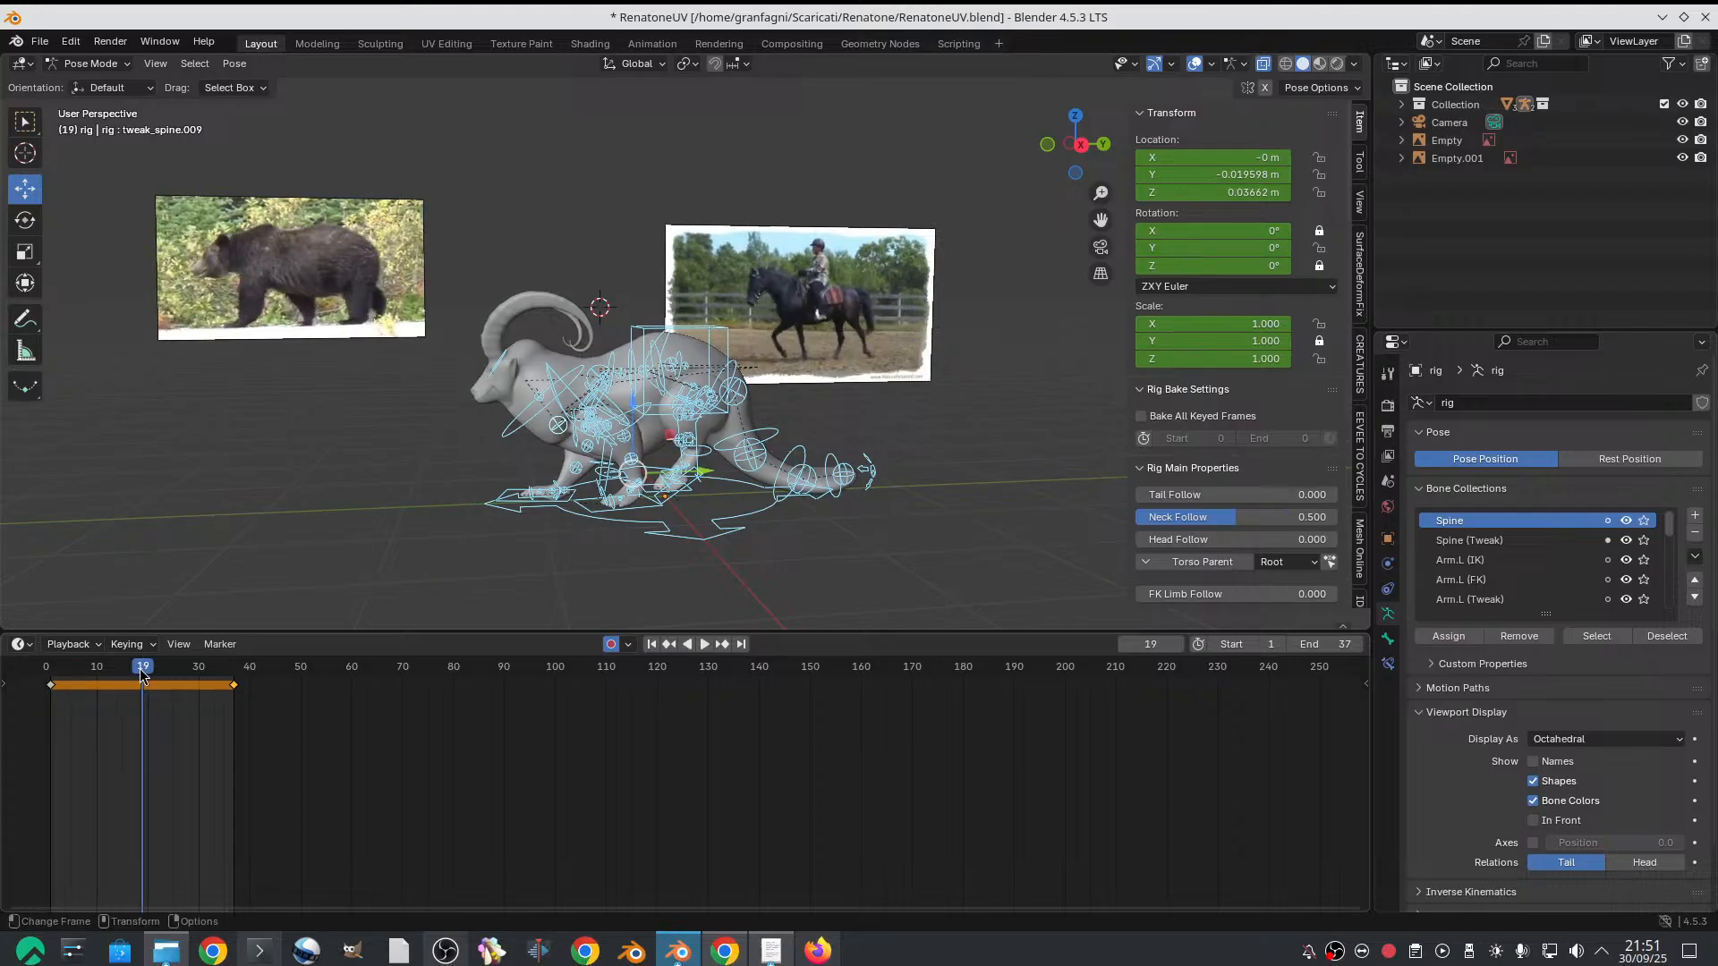
right_click(148, 701)
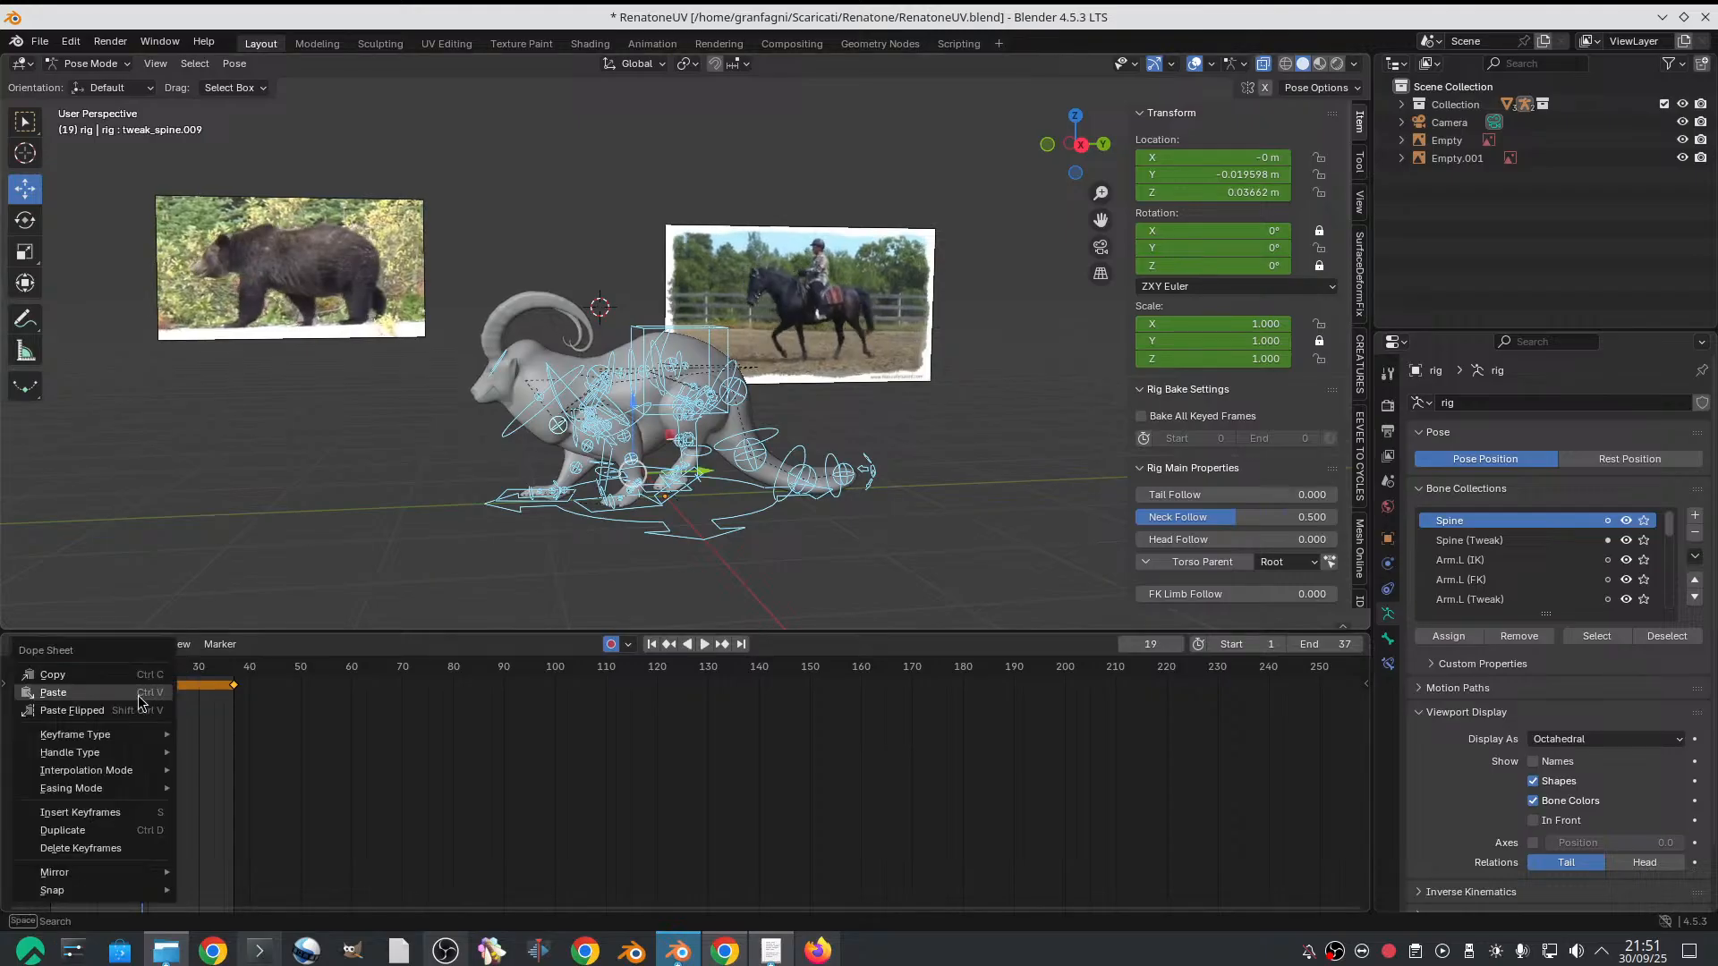
left_click(54, 711)
Scrub between frames 1 and 19 with the viewport overlays temporarily hidden to compare the goat's two mirrored poses
middle_click_drag(666, 447, 752, 456)
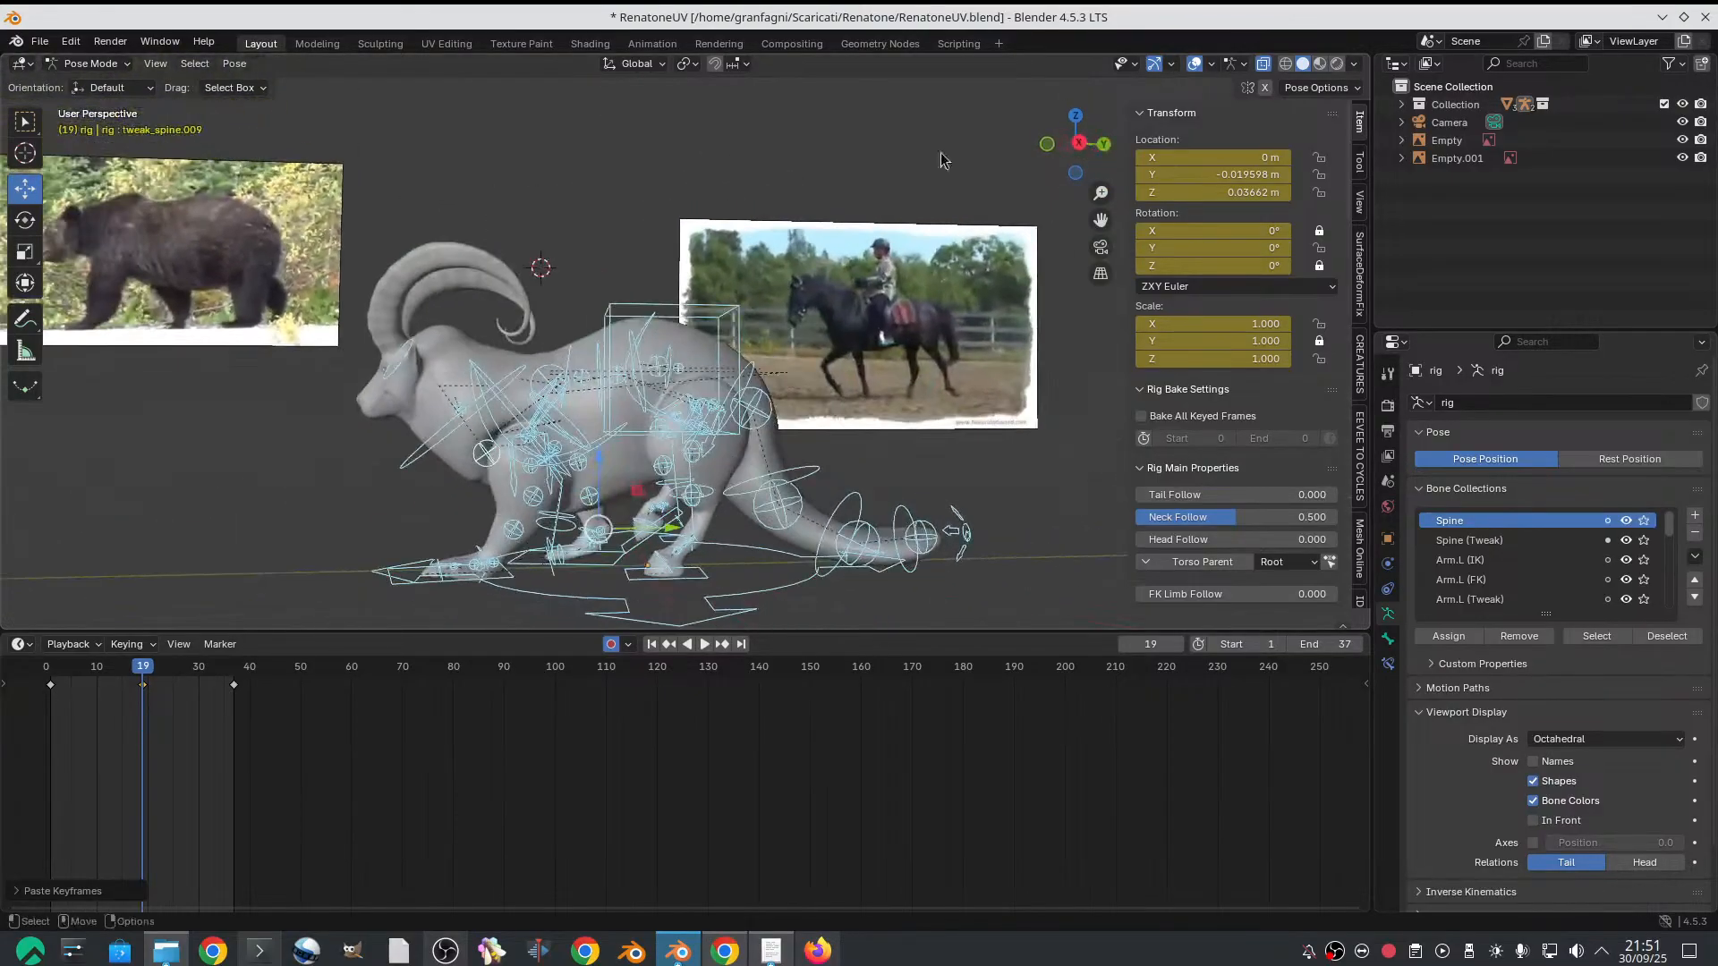
left_click(1194, 63)
middle_click_drag(793, 314, 743, 353)
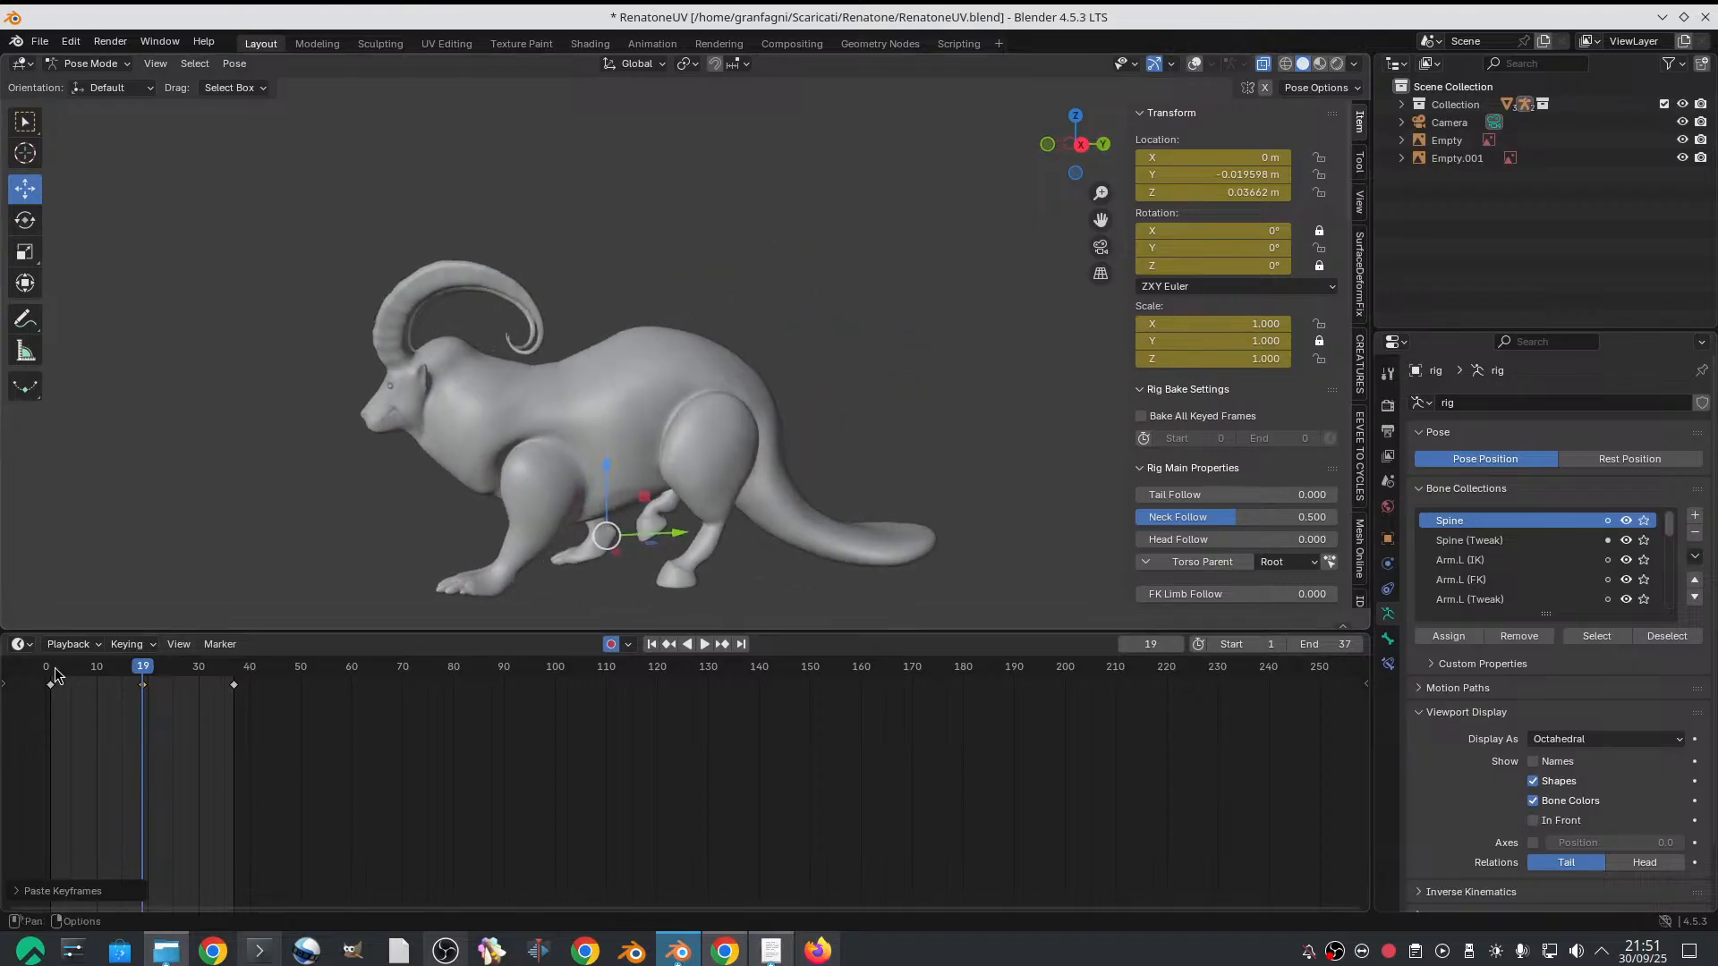
left_click_drag(54, 668, 143, 659)
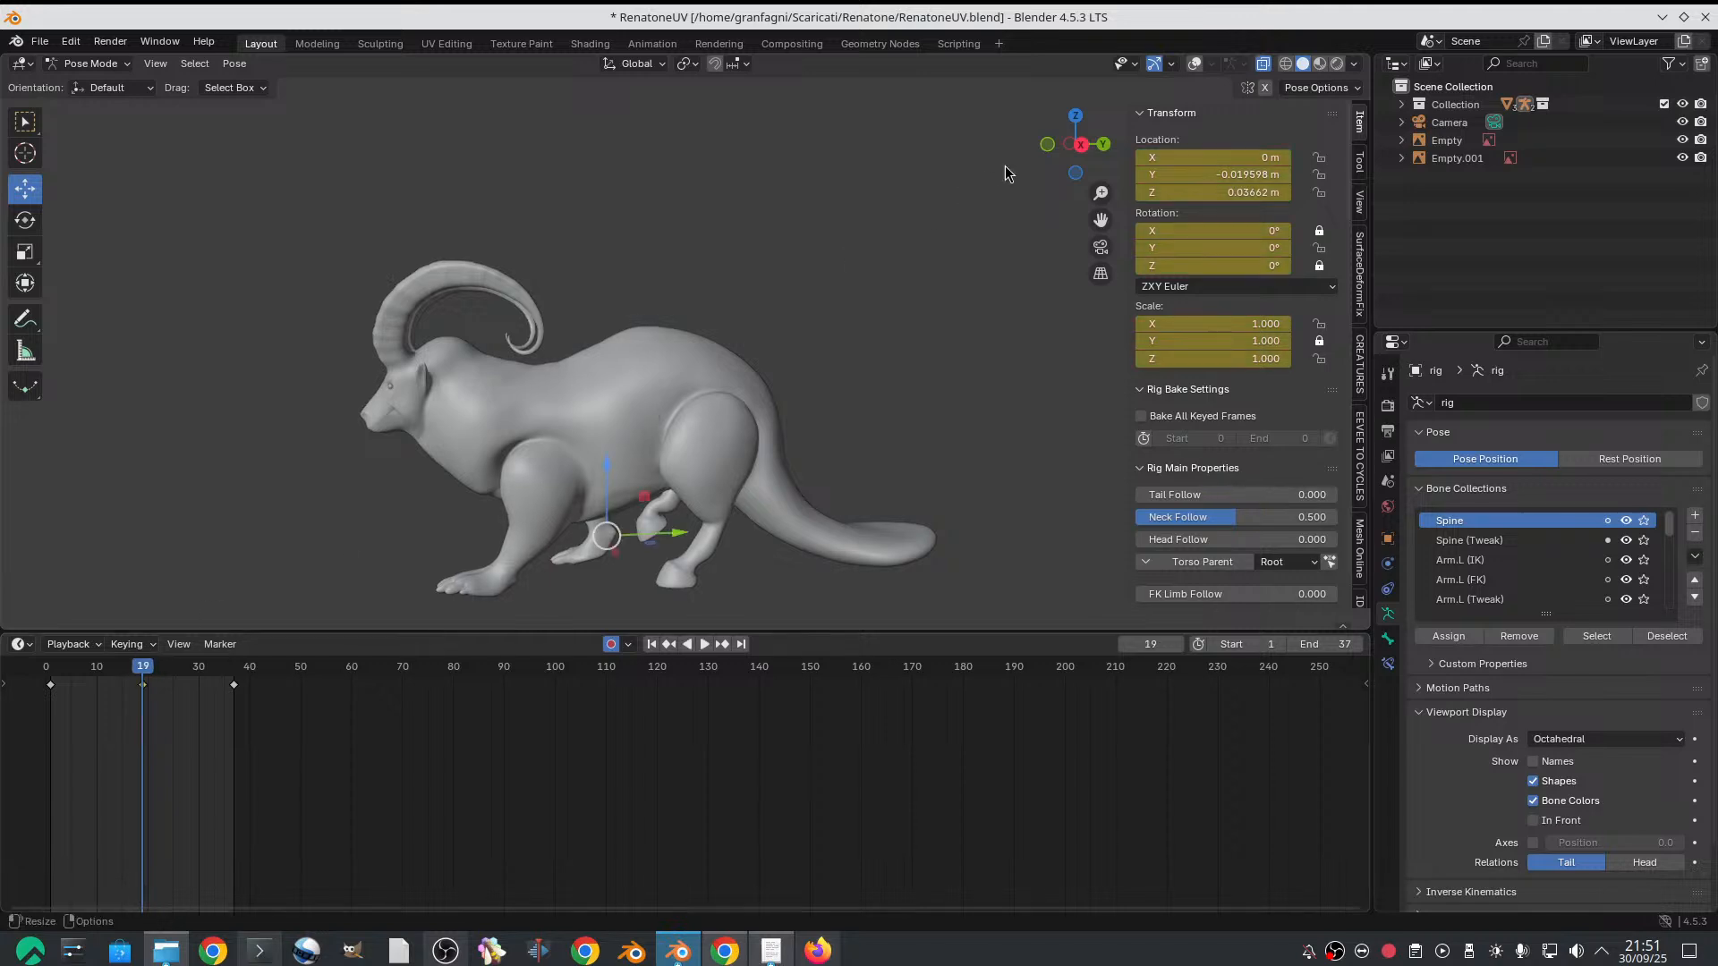
left_click(1194, 63)
scroll(787, 299, "down", 2)
middle_click_drag(610, 362, 647, 357, "alt")
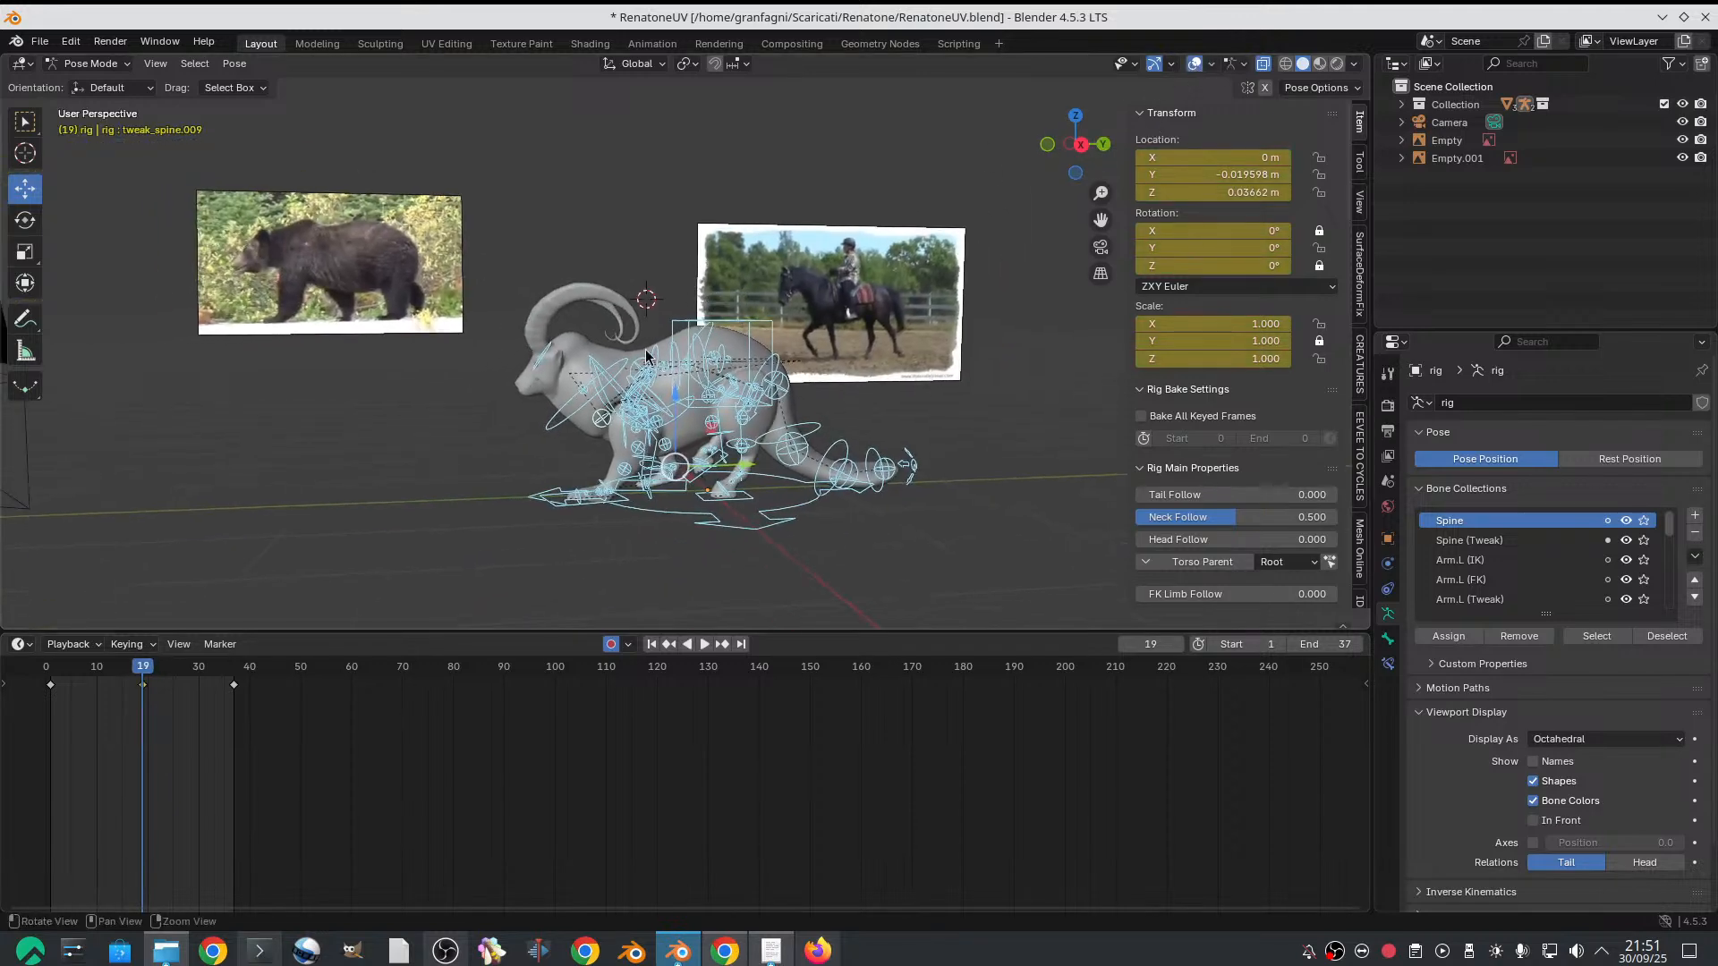
right_click_drag(572, 408, 586, 417, "alt")
middle_click_drag(586, 417, 530, 405, "alt")
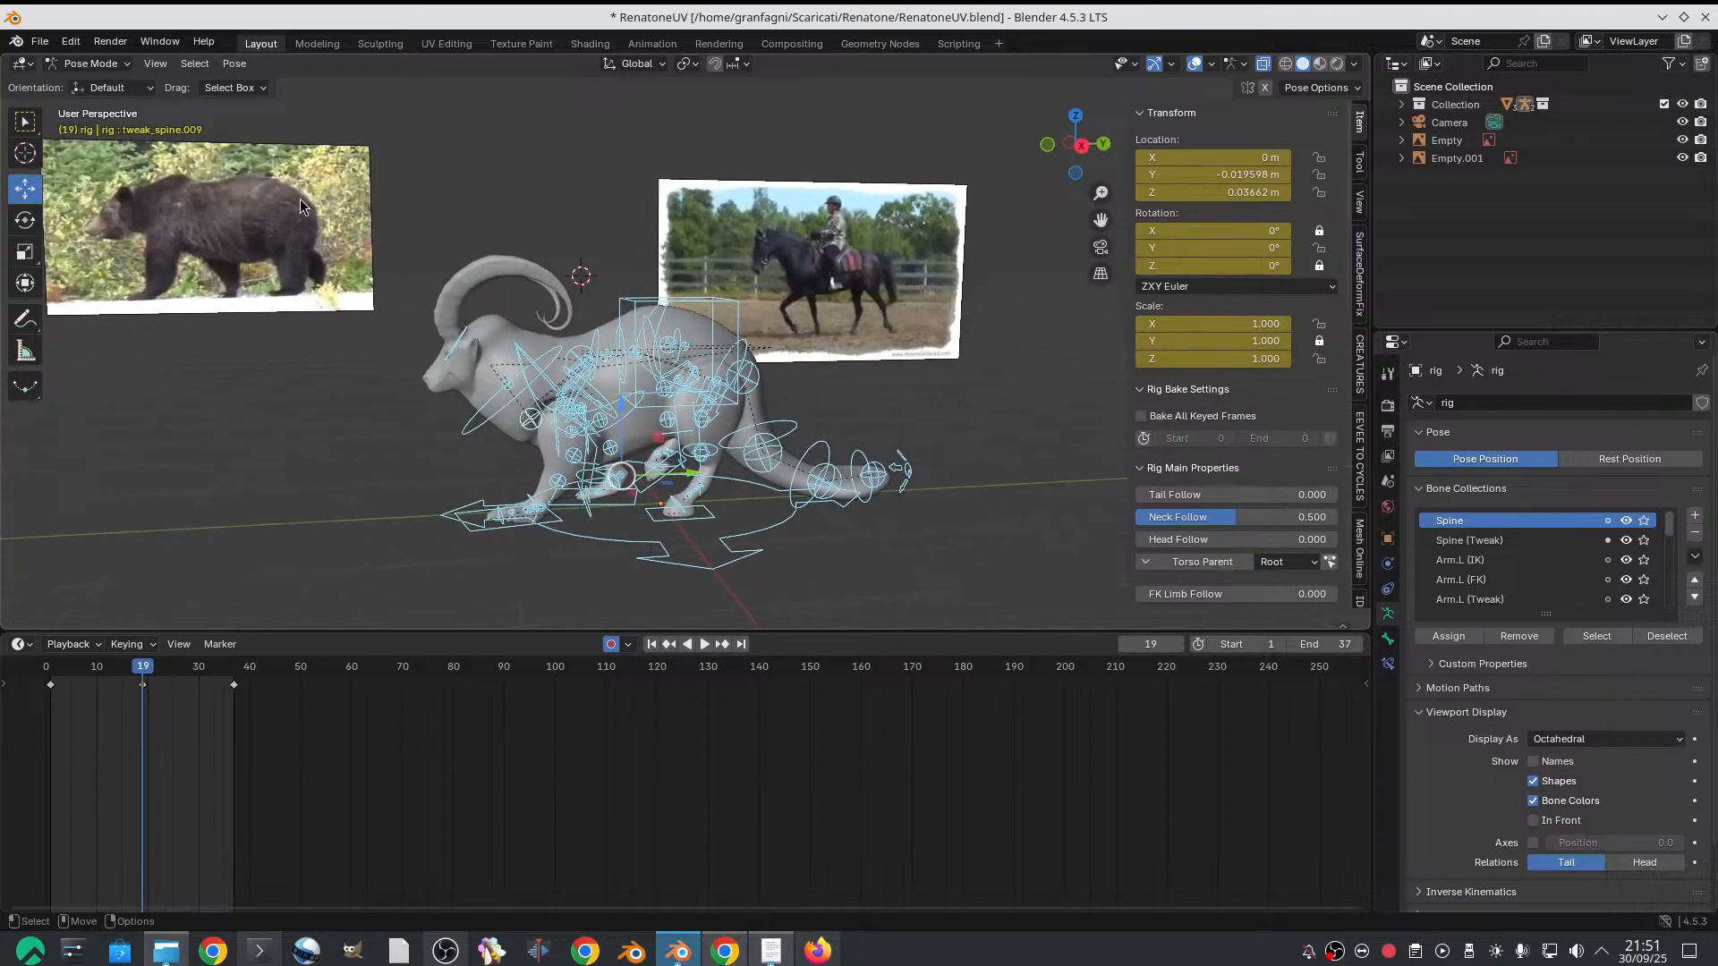
Start saving the project under a new name and create and open a WS_TUESDAY folder inside Documents
left_click(39, 41)
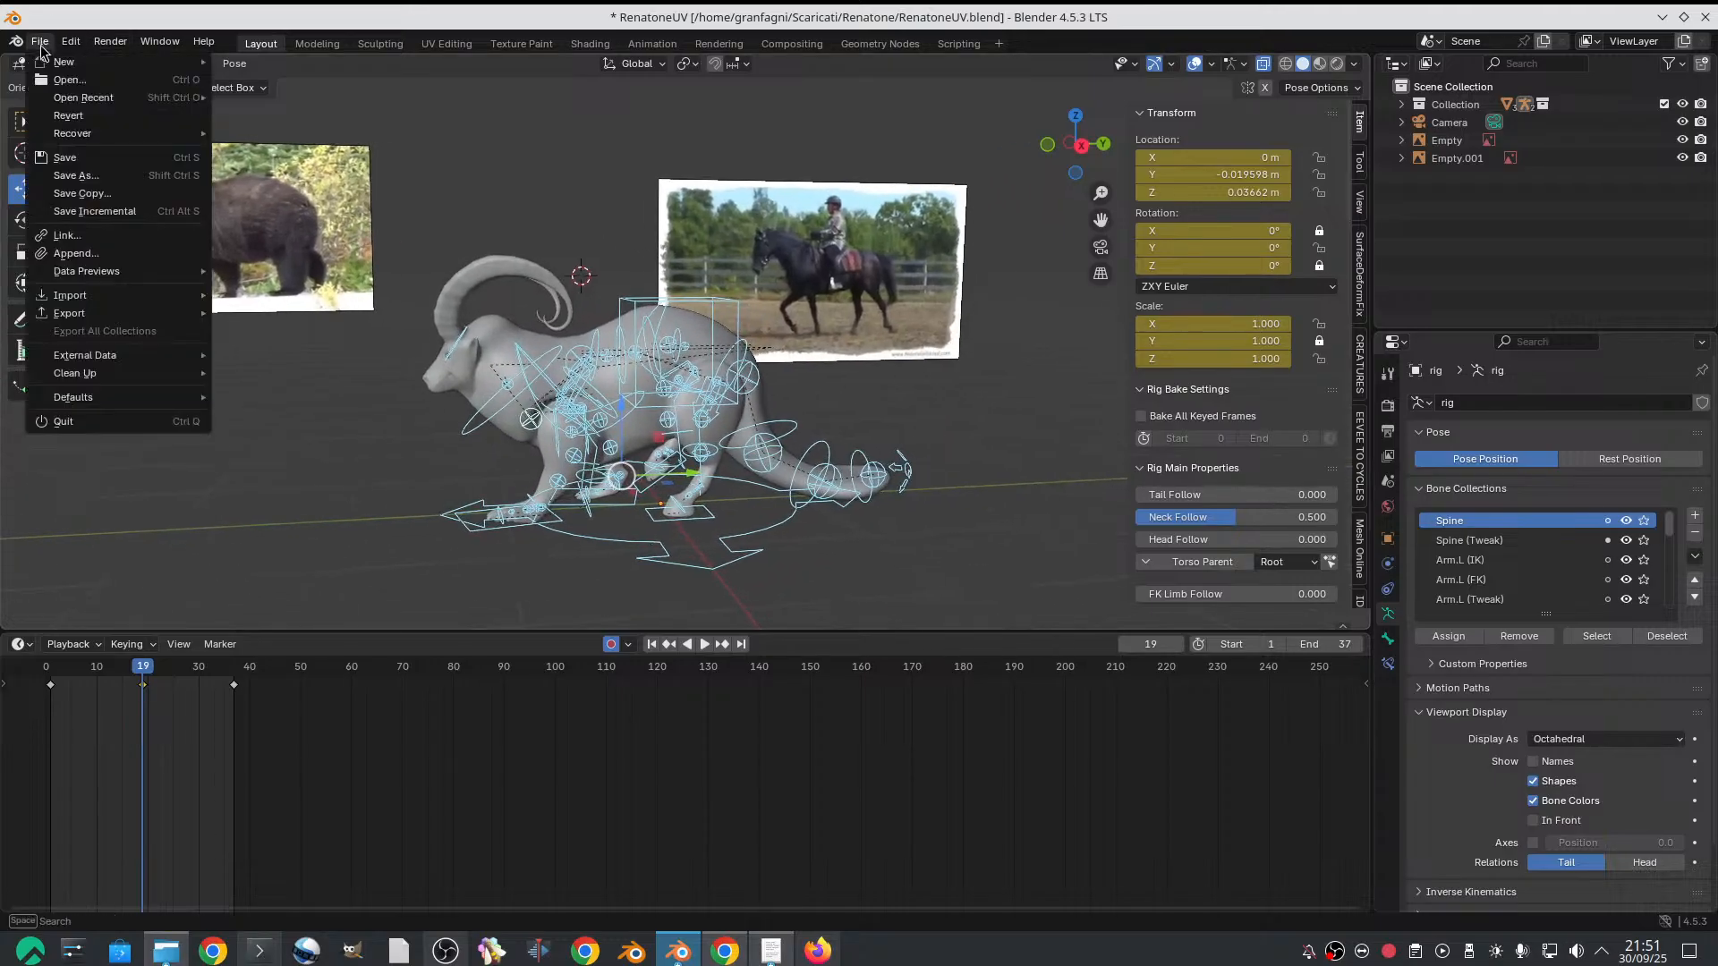
left_click(127, 181)
left_click(458, 349)
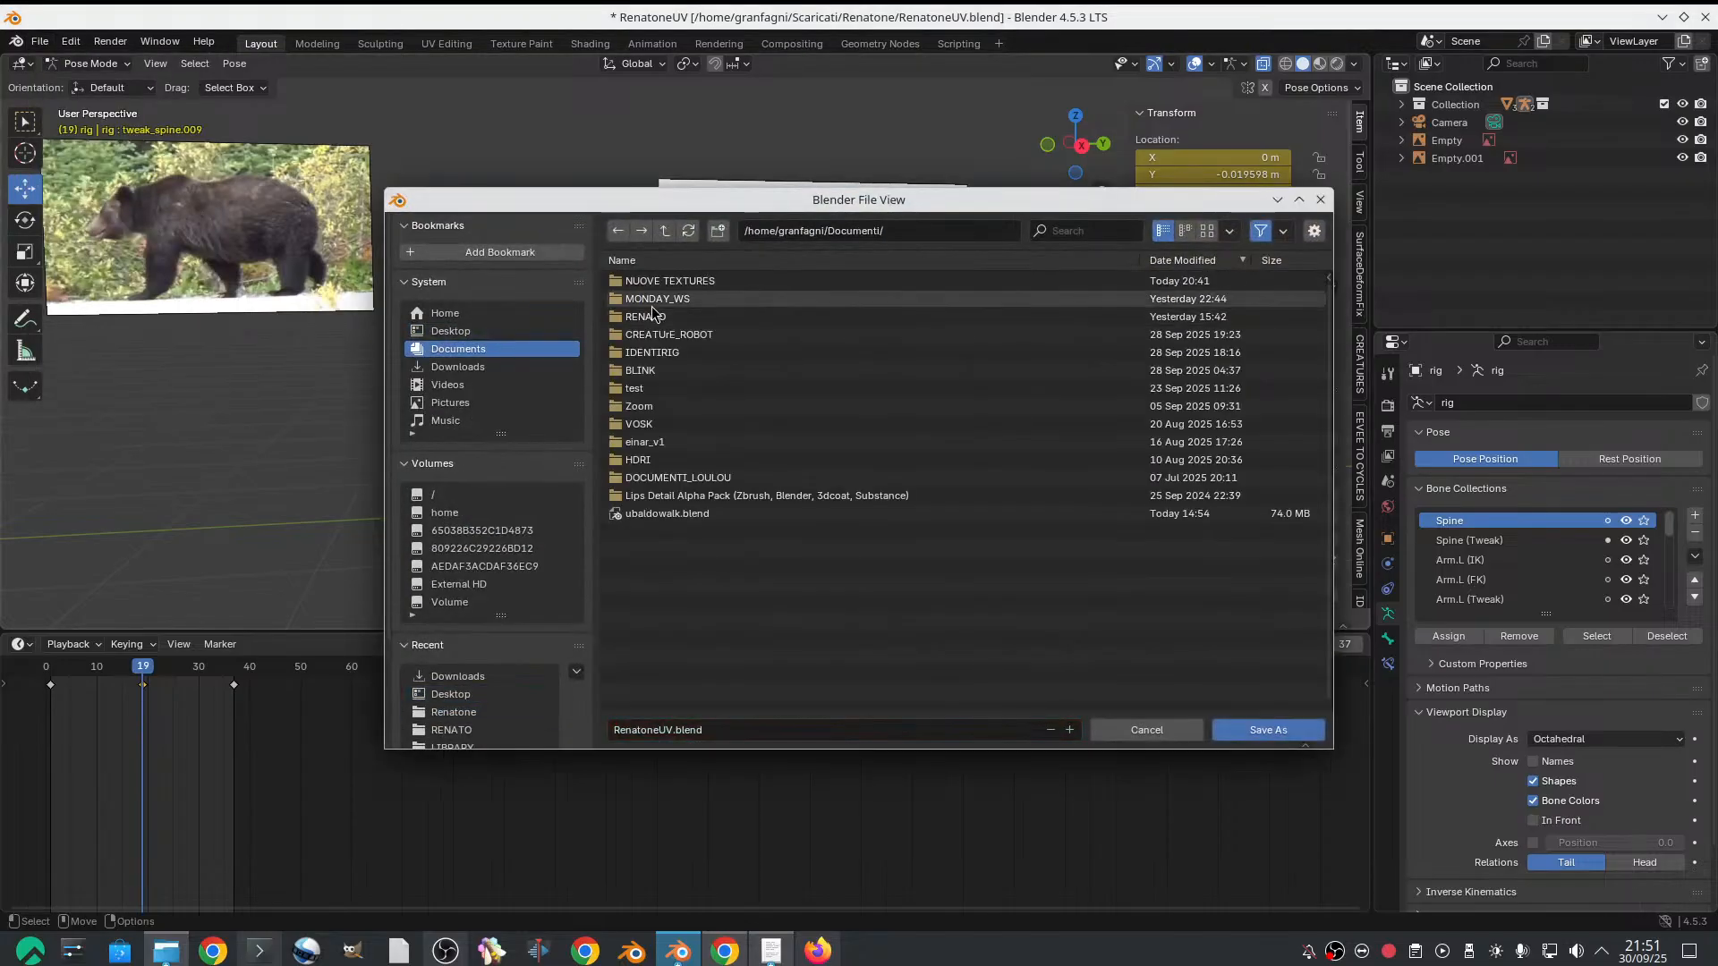
left_click(671, 301)
right_click(719, 569)
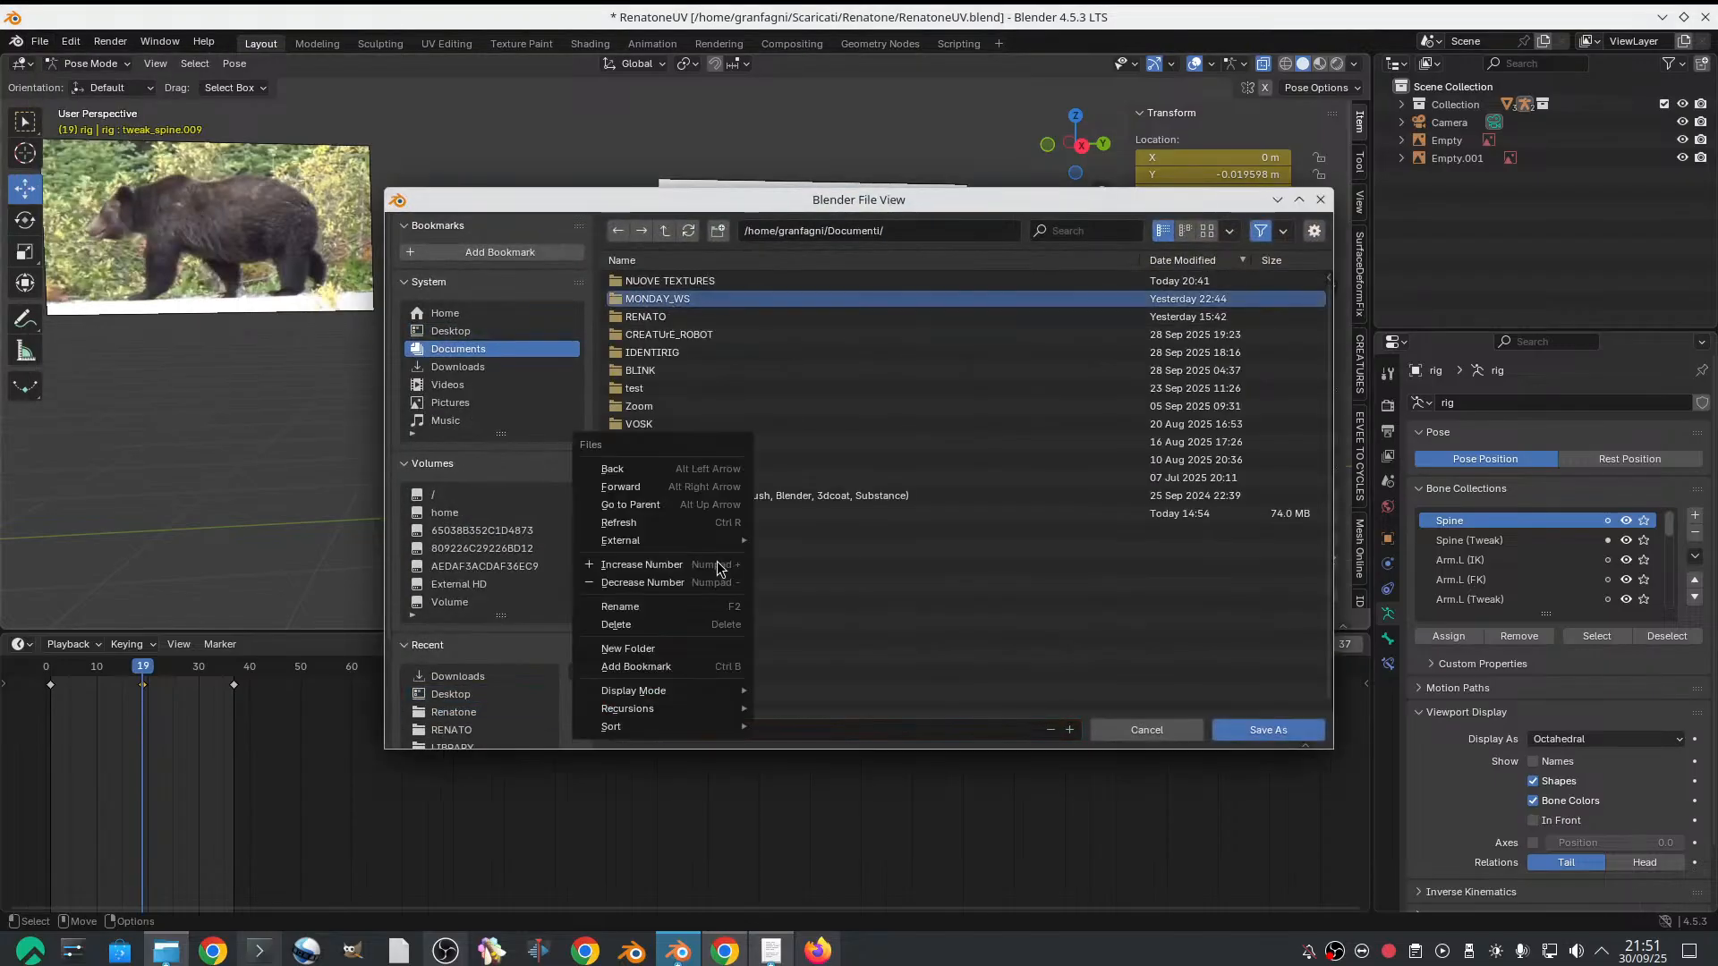
left_click(684, 647)
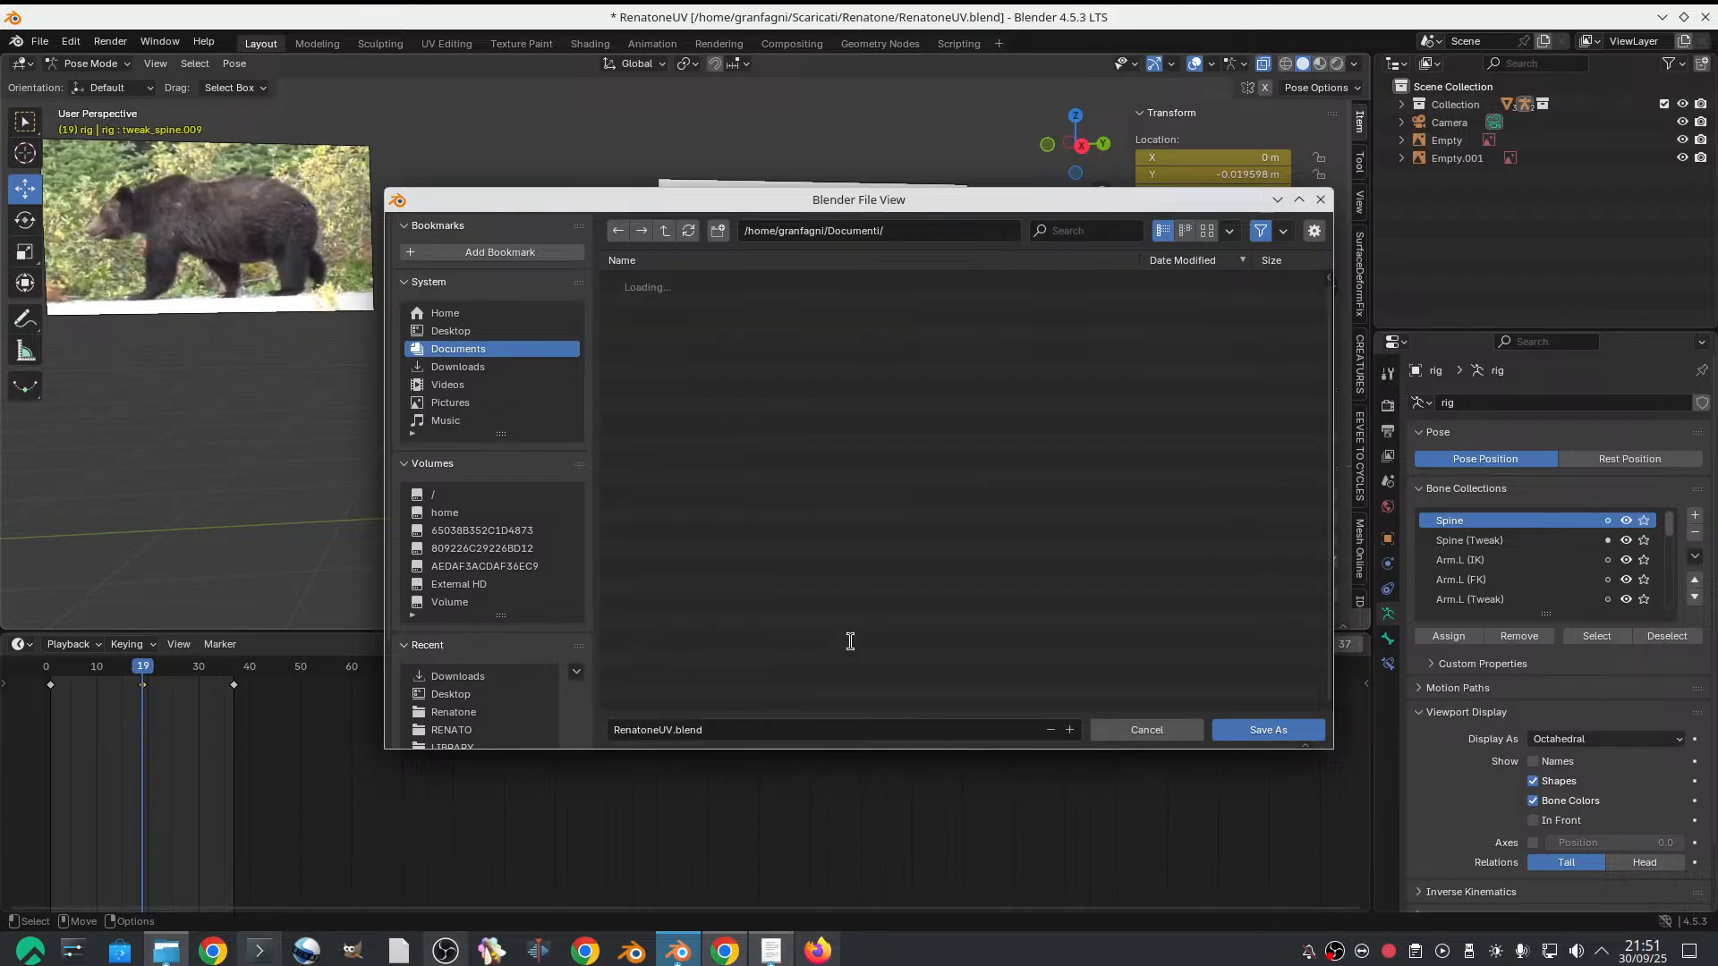
type("WS_T")
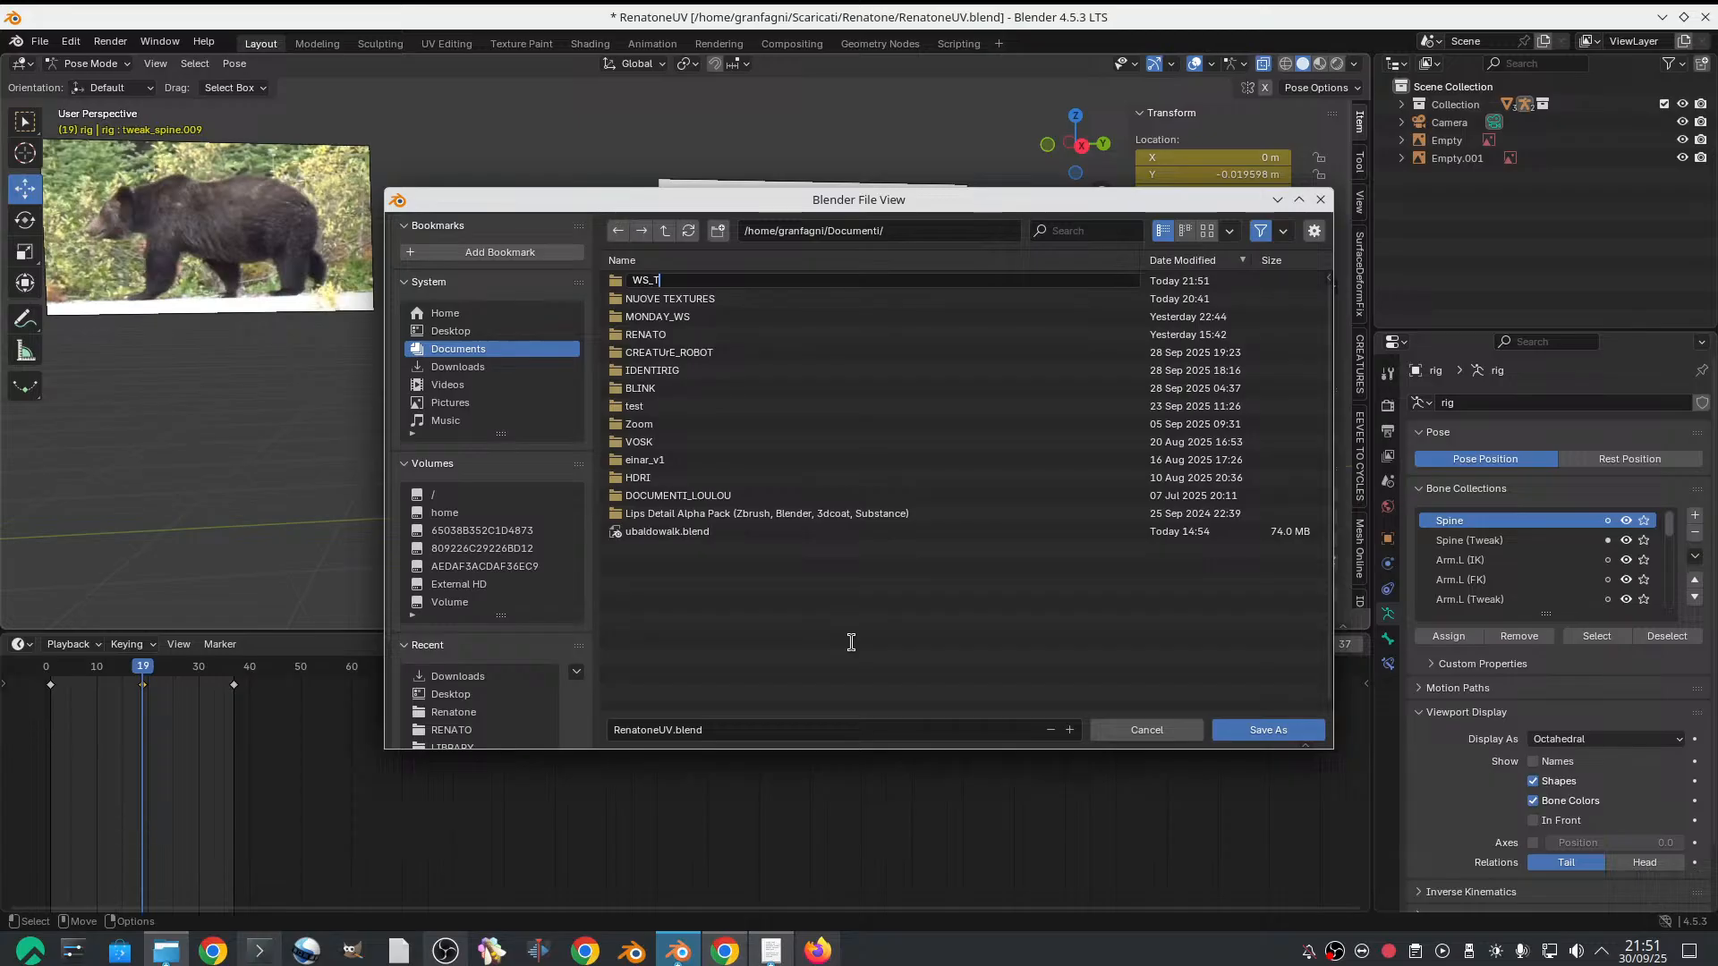
type("UESDAY")
key("Return")
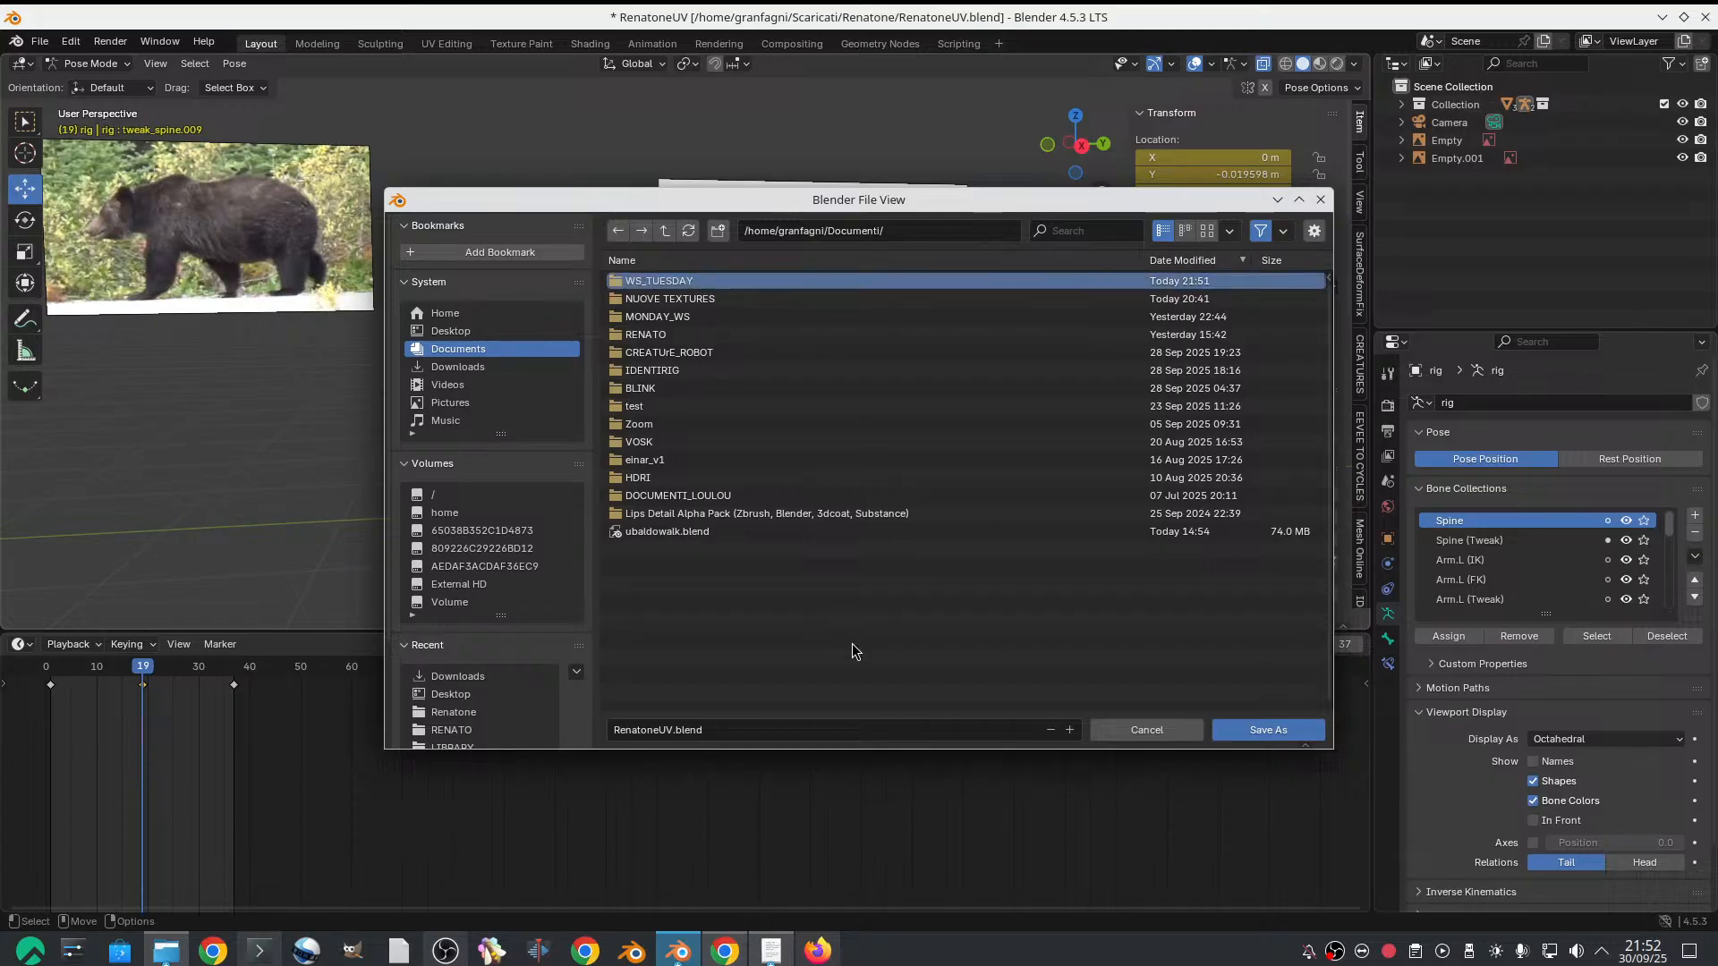
key("Return")
Save the project as 1stpassblockingwalk.blend in the WS_TUESDAY folder
left_click(878, 727)
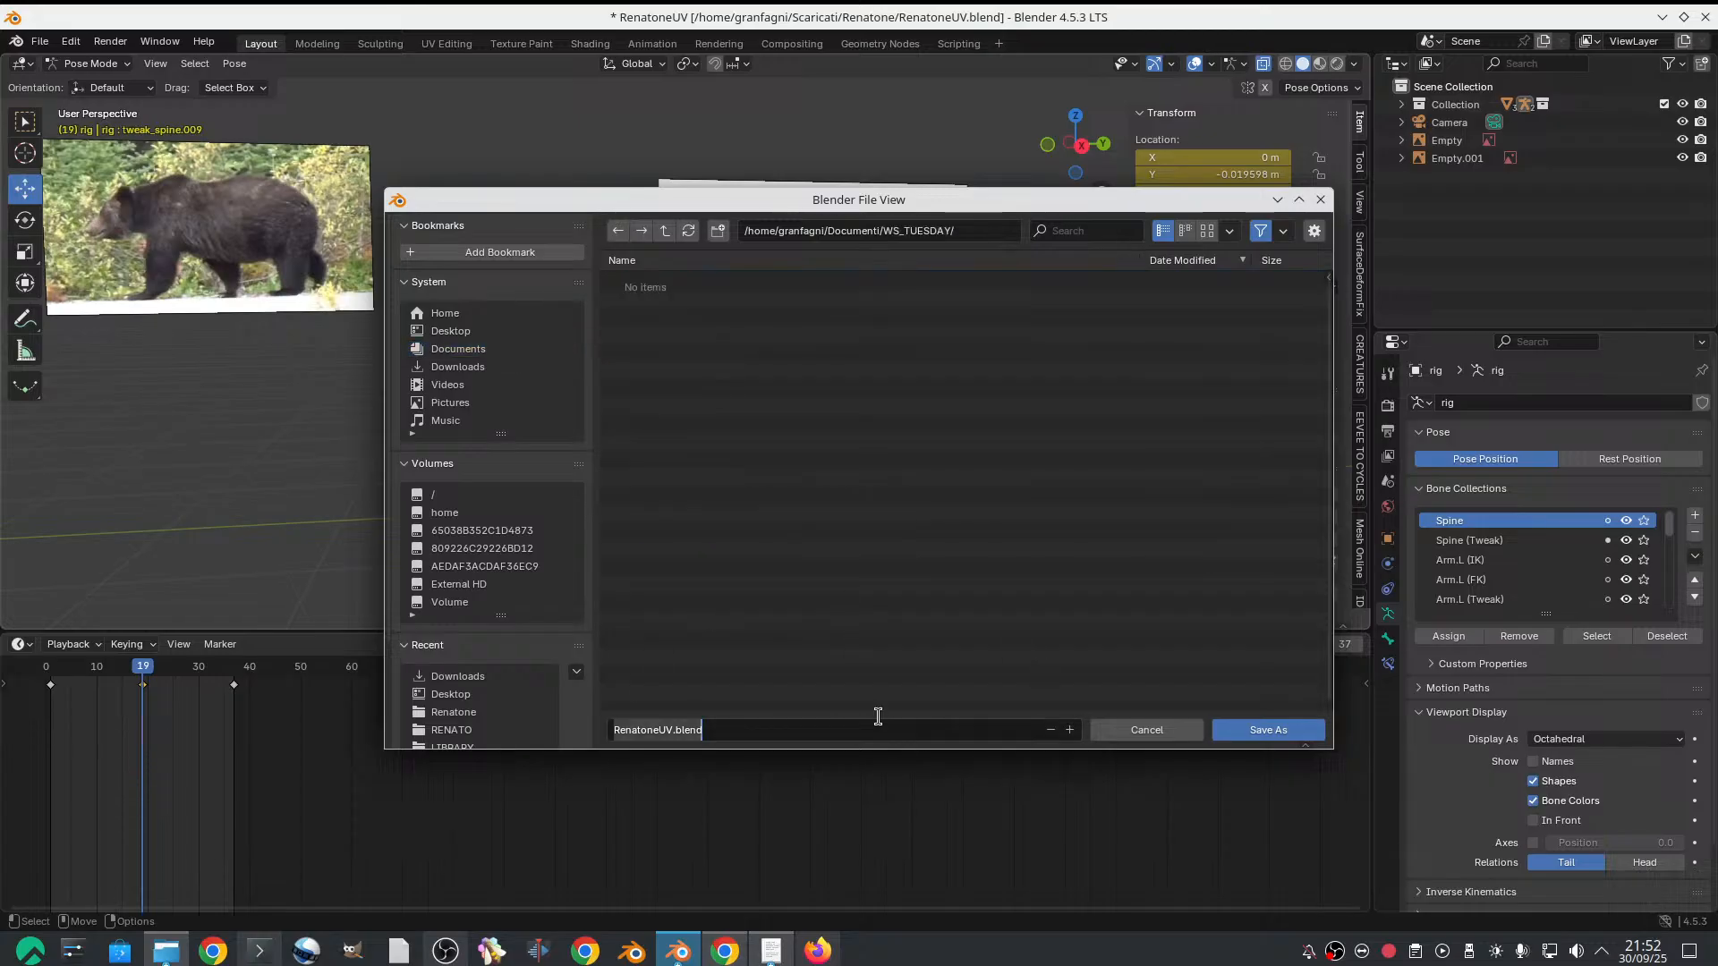
type("W")
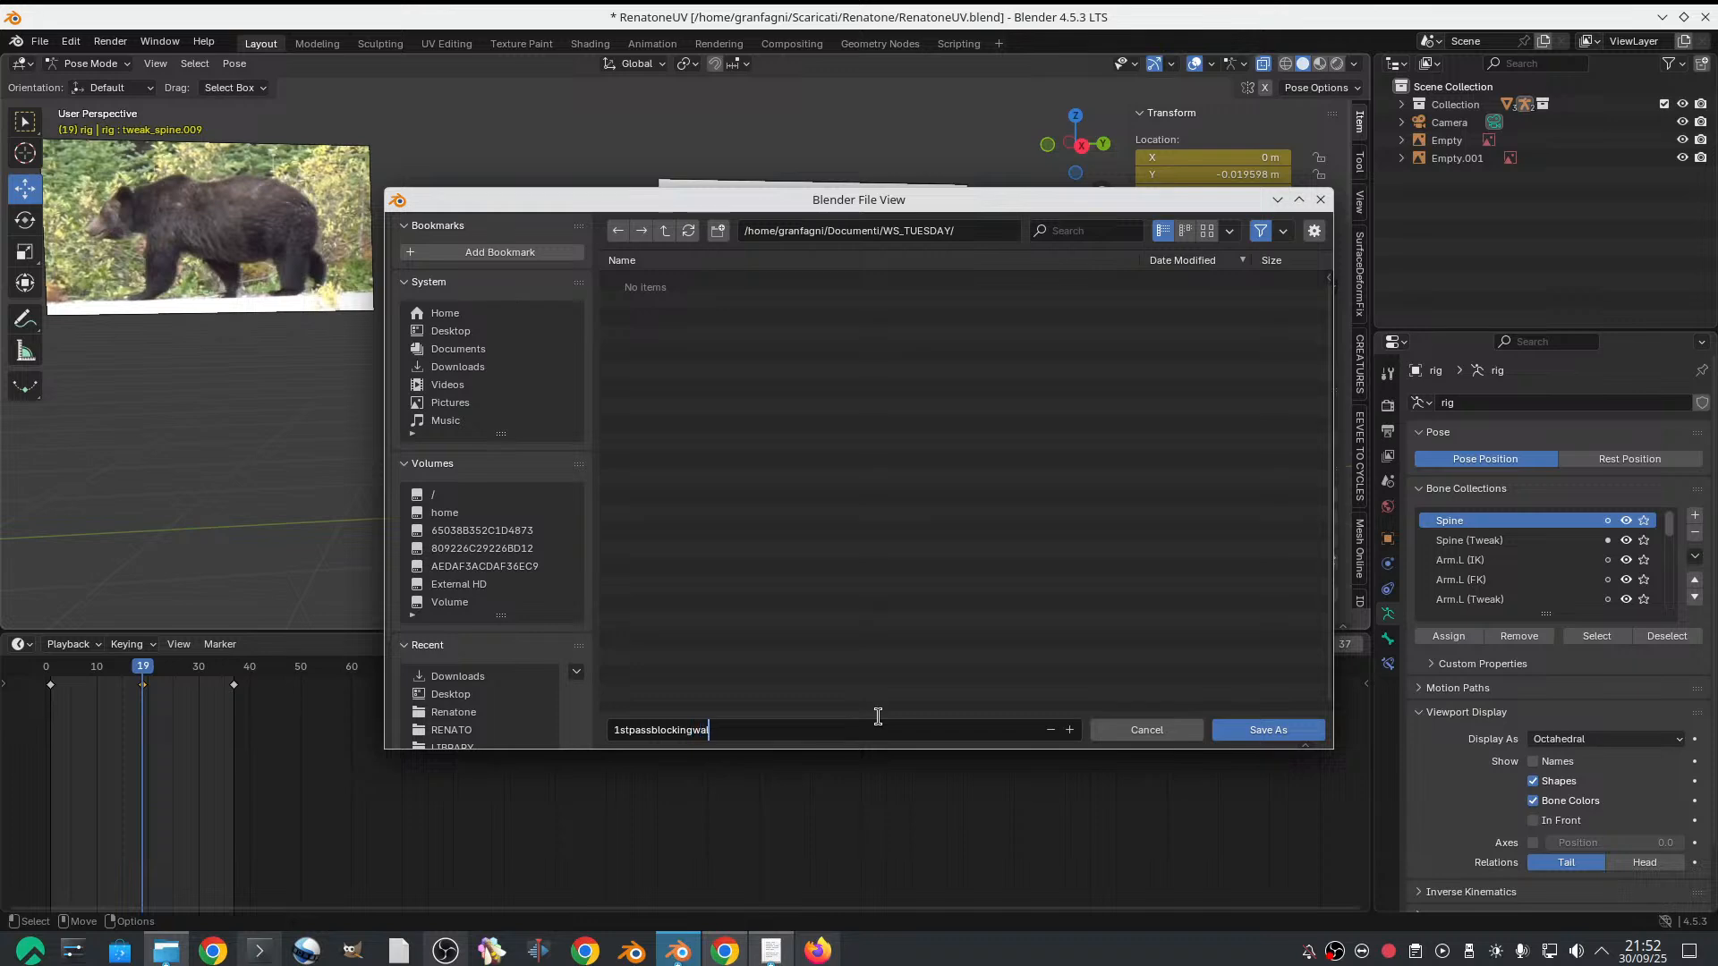
key("Return")
key("Return")
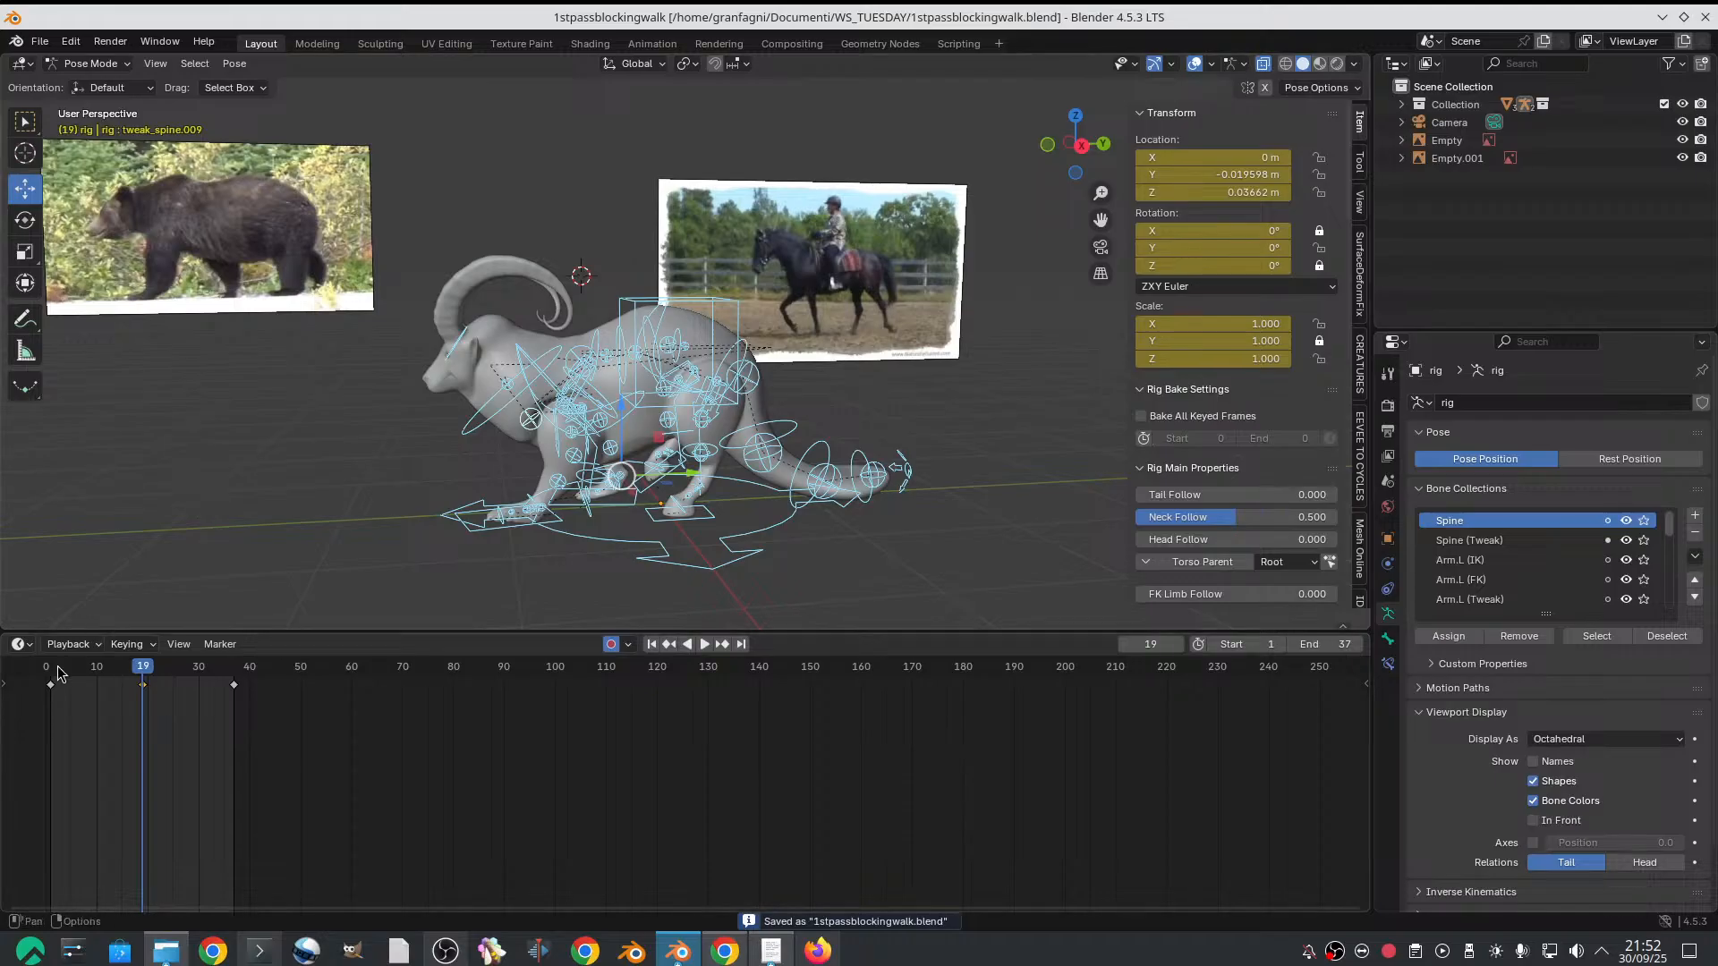
Scrub through the frames up to frame 10 to compare the goat's in-between pose with the bear and horse references
left_click_drag(64, 667, 85, 667)
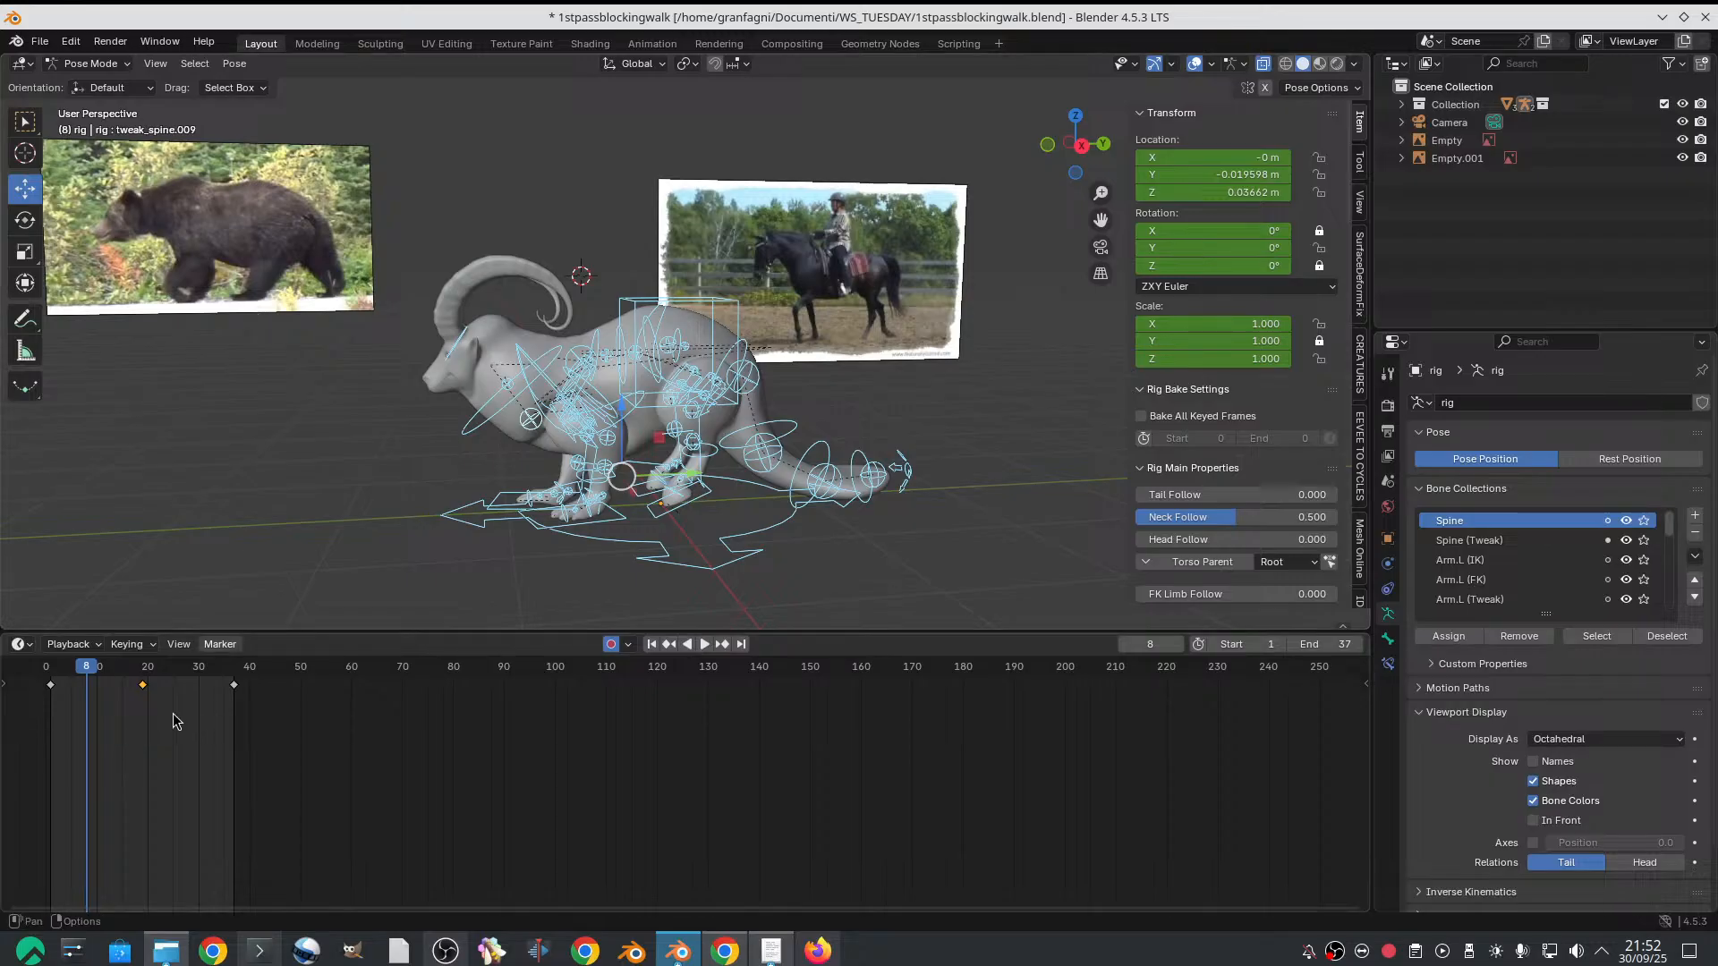
mouse_move(91, 665)
left_mouse_down()
mouse_move(62, 654)
mouse_move(76, 653)
left_mouse_up()
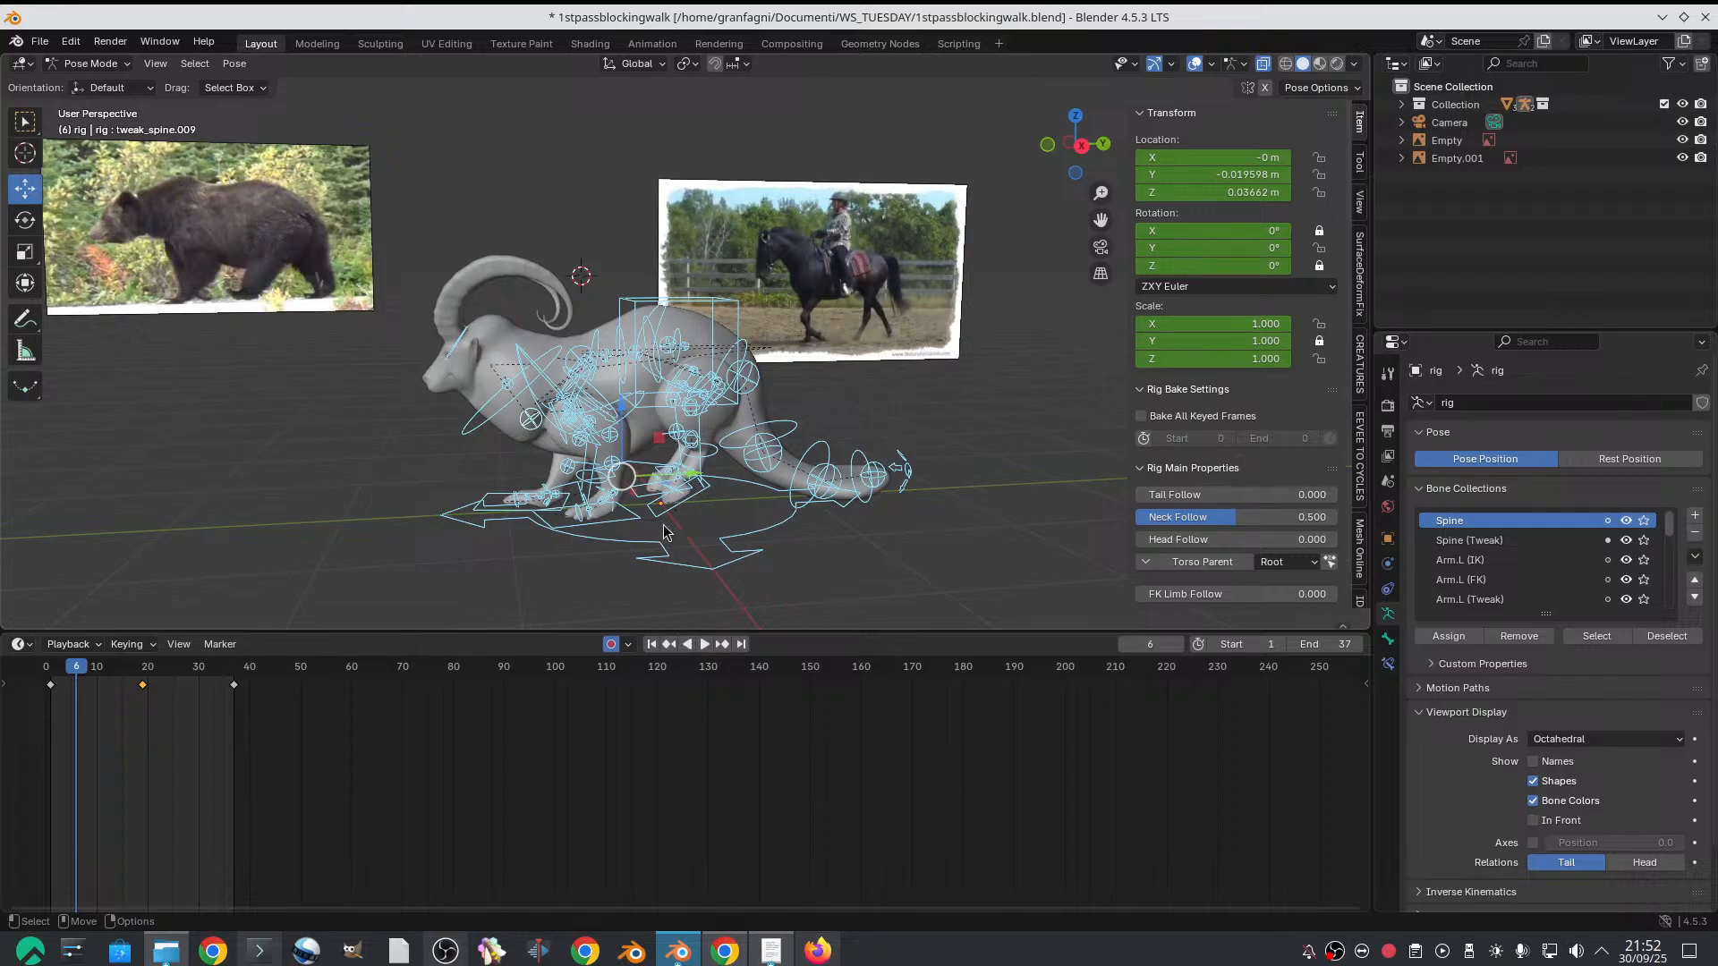
left_click_drag(80, 675, 96, 671)
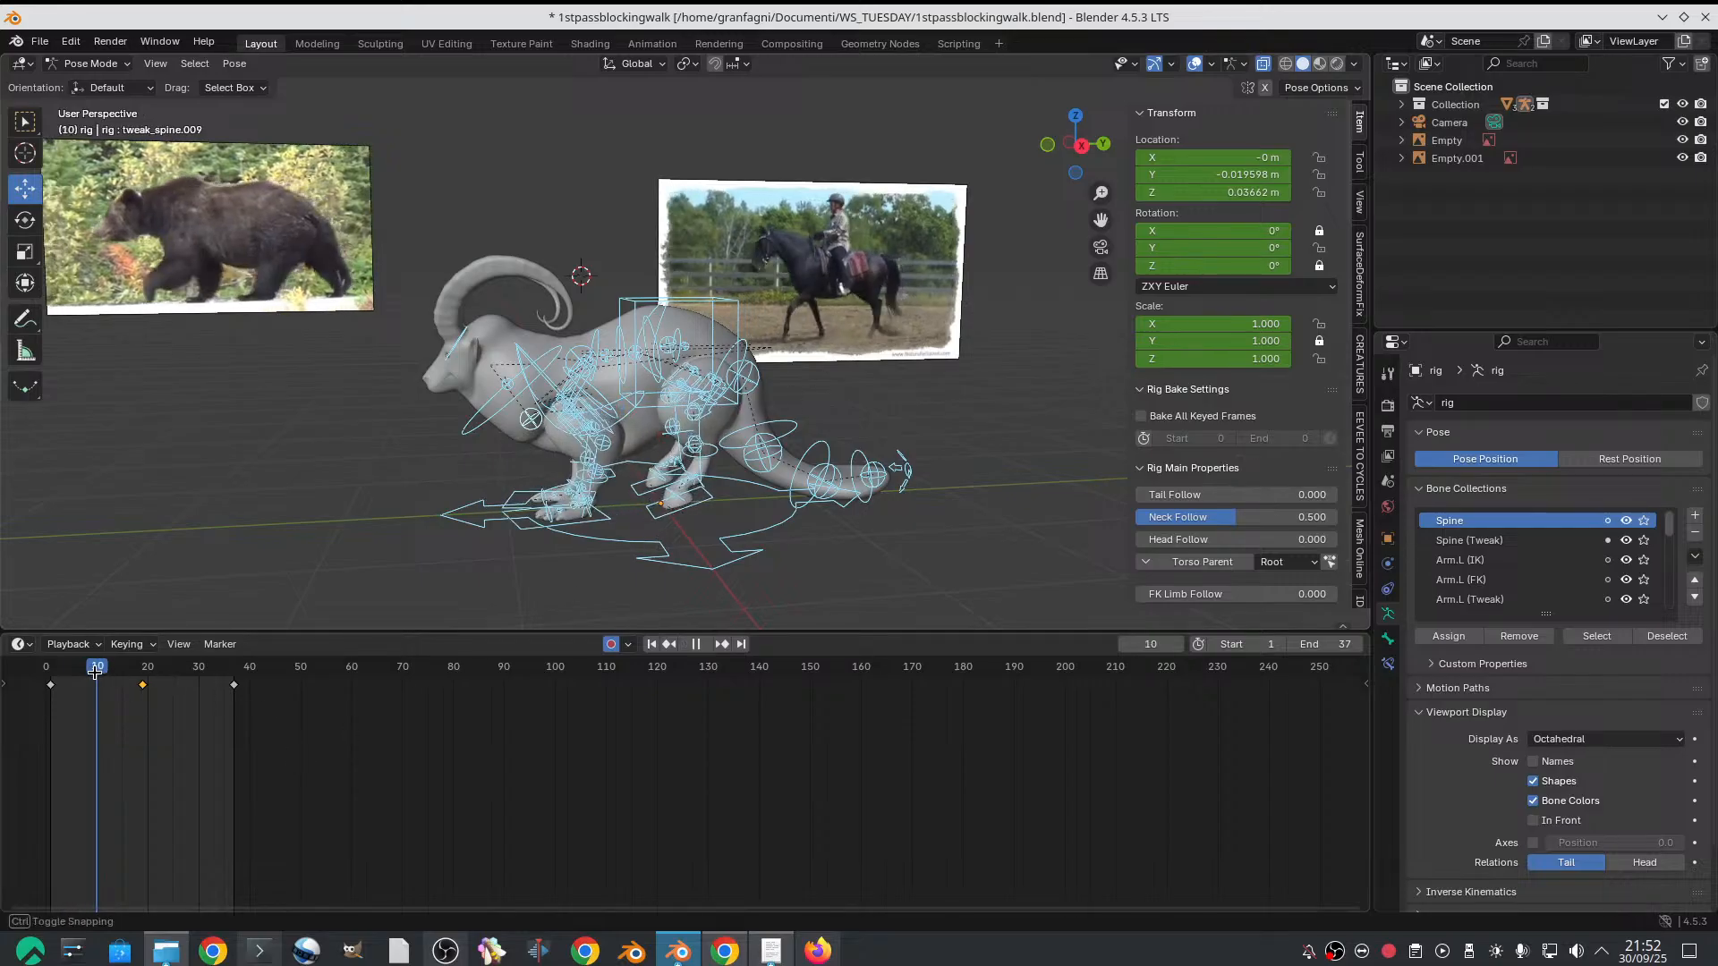
Select the horse video reference in Object Mode and keyframe its image offset of 7 on frame 1
key("alt+a")
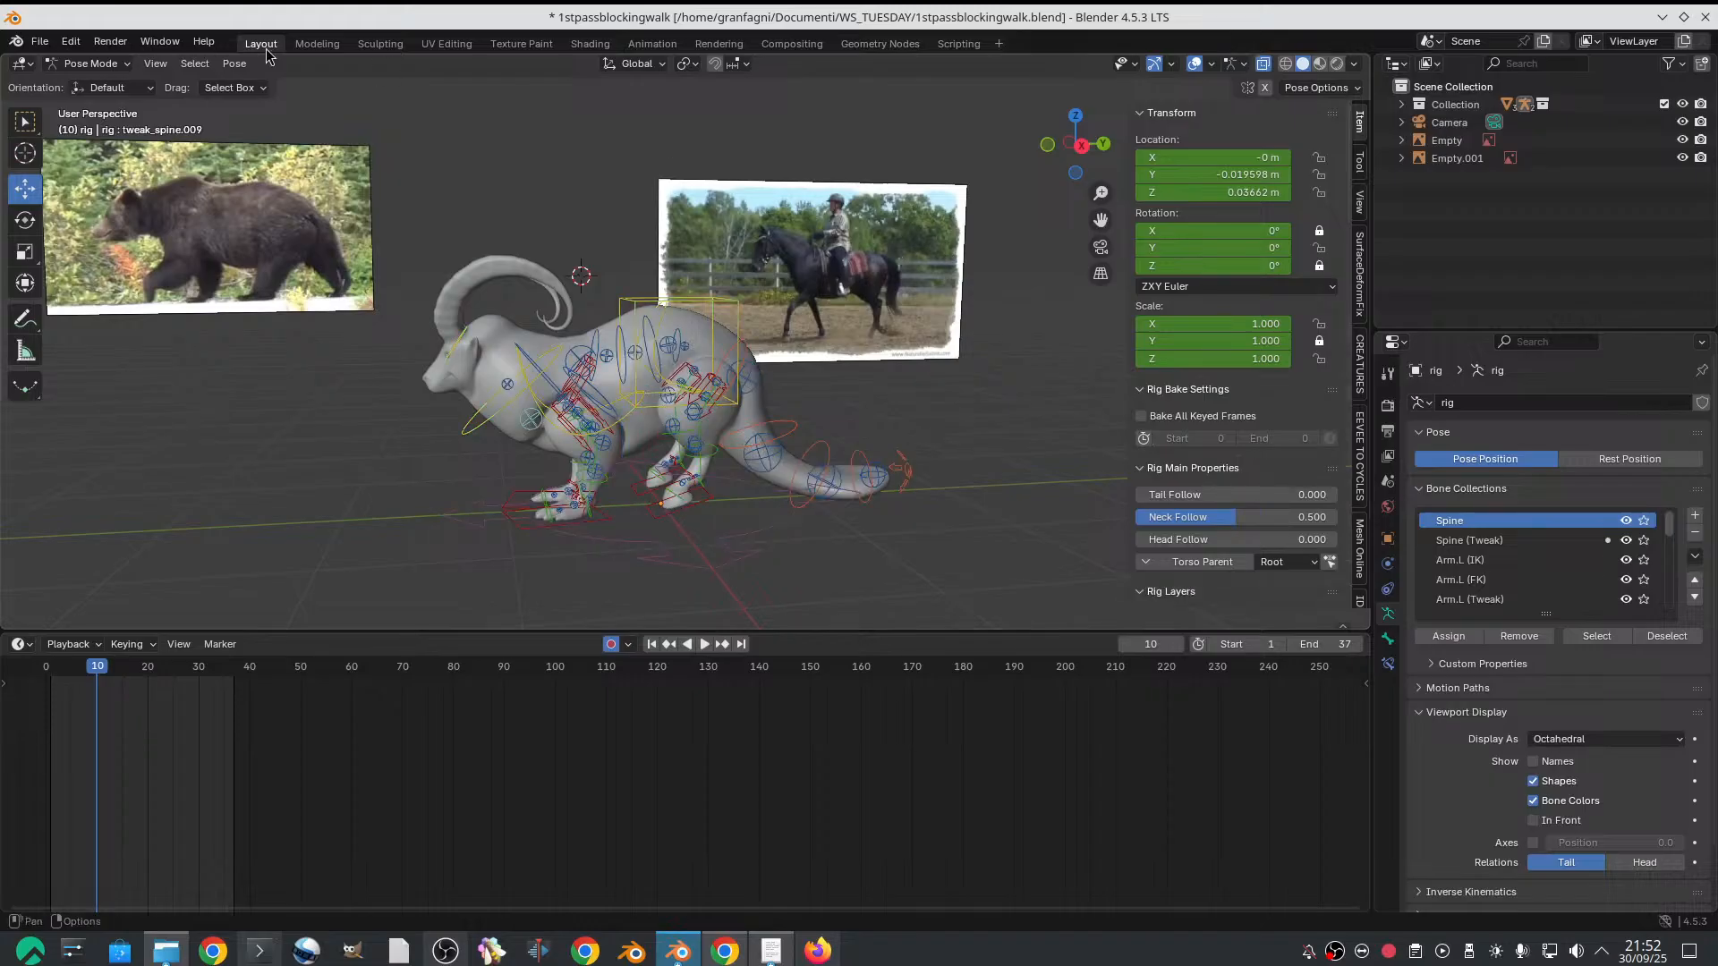
left_click(90, 63)
left_click(81, 84)
left_click(755, 254)
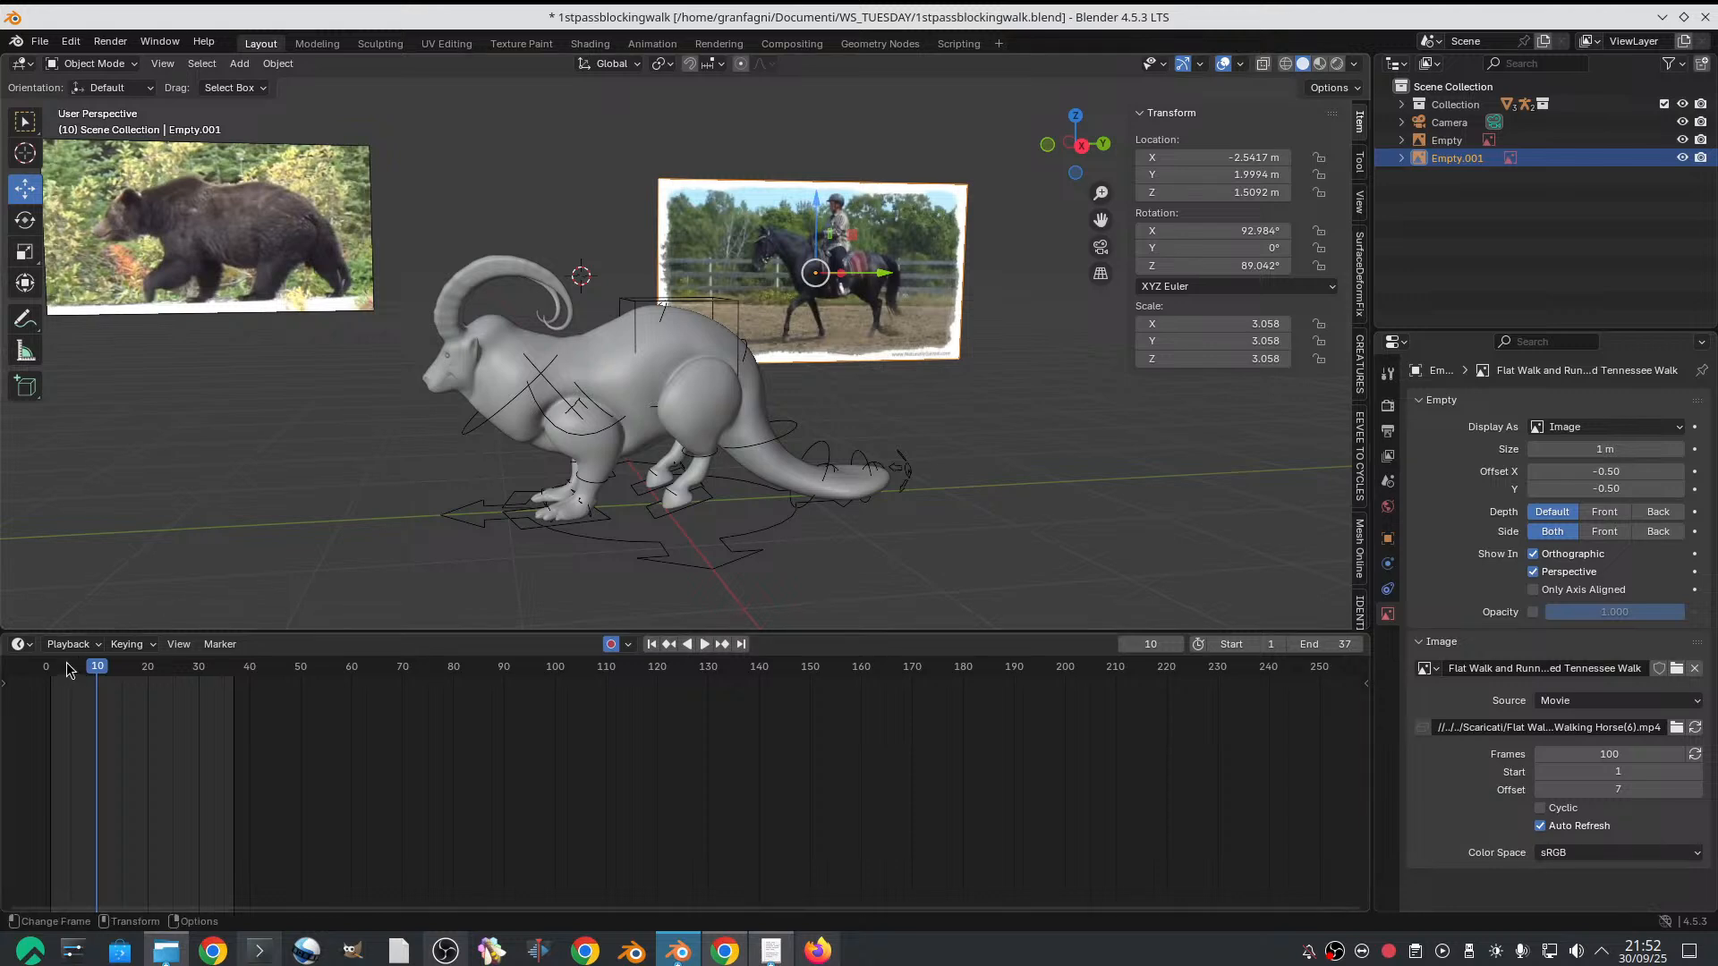
left_click_drag(62, 668, 51, 661)
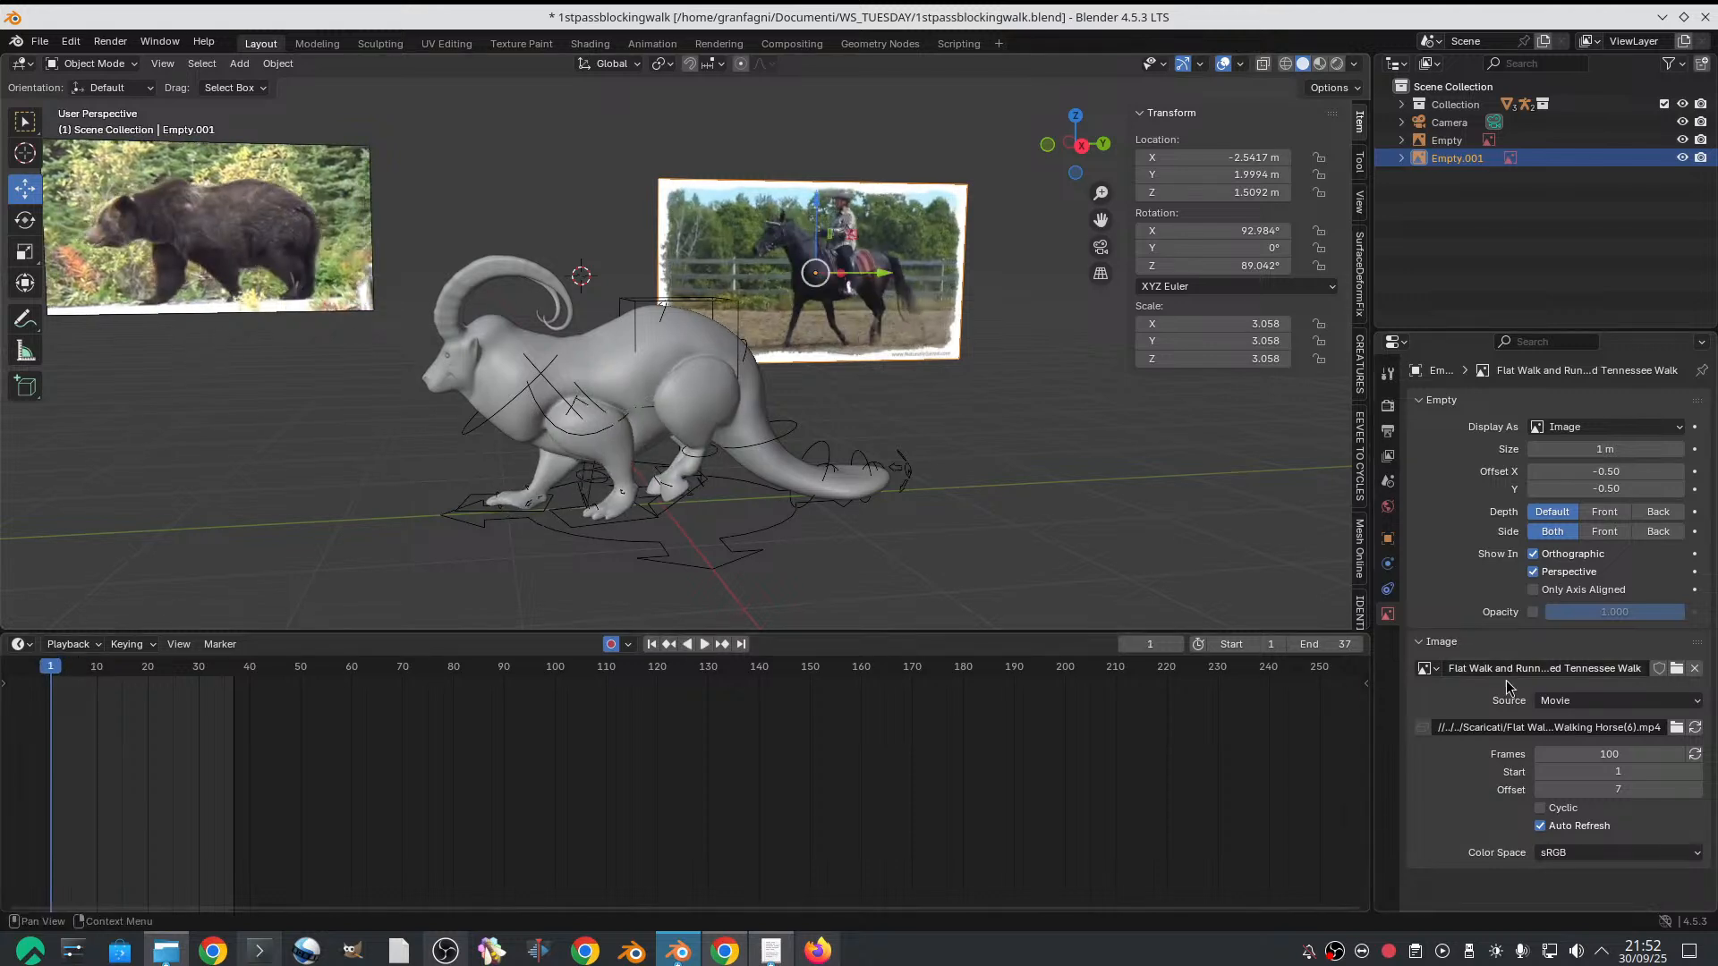
right_click(1584, 789)
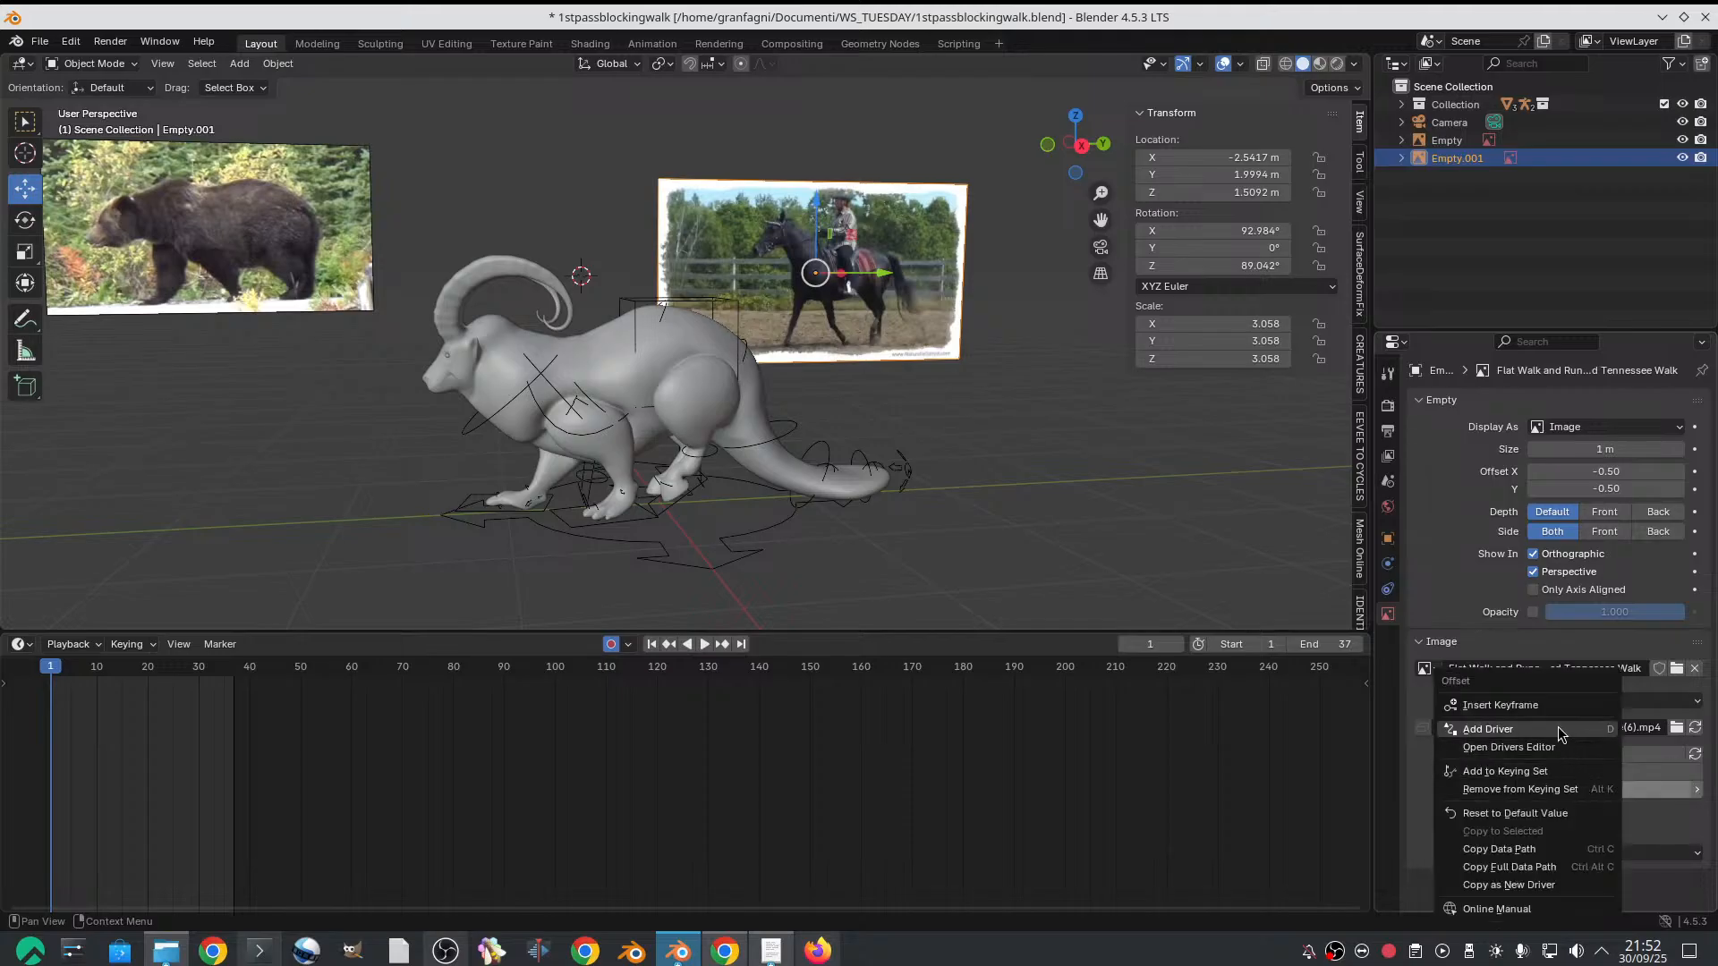
right_click(1572, 785)
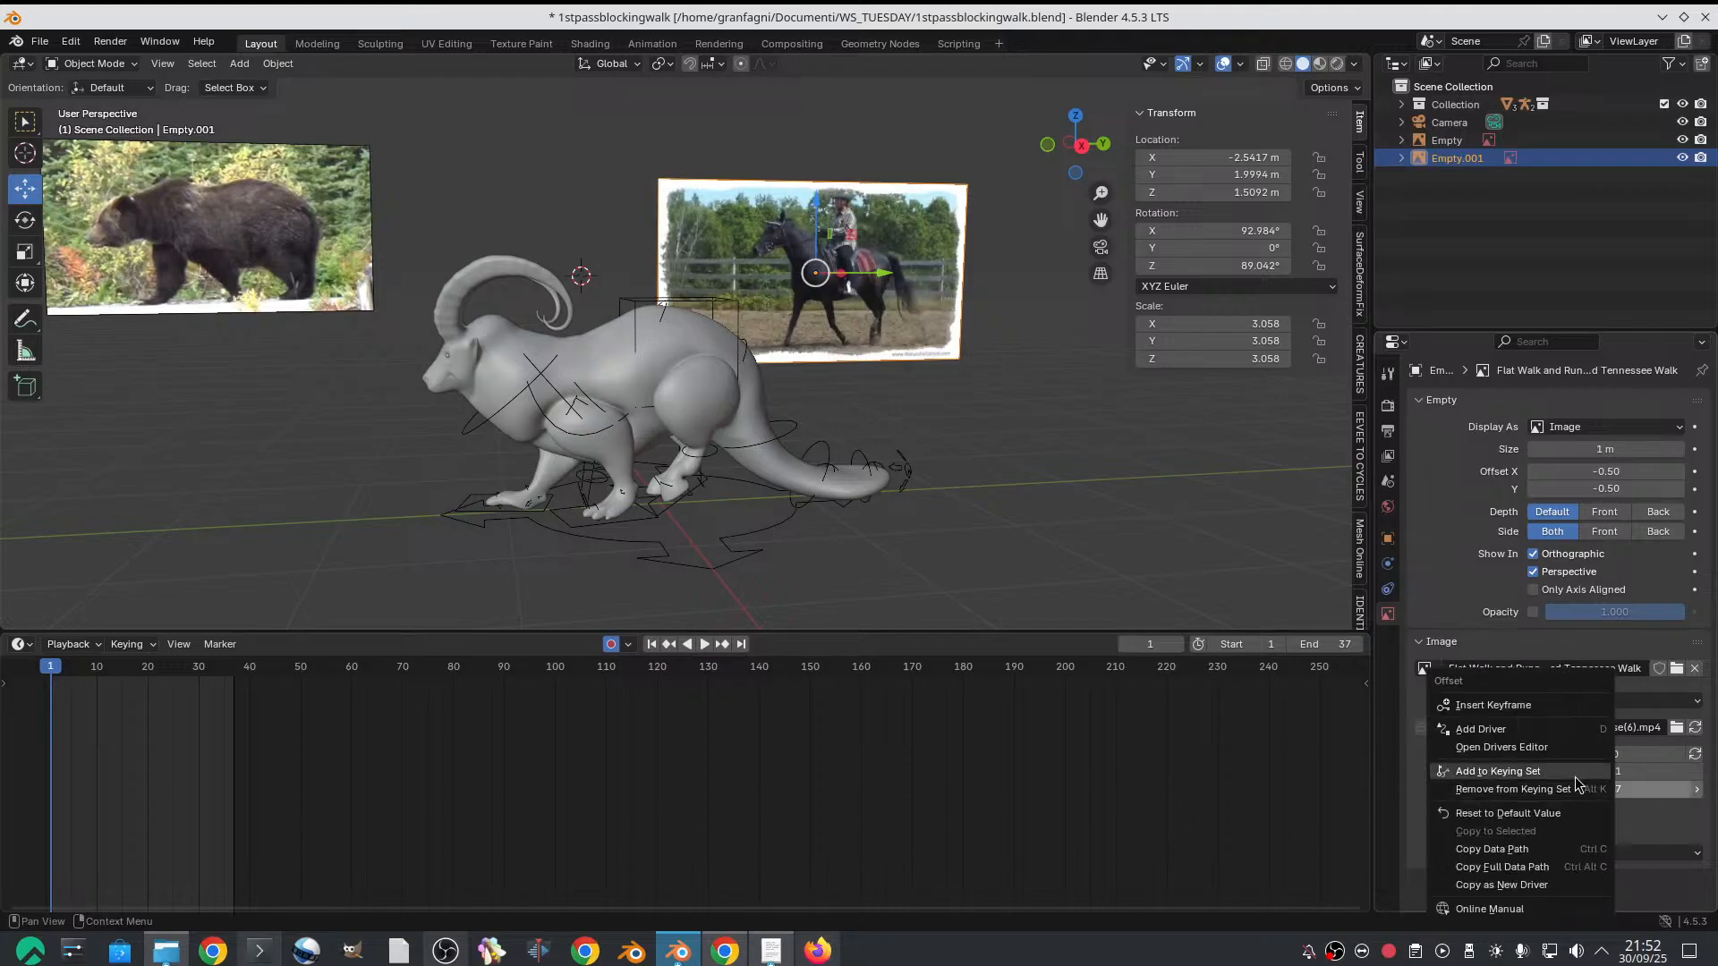
left_click(1548, 708)
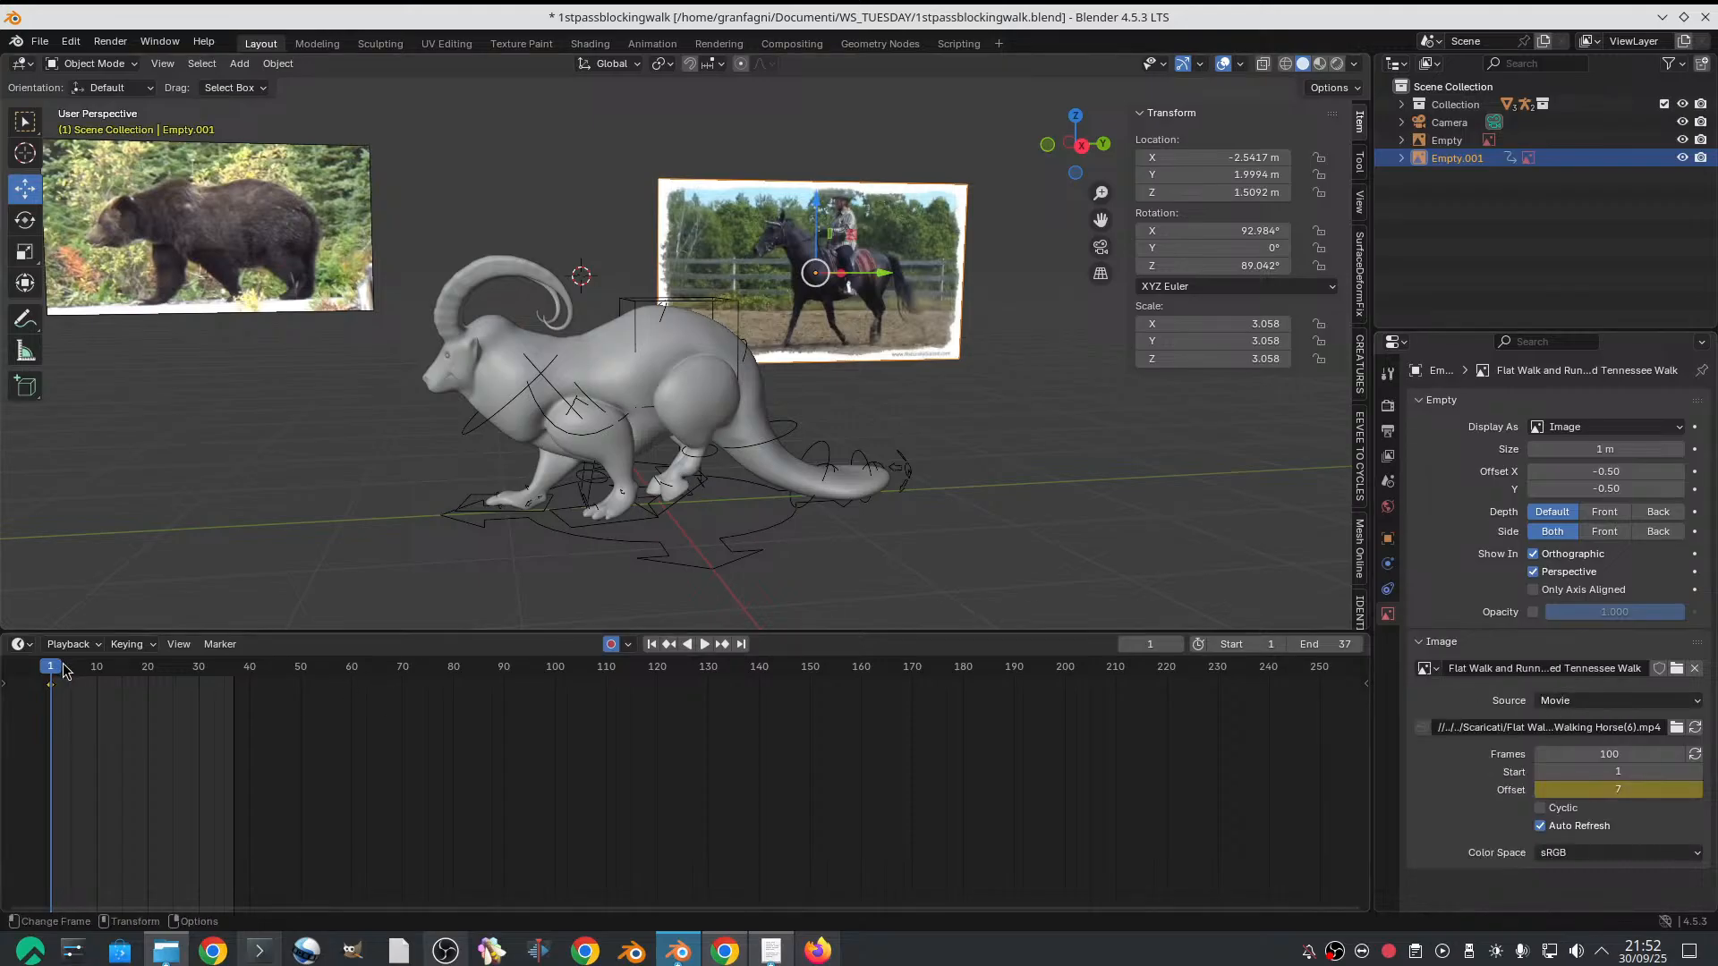
Adjust and keyframe the horse video's image offset on frame 9 to match the bear reference
left_click_drag(64, 671, 90, 660)
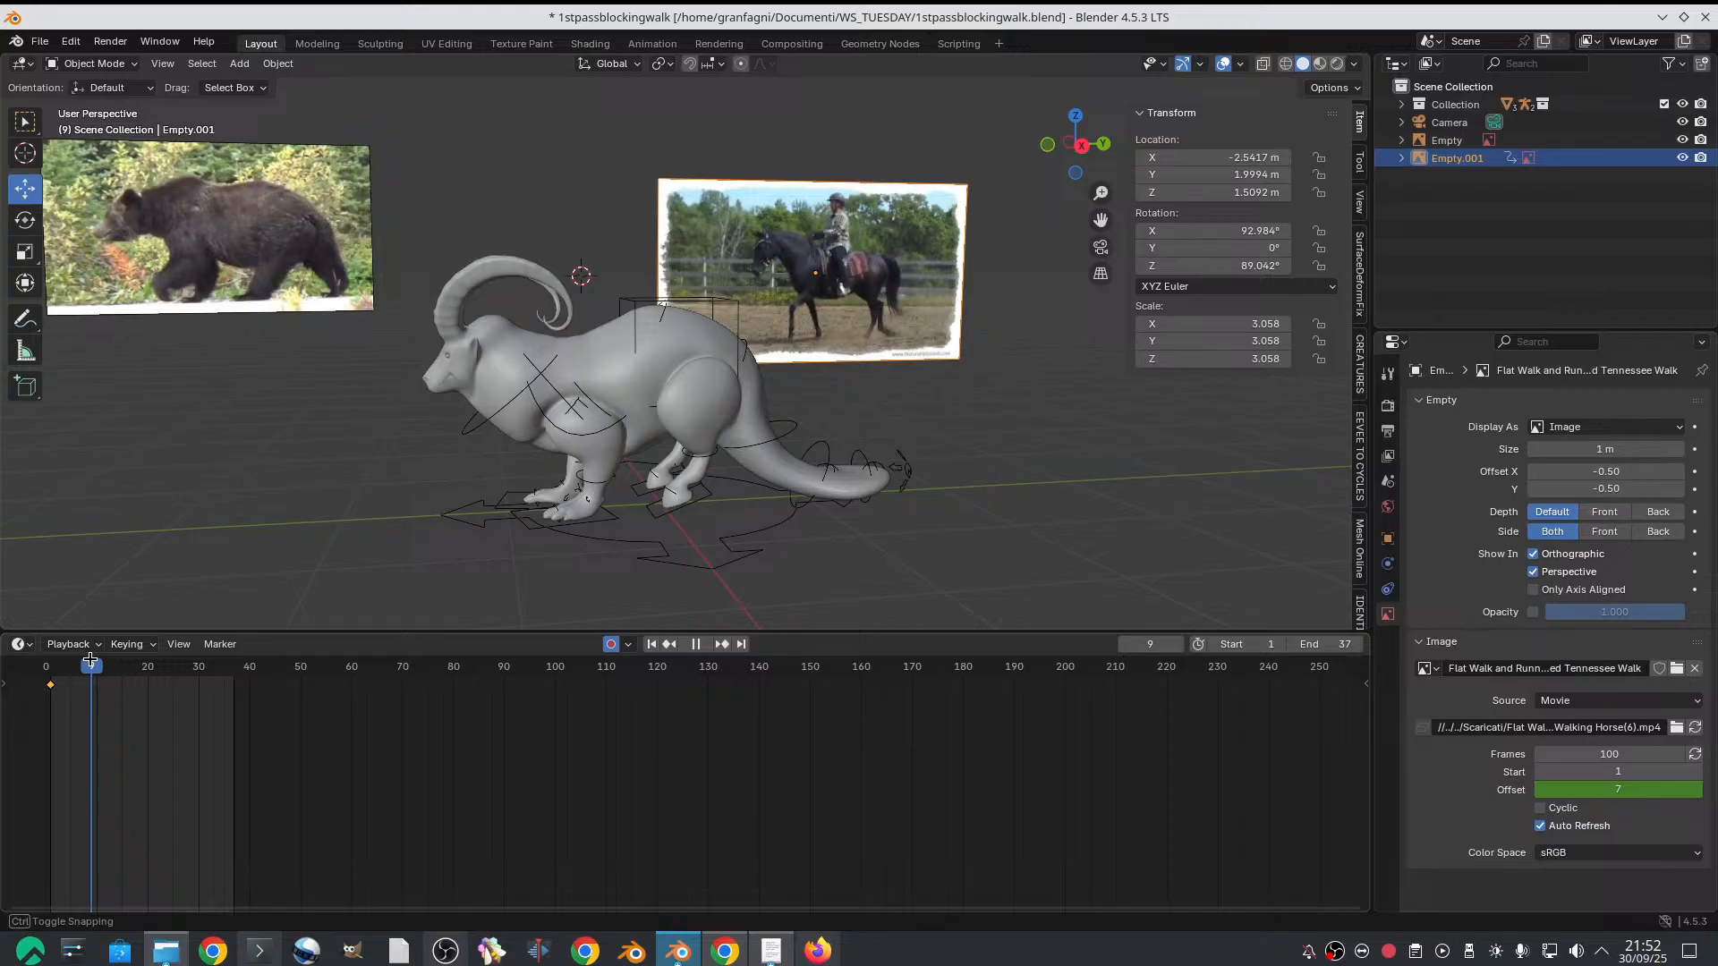
left_click_drag(90, 659, 91, 660)
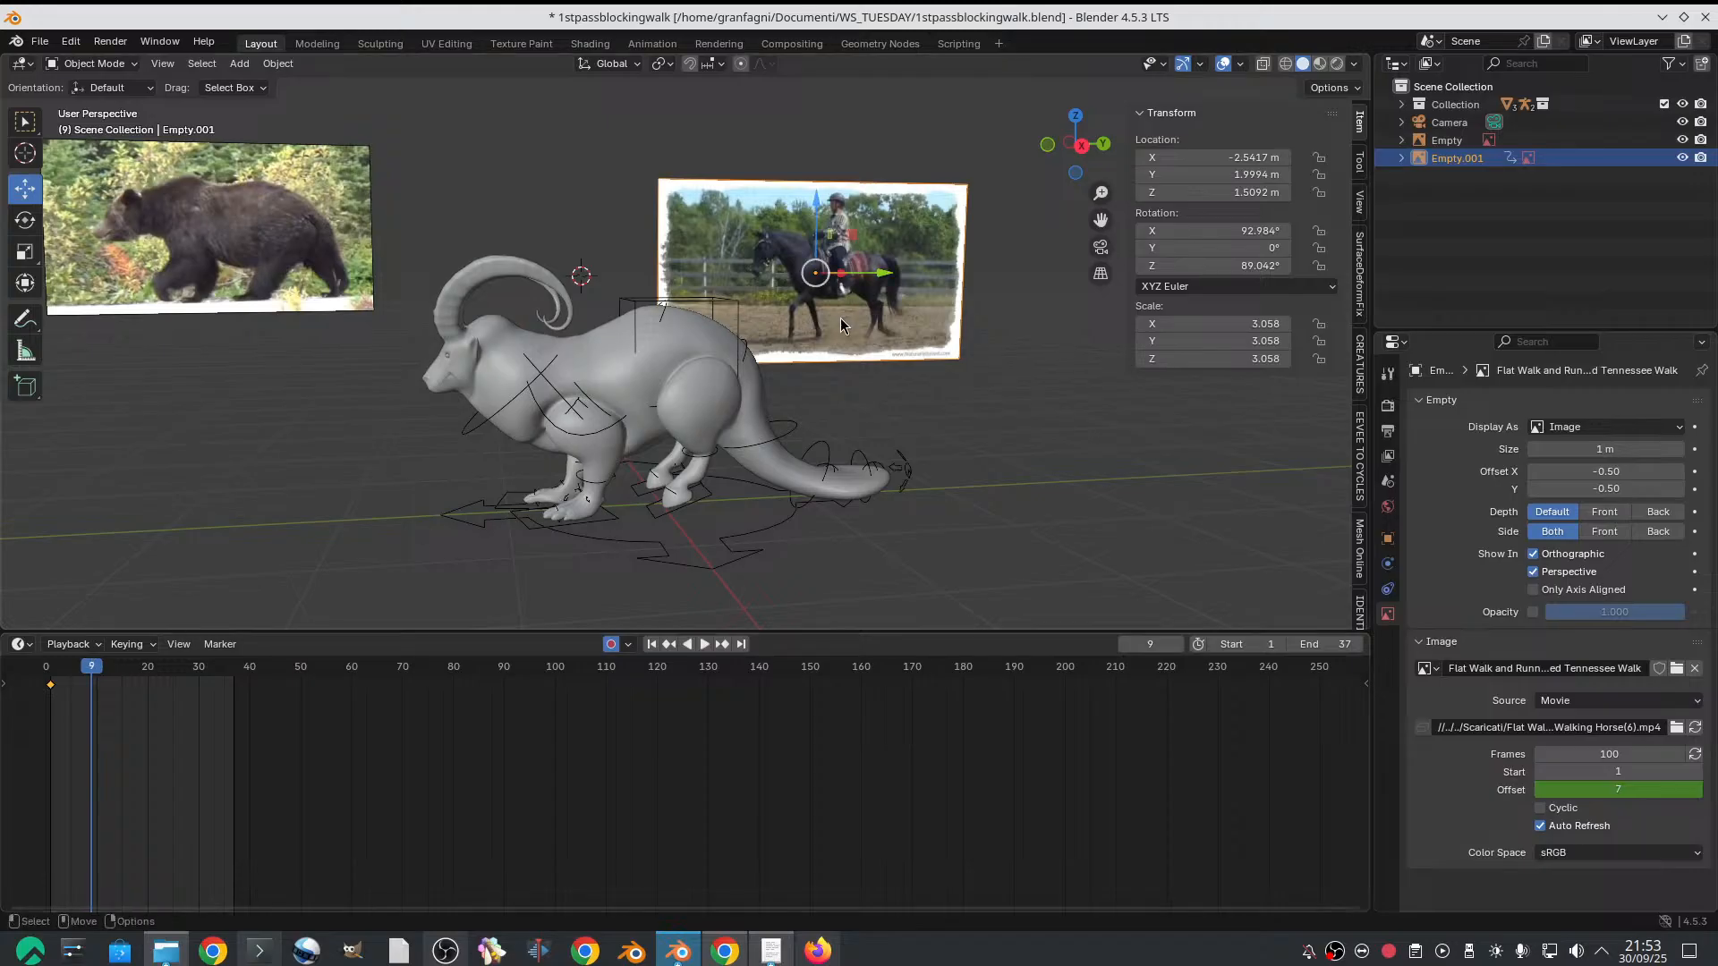
mouse_move(1588, 791)
left_mouse_down()
mouse_move(1640, 790)
mouse_move(1566, 791)
left_mouse_up()
Keyframe the horse video's image offset at -4 on frame 27 and -8 on frame 36
left_click_drag(47, 673, 183, 644)
left_click_drag(1618, 789, 1582, 789)
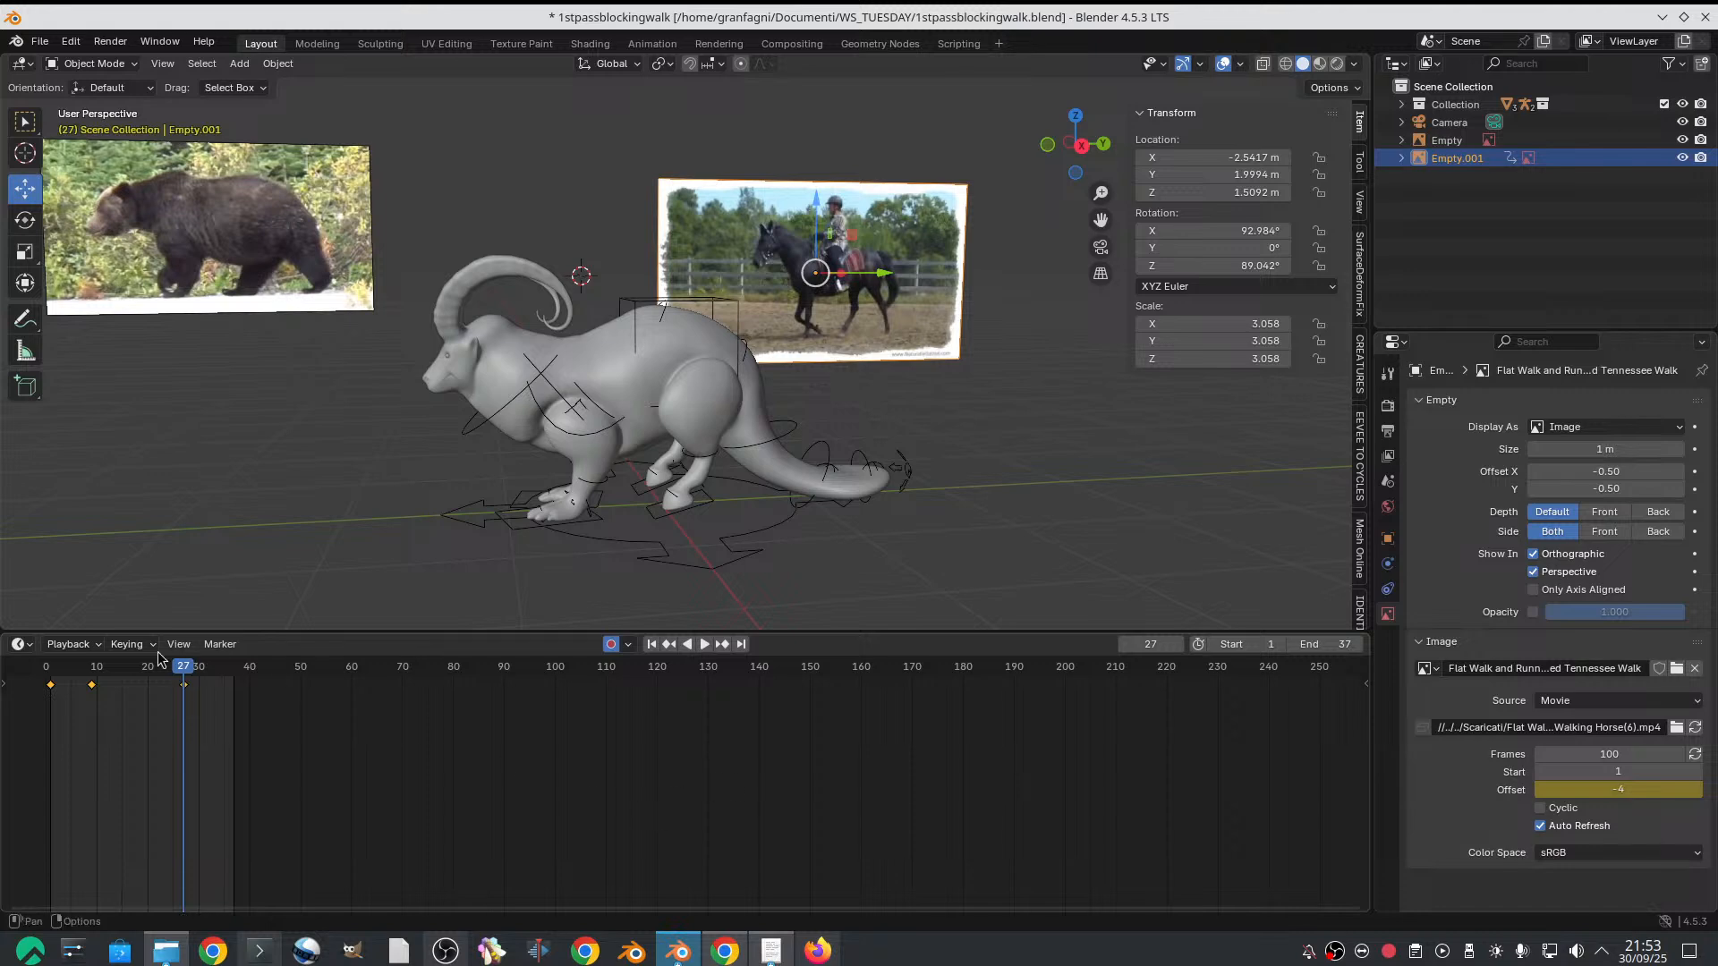
left_click_drag(107, 667, 229, 654)
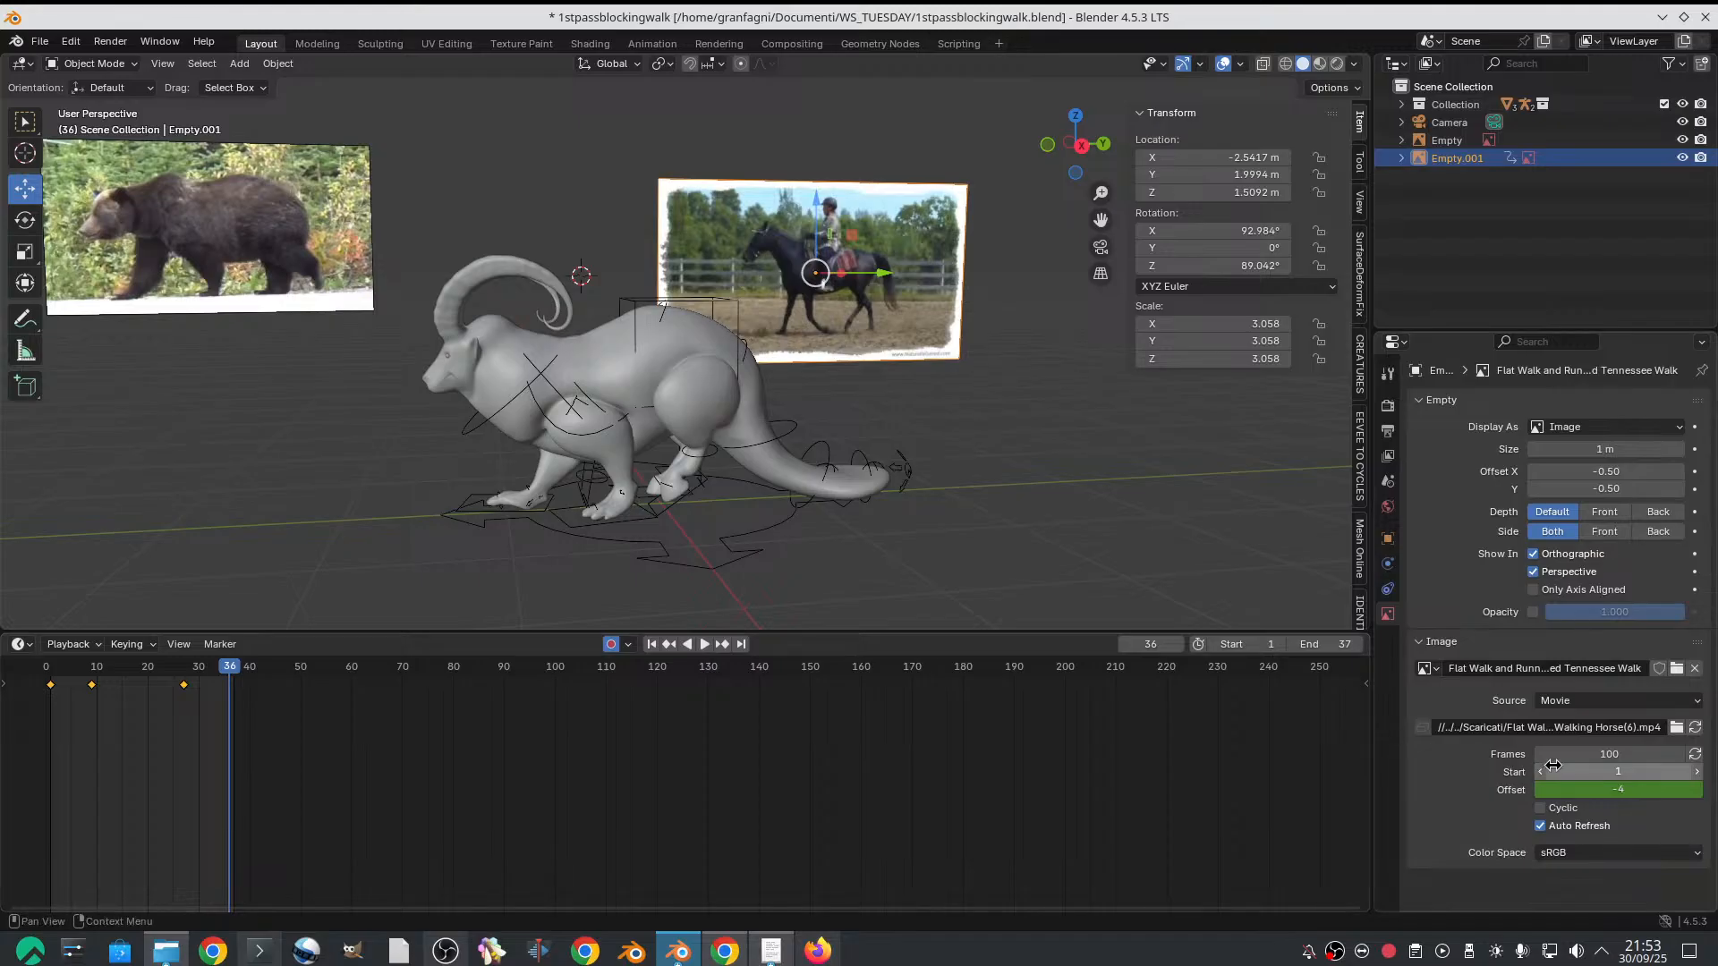
left_click_drag(1591, 788, 1574, 788)
Select all the horse video's offset keyframes and set their interpolation mode to Linear
left_click_drag(371, 724, 5, 656)
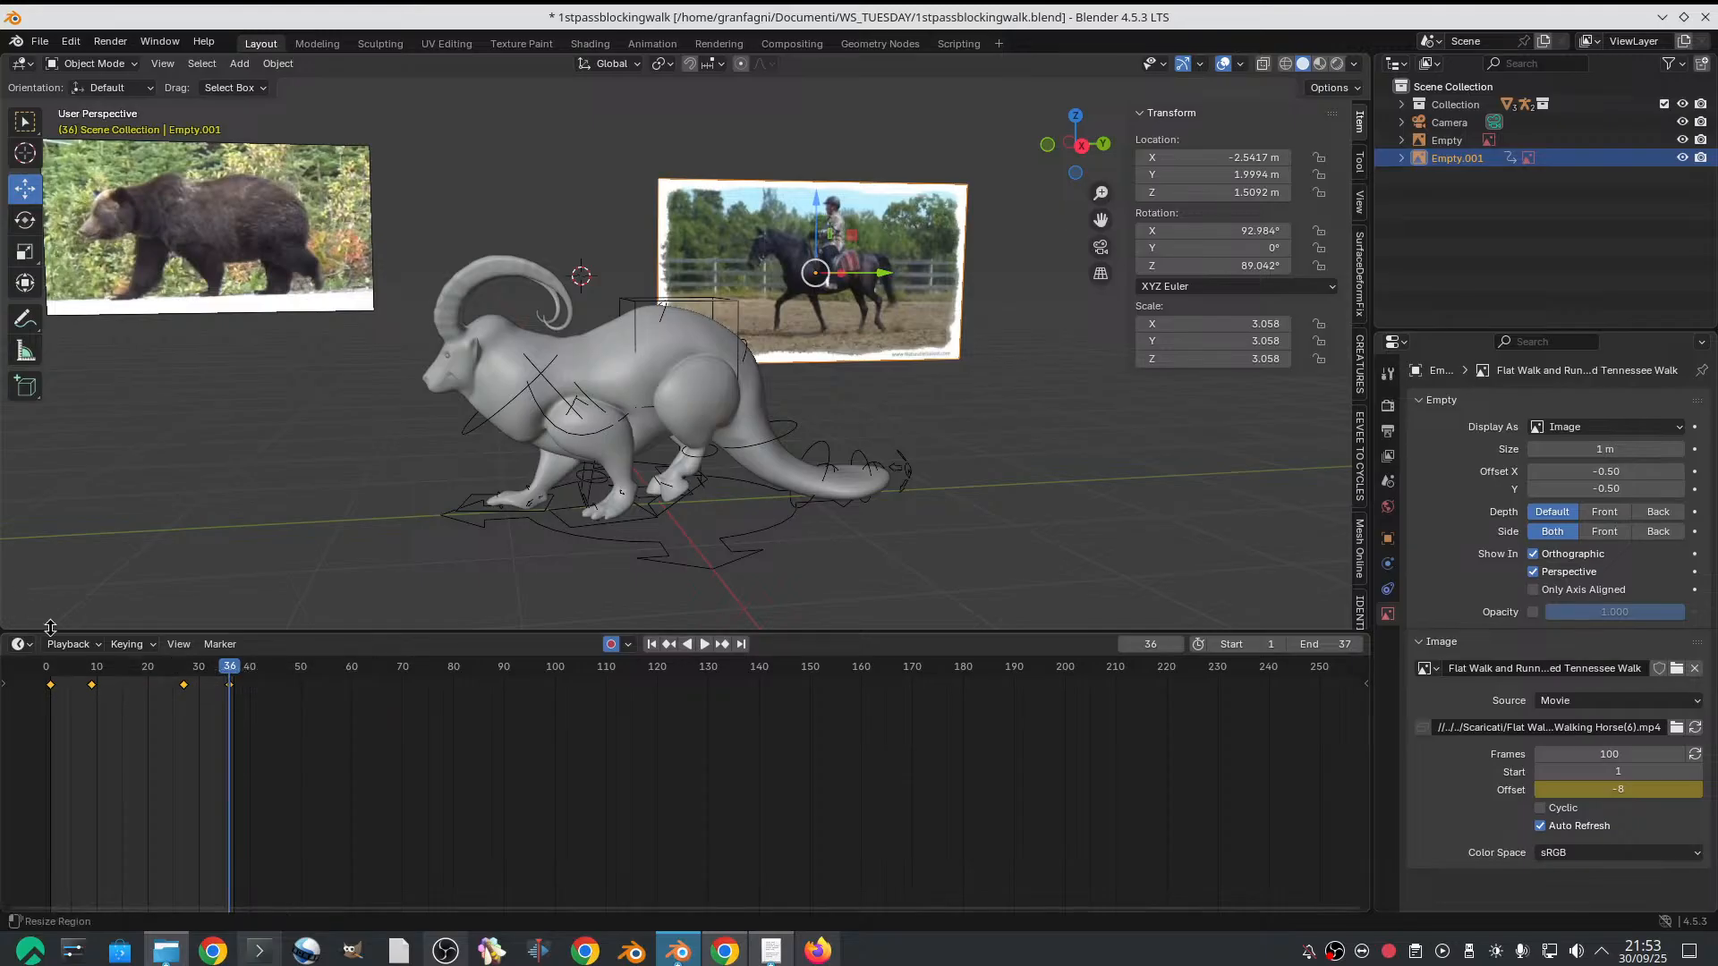
right_click(107, 682)
mouse_move(107, 733)
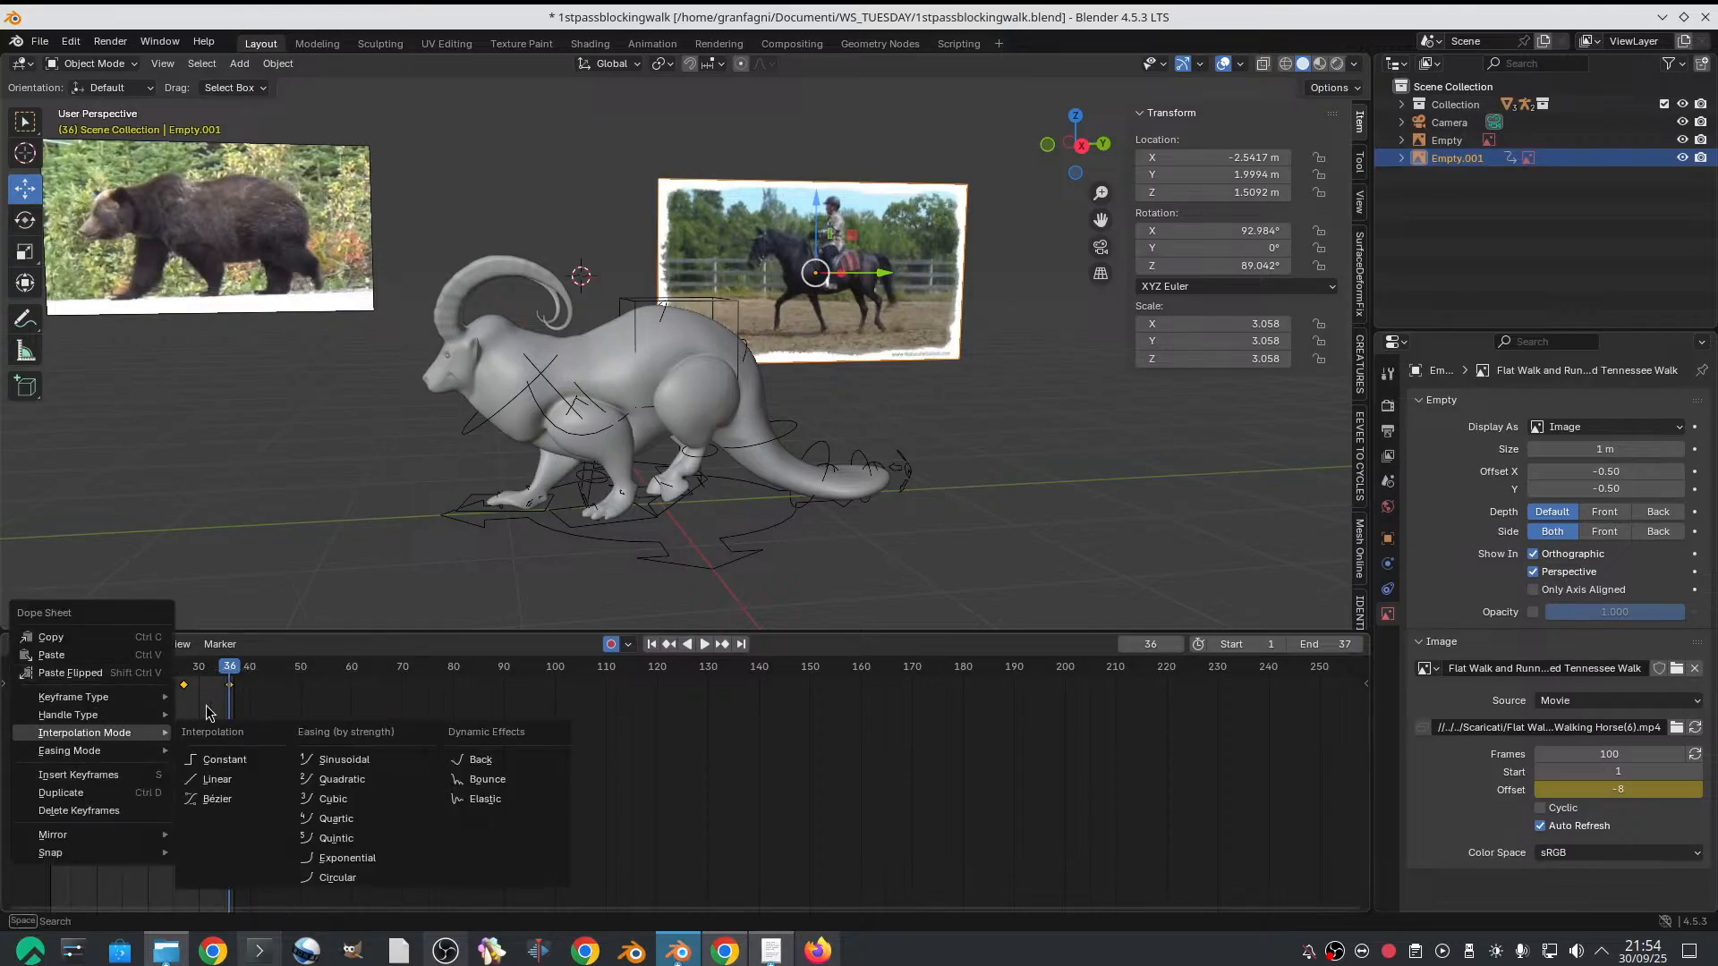
left_click(218, 779)
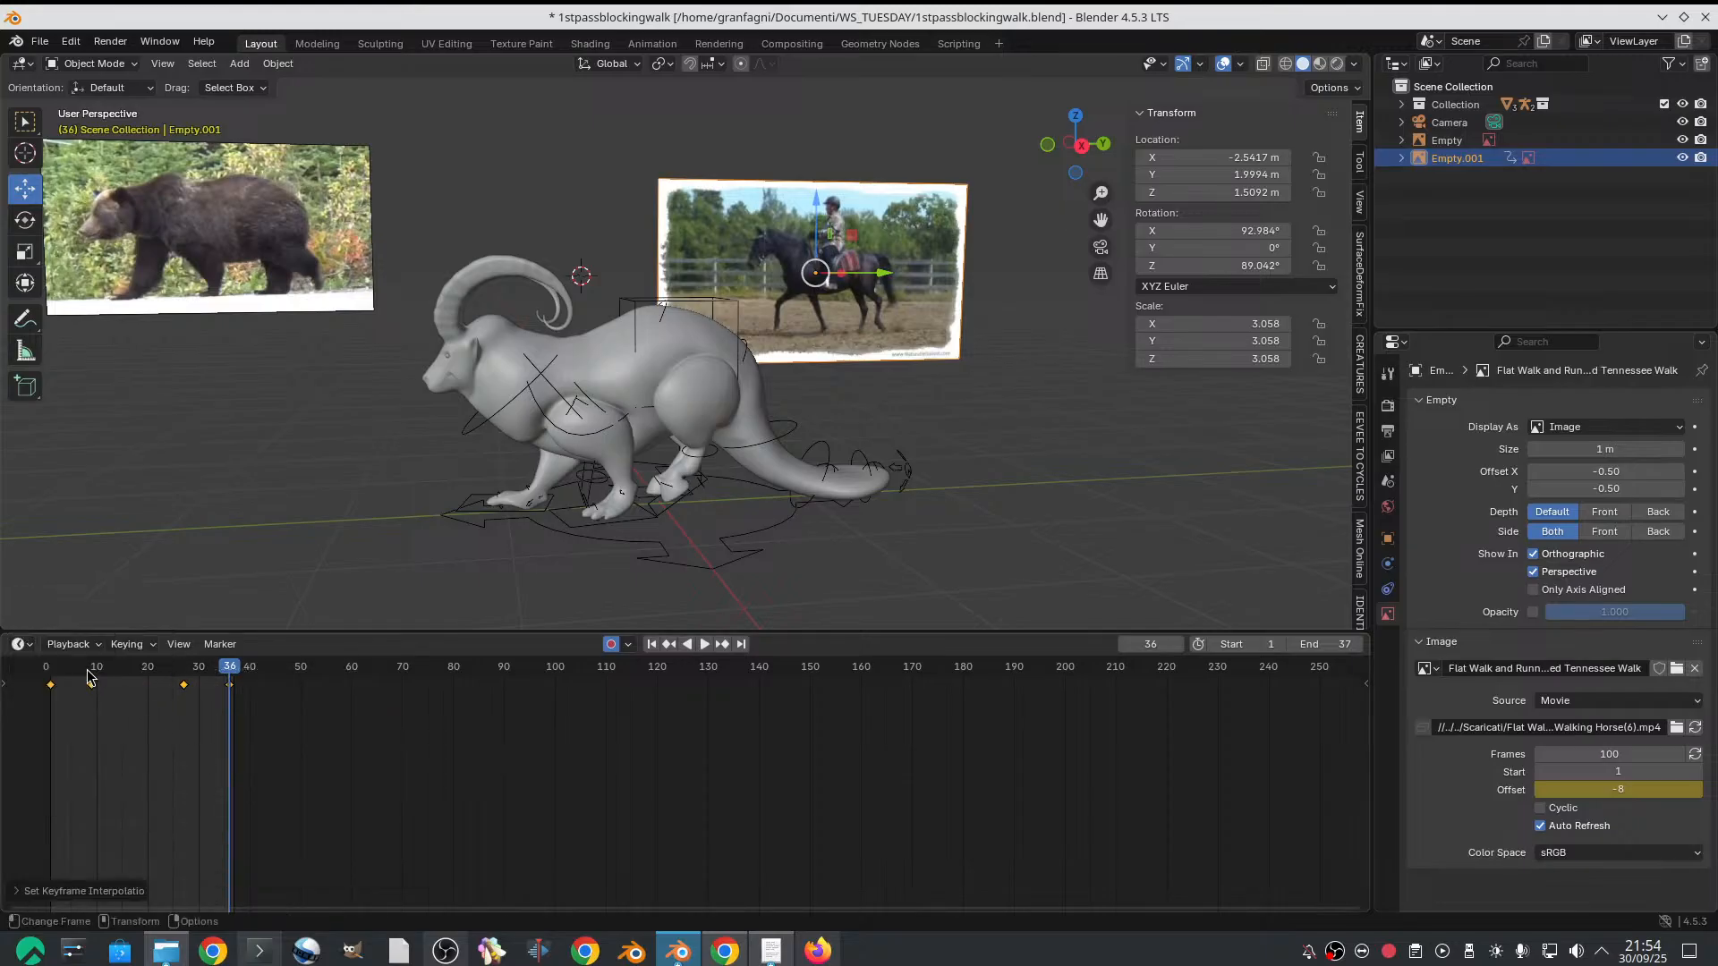
Play the retimed horse reference and compare its poses on the first frame and around frame 36 with the bear
key("space")
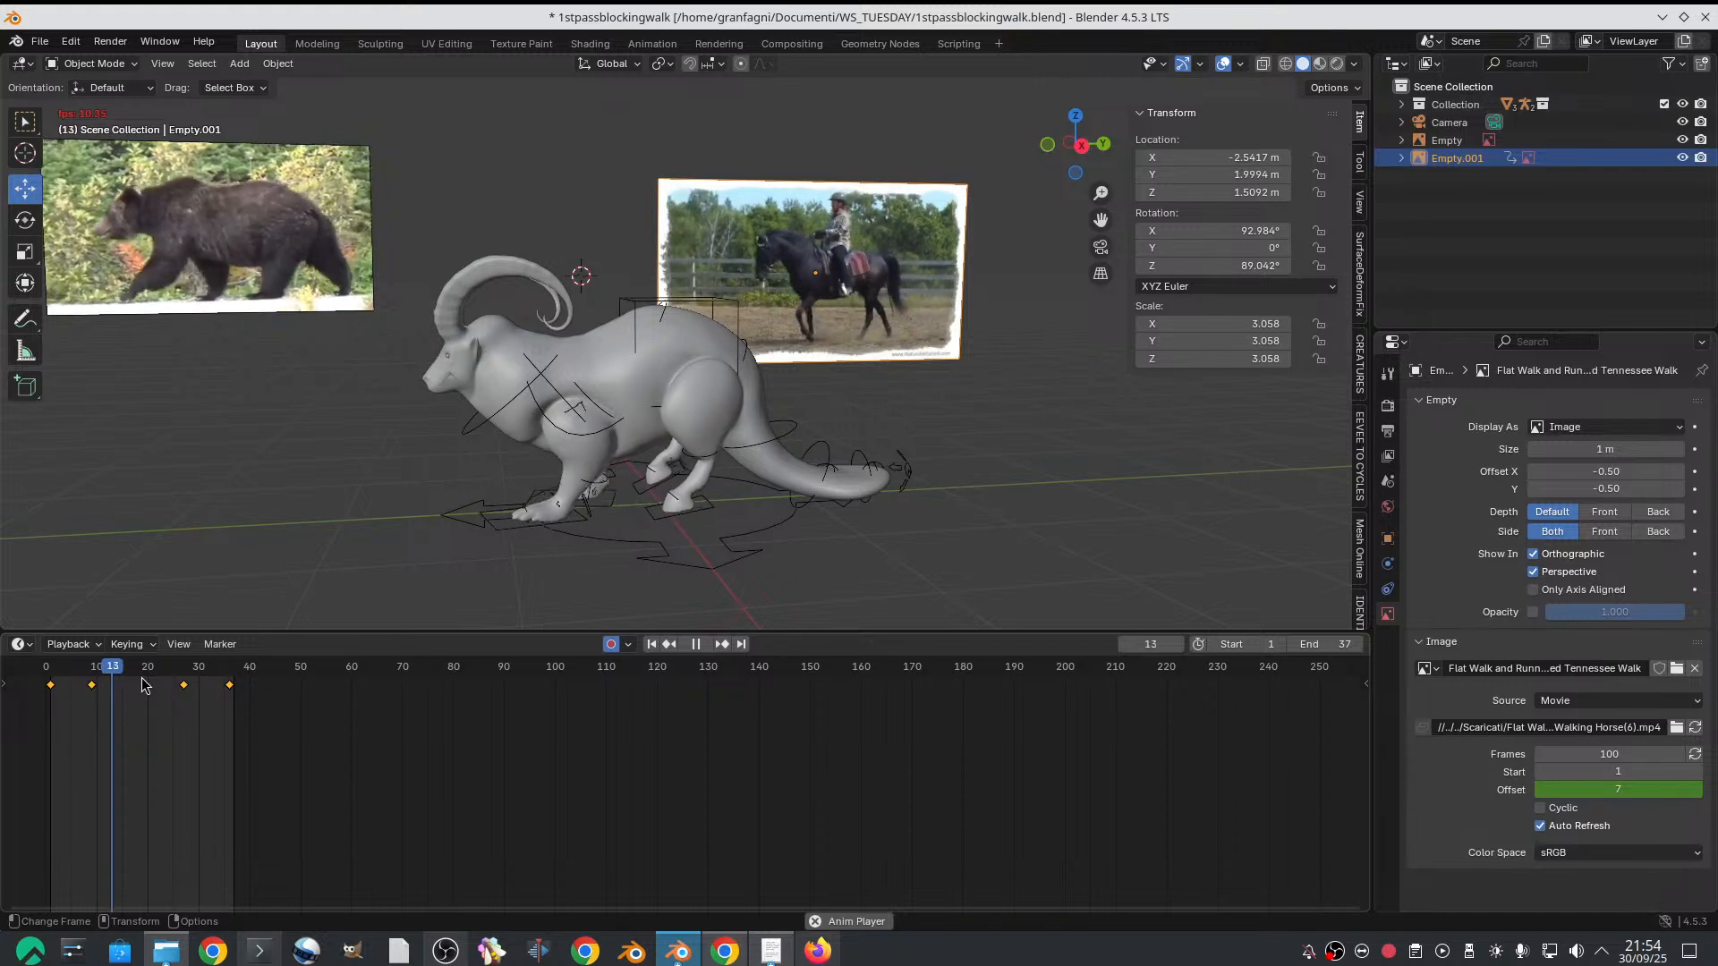
key("space")
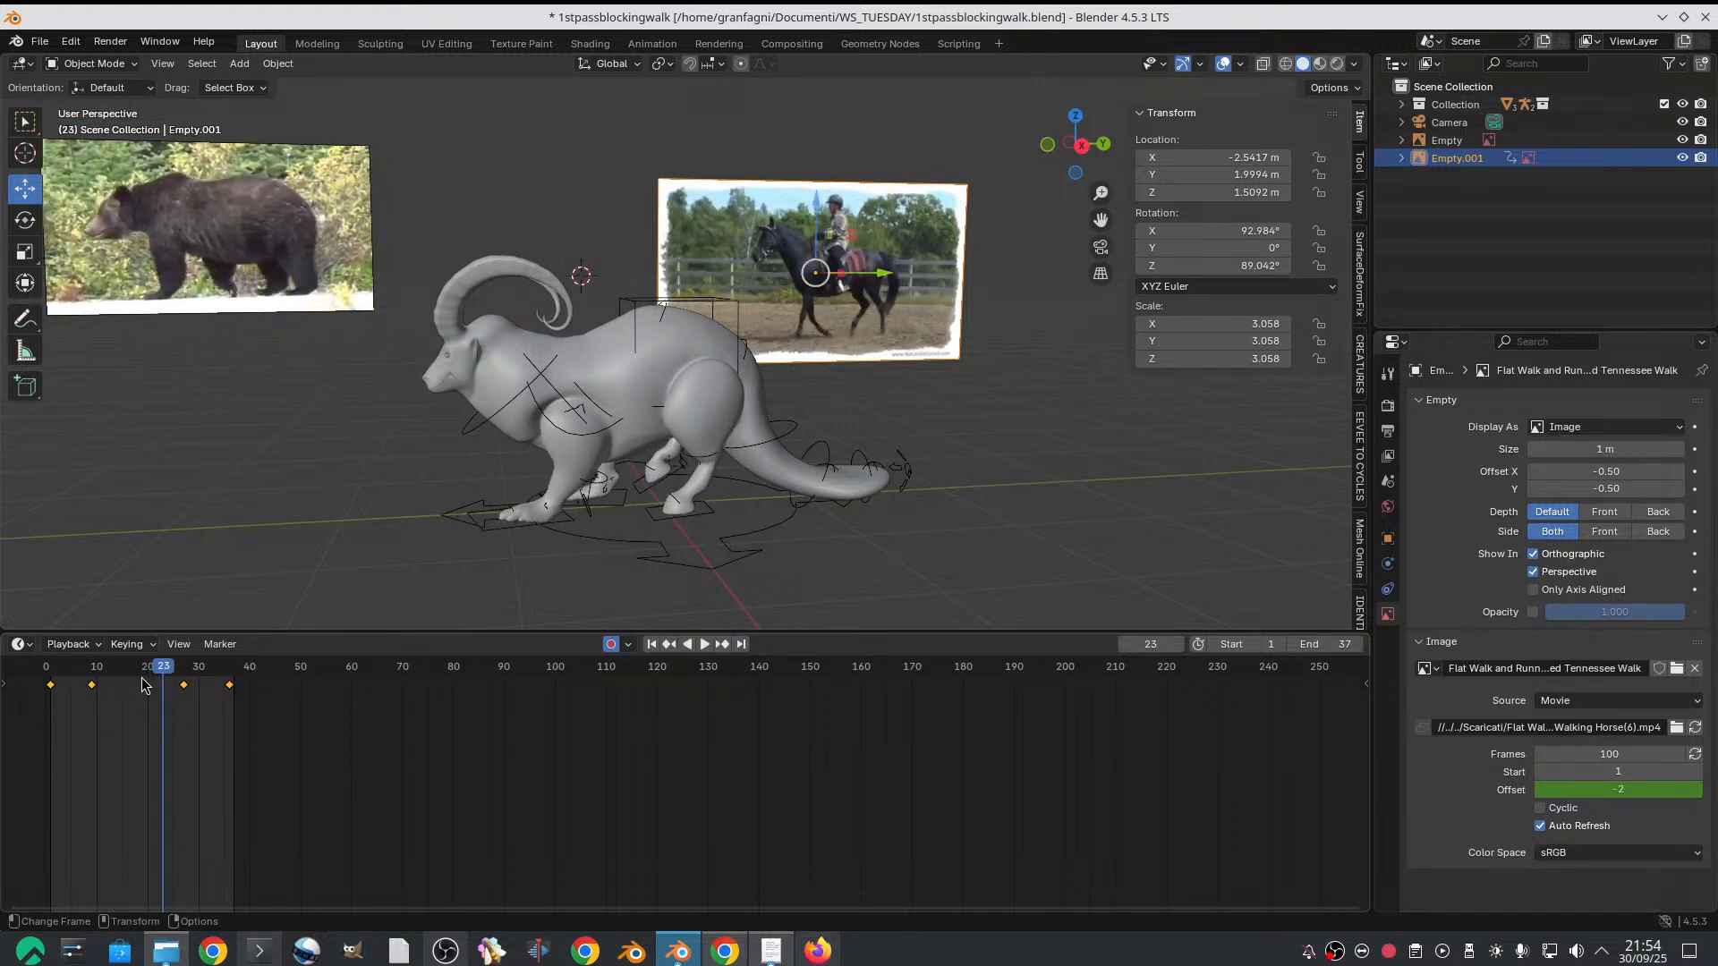
left_click(52, 683)
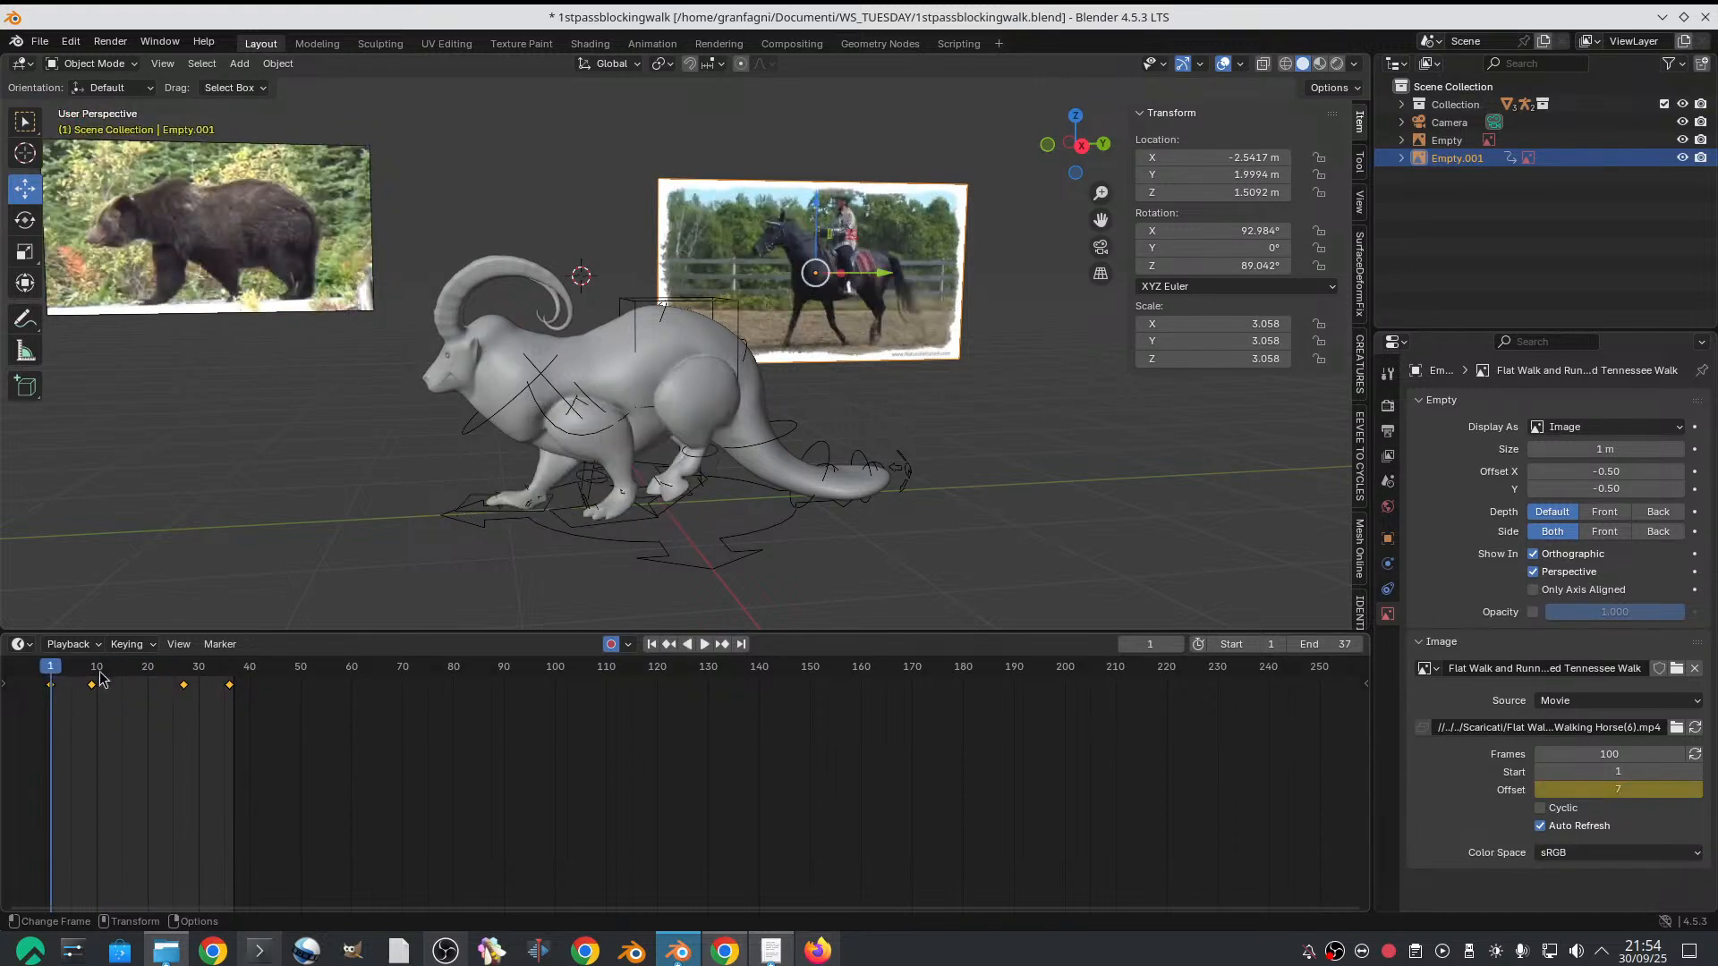
left_click(230, 678)
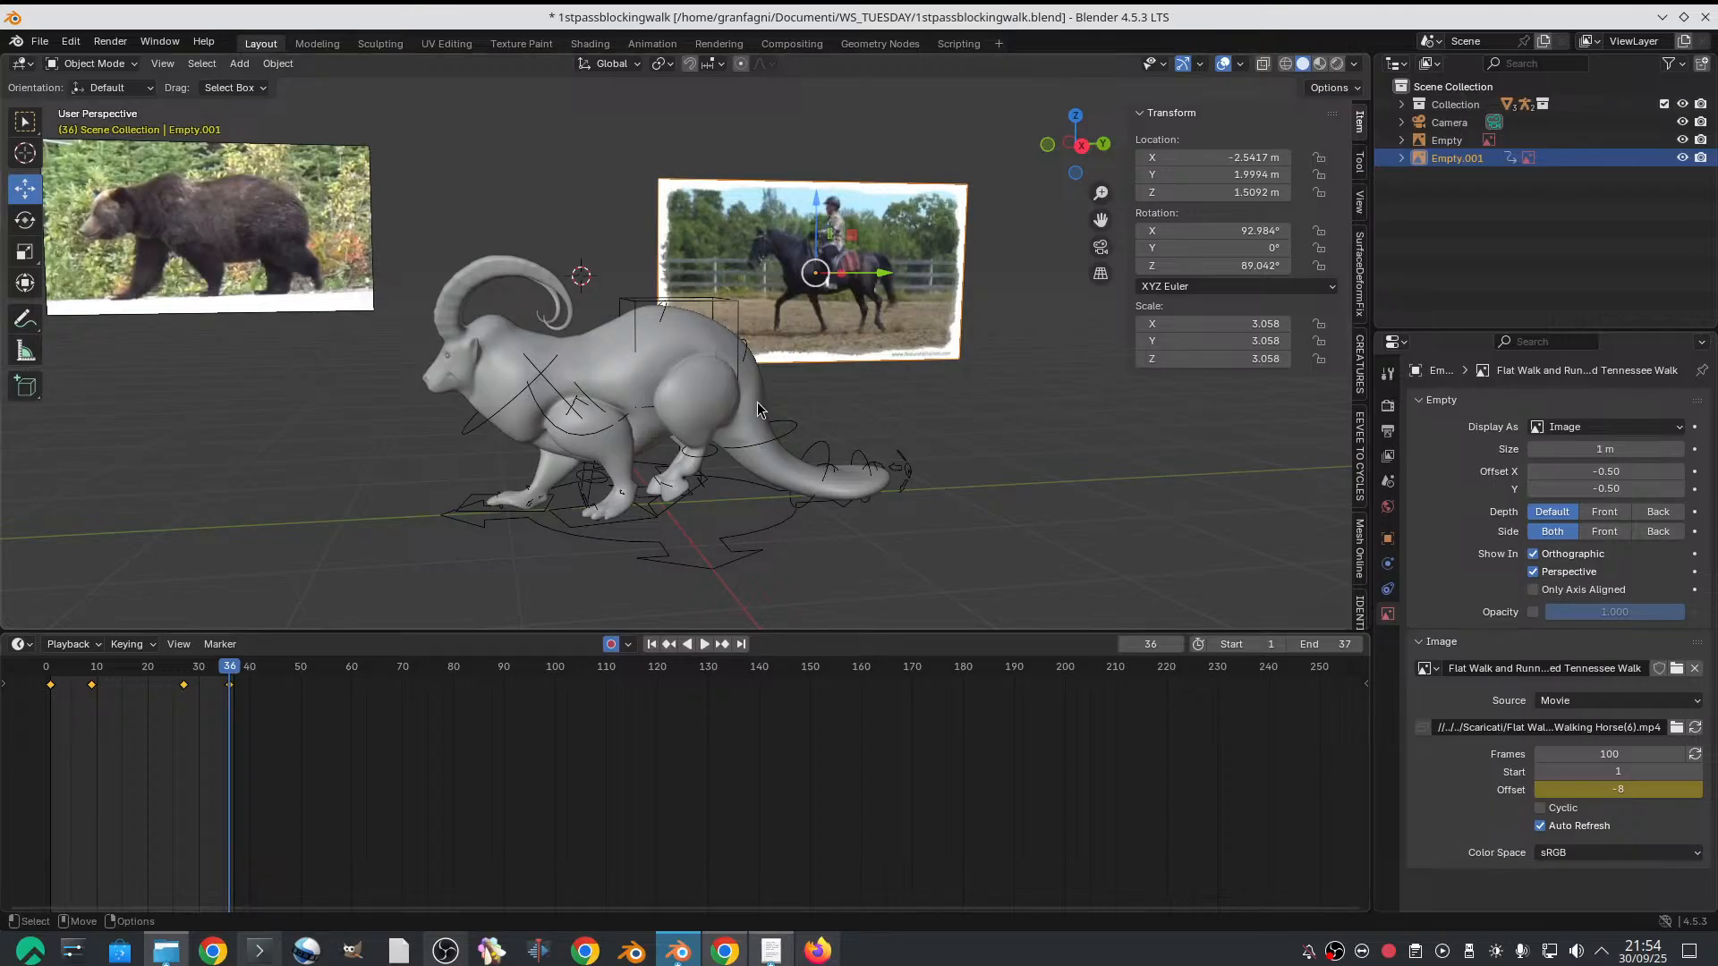
left_click(51, 682)
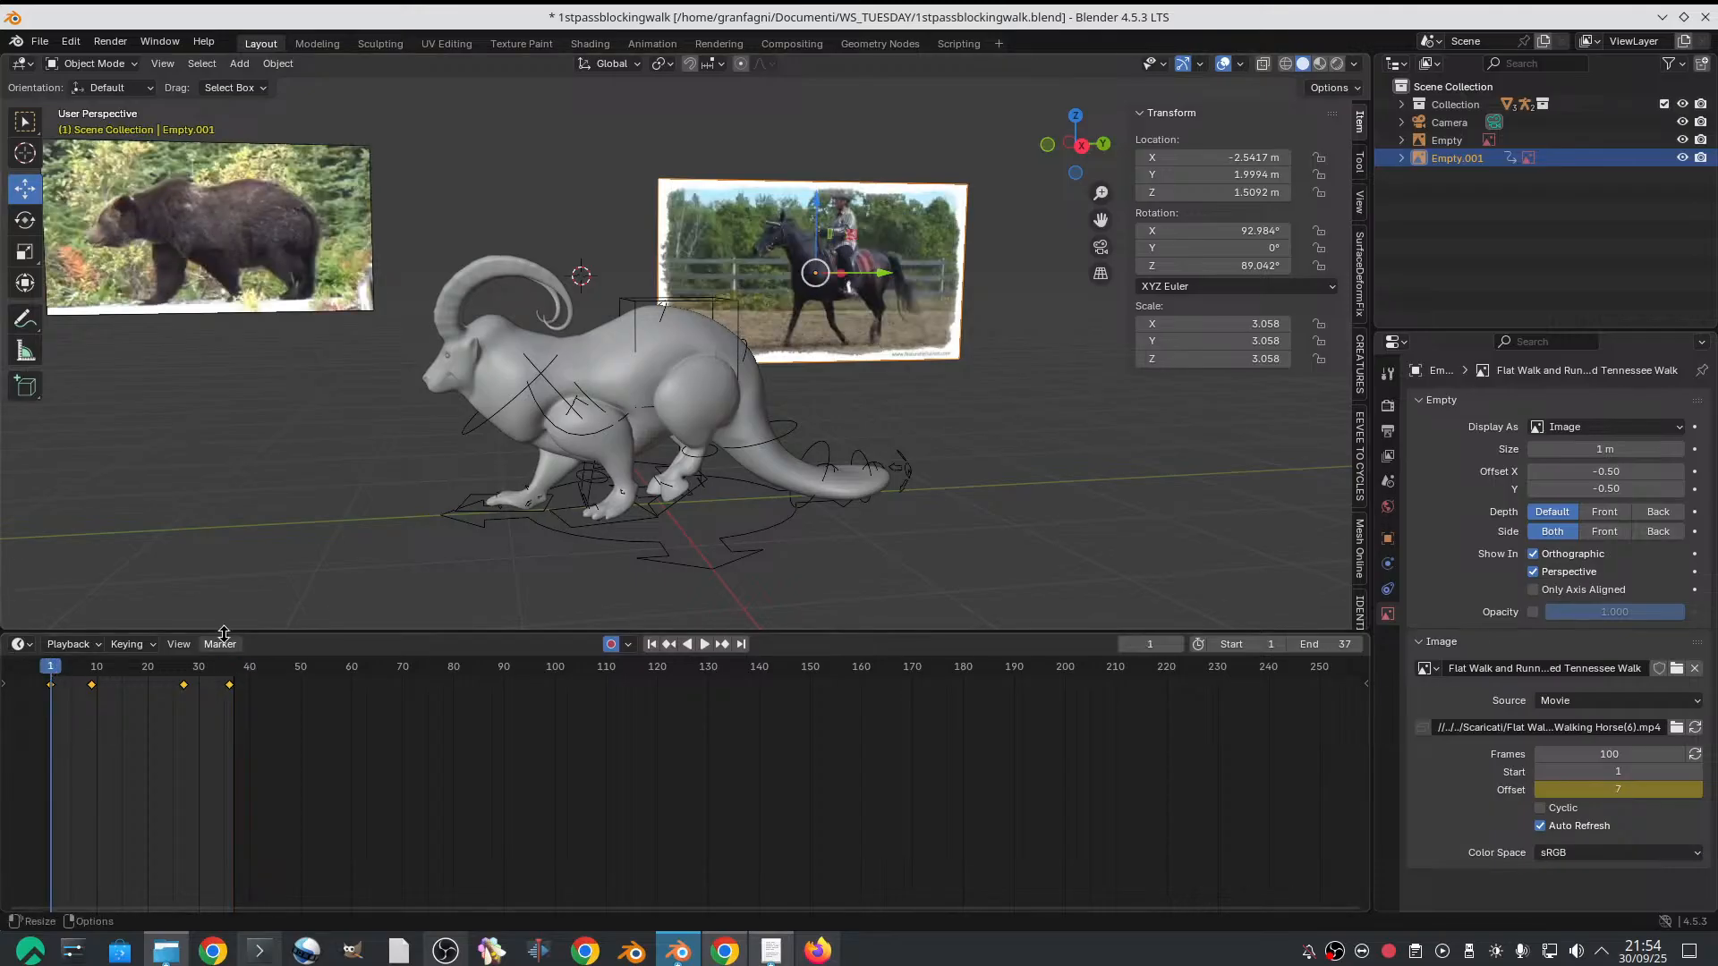
left_click(224, 678)
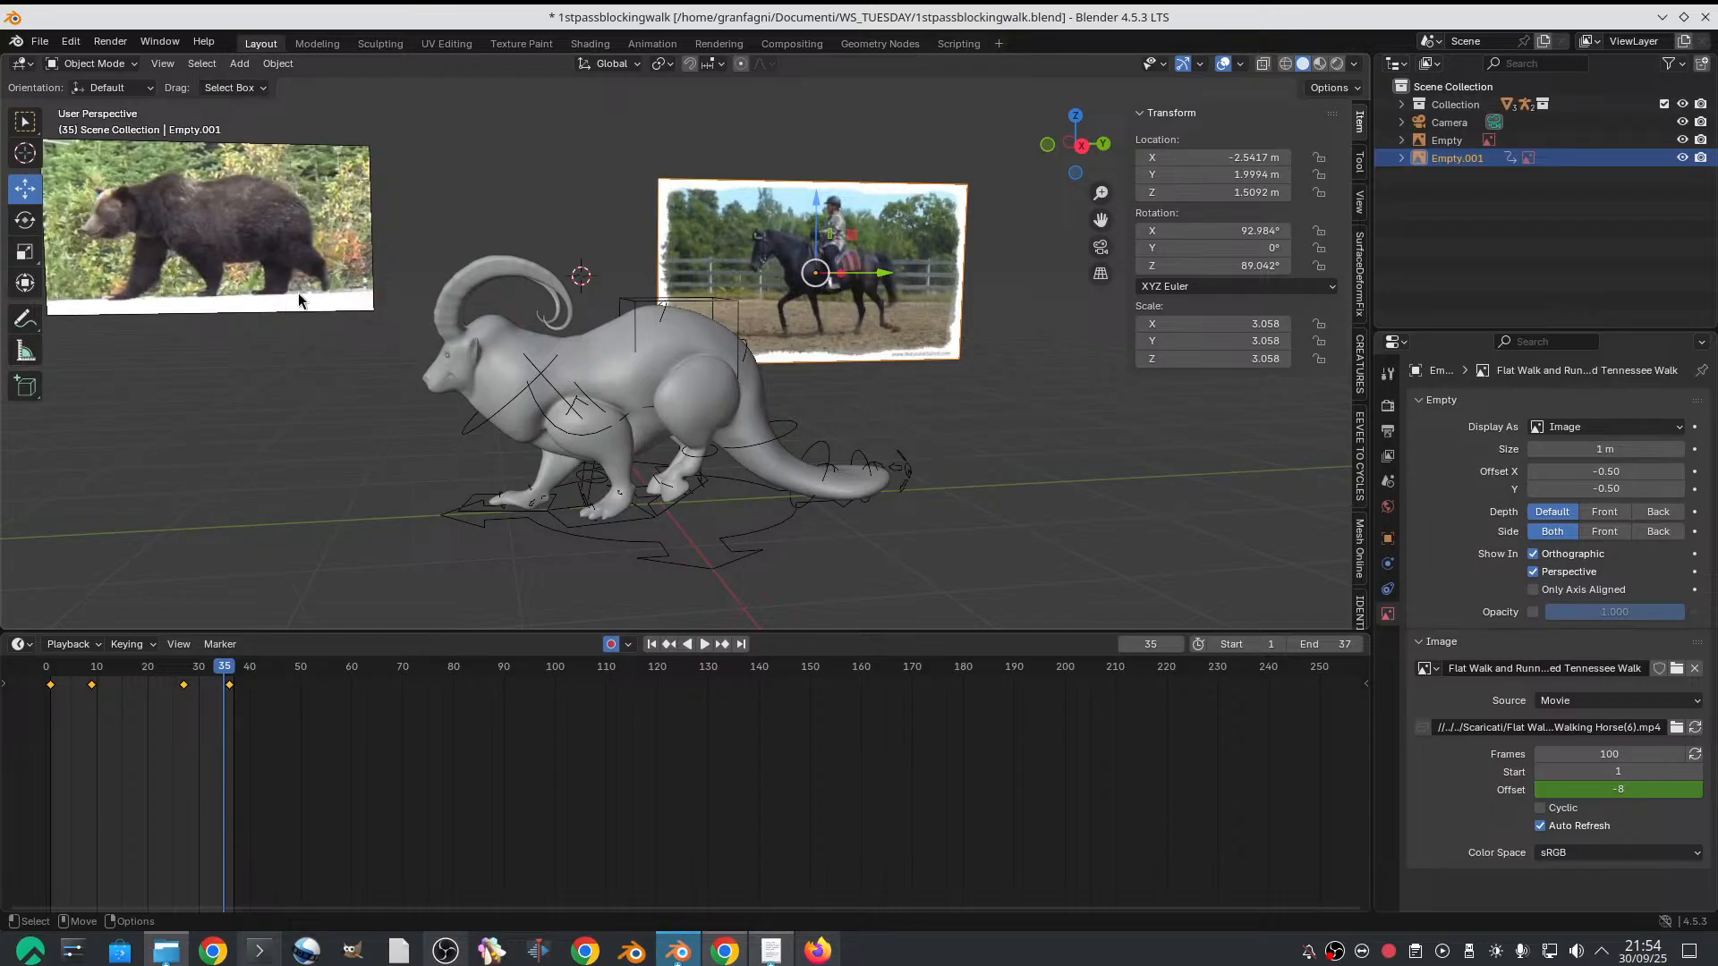
Select the bear reference, scrub through its walk to check the loop point, and set the animation end frame to 39
left_click(307, 261)
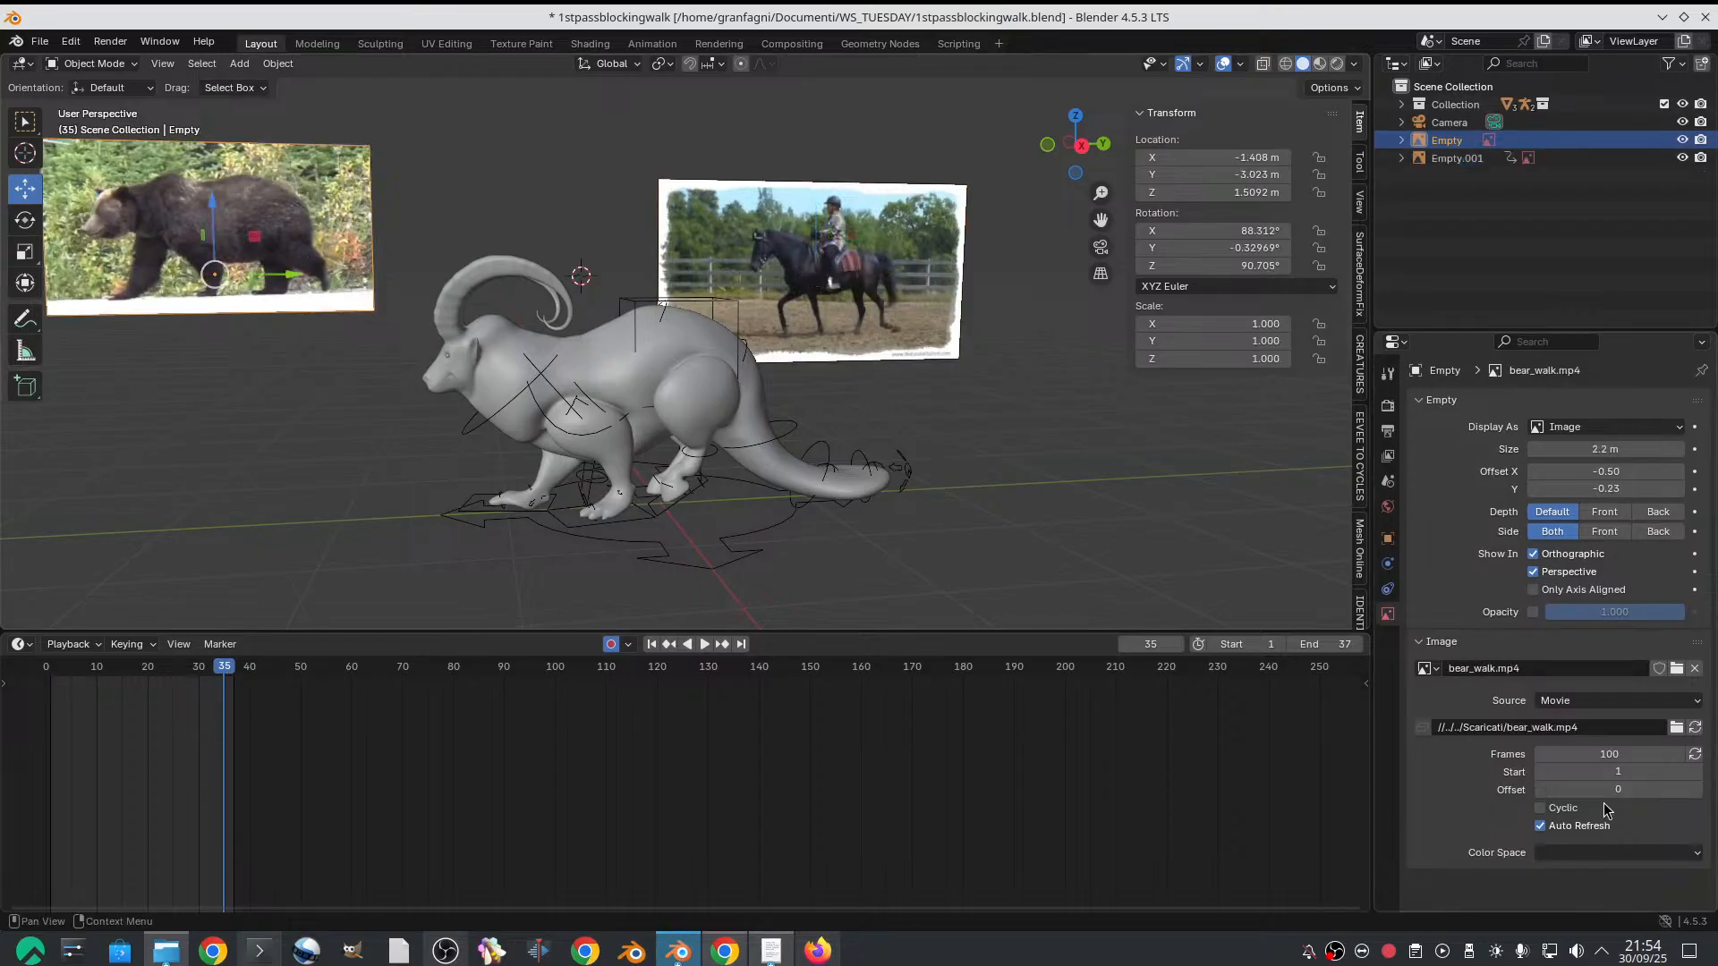
left_click(56, 669)
key("space")
left_click_drag(56, 667, 244, 630)
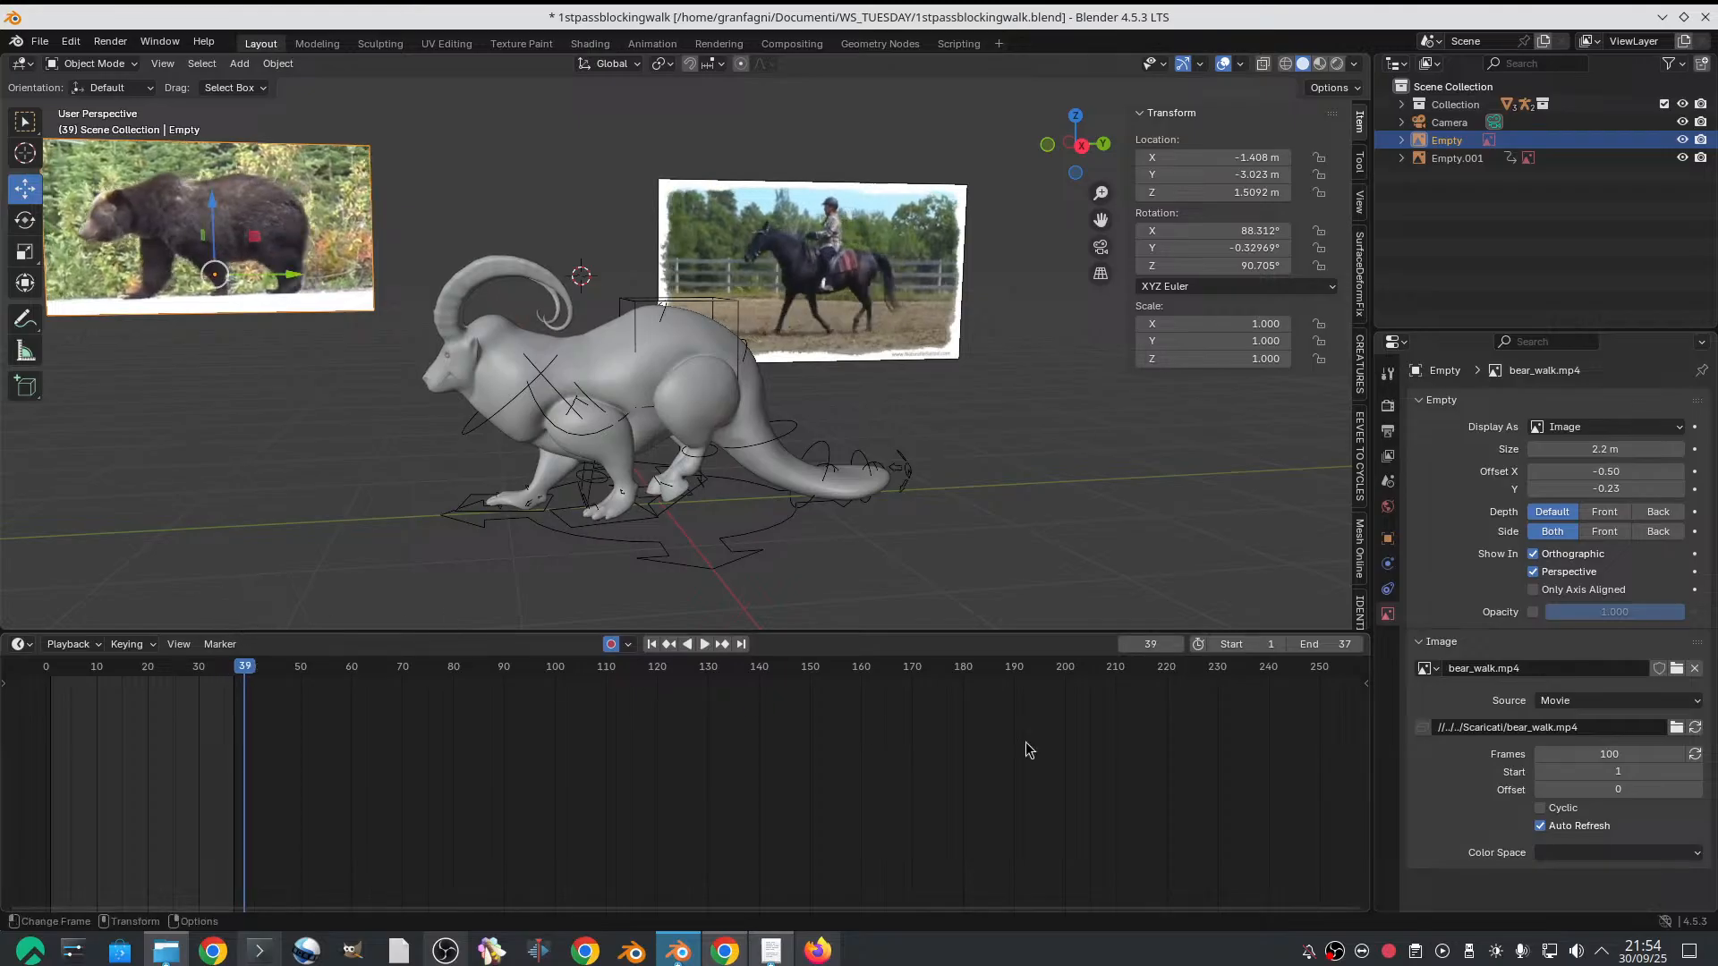
left_click(1330, 651)
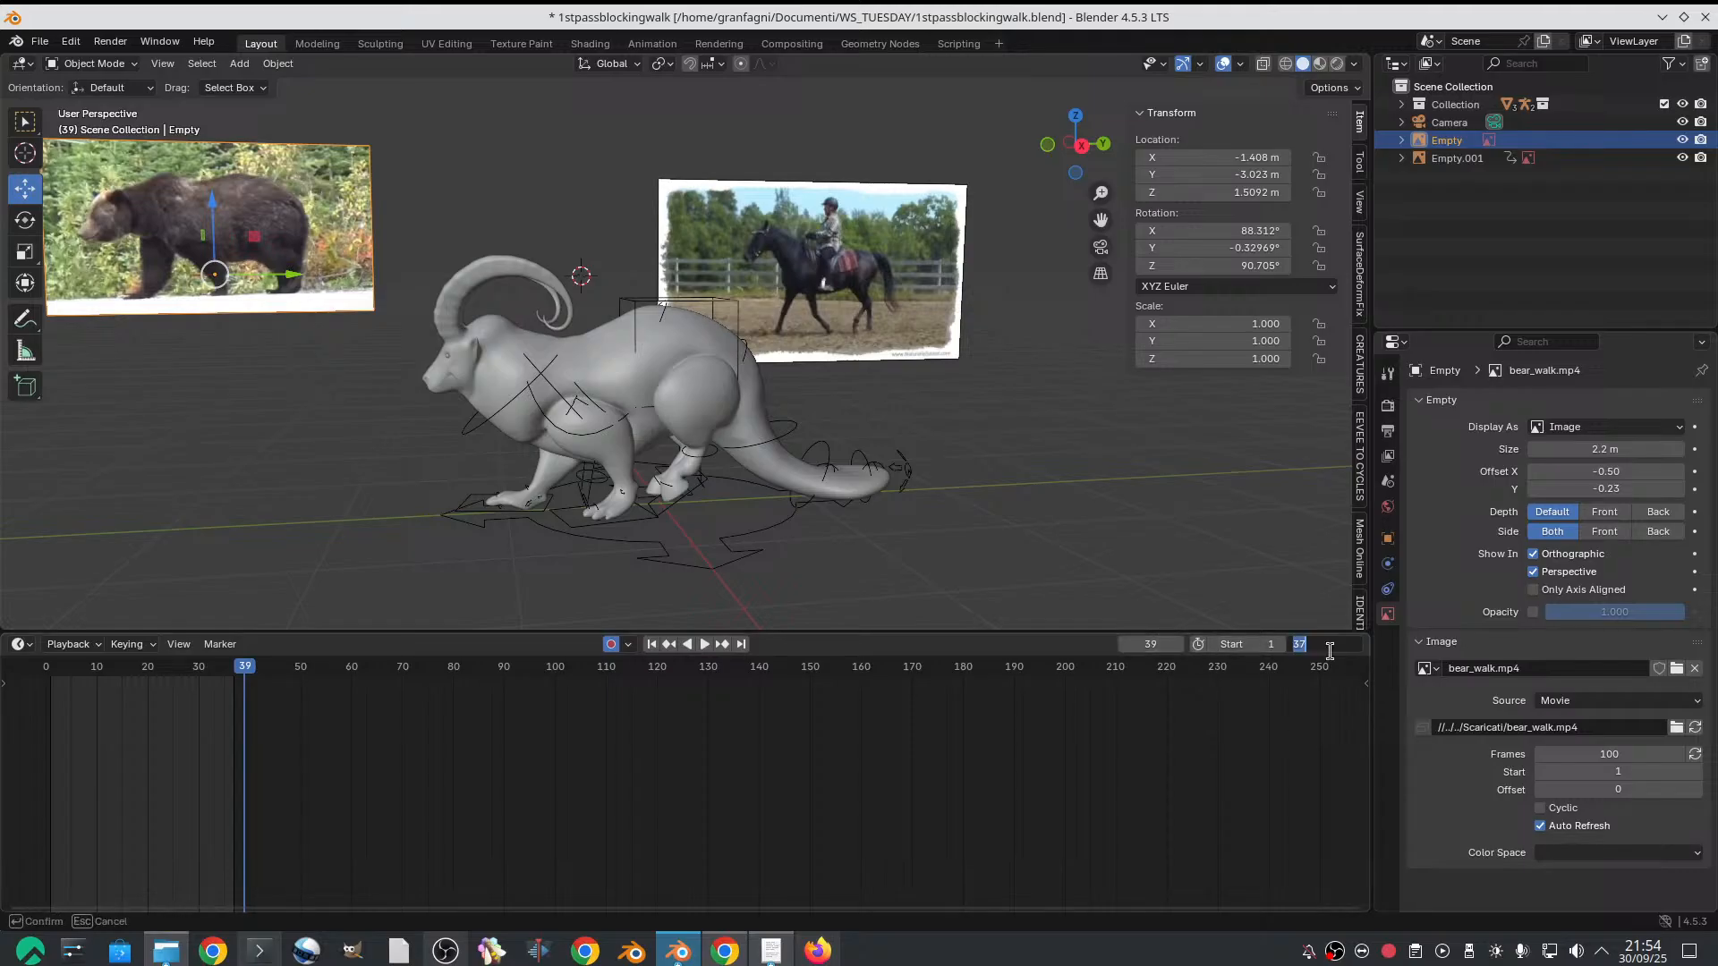
key("Return")
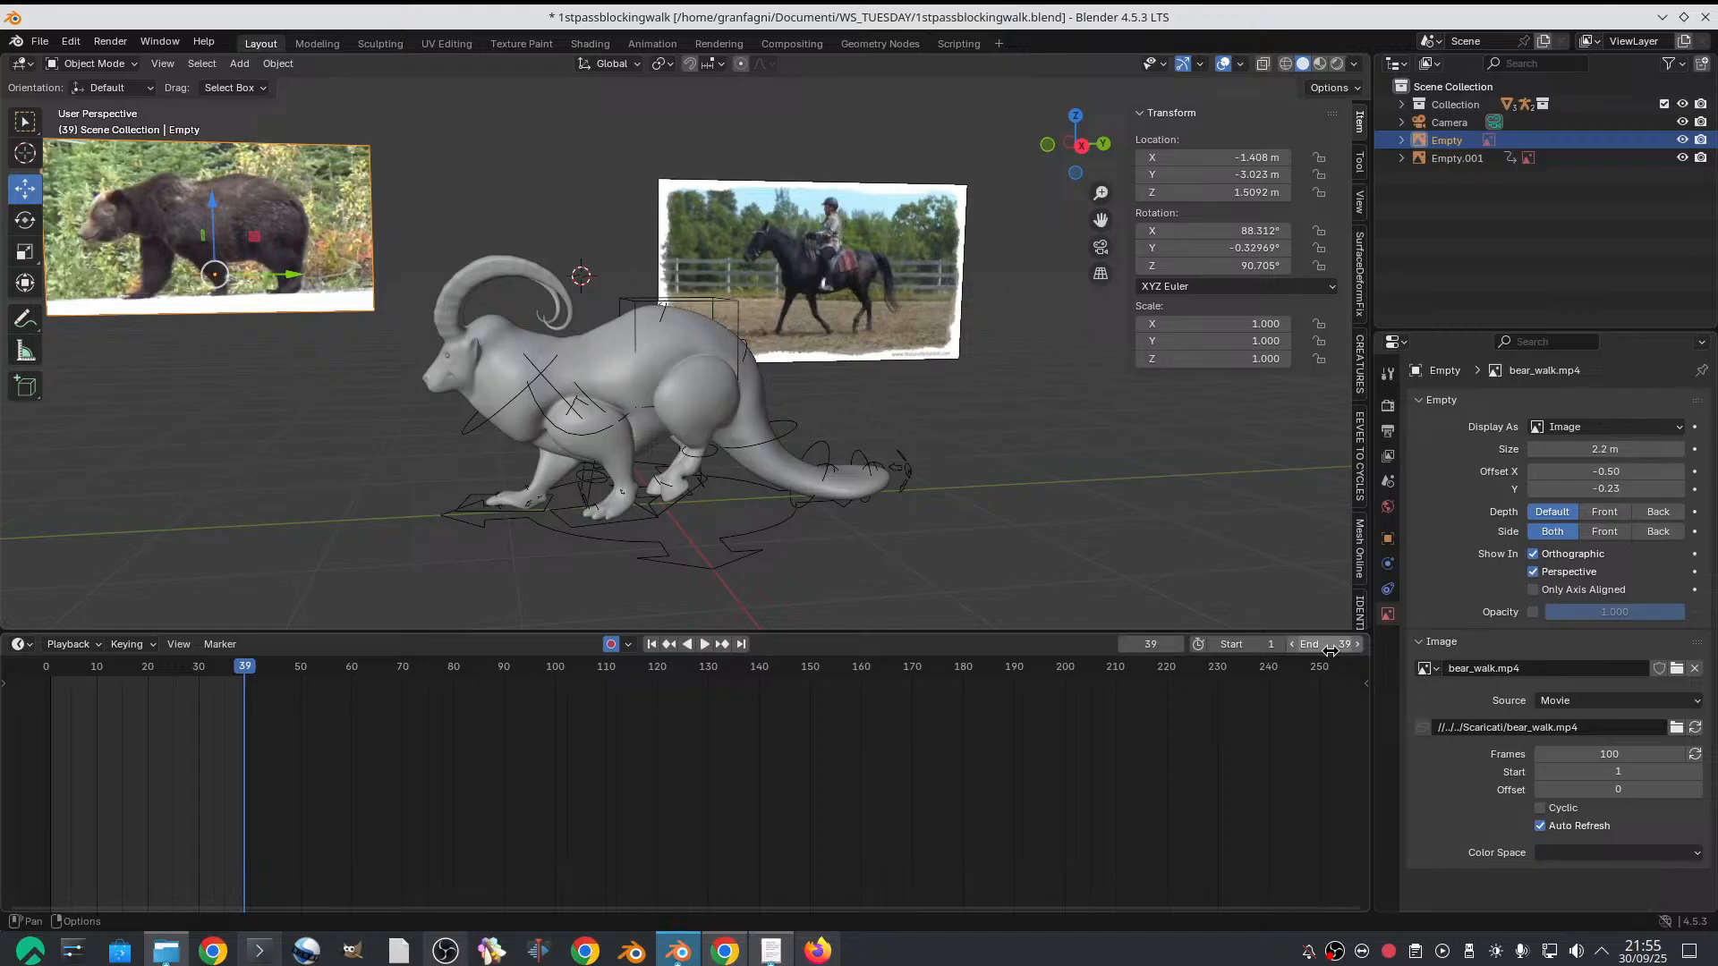
Select the goat rig, enter Pose Mode with all controls selected, and move the middle pose's keyframes to frame 20
left_click(147, 663)
key("space")
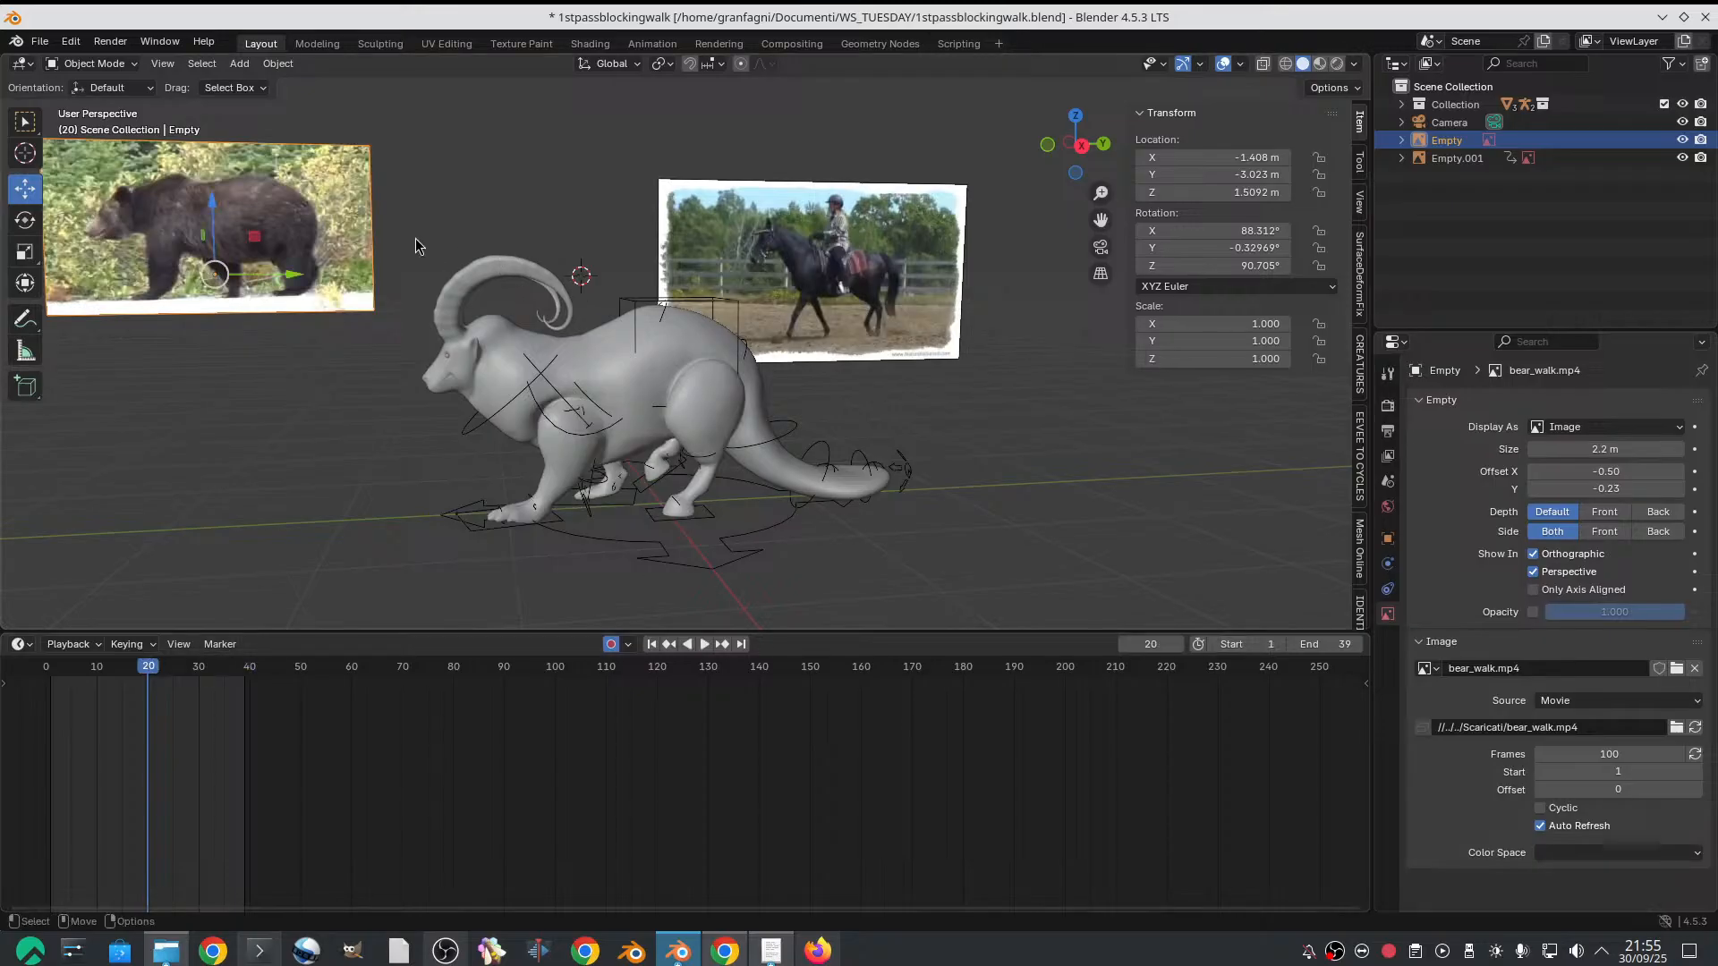
left_click(638, 308)
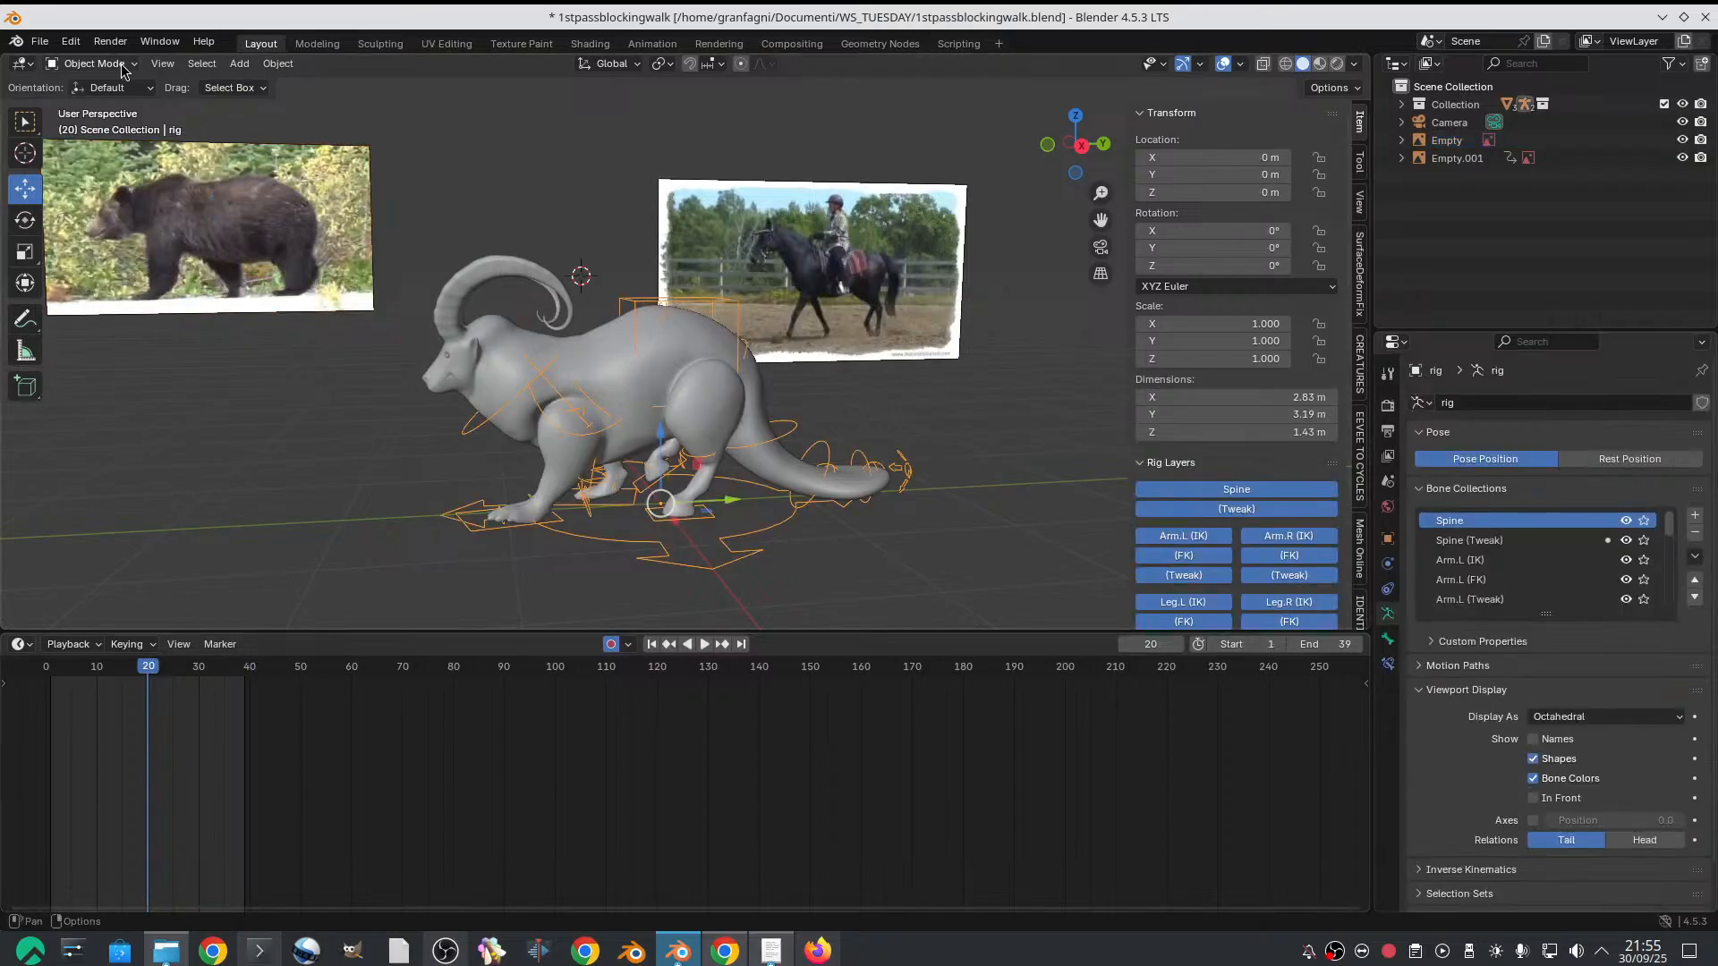
left_click(90, 64)
left_click(76, 129)
key("a")
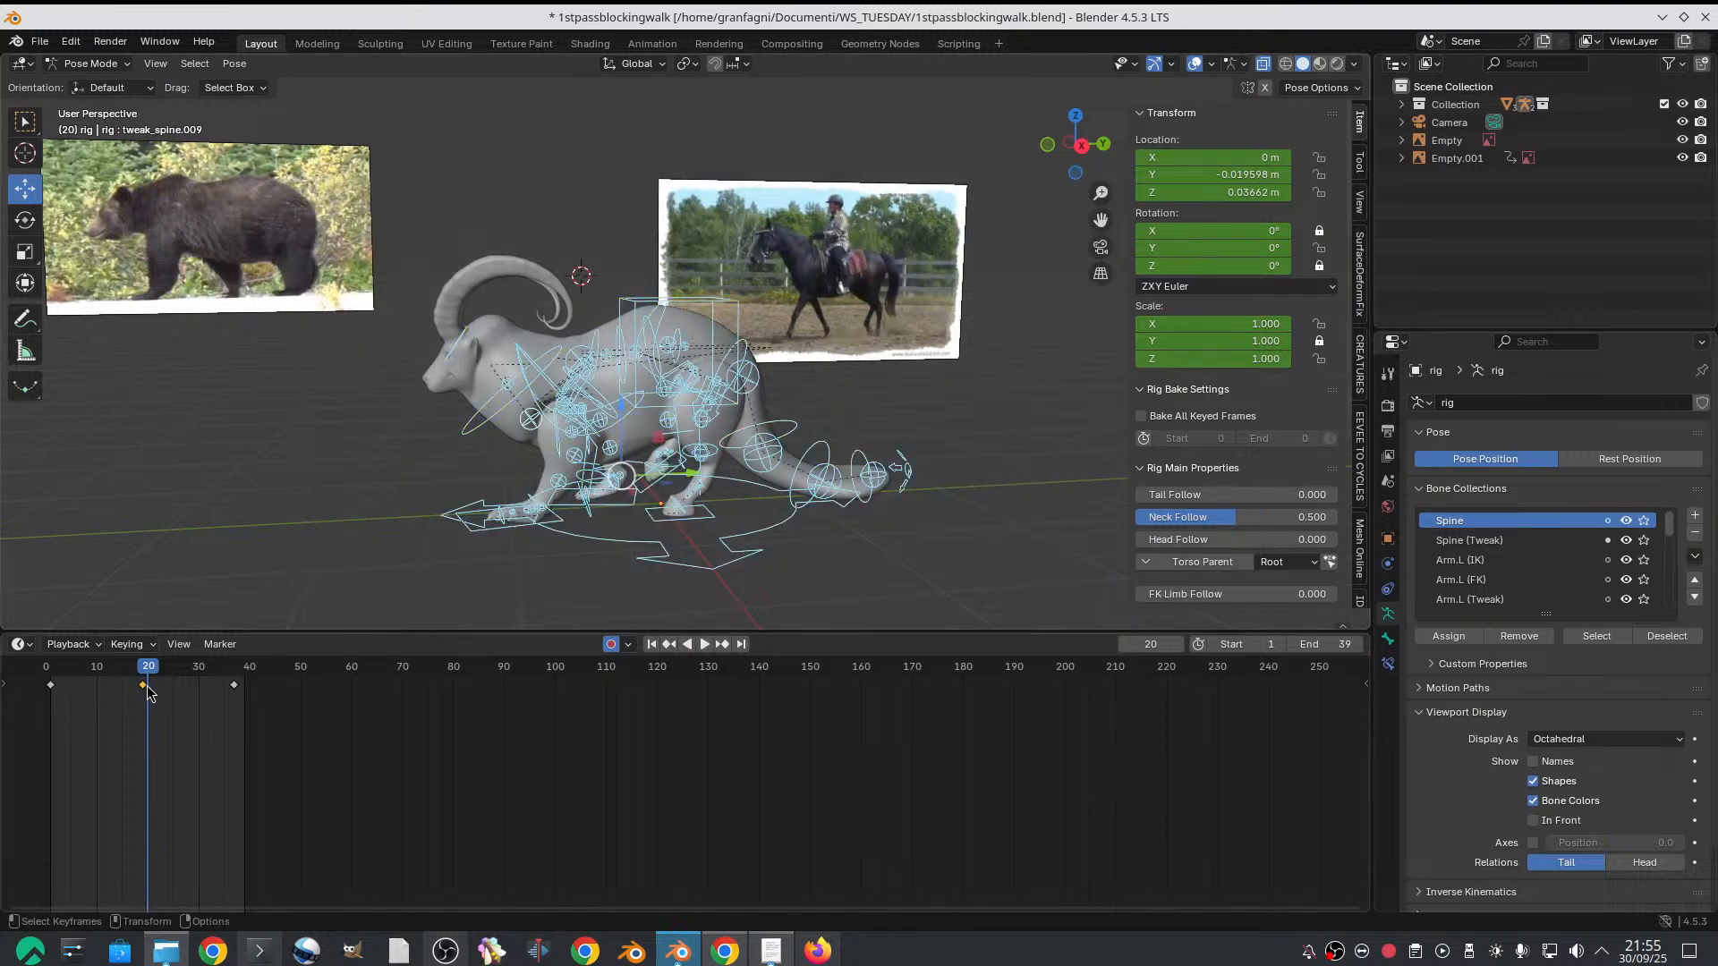
key("g")
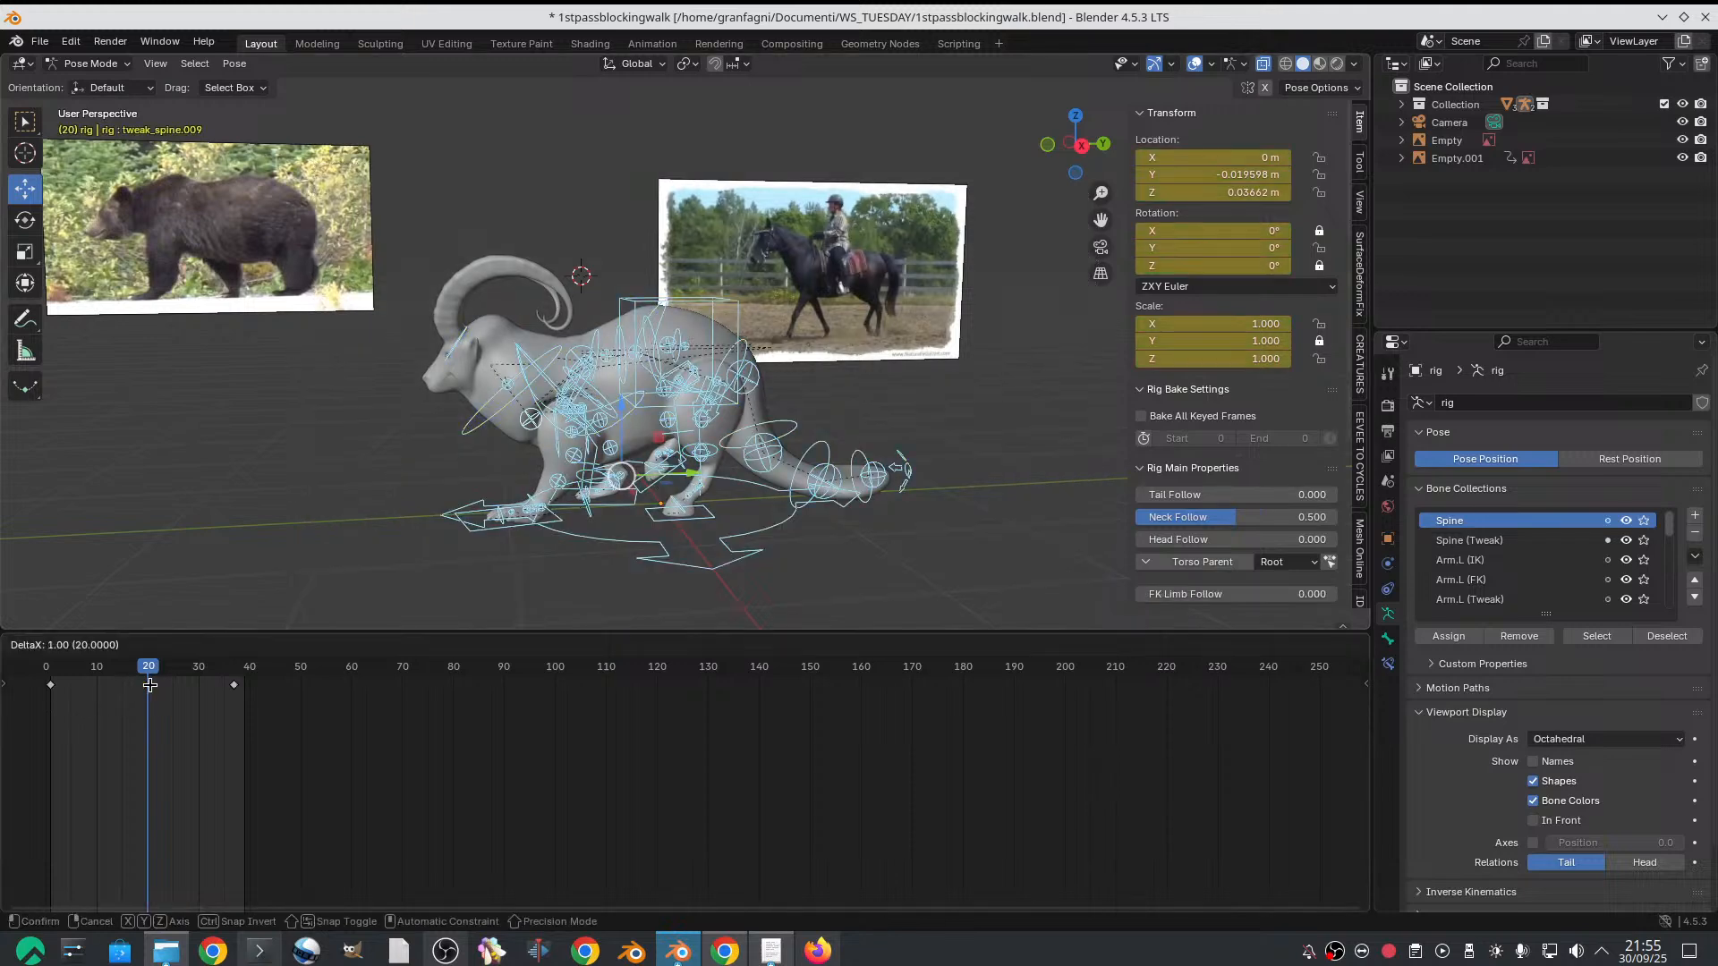
left_click(150, 685)
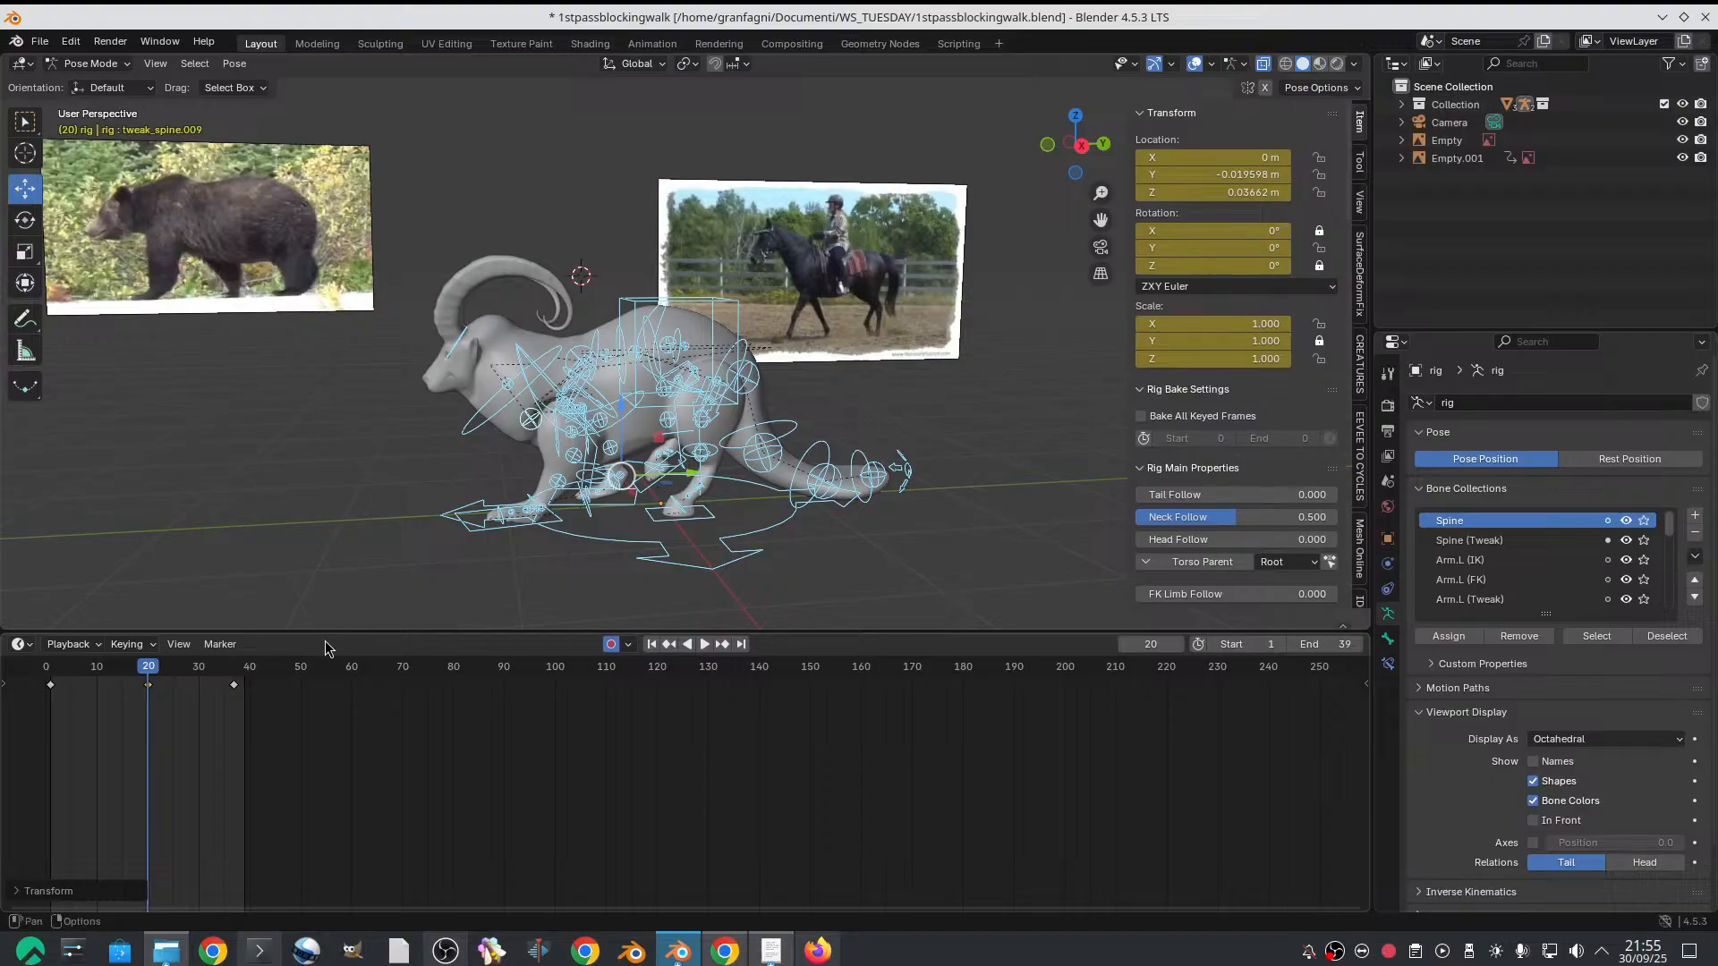
Move the goat rig's final pose keyframes to frame 39 and key all selected controls there
left_click(235, 687)
key("g")
left_click(247, 686)
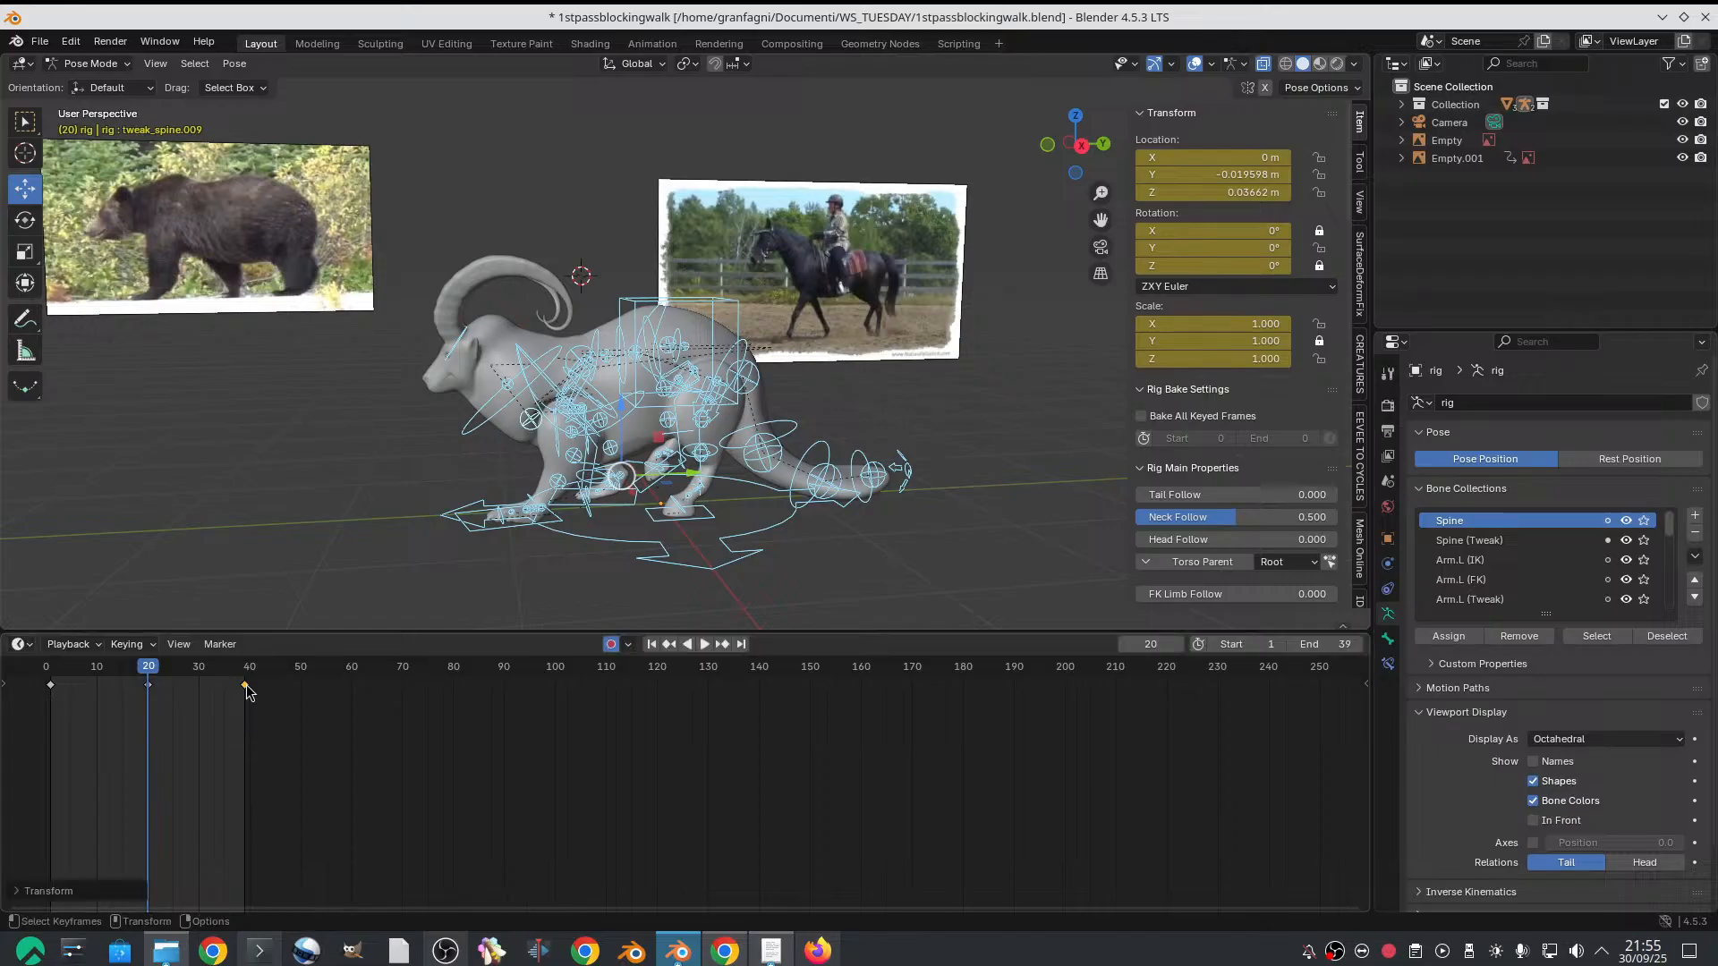
left_click(244, 668)
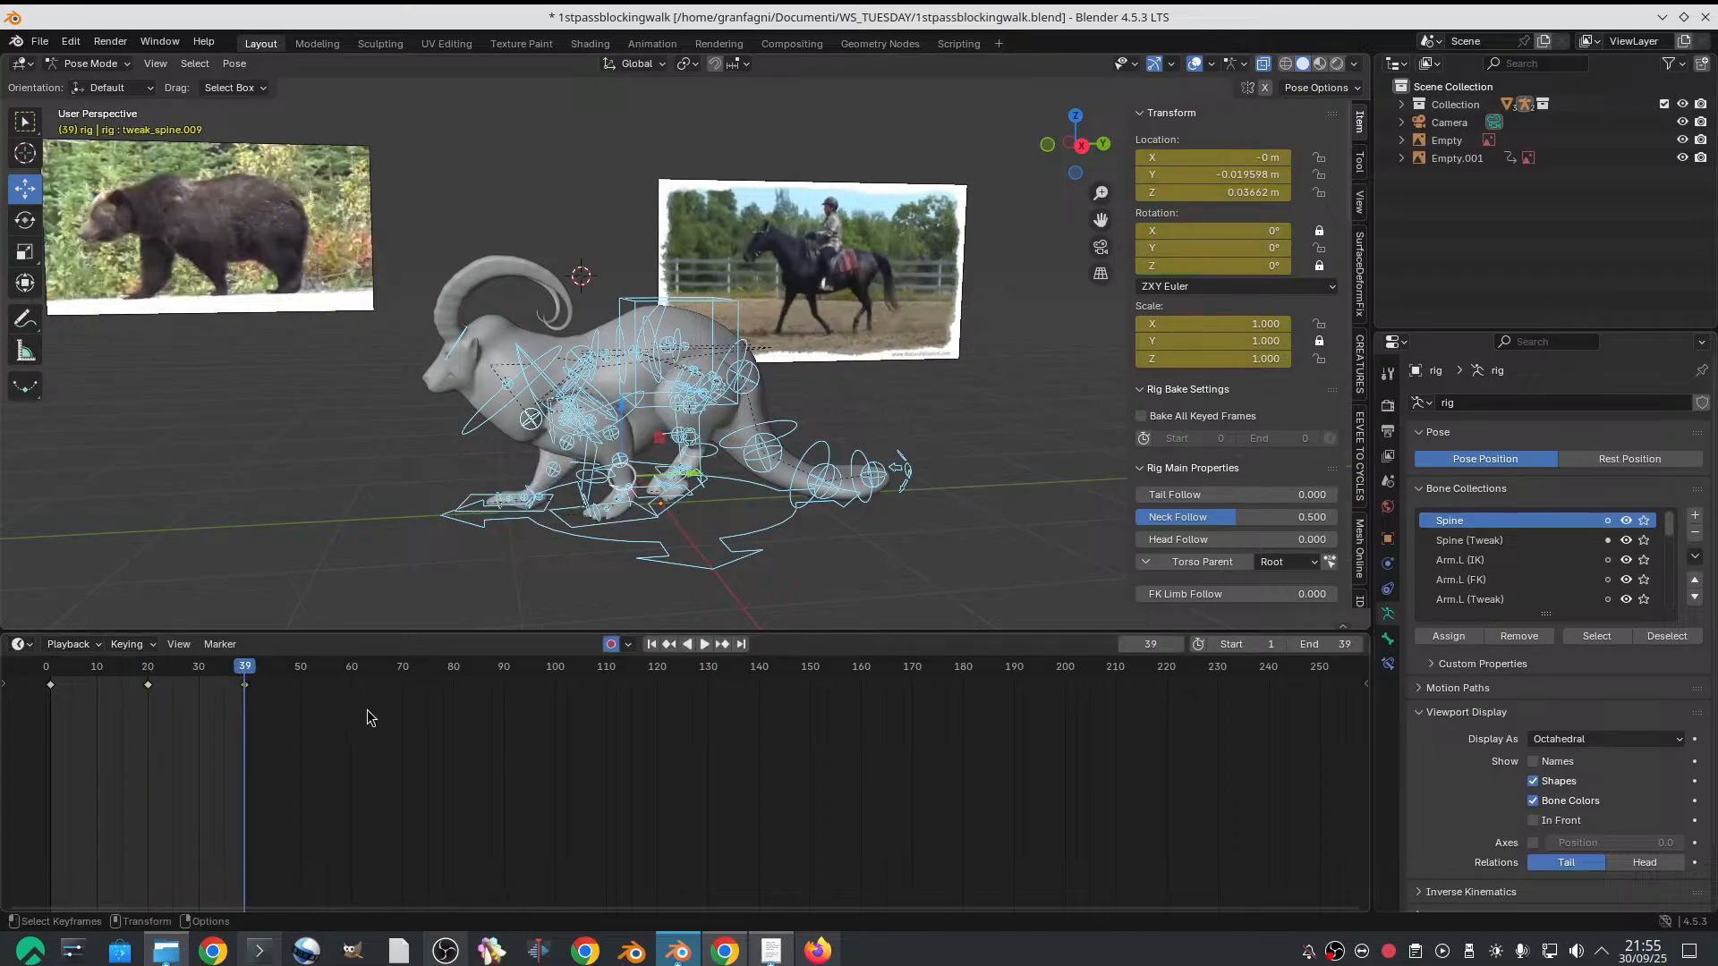
left_click_drag(86, 660, 243, 673)
key("i")
scroll(705, 362, "up", 1)
scroll(772, 403, "down", 1)
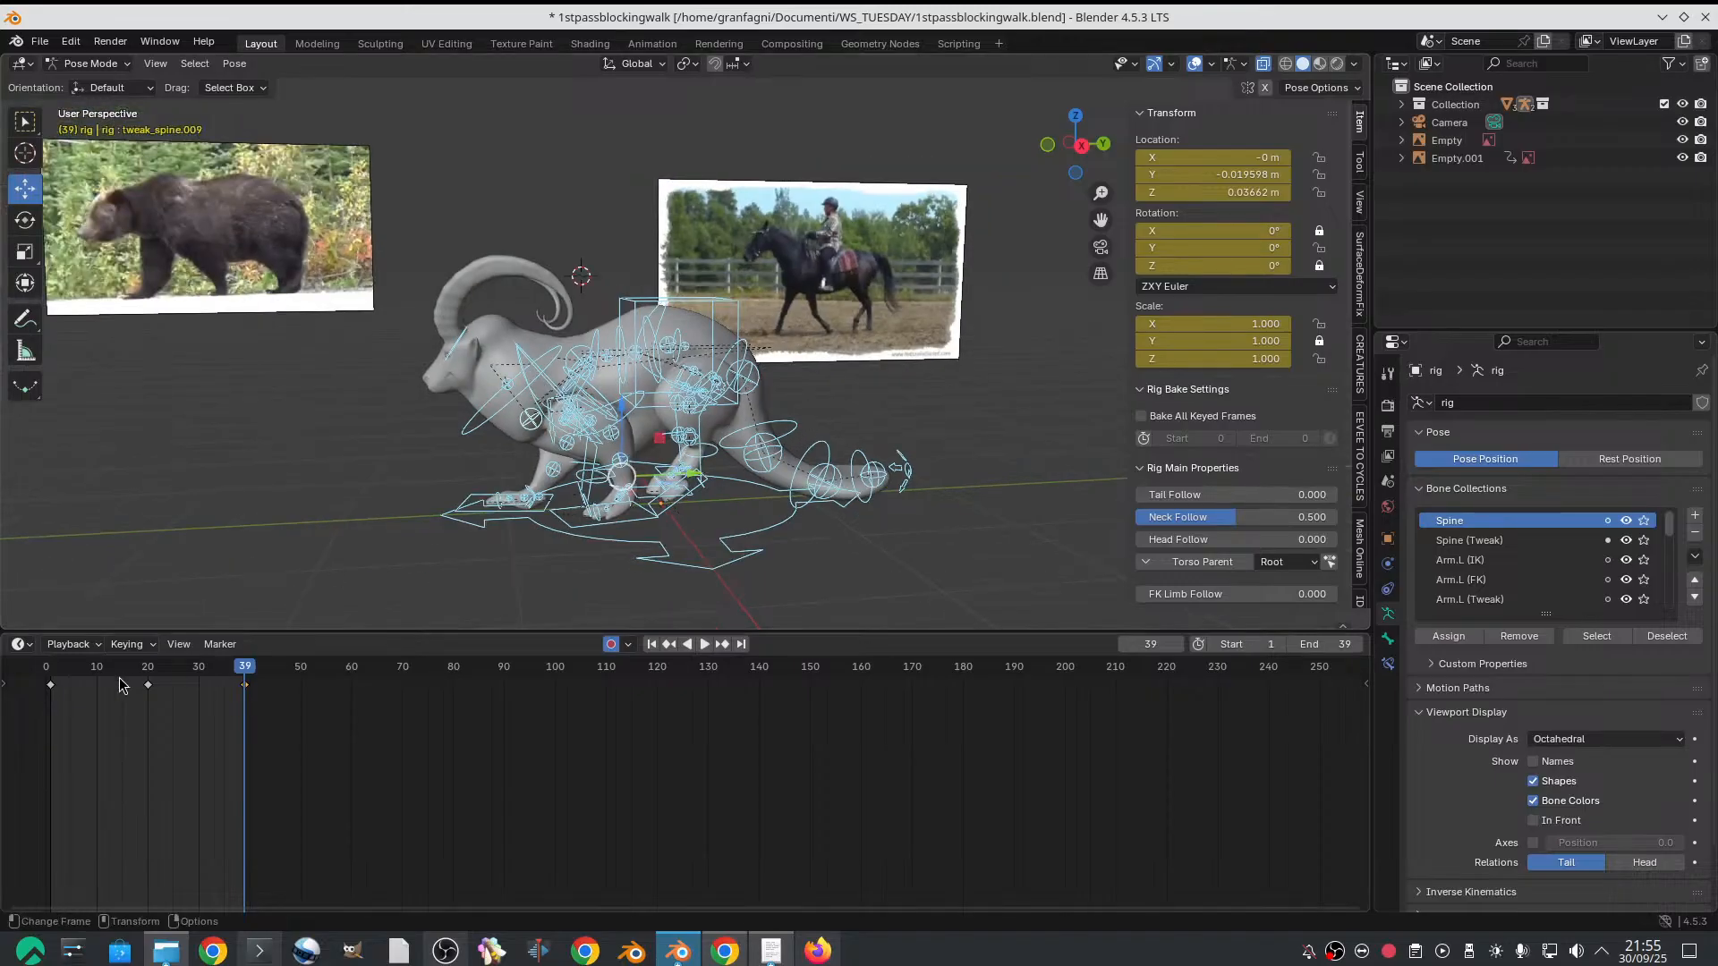
Scrub to frame 10 and compare the goat's in-between pose closely with the bear and horse references
left_click_drag(81, 678, 97, 664)
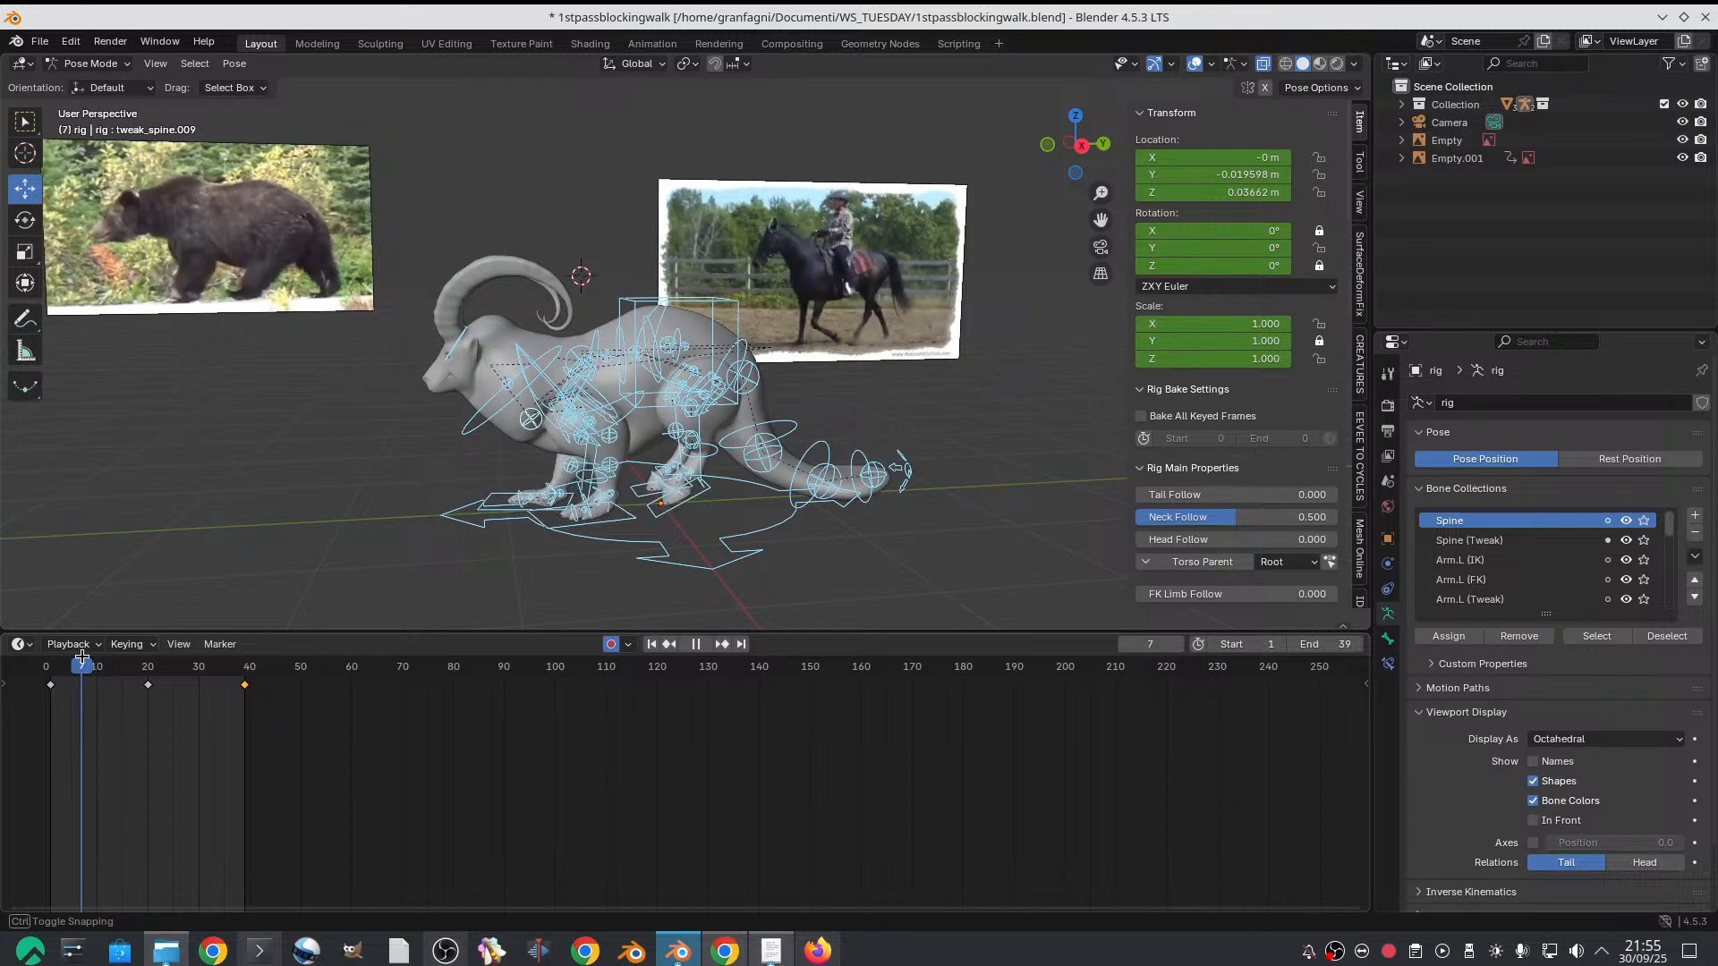
left_click_drag(95, 655, 95, 655)
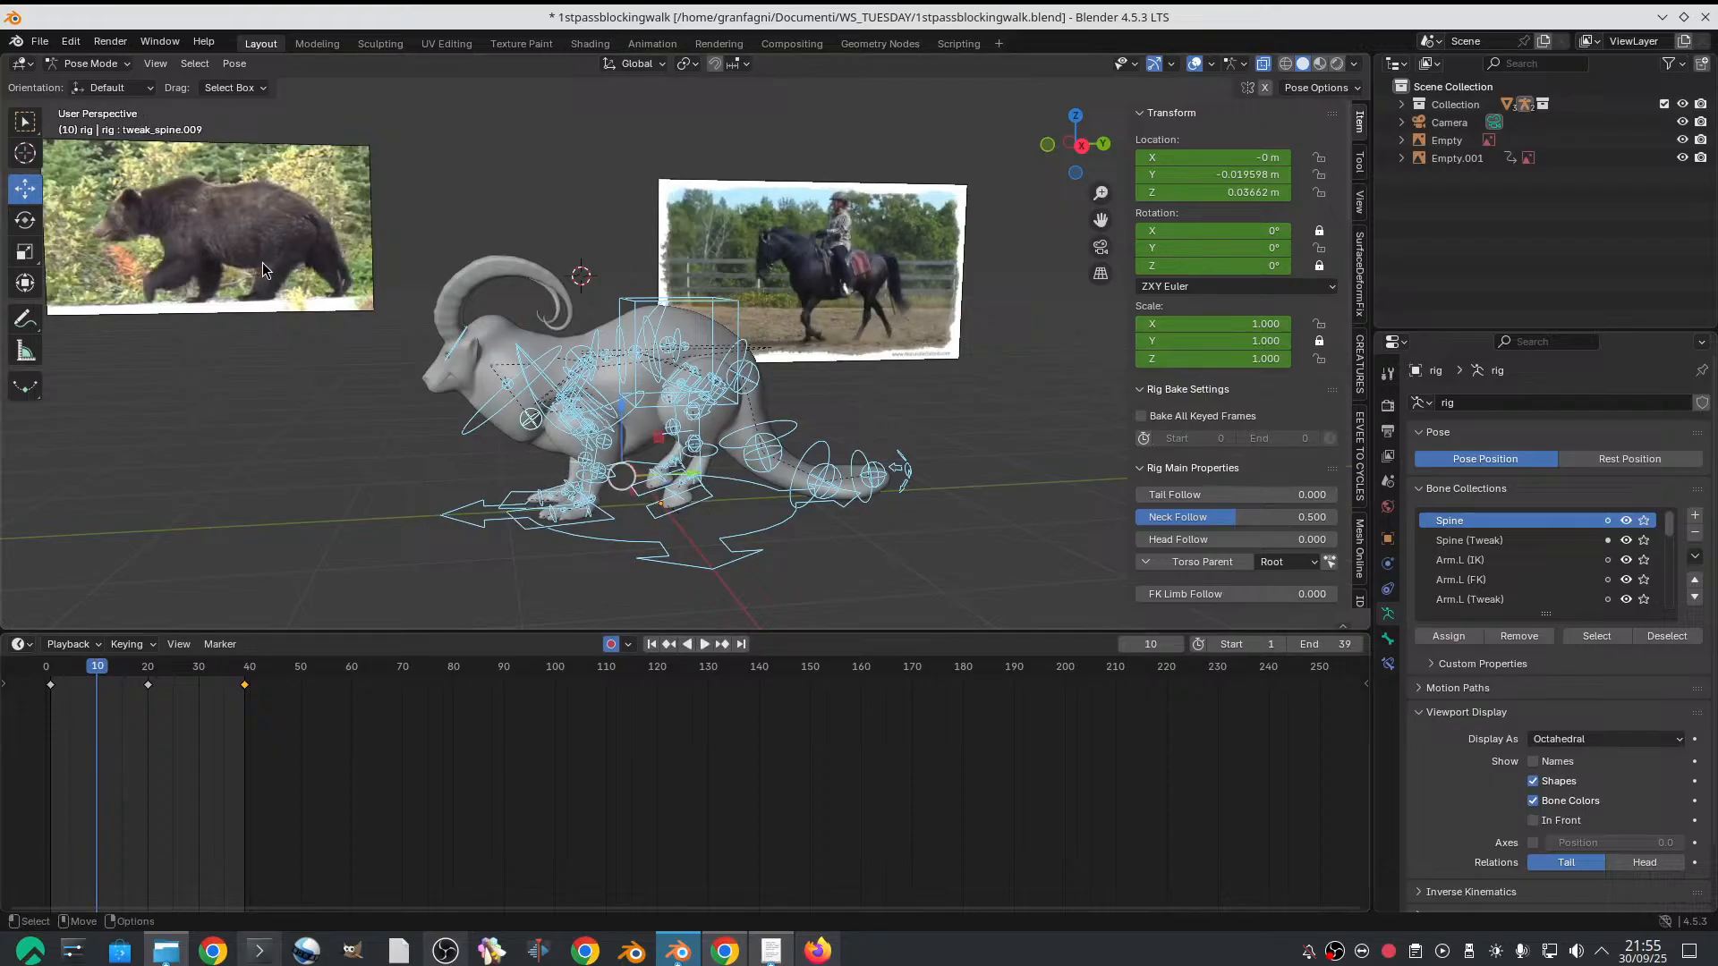
scroll(262, 261, "up", 1)
middle_click_drag(261, 261, 563, 355, "shift")
scroll(563, 355, "up", 2)
scroll(562, 362, "down", 2)
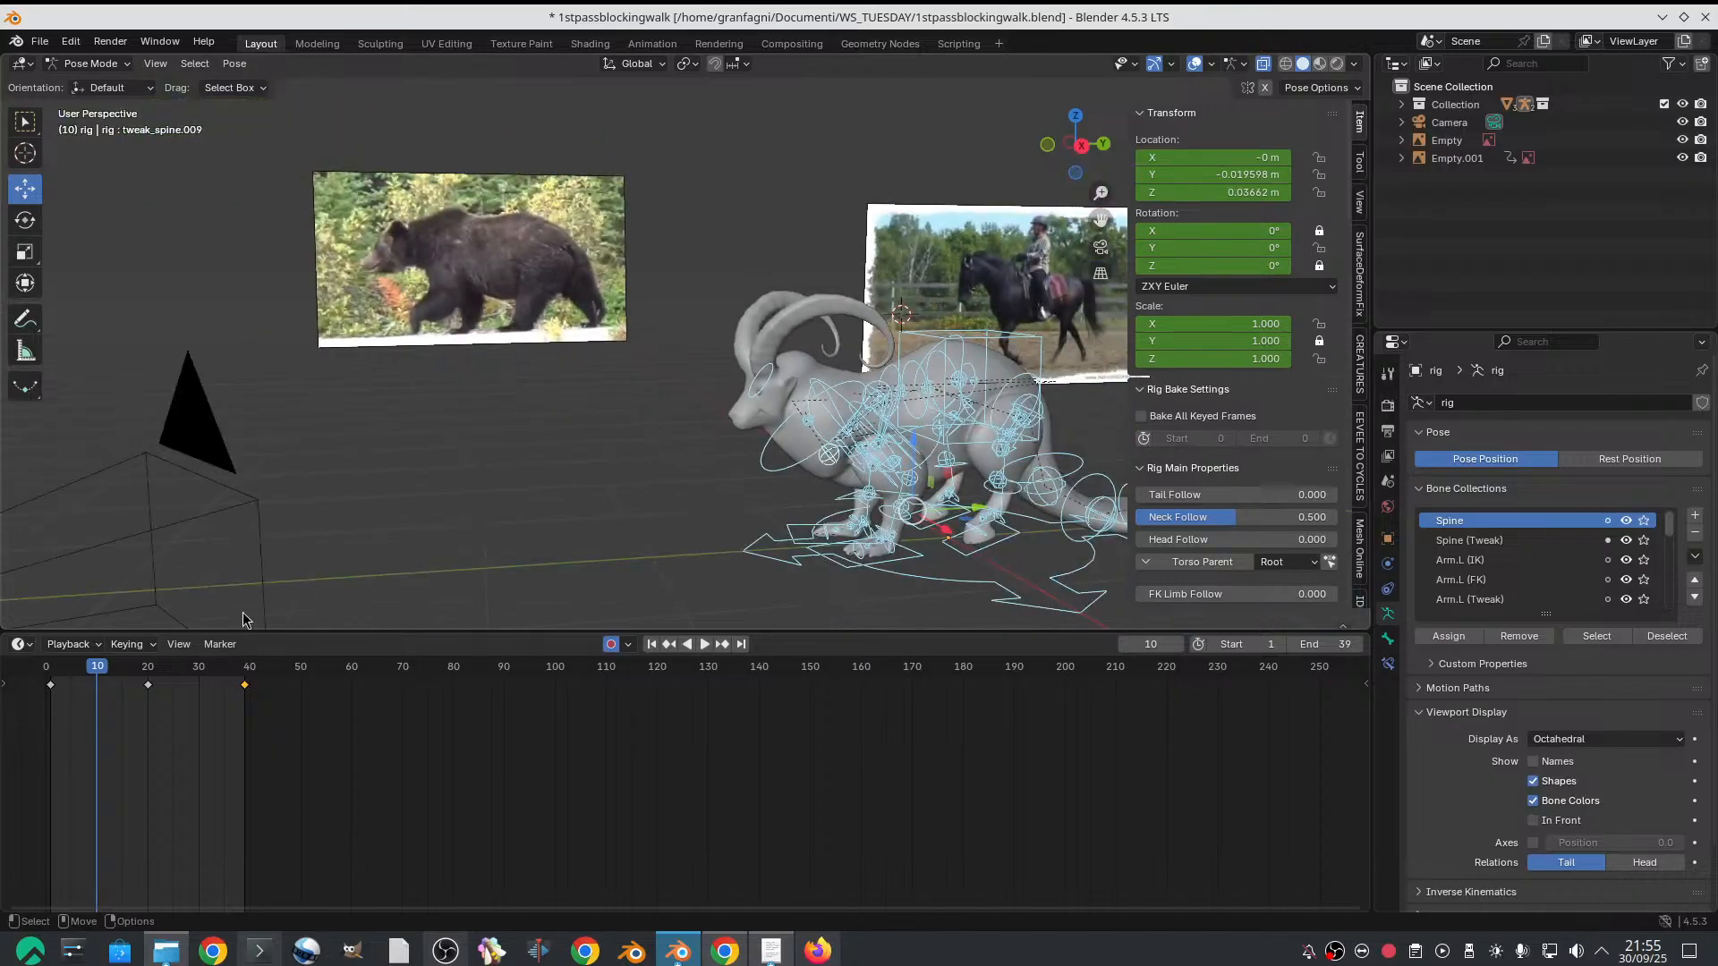
left_click(145, 689)
left_click(101, 671)
key("space")
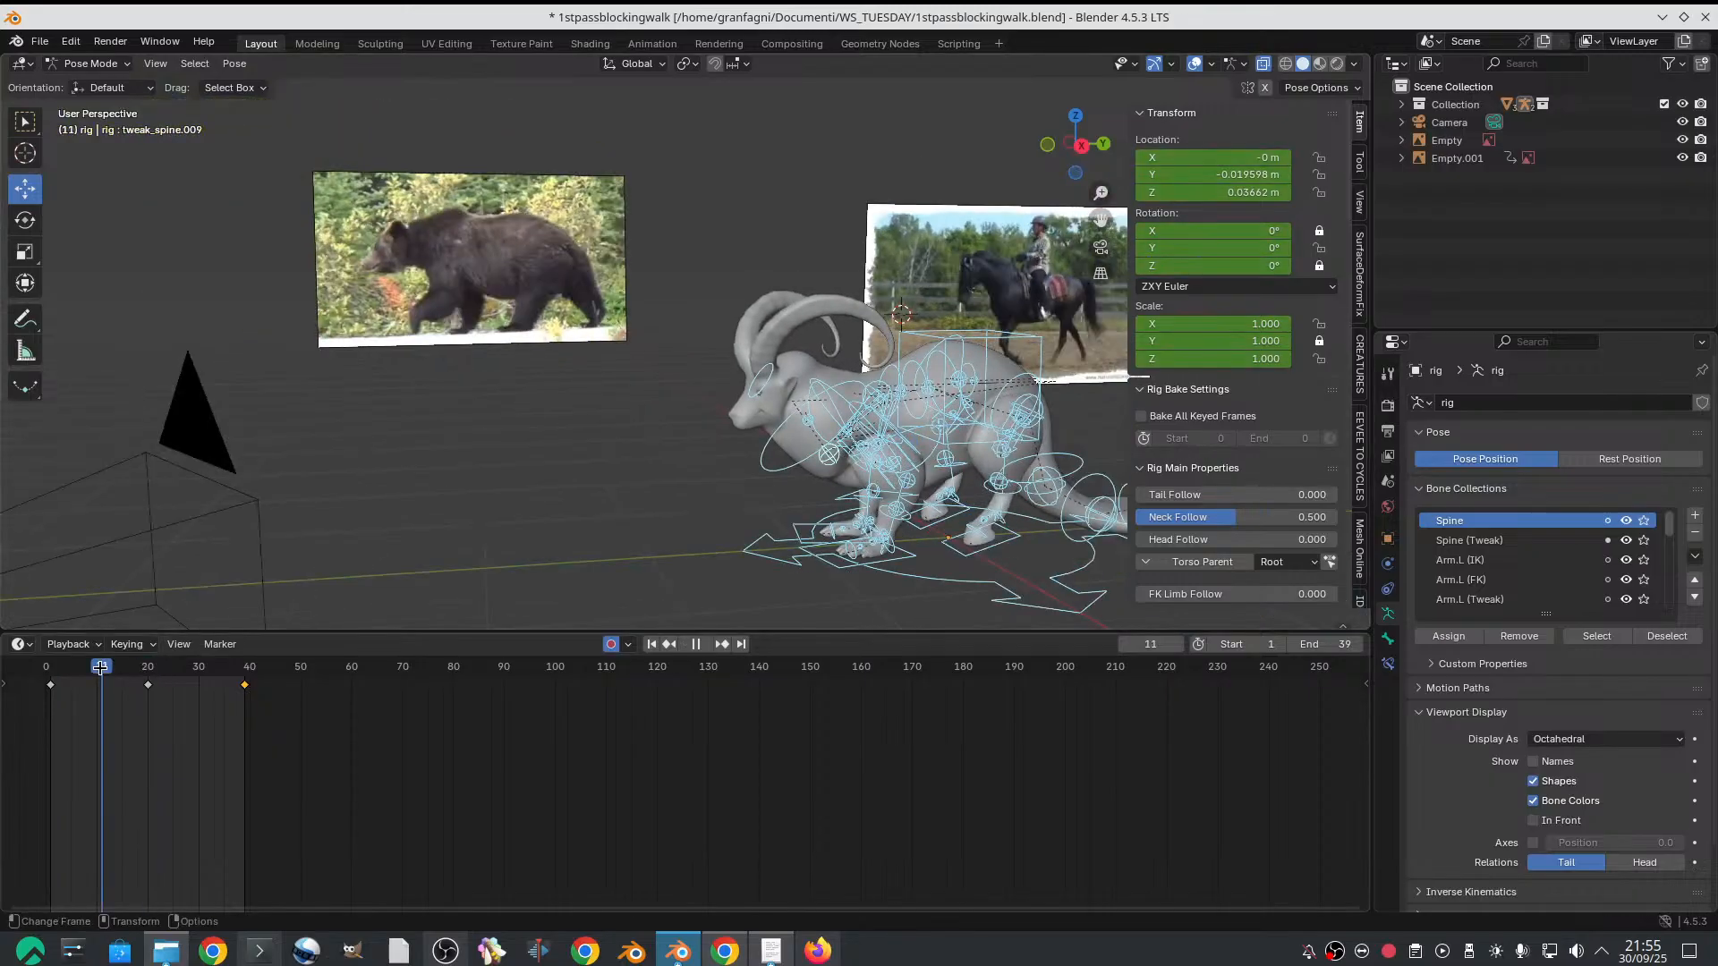
key("Escape")
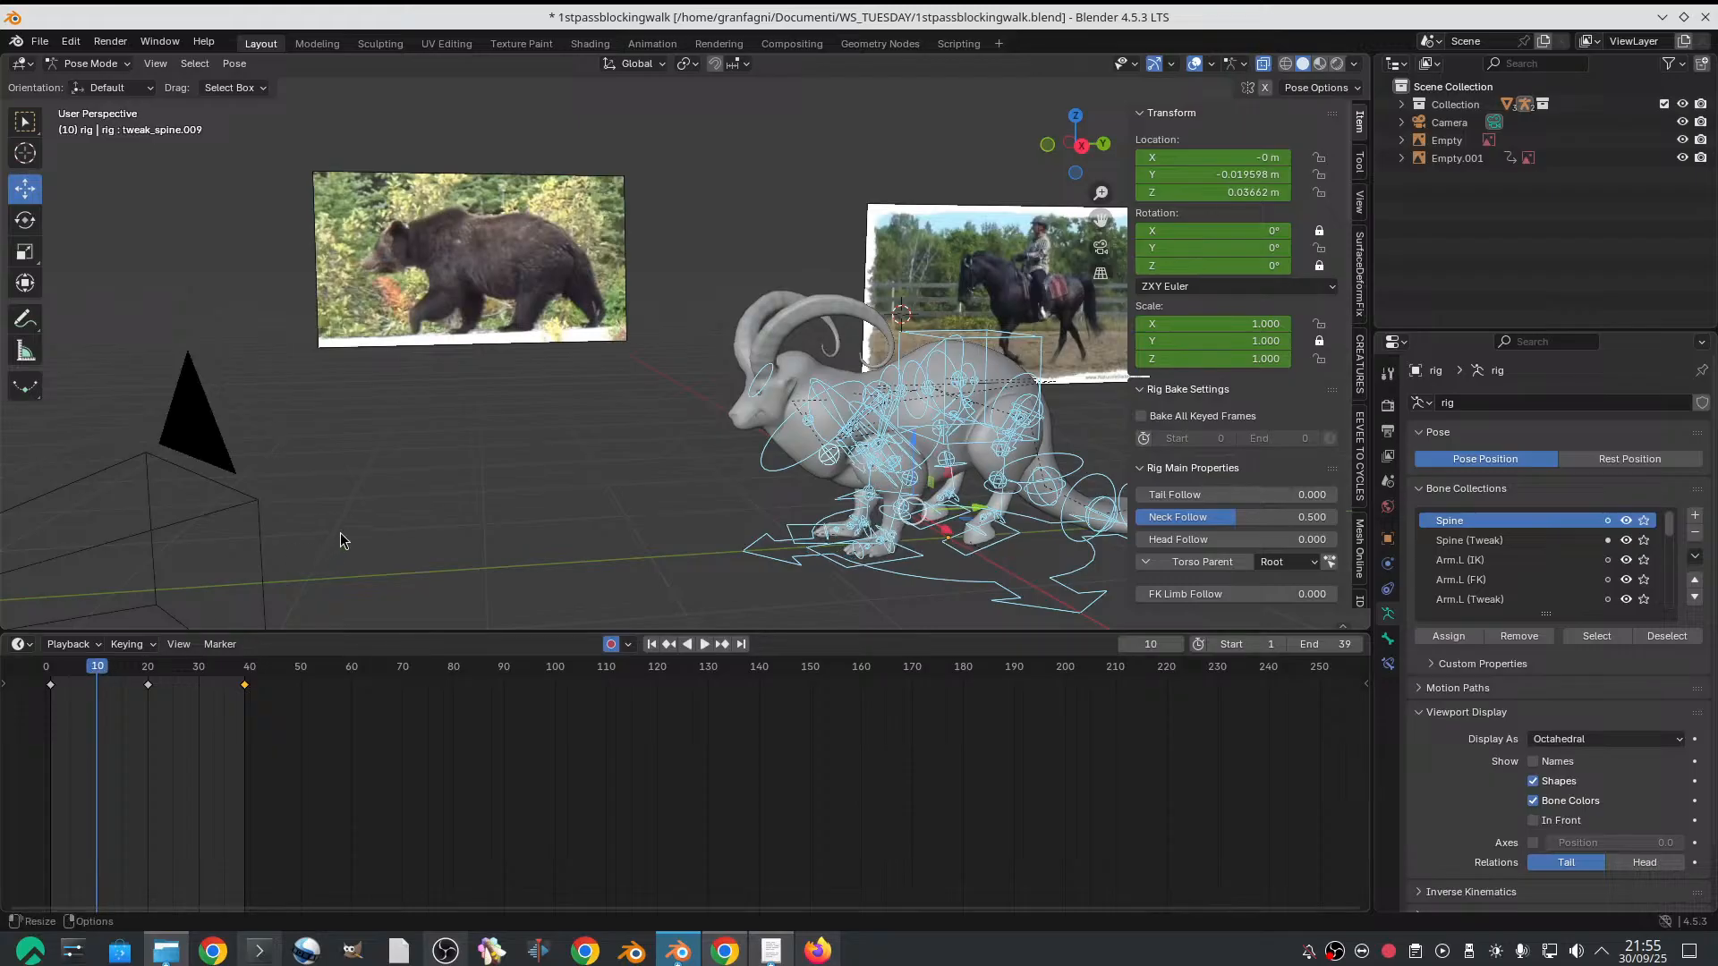
Select both hind-foot IK controls on frame 10 and clear all their transforms
middle_click_drag(347, 528, 709, 418)
mouse_move(732, 428)
middle_mouse_down()
mouse_move(697, 440)
mouse_move(721, 458)
middle_mouse_up()
left_click(726, 488)
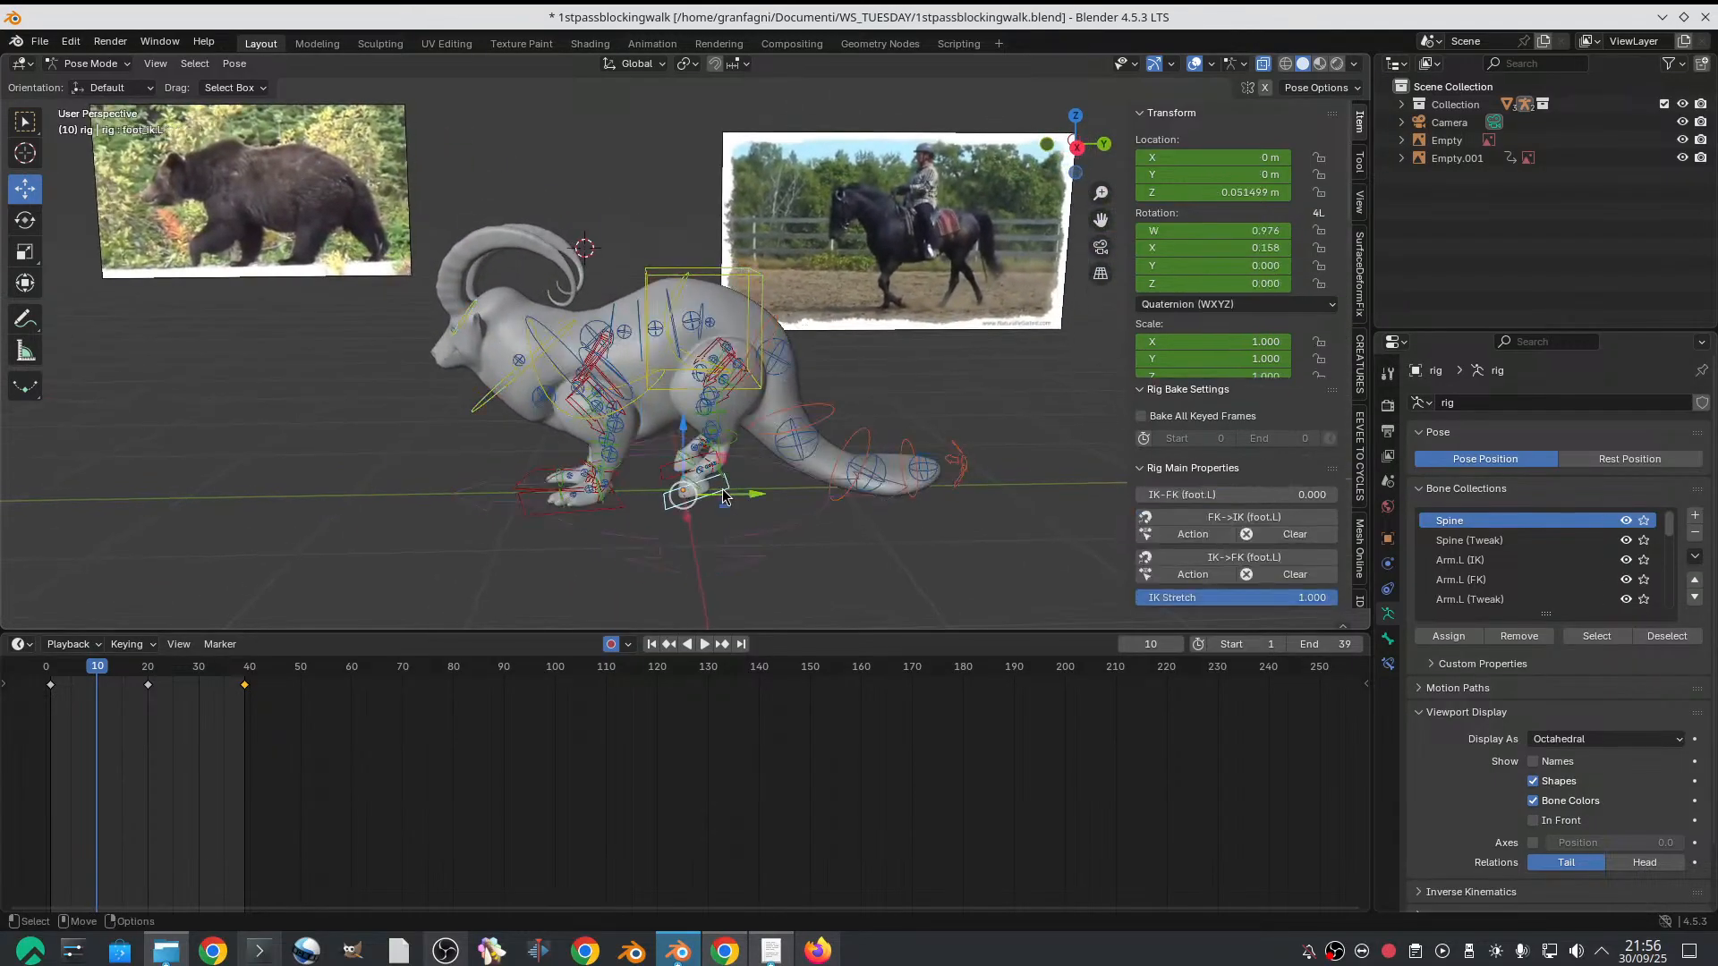
left_click(675, 487)
left_click(234, 64)
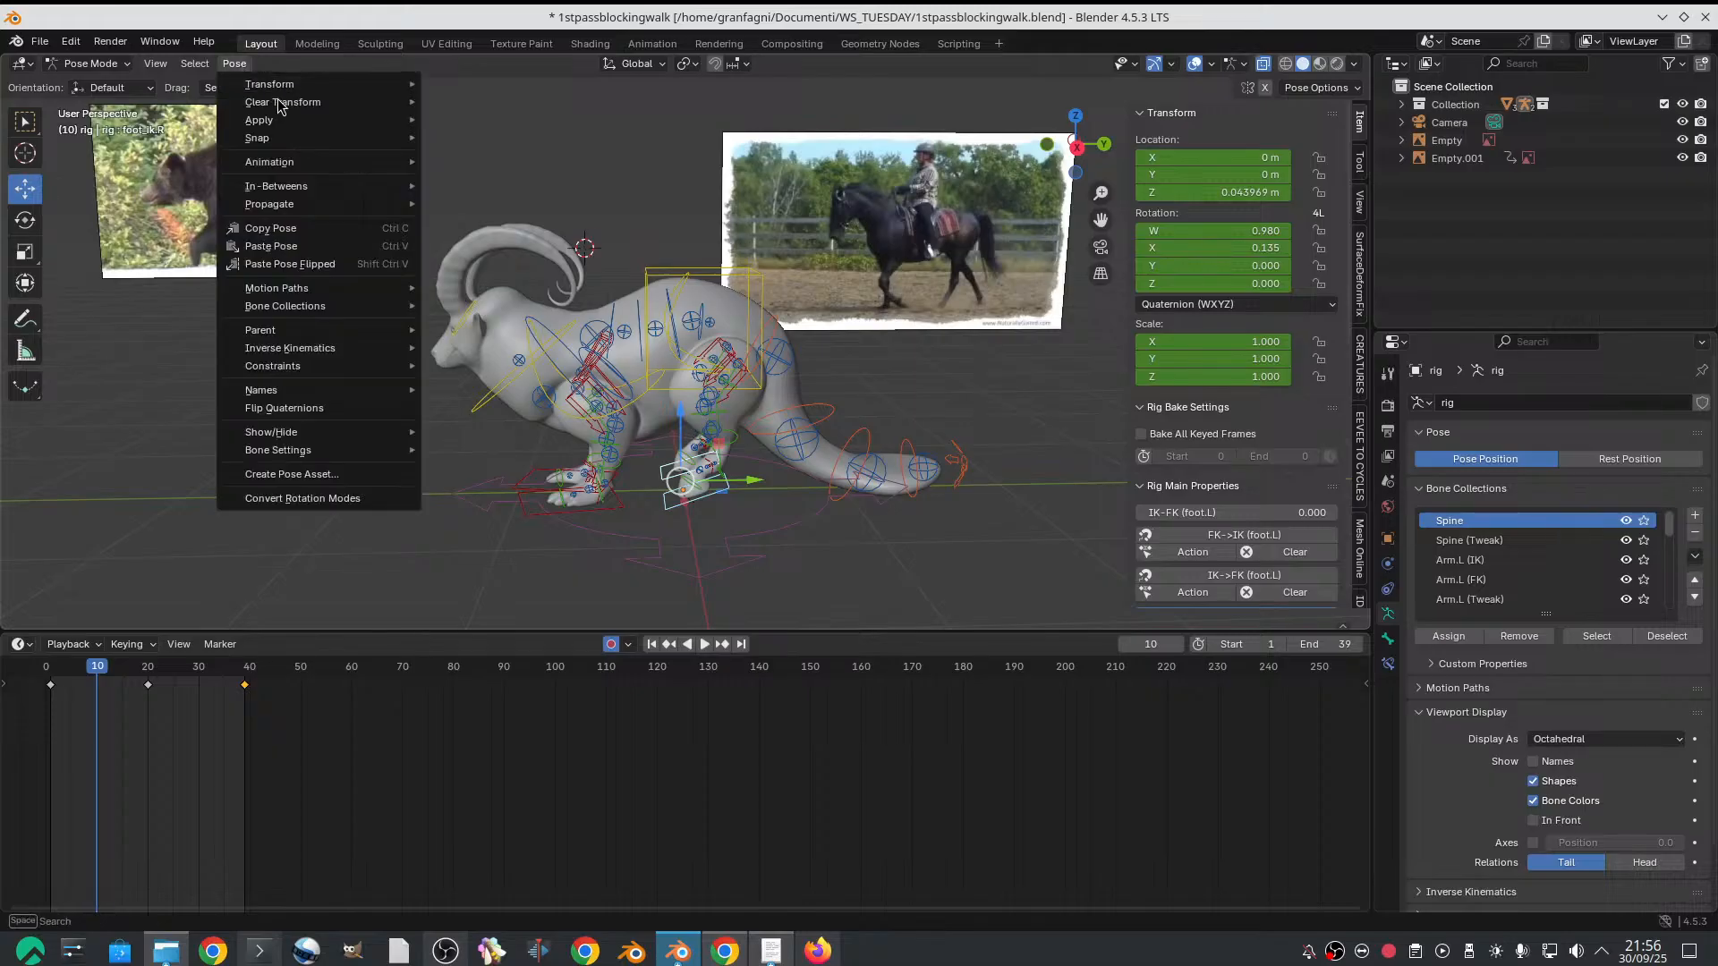
mouse_move(402, 102)
left_click(455, 102)
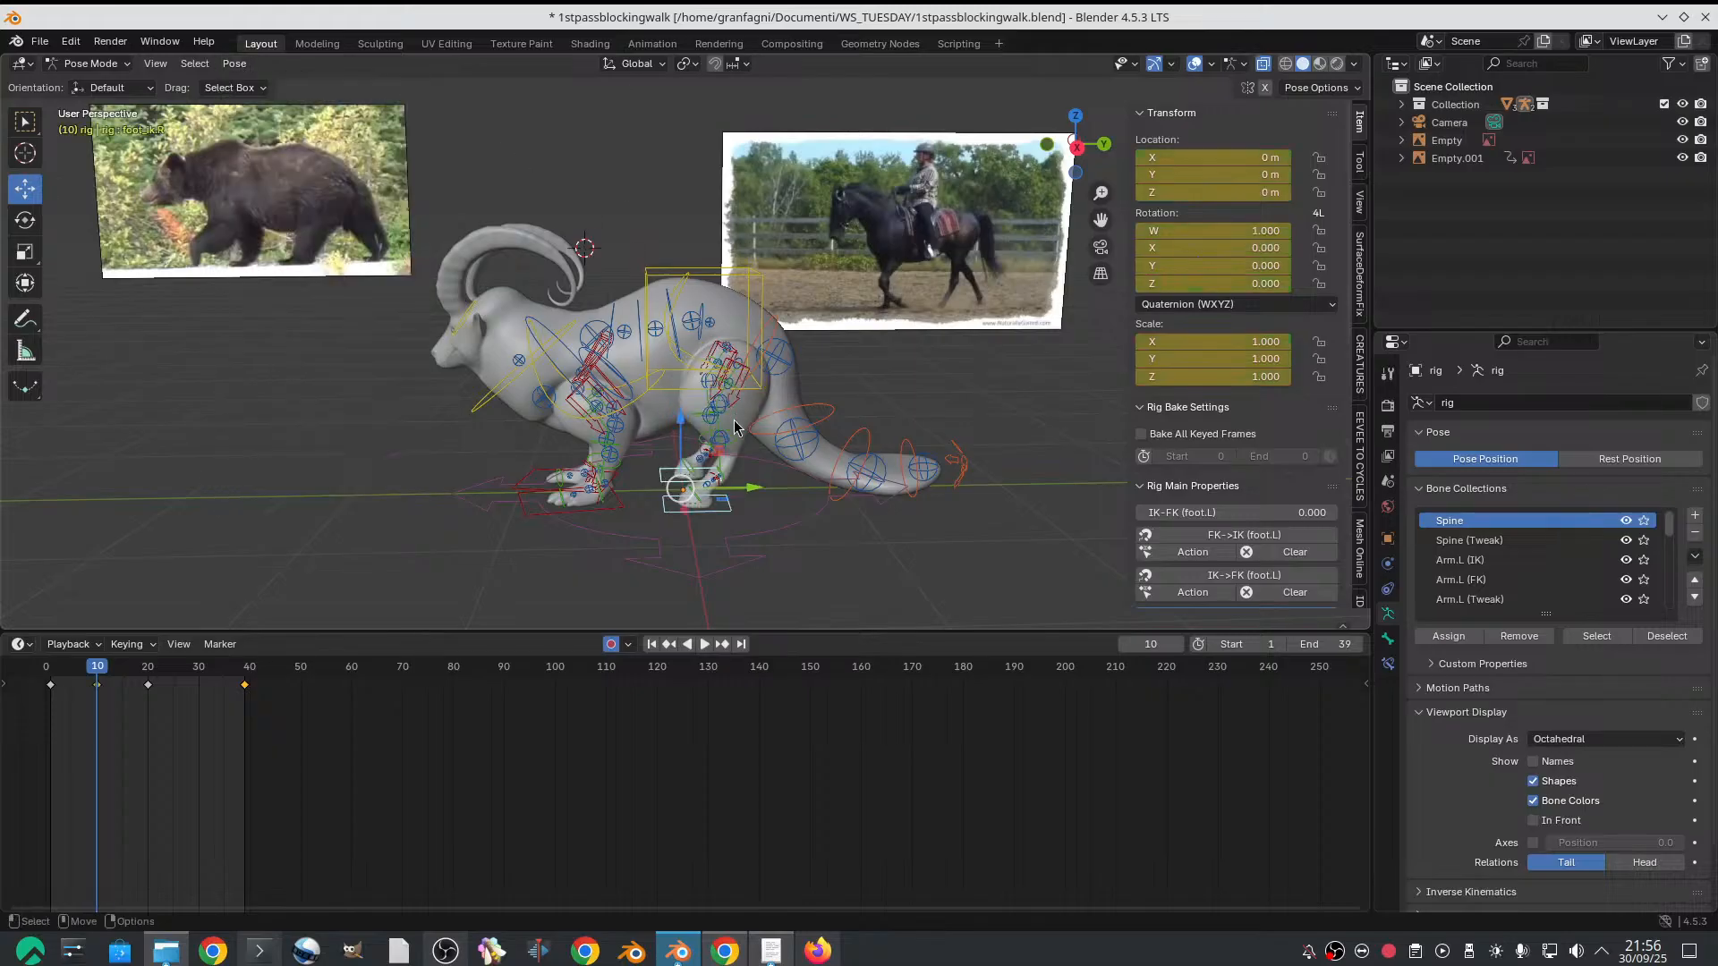
Move the hind-foot control selection forward along the Y axis on frame 10, to a Y location of about -0.225 m
middle_click_drag(733, 428, 728, 417, "shift")
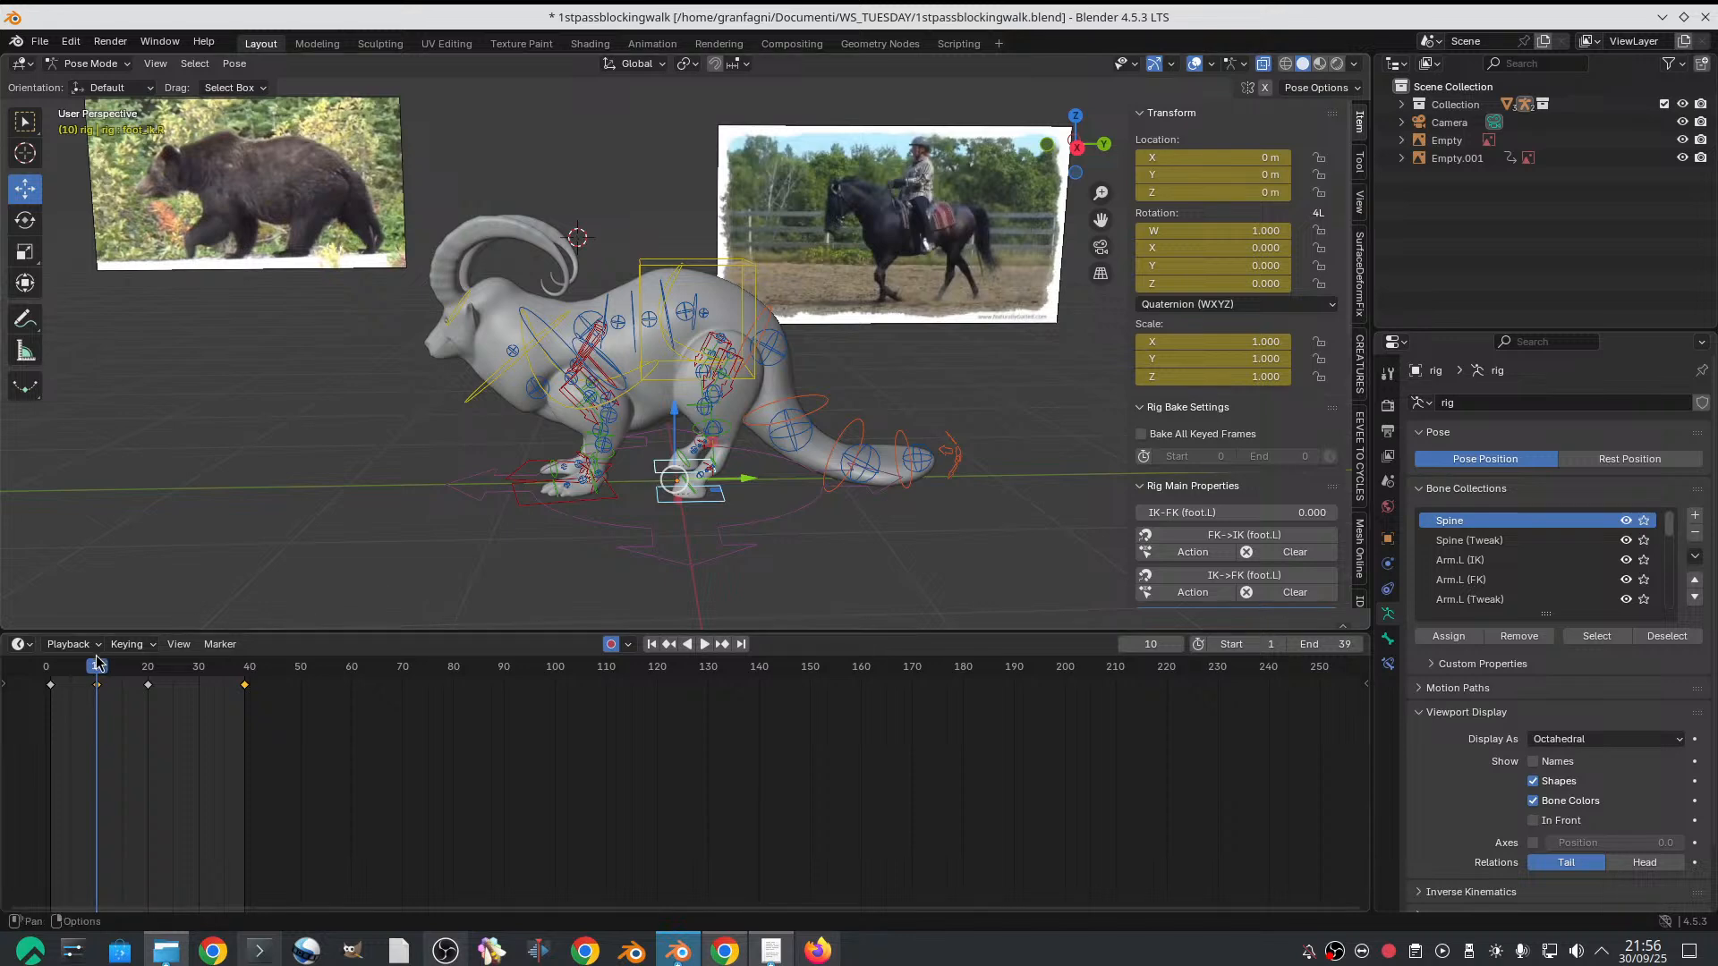
mouse_move(97, 662)
left_mouse_down()
mouse_move(47, 666)
mouse_move(96, 667)
left_mouse_up()
key("g")
key("y")
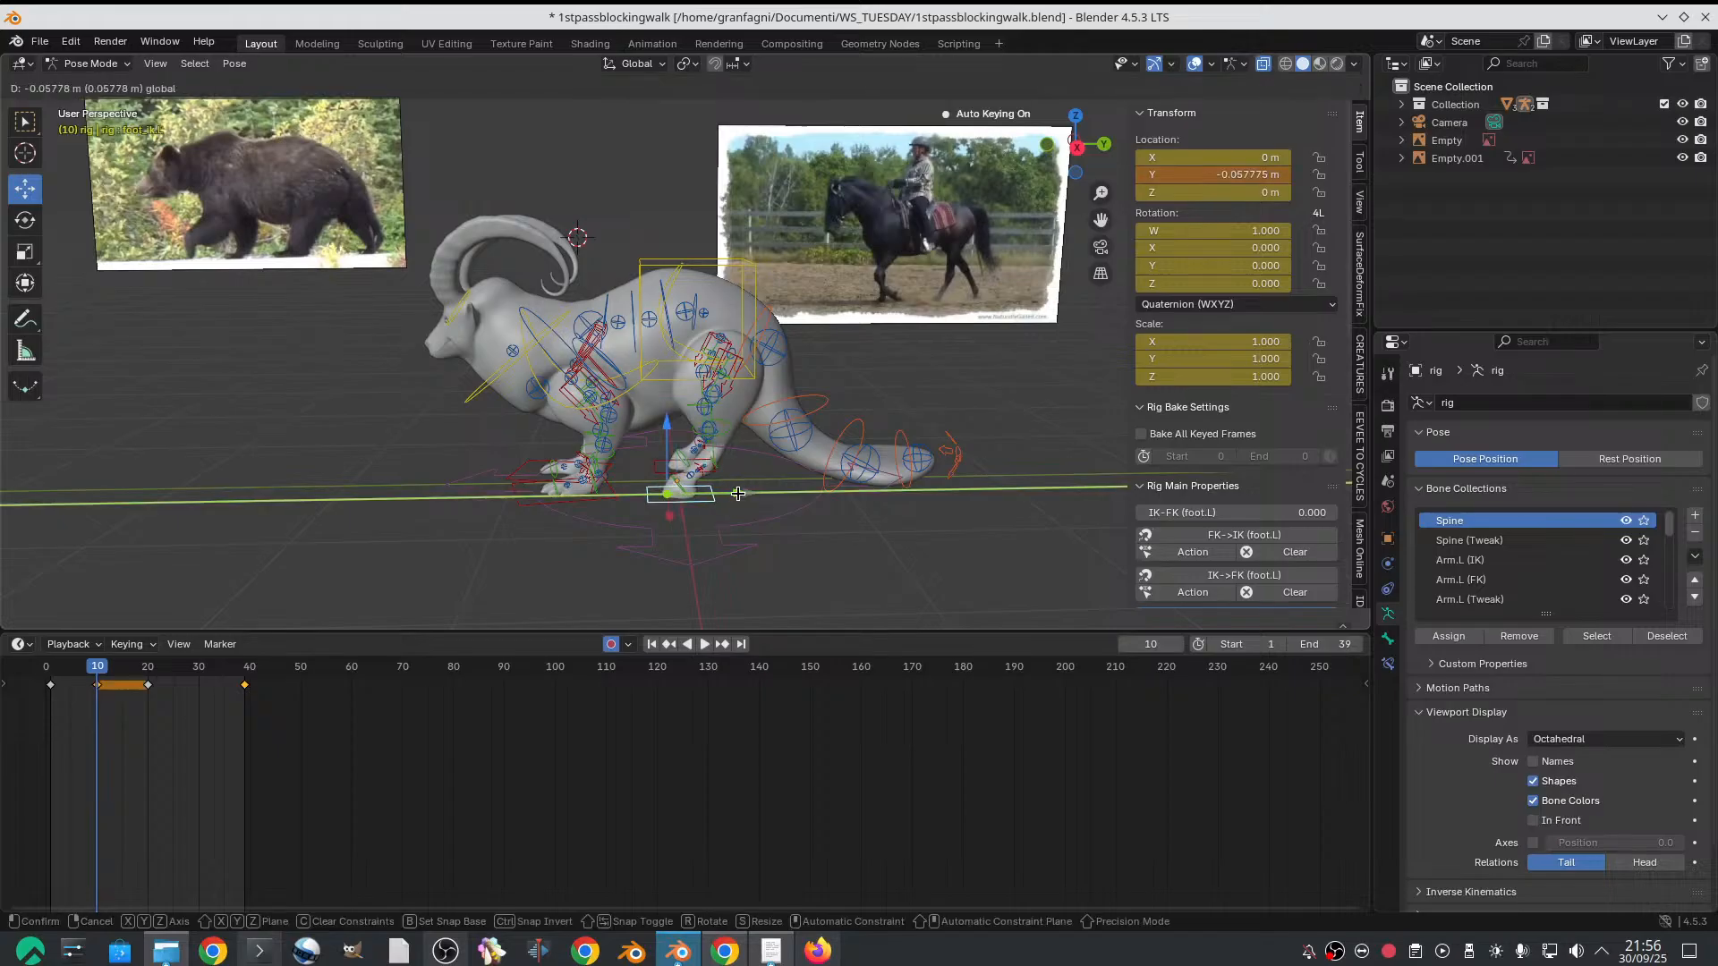
left_click(711, 493)
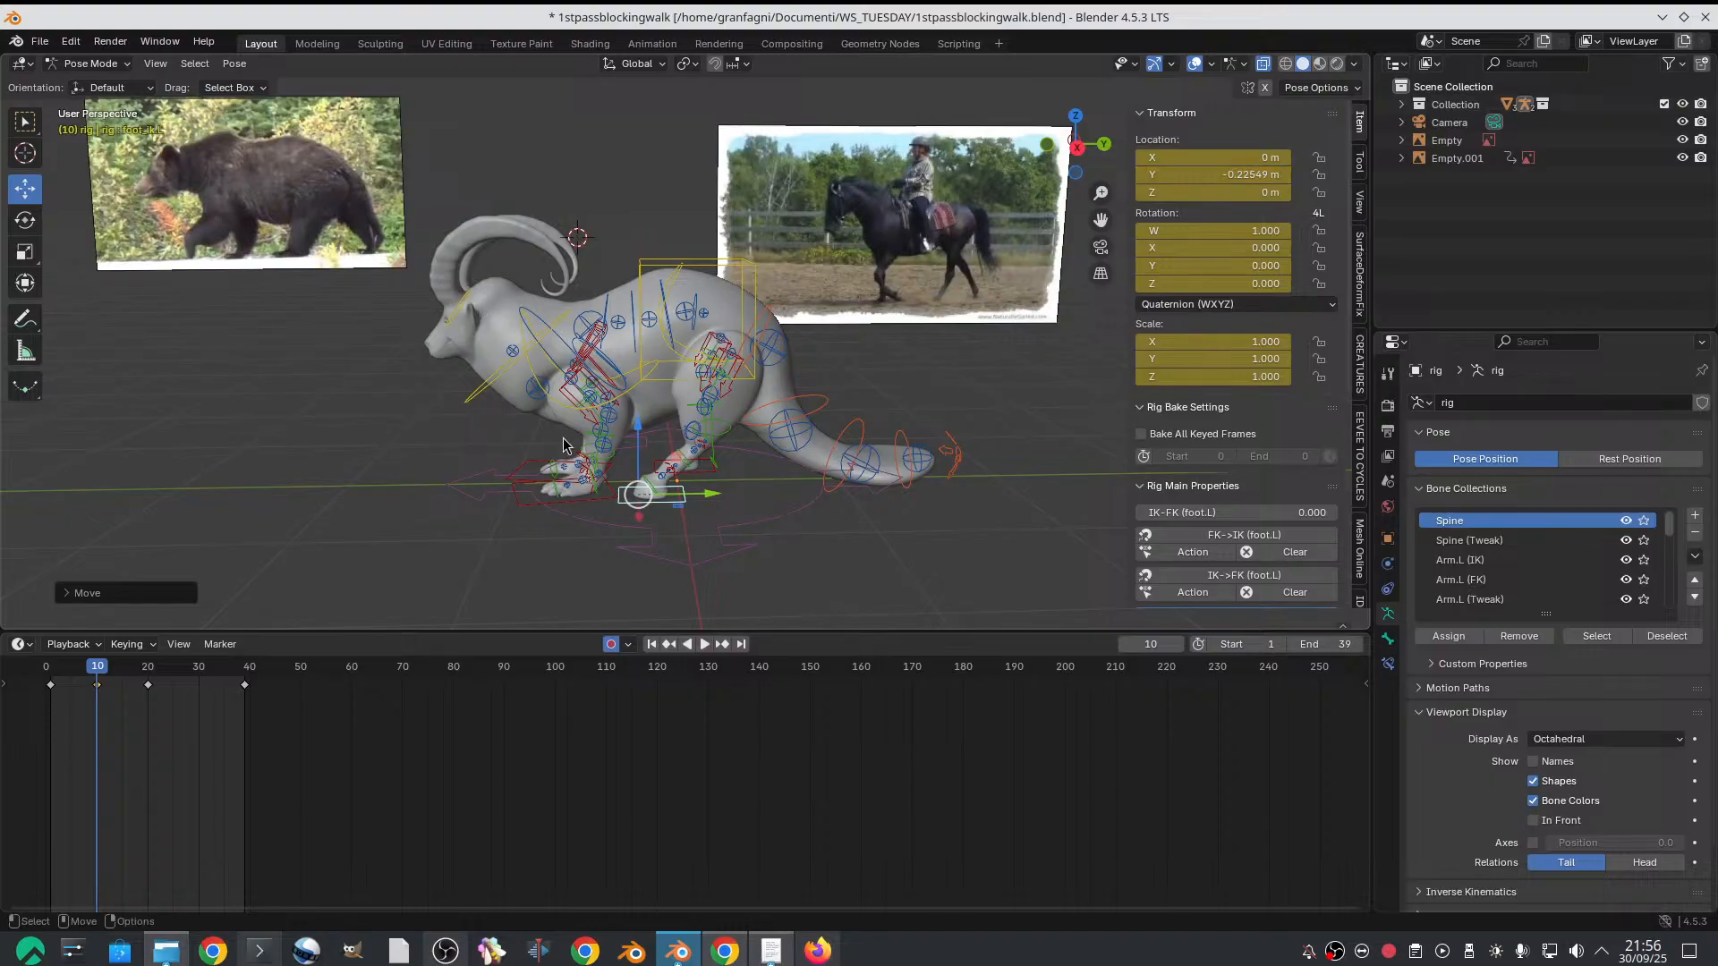
Move the right hind-foot IK control backward along the Y axis on frame 10, to a Y location of about 0.204 m
left_click(709, 479)
left_click_drag(743, 471, 774, 467)
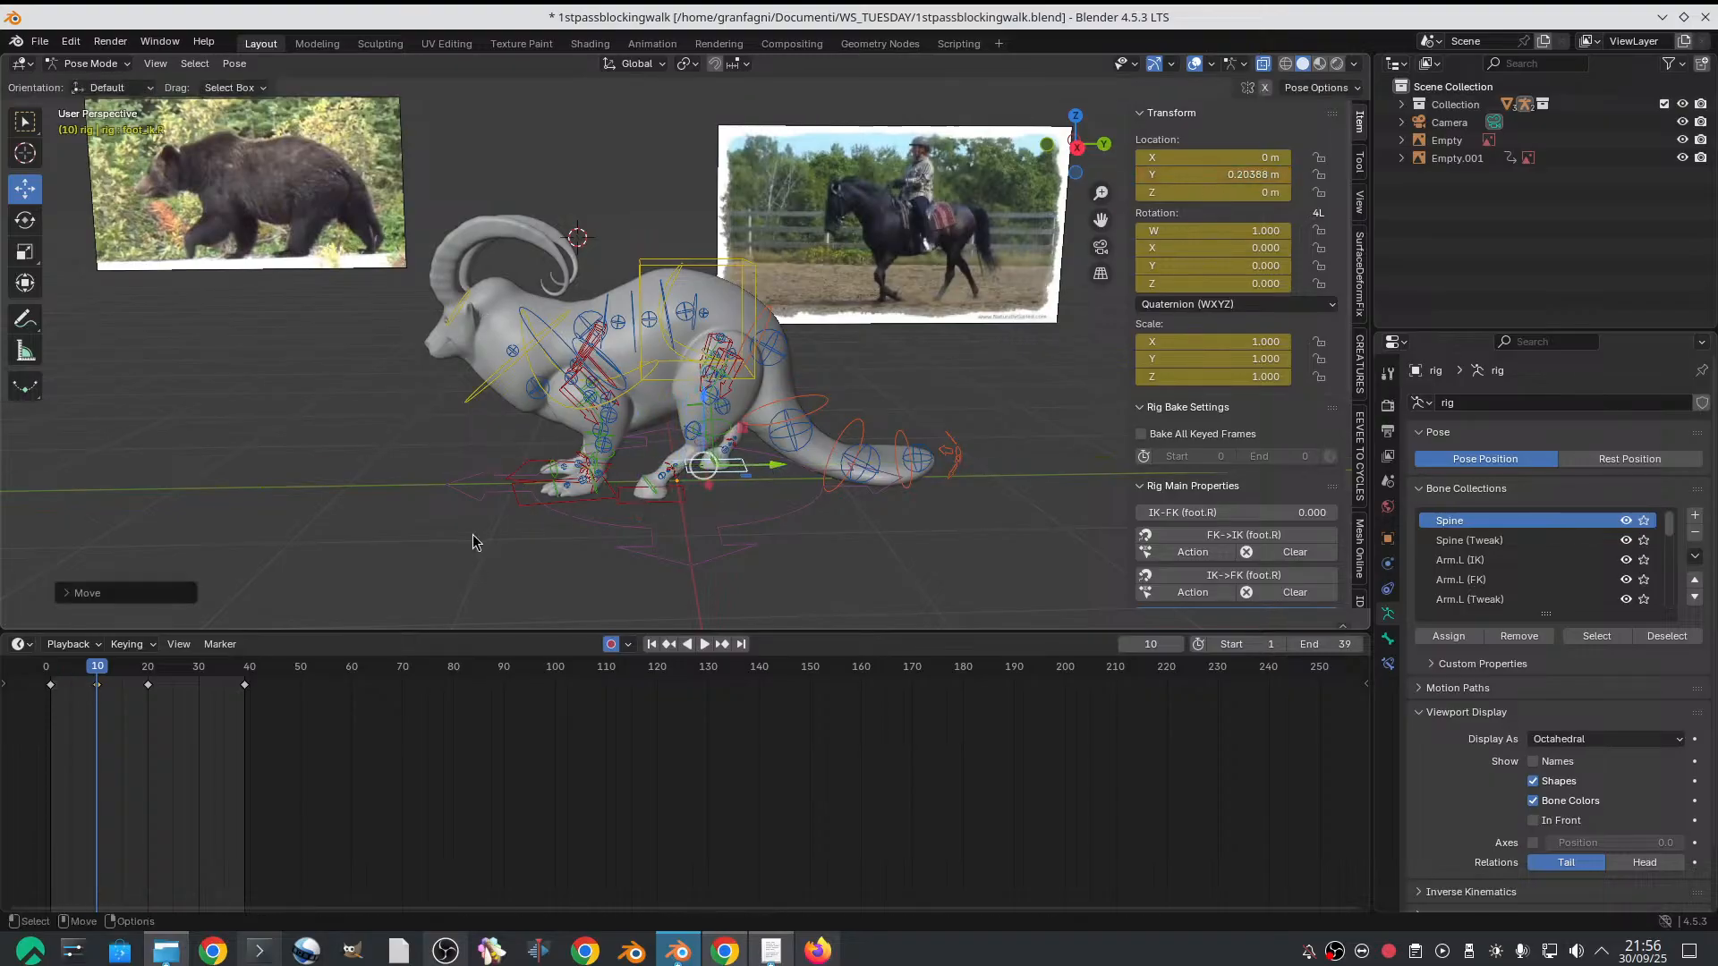
Copy the left front foot's Y location from frame 1, and set the left hind-foot IK control's Y location to -0.294941 m on frame 10
left_click(51, 671)
left_click(617, 507)
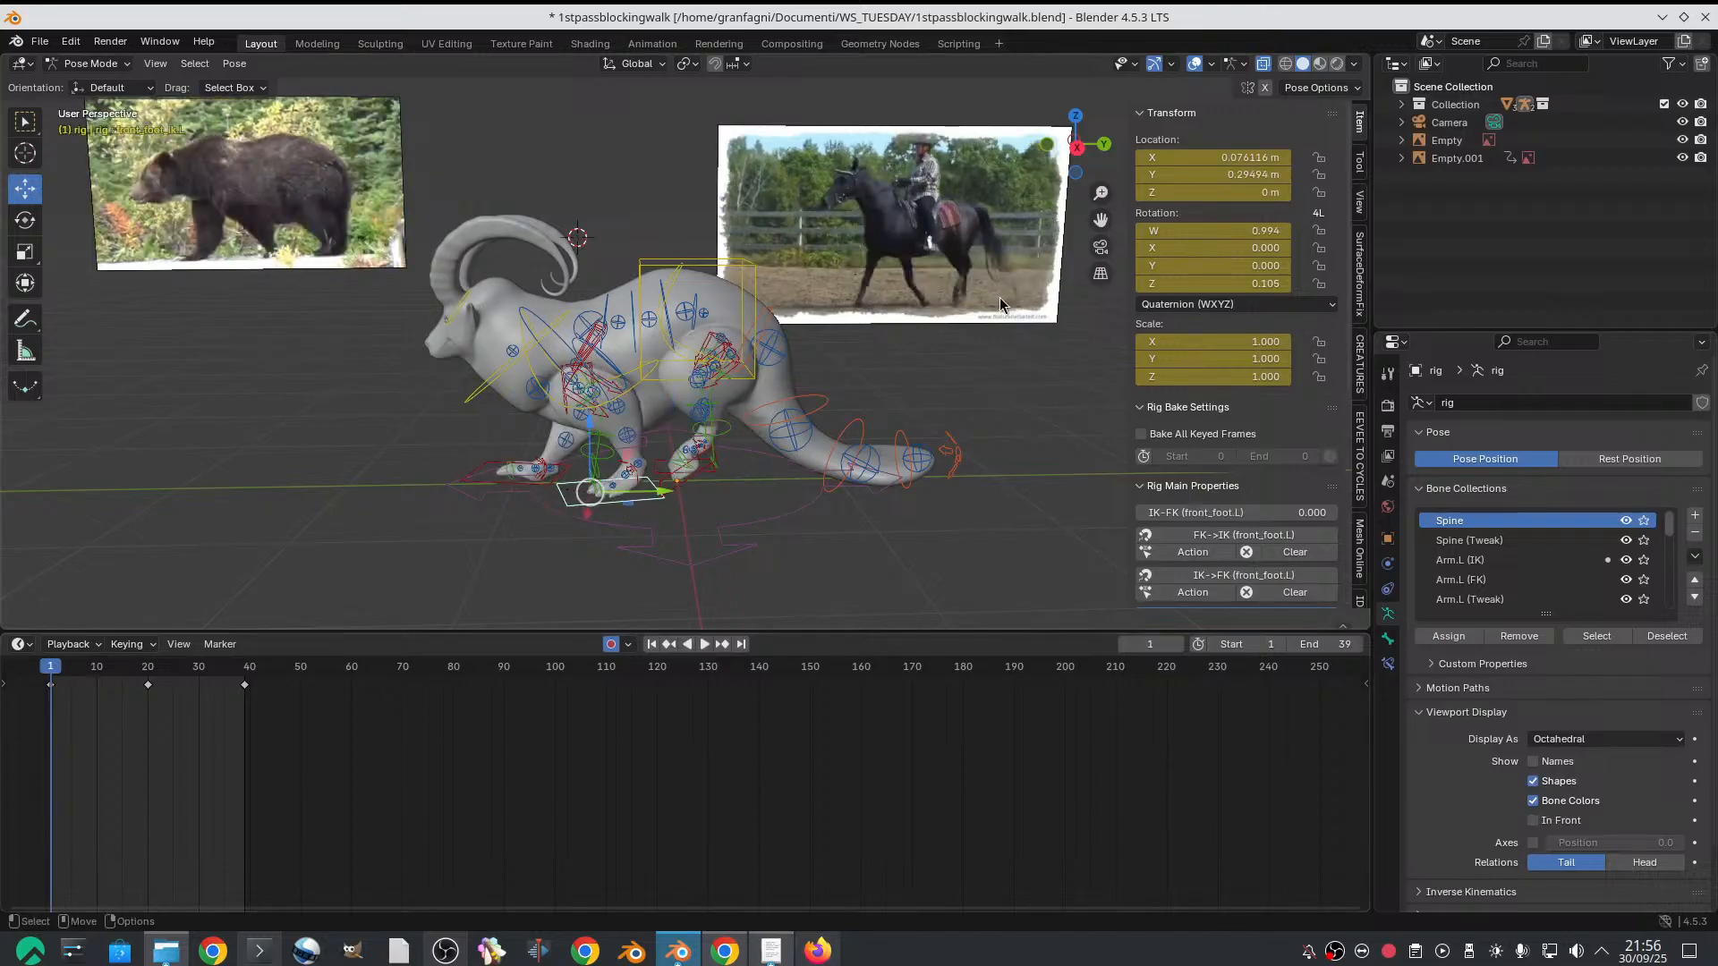
double_click(1239, 173)
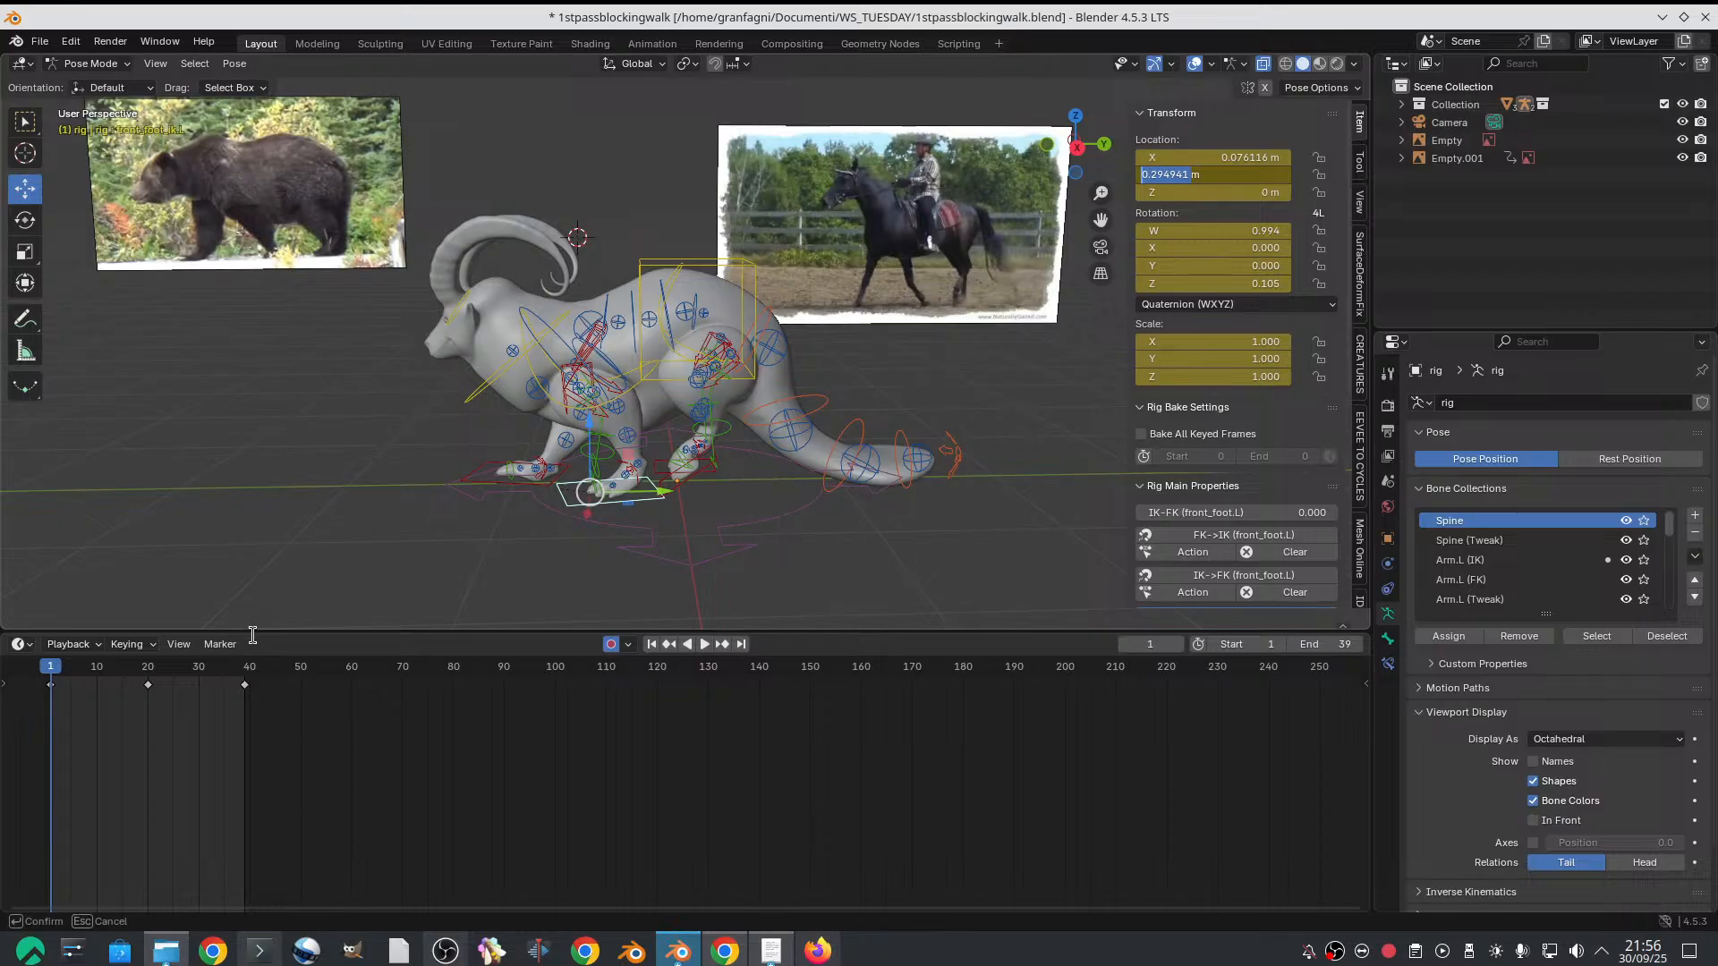
key("Return")
left_click(689, 455)
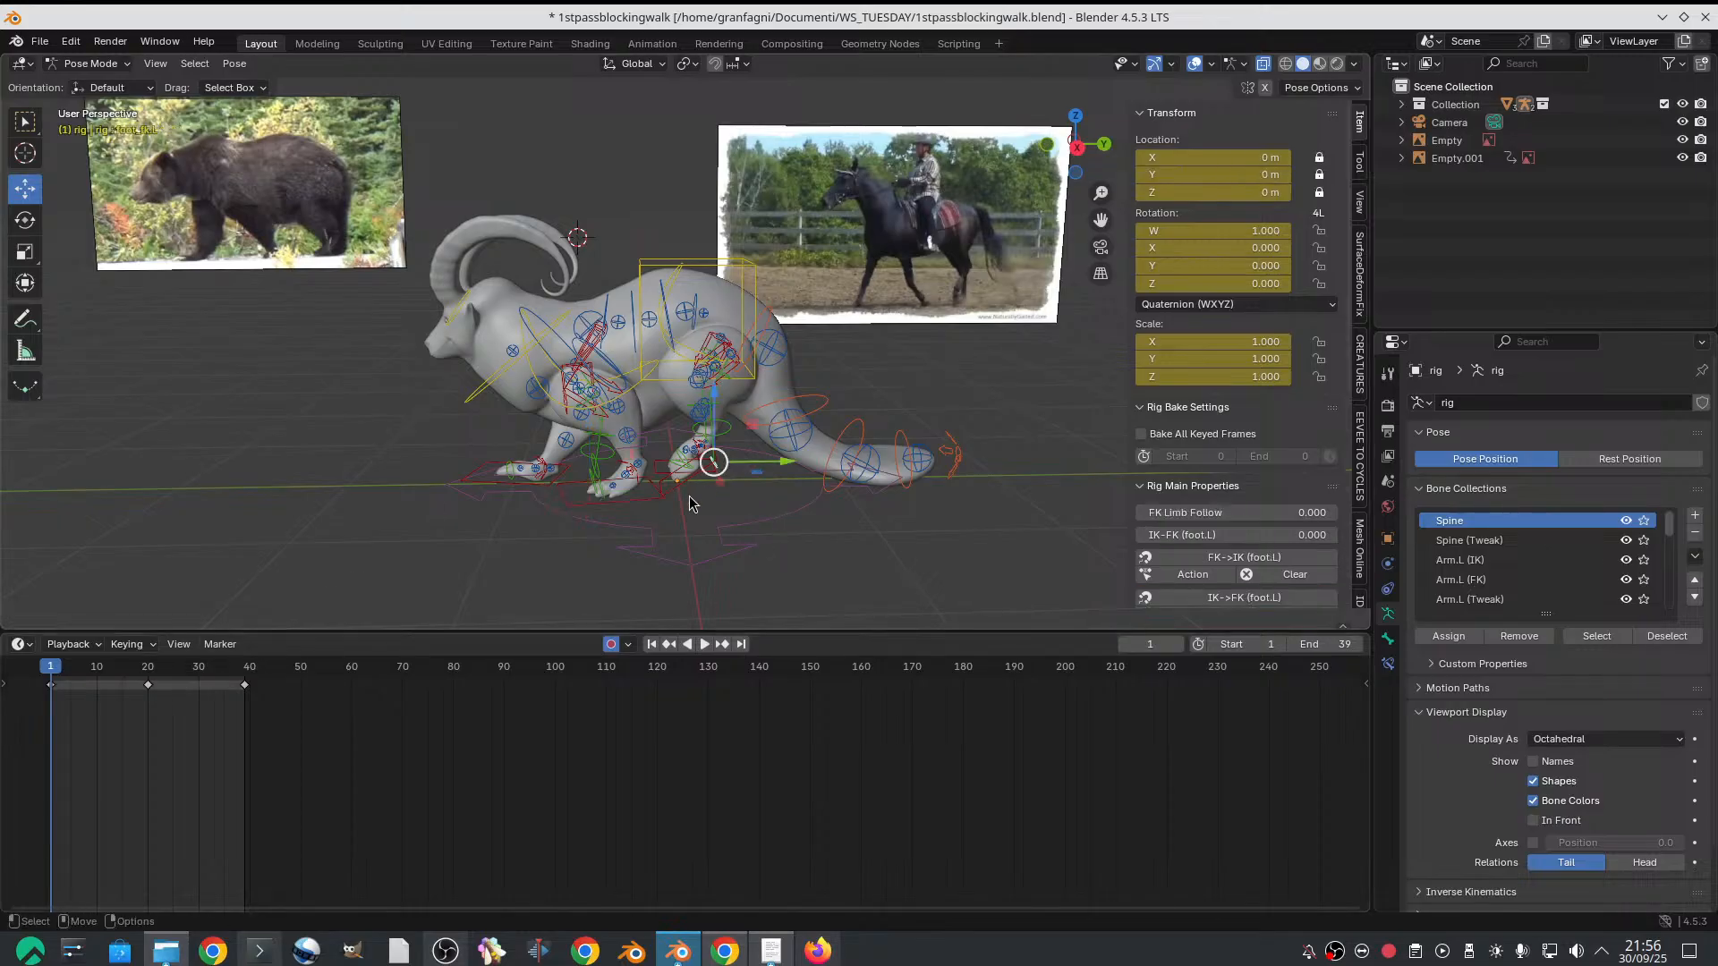
left_click(683, 481)
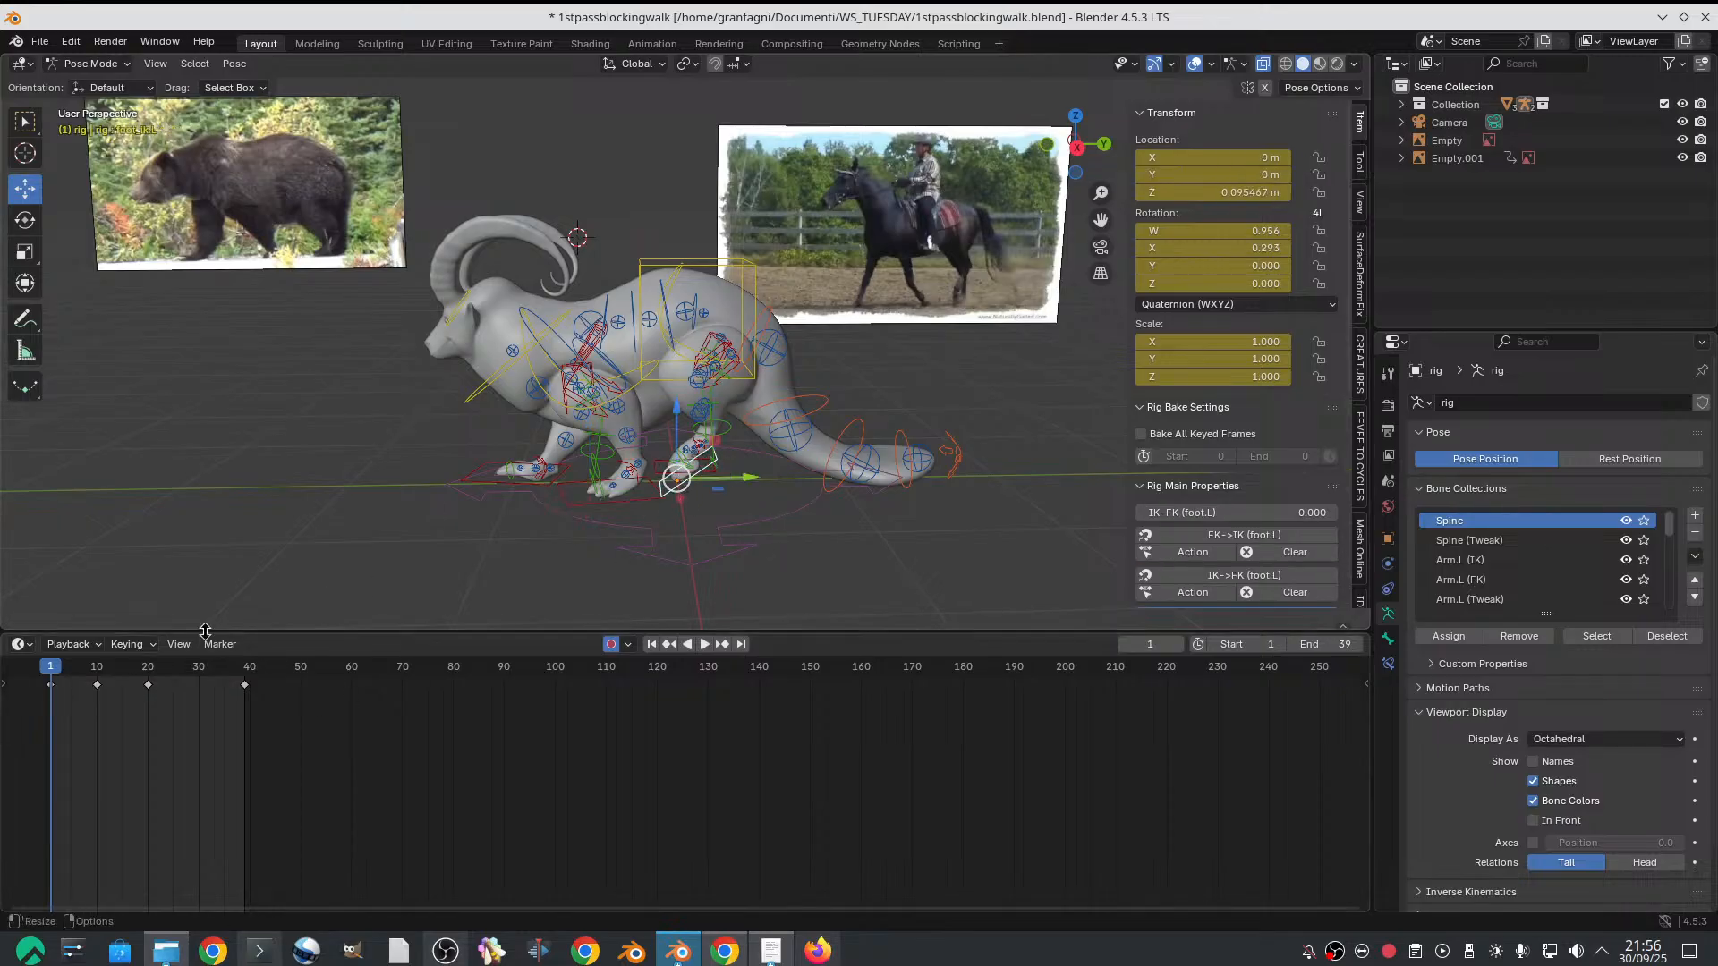
left_click(97, 673)
left_click(1192, 174)
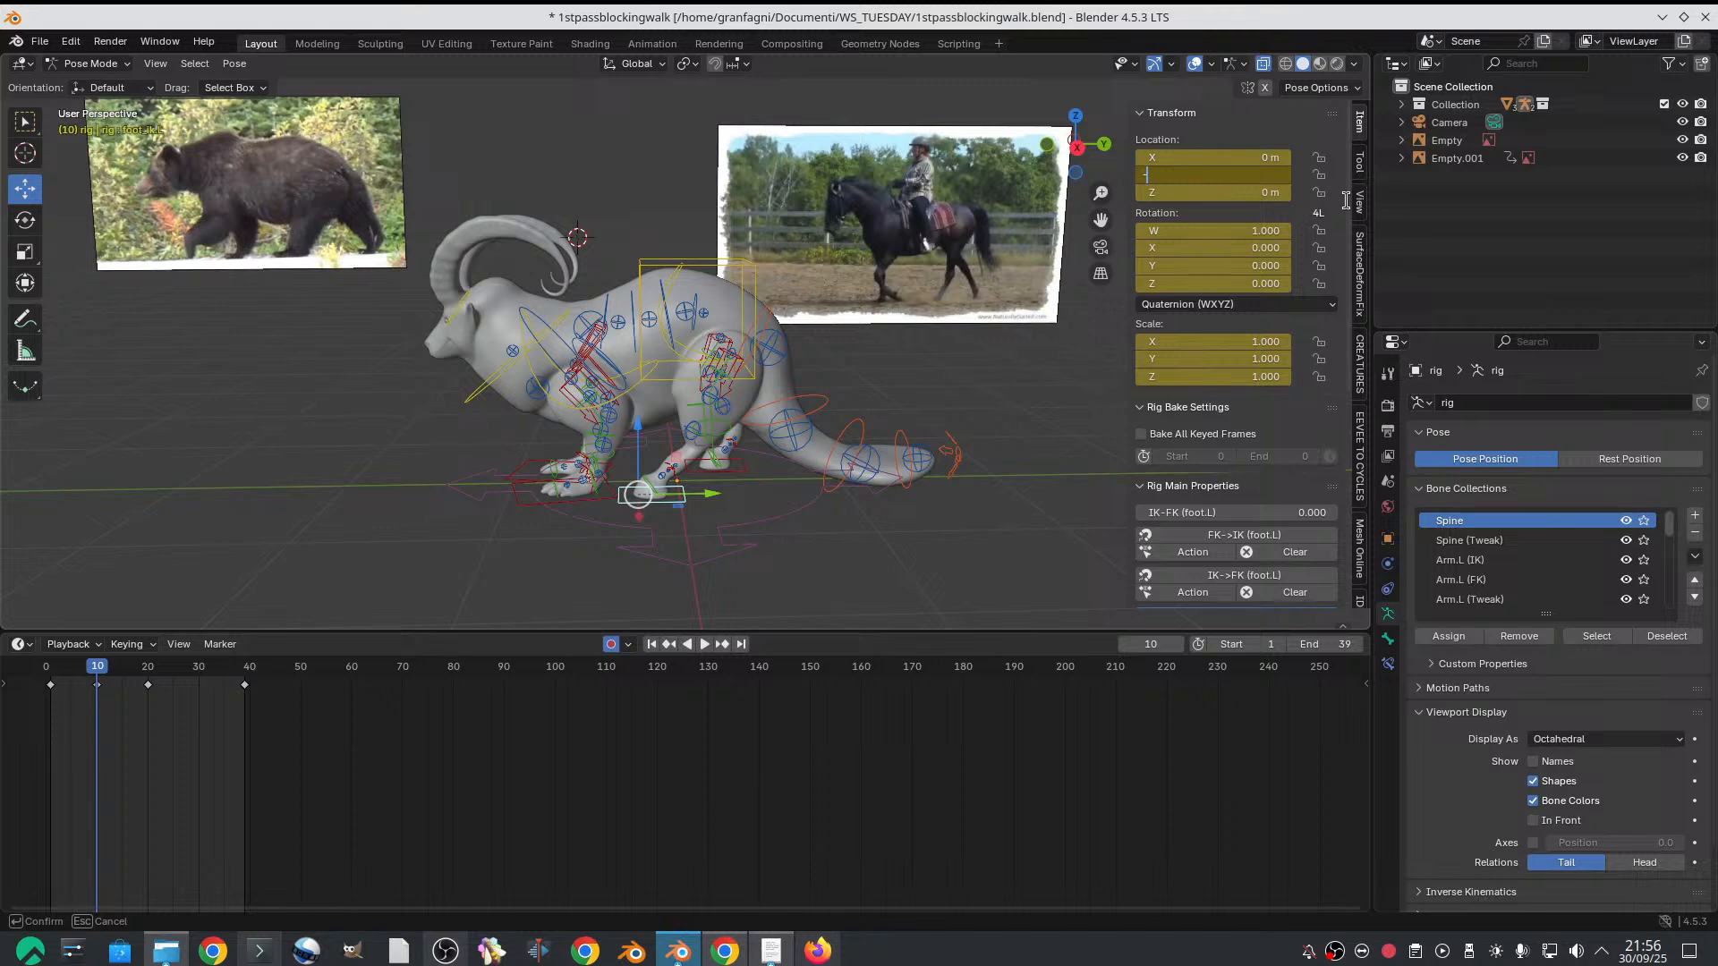
type("-0.294941")
key("Return")
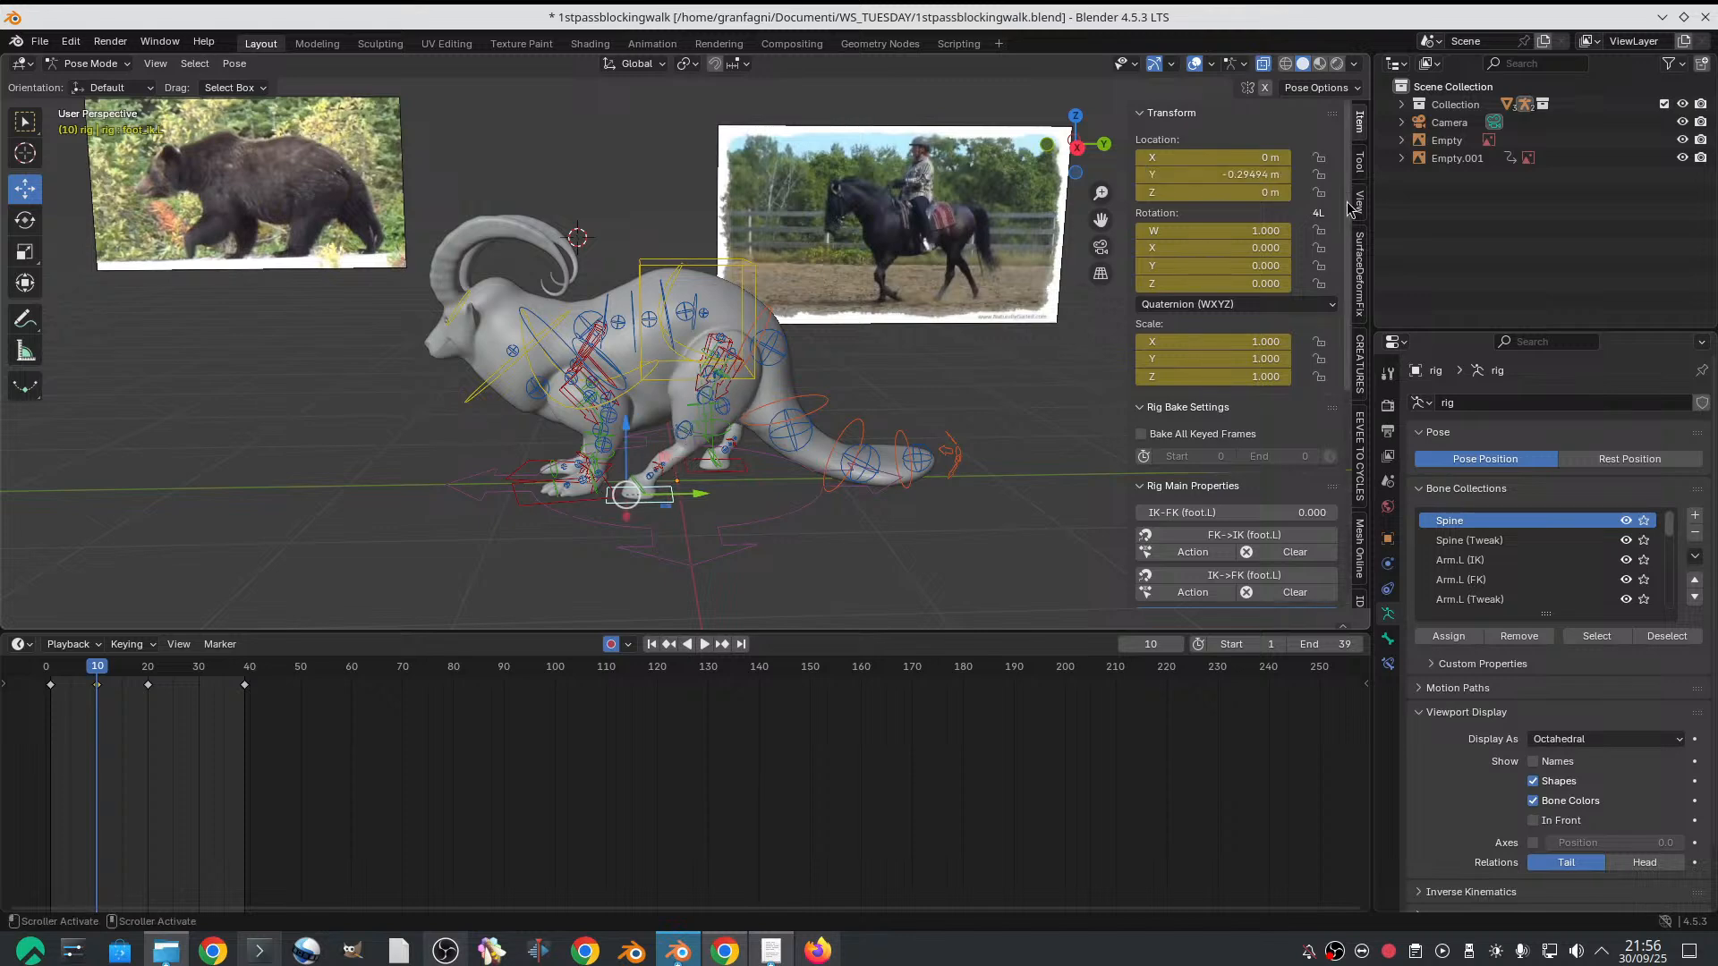
Set the right hind-foot IK control's Y location to 0.29494 m on frame 10
middle_click_drag(774, 534, 742, 488)
left_click(736, 481)
left_click(1182, 175)
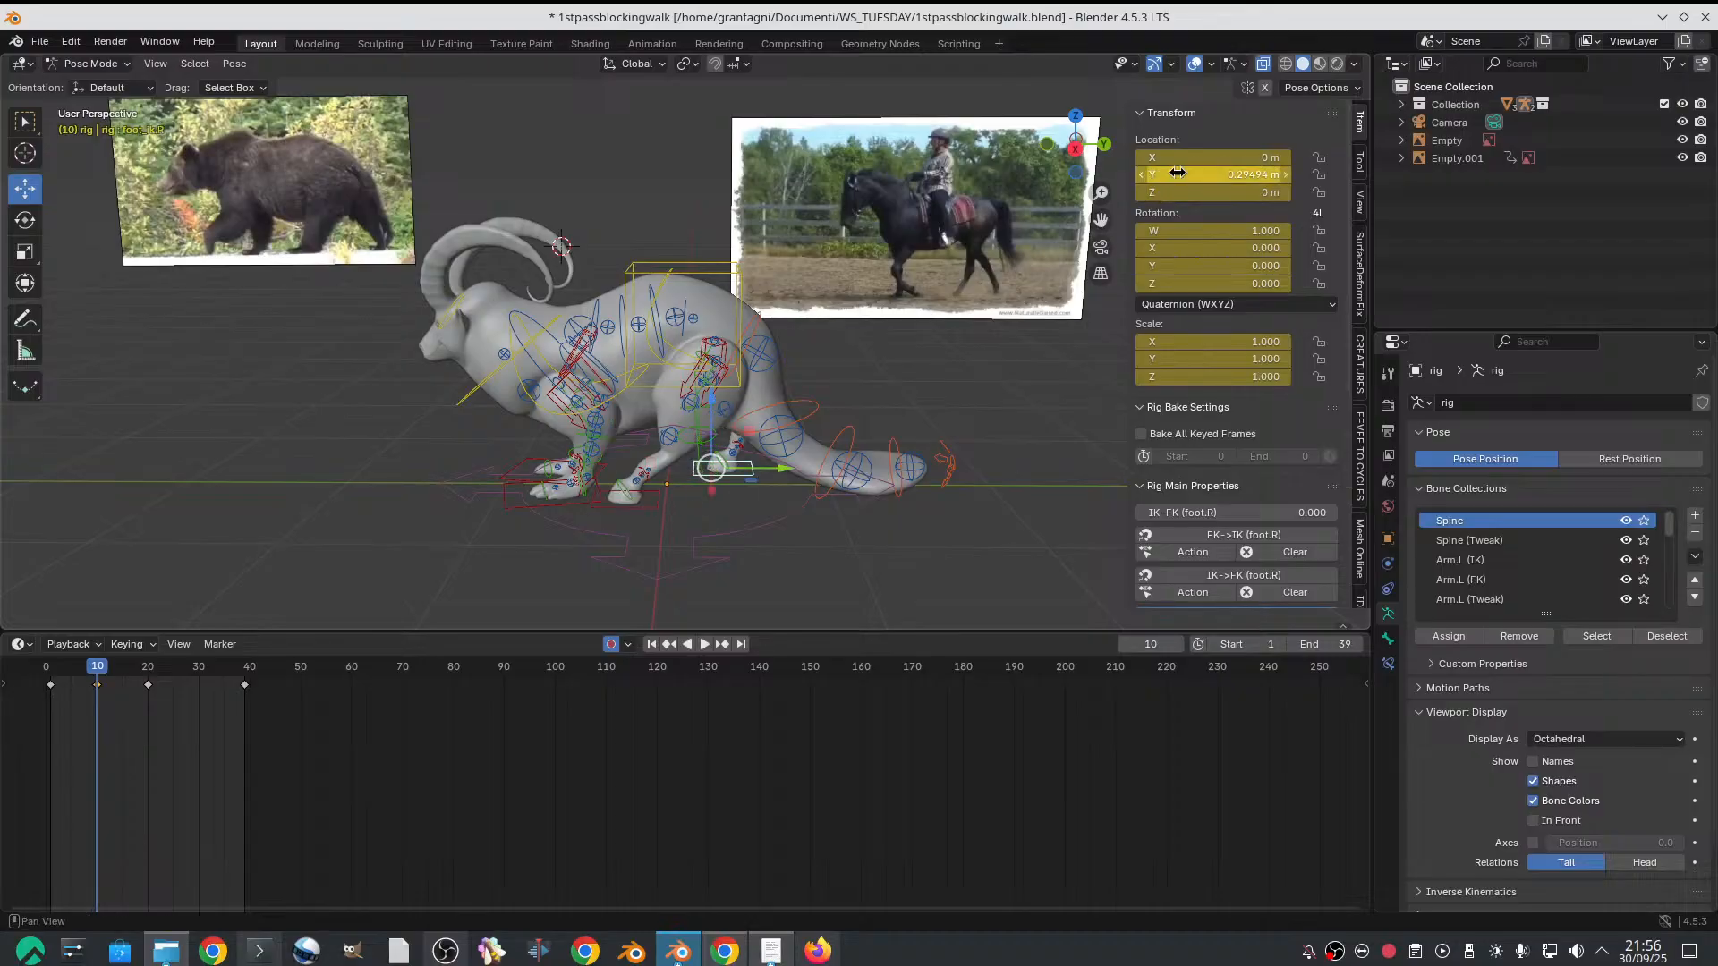
key("Return")
Lower the hips control along the Z axis on frame 10, to a Z location of about -0.122 m
scroll(725, 381, "up", 2)
middle_click_drag(725, 380, 744, 335)
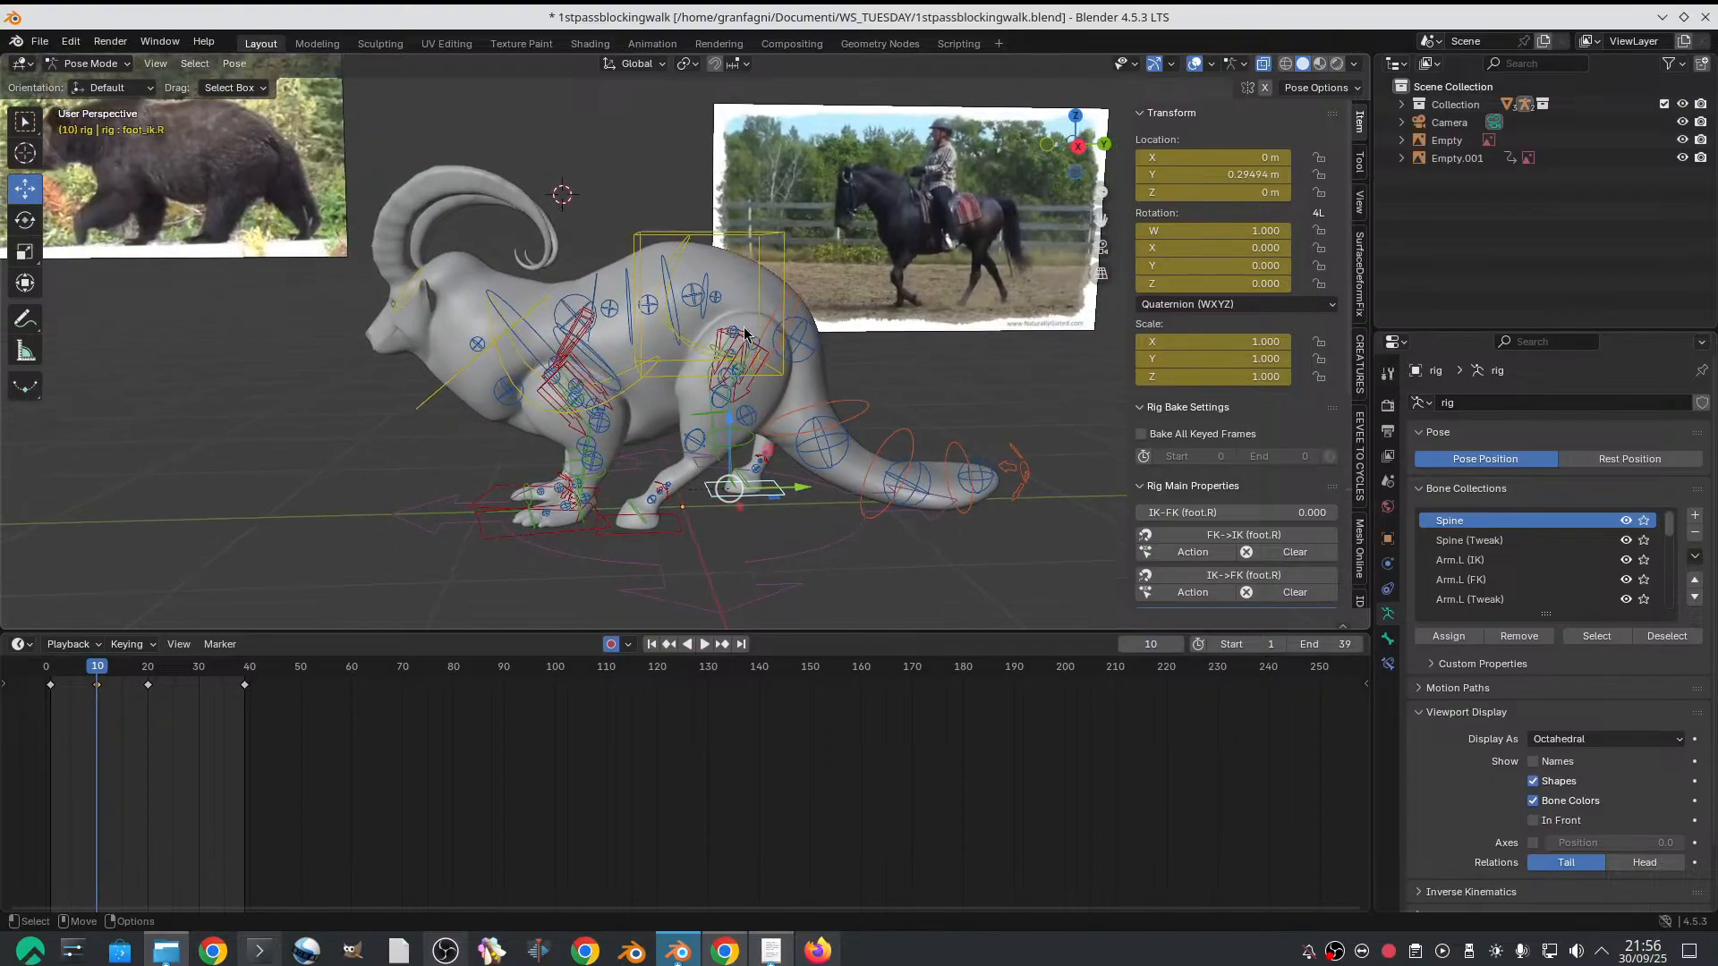
left_click(689, 257)
middle_click_drag(689, 256, 748, 351)
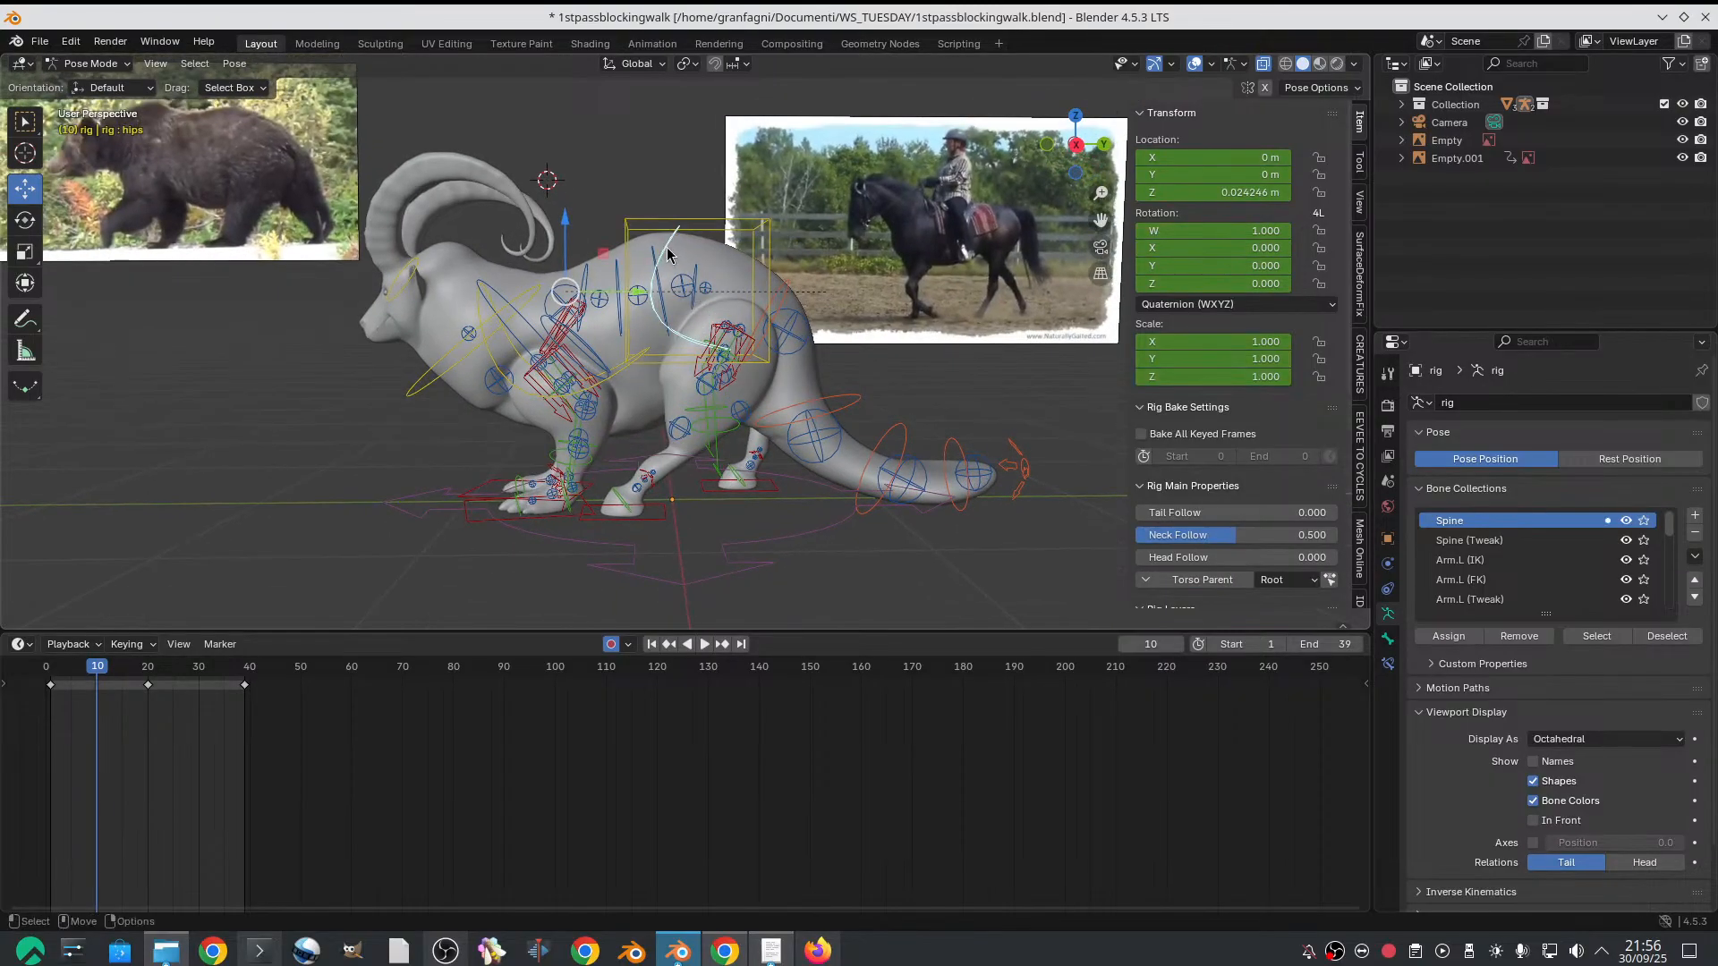
scroll(667, 254, "down", 3)
key("g")
key("z")
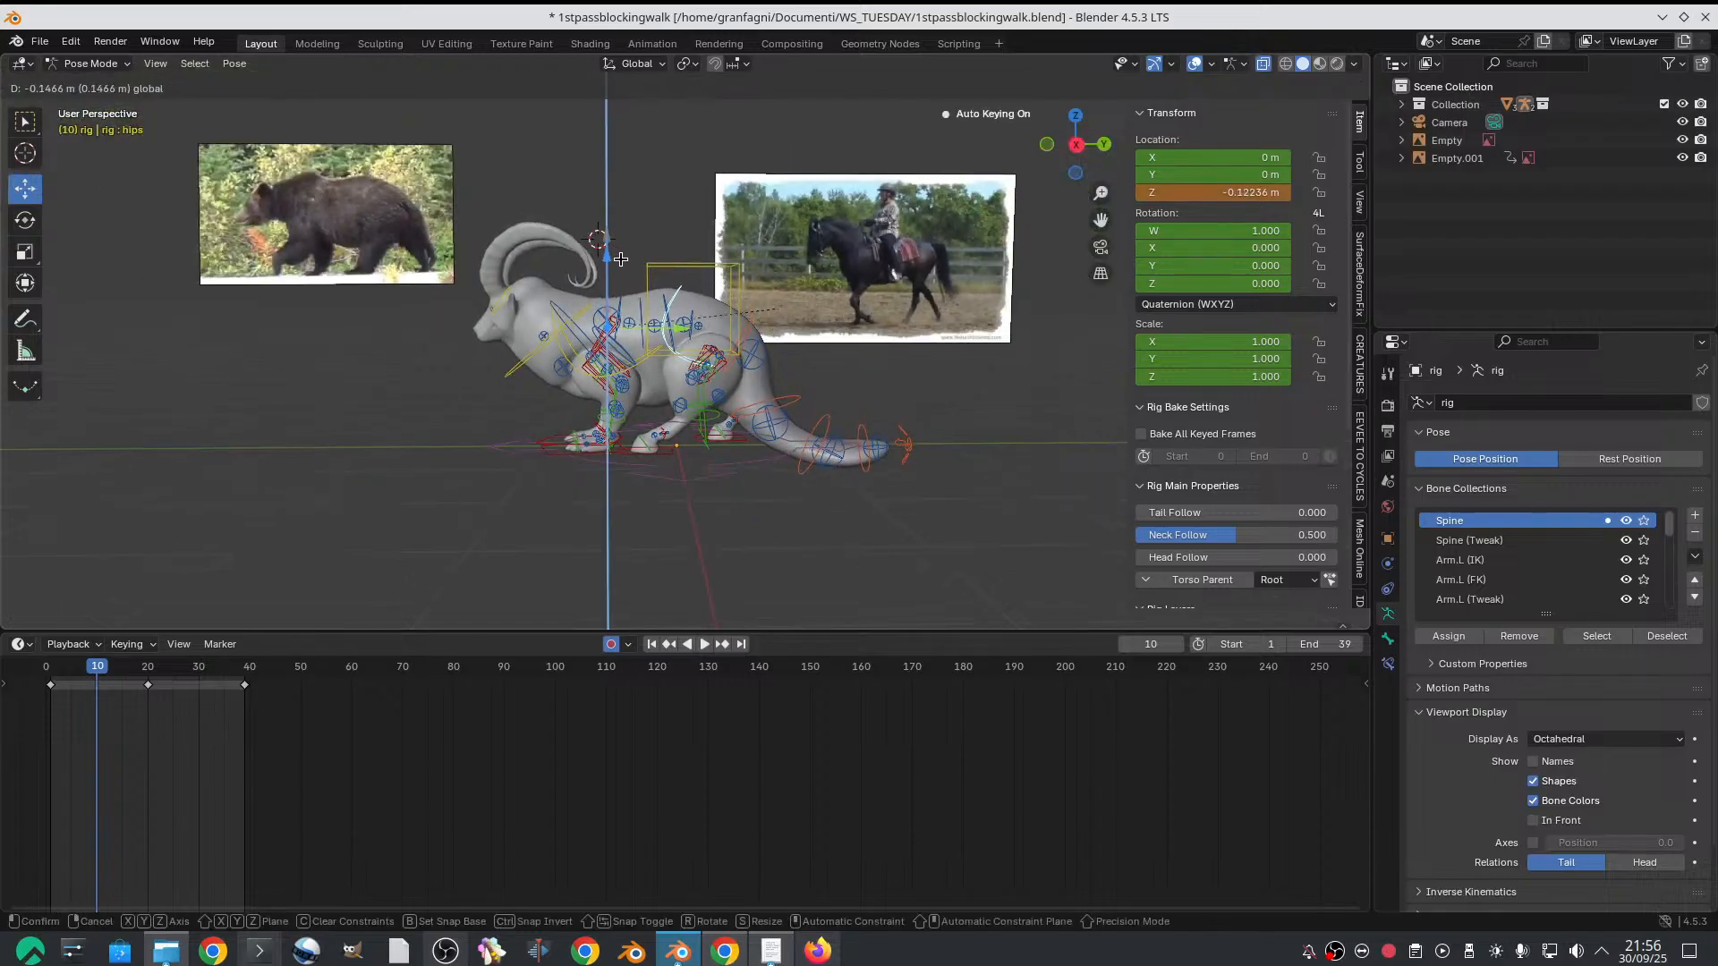
left_click(621, 274)
Scrub between frames 1 and 10 and compare the goat's frame 10 pose with the bear and horse references from several angles
left_click(49, 666)
key("space")
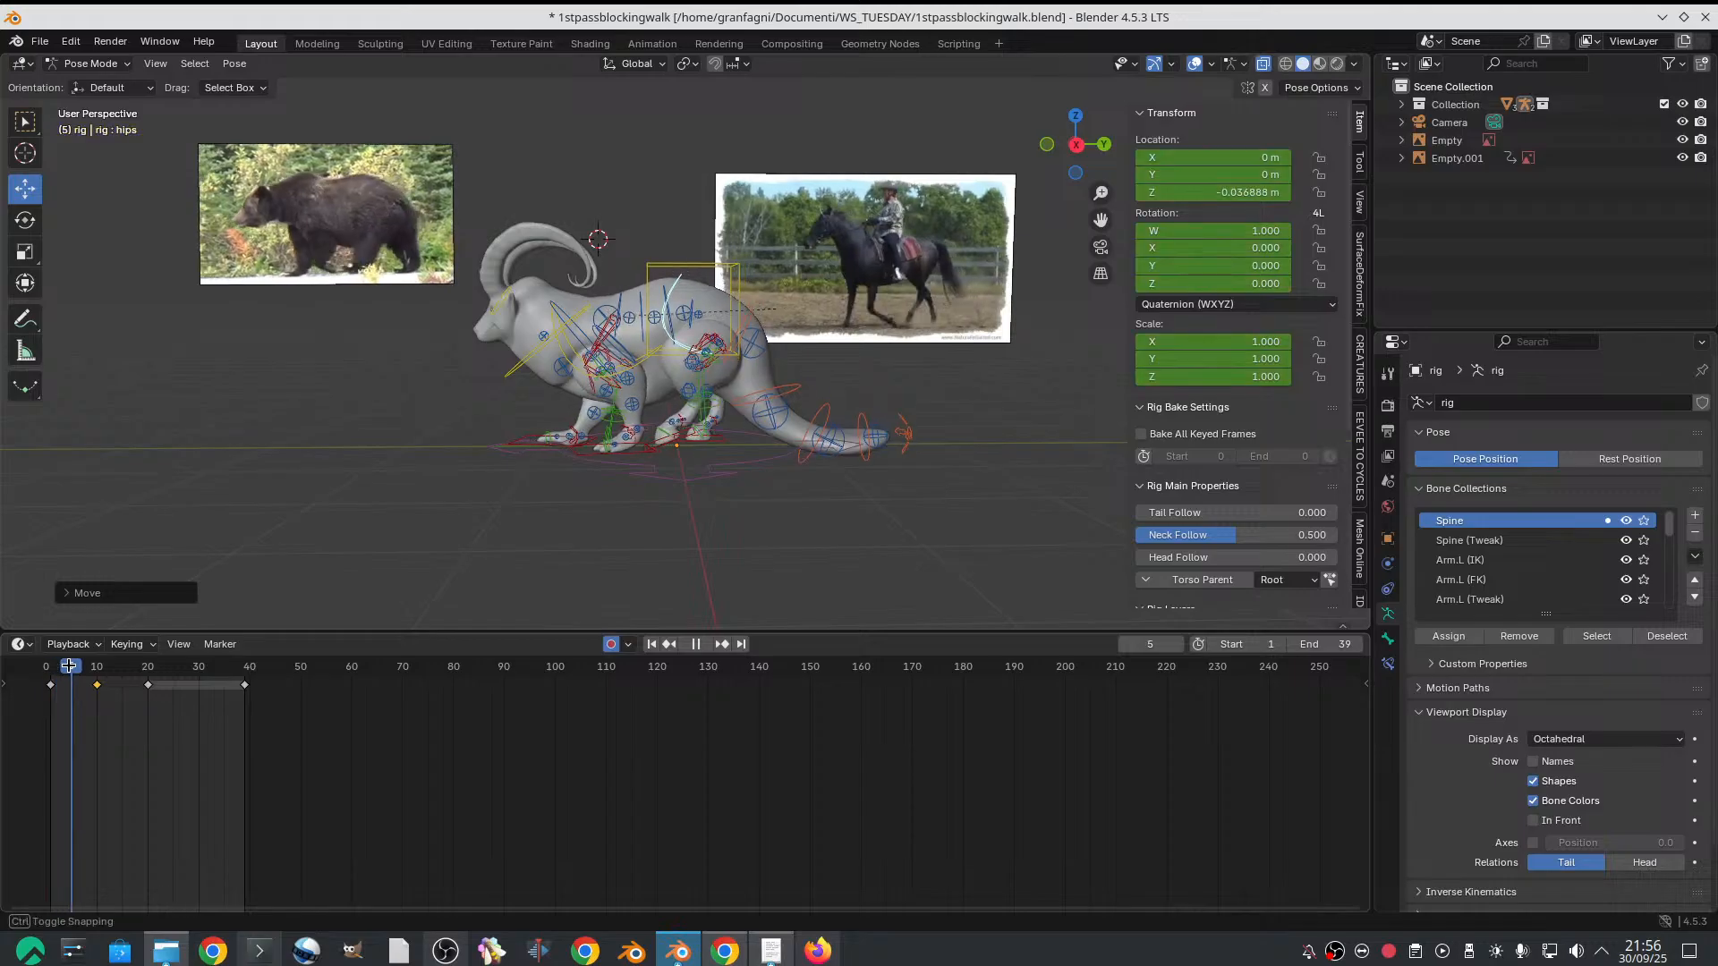
left_click(95, 665)
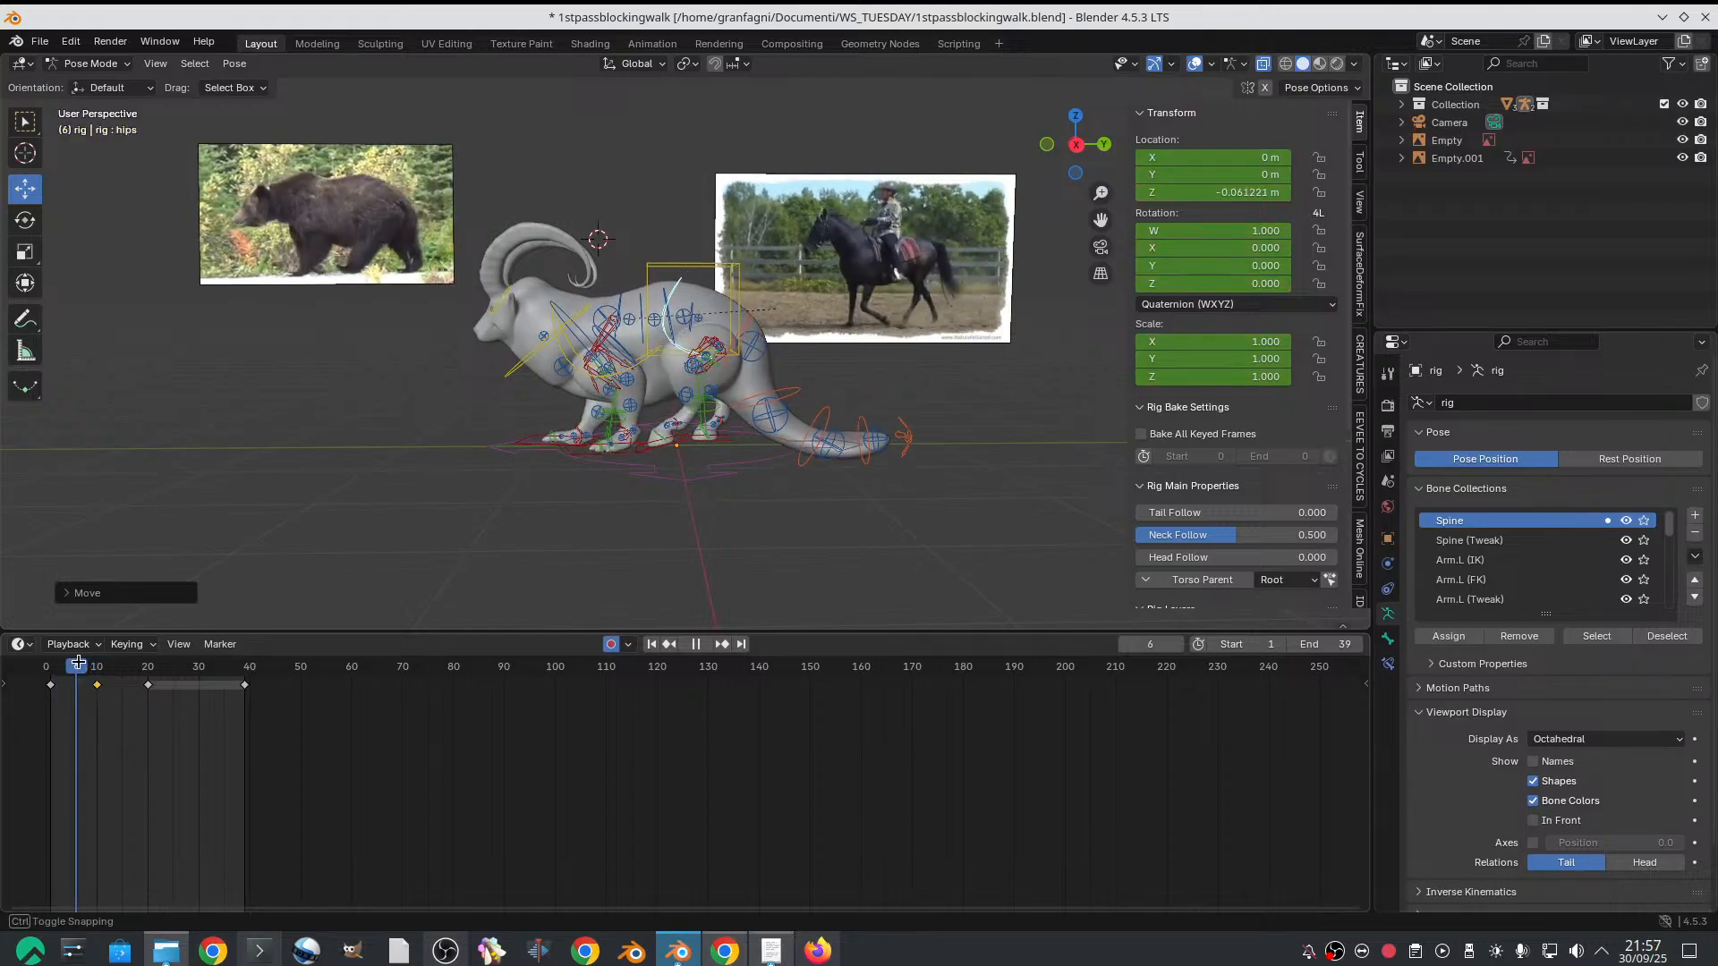
left_click_drag(97, 658, 98, 659)
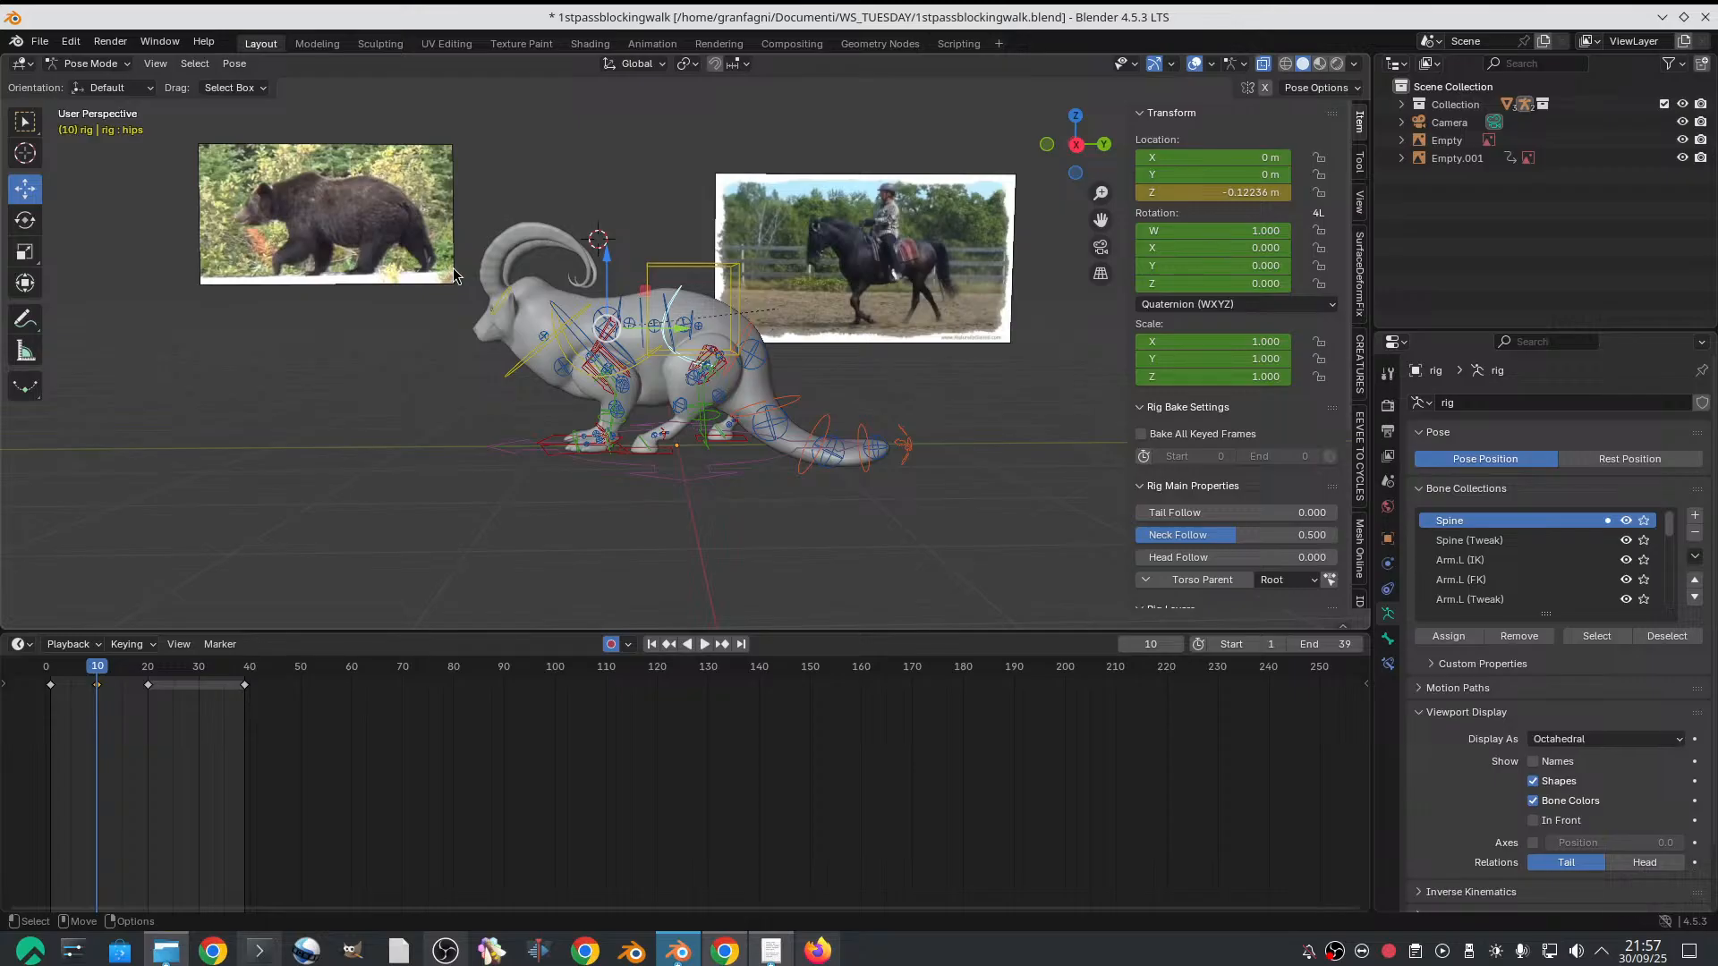
scroll(827, 259, "up", 2)
right_click_drag(662, 313, 663, 338, "alt")
left_click_drag(703, 356, 597, 338, "alt")
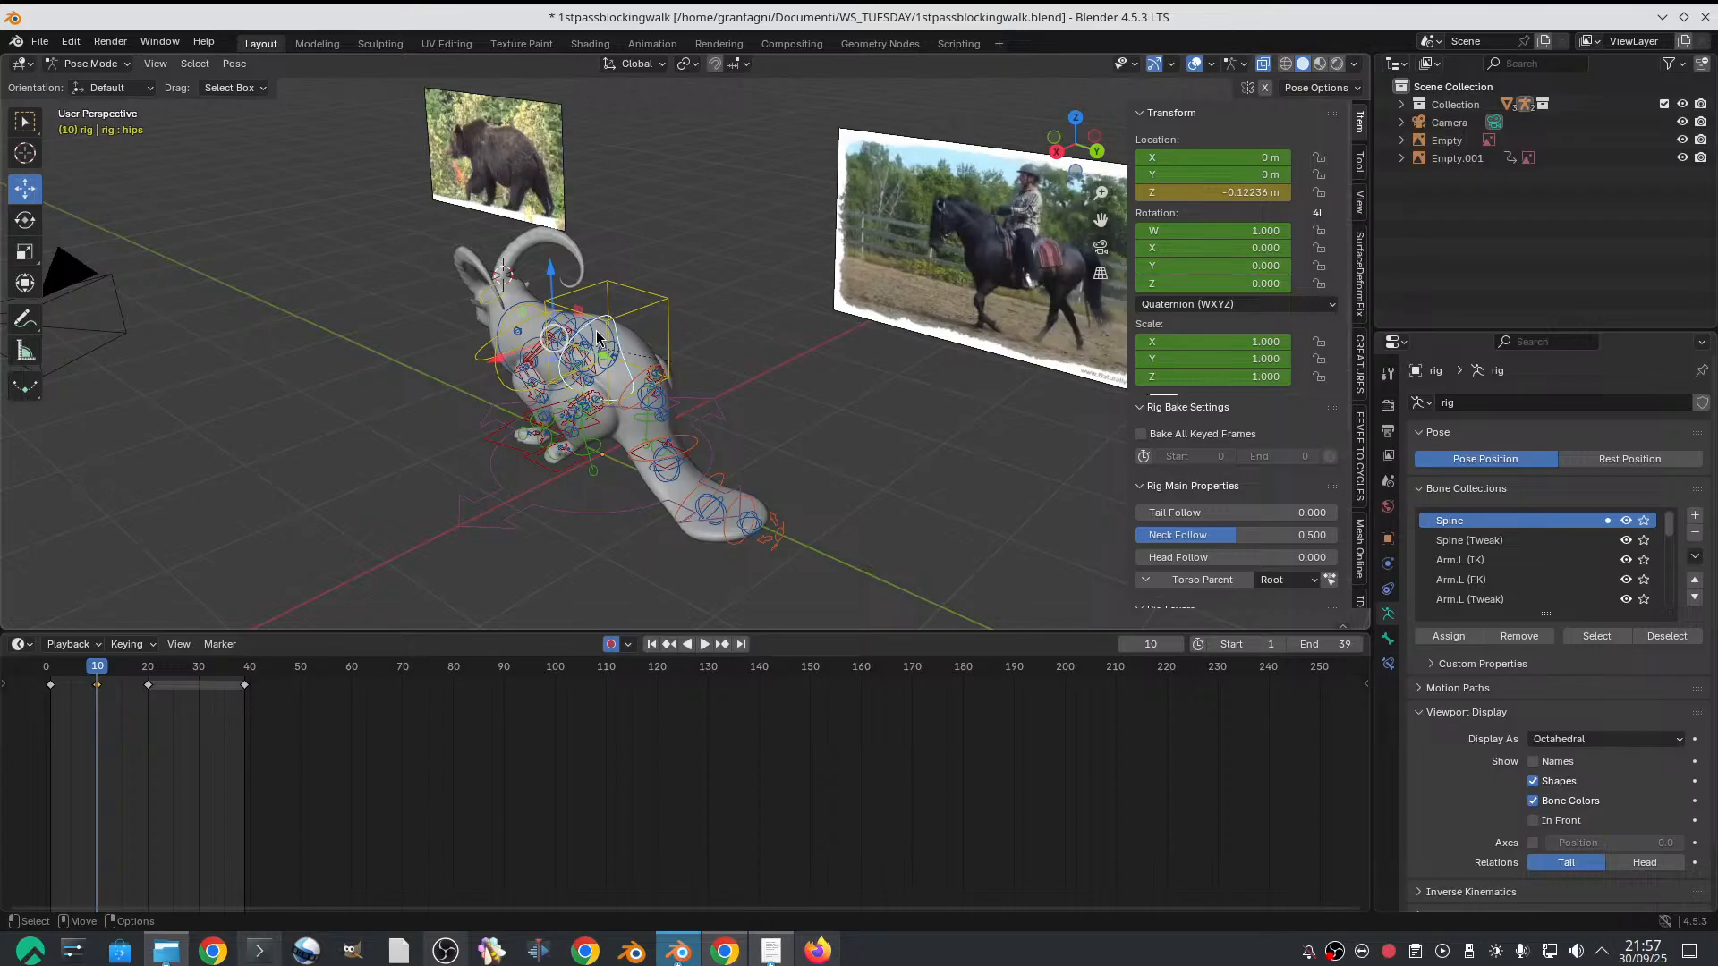
left_click_drag(474, 406, 578, 362, "alt")
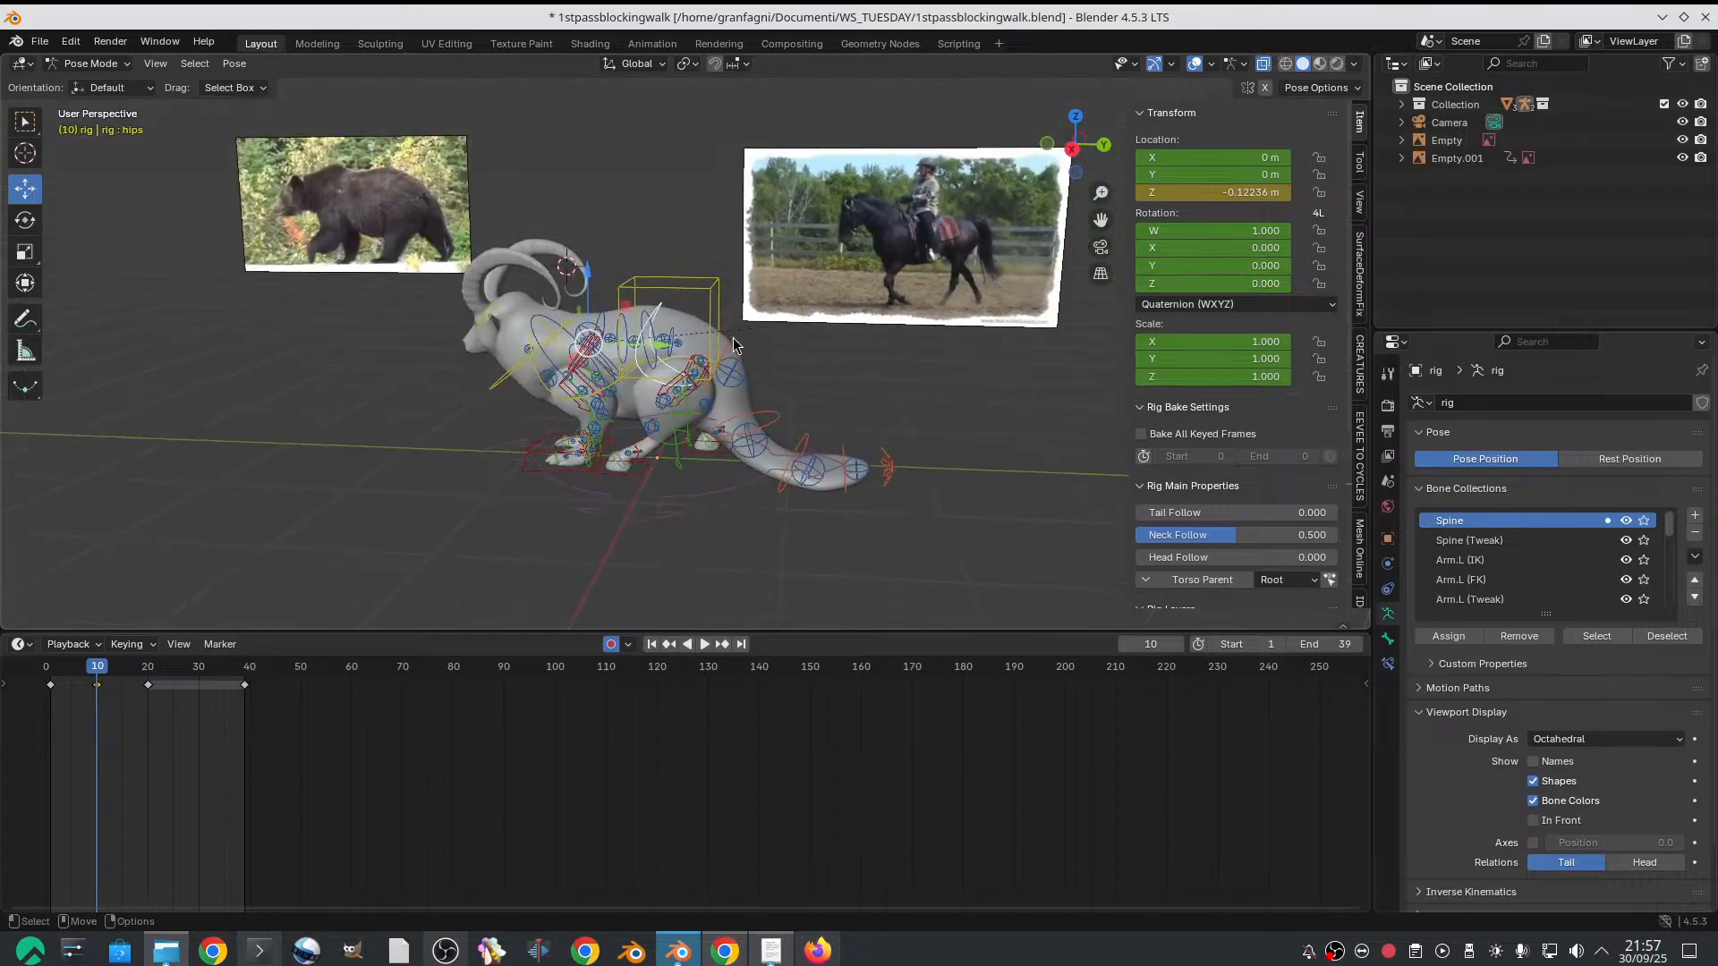
right_click_drag(590, 357, 743, 302, "alt")
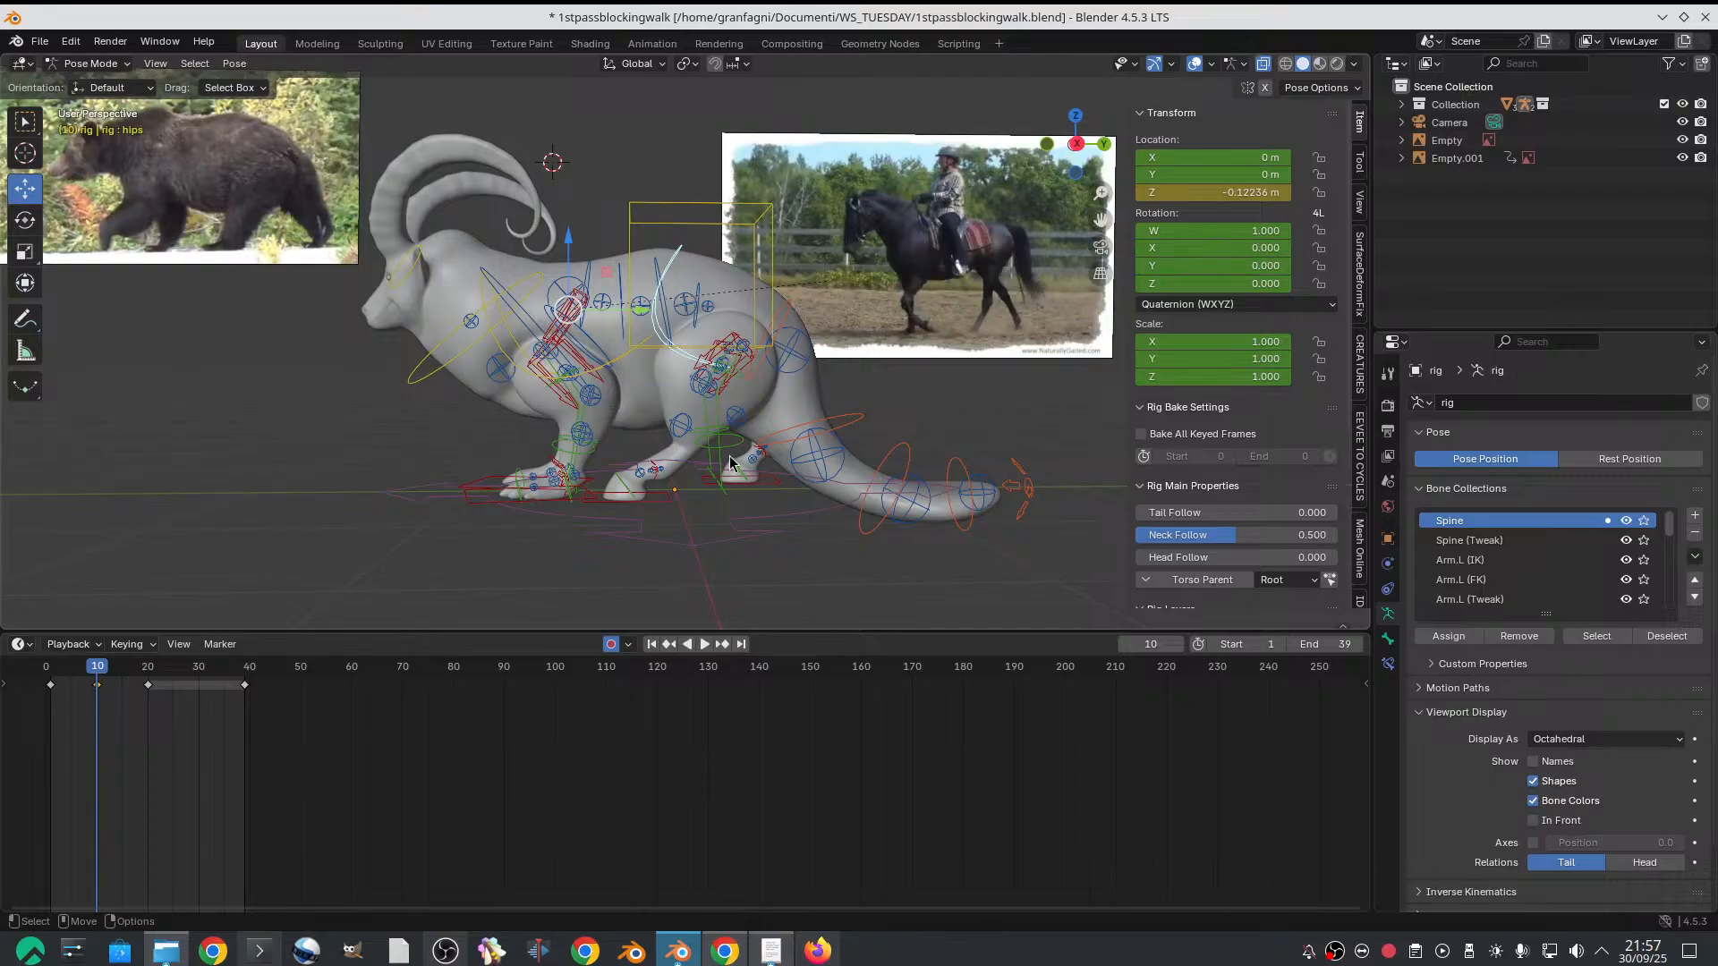
left_click_drag(792, 423, 750, 417, "alt")
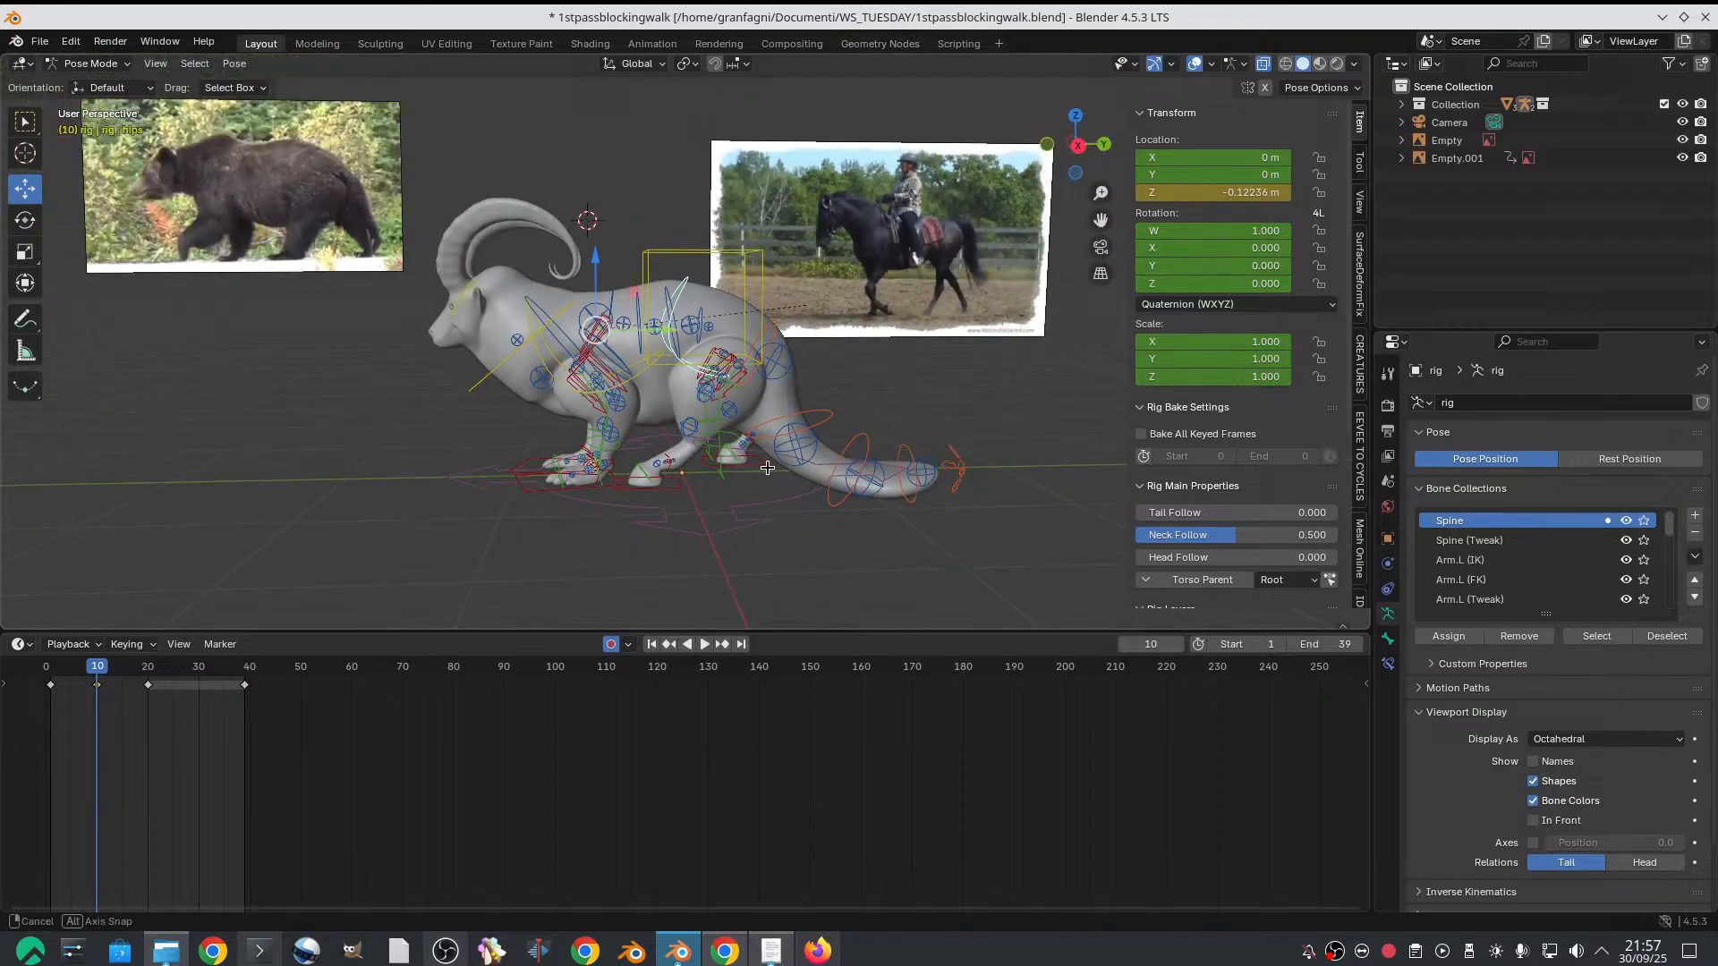
left_click_drag(689, 444, 687, 436, "alt")
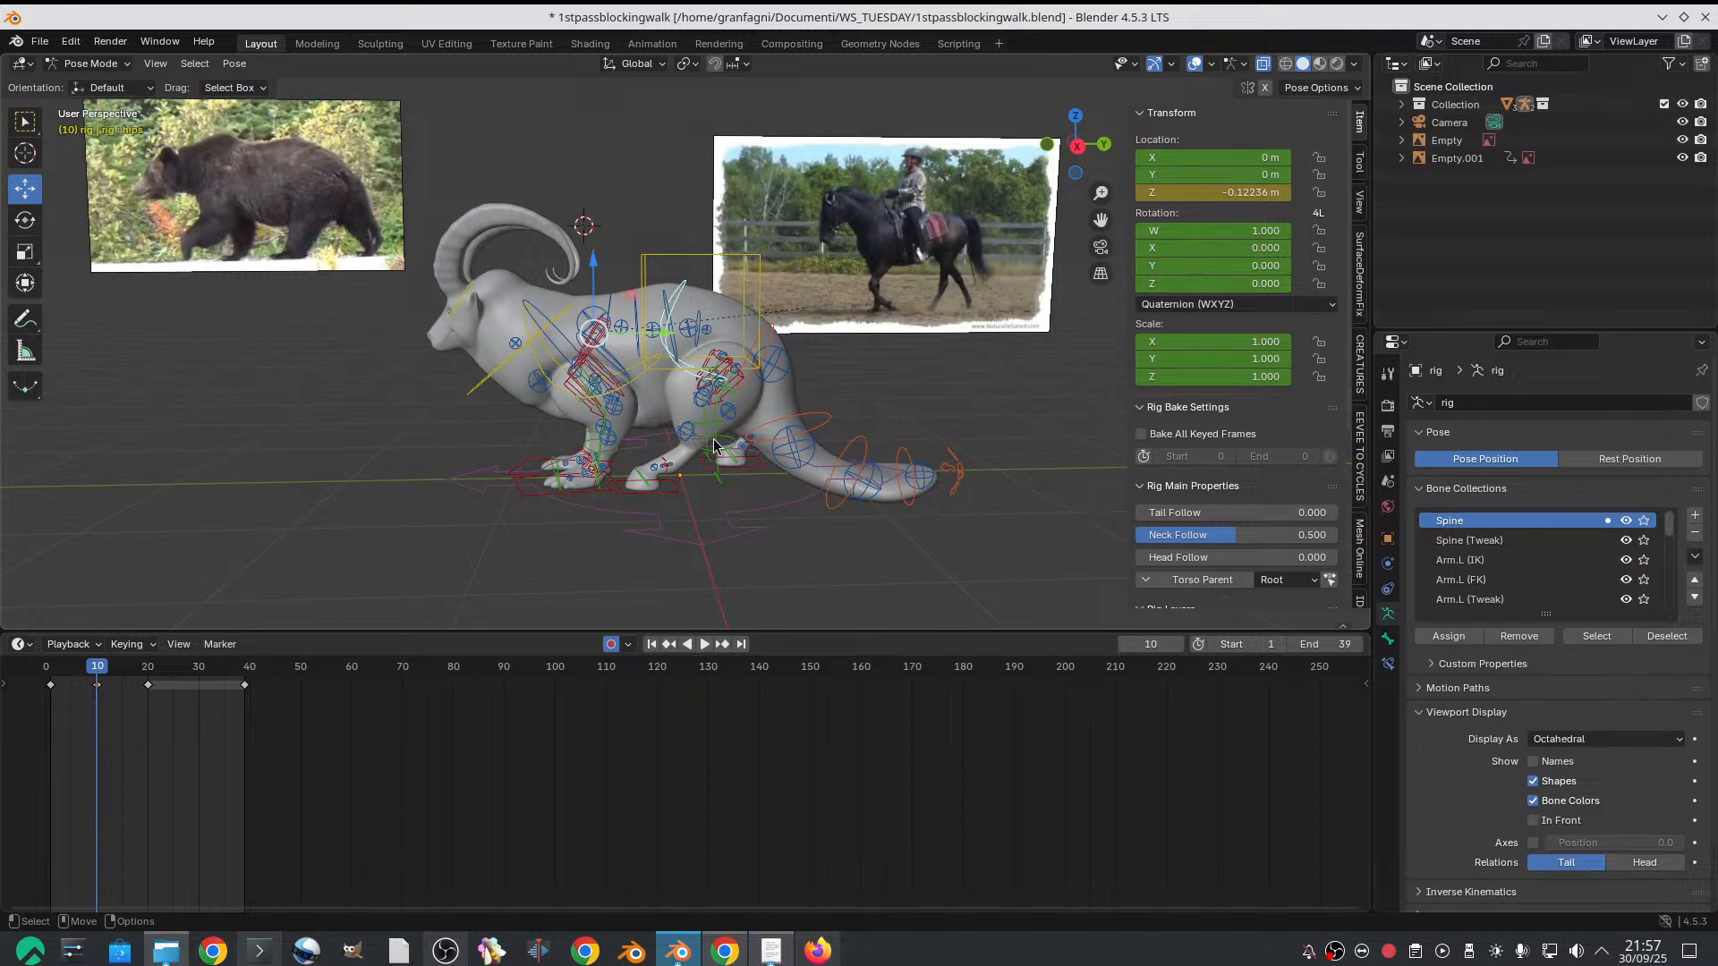
middle_click_drag(658, 412, 732, 385)
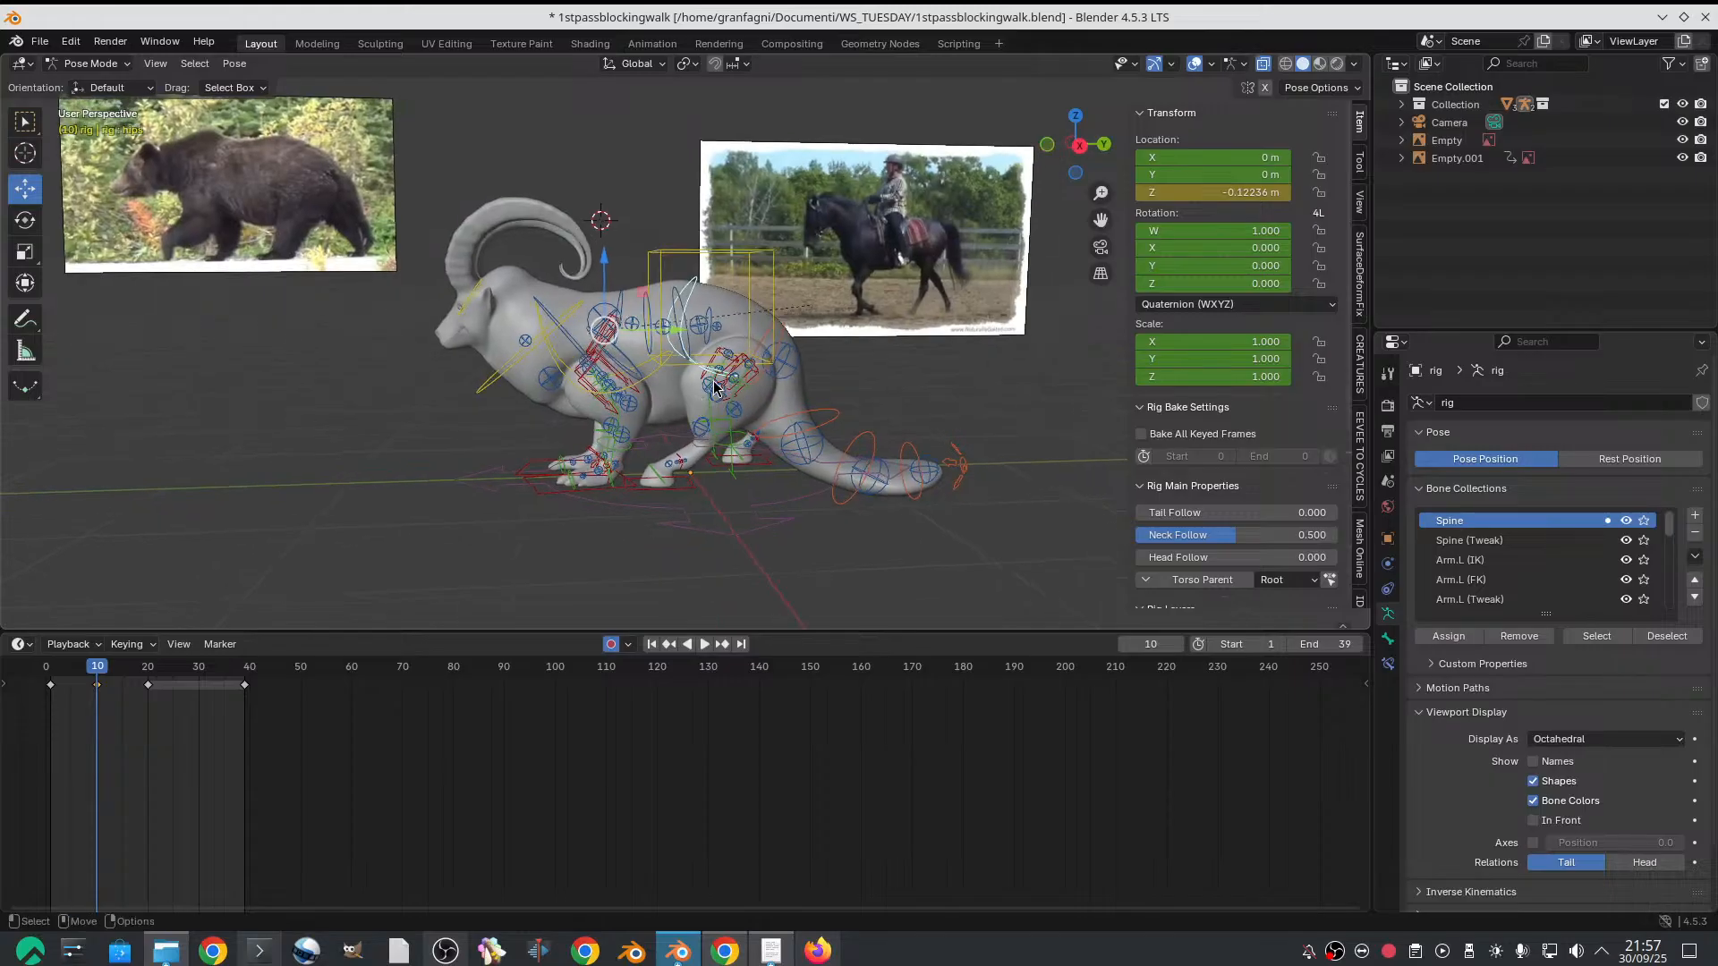
scroll(714, 387, "up", 3)
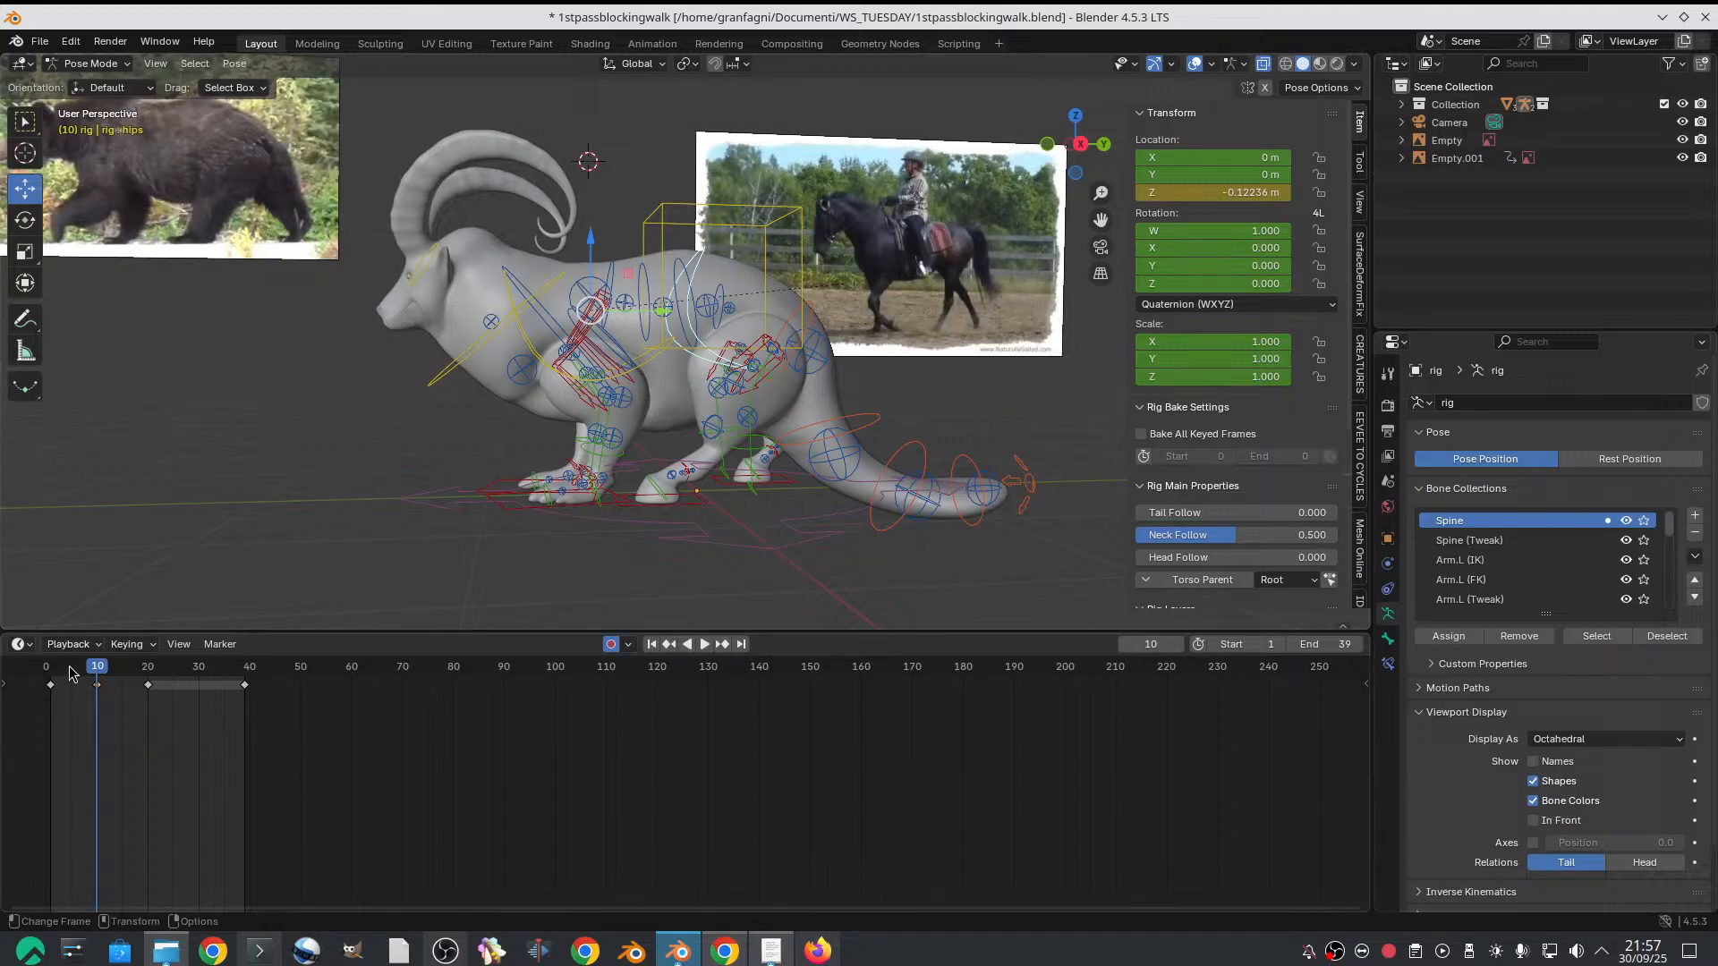
left_click_drag(71, 672, 96, 666)
Raise the left front-foot IK control on frame 10 to Z about 0.118 m and move it forward to Y about -0.128 m
left_click_drag(701, 497, 708, 509, "alt")
middle_click_drag(709, 508, 775, 540, "alt")
left_click_drag(775, 539, 669, 580, "alt")
left_click(677, 561)
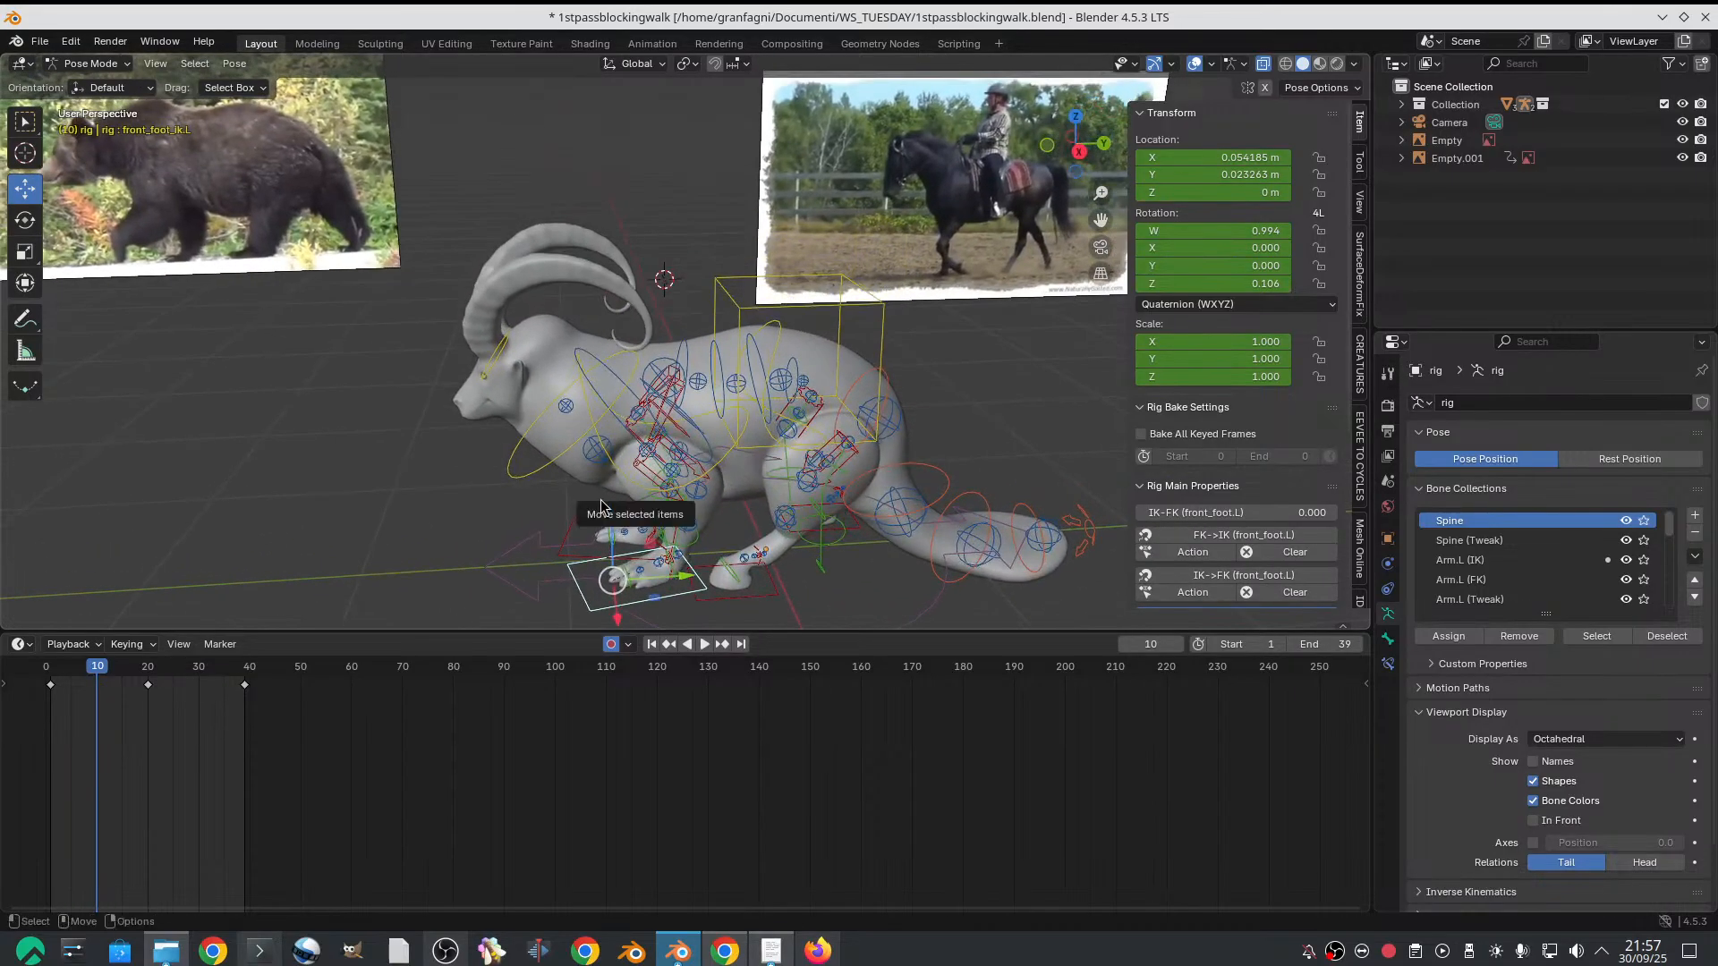
left_click_drag(610, 516, 622, 476)
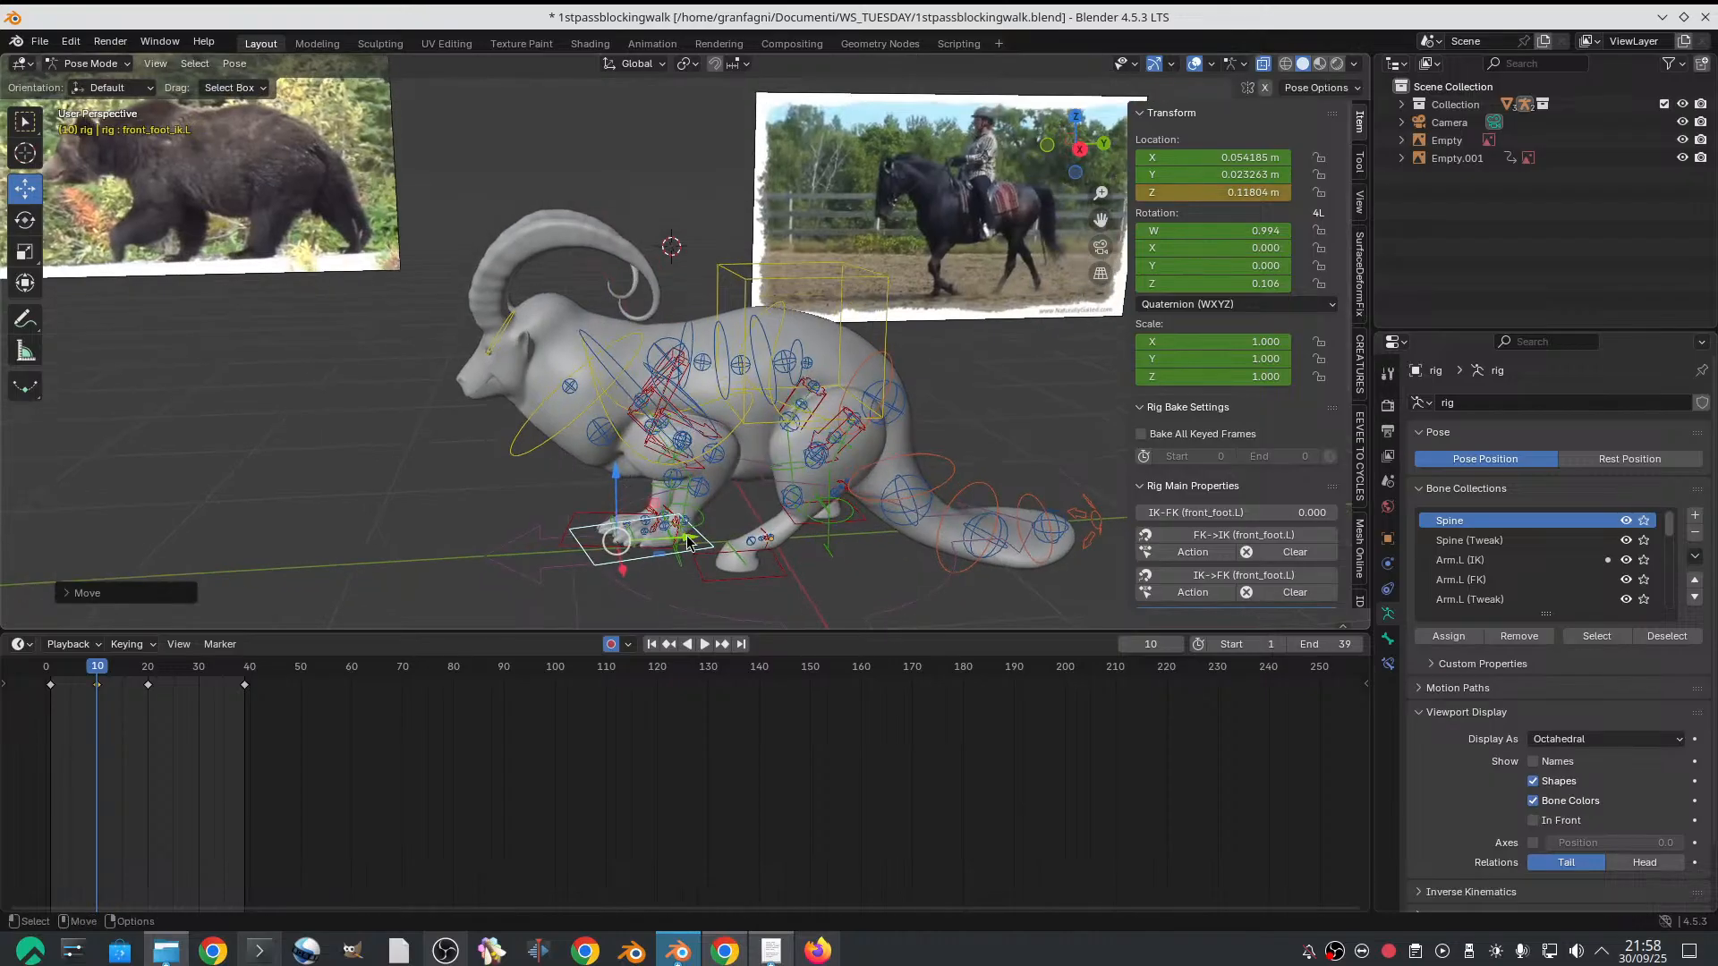
left_click_drag(689, 542, 664, 519)
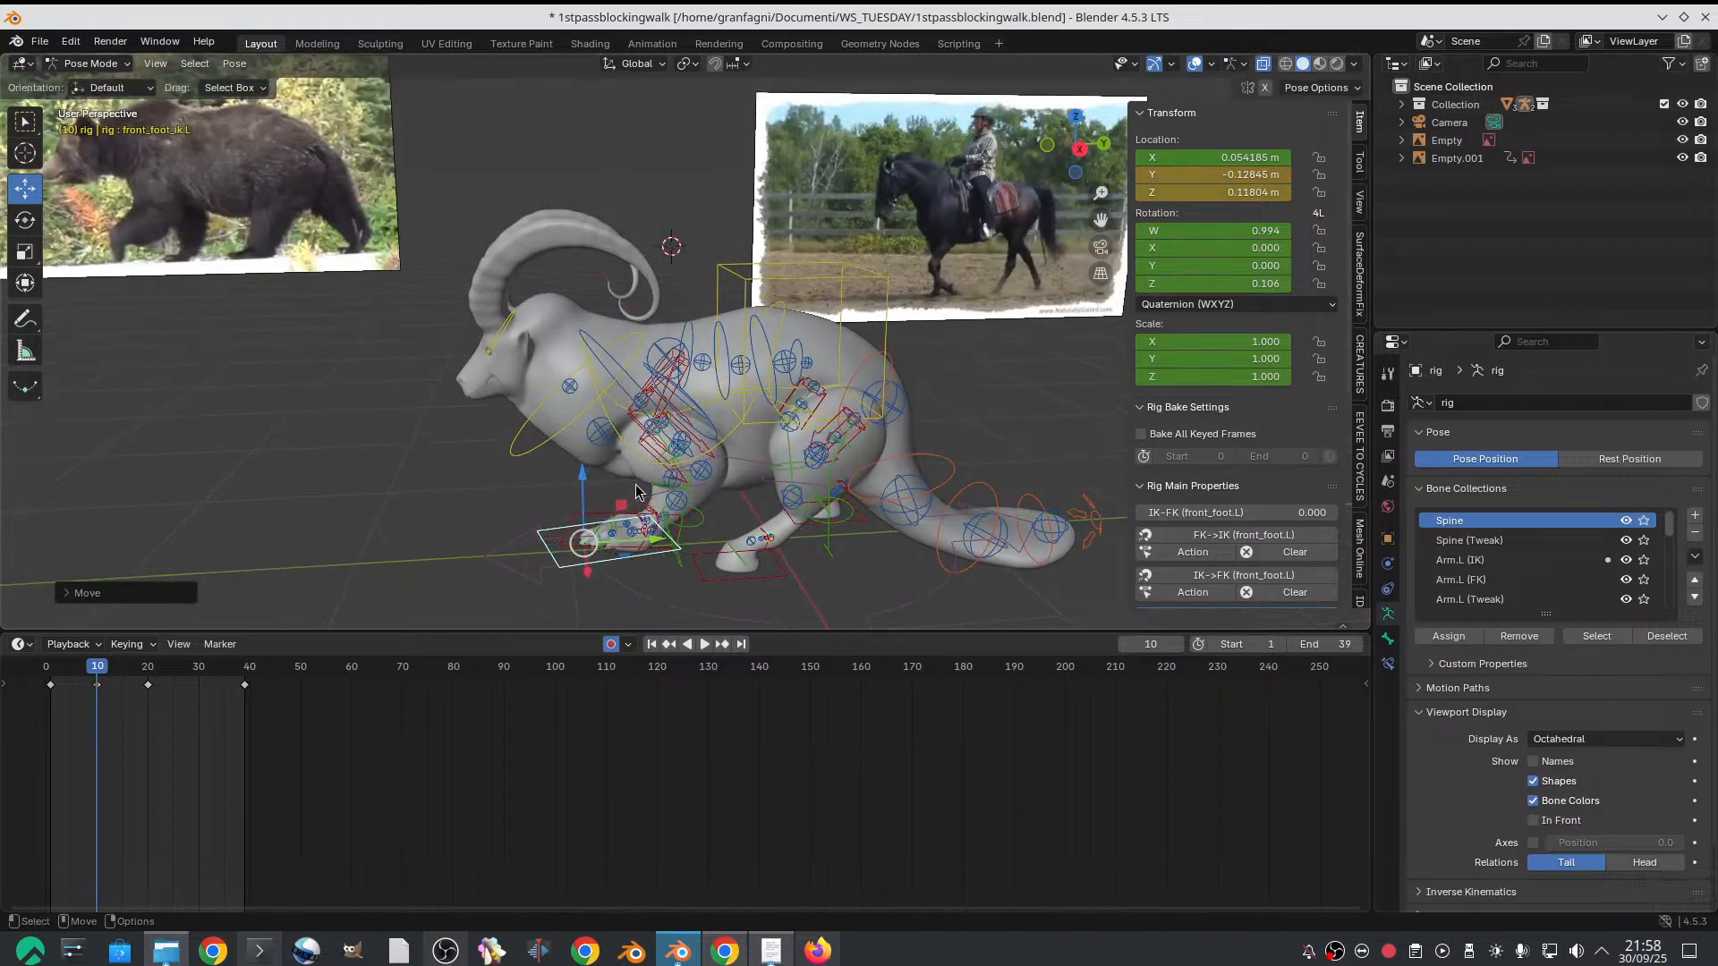
Try to rotate the left front-foot IK control on frame 10
key("e")
scroll(636, 492, "up", 1)
middle_click_drag(636, 491, 650, 358, "alt")
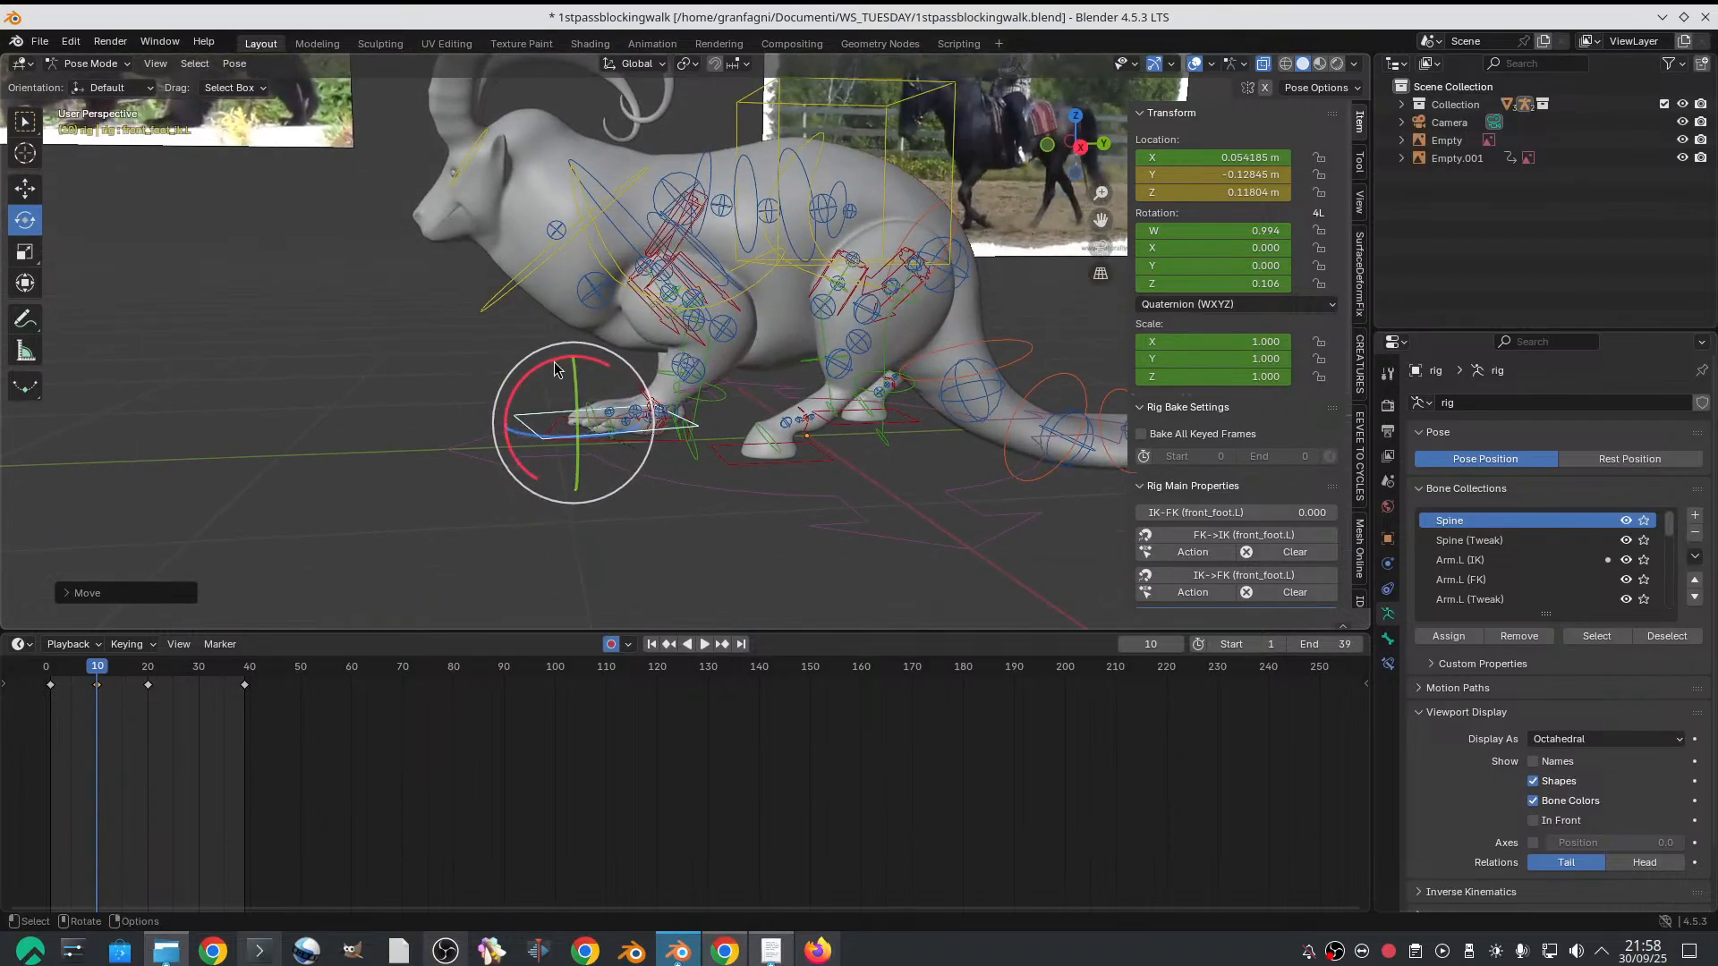
left_click_drag(554, 363, 507, 382)
key("ctrl+z")
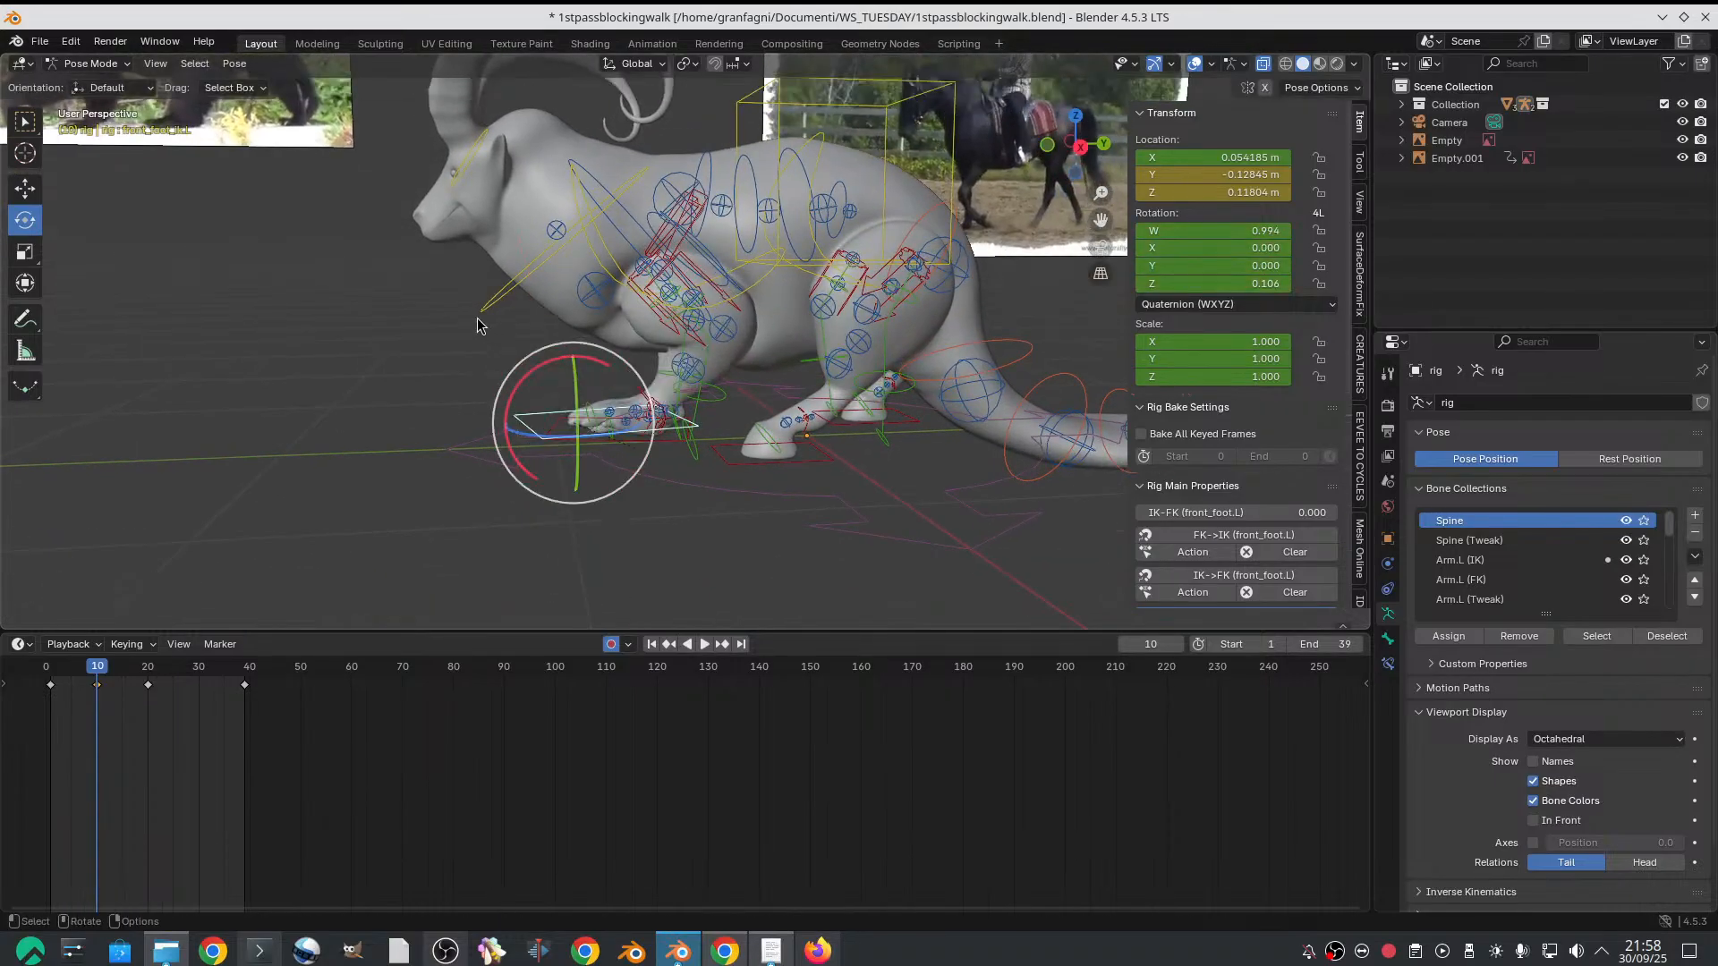
left_click(466, 319)
Bend the left front toe control downward on frame 10, to a quaternion rotation of about W 0.961, X -0.267, Y 0.055, Z 0.044
scroll(465, 319, "up", 1)
scroll(548, 405, "up", 1)
middle_click_drag(560, 444, 601, 436)
left_click(617, 537)
middle_click_drag(617, 537, 602, 516)
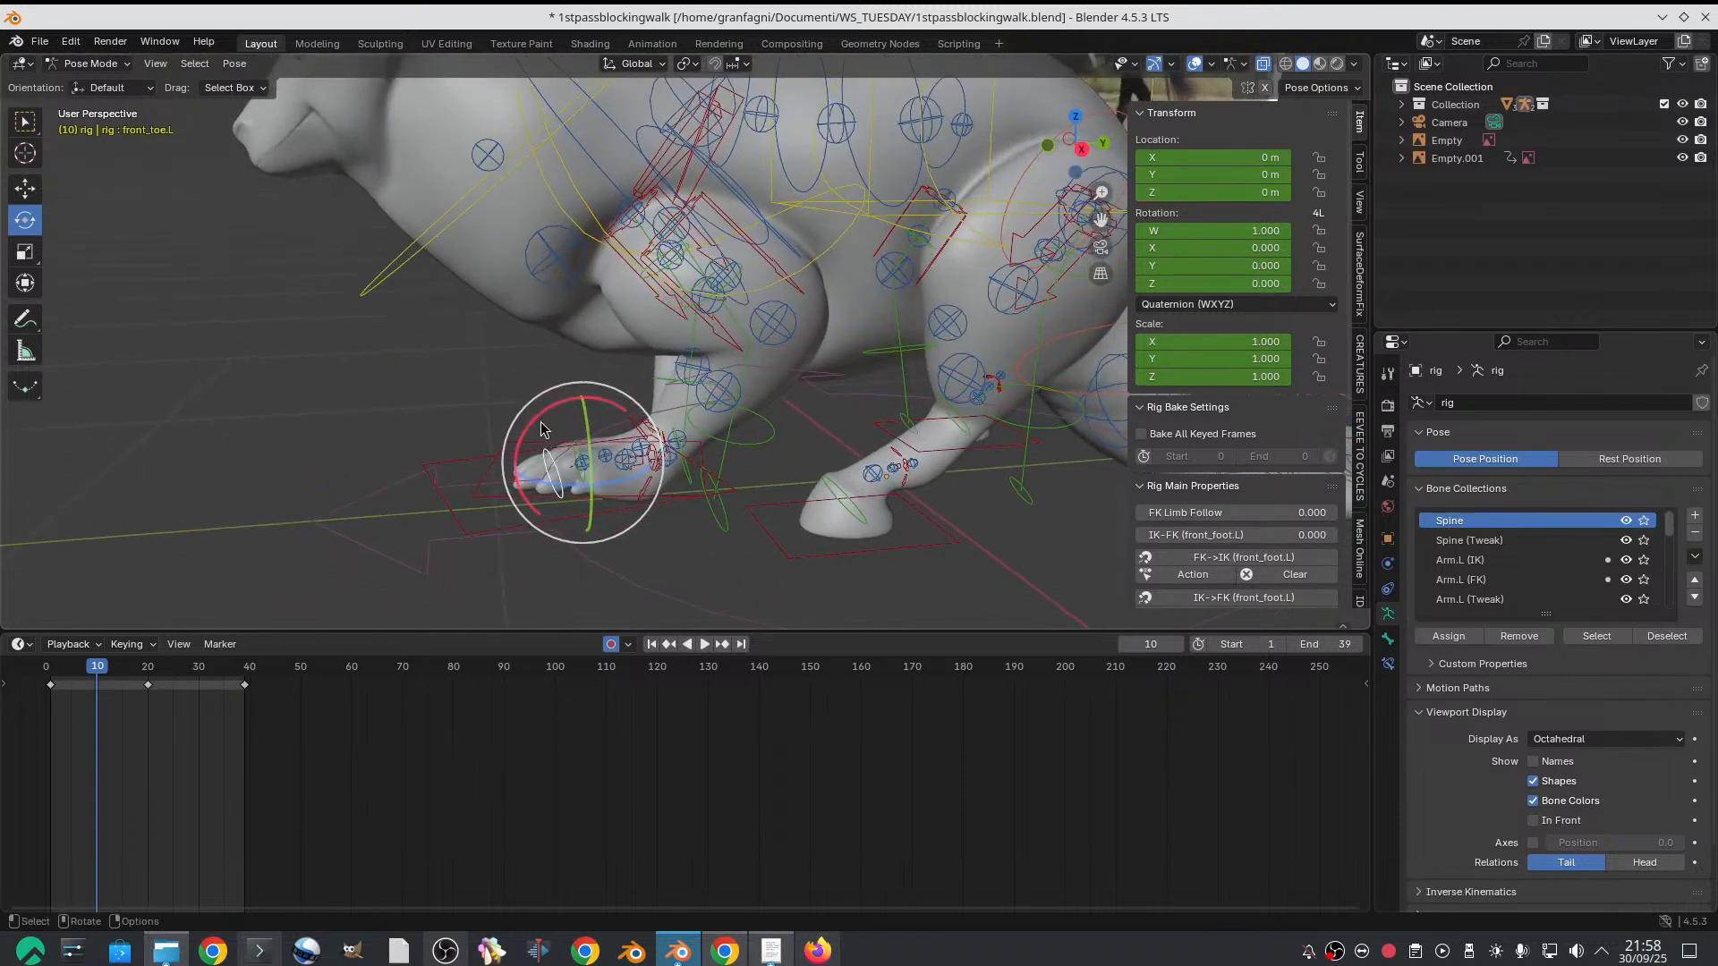
left_click_drag(537, 417, 513, 449)
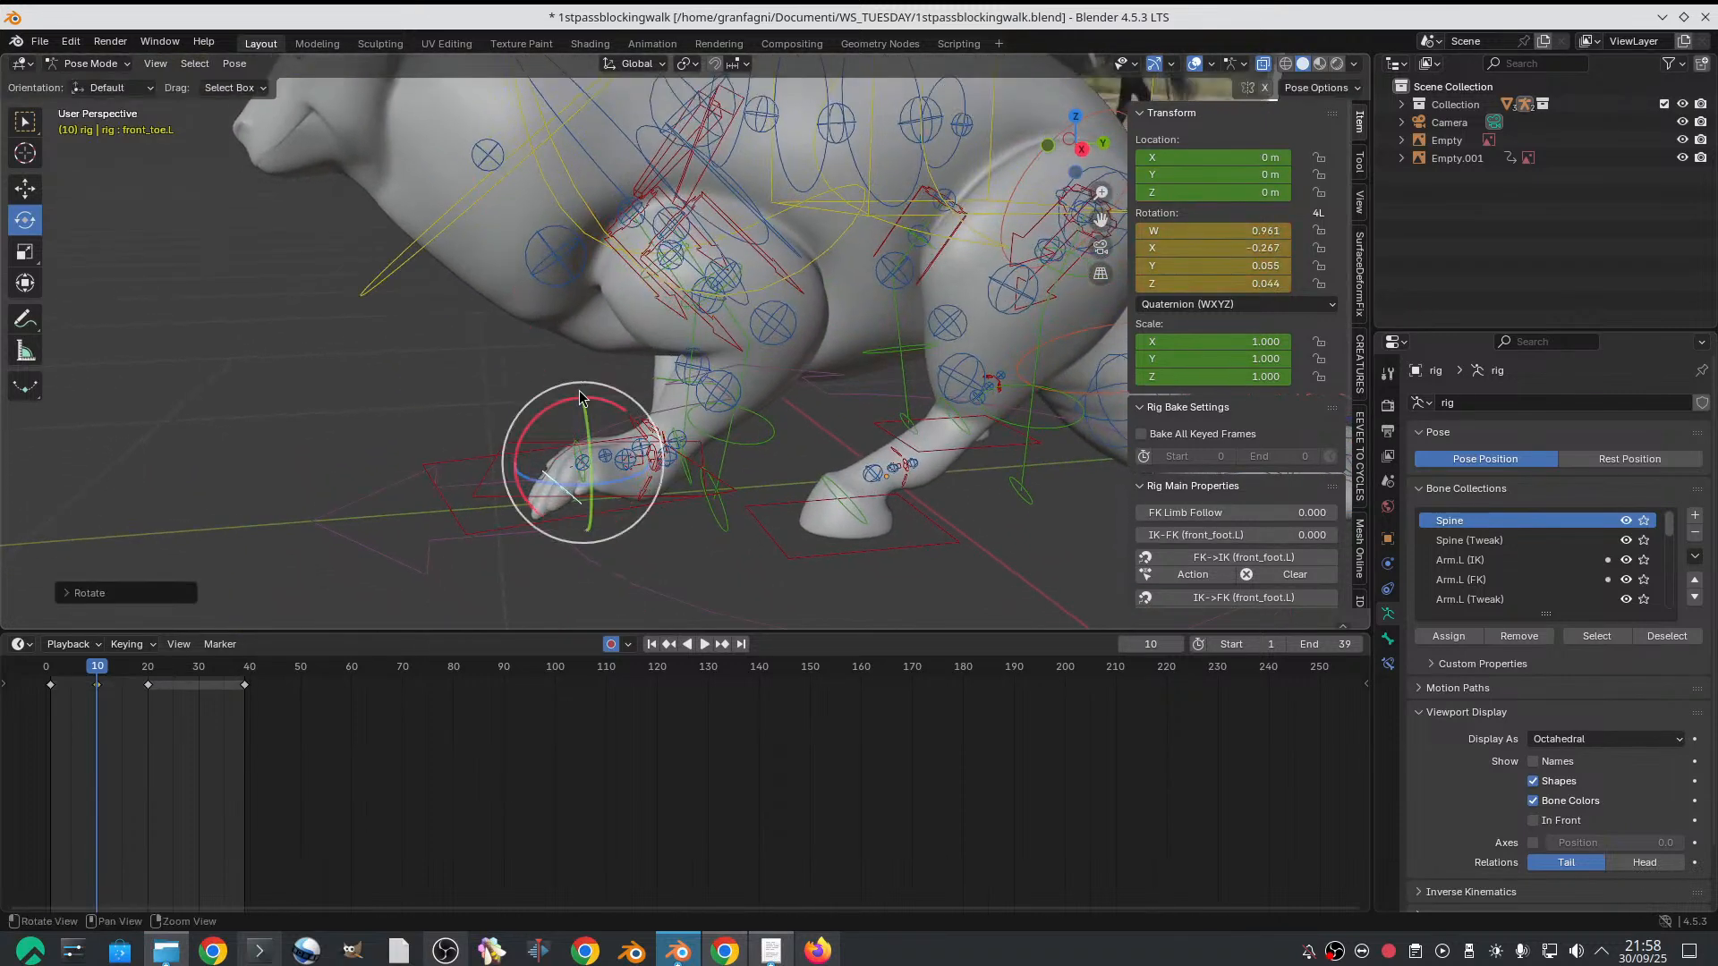
mouse_move(578, 390)
middle_mouse_down()
mouse_move(485, 345)
mouse_move(573, 379)
middle_mouse_up()
middle_click_drag(556, 463, 568, 380, "shift")
Rotate the left front-foot heel IK control on frame 10, to a quaternion rotation of about W 0.995, X -0.086, Y -0.014, Z 0.037
left_click(711, 493)
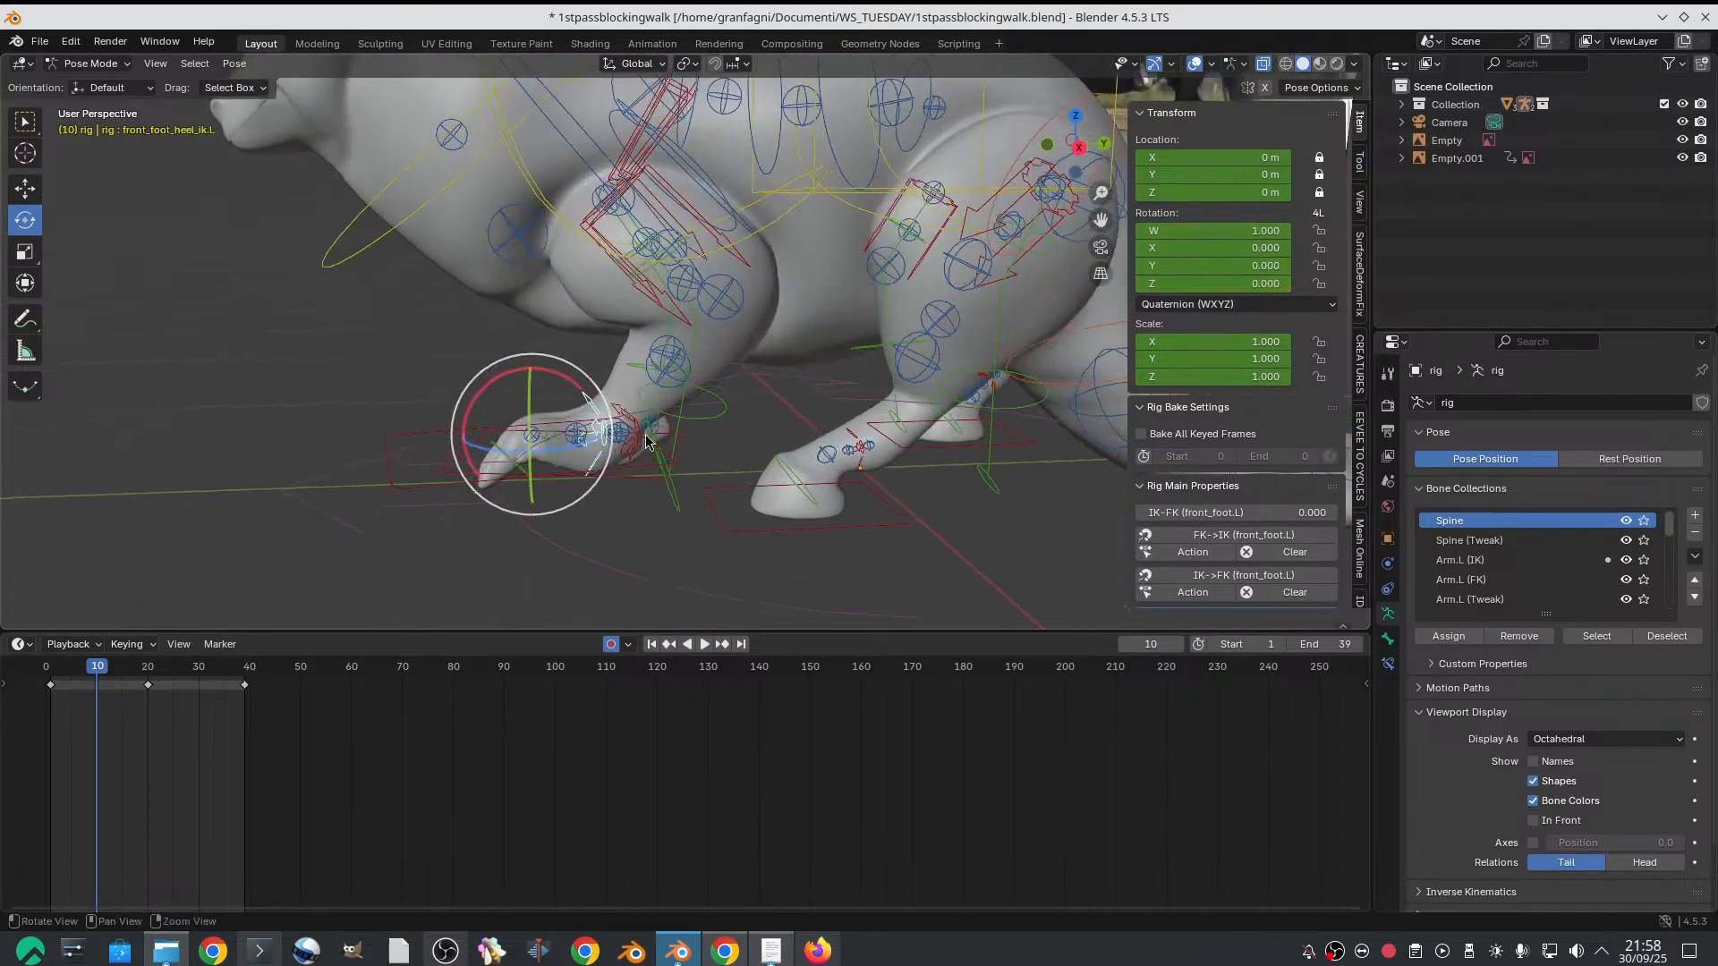
key("r")
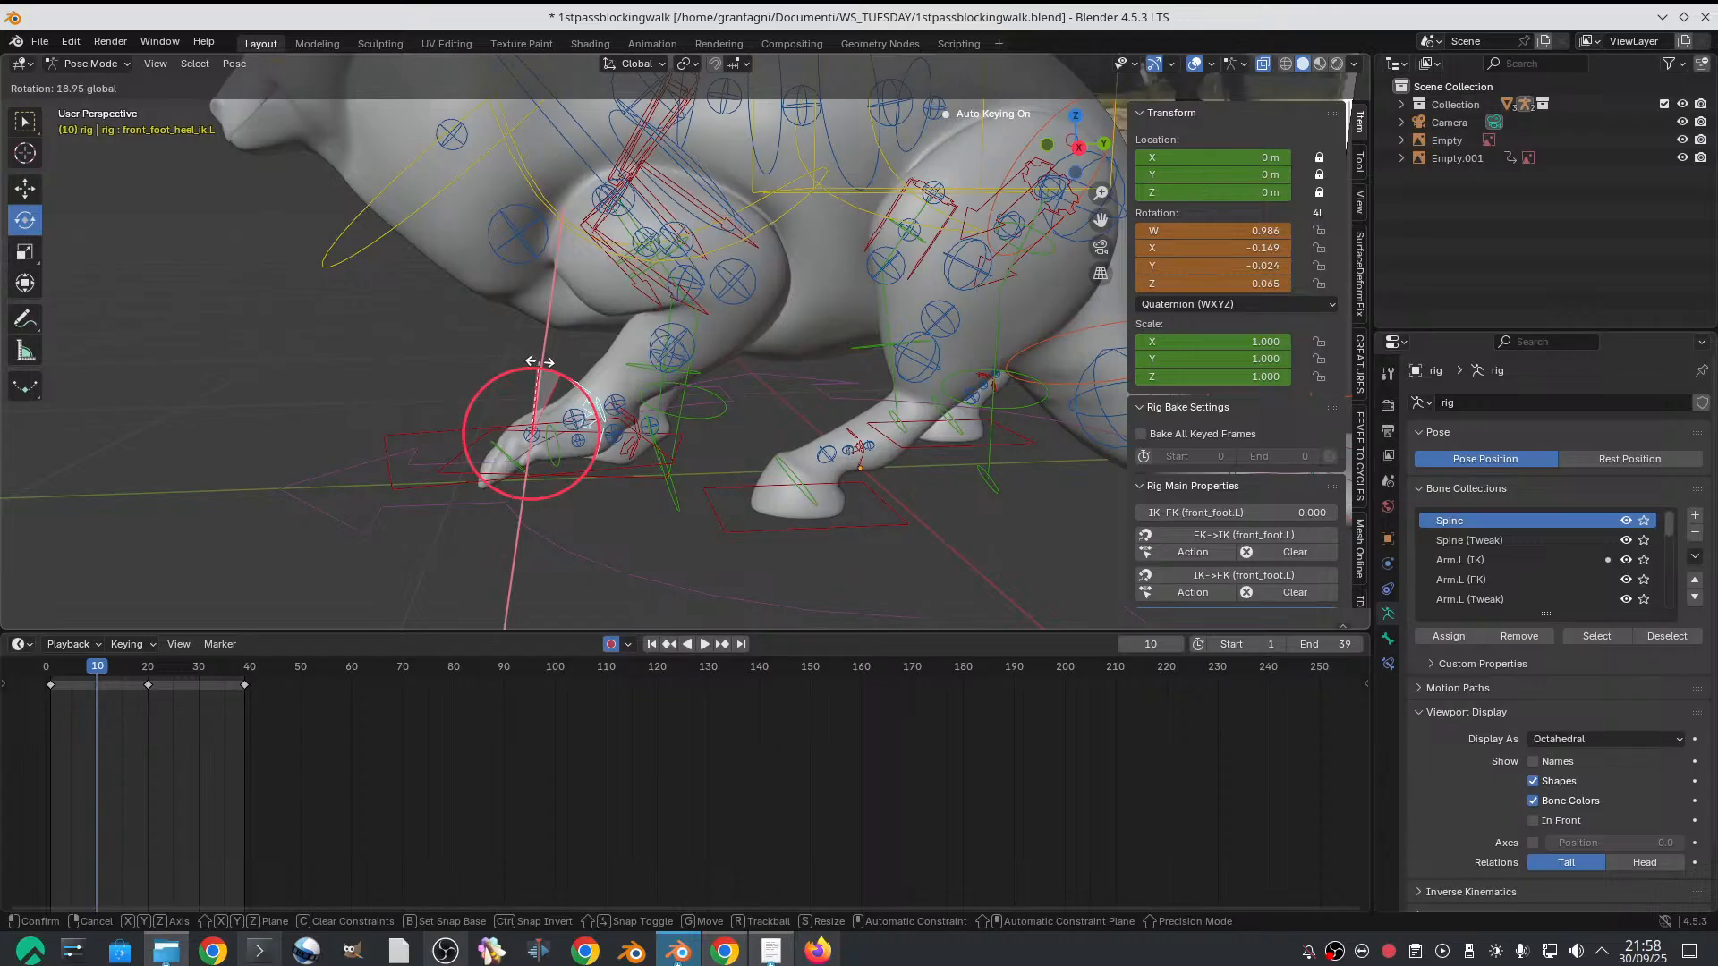
left_click(545, 368)
key("r")
left_click_drag(553, 370, 570, 376)
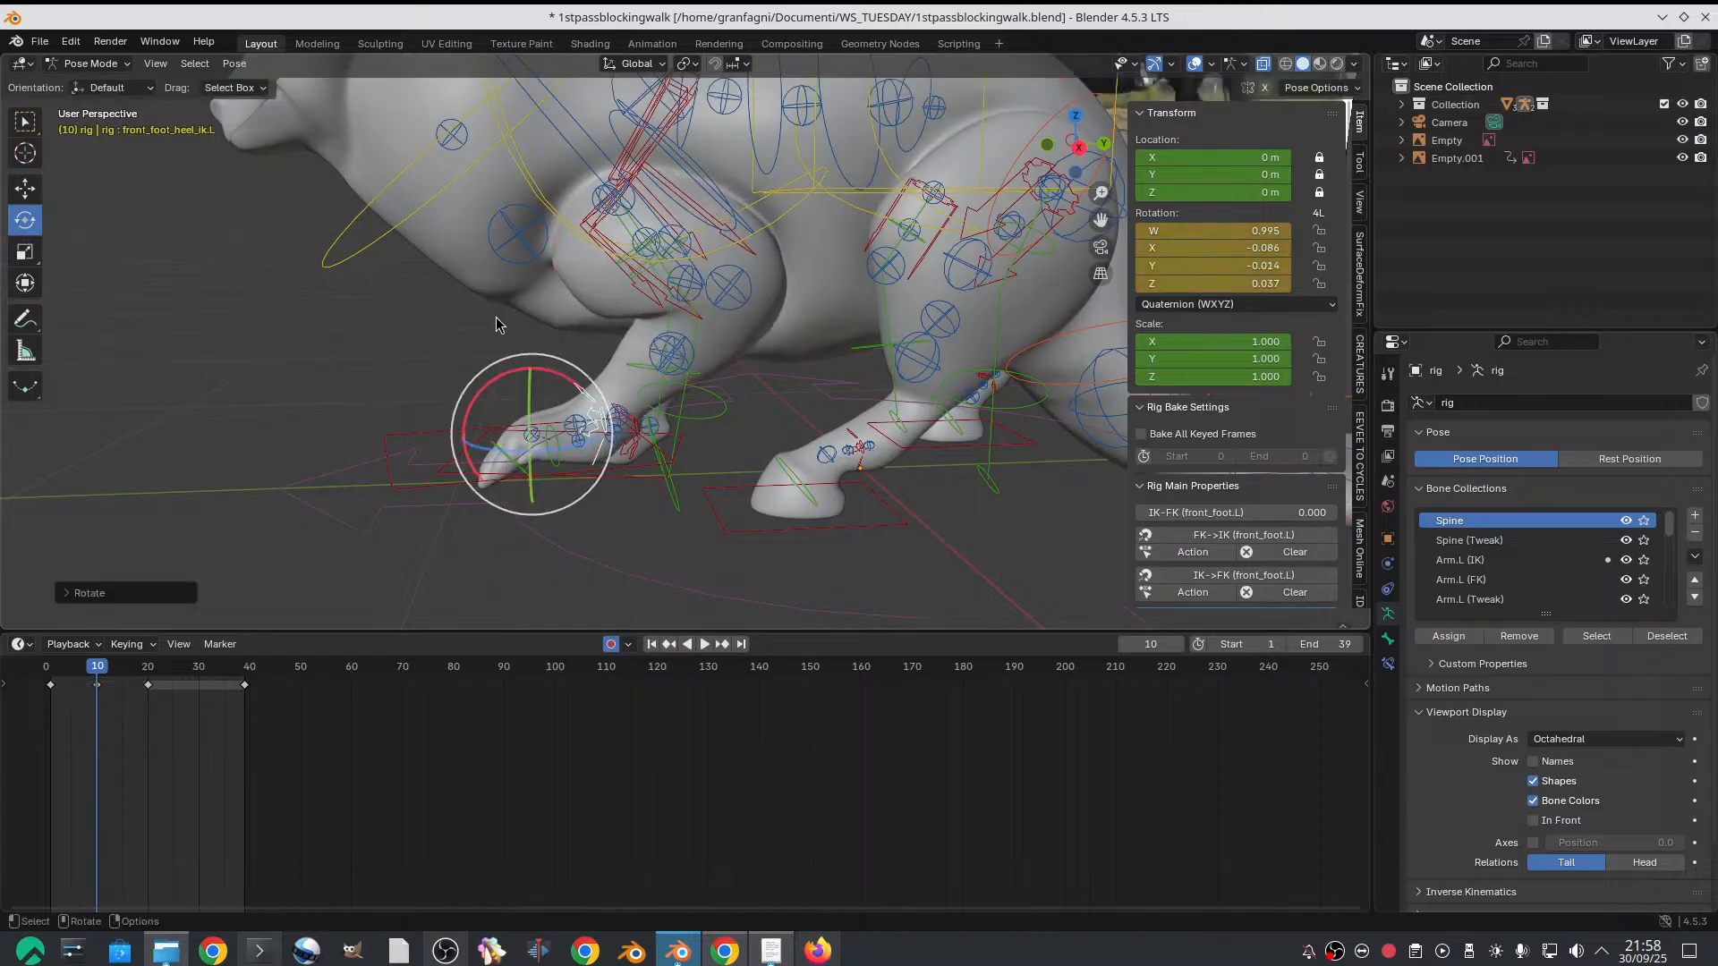
Move the left front-foot IK control further forward along the Y axis on frame 10, to a Y location of about -0.225 m
left_click(401, 426)
left_click(442, 434)
middle_click_drag(442, 434, 477, 458)
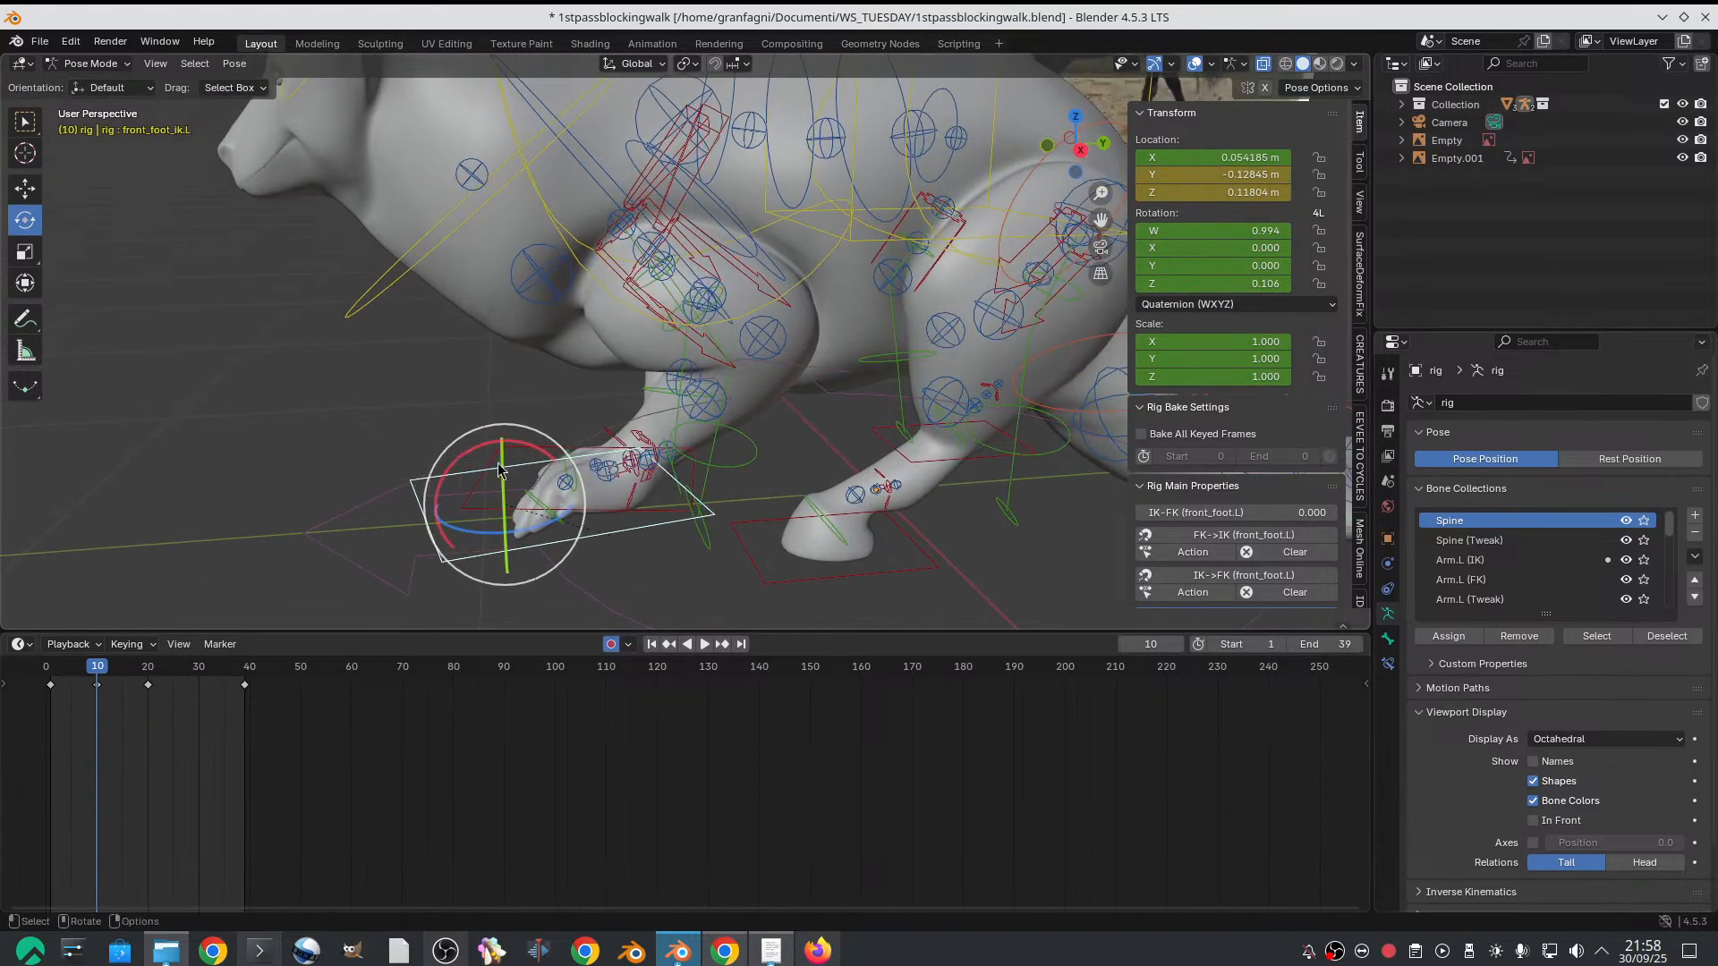
key("g")
left_click_drag(558, 506, 501, 508)
middle_click_drag(501, 508, 868, 465)
Rotate the left front-foot IK control about the Z axis on frame 10 to point straight ahead, with a quaternion Z of about 0.009
scroll(858, 470, "up", 2)
key("shift+space")
key("r")
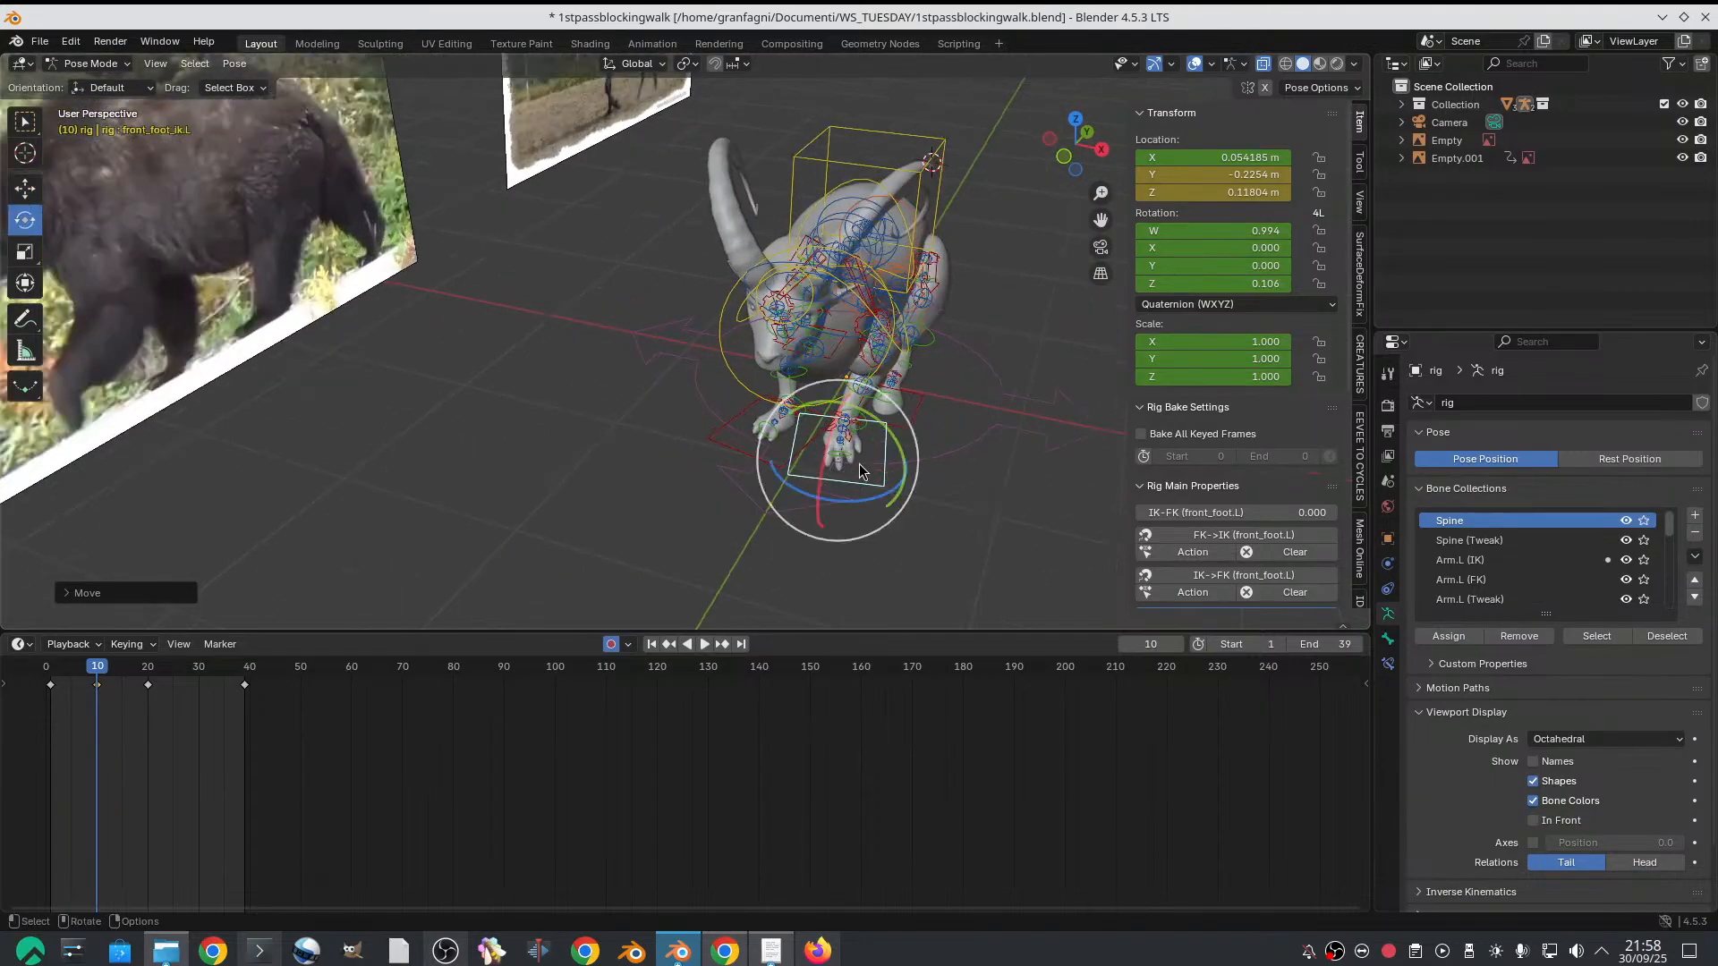
left_click_drag(874, 498, 881, 459)
middle_click_drag(881, 459, 757, 436)
scroll(624, 346, "up", 4)
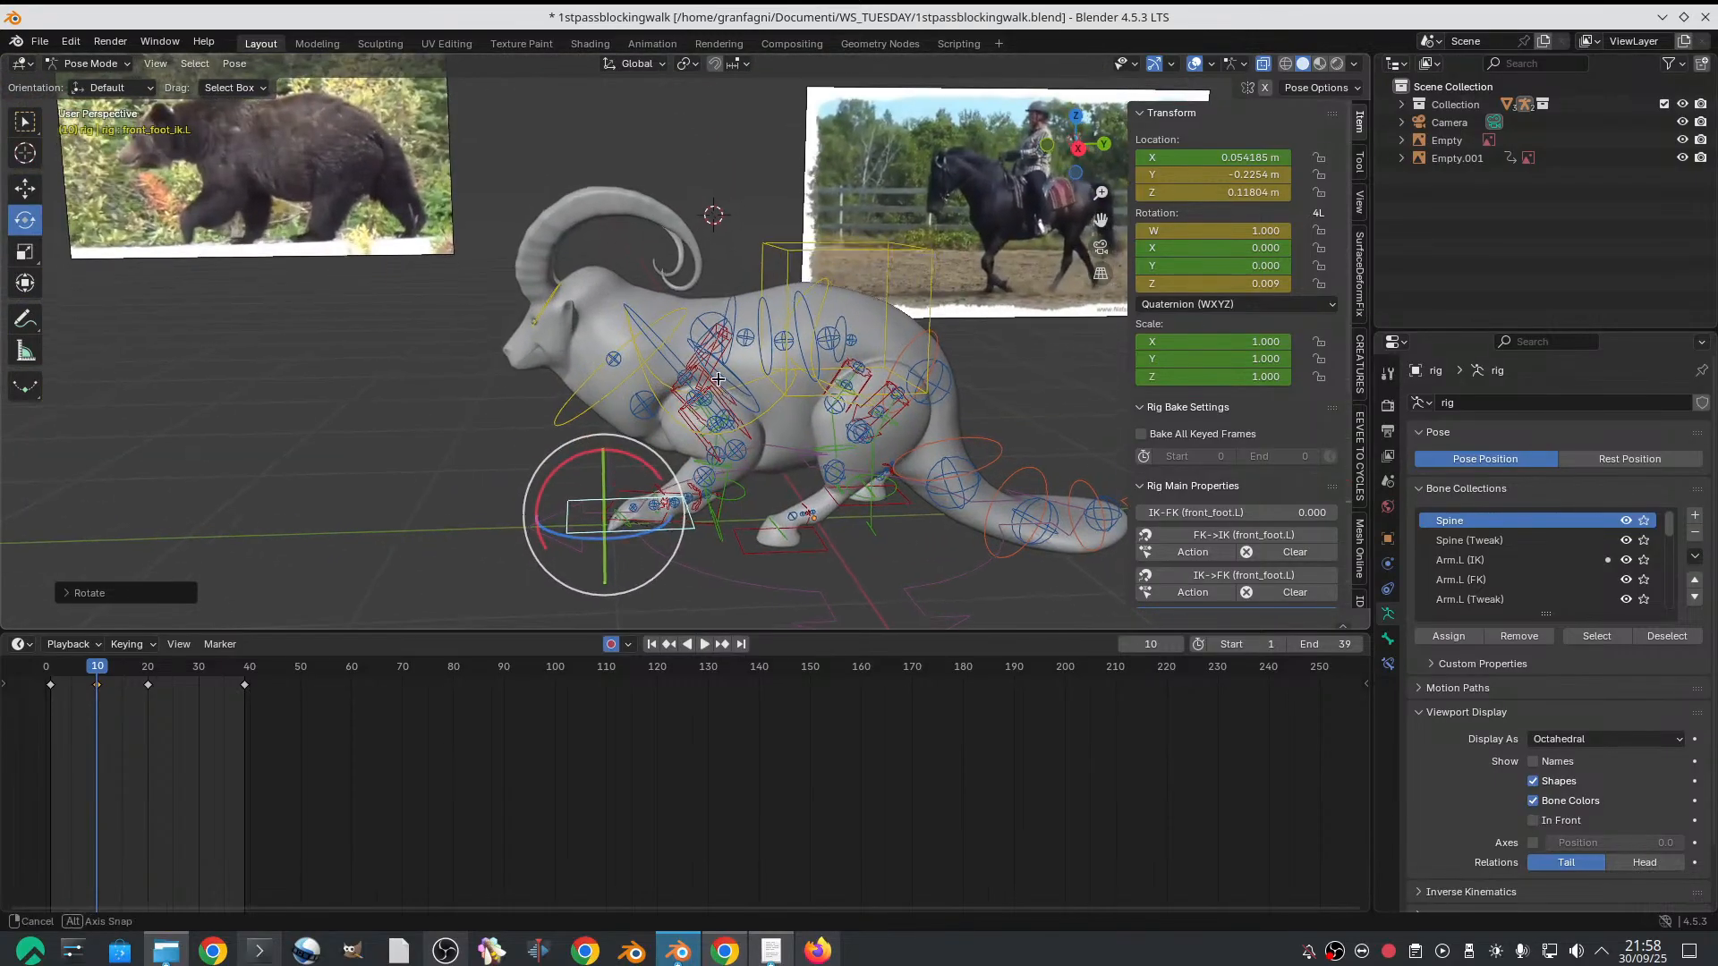
Raise the chest control on frame 10 along the Z axis, to a Z location of about 0.012 m
left_click(674, 315)
key("shift+space")
key("g")
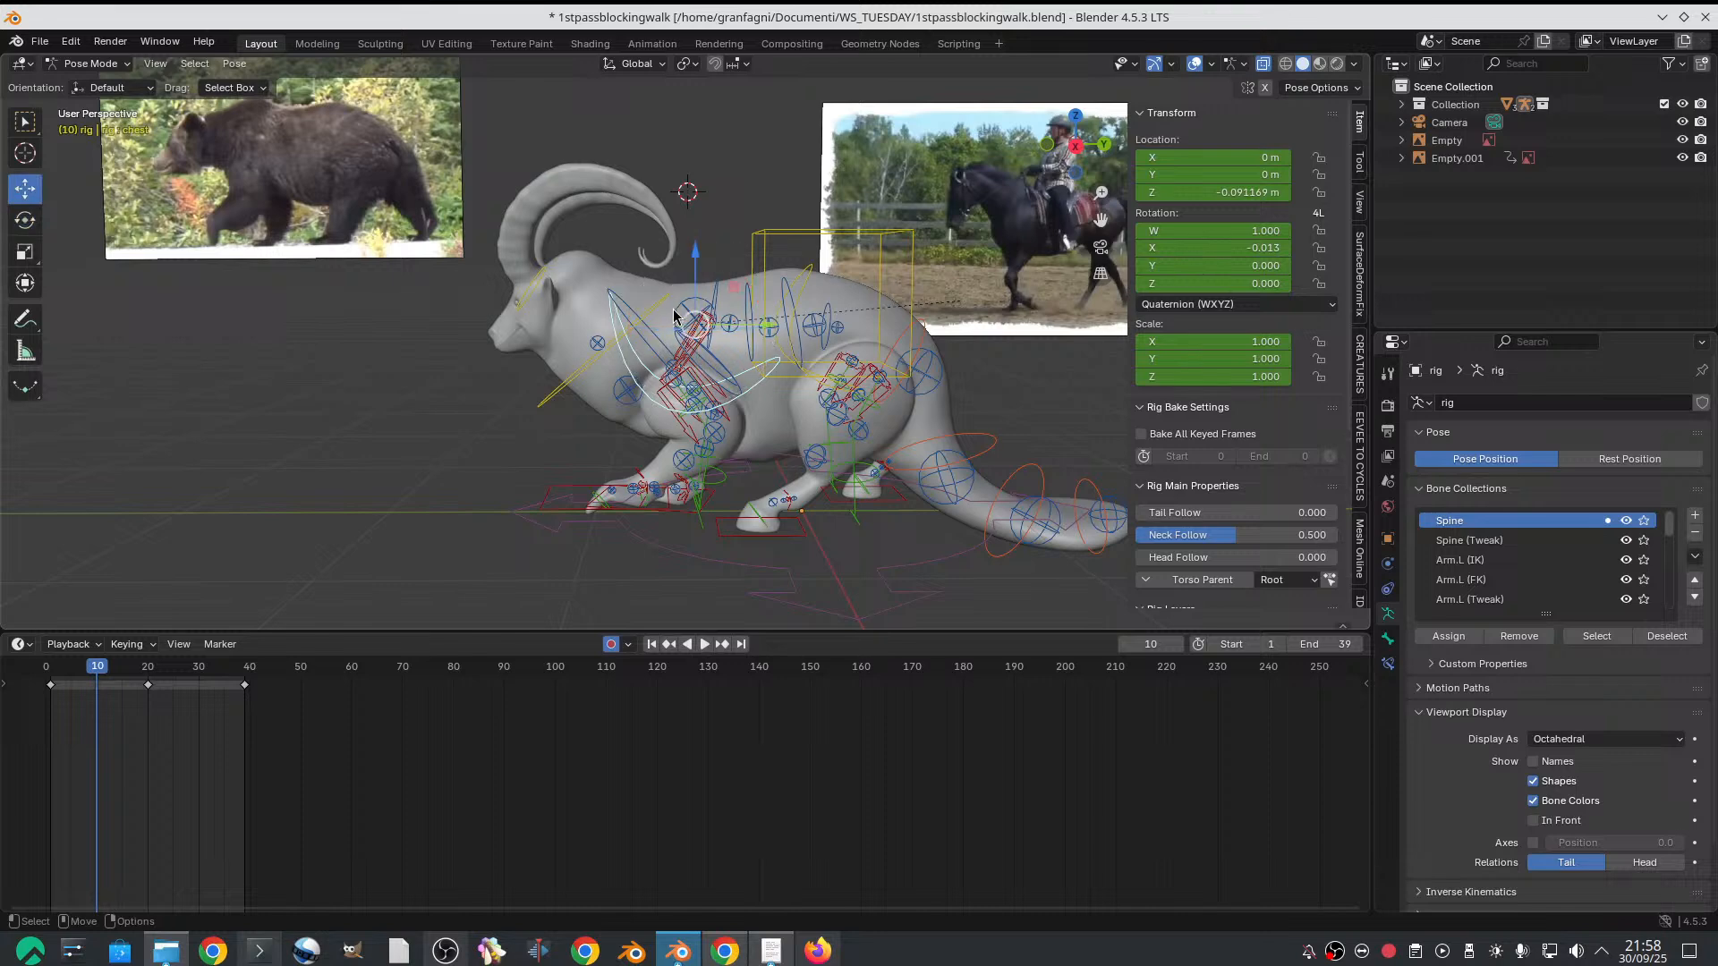
left_click_drag(693, 259, 697, 233)
Check the frame 10 pose from the front and side, and scrub frames 1 to 10 against the bear and horse references
middle_click_drag(697, 232, 744, 266)
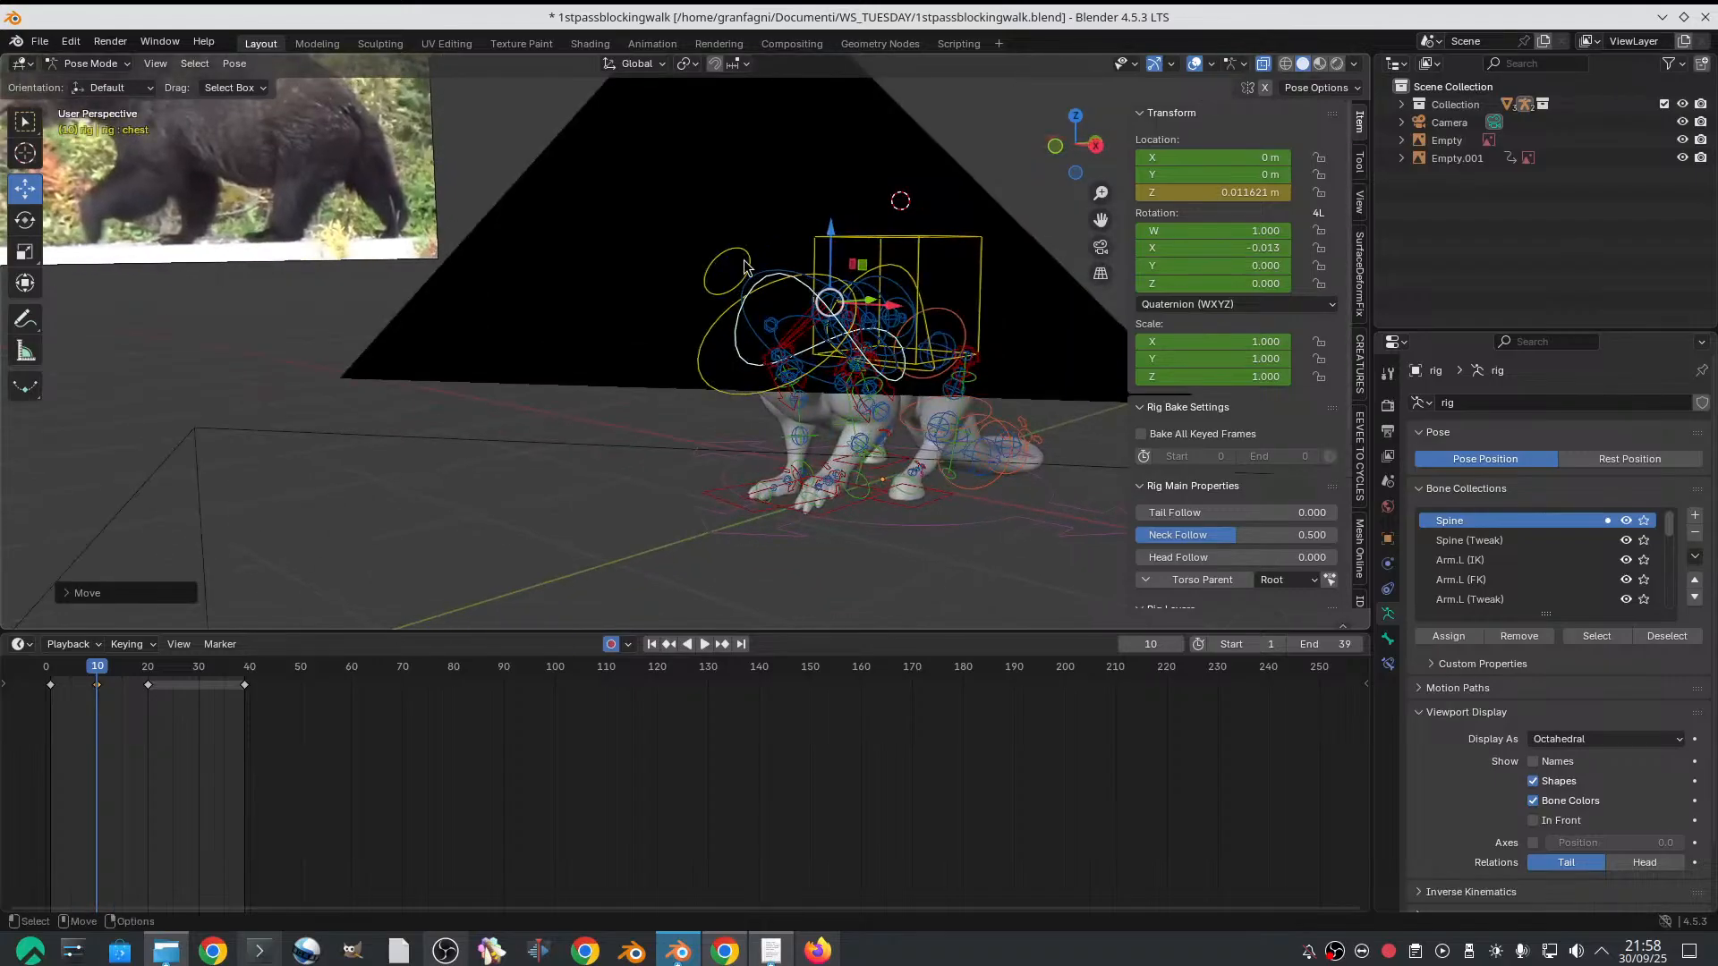
middle_click_drag(745, 266, 503, 315)
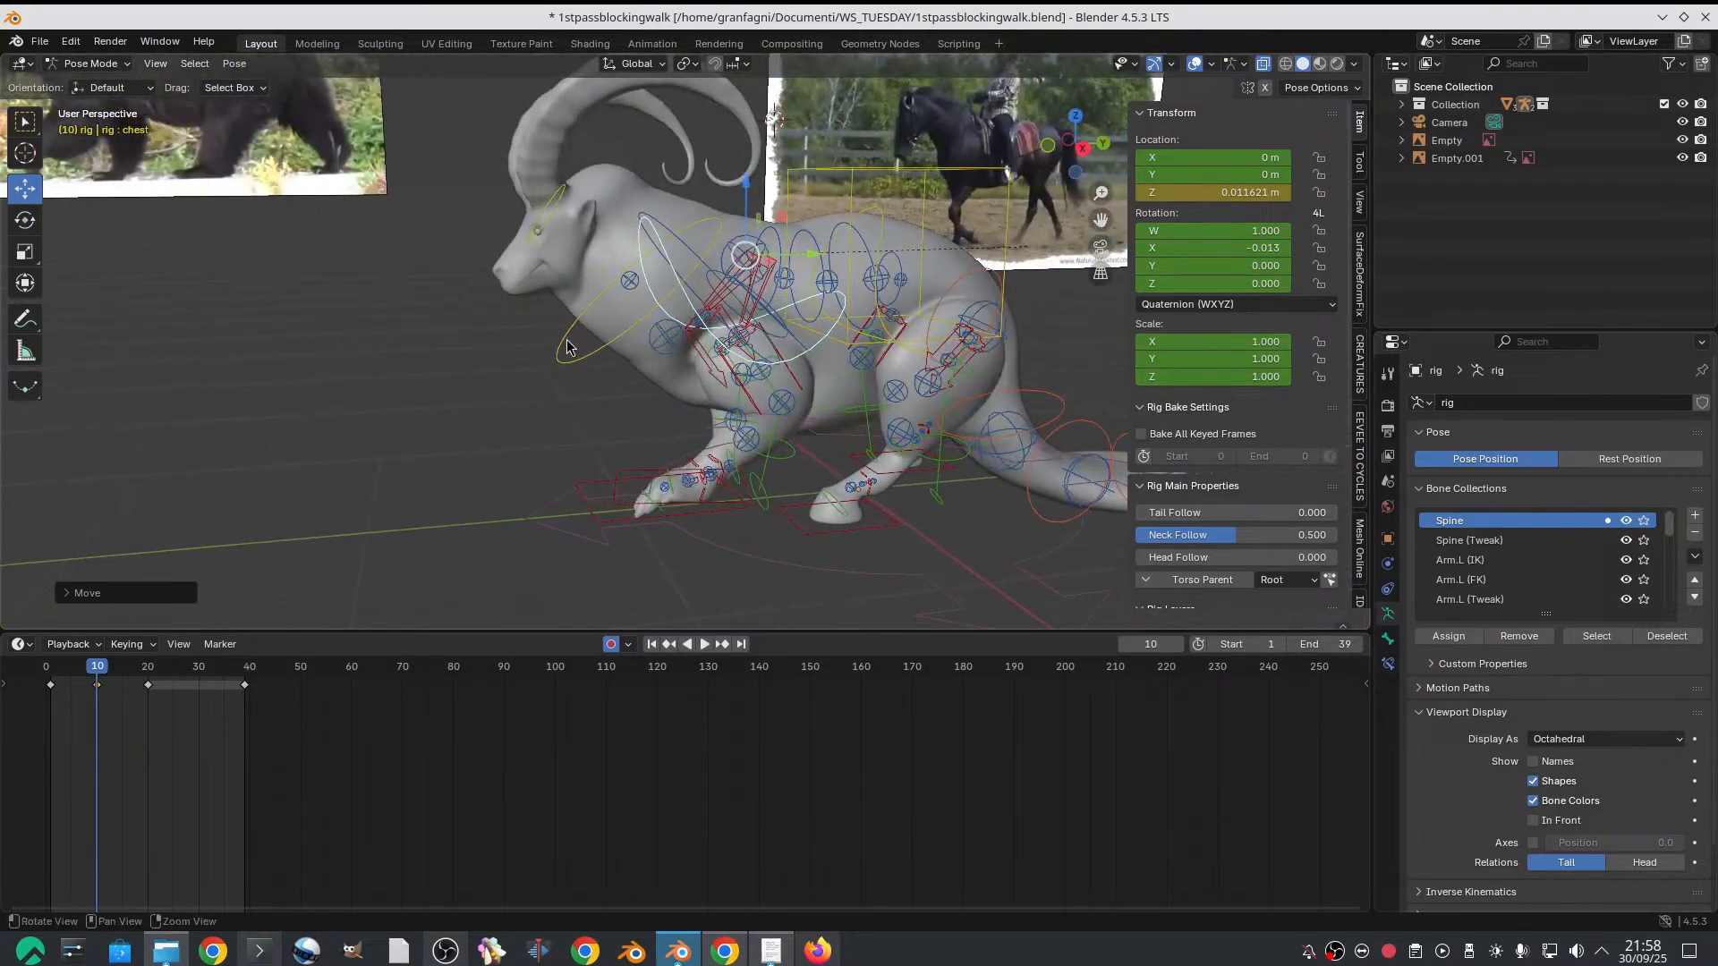
scroll(523, 407, "up", 1)
left_click_drag(53, 668, 98, 655)
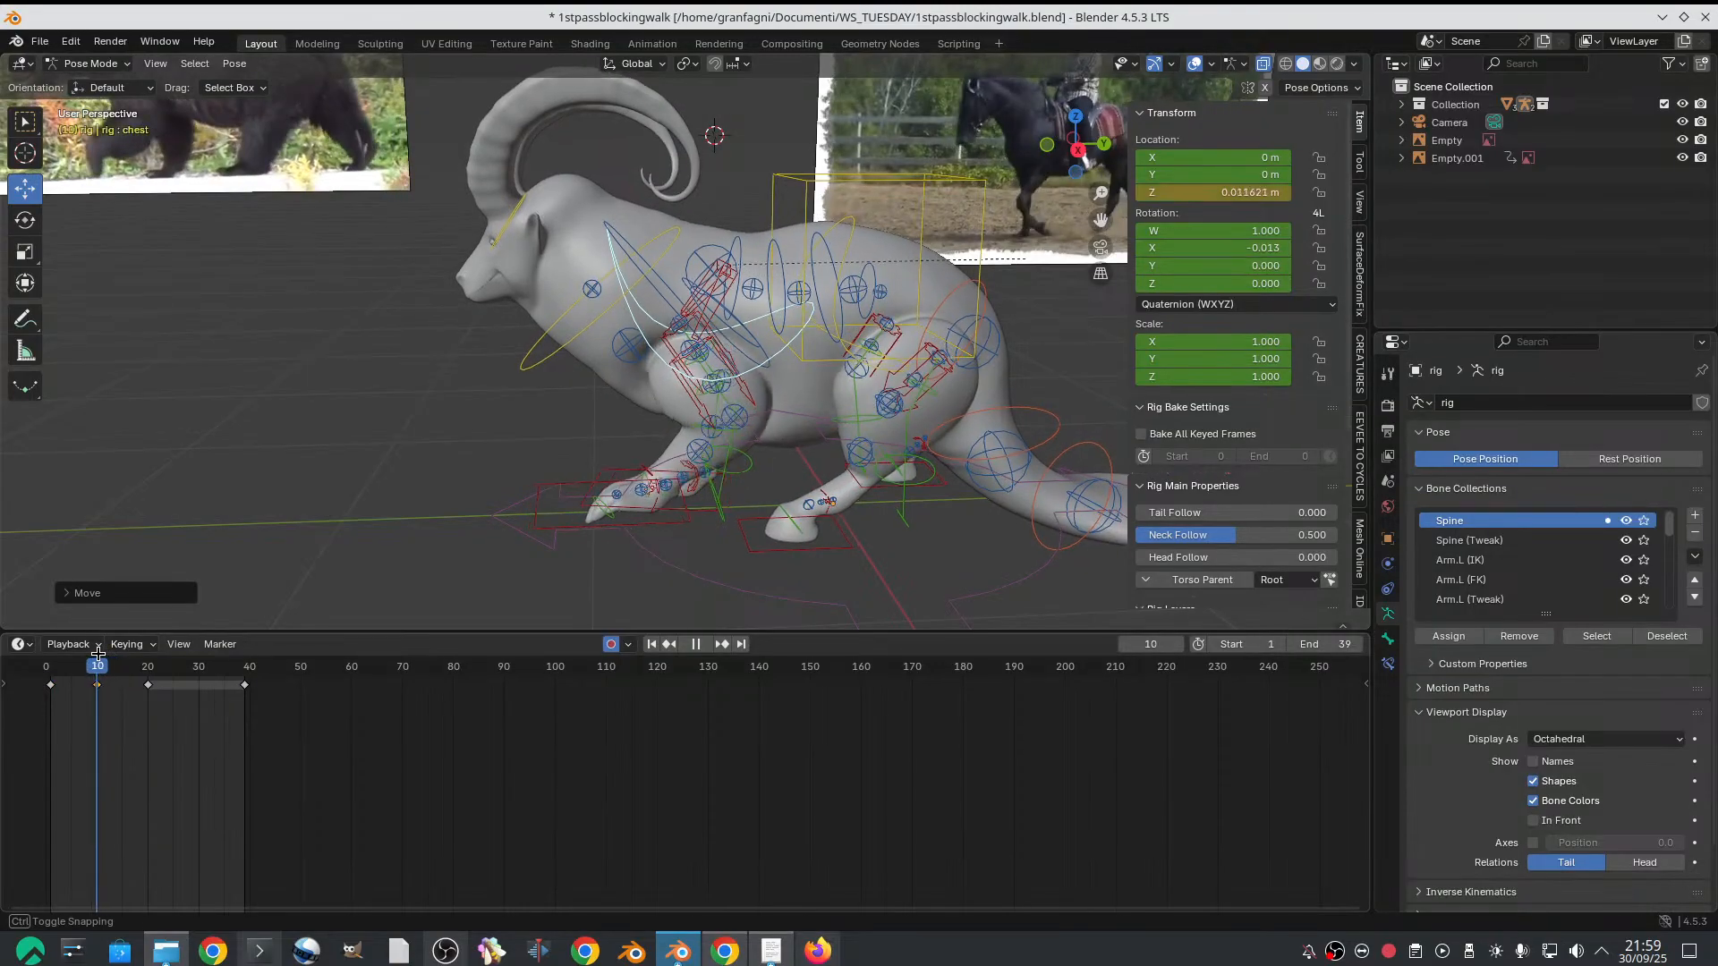
scroll(555, 429, "down", 3)
middle_click_drag(555, 397, 556, 399)
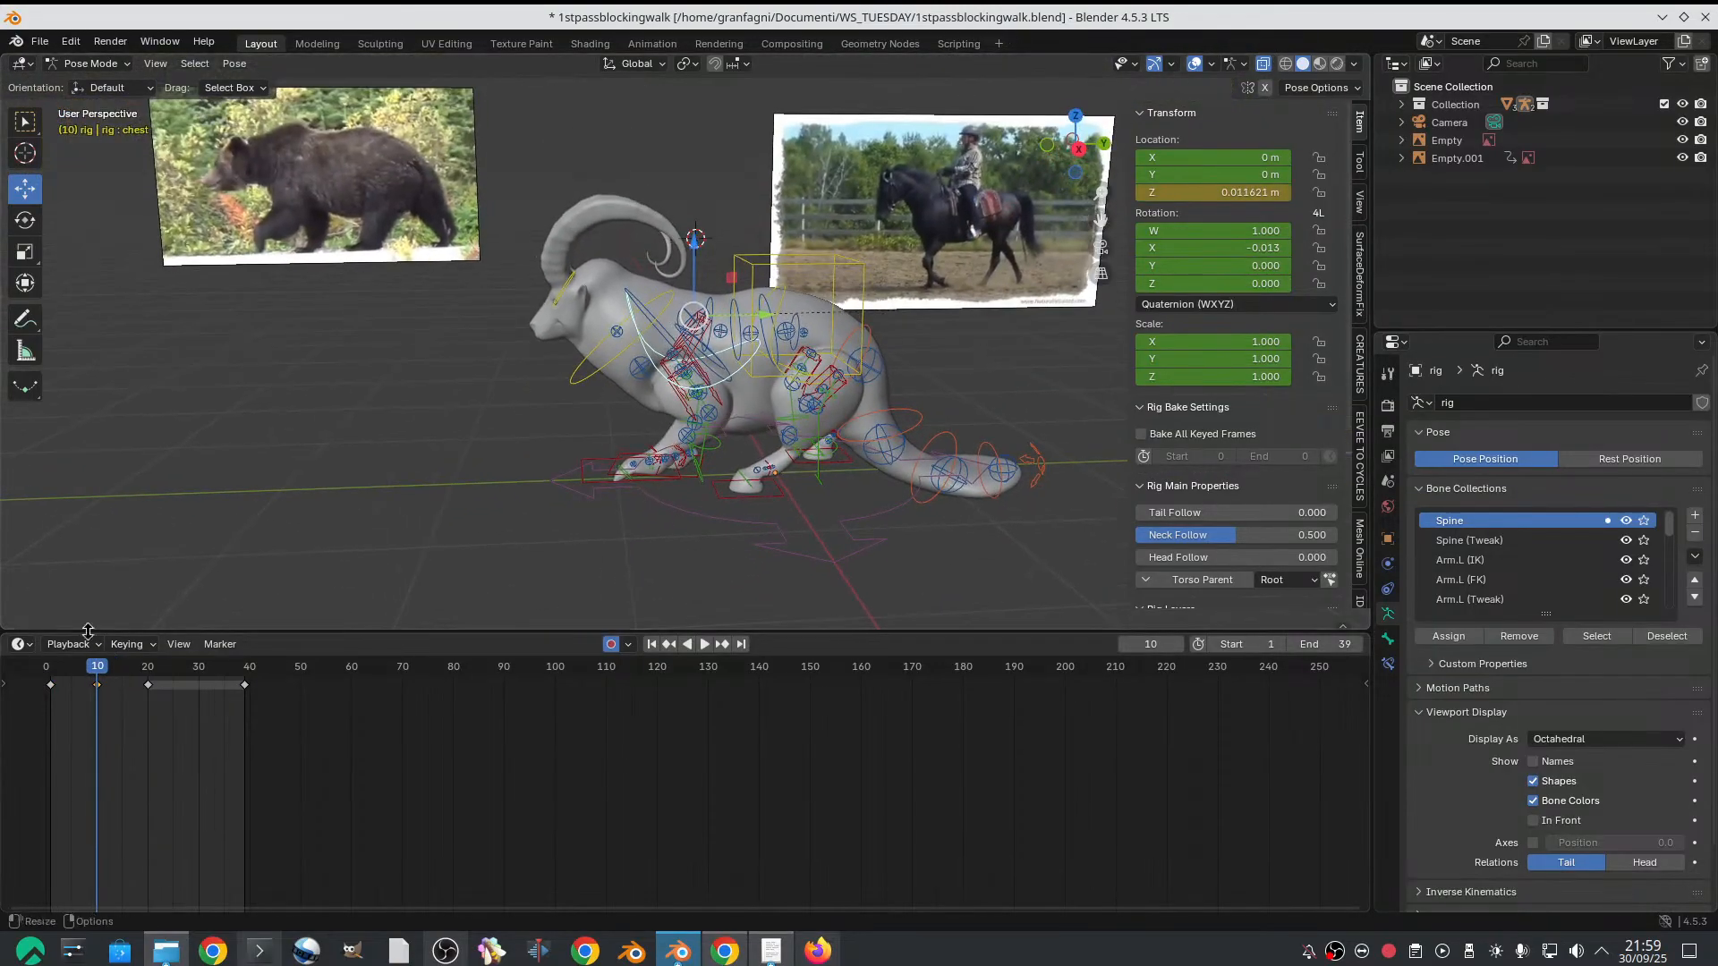
mouse_move(62, 664)
left_mouse_down()
mouse_move(93, 662)
mouse_move(32, 662)
mouse_move(154, 660)
mouse_move(60, 658)
mouse_move(97, 659)
left_mouse_up()
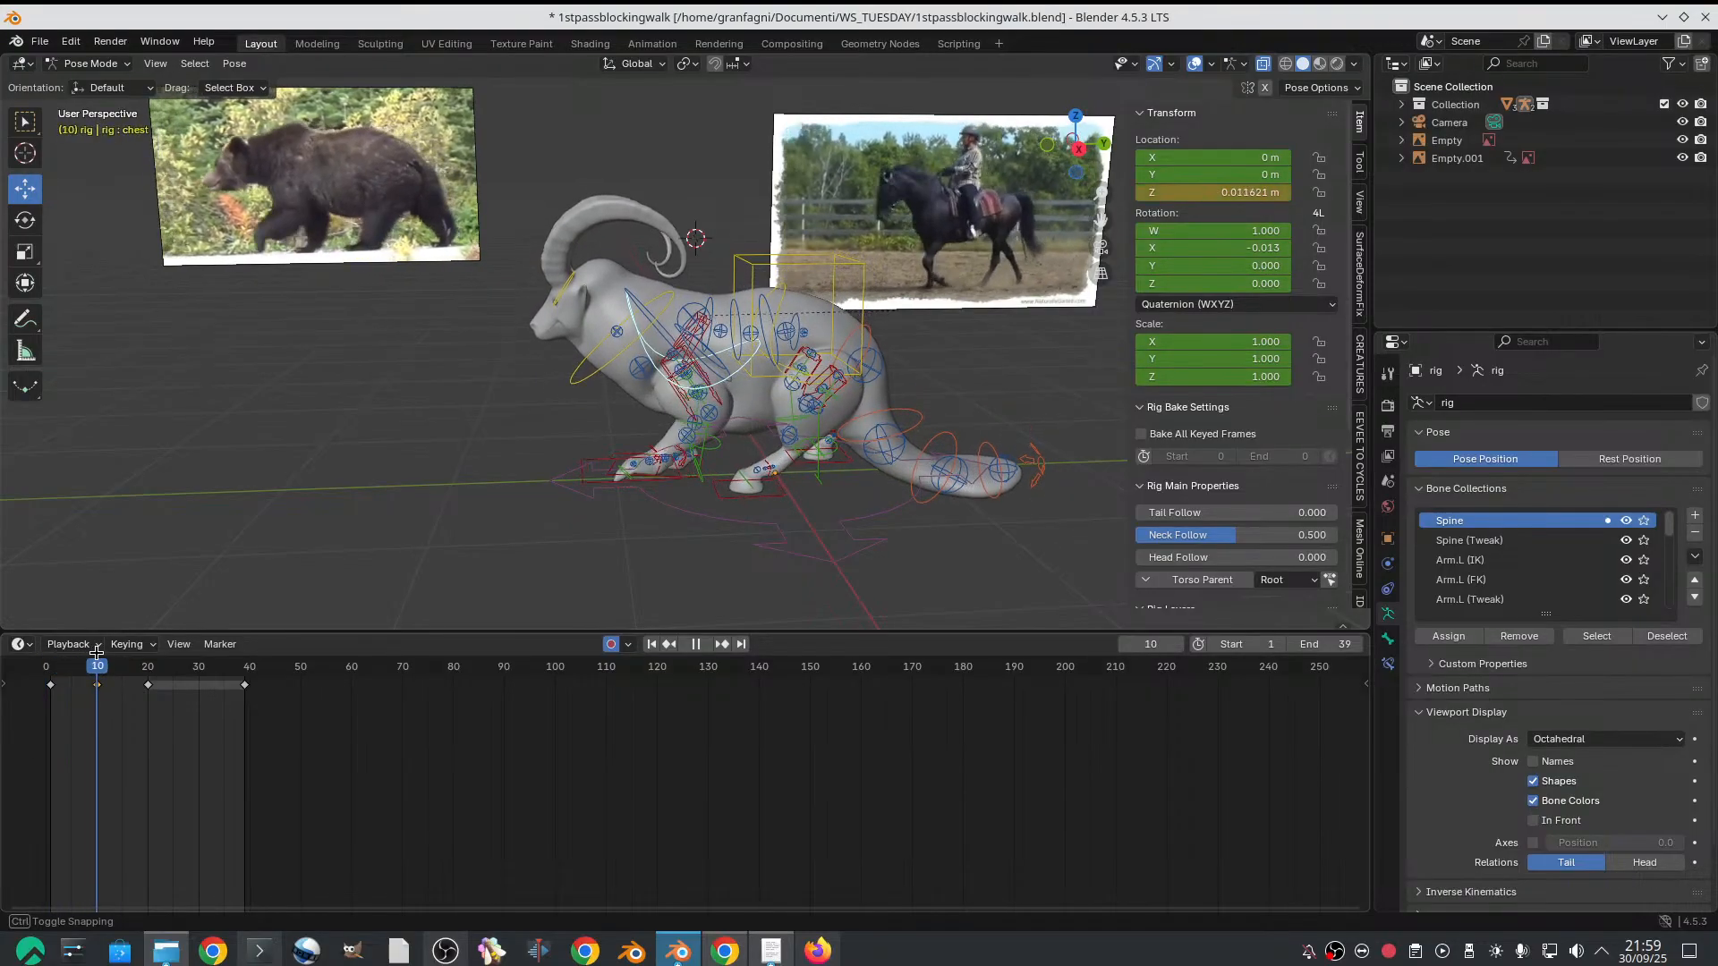
middle_click_drag(563, 498, 650, 503)
middle_click_drag(748, 483, 503, 506)
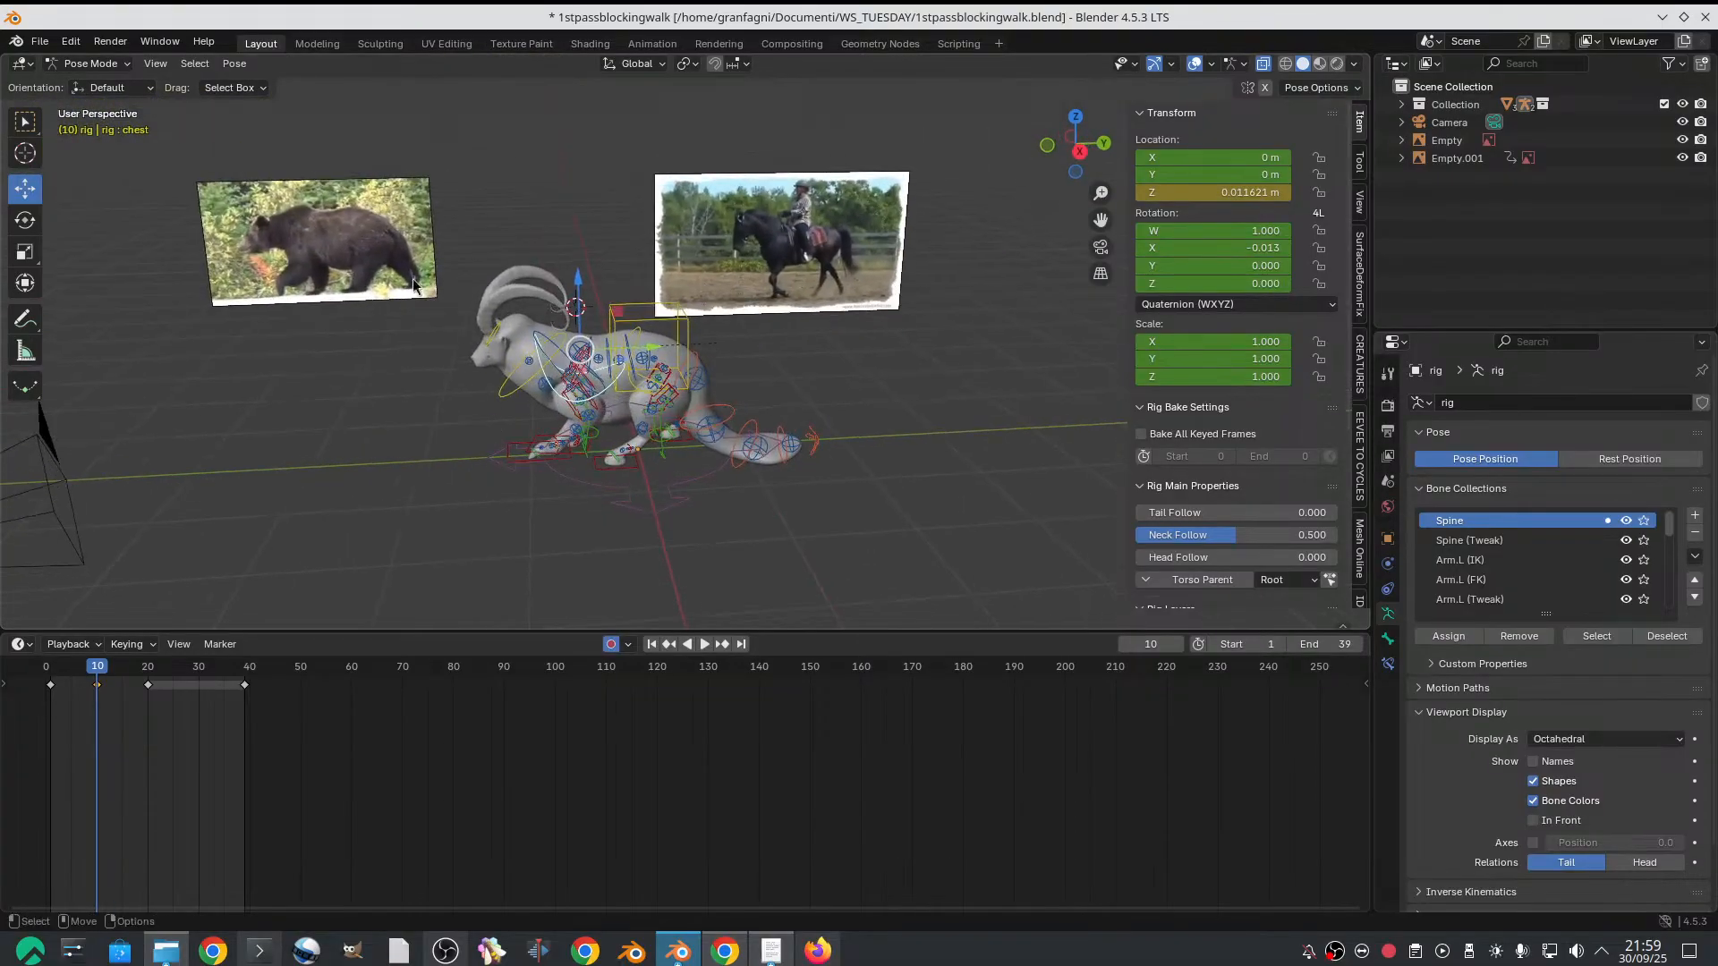
Select all the rig controls, keyframe them on frame 10 and copy that frame's keyframes
left_click_drag(392, 230, 803, 602)
middle_click_drag(787, 583, 791, 551)
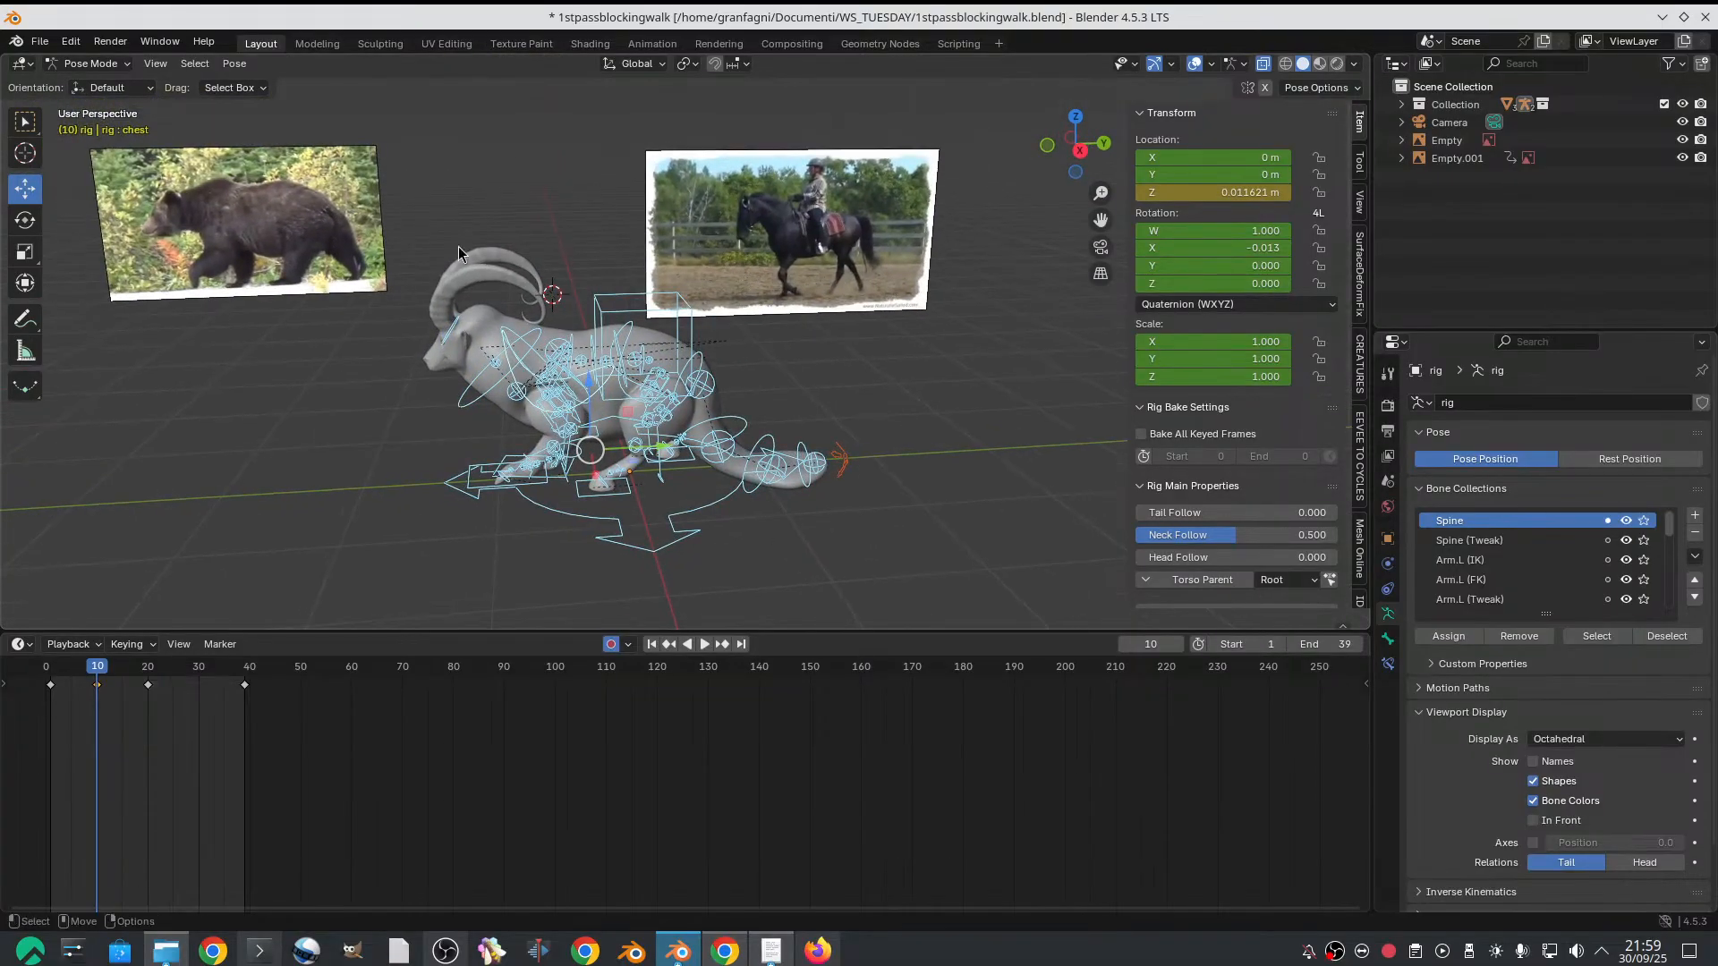
key("i")
left_click(102, 696)
right_click(102, 696)
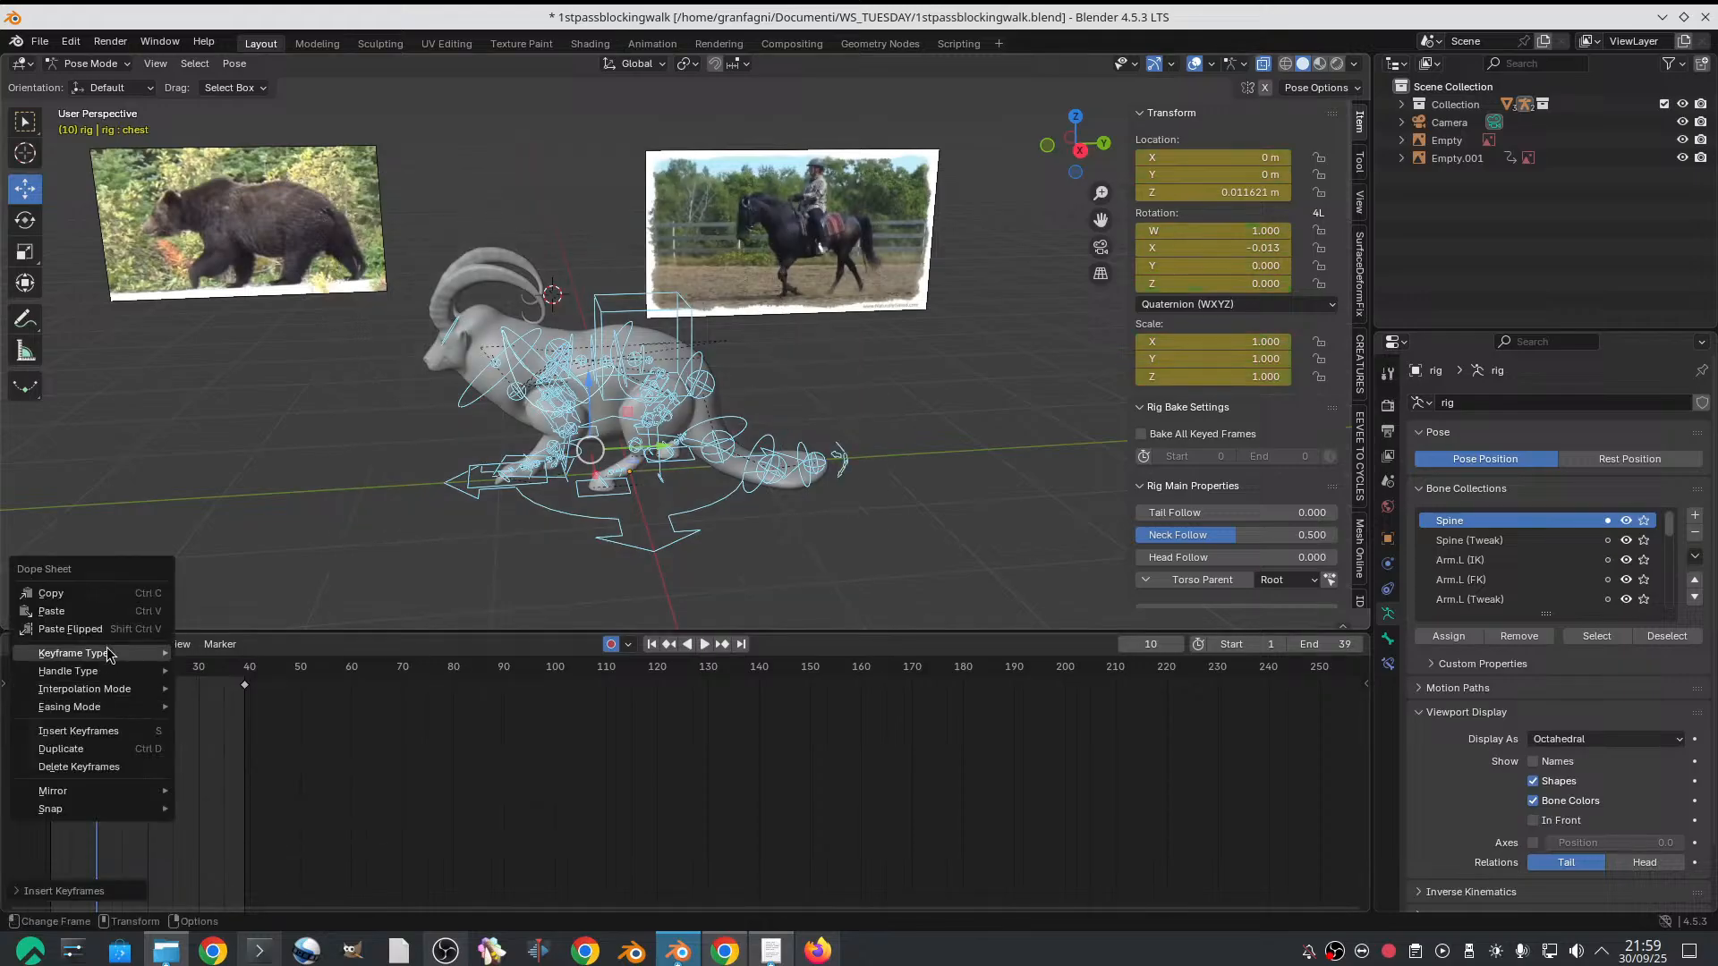
left_click(90, 592)
left_click(201, 673)
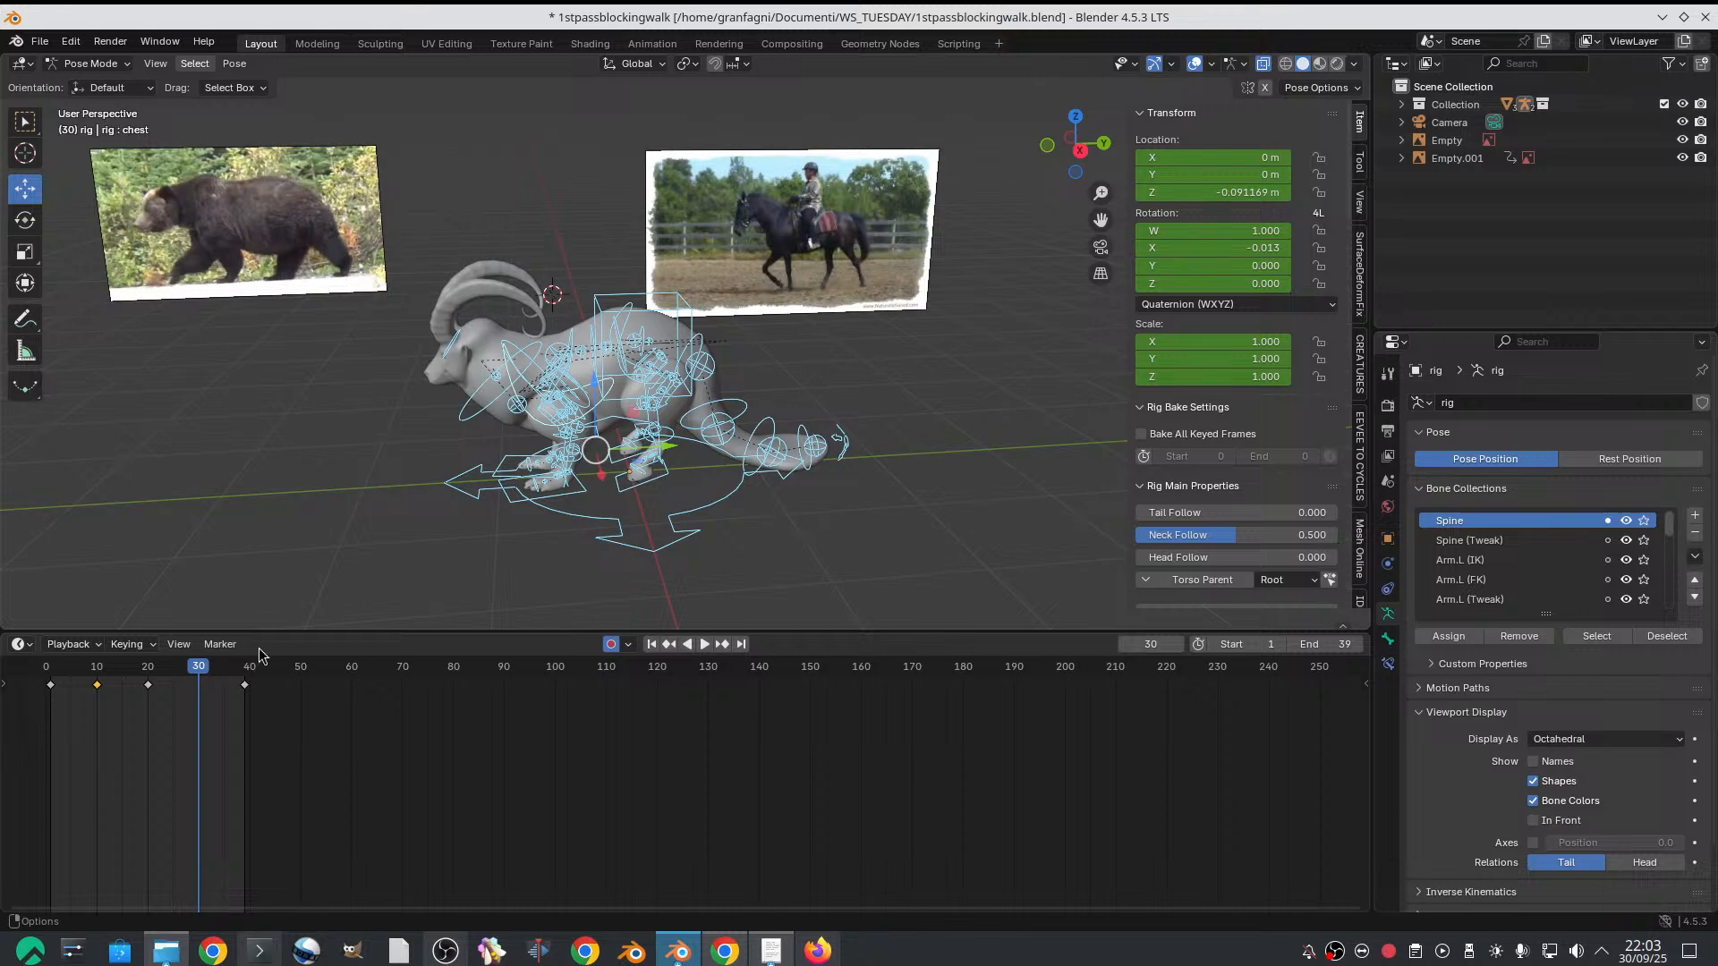
Copy the full set of rig keyframes from frame 10 and paste it flipped on frame 30
left_click(98, 672)
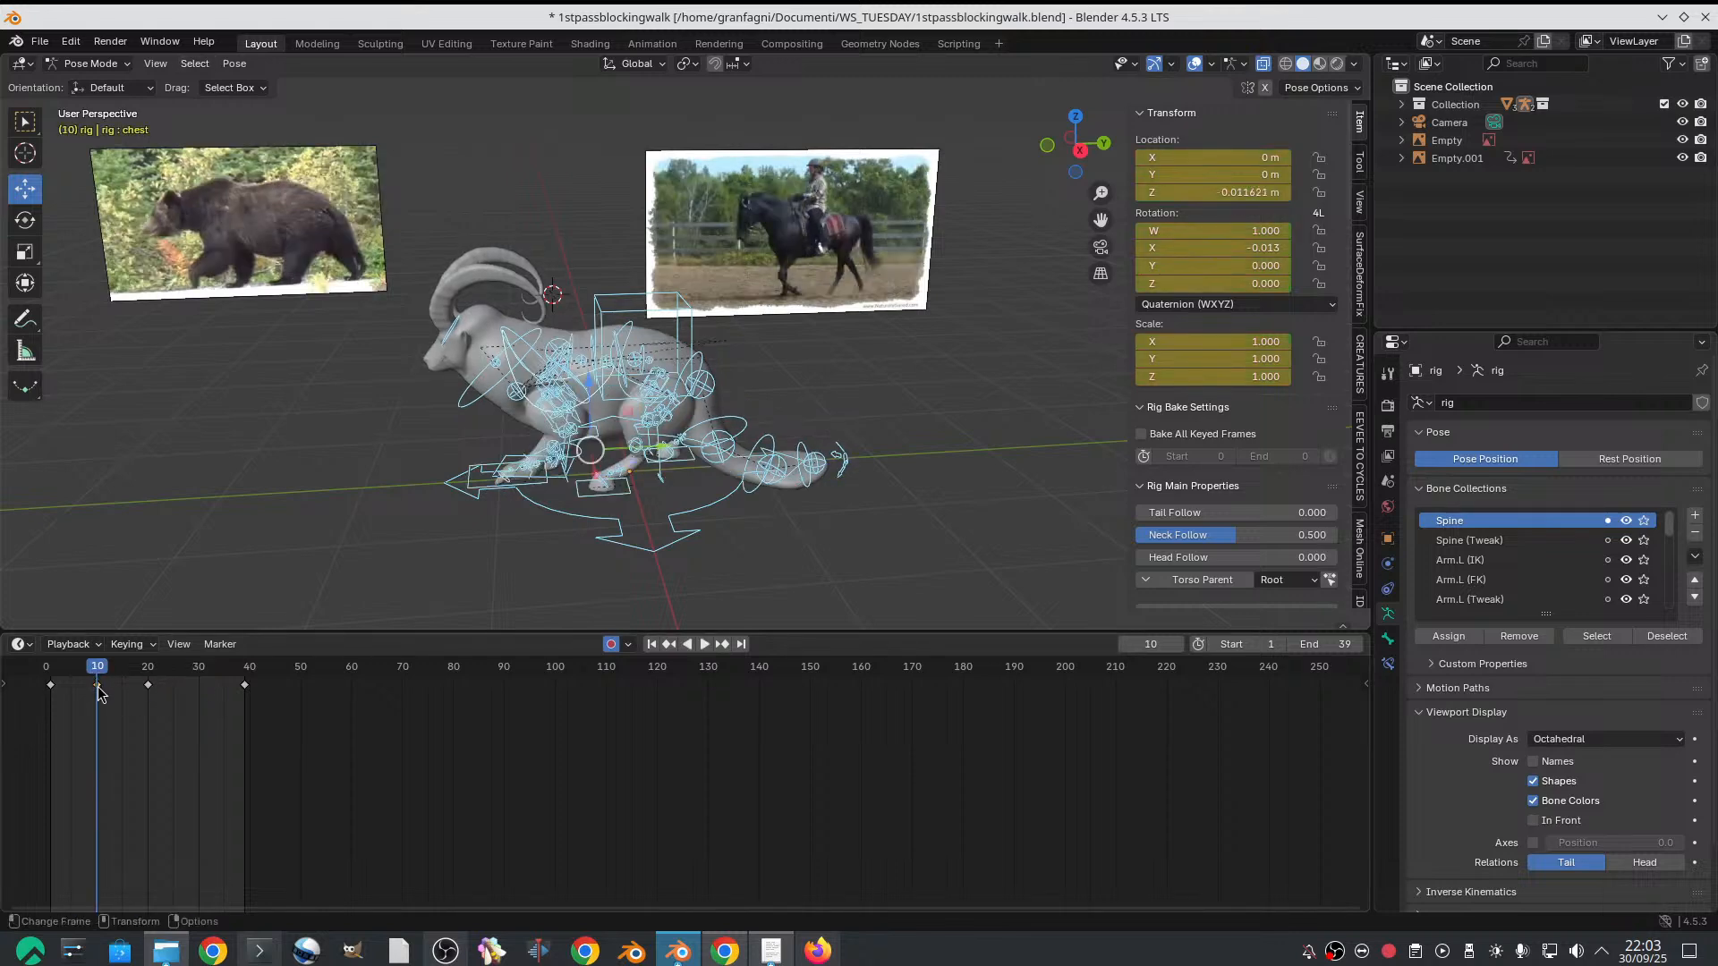
right_click(98, 685)
left_click(87, 688)
key("ctrl+v")
key("i")
left_click(110, 685)
right_click(110, 683)
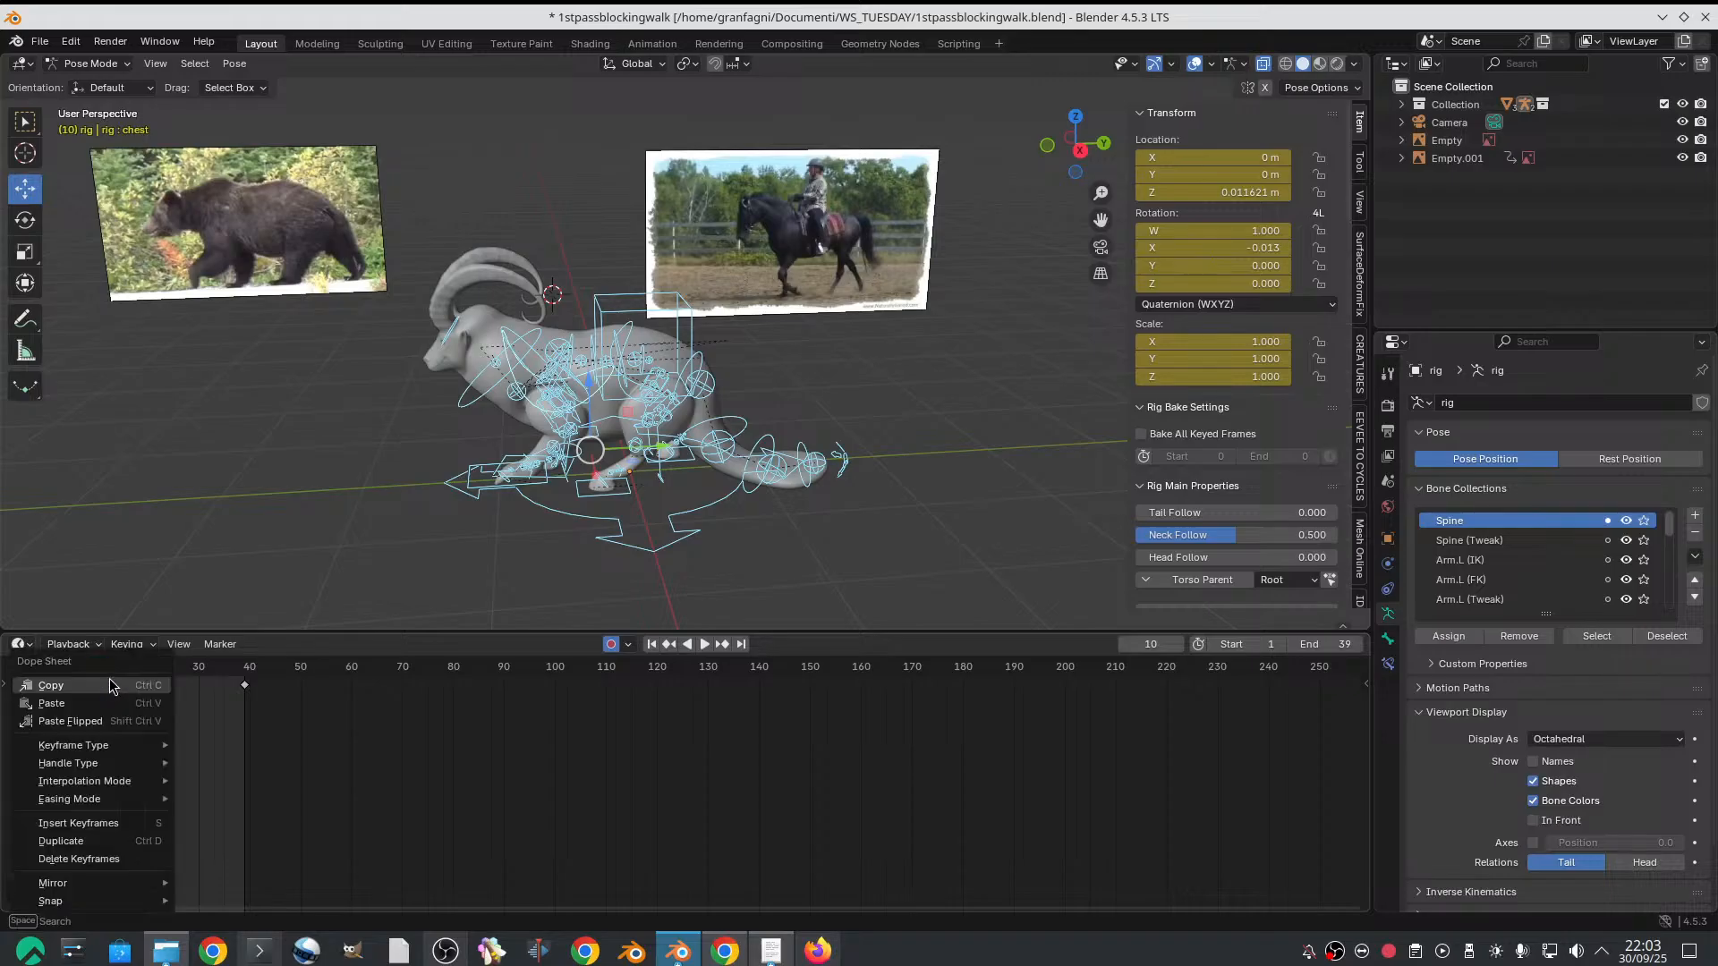
left_click(110, 682)
left_click(198, 669)
right_click(203, 684)
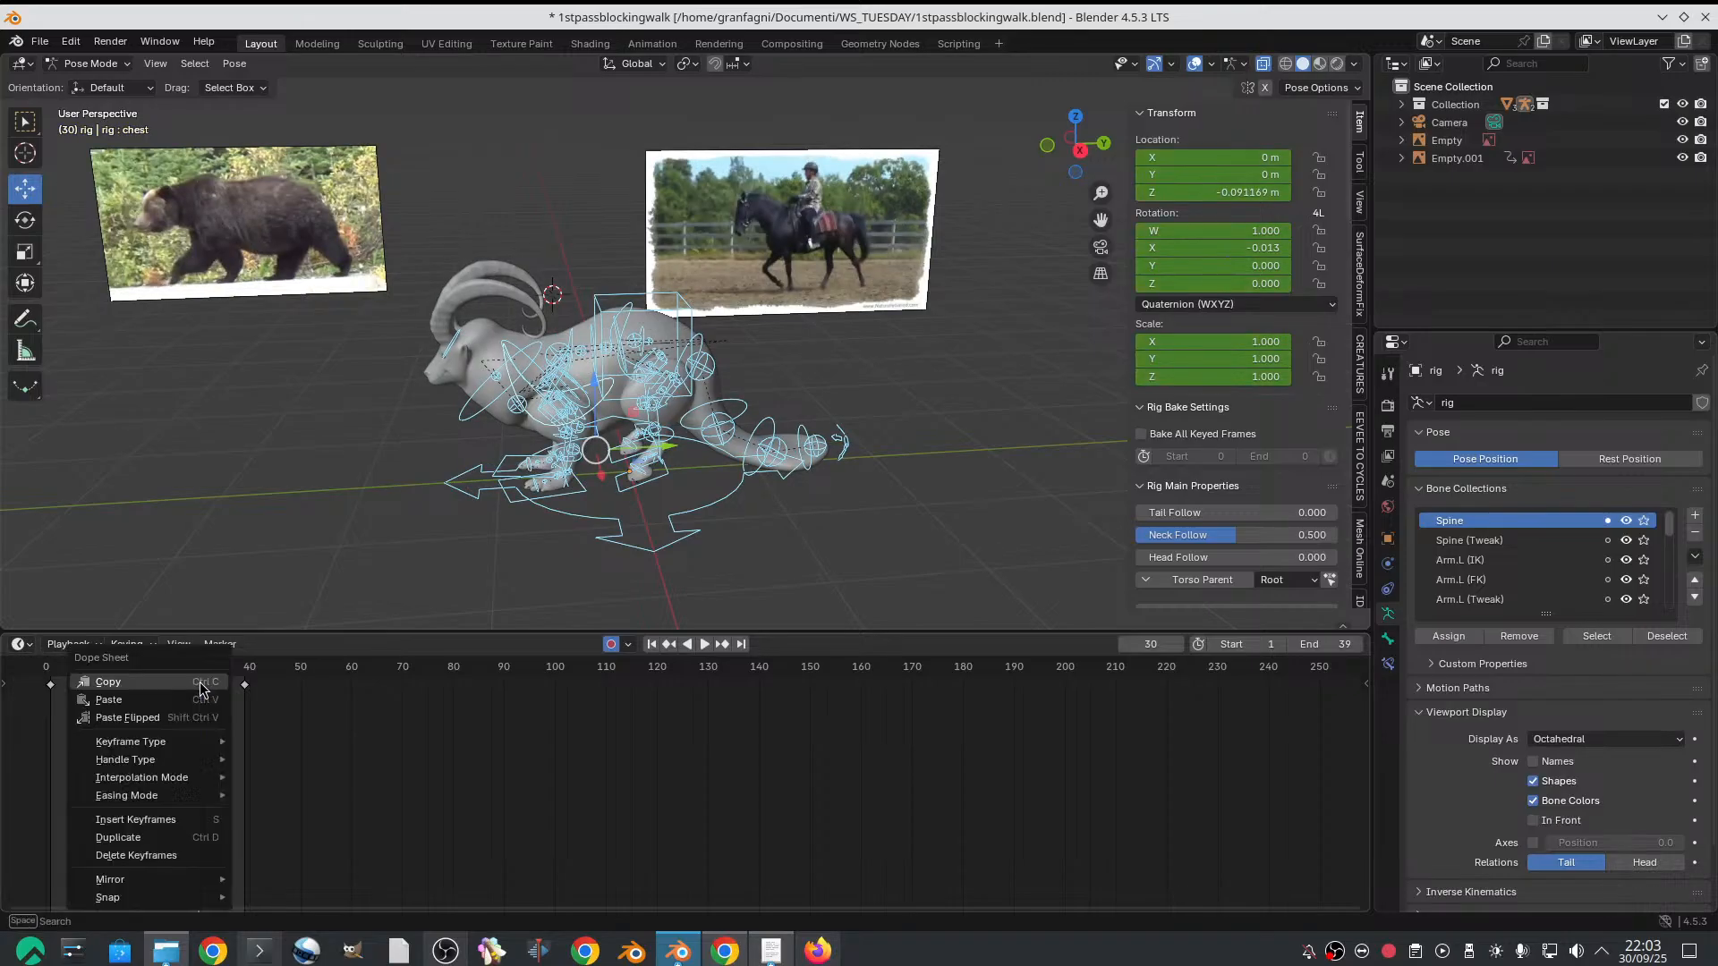
left_click(200, 717)
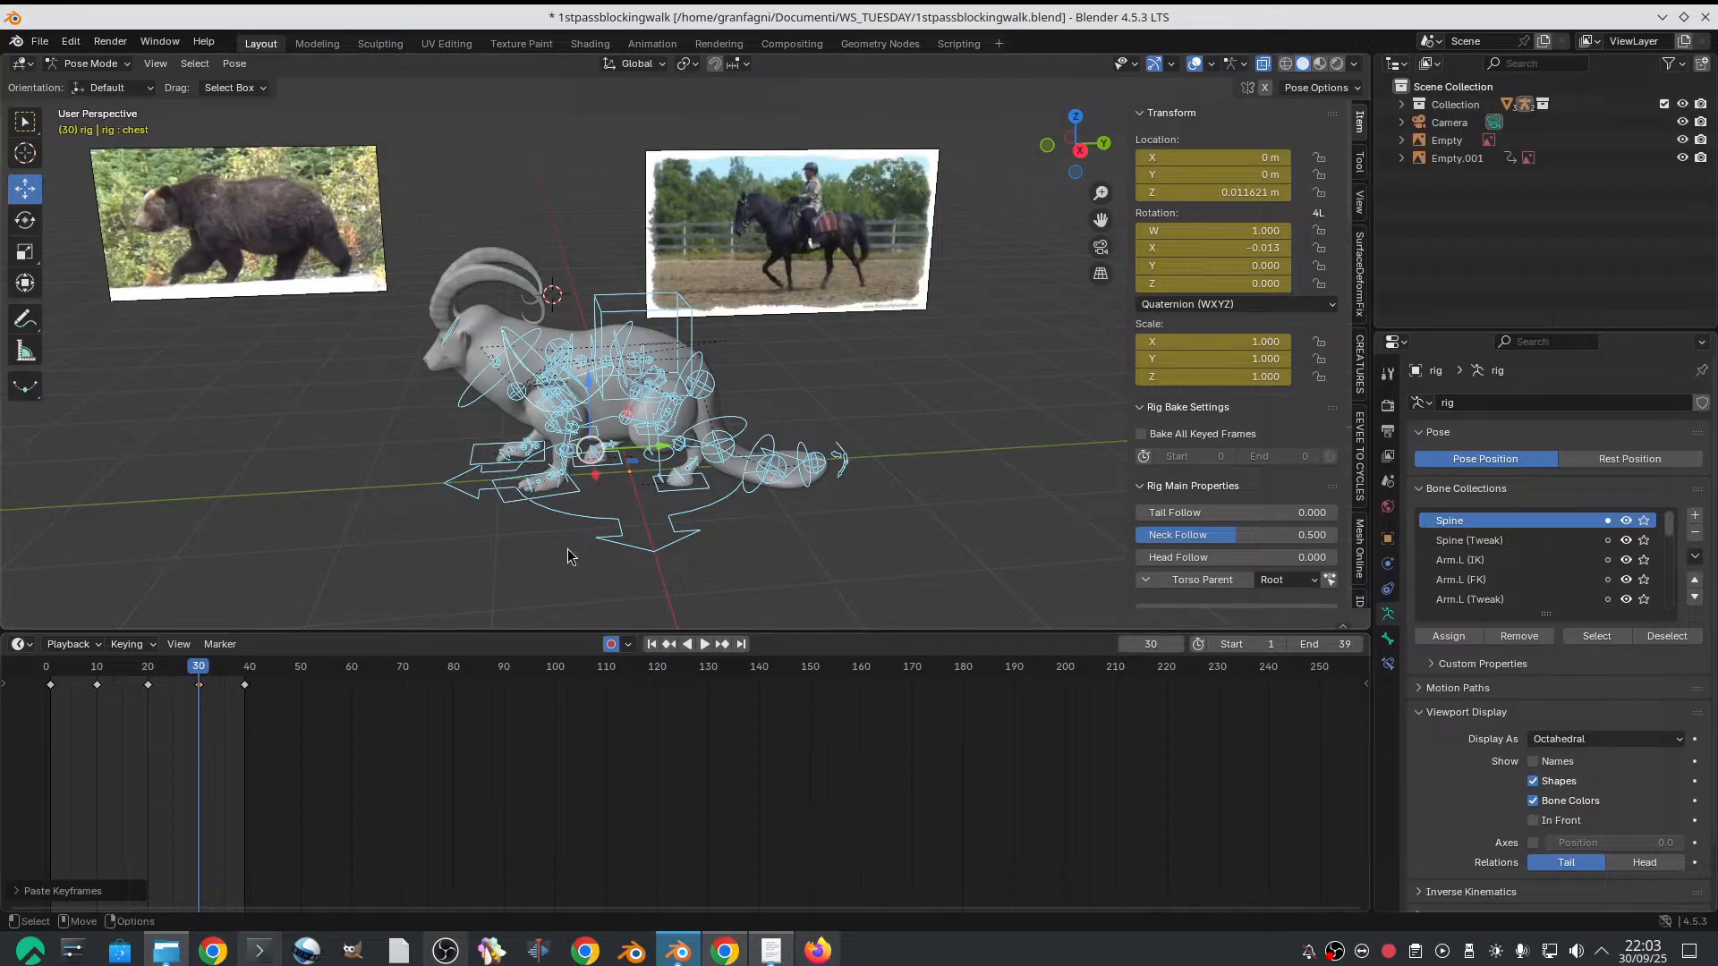
Select the hips control on frame 20 and open a Graph Editor beside the 3D viewport with its sidebar hidden
key("space")
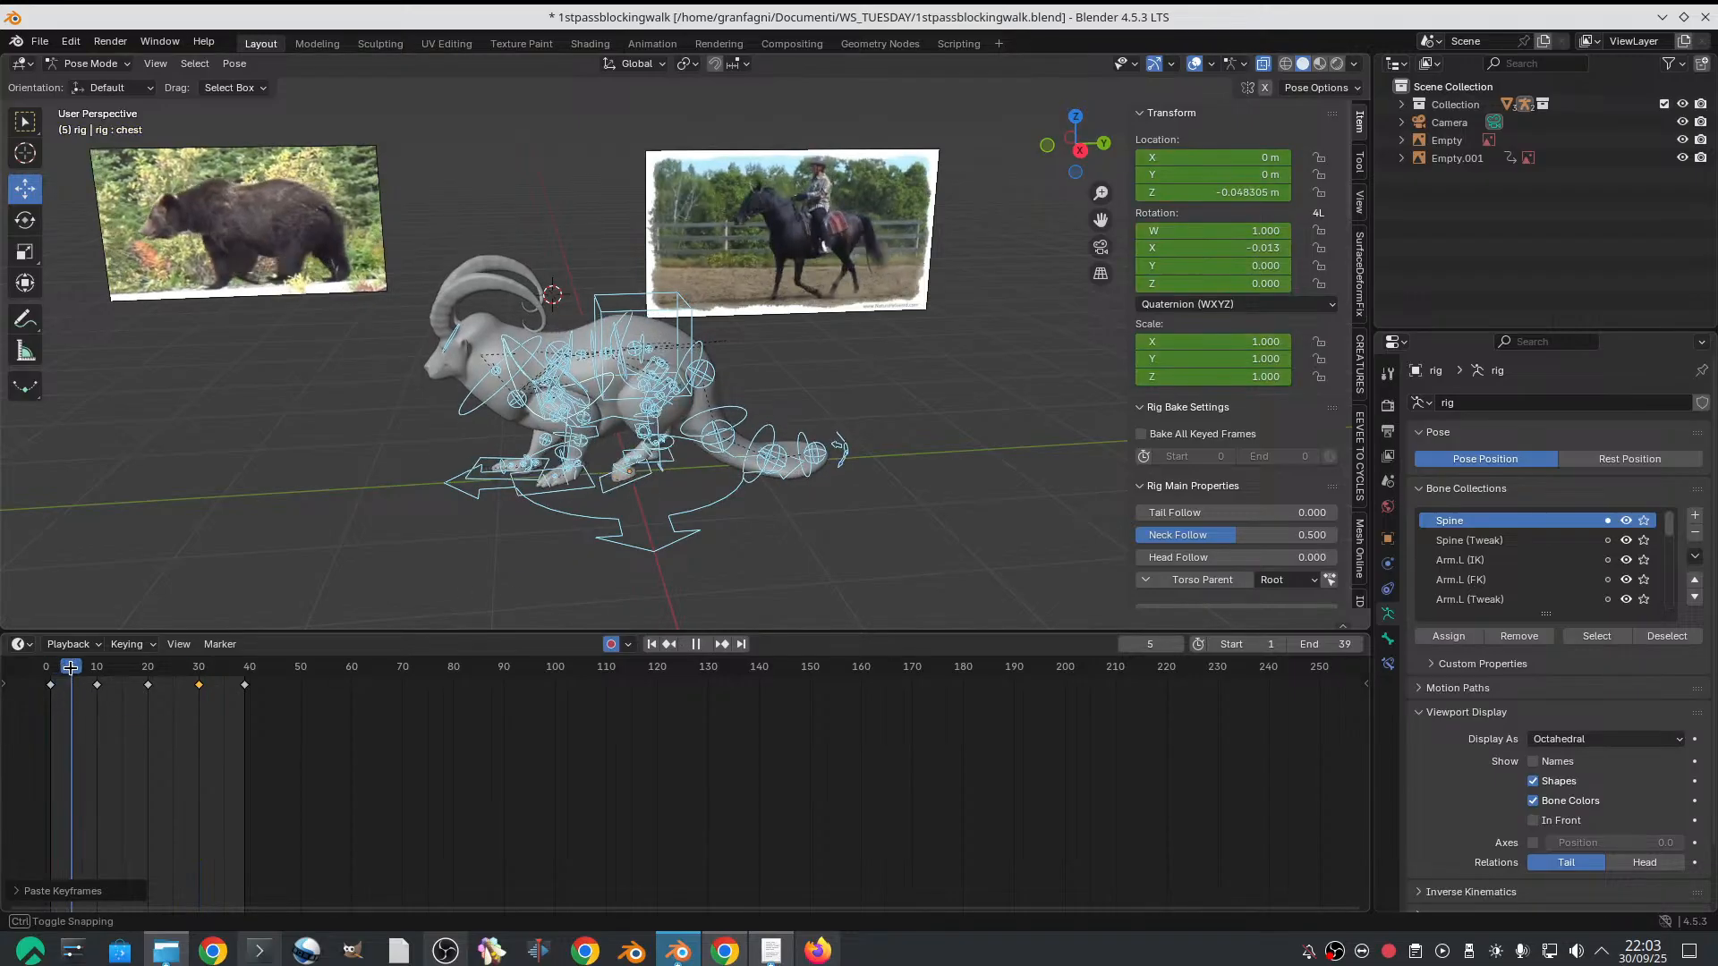
mouse_move(127, 678)
left_mouse_down()
mouse_move(239, 678)
mouse_move(63, 681)
mouse_move(149, 687)
left_mouse_up()
middle_click_drag(637, 430, 627, 369)
scroll(630, 392, "up", 2)
left_click(608, 303)
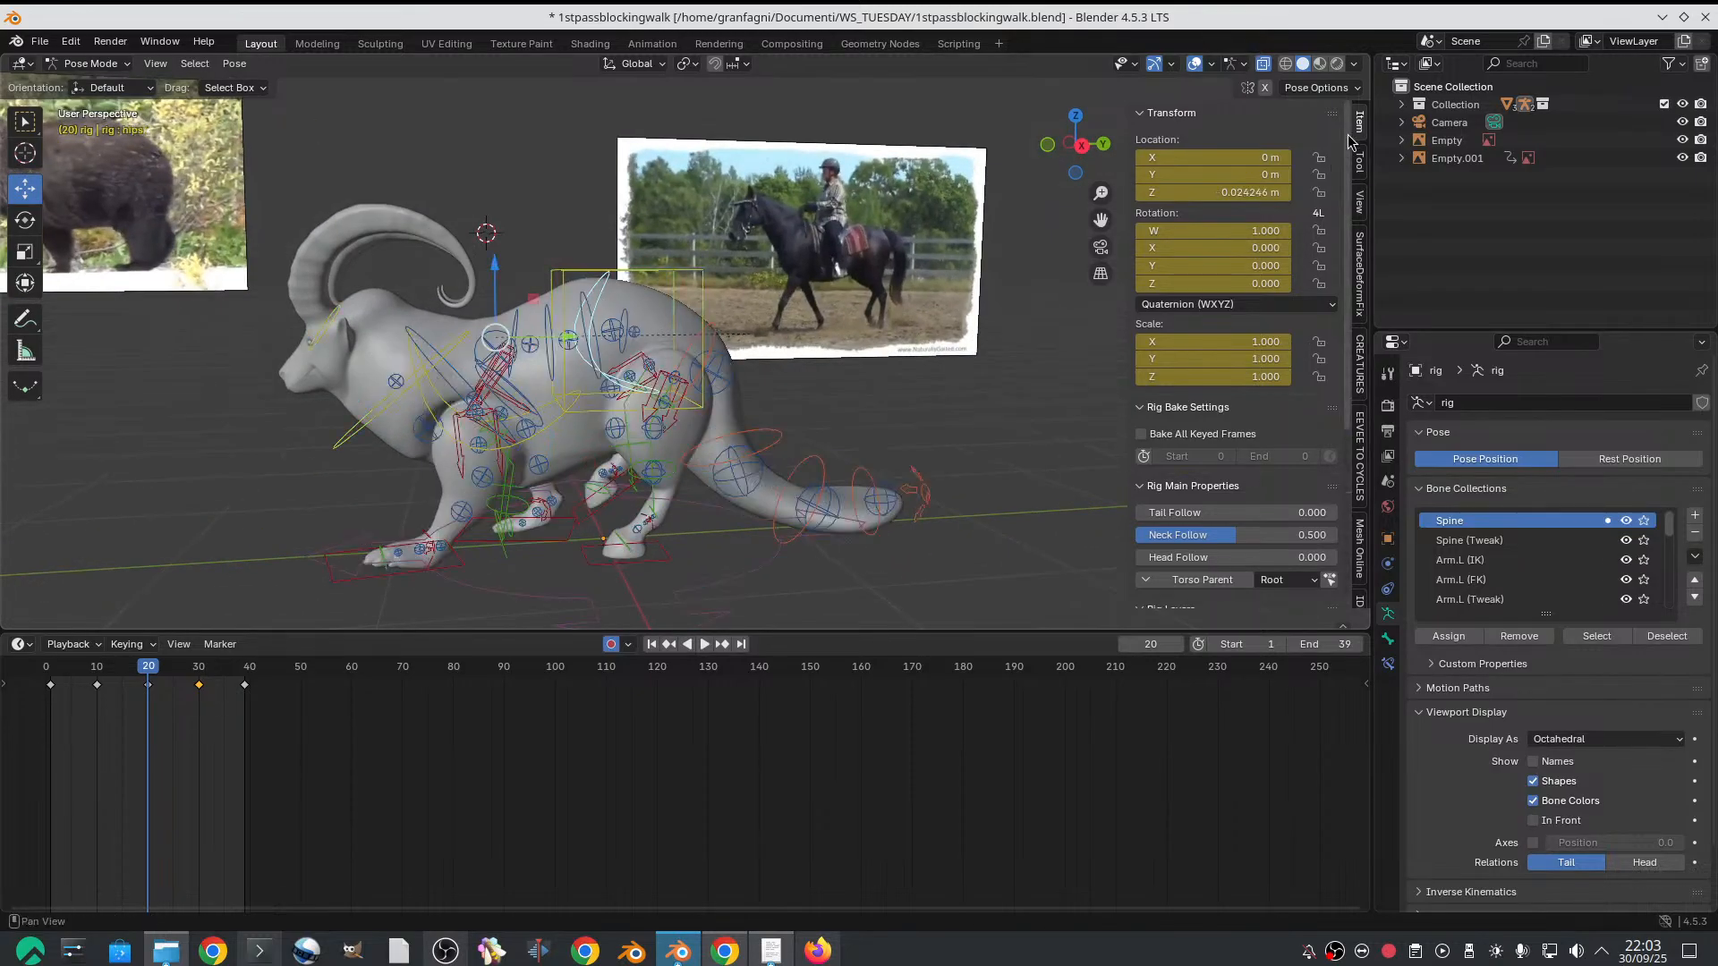
left_click_drag(1369, 64, 884, 60)
left_click(910, 64)
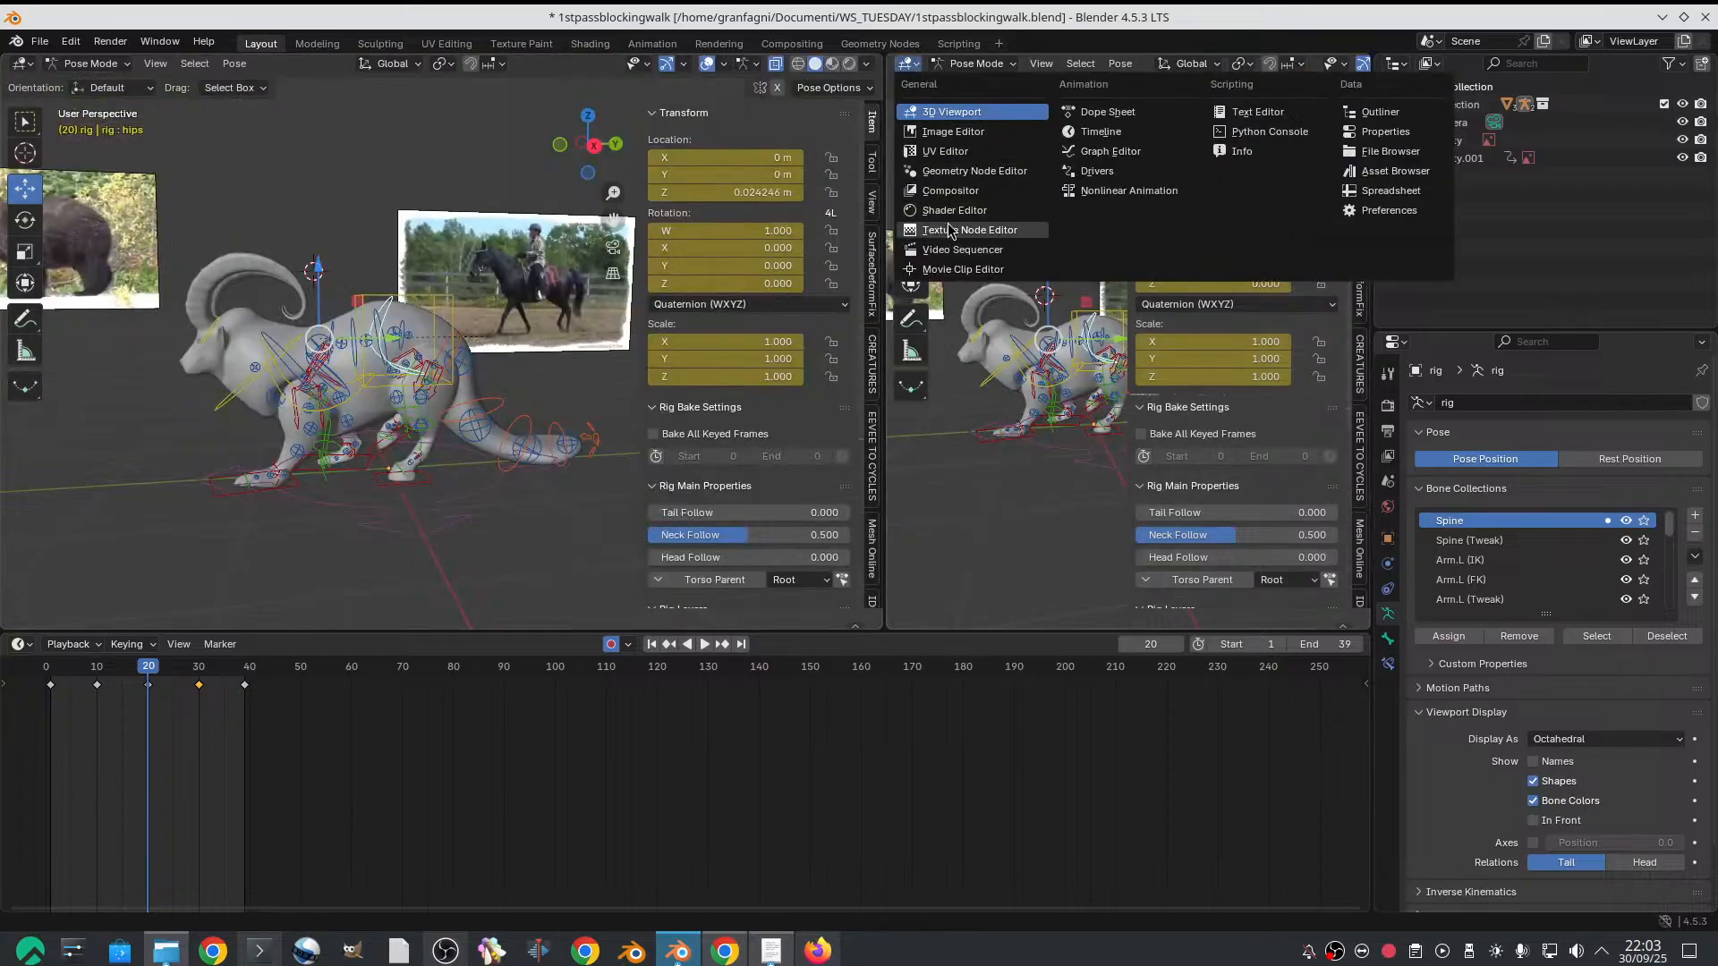
left_click(1106, 151)
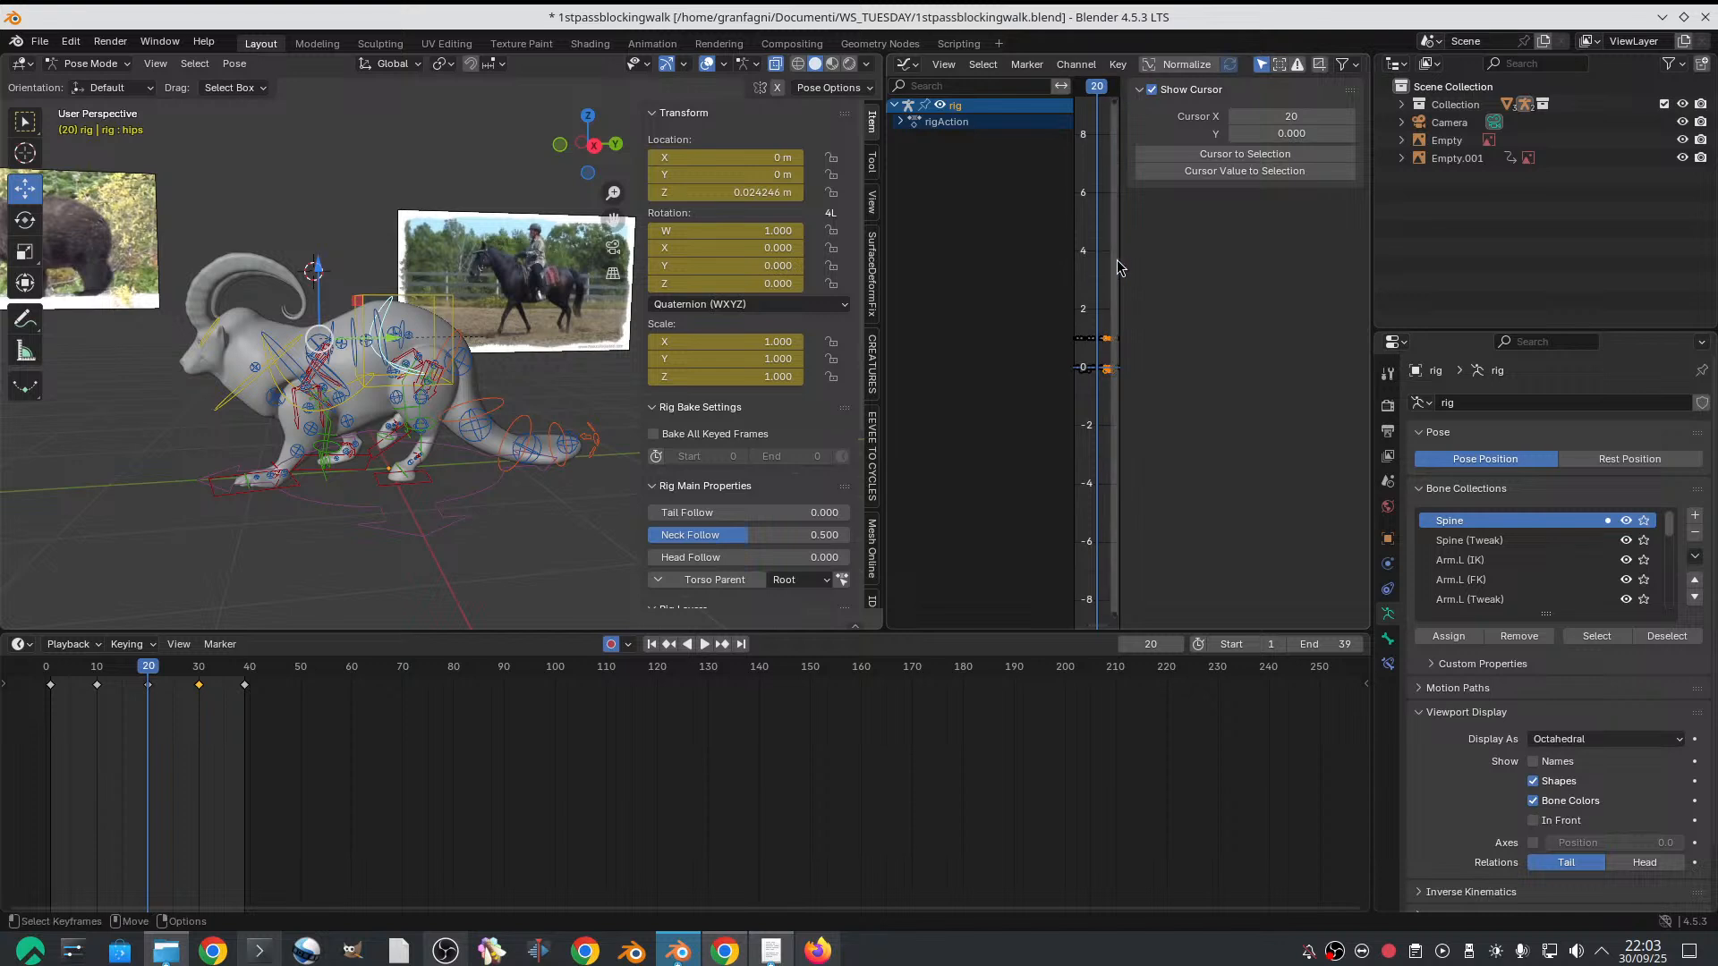
key("n")
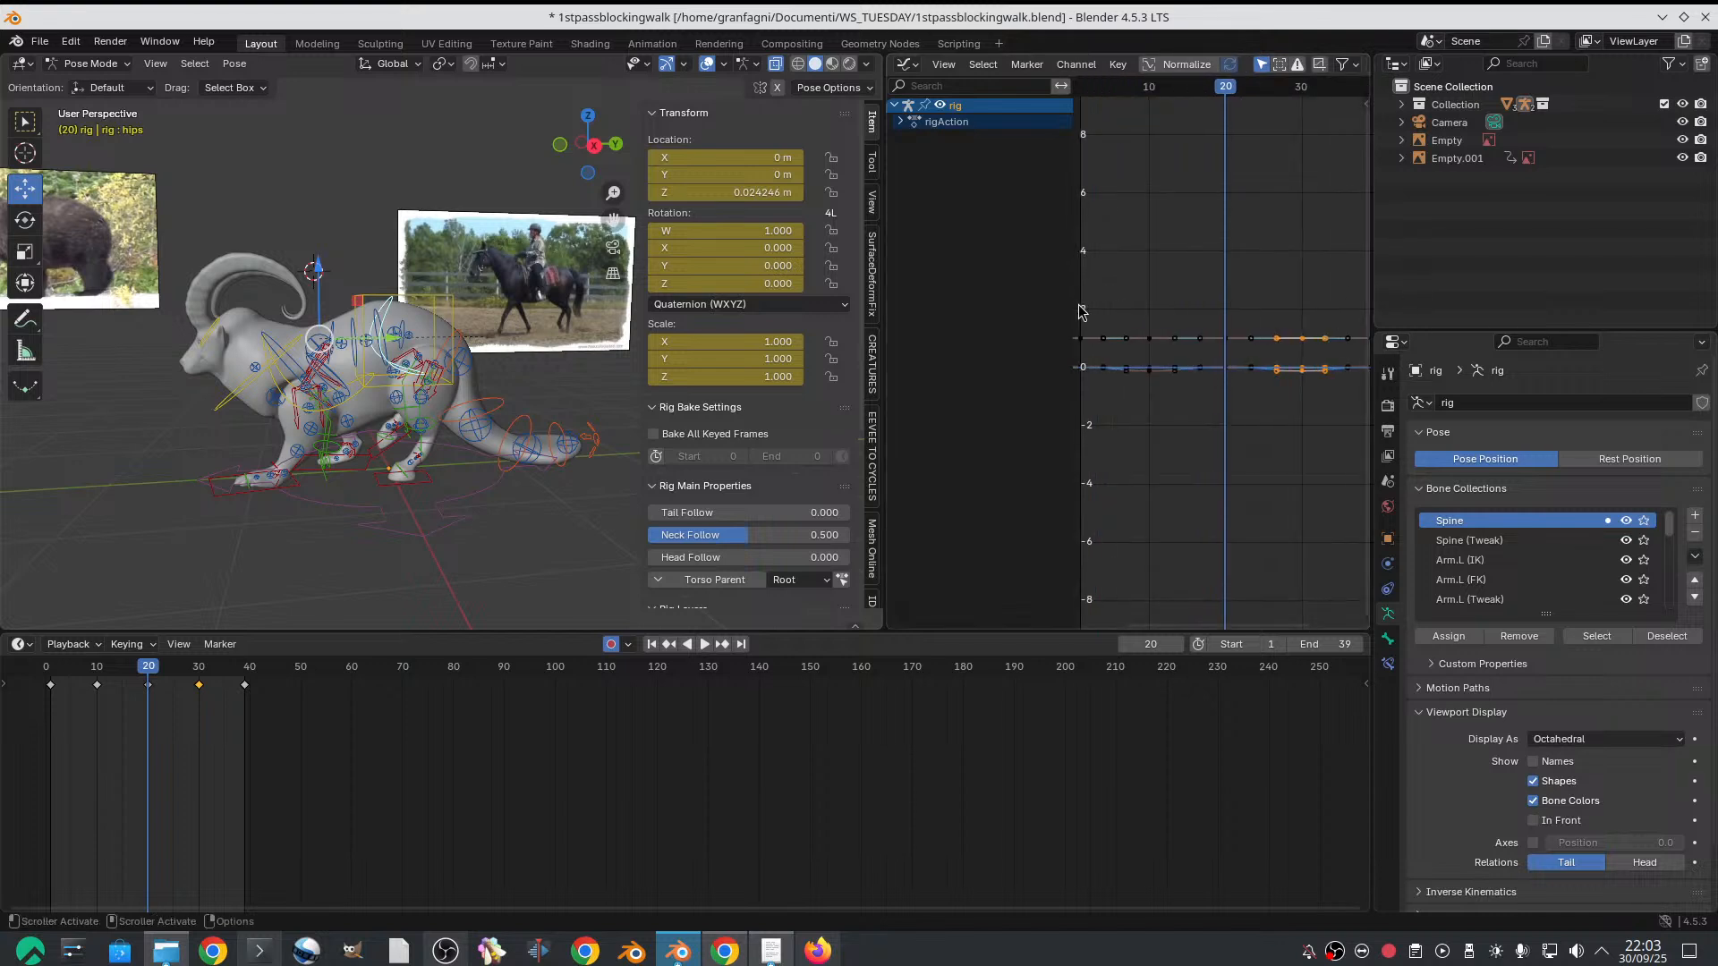
Expand the hips channels in the Graph Editor, isolate the Z Location curve and frame it in full
left_click_drag(1077, 311, 984, 295)
left_click(900, 122)
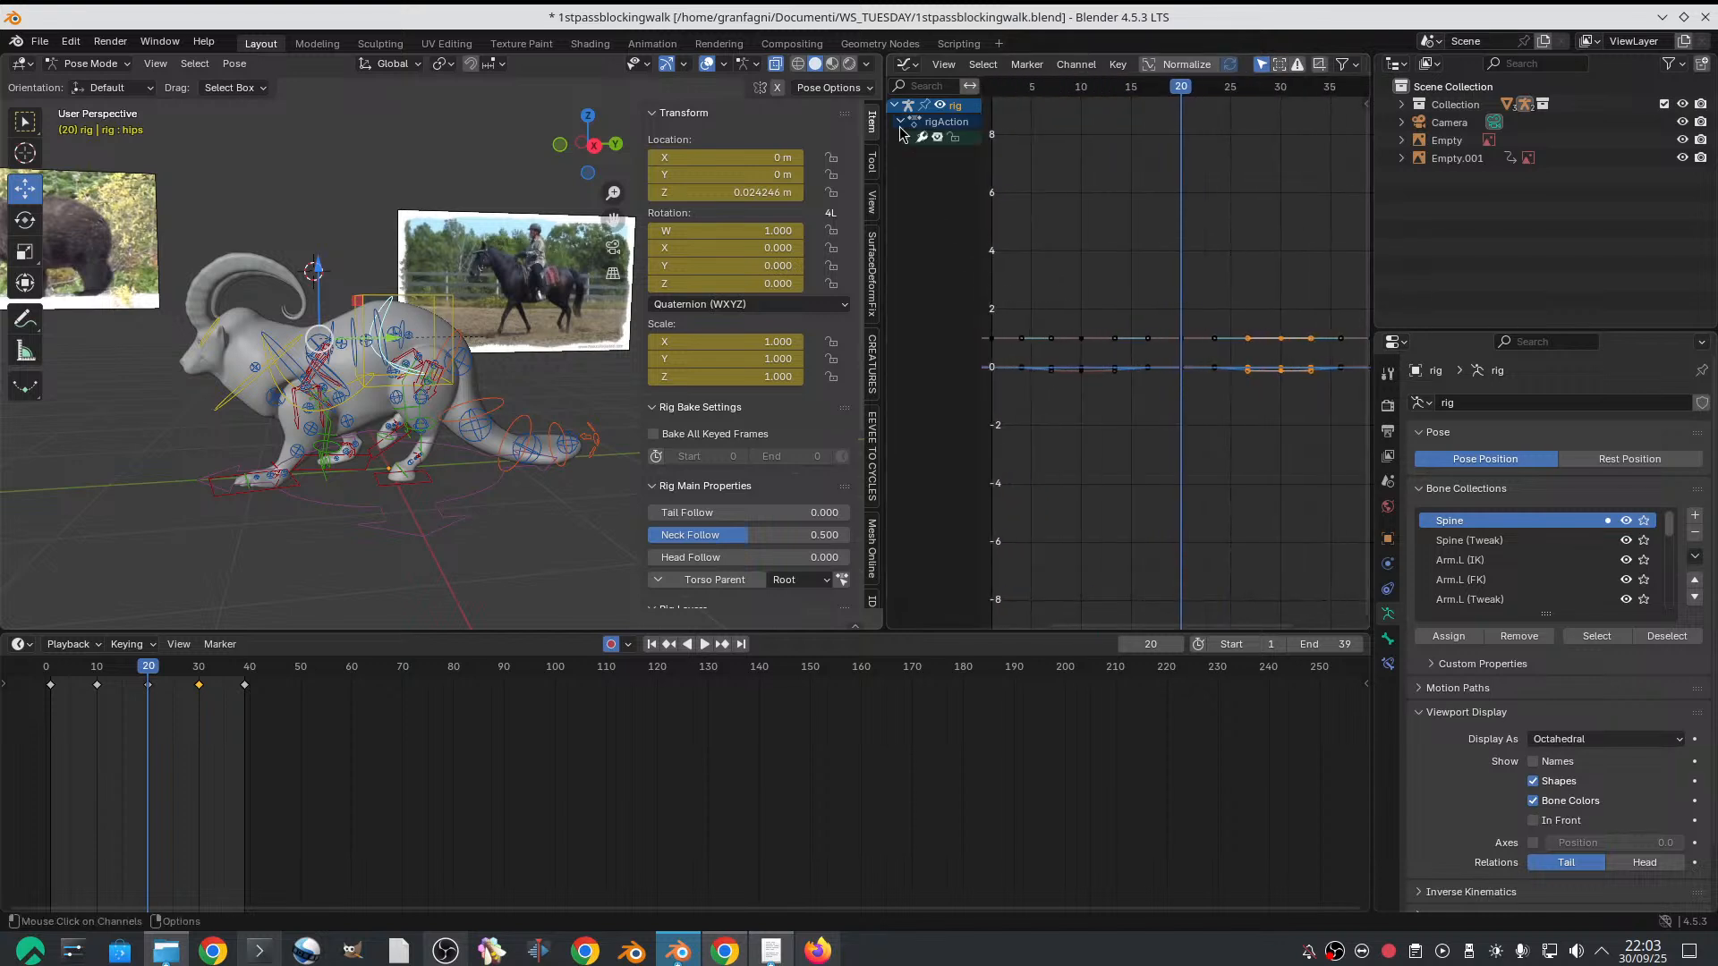
left_click(906, 137)
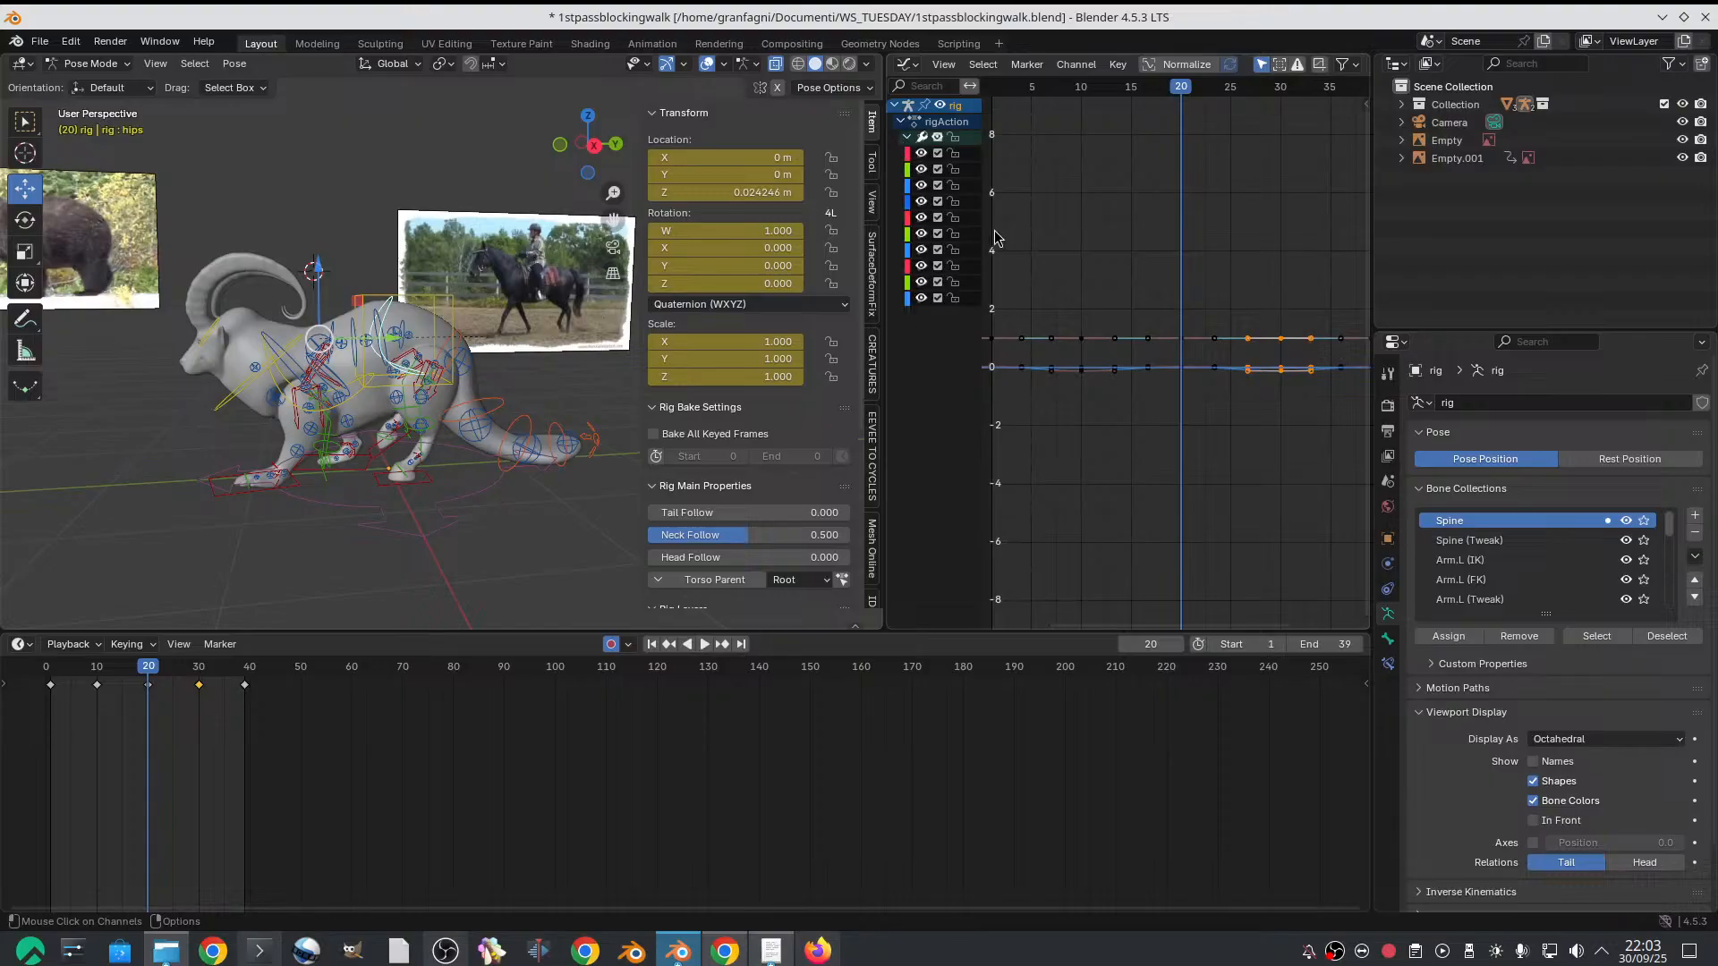
left_click_drag(987, 235, 1118, 234)
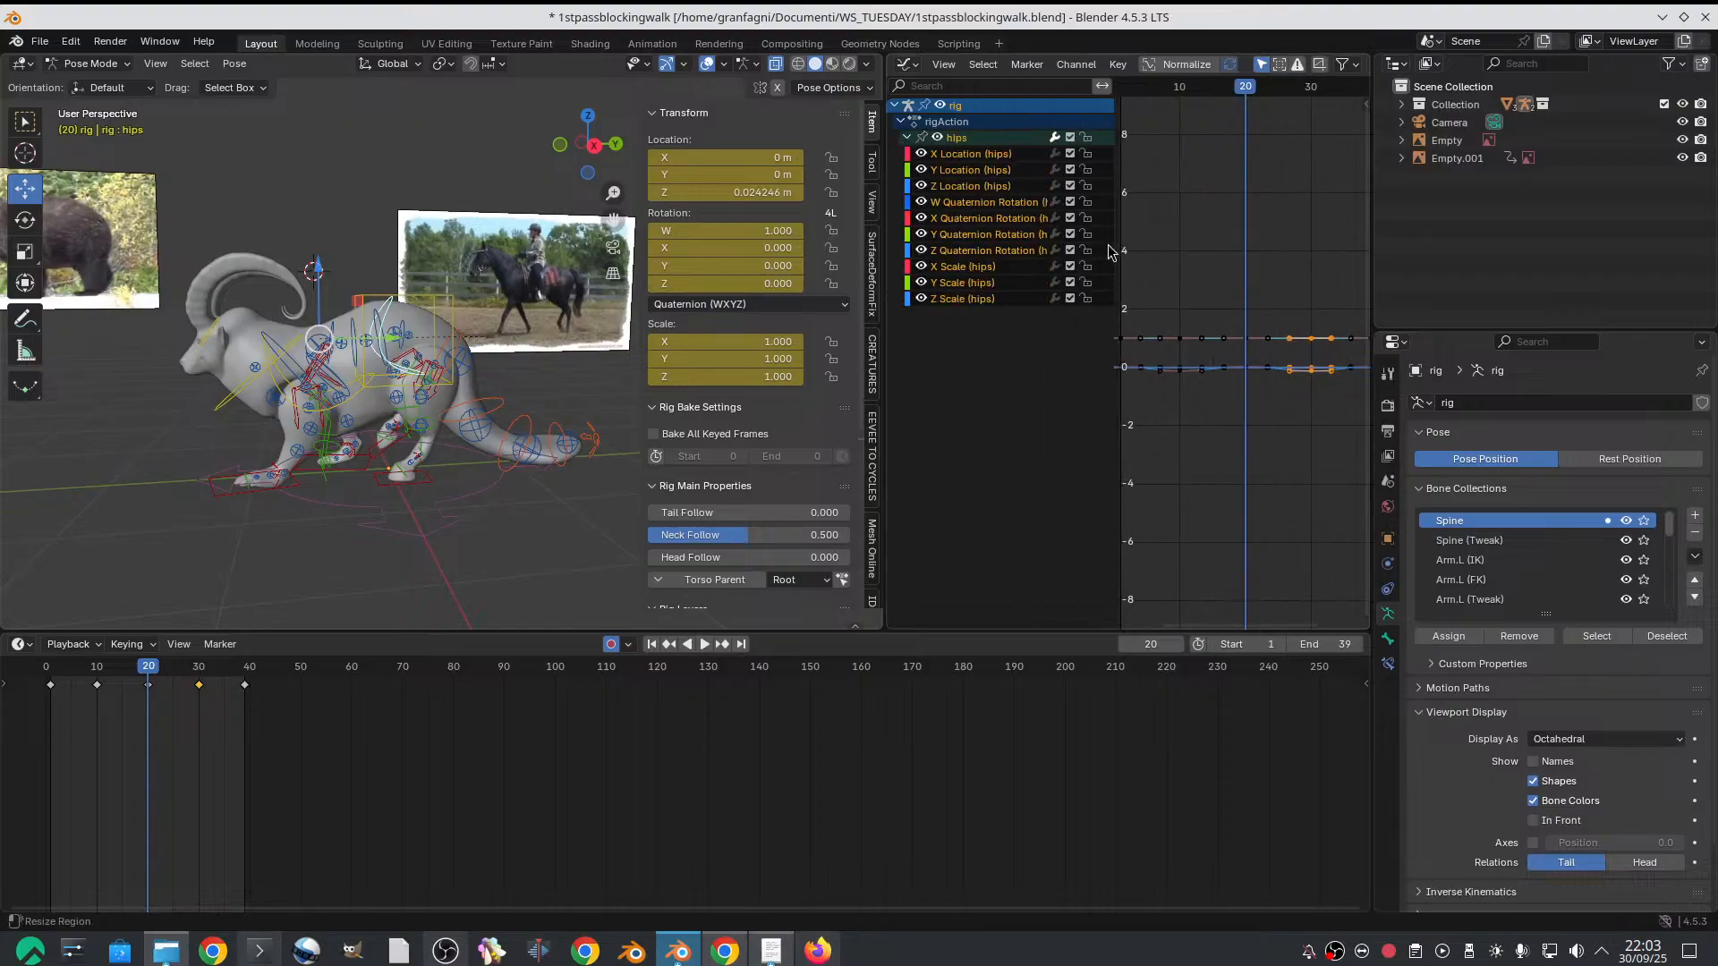
left_click(966, 186)
left_click_drag(1179, 266, 1276, 419)
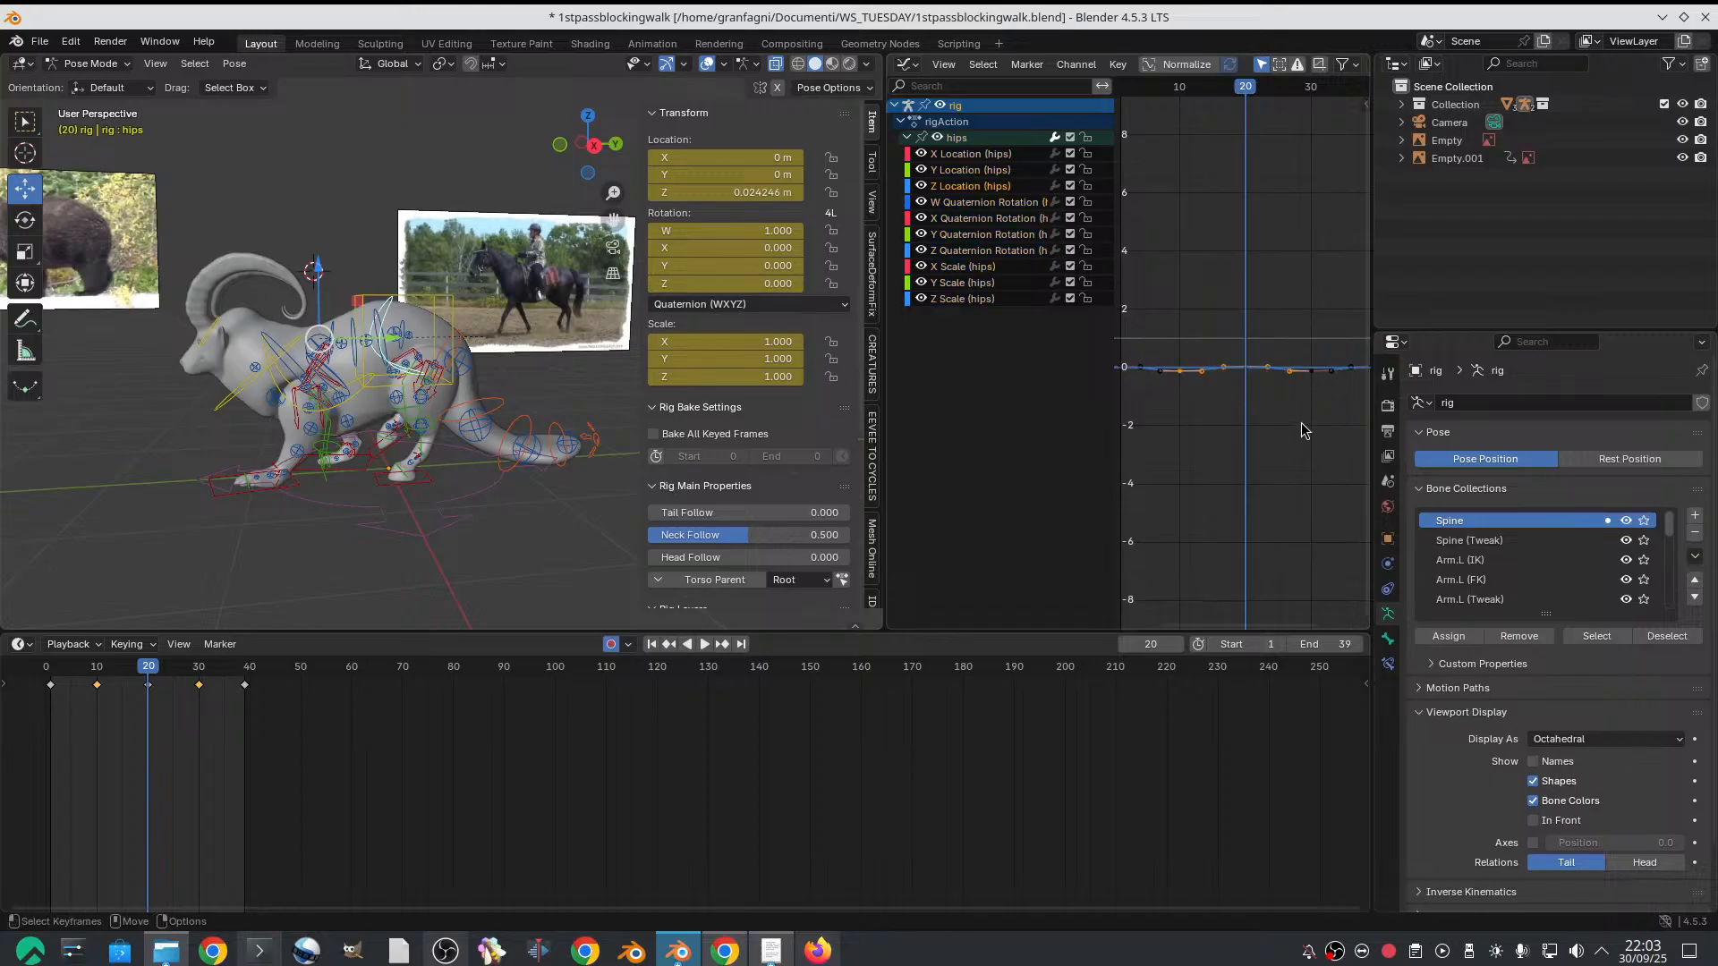
key("Home")
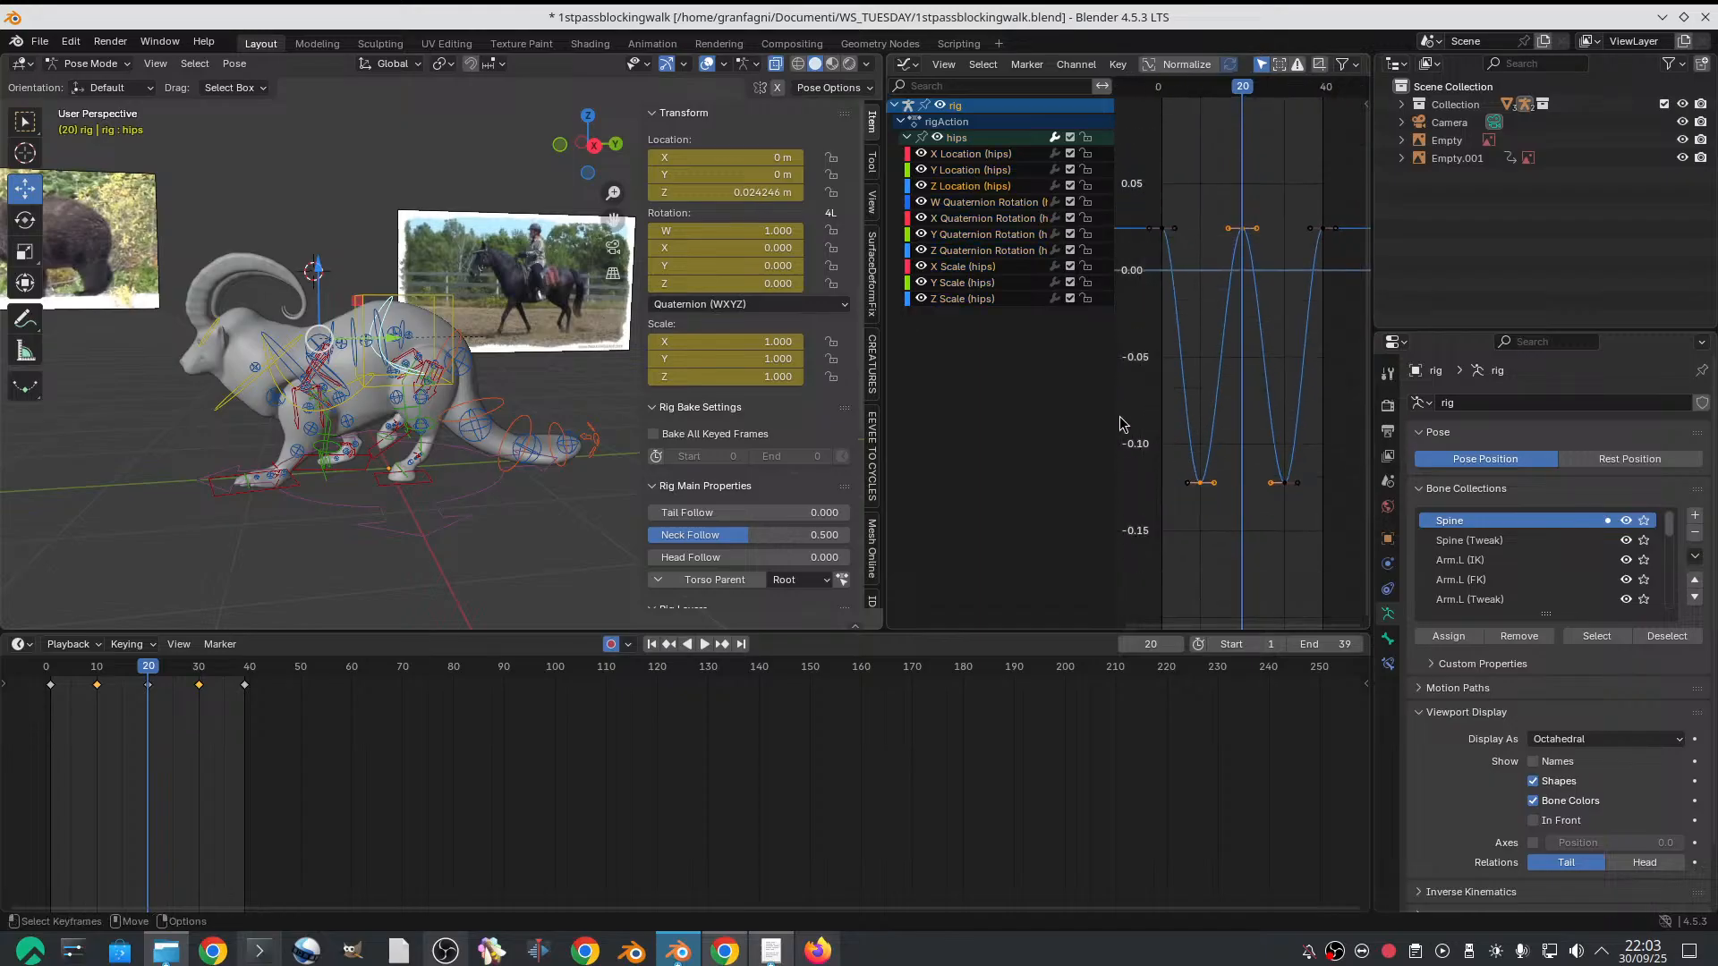
left_click_drag(1116, 419, 1004, 404)
key("Home")
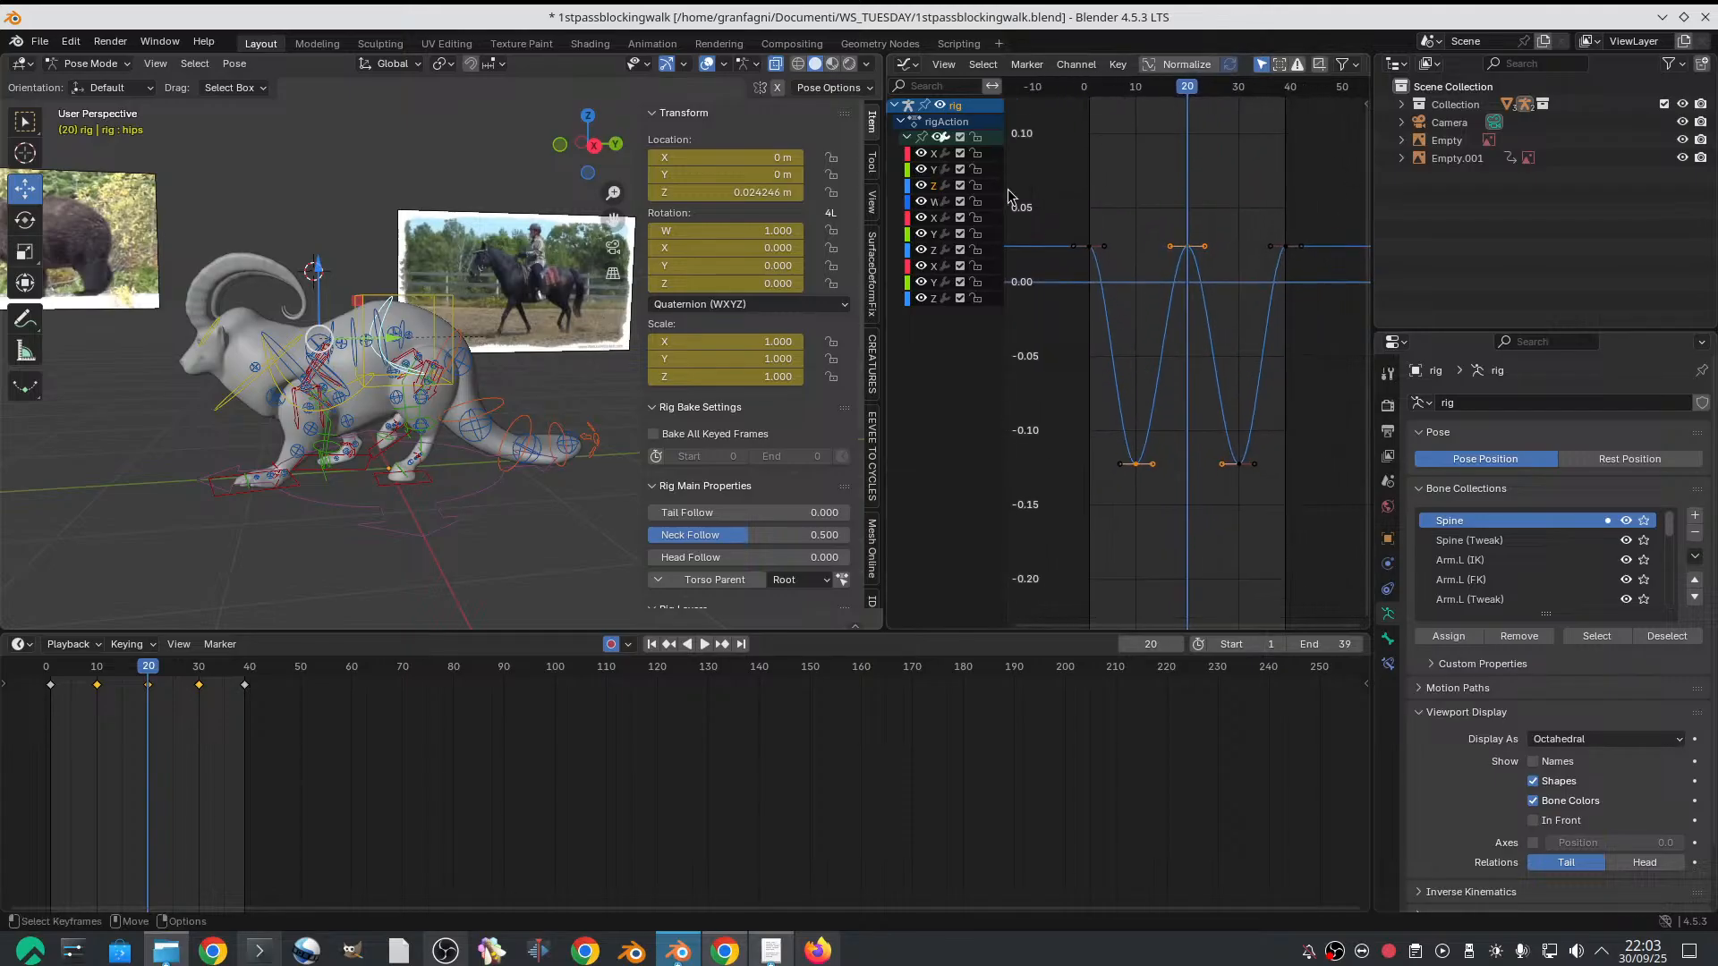
Flatten all the hips Z Location keyframes with Scale Average, bringing frame 20 to about -0.016 m
left_click_drag(1047, 195, 1342, 563)
left_click(1118, 64)
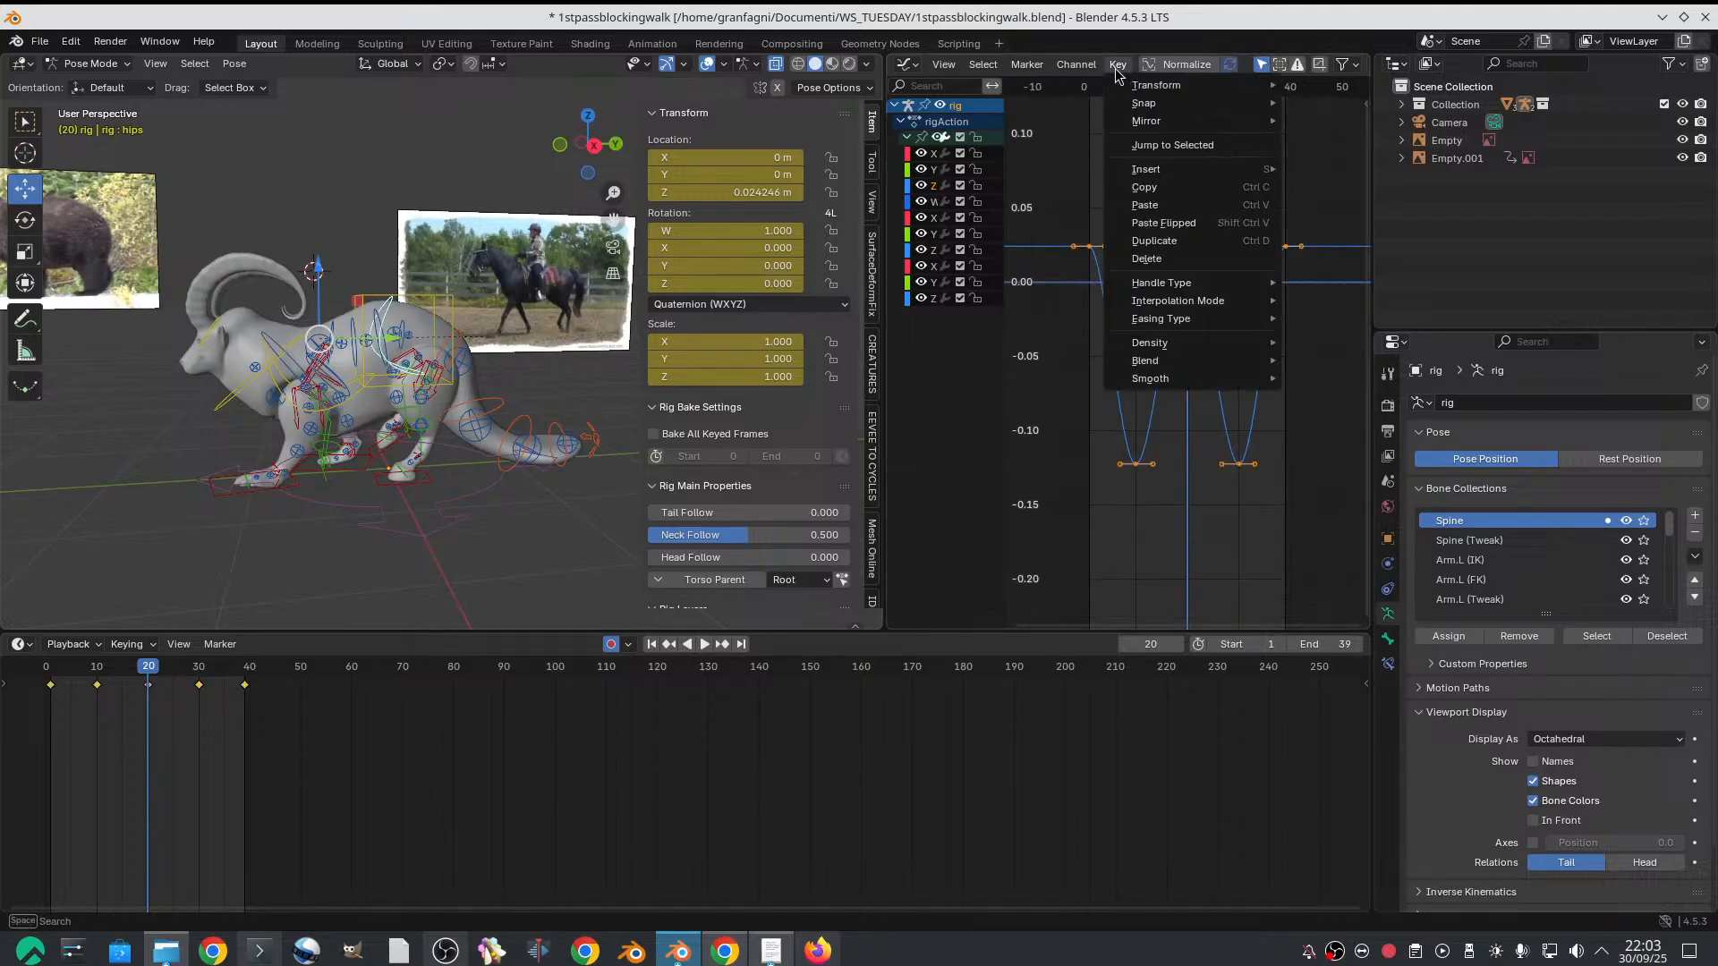
mouse_move(1194, 353)
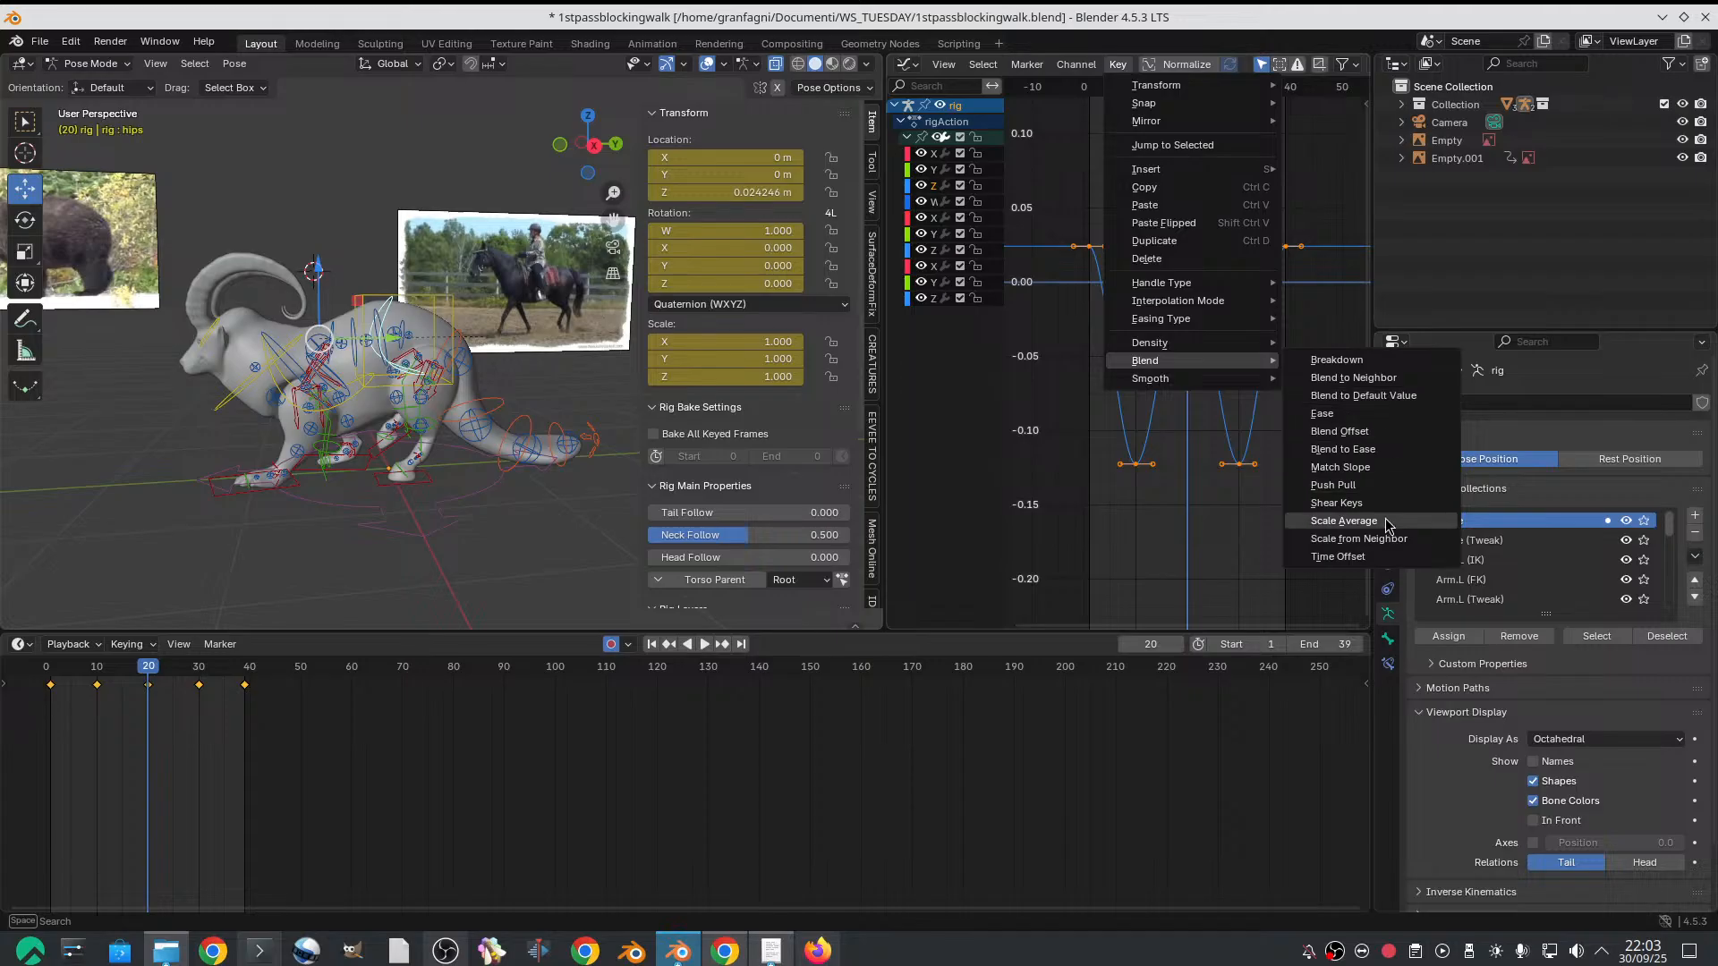
left_click(1386, 523)
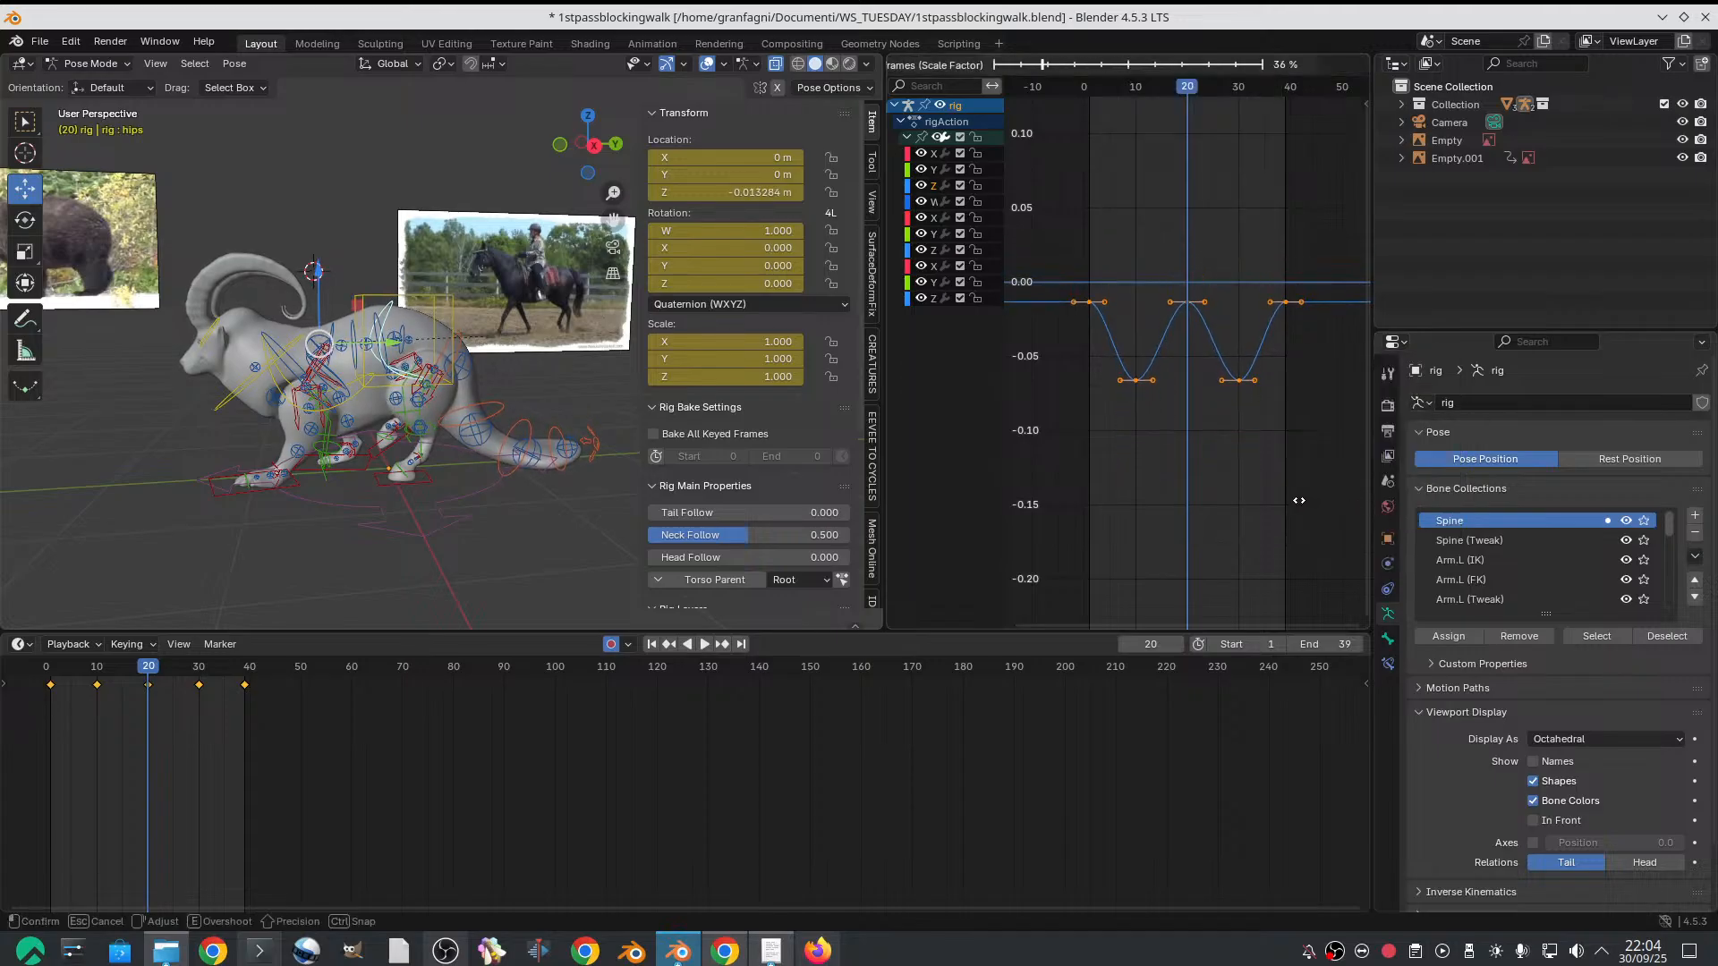
left_click(1292, 488)
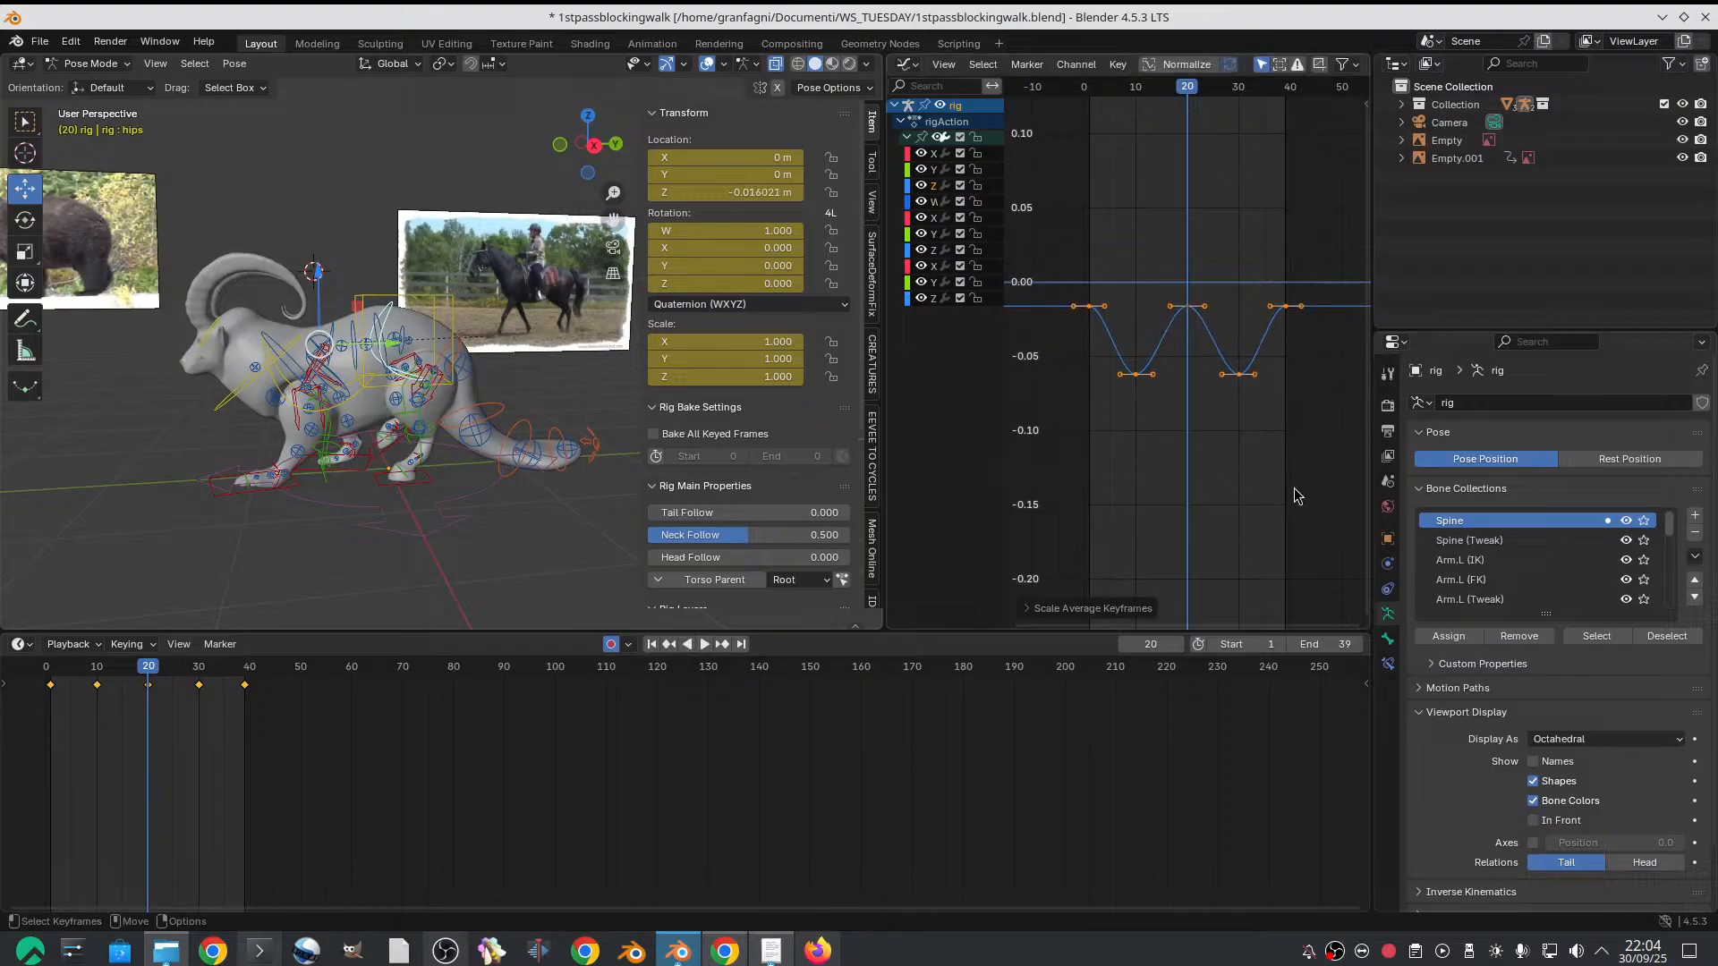
Move all the hips Z Location keyframes up to about 0.024 m on frame 20, aligned to frames 1, 10, 20, 30 and 39, and play the animation
key("g")
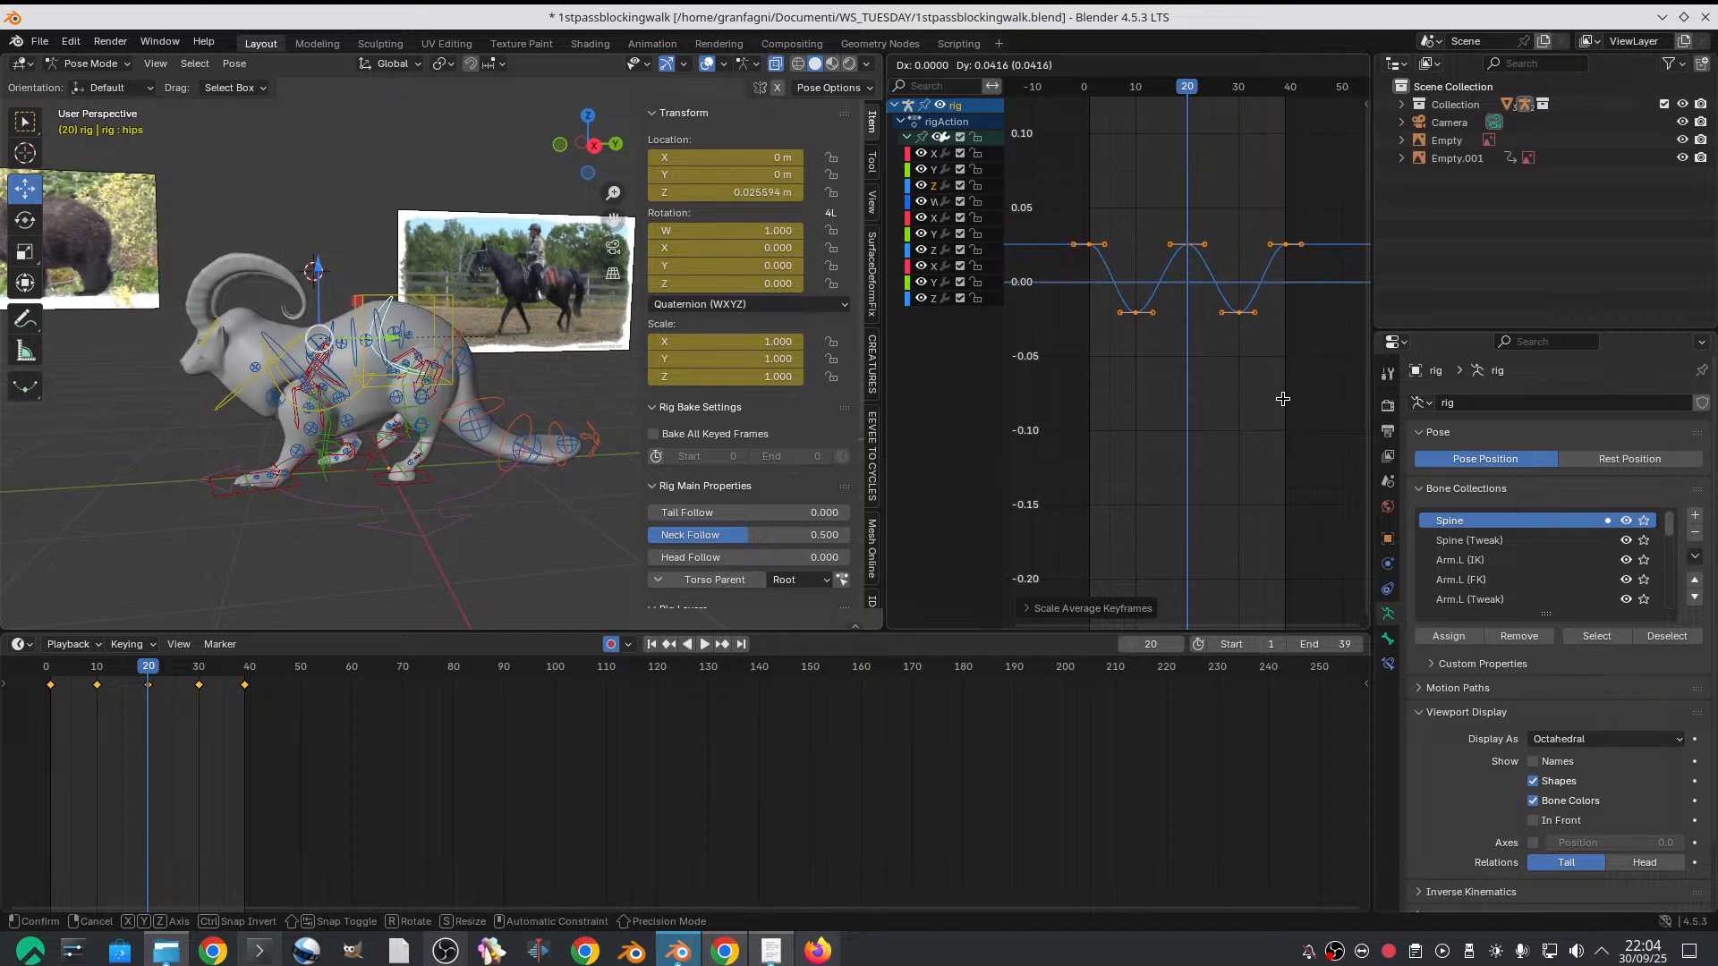
left_click(1279, 402)
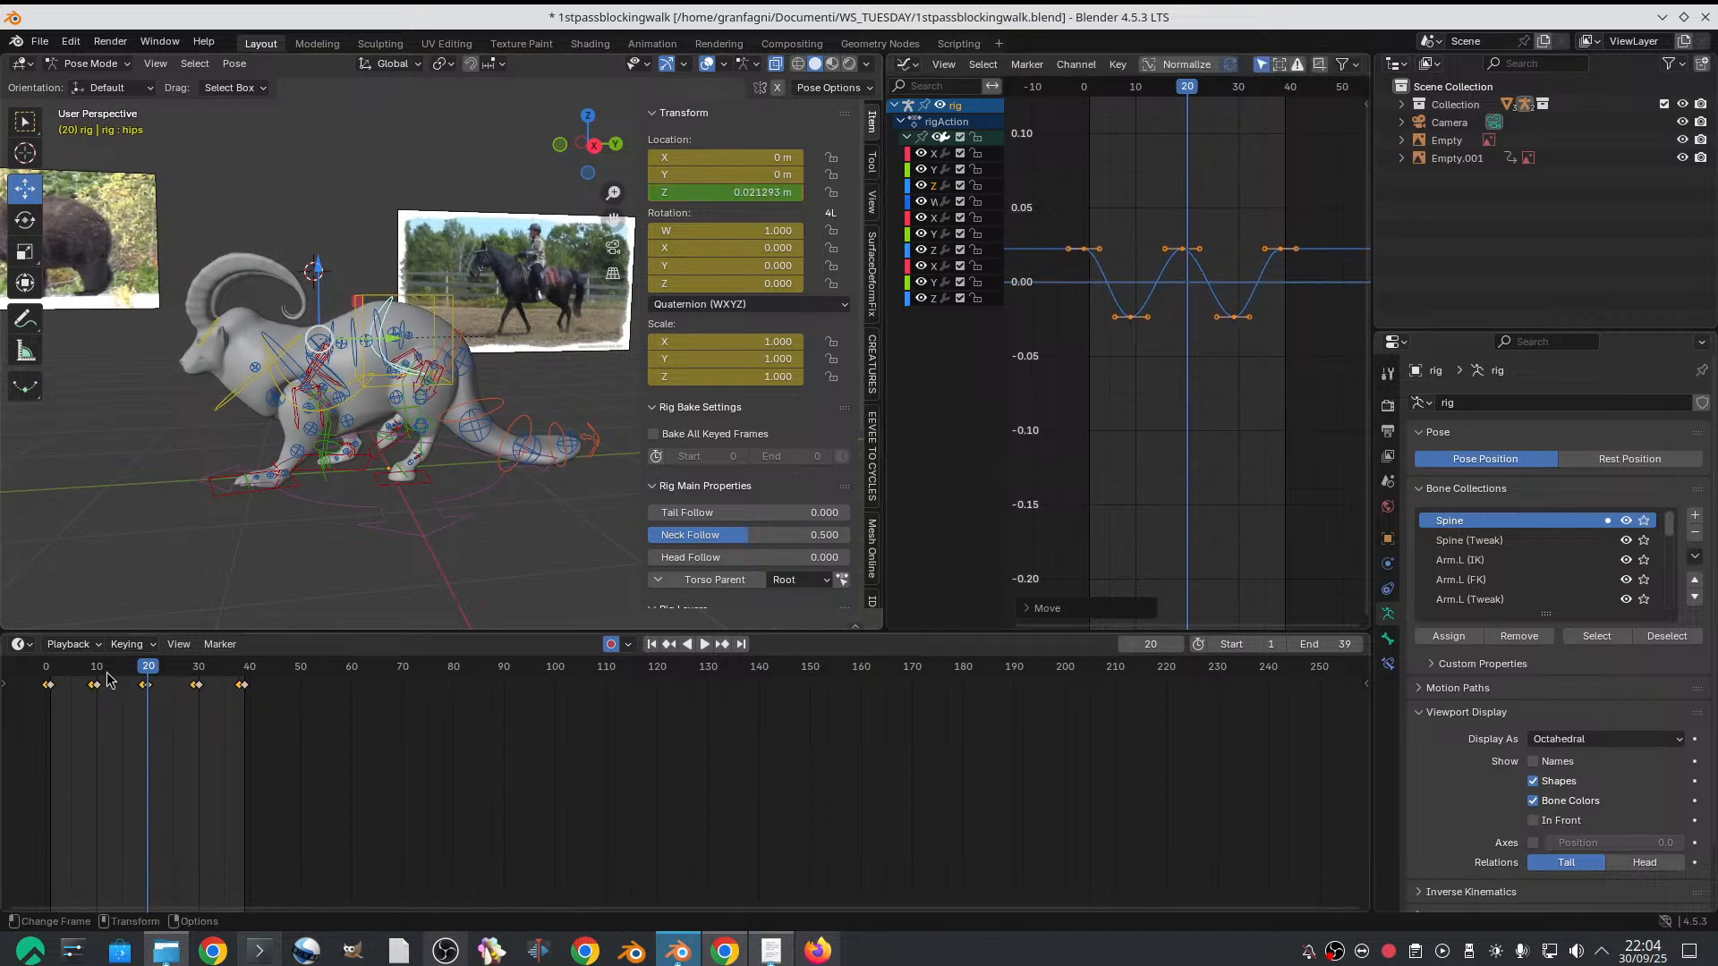
scroll(1109, 345, "up", 5)
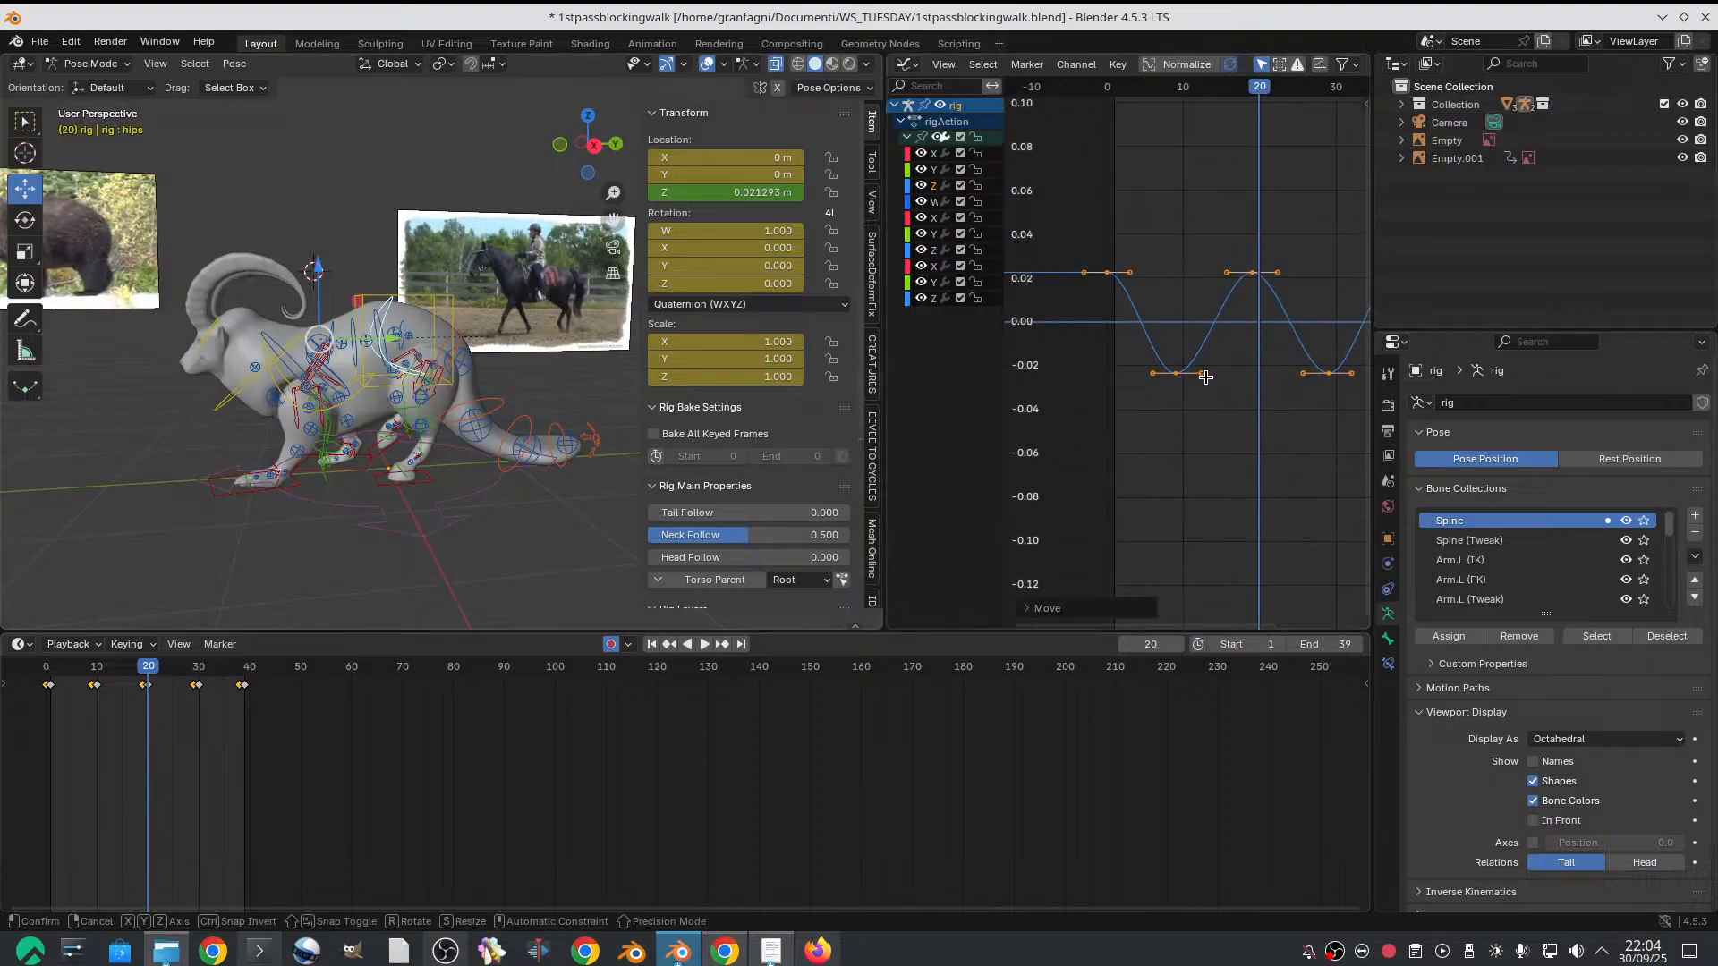
key("g")
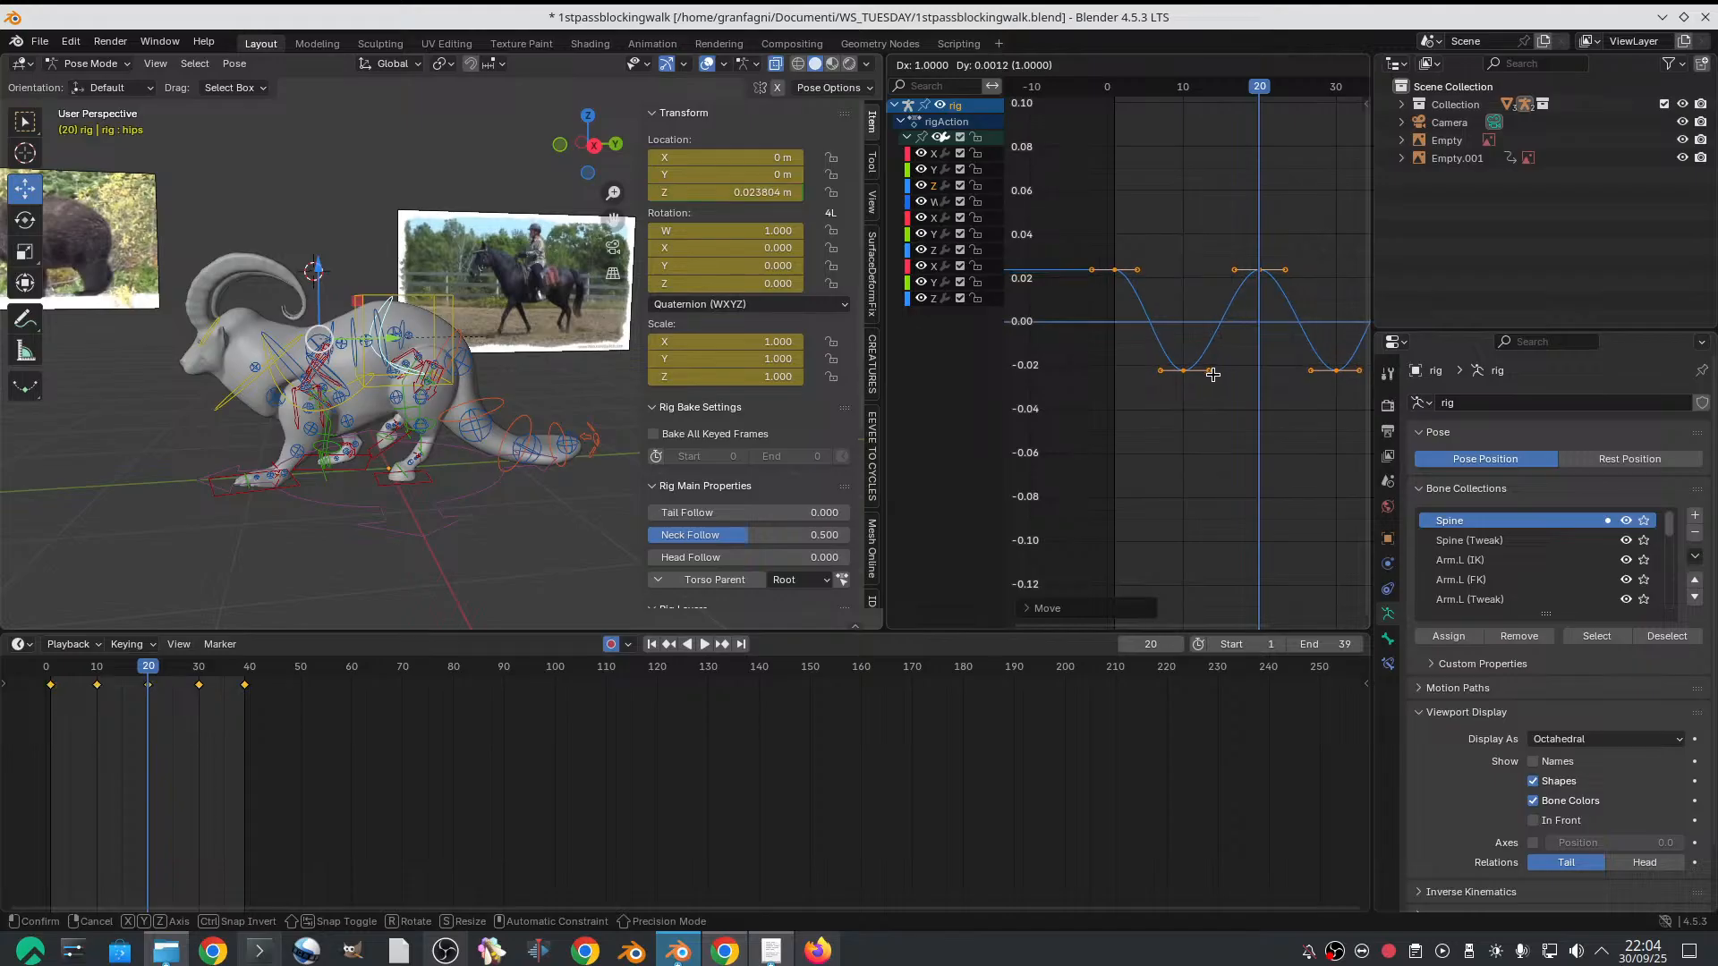
left_click(1211, 374)
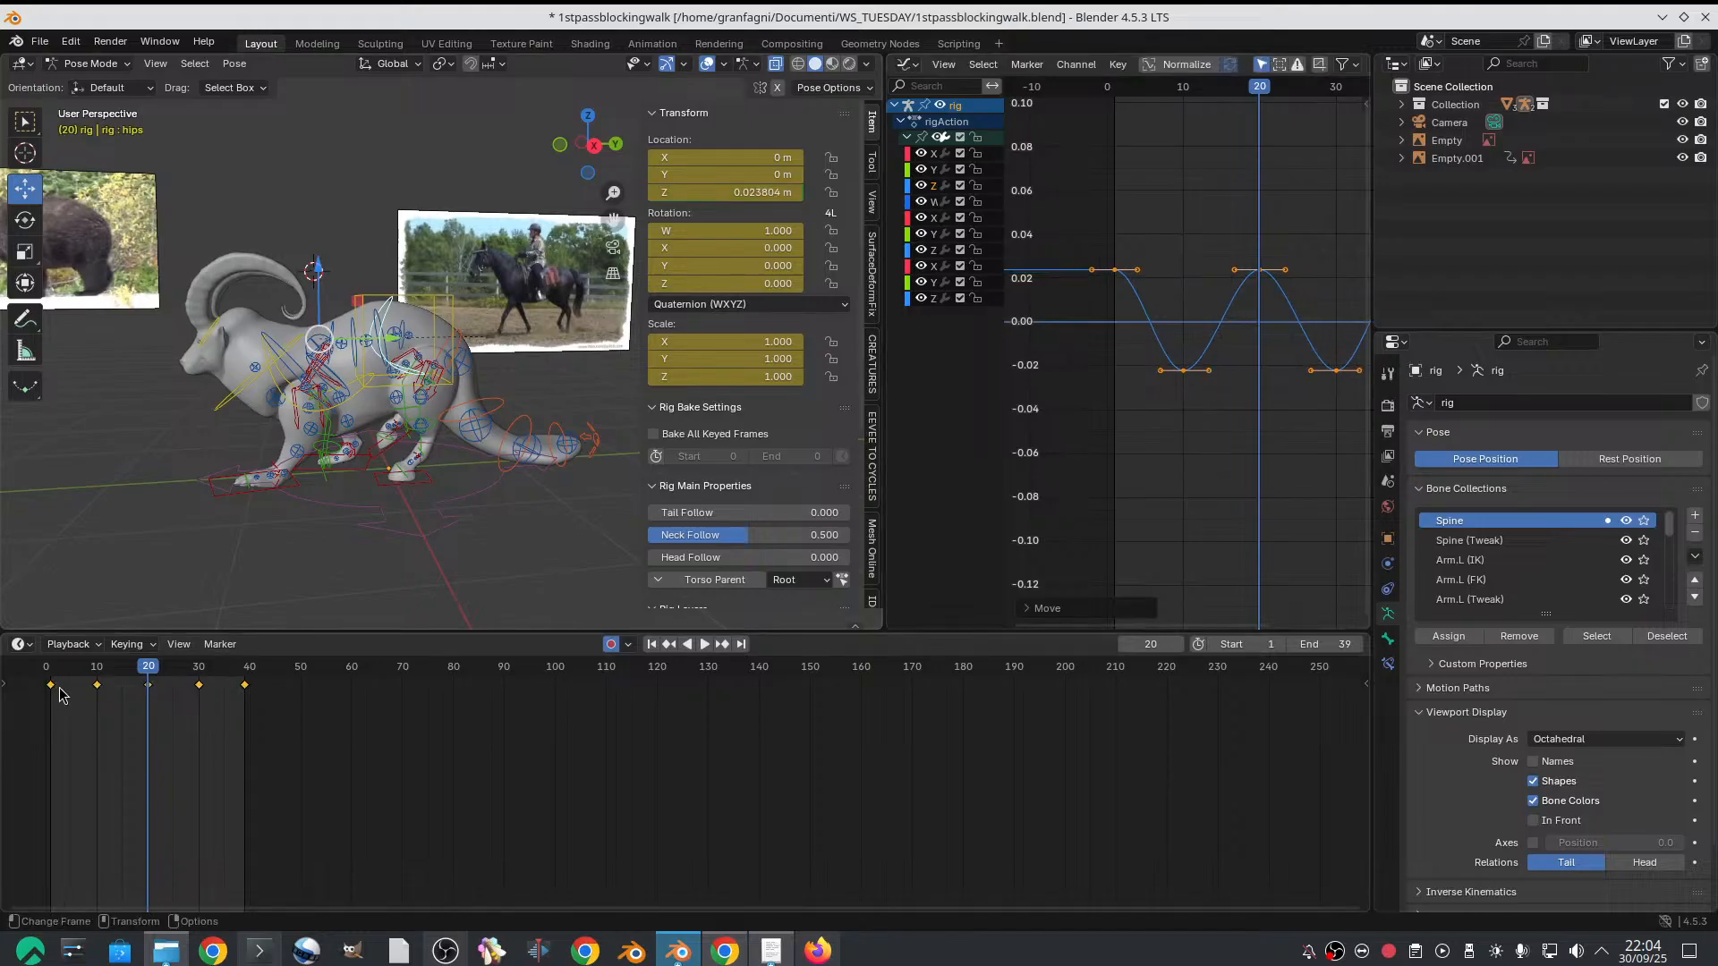
key("space")
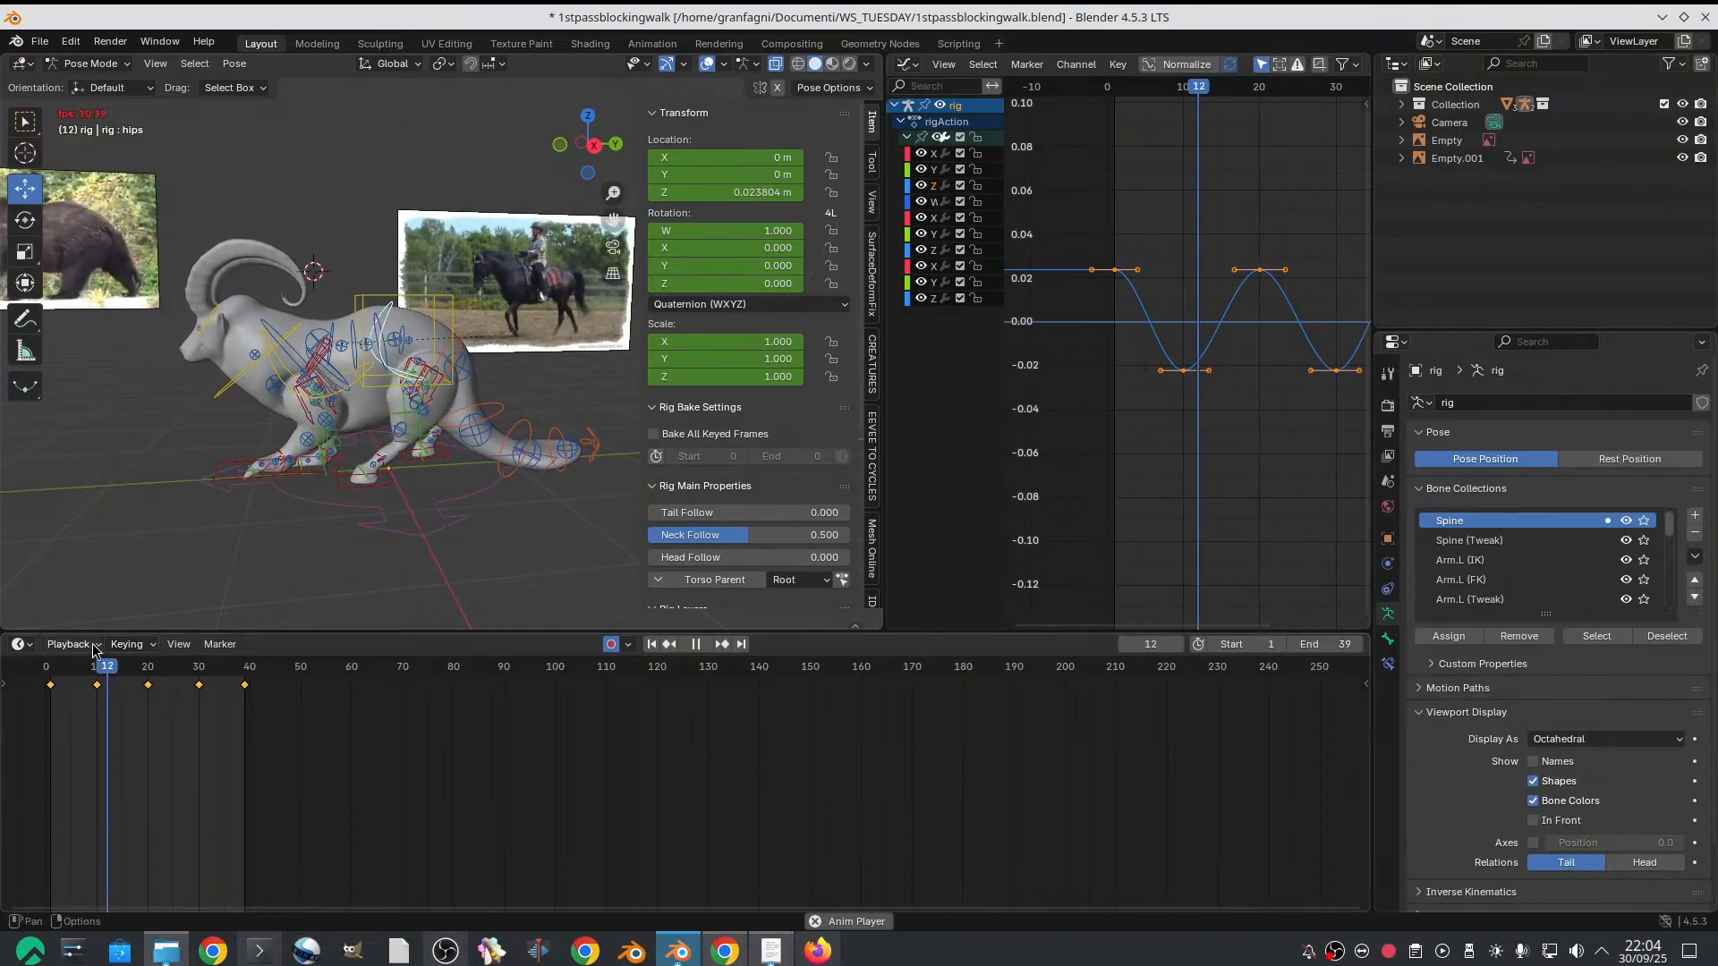
Stop playback, select the chest control, expand its Graph Editor channels, and isolate the Z Location curve with all its keyframes in view
key("space")
left_click(291, 386)
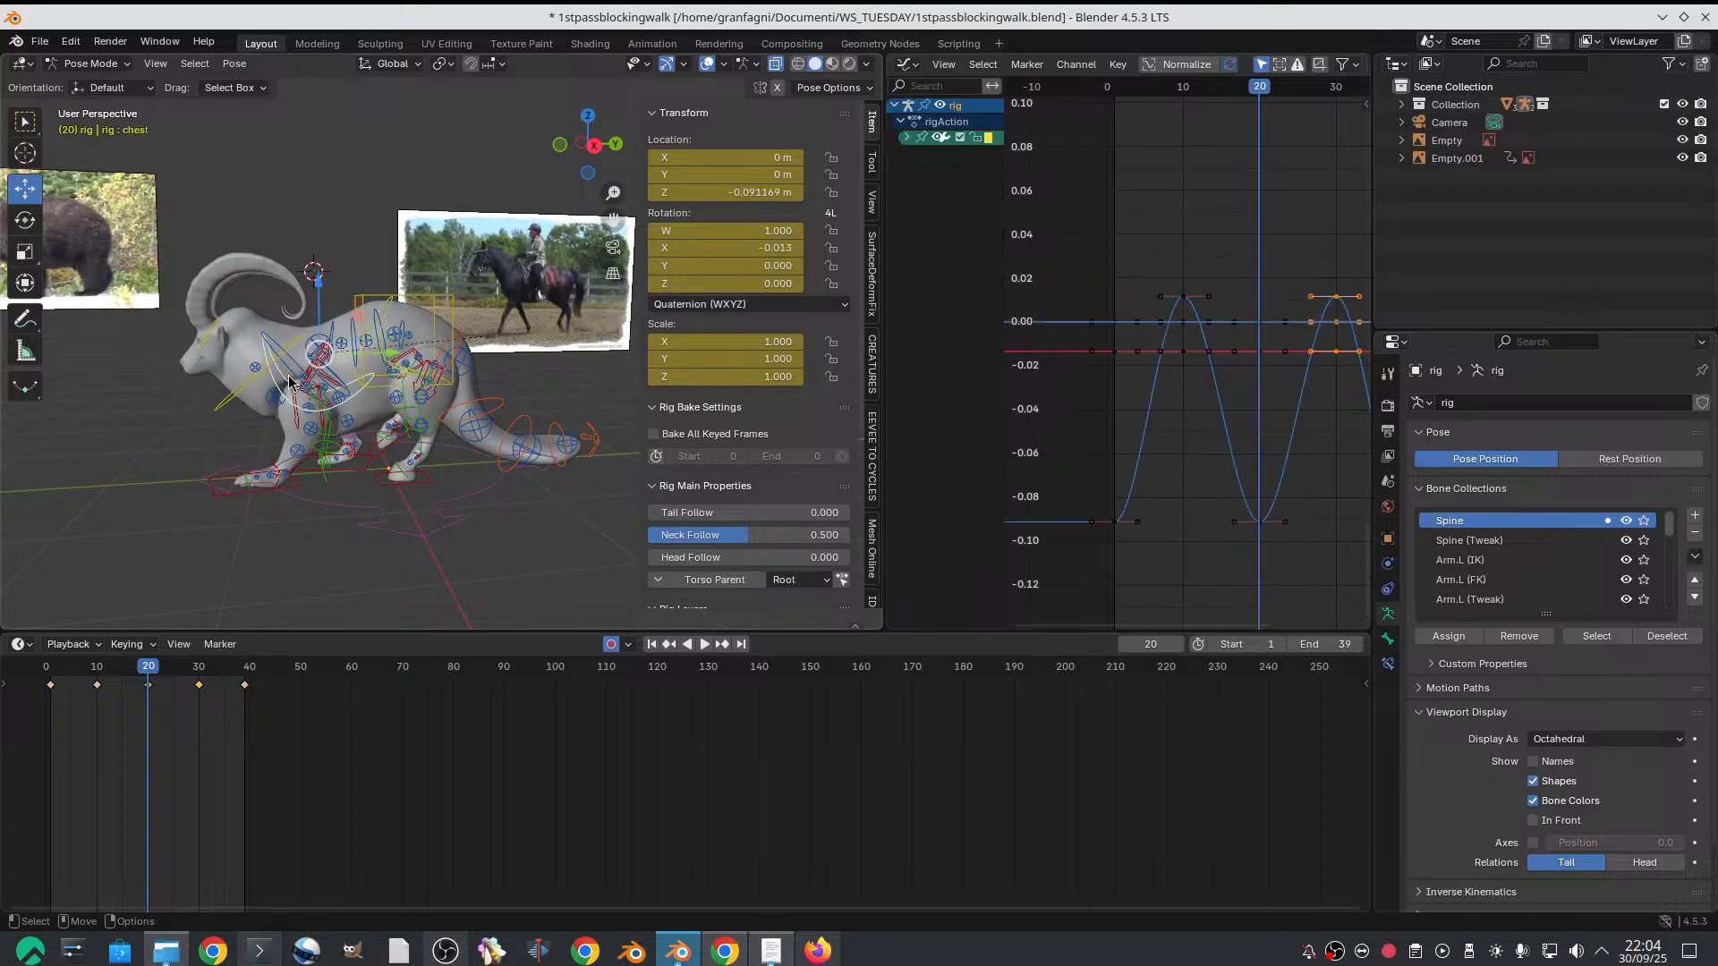
left_click(906, 137)
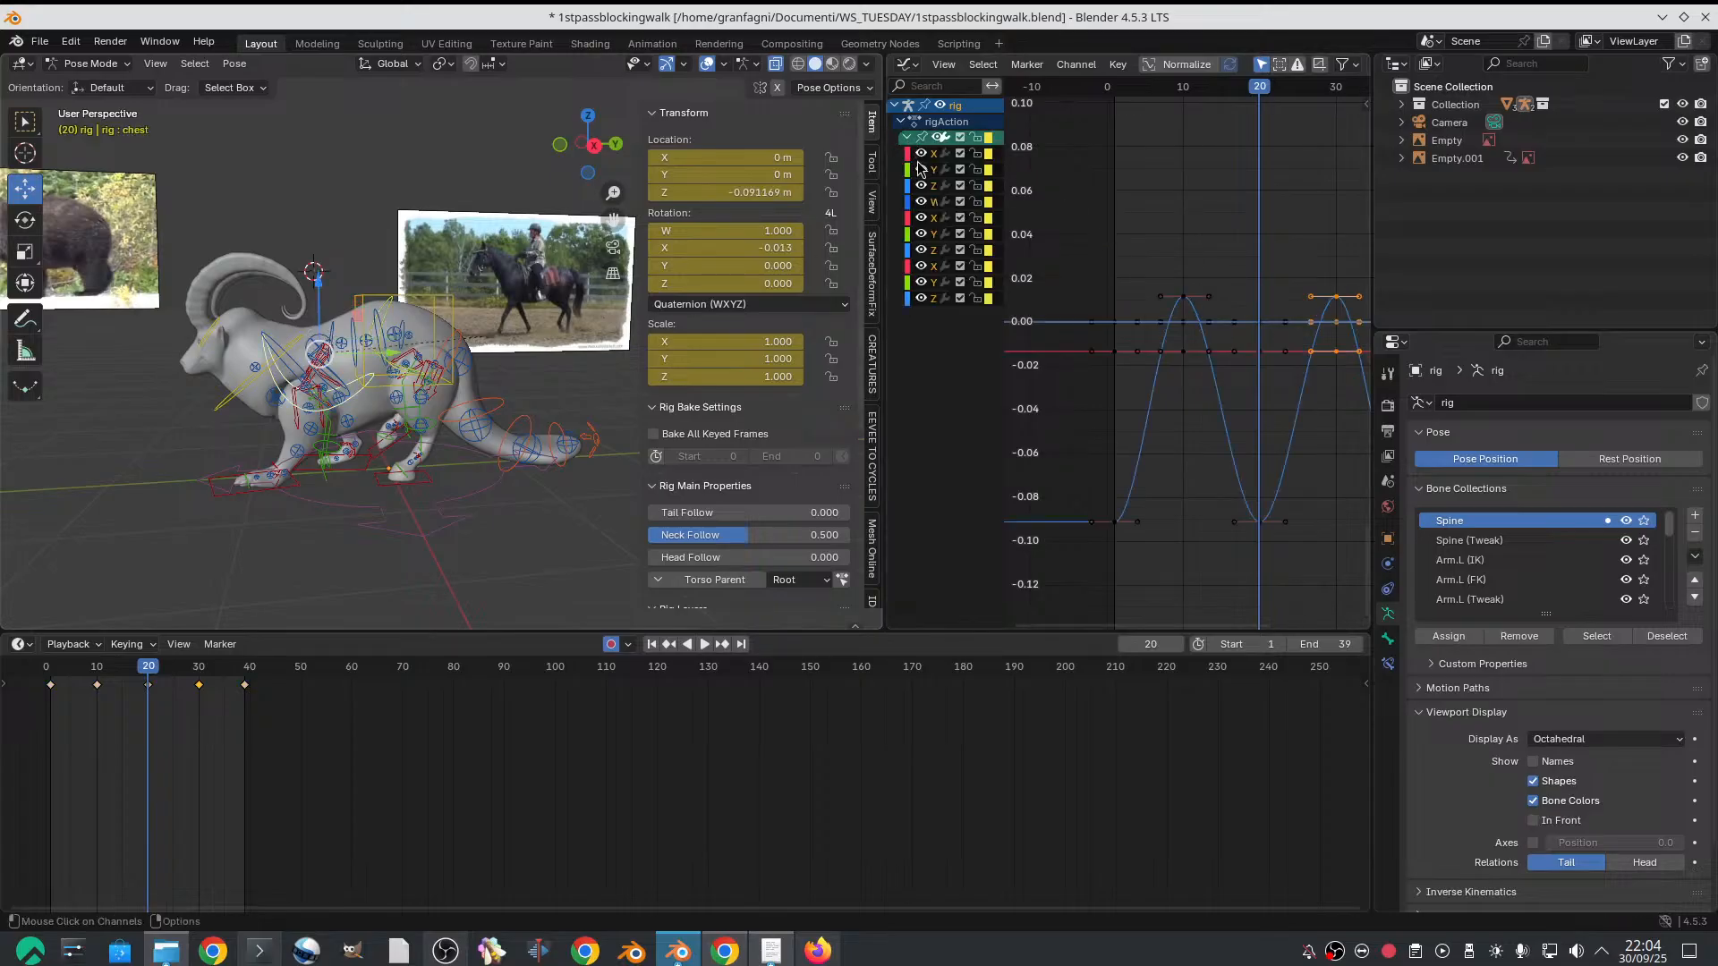
left_click_drag(1002, 202, 1310, 543)
left_click(970, 188)
scroll(1090, 292, "down", 4)
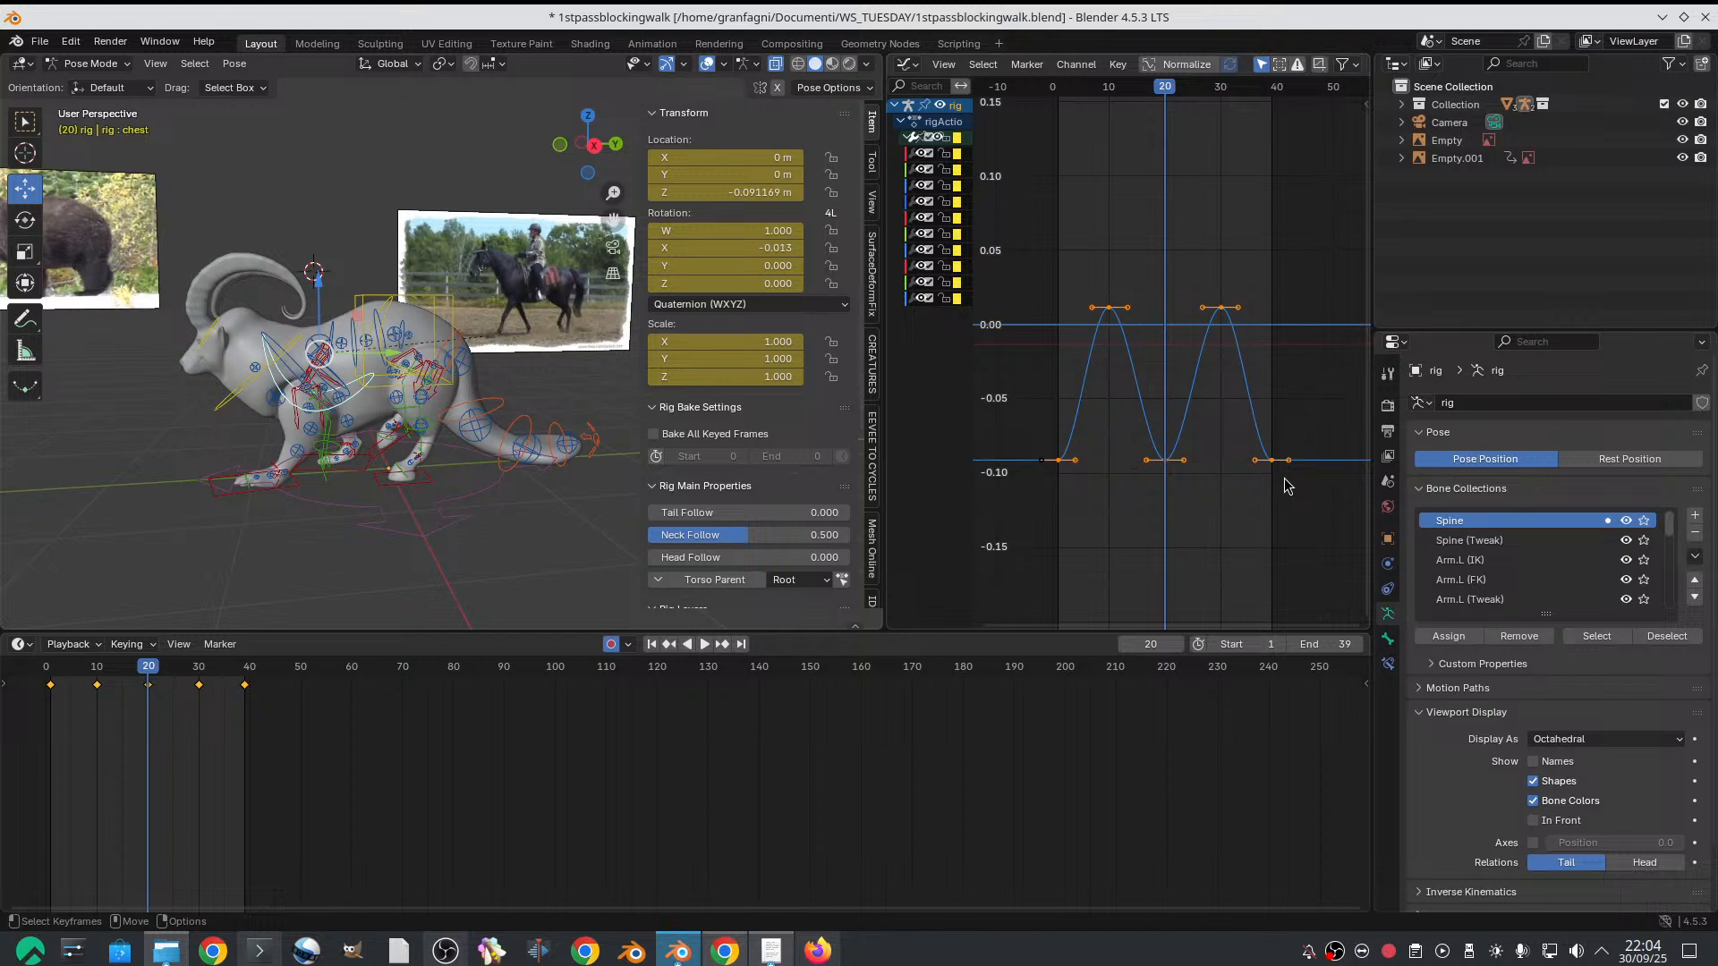
Flatten all the chest Z Location keyframes with Scale Average, bringing frame 20 to about -0.073 m
left_click(1117, 64)
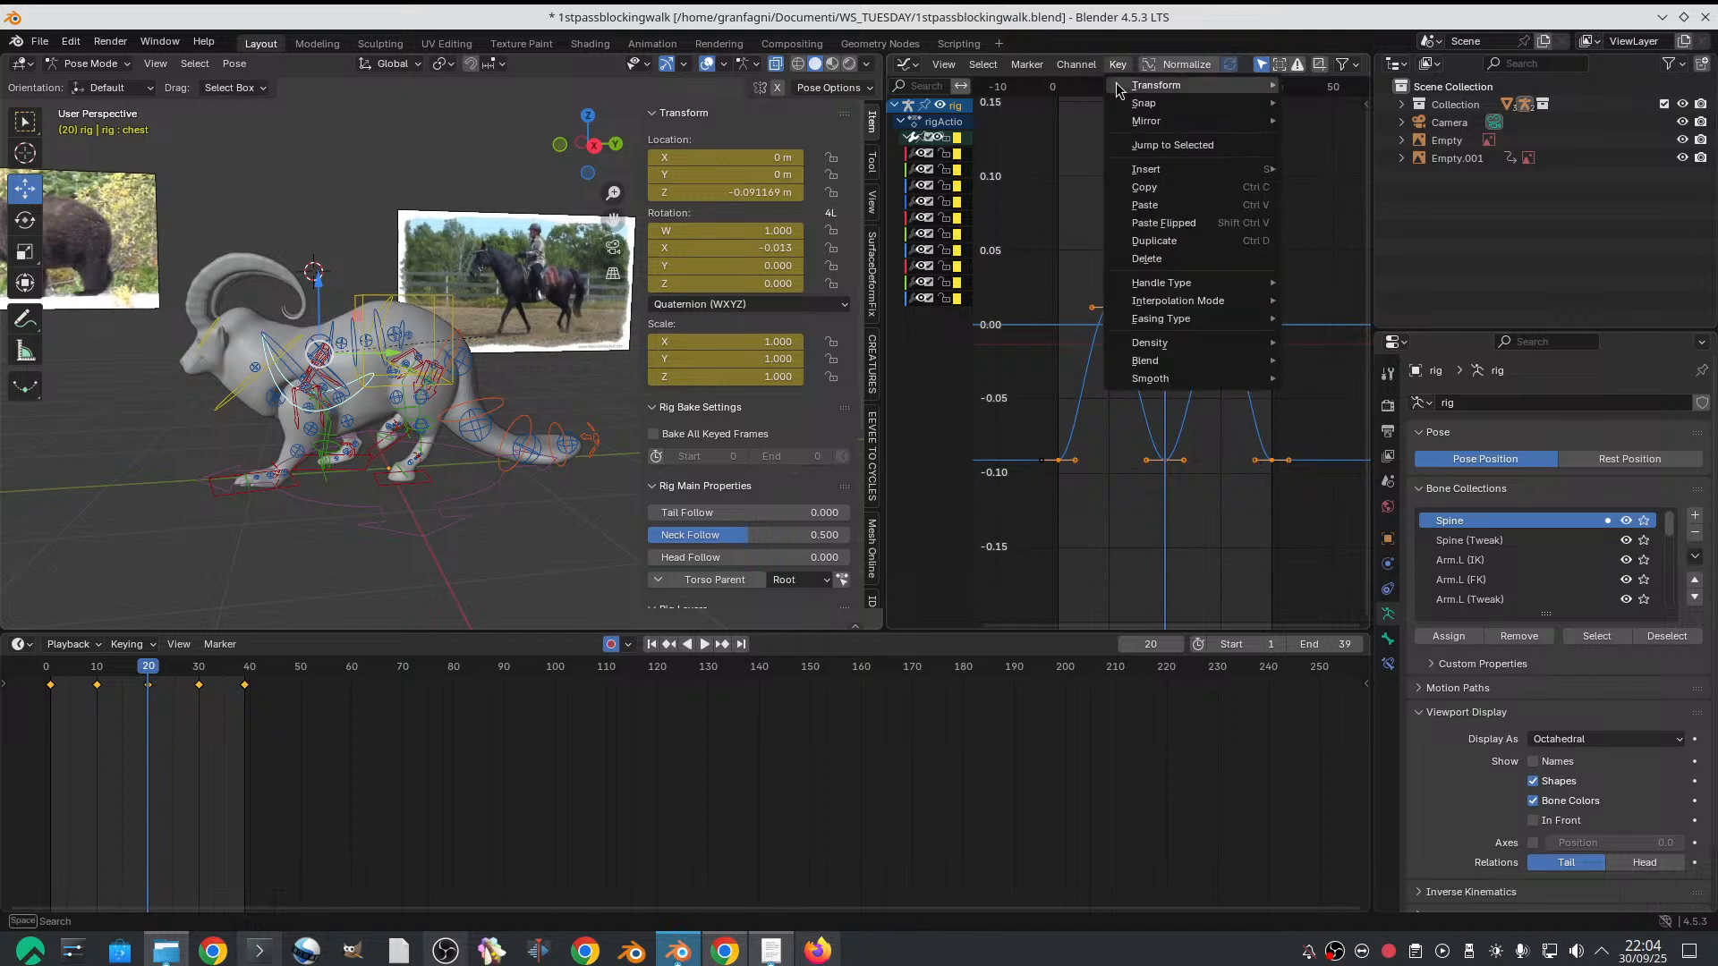
mouse_move(1200, 322)
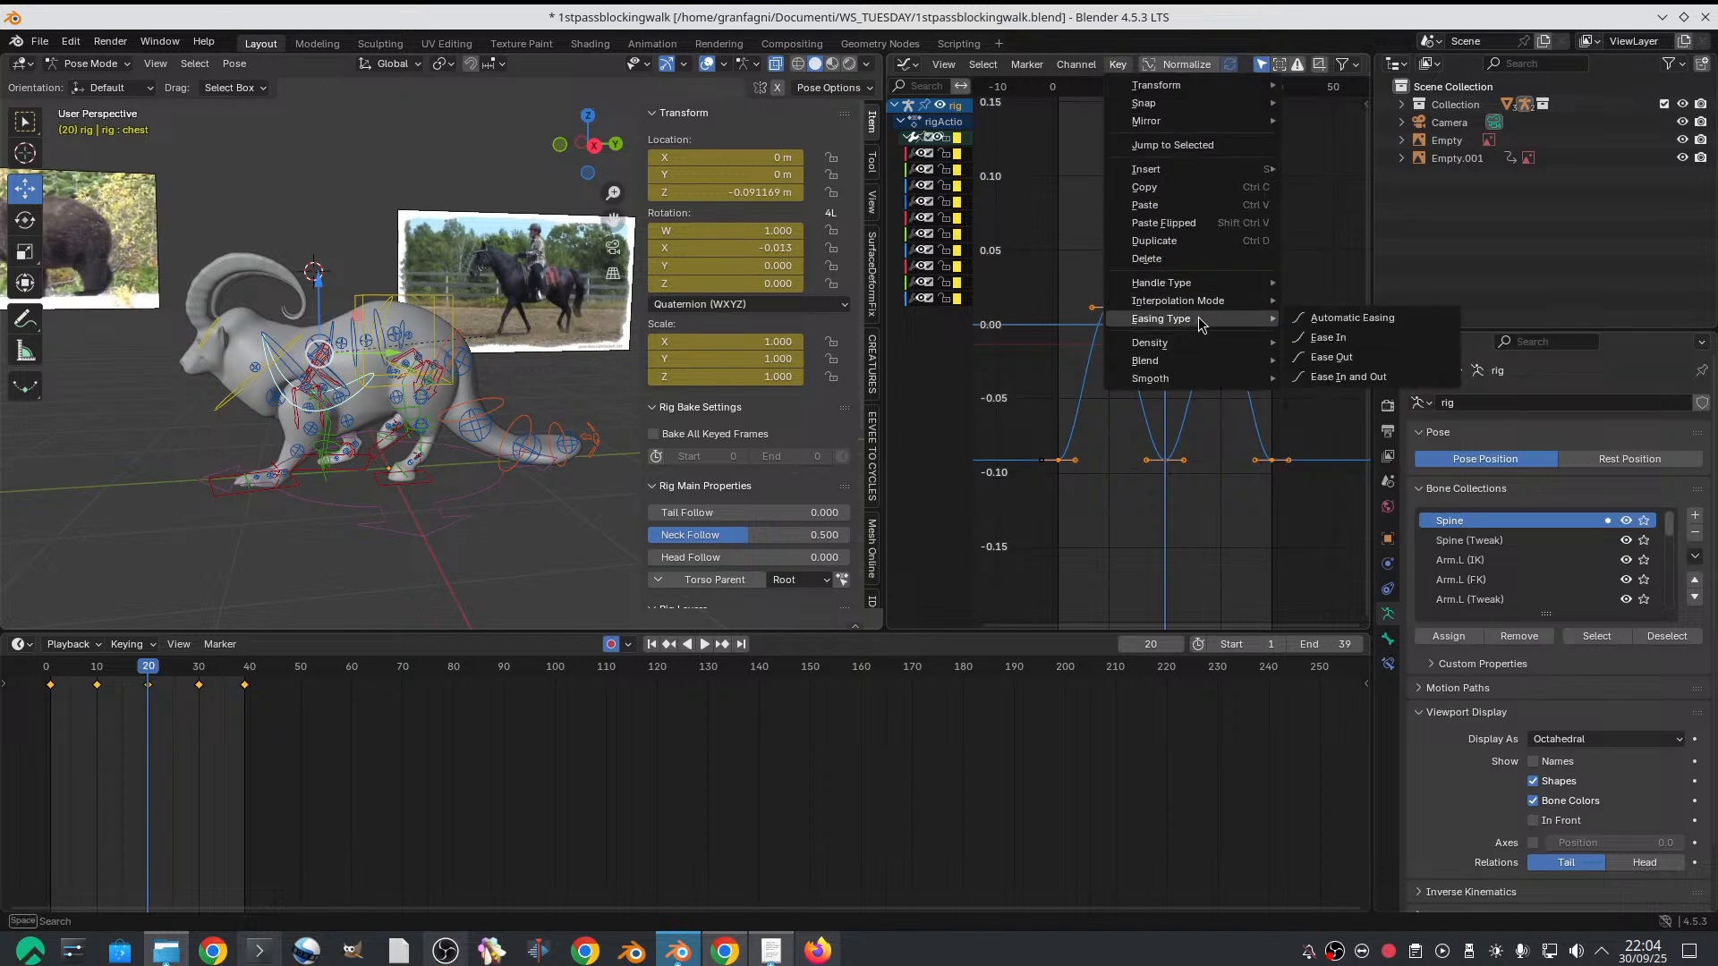
mouse_move(1215, 365)
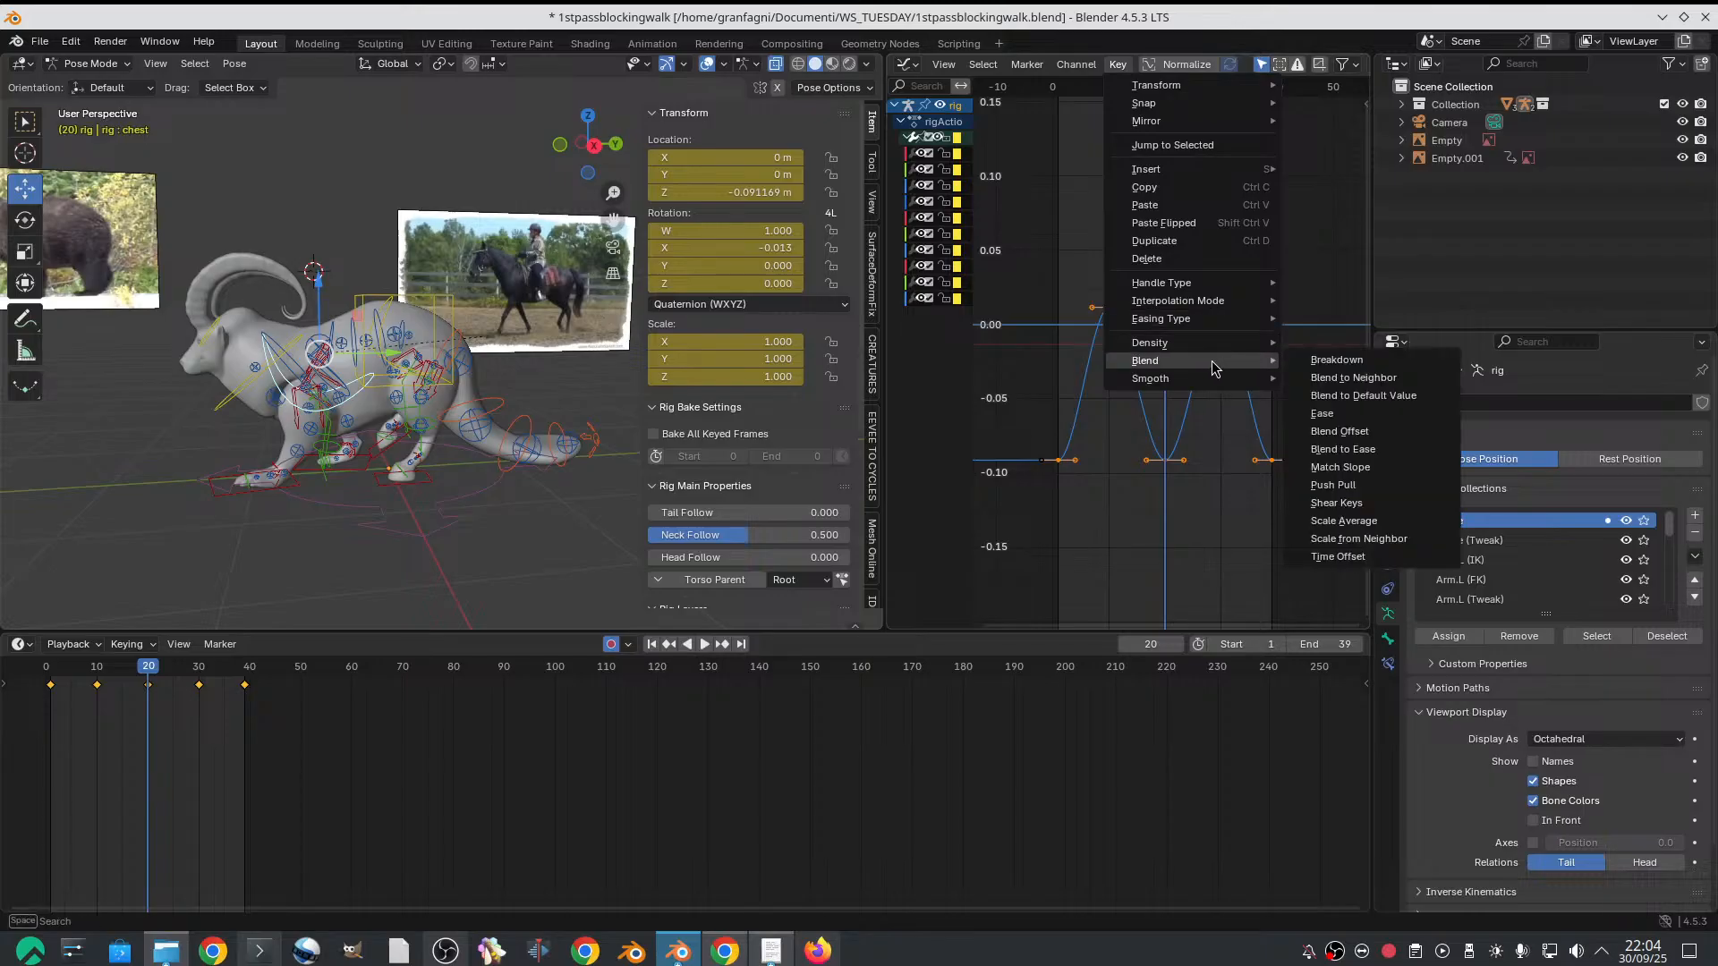
left_click(1342, 521)
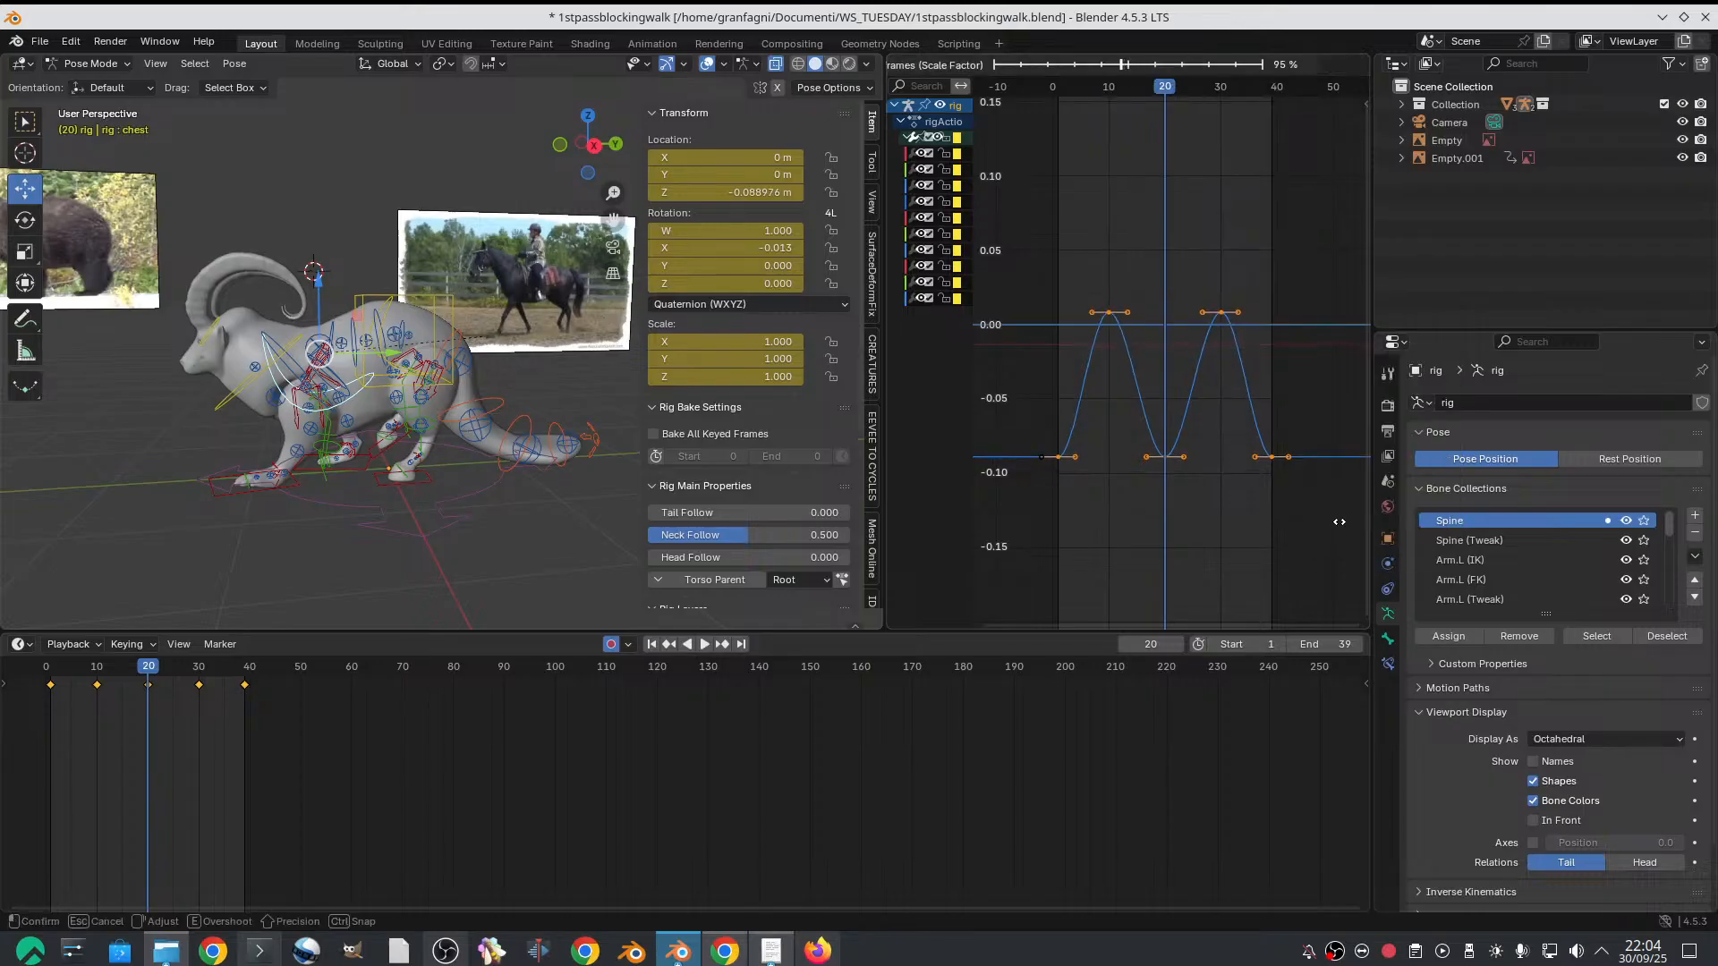
left_click(1293, 506)
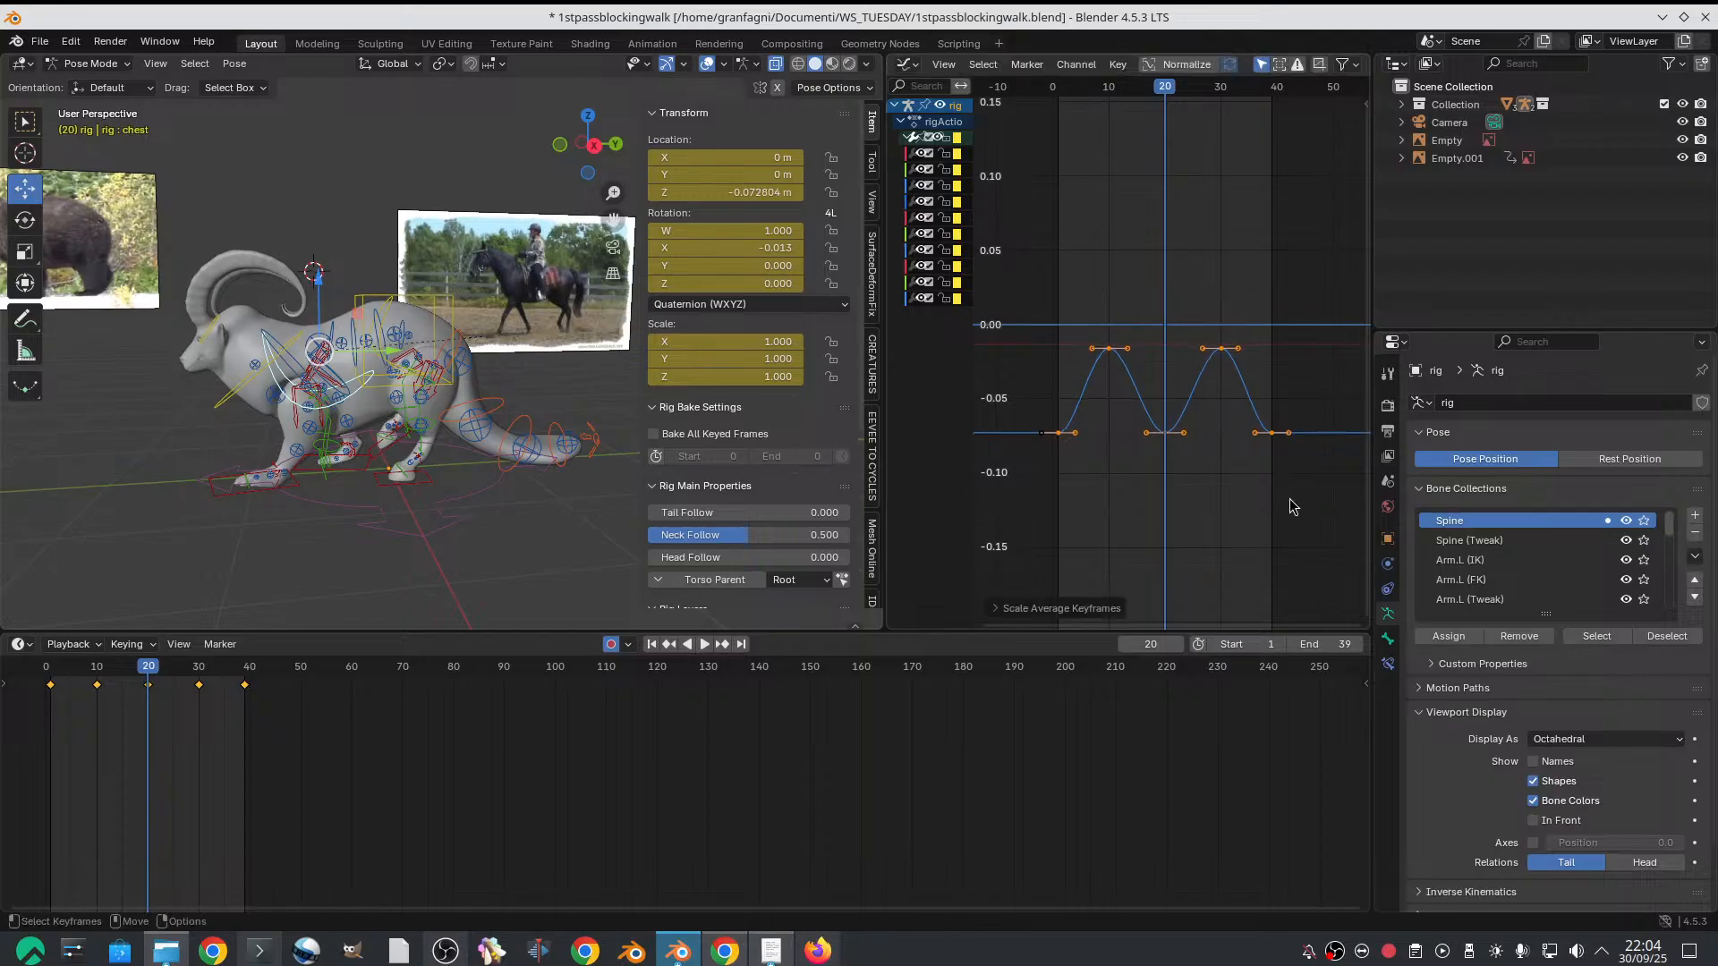
Move all the chest Z Location keyframes up to about -0.026 m on frame 20, and play the animation from frame 1
key("g")
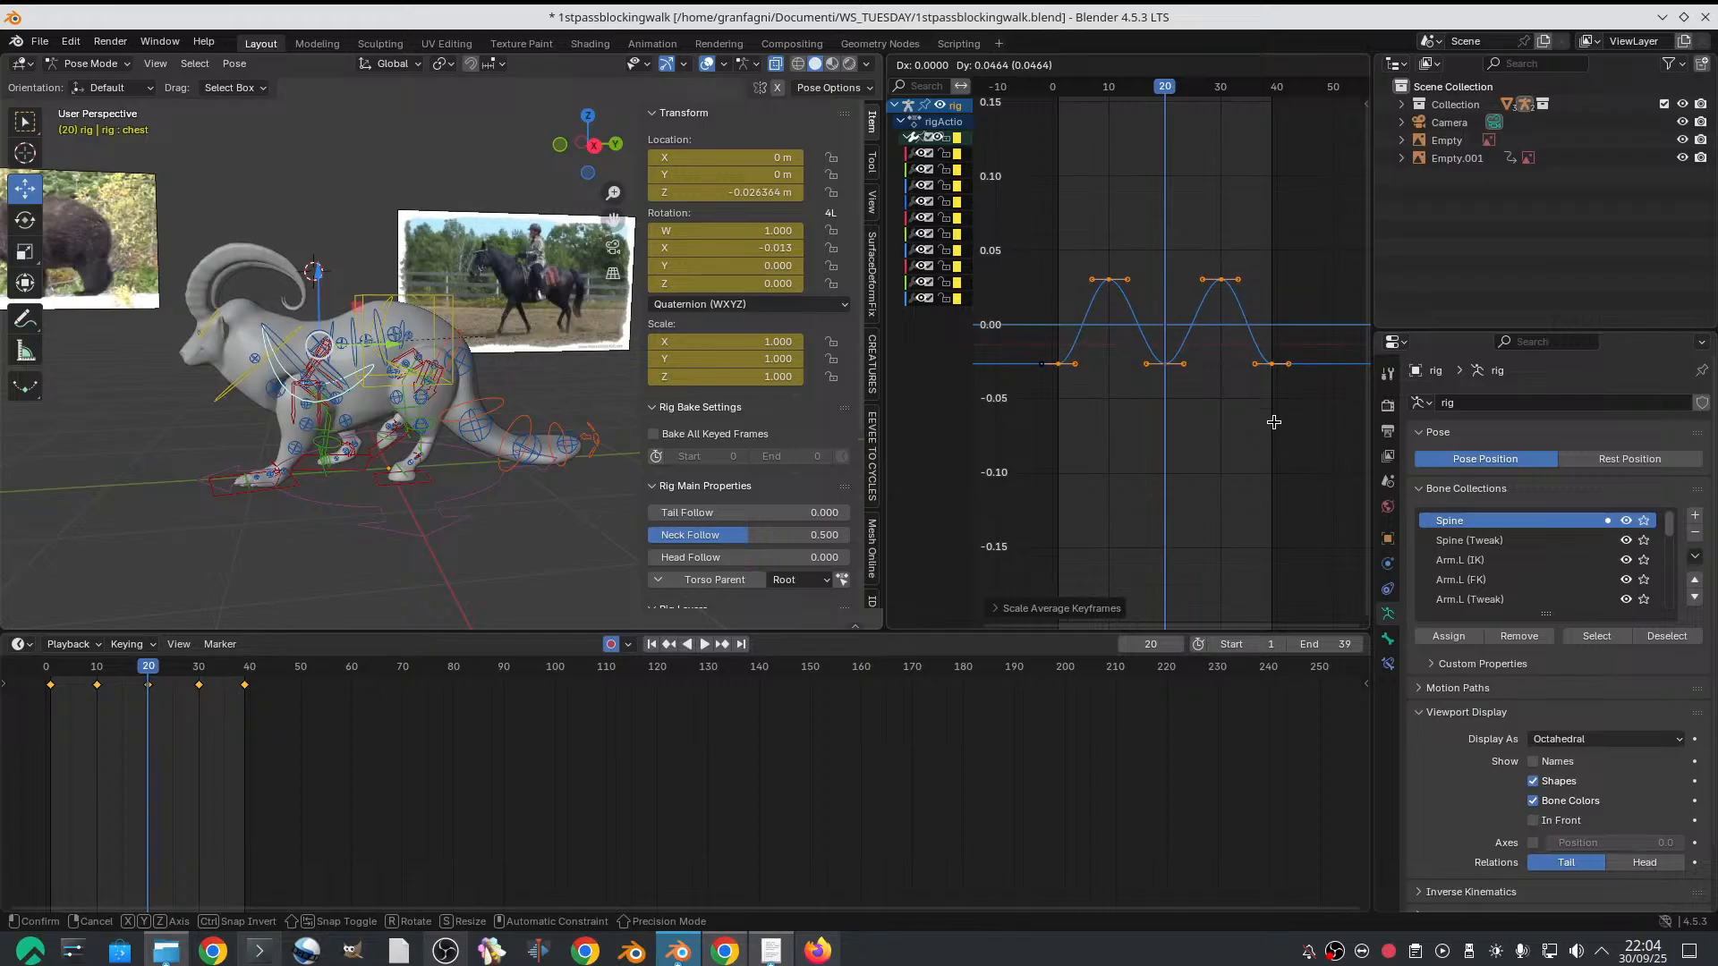
left_click(1274, 422)
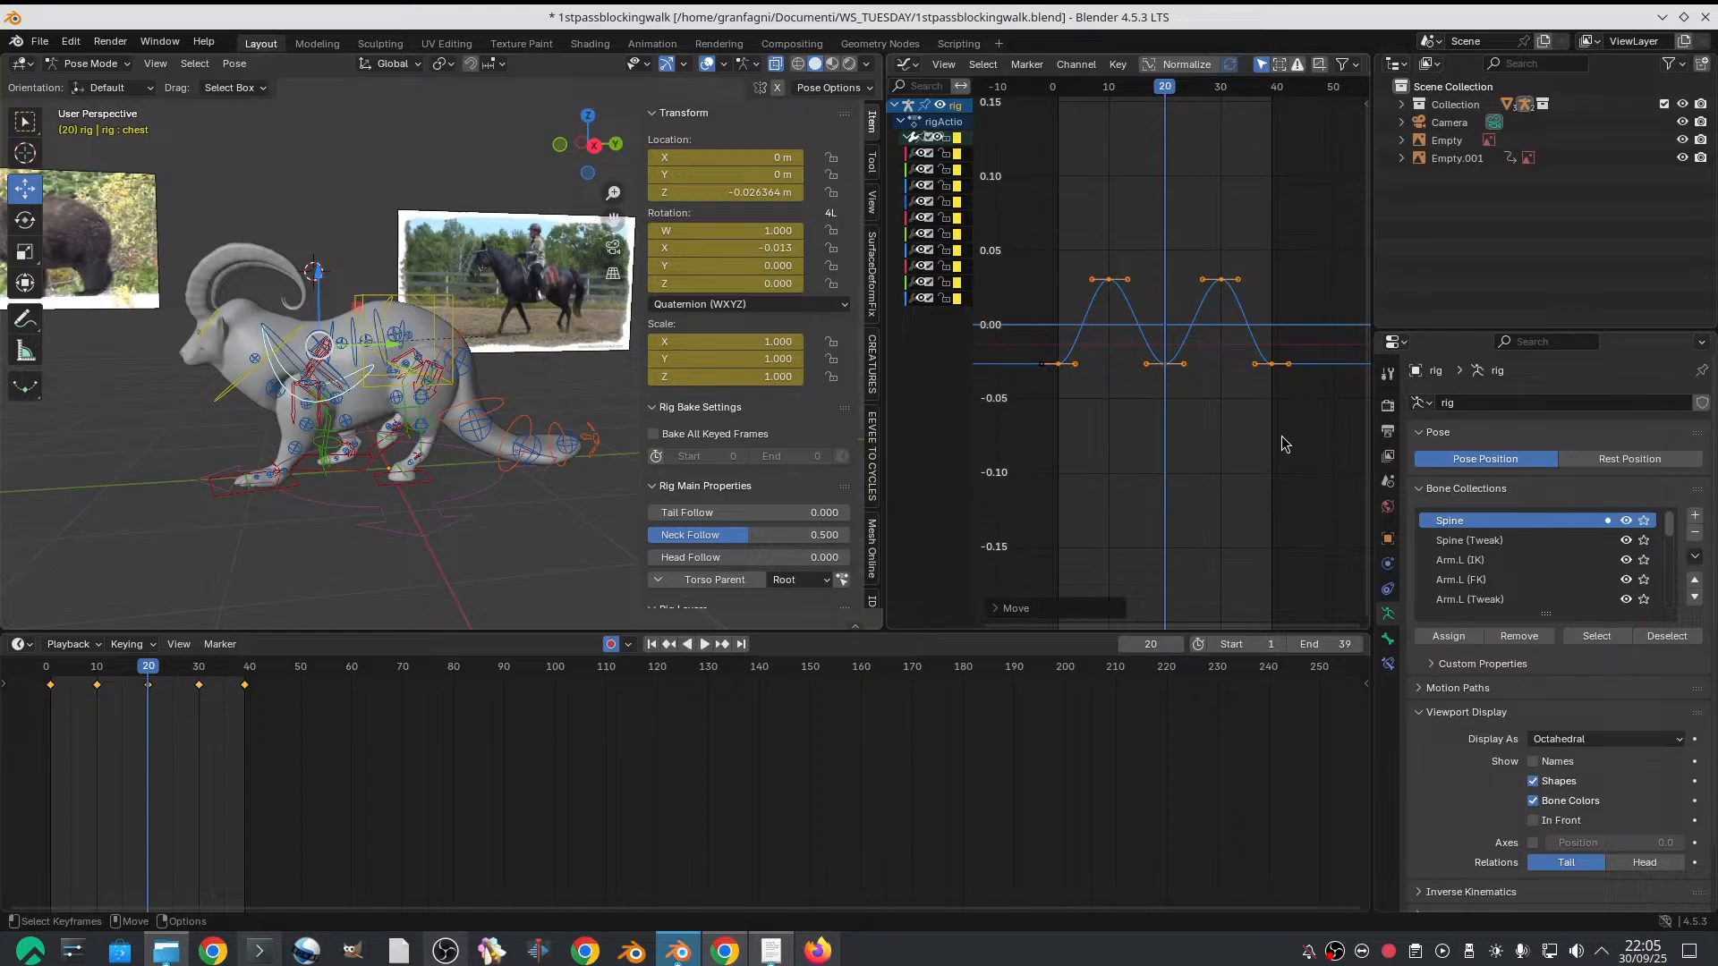
left_click(53, 677)
key("space")
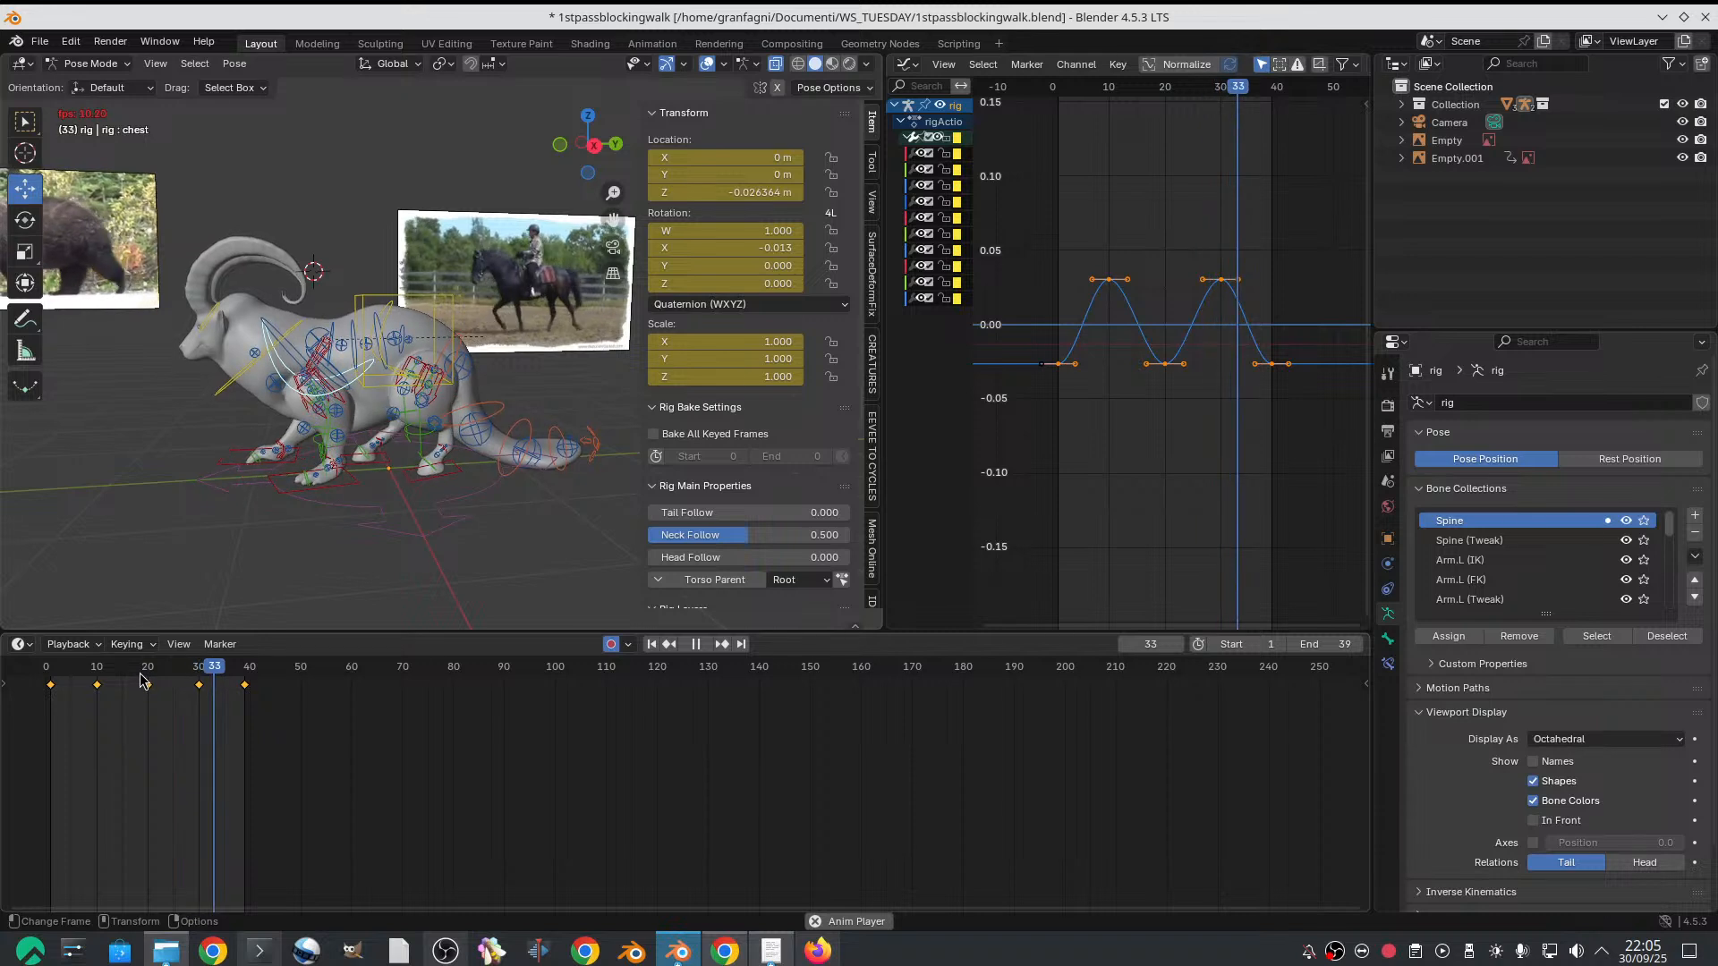
key("Escape")
Enlarge the 39-frame range in the timeline and examine the goat's hindquarters and tail in right orthographic view on frame 10
scroll(285, 729, "up", 1)
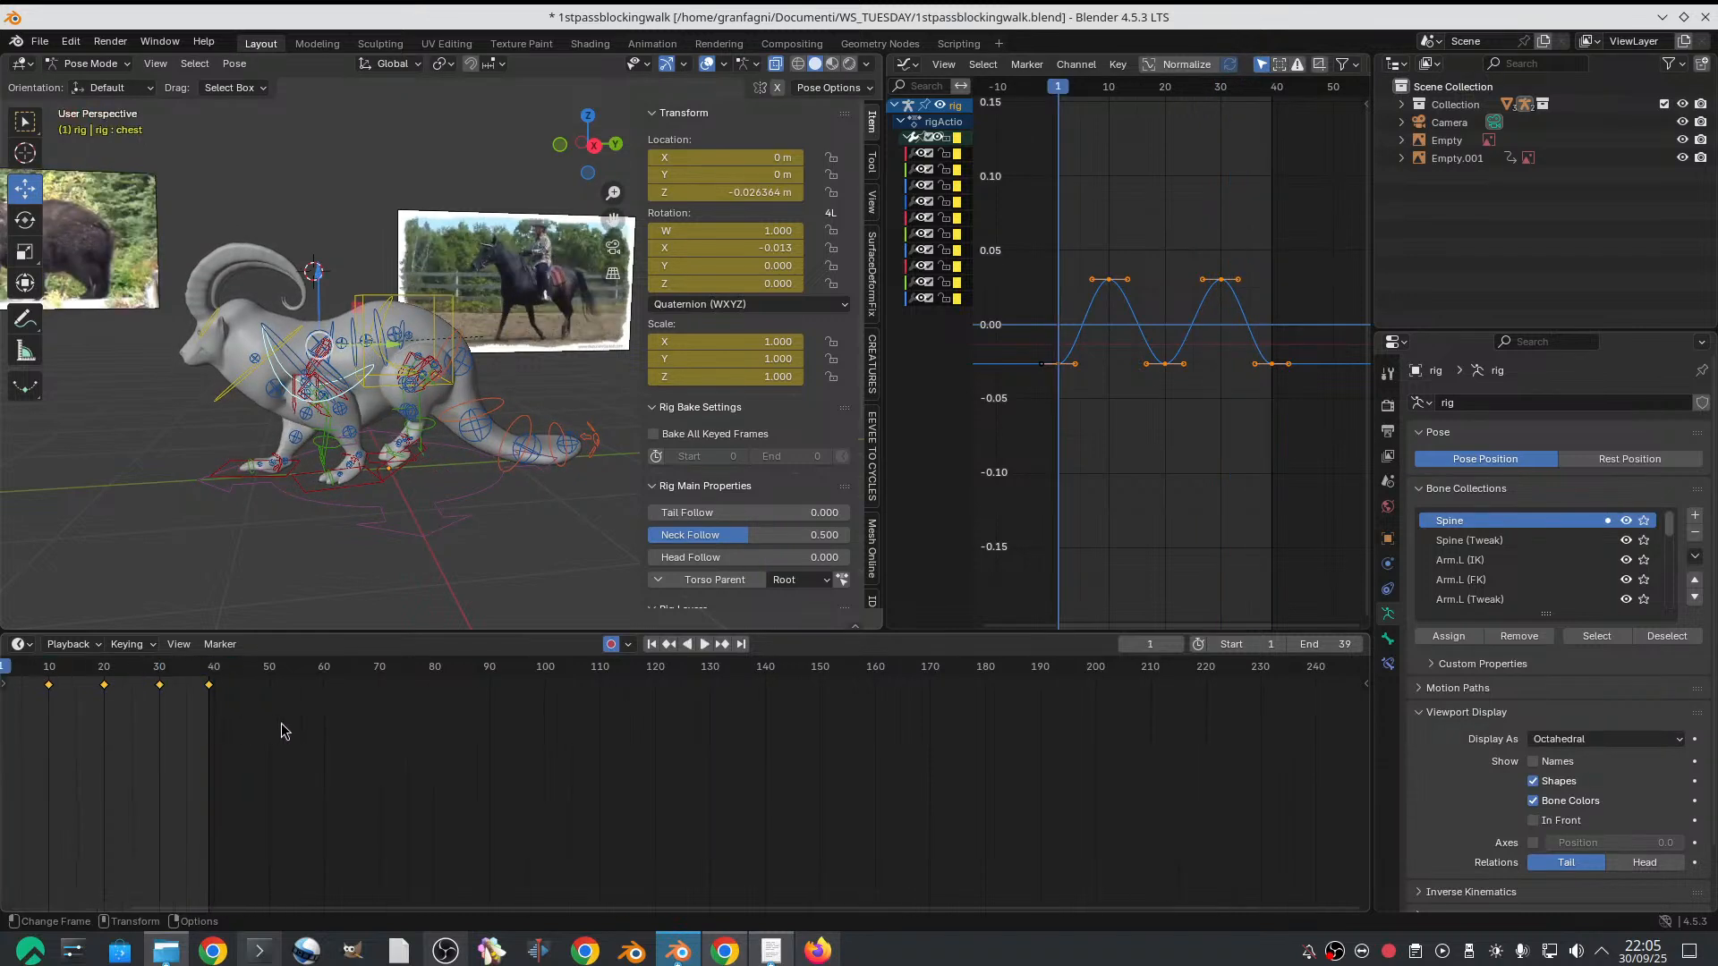
middle_click_drag(284, 721, 805, 797)
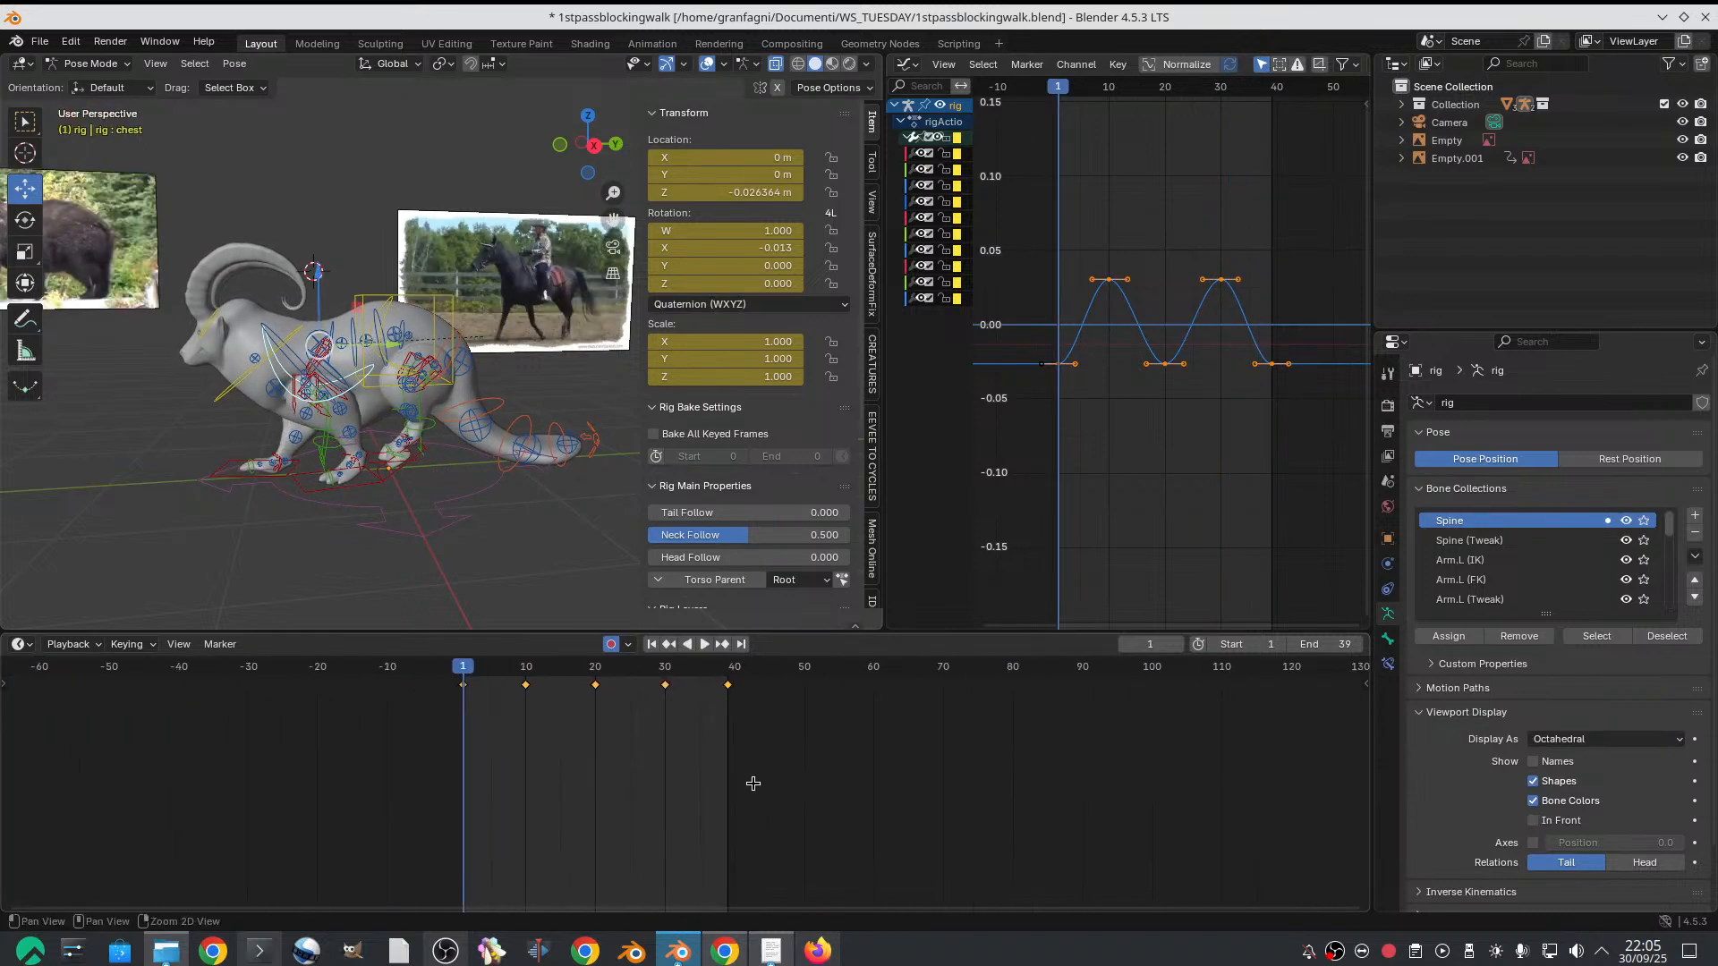
scroll(753, 784, "up", 4)
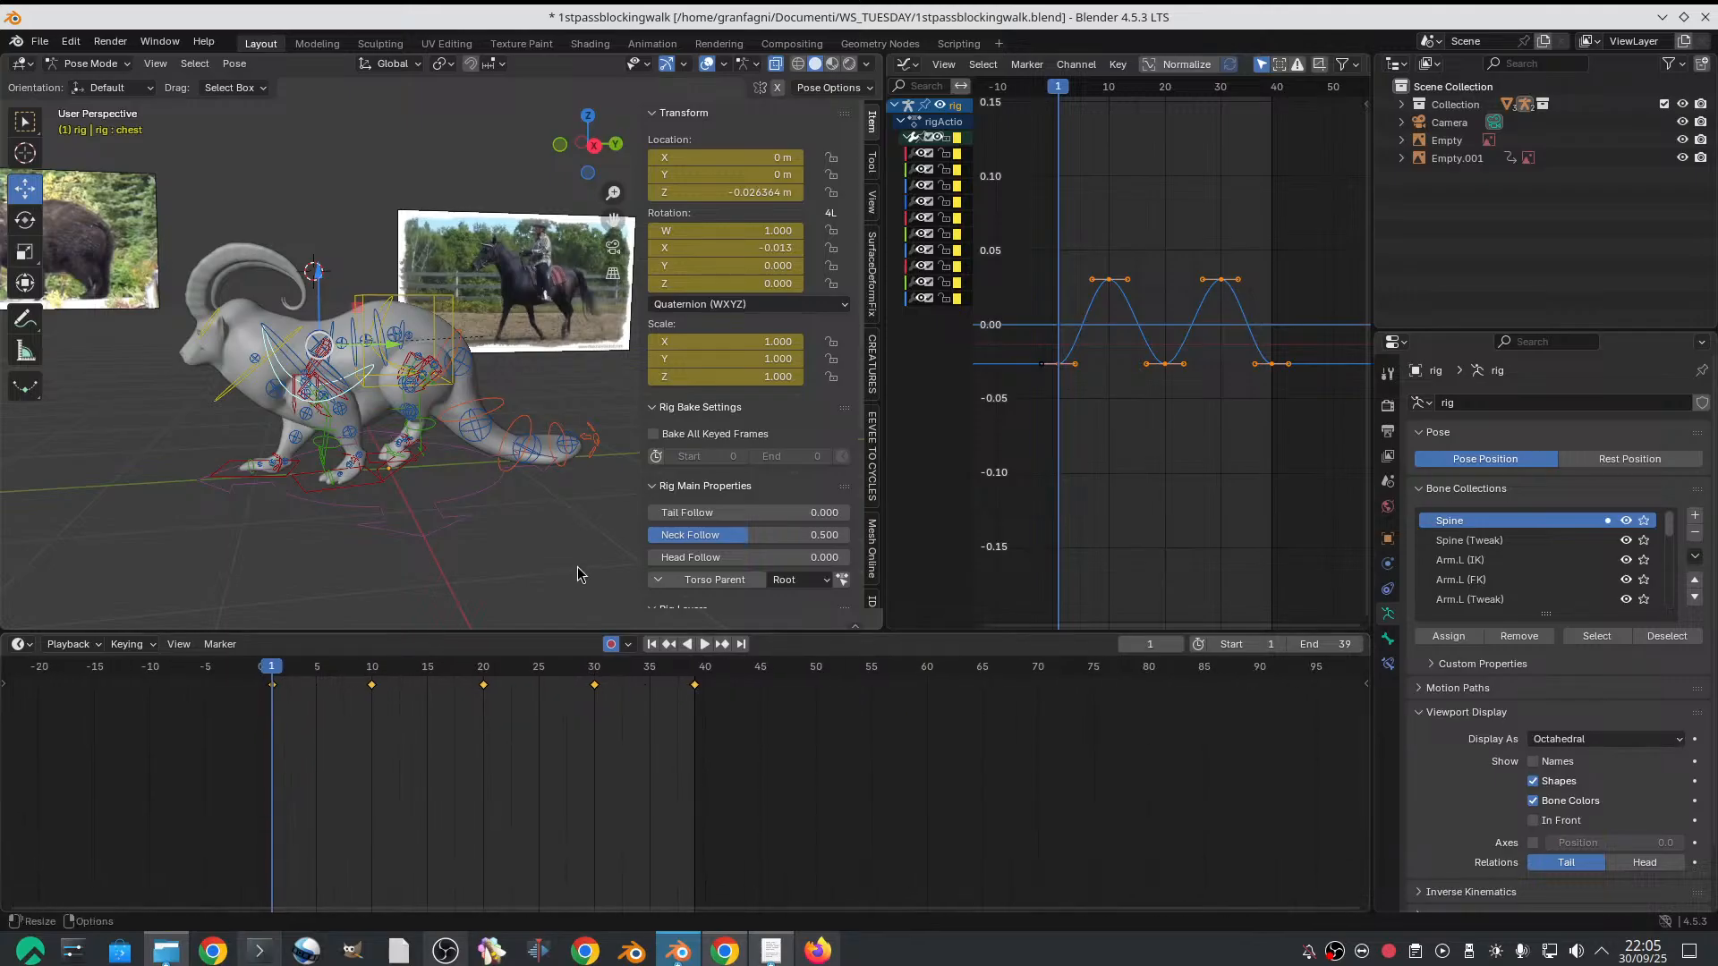
left_click(559, 146)
left_click(558, 147)
left_click(557, 147)
left_click(557, 147)
left_click(557, 147)
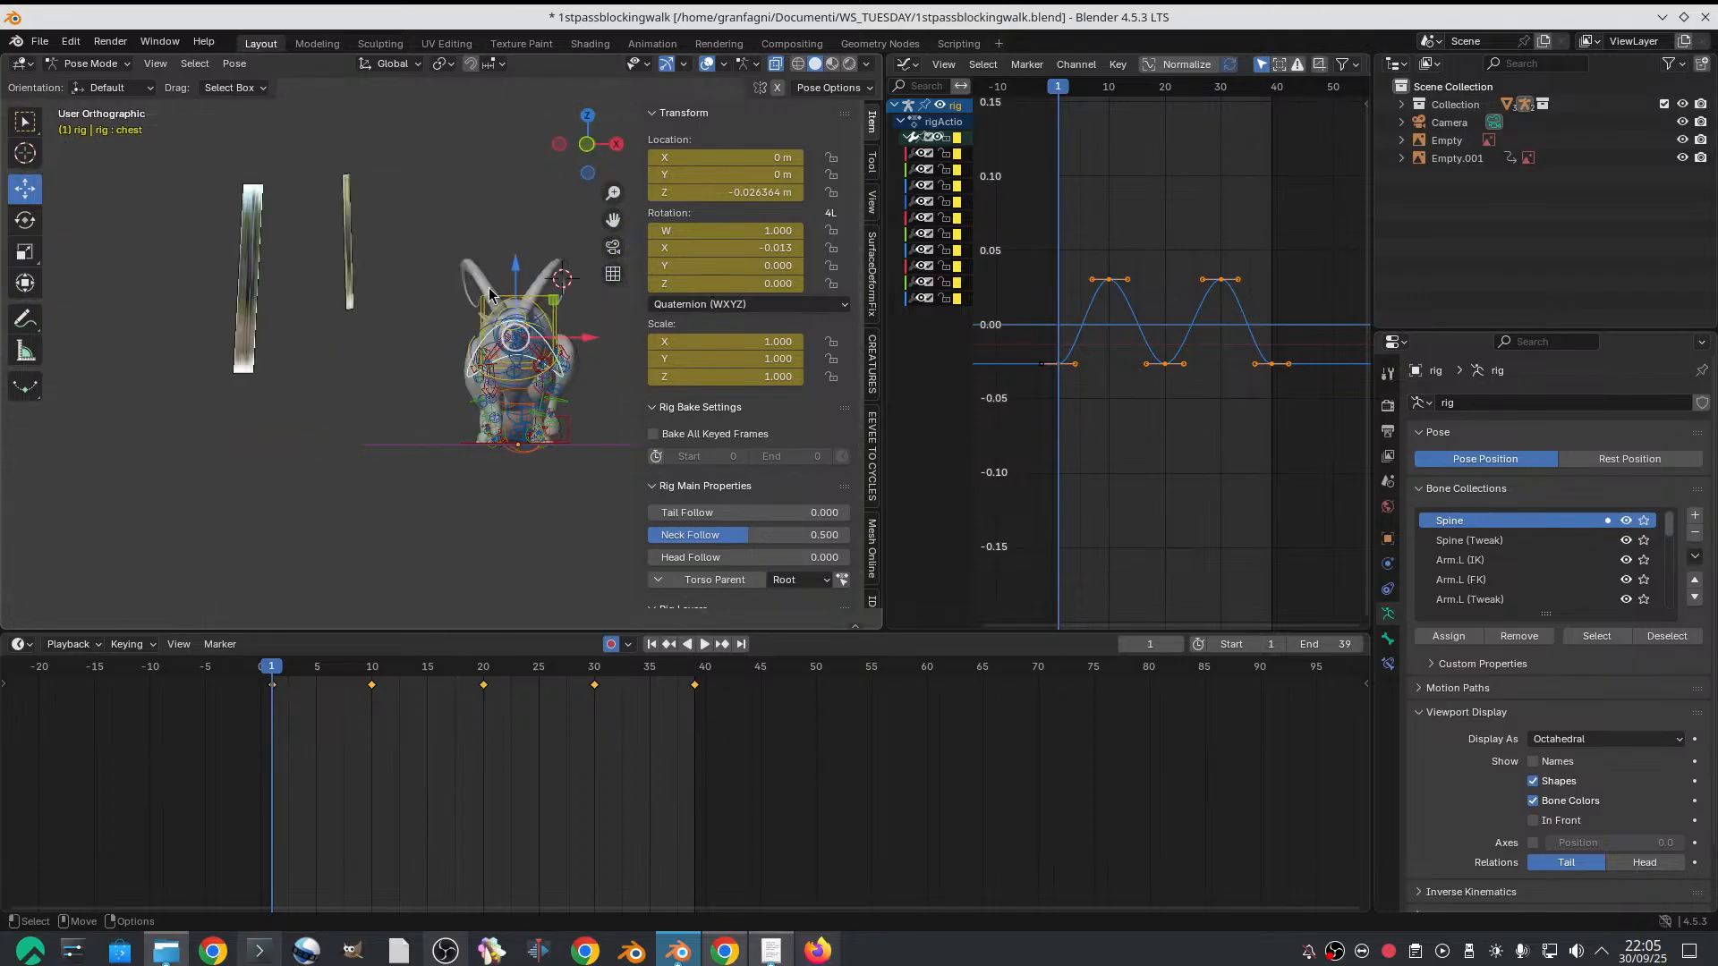
left_click(562, 145)
left_click(562, 145)
left_click(563, 145)
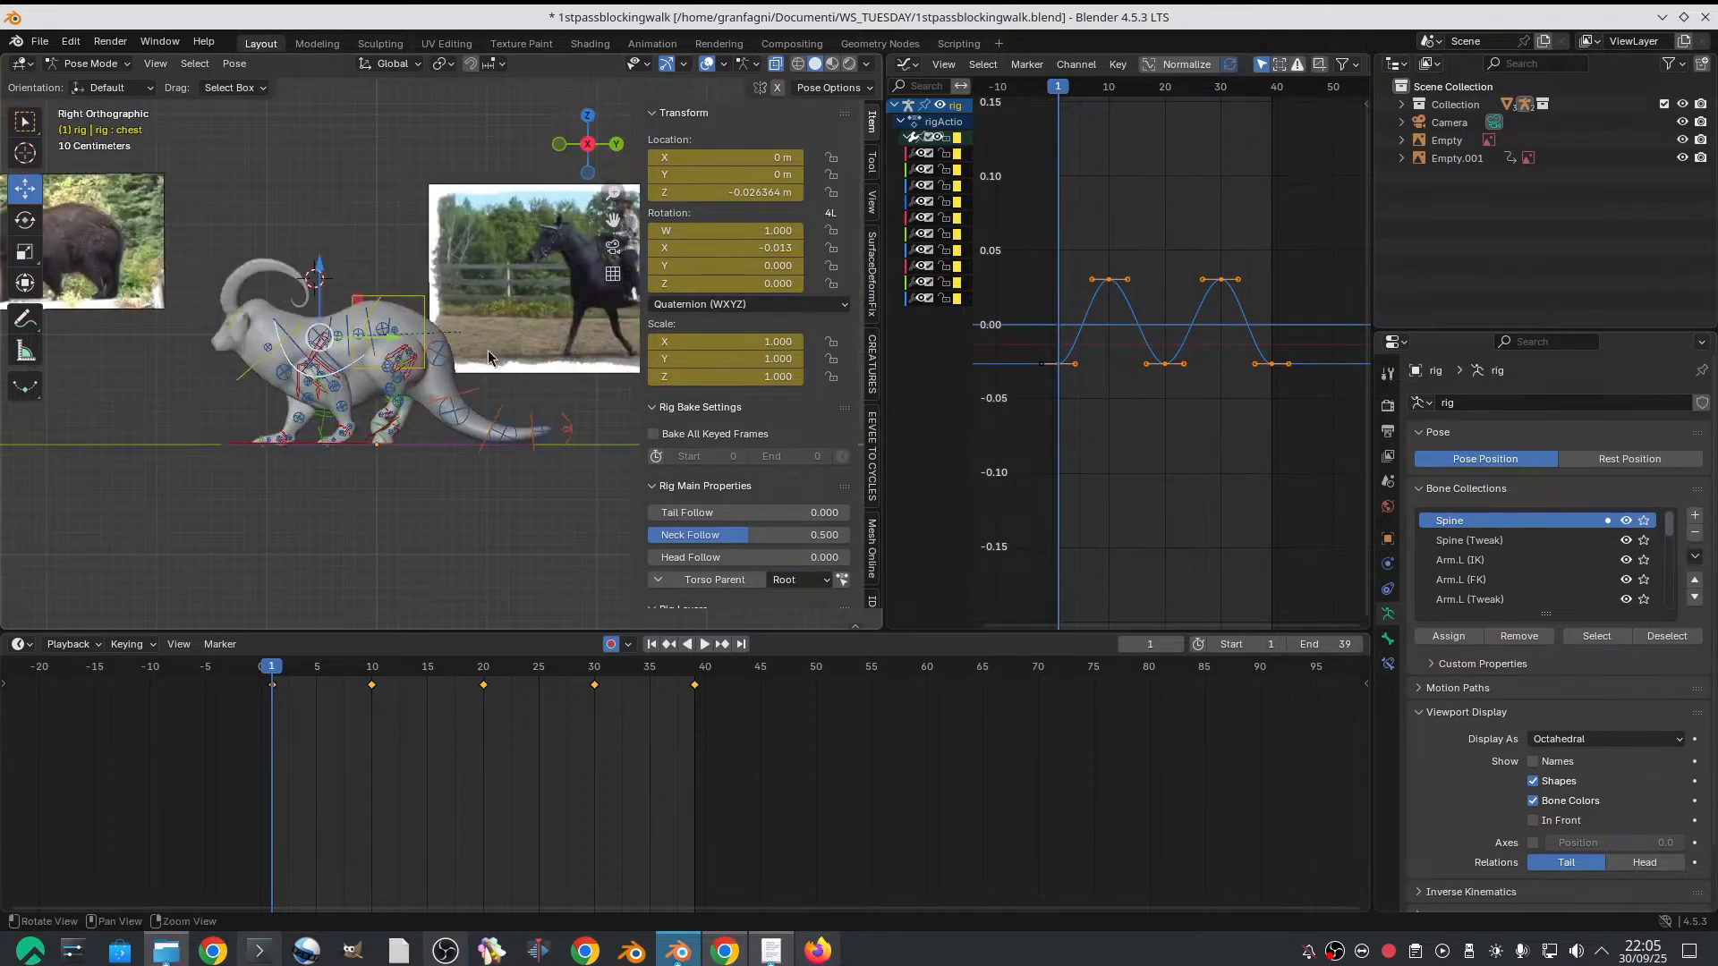
scroll(481, 344, "up", 1)
middle_click_drag(482, 357, 393, 314, "shift")
scroll(420, 383, "up", 2)
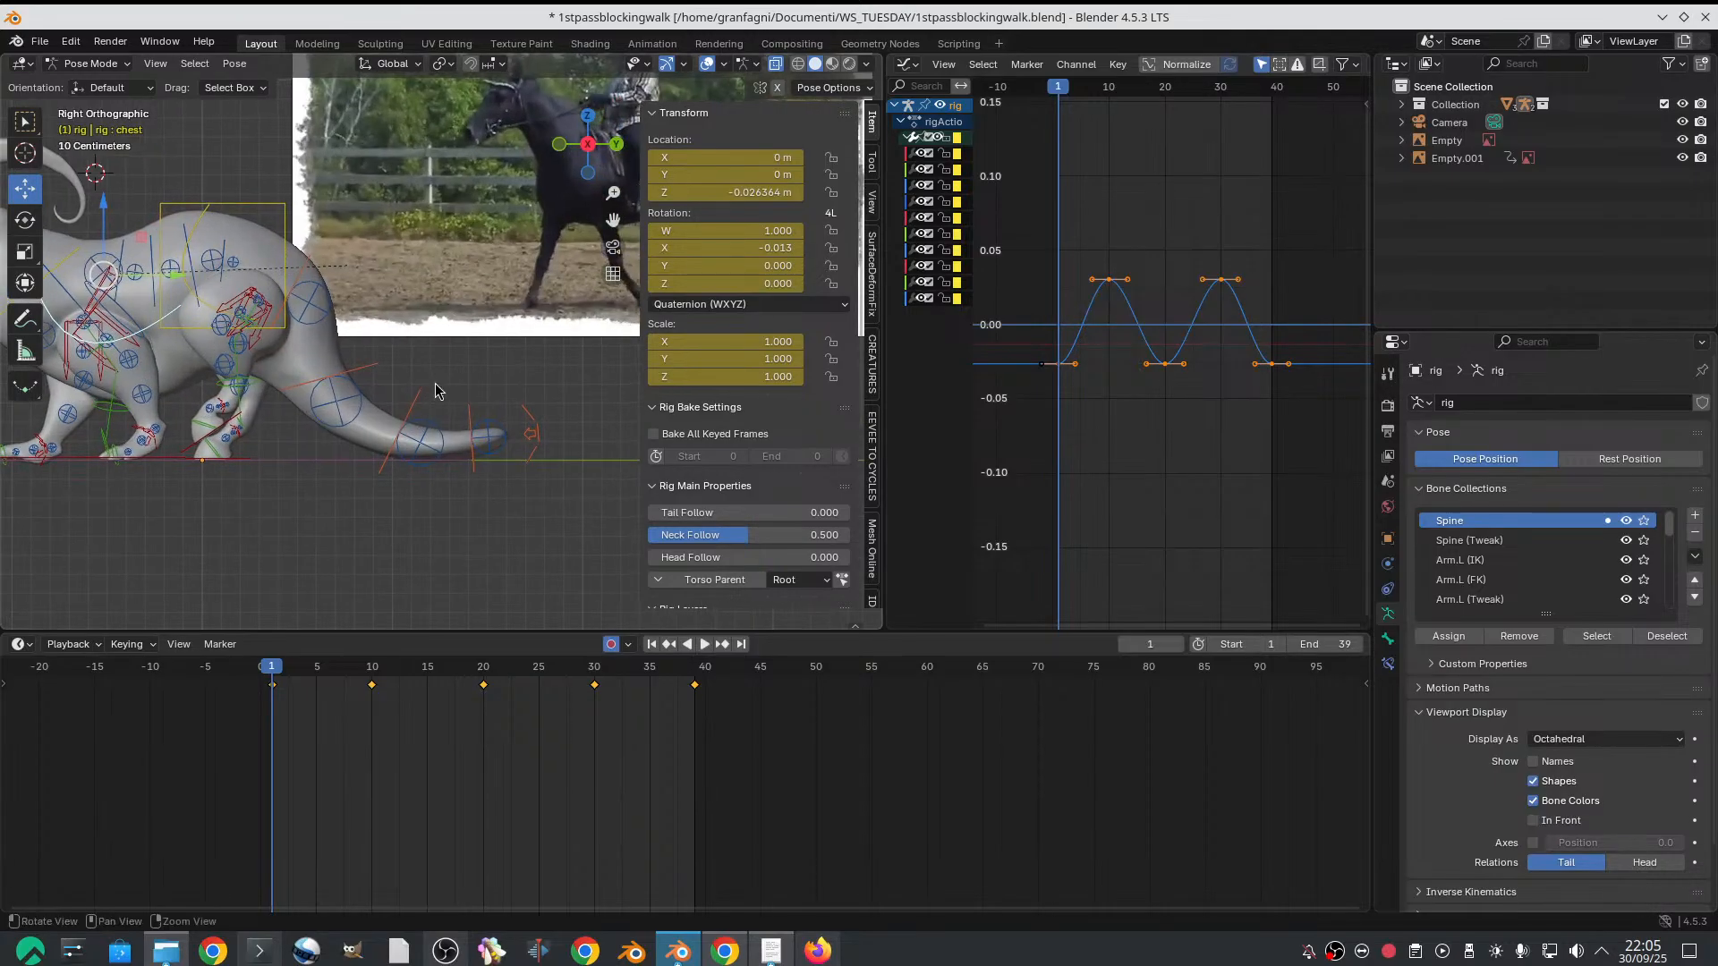
left_click(372, 673)
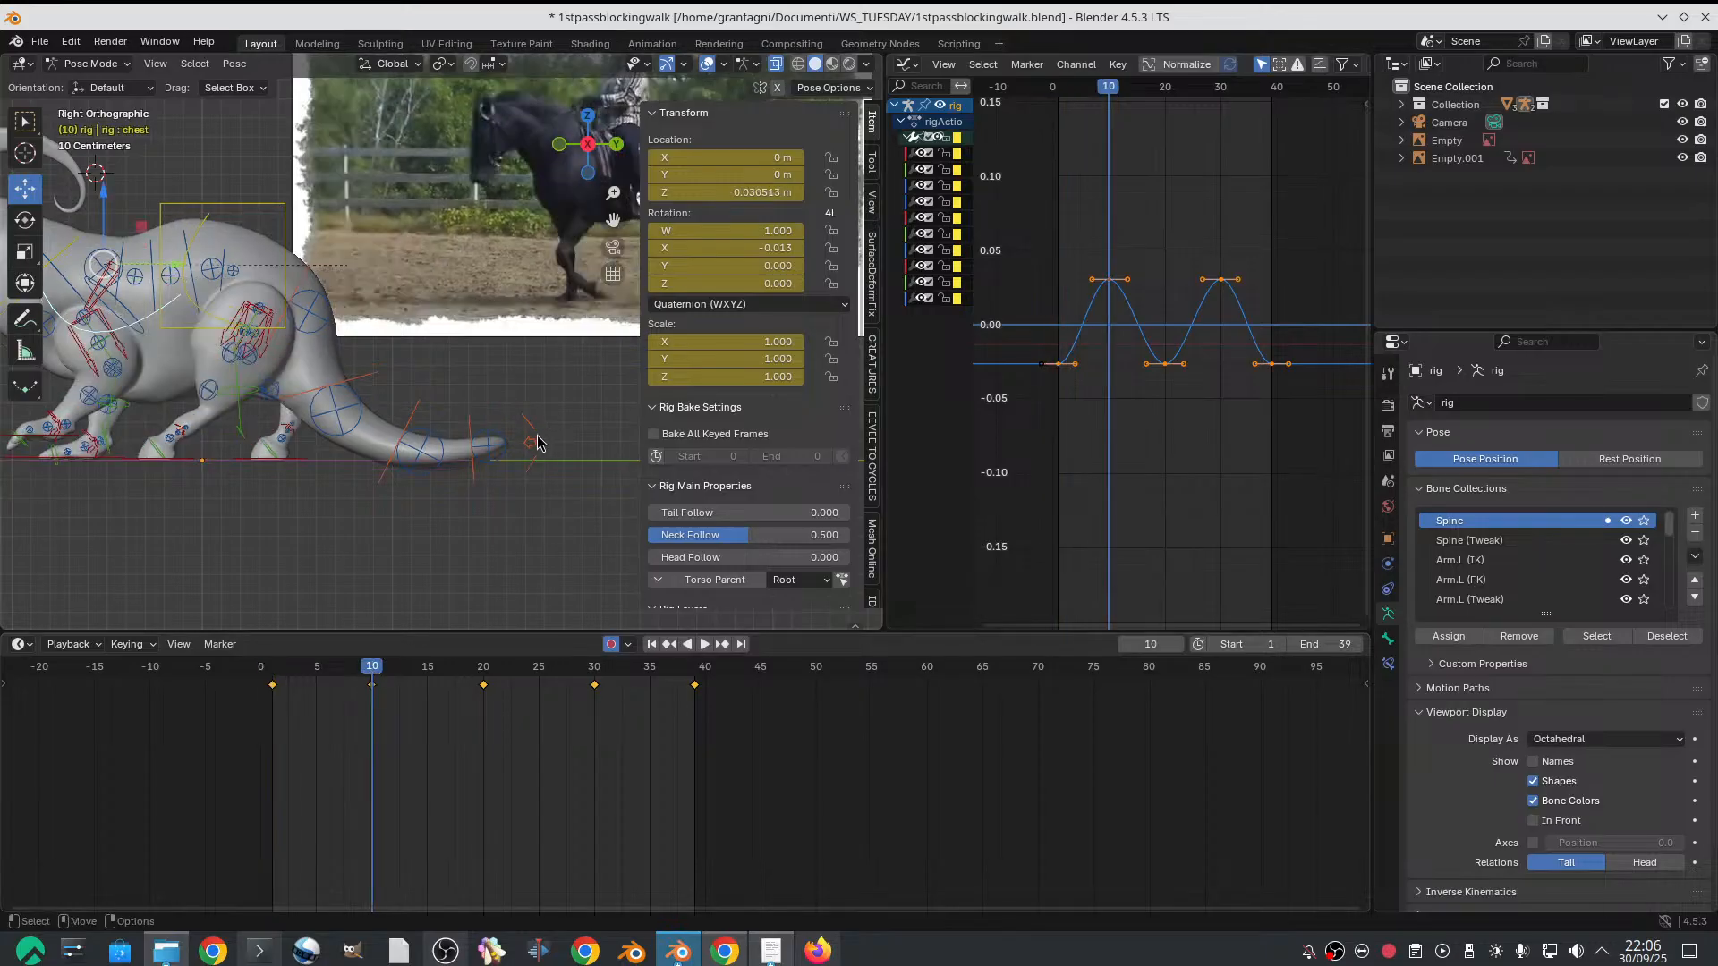
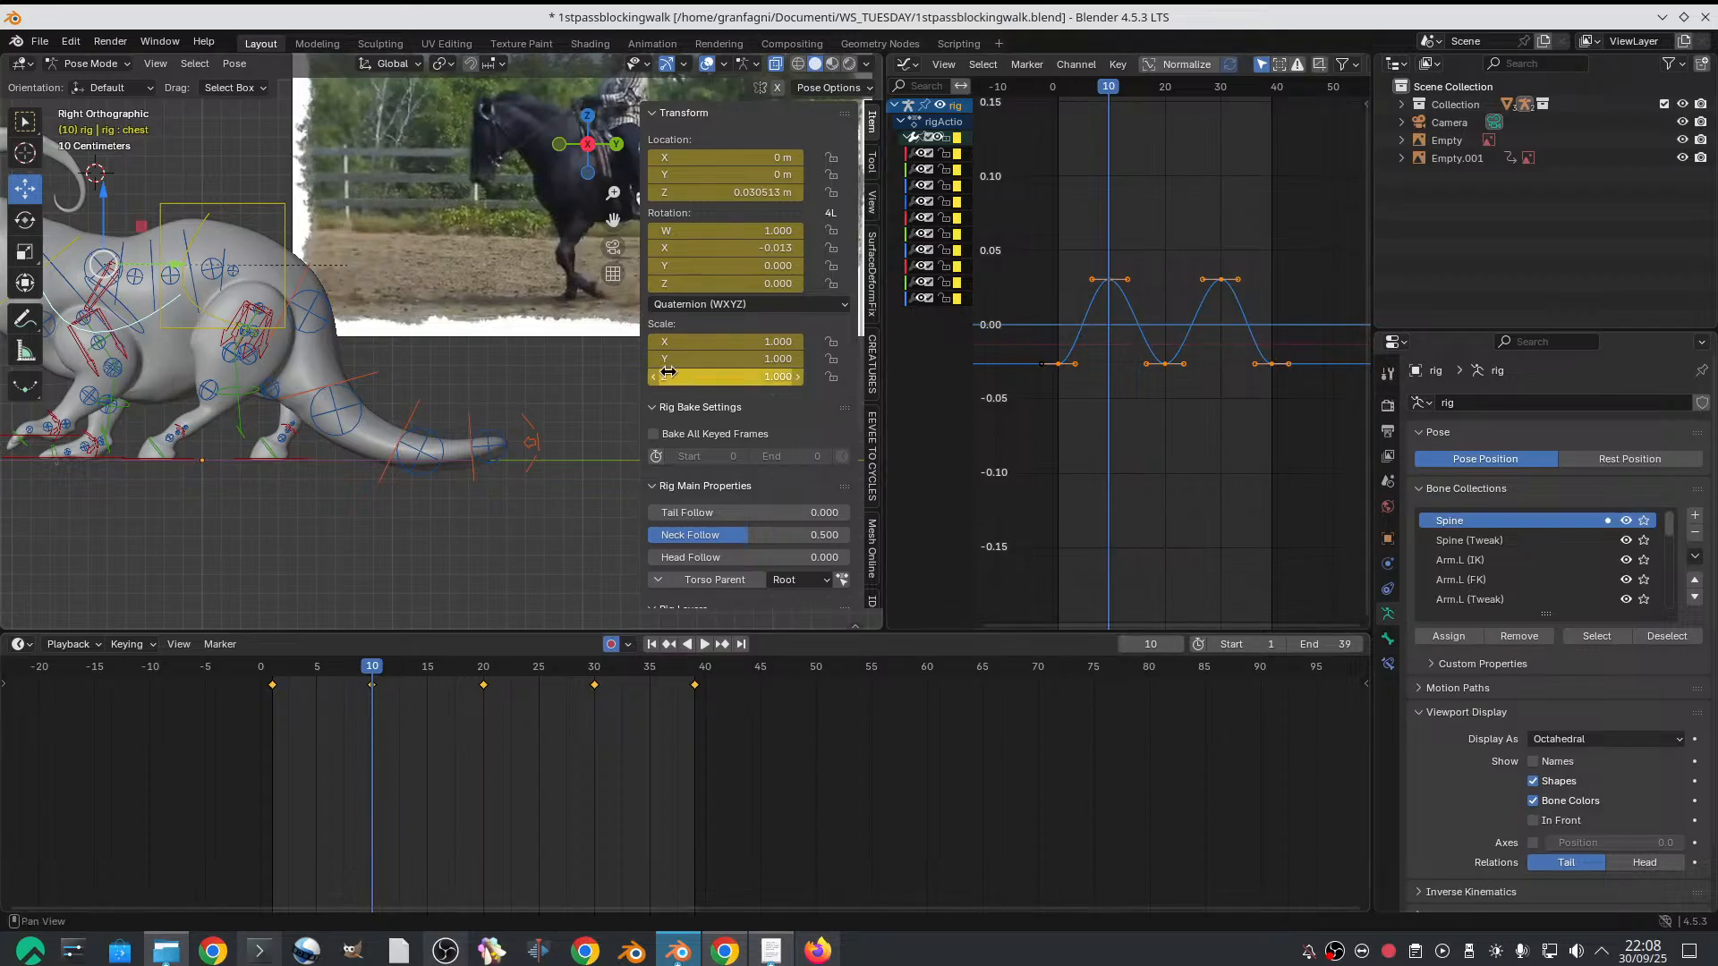
Try to move the tail's master control and its end control slightly upward on frame 10
middle_click_drag(334, 384, 269, 396, "shift")
scroll(303, 394, "up", 1)
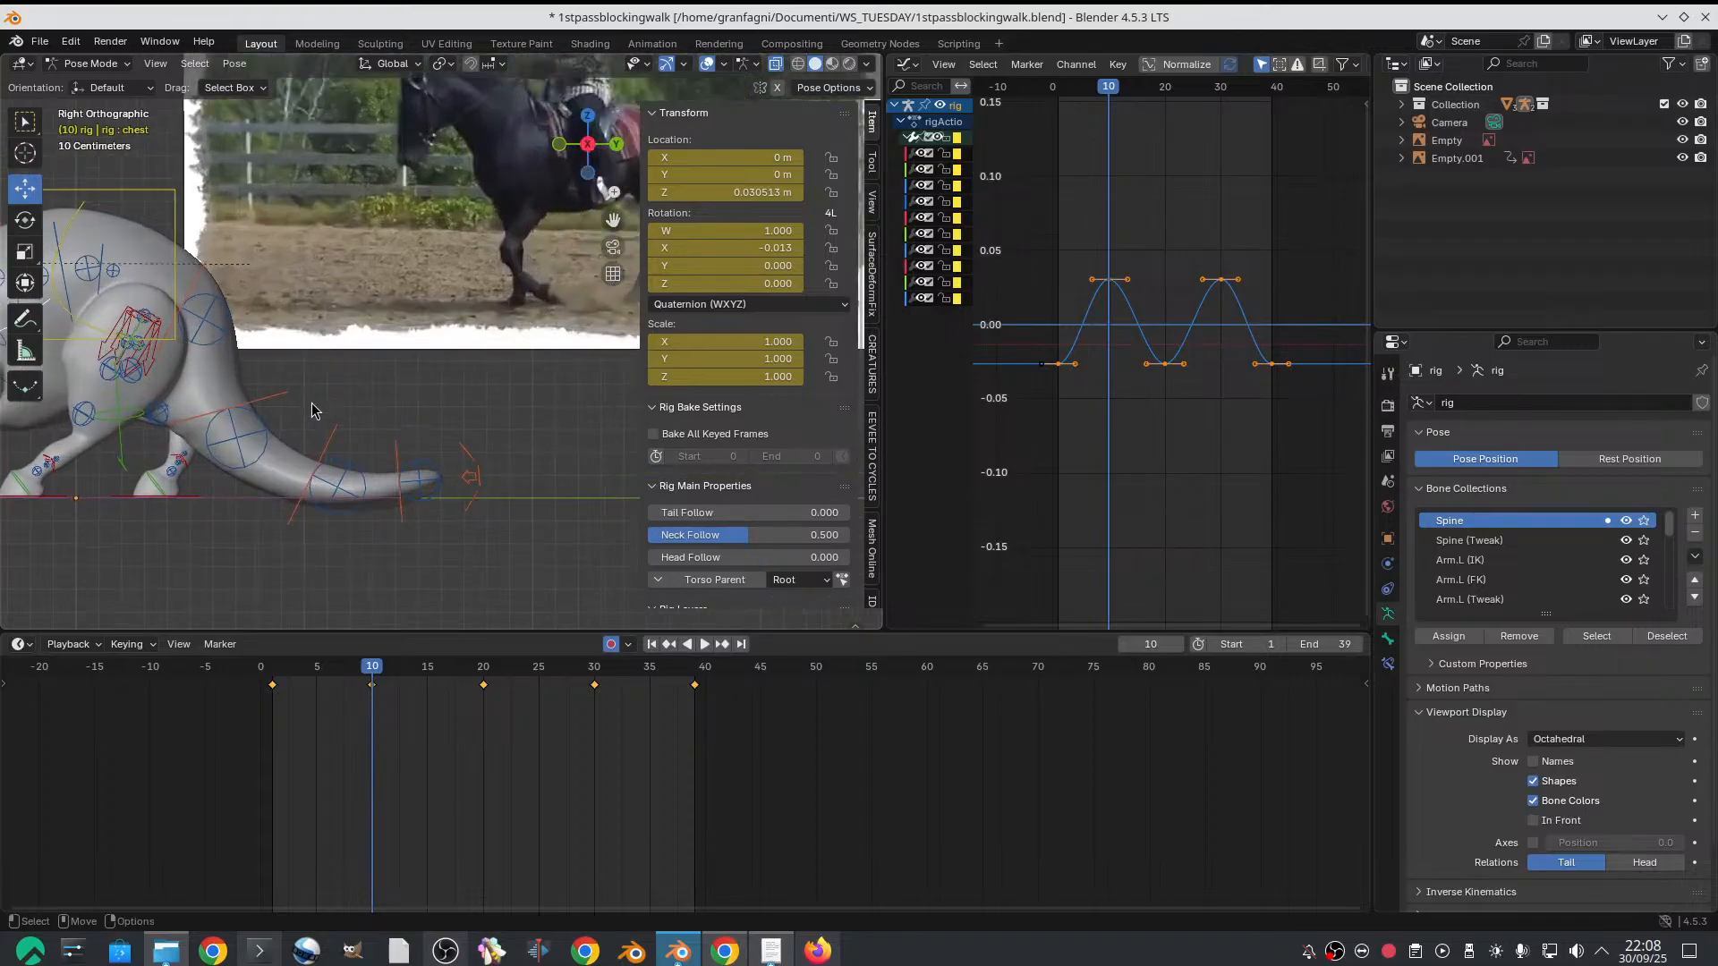
scroll(313, 404, "down", 1)
left_click(464, 443)
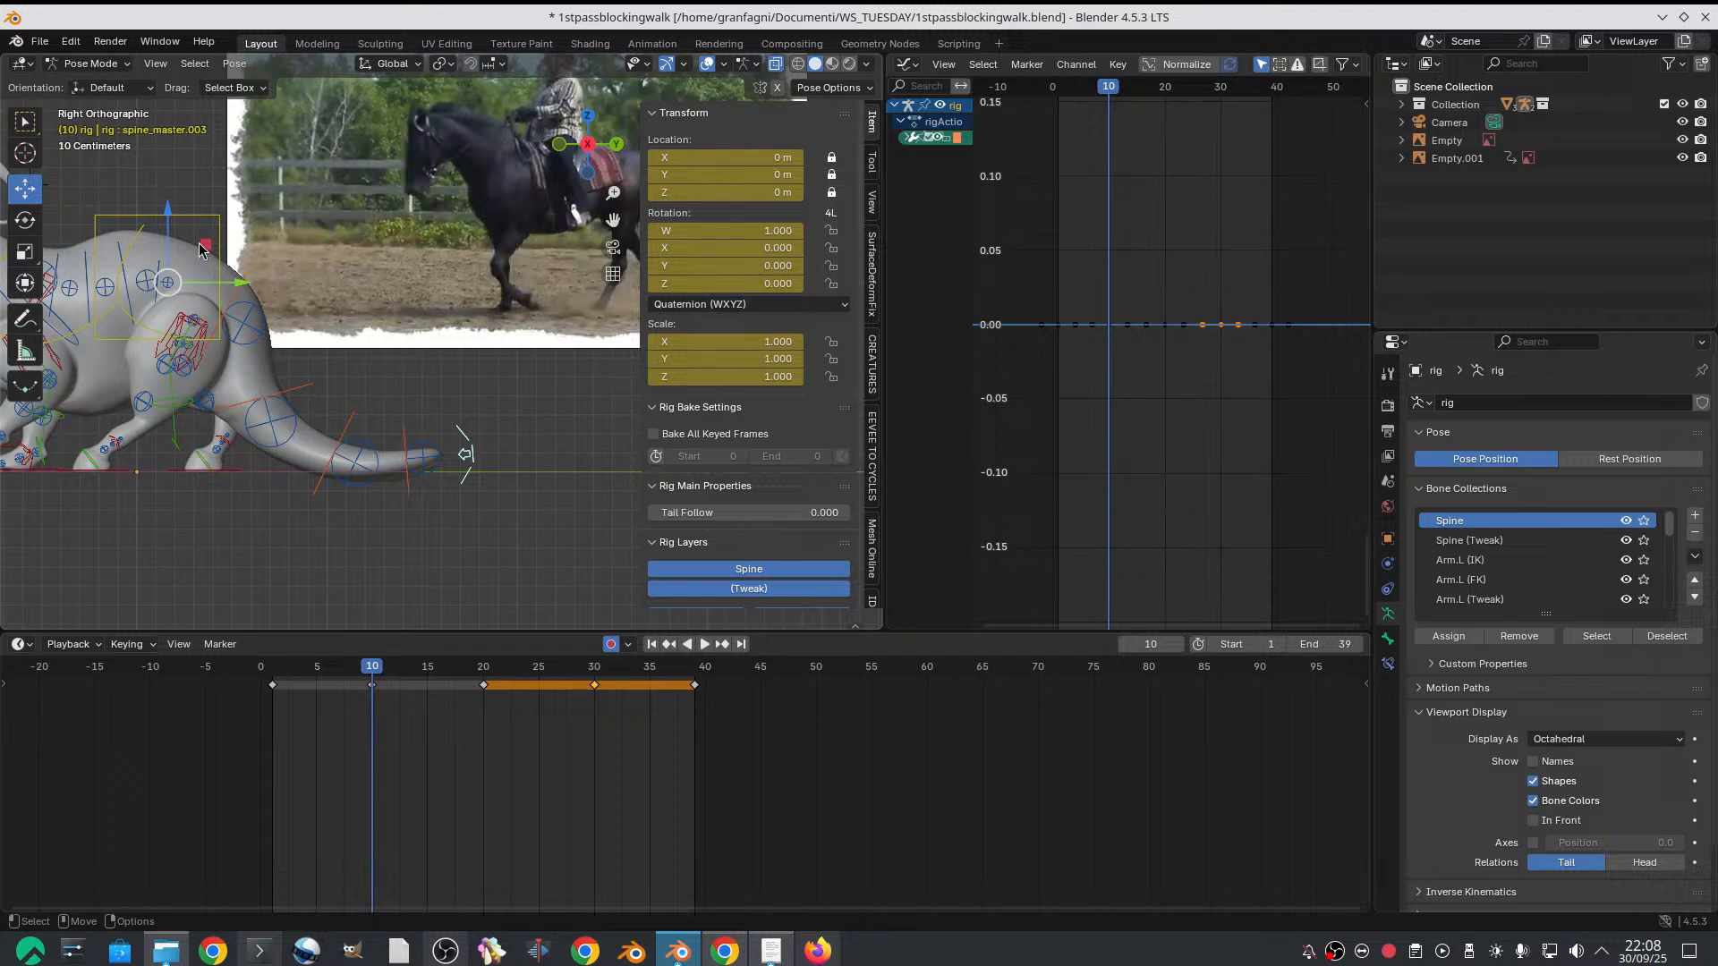
left_click_drag(167, 220, 170, 210)
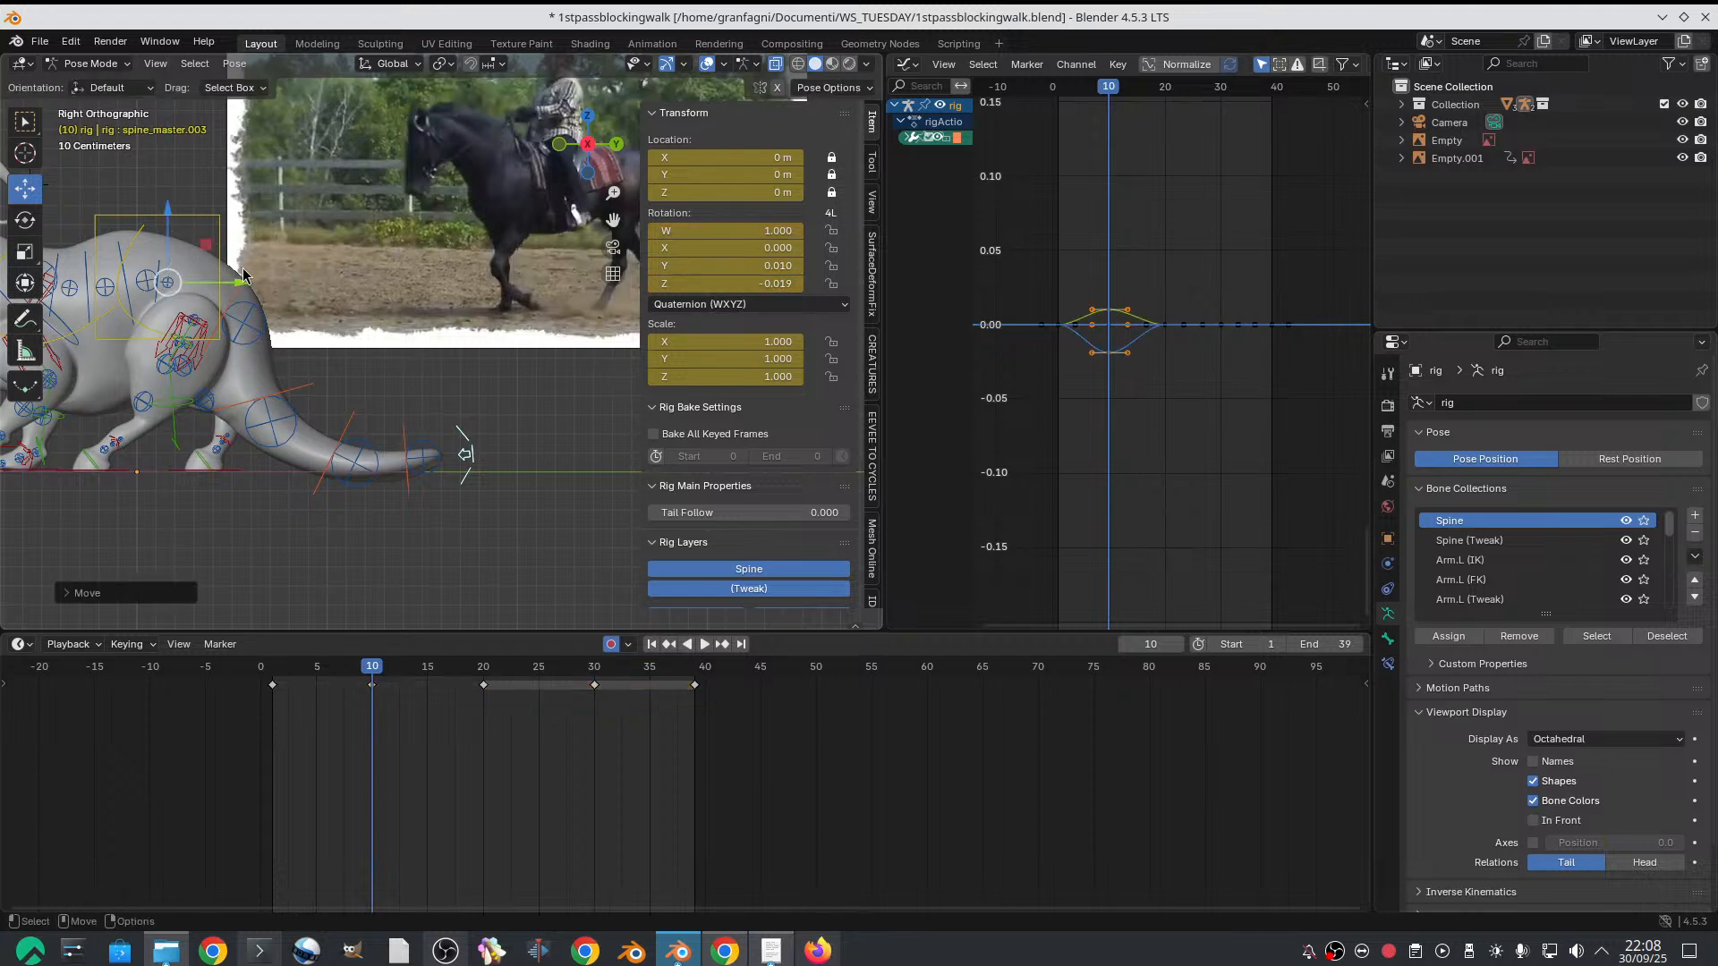
left_click(404, 431)
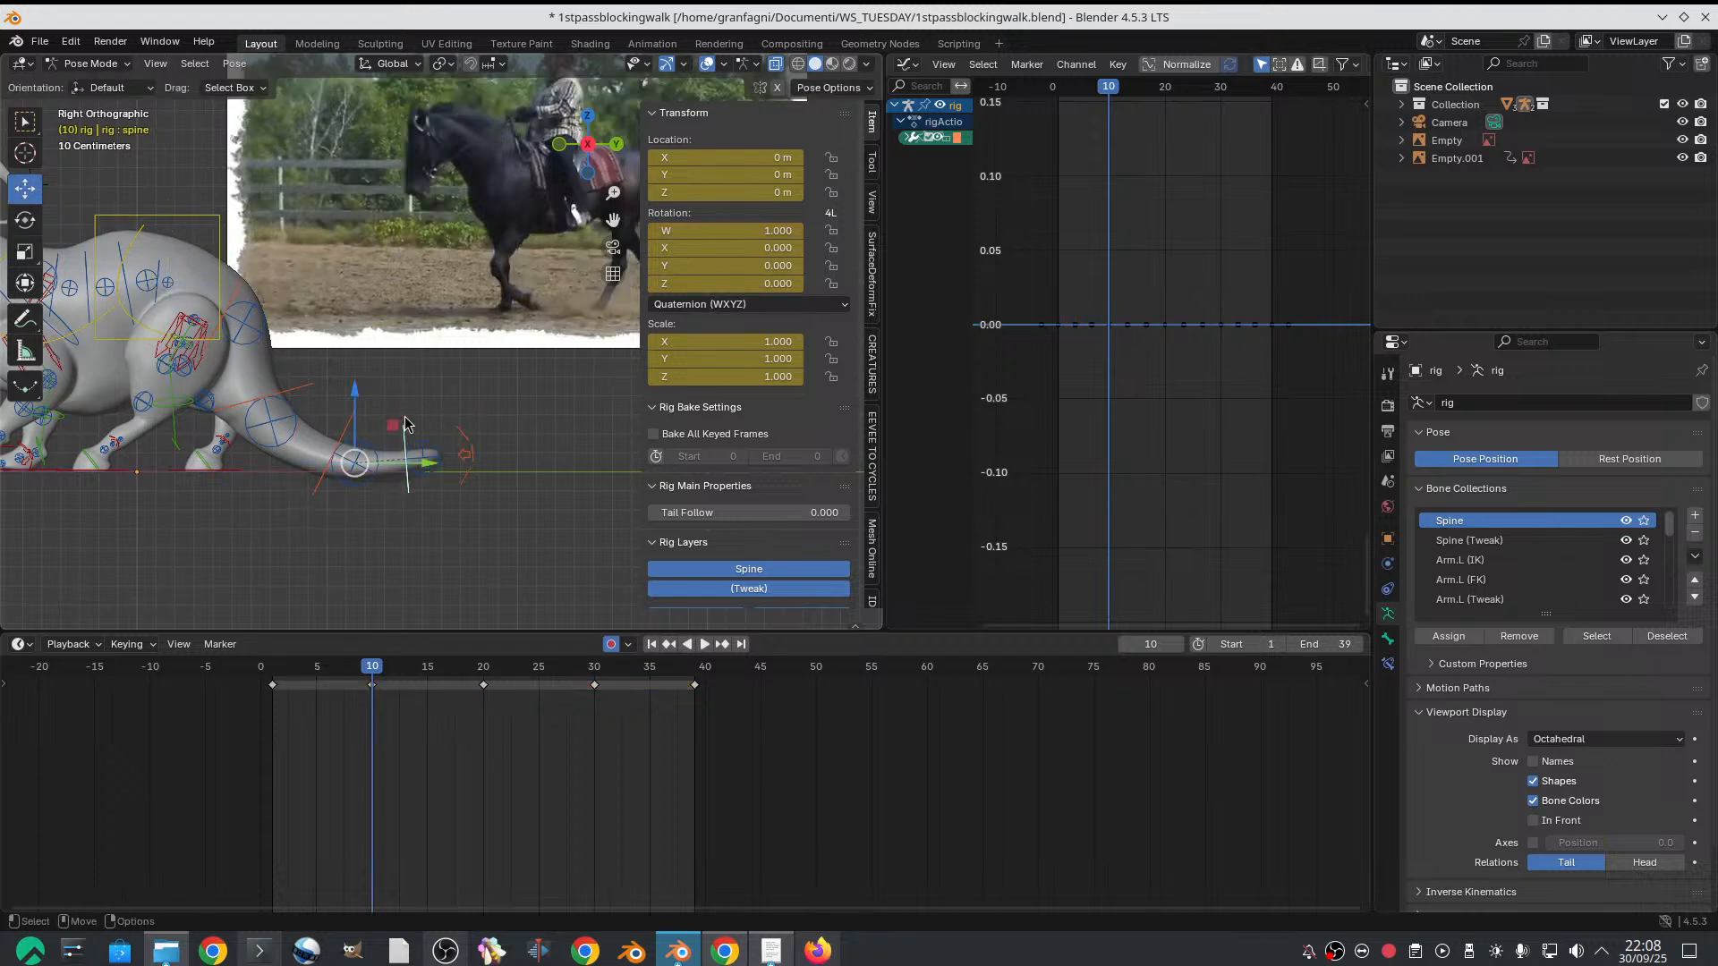
left_click_drag(352, 387, 359, 376)
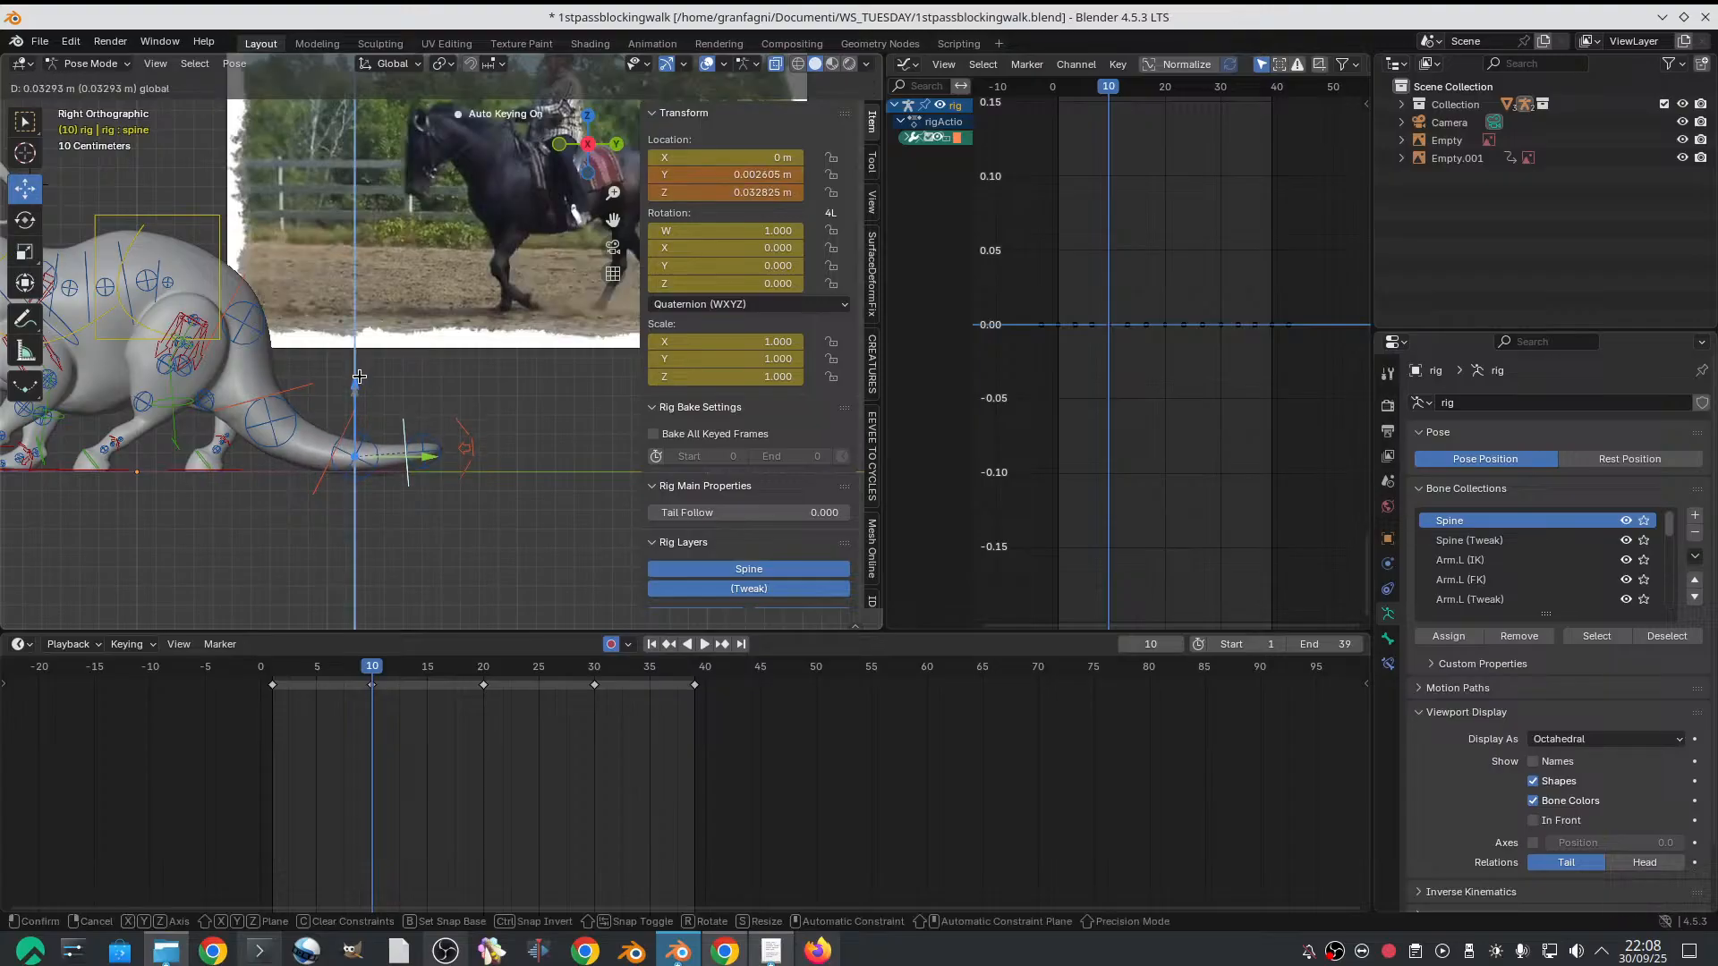
right_click(359, 376)
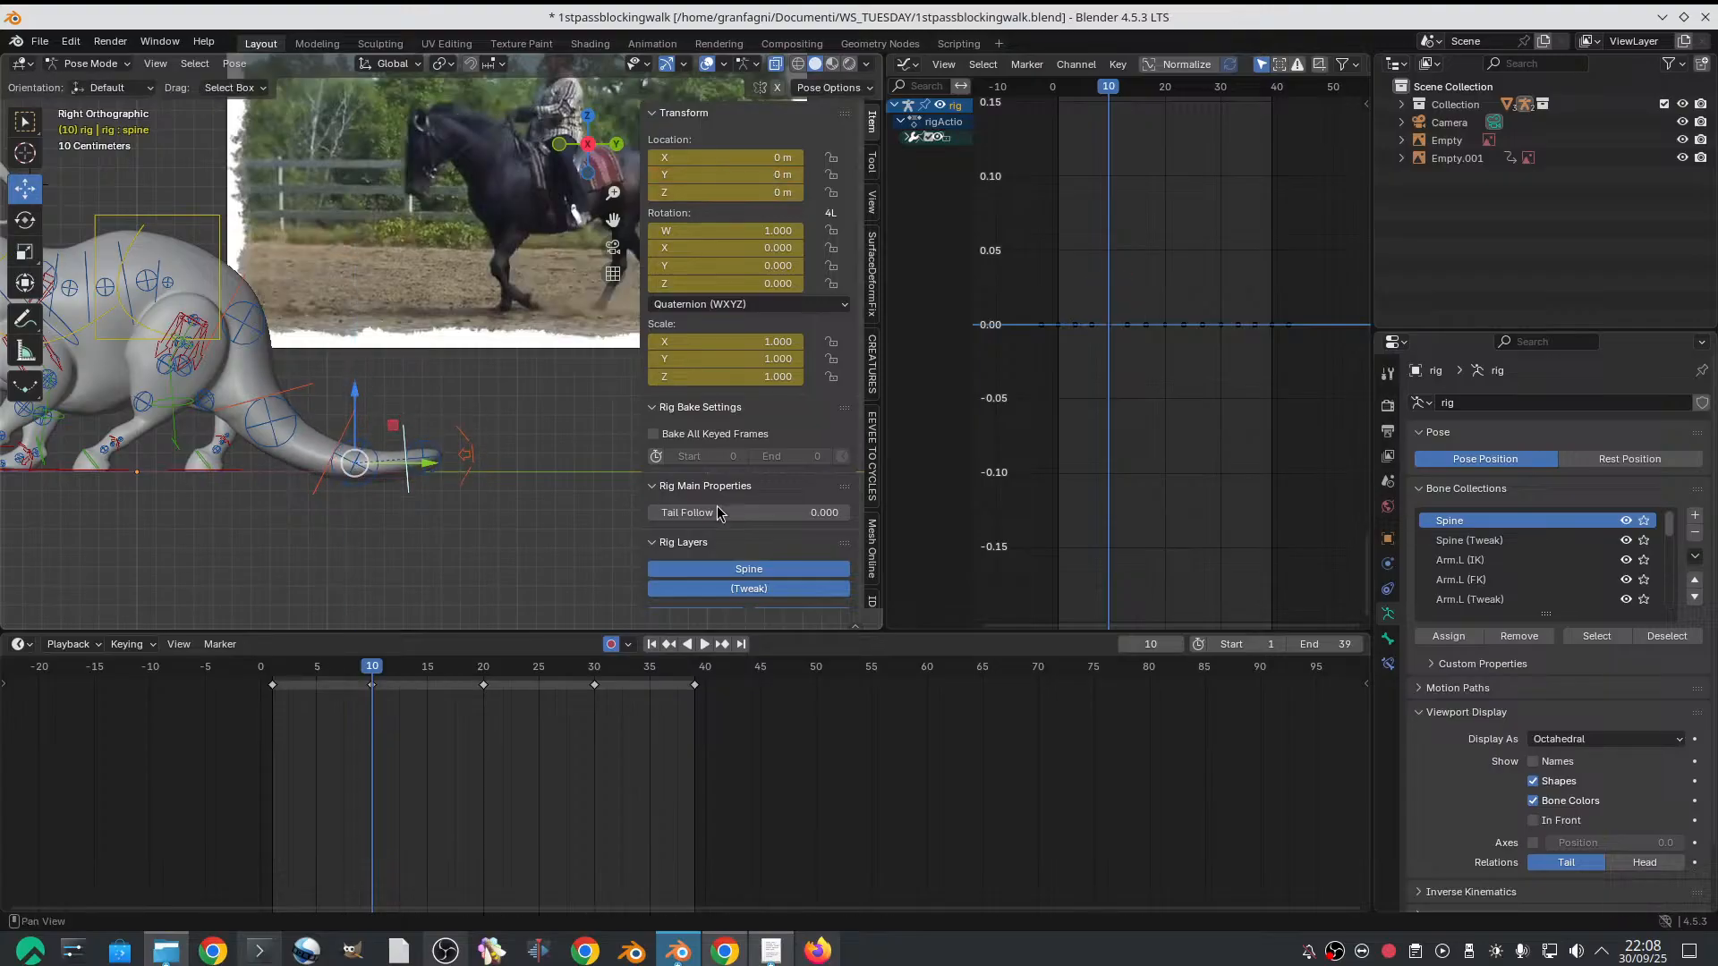
Set the rig's Tail Follow to 1.000 and scrub between frames 1 and 10 to test the tail's behaviour
scroll(741, 534, "down", 2)
scroll(741, 534, "down", 3)
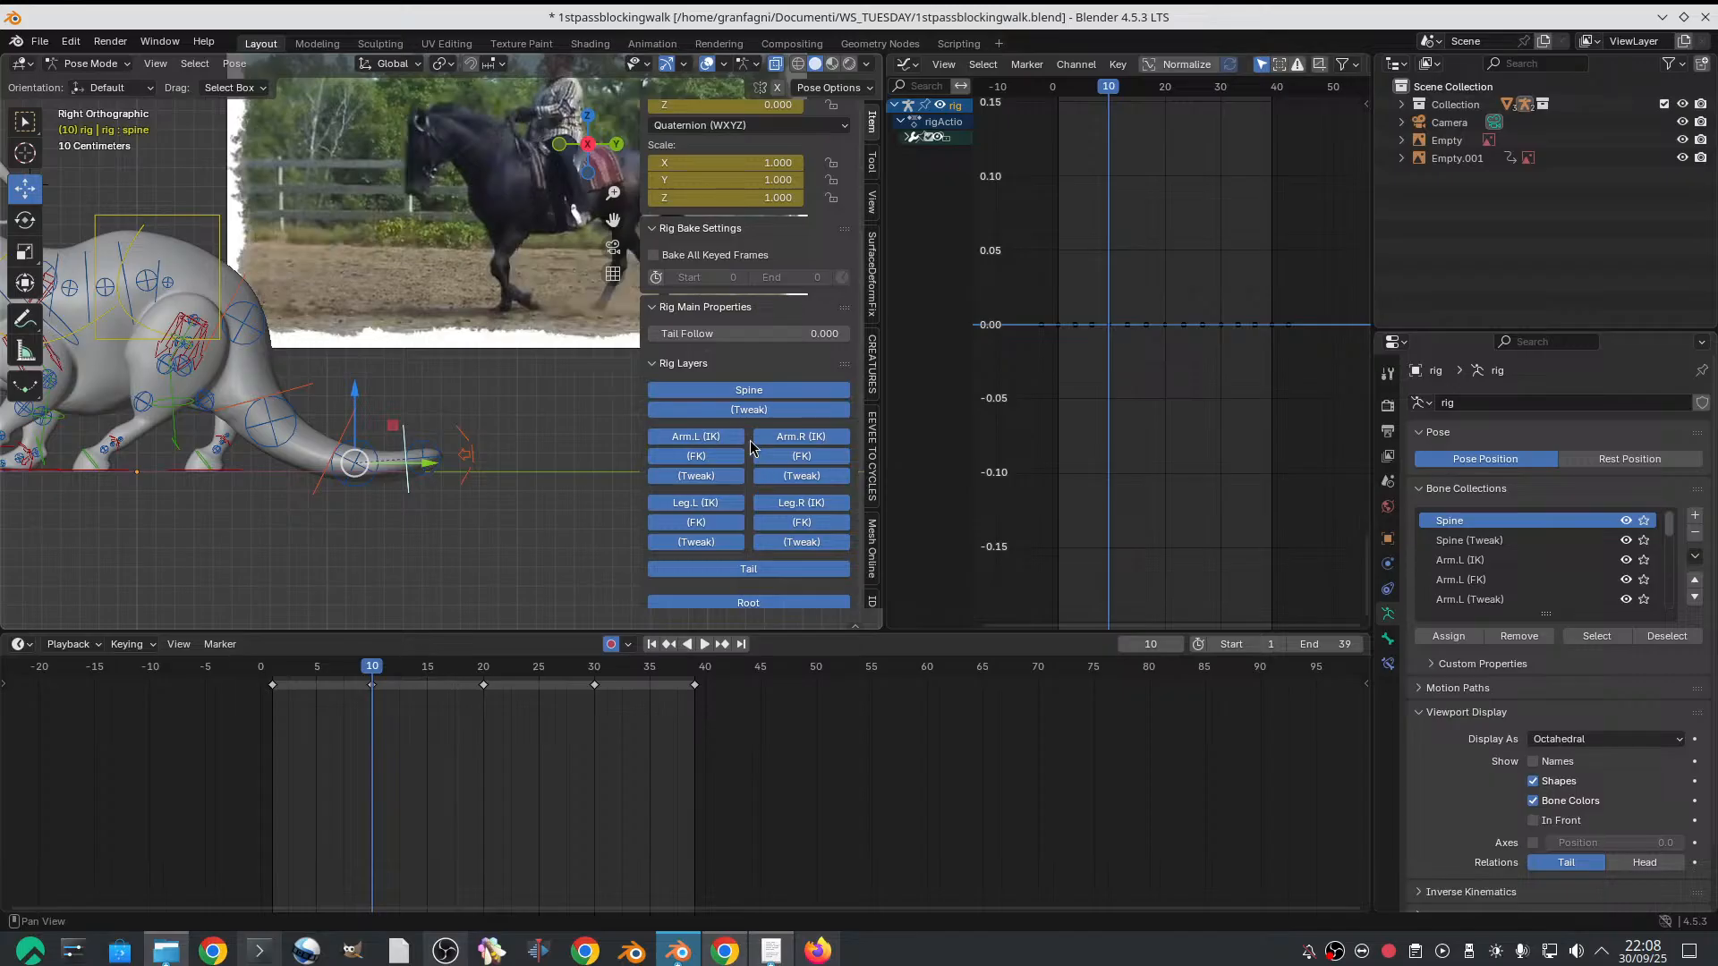
left_click_drag(729, 334, 935, 335)
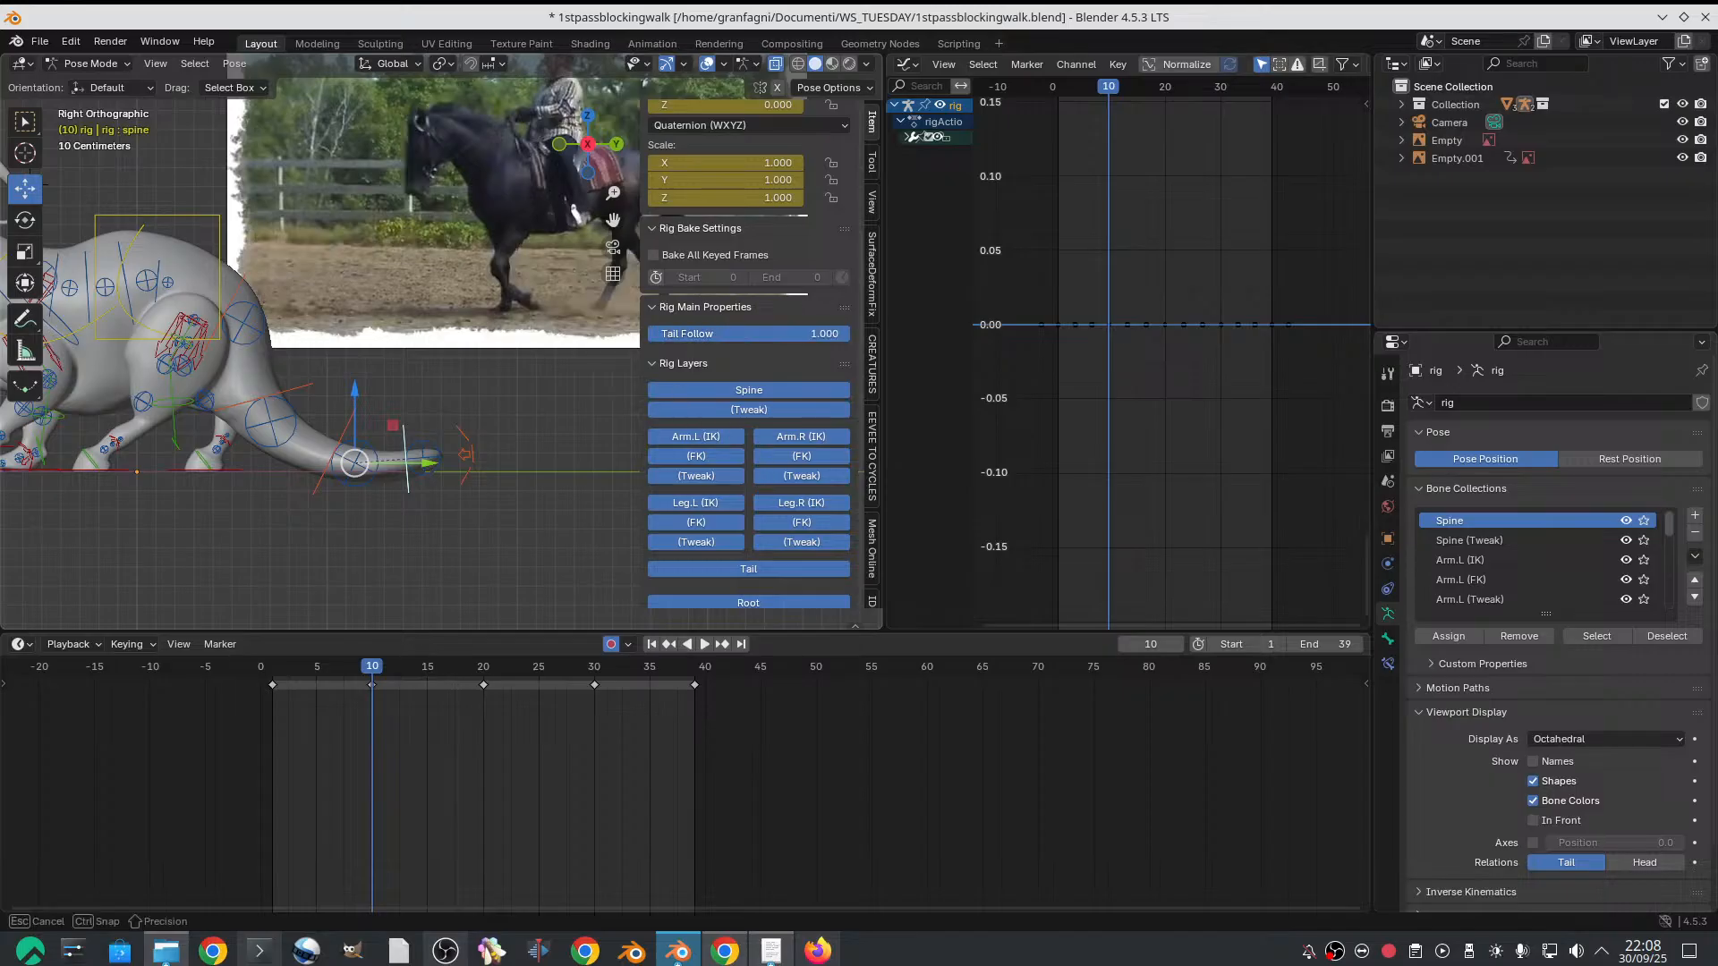
left_click(276, 666)
key("space")
left_click_drag(277, 666, 373, 669)
key("space")
Return Tail Follow to 0.000, scrub the early frames to compare the tail, and stop on frame 10
left_click_drag(808, 335, 653, 335)
left_click_drag(288, 686, 383, 686)
scroll(816, 625, "down", 1)
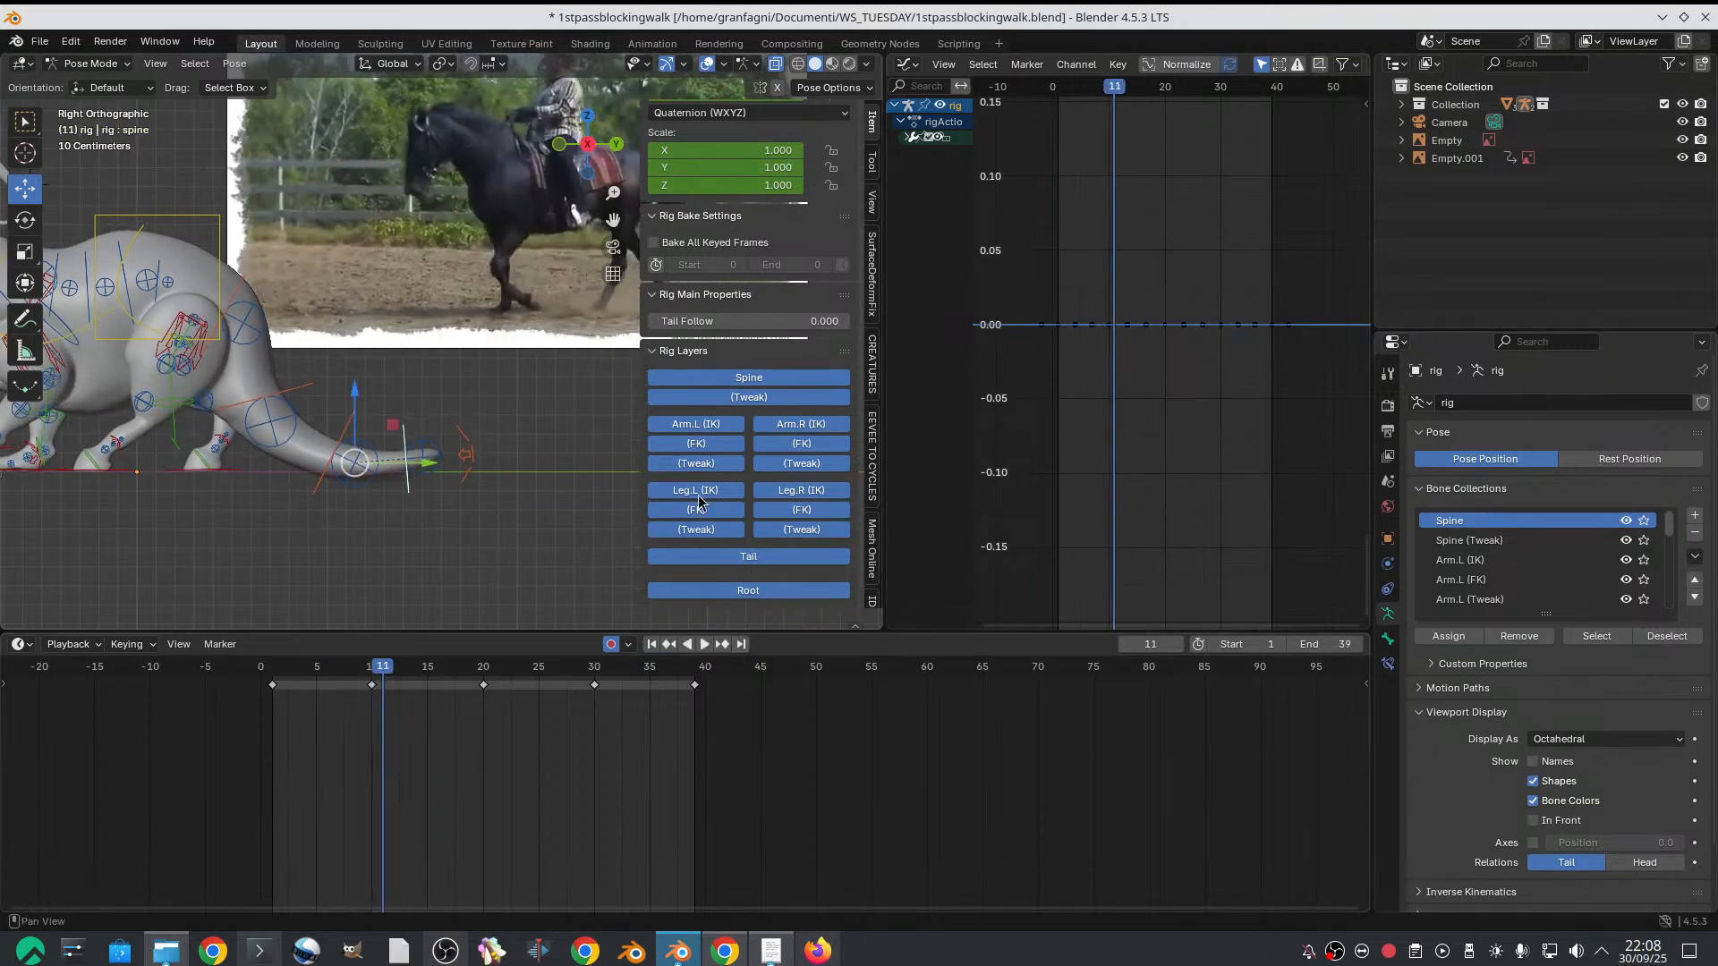
key("Left")
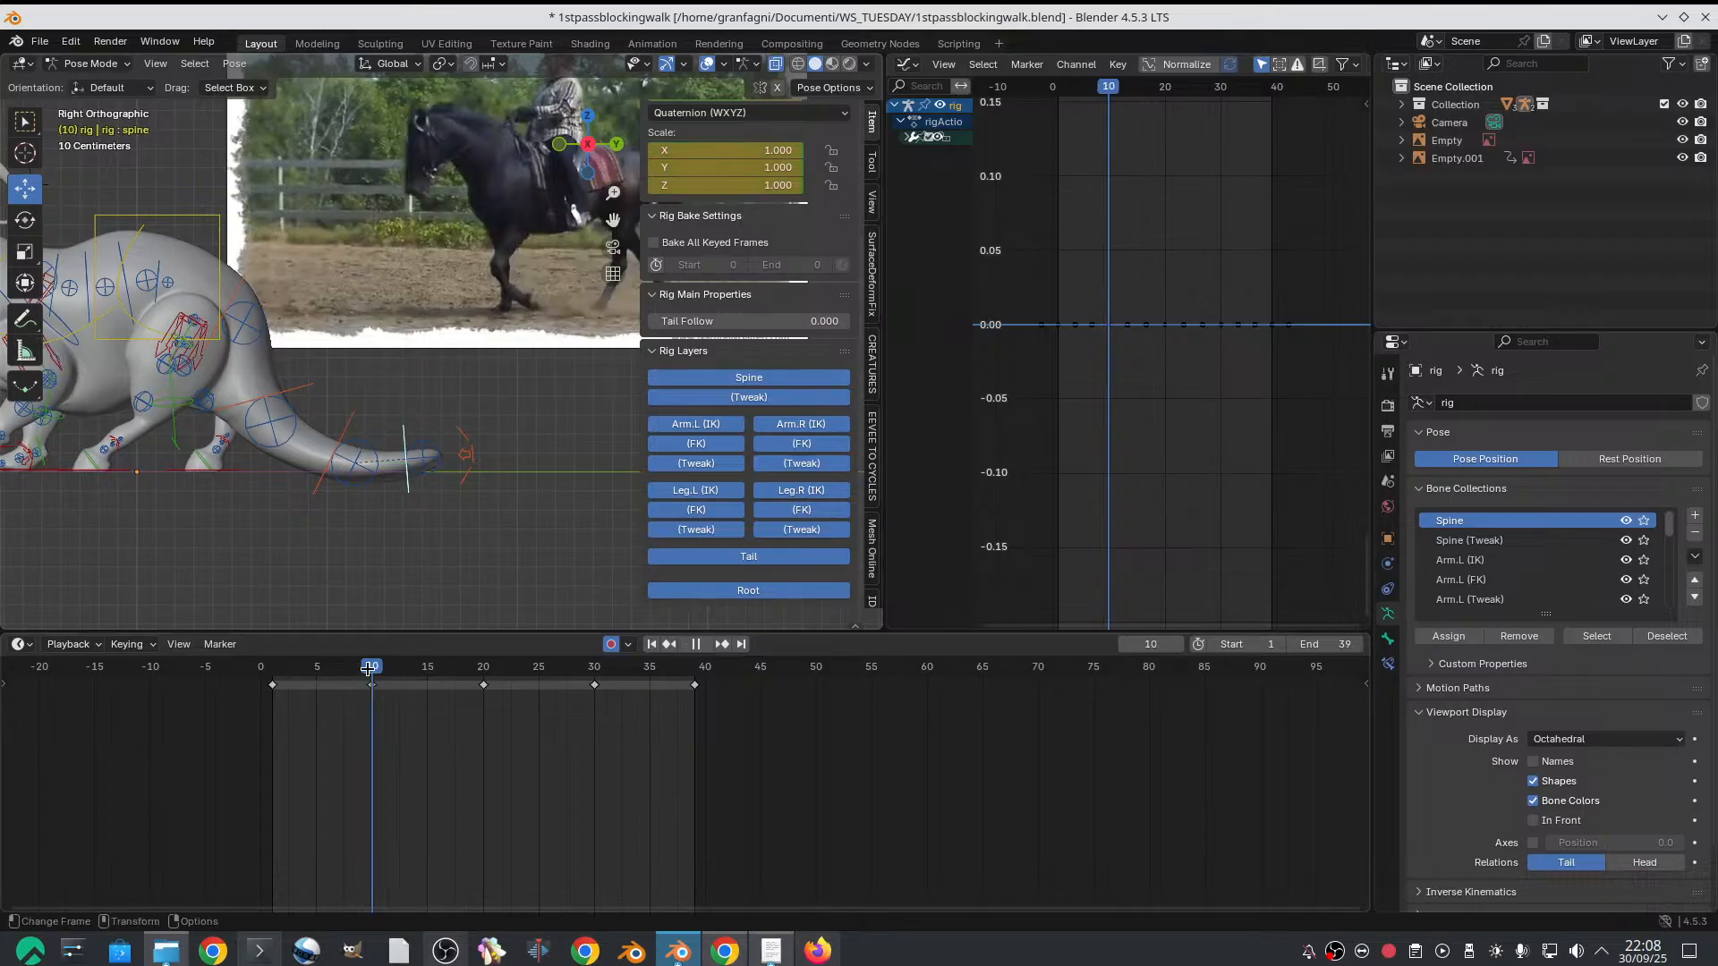
Find the CREATURES add-on in the viewport sidebar and examine its Quadrucycle and Cycle & Bake Tools
scroll(875, 515, "down", 6)
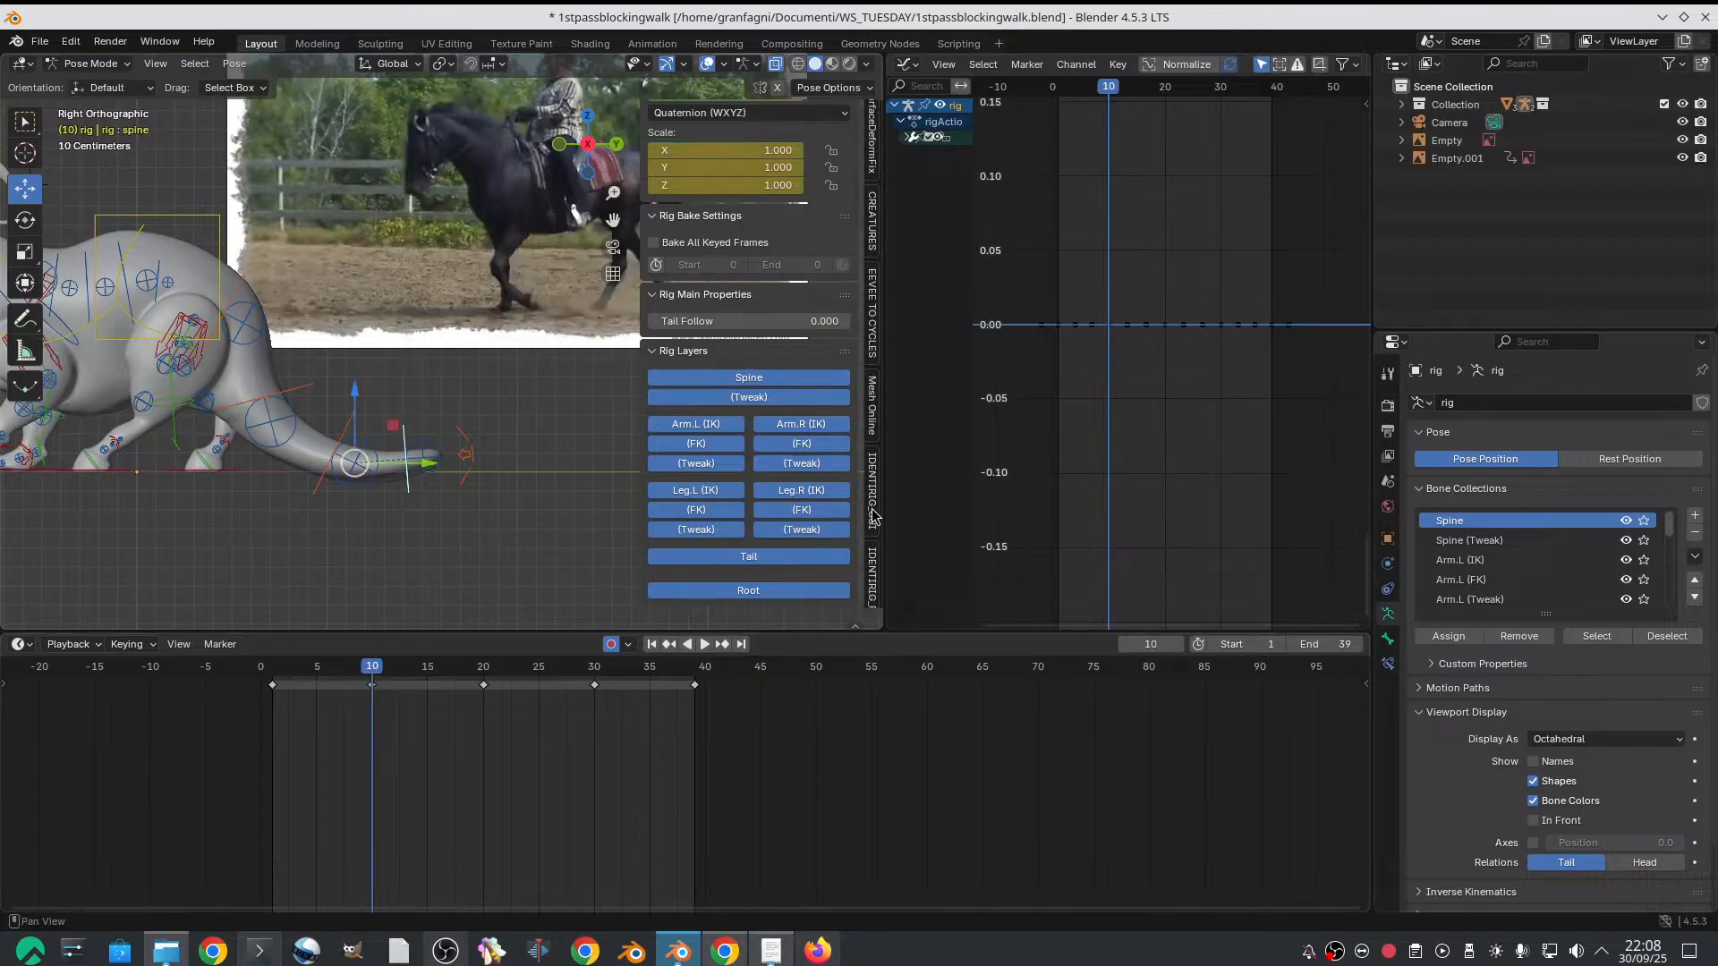
scroll(875, 514, "down", 15)
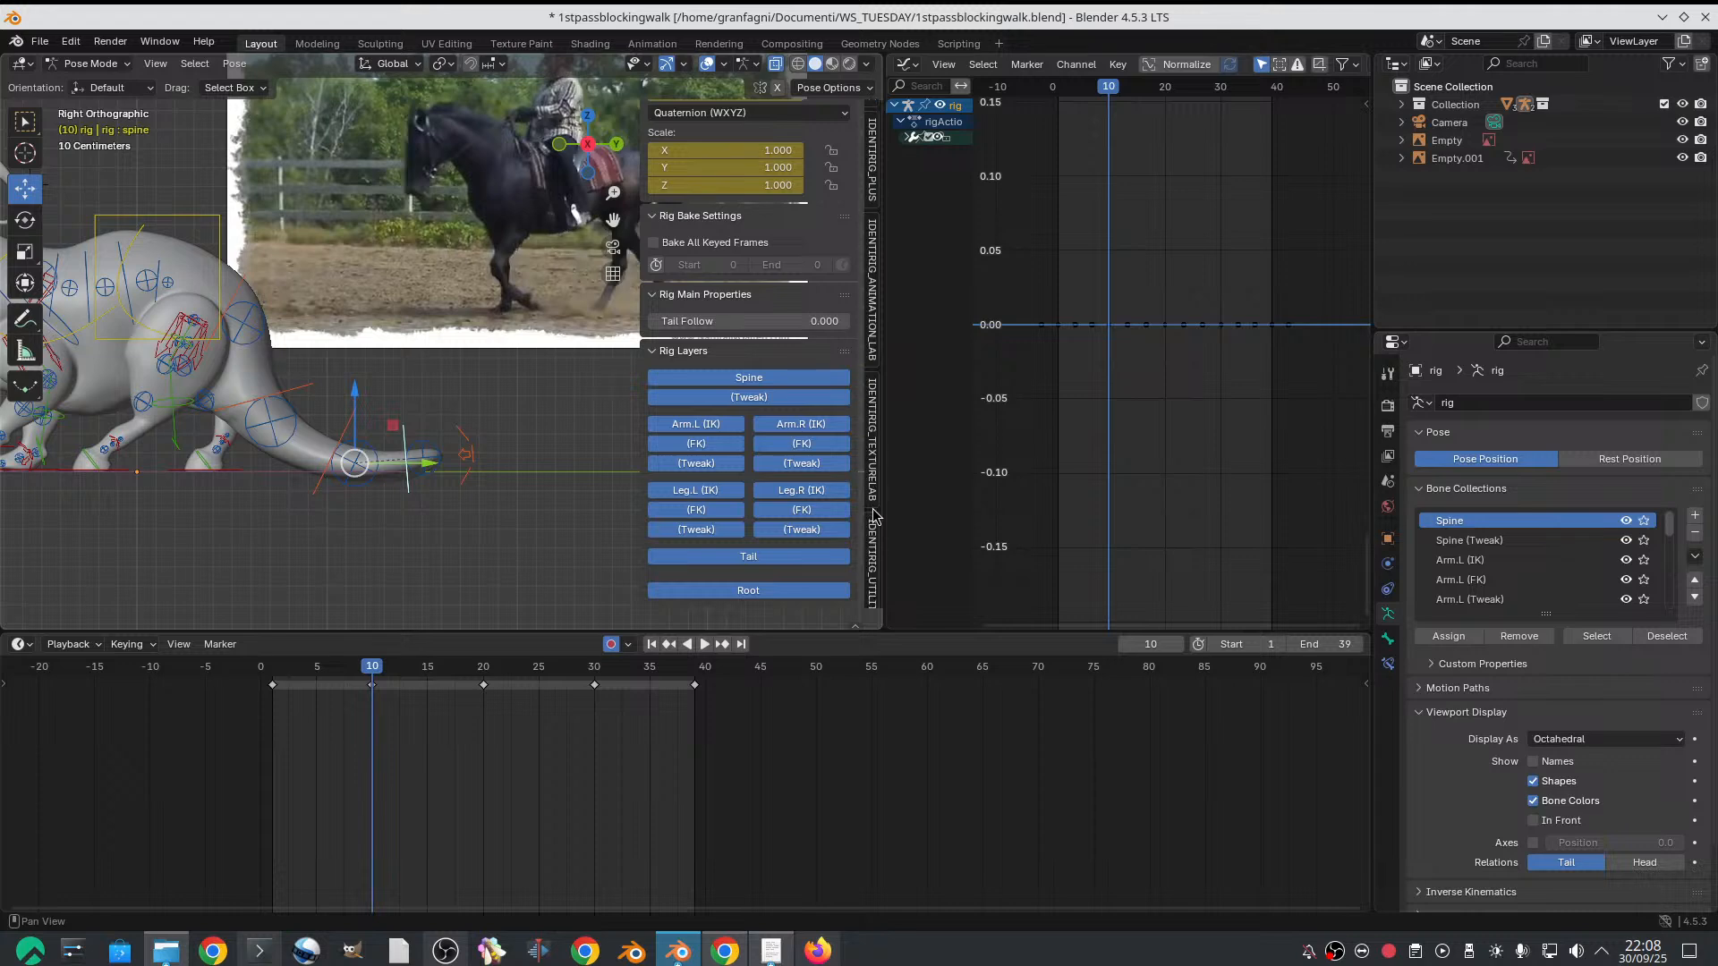
scroll(875, 514, "down", 20)
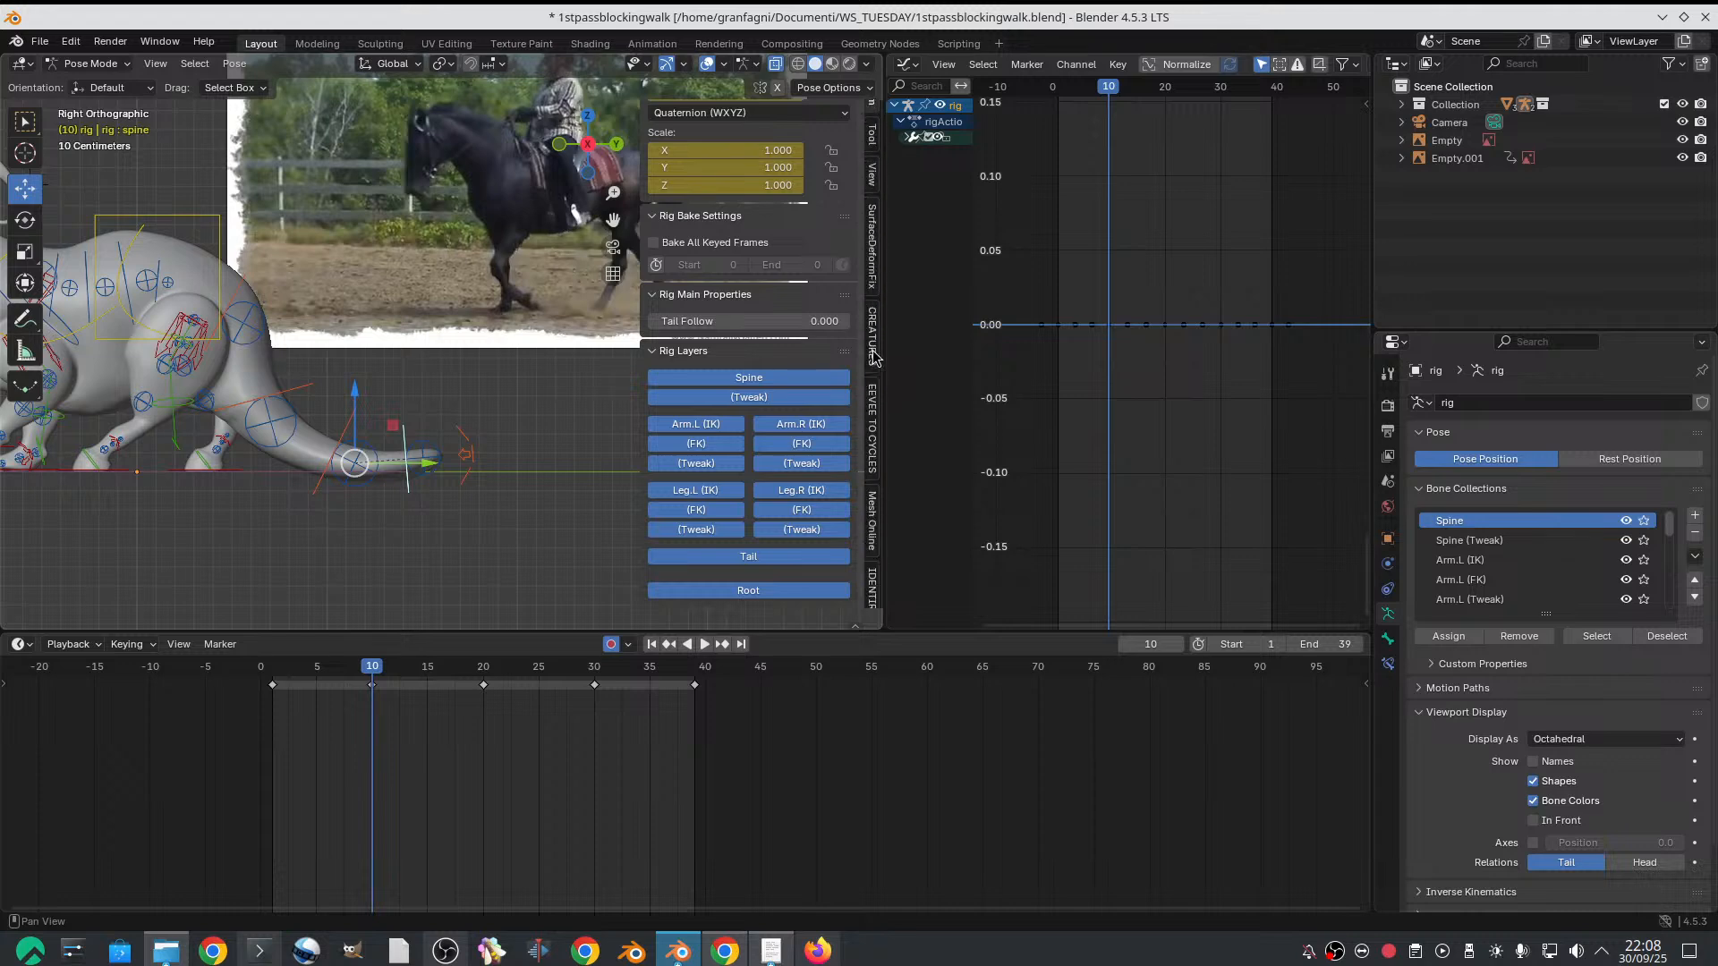
left_click(874, 358)
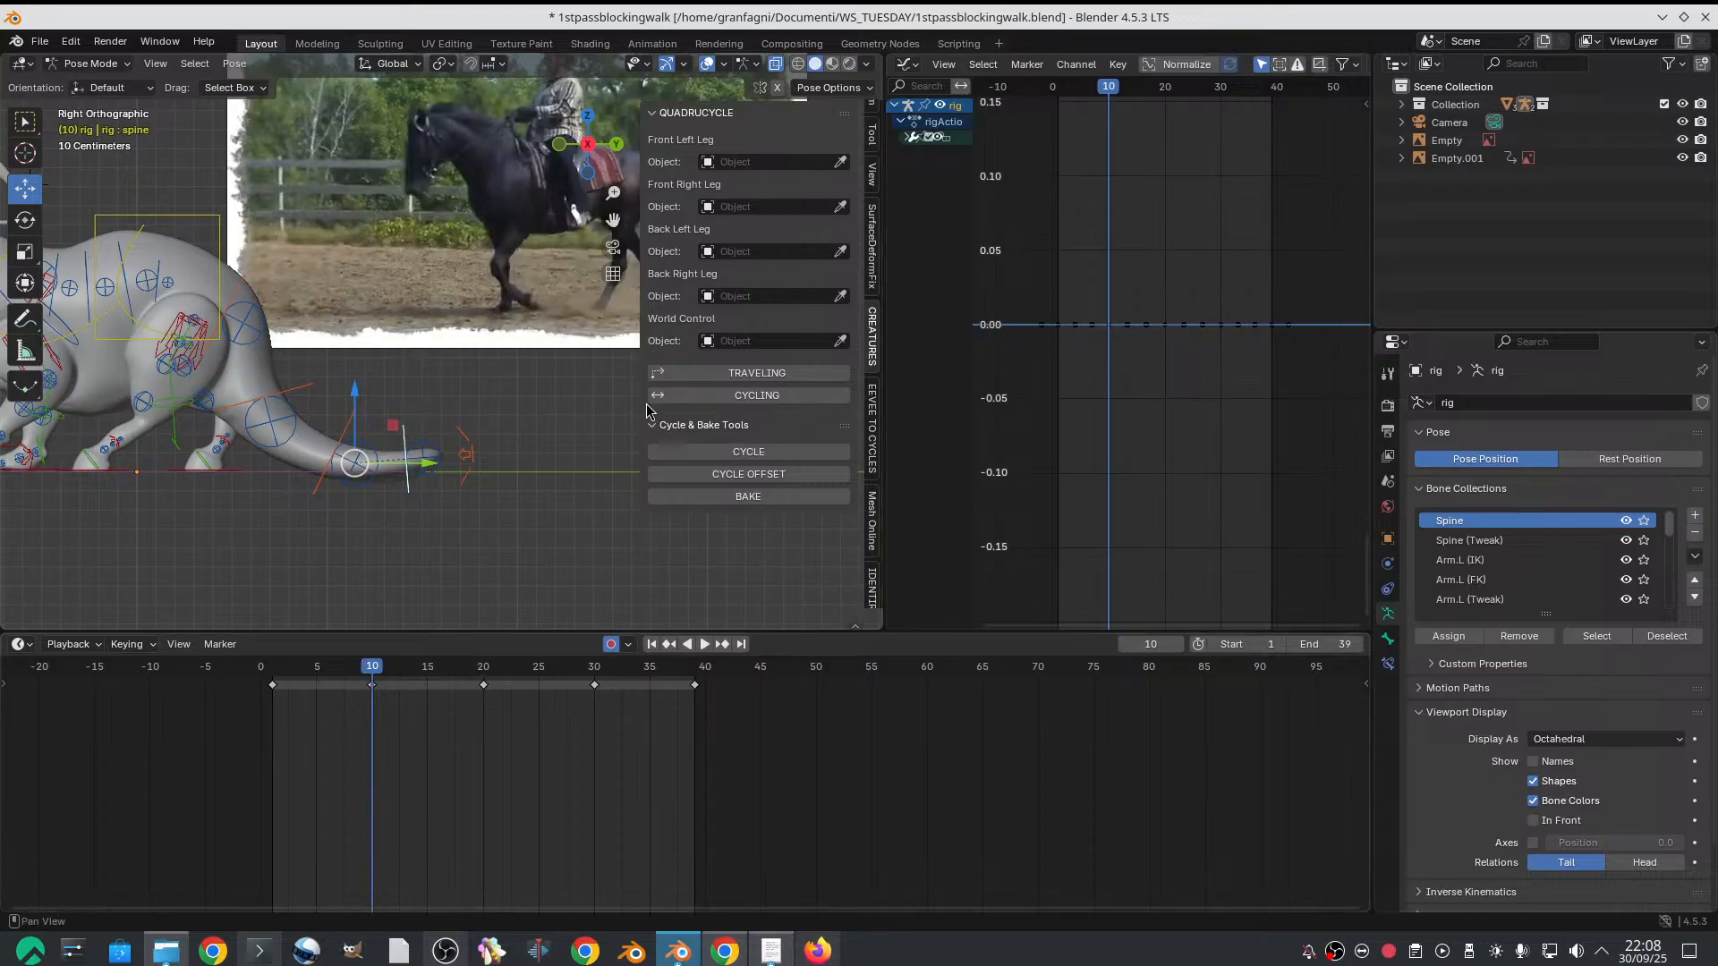
key("shift+Left")
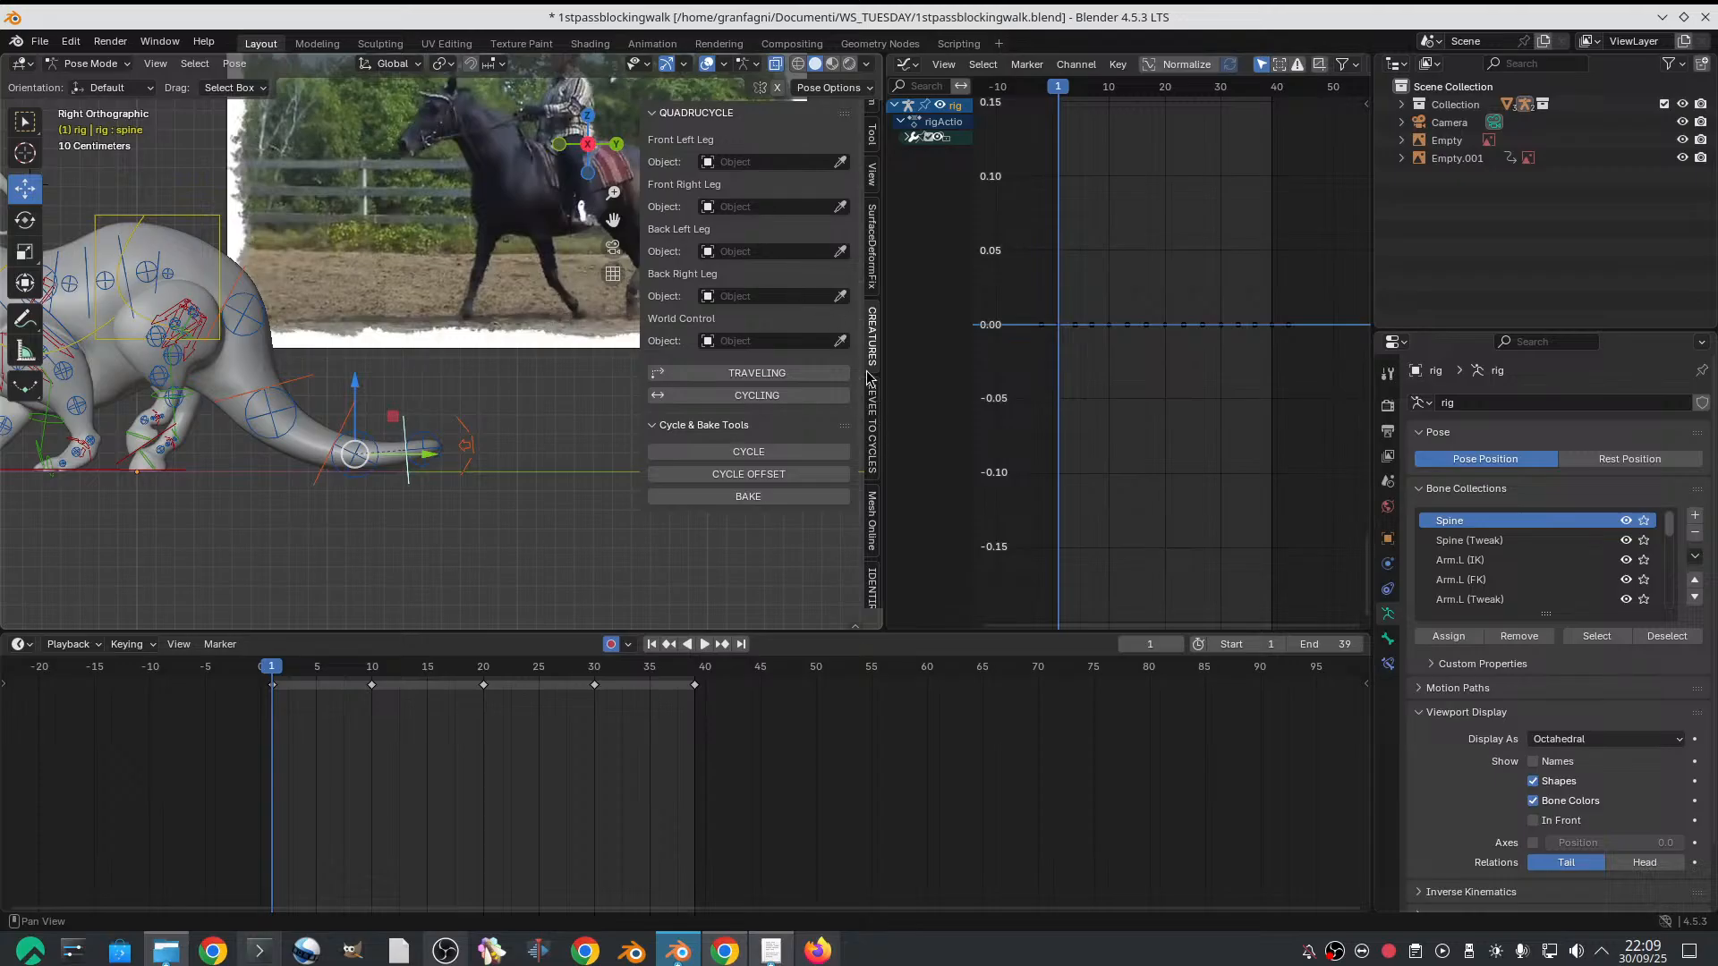
left_click(669, 426)
left_click(670, 425)
On frame 10, rotate the tail's base control slightly upward and its end control downward to about -0.125 quaternion X
left_click(373, 673)
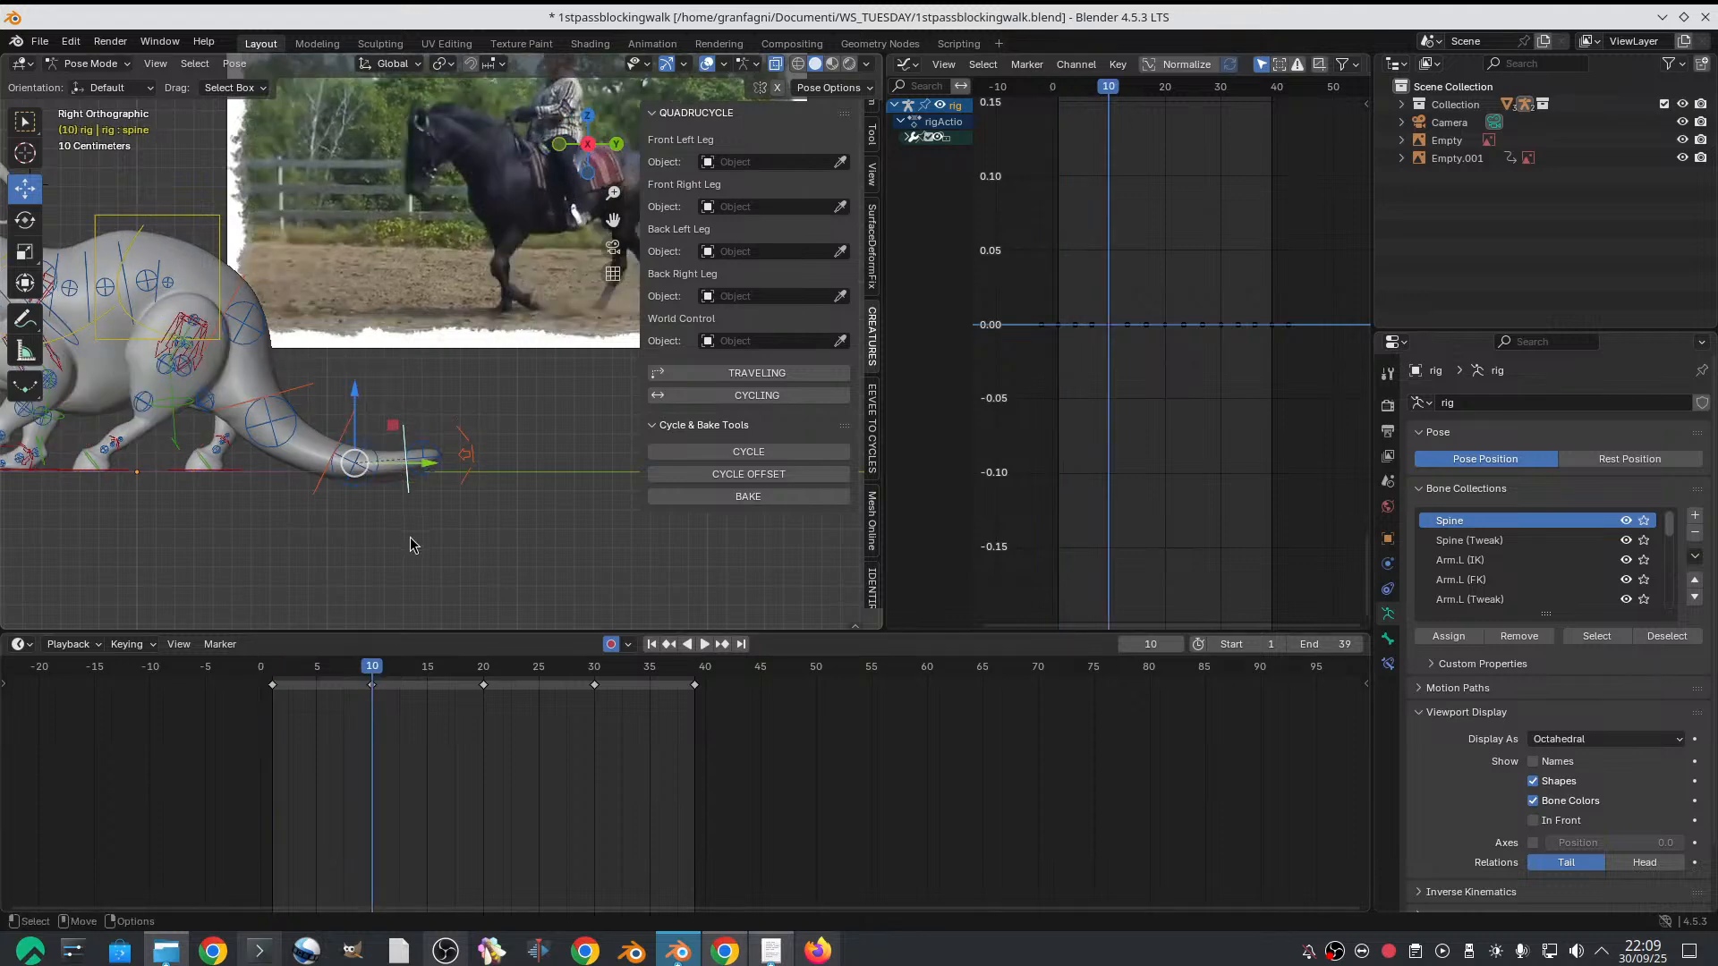
left_click(312, 393)
key("r")
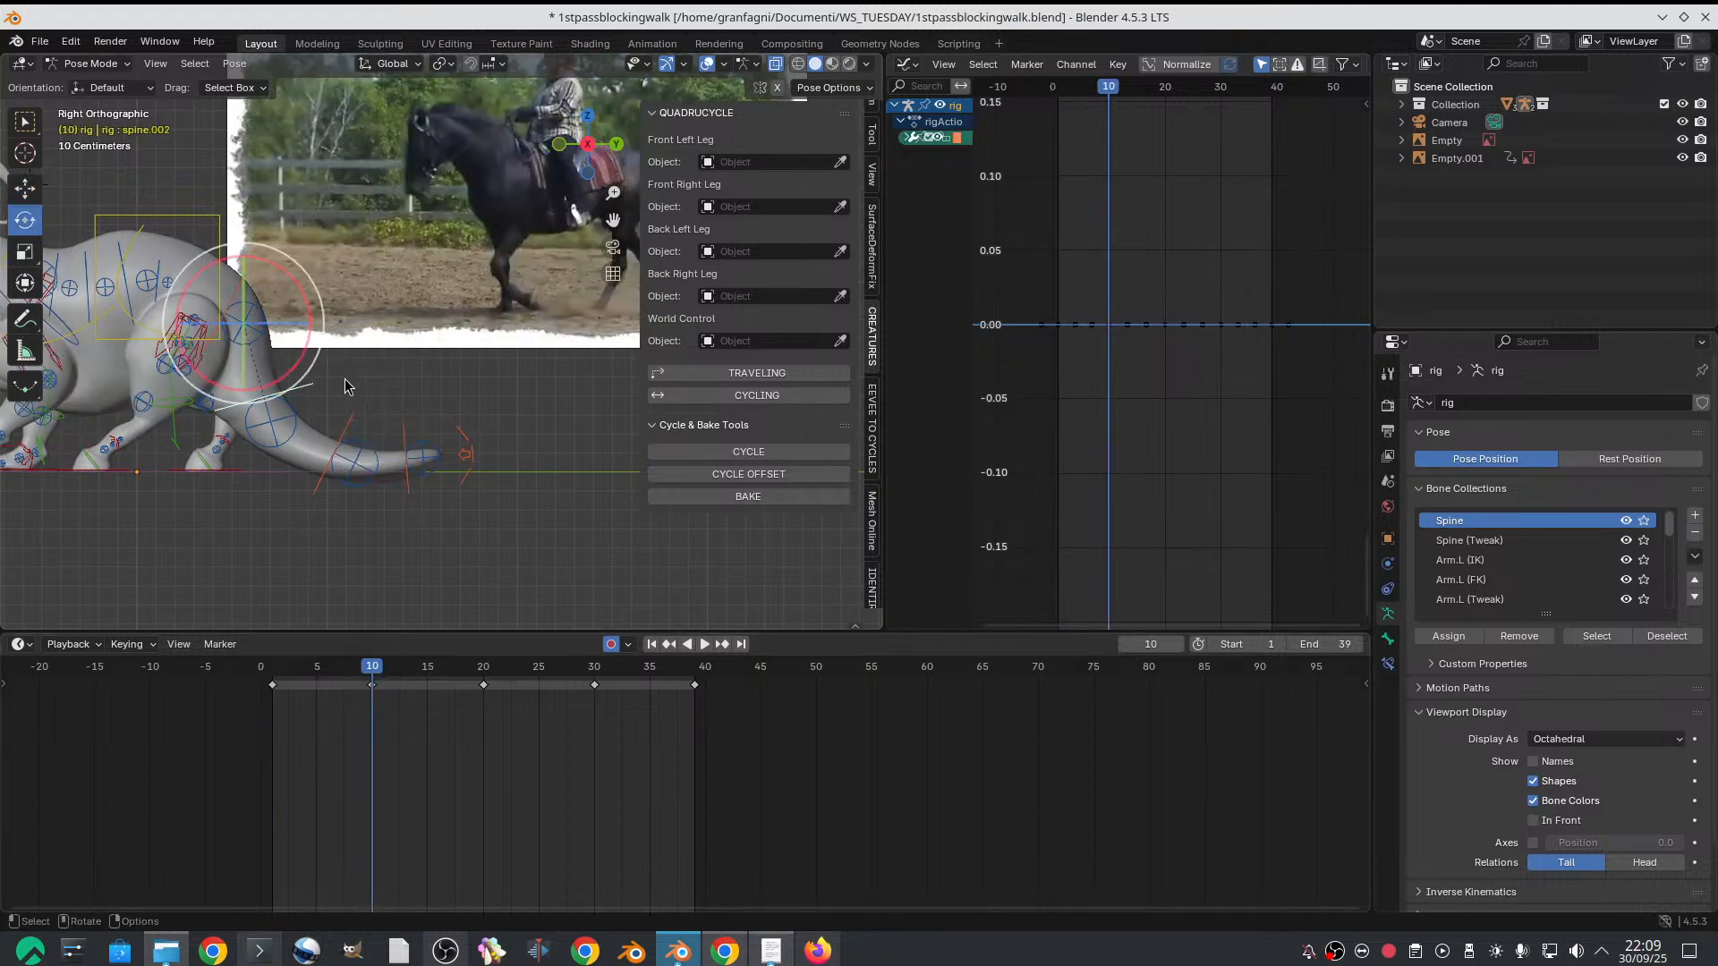
mouse_move(316, 330)
left_mouse_down()
mouse_move(309, 311)
mouse_move(342, 326)
left_mouse_up()
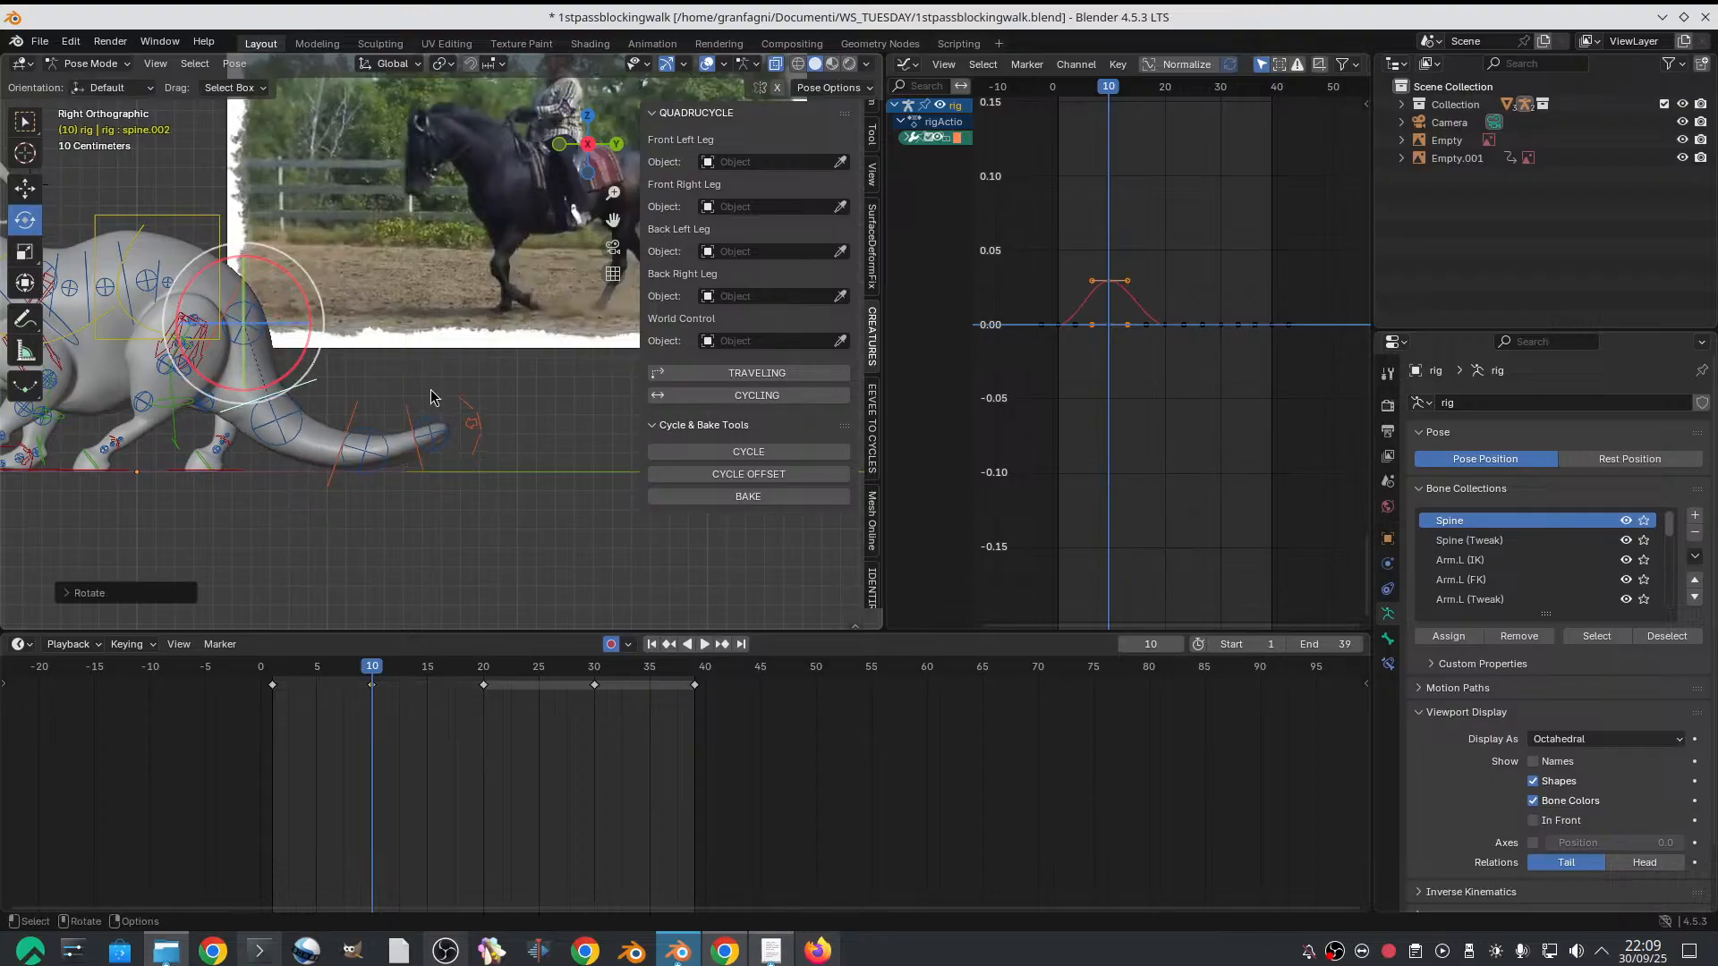
left_click(407, 414)
left_click_drag(415, 405, 421, 419)
left_click(420, 418)
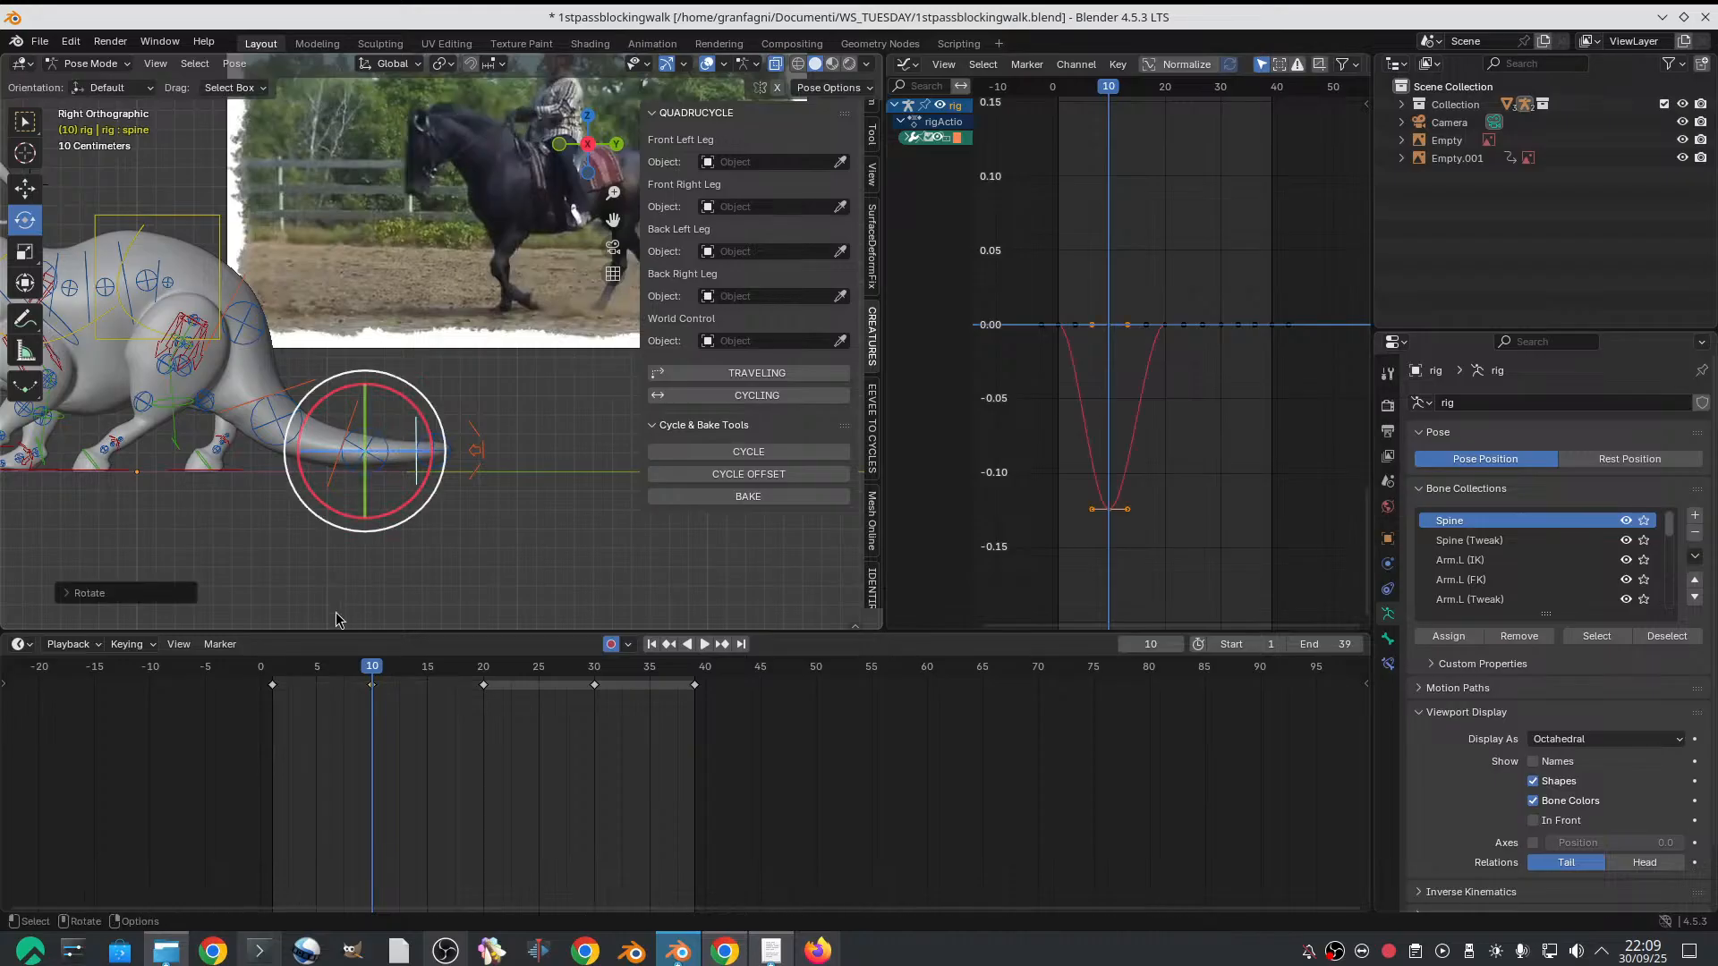
Compare the tail pose on frames 1, 10 and 20, and select its base, middle and end controls together
left_click(283, 666)
left_click(375, 667)
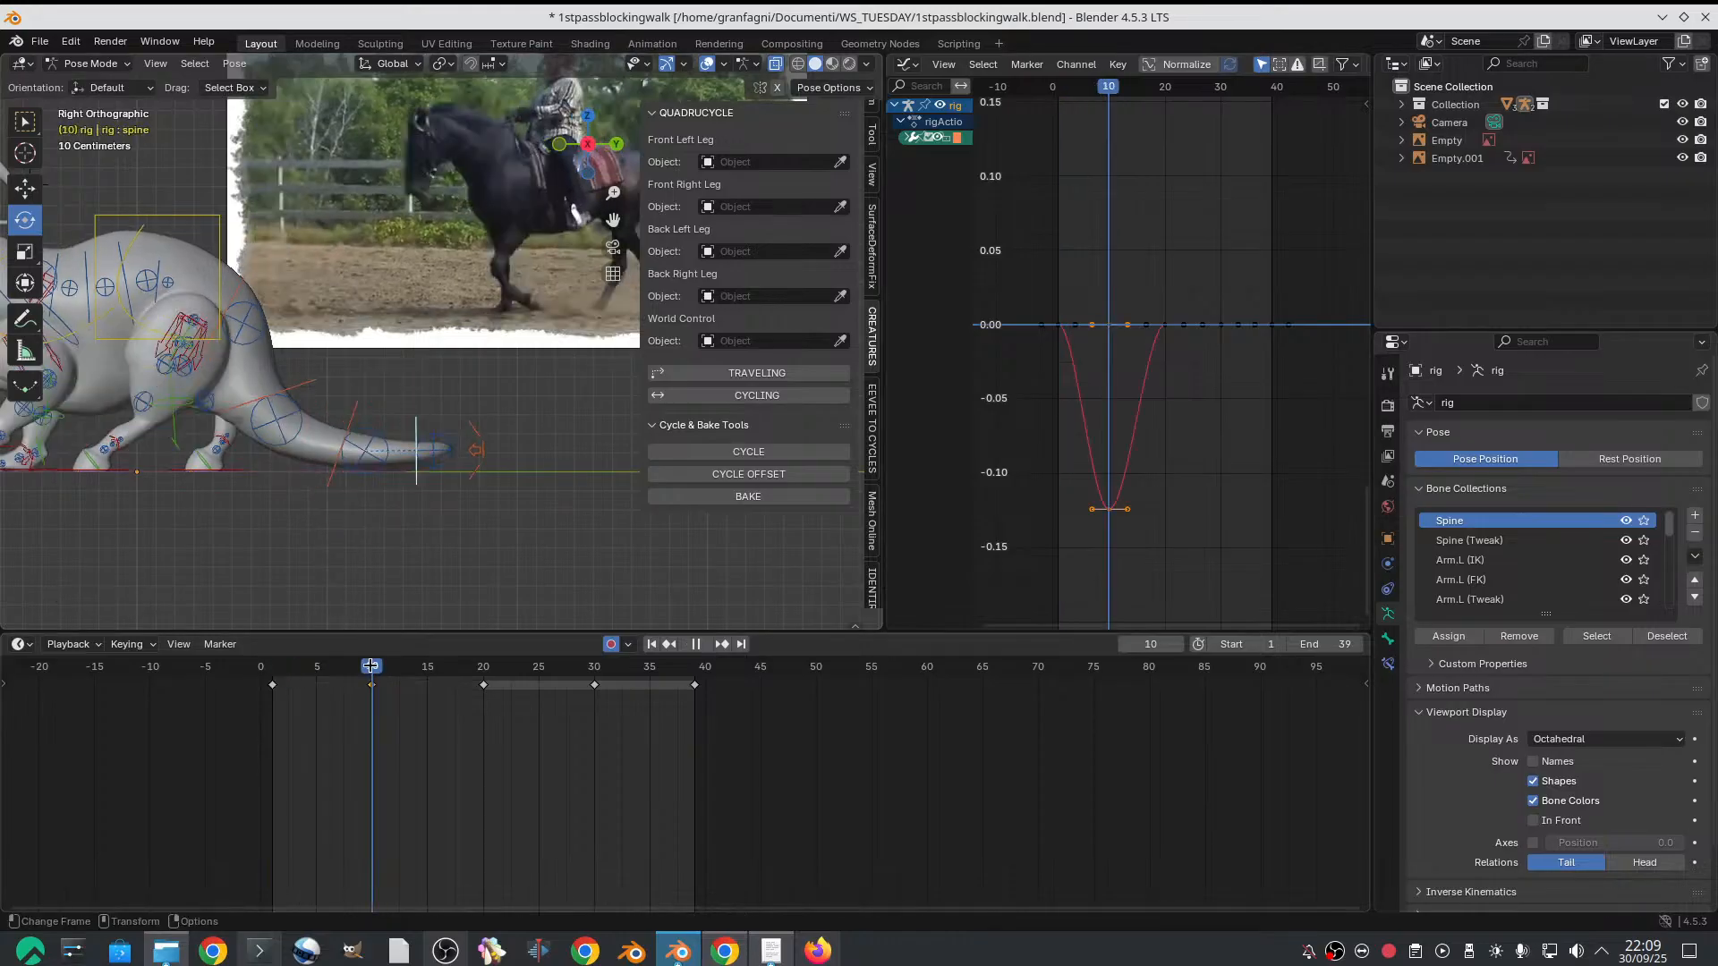
left_click(483, 667)
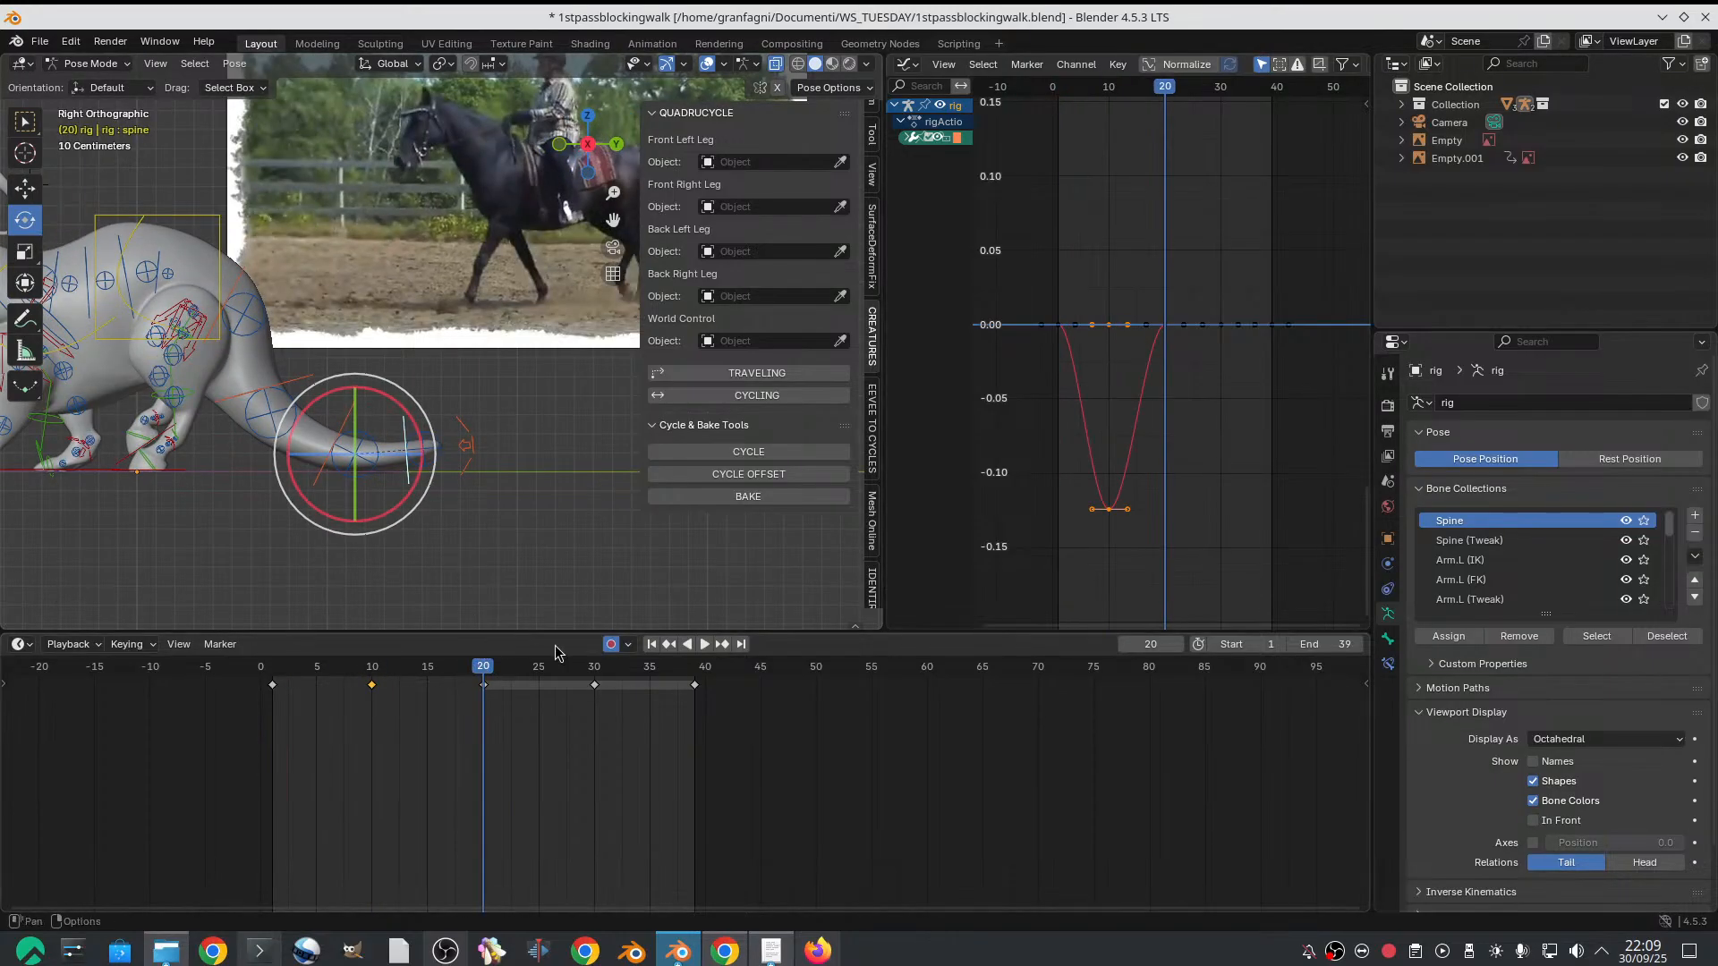
key("w")
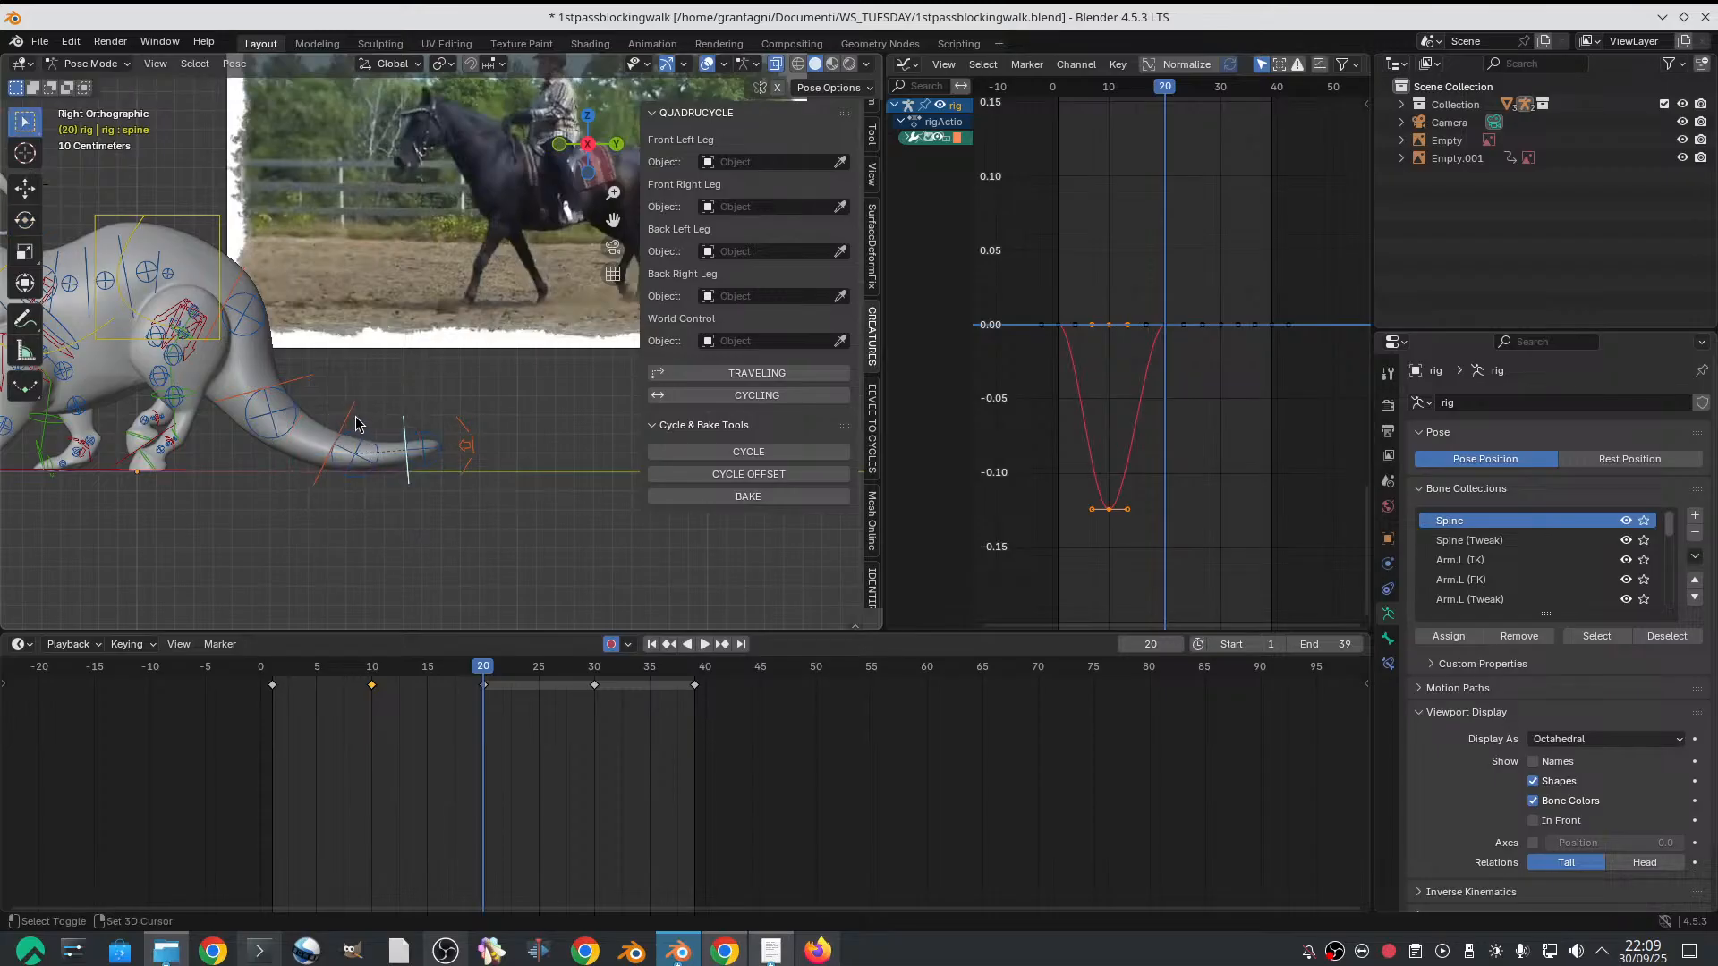
left_click(347, 417, "shift")
left_click(309, 381, "shift")
Try to copy the three tail controls' frame 10 keyframes and paste them on frame 30
left_click(372, 666)
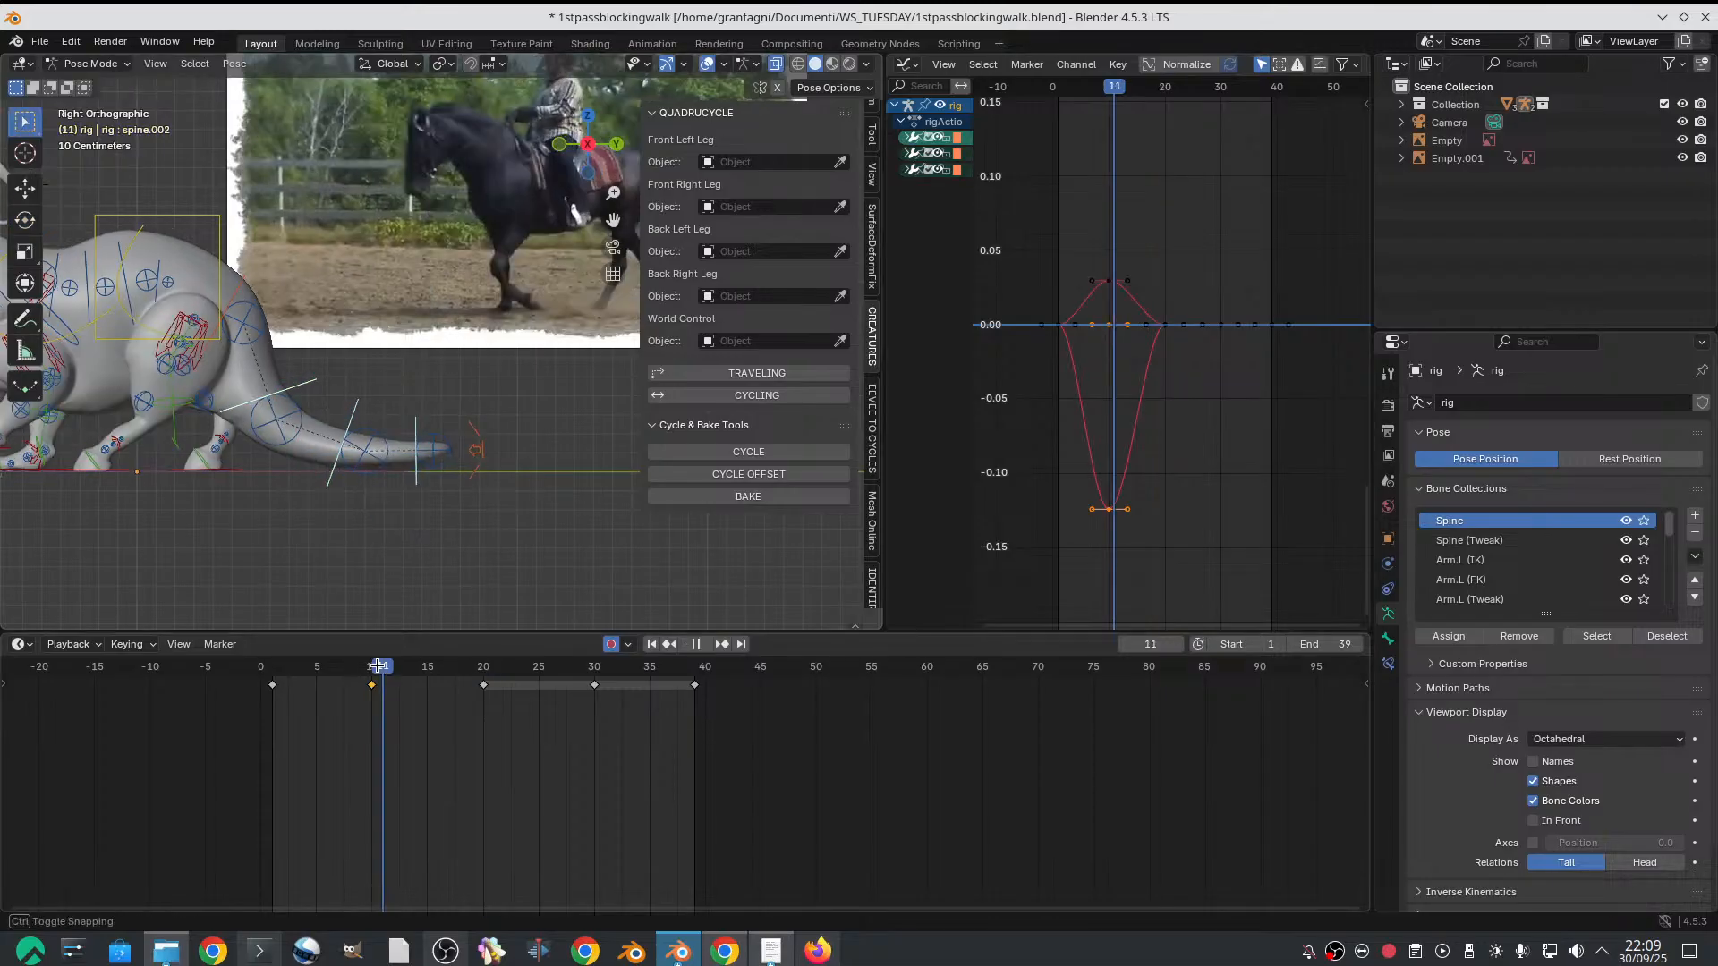
right_click(374, 687)
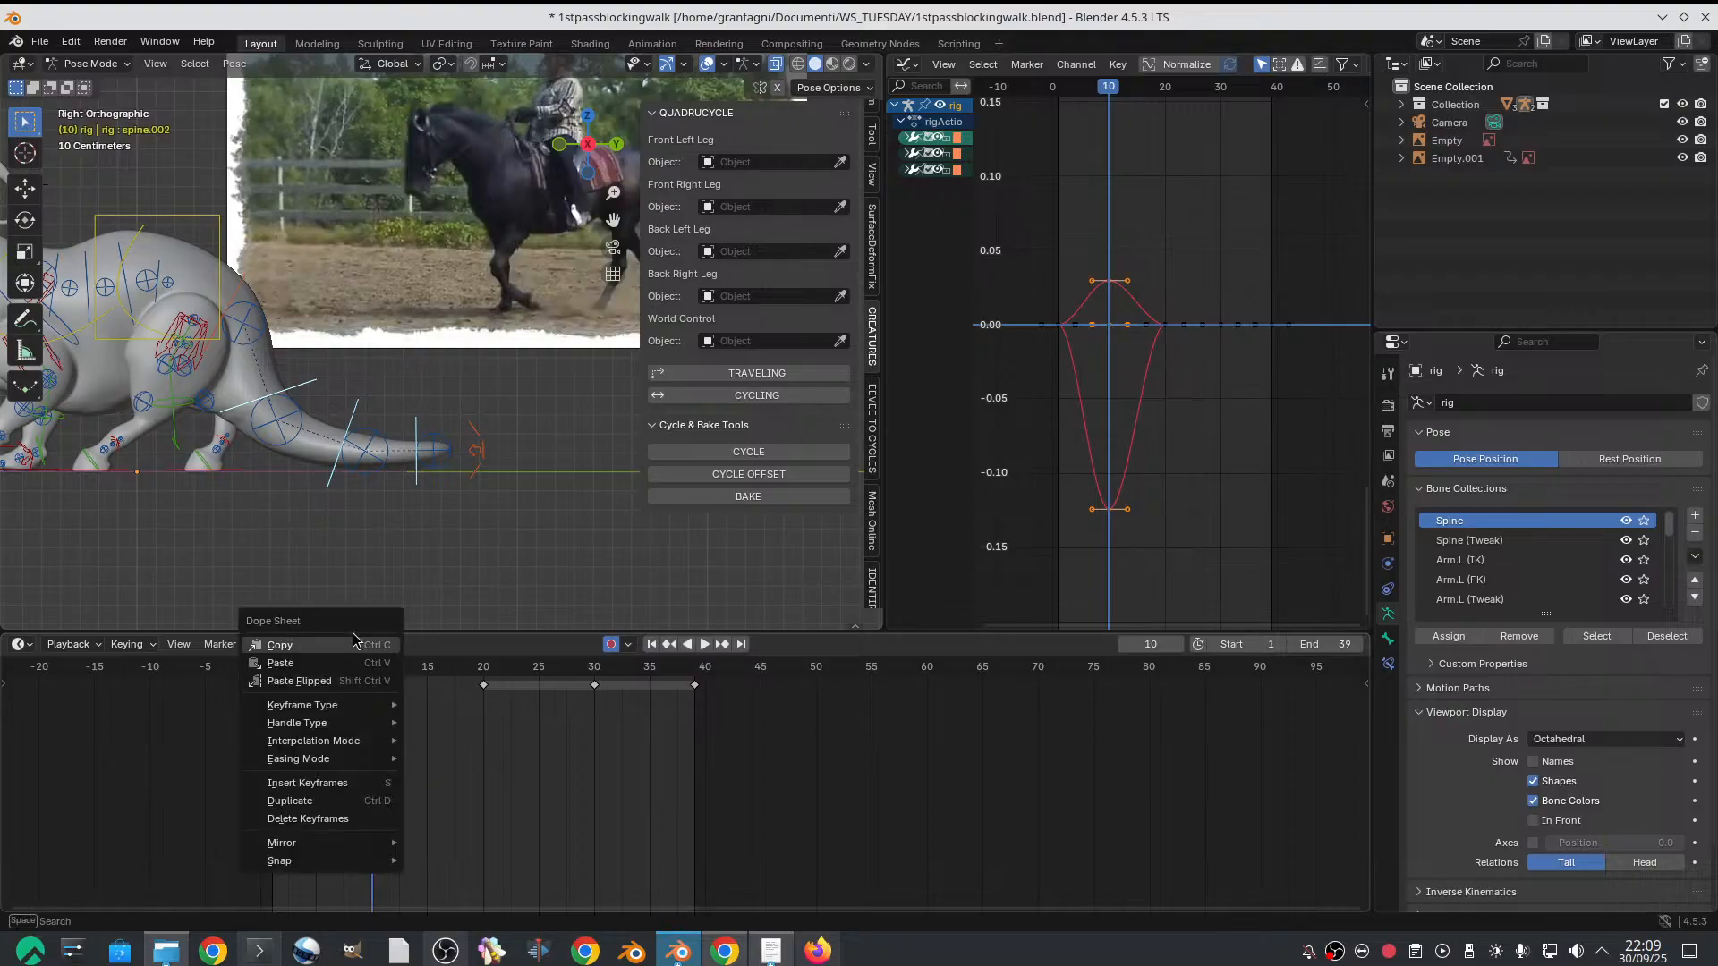
left_click(600, 685)
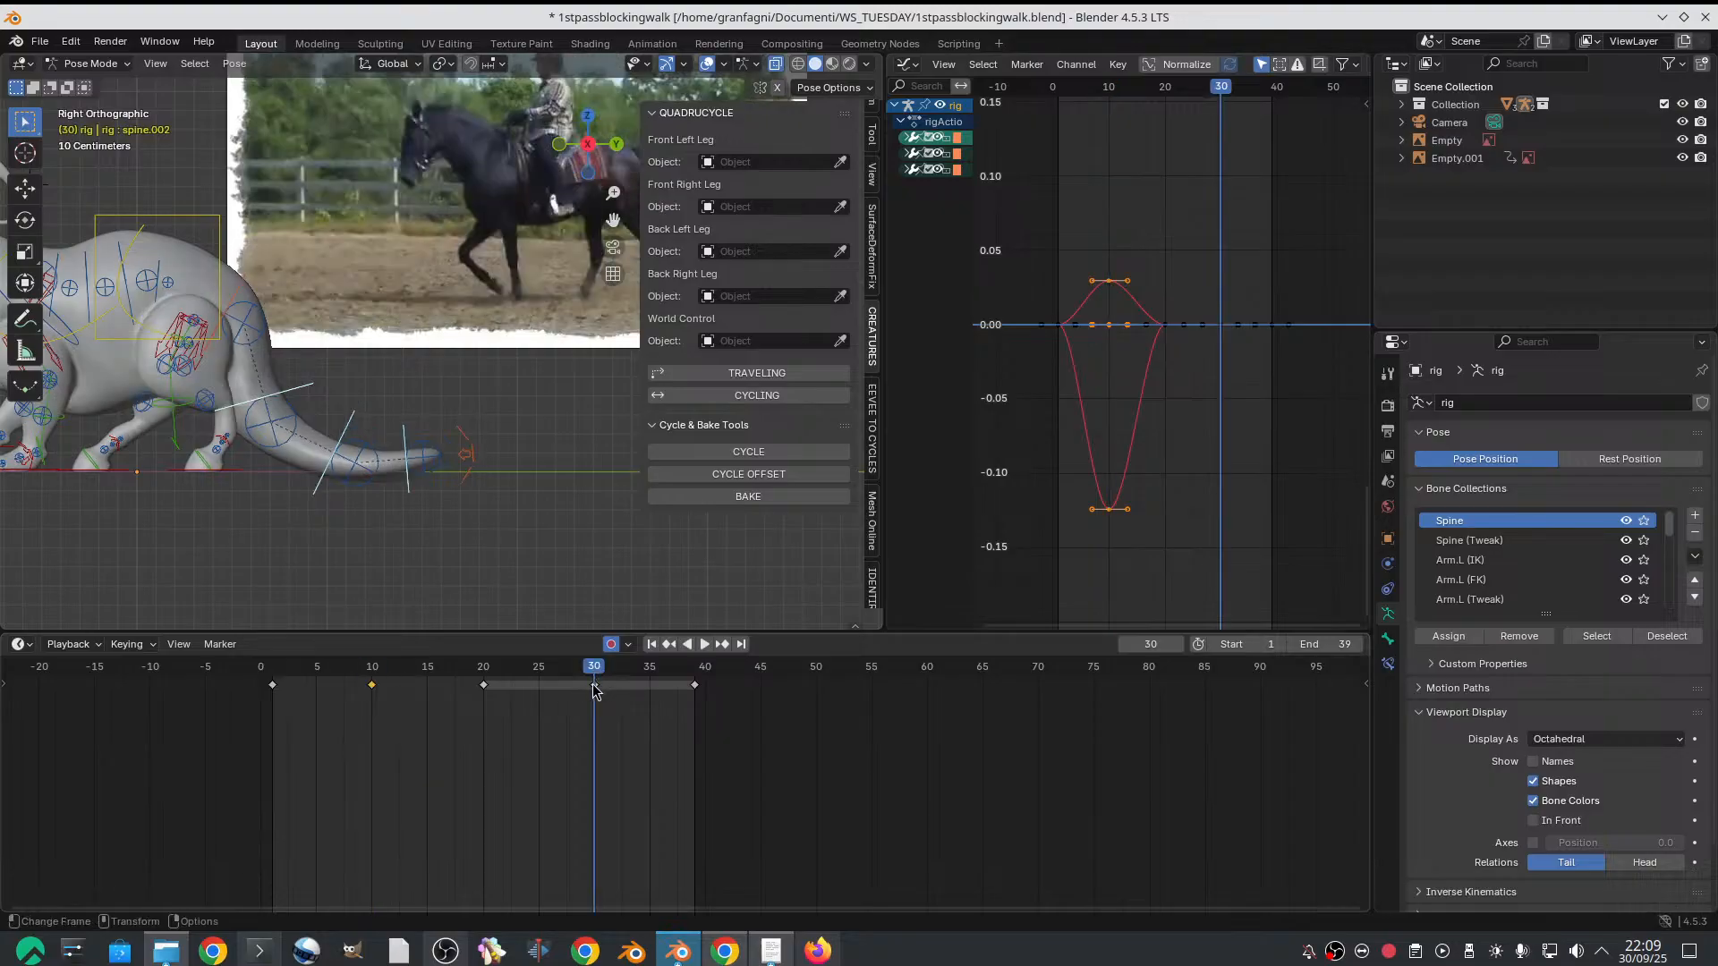
left_click(593, 685)
right_click(593, 685)
left_click(588, 668)
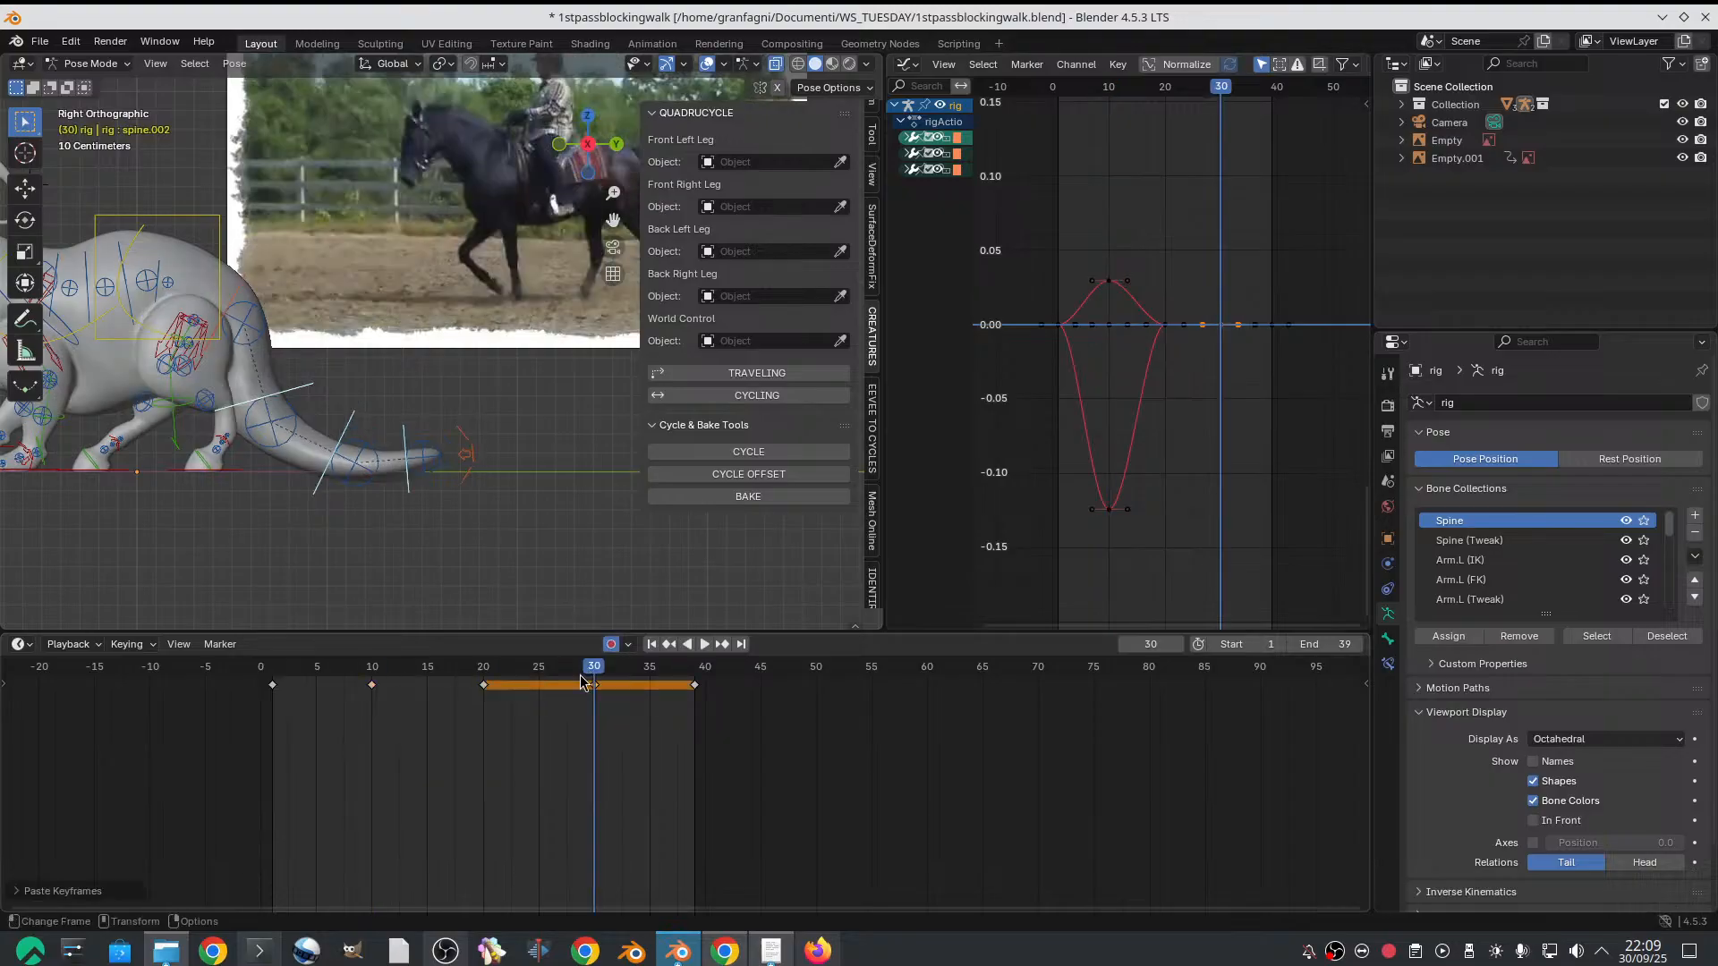
With all three tail controls selected, copy their frame 10 keyframes and paste them on frame 30
left_click(372, 669)
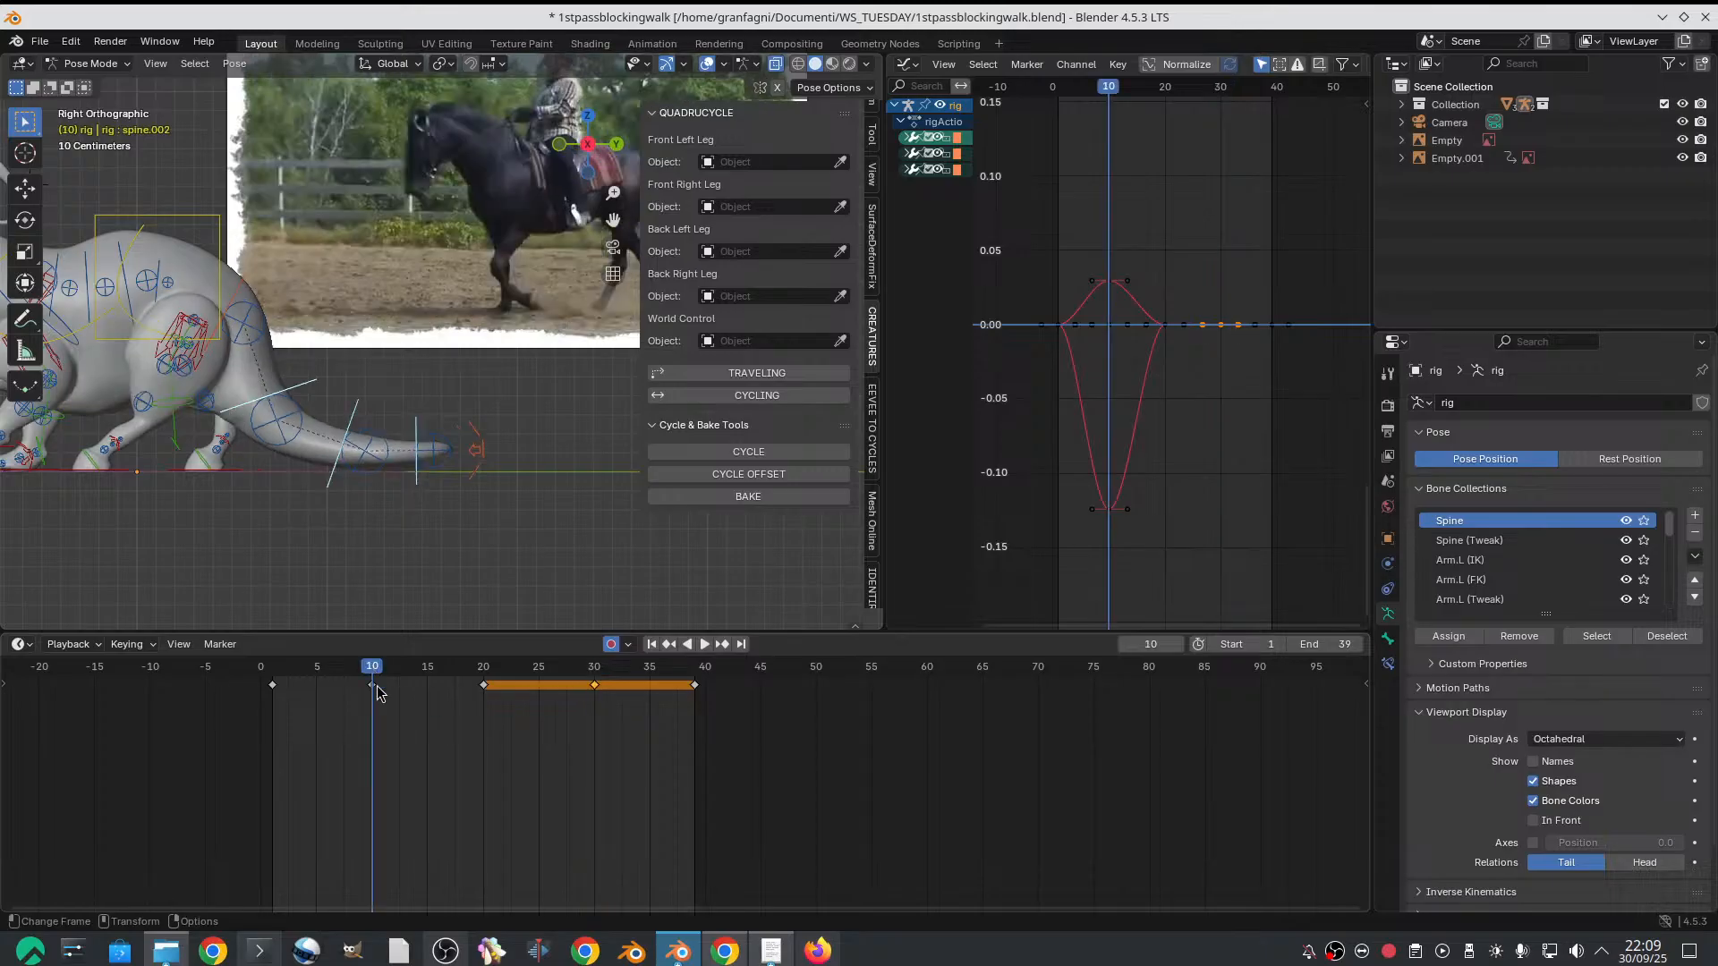
left_click(355, 408)
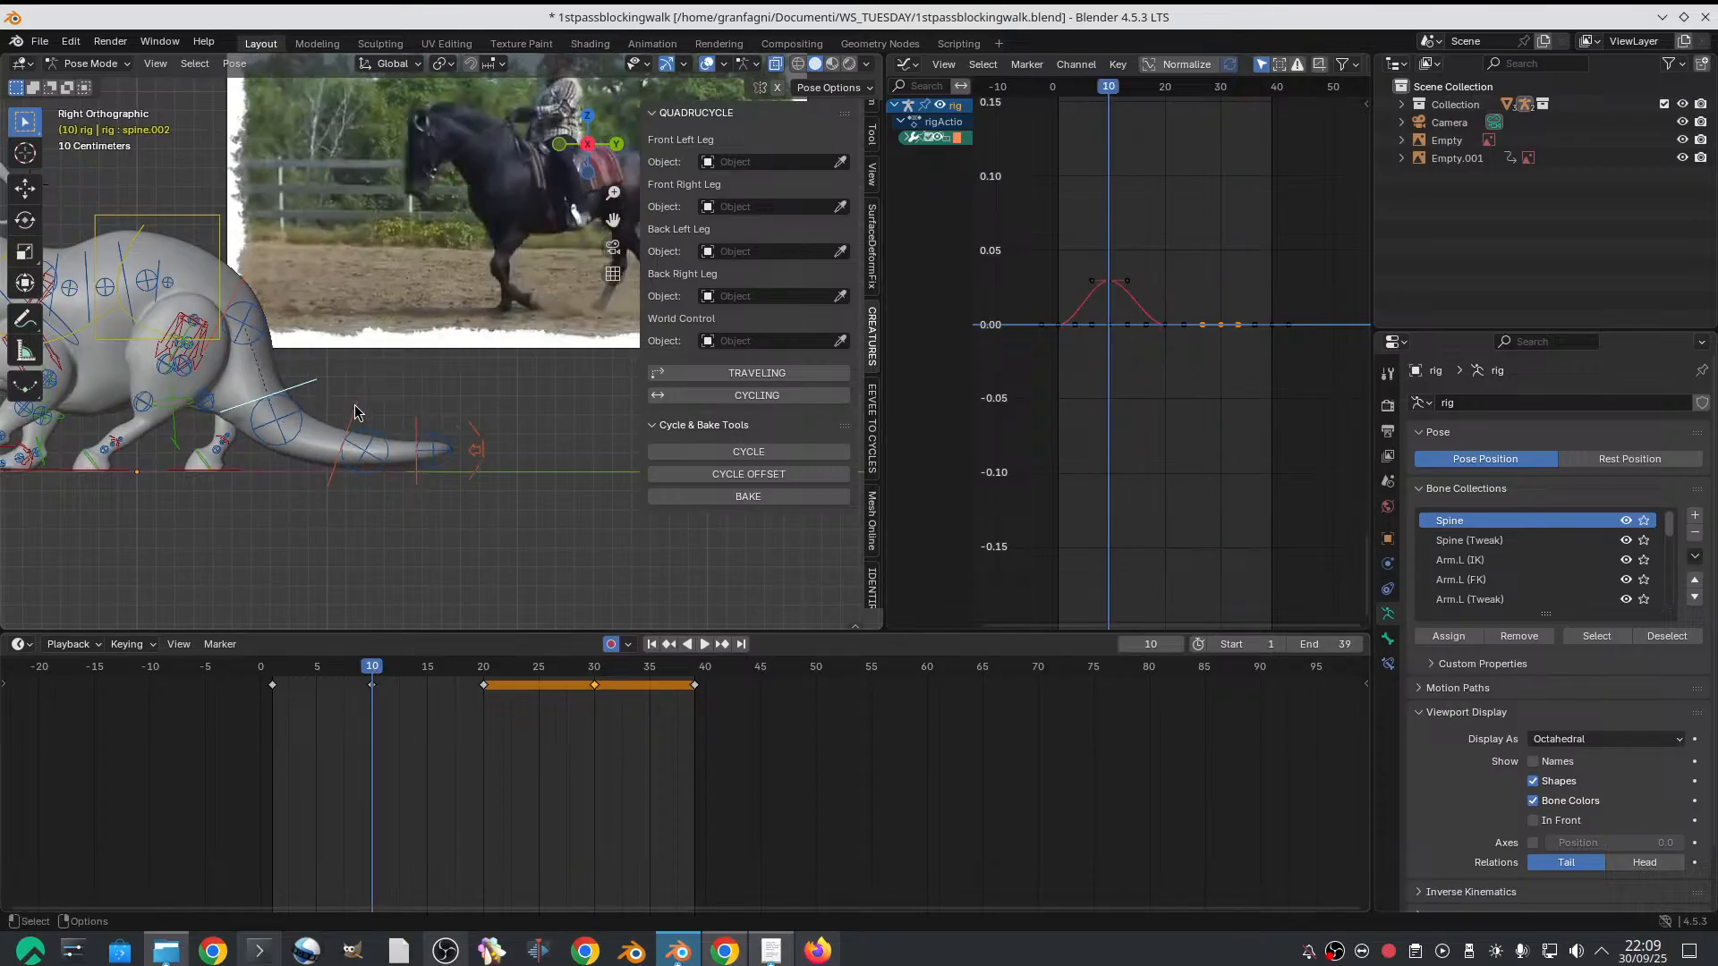
left_click(415, 433)
key("i")
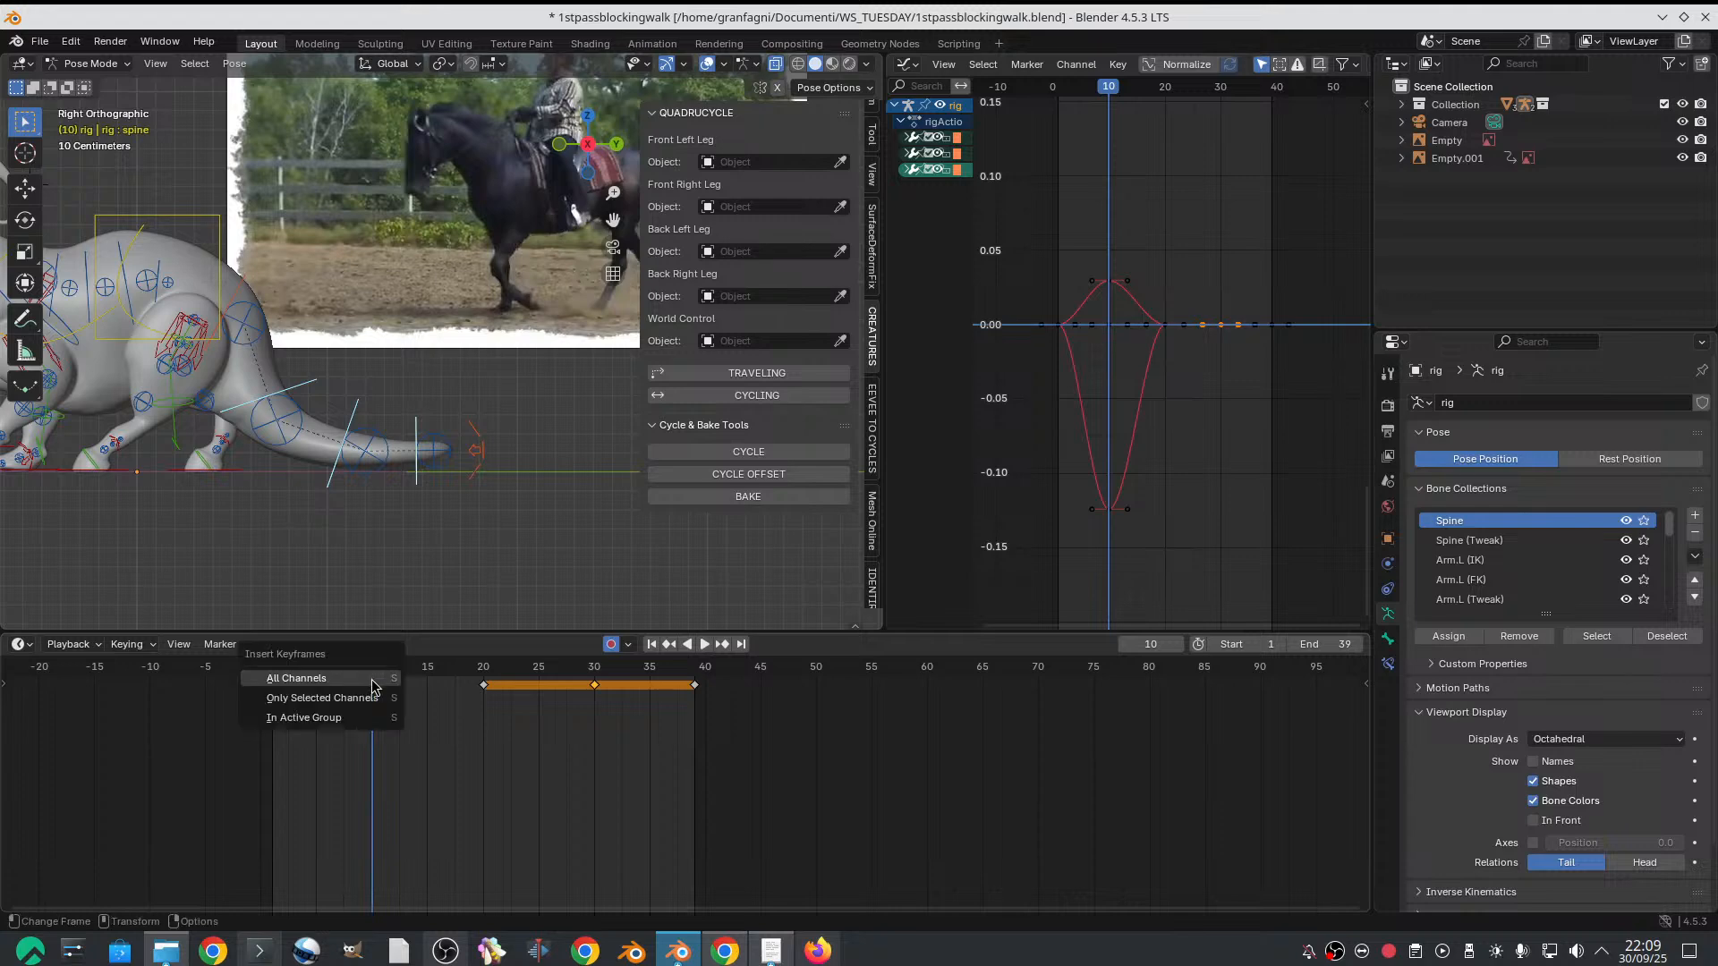
left_click(378, 687)
right_click(379, 687)
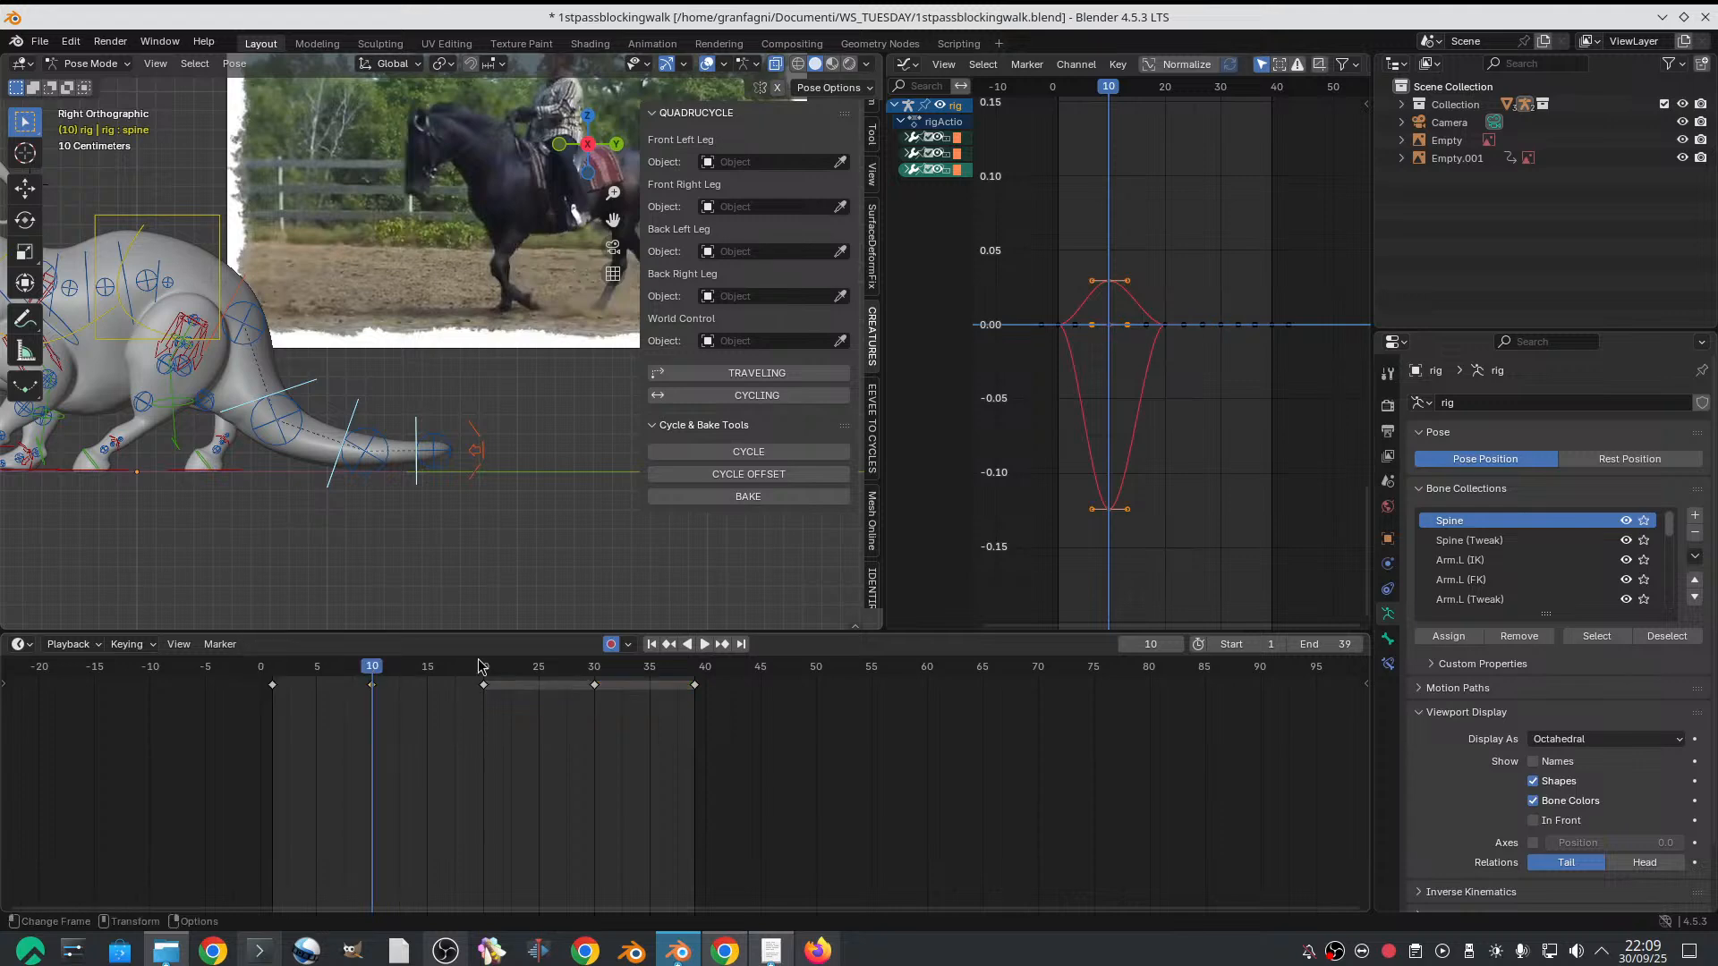
left_click(592, 671)
left_click(590, 677)
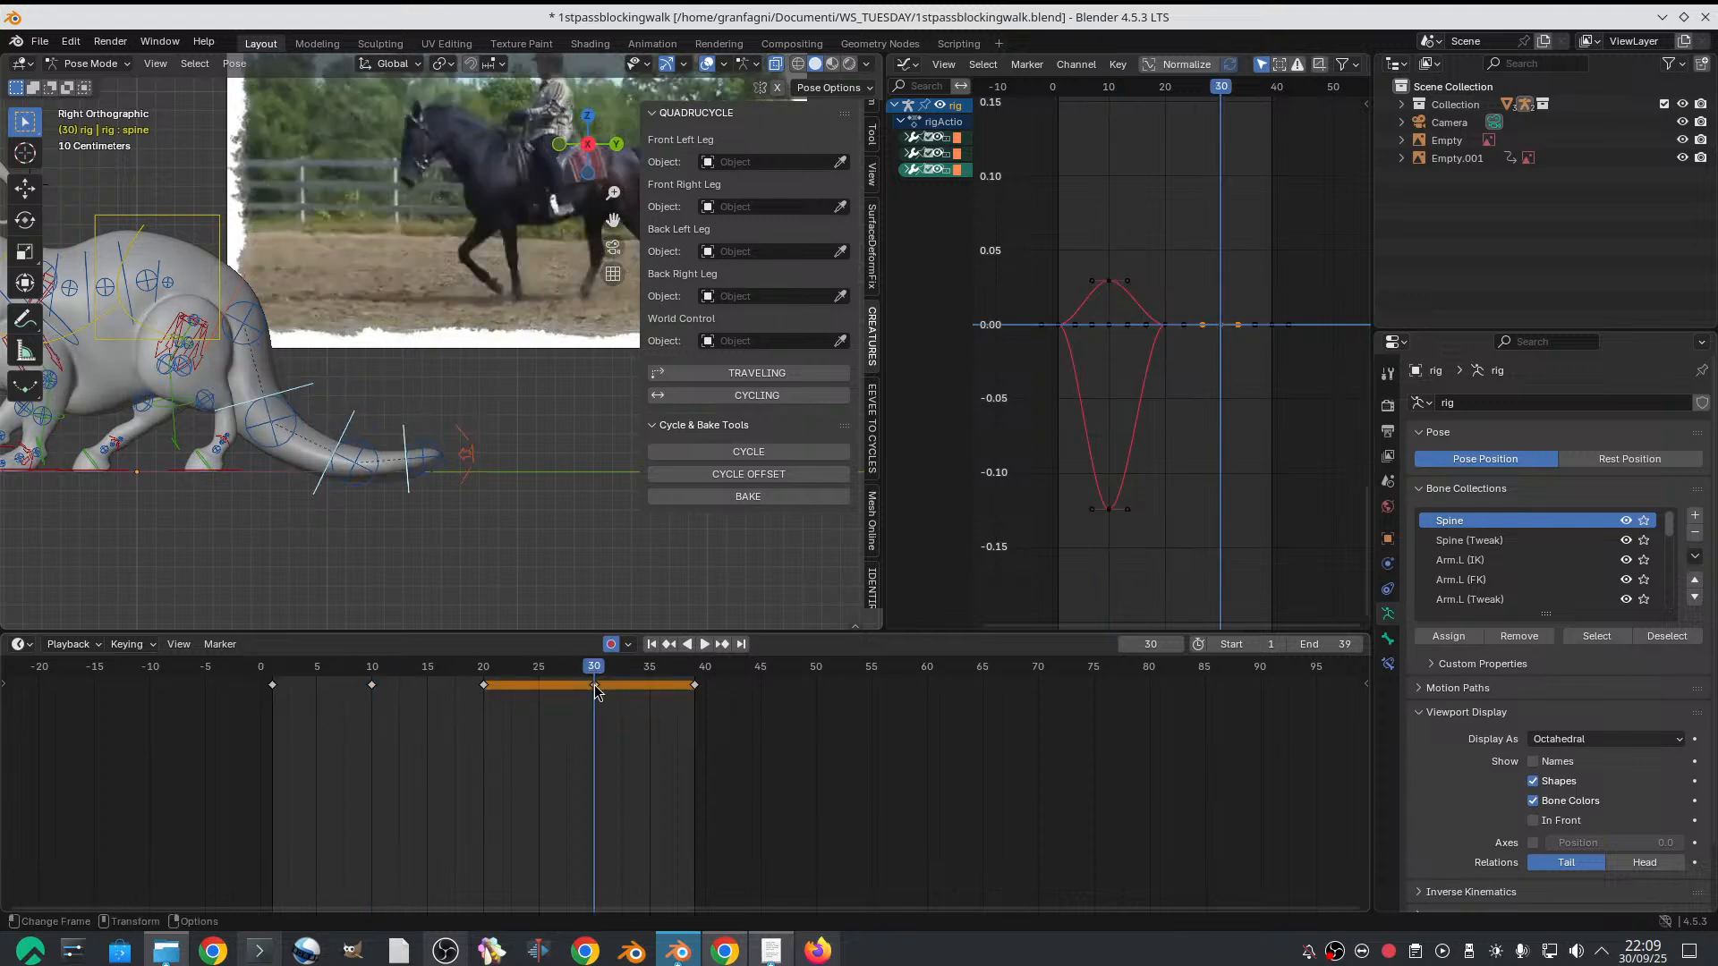
right_click(591, 677)
left_click(564, 702)
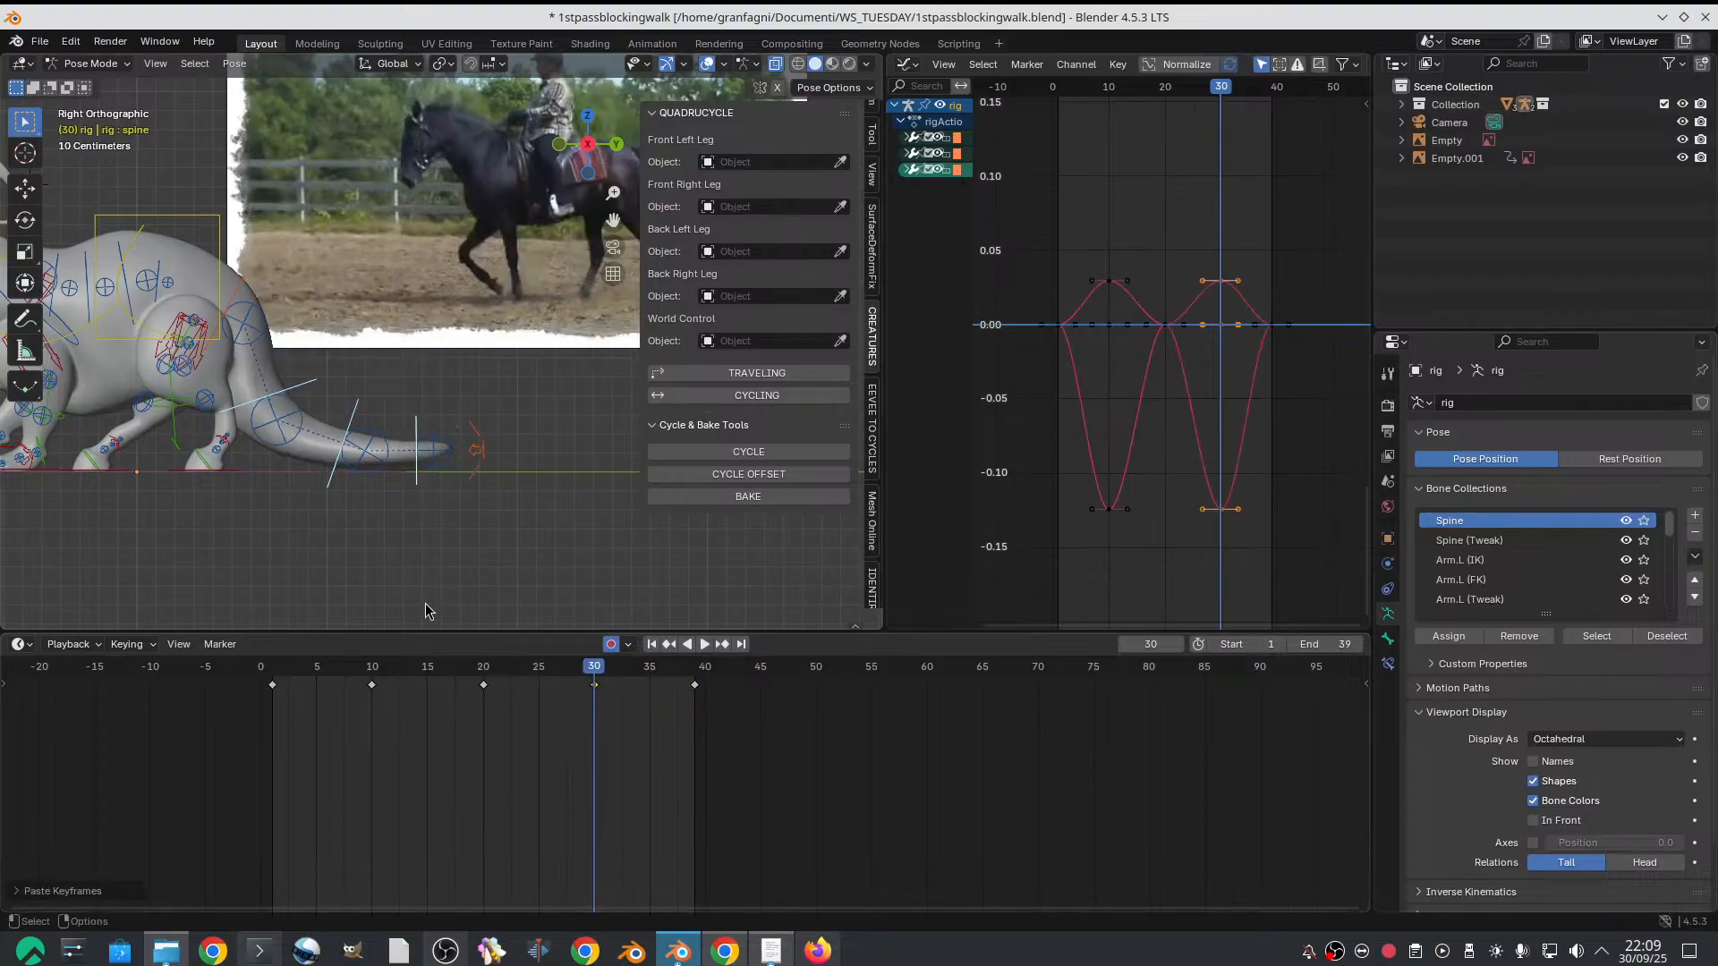
Scrub the early frames of the walk with the whole goat in view to review the tail motion, stopping on frame 6
mouse_move(376, 666)
left_mouse_down()
mouse_move(638, 669)
mouse_move(294, 651)
mouse_move(298, 636)
mouse_move(638, 664)
mouse_move(361, 662)
left_mouse_up()
scroll(377, 550, "down", 3)
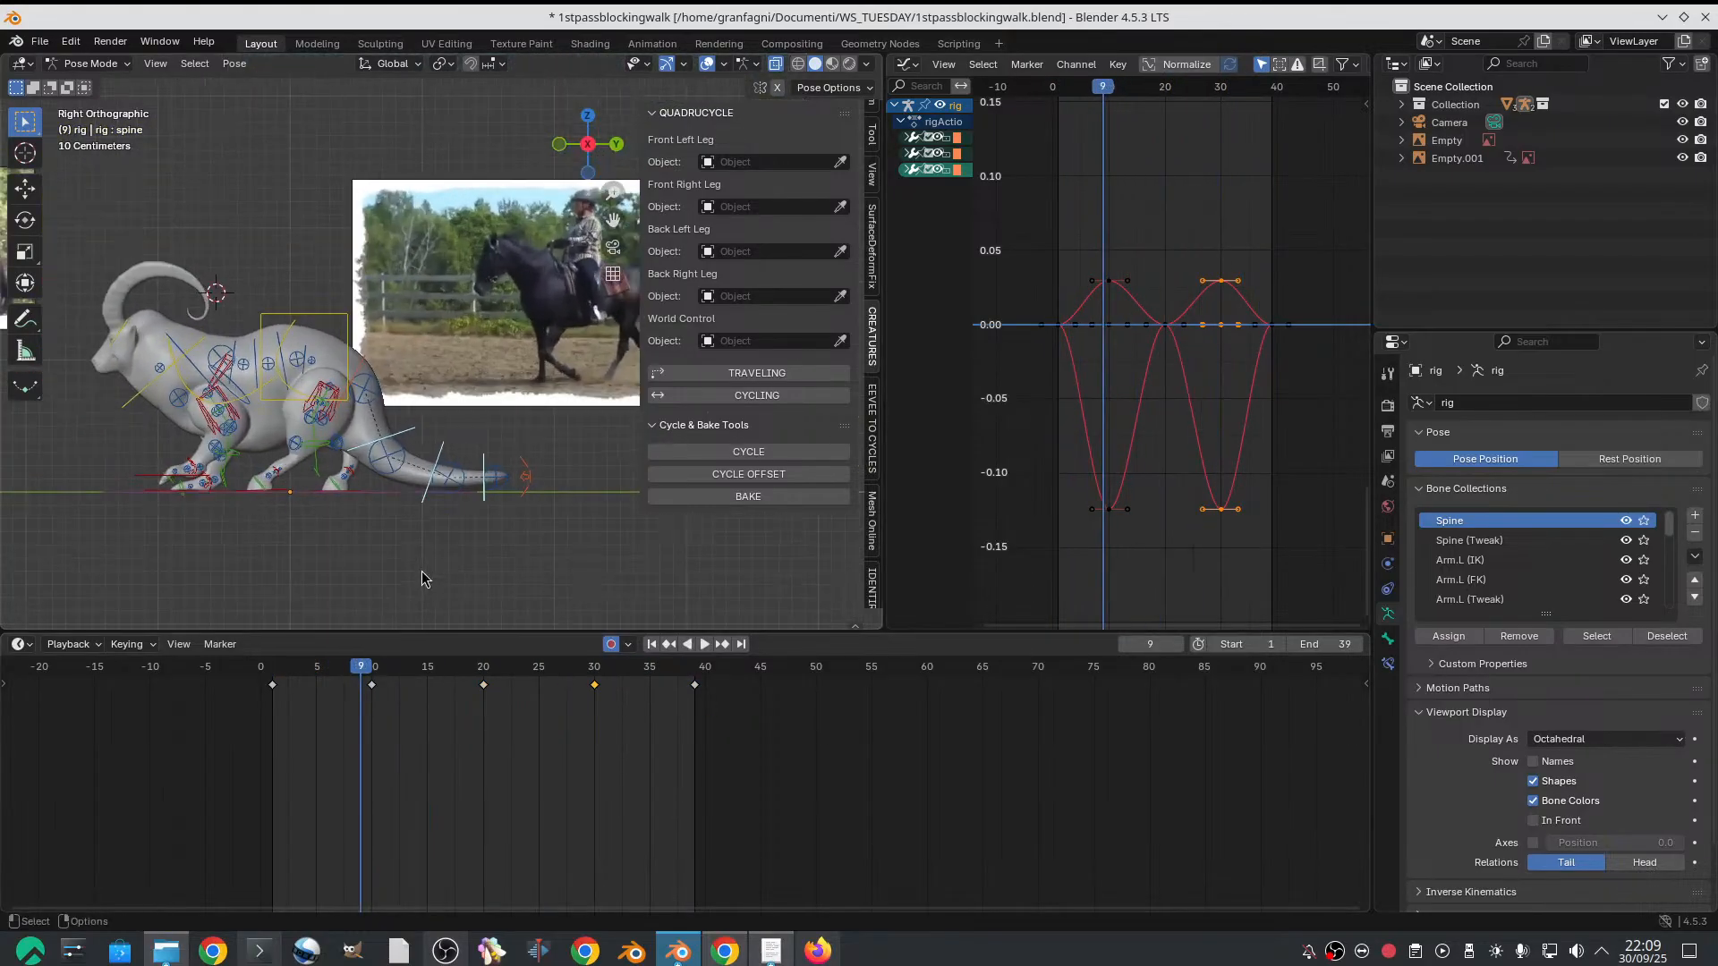
left_click_drag(282, 666, 329, 567)
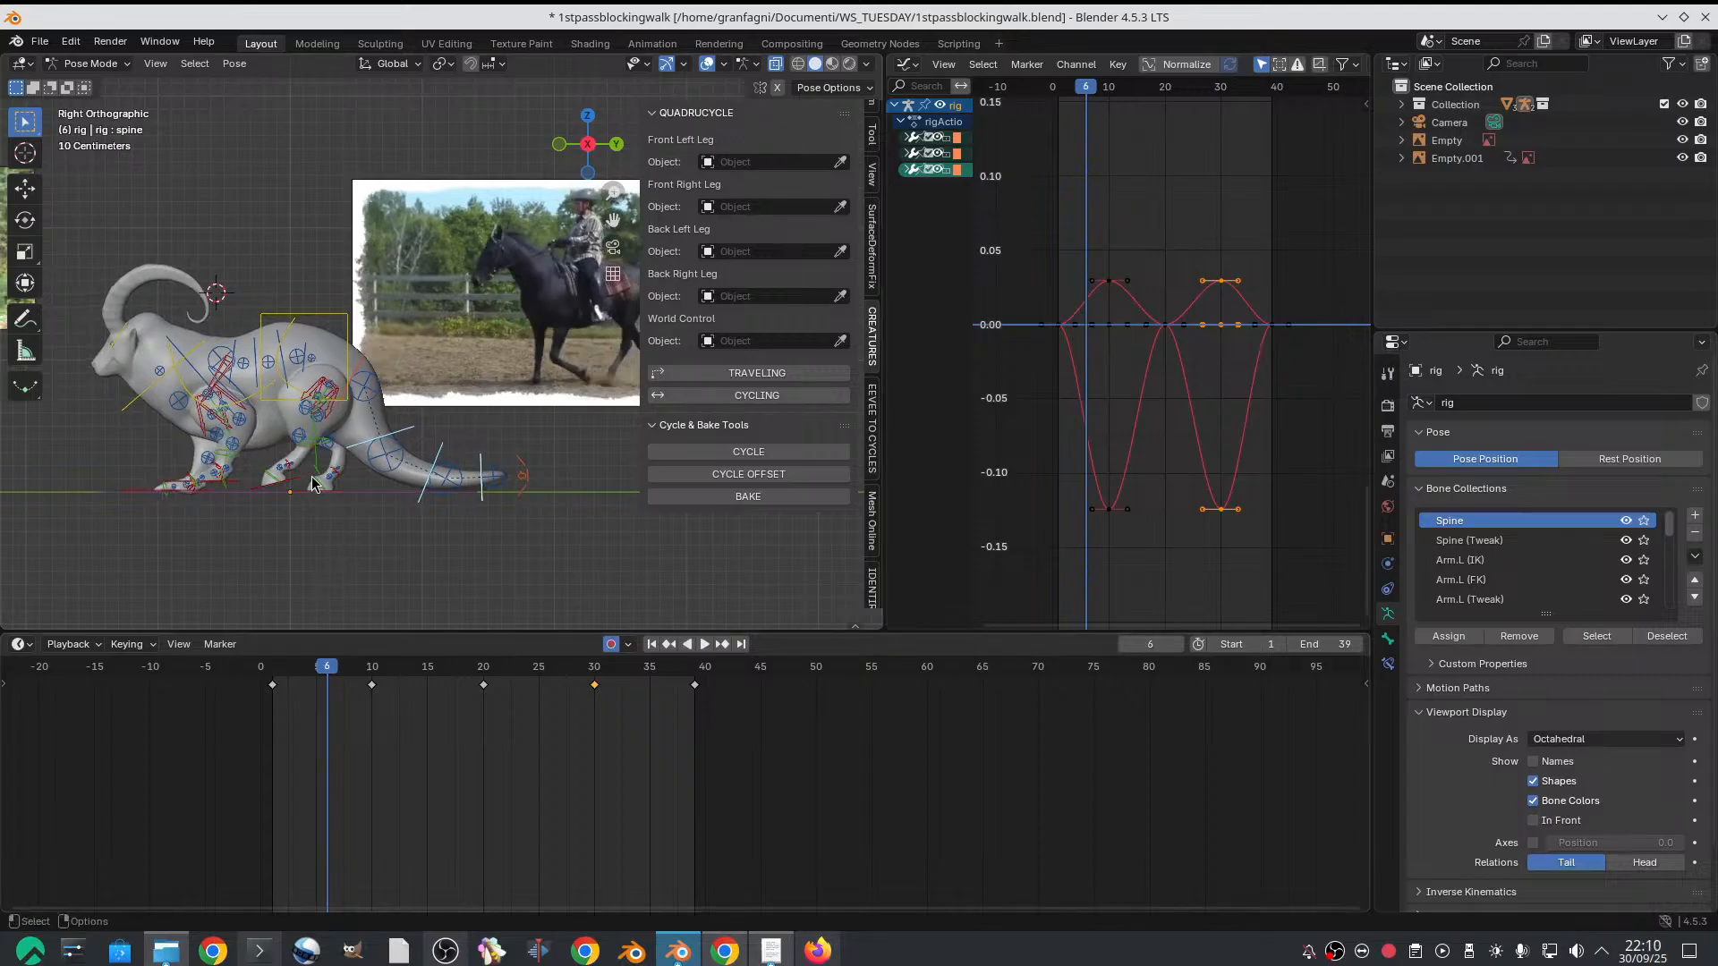
scroll(318, 466, "up", 1)
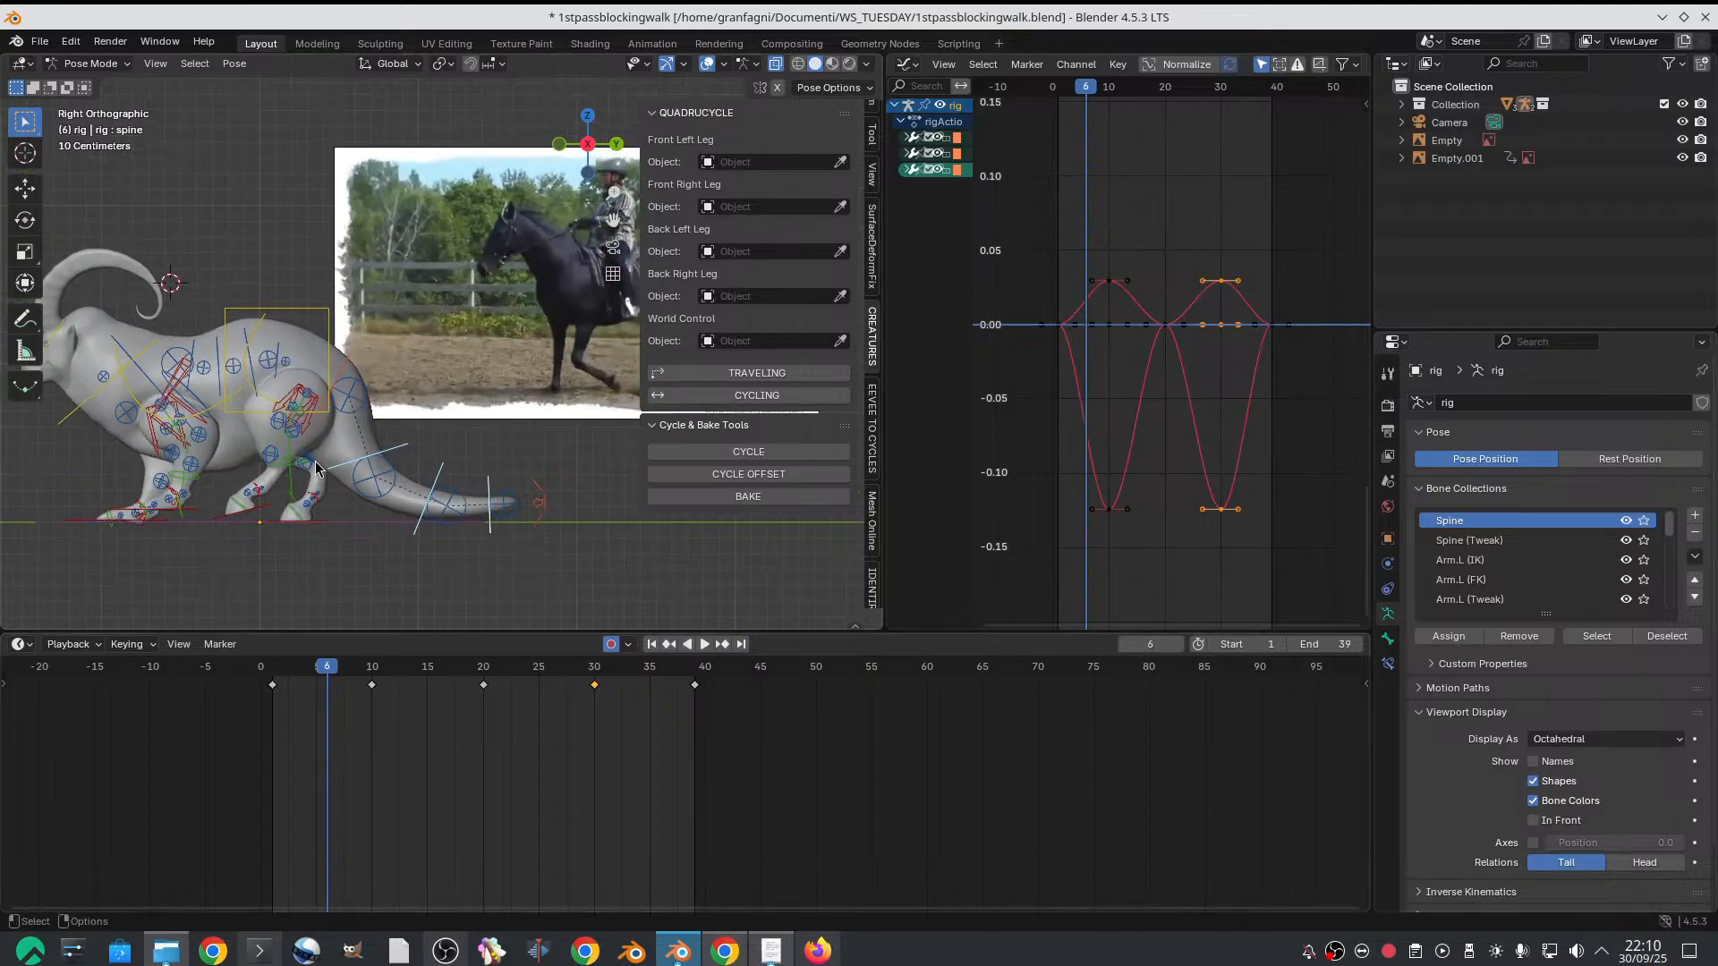
Widen the 3D viewport by shrinking the Graph Editor so the whole goat and the horse reference fit together
scroll(318, 465, "down", 3)
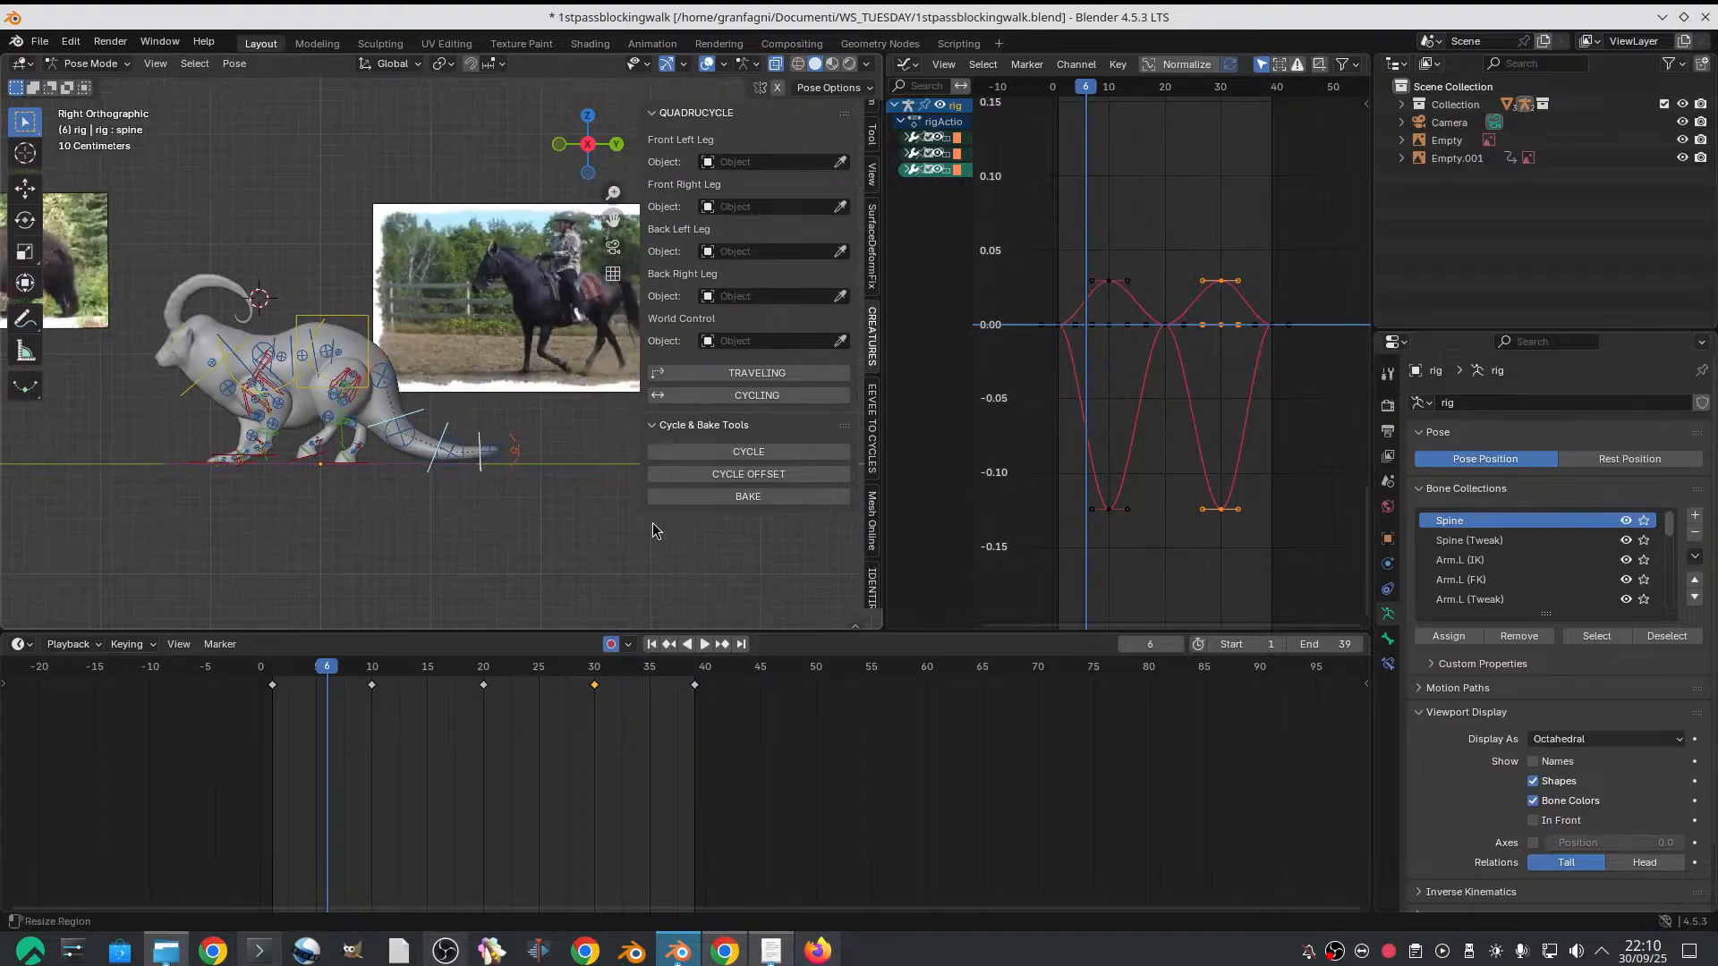
left_click_drag(885, 541, 1115, 541)
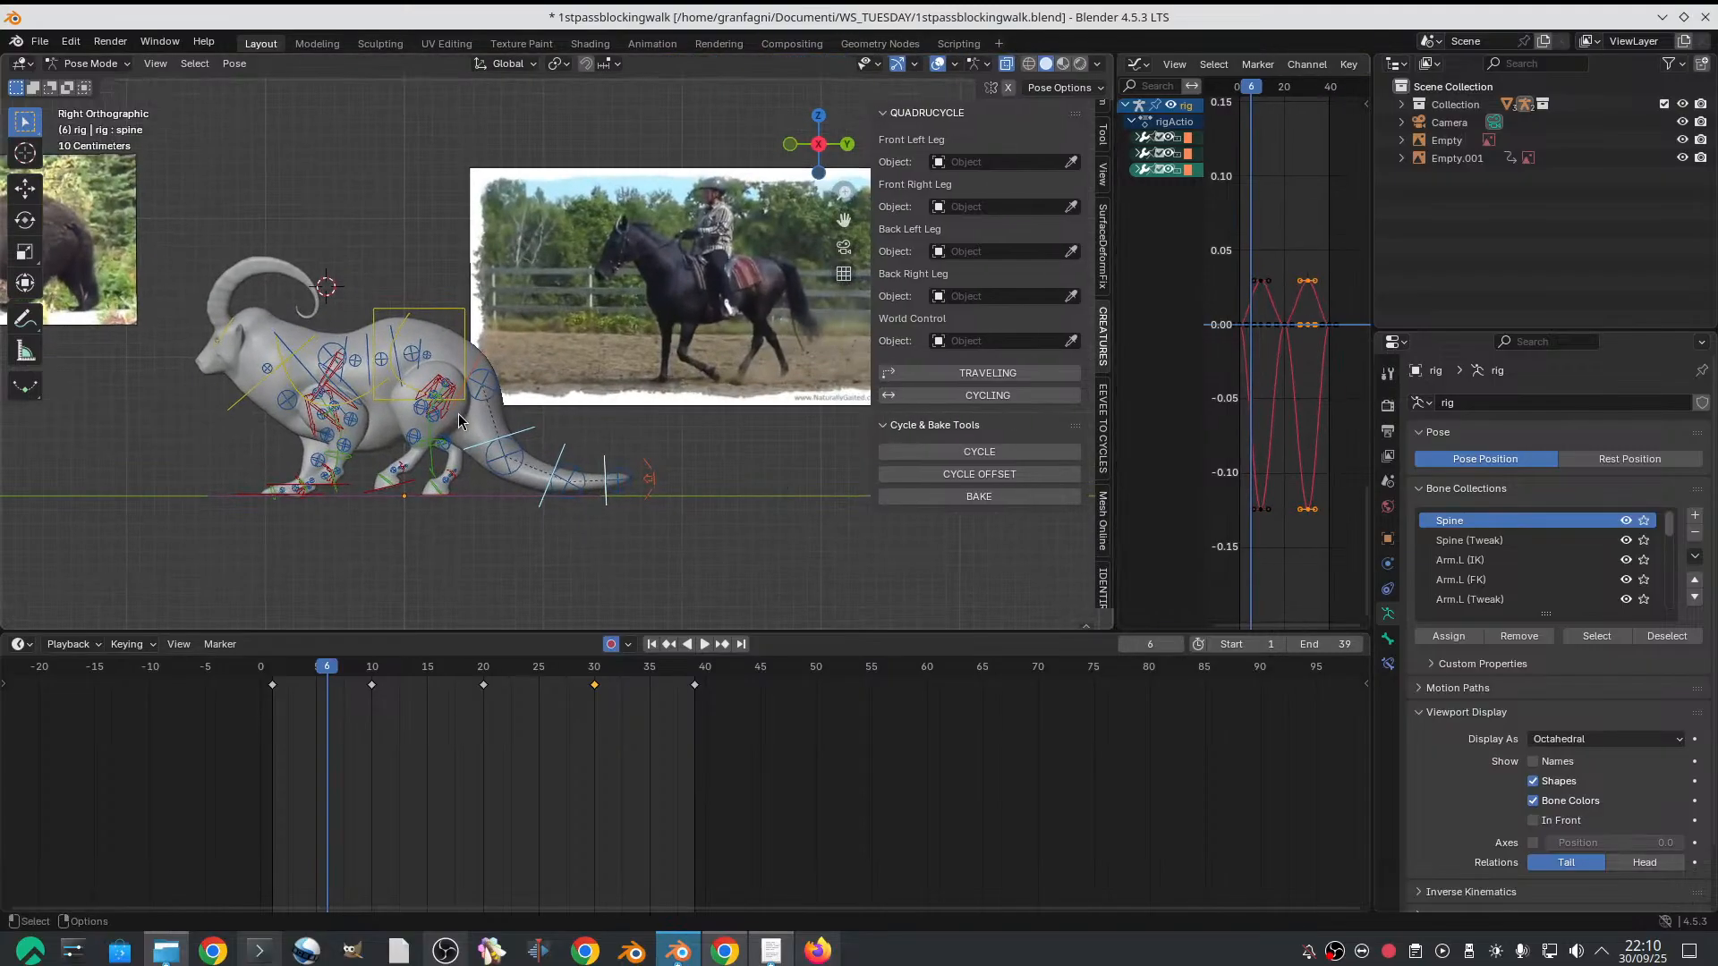
scroll(459, 415, "up", 2)
mouse_move(459, 415)
middle_mouse_down("shift")
mouse_move(523, 393)
mouse_move(463, 420)
middle_mouse_up("shift")
scroll(514, 411, "down", 1)
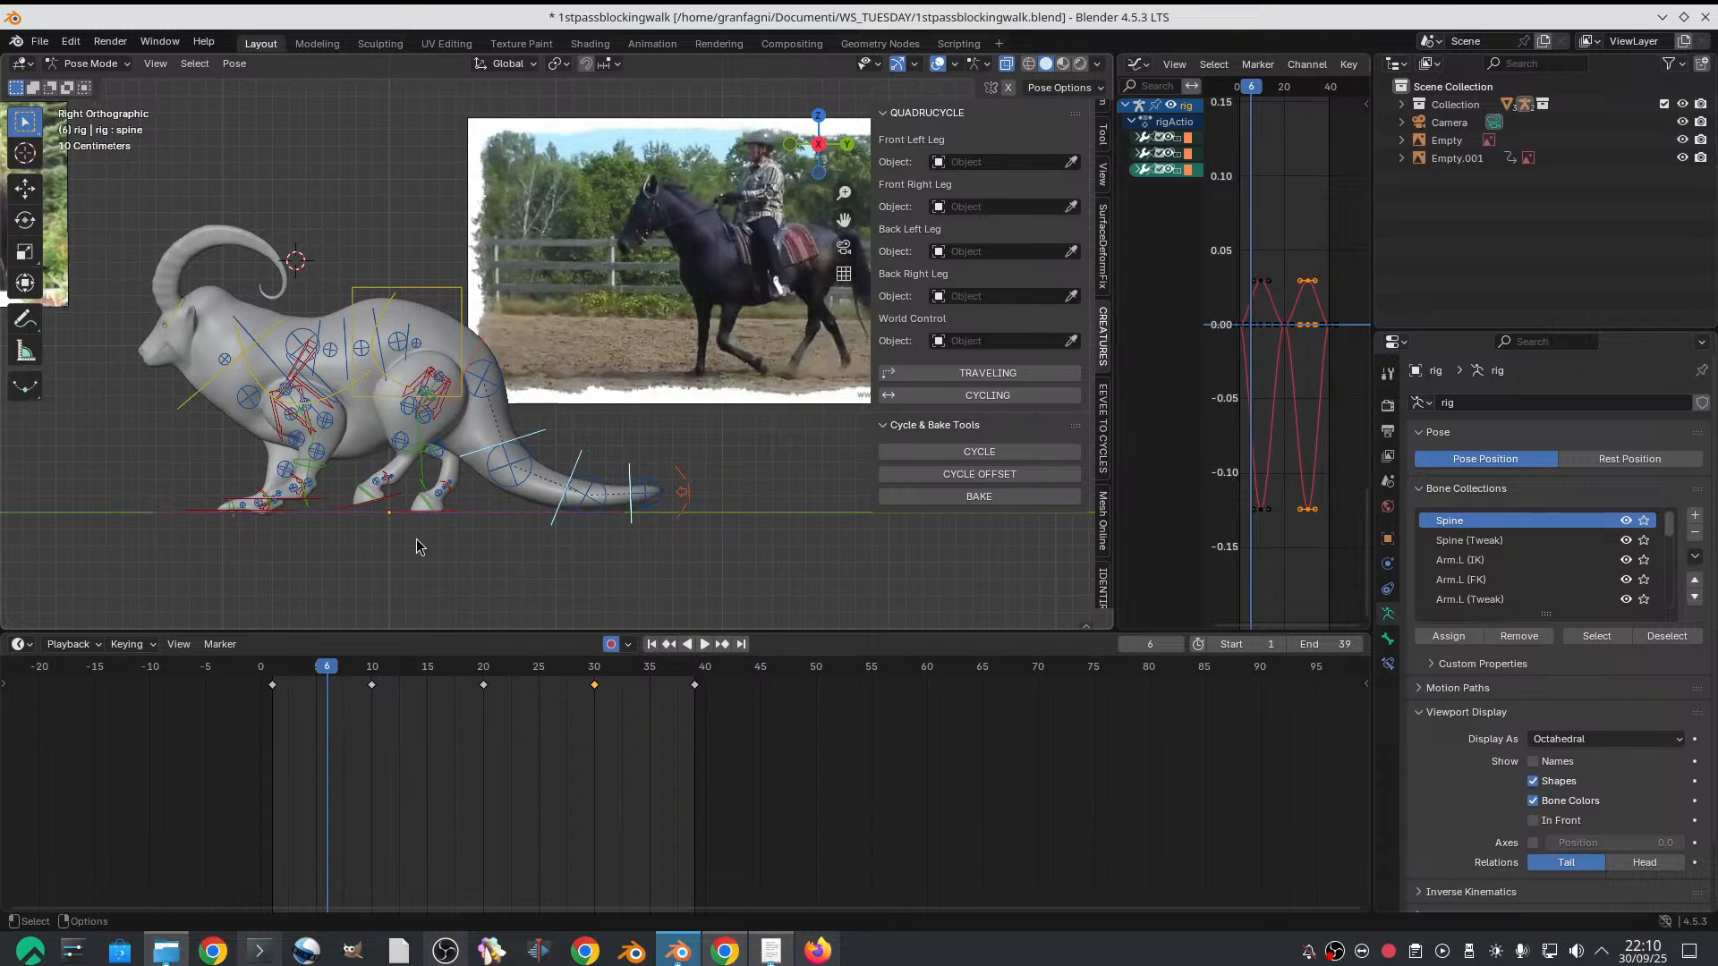
scroll(439, 474, "down", 1)
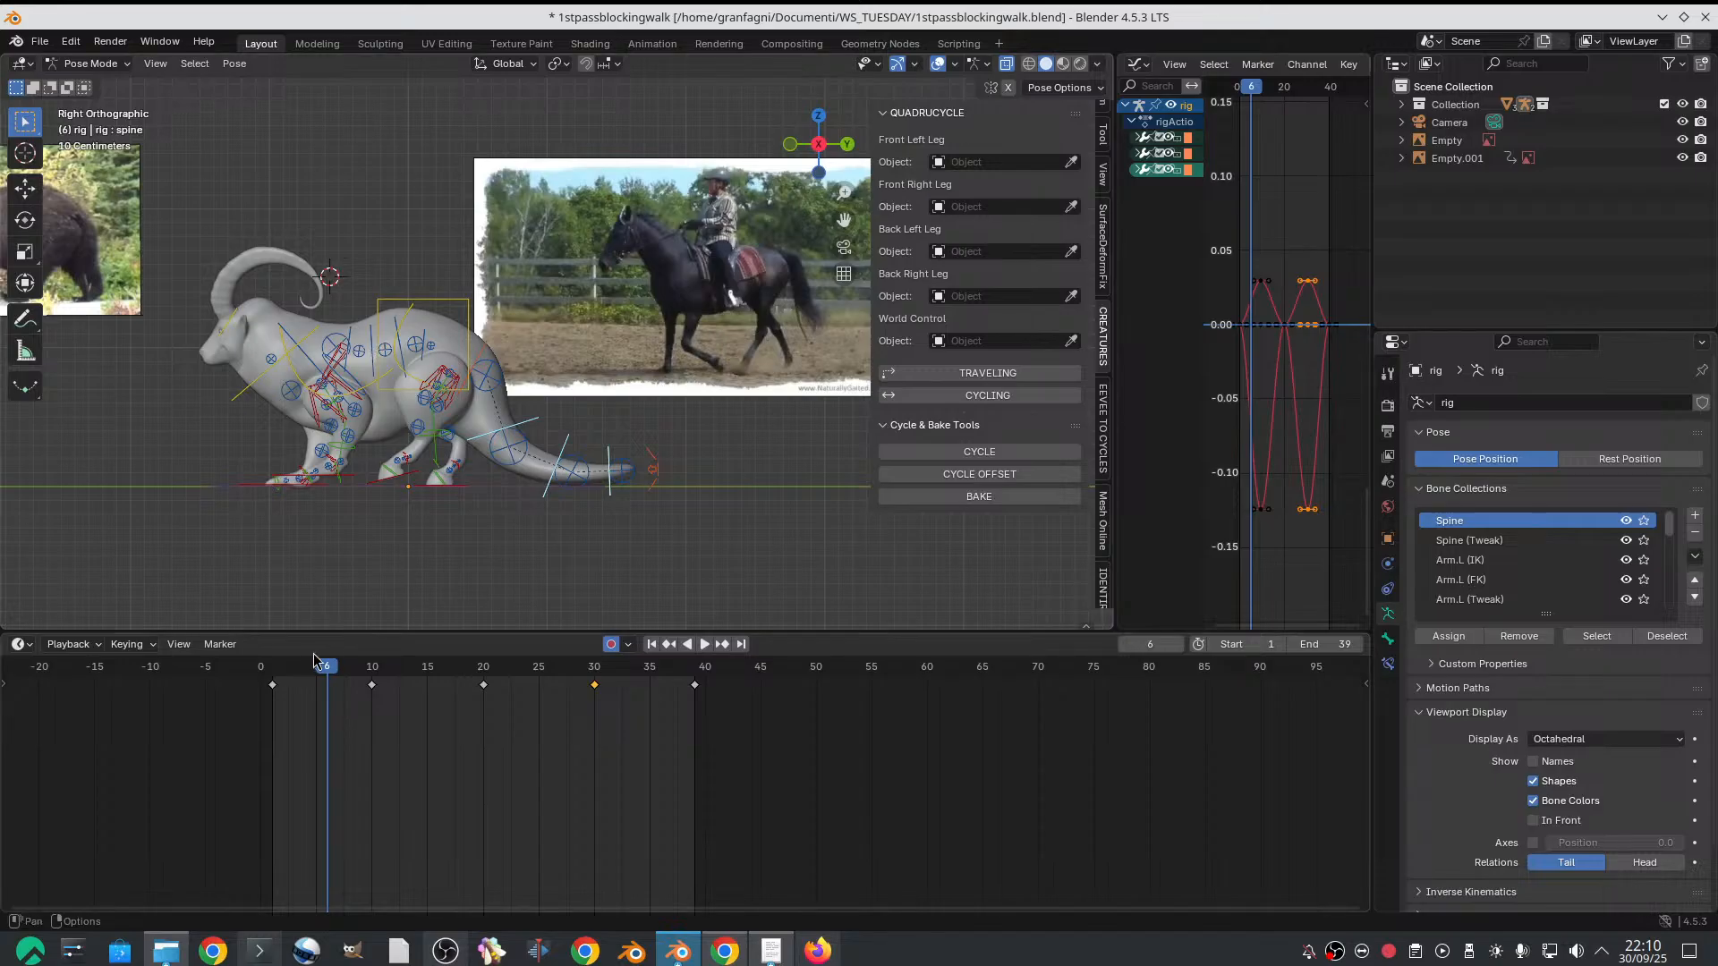
Compare the goat's pose with the bear reference over the first frames, settling on frame 5
left_click_drag(314, 660, 314, 673)
scroll(660, 395, "up", 2)
scroll(626, 384, "down", 2)
middle_click_drag(242, 322, 505, 314, "shift")
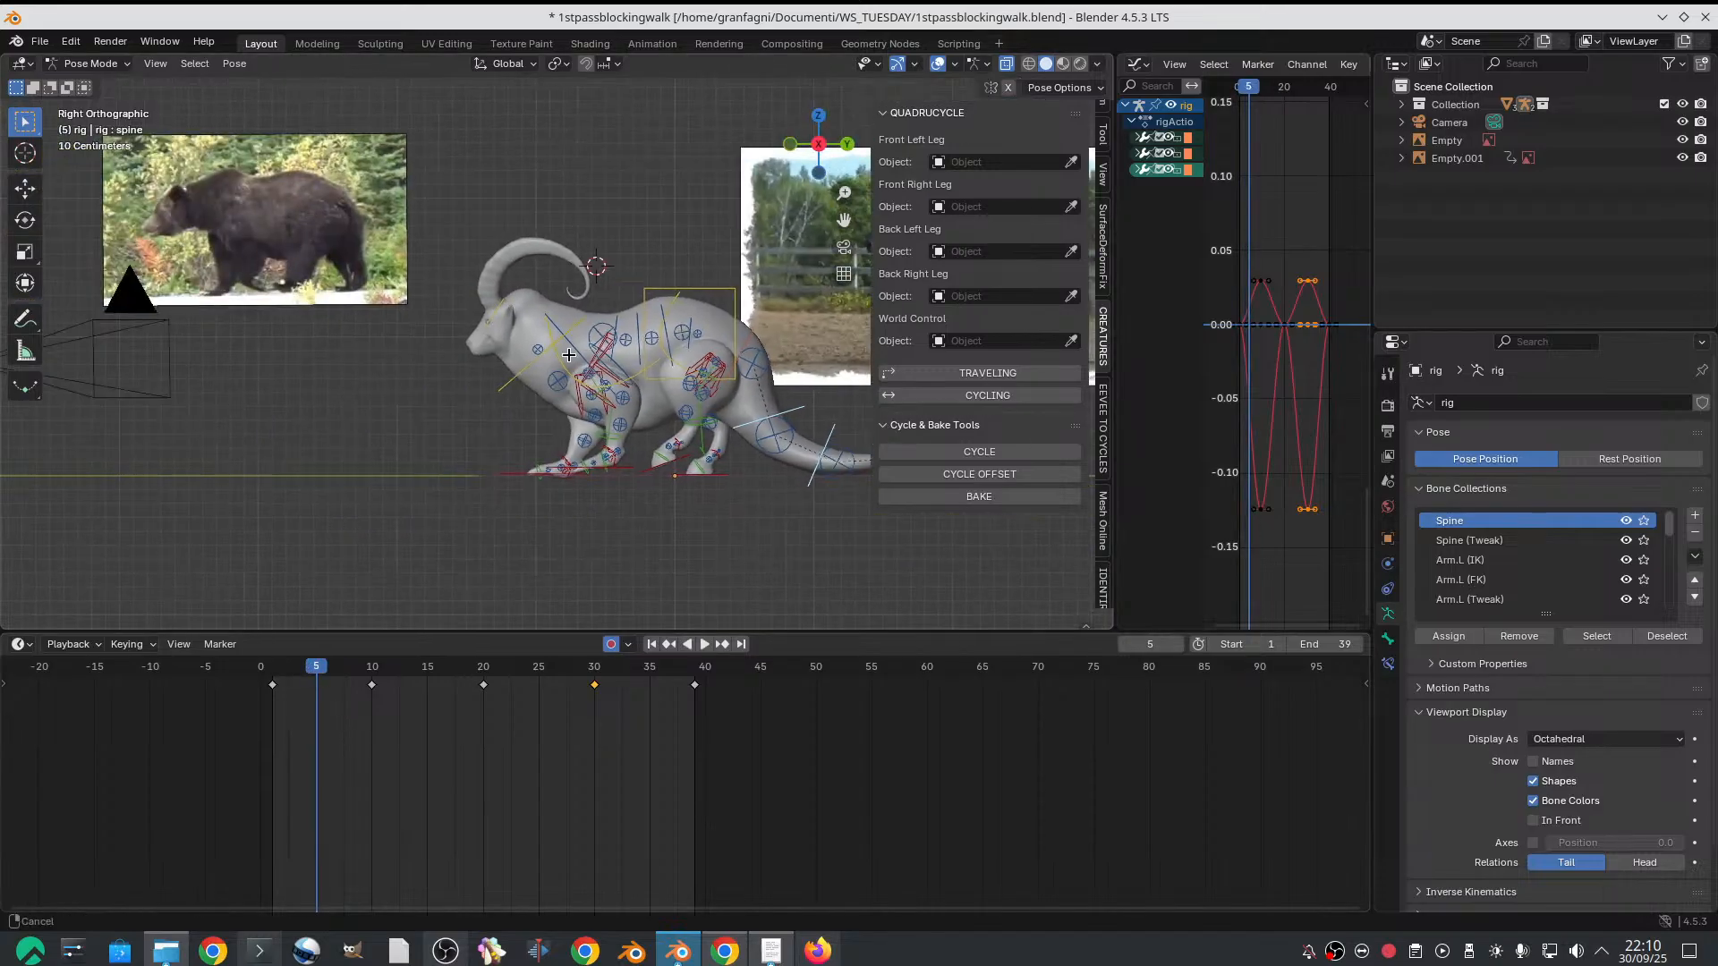
scroll(304, 299, "up", 2)
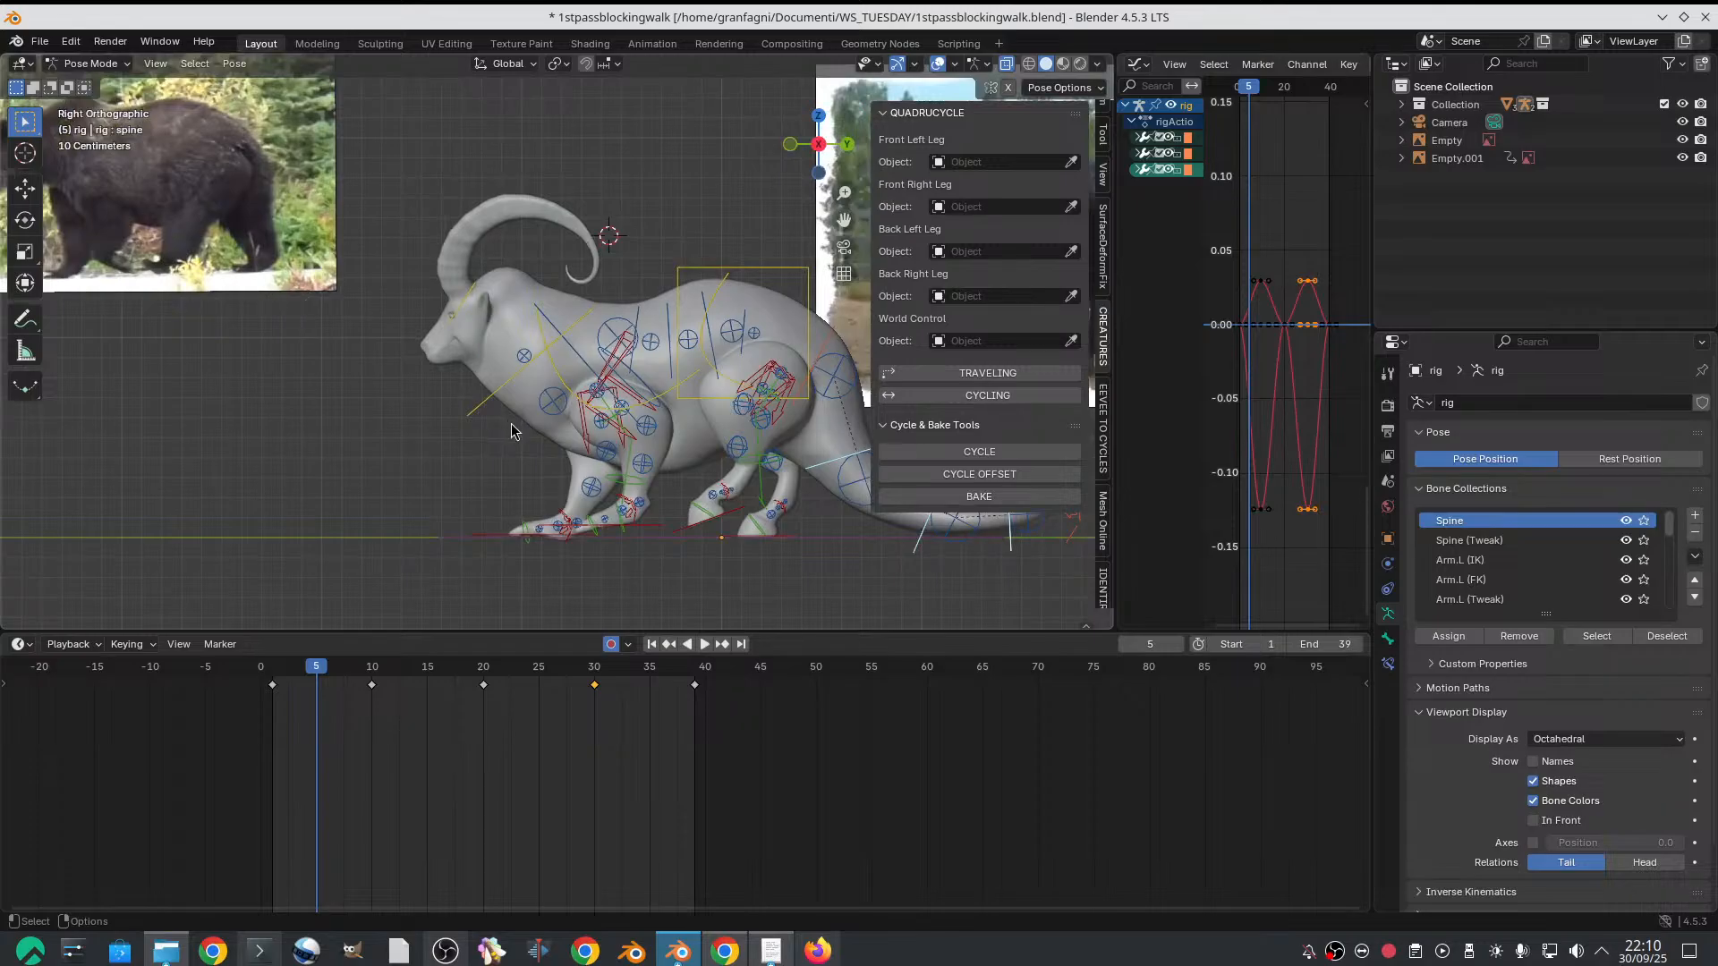
scroll(518, 458, "up", 1)
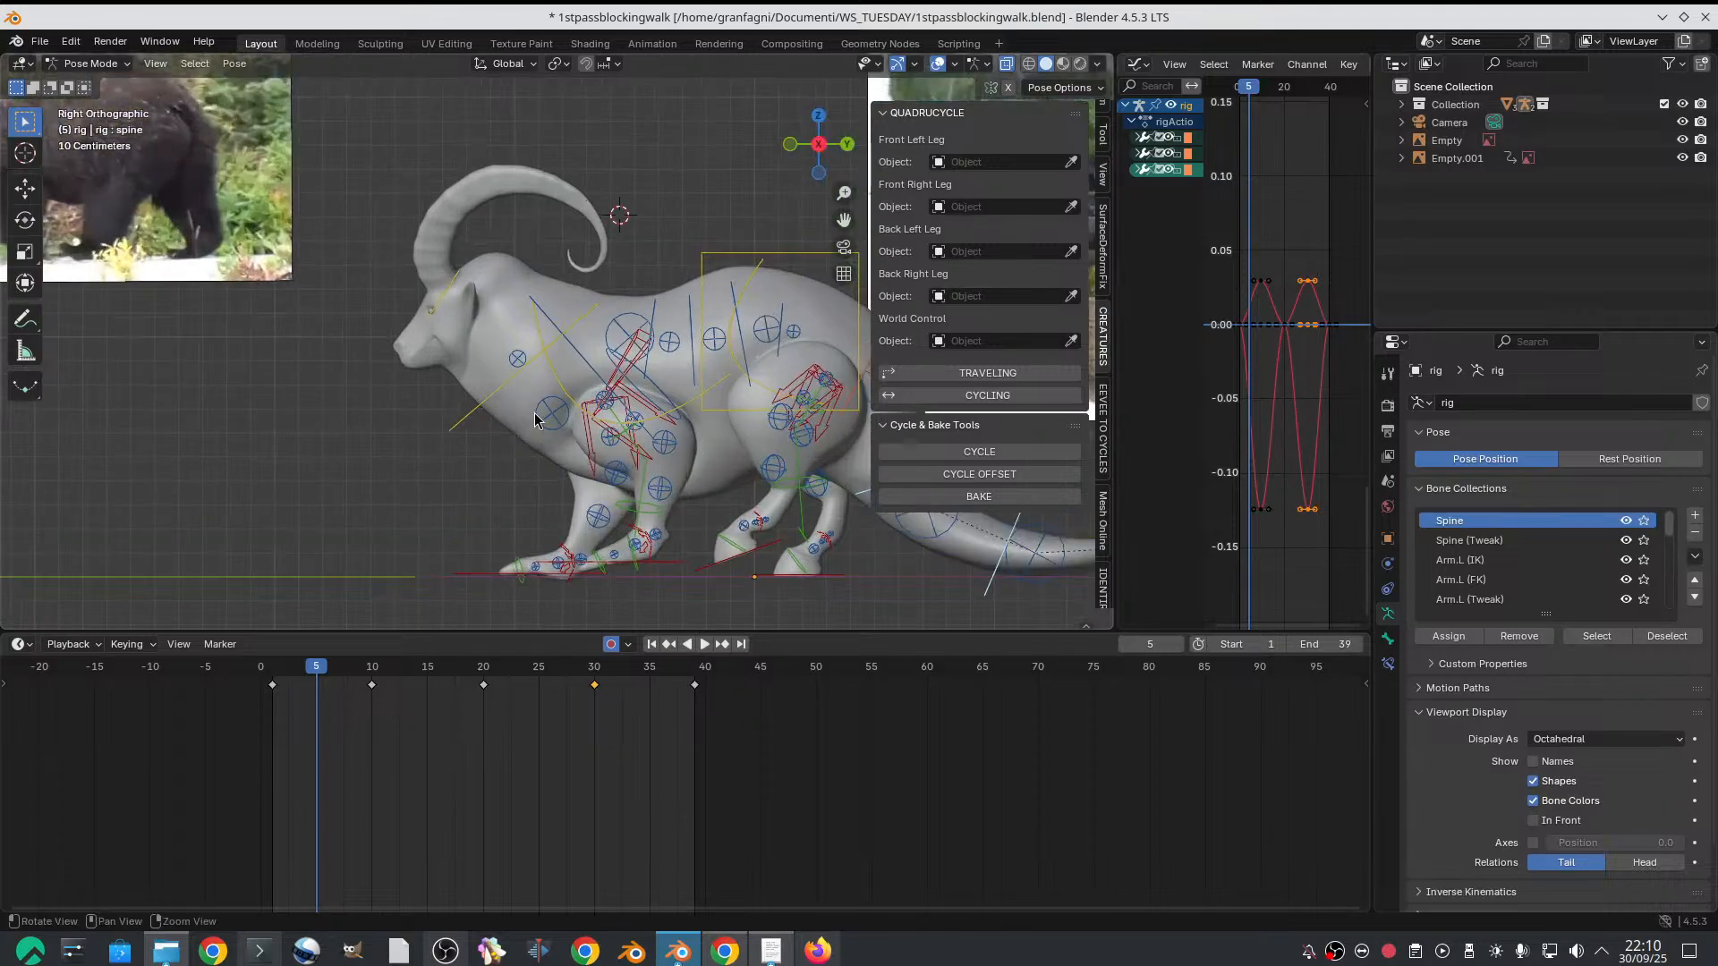
scroll(537, 407, "down", 1)
scroll(538, 407, "down", 1)
mouse_move(316, 666)
left_mouse_down()
mouse_move(294, 666)
mouse_move(315, 666)
left_mouse_up()
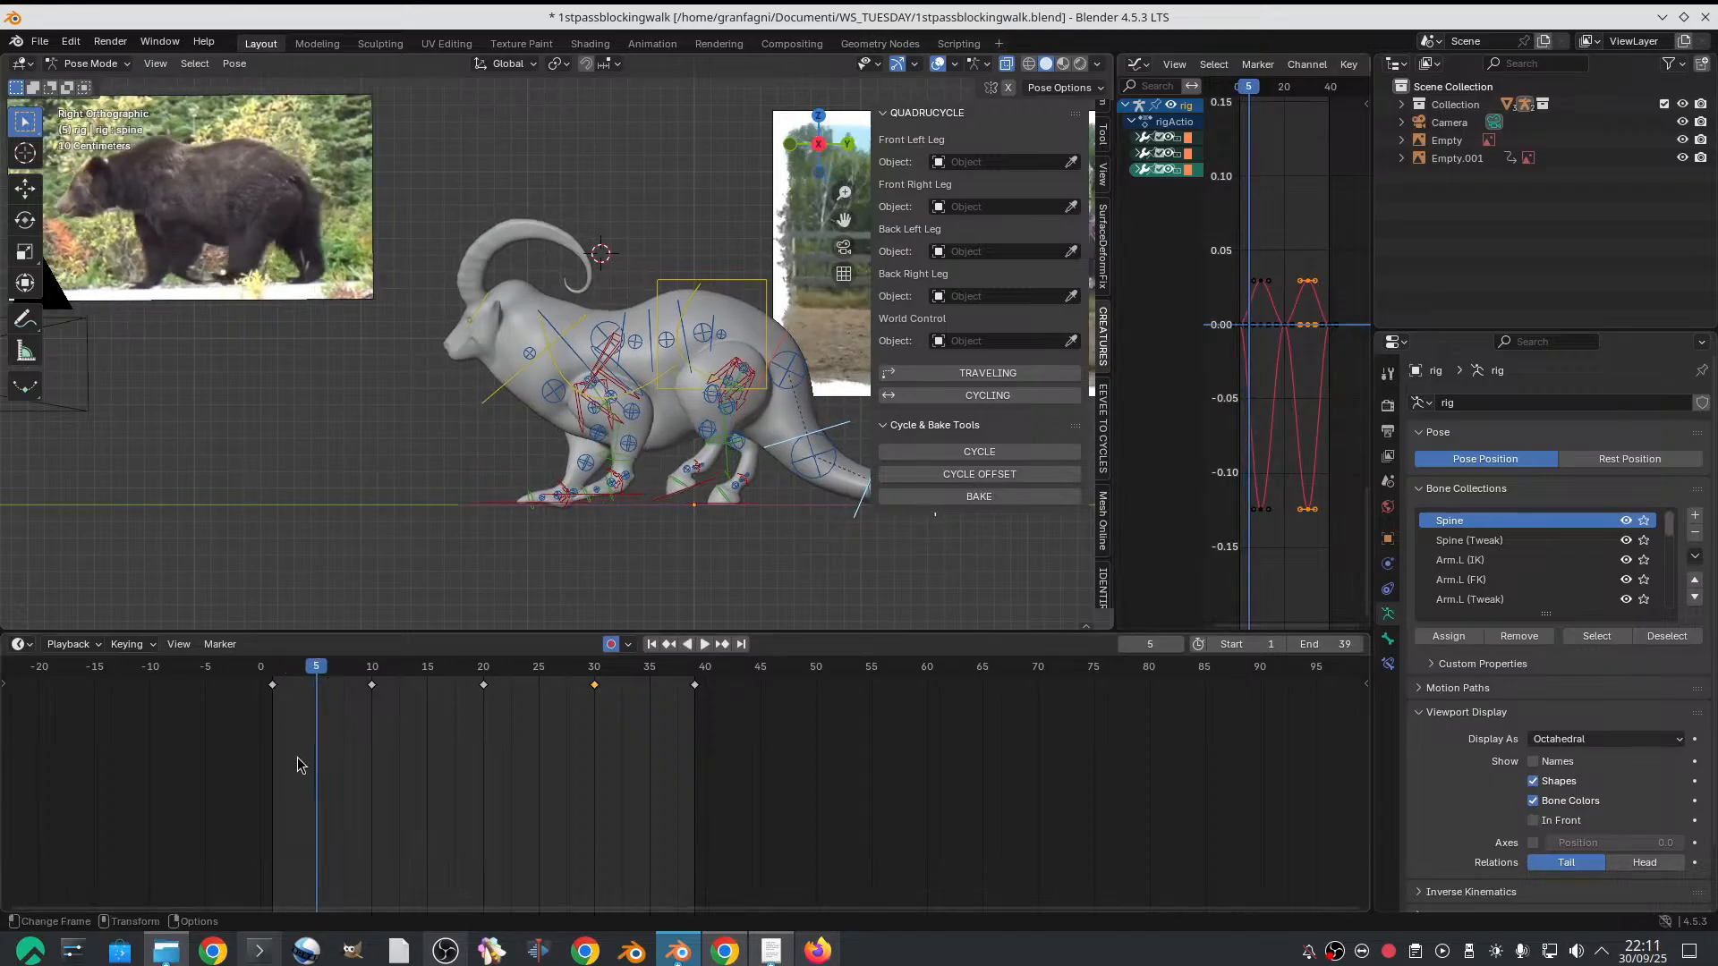
left_click_drag(277, 671, 322, 664)
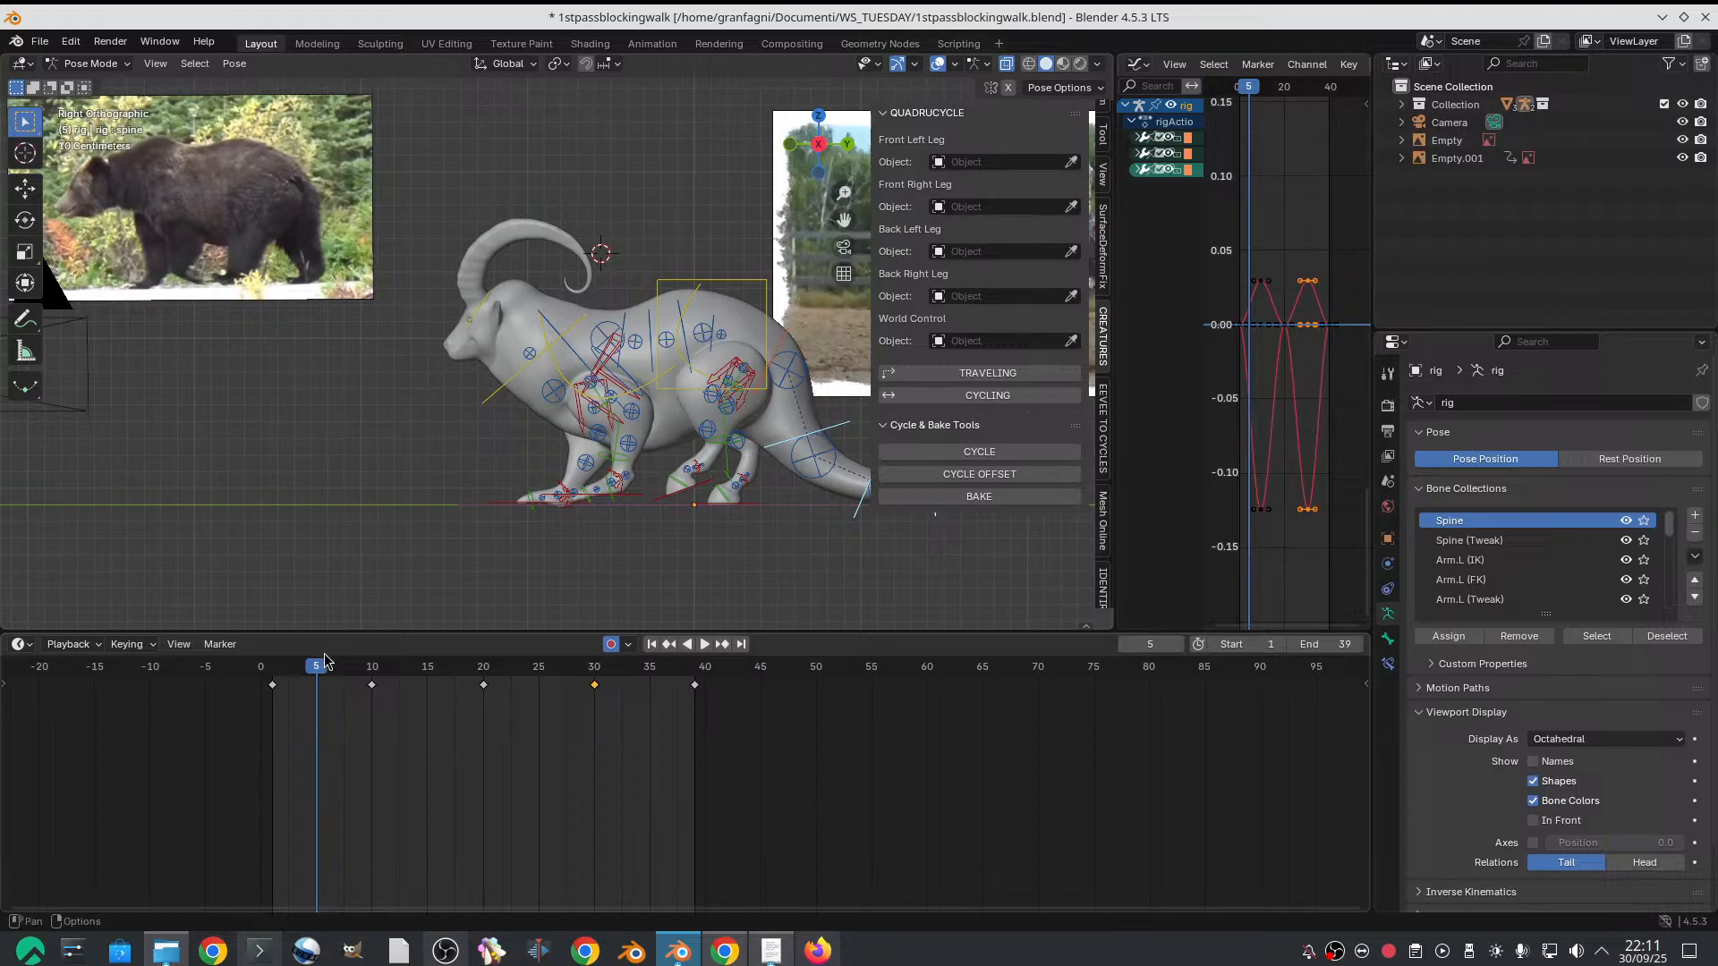
left_click_drag(302, 658, 320, 661)
scroll(498, 535, "up", 1)
scroll(506, 517, "down", 1)
Select the left front foot IK control and scrub frames 1 to 5 to study the foot's movement, ending on frame 5
middle_click_drag(522, 504, 474, 523, "alt")
left_click(584, 512)
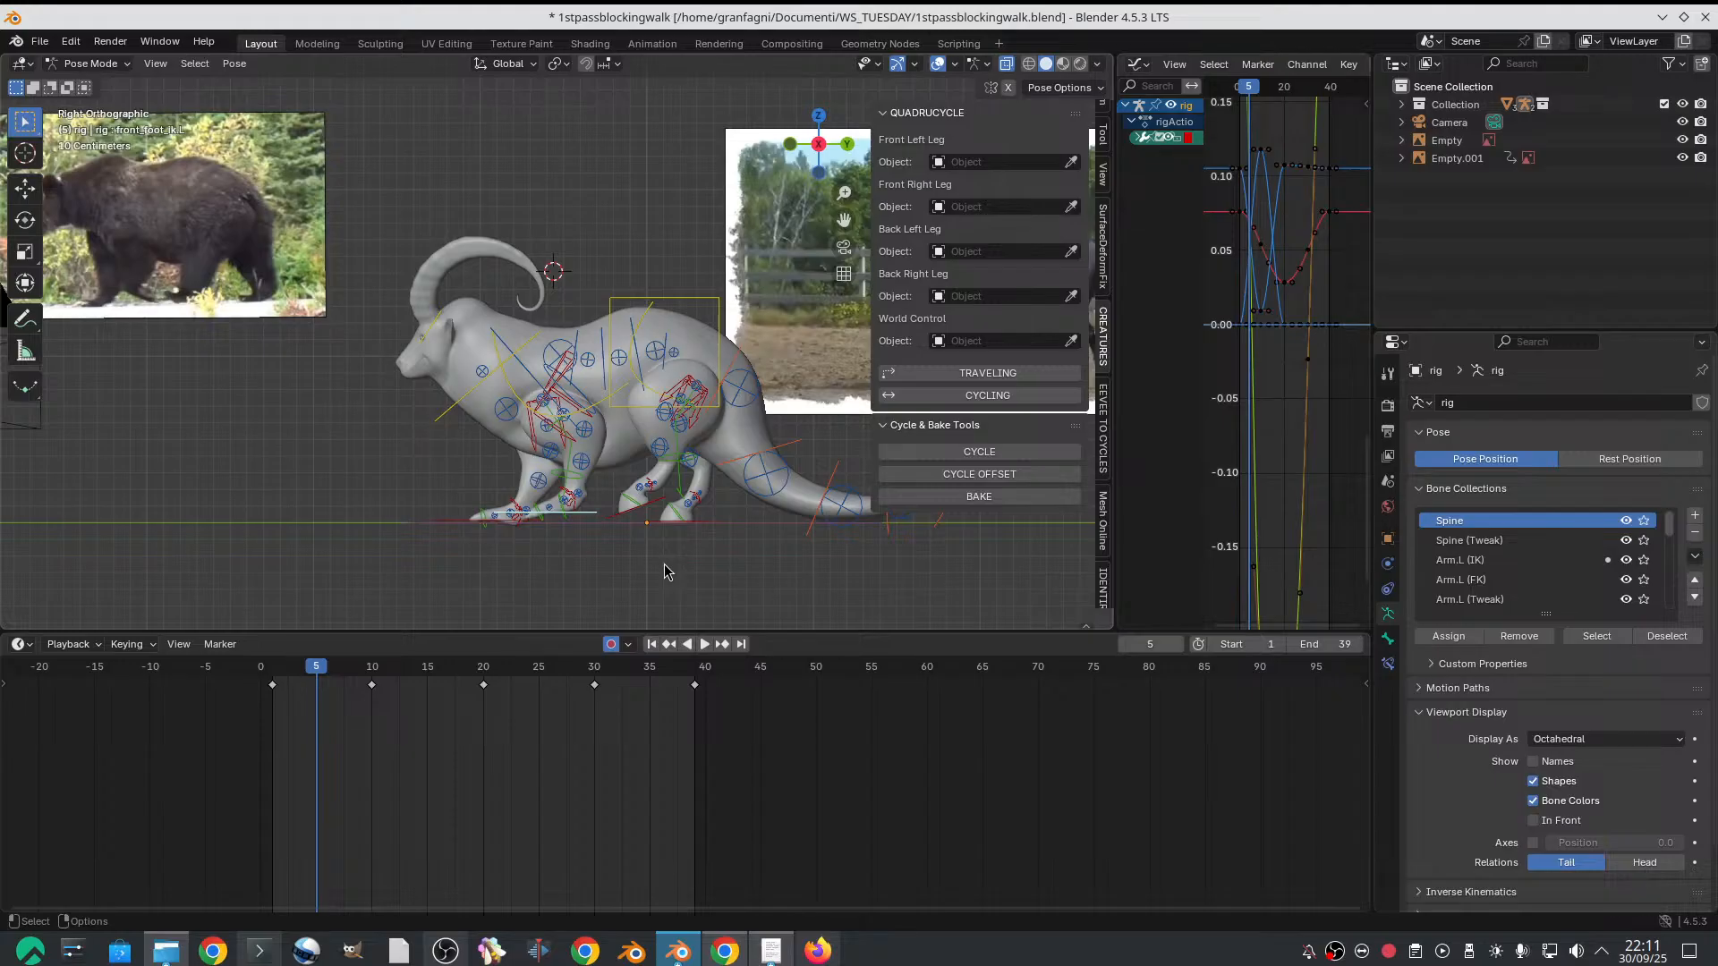
scroll(548, 356, "up", 2)
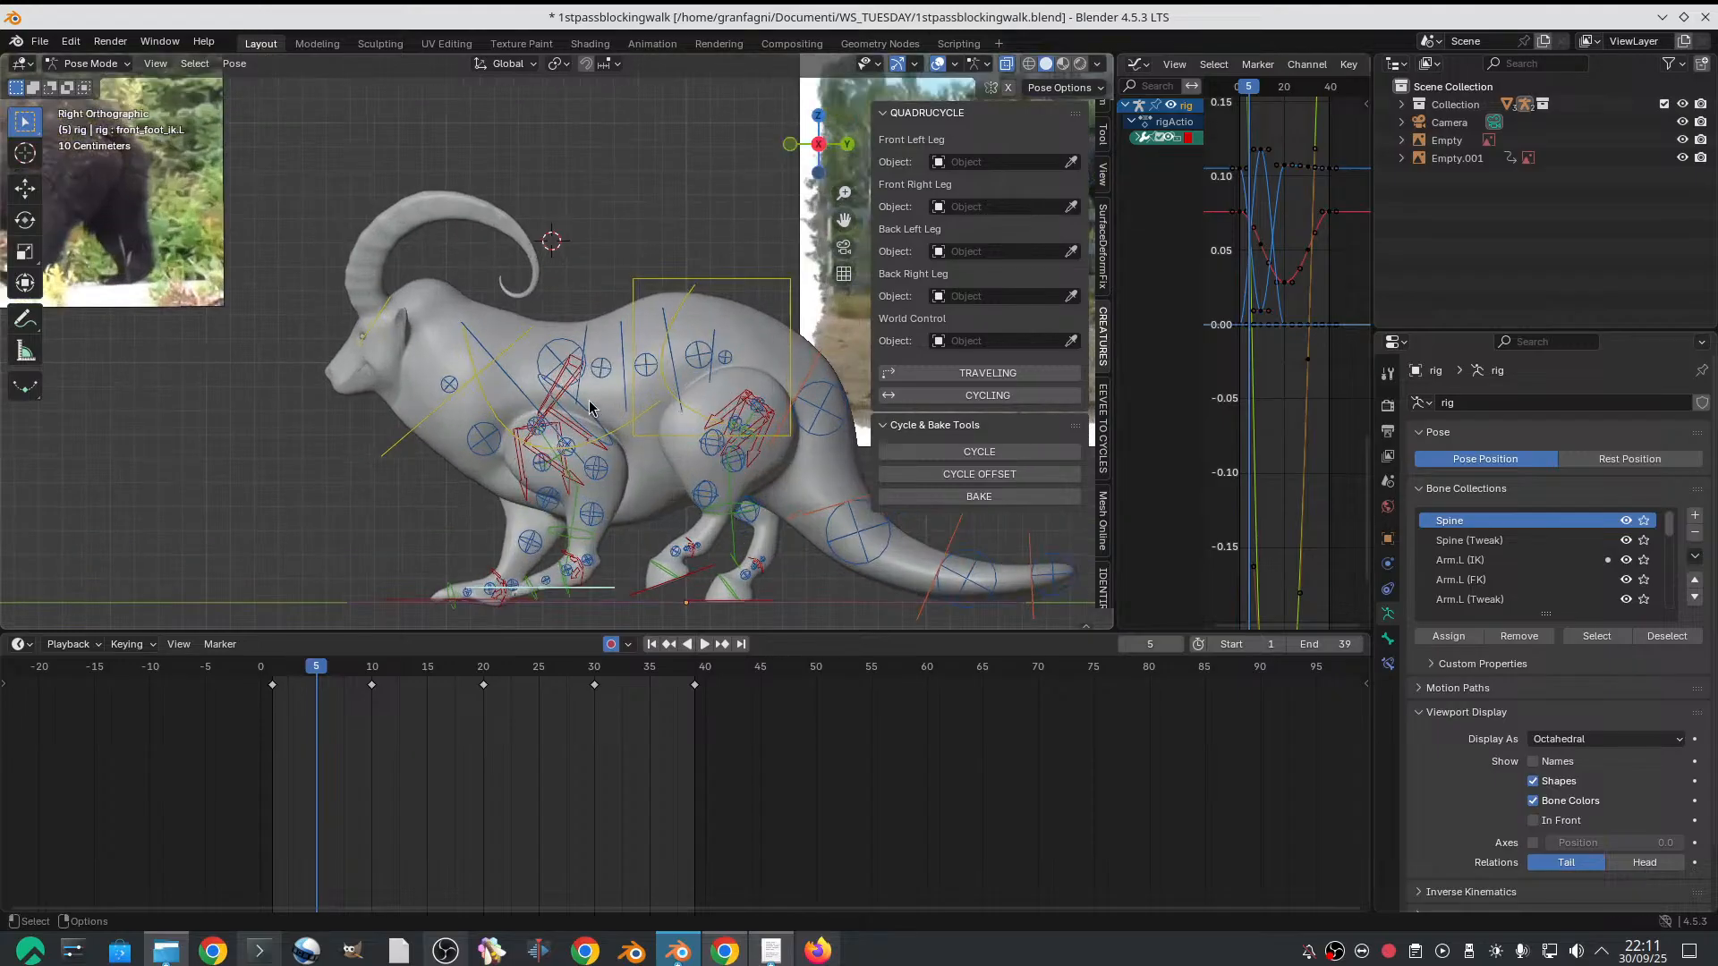
middle_click_drag(625, 524, 624, 500, "shift")
left_click(284, 662)
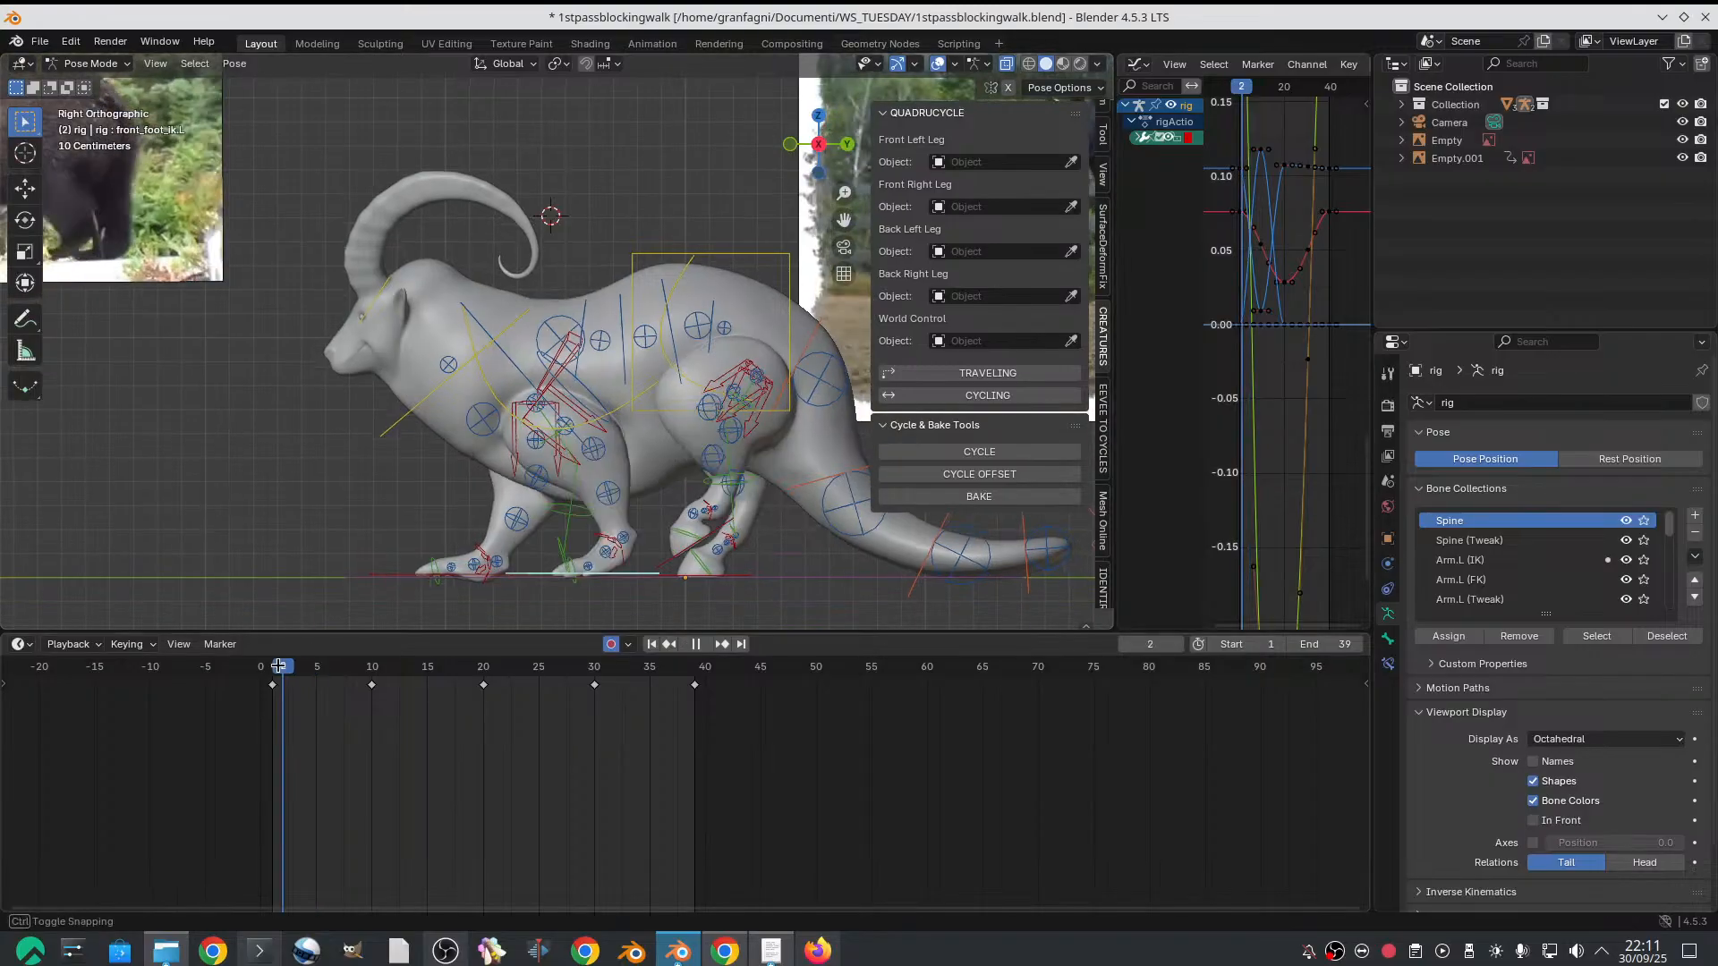
scroll(290, 615, "down", 3)
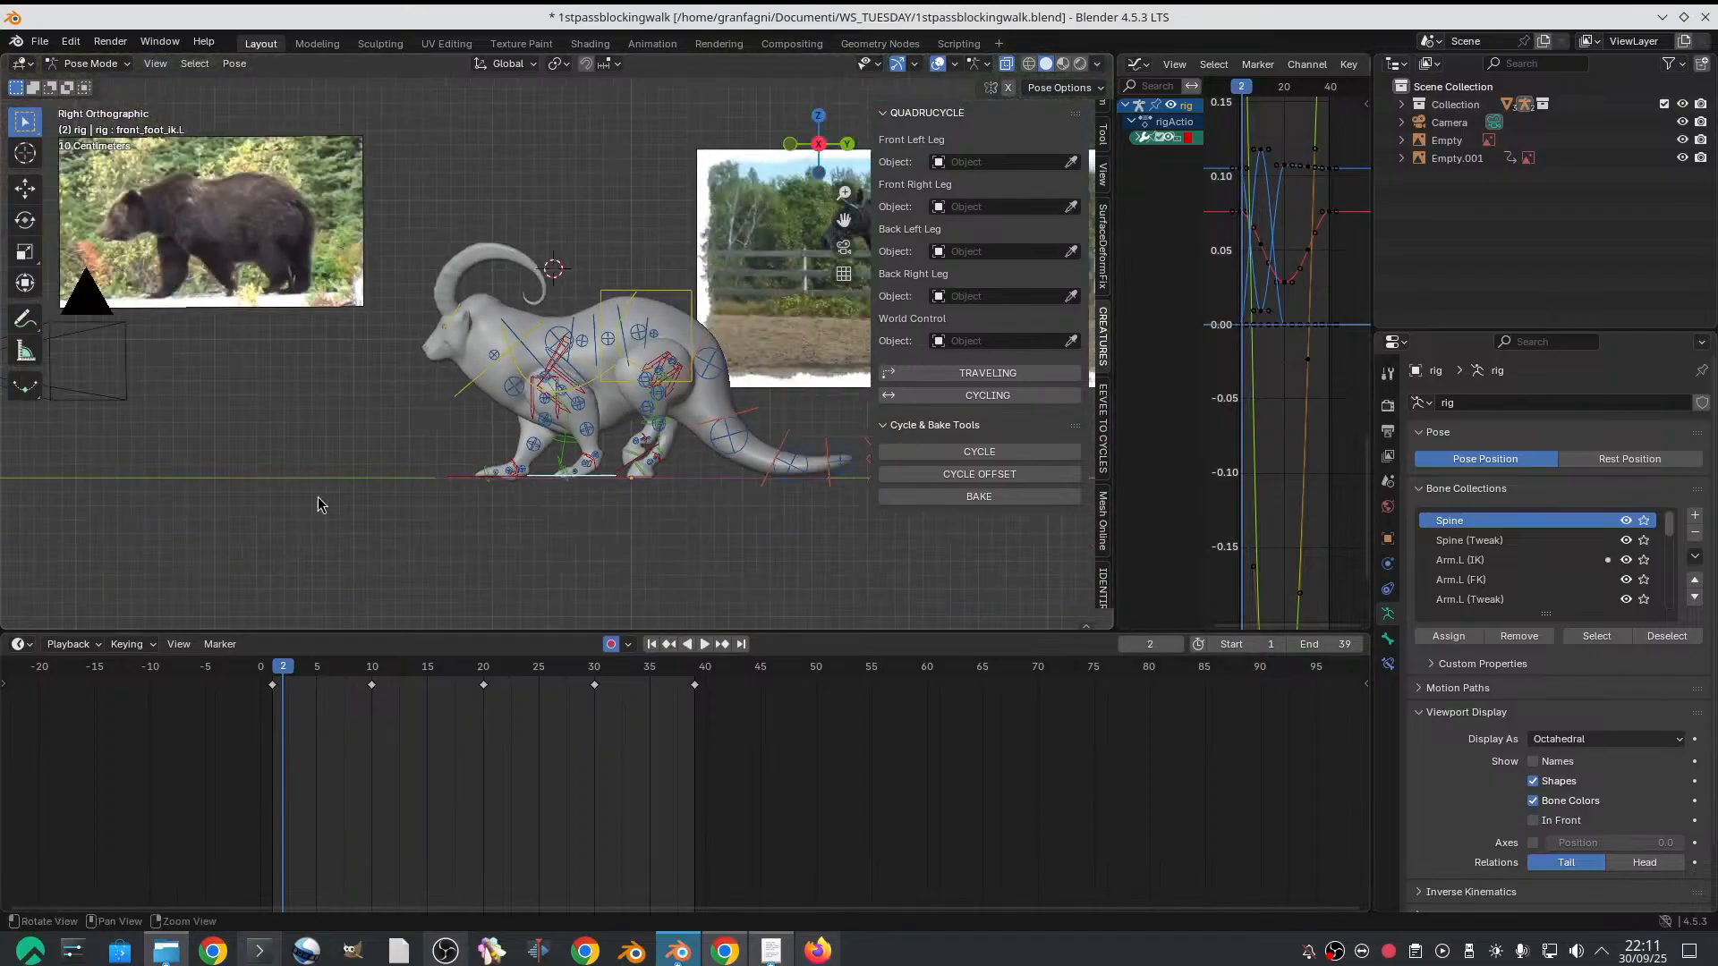
left_click(275, 667)
left_click_drag(275, 666, 316, 664)
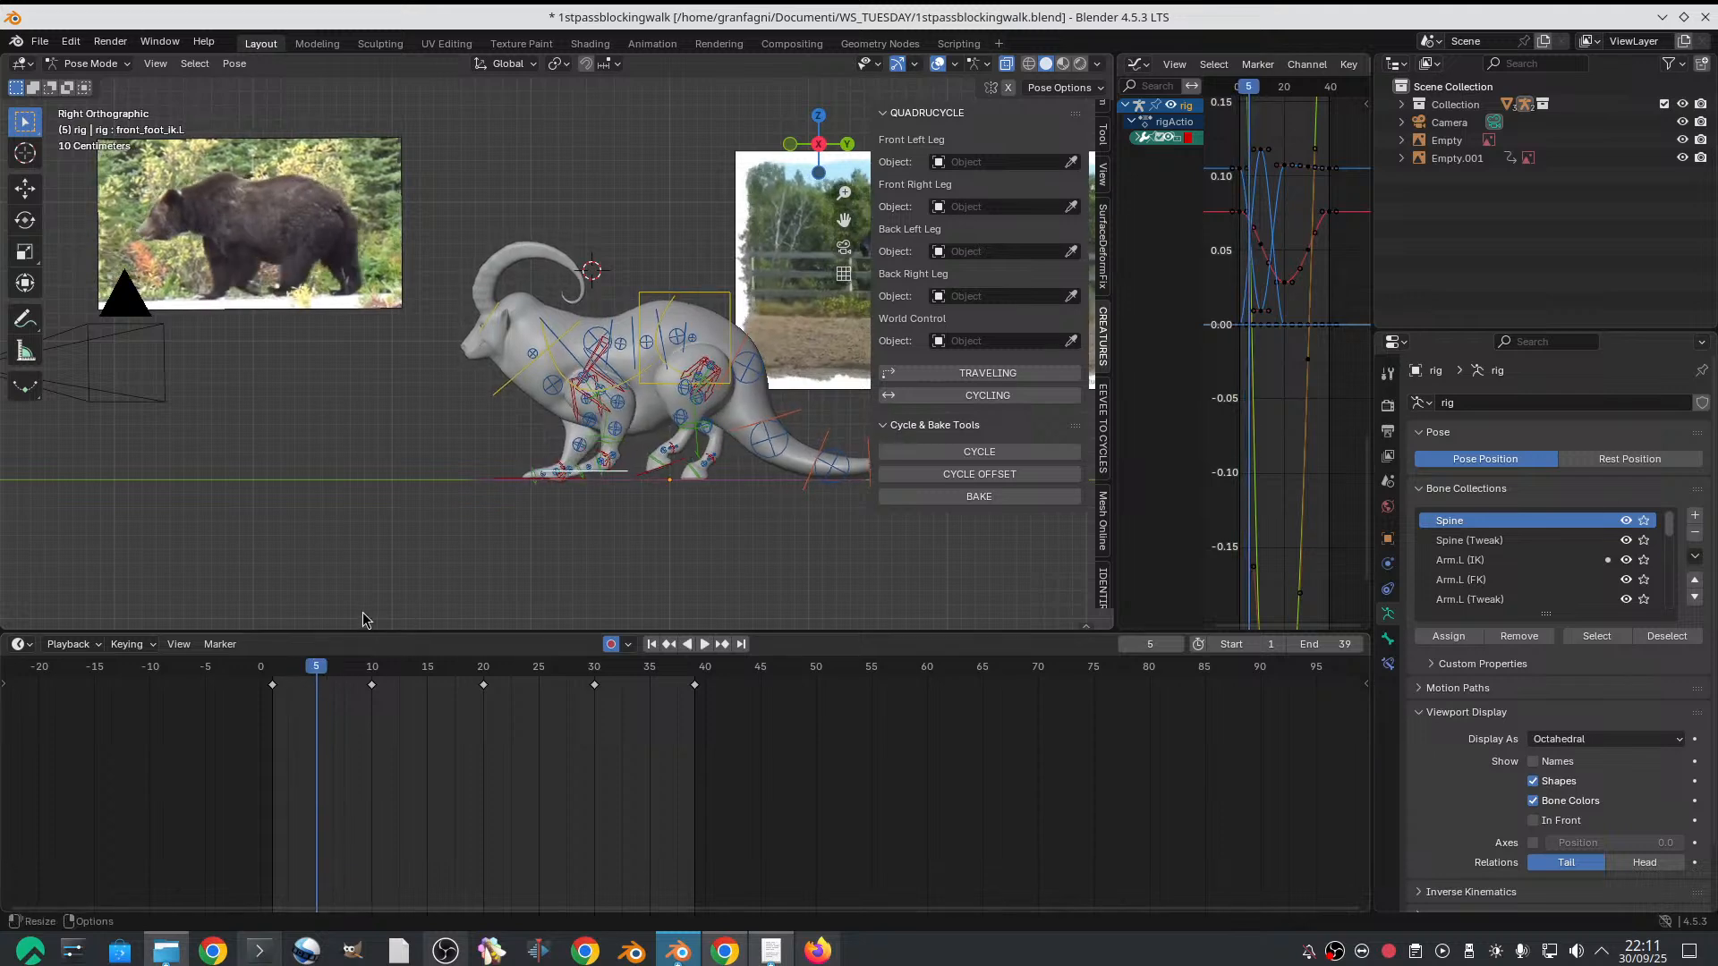
Rotate the left front foot IK control on frame 5 to raise the heel and point the toes toward the ground
scroll(557, 454, "up", 2)
scroll(573, 443, "up", 3)
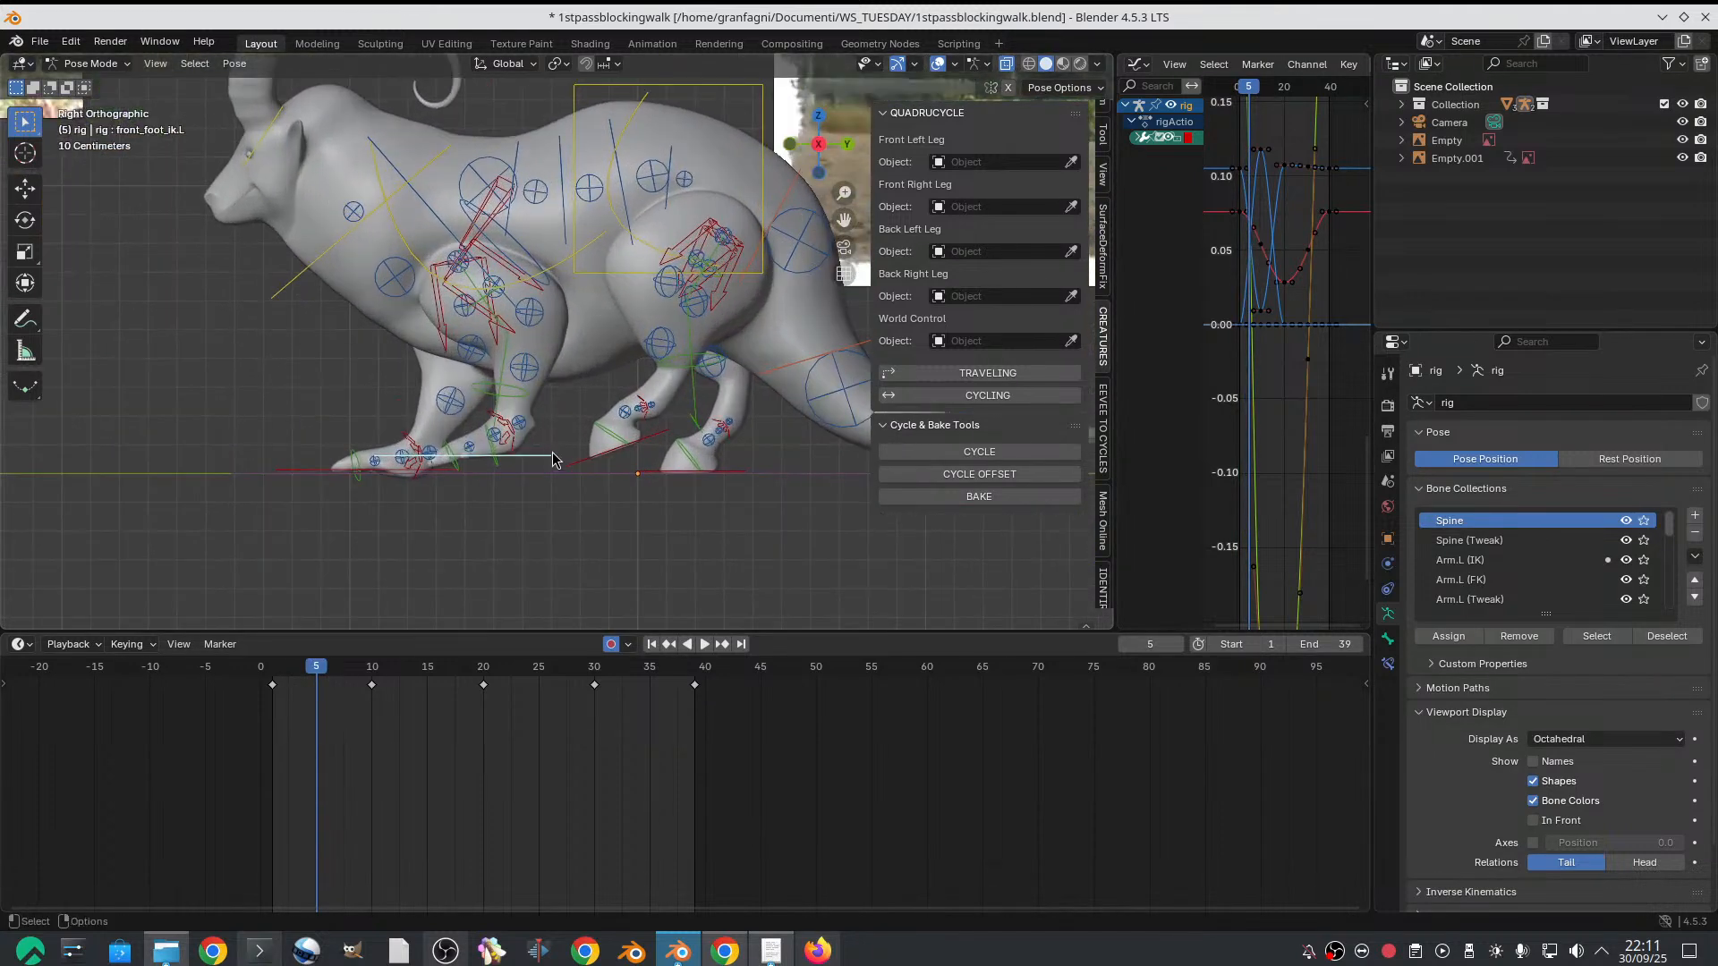
key("e")
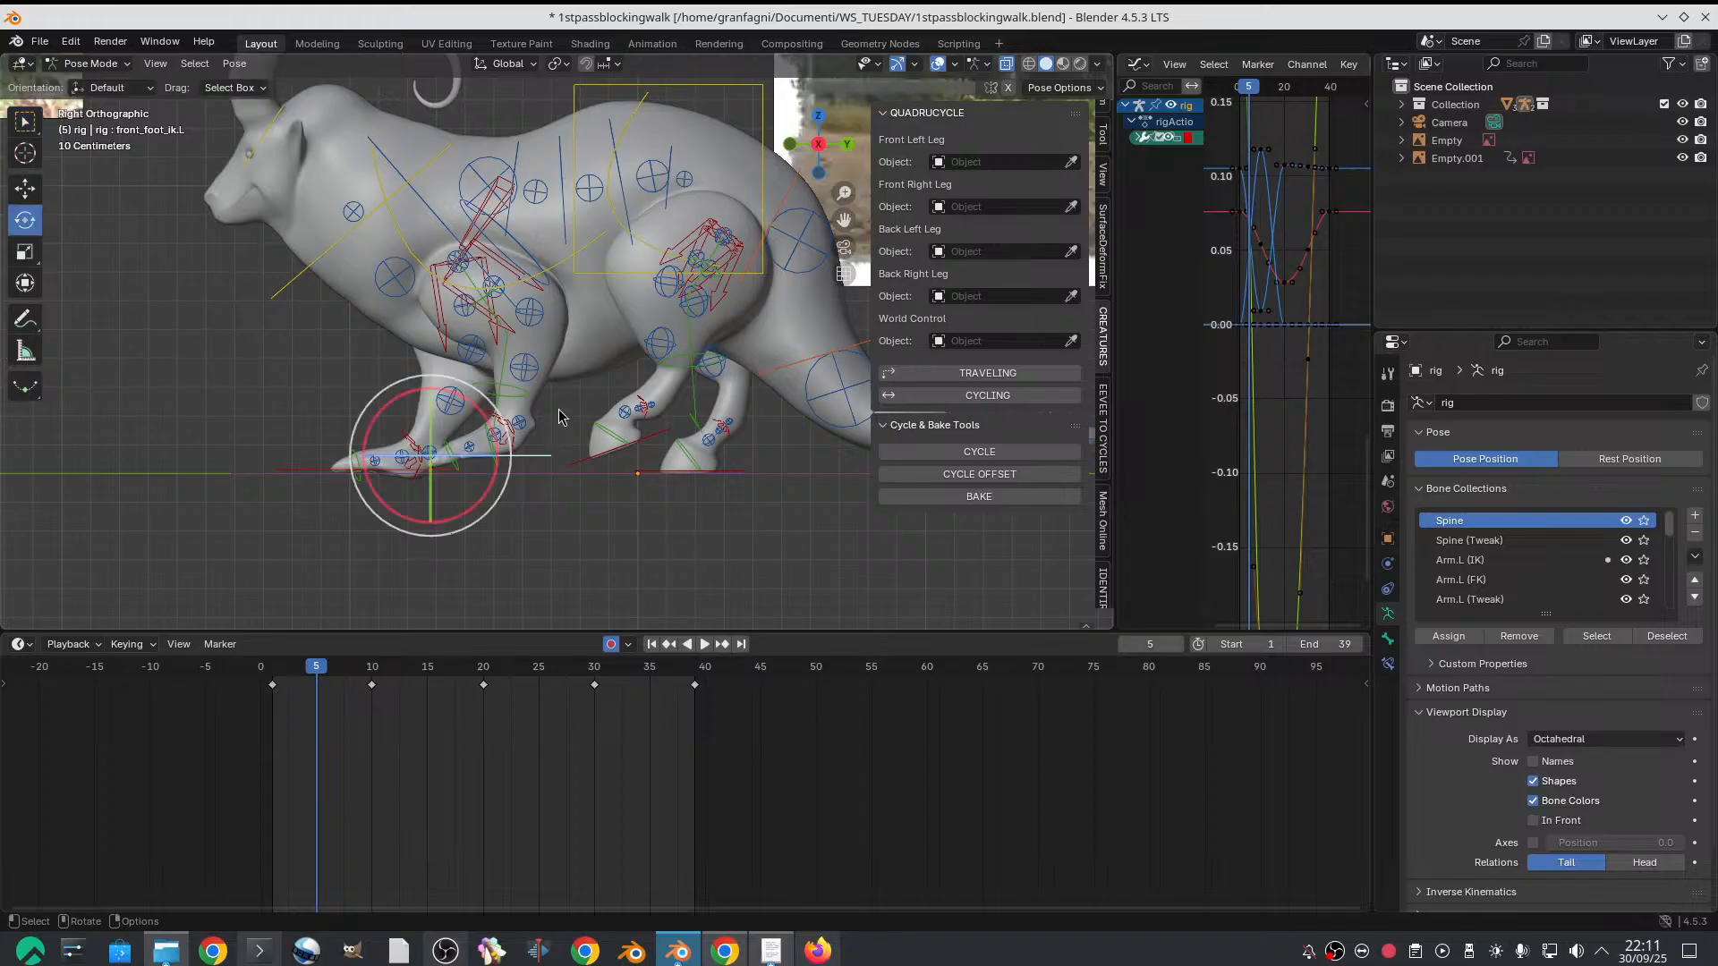
mouse_move(502, 417)
left_mouse_down()
mouse_move(483, 421)
mouse_move(495, 438)
left_mouse_up()
Move the left front foot IK control backward along Y and slightly down along Z on frame 5
key("w")
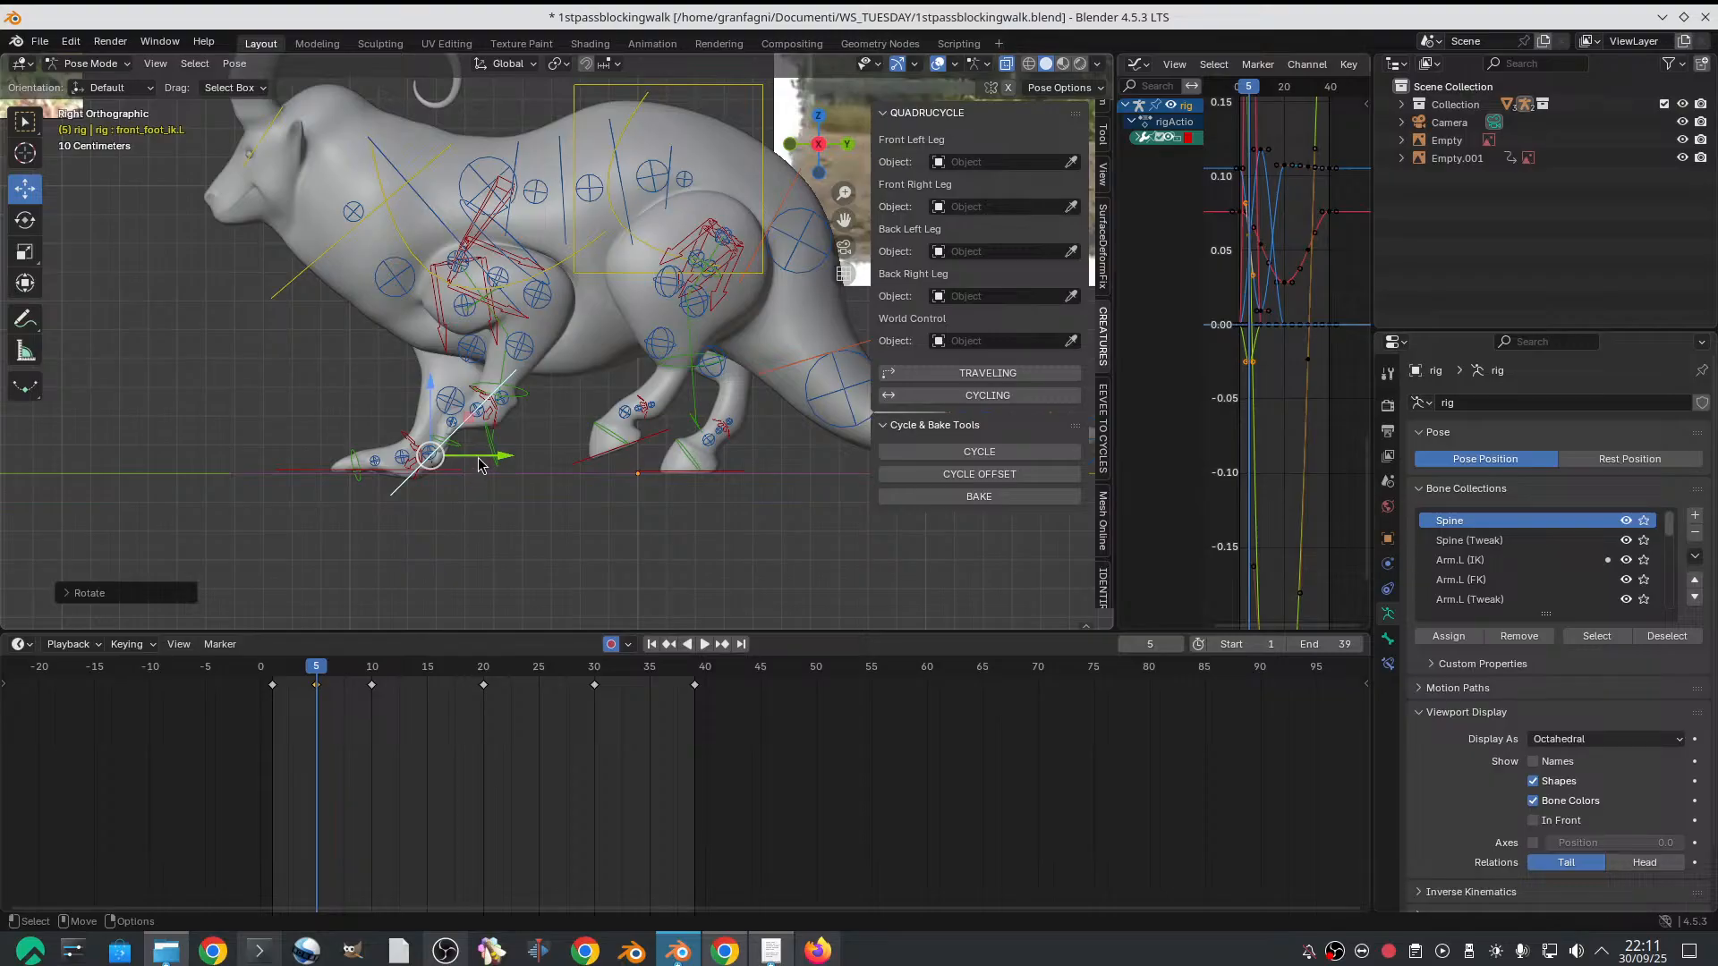
key("q")
middle_click_drag(505, 474, 526, 492)
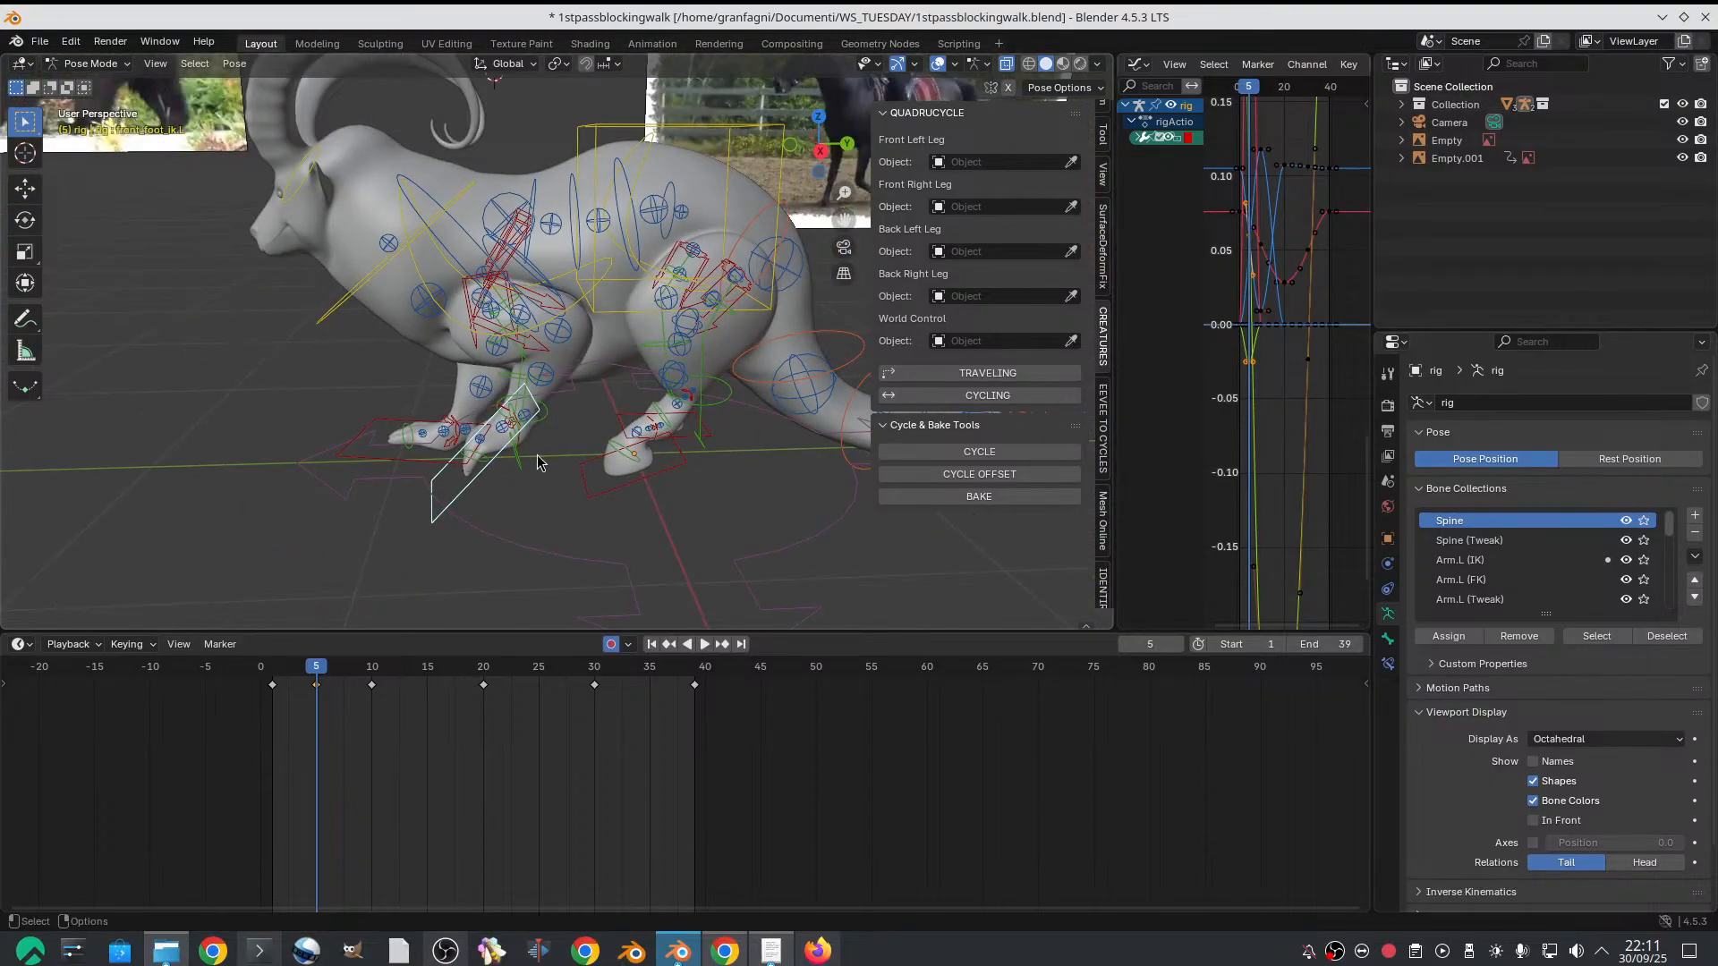
key("w")
left_click_drag(525, 469, 573, 470)
middle_click_drag(573, 469, 565, 404)
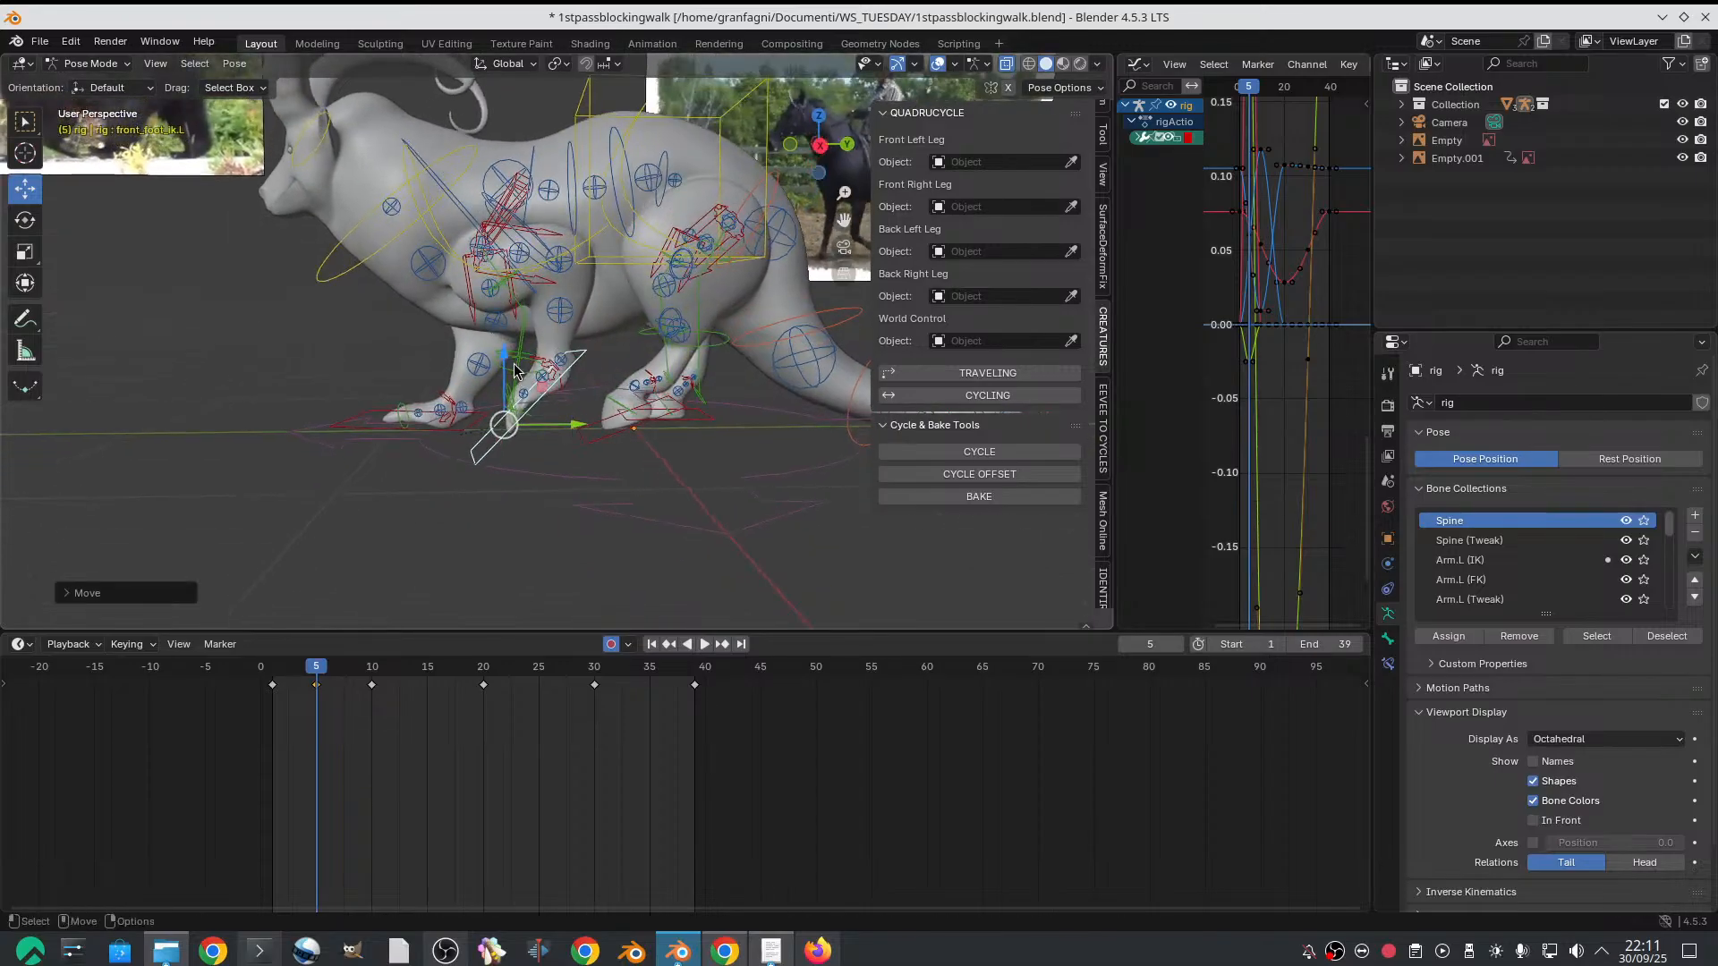
left_click_drag(515, 371, 514, 390)
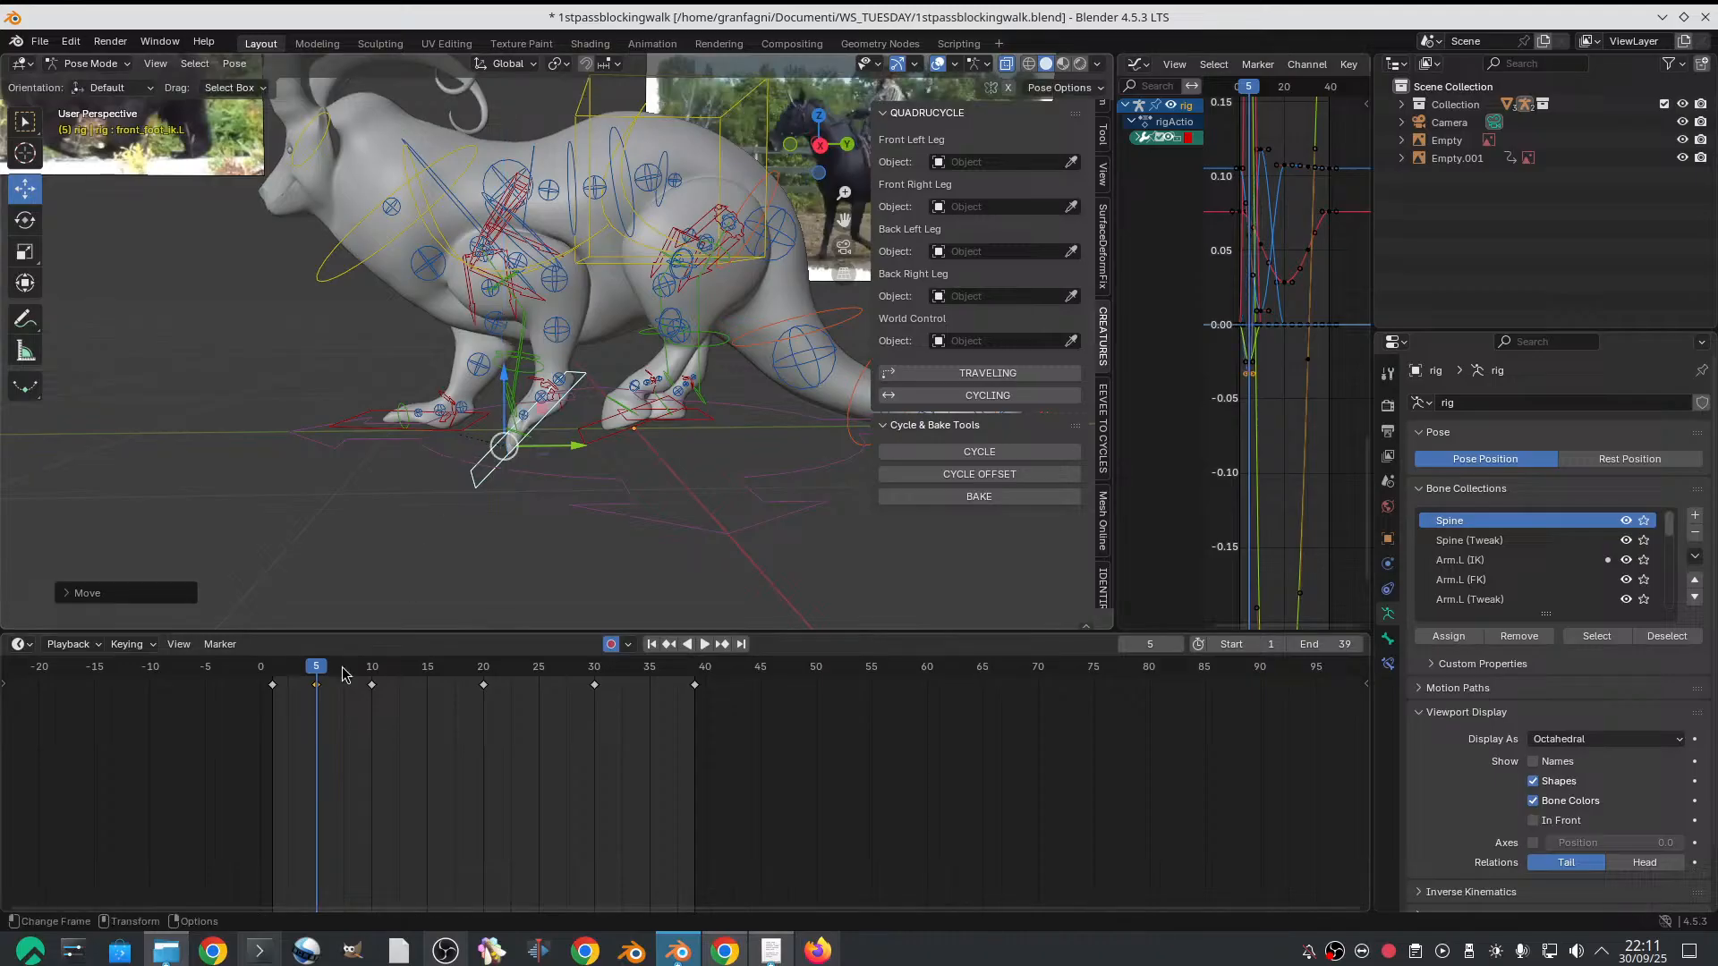
Scrub around frame 5 in the right orthographic view and check the lifted front foot against the bear reference
mouse_move(346, 673)
left_mouse_down()
mouse_move(264, 666)
mouse_move(305, 648)
mouse_move(316, 667)
left_mouse_up()
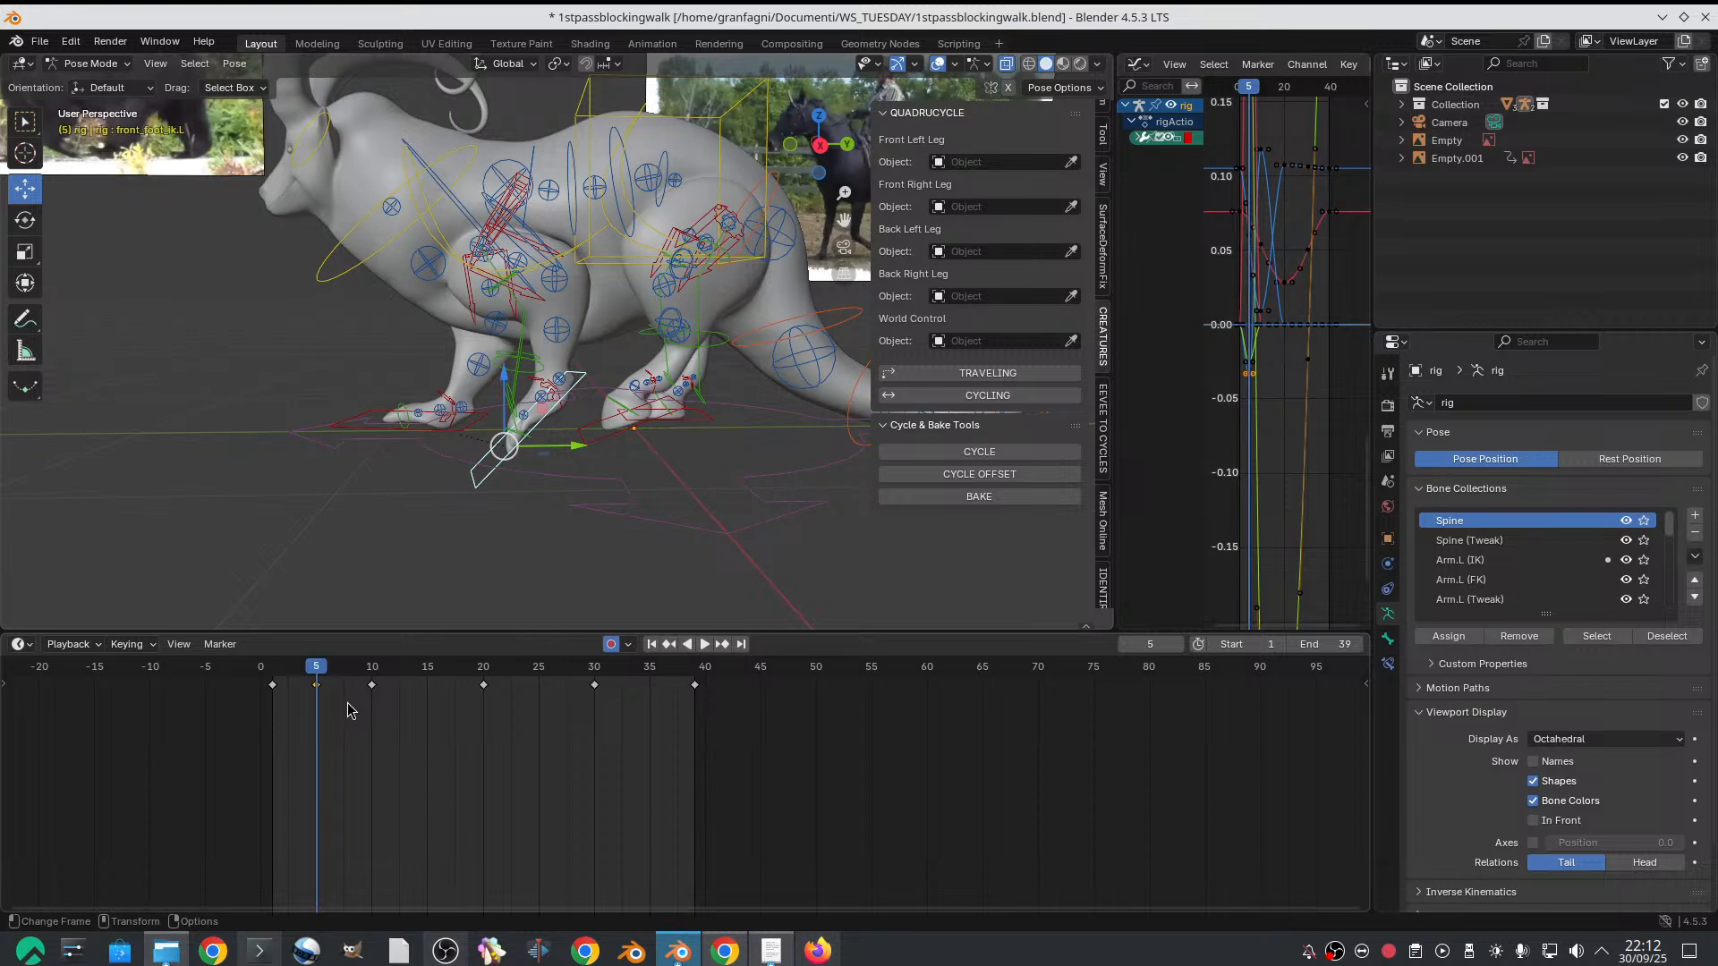
left_click(790, 147)
left_click(790, 147)
left_click(790, 147)
left_click(790, 147)
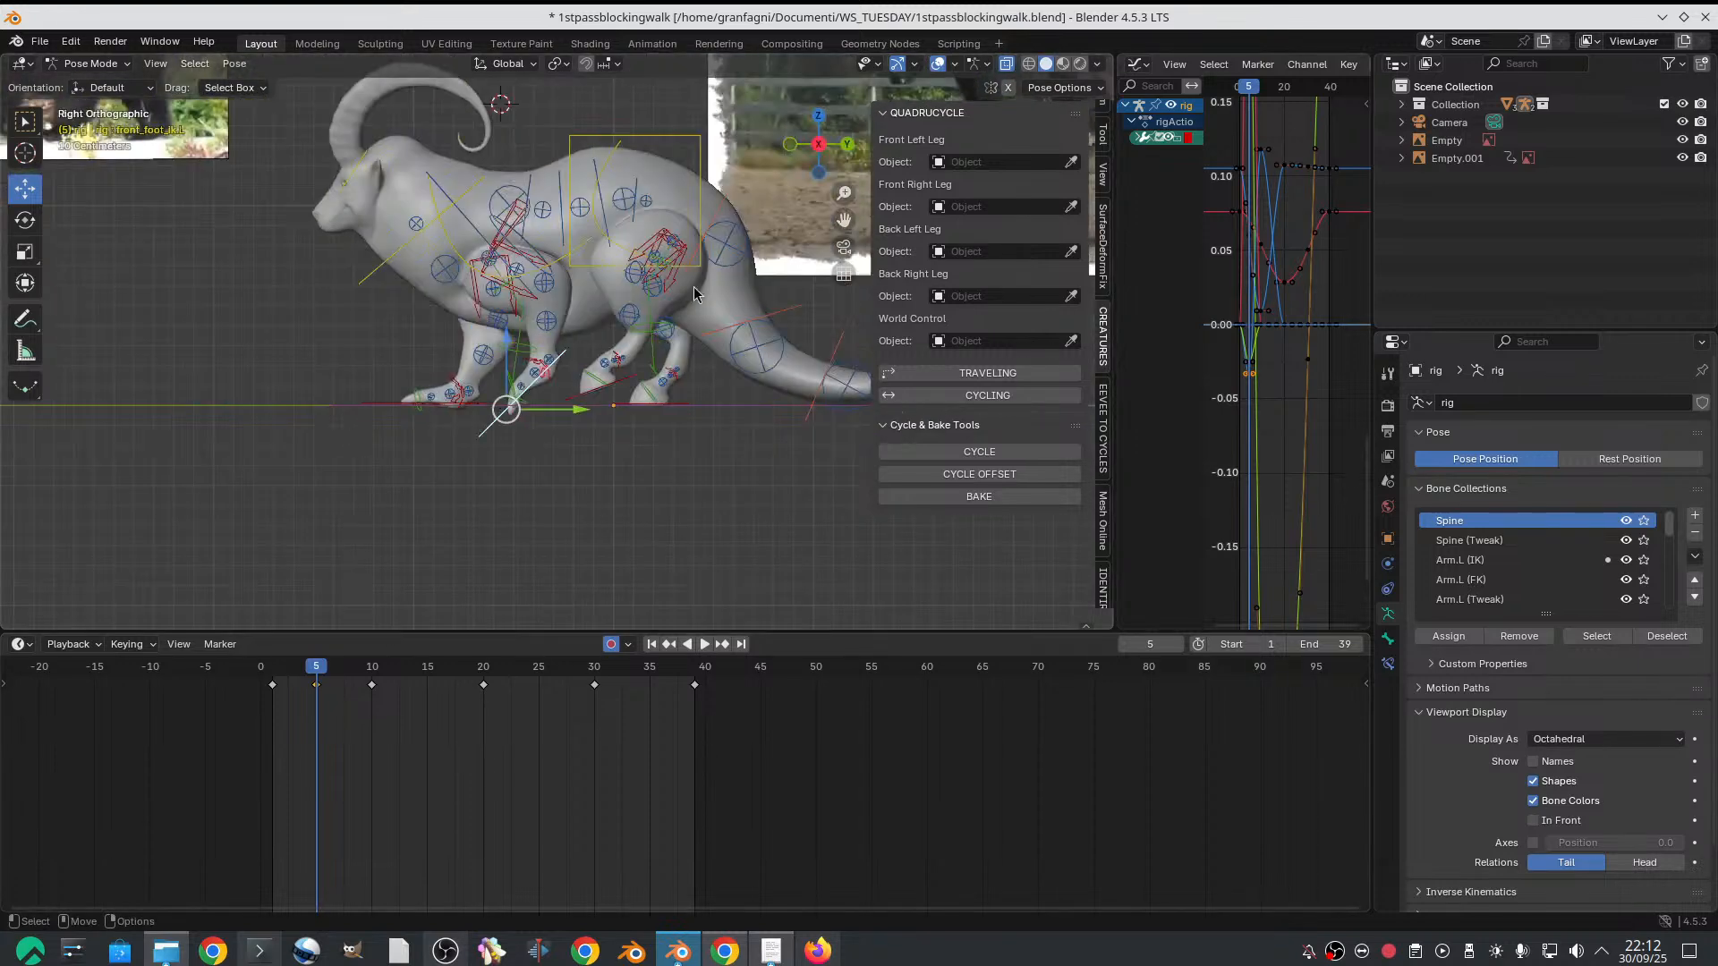
scroll(605, 374, "down", 1)
middle_click_drag(561, 382, 636, 442, "shift")
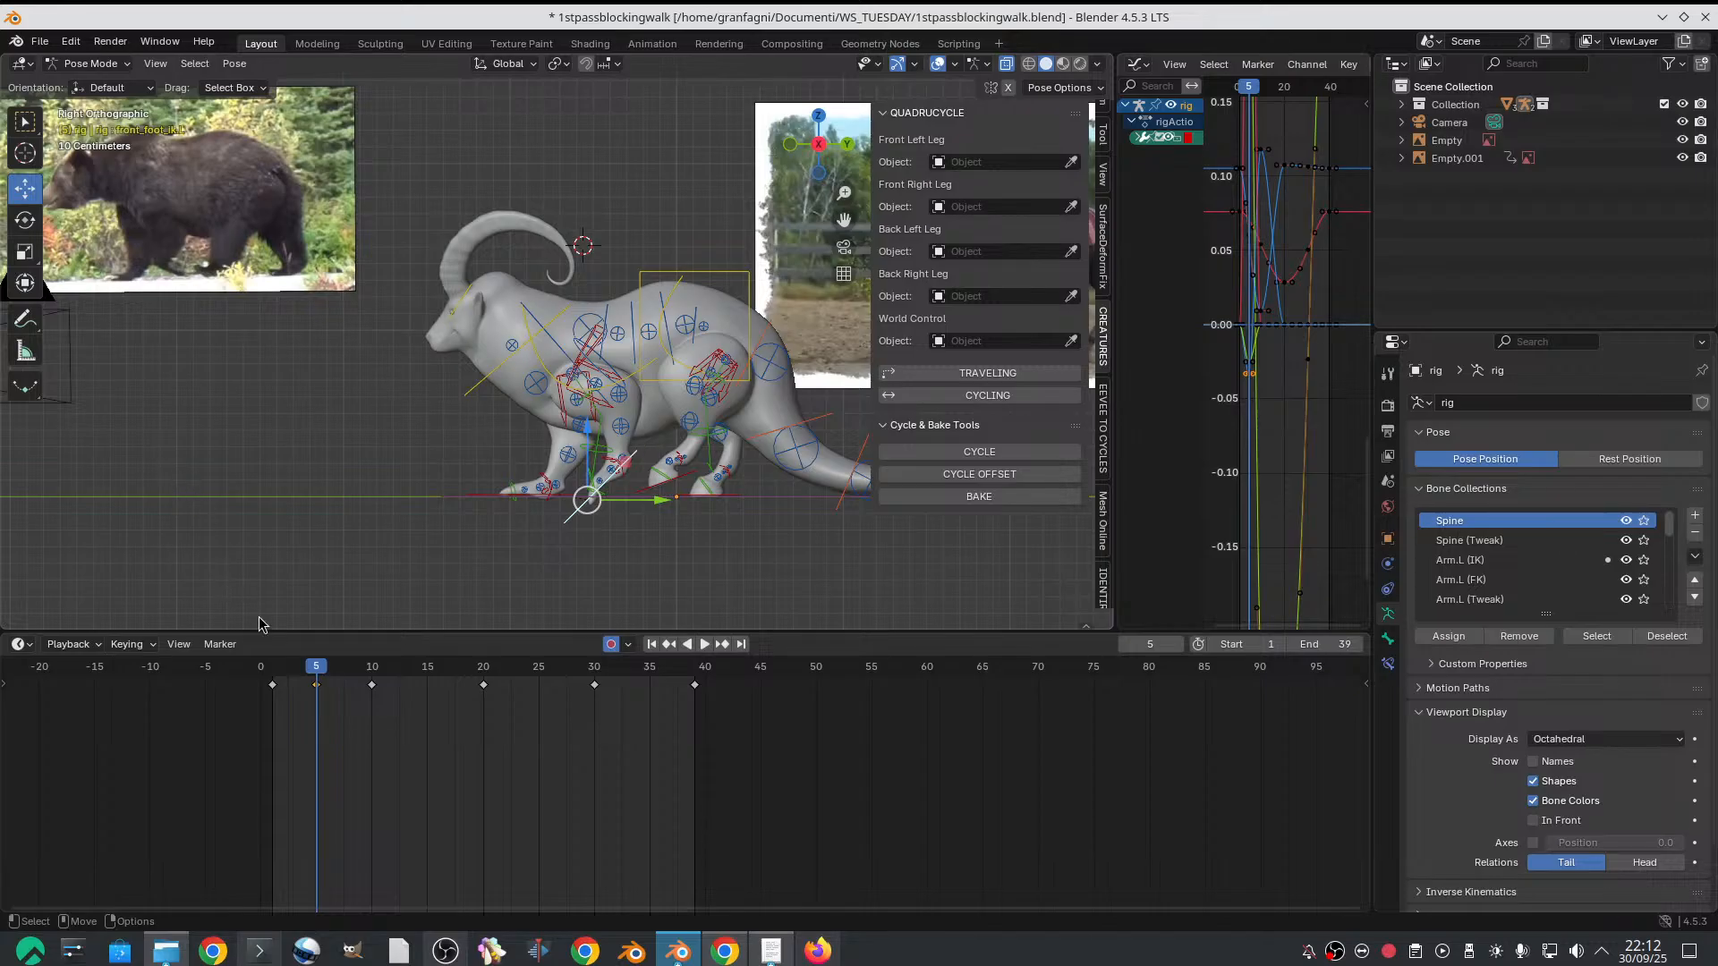
mouse_move(311, 667)
left_mouse_down()
mouse_move(285, 665)
mouse_move(316, 664)
left_mouse_up()
scroll(496, 514, "up", 5)
middle_click_drag(507, 491, 449, 344, "shift")
scroll(544, 435, "down", 2)
middle_click_drag(310, 288, 259, 234, "shift")
scroll(510, 406, "up", 3)
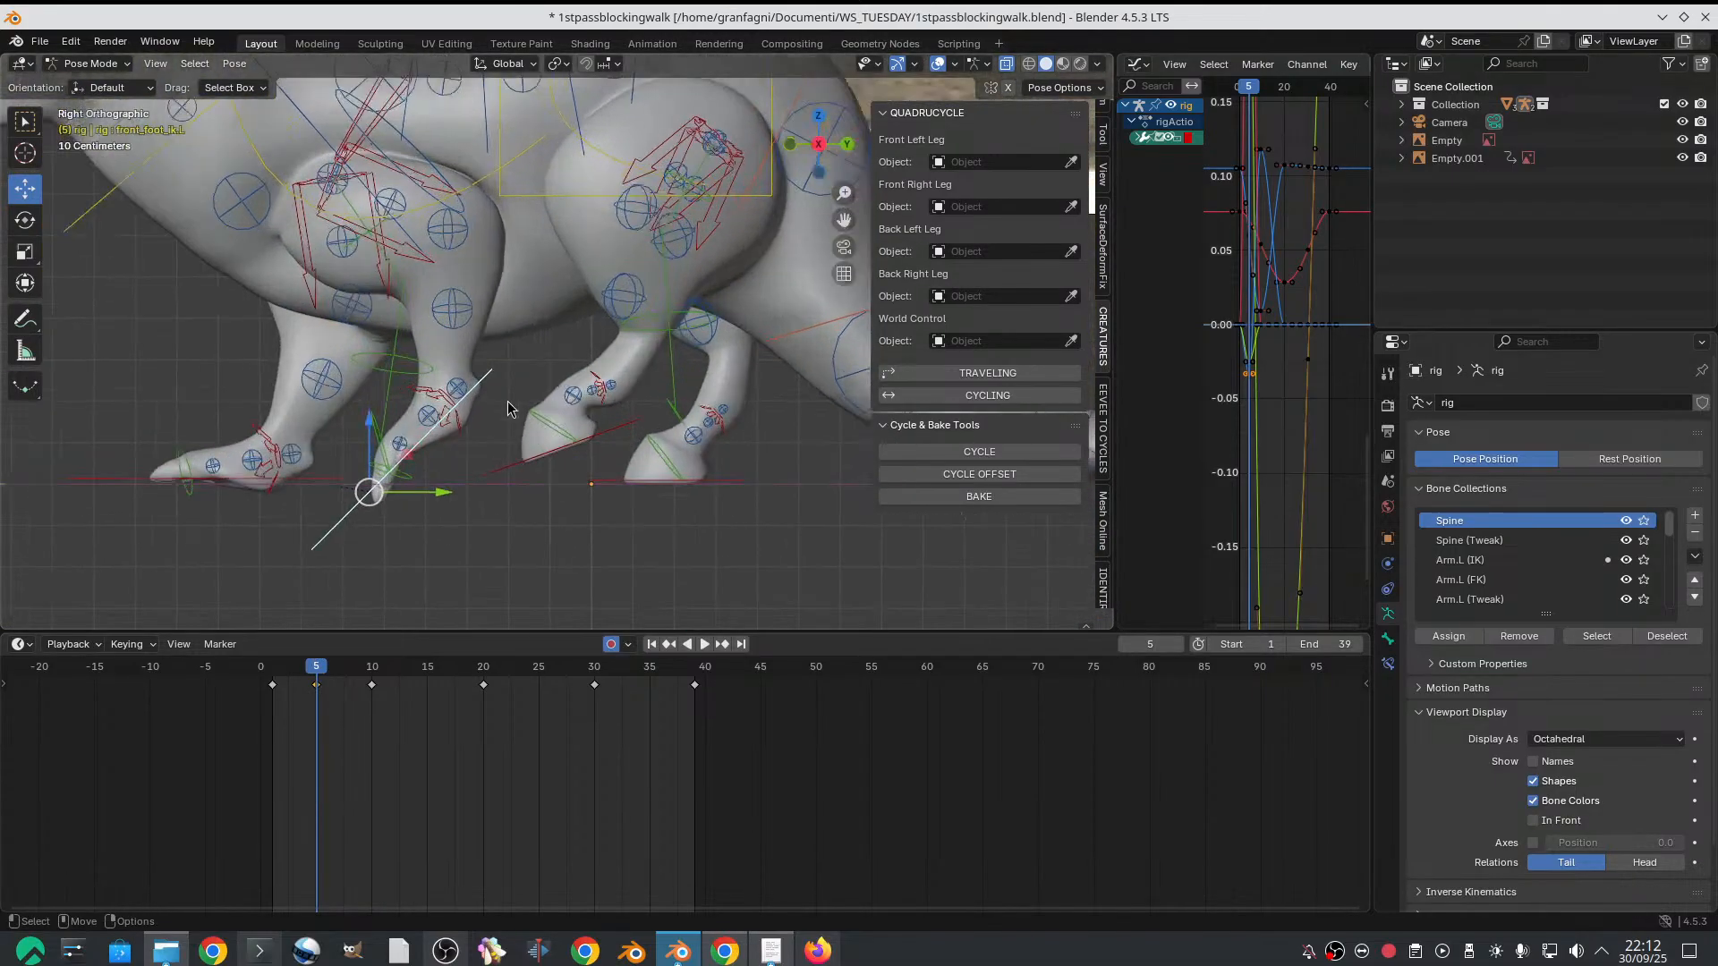
Rotate the left front heel IK control on frame 5 to make the lifted foot more upright
middle_click_drag(510, 407, 540, 408, "shift")
scroll(530, 411, "up", 1)
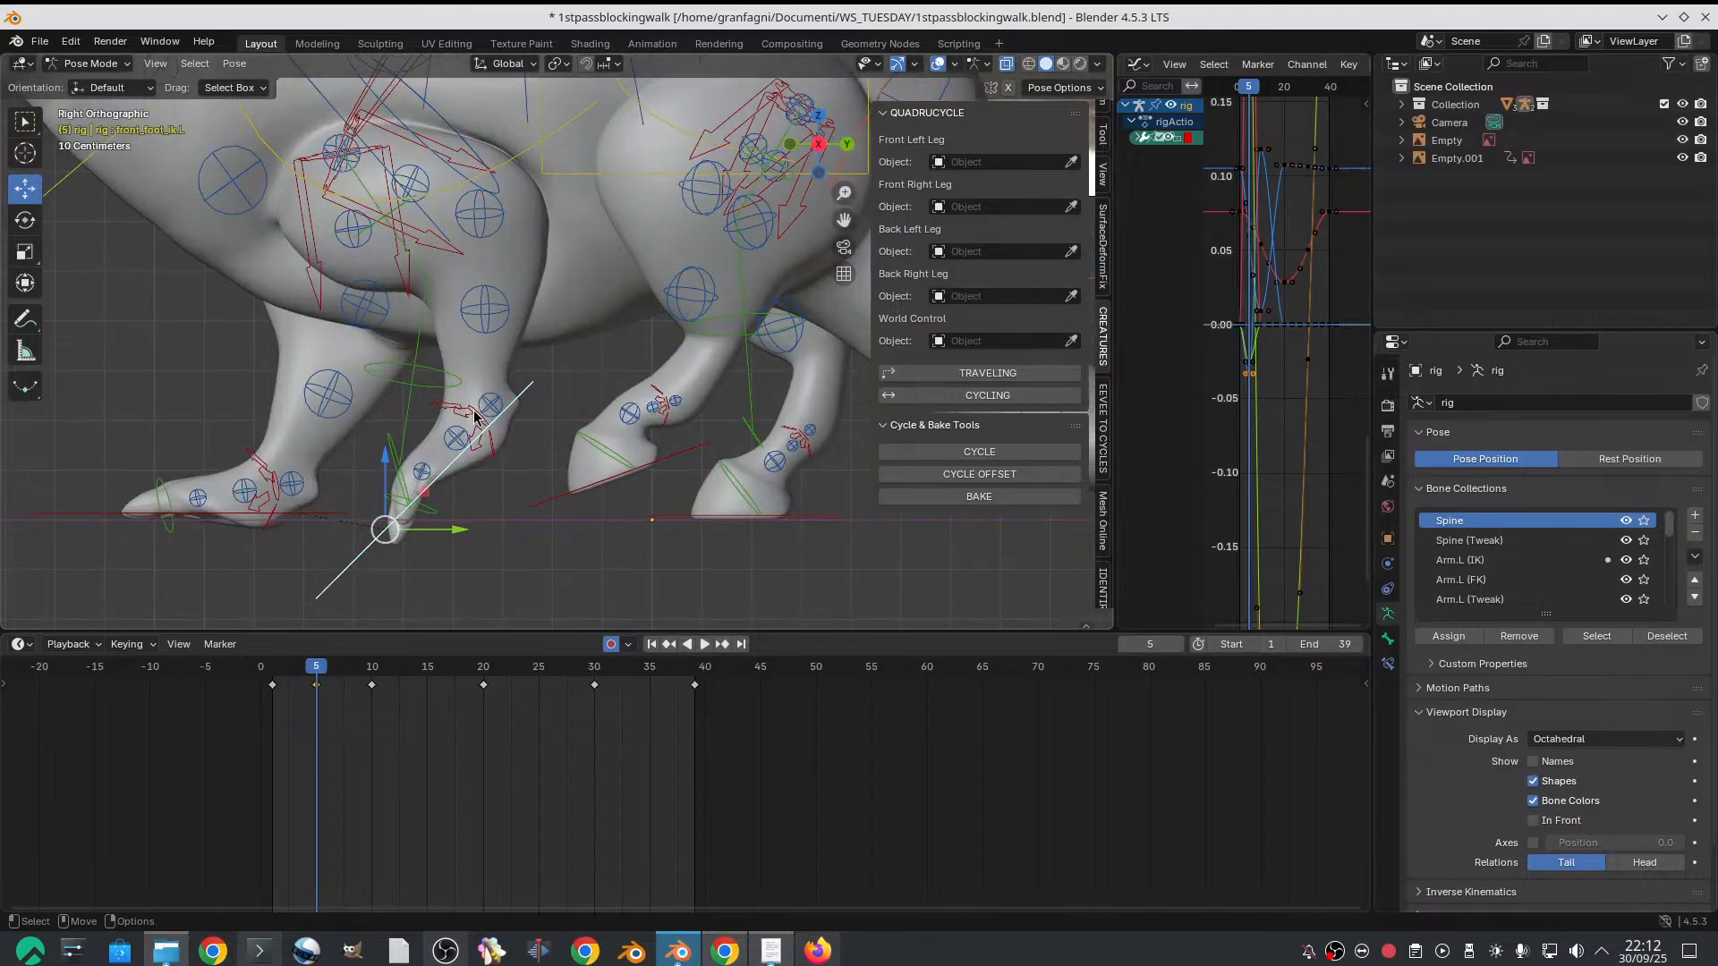
left_click(474, 416)
key("r")
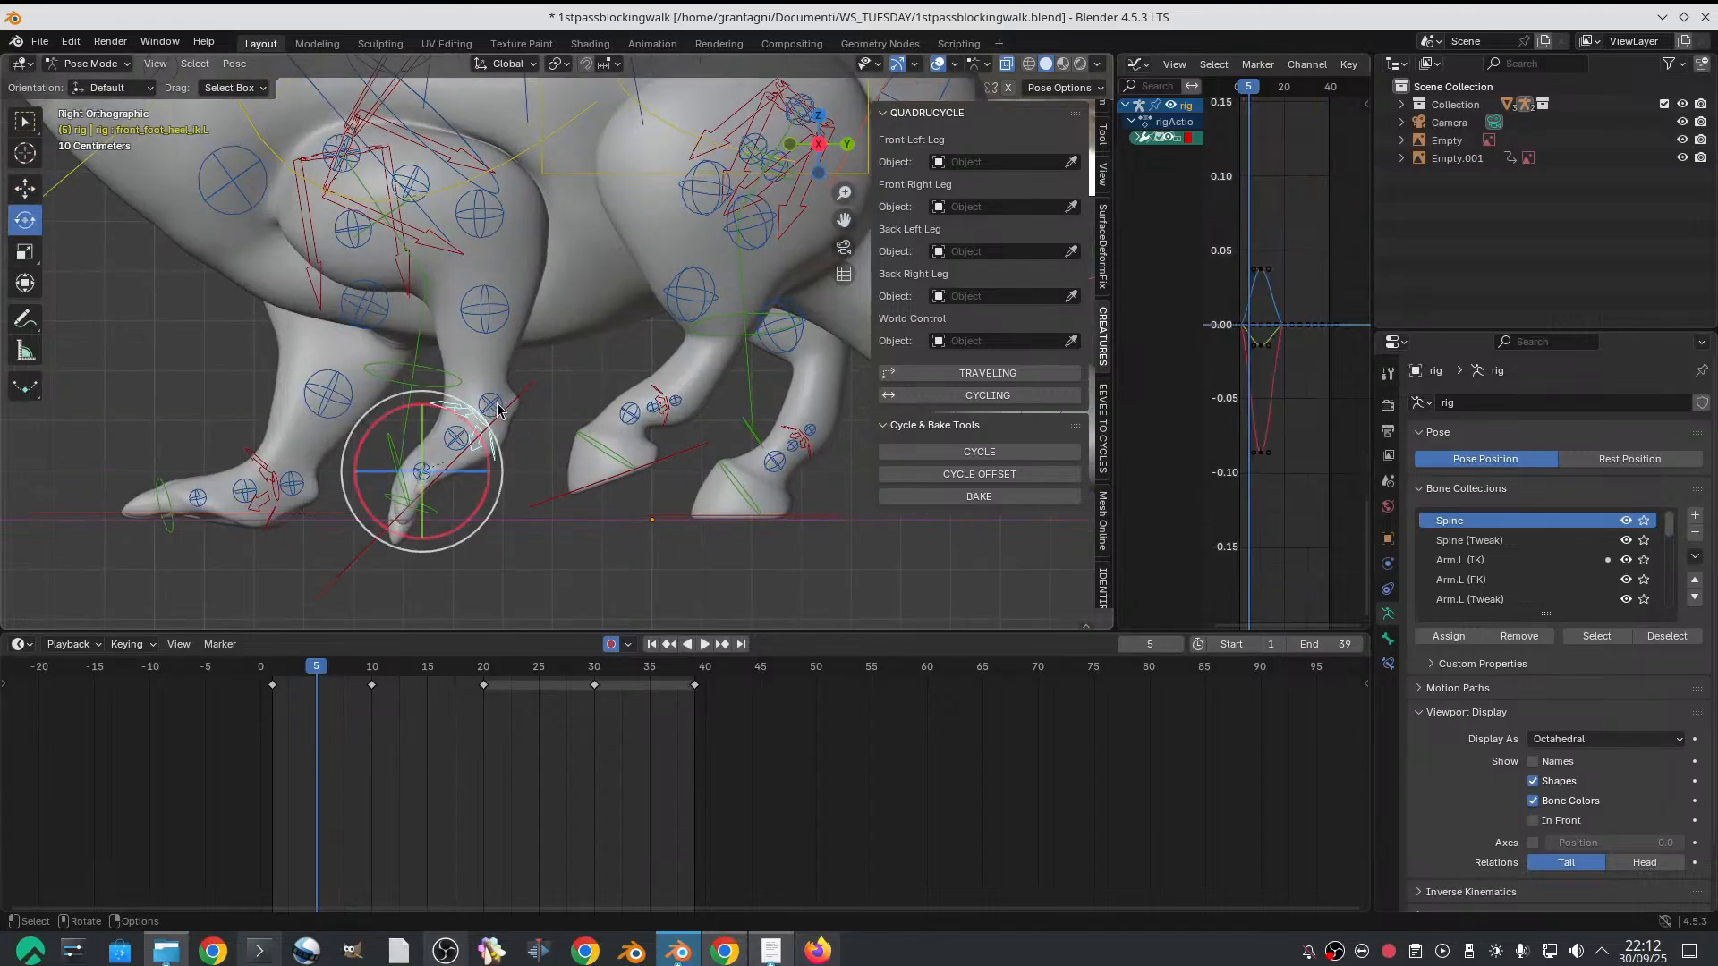
left_click_drag(451, 399, 413, 410)
Try to rotate the left front foot's FK control on frame 5
left_click(344, 438)
left_click(392, 456)
scroll(419, 449, "up", 1)
left_click(350, 487)
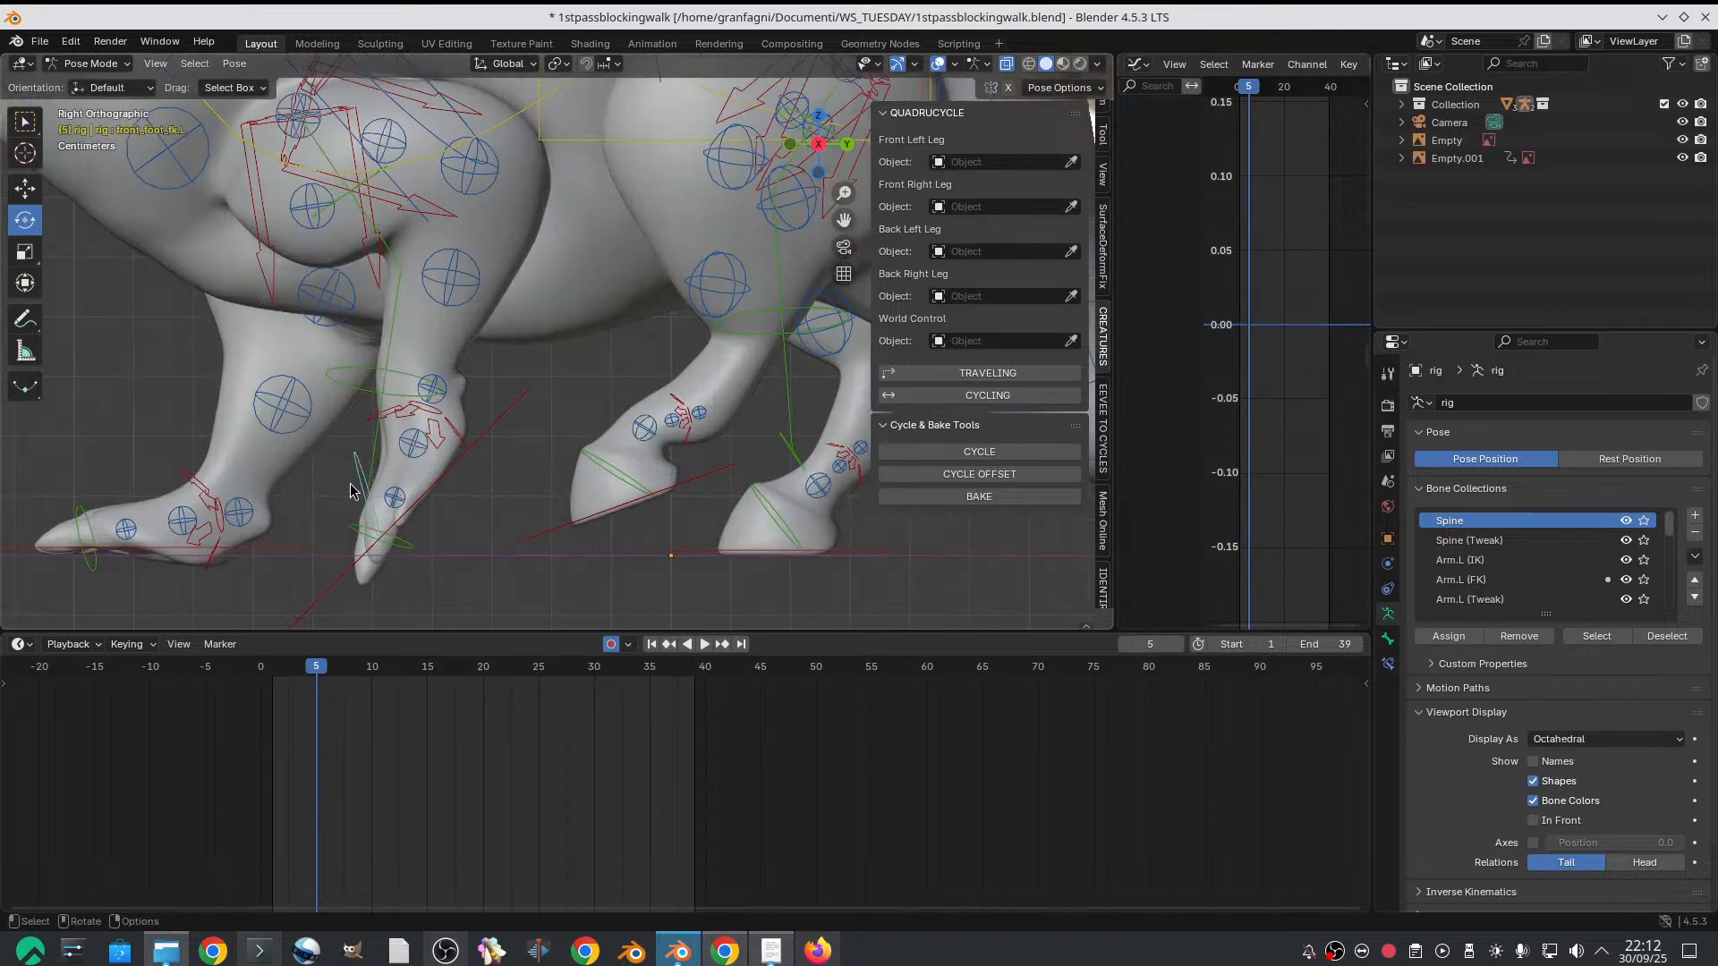
left_click(361, 486)
middle_click_drag(362, 486, 435, 455)
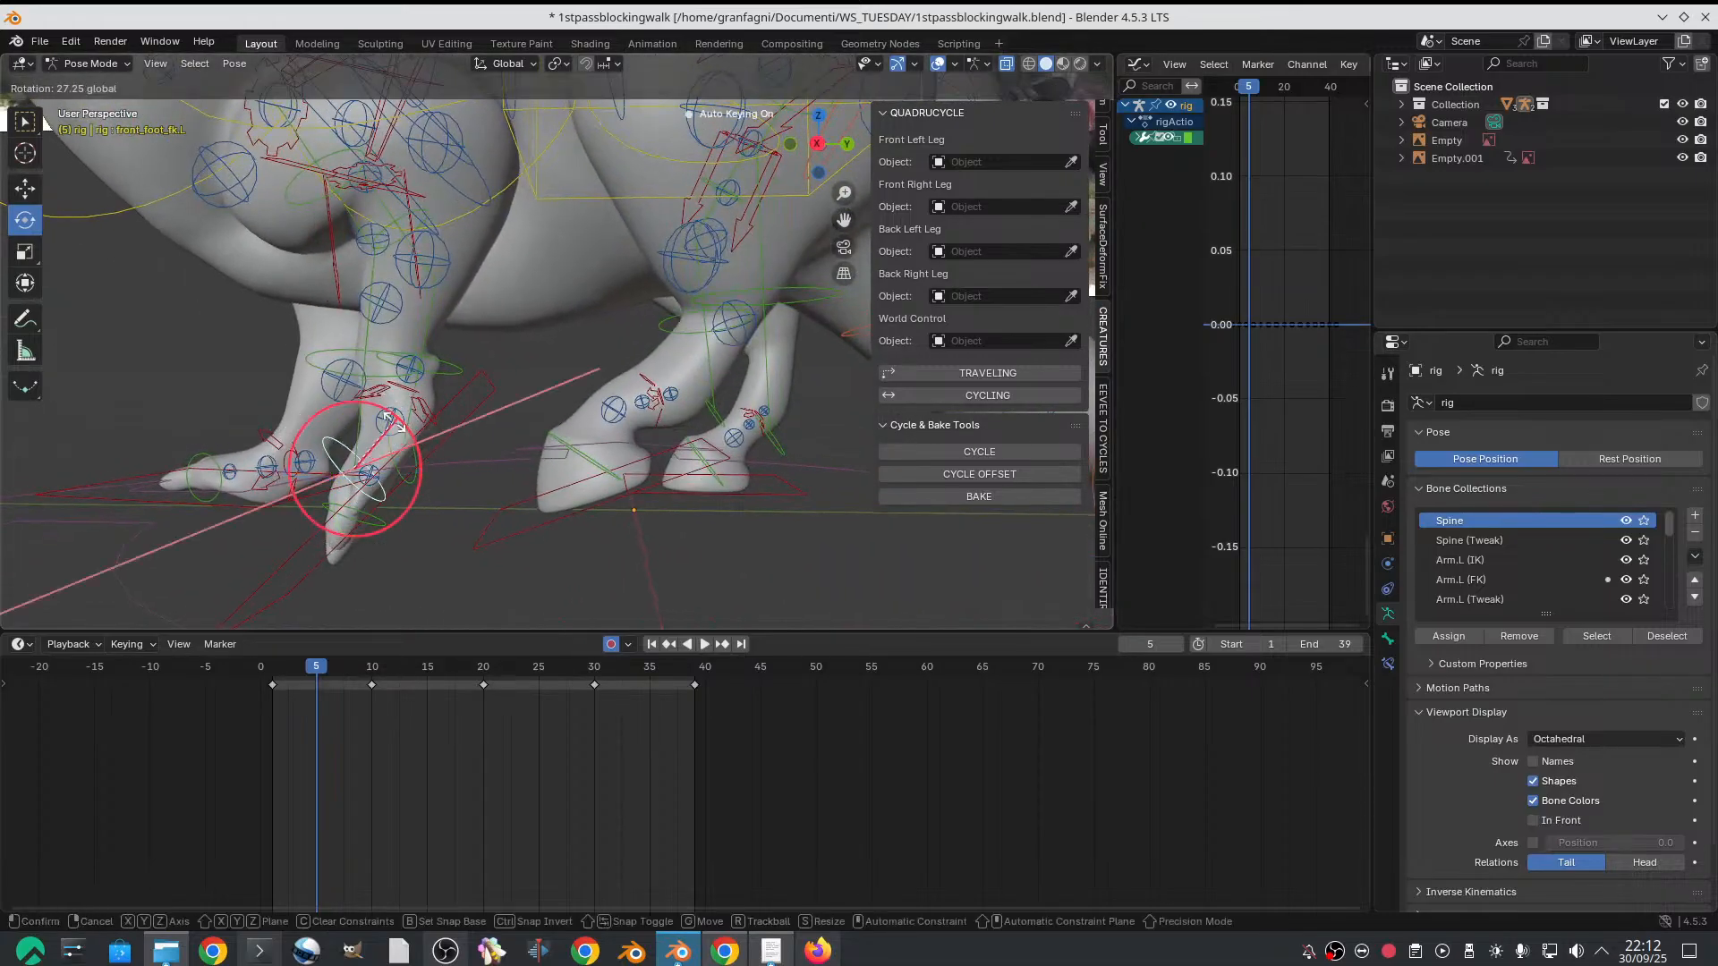
left_click(408, 546)
Select the left front toe control and rotate it on frame 5 to curl the toes backward
left_click(377, 534)
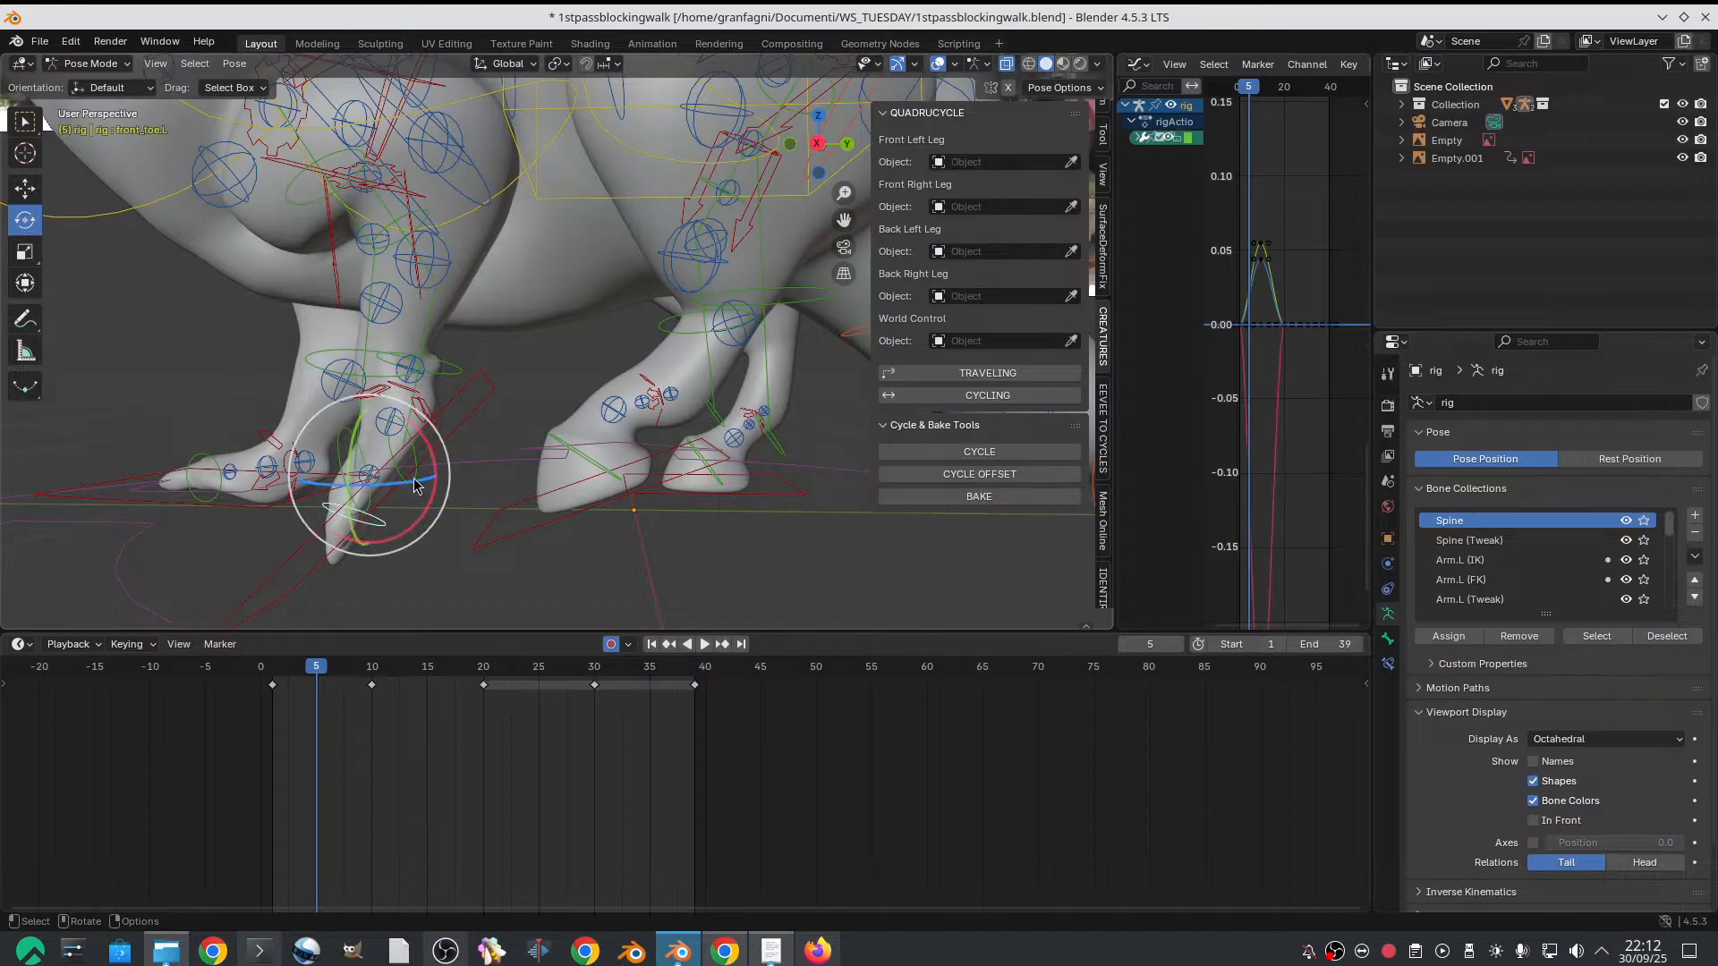
key("r")
left_click(390, 400)
middle_click_drag(390, 399, 453, 392)
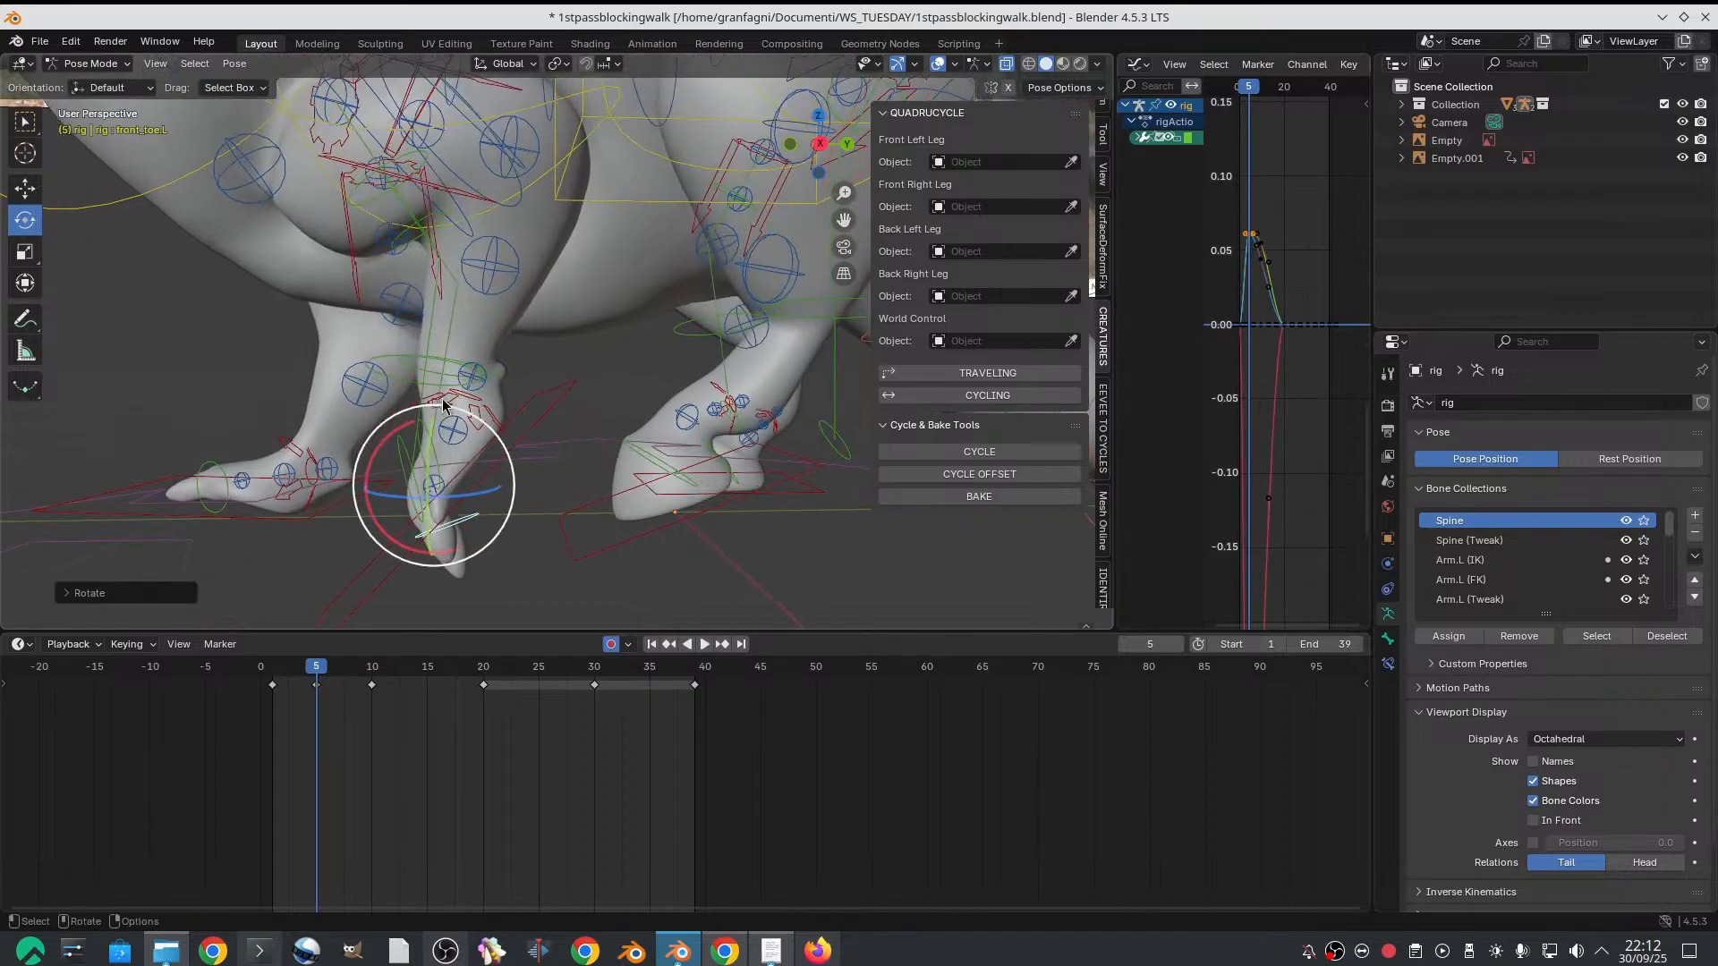
Readjust the left front heel IK control's rotation on frame 5 to refine the foot's bend
left_click(503, 419)
key("r")
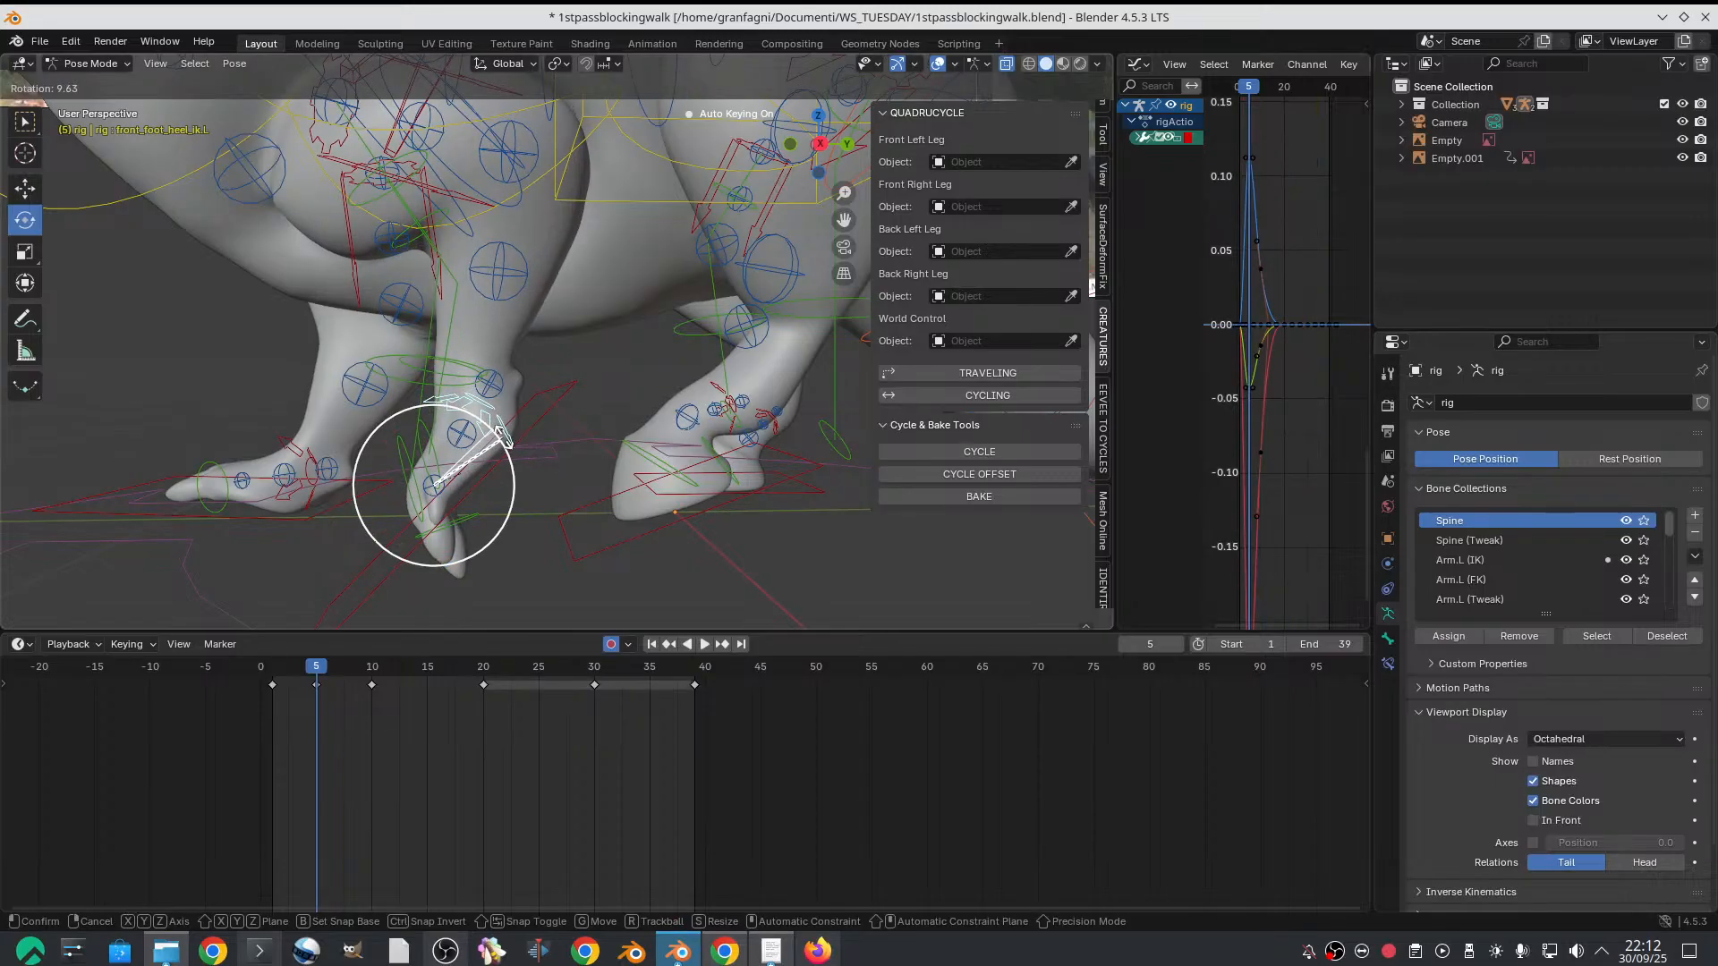
left_click(733, 376)
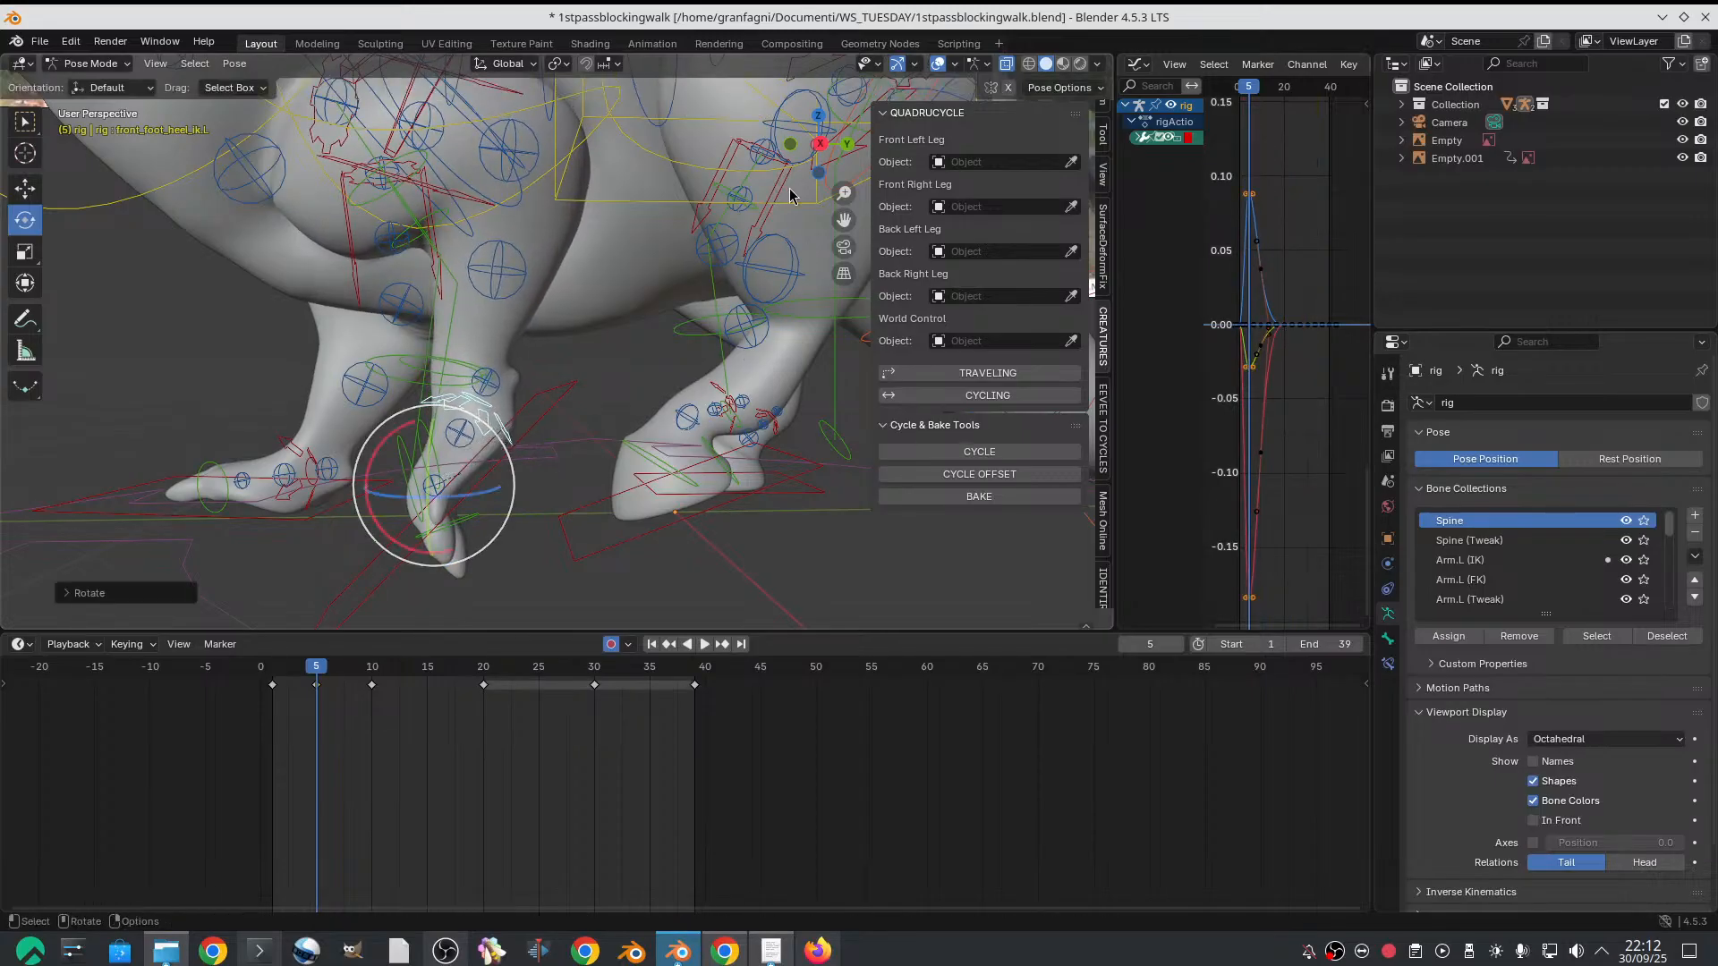
Inspect the left front foot's frame 5 pose from the right side view and from an angled close-up
left_click(794, 146)
left_click(793, 146)
left_click(794, 146)
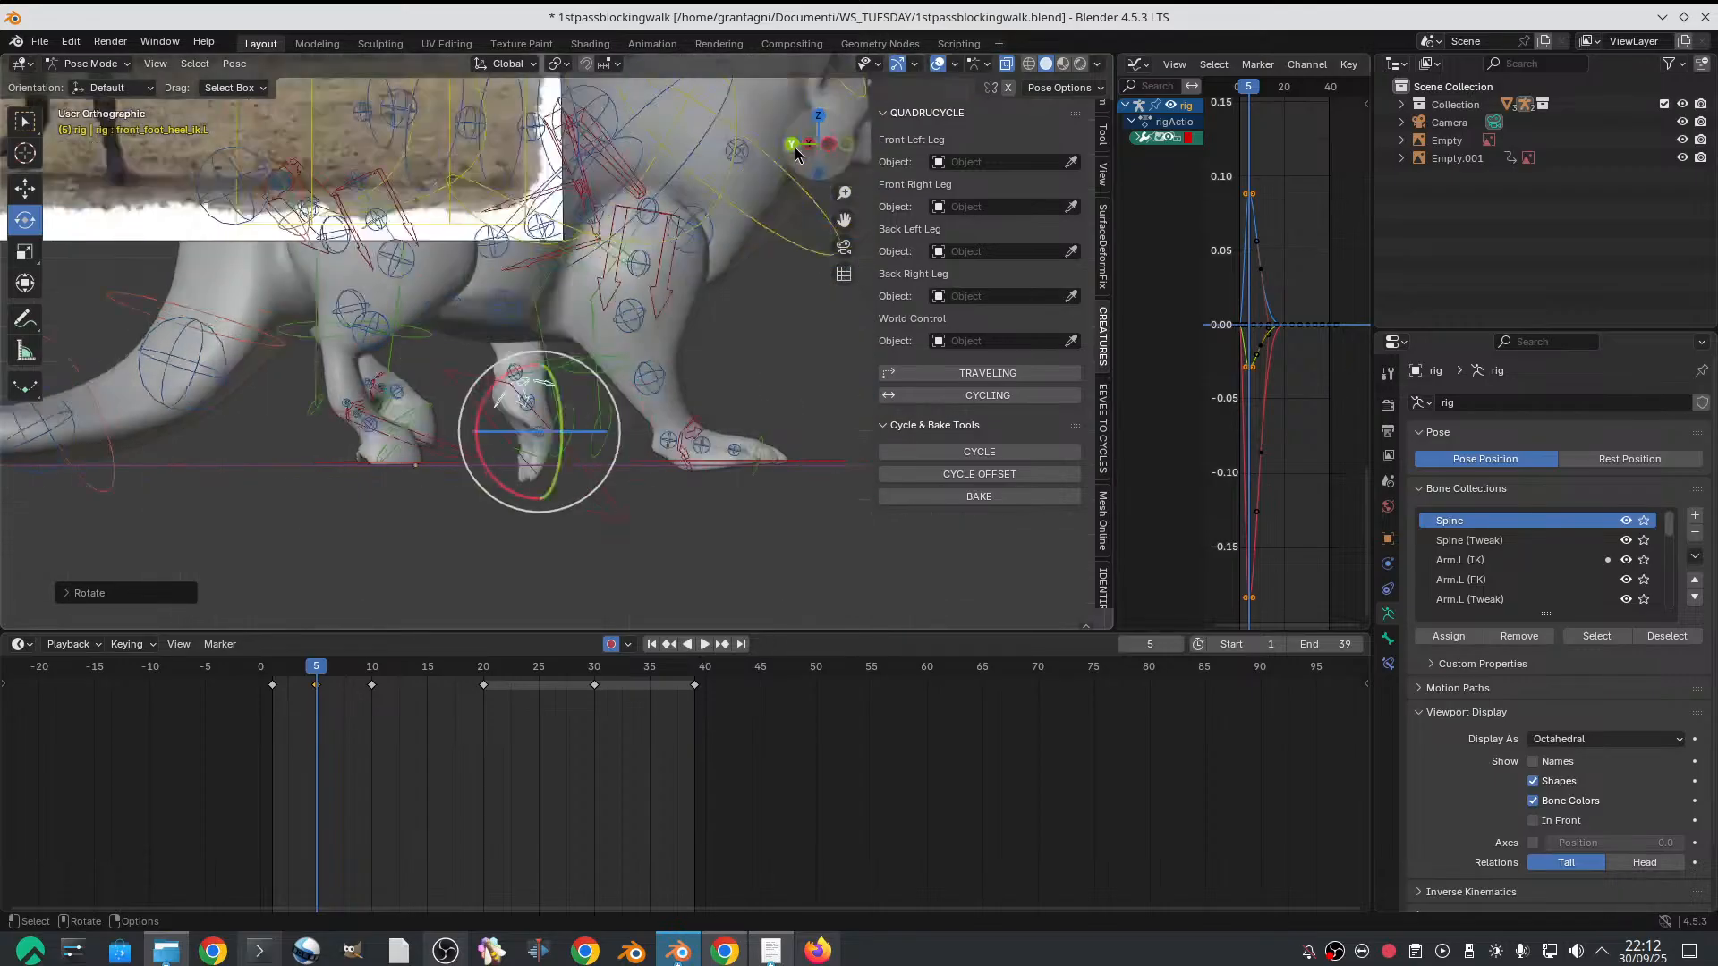
left_click(794, 147)
scroll(490, 414, "up", 1)
scroll(530, 443, "down", 4)
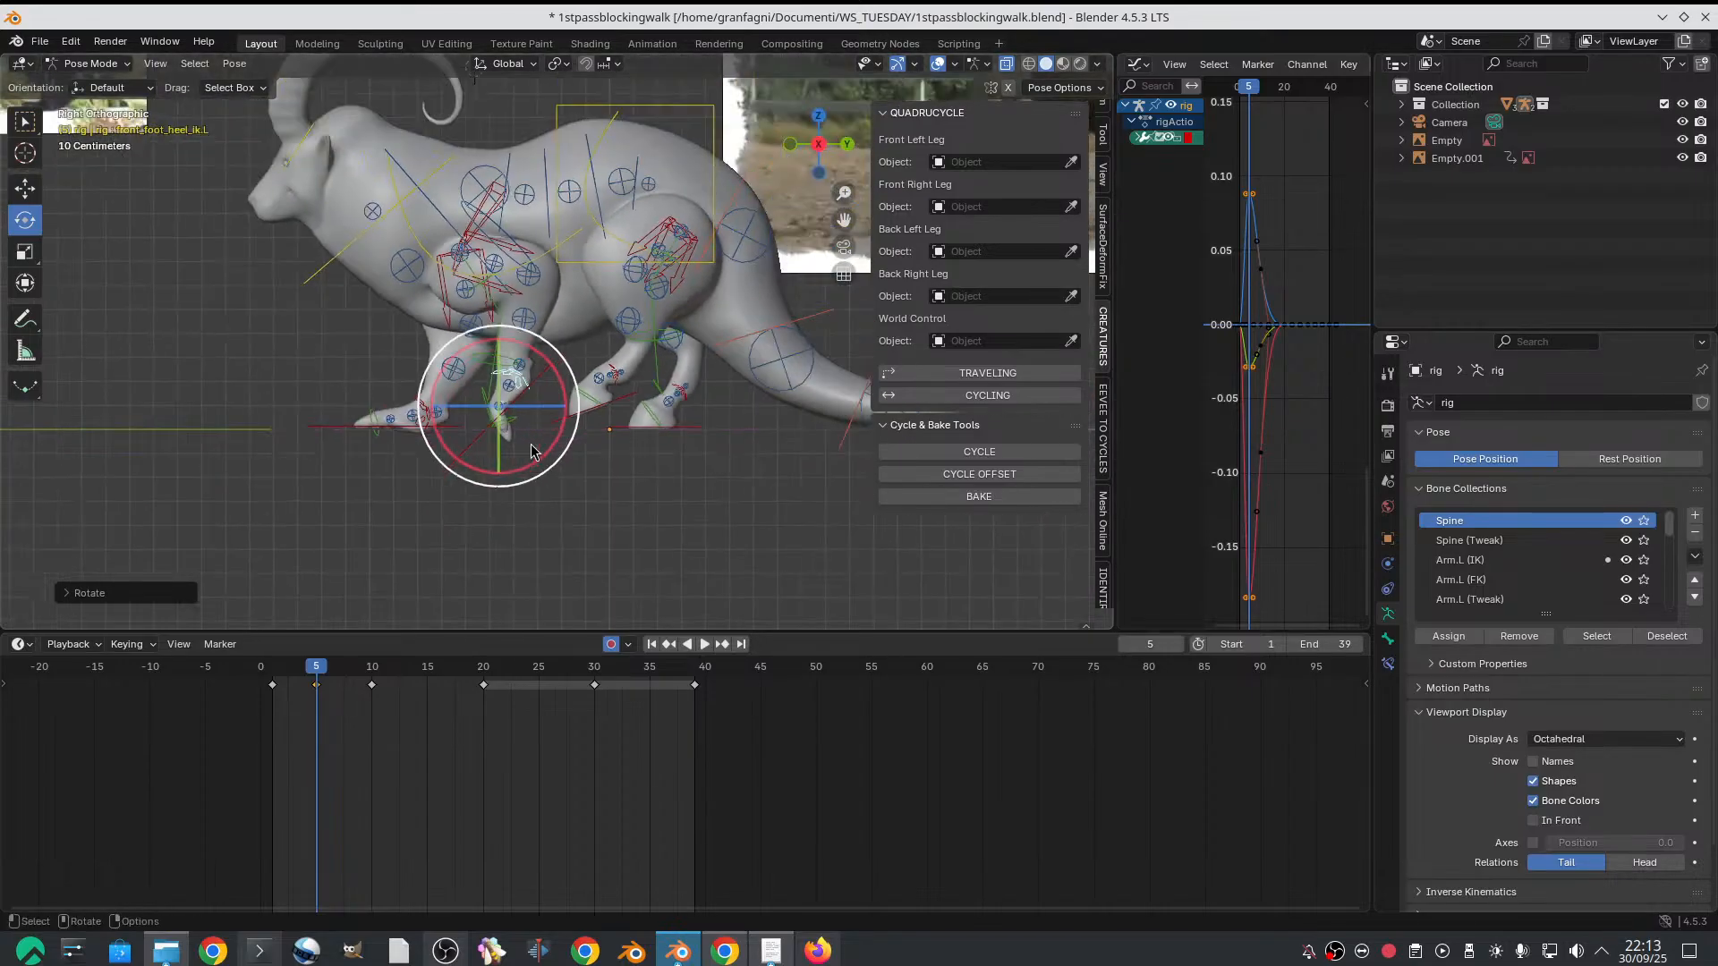
middle_click_drag(530, 443, 571, 474, "shift")
scroll(571, 474, "up", 2)
left_click_drag(572, 473, 581, 472, "alt")
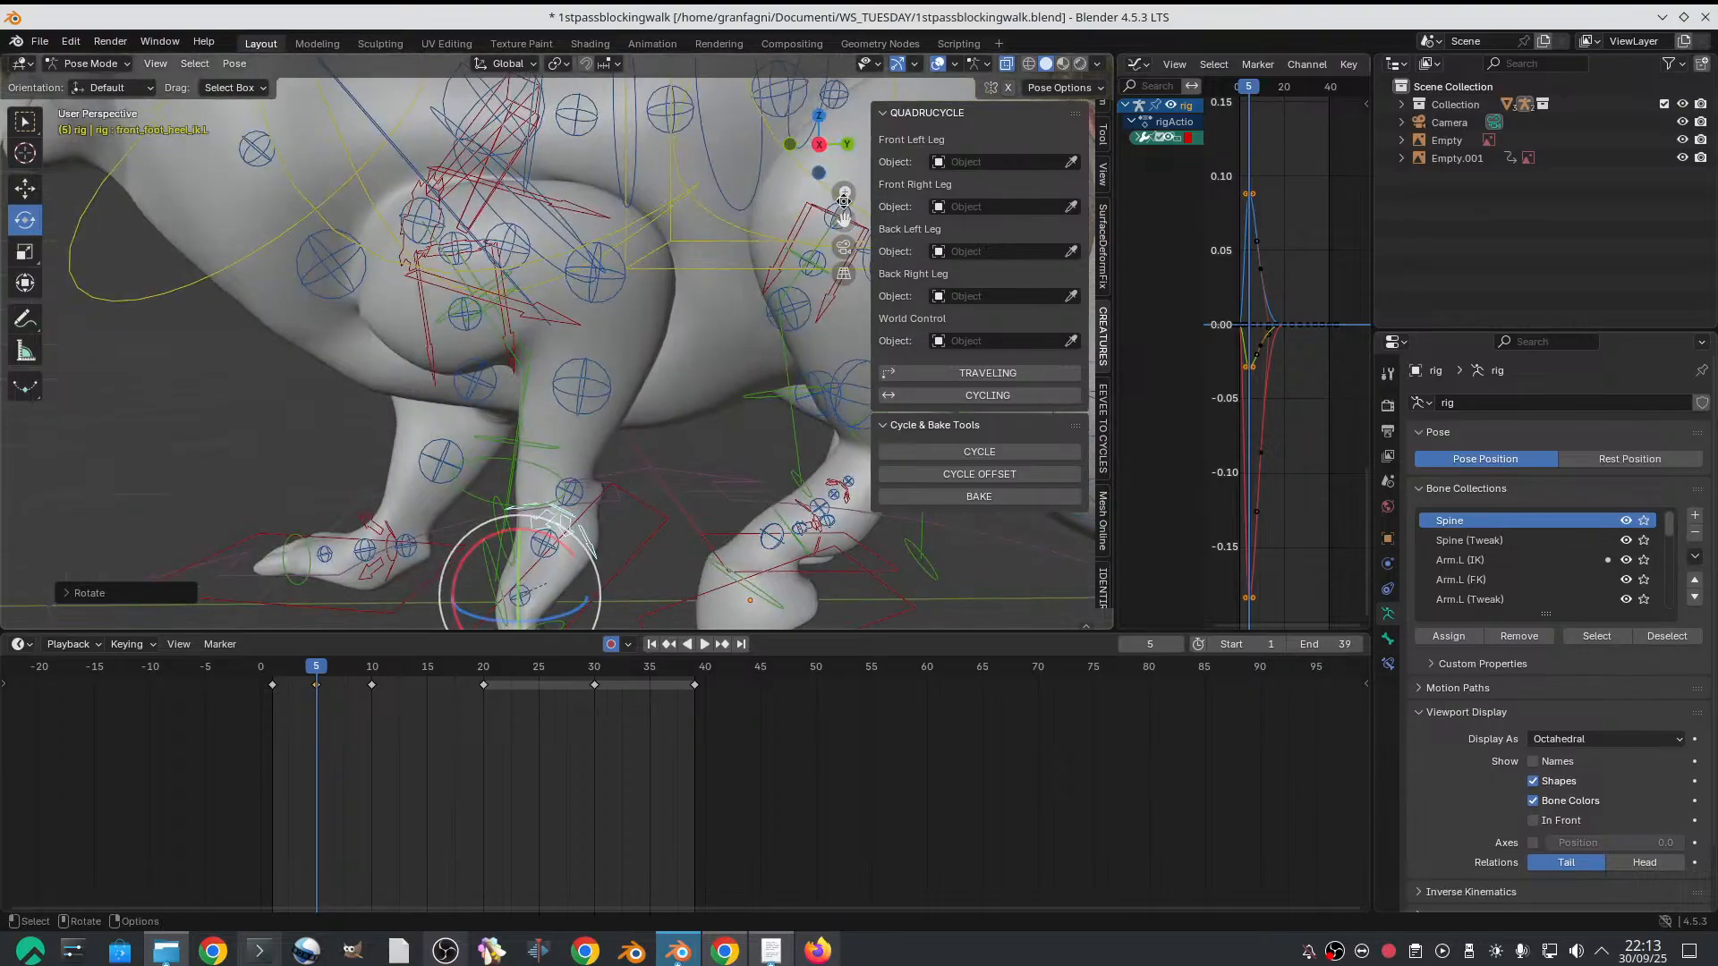
Fine-tune the left front heel's rotation, and raise the left front foot IK control slightly on frame 5
left_click_drag(792, 148, 623, 398, "alt")
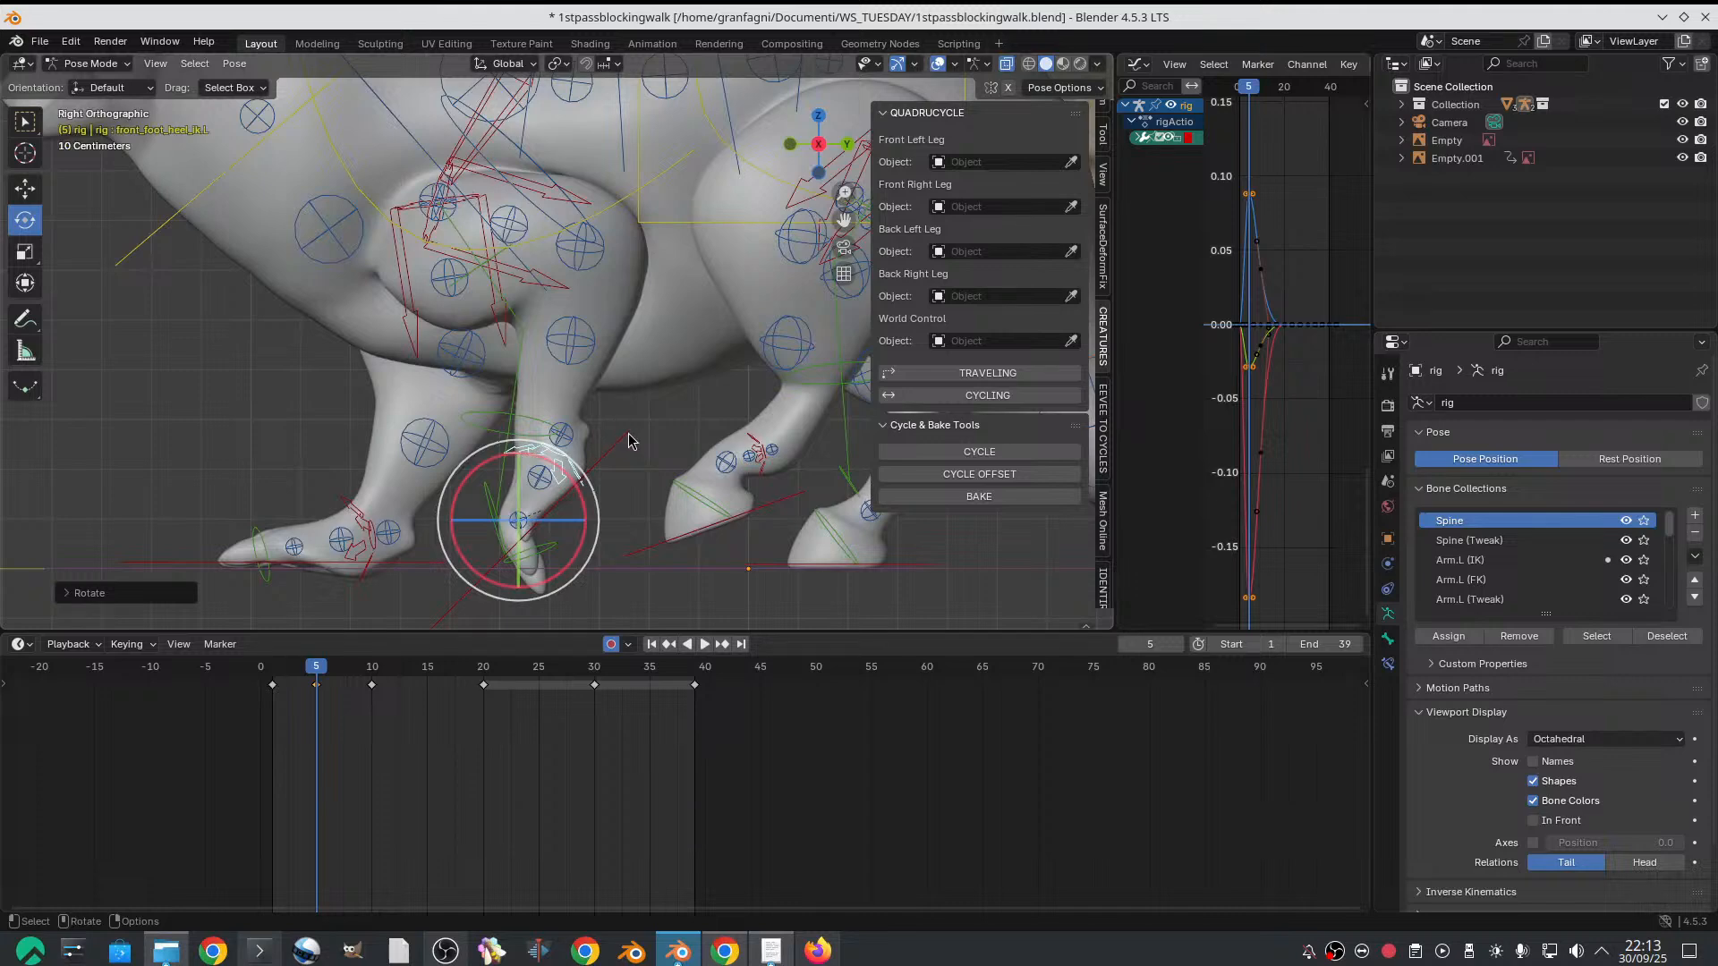
key("r")
mouse_move(529, 535)
left_mouse_down()
mouse_move(549, 547)
mouse_move(540, 535)
left_mouse_up()
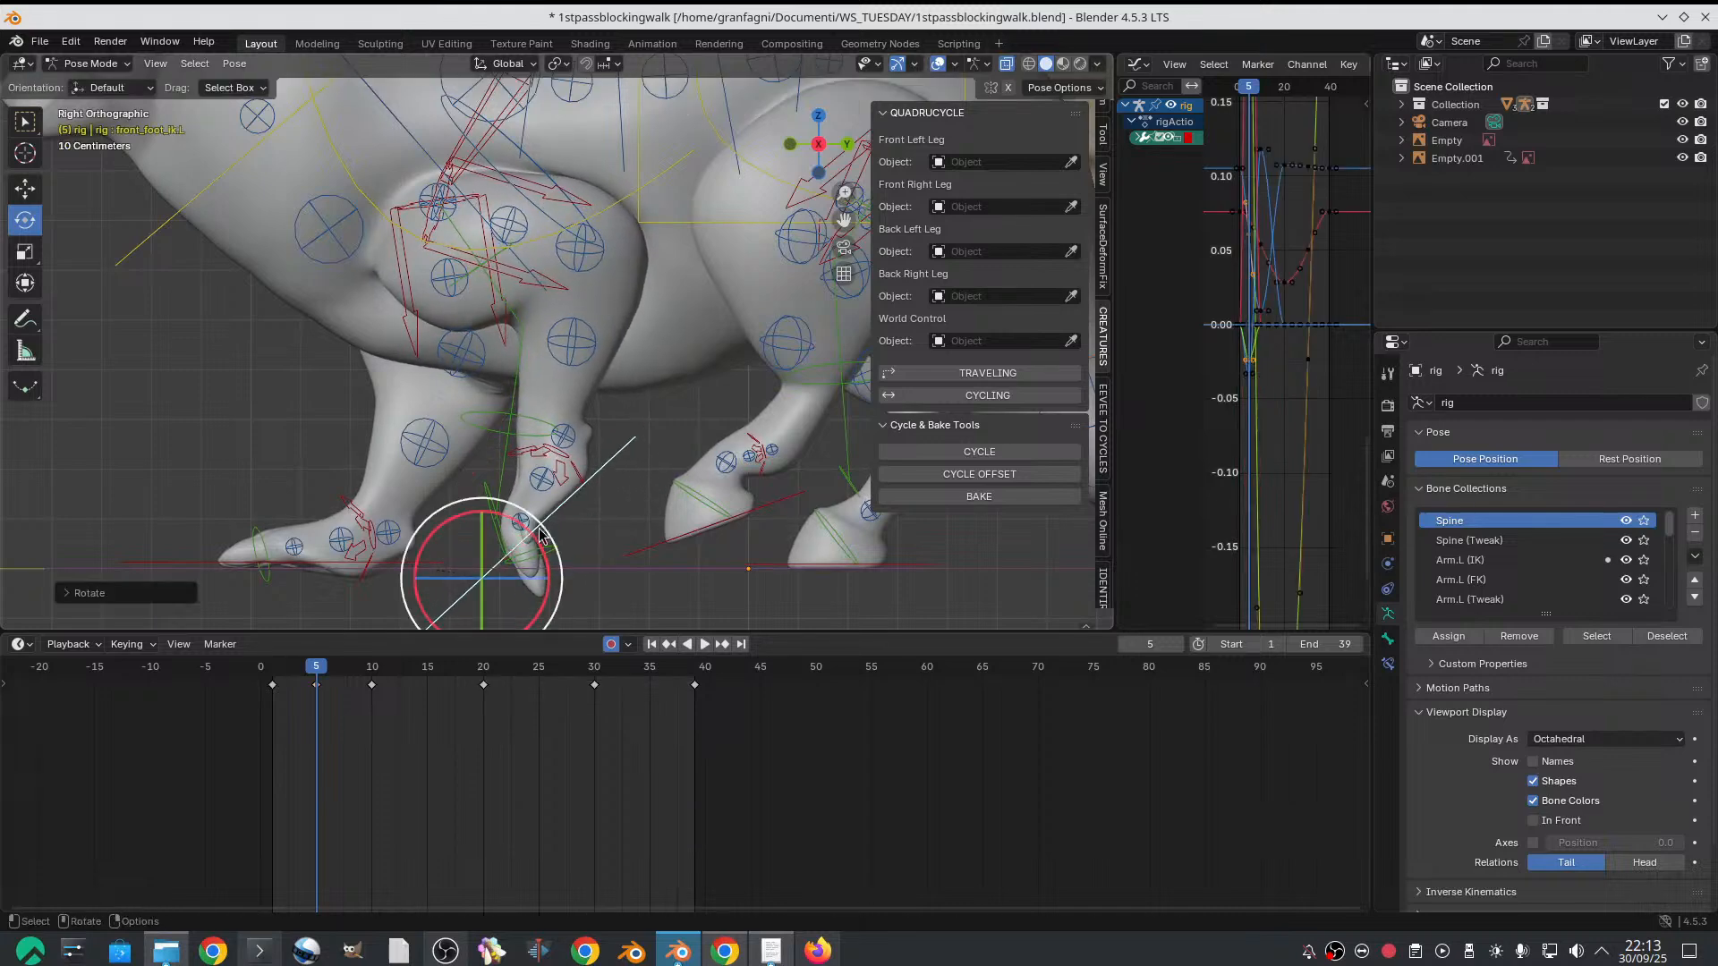
scroll(558, 511, "down", 1)
key("shift+space")
key("g")
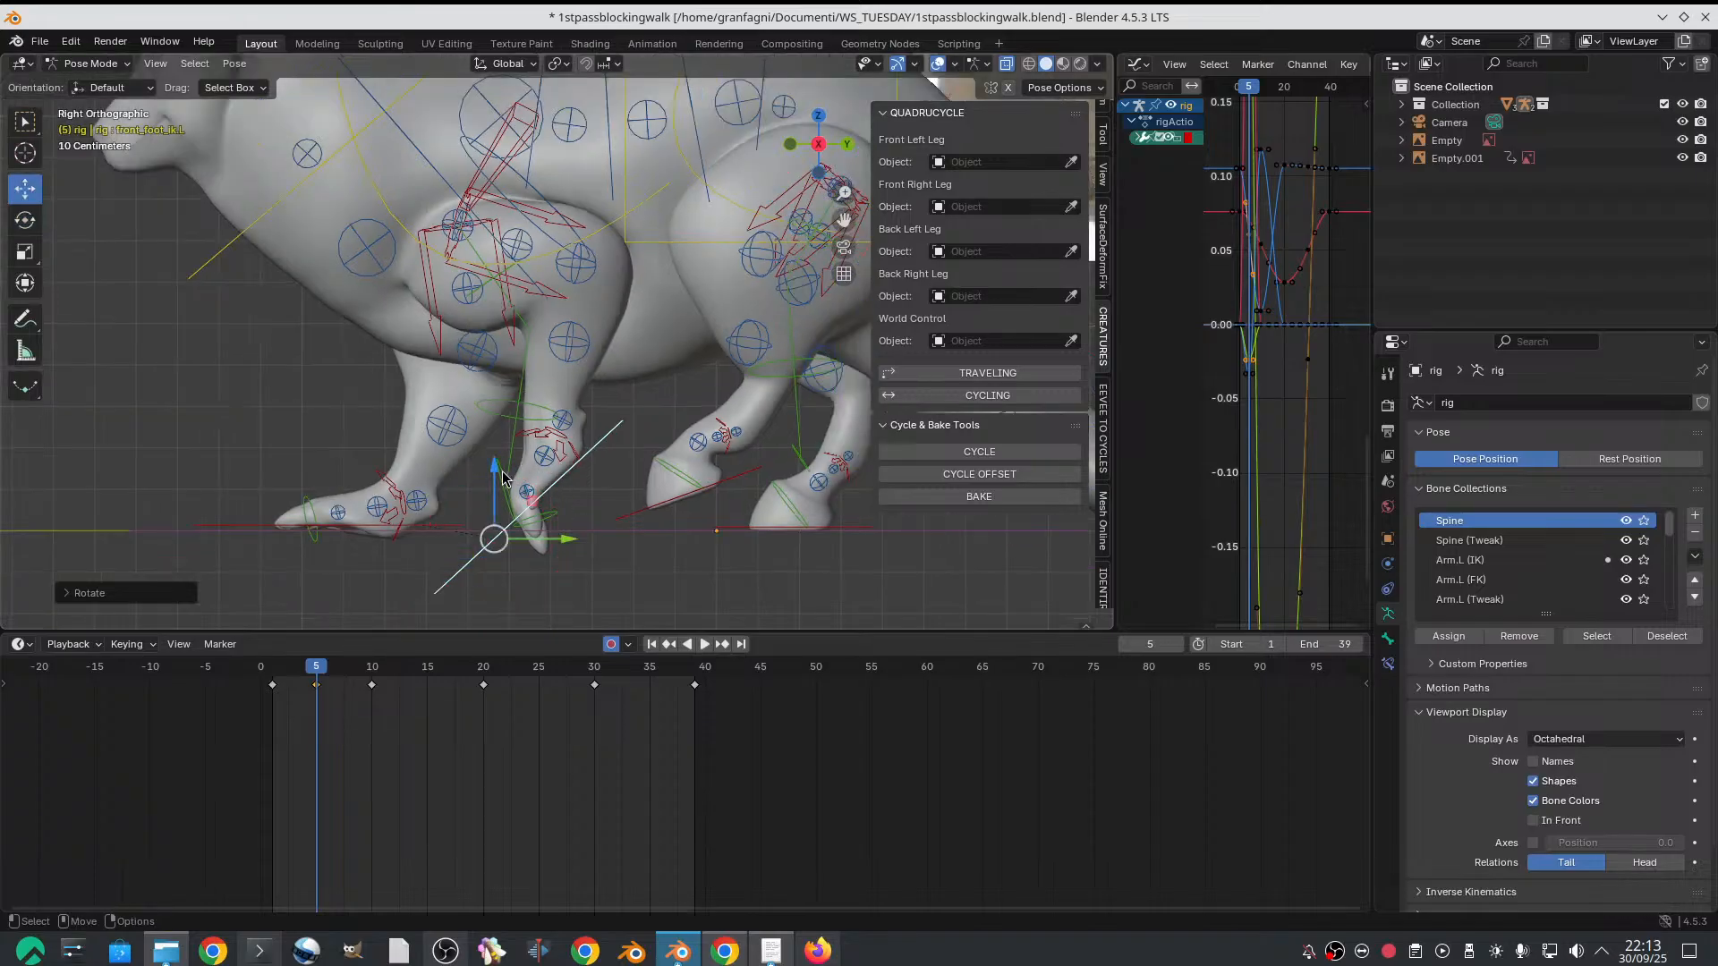
left_click_drag(503, 478, 510, 460)
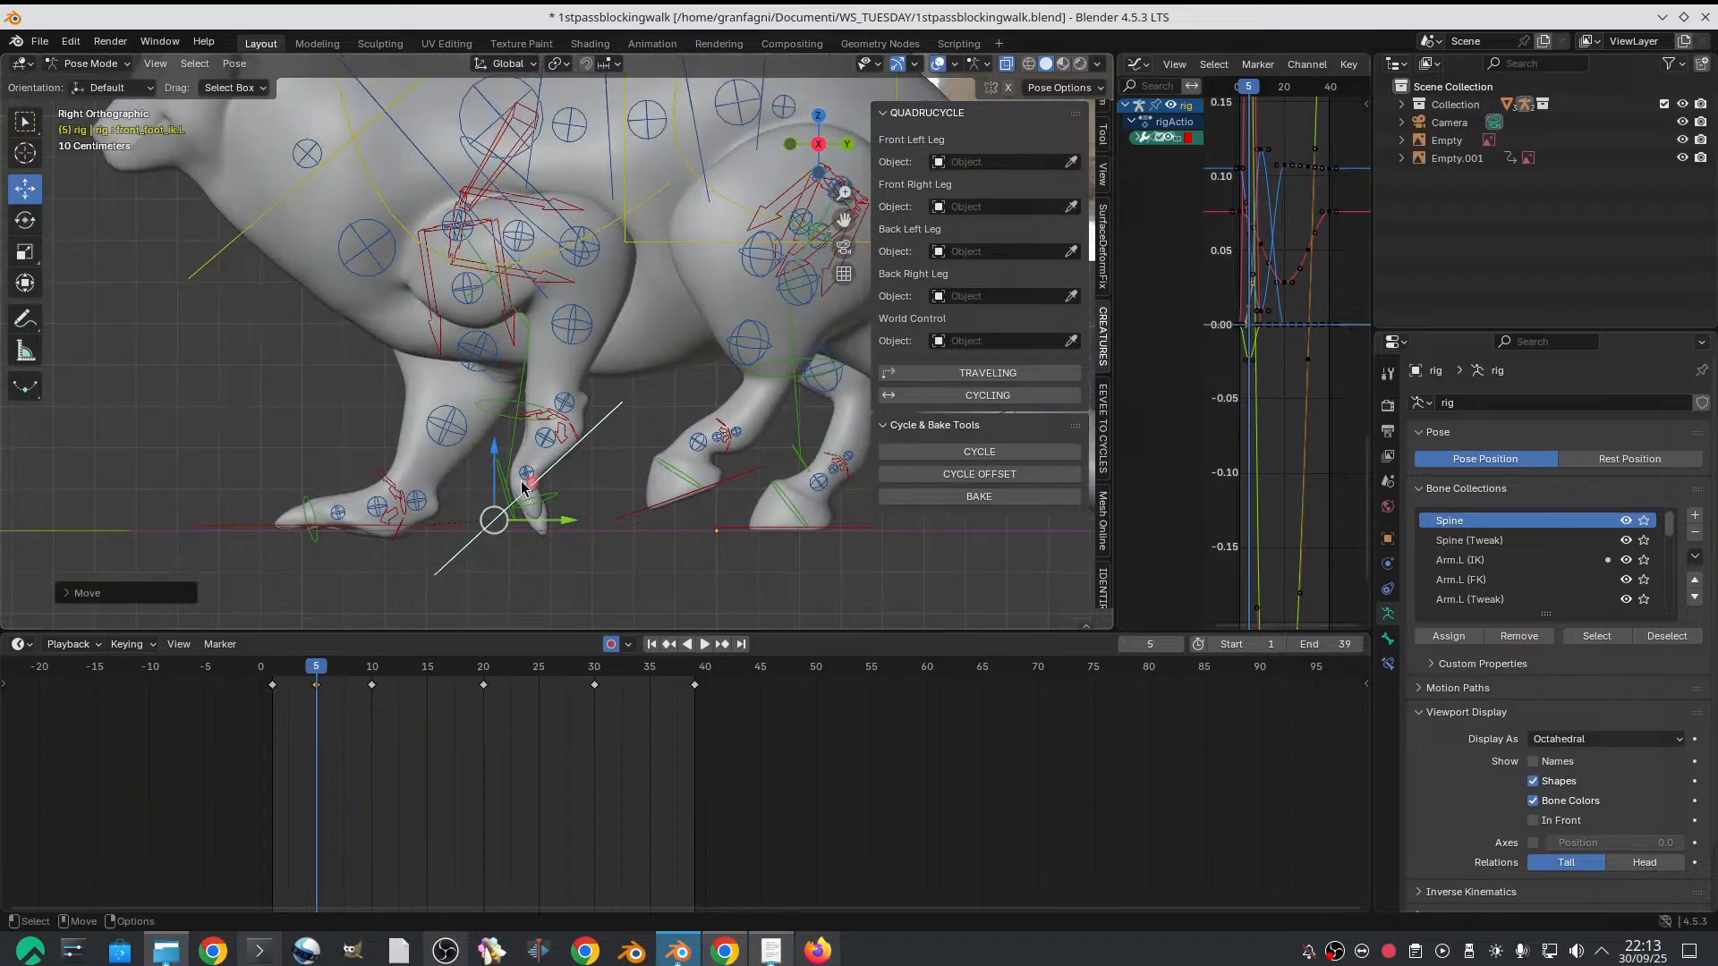
Rotate the left front heel IK control on frame 5 to readjust the raised foot's bend
scroll(535, 488, "up", 1)
left_click(519, 496)
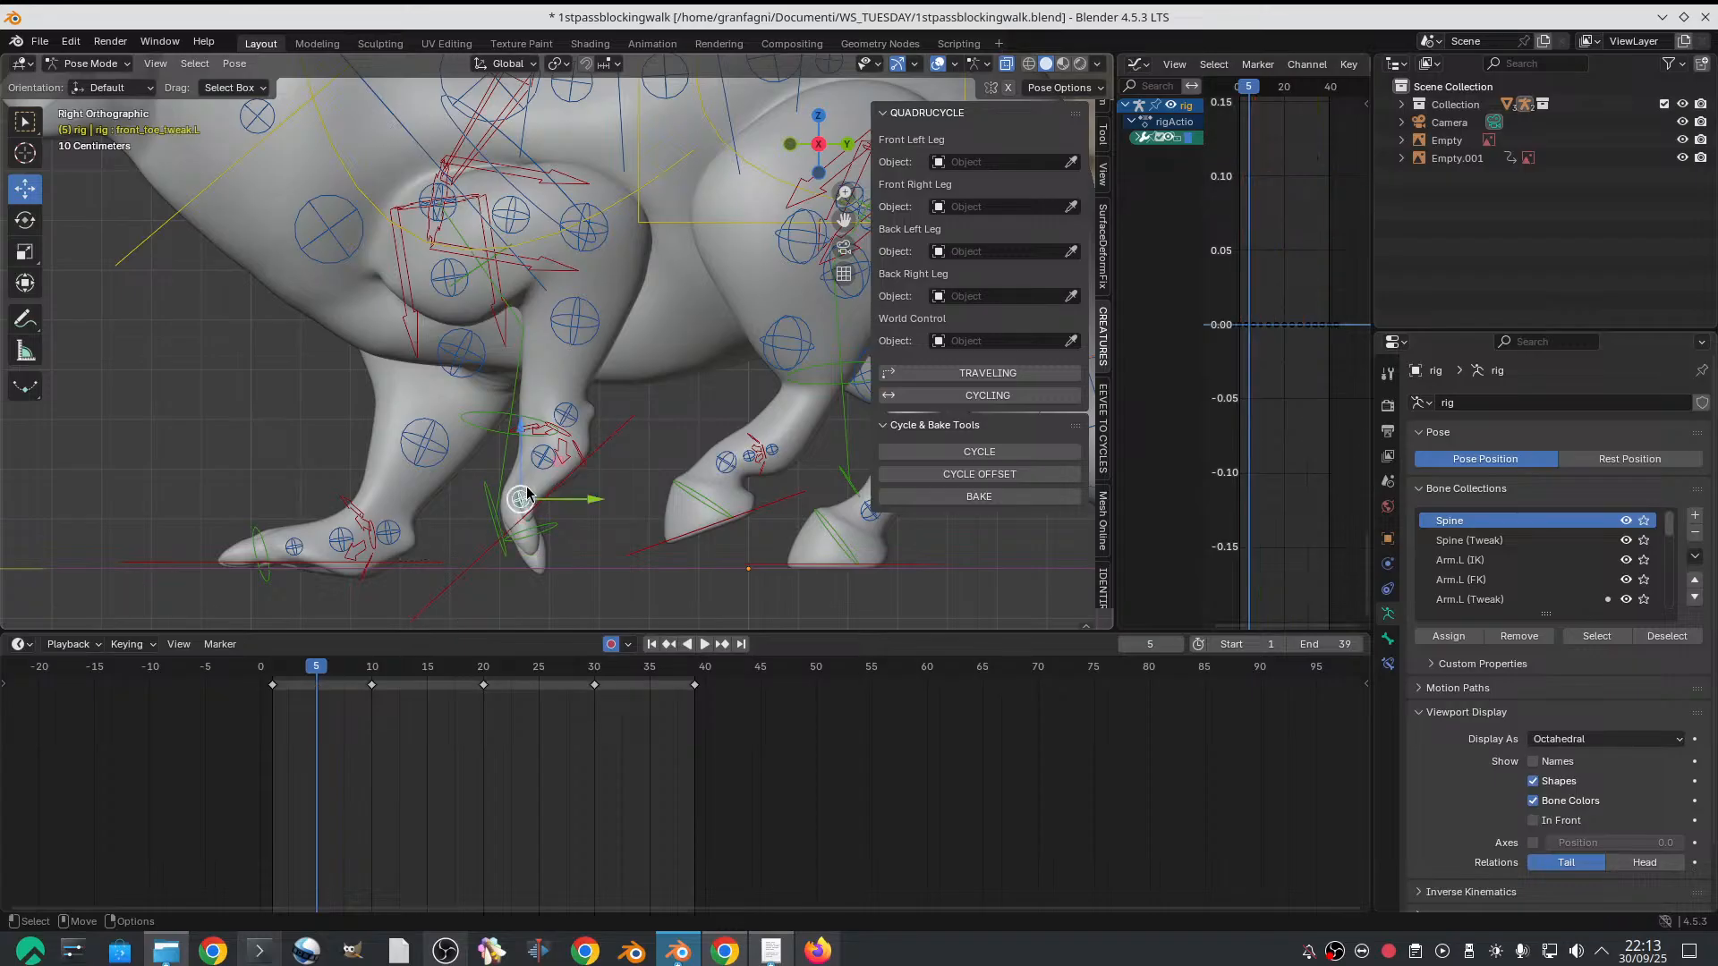
left_click(567, 435)
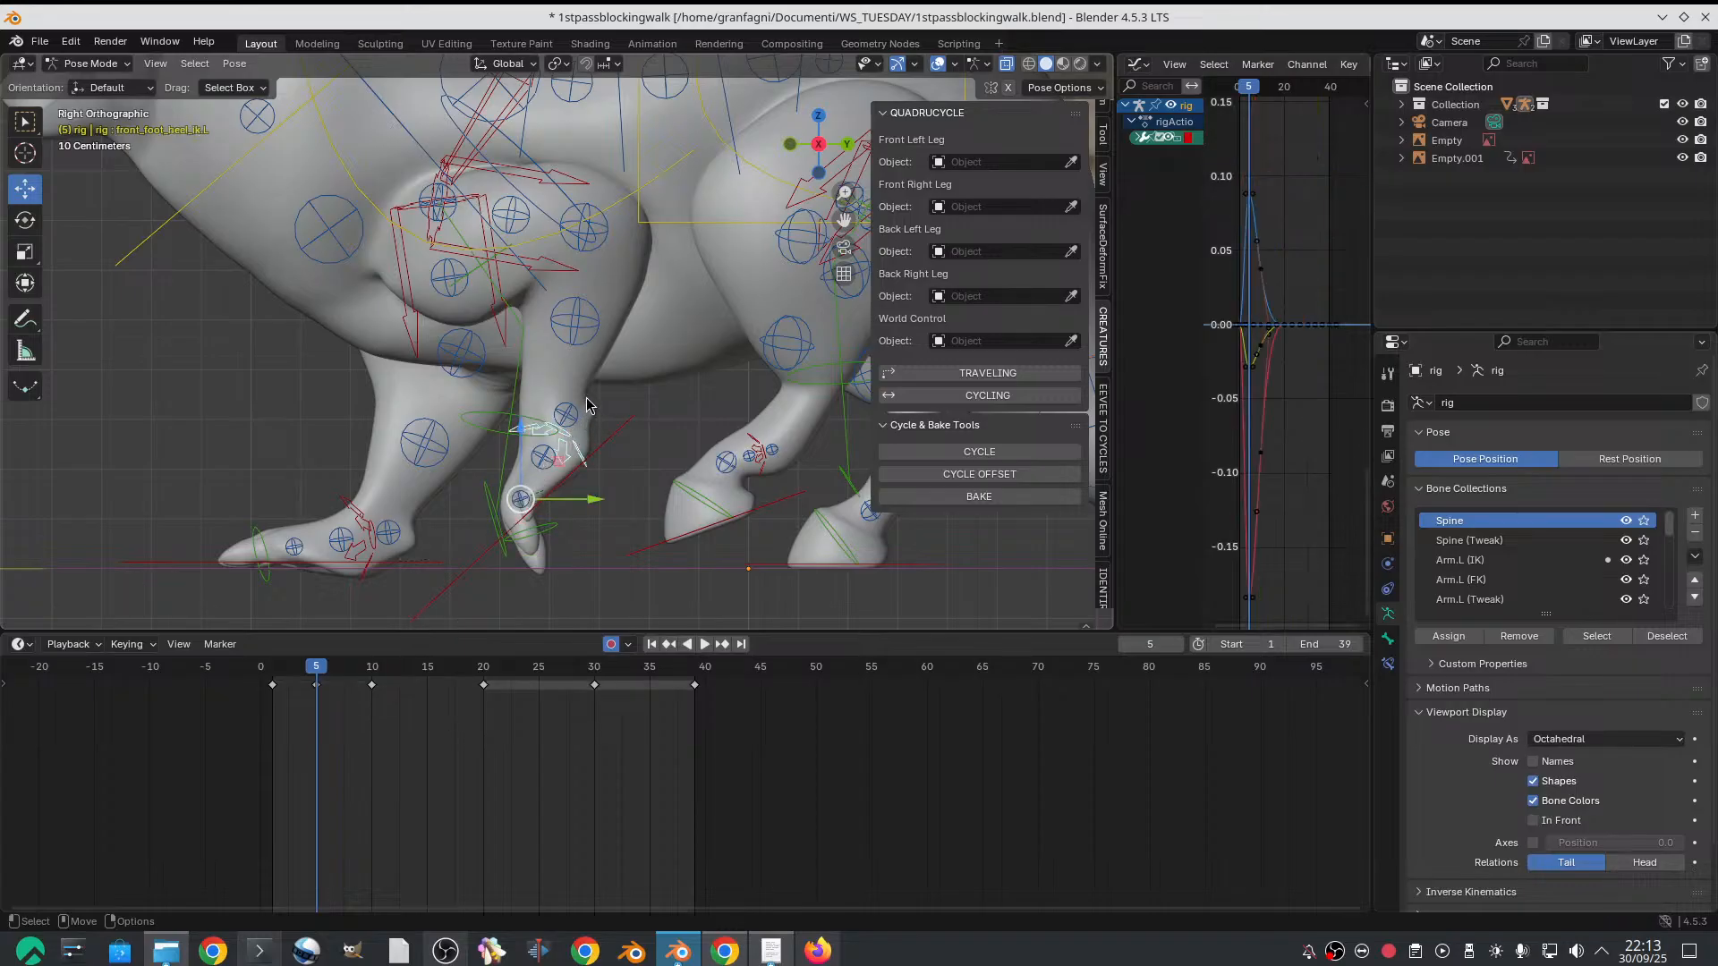
key("r")
left_click_drag(577, 463, 566, 512)
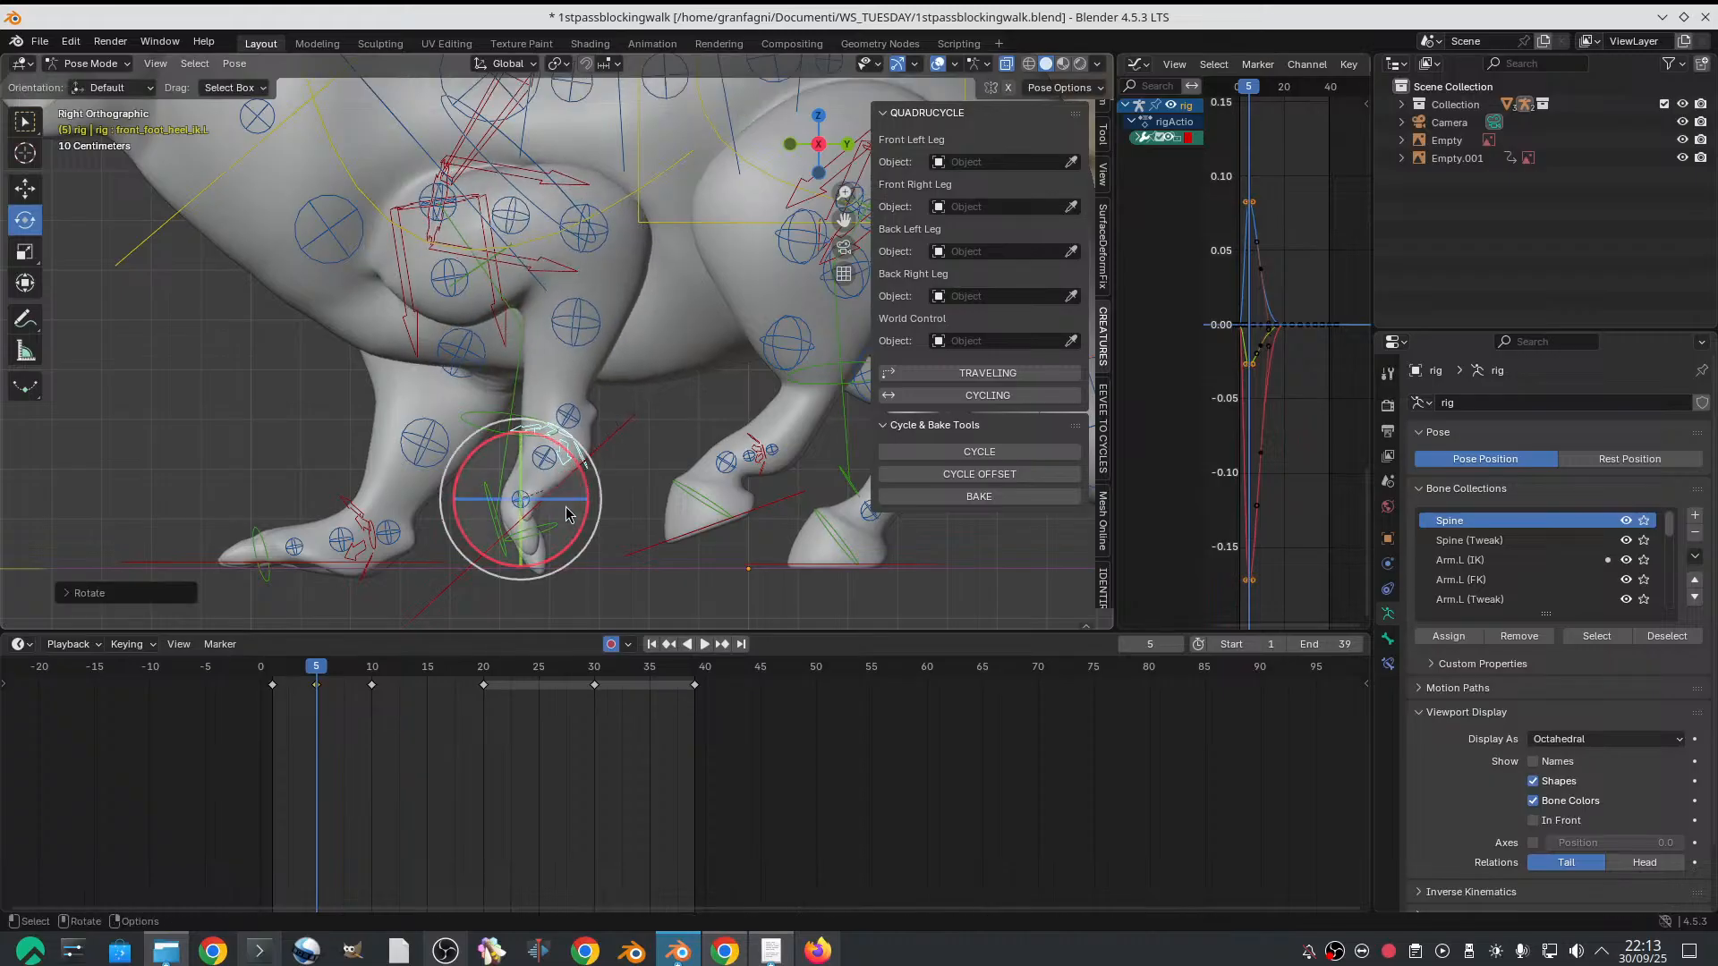
Rotate the left front toe control on frame 5 to curl the toes further backward
left_click(555, 530)
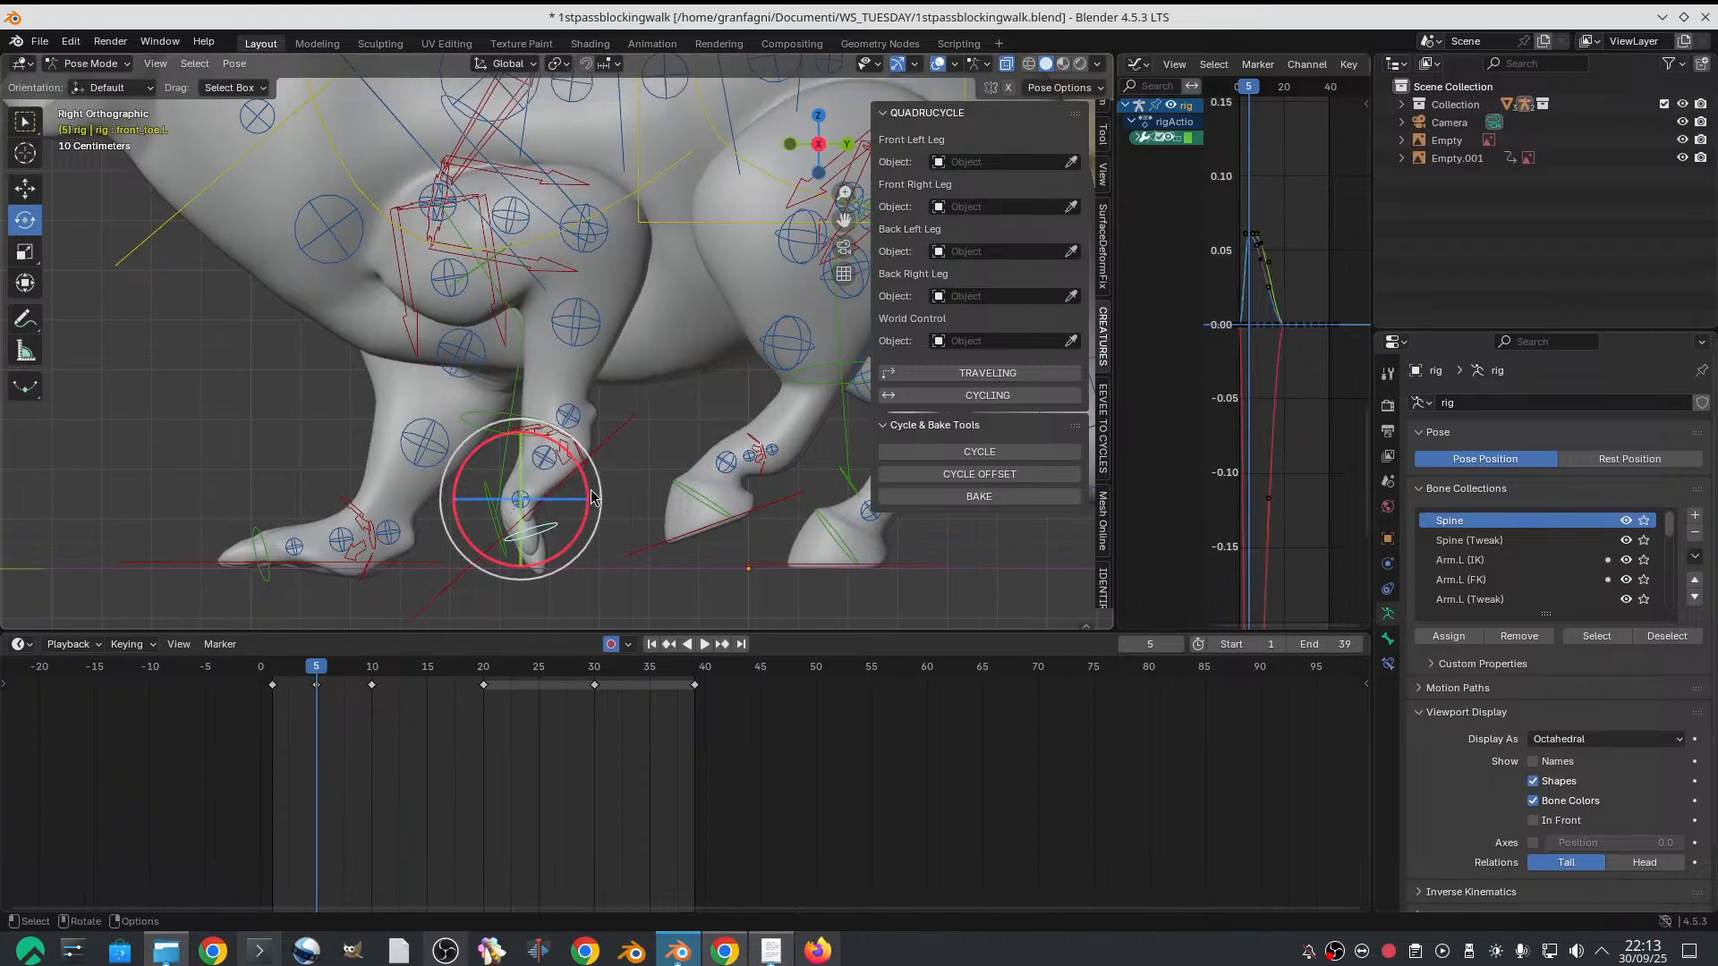
left_click_drag(583, 485, 534, 481)
left_click(612, 436)
scroll(573, 429, "down", 8)
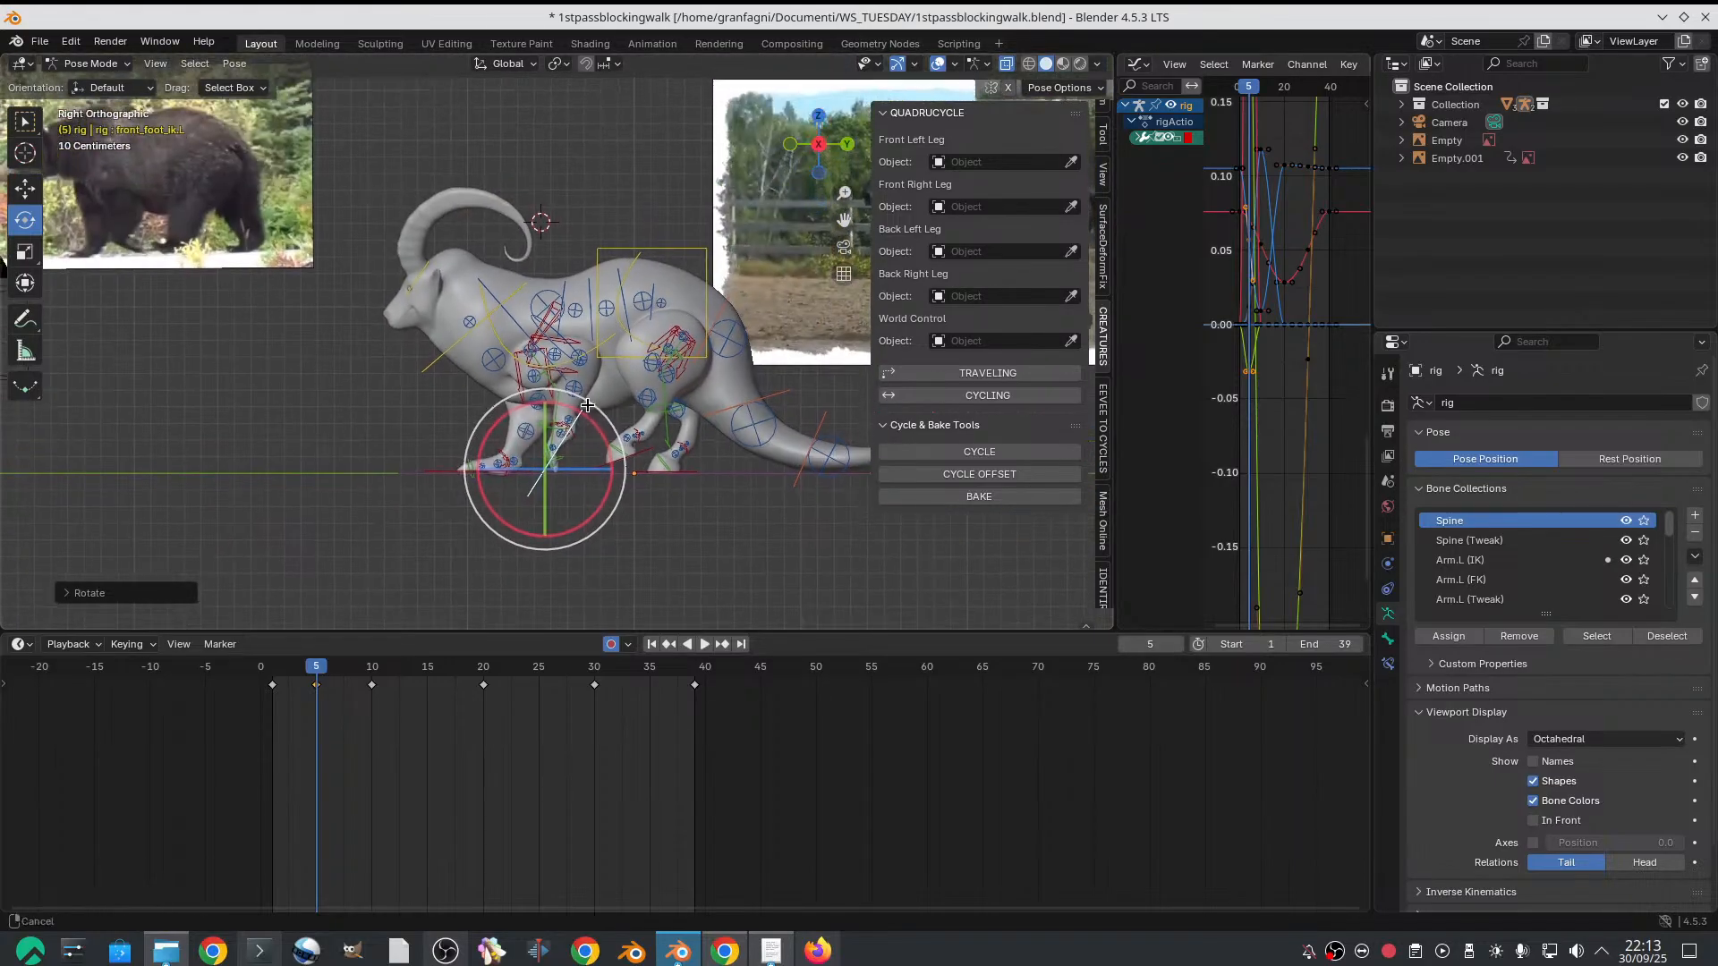
scroll(587, 406, "up", 4)
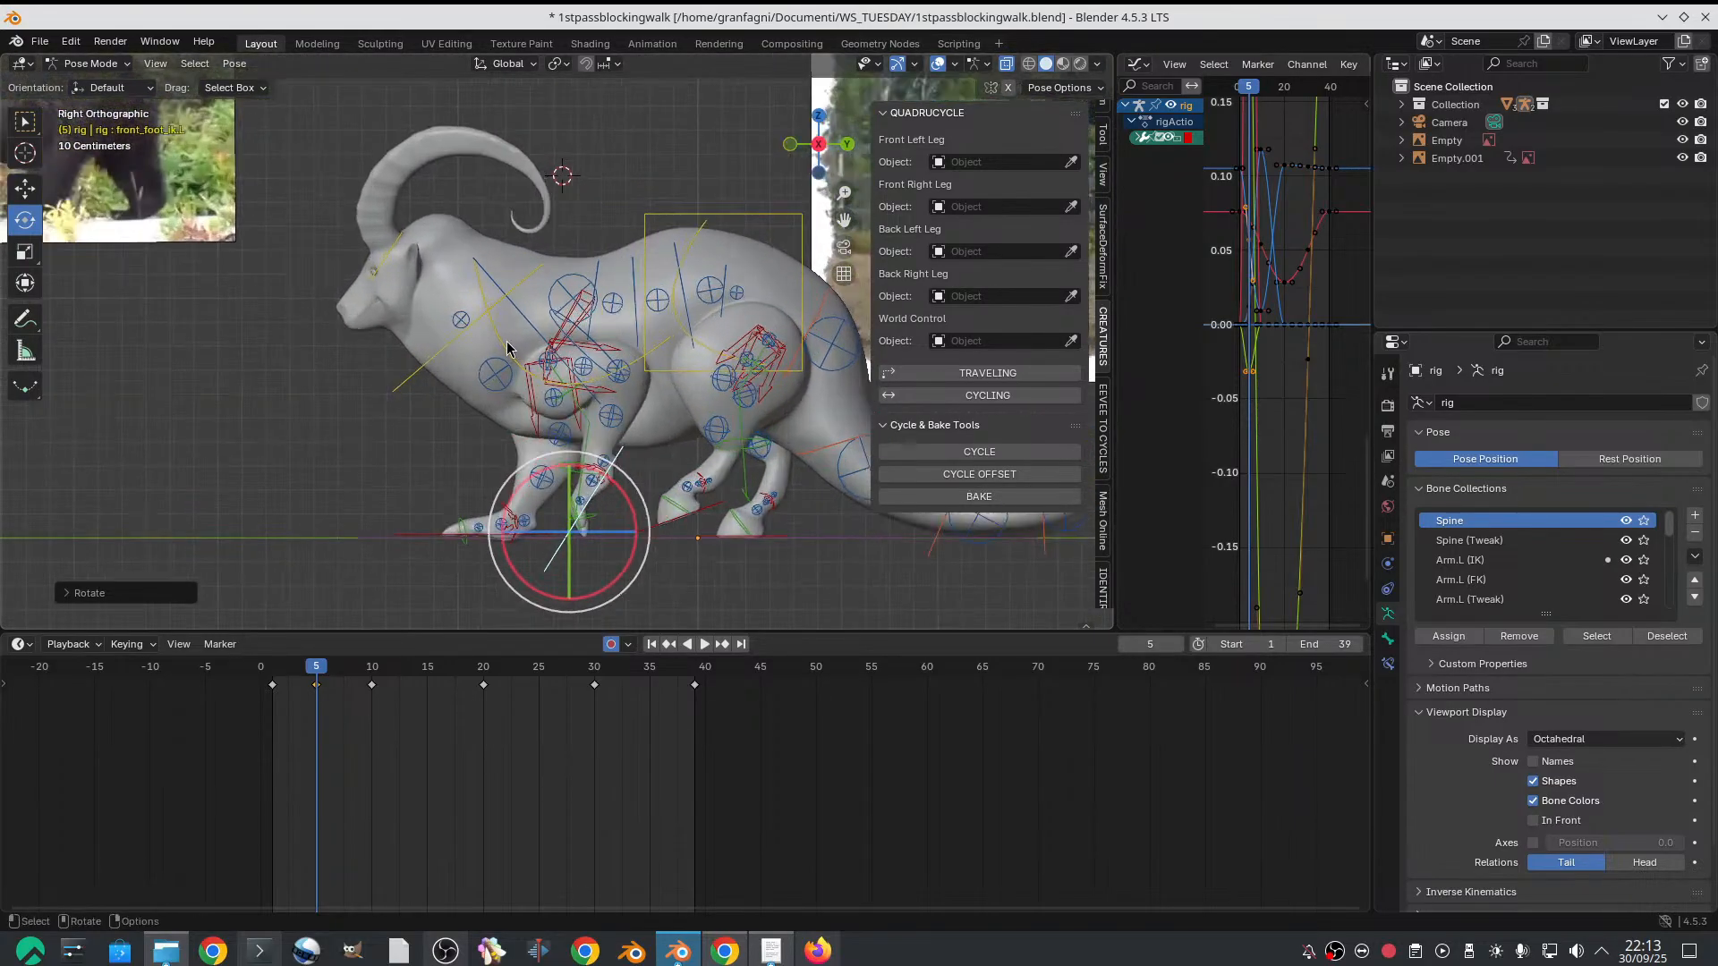
Lower the chest control slightly on frame 5
left_click(506, 347)
key("shift+space")
key("g")
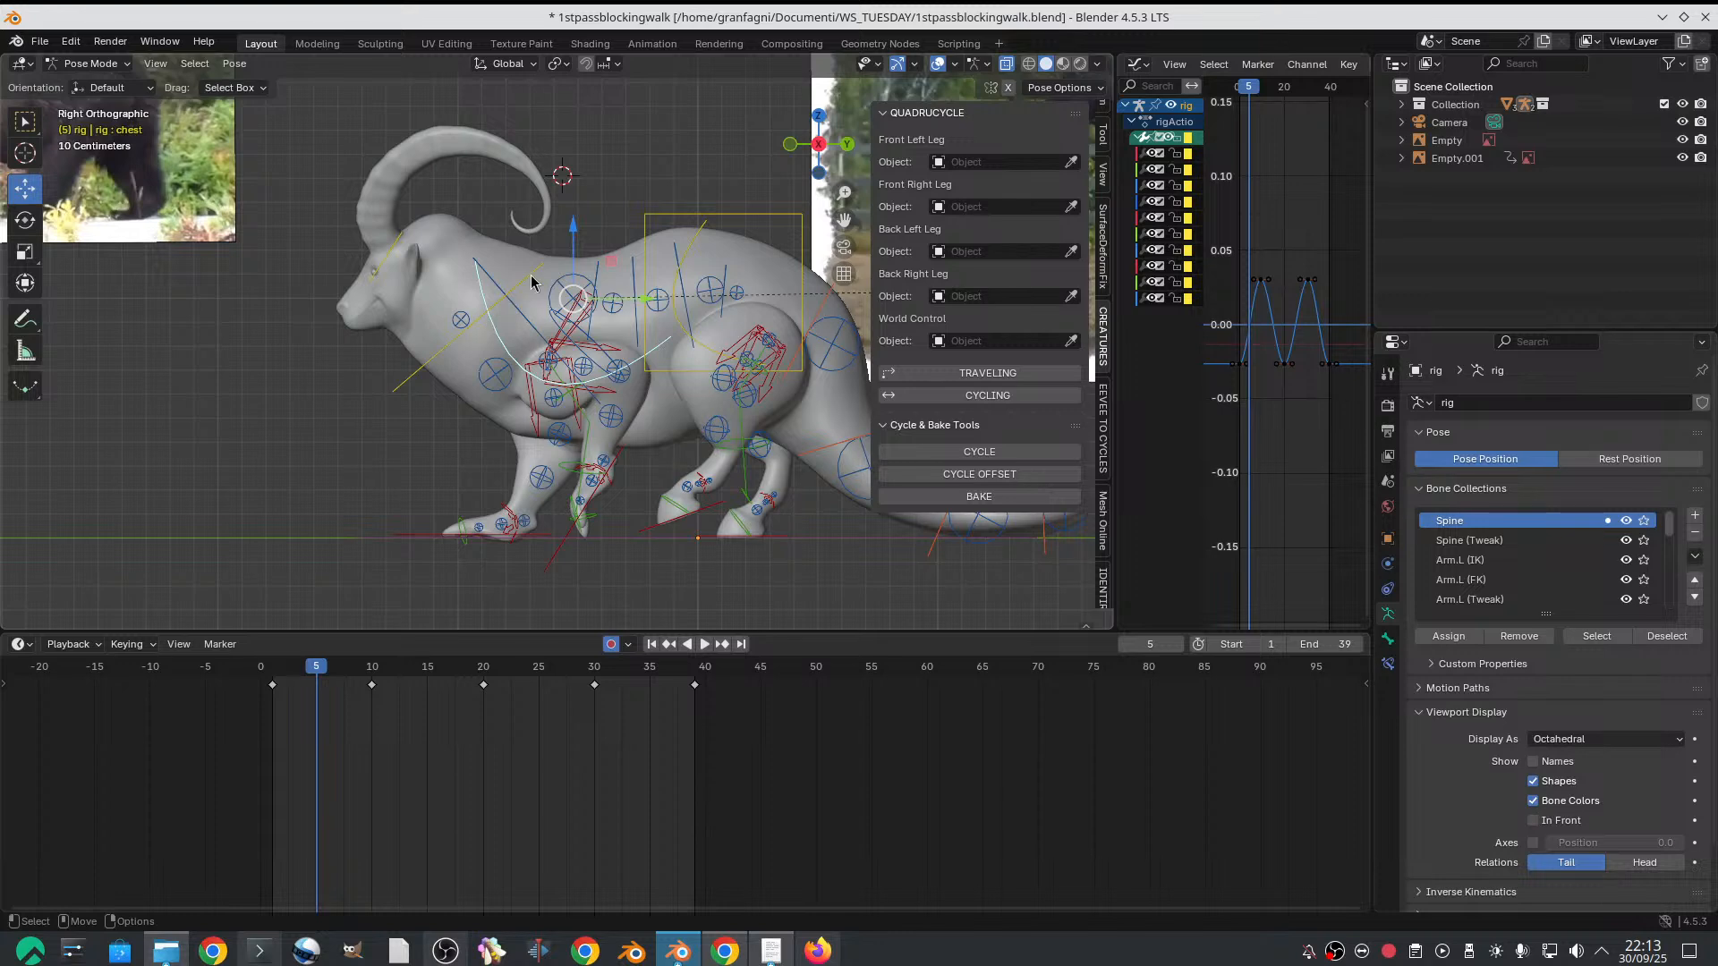
left_click_drag(573, 229, 573, 254)
Try to raise the spine tweak at the neck base and the front shin tweak on frame 5
left_click(500, 391)
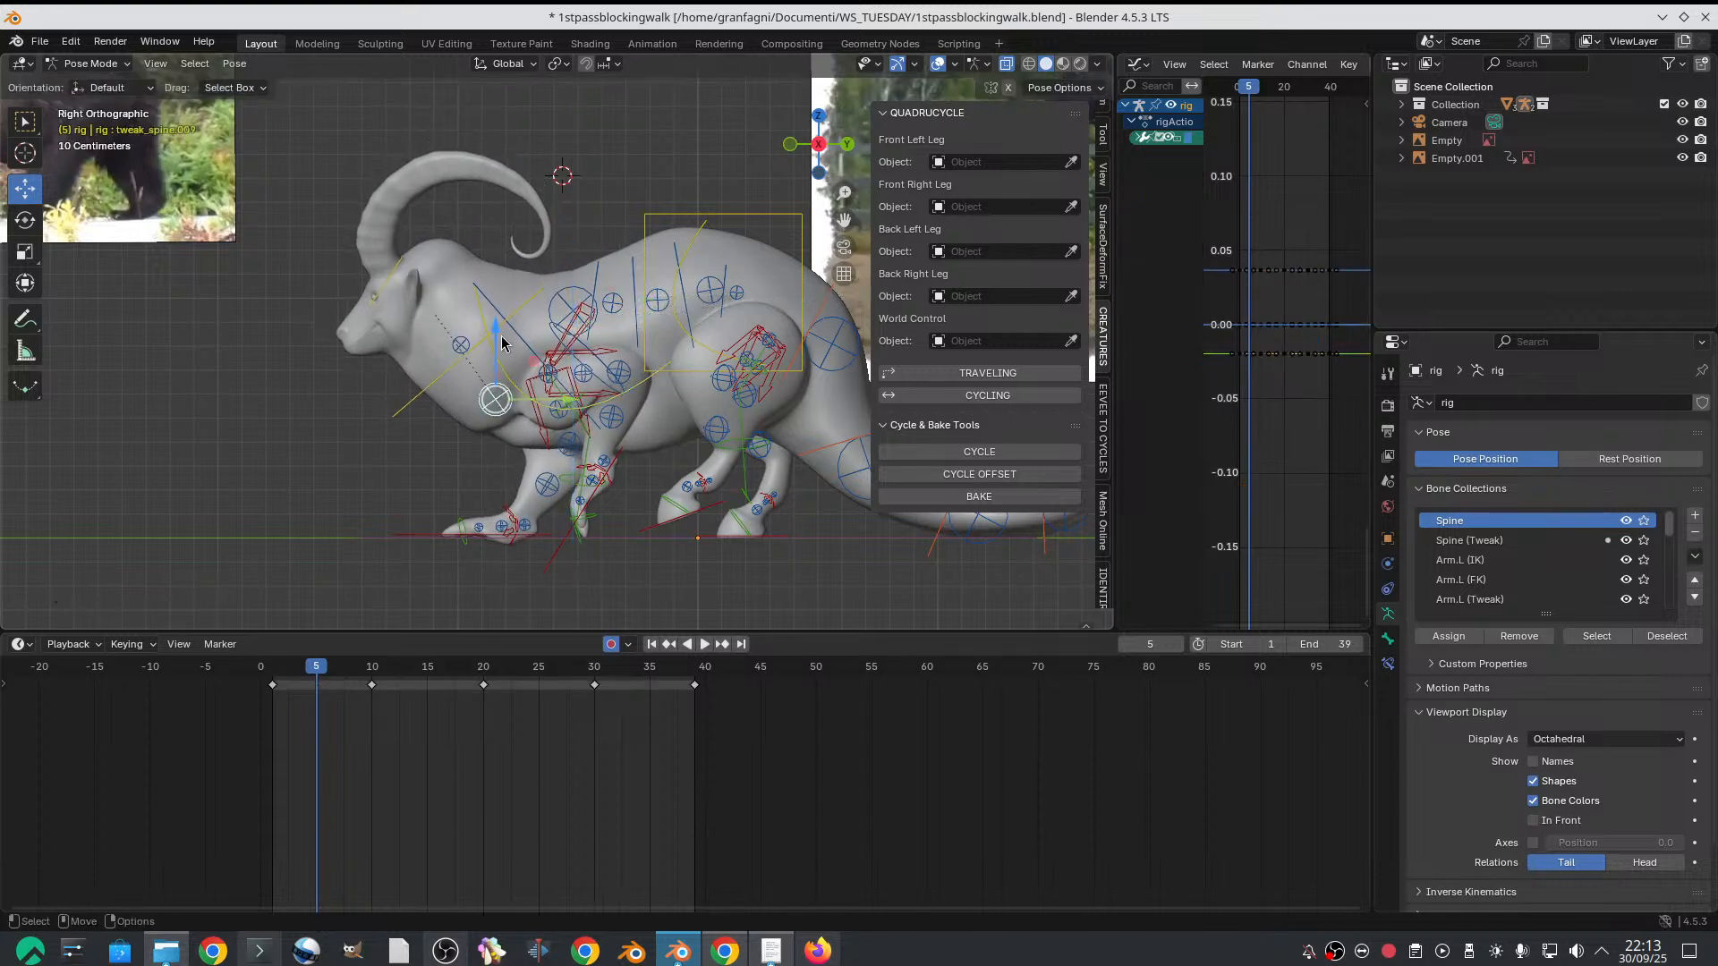
left_click_drag(499, 345, 499, 328)
left_click(564, 452)
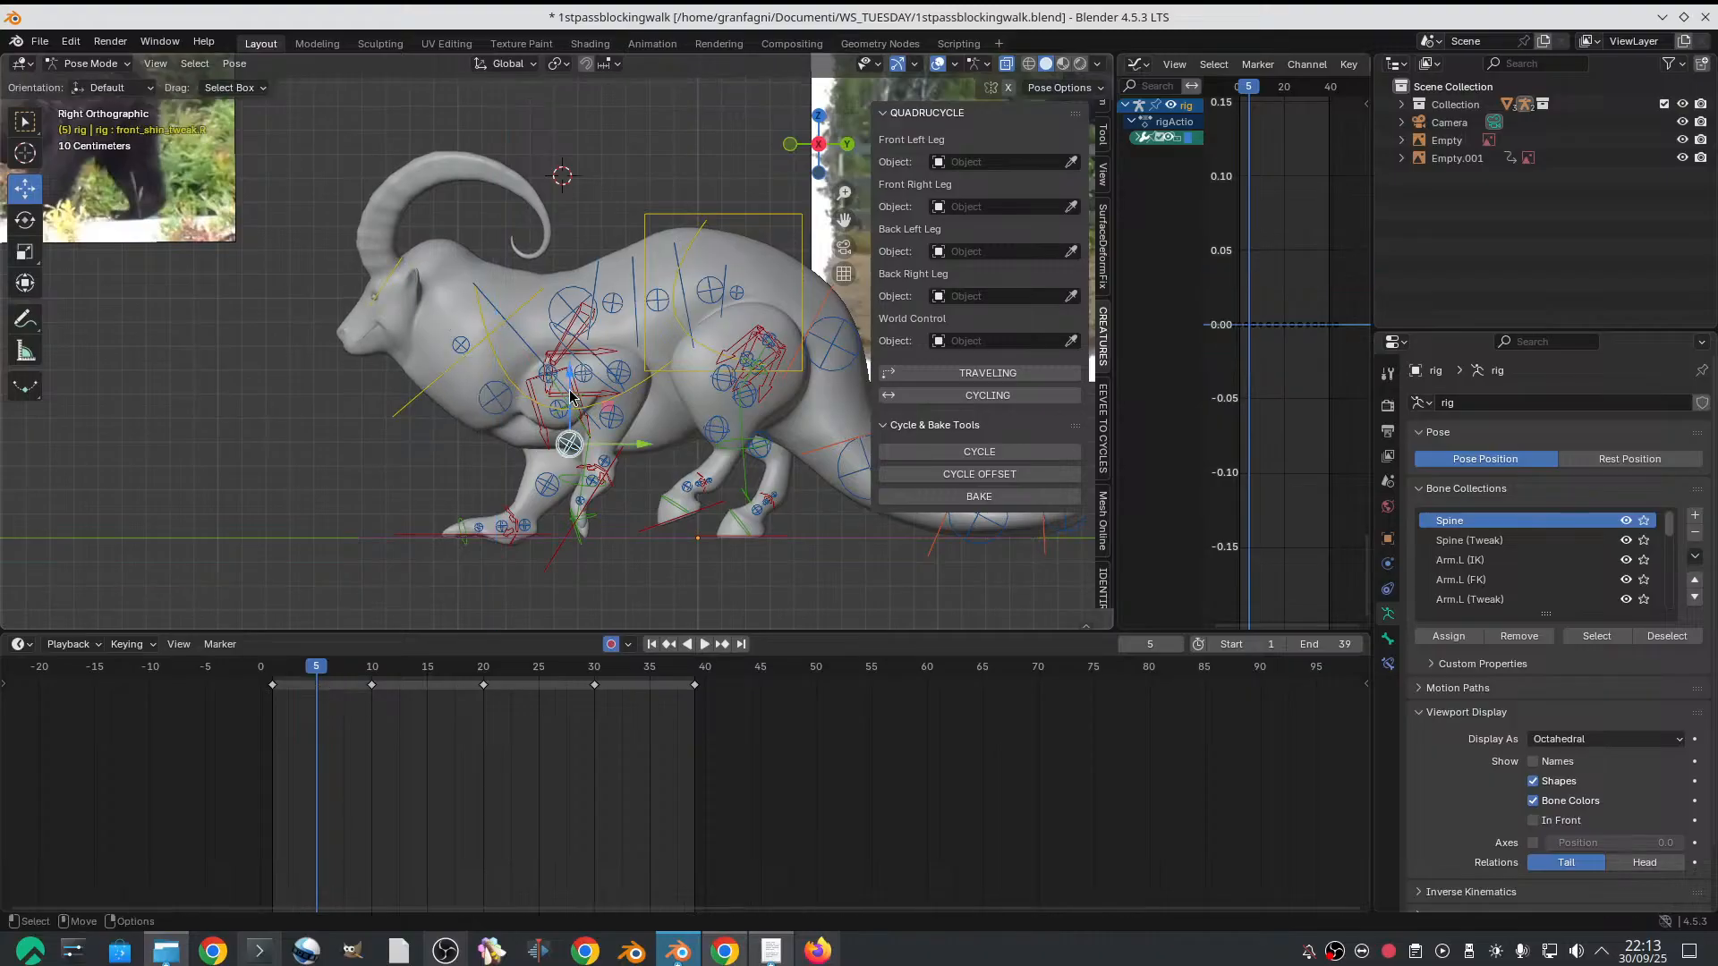
left_click_drag(570, 420, 569, 396)
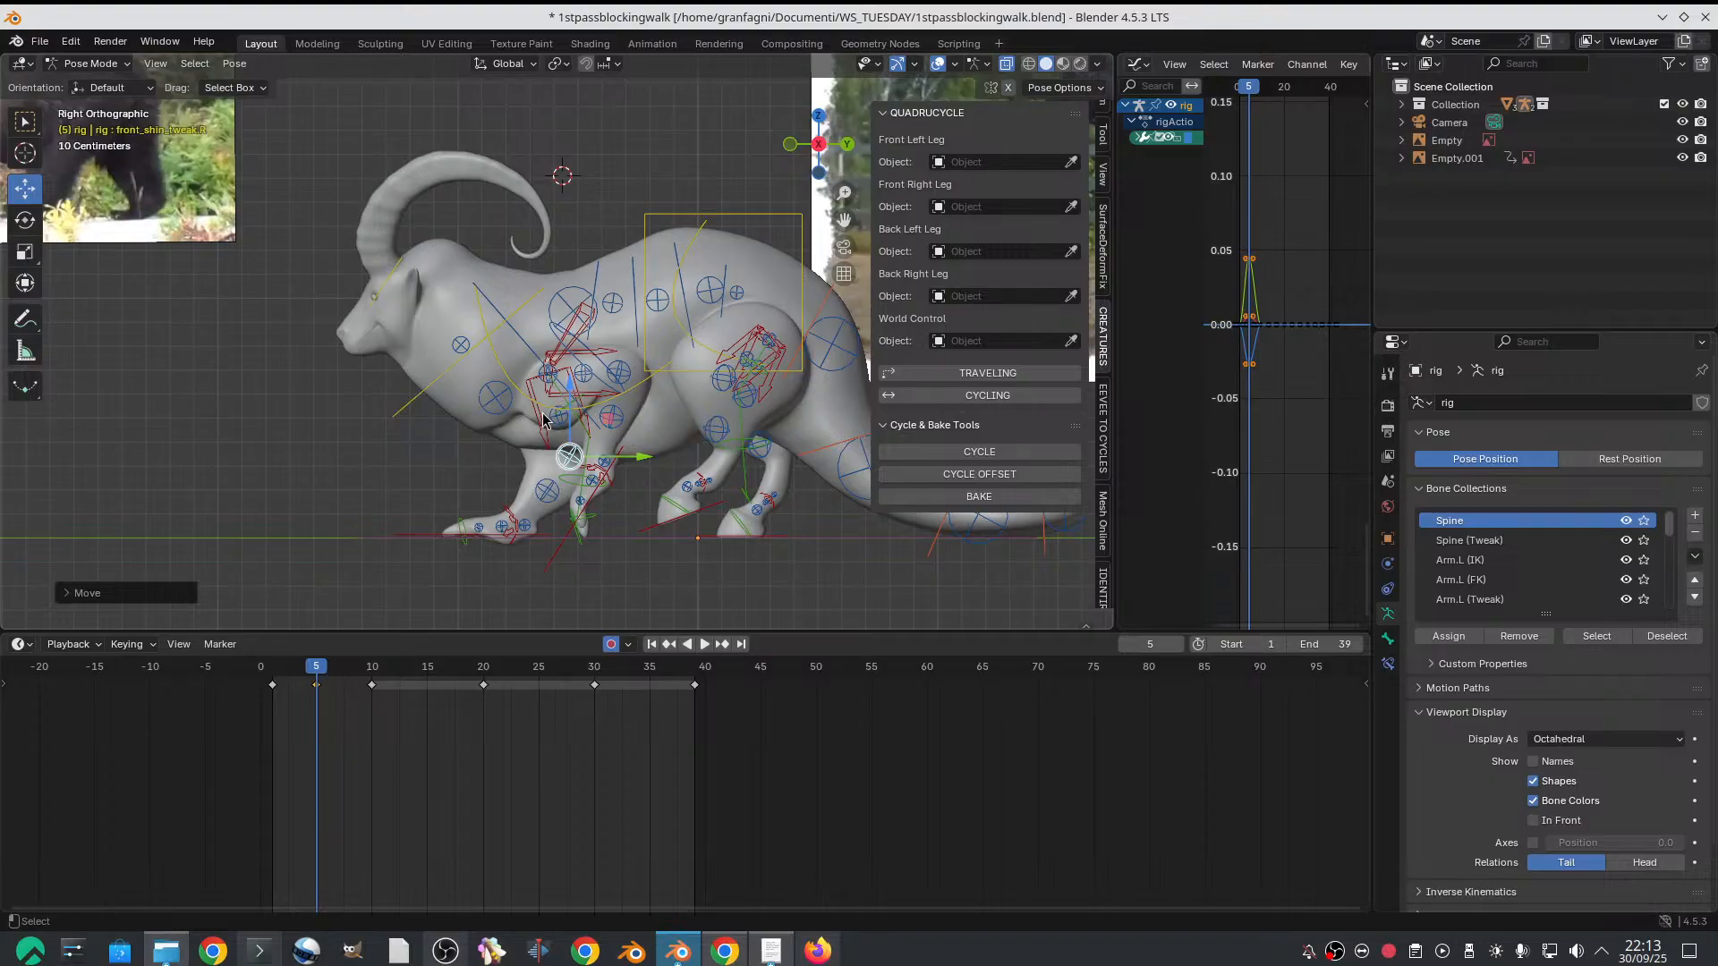
key("ctrl+z")
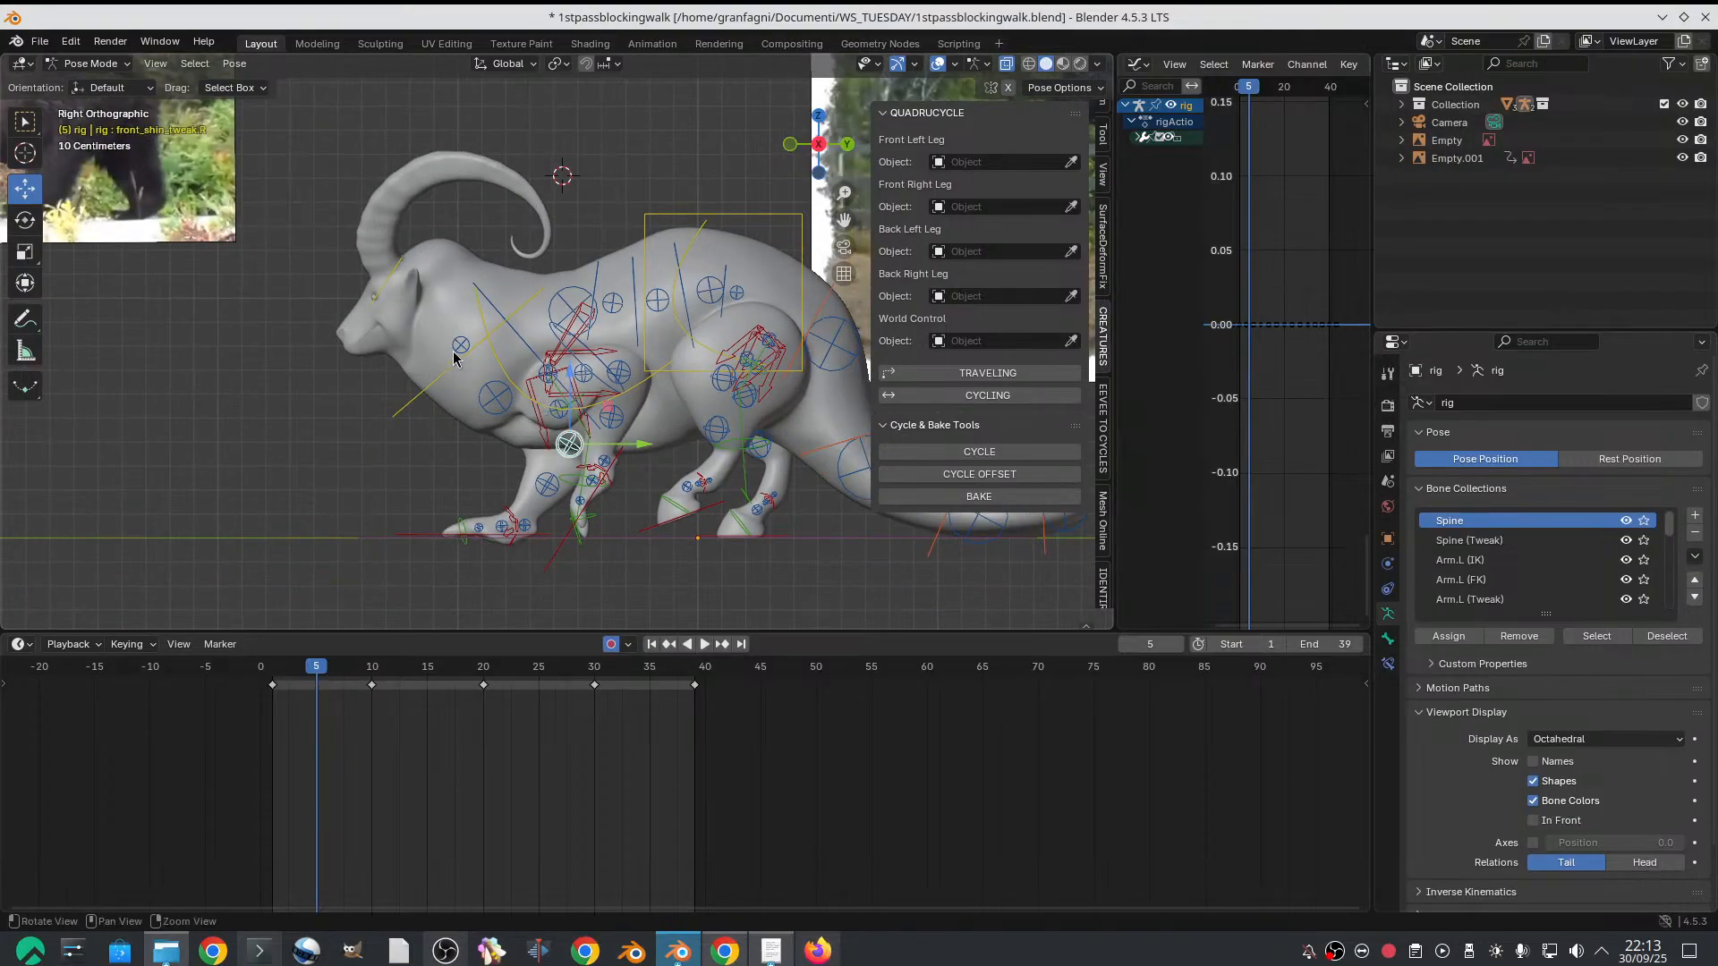
Rotate the neck control slightly downward on frame 5 to lower the head
middle_click_drag(454, 358, 494, 391, "shift")
scroll(494, 391, "up", 1)
left_click(535, 347)
key("r")
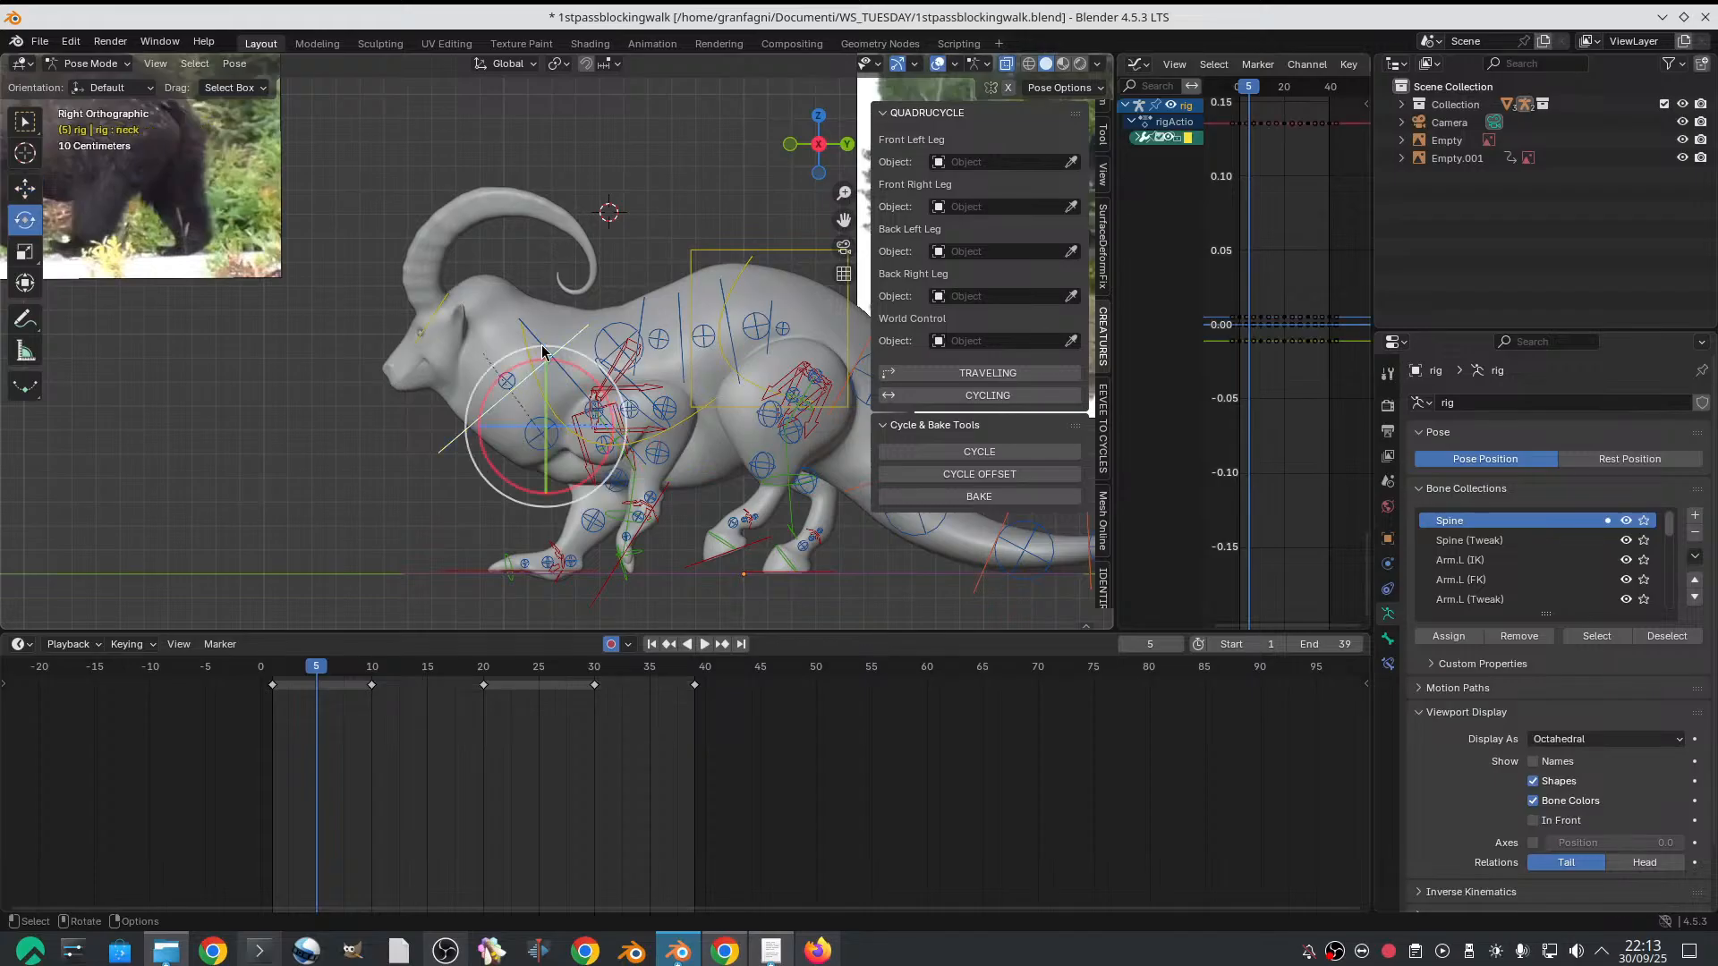
left_click_drag(562, 362, 561, 361)
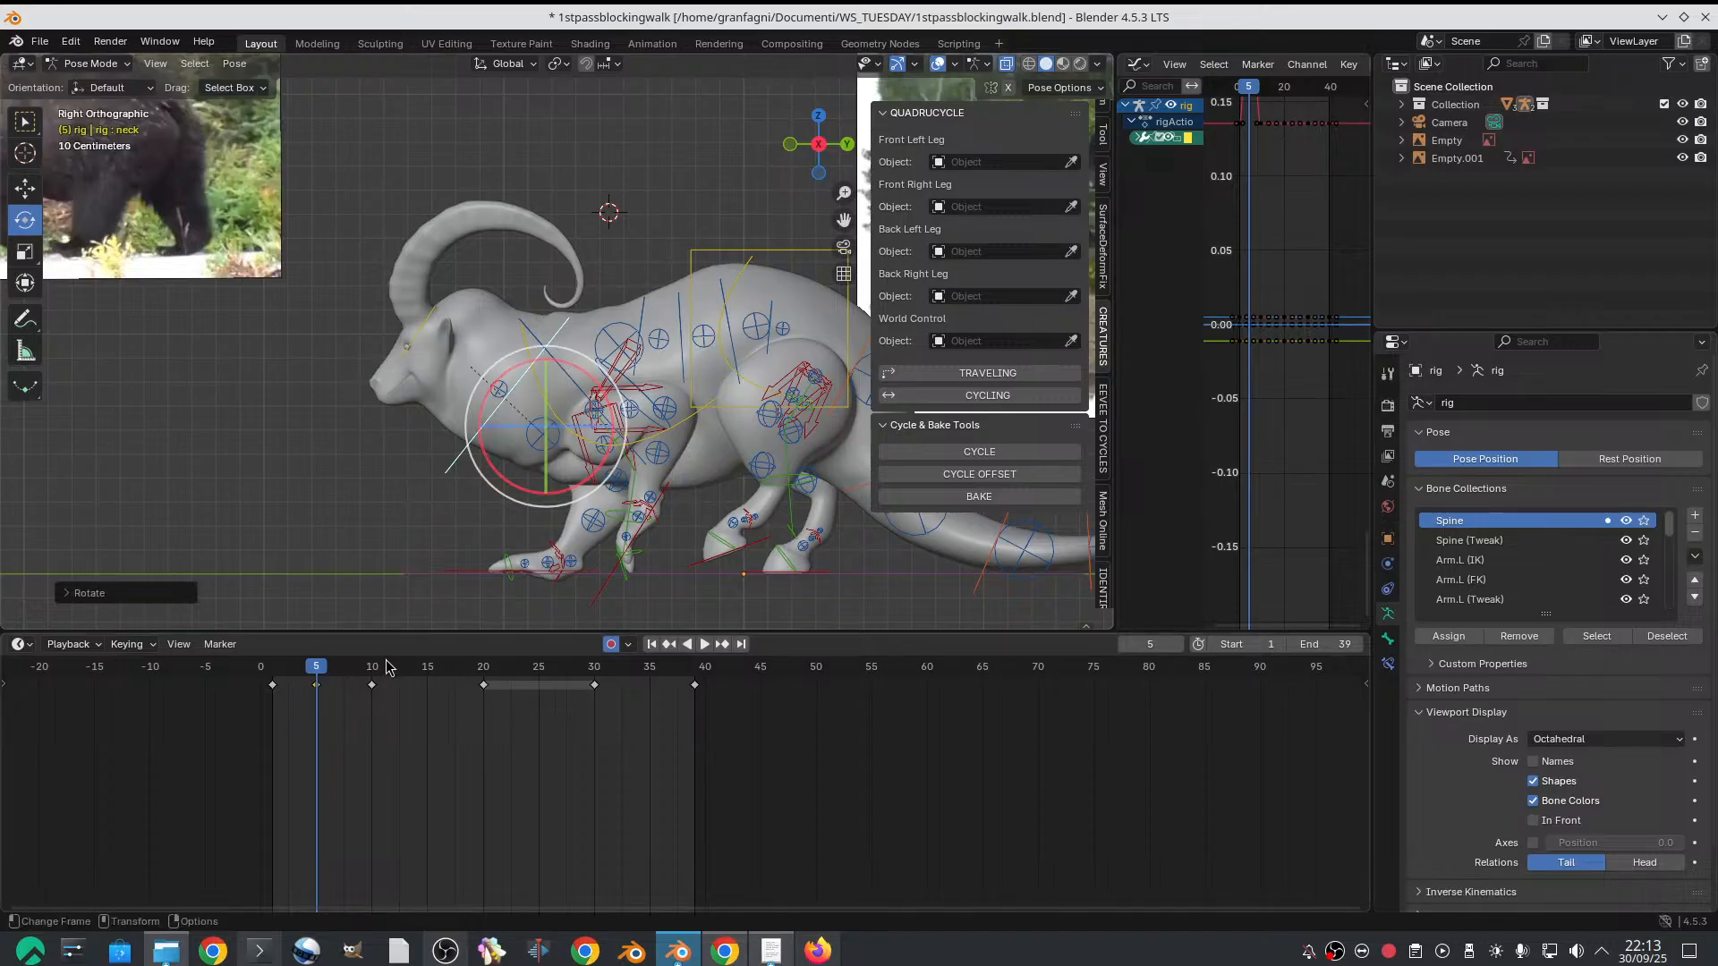
Scrub between the first frames and frame 5 to compare the goat's pose with the bear reference
left_click_drag(276, 680, 314, 660)
scroll(440, 536, "down", 1)
scroll(501, 545, "up", 3)
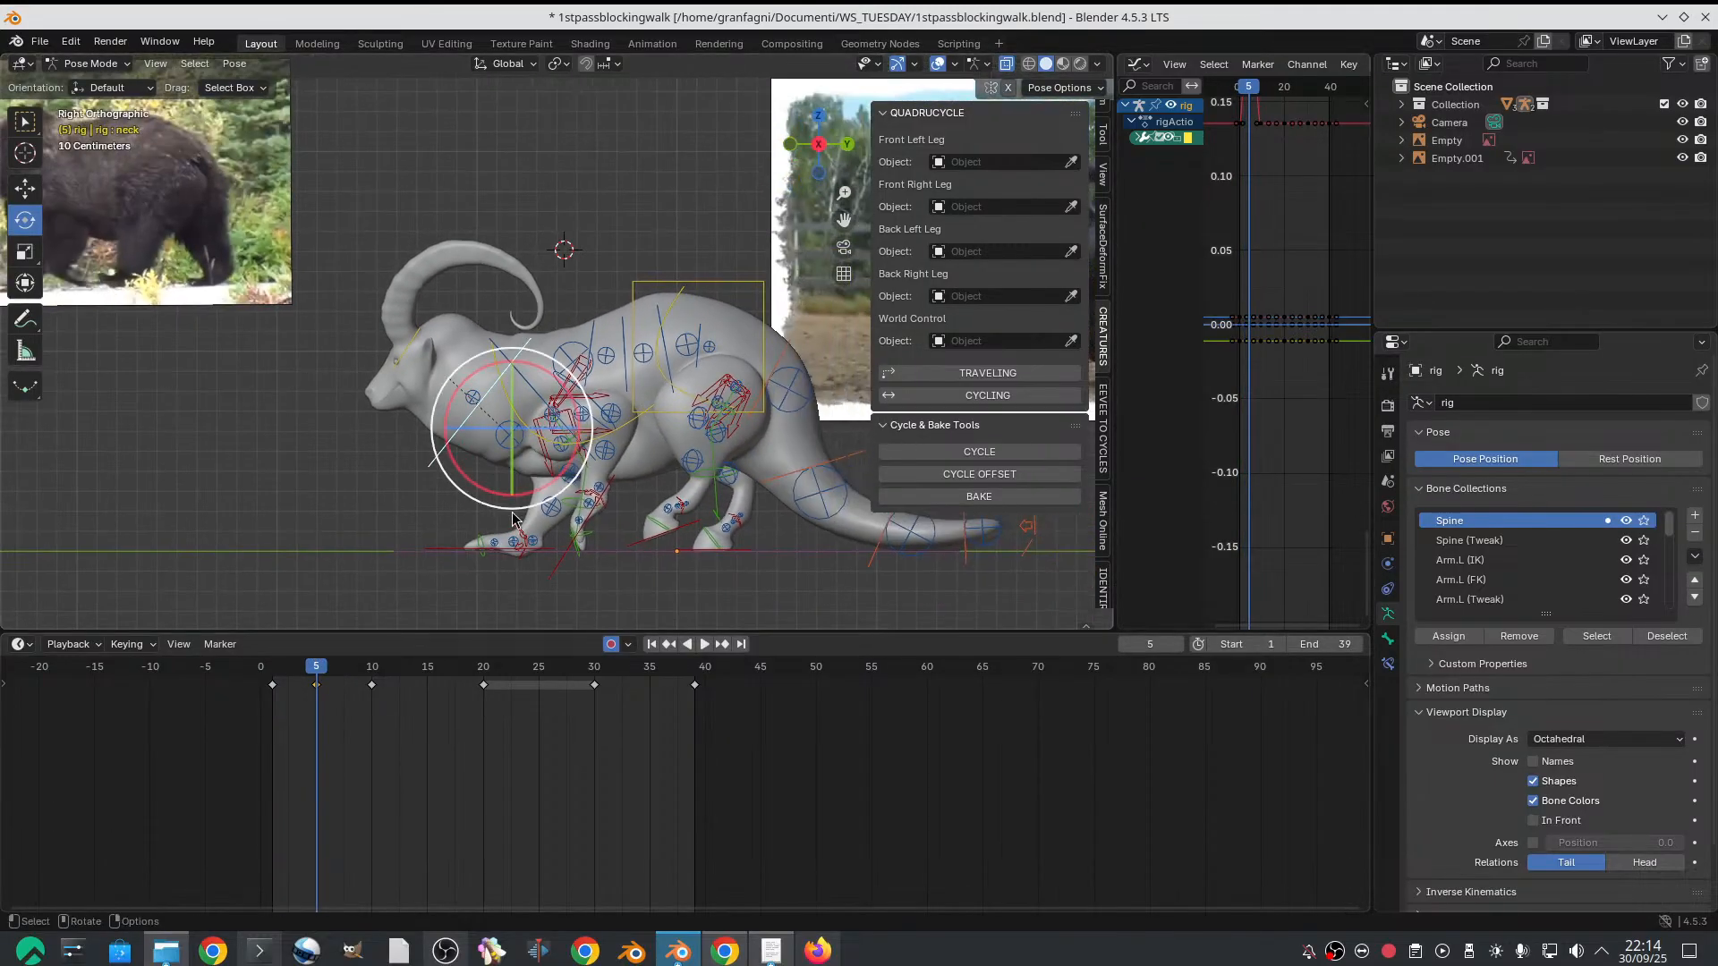
middle_click_drag(201, 567, 508, 594, "shift")
scroll(507, 594, "down", 2)
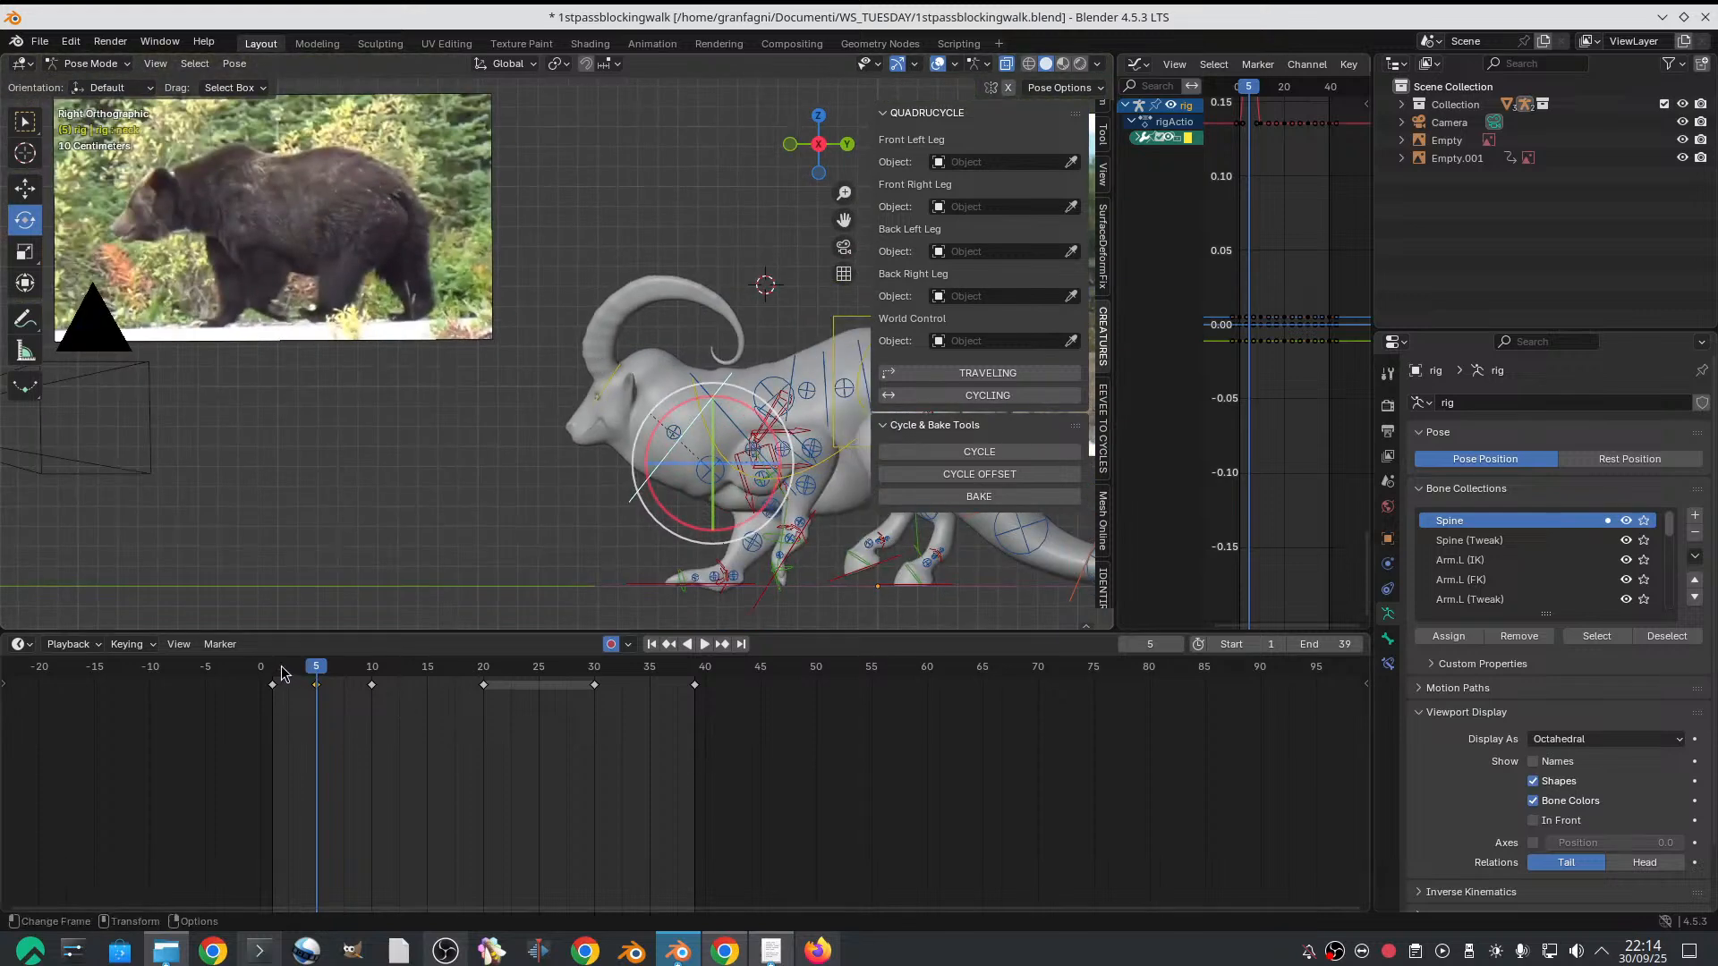
left_click_drag(282, 674, 314, 668)
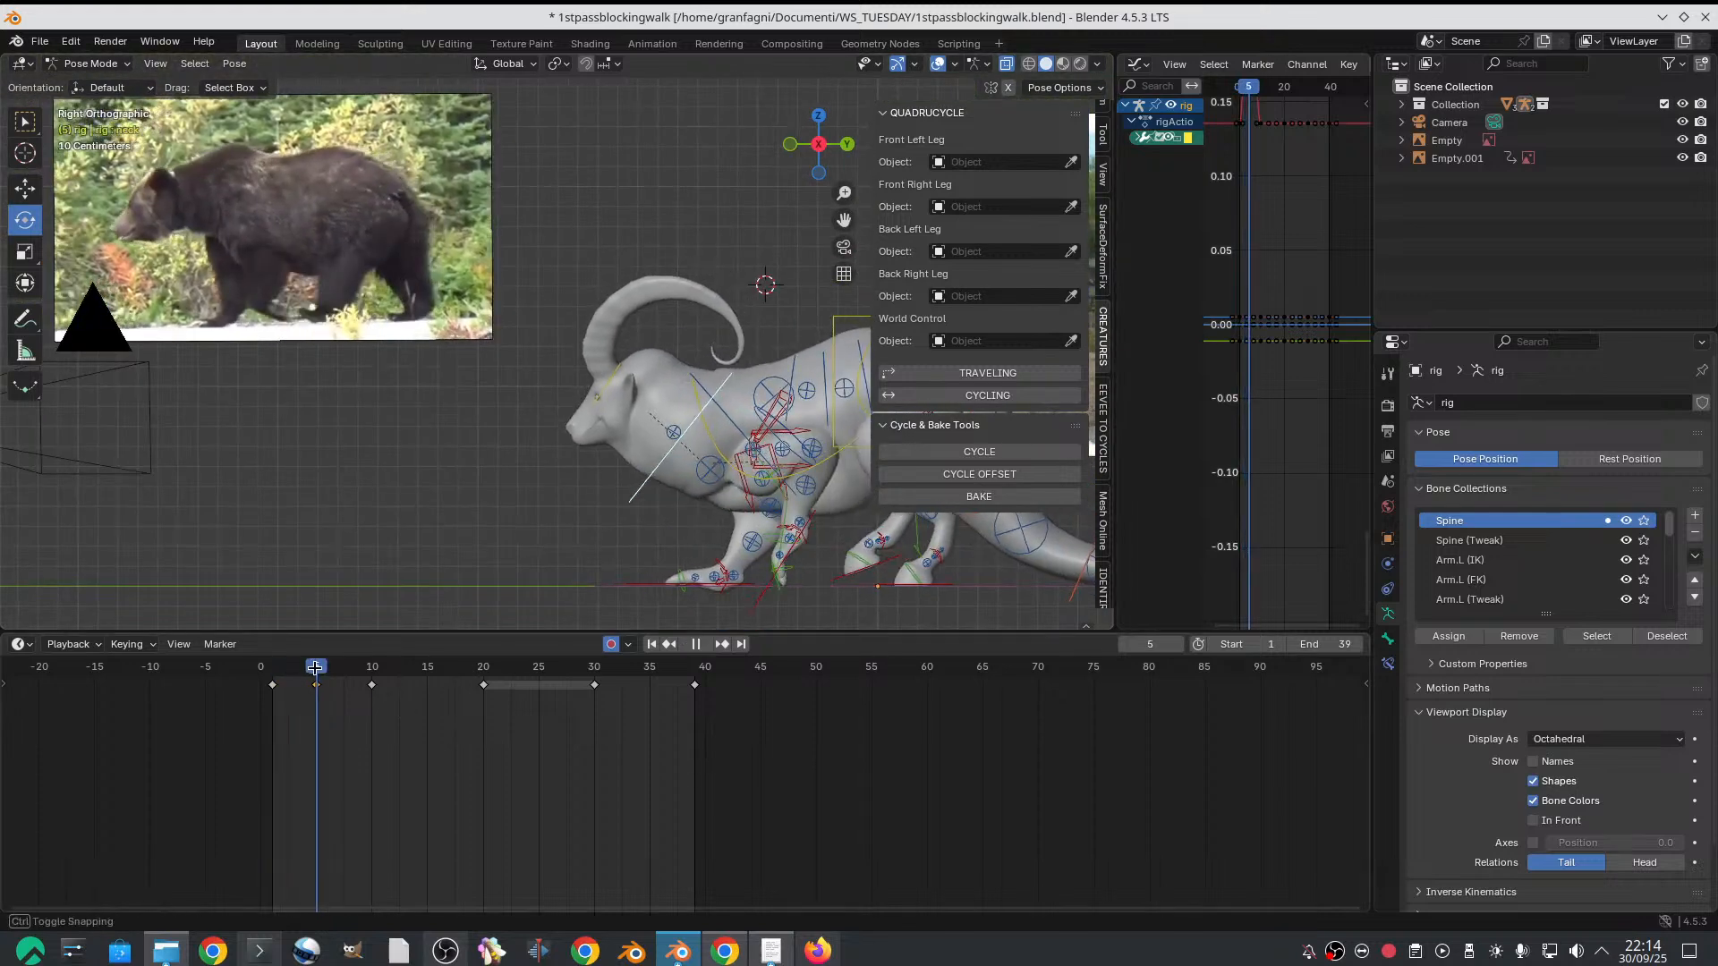
Raise the left shoulder control on frame 5 and check the pose from several angles
scroll(443, 486, "up", 1)
middle_click_drag(583, 472, 672, 454, "alt")
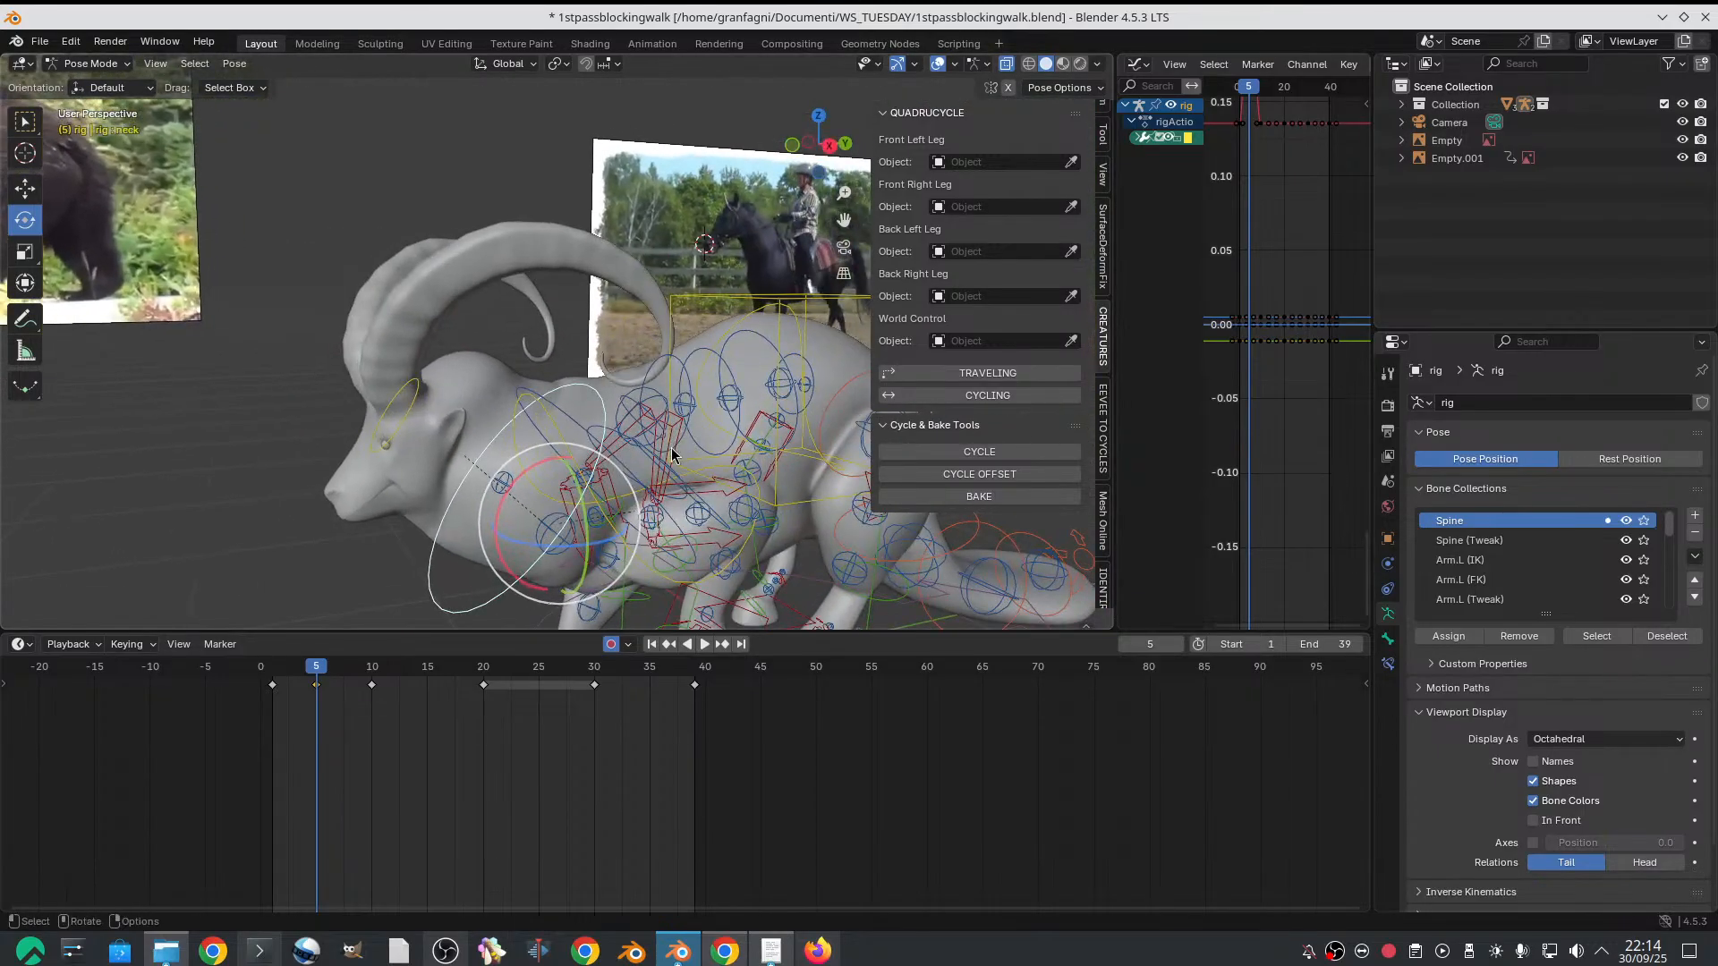
left_click(672, 455)
left_click_drag(672, 455, 571, 410, "alt")
key("w")
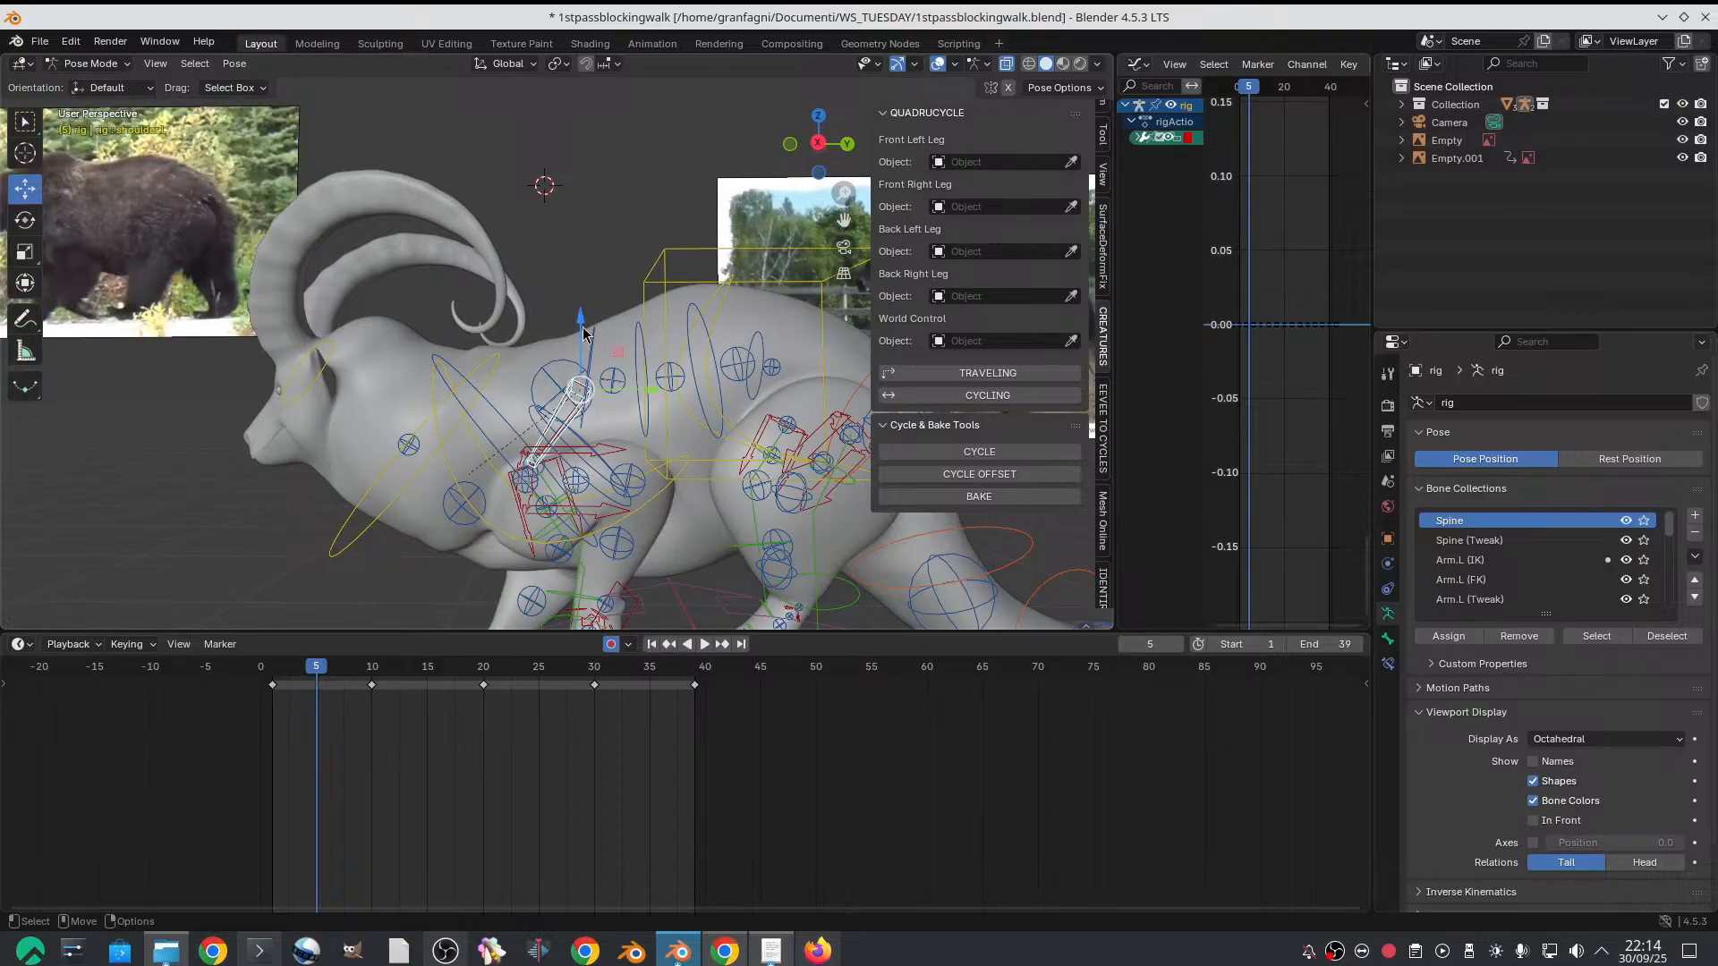
left_click_drag(582, 322, 582, 298)
scroll(591, 365, "down", 2)
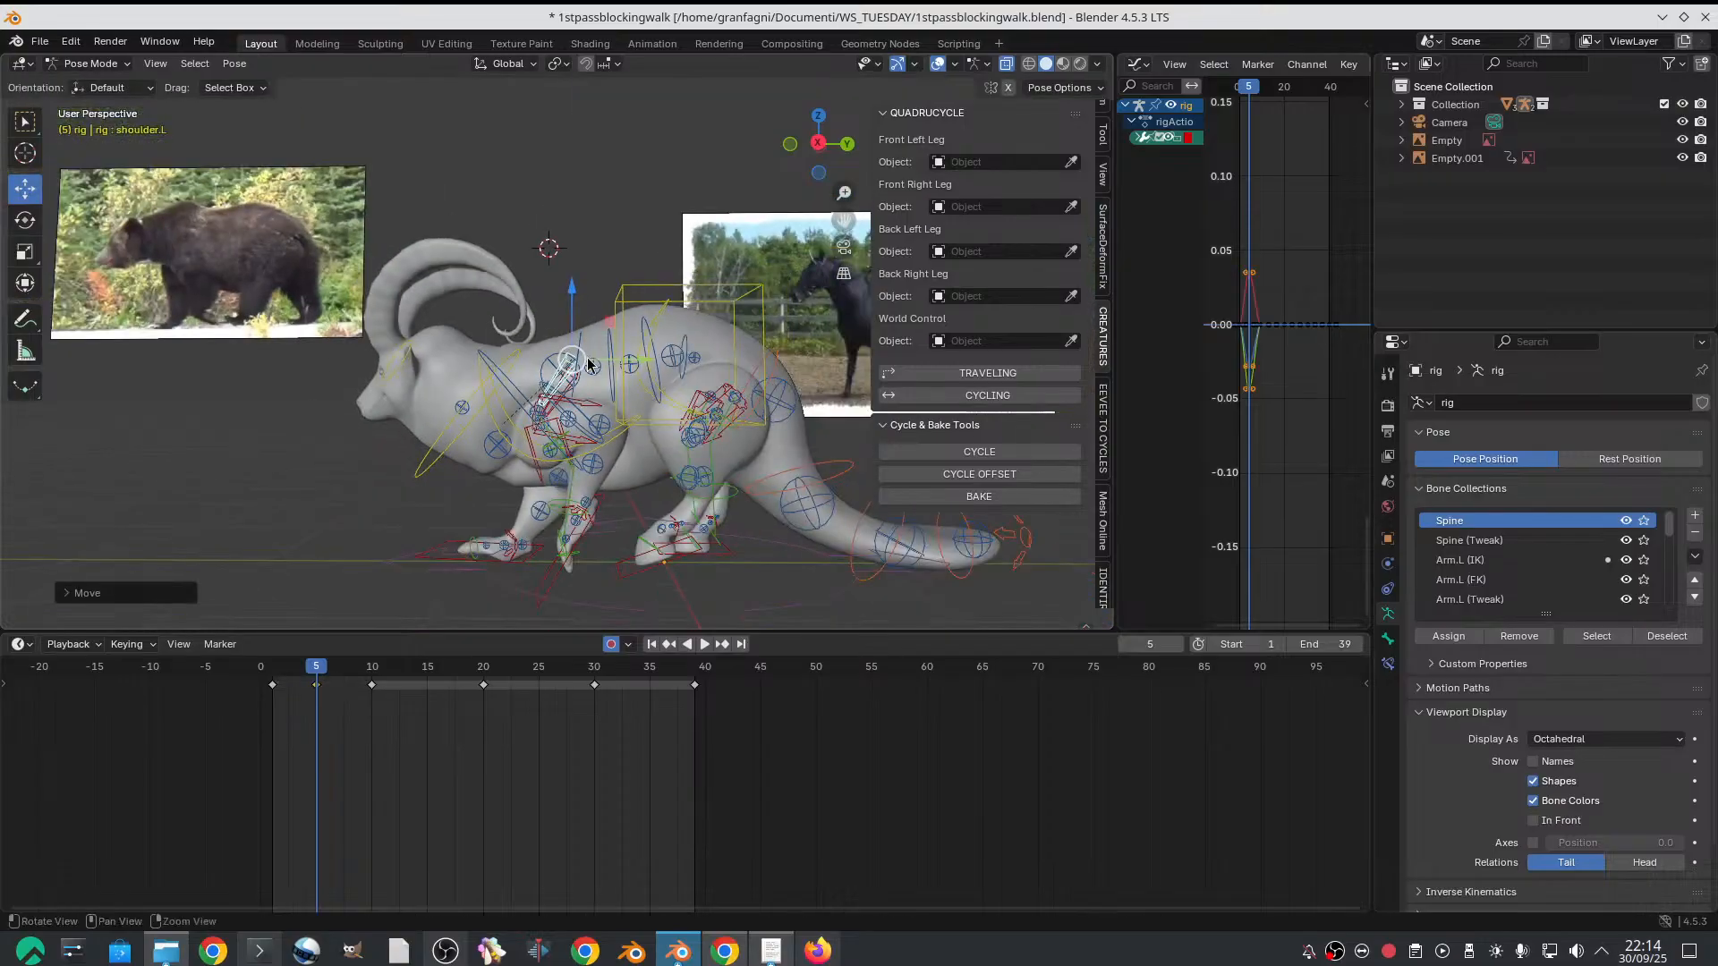
left_click_drag(589, 364, 549, 340, "alt")
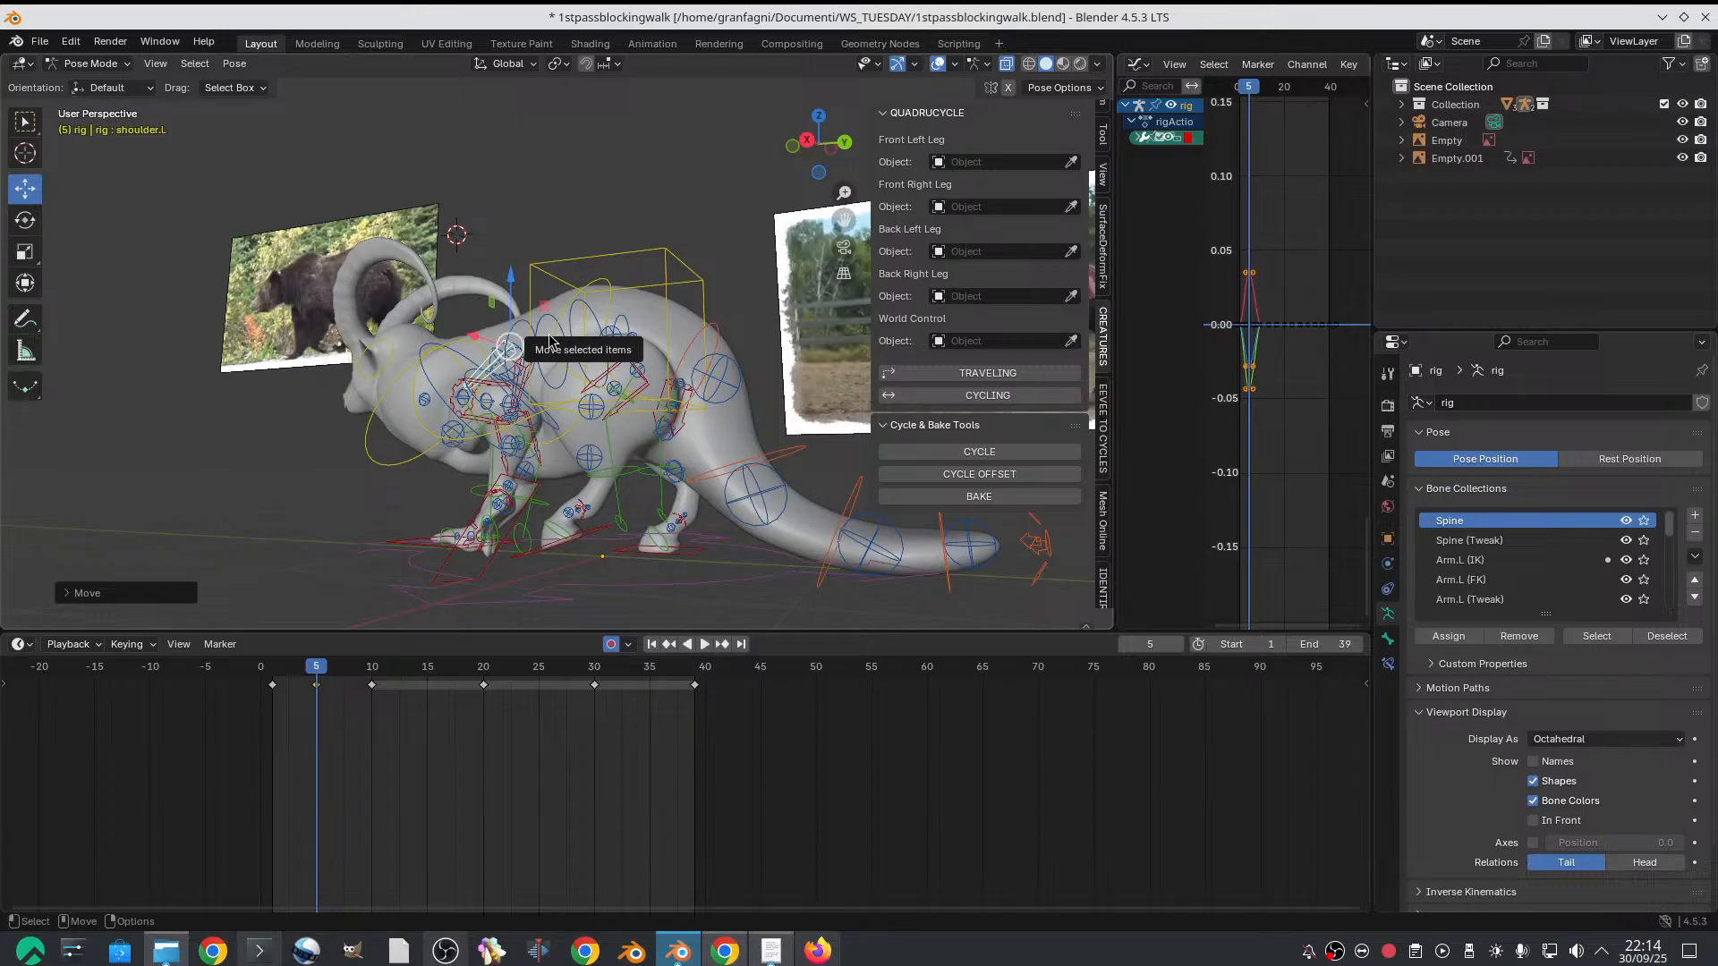
left_click_drag(549, 340, 616, 441, "alt")
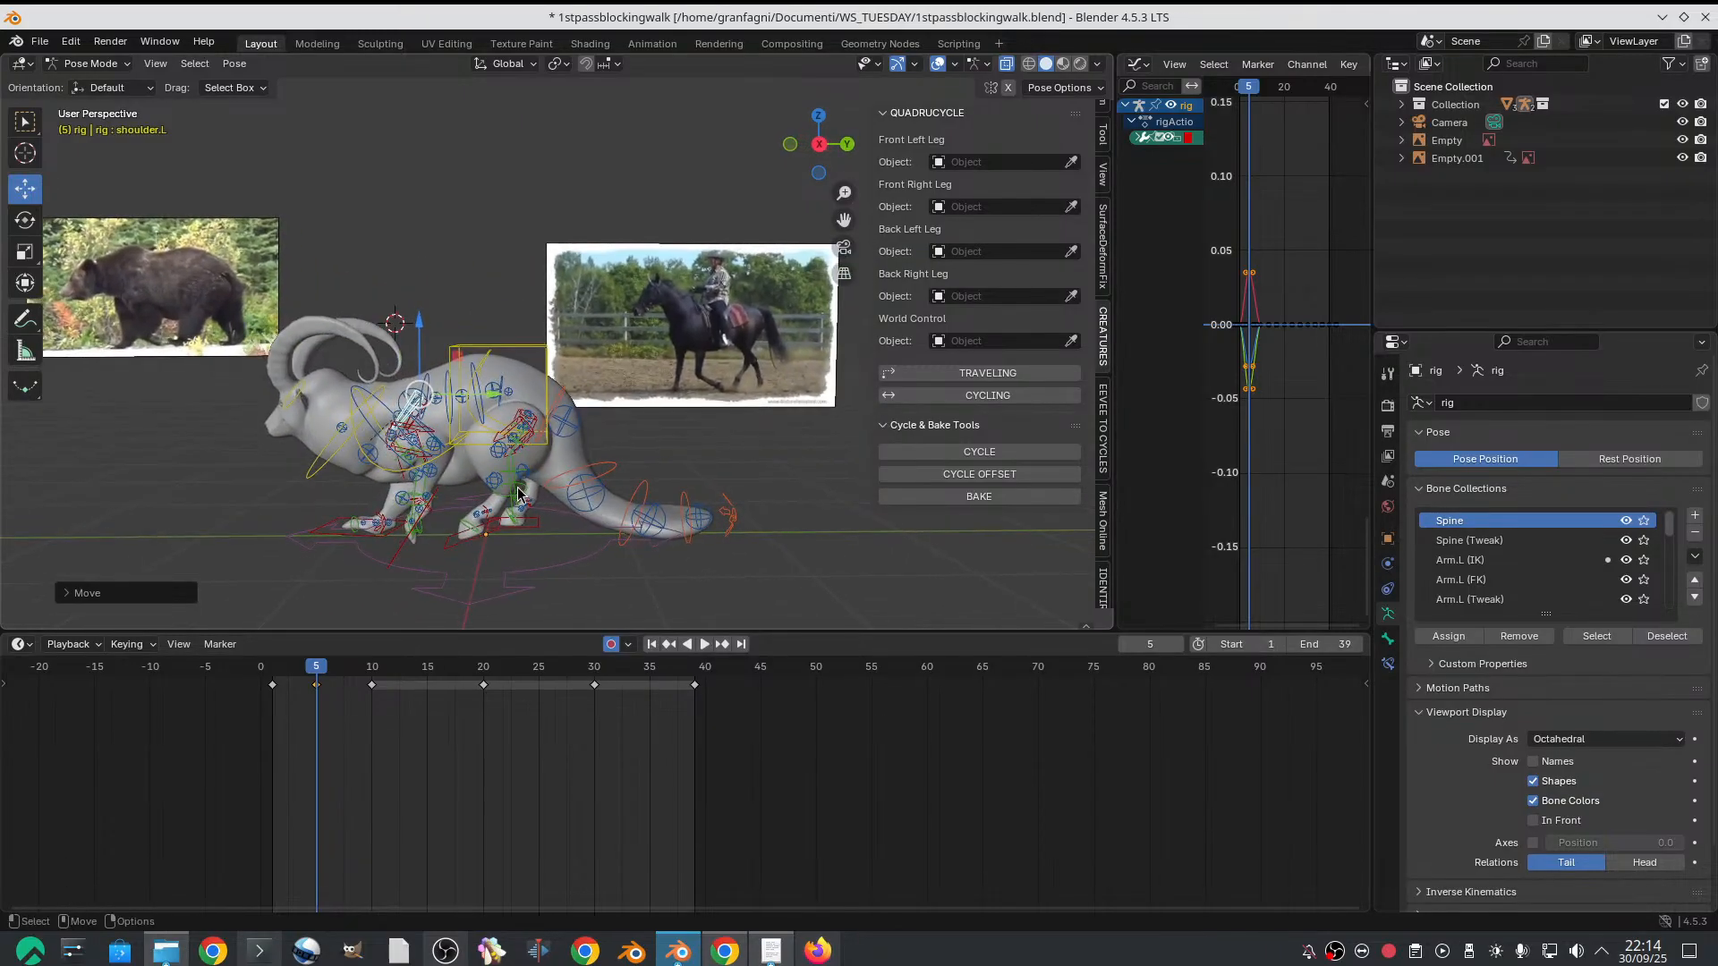
Rotate the left hind foot IK control on frame 5 to flatten the foot toward the ground
left_click_drag(283, 671, 317, 665)
left_click_drag(385, 617, 481, 552, "alt")
left_click(469, 574)
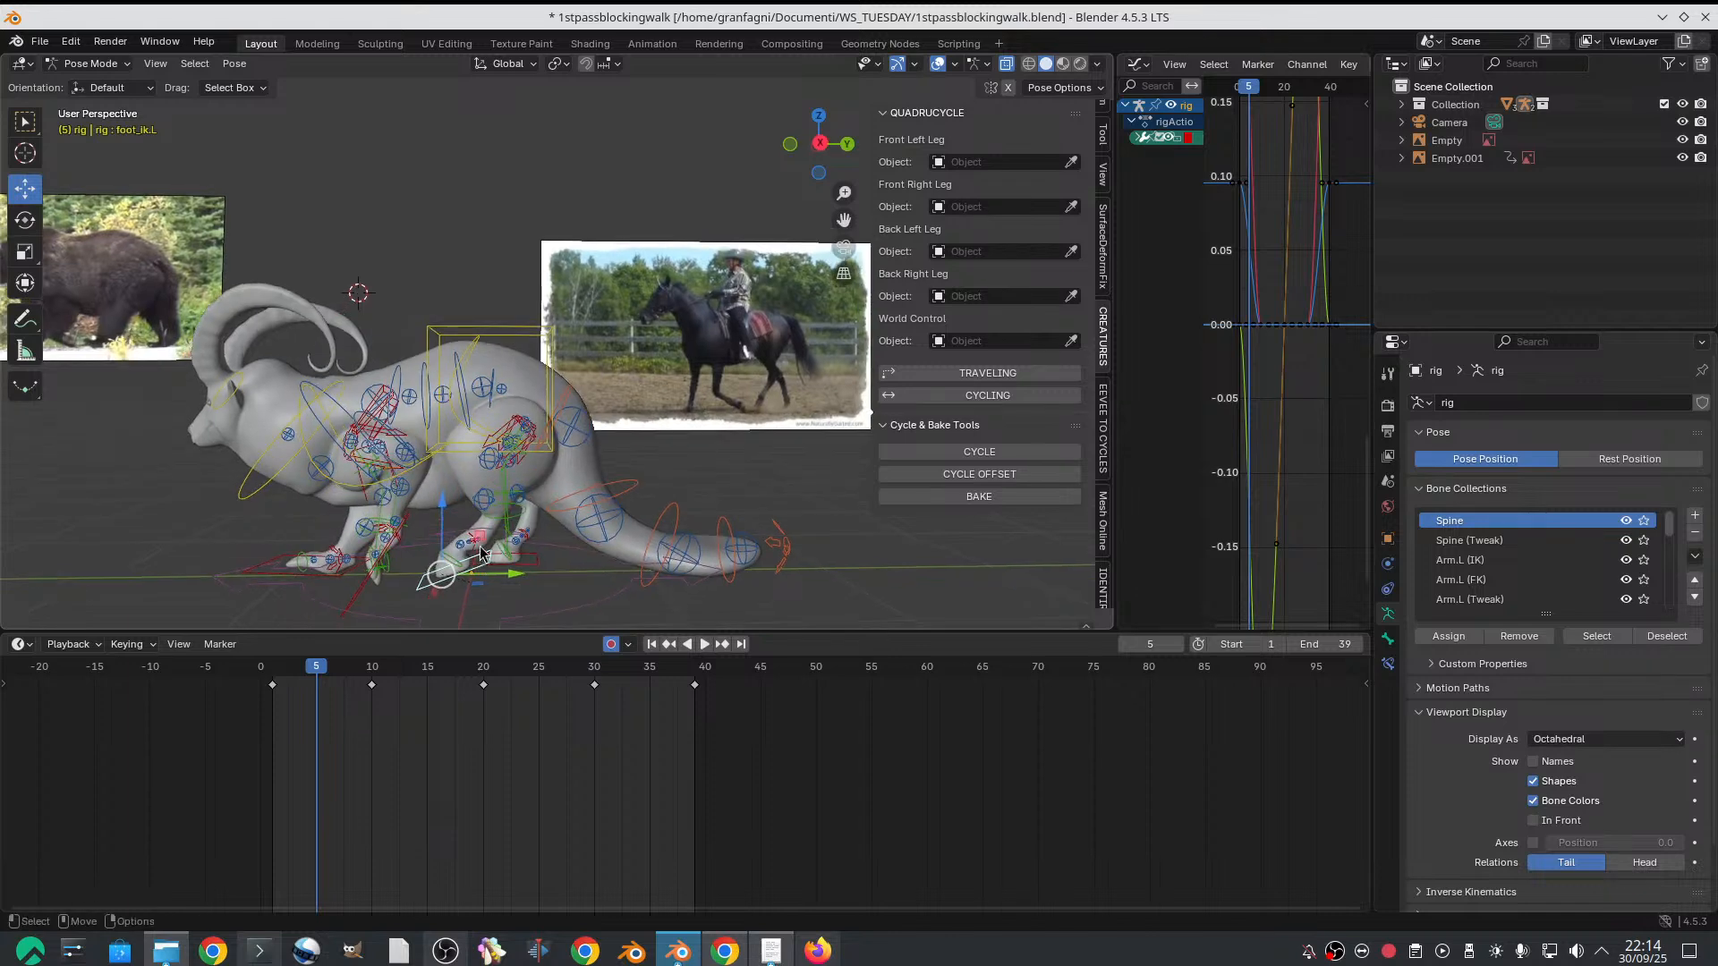
key("r")
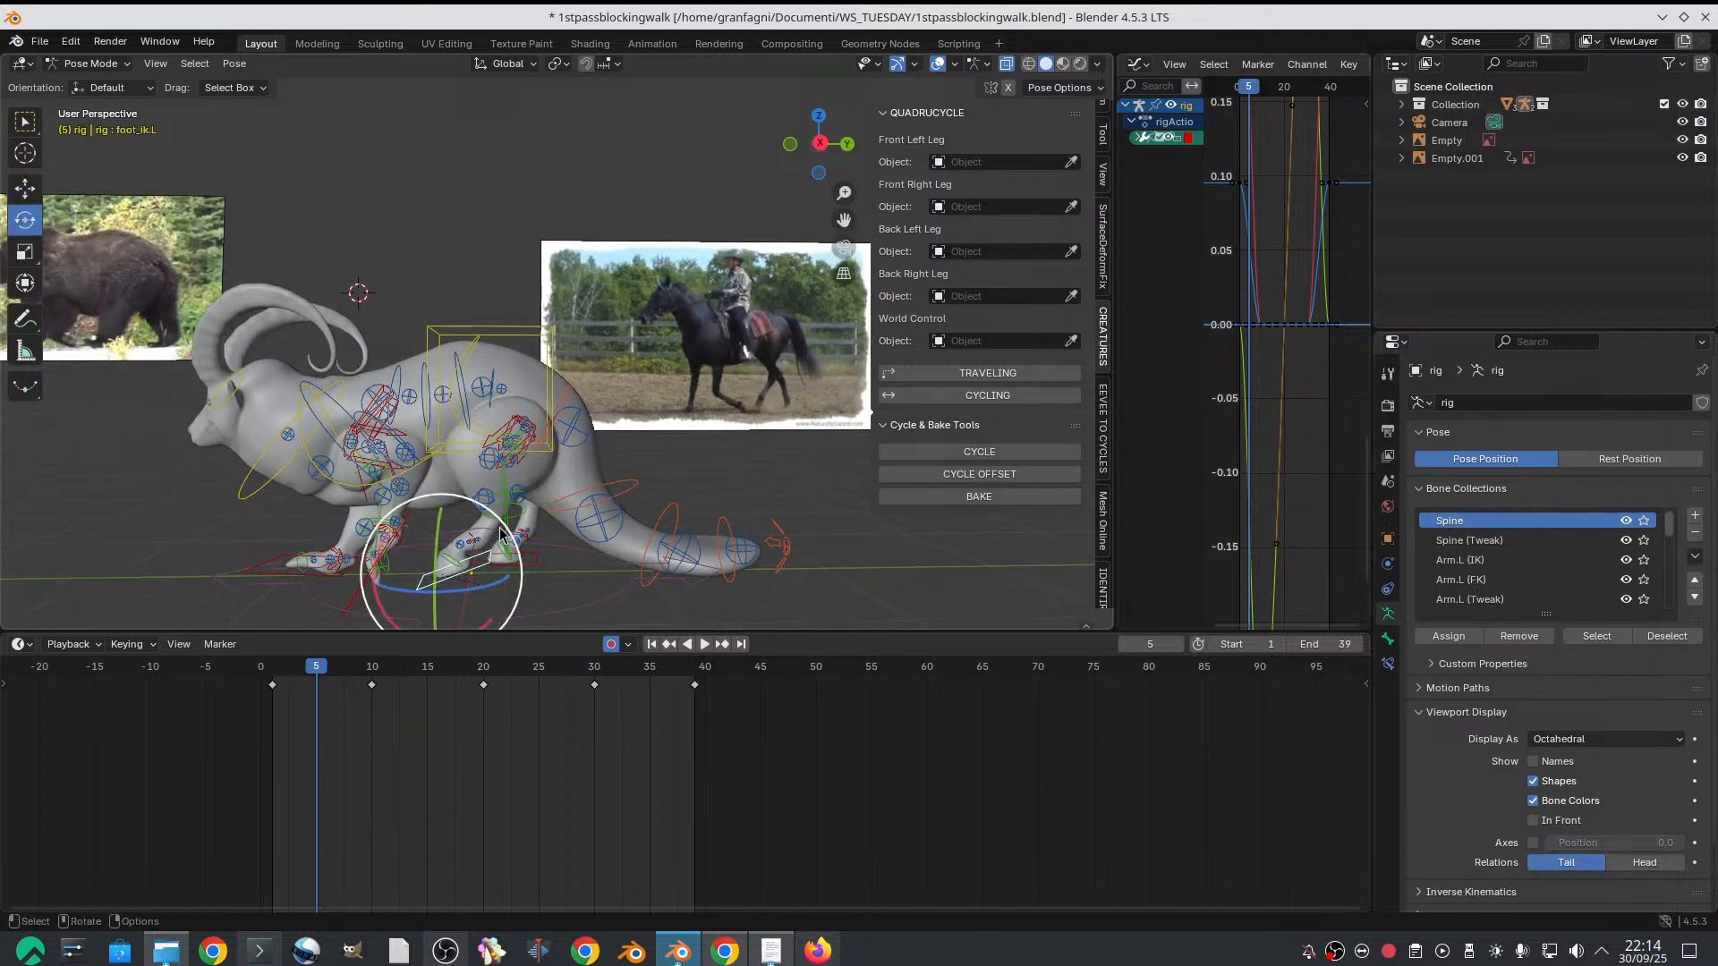
left_click_drag(511, 513, 569, 507, "alt")
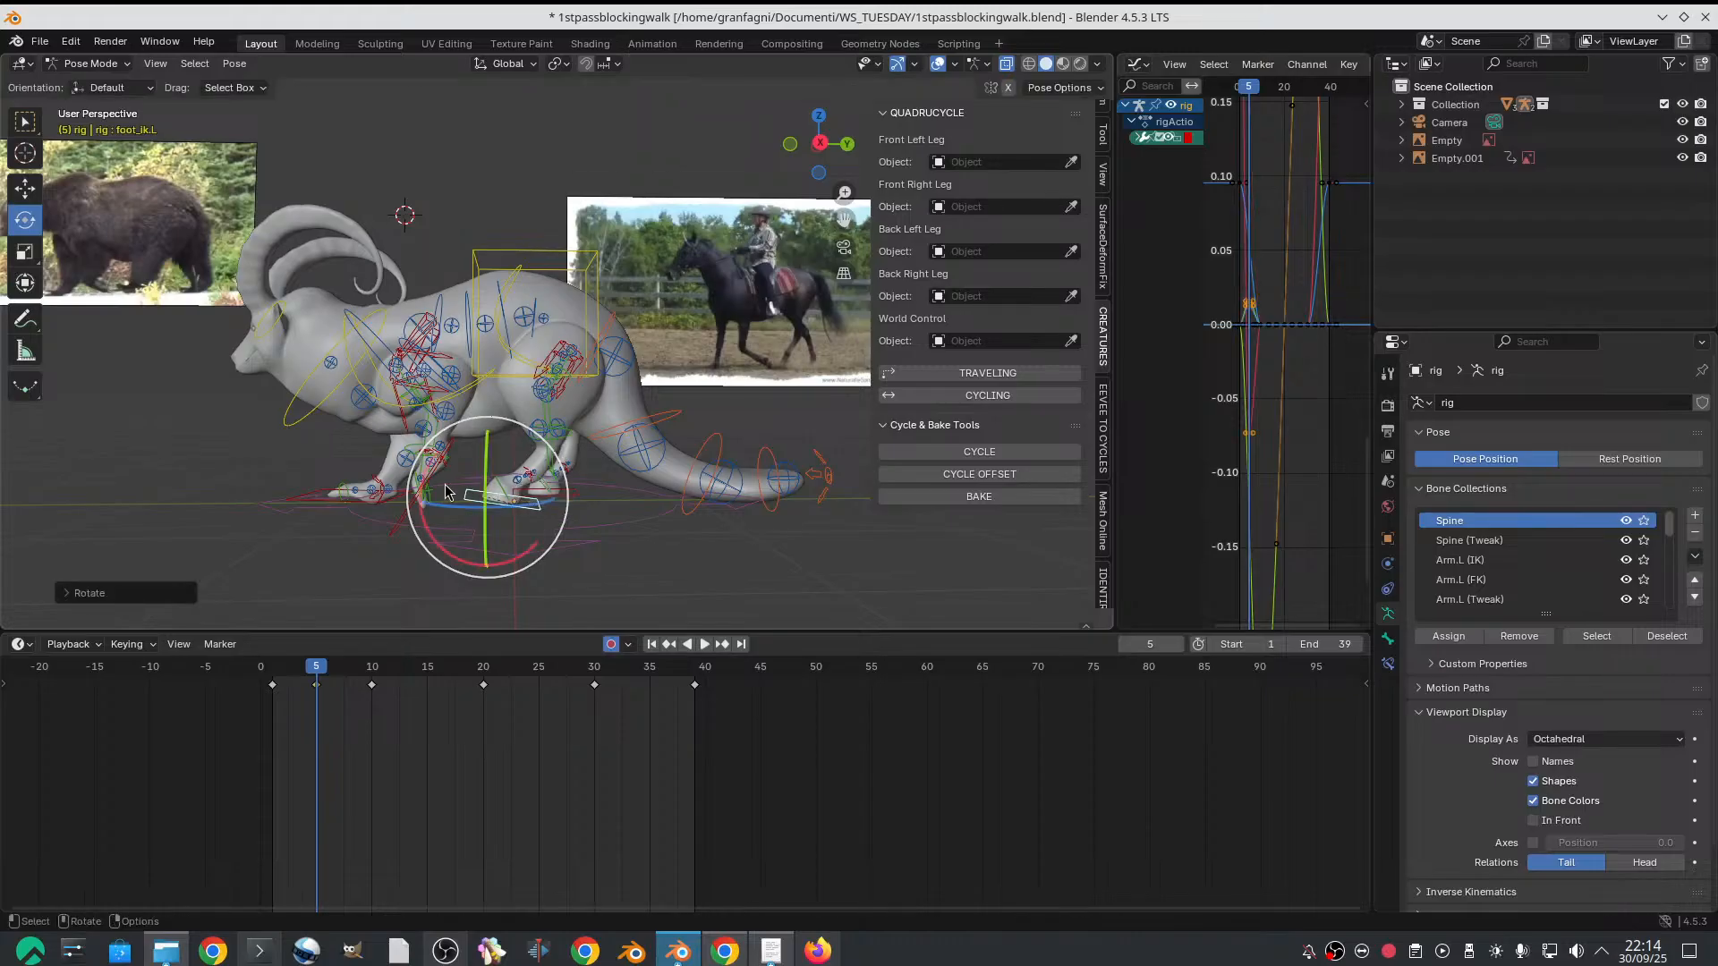
Move the hips control slightly upward on frame 5 and scrub the opening frames to check the motion
left_click(515, 285)
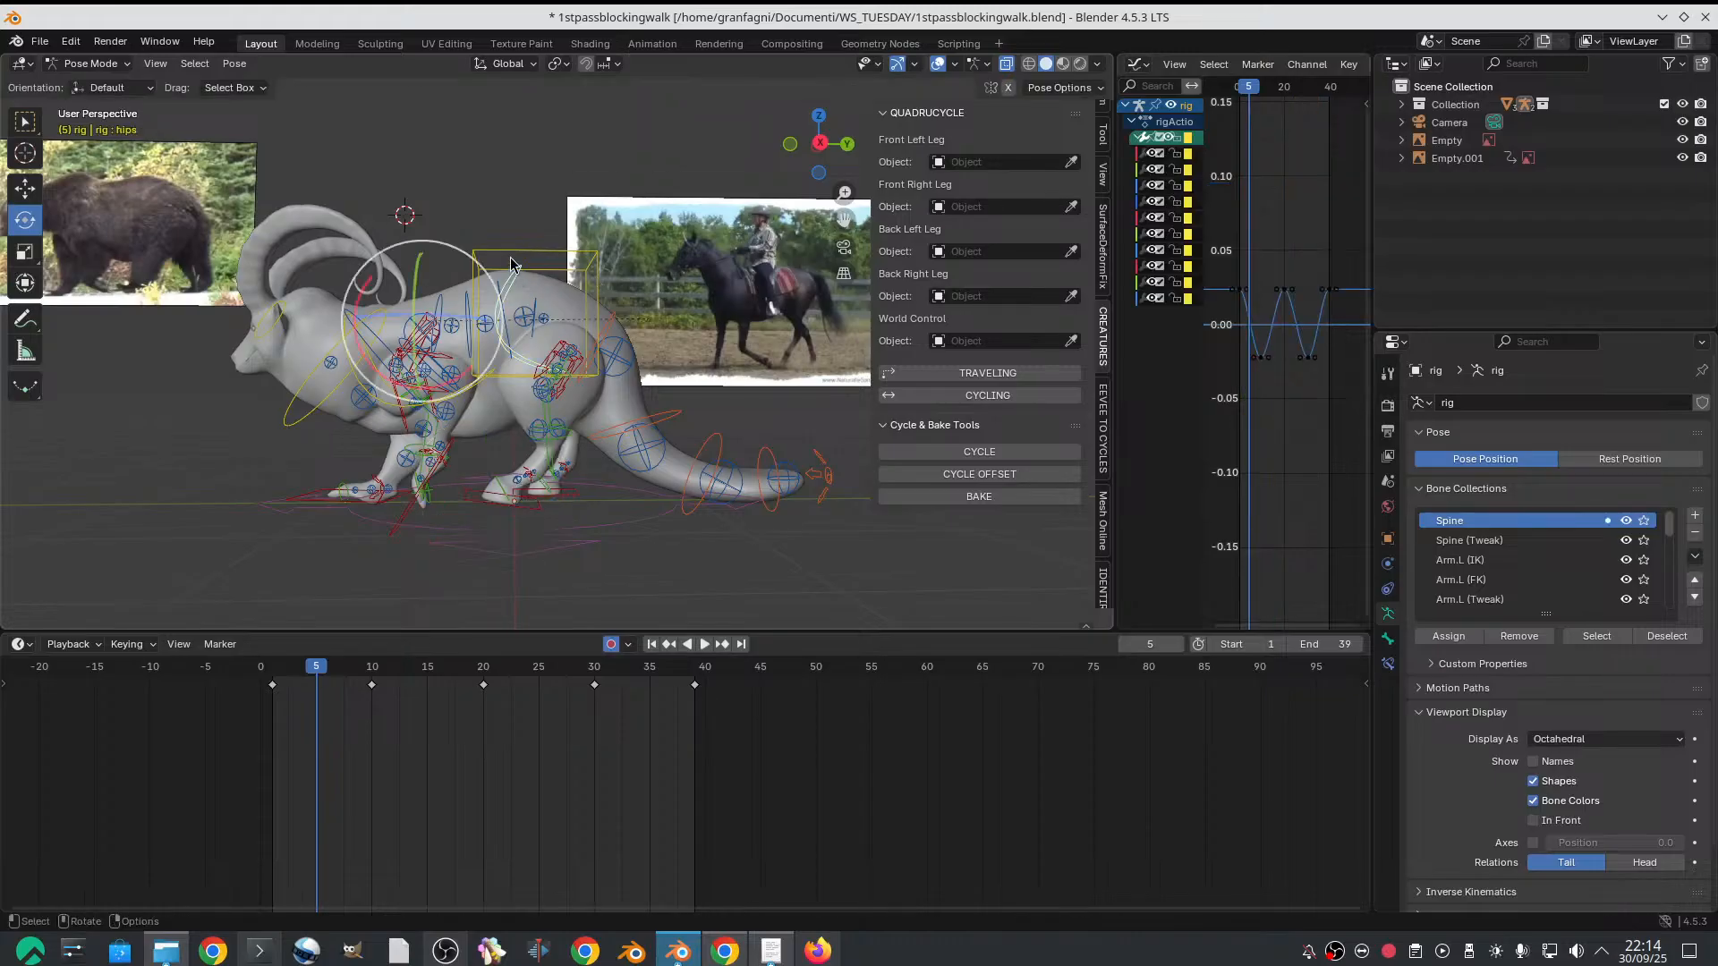
key("w")
left_click_drag(430, 253, 426, 239)
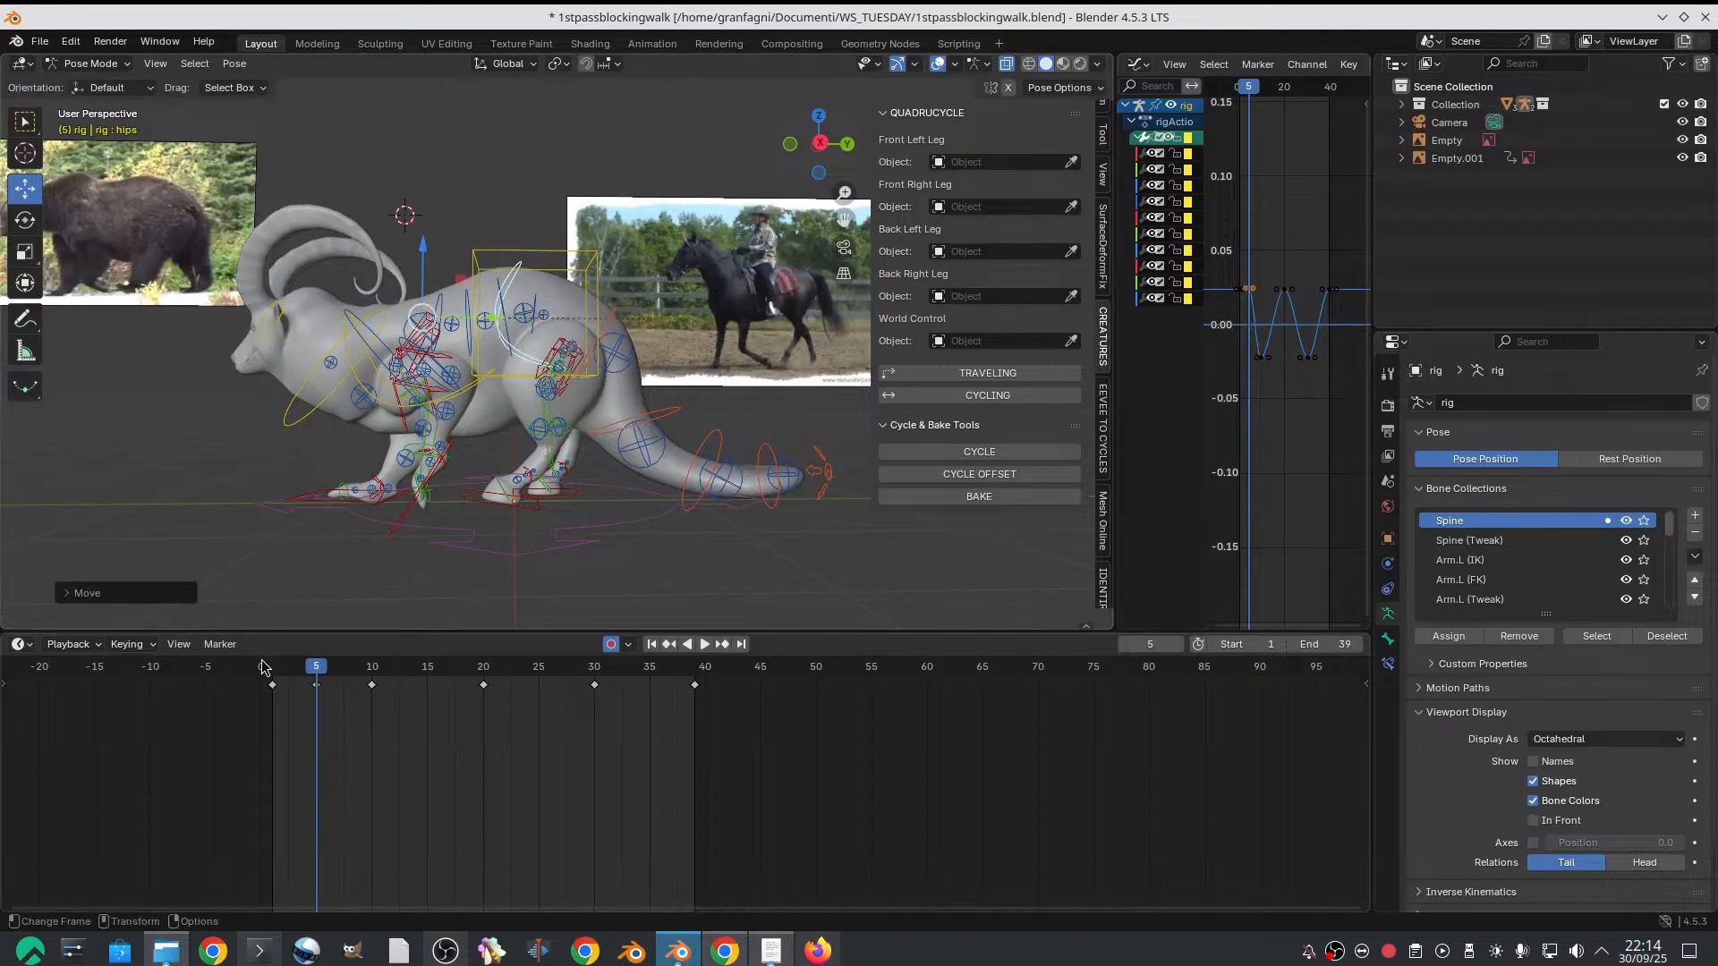
mouse_move(264, 667)
left_mouse_down()
mouse_move(346, 666)
mouse_move(198, 667)
mouse_move(301, 662)
mouse_move(278, 659)
left_mouse_up()
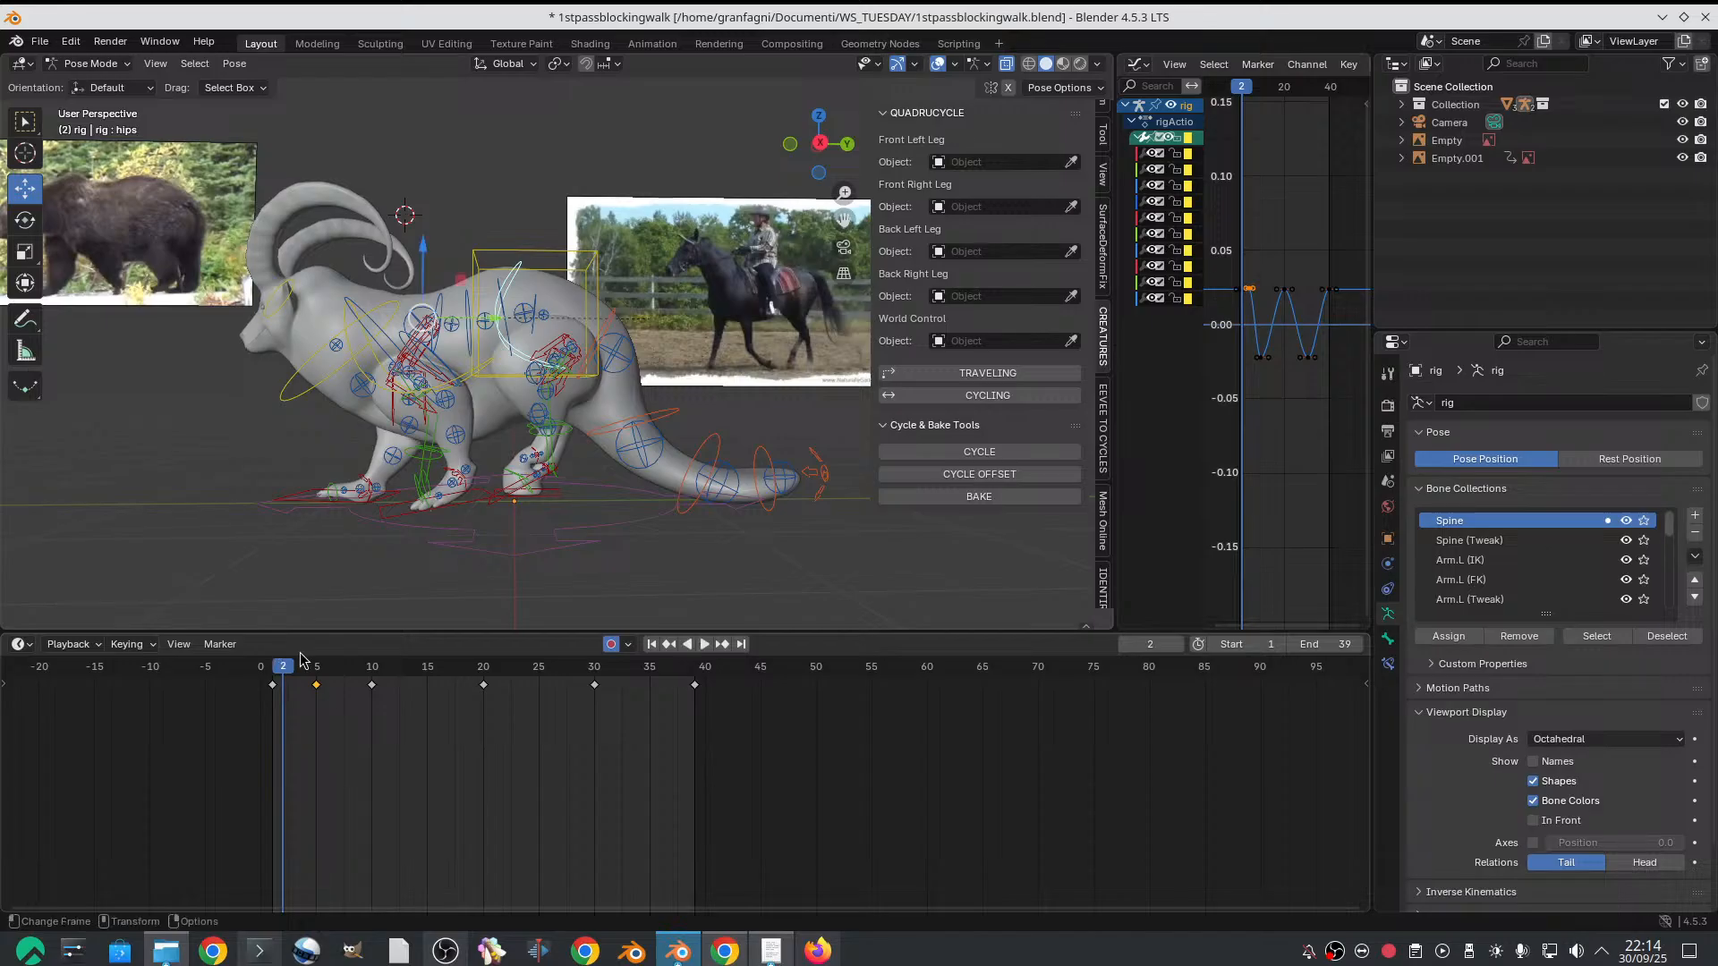
Undo the recent hips and left hind foot edits, and redo them
key("ctrl+z")
key("ctrl+z")
key("ctrl+z")
key("ctrl+z")
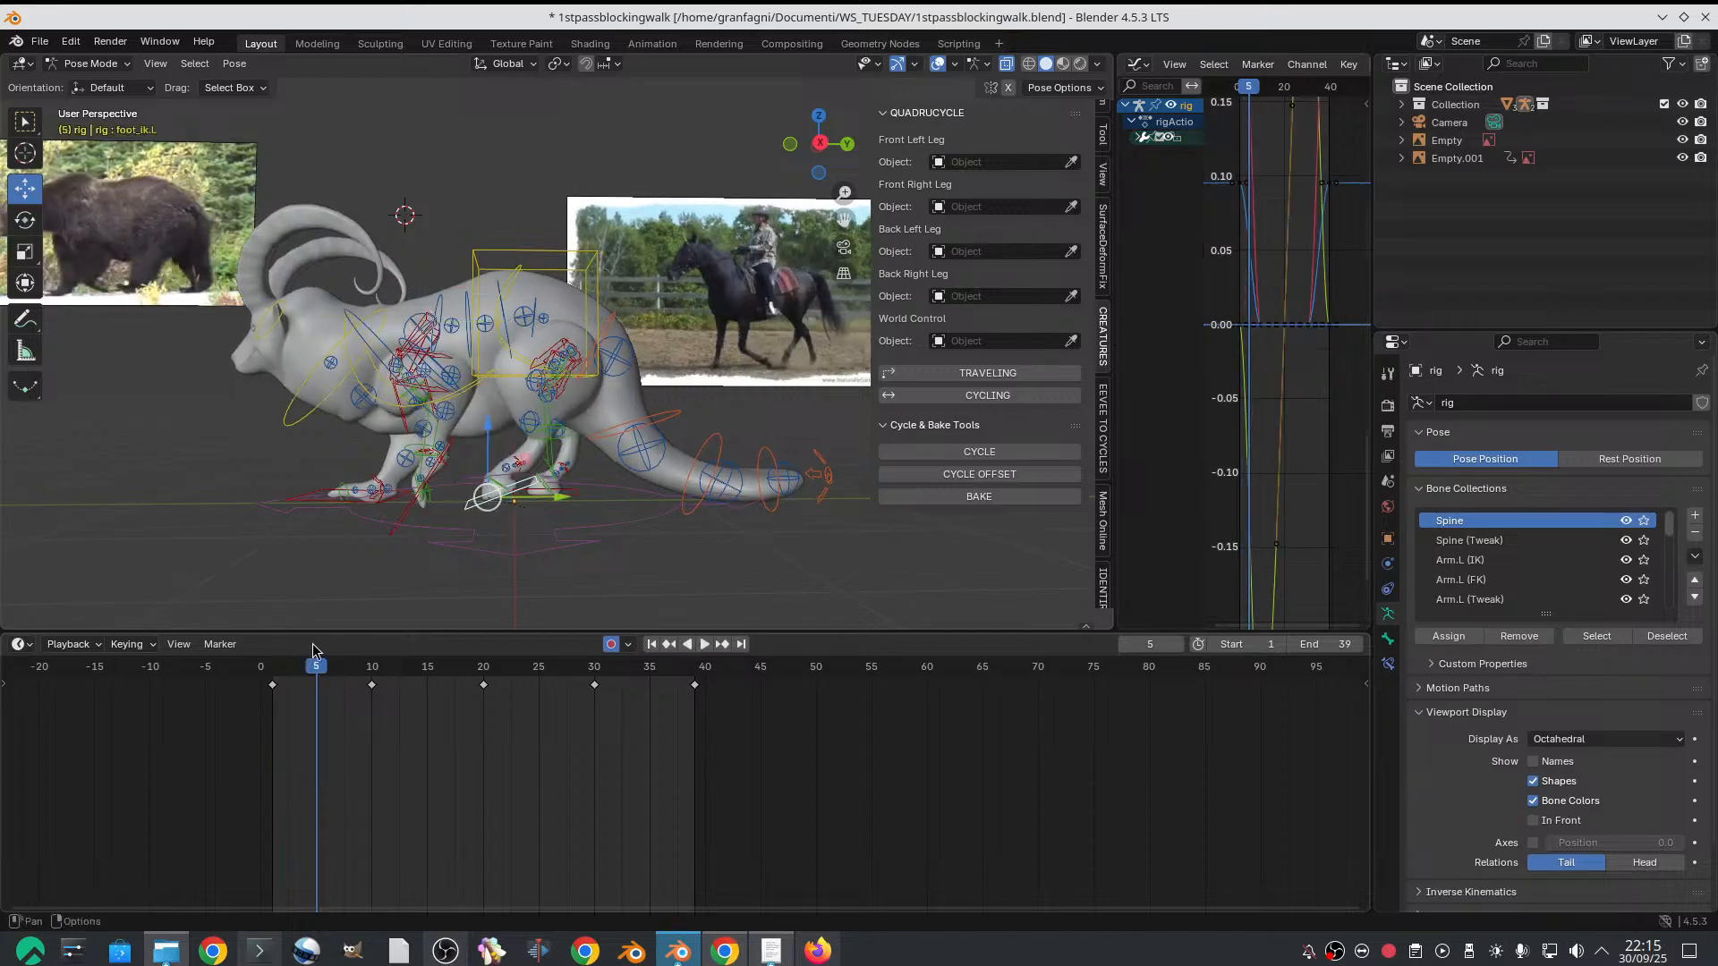
key("ctrl+z")
key("ctrl+z")
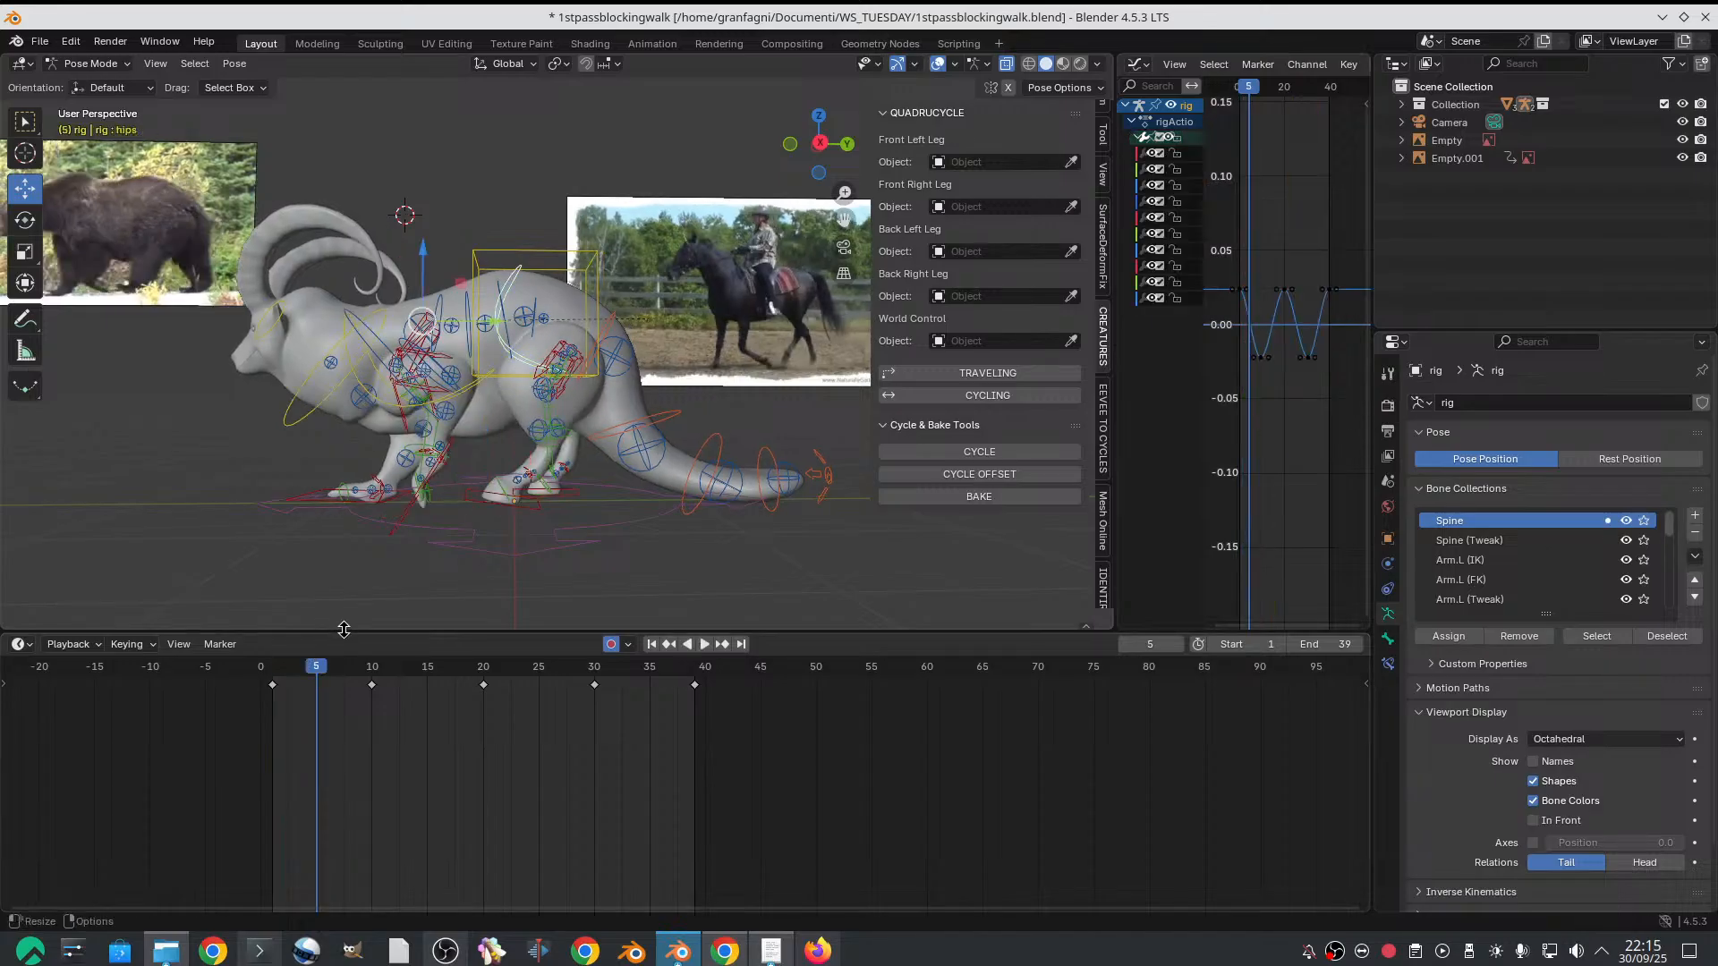
key("ctrl+shift+z")
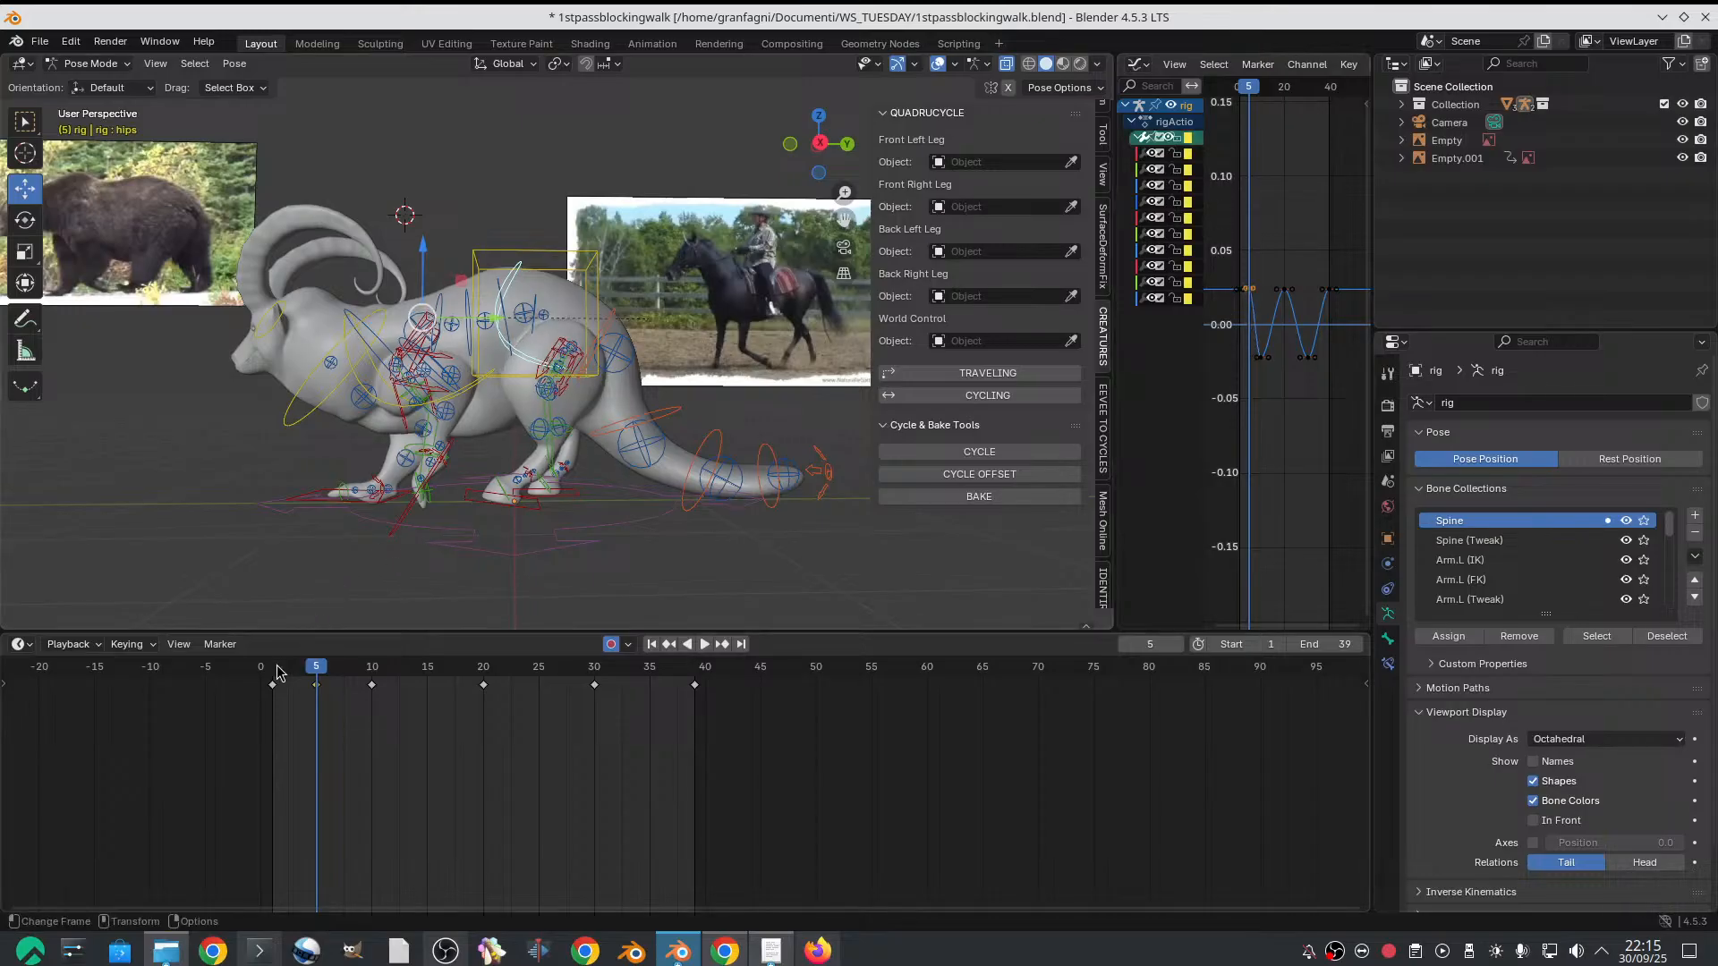
Move the left hind foot IK control slightly forward on frame 5 and scrub the opening frames
left_click_drag(278, 672, 317, 667)
left_click(526, 509)
left_click_drag(552, 493, 536, 491)
key("space")
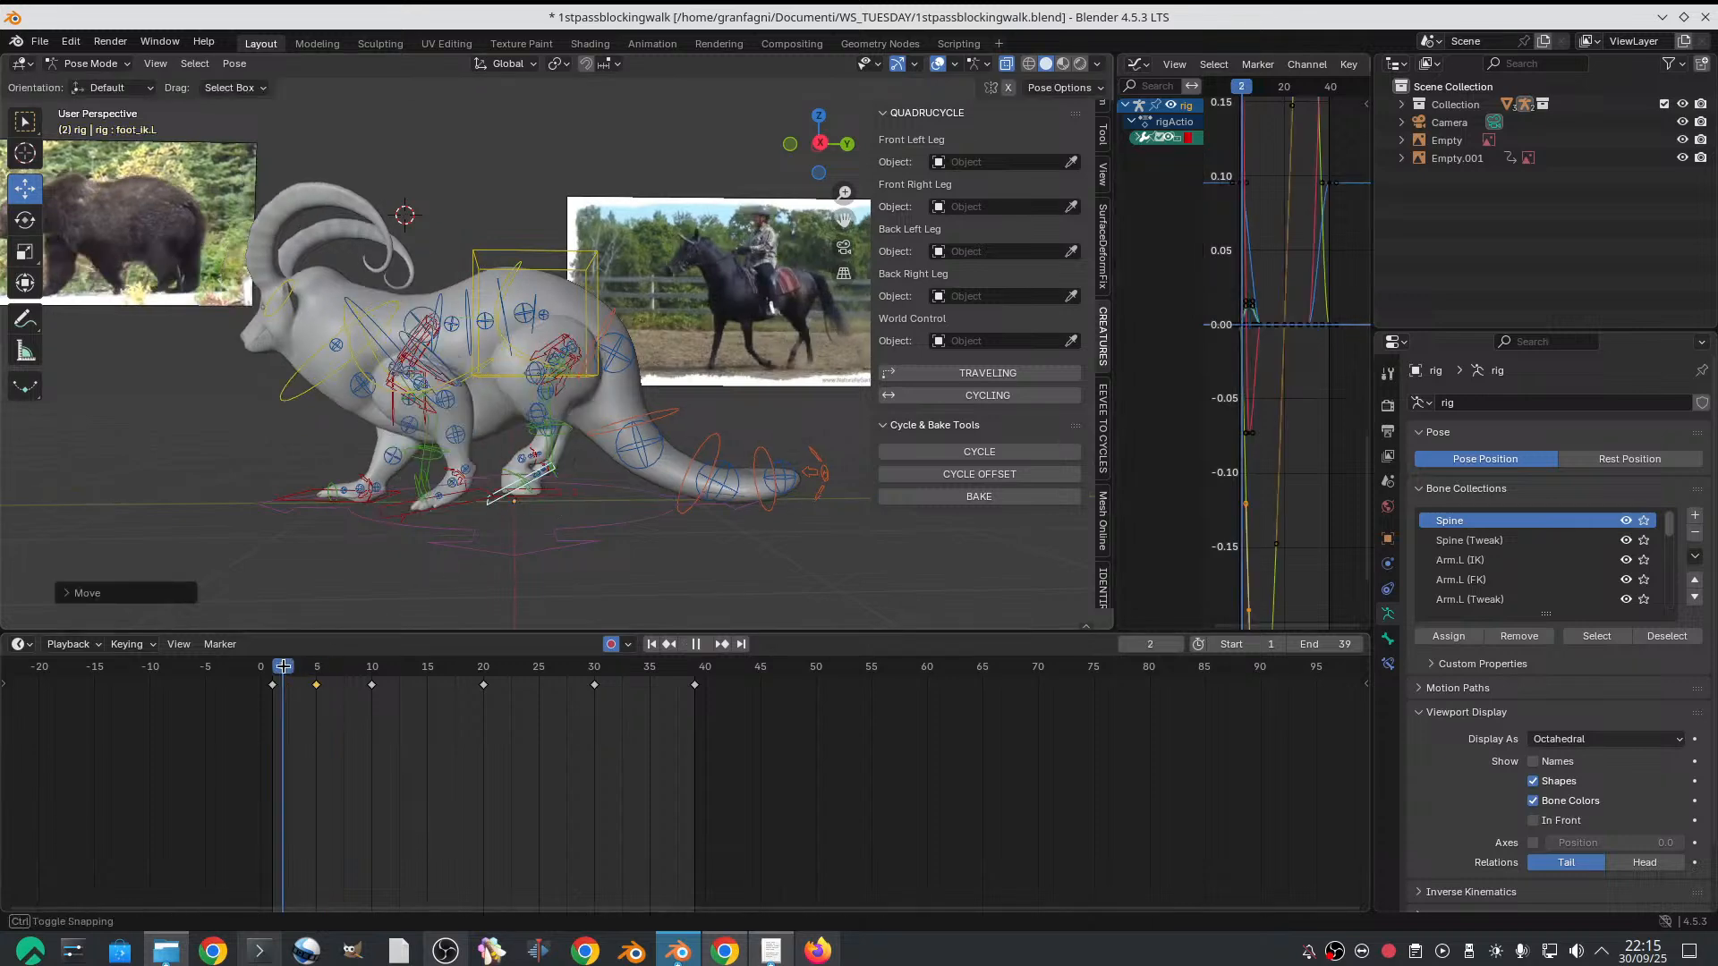
Lower the hips control slightly on frame 5 and scrub the opening frames to check the motion
mouse_move(341, 663)
left_mouse_down()
mouse_move(372, 665)
mouse_move(288, 665)
mouse_move(320, 643)
left_mouse_up()
left_click(522, 266)
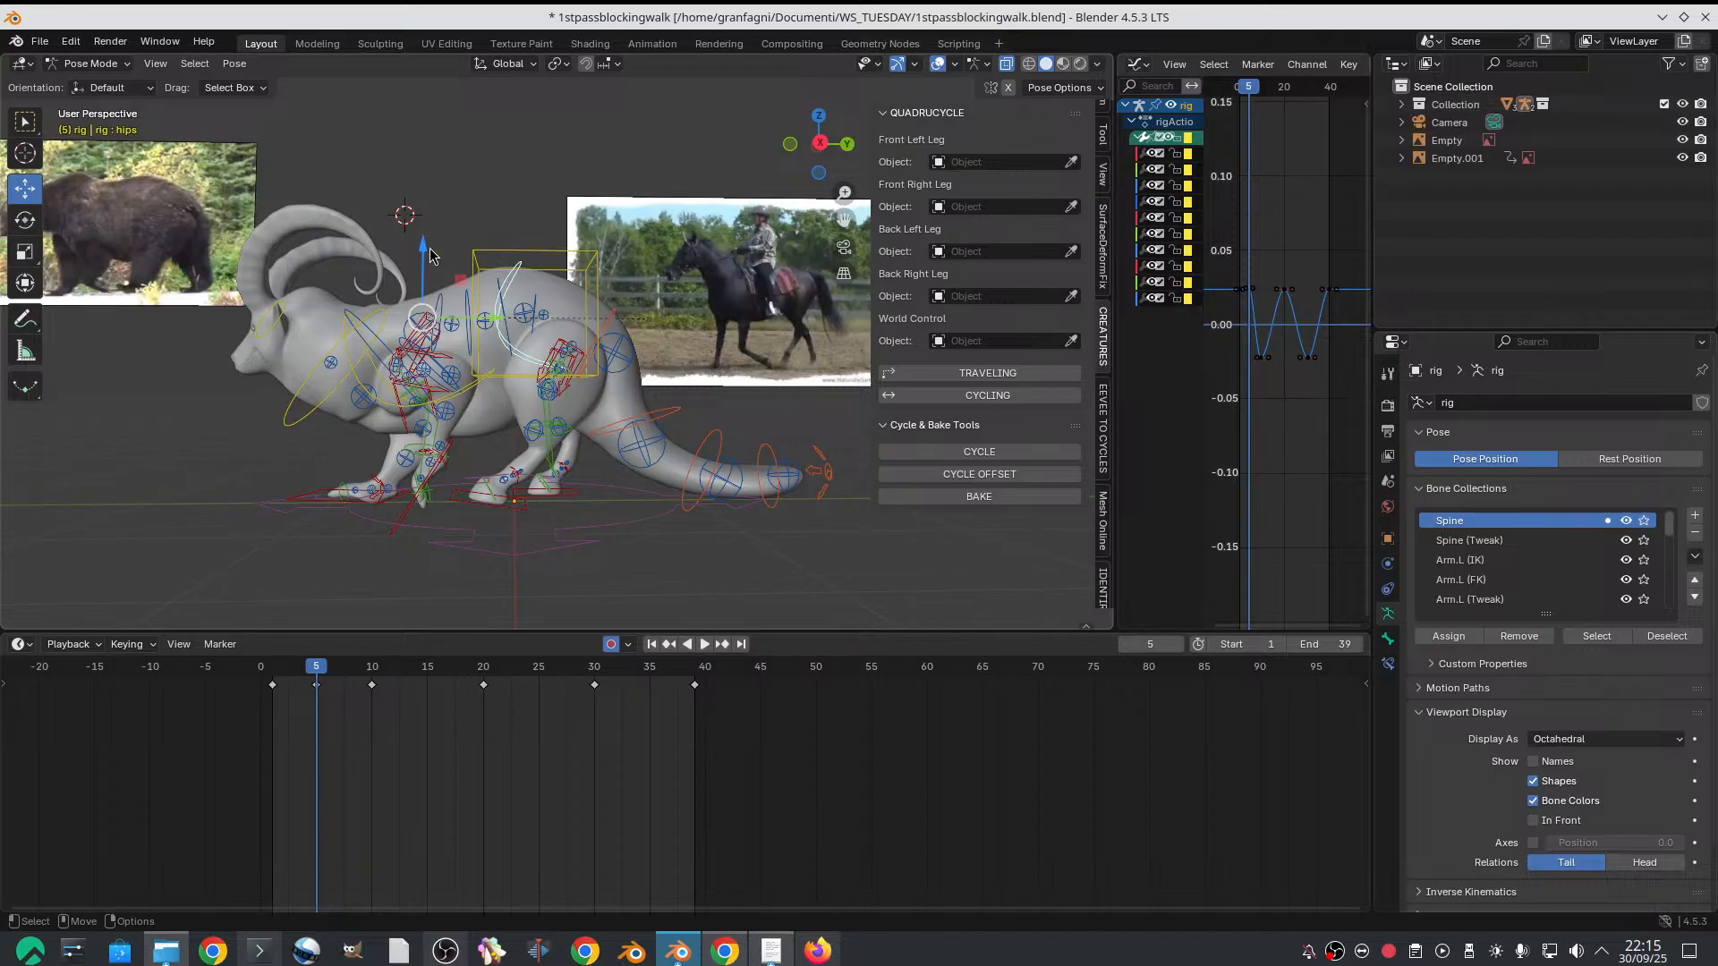
mouse_move(430, 255)
left_mouse_down()
mouse_move(426, 242)
mouse_move(436, 267)
left_mouse_up()
left_click_drag(277, 679, 320, 664)
Select all of the rig's controls, insert keyframes for them on frame 5, and copy those keyframes
left_click_drag(135, 134, 827, 614)
scroll(484, 280, "down", 3)
left_click_drag(288, 257, 805, 614)
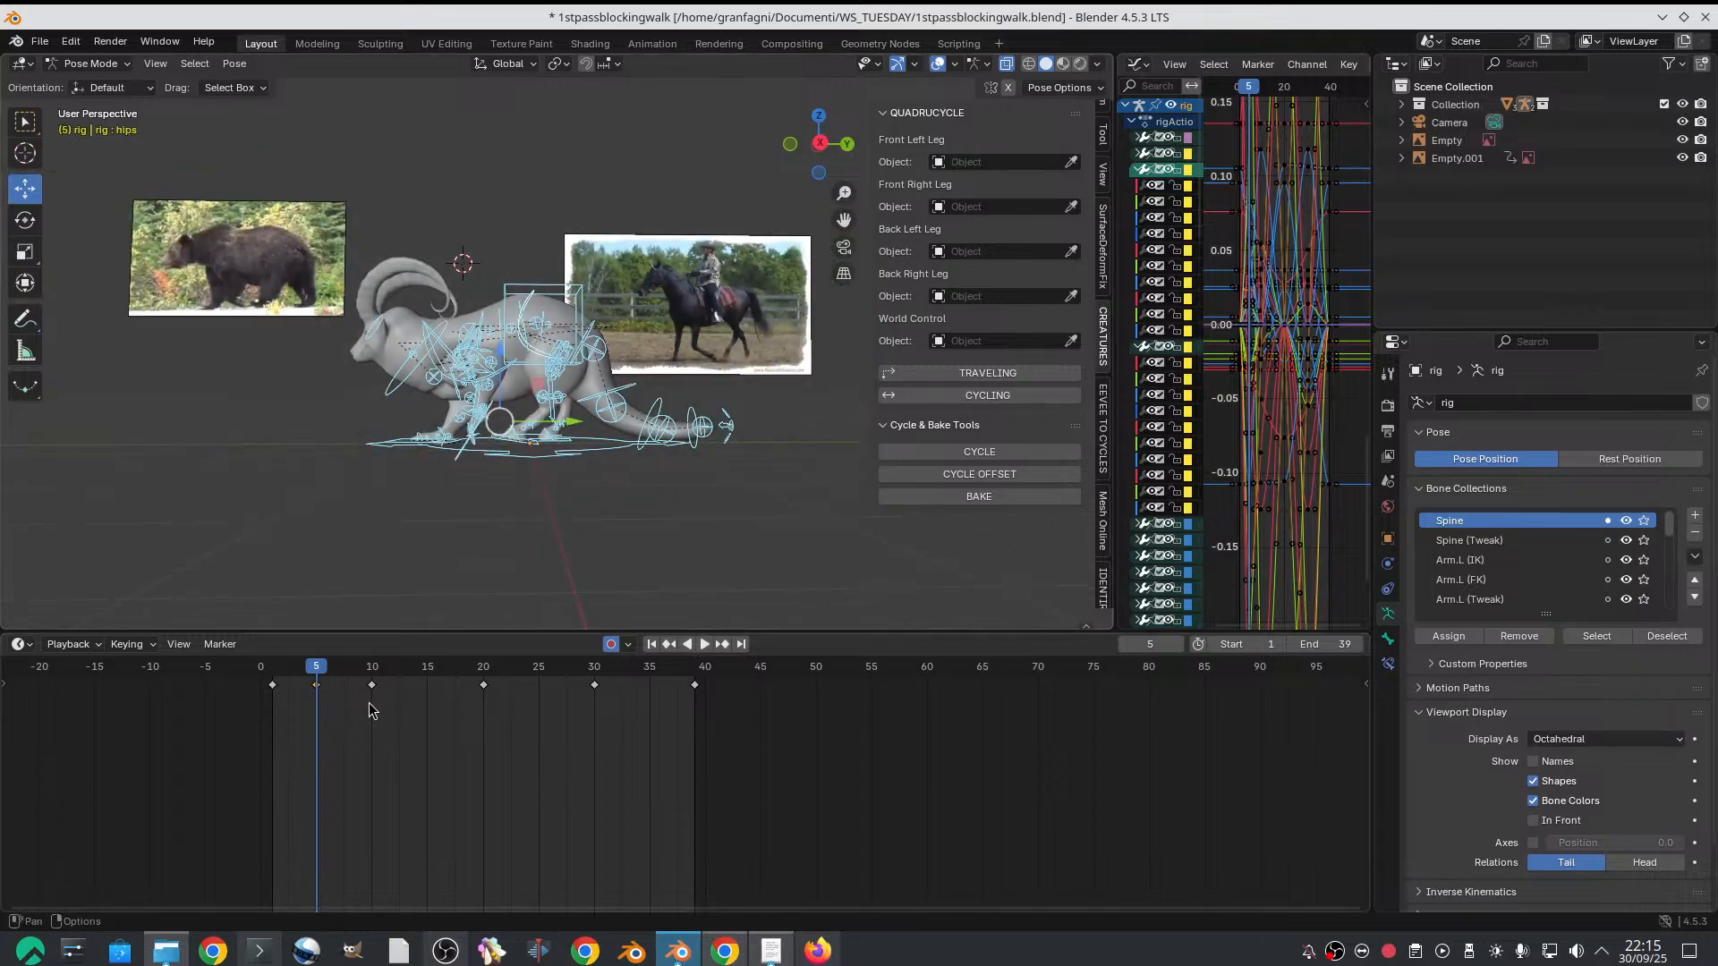
key("i")
left_click(316, 705)
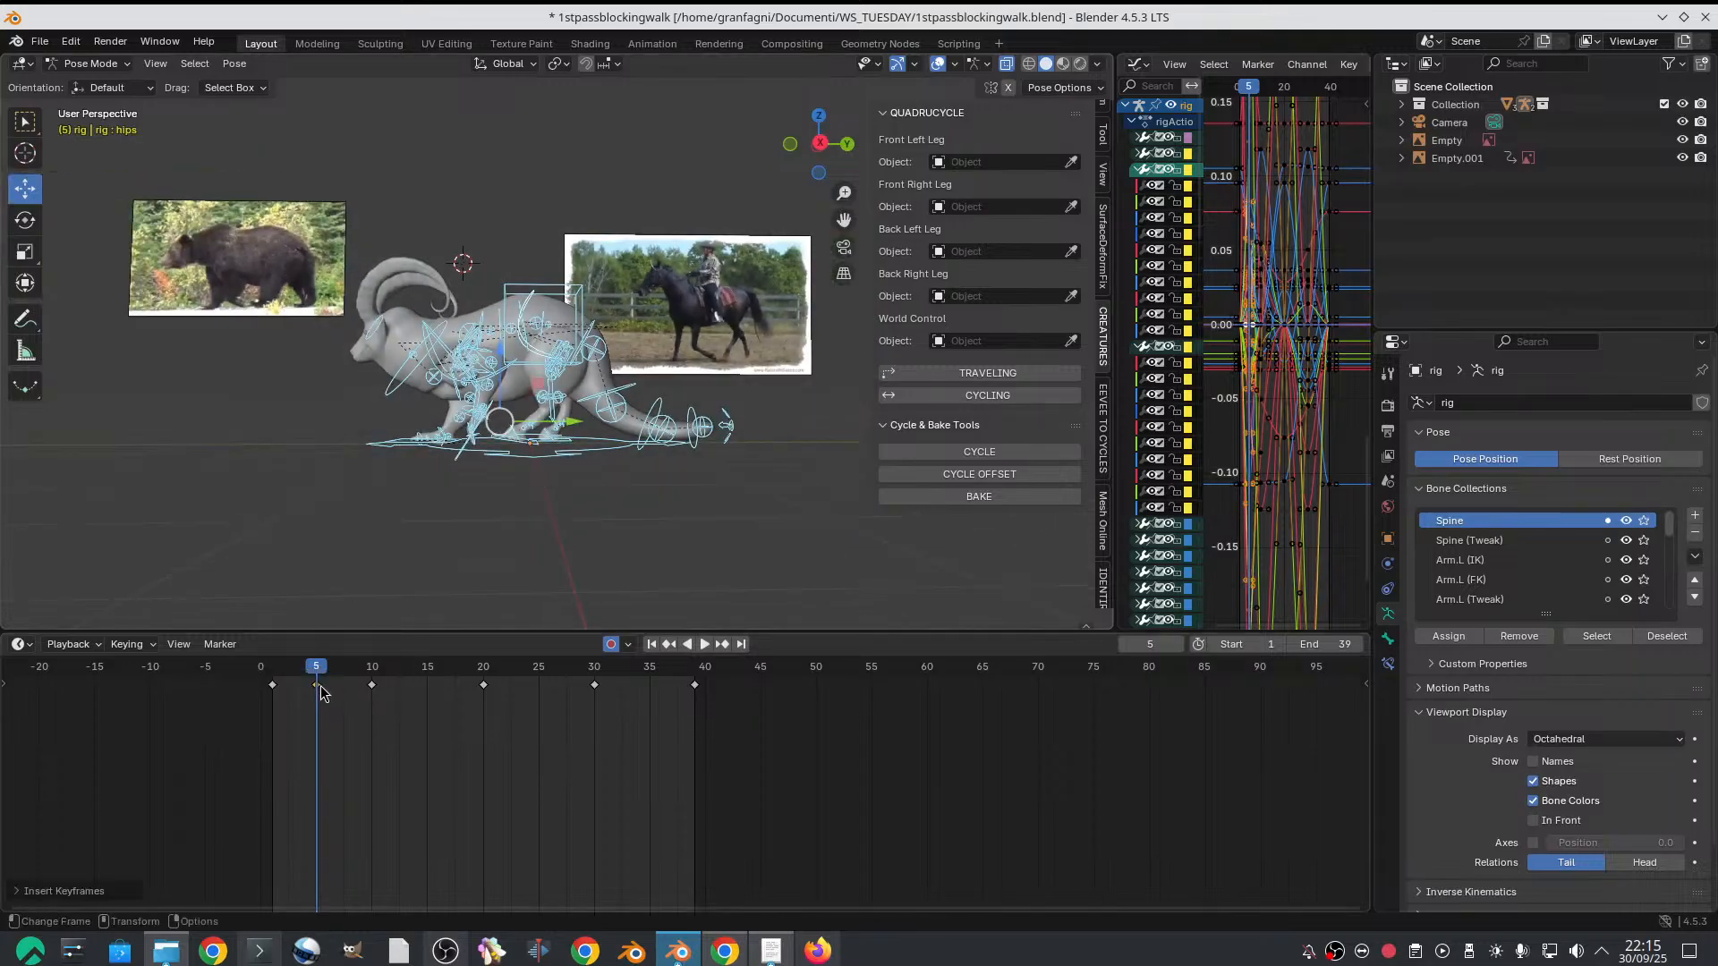
right_click(322, 693)
left_click(318, 666)
Paste the copied frame 5 pose flipped at frame 24
left_click_drag(376, 675, 533, 671)
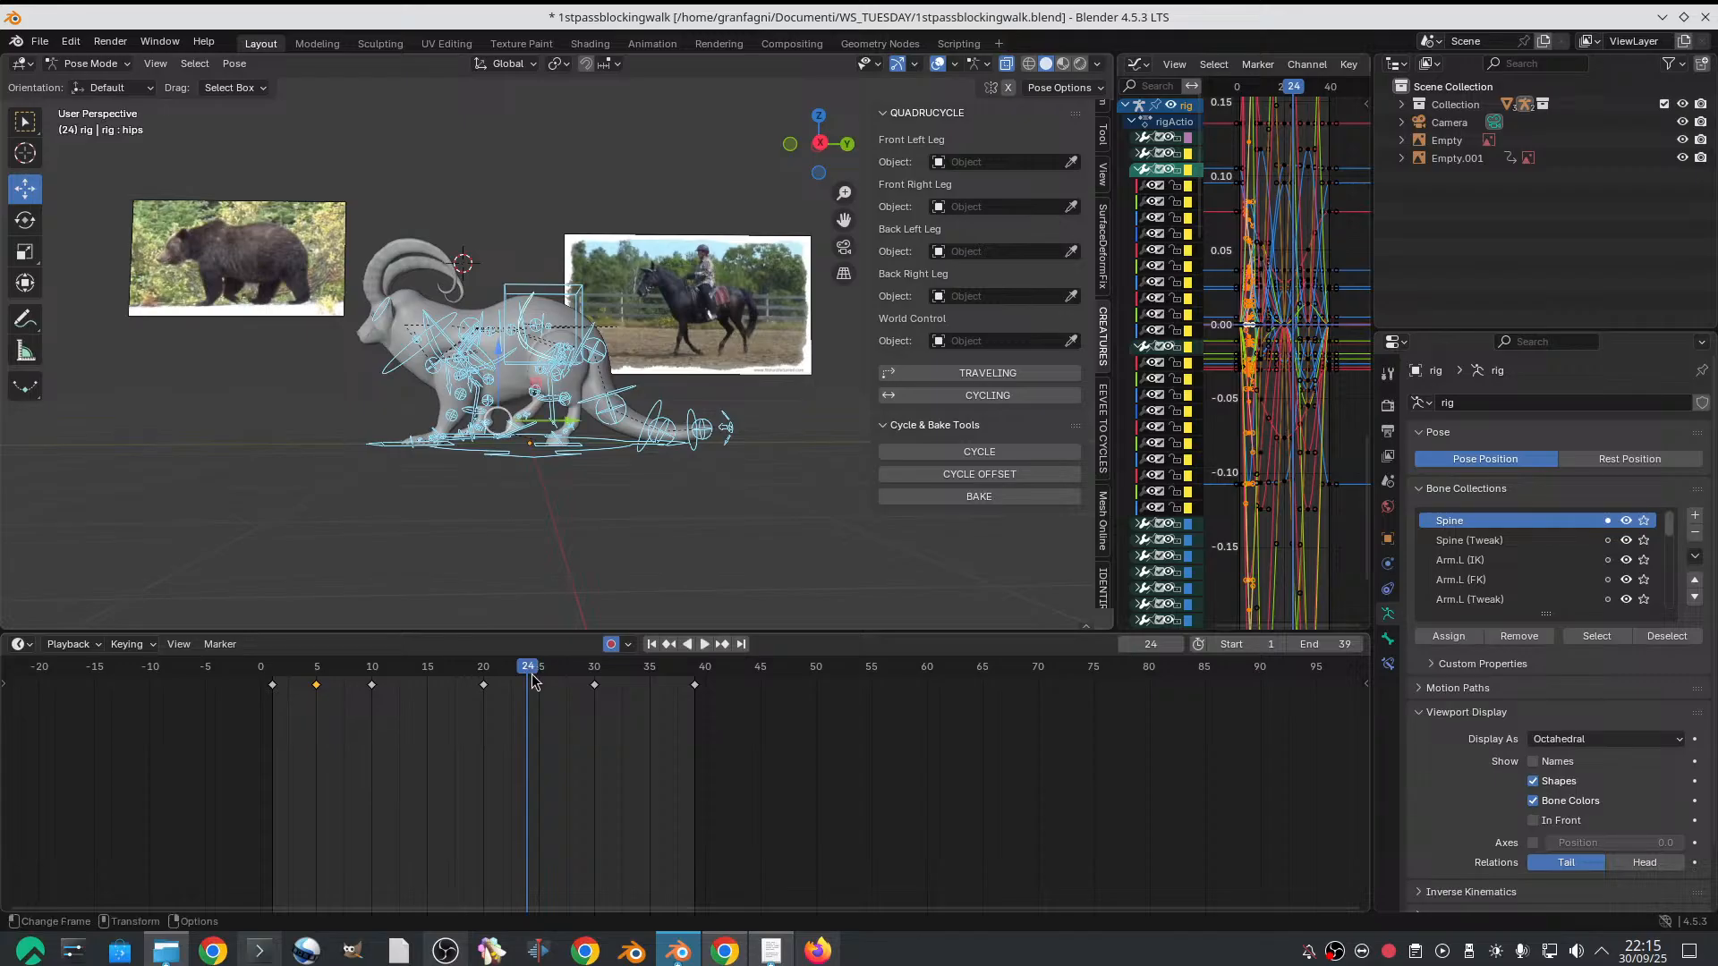
right_click(534, 680)
left_click(515, 713)
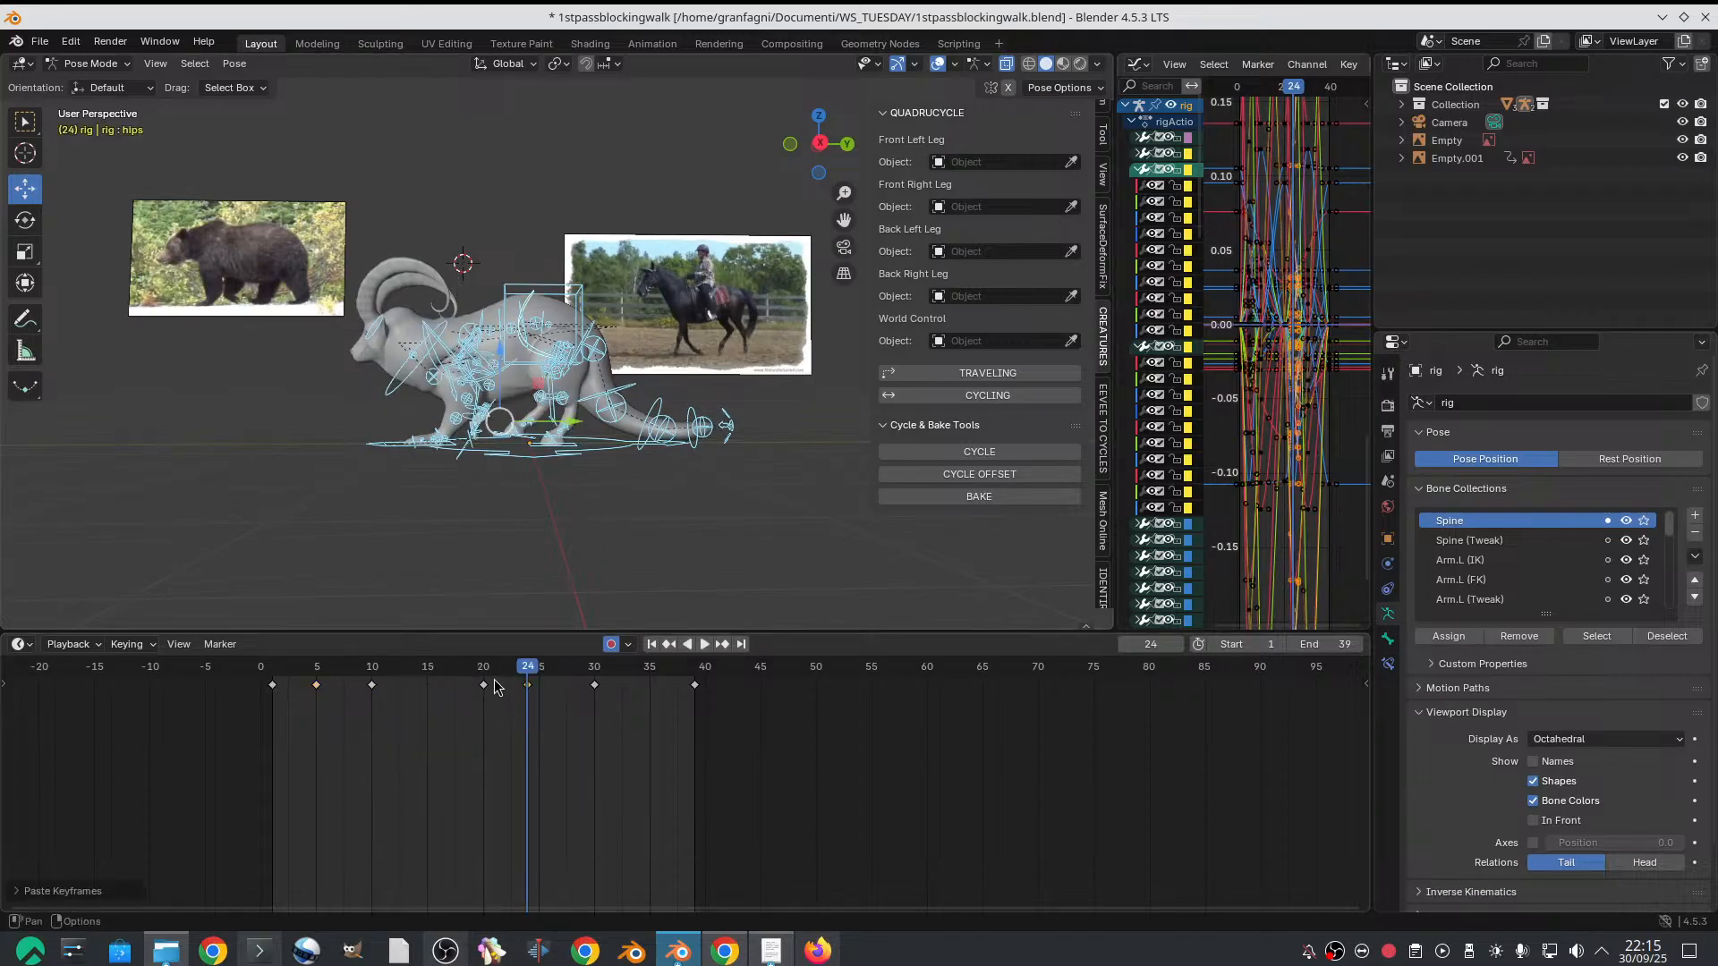
Scrub between frames 10 and 15 to compare the goat's pose with the bear and horse references
left_click_drag(494, 687, 381, 683)
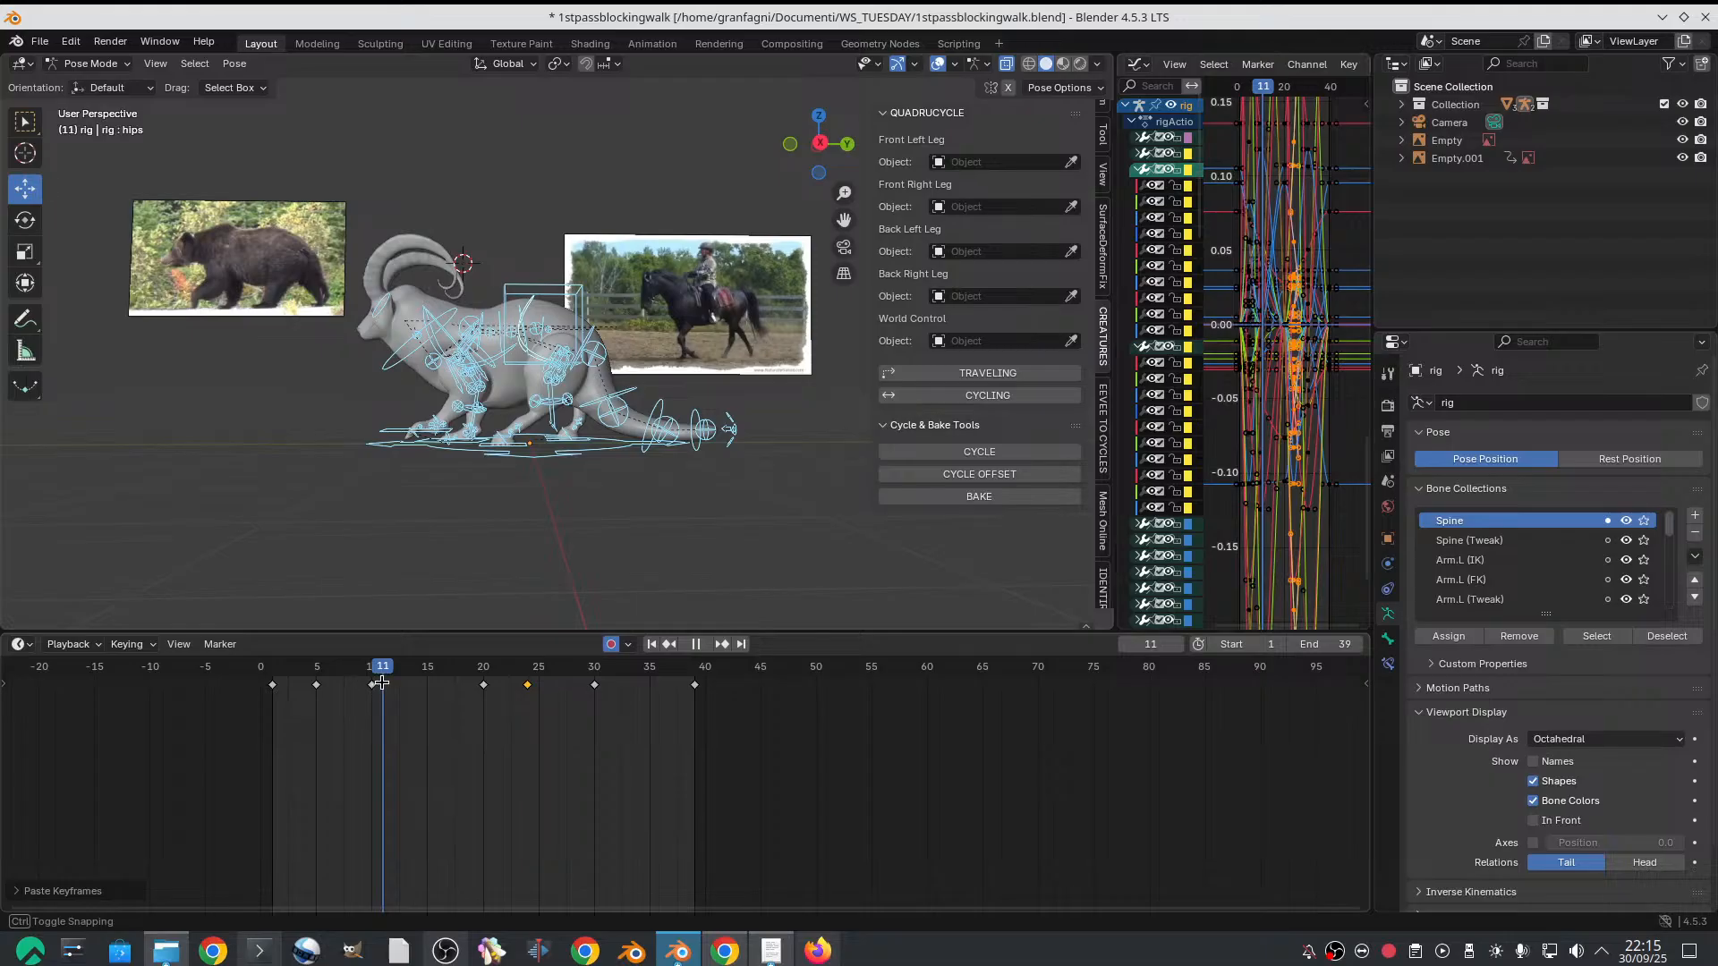
left_click_drag(382, 682, 419, 683)
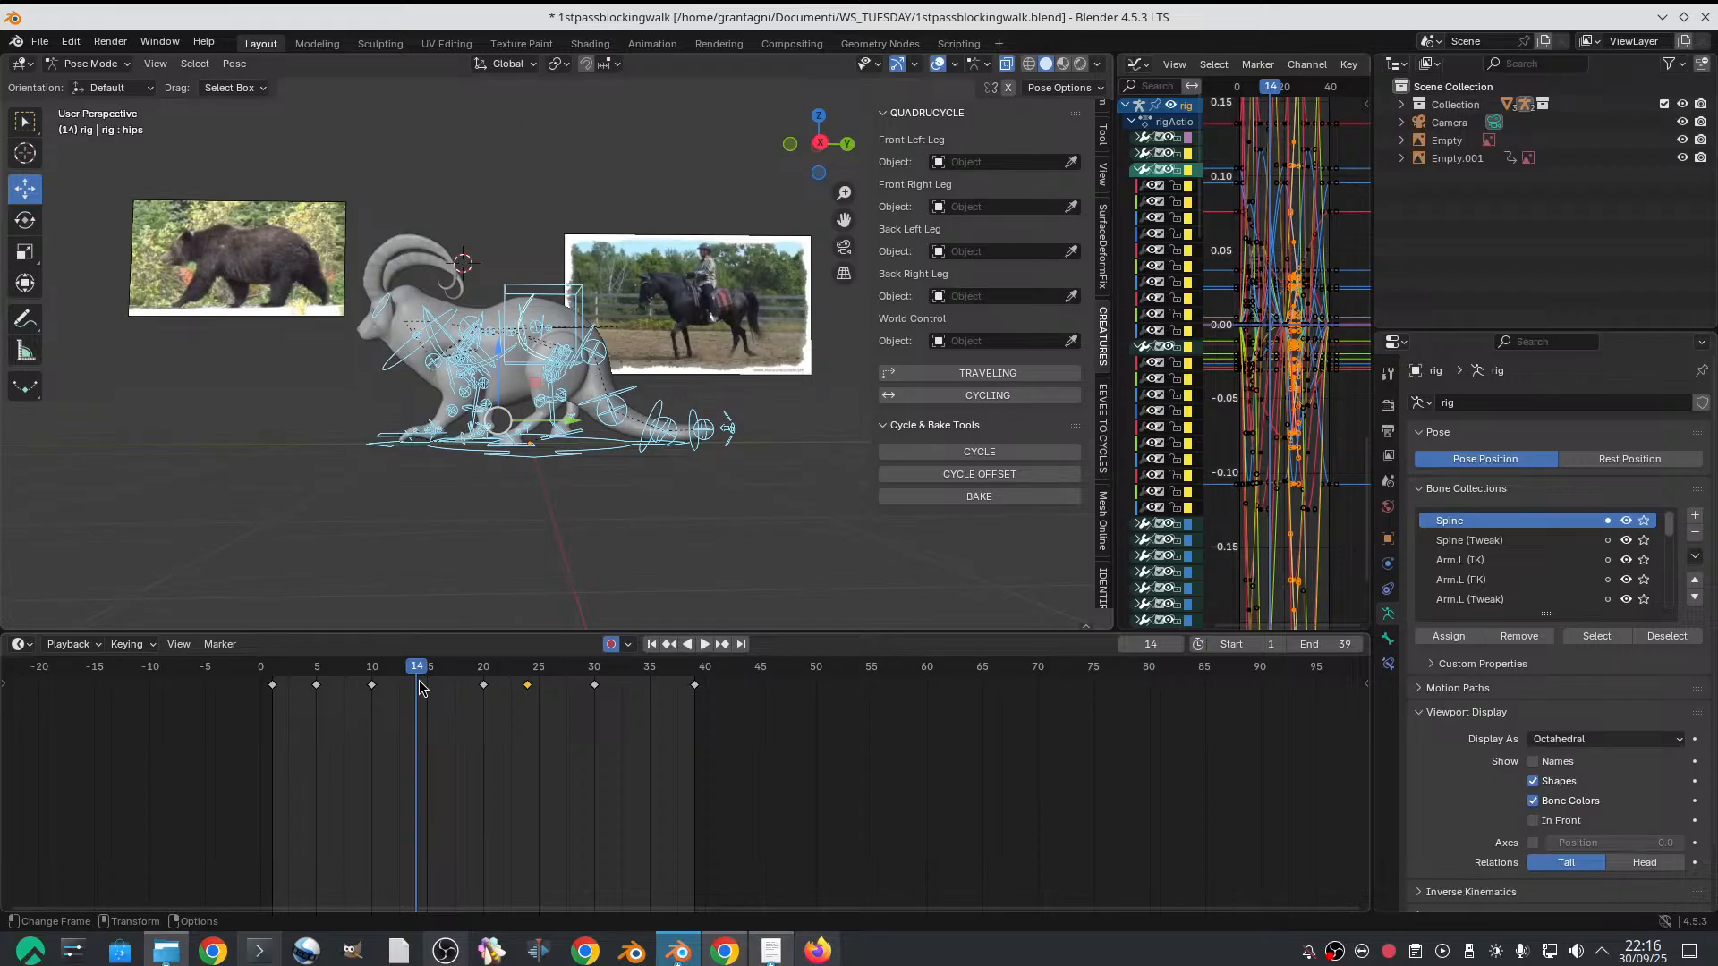
scroll(443, 378, "up", 2)
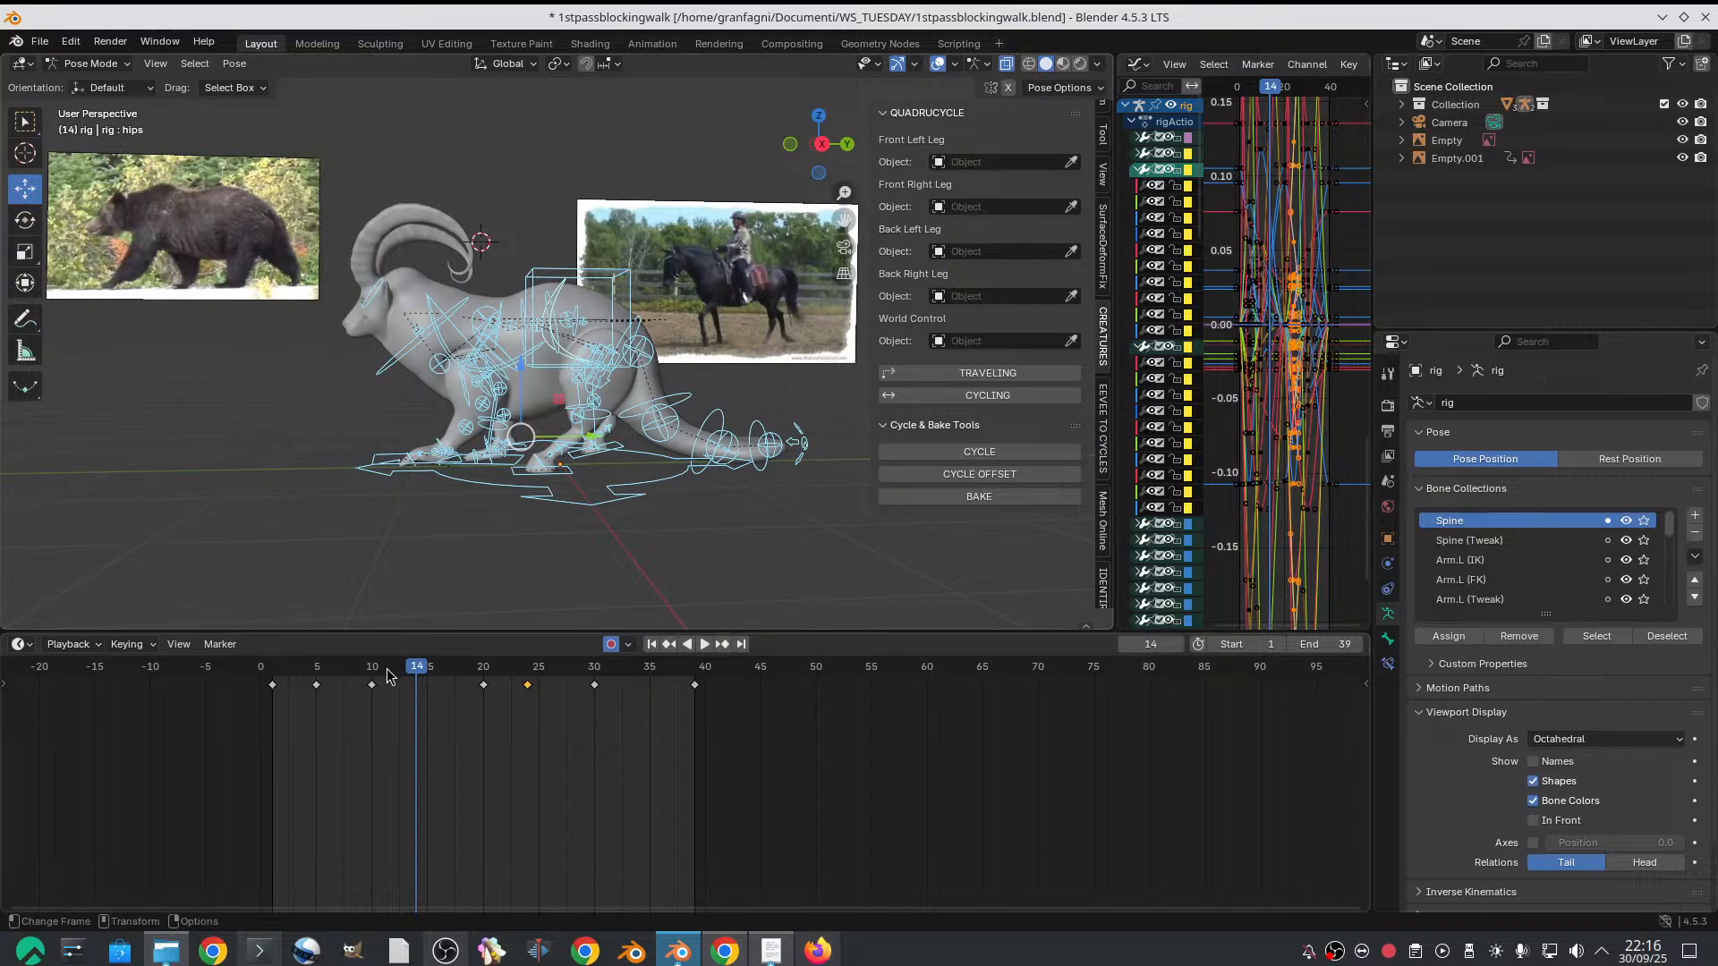
left_click_drag(388, 676, 427, 673)
scroll(470, 338, "down", 1)
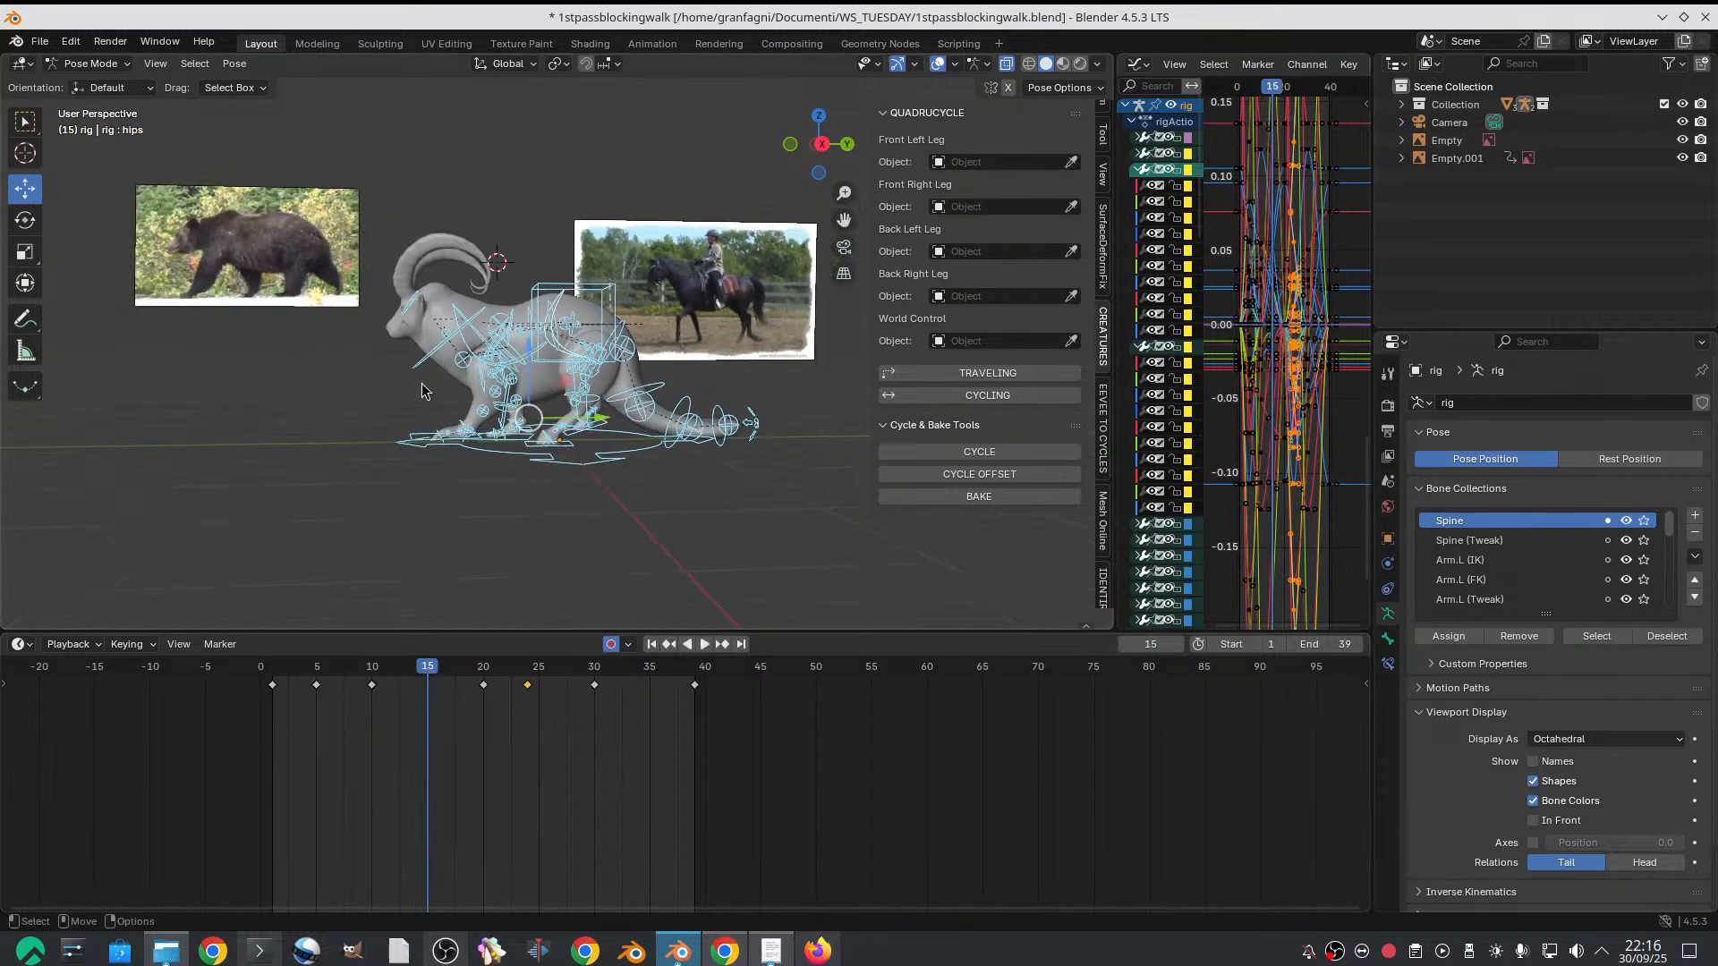
left_click_drag(386, 674, 427, 665)
scroll(481, 373, "up", 3)
scroll(470, 562, "down", 2)
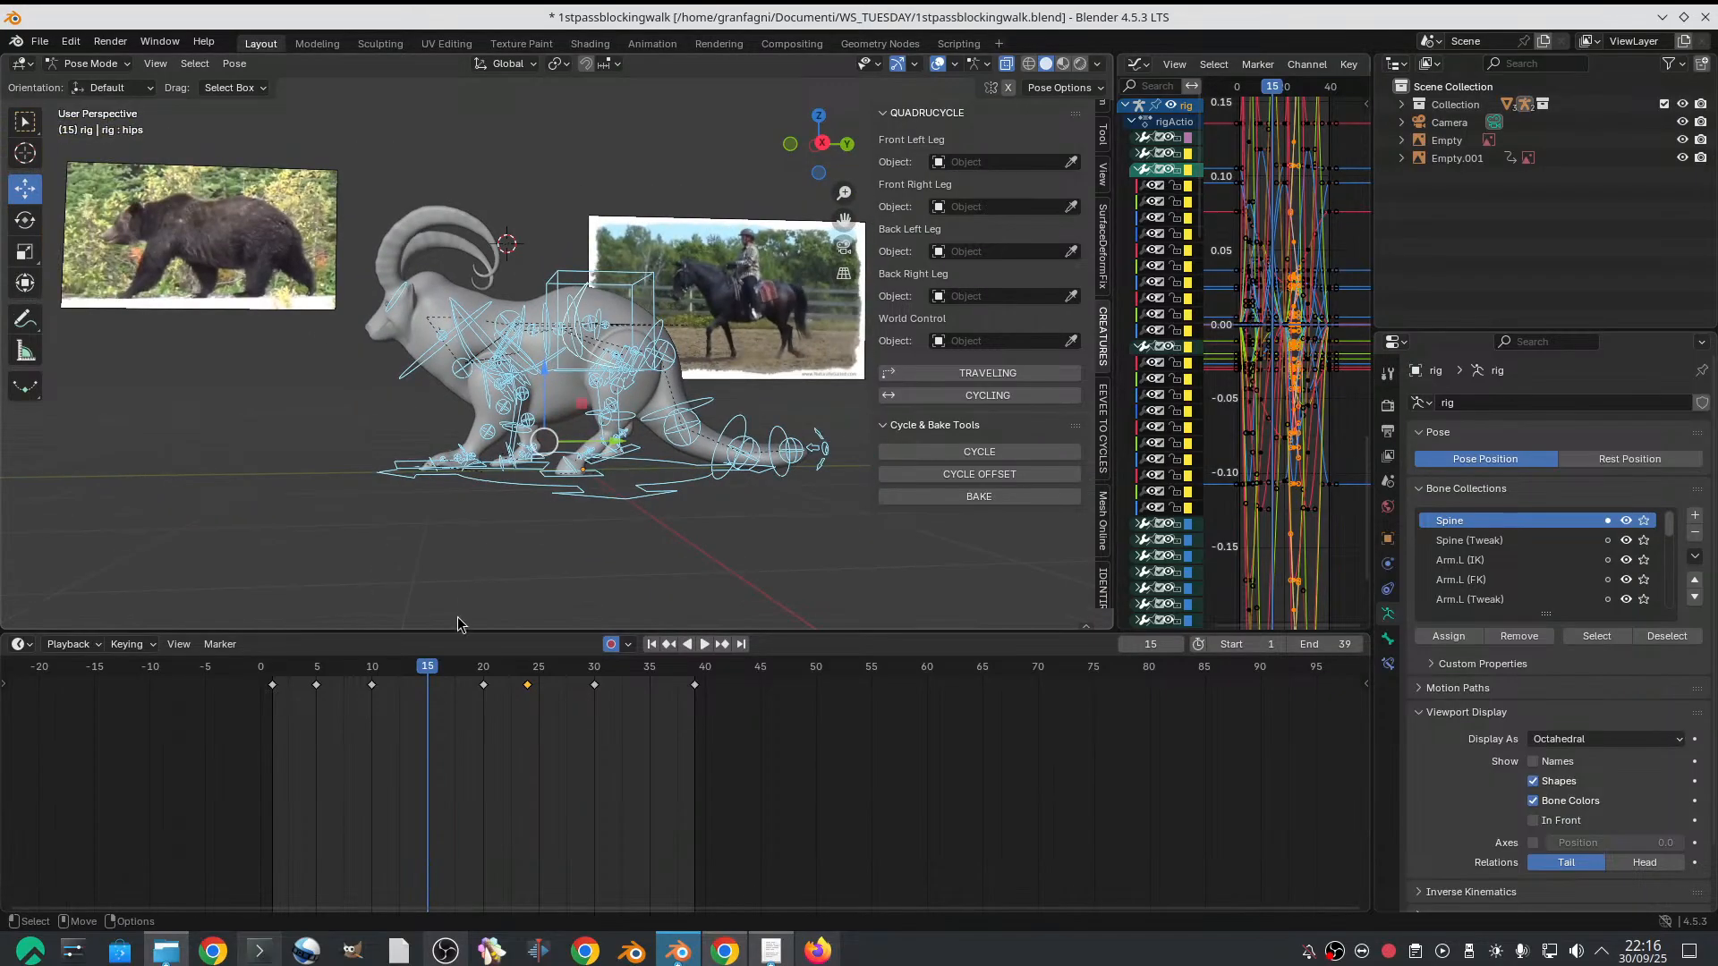
scroll(548, 351, "up", 1)
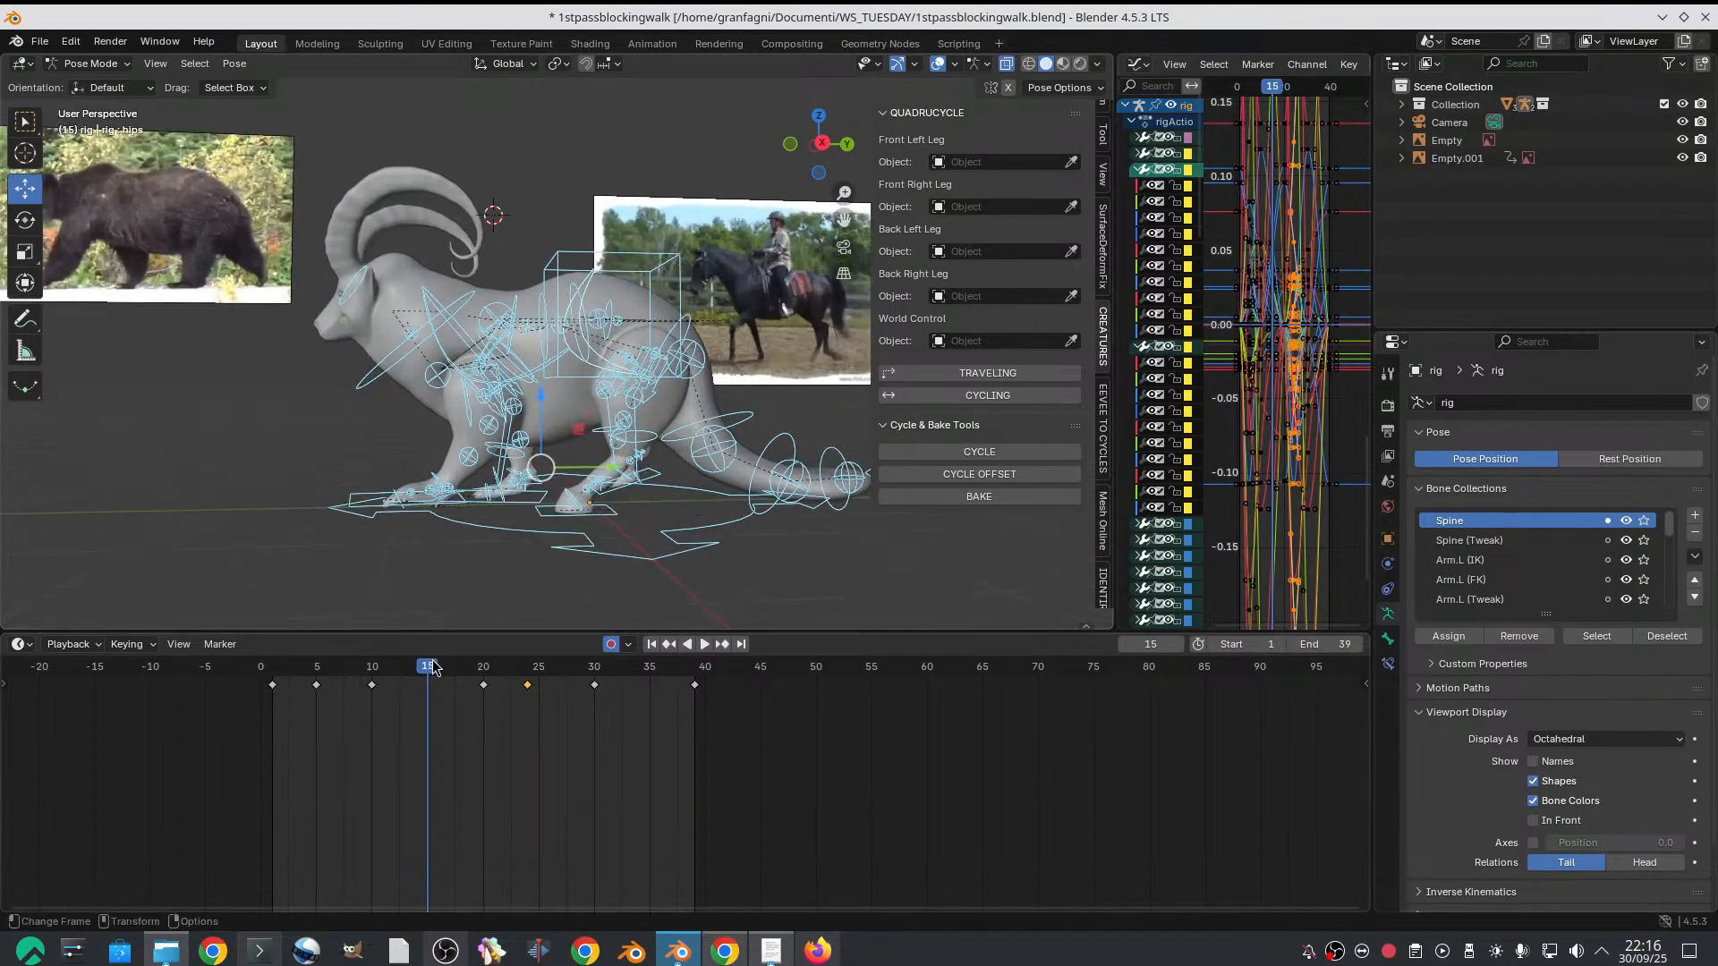
mouse_move(433, 667)
left_mouse_down()
mouse_move(453, 664)
mouse_move(429, 663)
left_mouse_up()
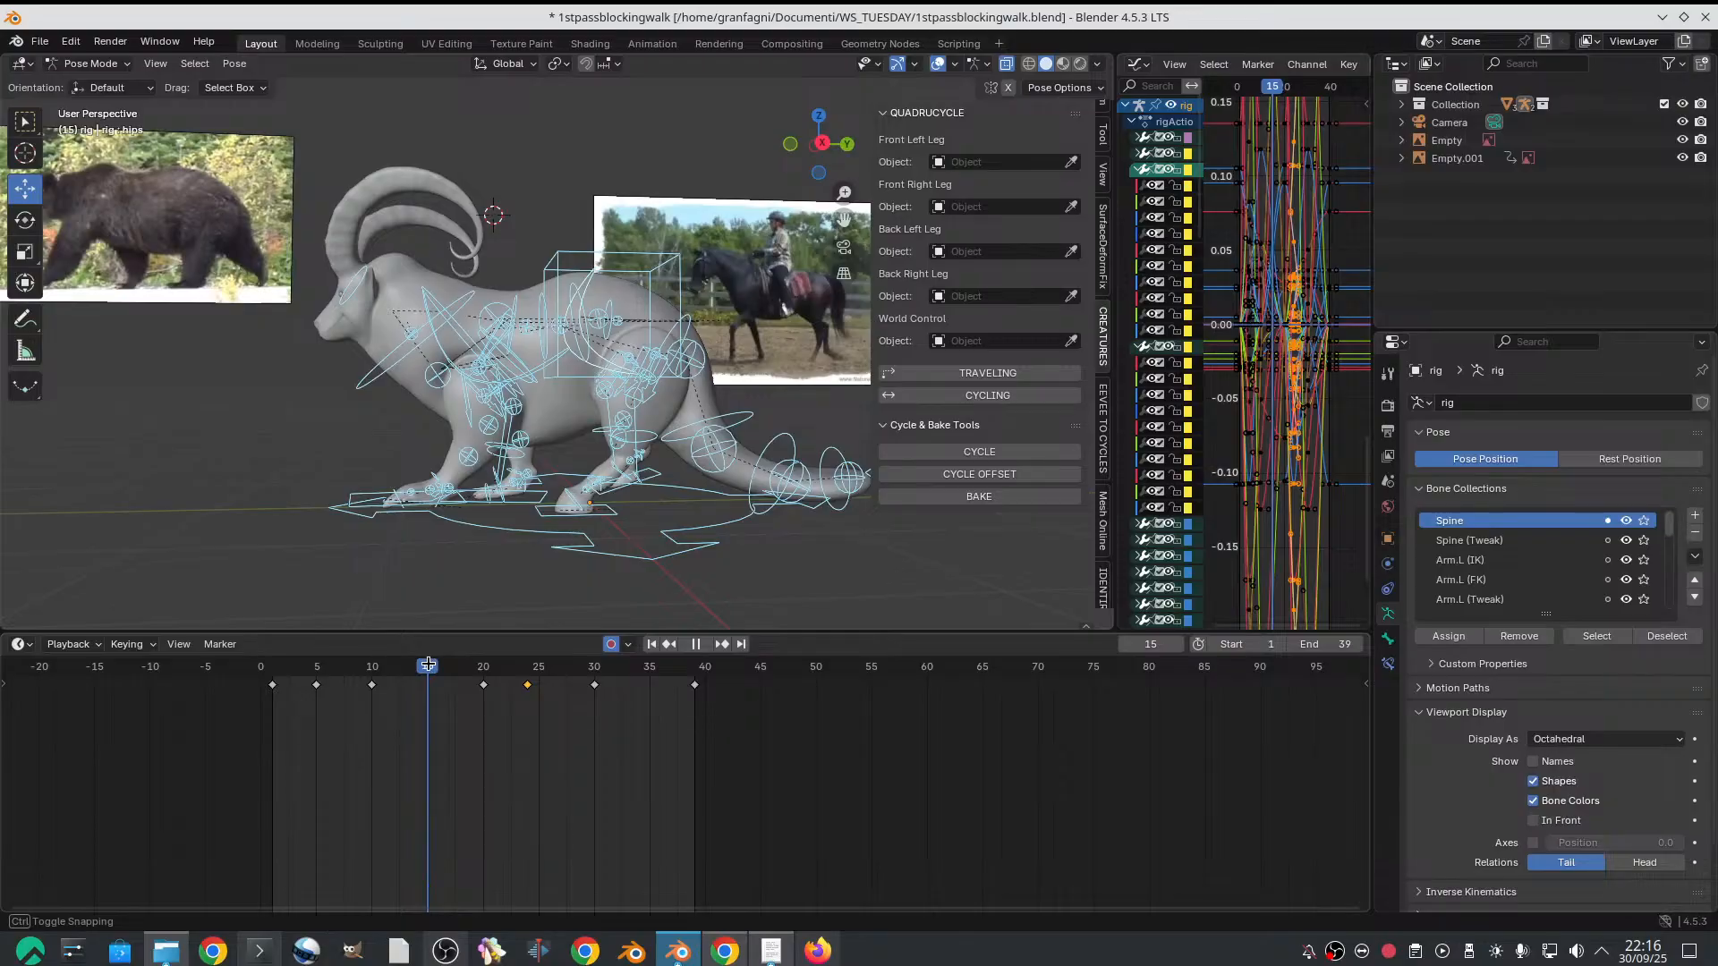
scroll(516, 508, "down", 2)
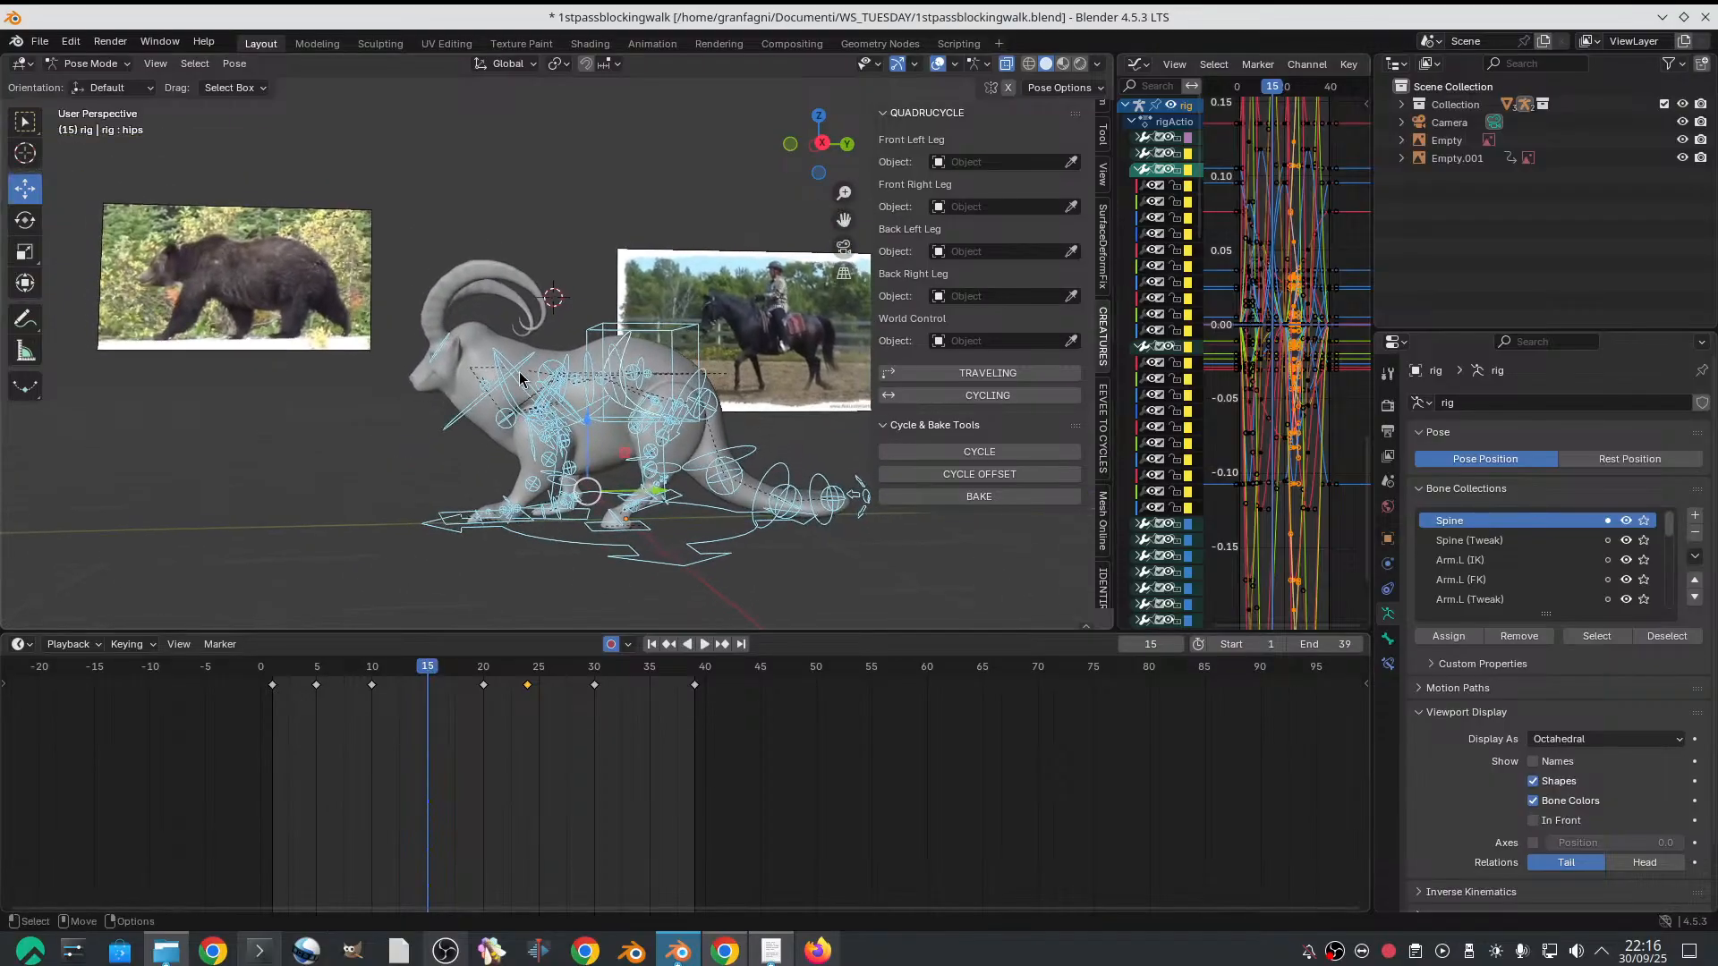
Raise the chest control on frame 15
left_click(548, 359)
scroll(548, 359, "up", 1)
middle_click_drag(511, 432, 508, 398)
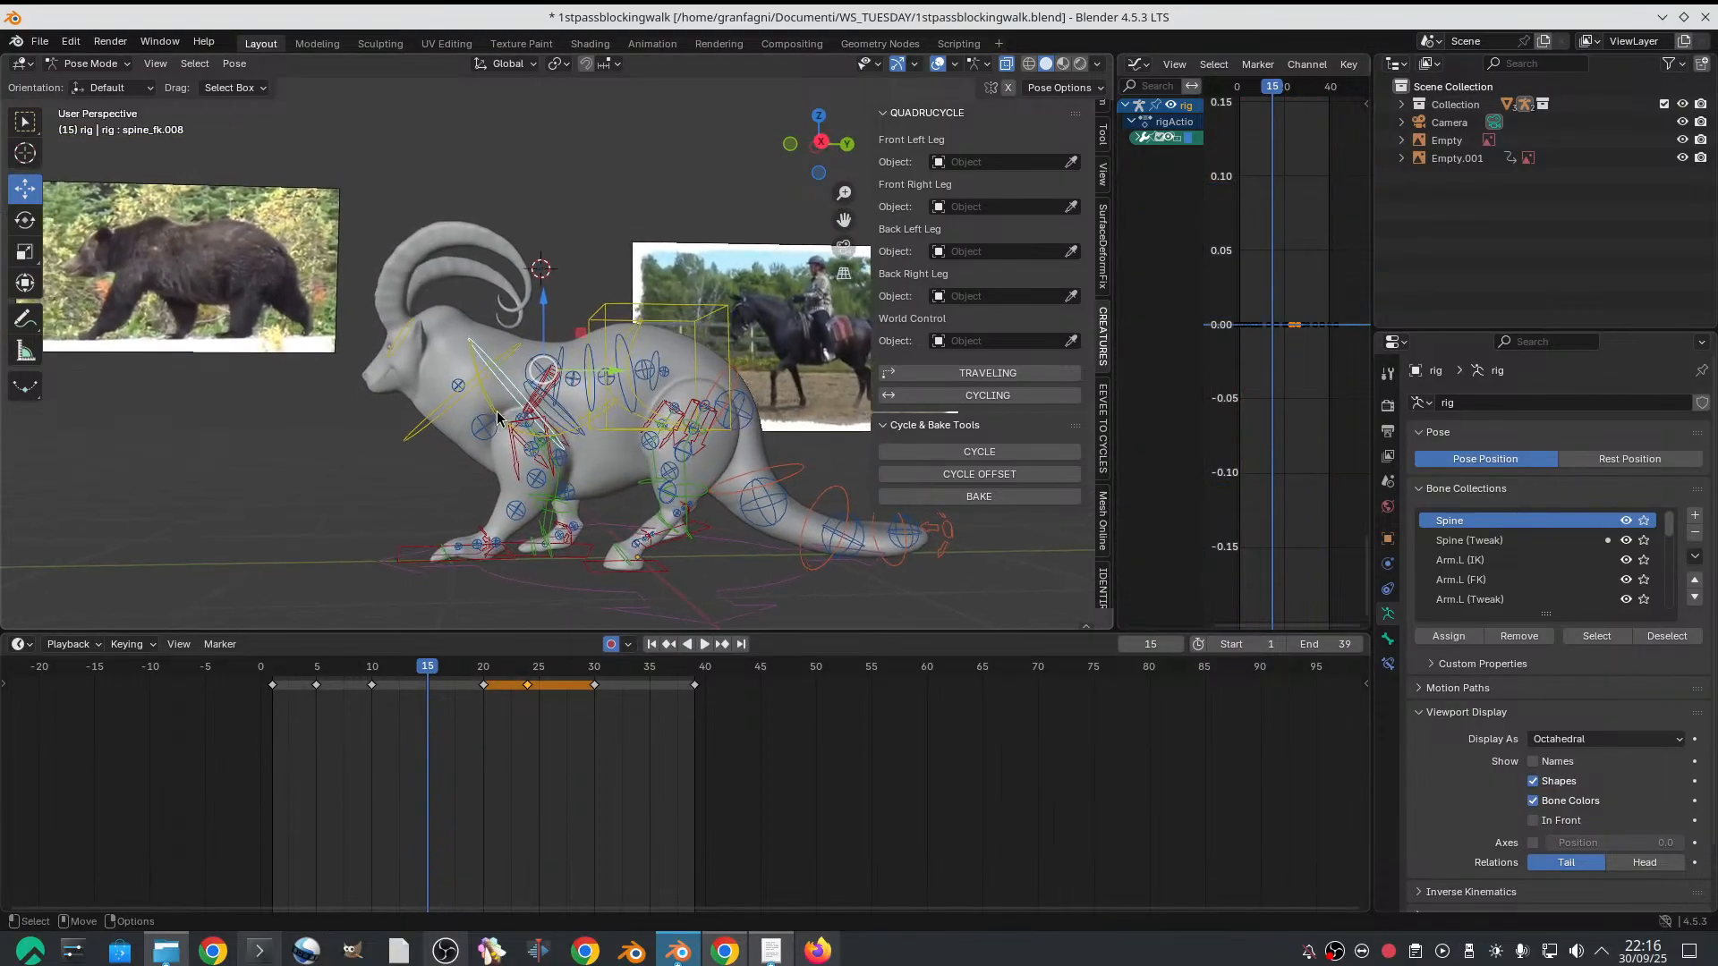
left_click(507, 387)
left_click_drag(540, 306, 510, 436)
middle_click_drag(510, 436, 426, 528)
Rotate and move the left front foot IK control on frame 15 so the foot sits flat on the ground
left_click(428, 569)
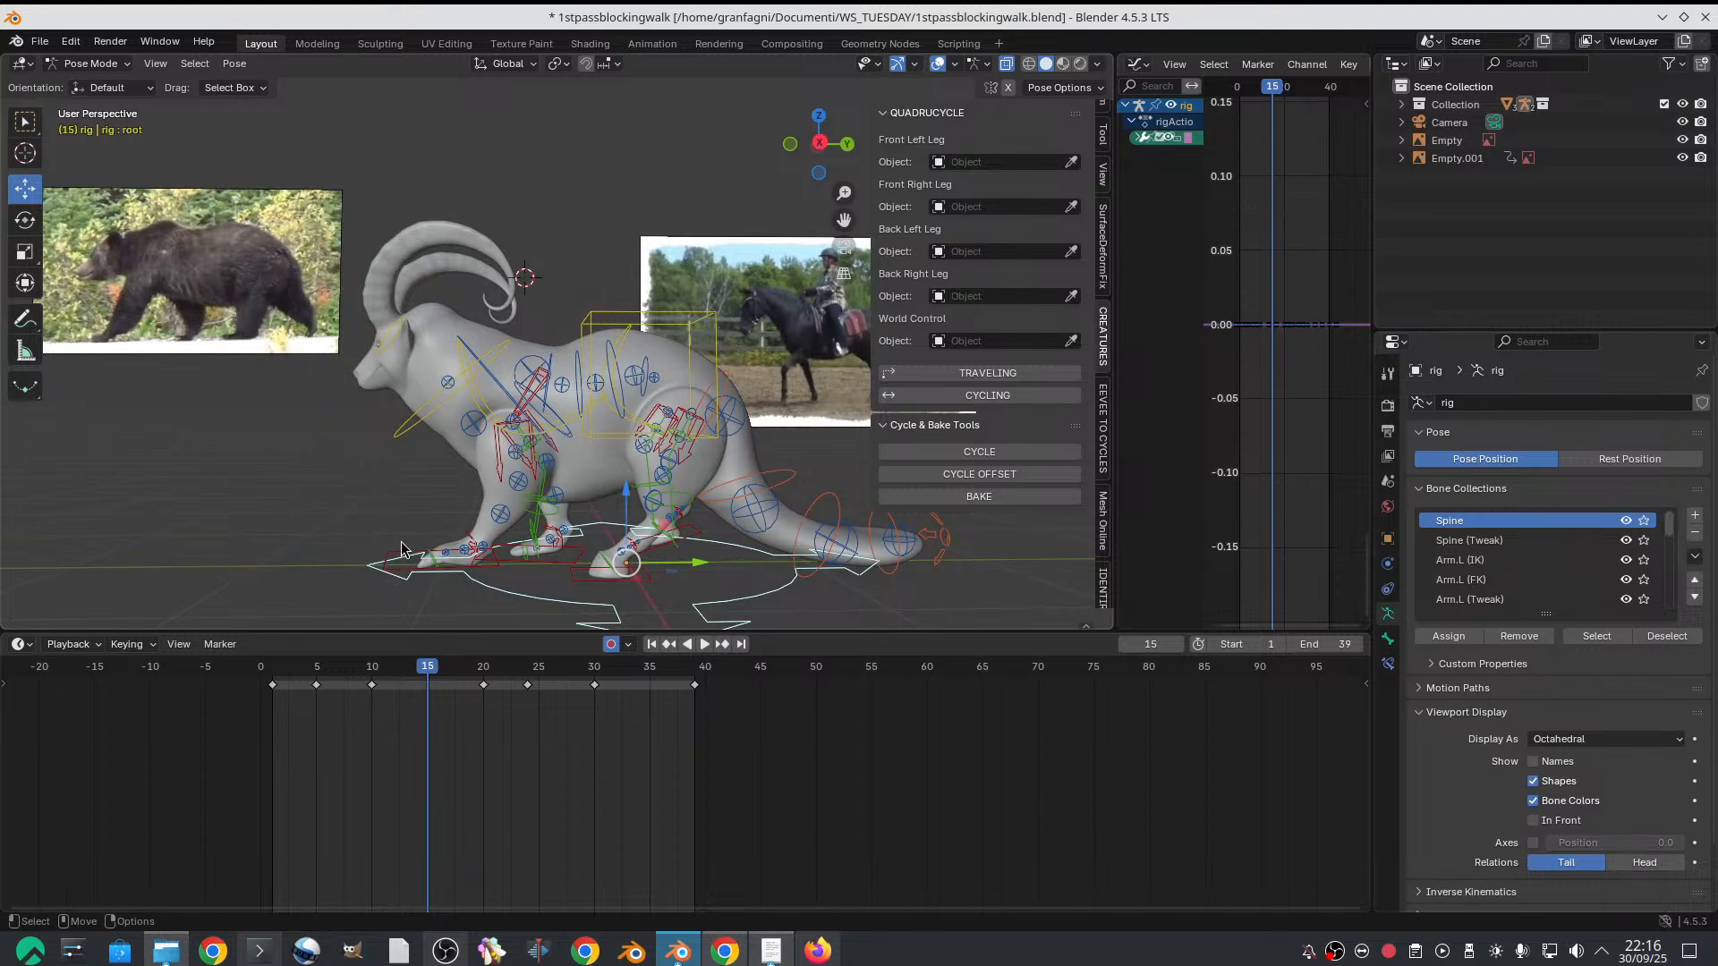
left_click(401, 550)
key("r")
left_click_drag(488, 511, 420, 484)
key("g")
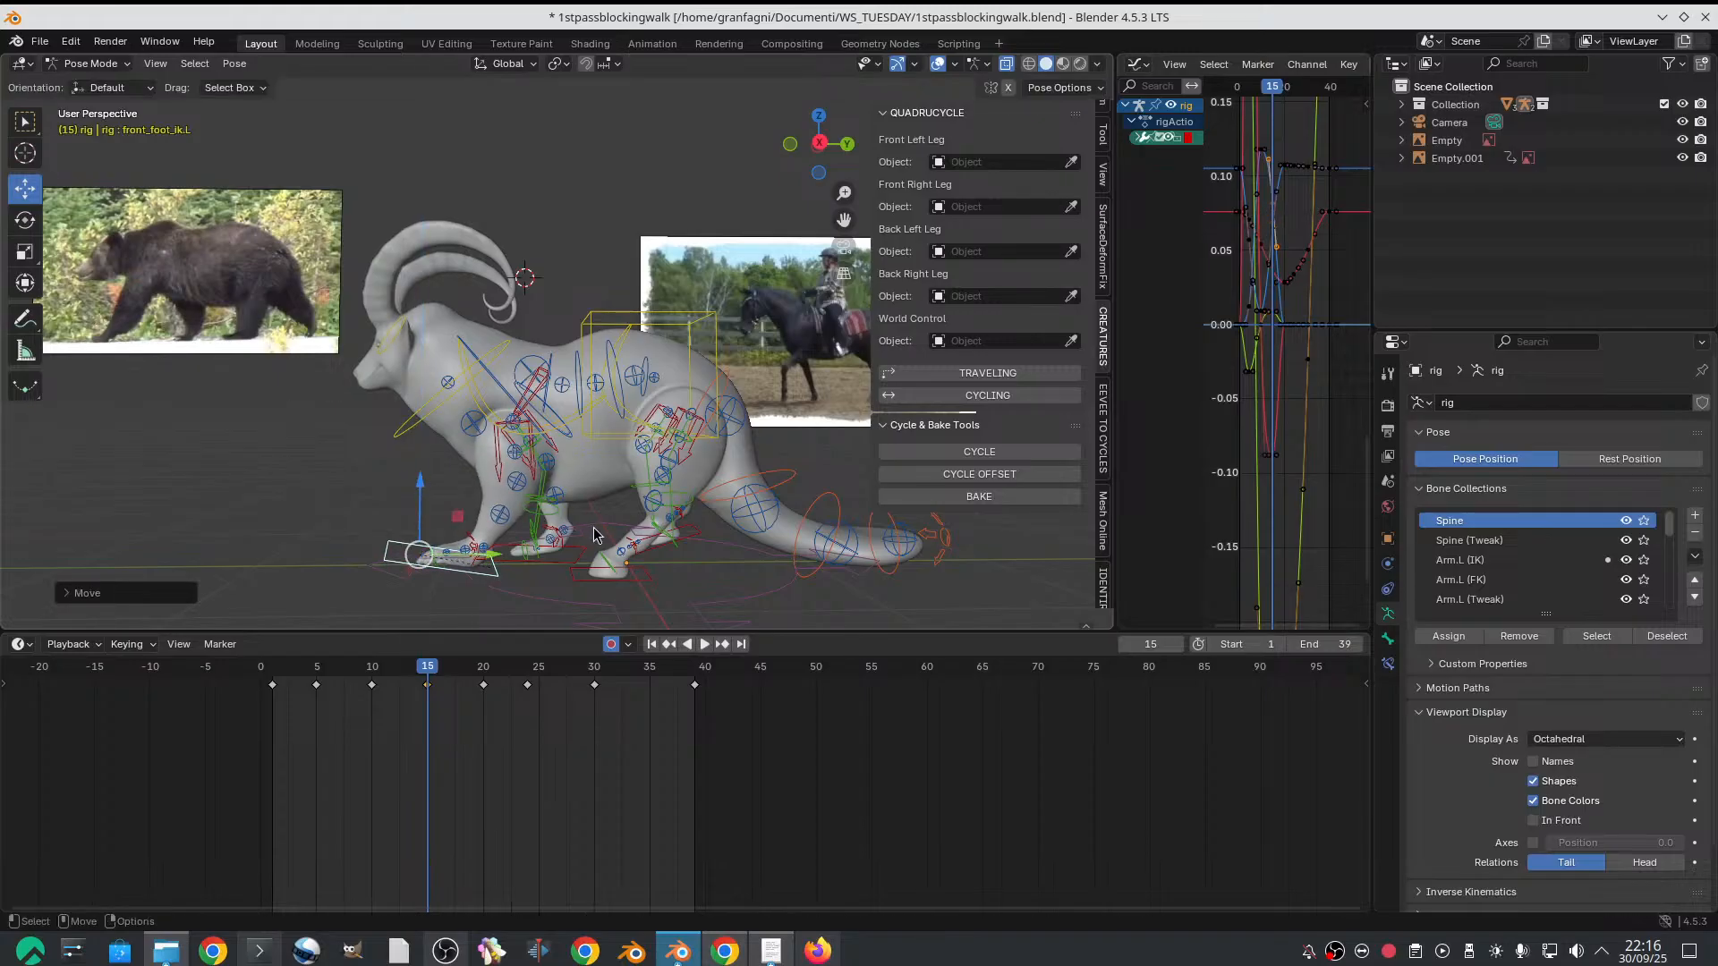
Lower the hips control slightly on frame 15
left_click(629, 339)
left_click_drag(526, 305, 537, 311)
middle_click_drag(538, 311, 428, 467)
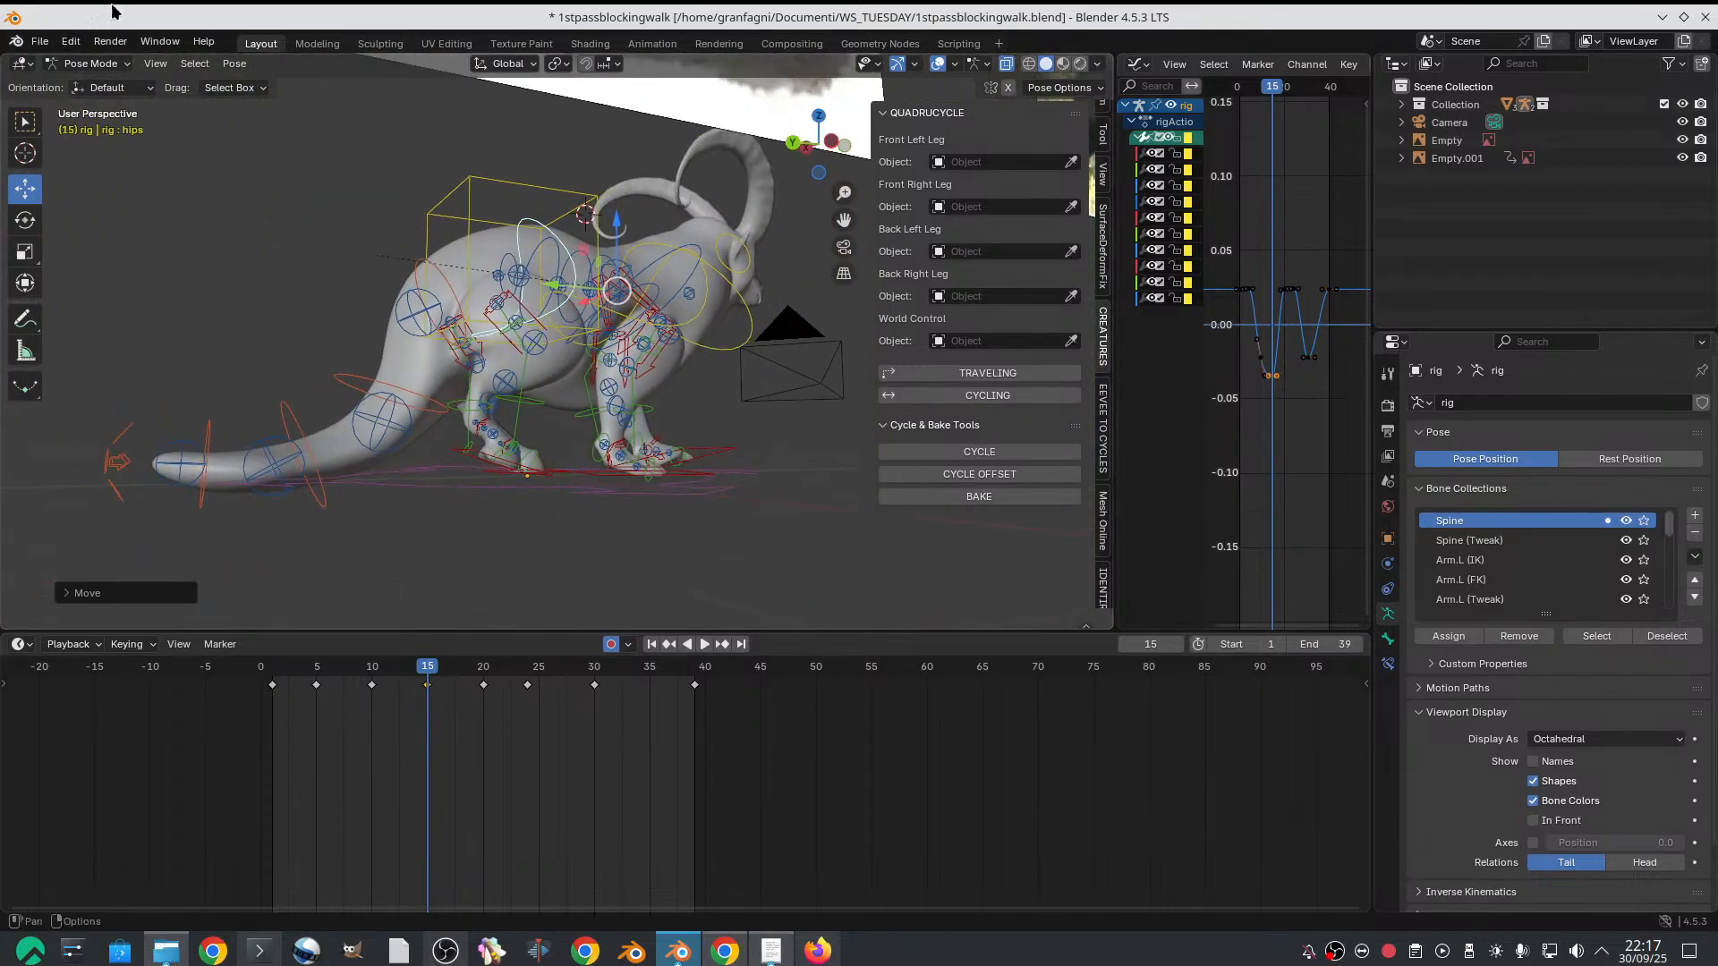
Rotate the right hind foot IK control on frame 15 and move it backward for the lifting foot
middle_click_drag(429, 266, 572, 416)
left_click(483, 408)
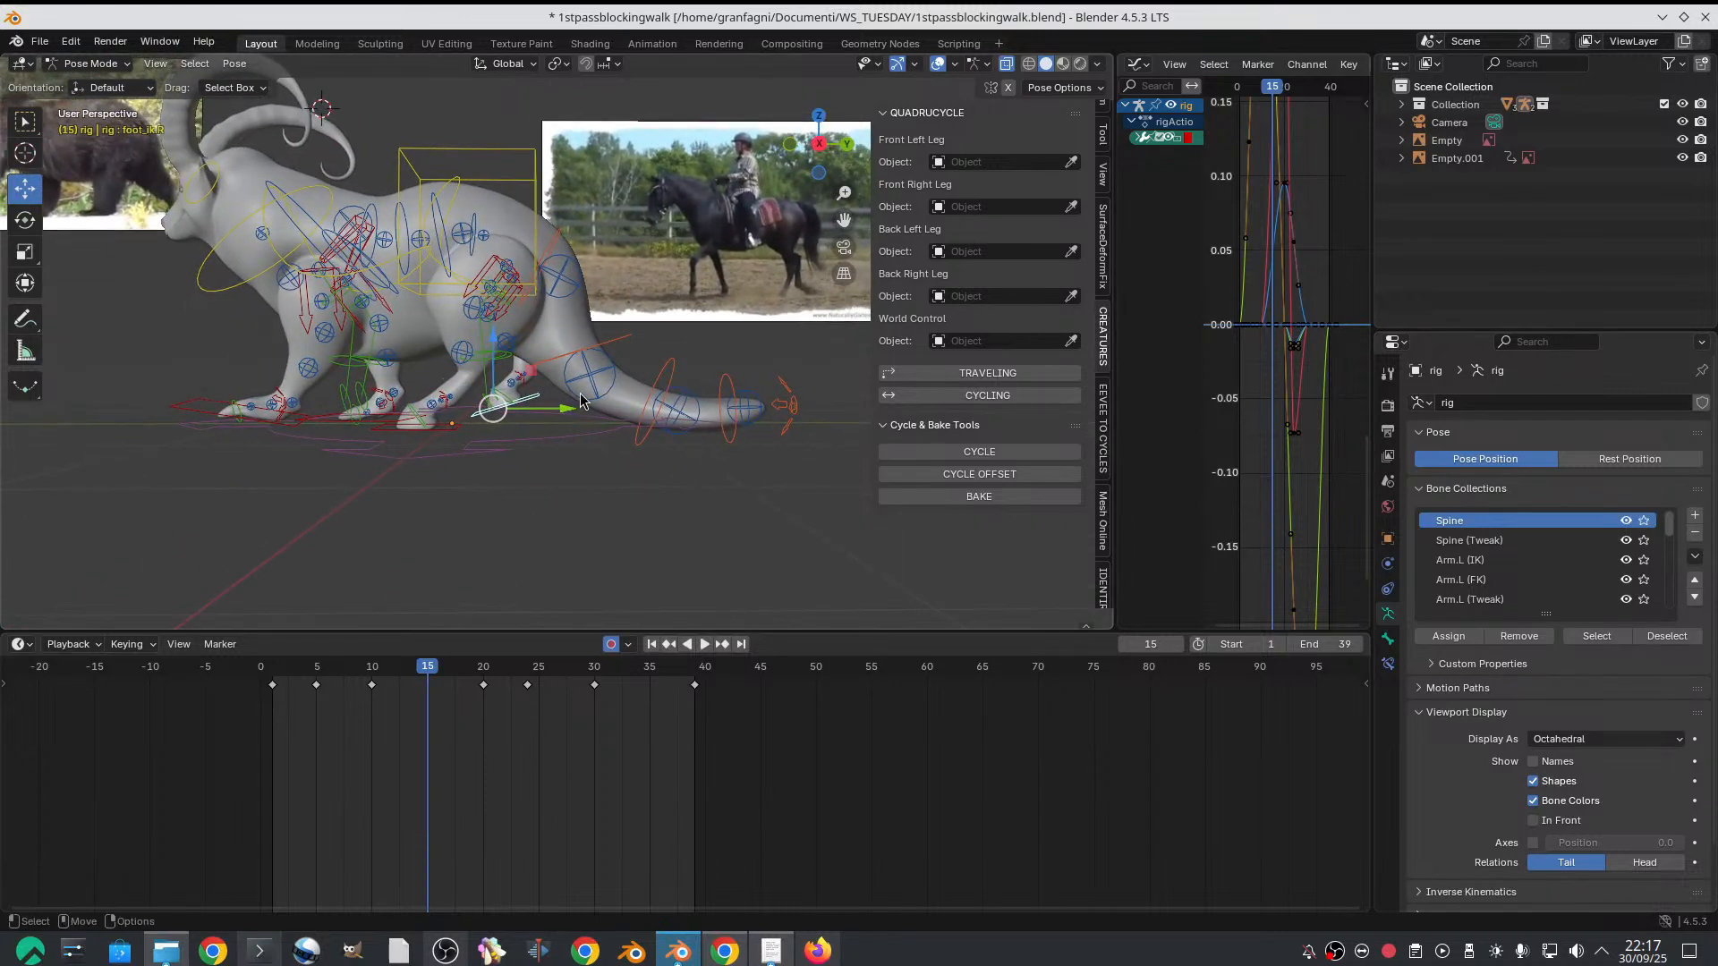
key("r")
left_click_drag(551, 354, 481, 304)
key("g")
left_click_drag(497, 409, 564, 406)
left_click(559, 402)
middle_click_drag(559, 402, 613, 379)
scroll(533, 291, "up", 2)
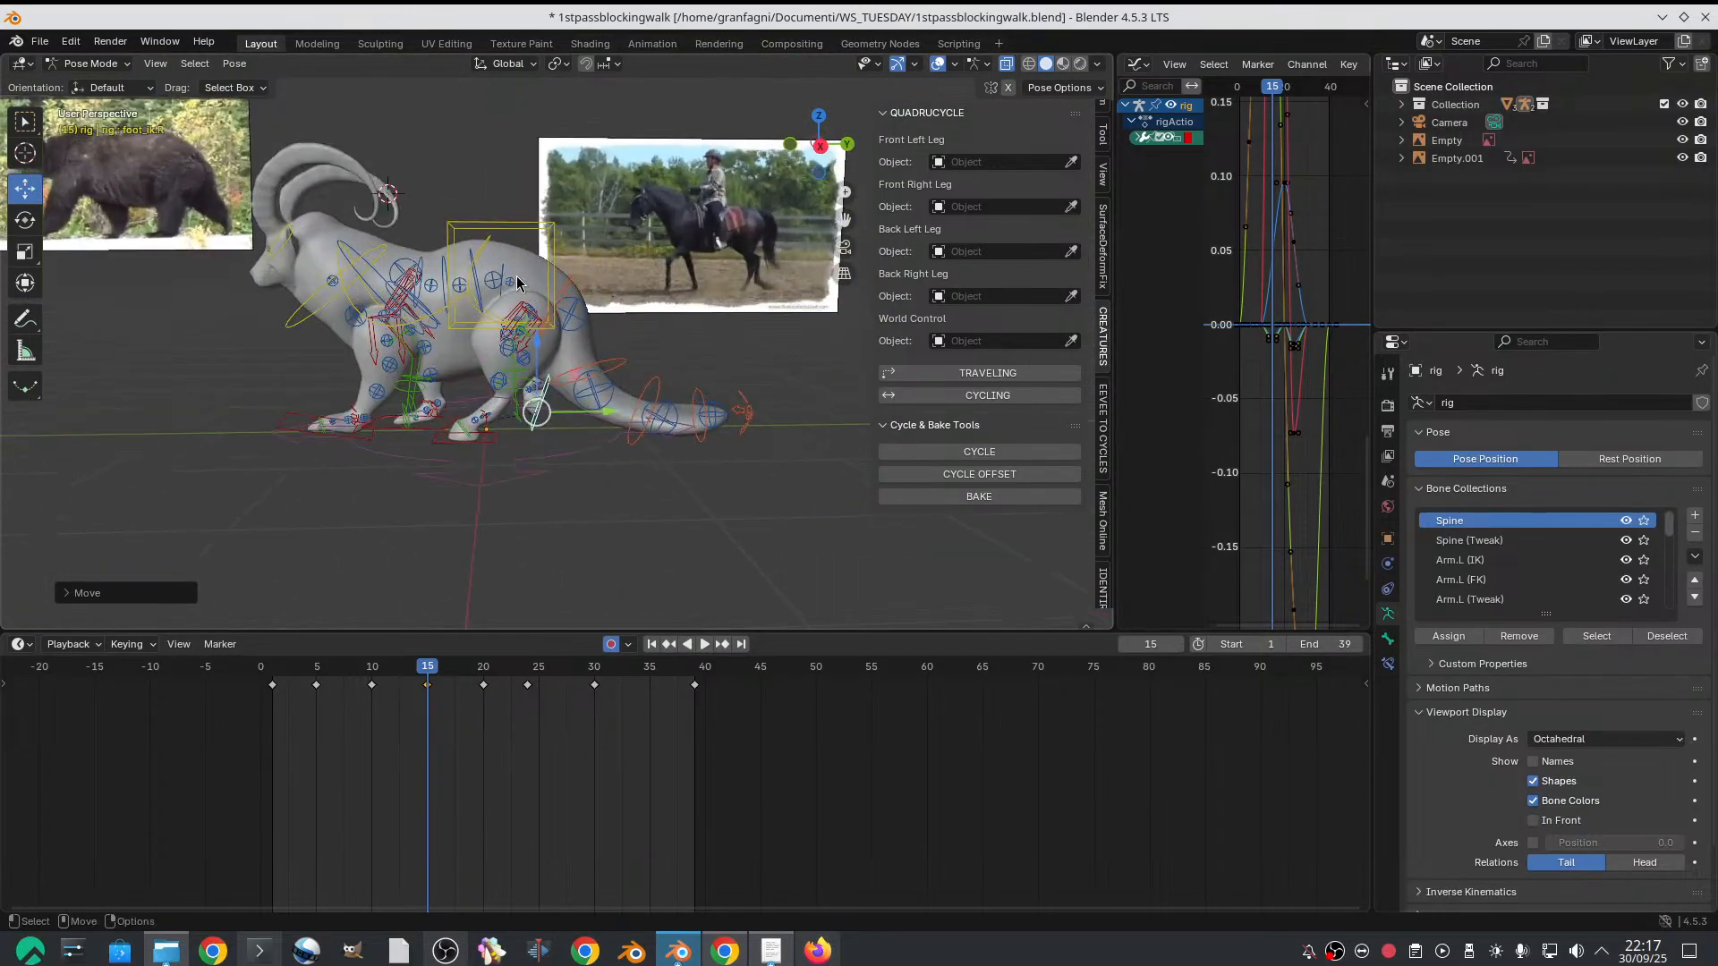
Lower the hips control further on frame 15 and scrub the preceding frames up to it
left_click(484, 247)
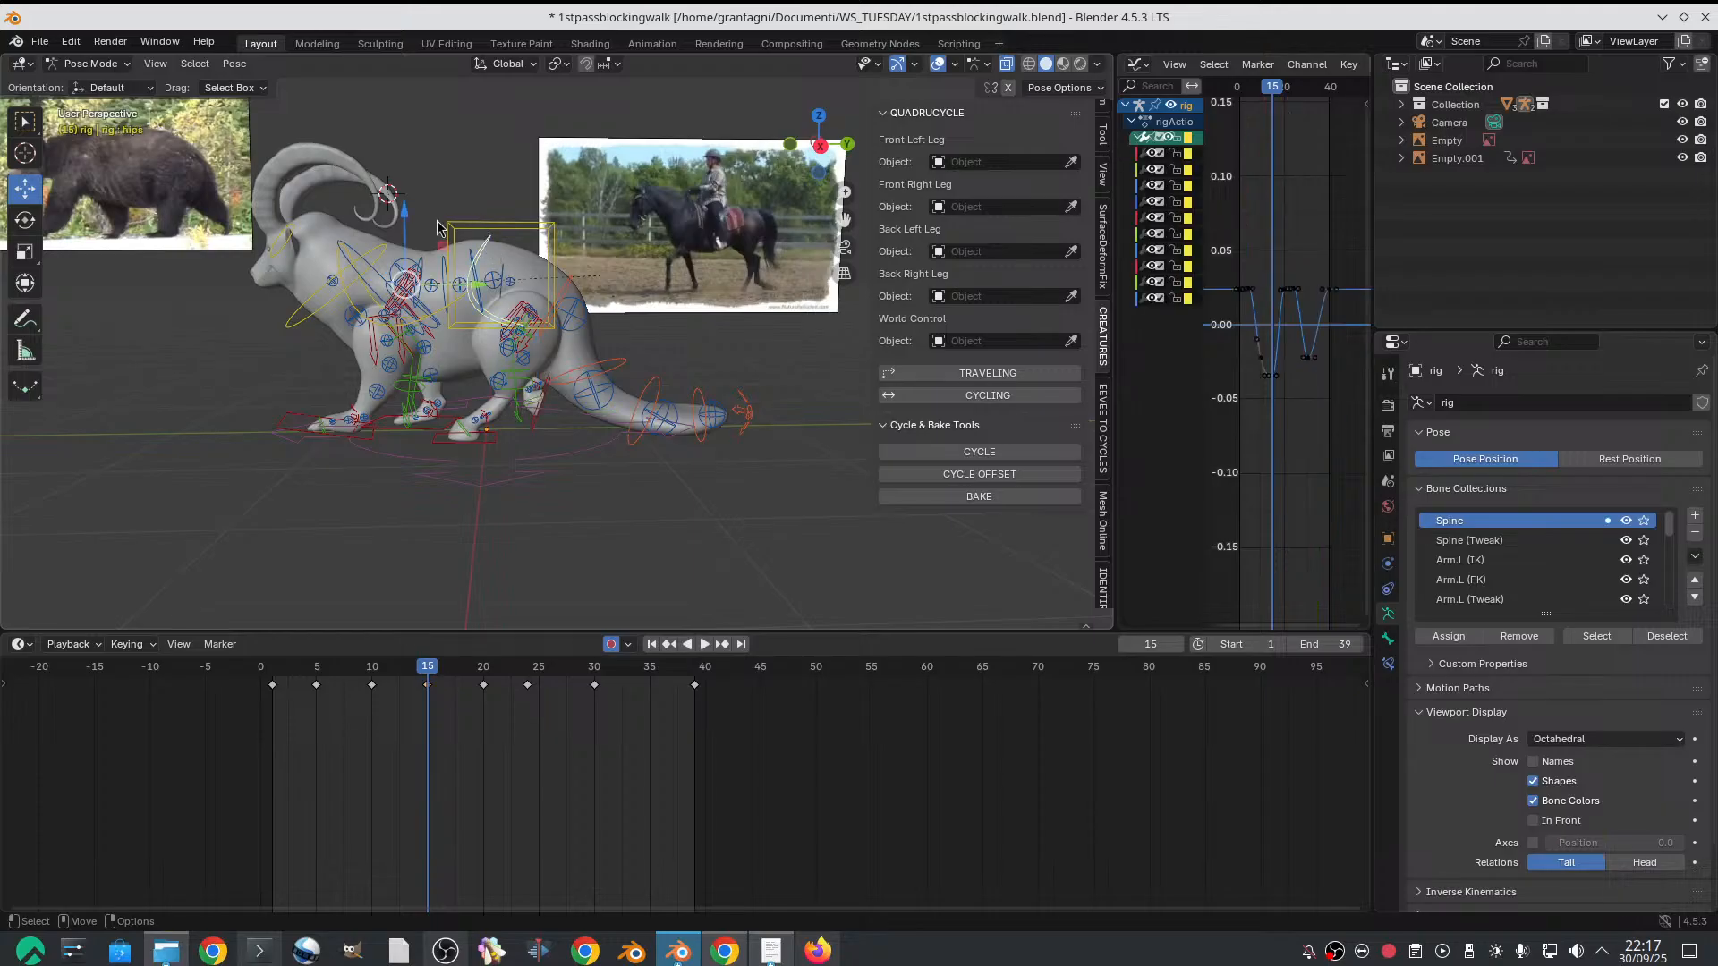
left_click_drag(404, 207, 406, 217)
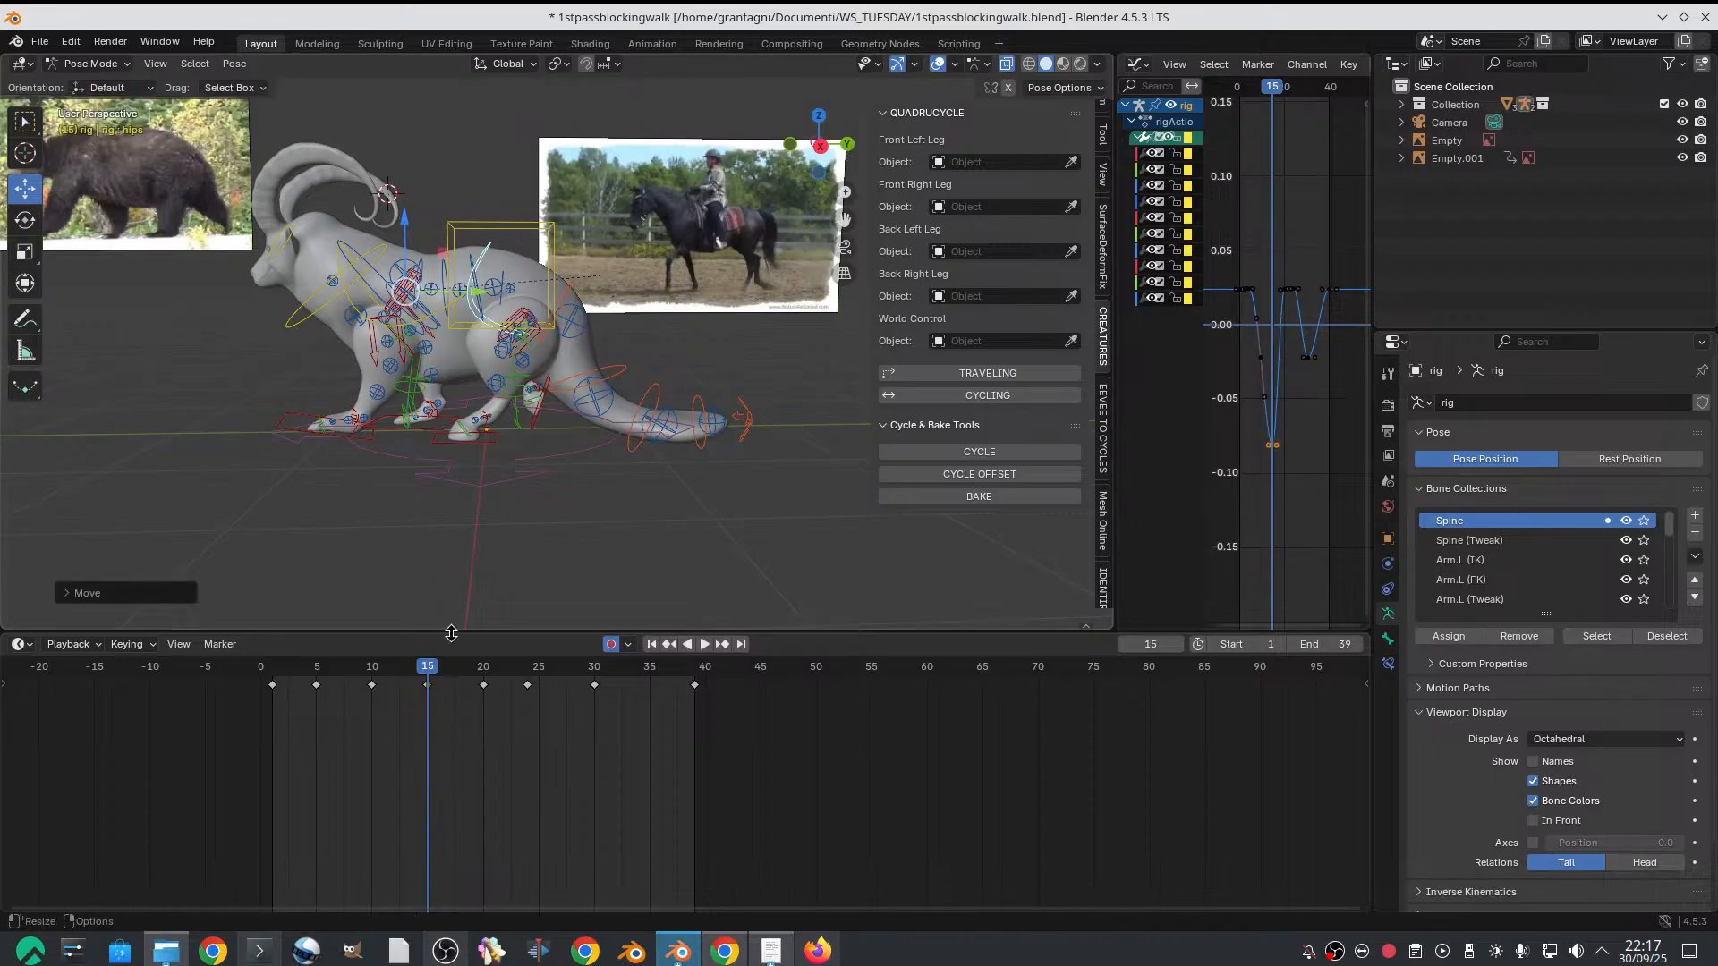
left_click_drag(358, 673, 430, 665)
Select all of the rig's controls, insert keyframes on all channels at frame 15, and copy those keyframes
scroll(414, 355, "down", 1)
left_click_drag(209, 117, 775, 531)
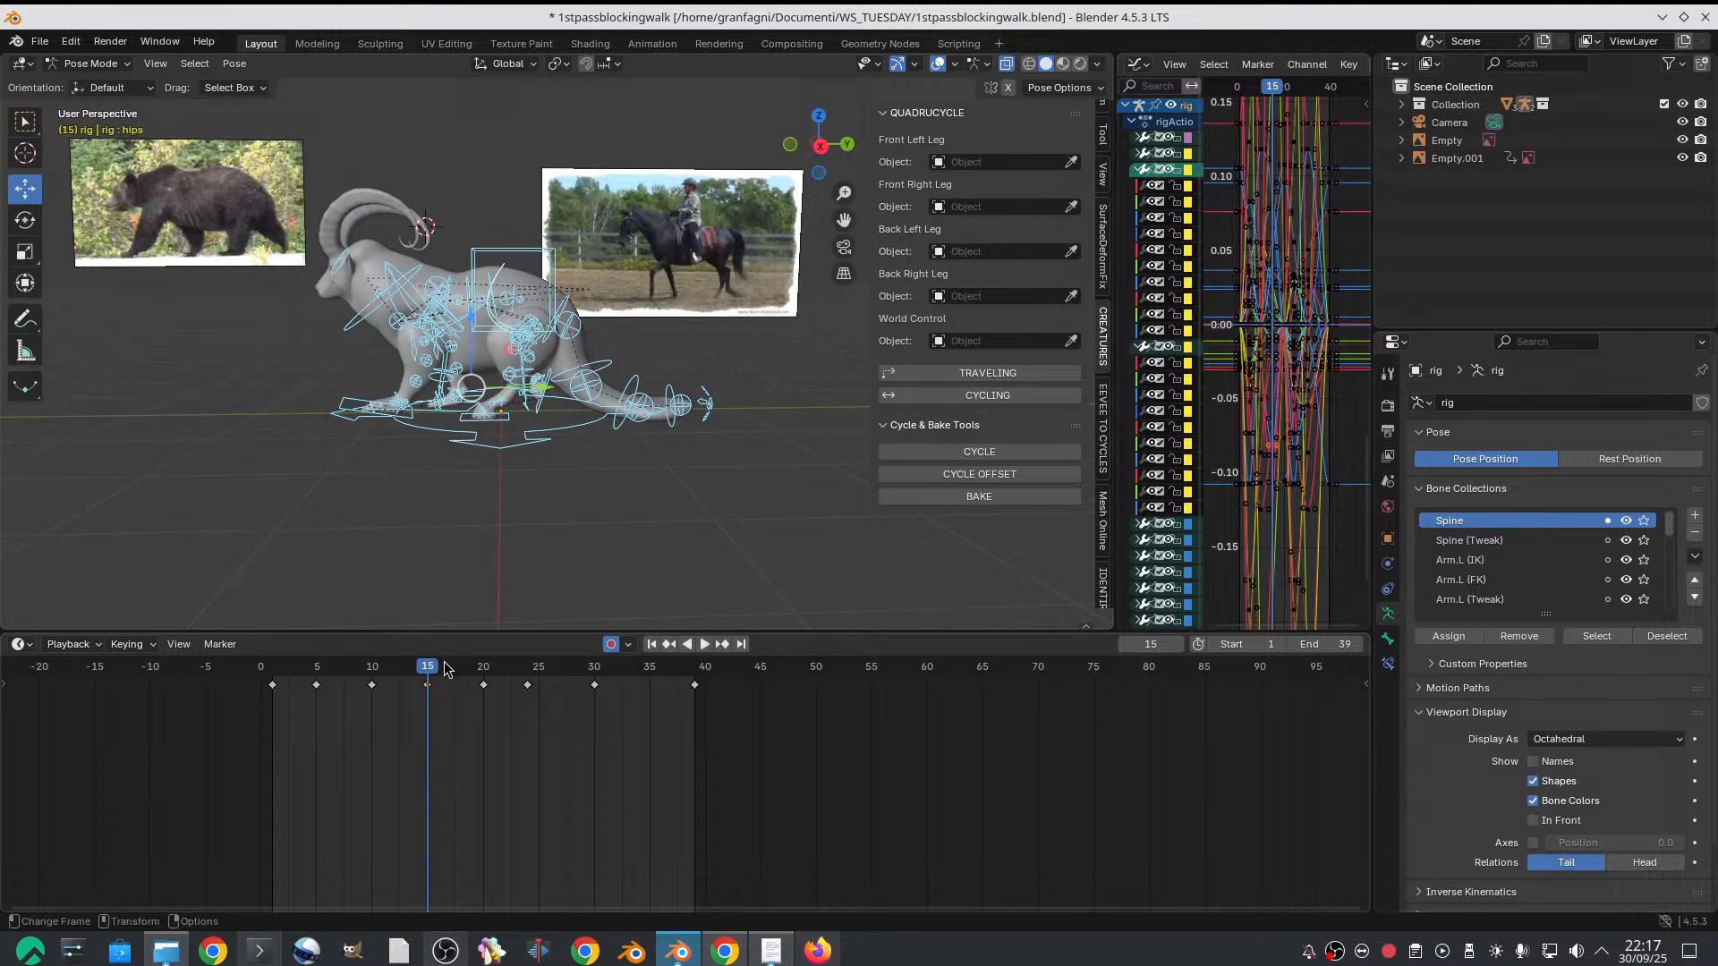
key("i")
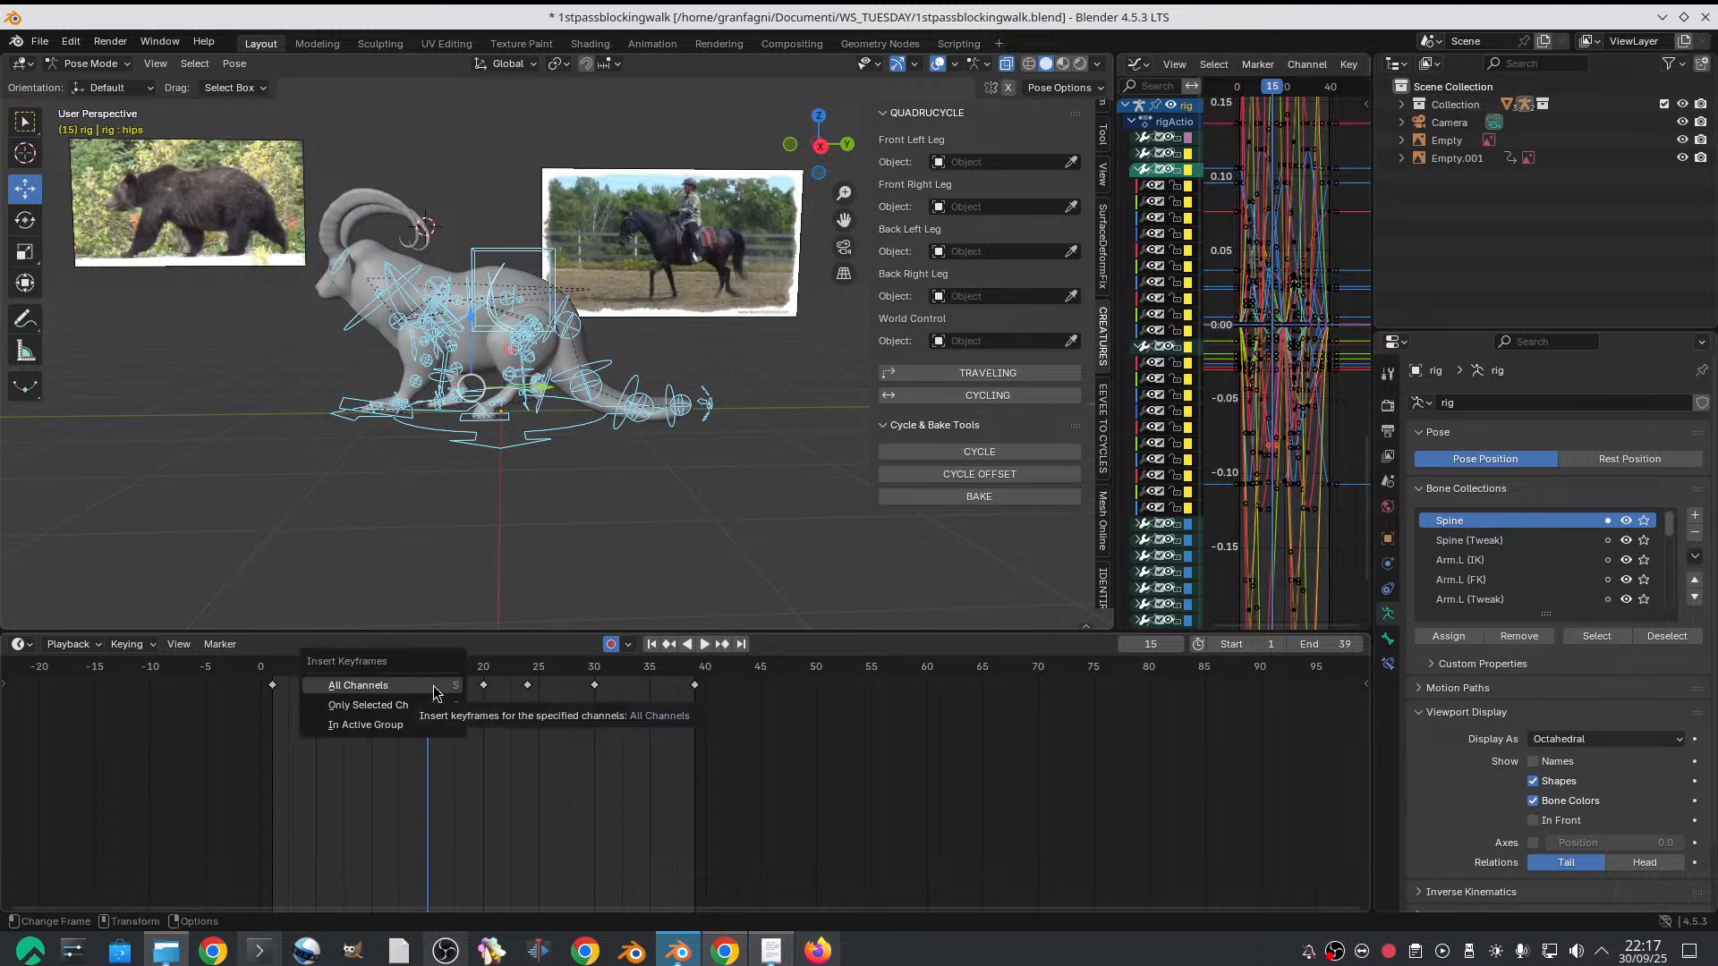
left_click(436, 688)
right_click(426, 680)
left_click(424, 656)
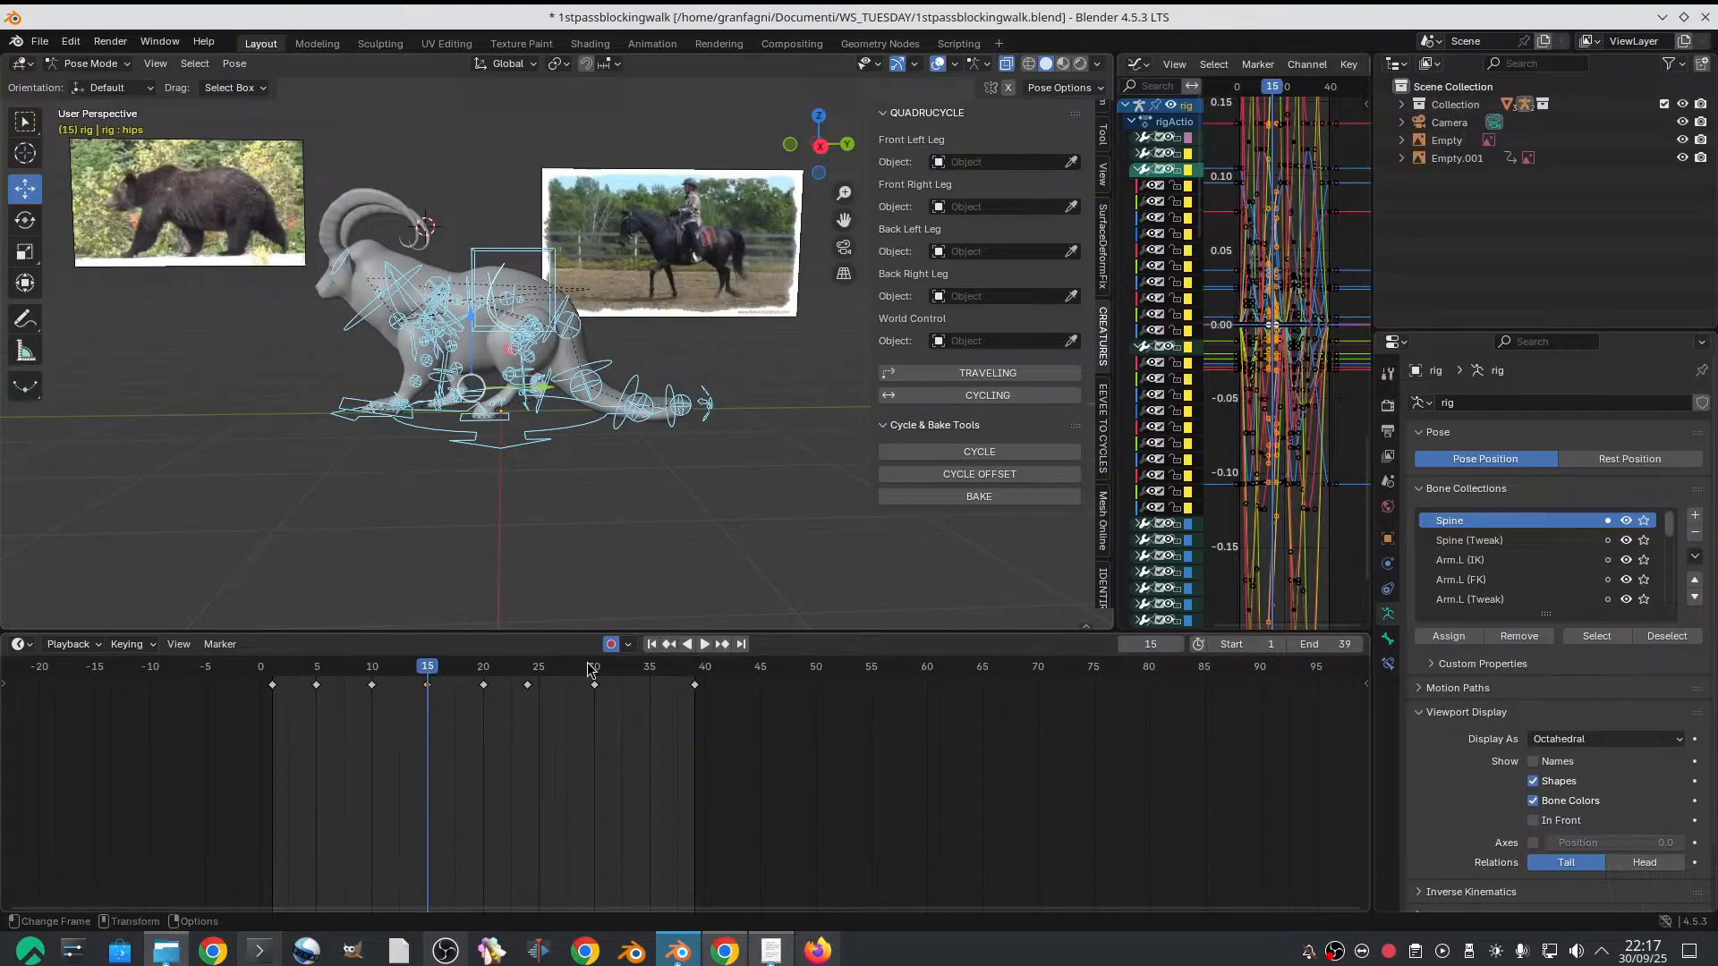
Paste the copied frame 15 pose flipped at frame 35 and play back the walk cycle
left_click_drag(592, 670, 649, 669)
right_click(648, 677)
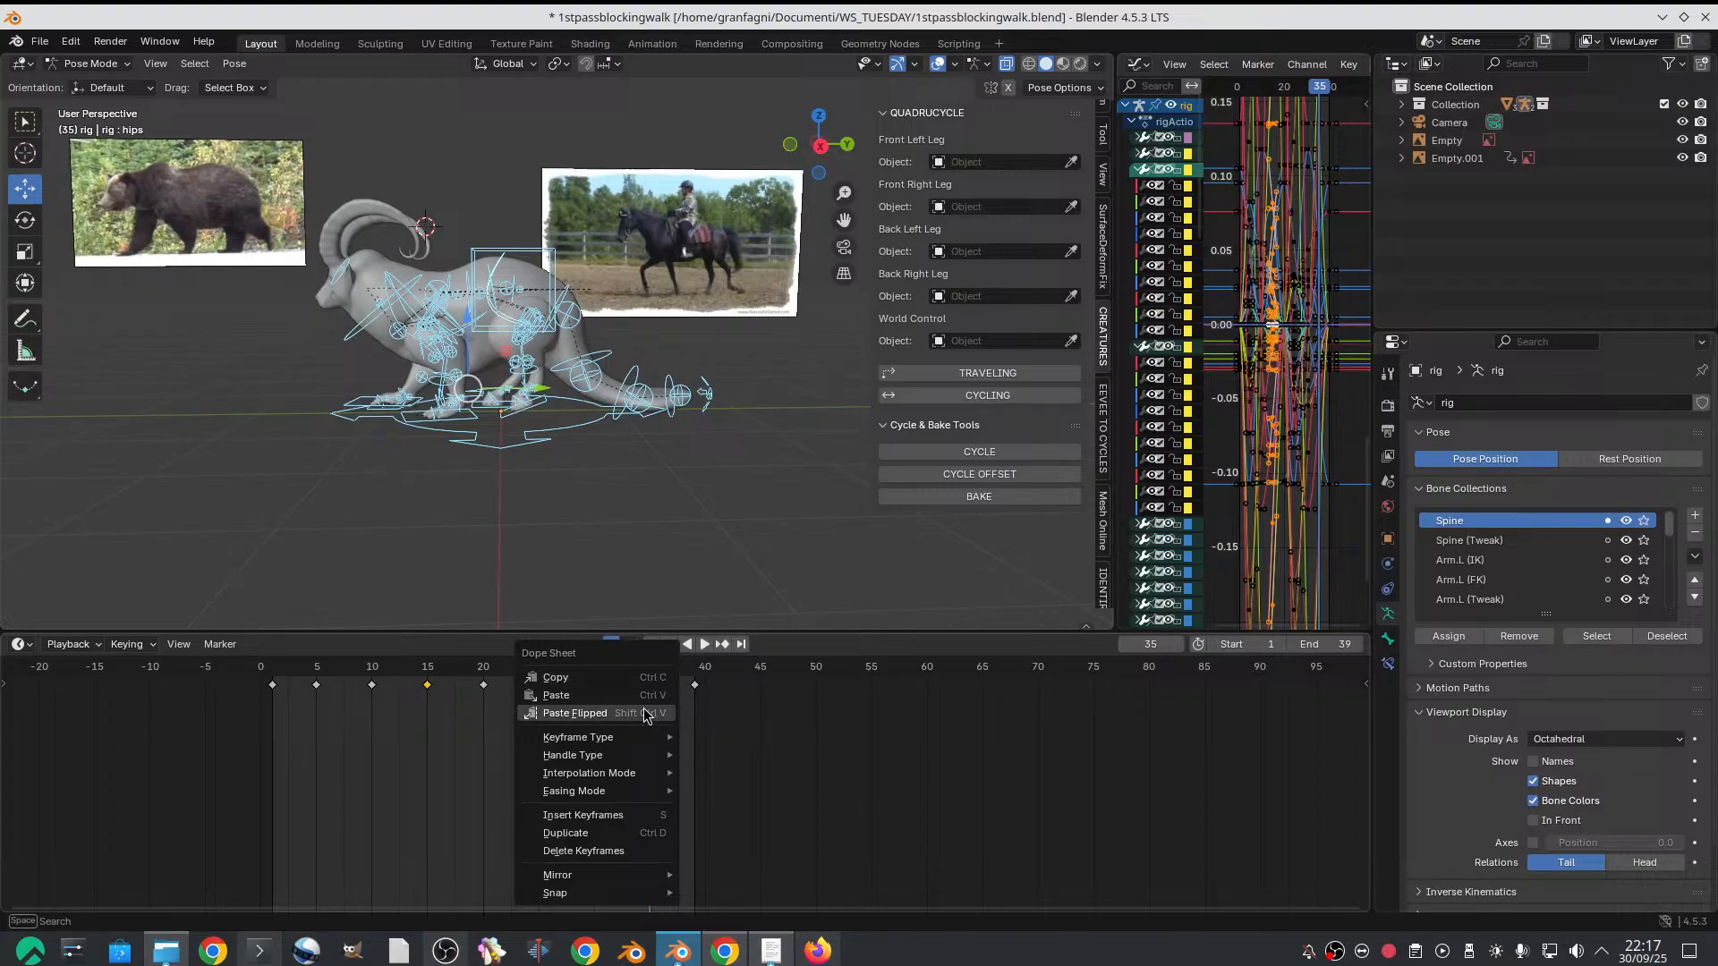
left_click(646, 715)
key("space")
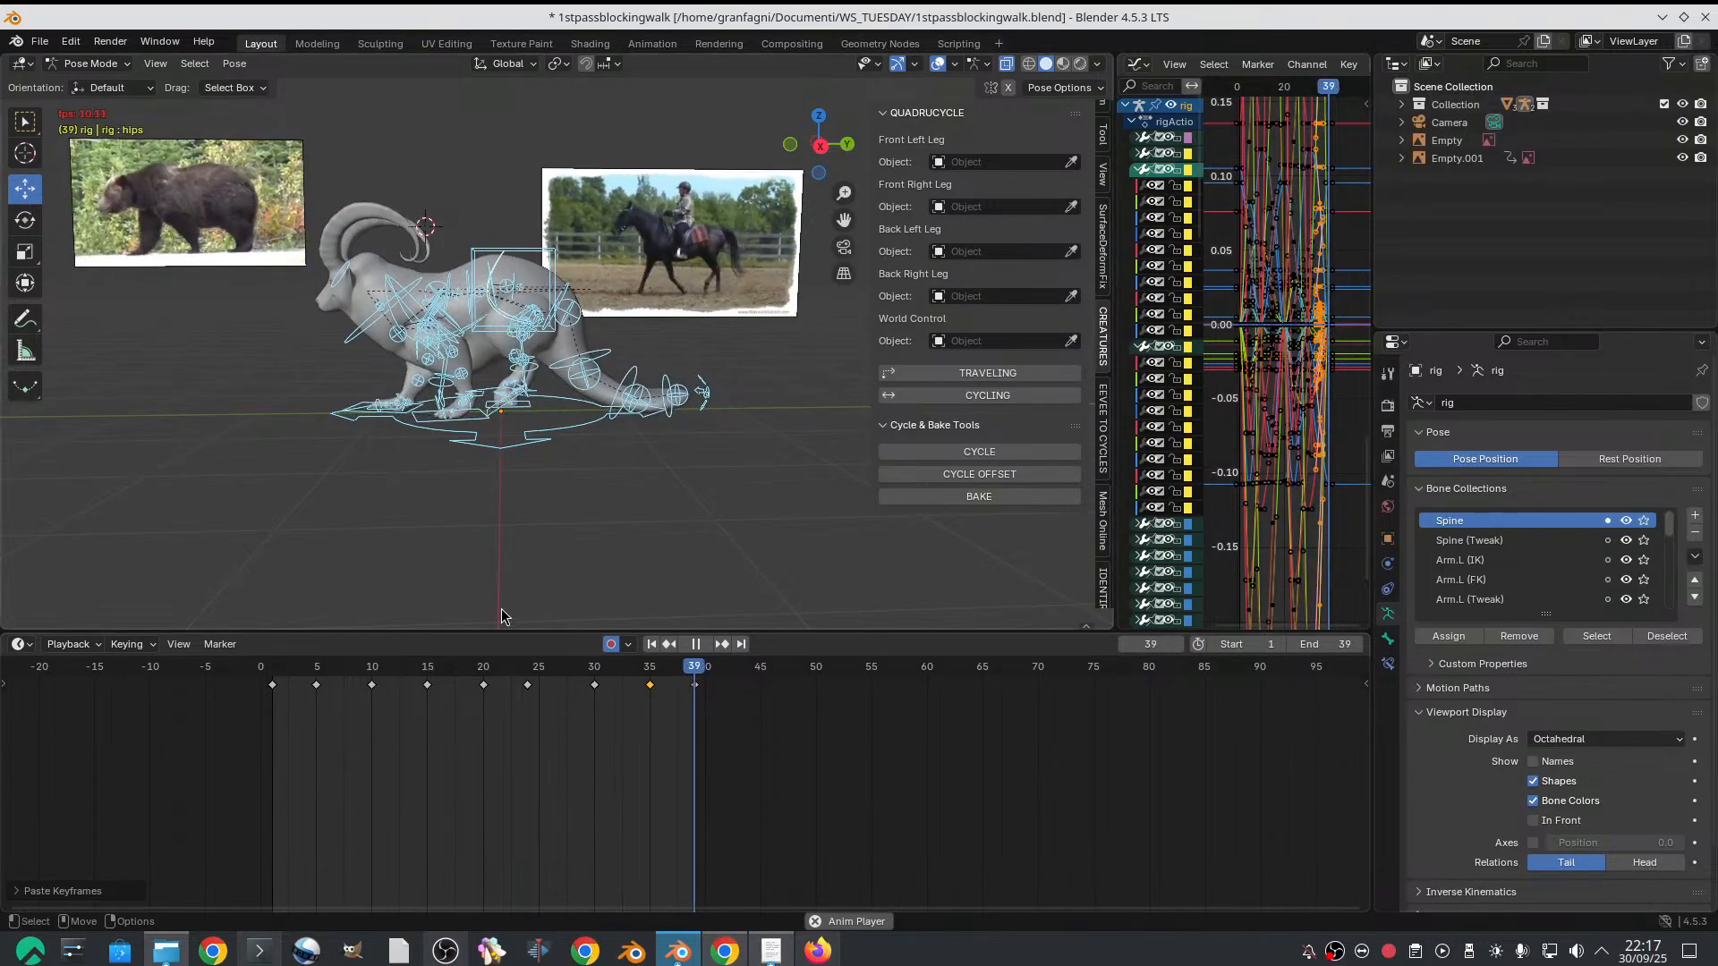
key("space")
Delete the neck control's keyframe on frame 5
left_click(373, 340)
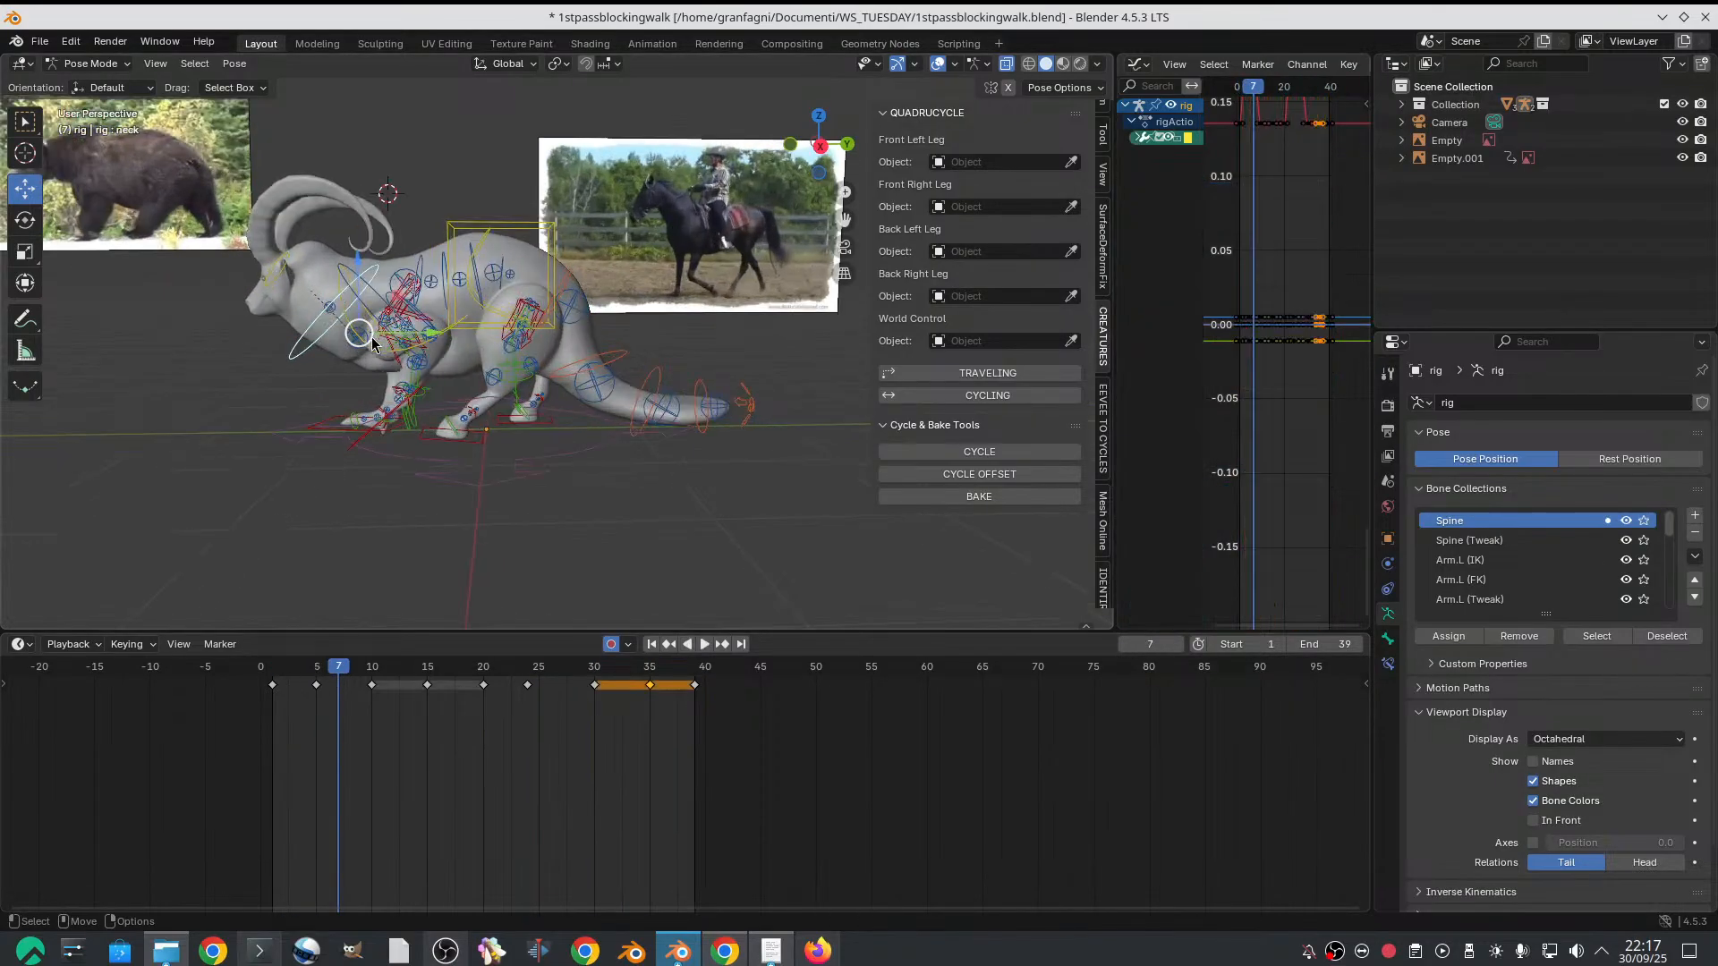
mouse_move(316, 671)
left_mouse_down()
mouse_move(379, 666)
mouse_move(318, 664)
mouse_move(310, 690)
left_mouse_up()
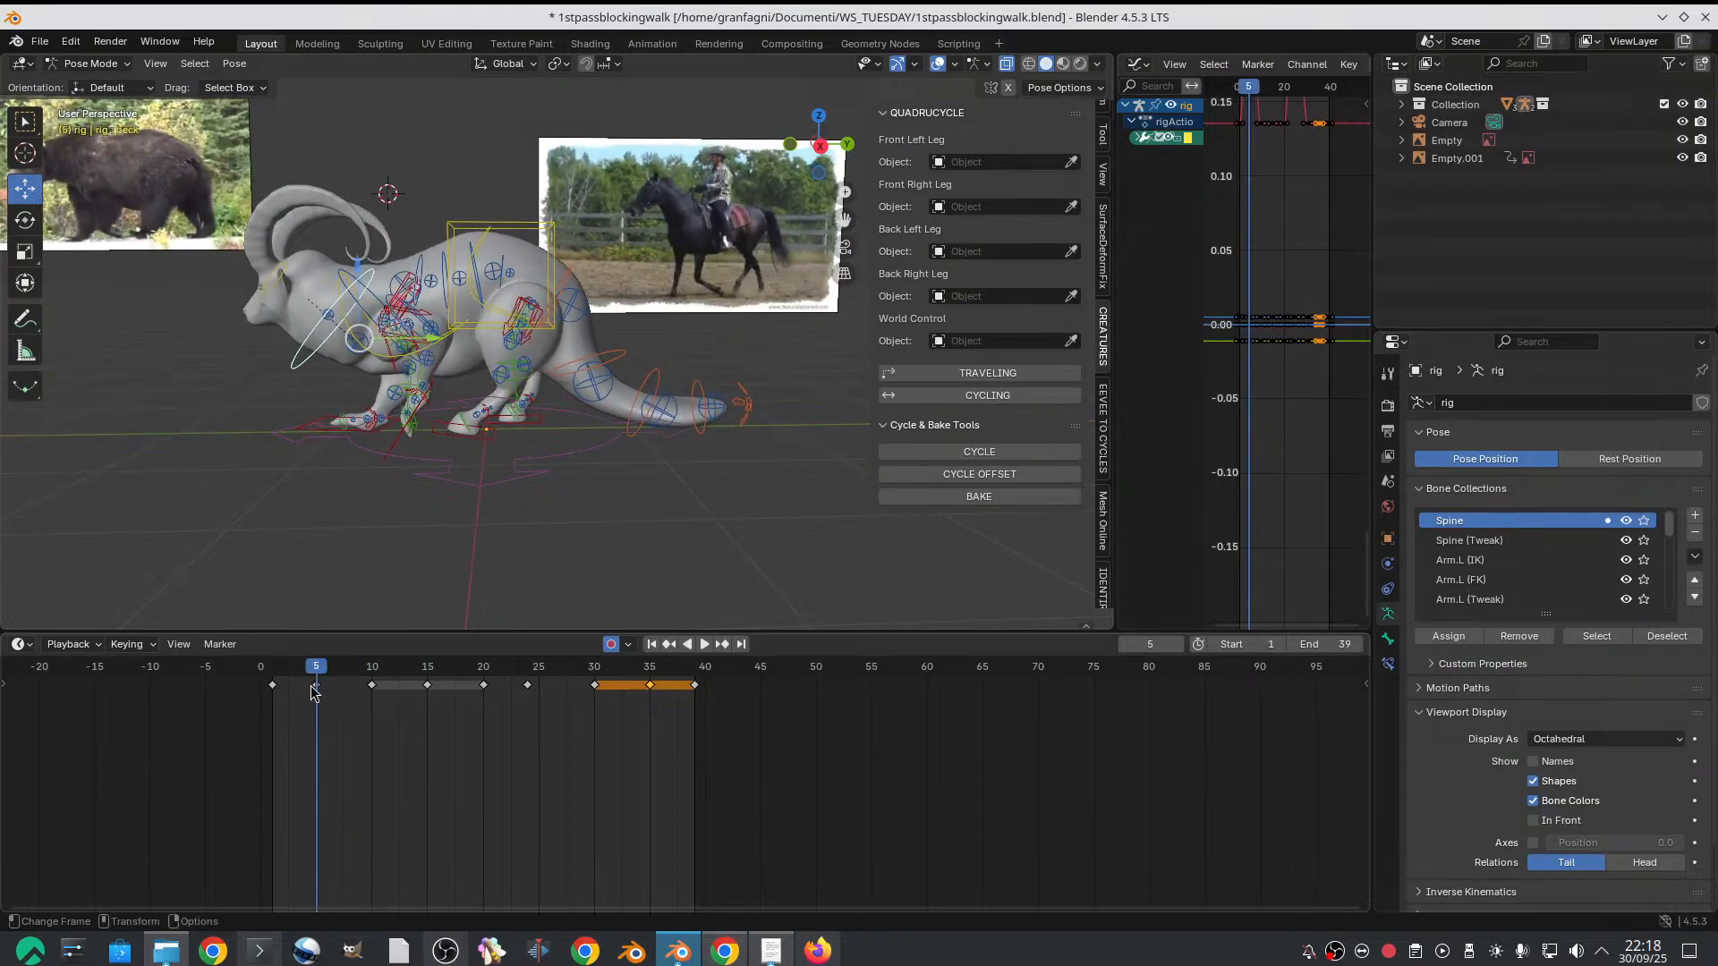
right_click(319, 685)
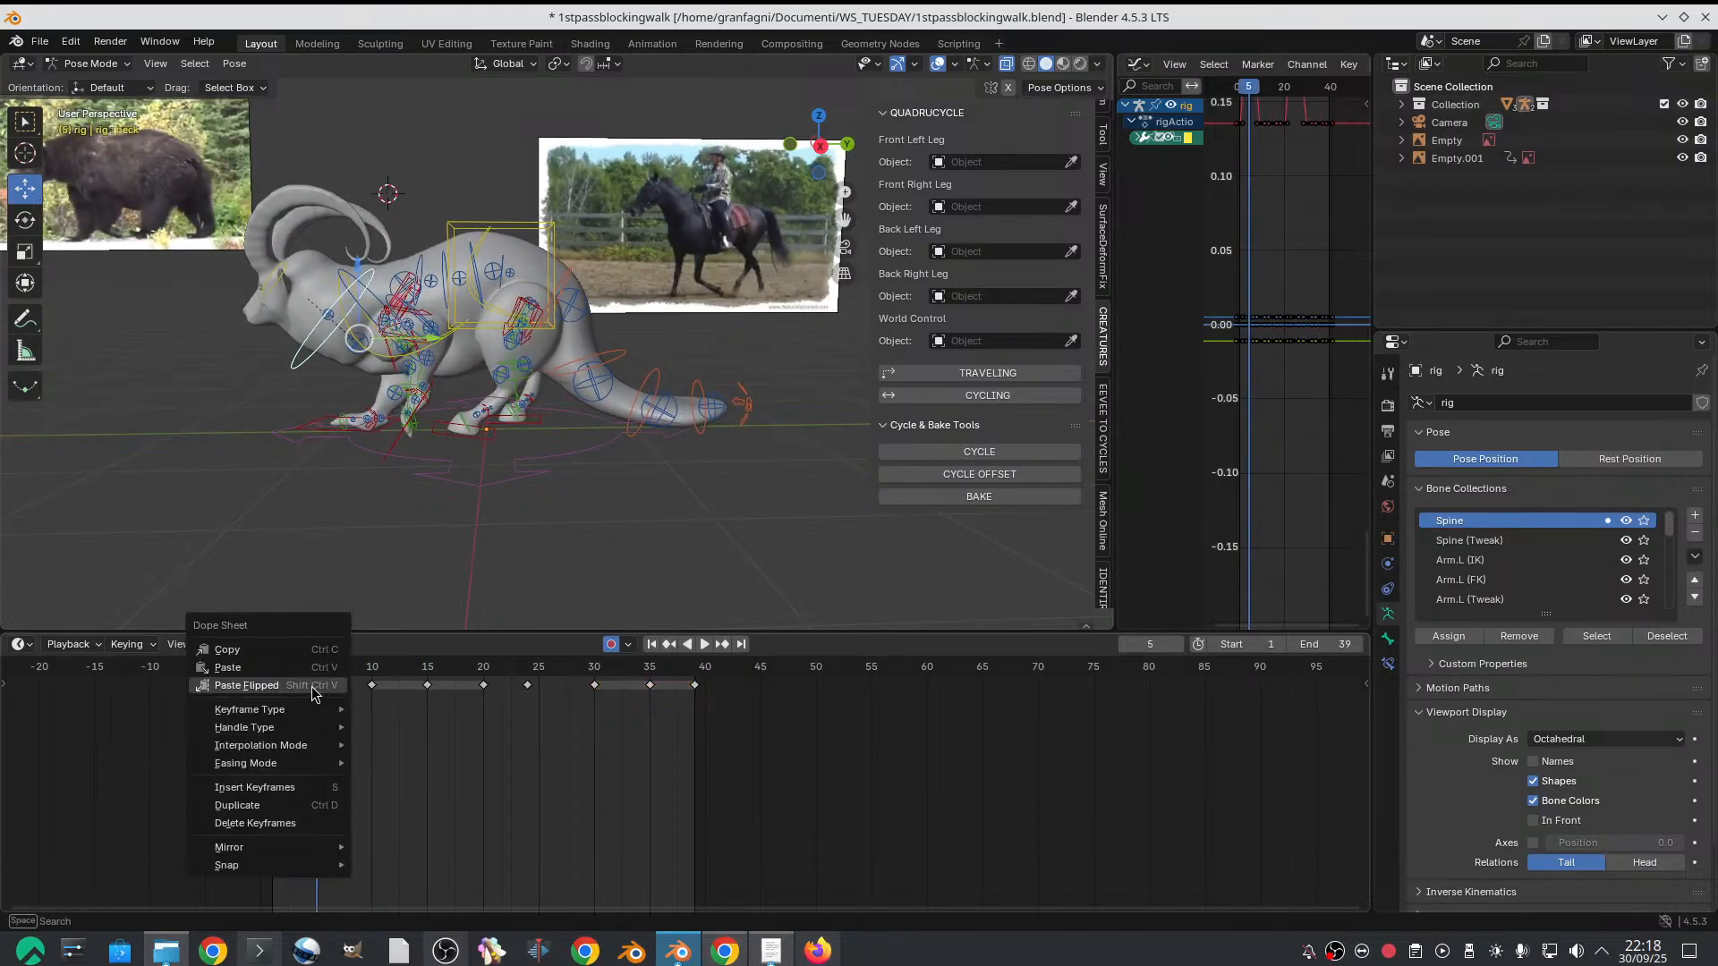
left_click(314, 683)
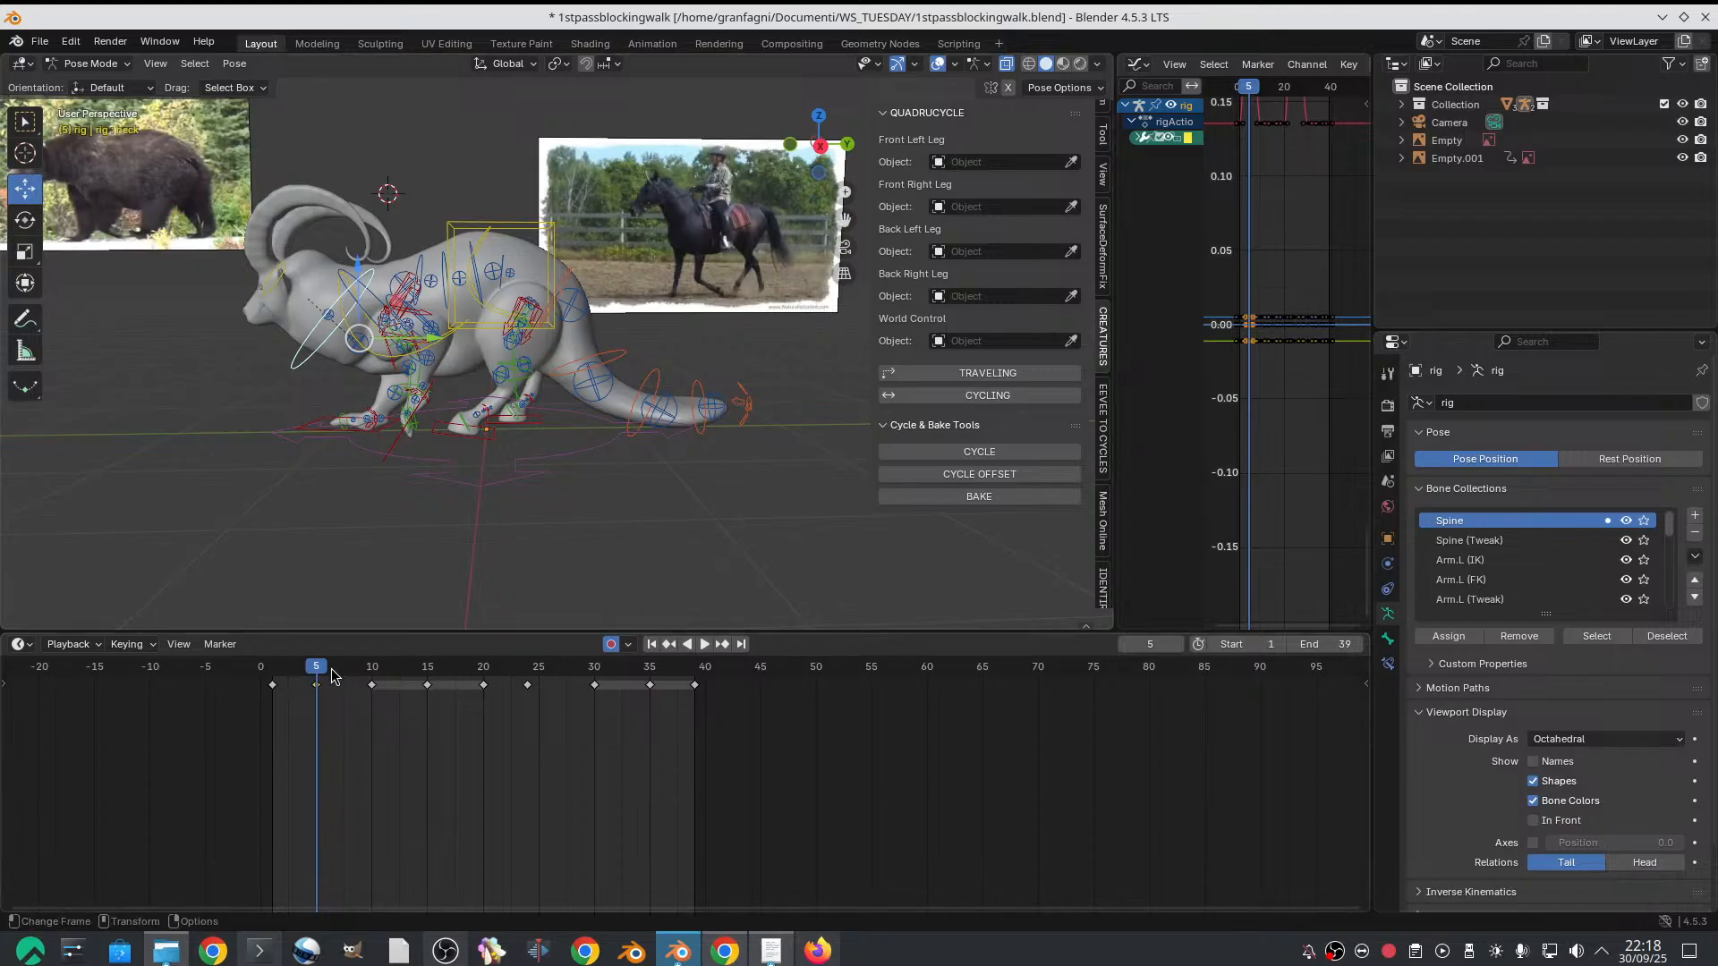
right_click(311, 684)
left_click(304, 821)
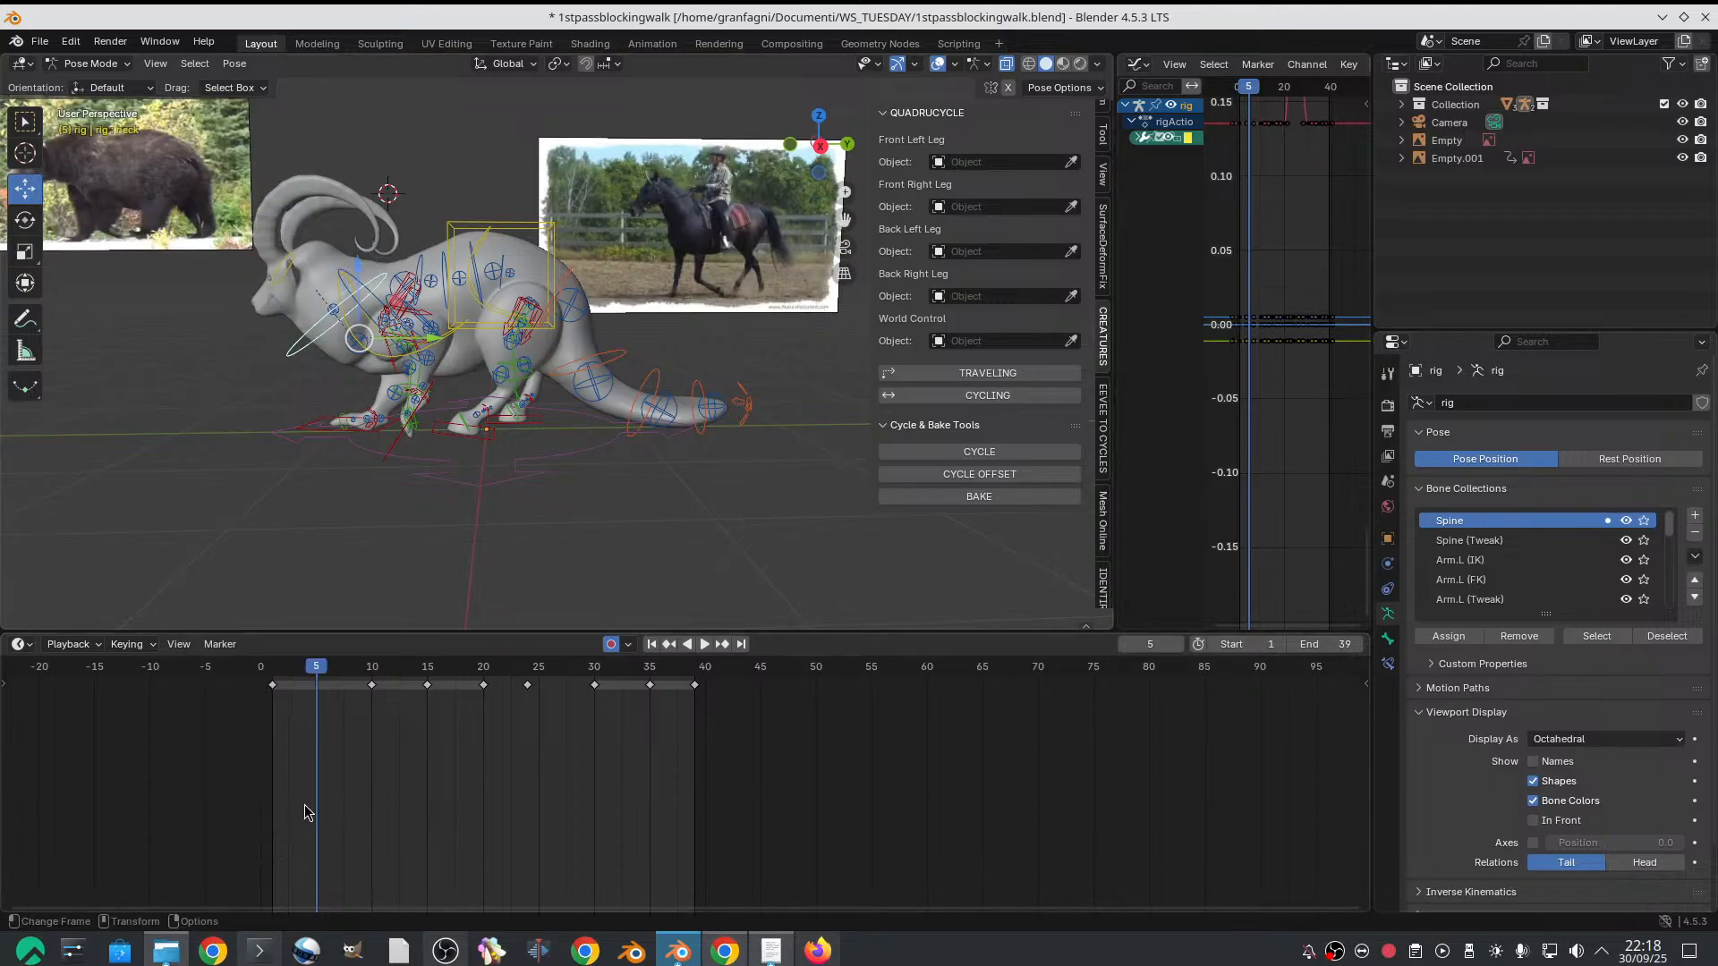
Delete the neck control's keyframe on frame 24
left_click_drag(283, 675, 516, 699)
key("ctrl+z")
left_click(527, 680)
right_click(531, 689)
left_click(516, 685)
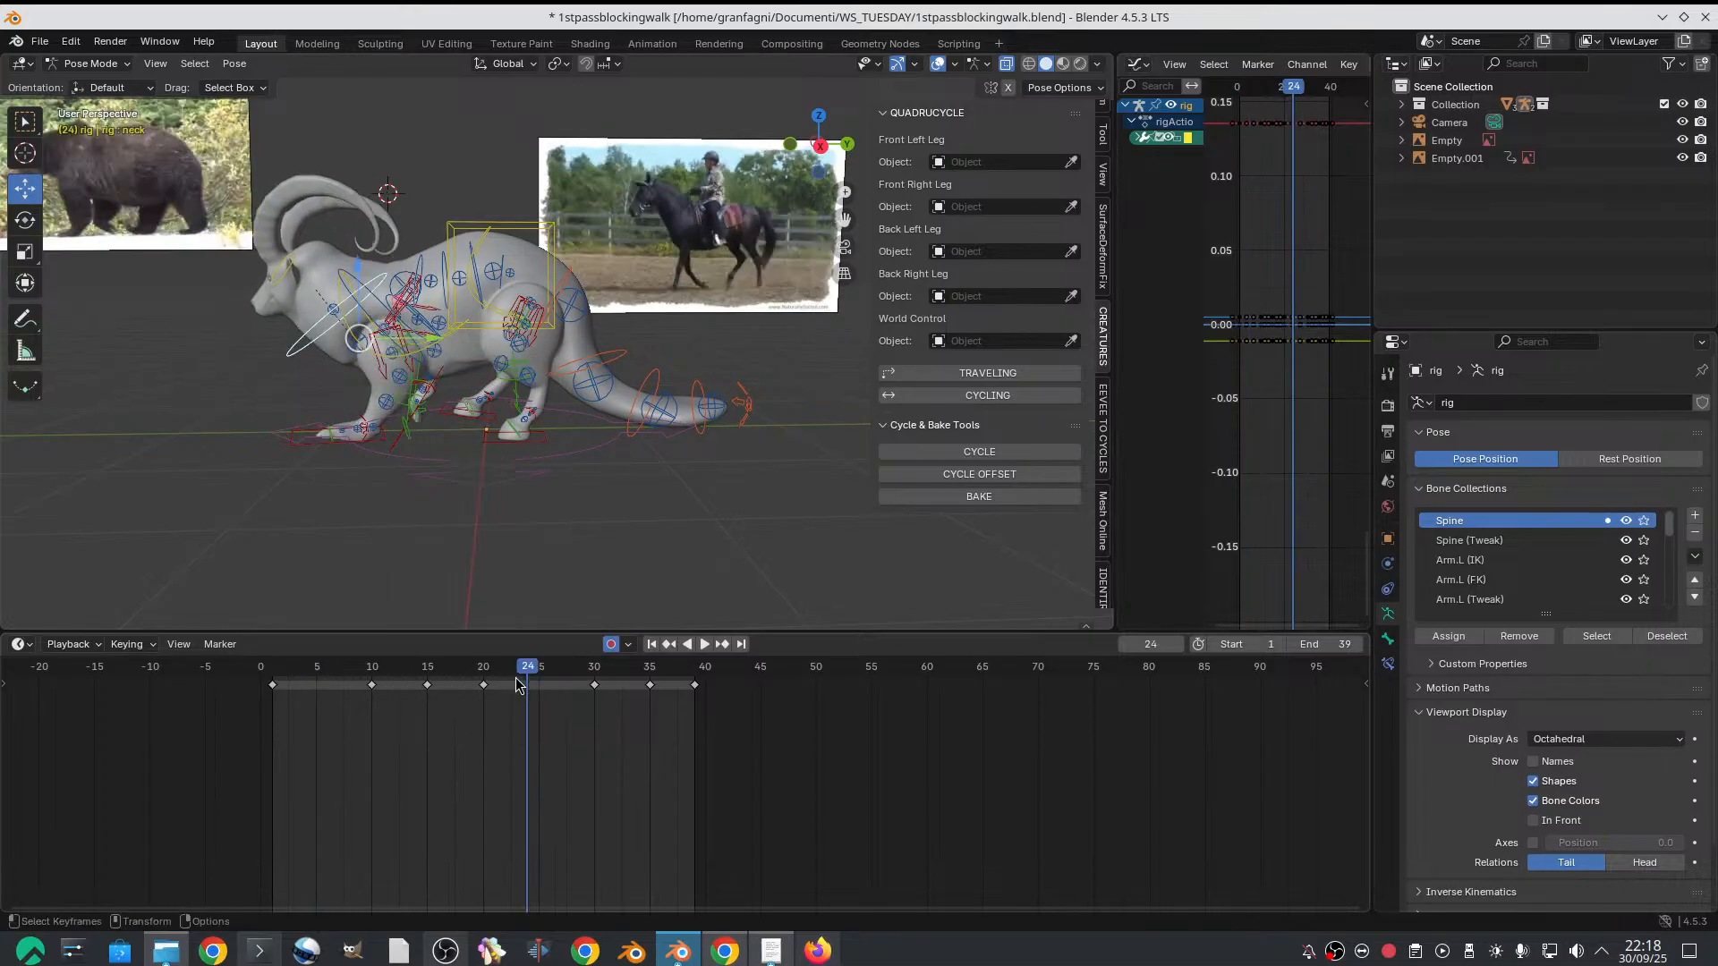
Play back the walk cycle to check the neck motion, and select the chest control
key("space")
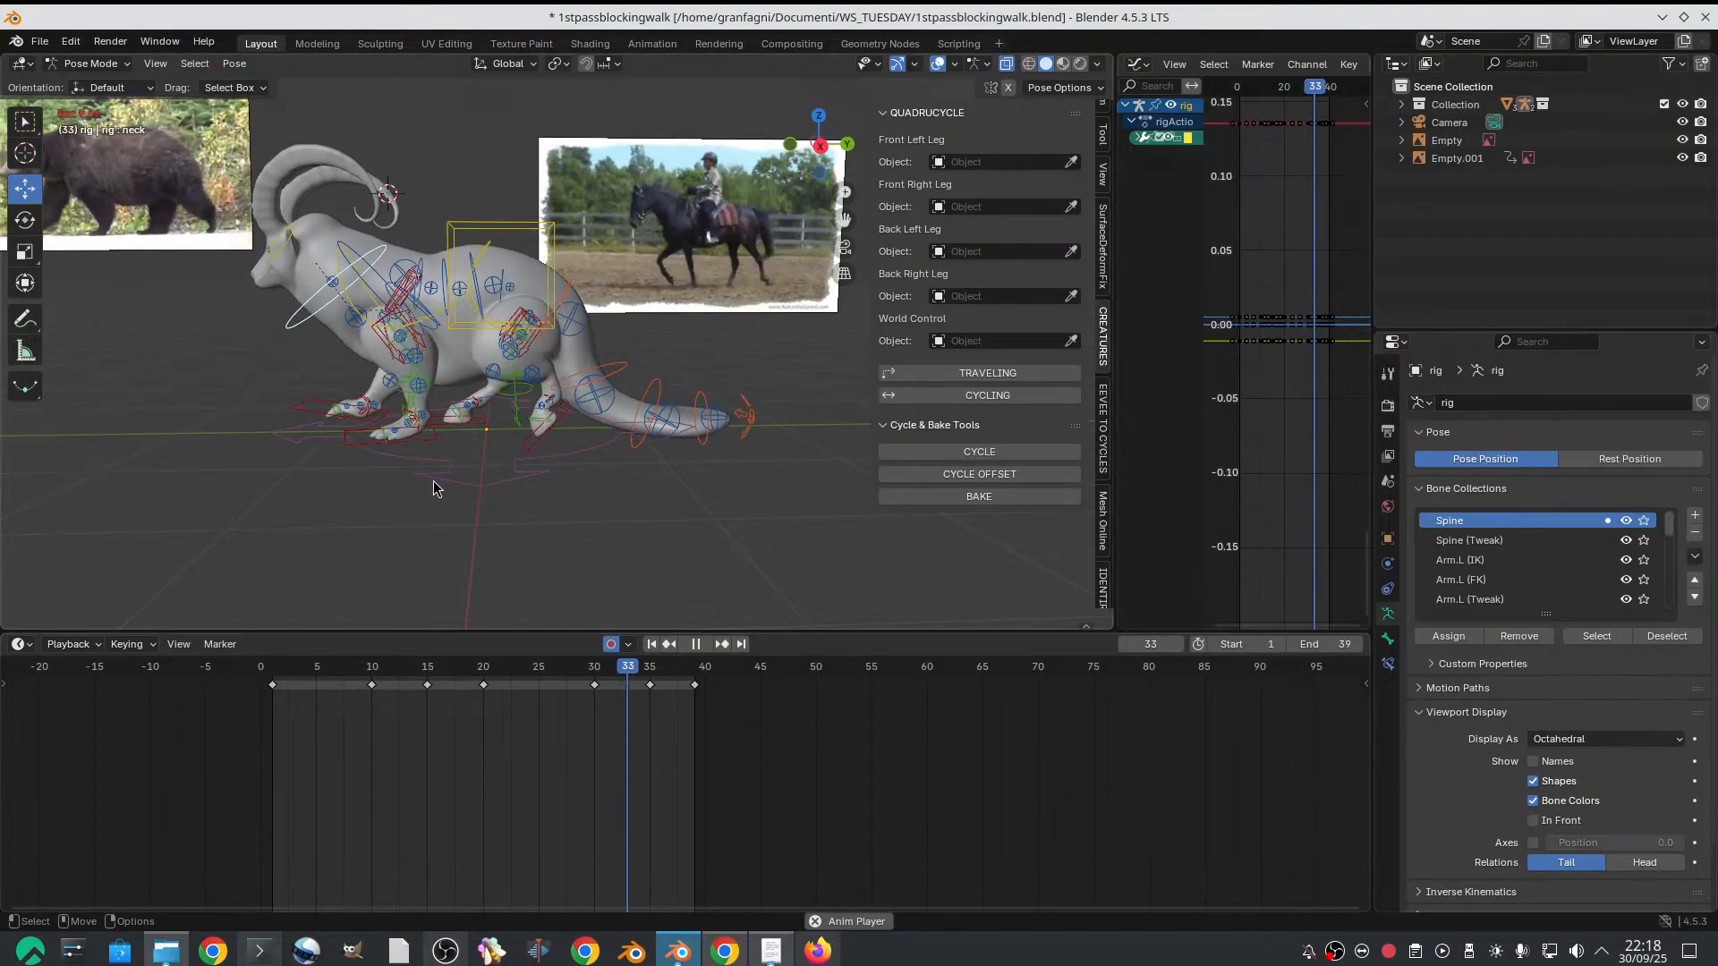
key("space")
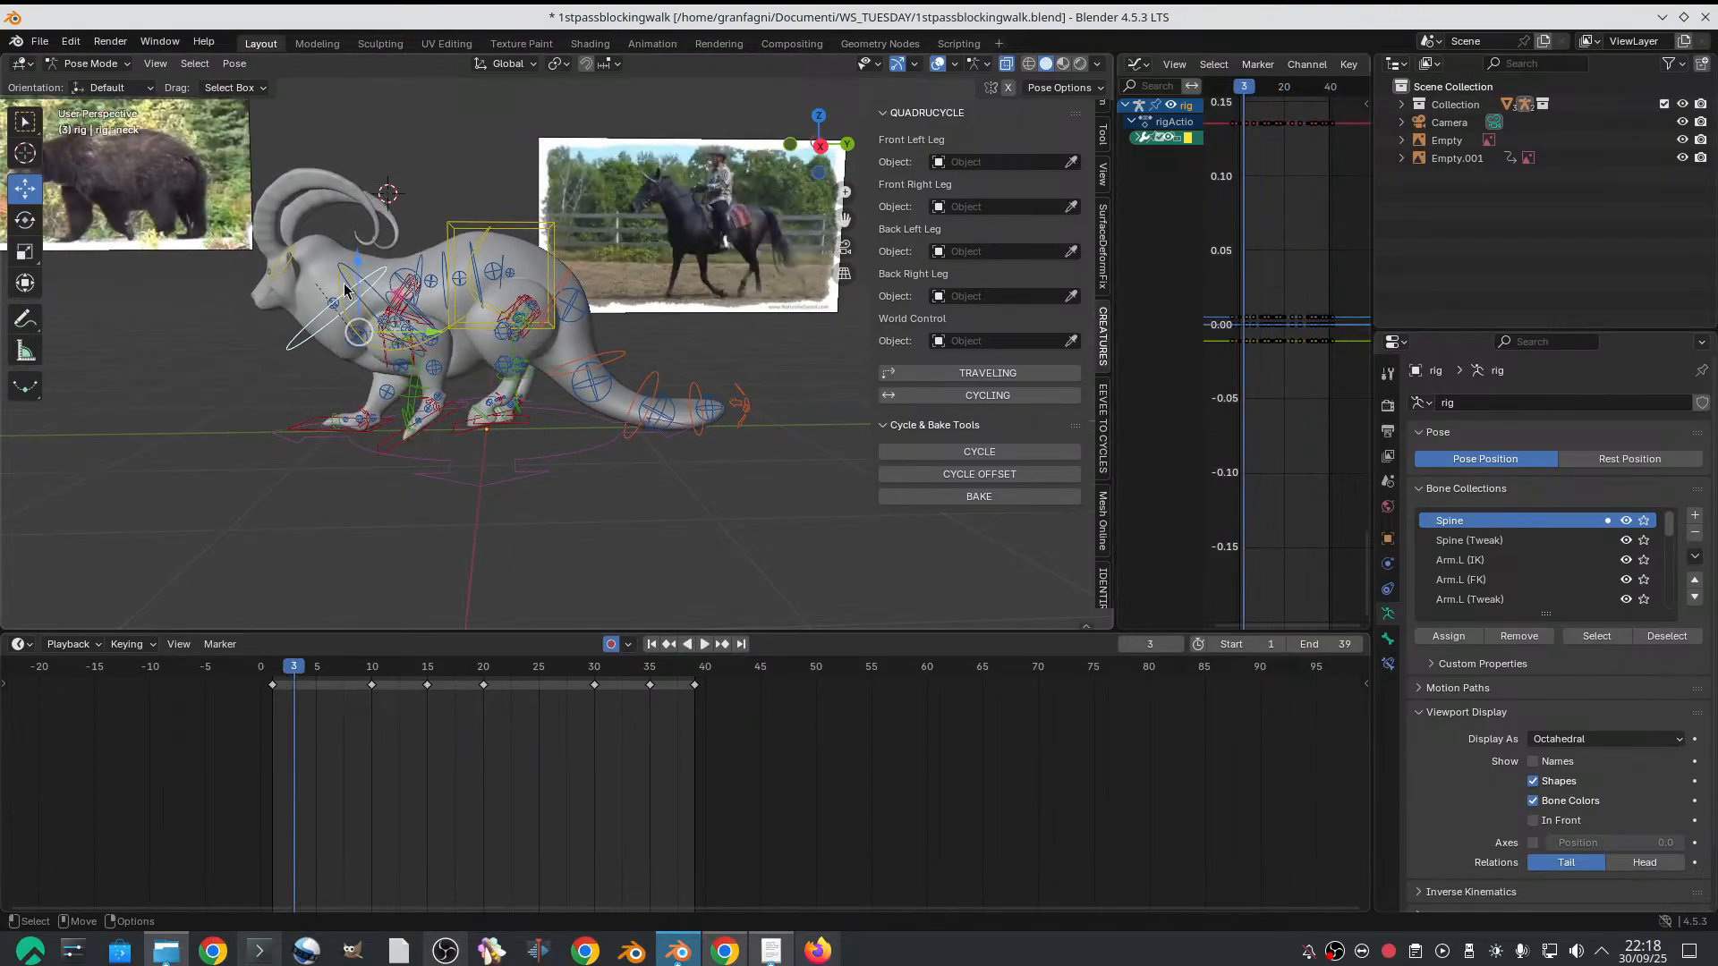
left_click(343, 289)
left_click(353, 335)
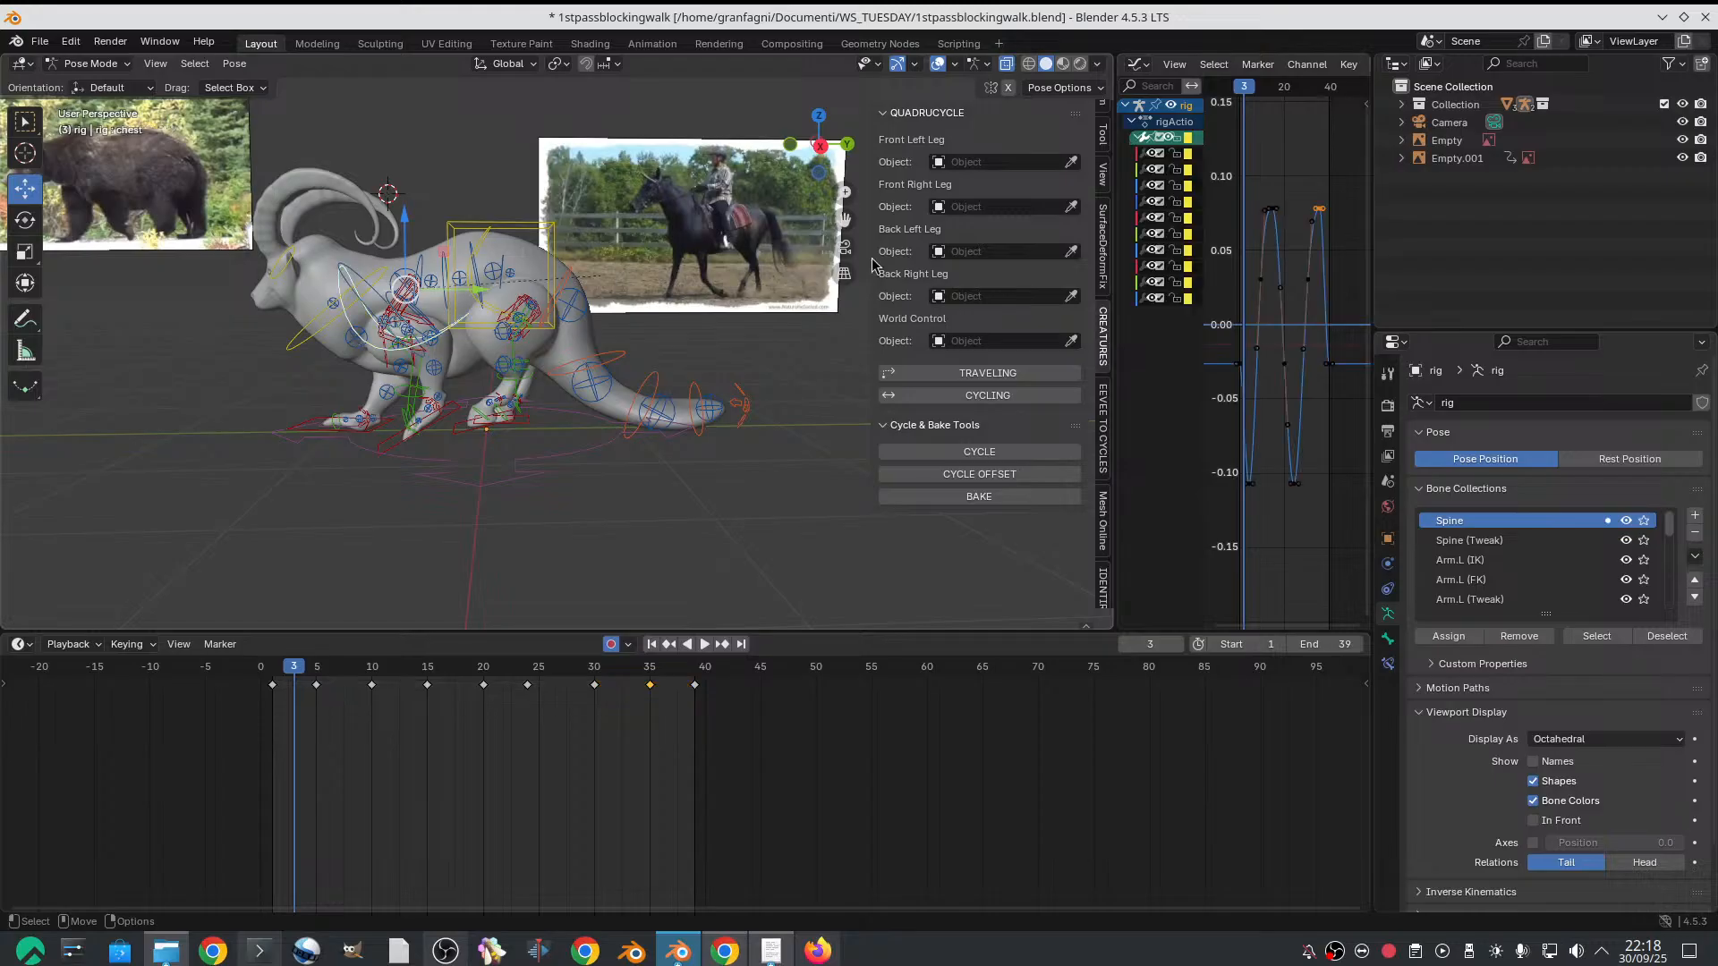
Reduce all of the chest control's keyframes to roughly half amplitude with Scale Average, and play back the cycle
left_click_drag(1118, 291, 762, 304)
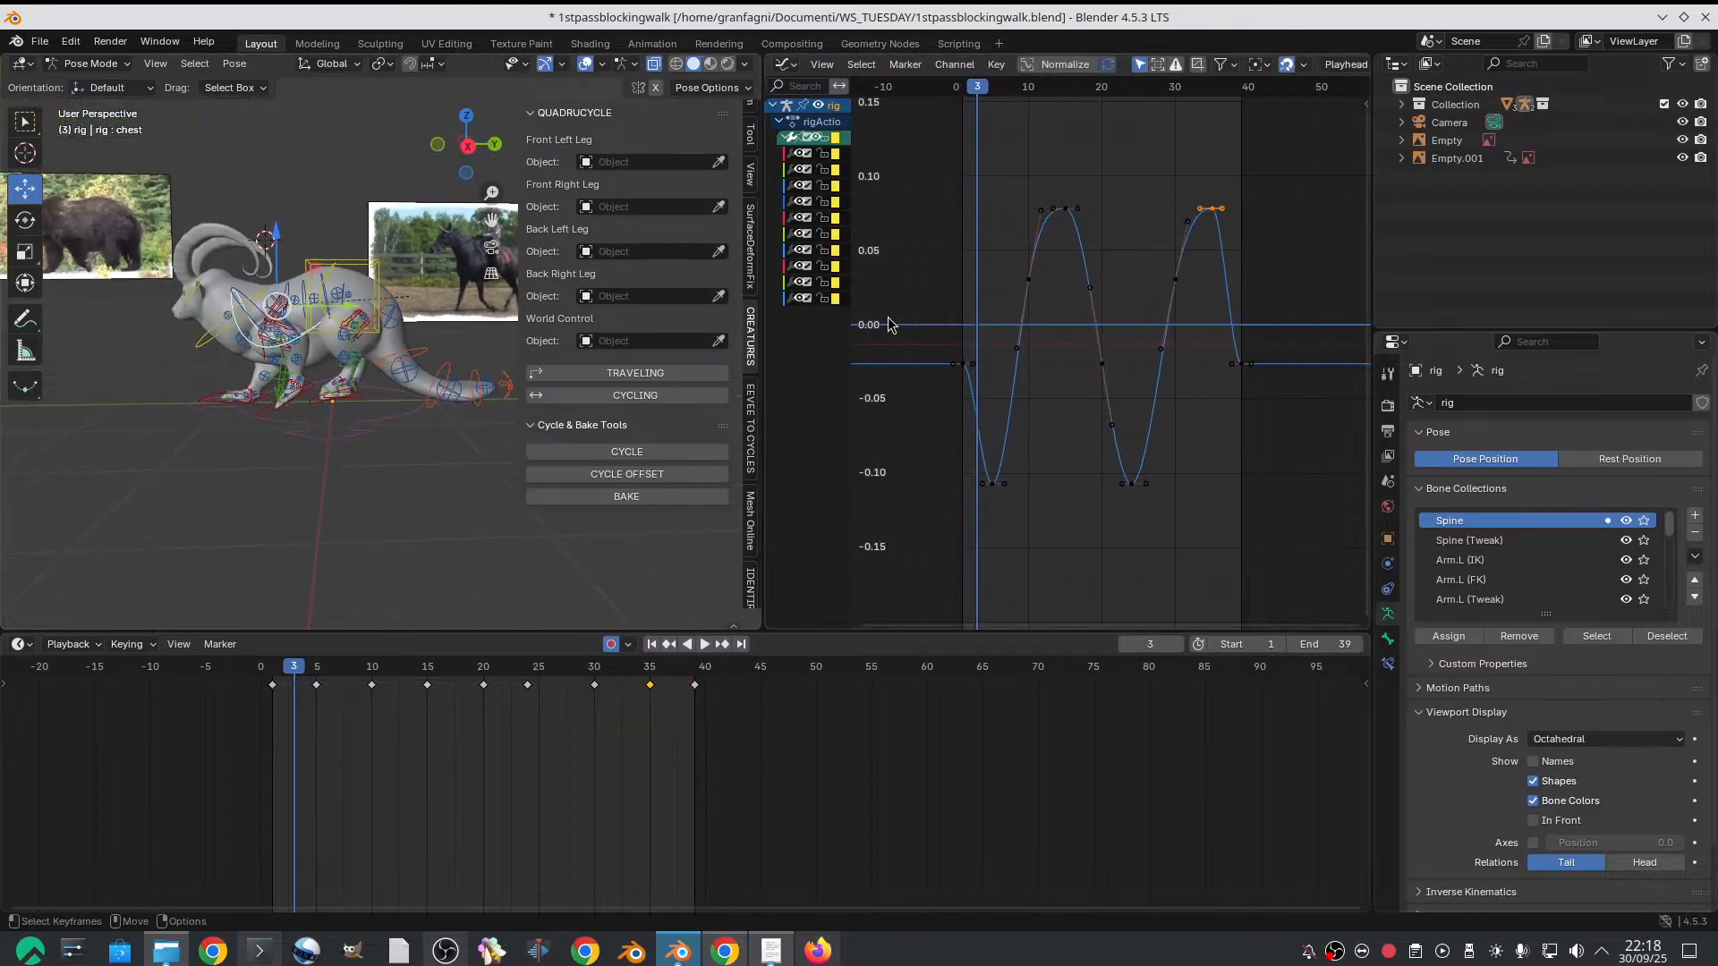
left_click_drag(936, 154, 1312, 532)
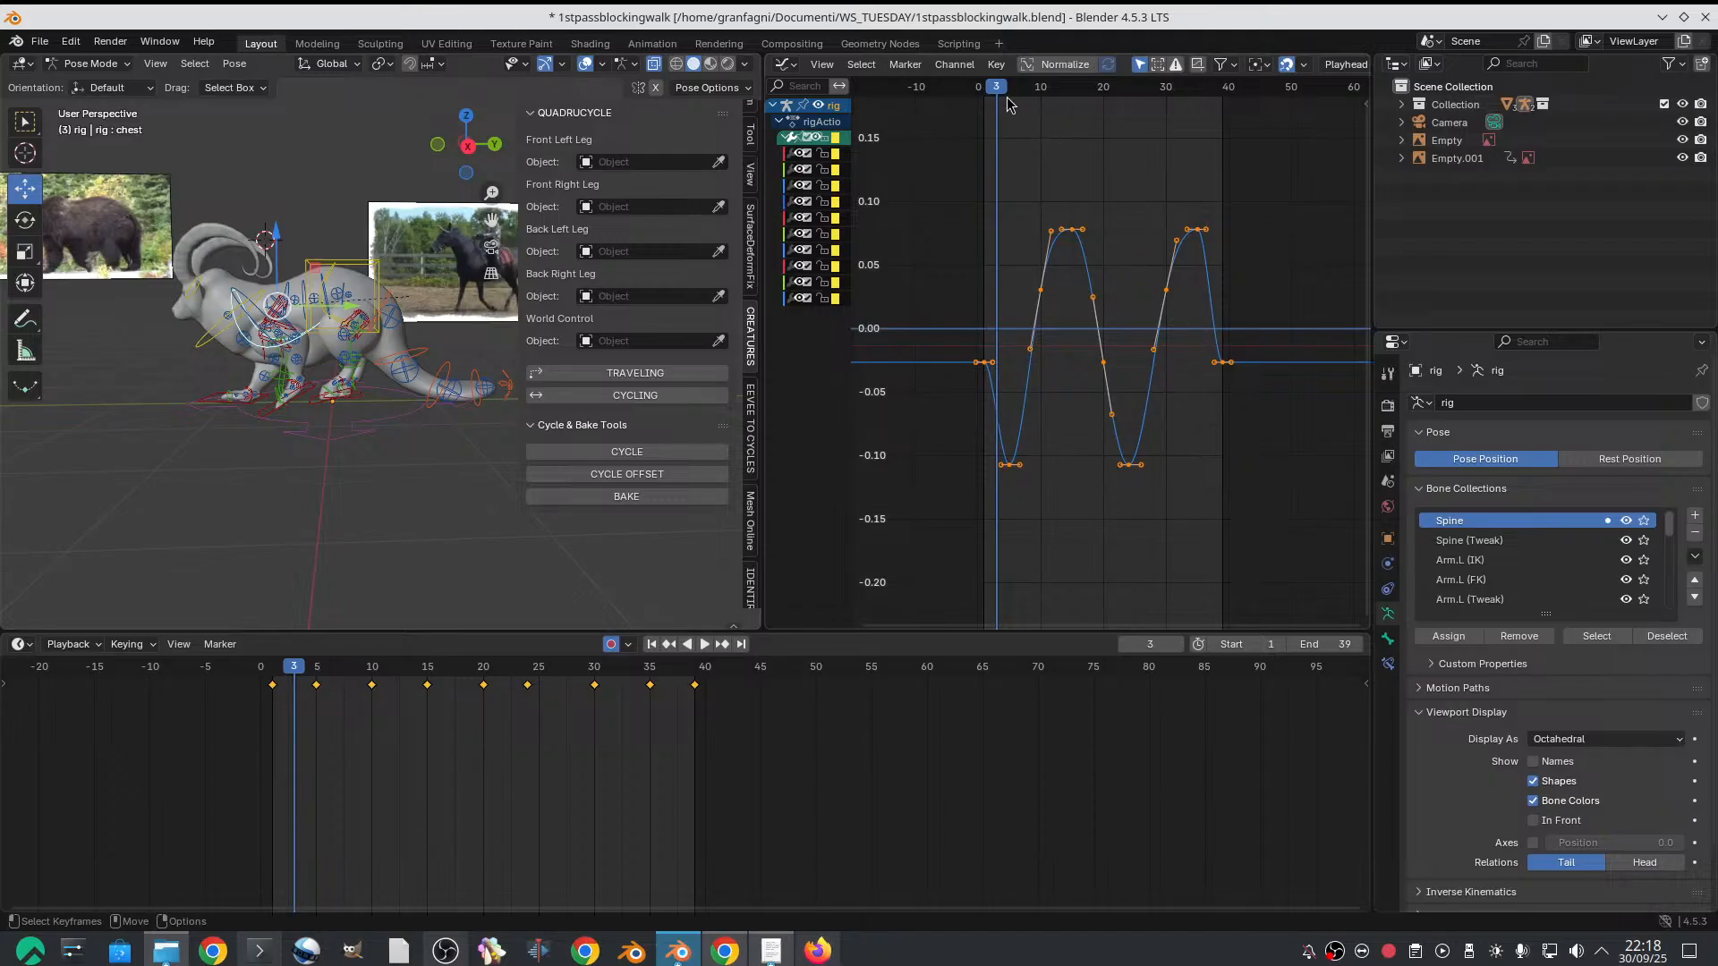
left_click(995, 65)
mouse_move(1058, 361)
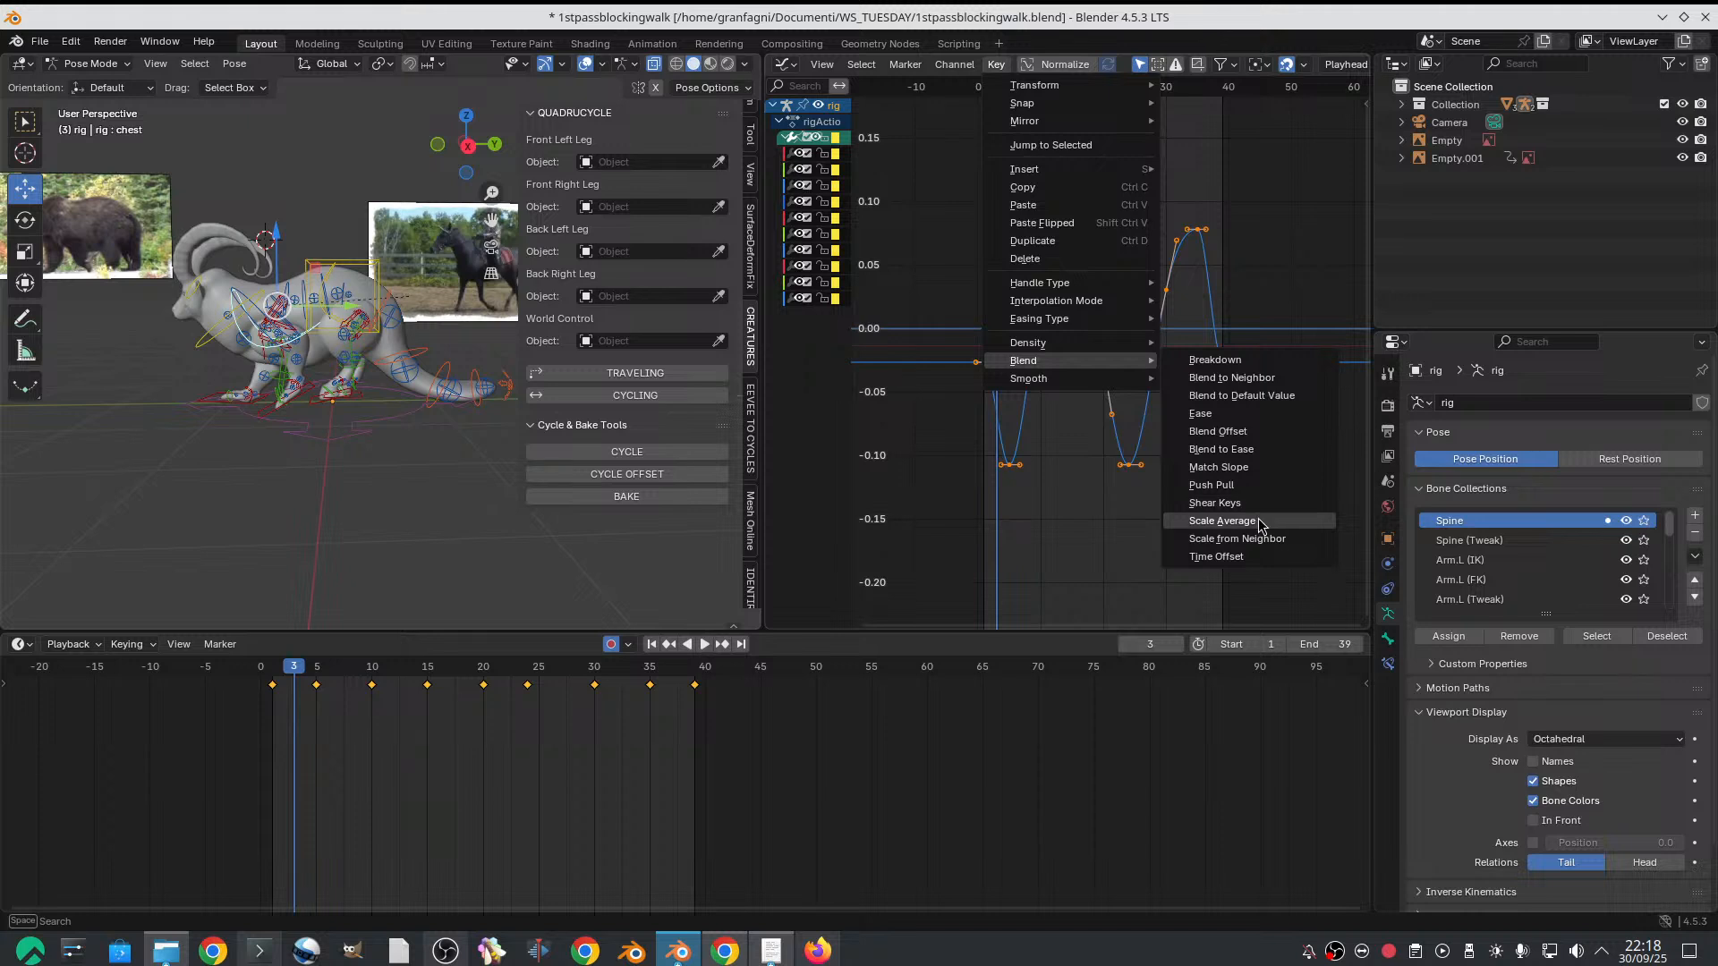
left_click(1223, 521)
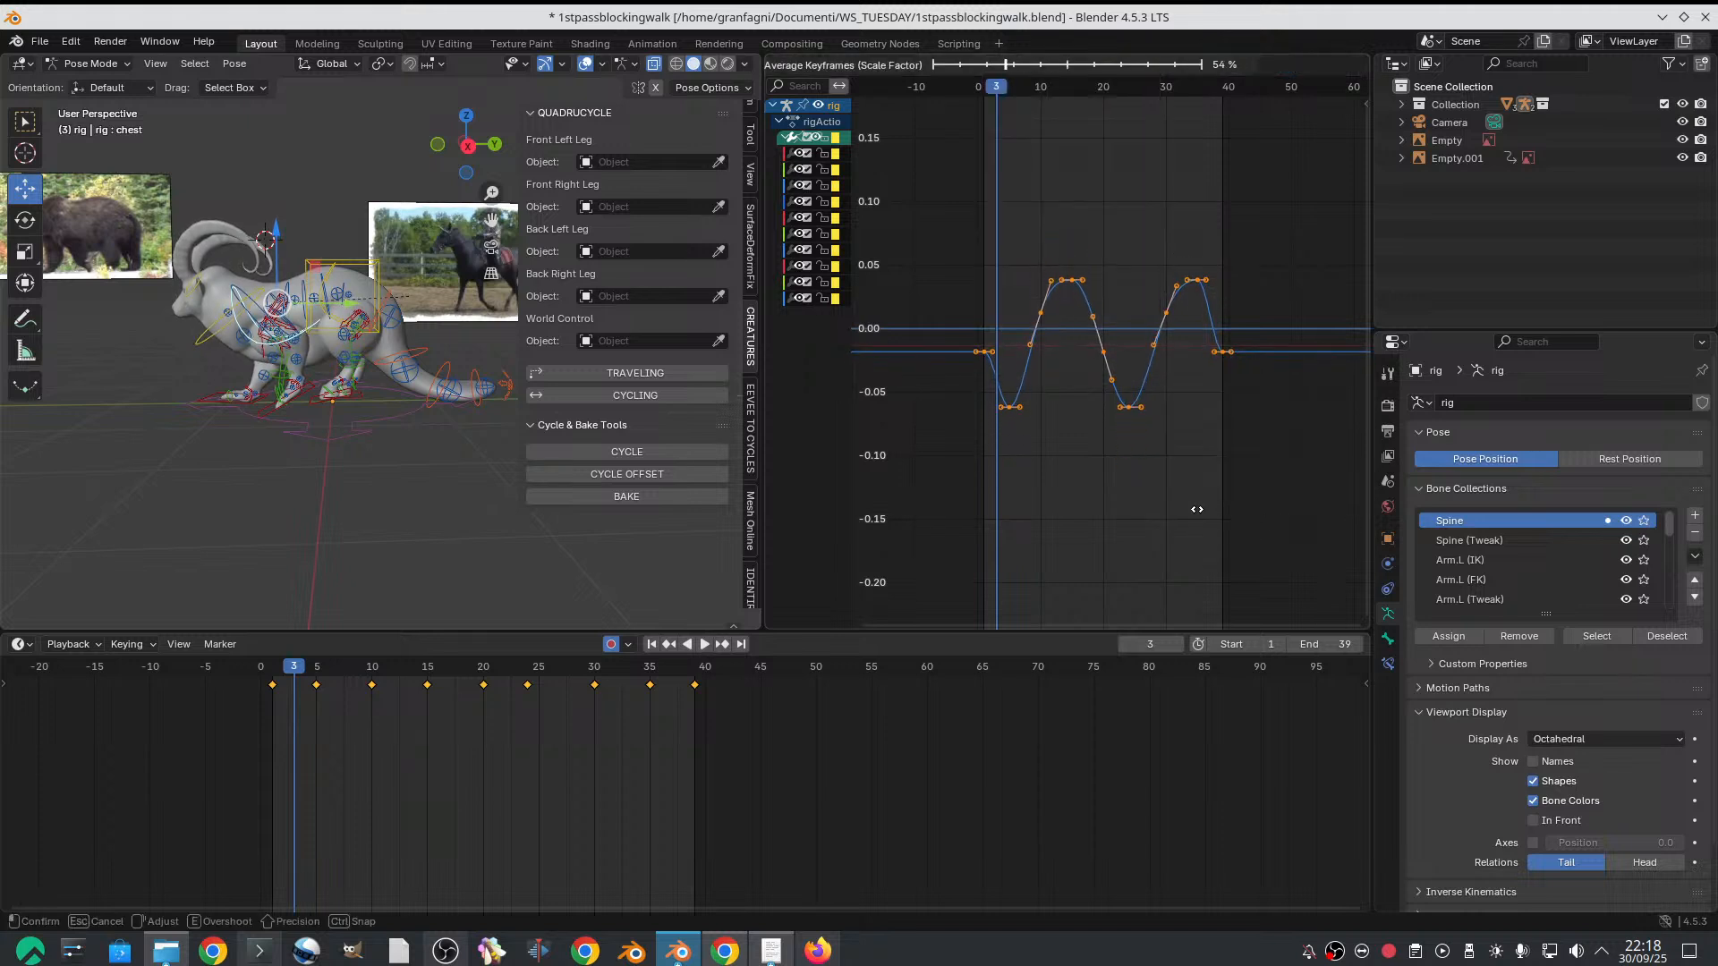
left_click(1191, 516)
key("space")
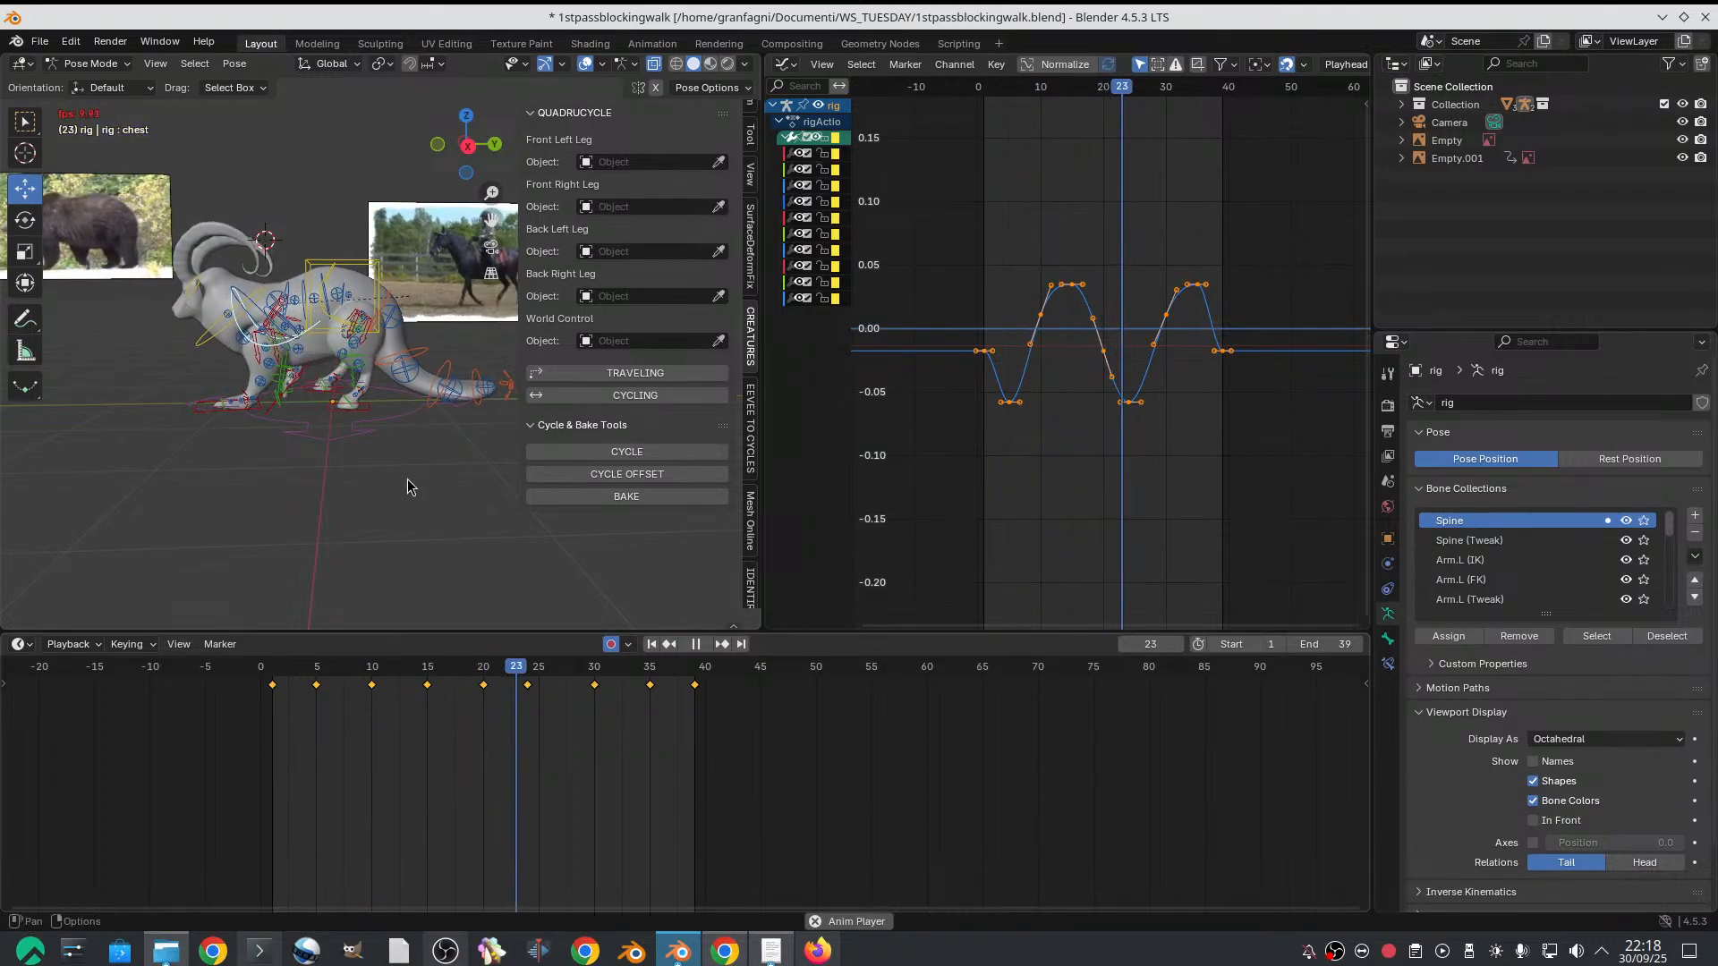
key("space")
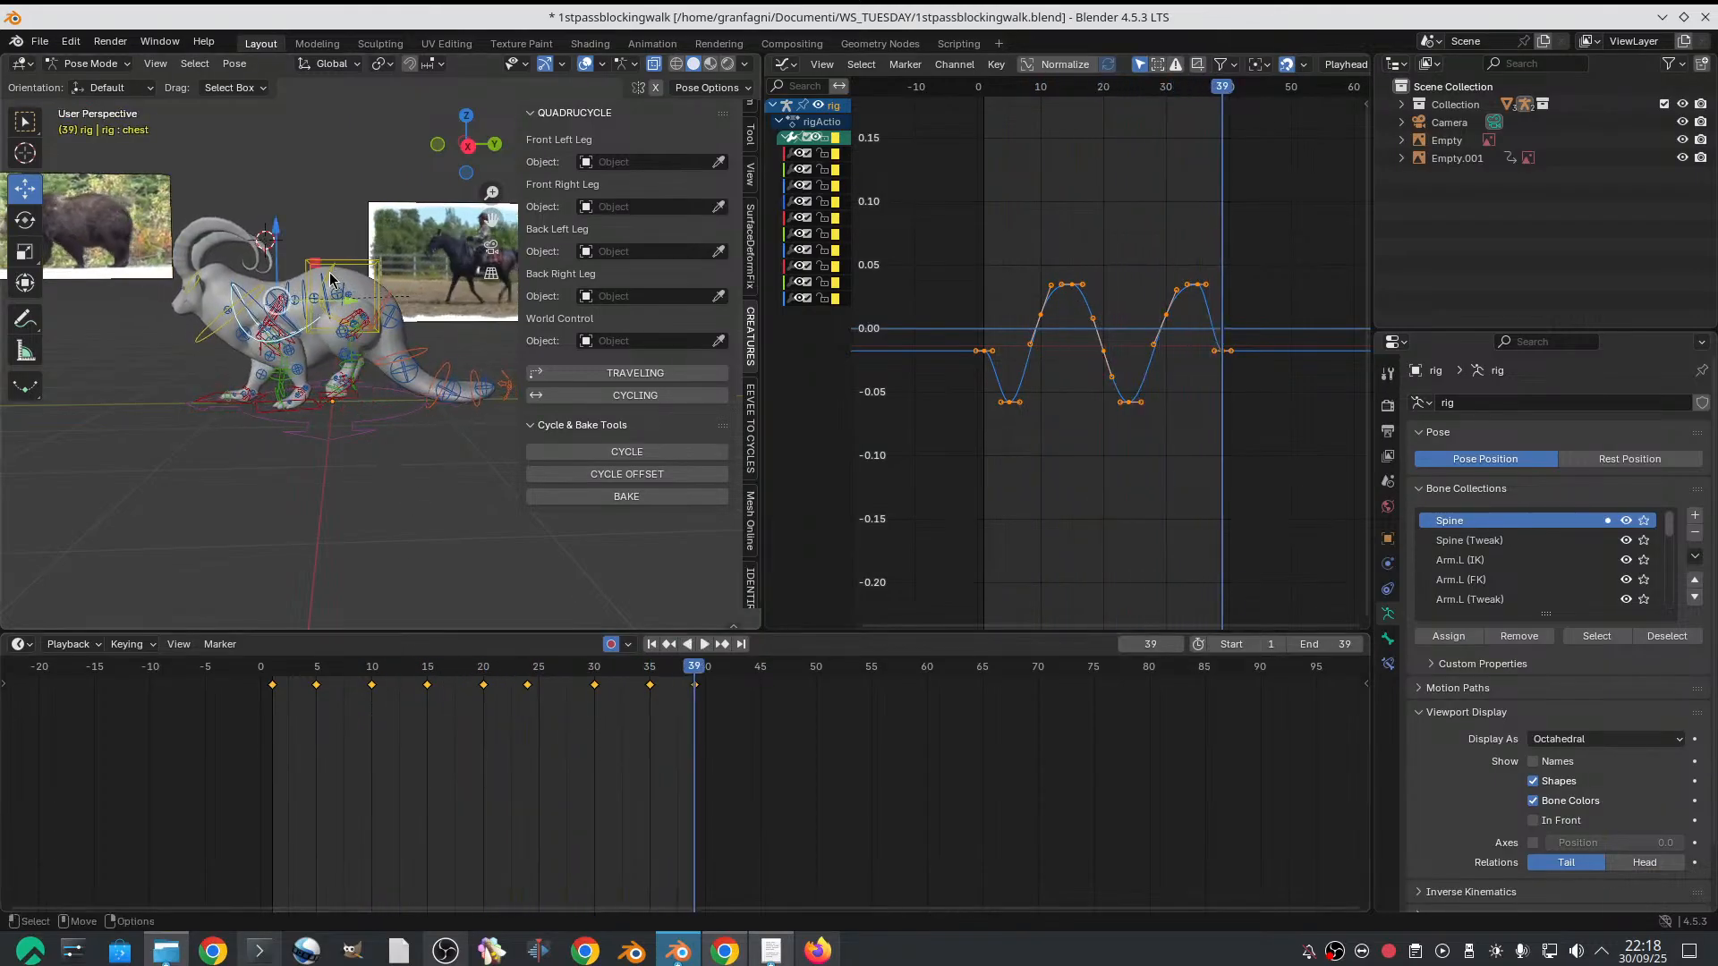
Flatten all of the hips control's keyframes to roughly half amplitude with Scale Average, and play back the walk
left_click(332, 274)
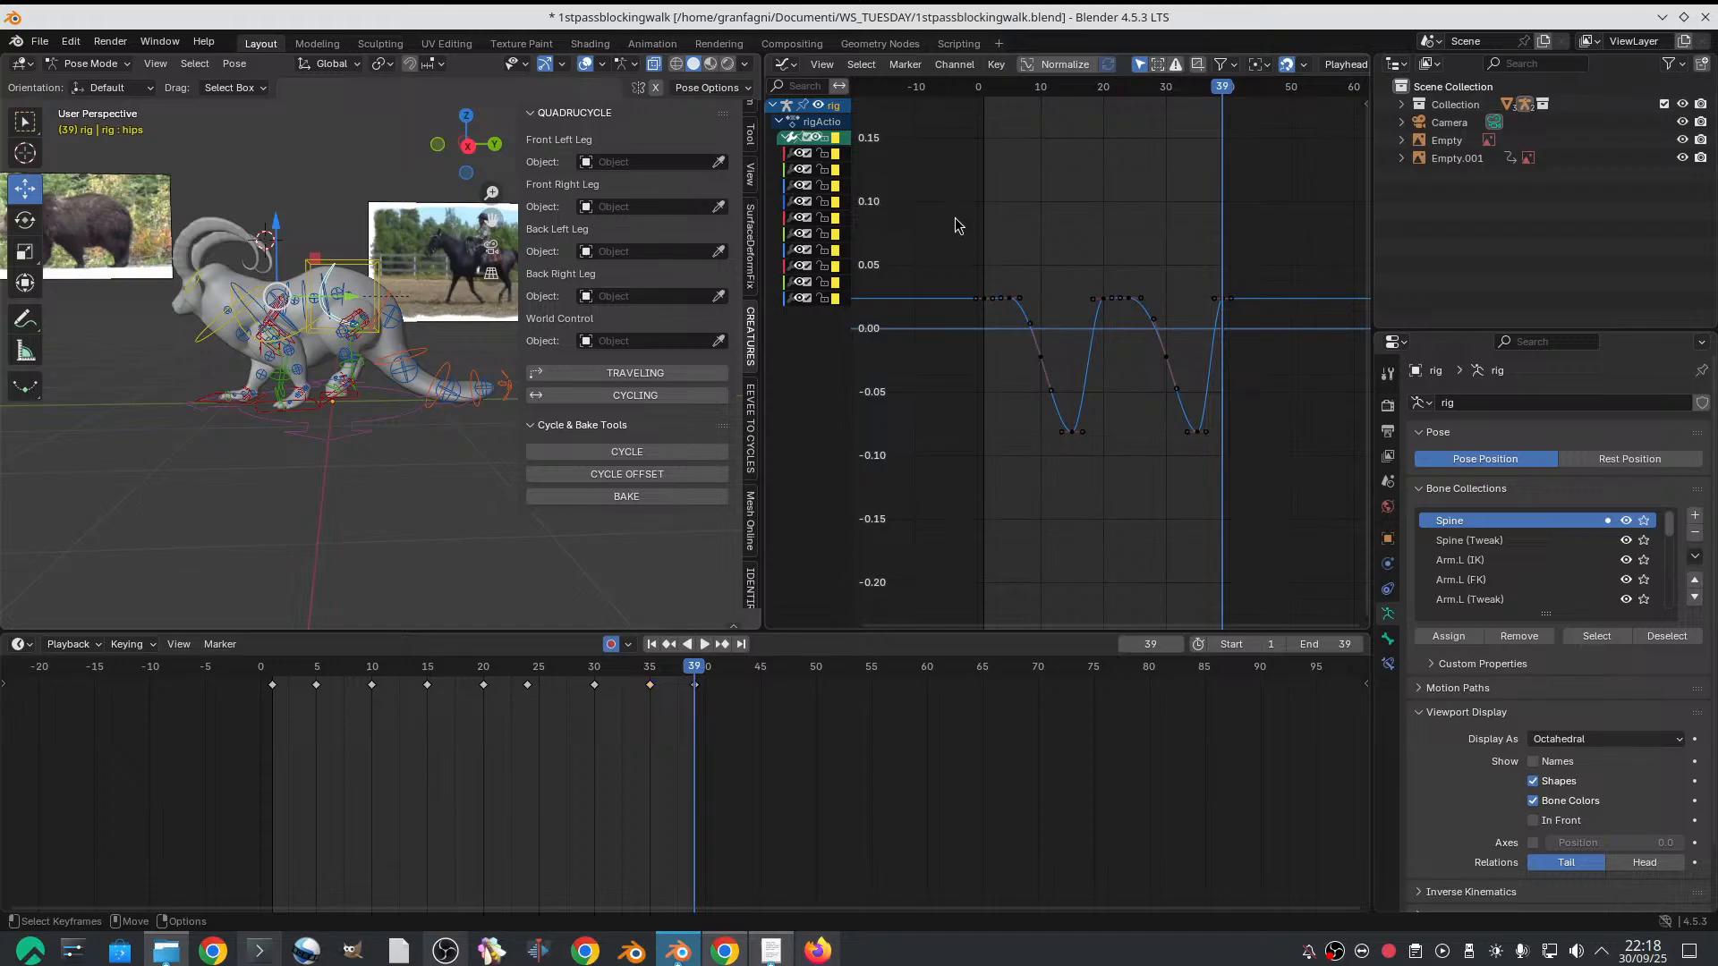
left_click_drag(955, 217, 1281, 589)
left_click(996, 63)
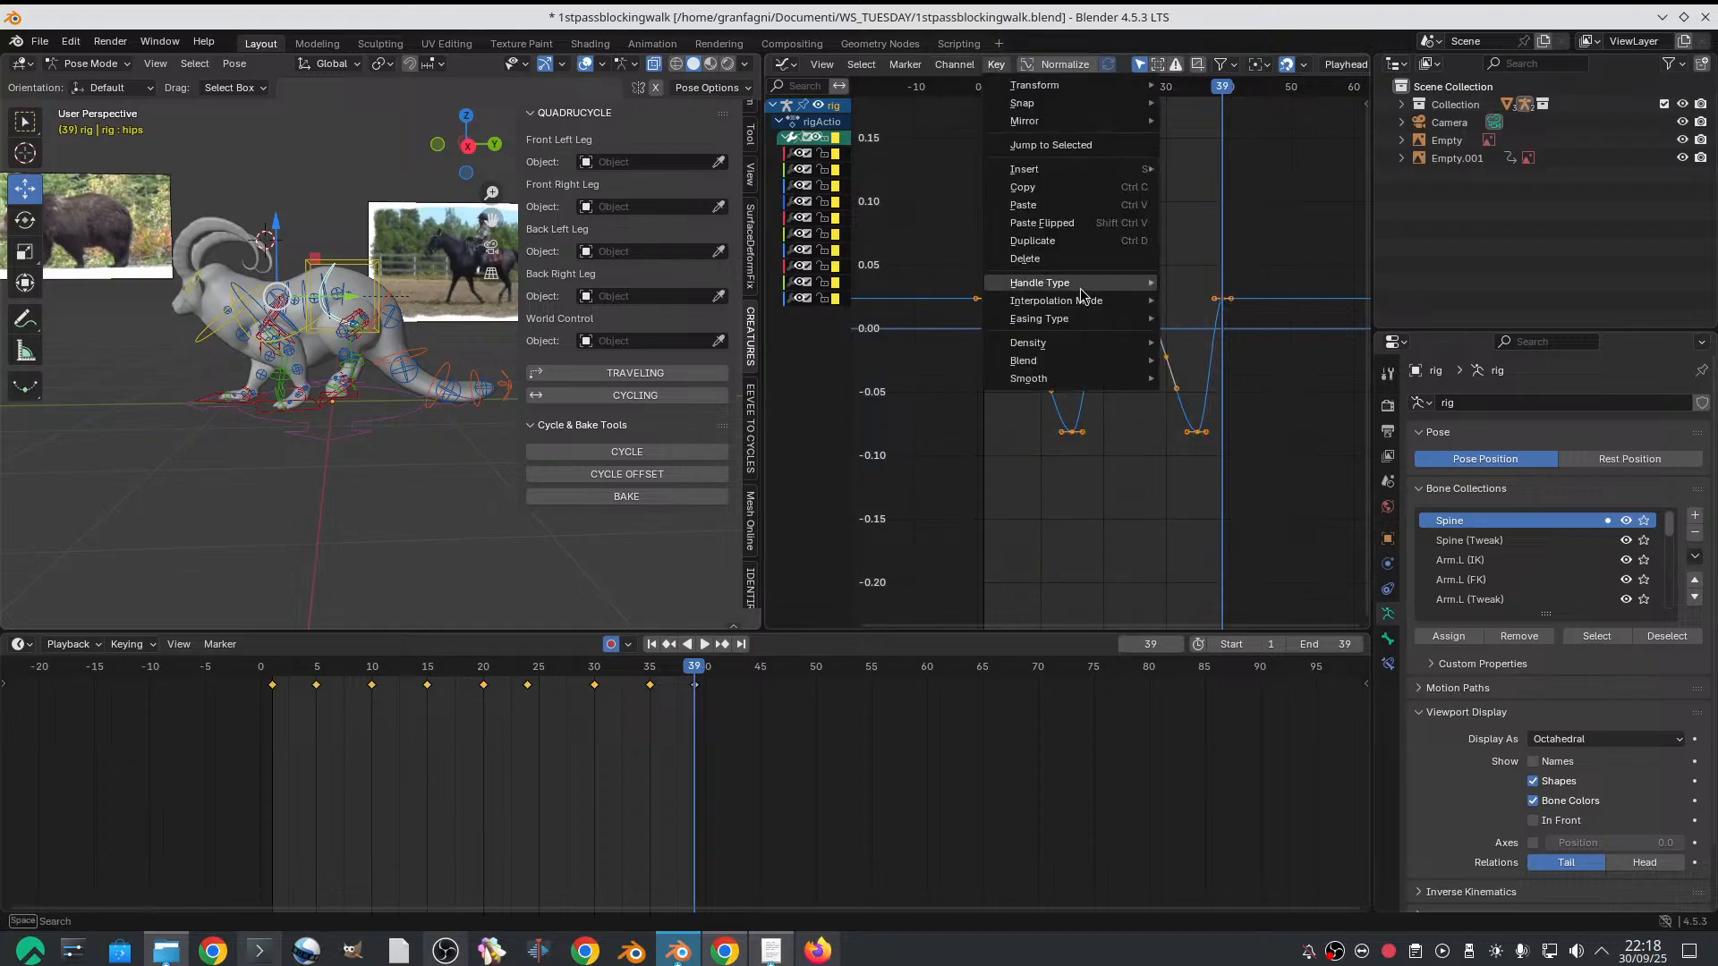
mouse_move(1038, 360)
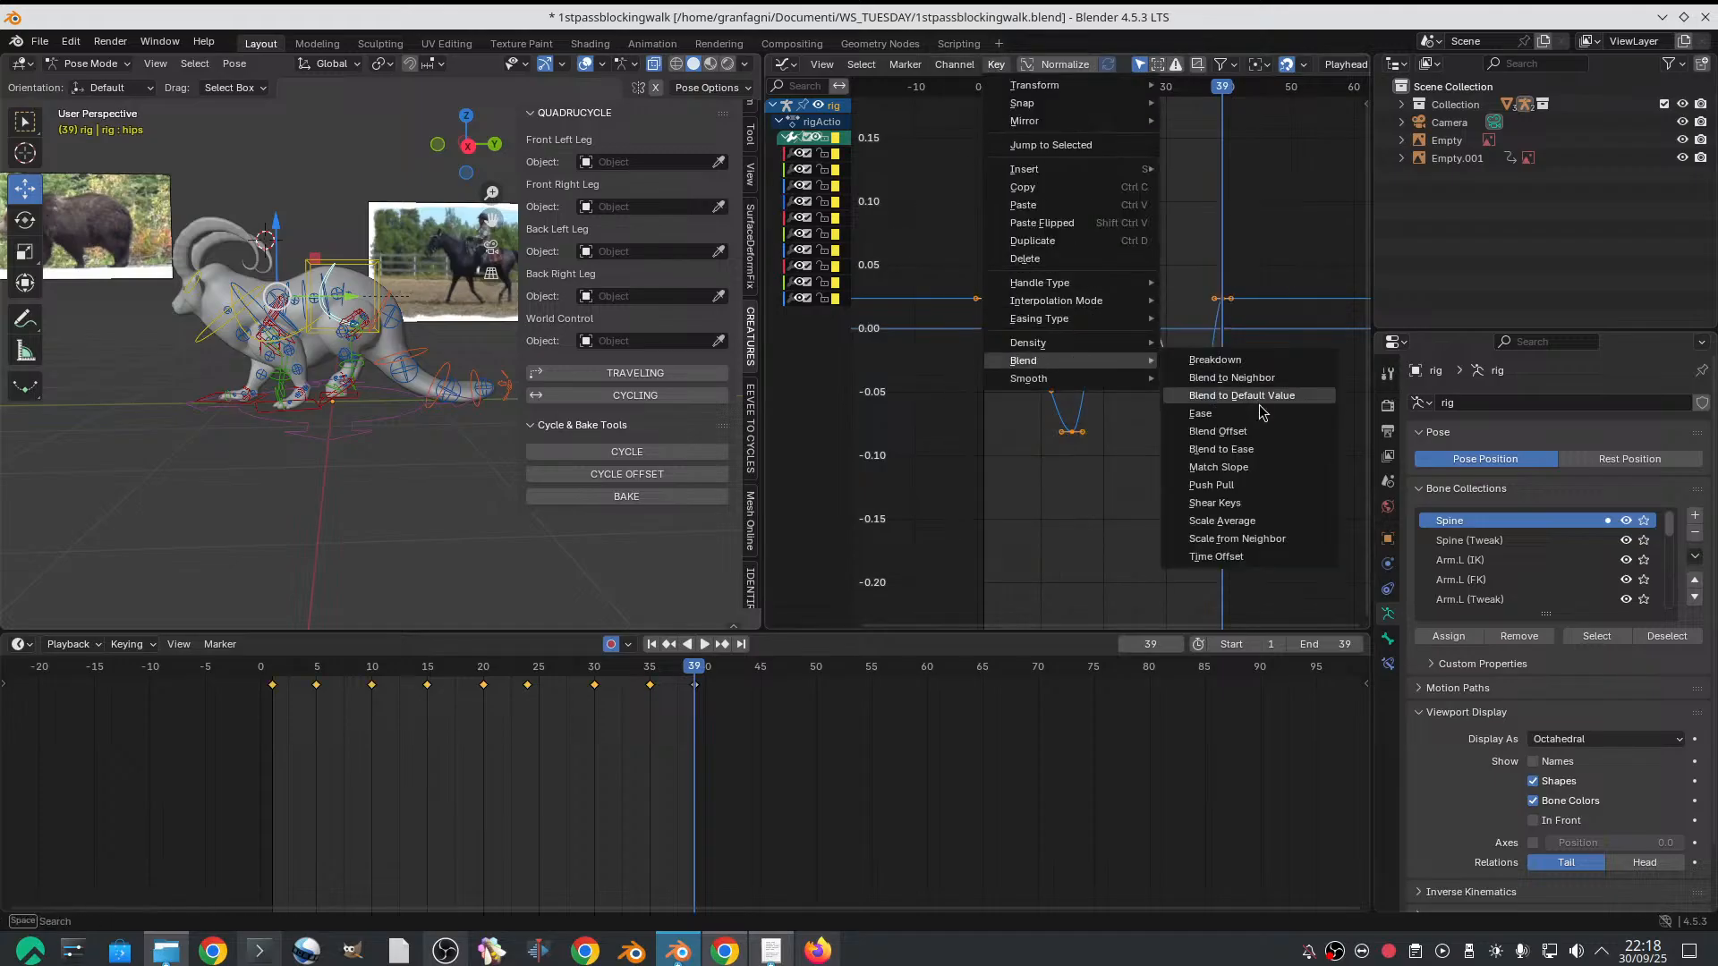
left_click(1226, 520)
left_click(1188, 480)
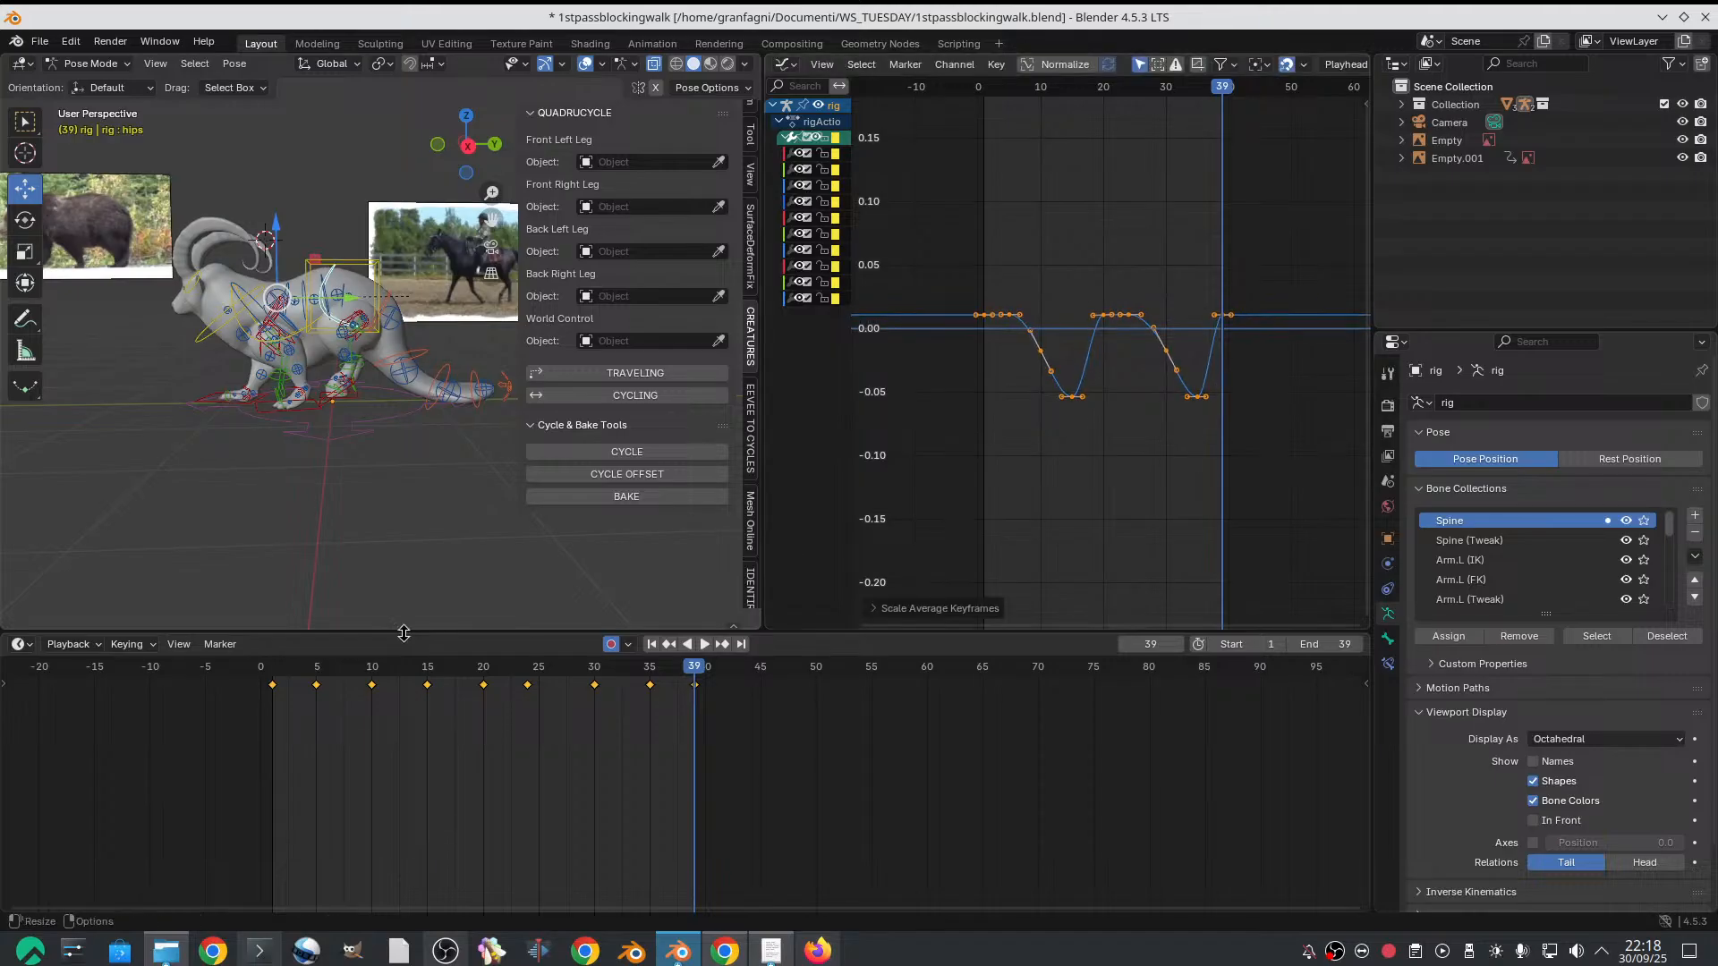
key("space")
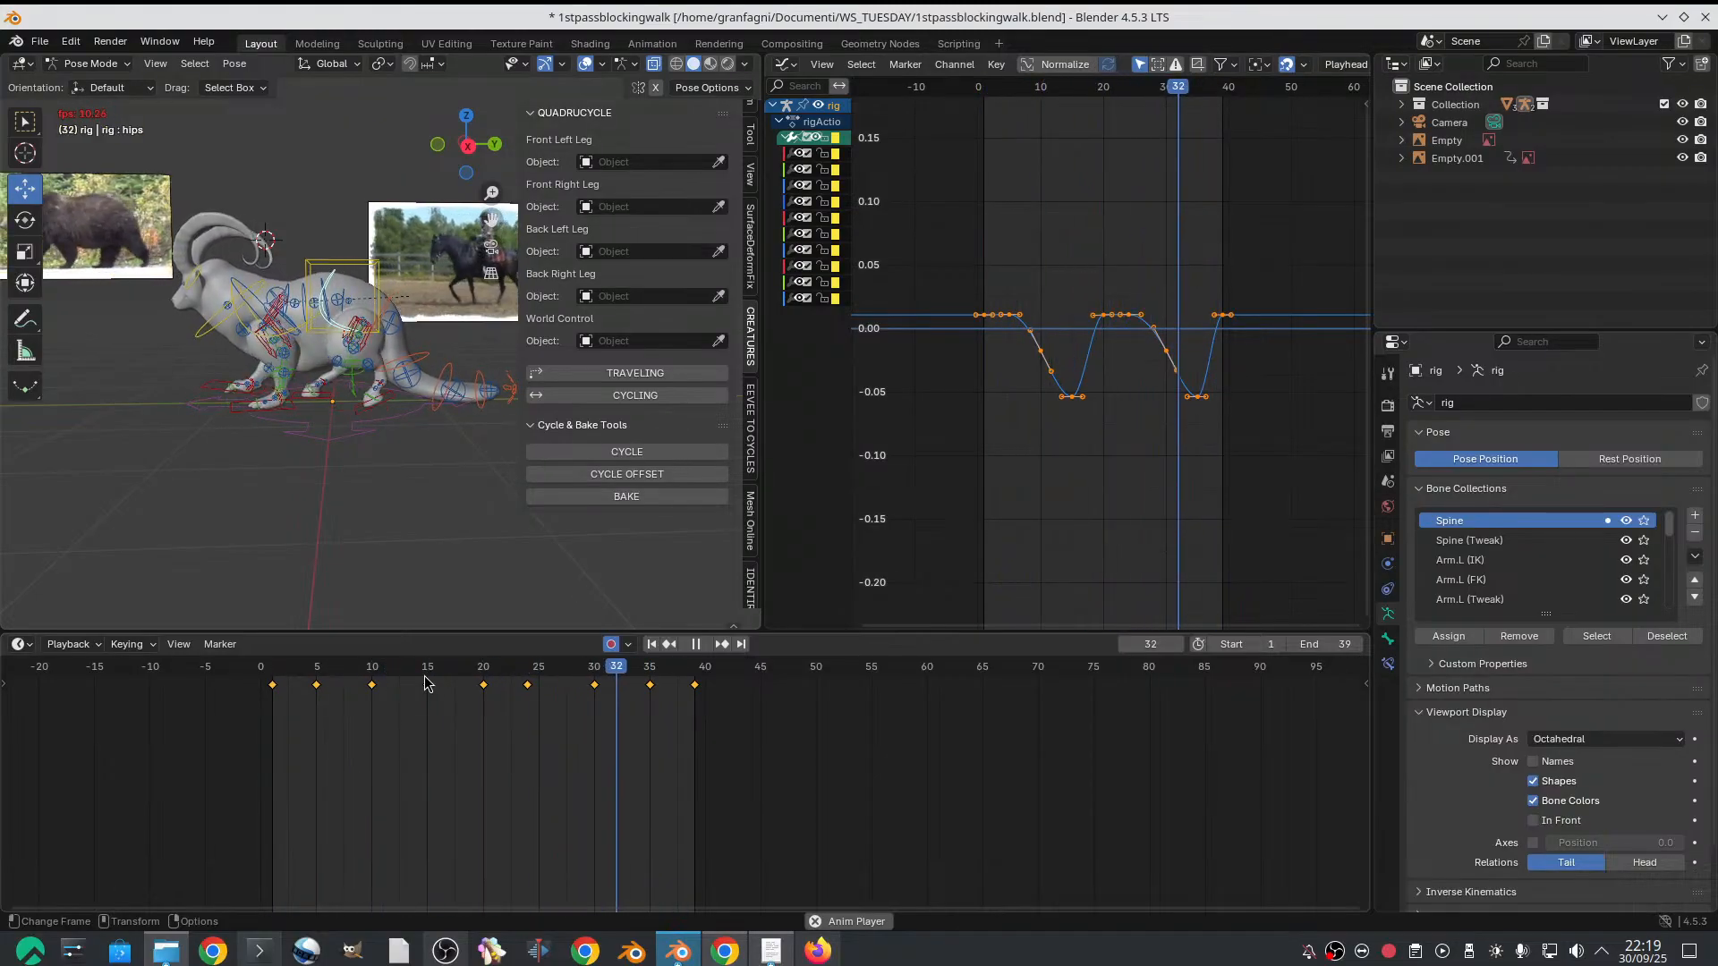
key("space")
In the right orthographic view, rotate the tail base control (spine.002) slightly upward on frame 15
left_click(468, 145)
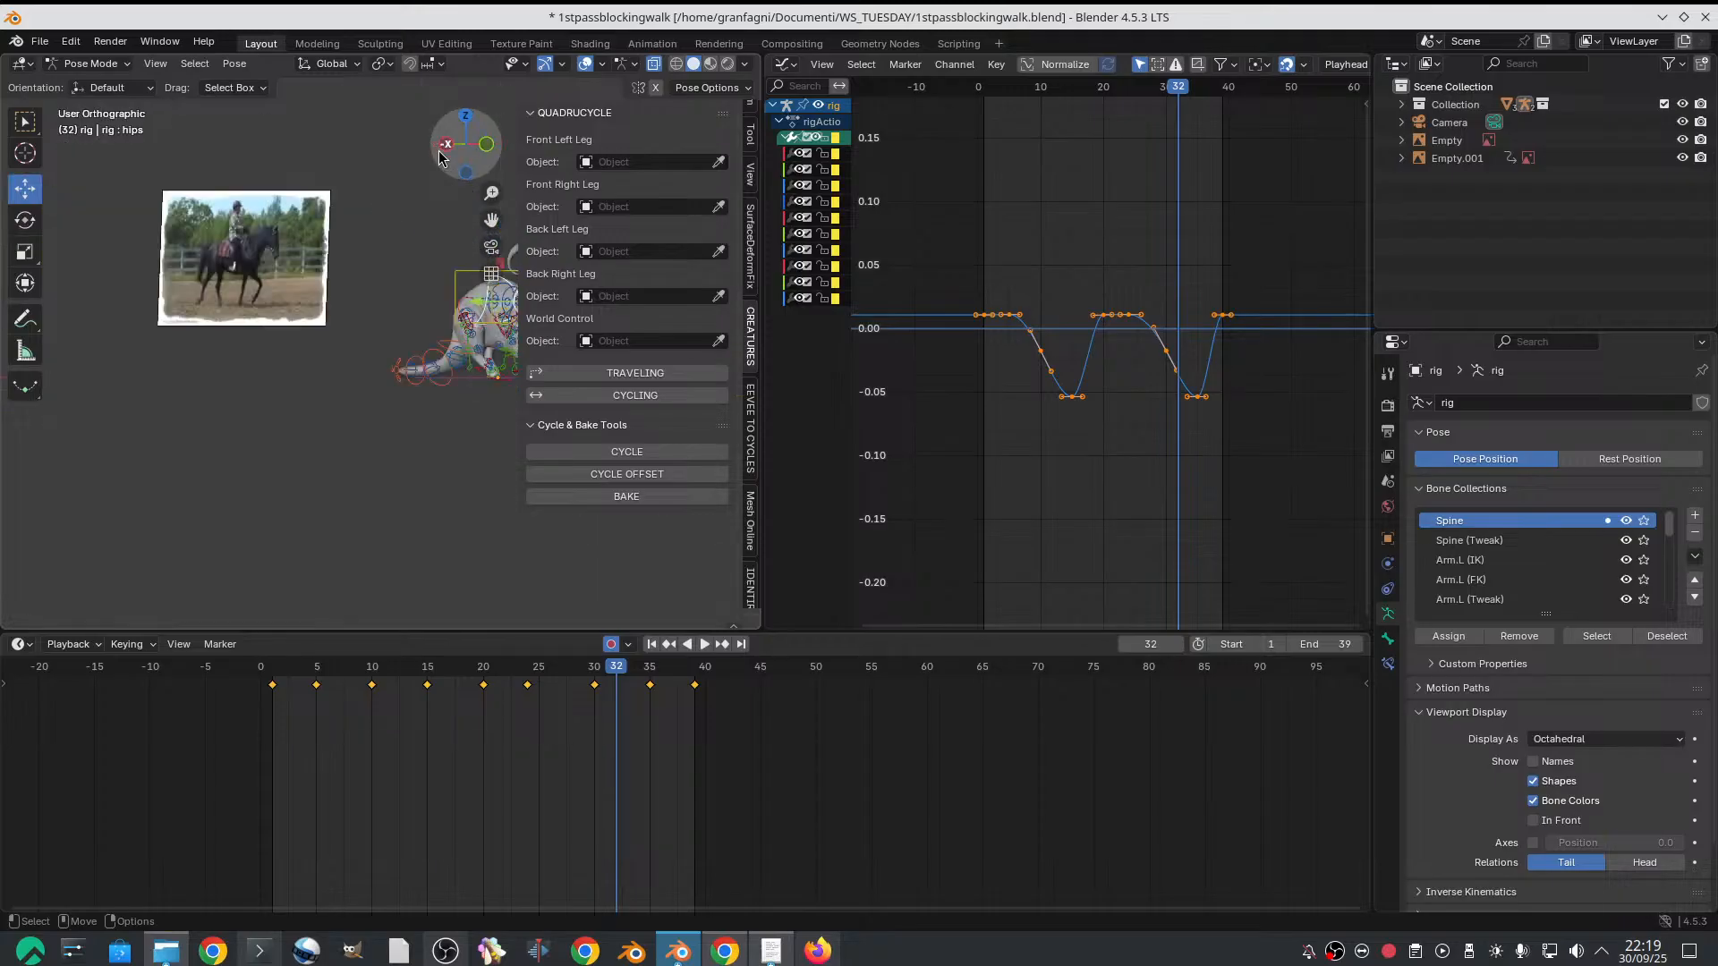
scroll(367, 354, "up", 3)
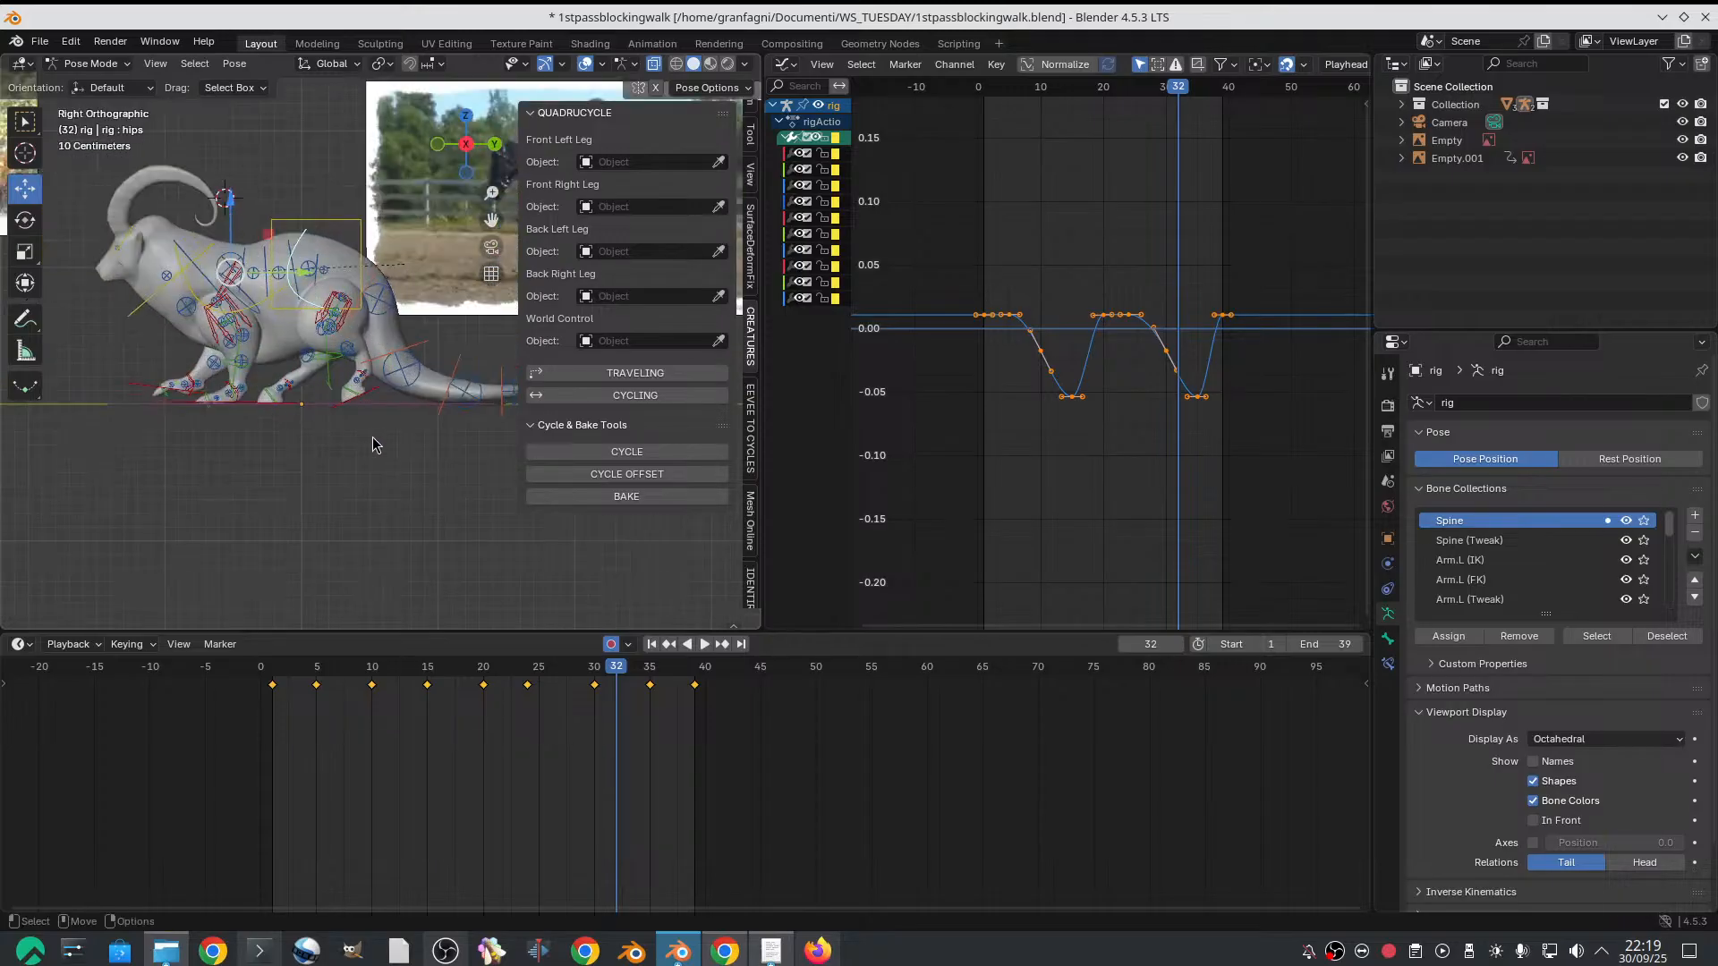
scroll(345, 447, "up", 4)
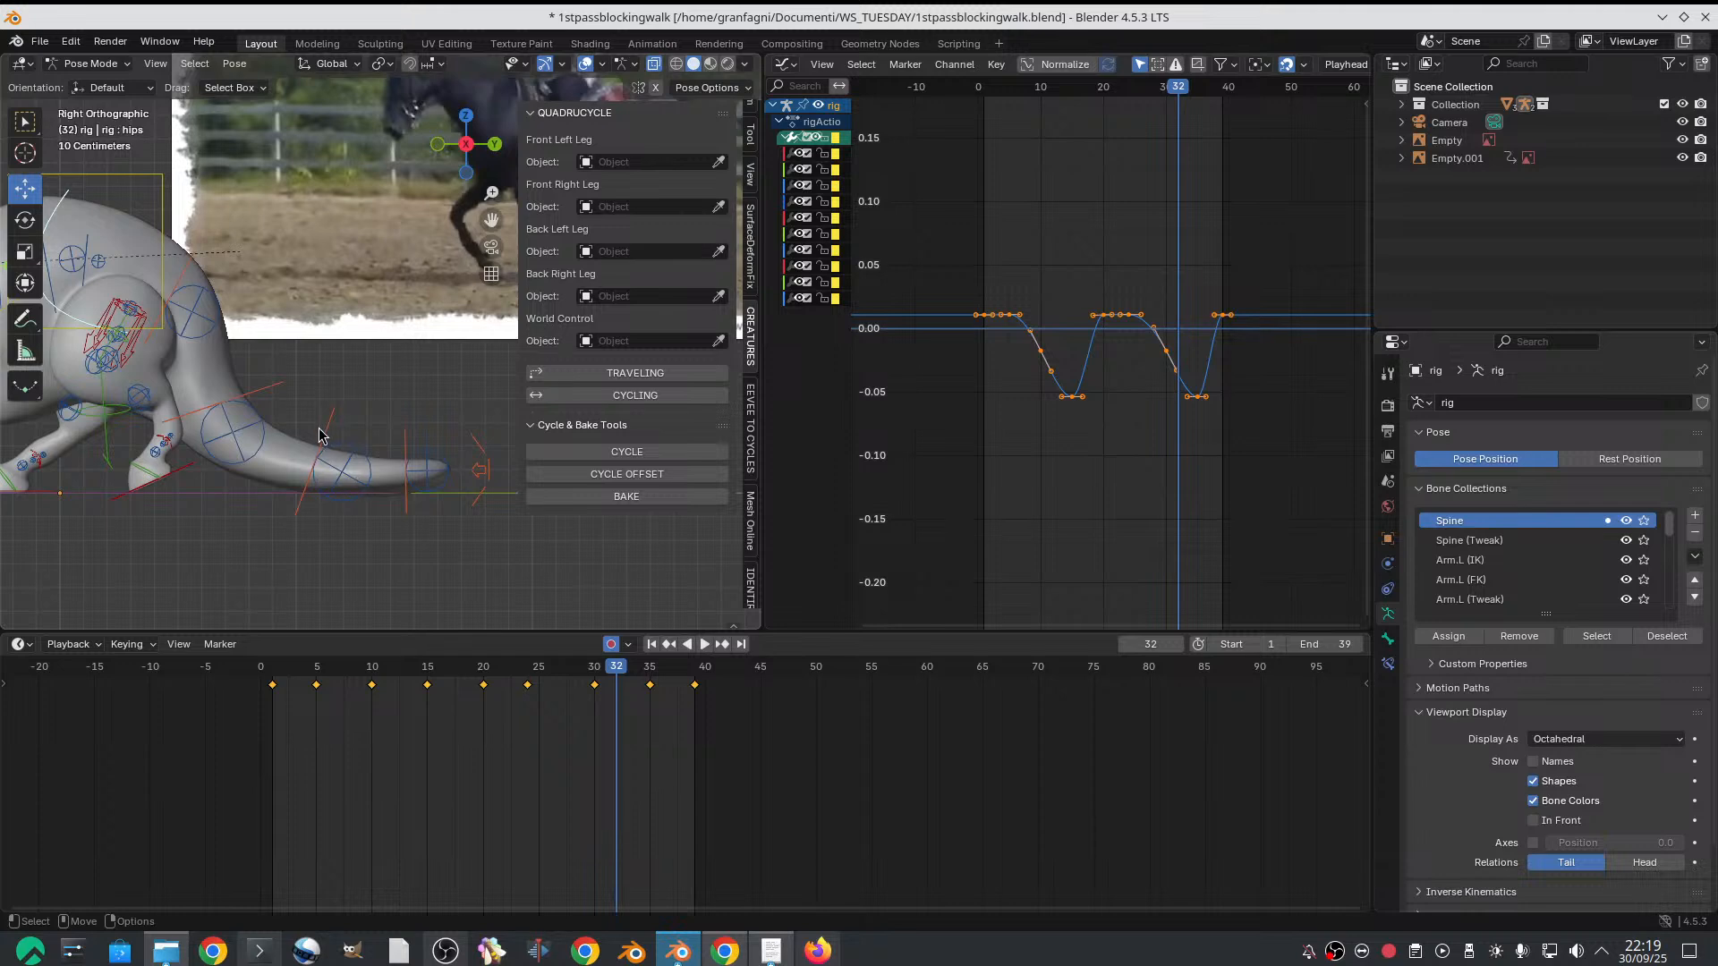
left_click(266, 395)
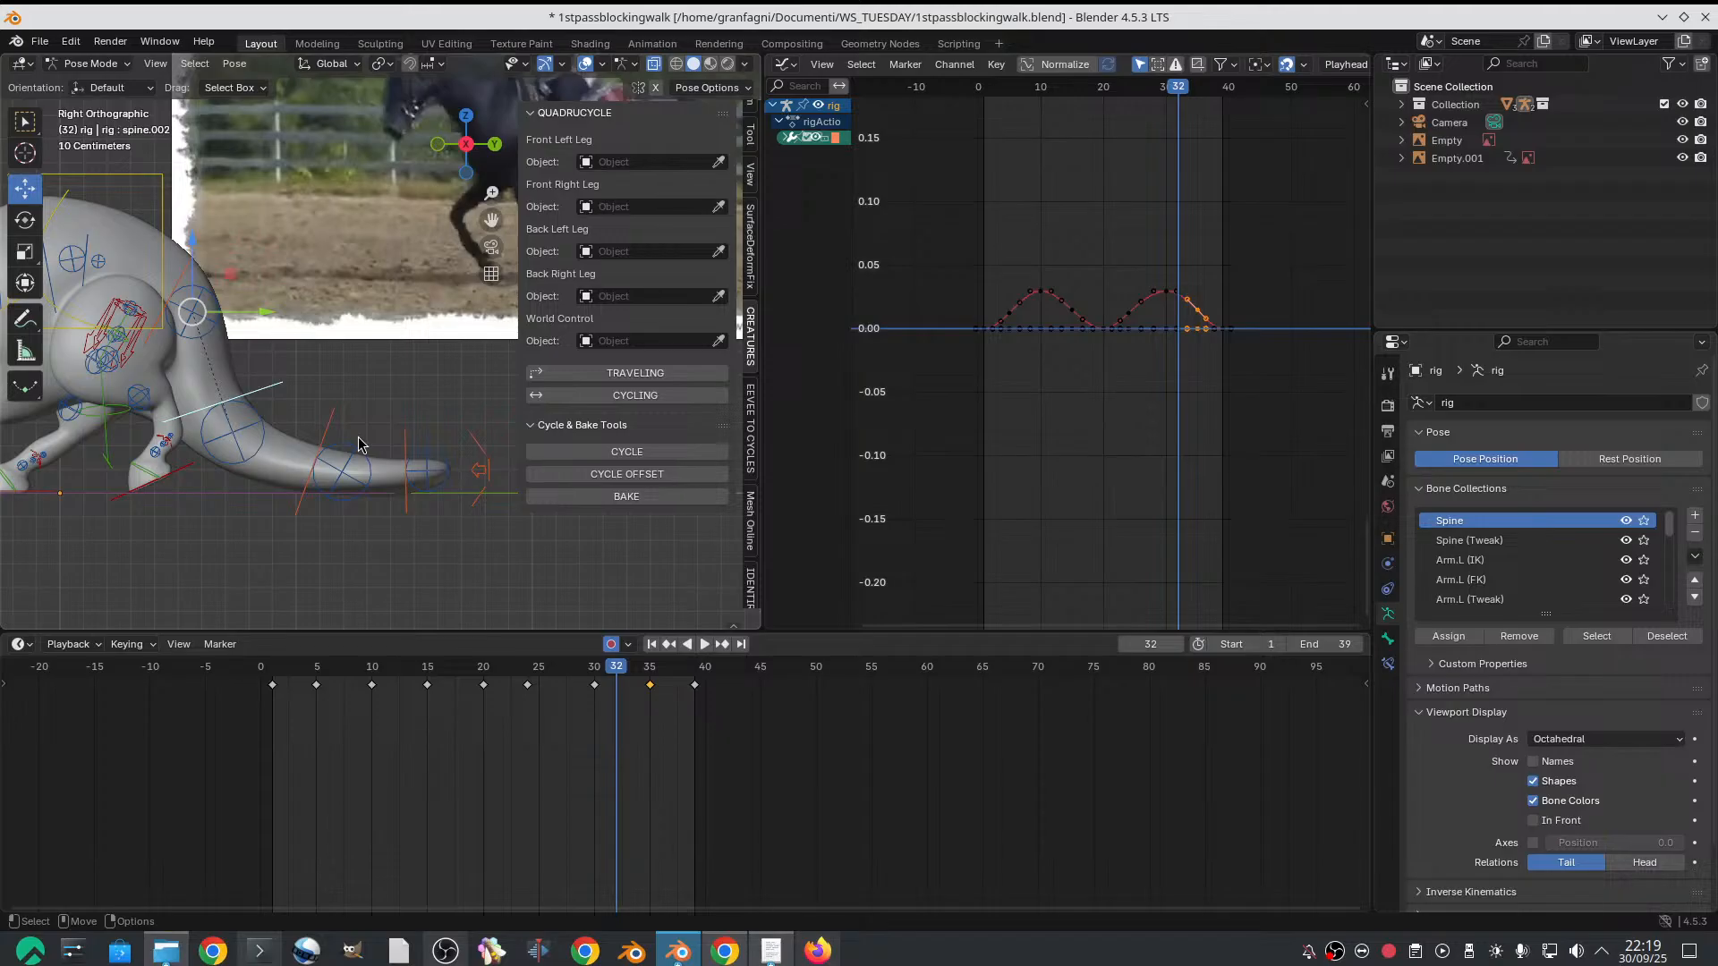
left_click_drag(308, 669, 406, 670)
mouse_move(345, 659)
left_mouse_down()
mouse_move(273, 643)
mouse_move(359, 649)
left_mouse_up()
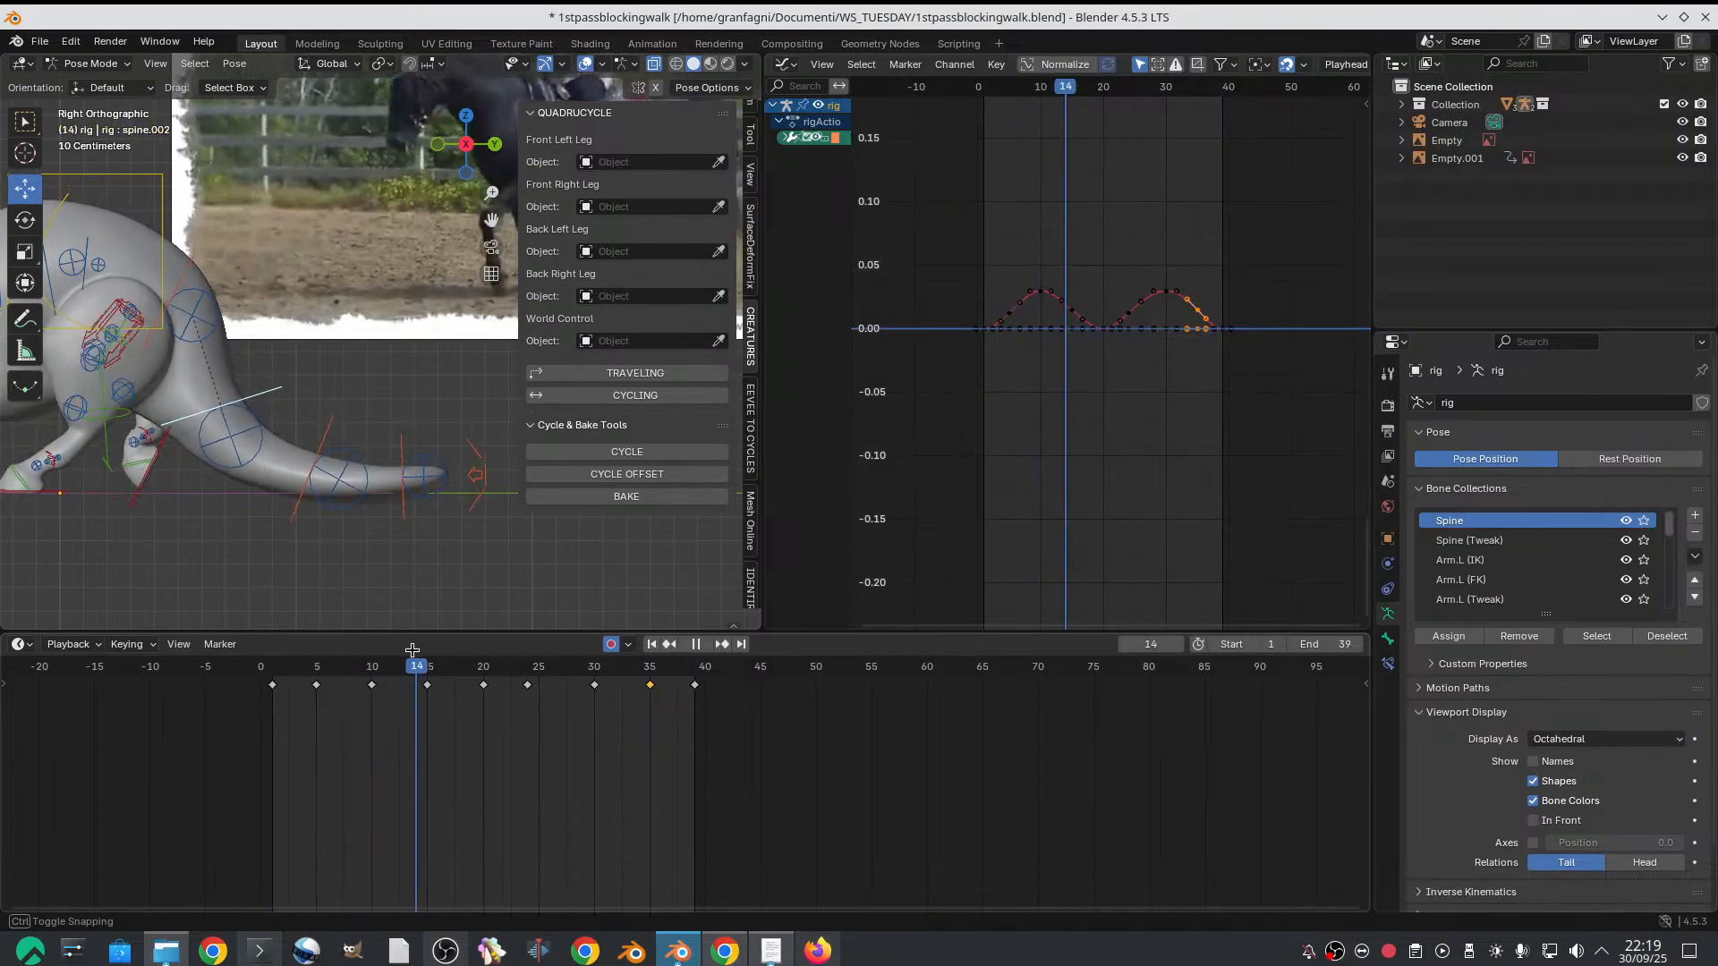
key("space")
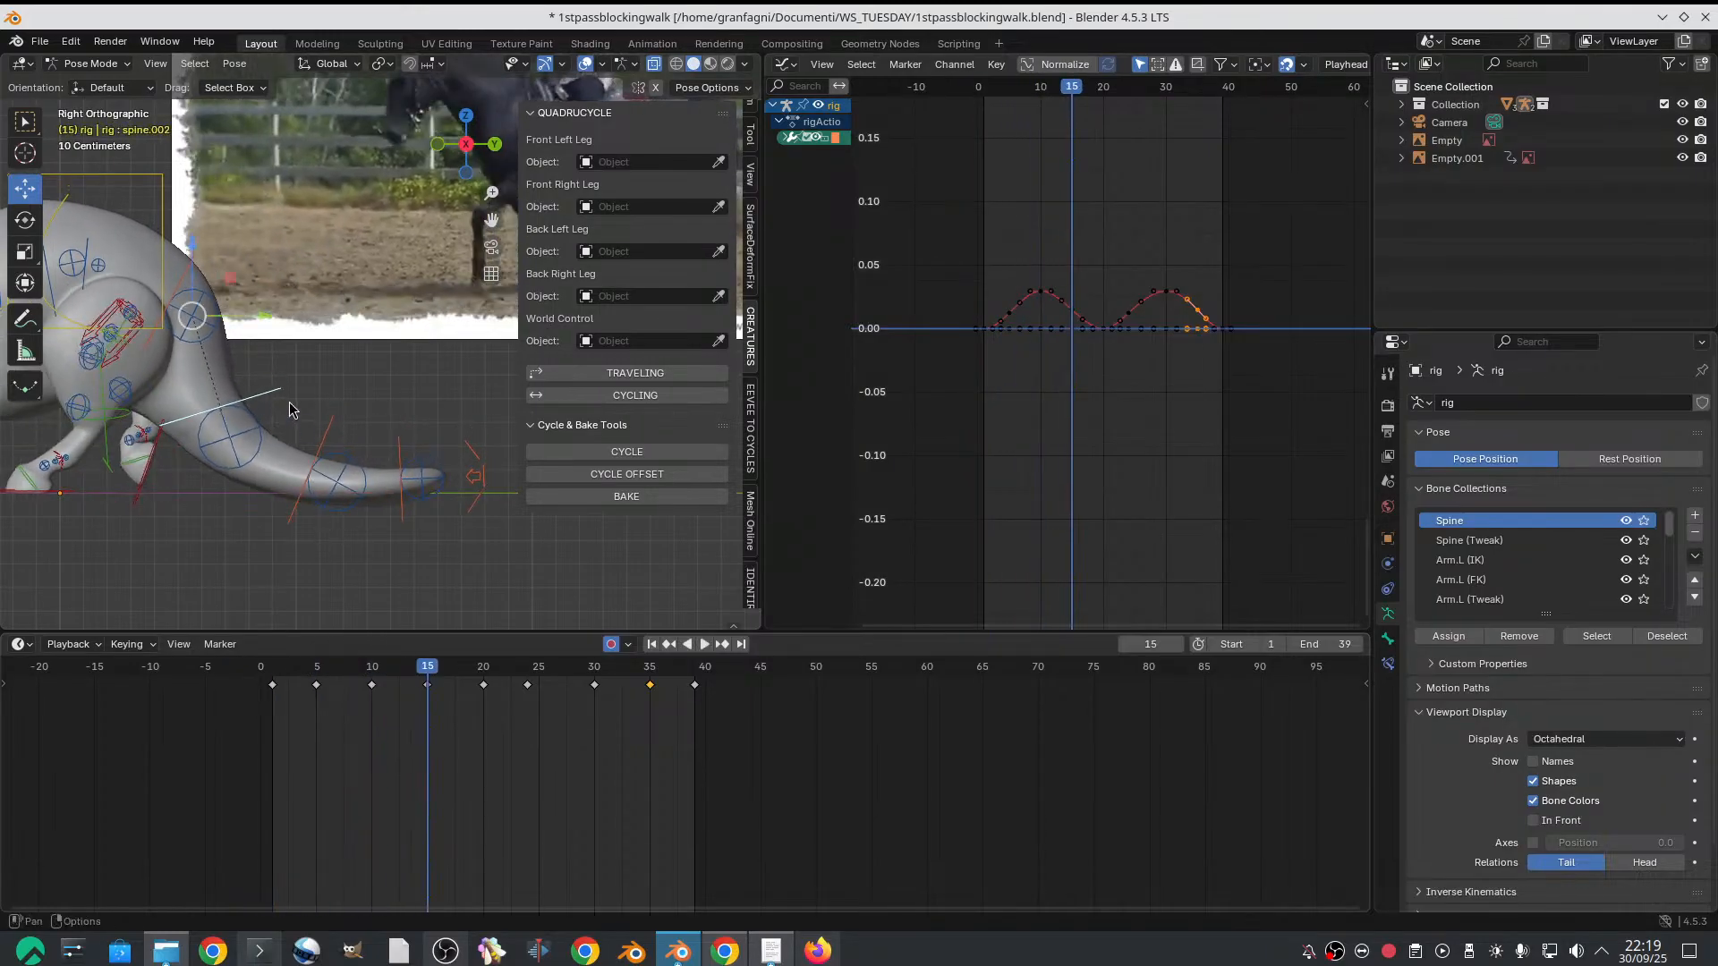
key("r")
left_click_drag(255, 298, 255, 290)
Rotate the tail end control (spine) slightly downward on frame 15 and scrub through the neighbouring frames
left_click(402, 426)
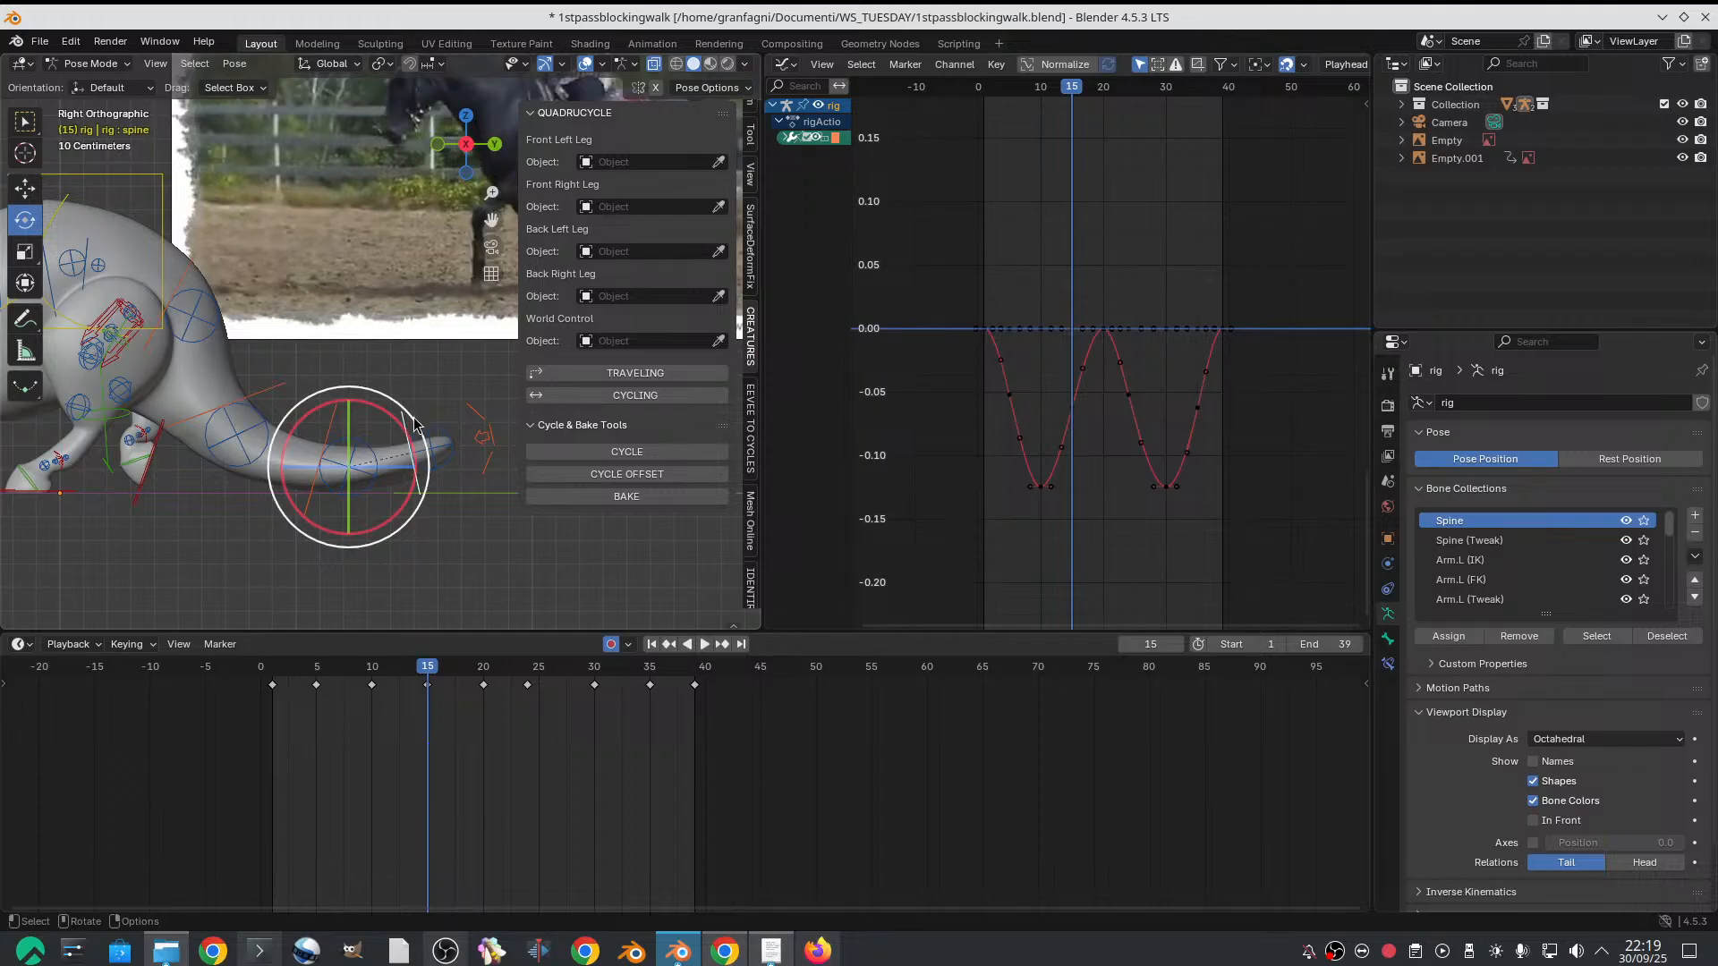
left_click_drag(420, 421, 426, 448)
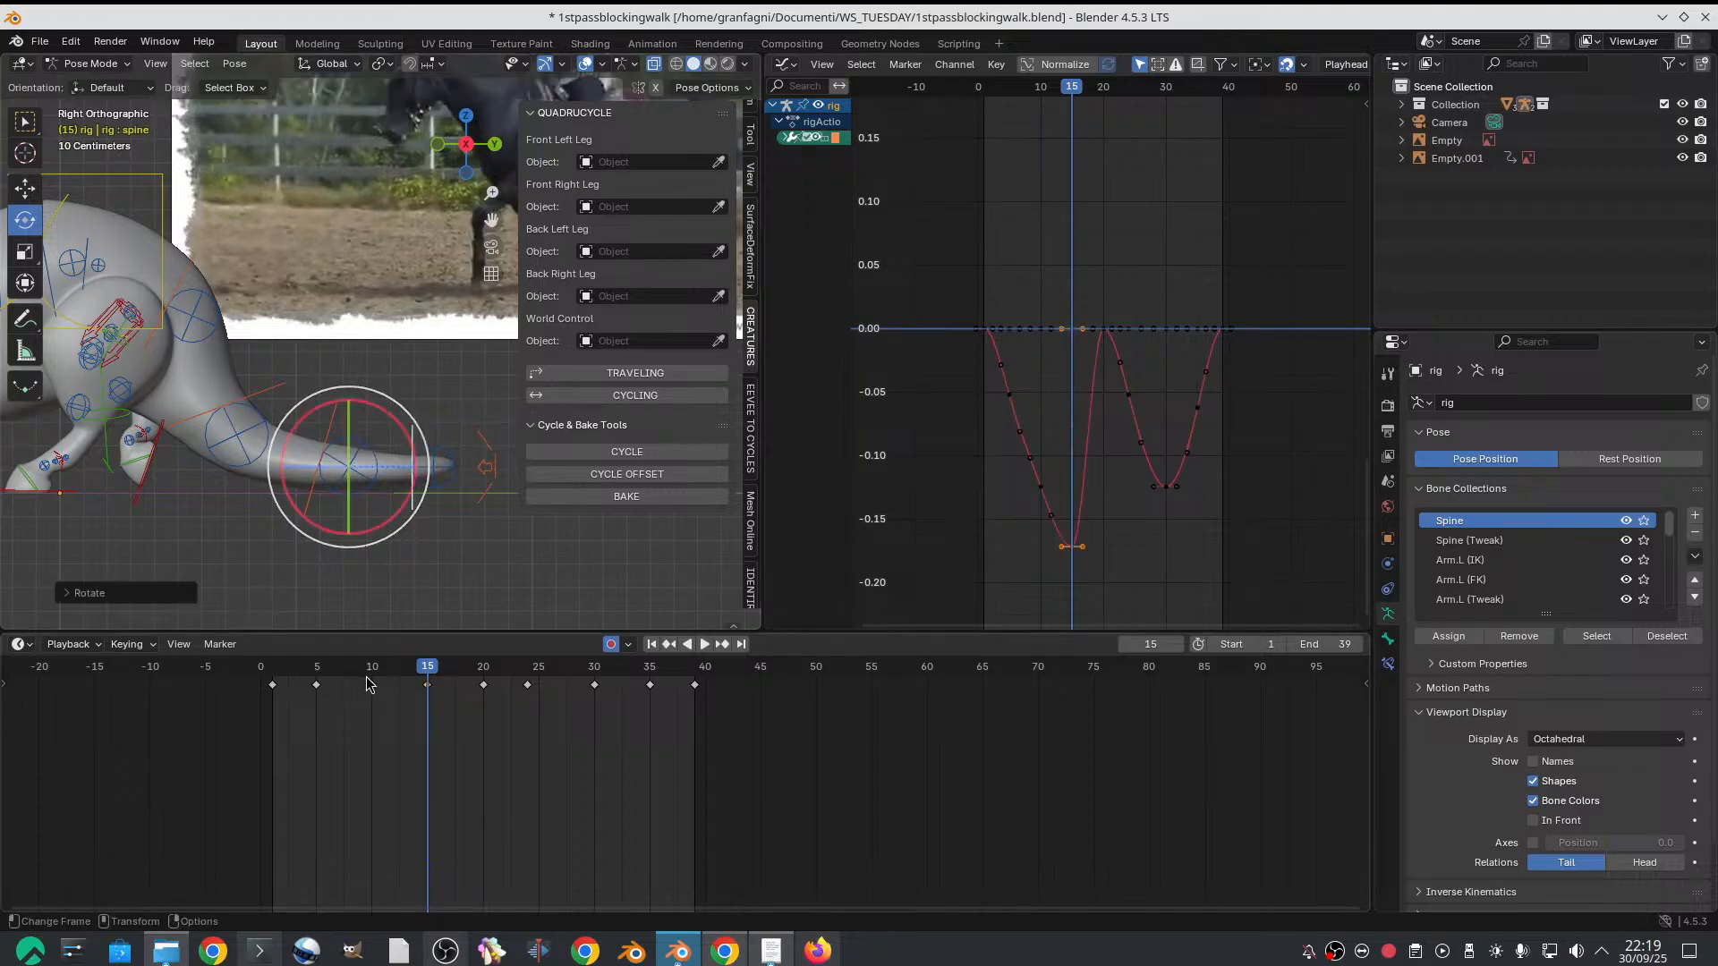
left_click_drag(371, 677, 427, 678)
Select the three tail controls together and insert keyframes on all channels at frame 15
key("w")
left_click(331, 419, "shift")
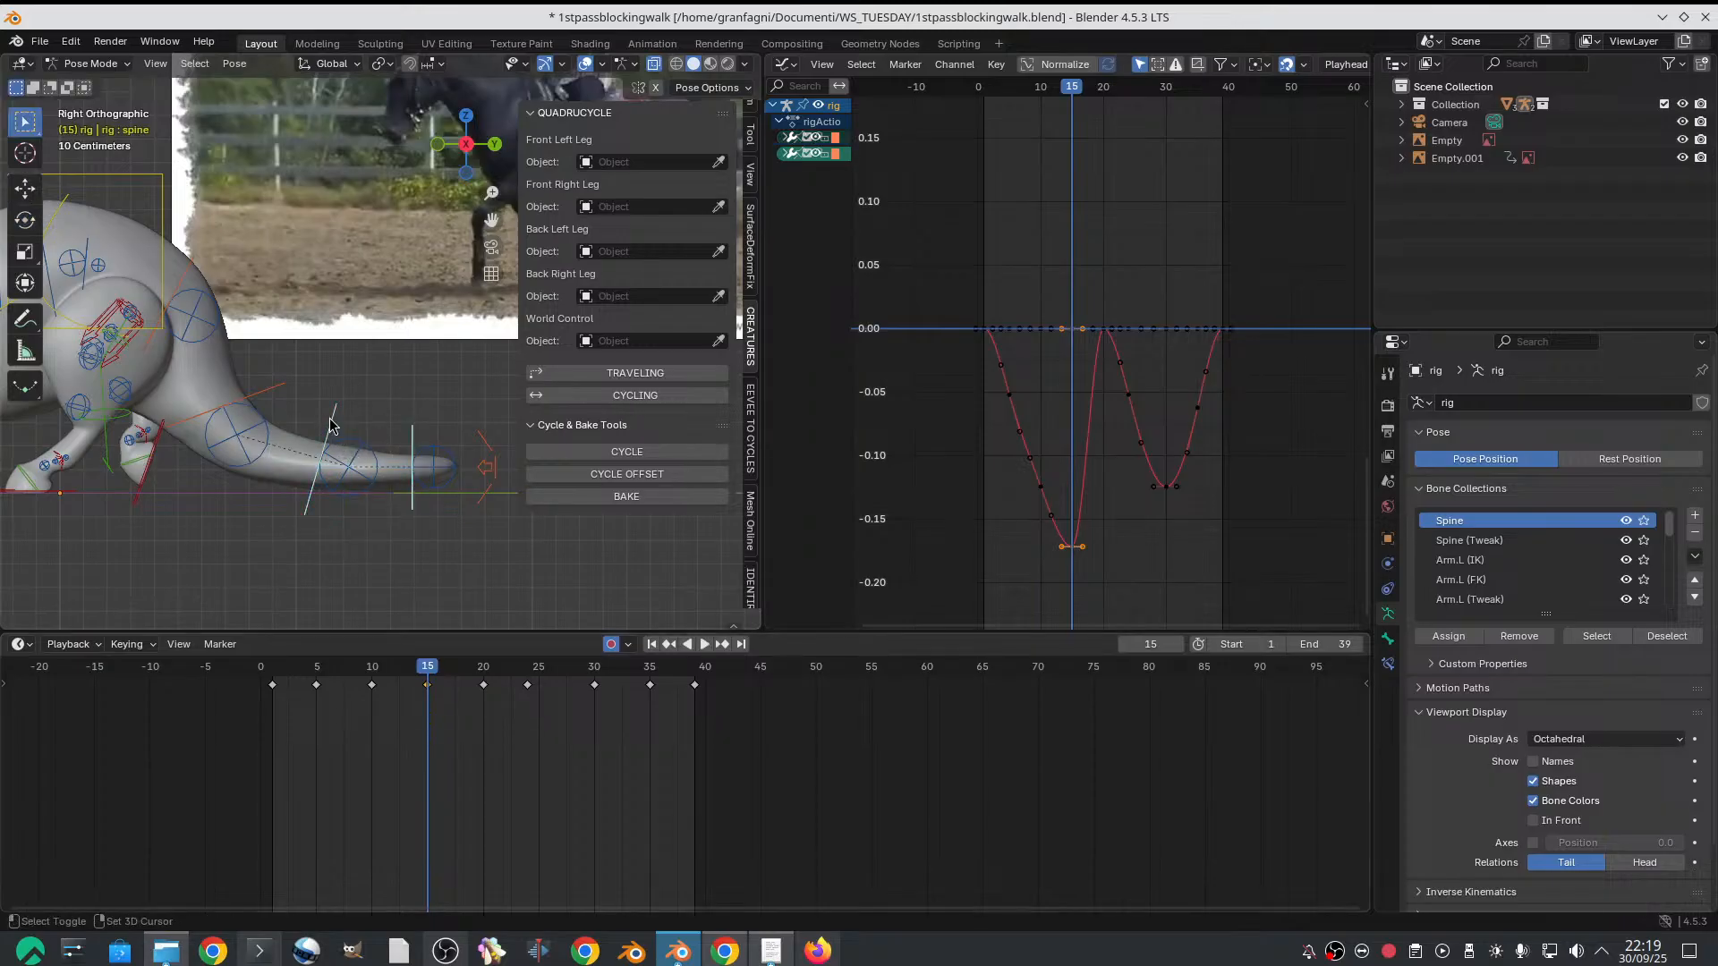
left_click(271, 392, "shift")
key("i")
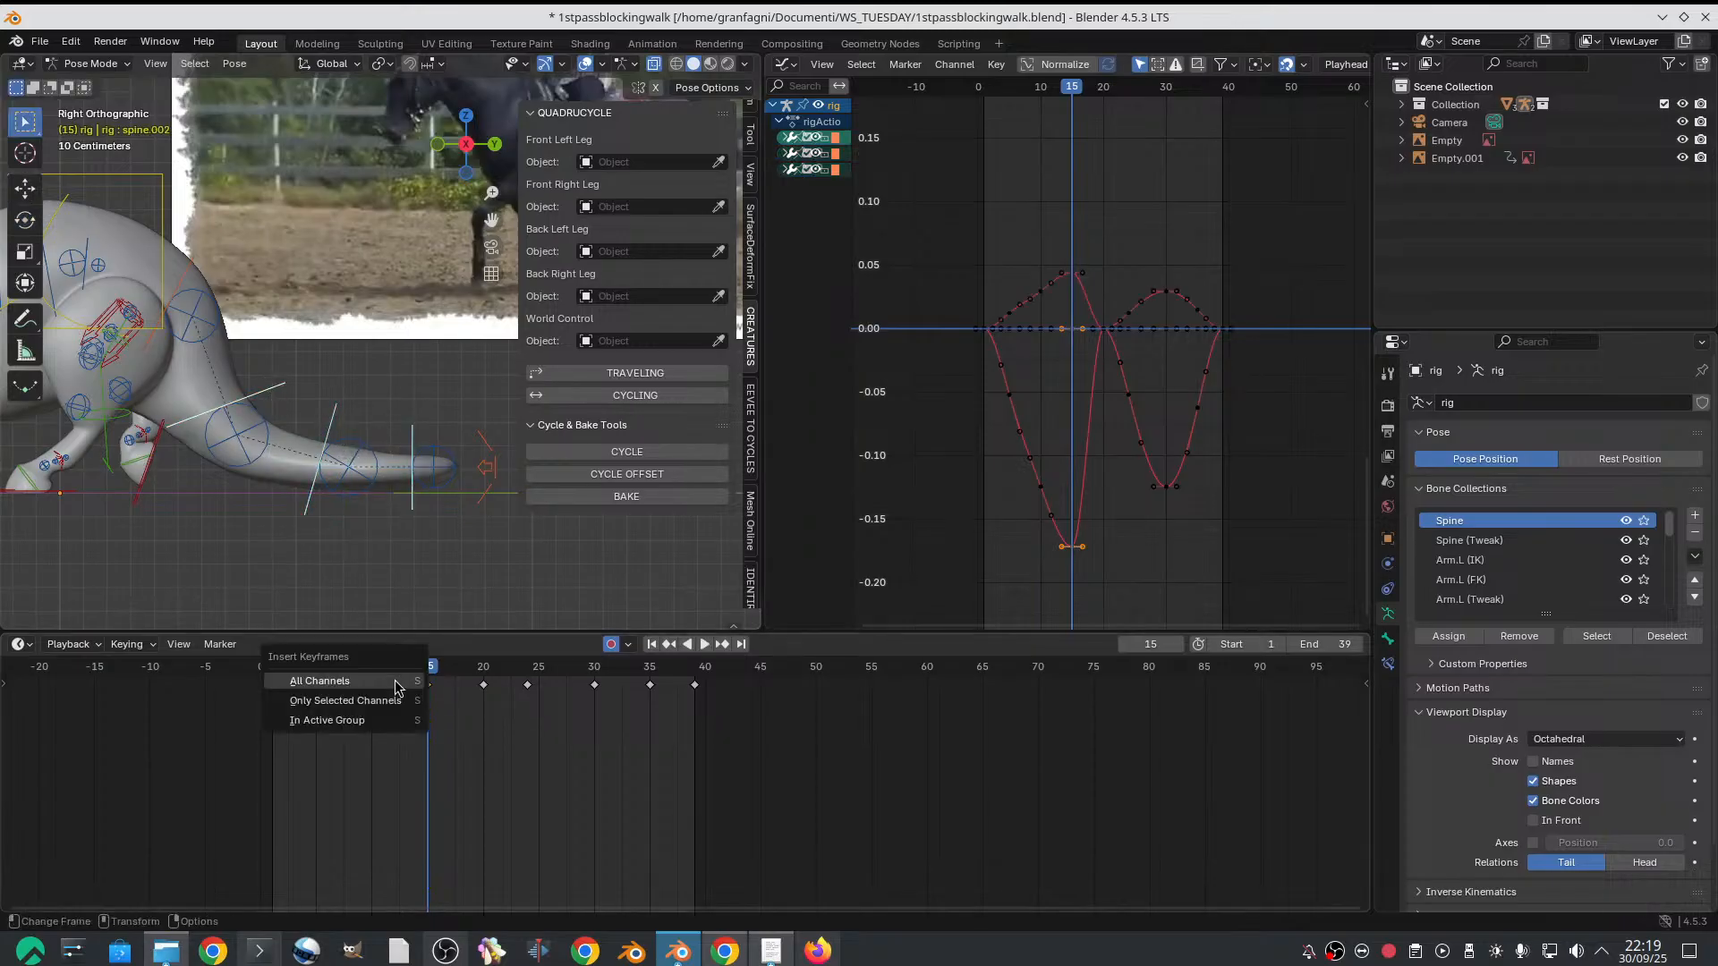
left_click(414, 680)
Copy the tail controls' keyframes from frame 15 and paste them at frame 35
right_click(427, 685)
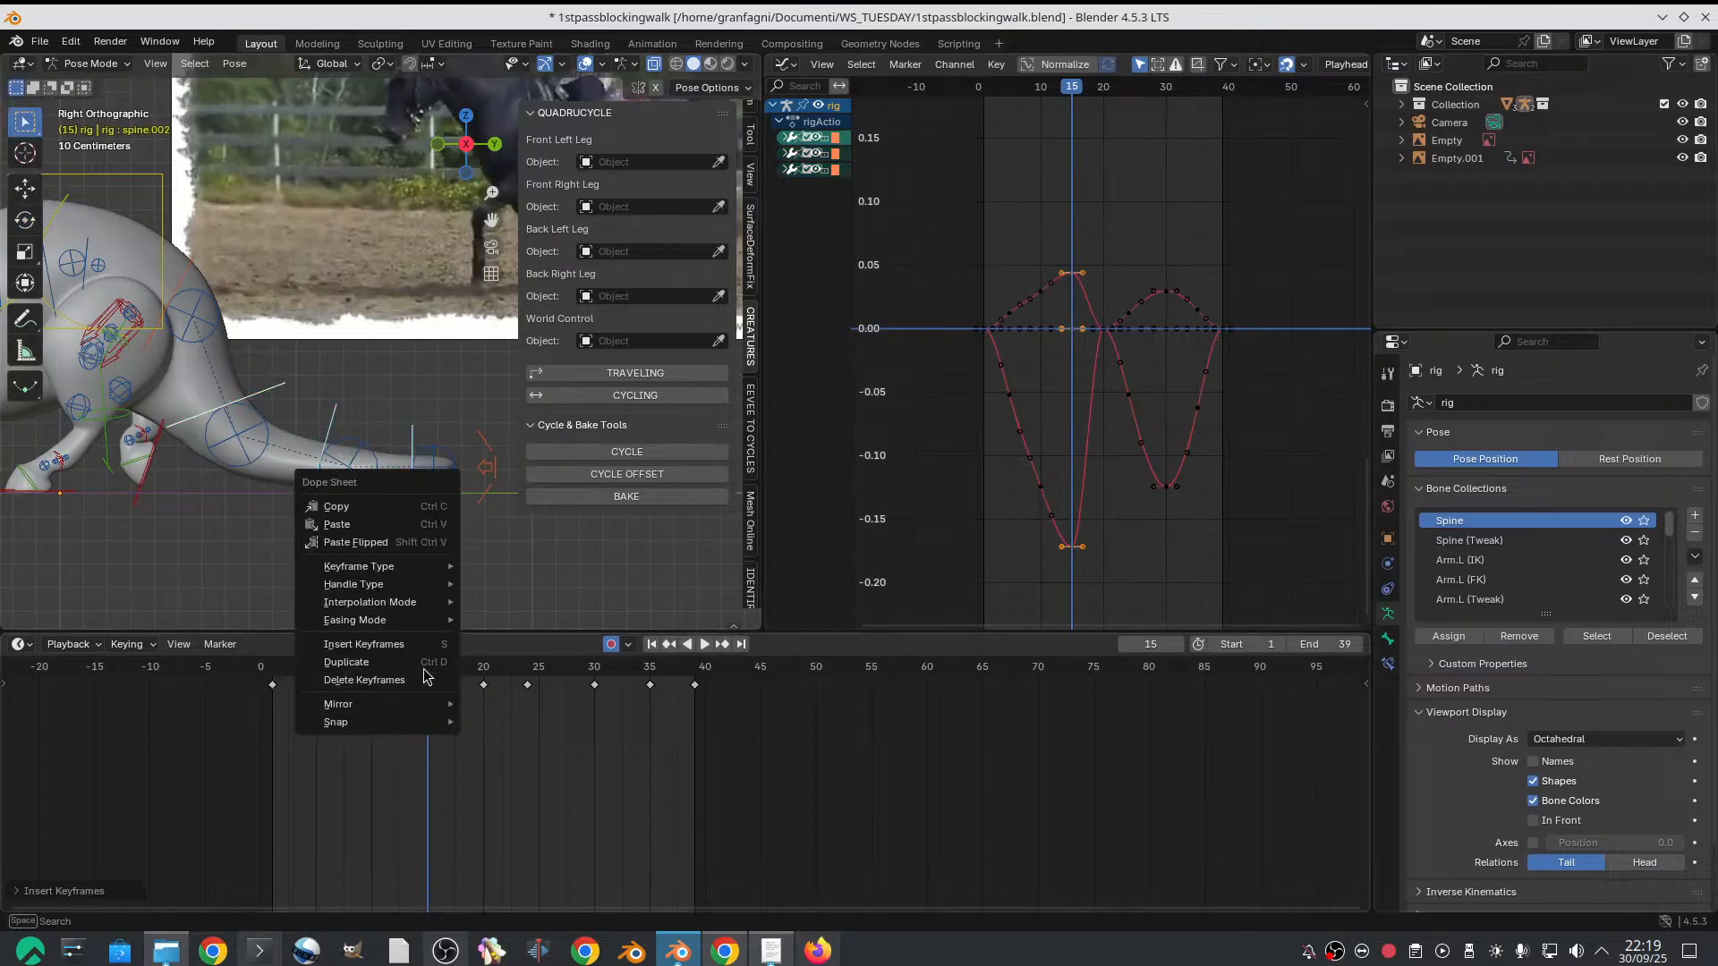
left_click(405, 510)
left_click(651, 678)
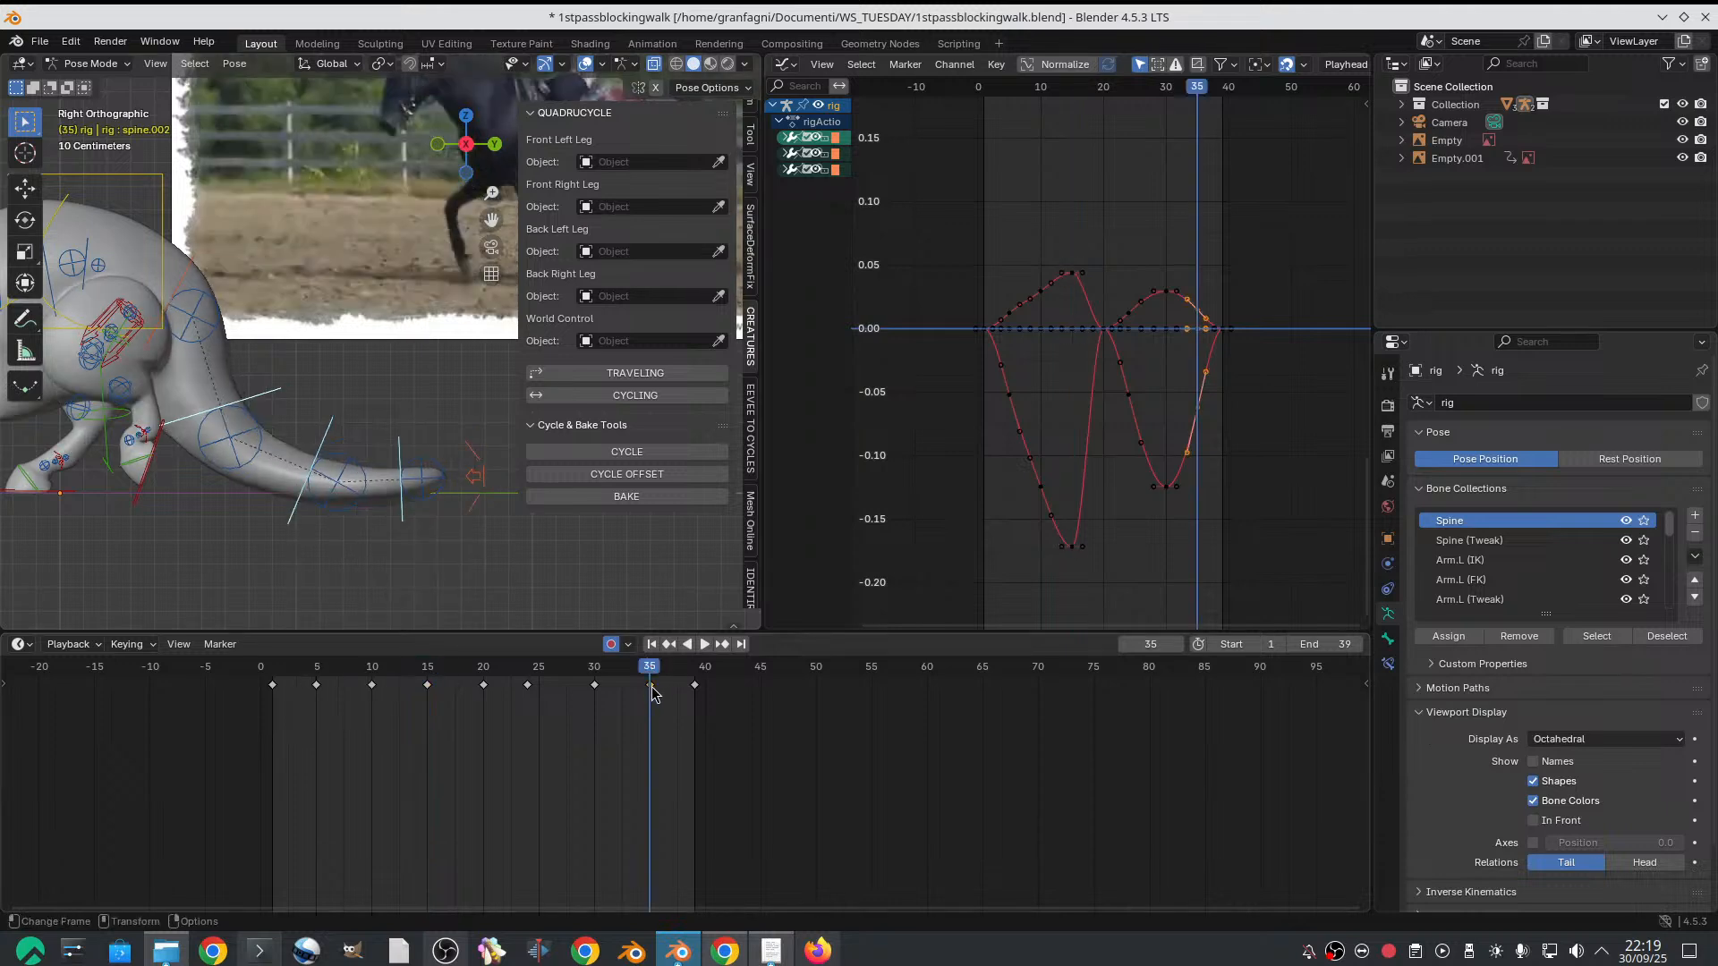
right_click(652, 685)
mouse_move(632, 754)
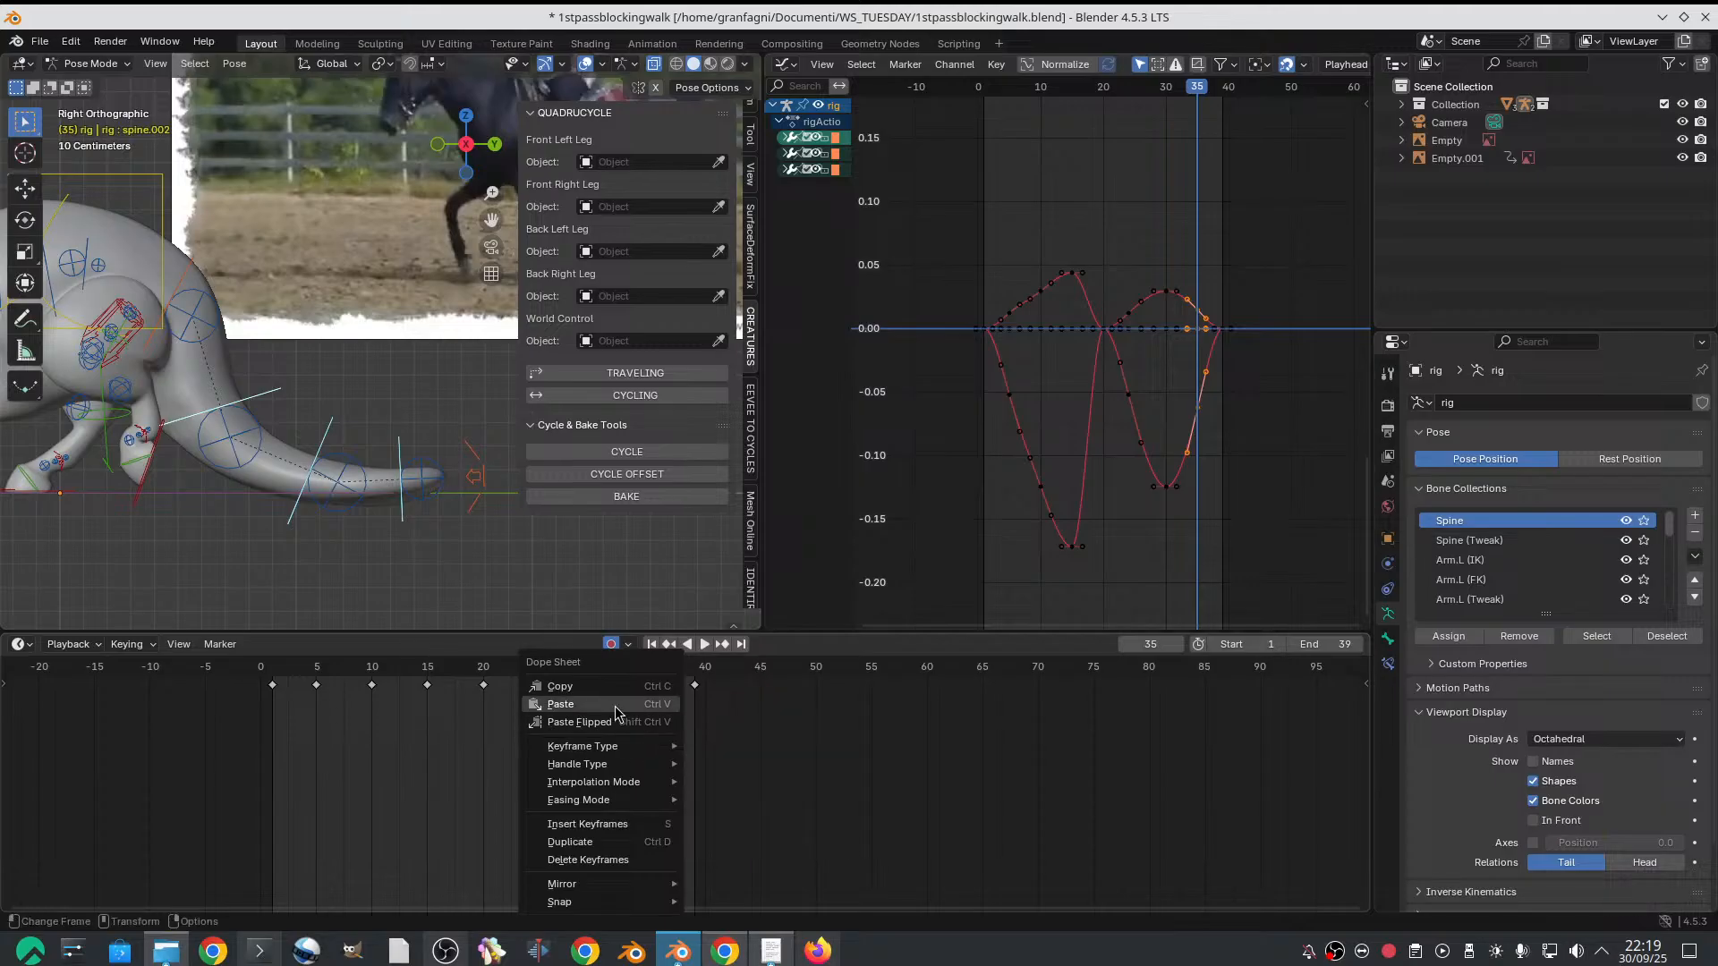
left_click(572, 704)
Play back and scrub the walk cycle to check the tail motion along with the whole body
left_click_drag(438, 677, 319, 679)
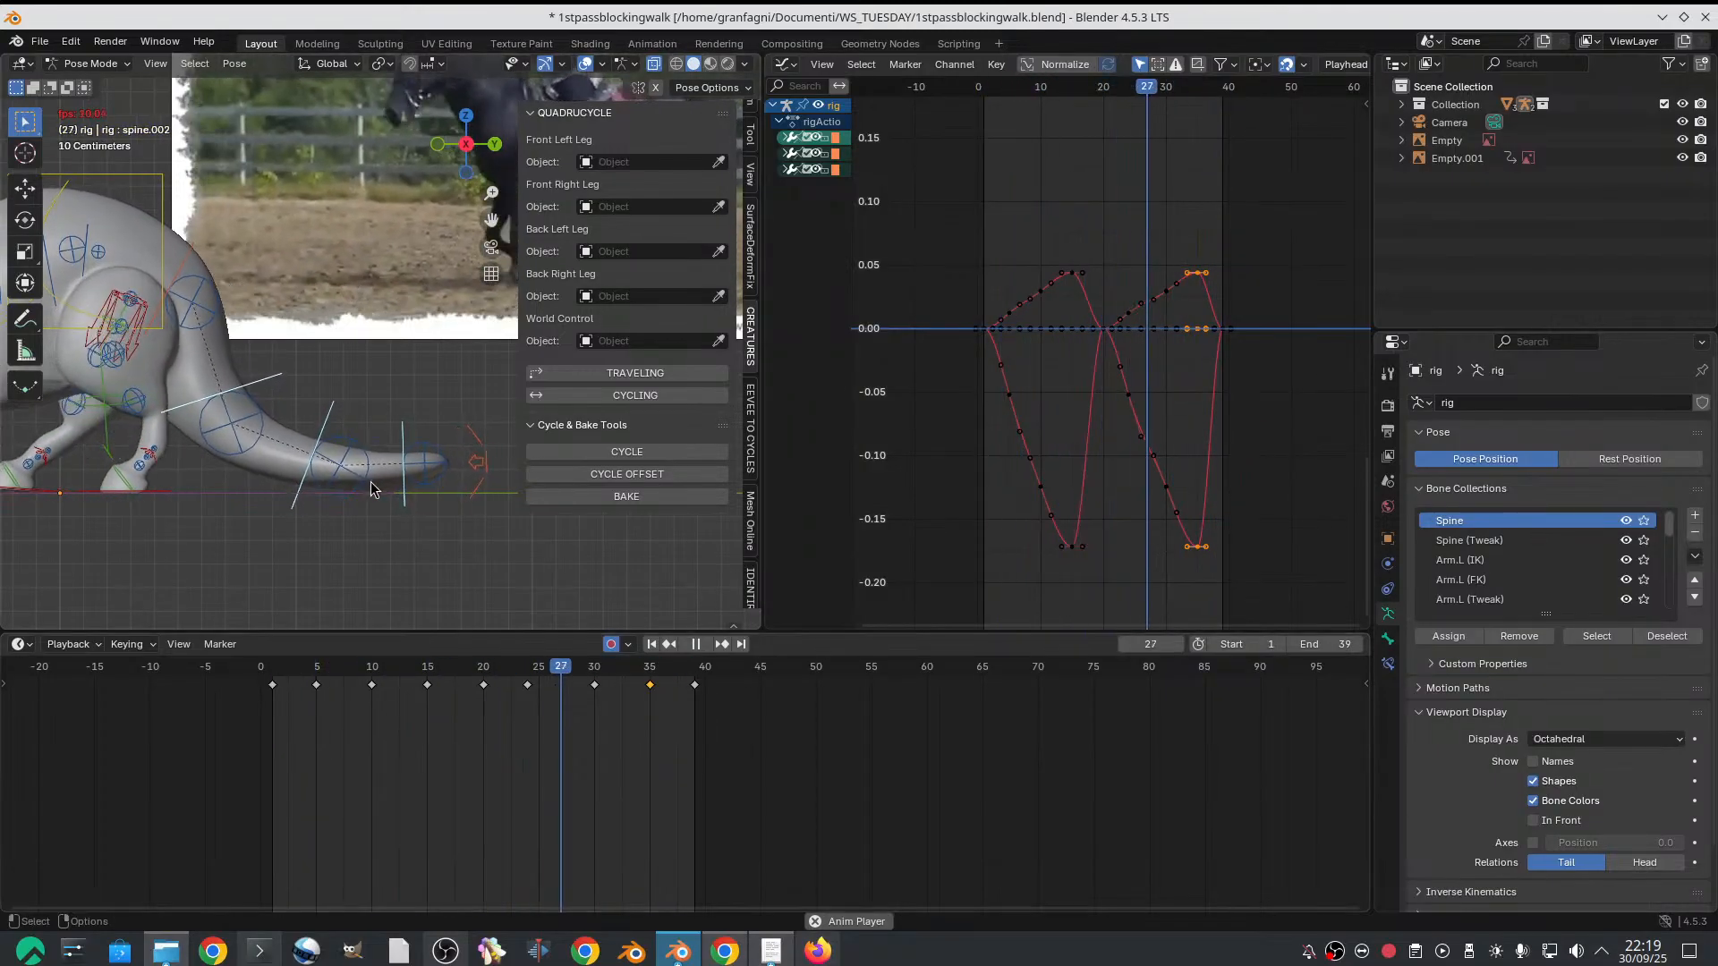
key("space")
scroll(268, 554, "down", 5)
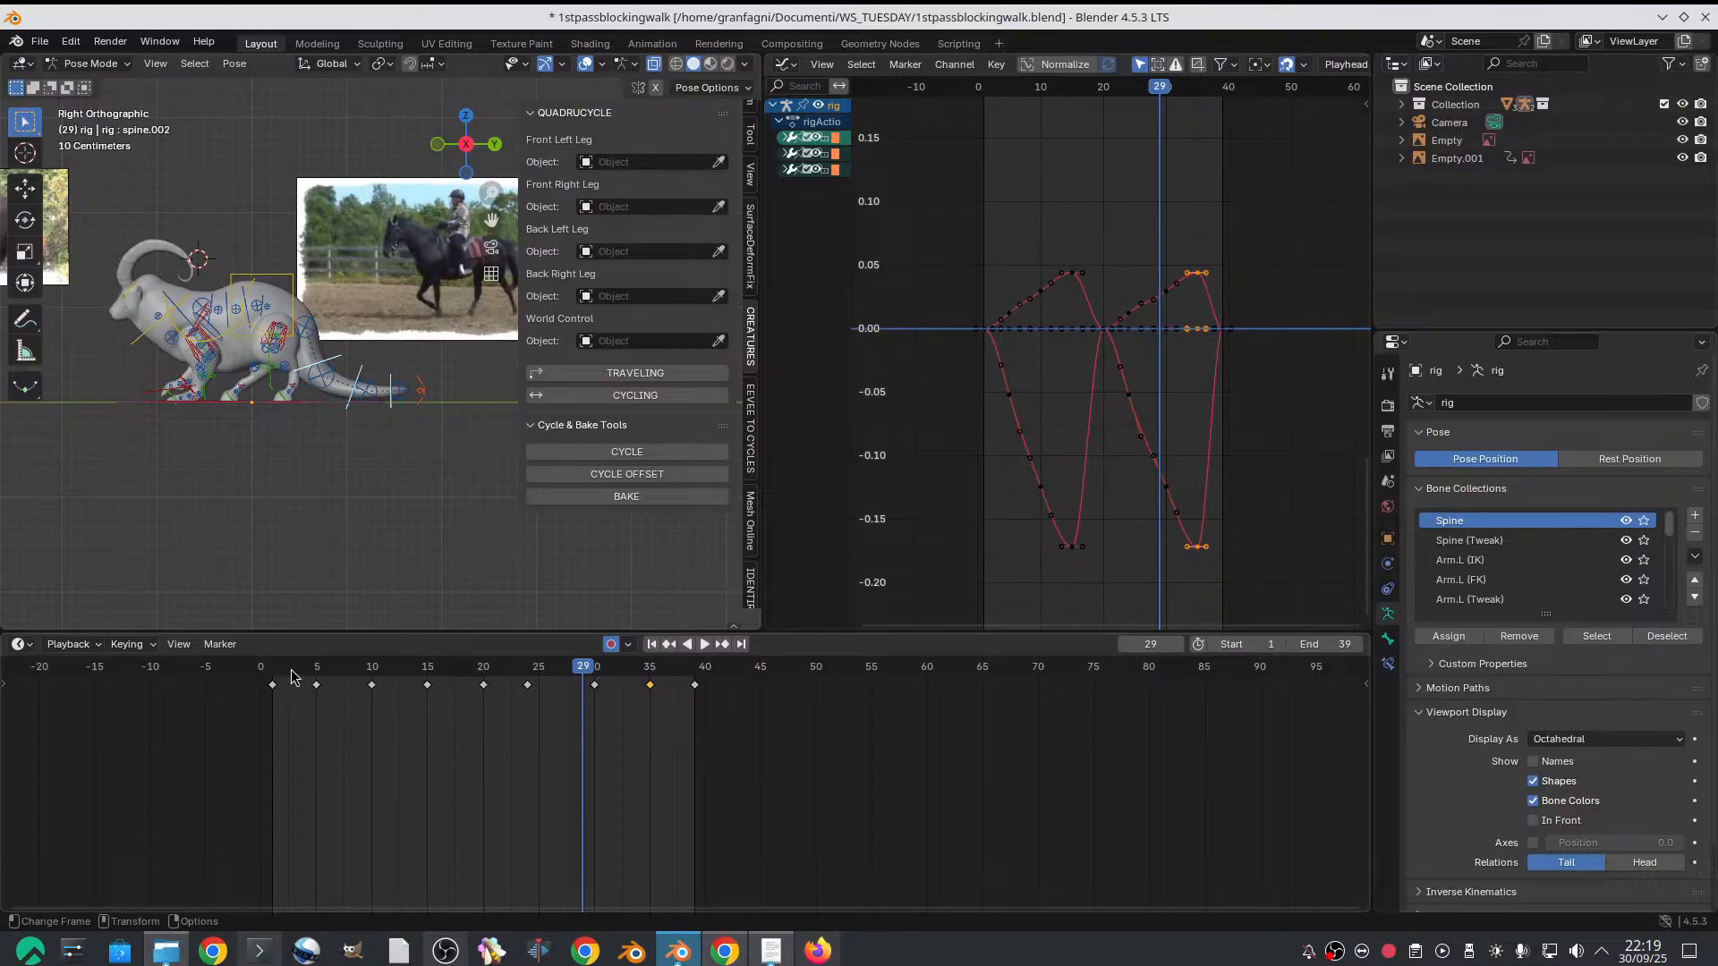
left_click_drag(292, 677, 561, 717)
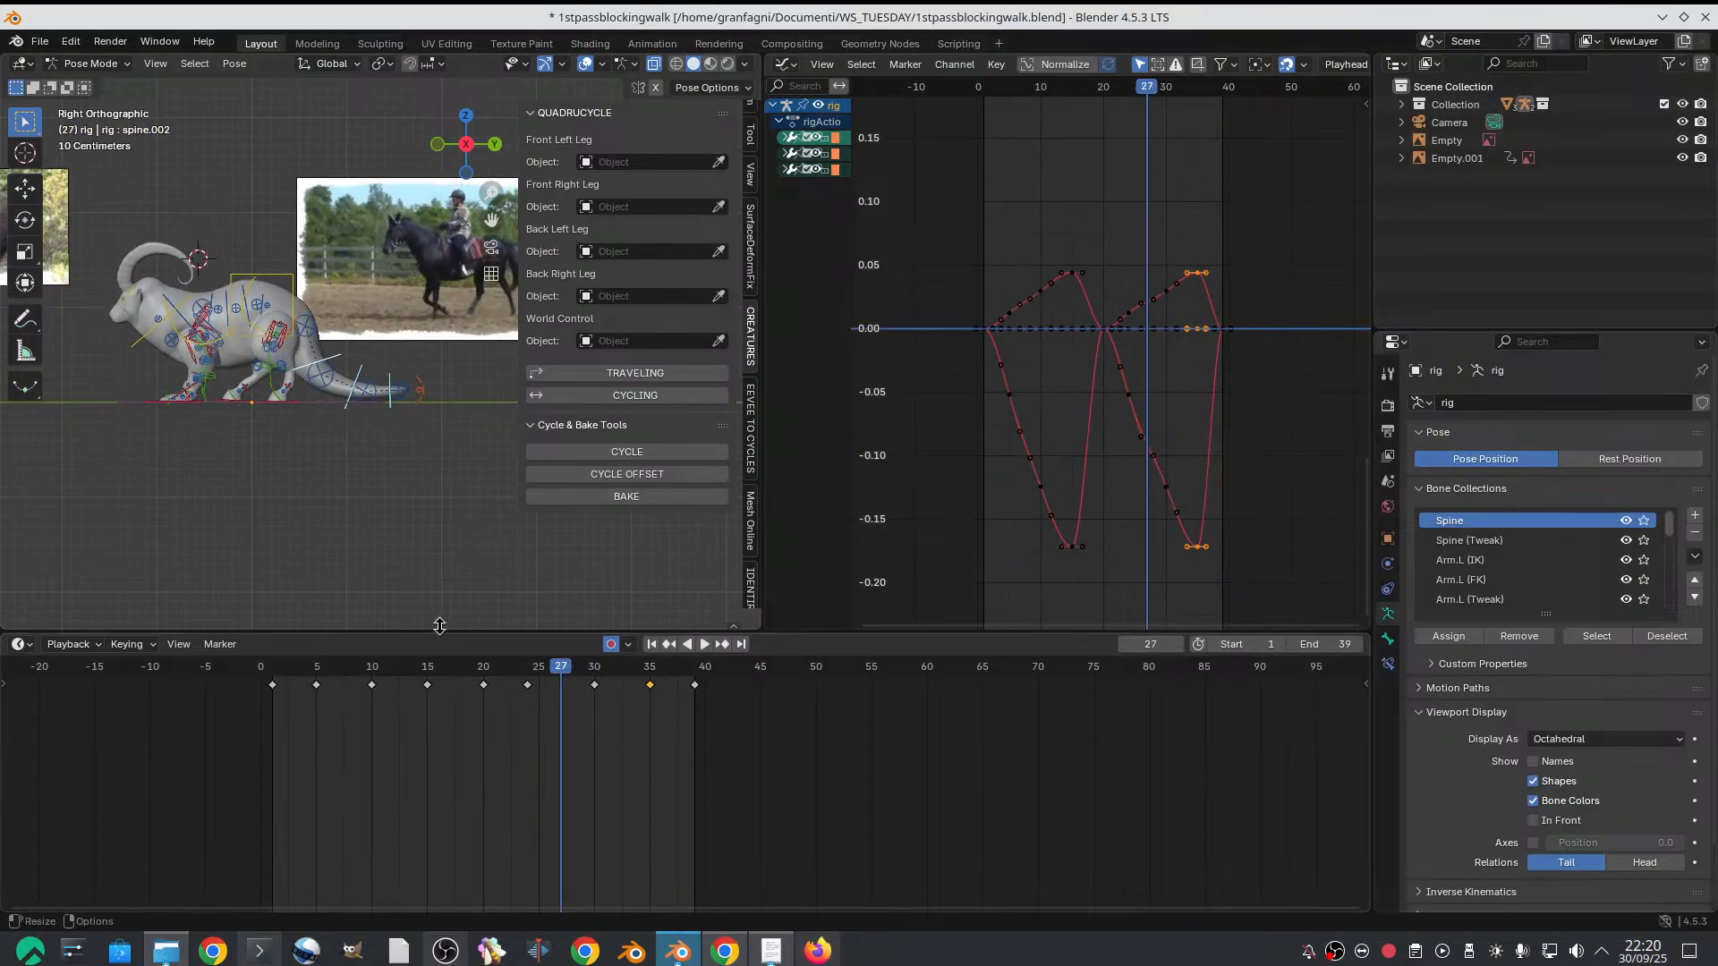
Examine the goat's legs and body on frame 27 up close from several perspective angles
middle_click_drag(436, 617, 276, 525)
scroll(368, 460, "up", 5)
middle_click_drag(376, 453, 217, 386)
left_click_drag(284, 391, 231, 387, "alt")
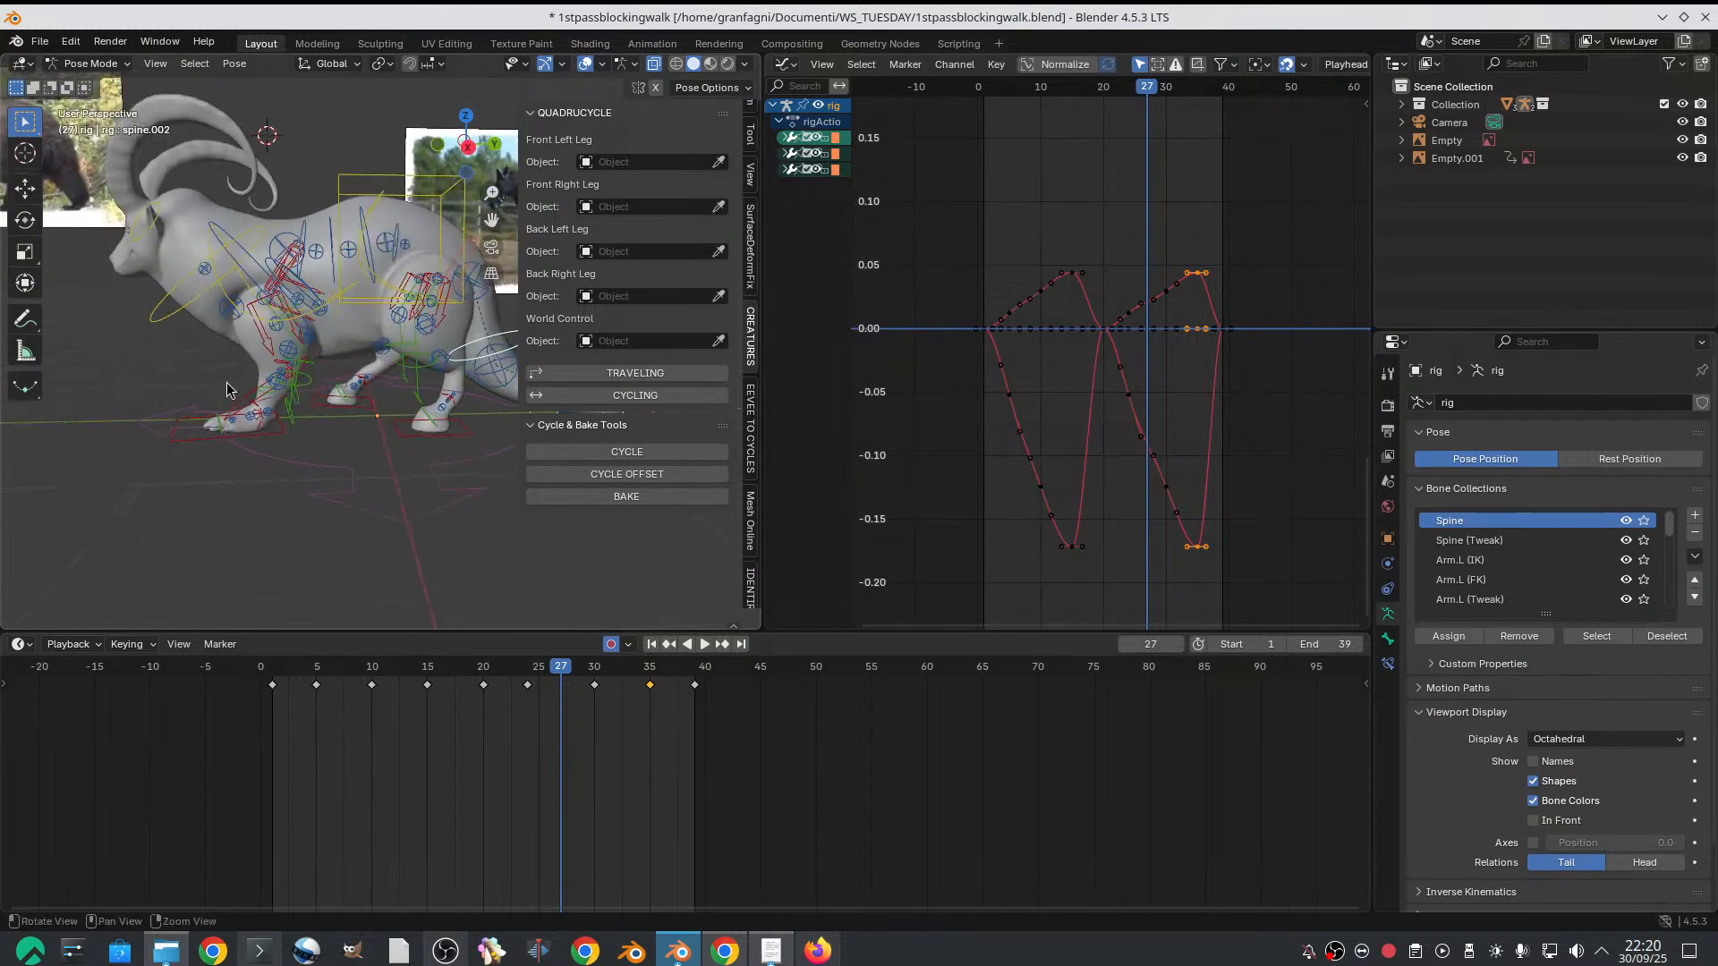
right_click_drag(231, 386, 300, 371, "alt")
left_click_drag(300, 371, 322, 365, "alt")
left_click(374, 360)
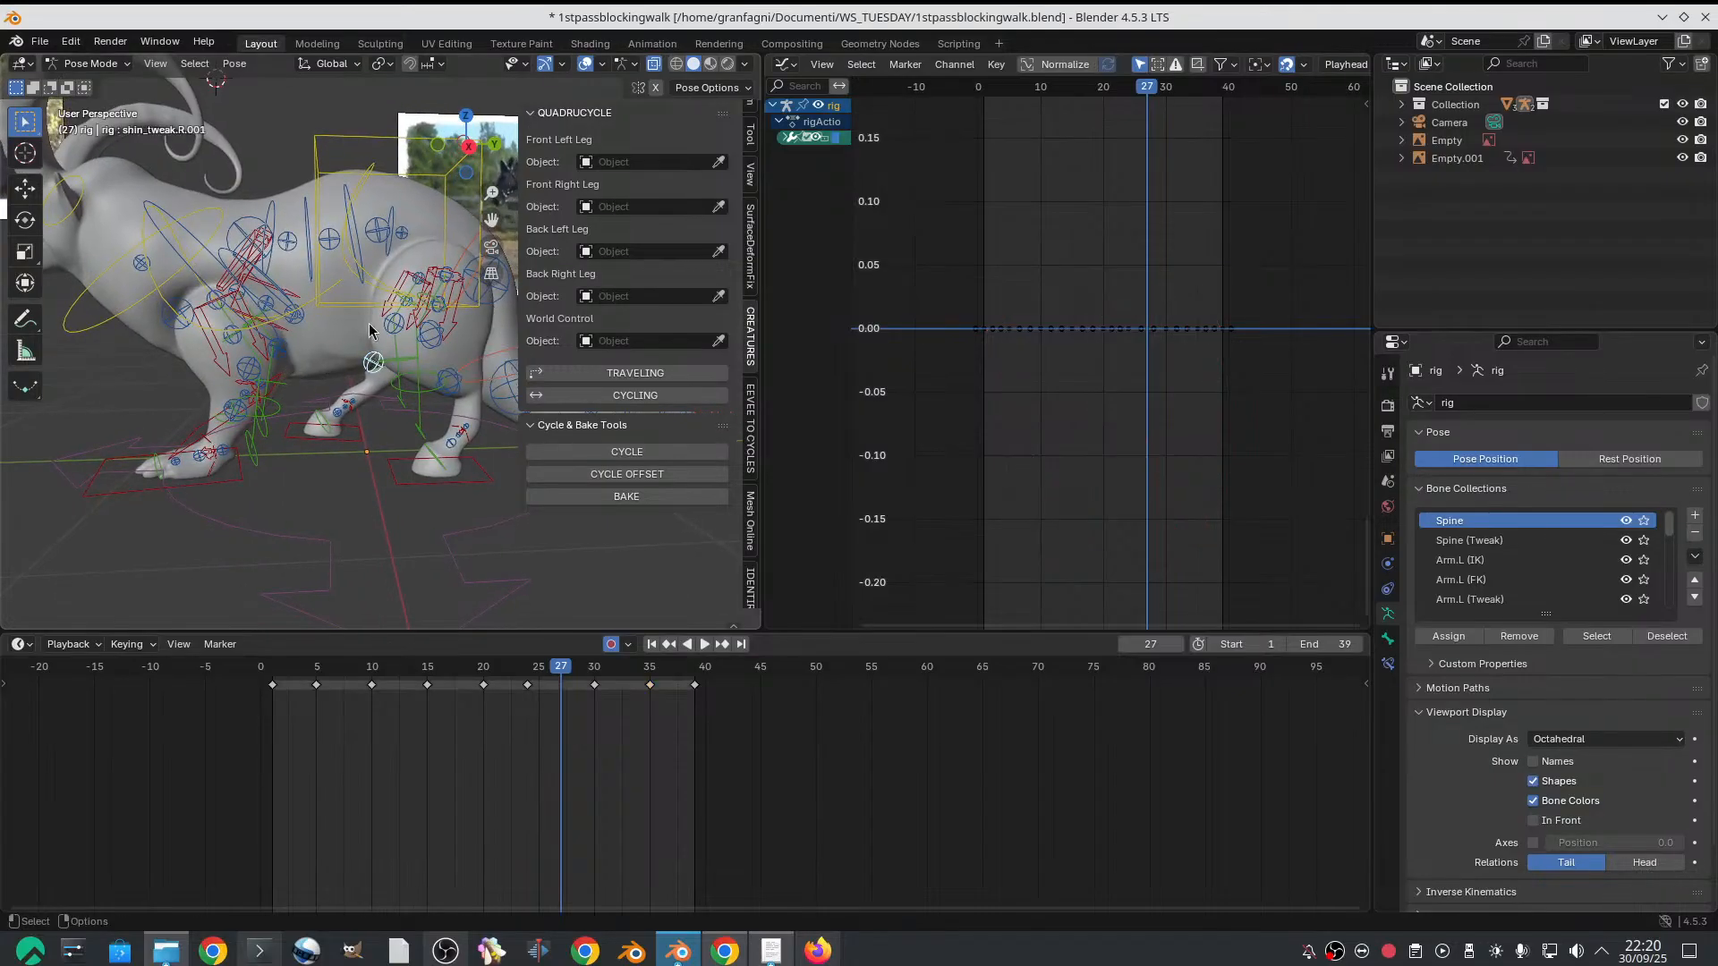
middle_click_drag(369, 339, 346, 452)
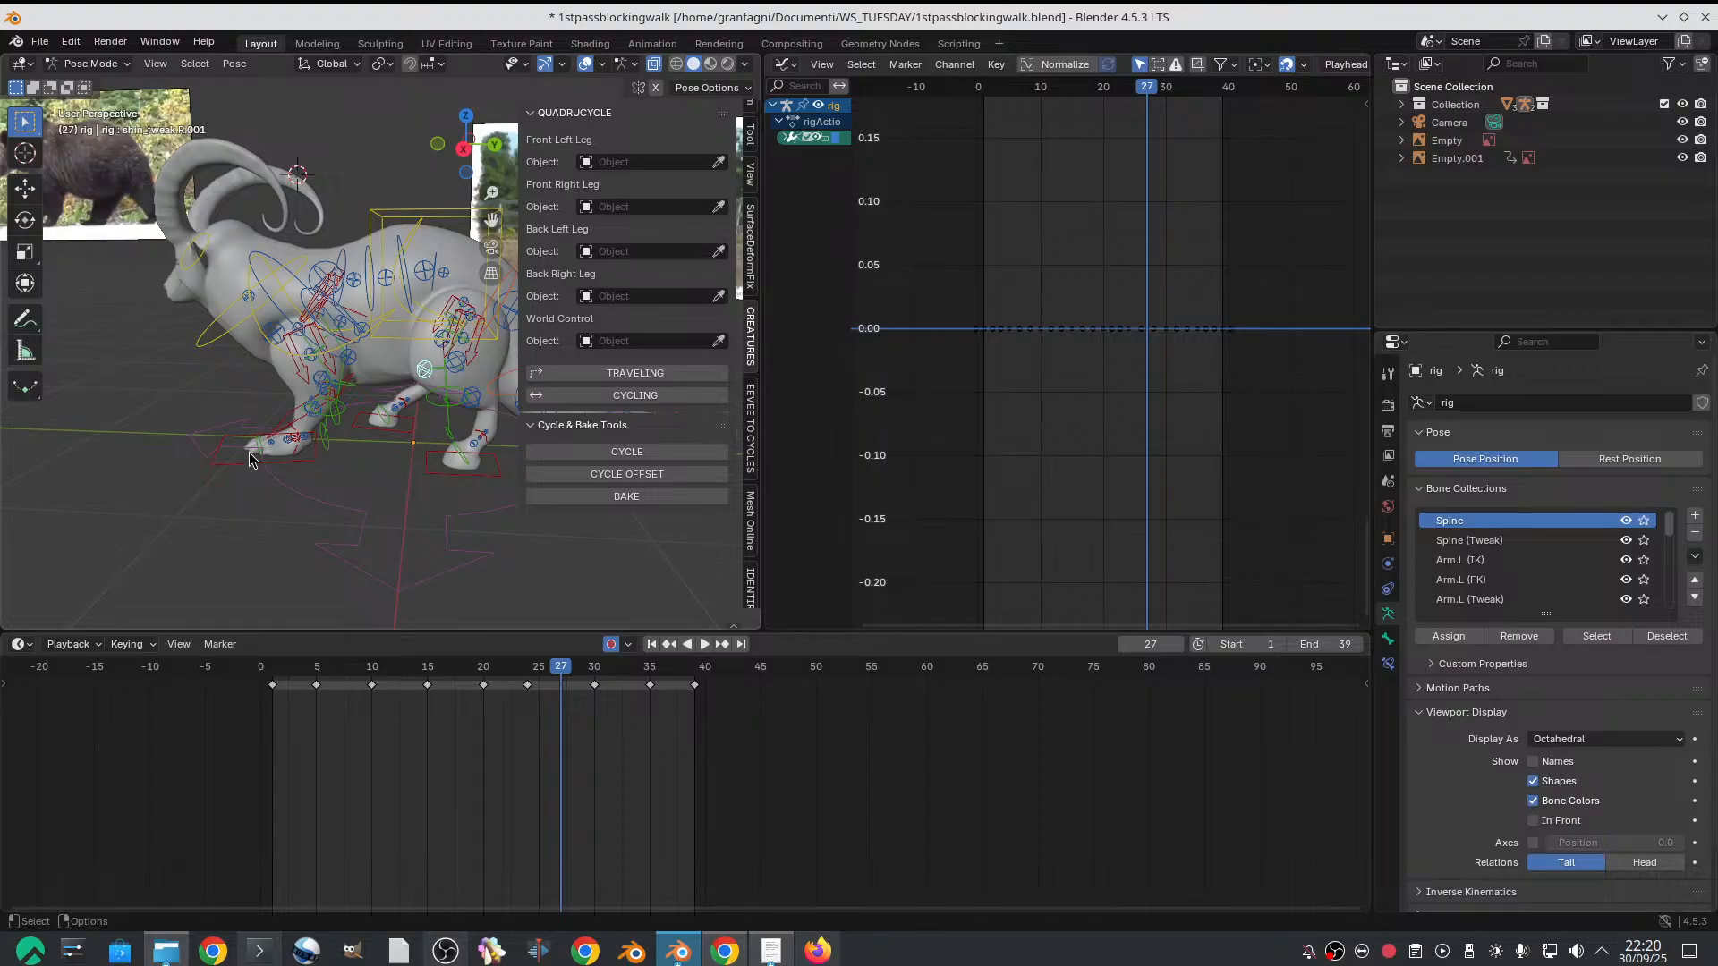
Widen the 3D viewport, select all of the rig's controls and insert keyframes for them on frame 1
left_click_drag(761, 254, 1084, 259)
scroll(579, 279, "down", 4)
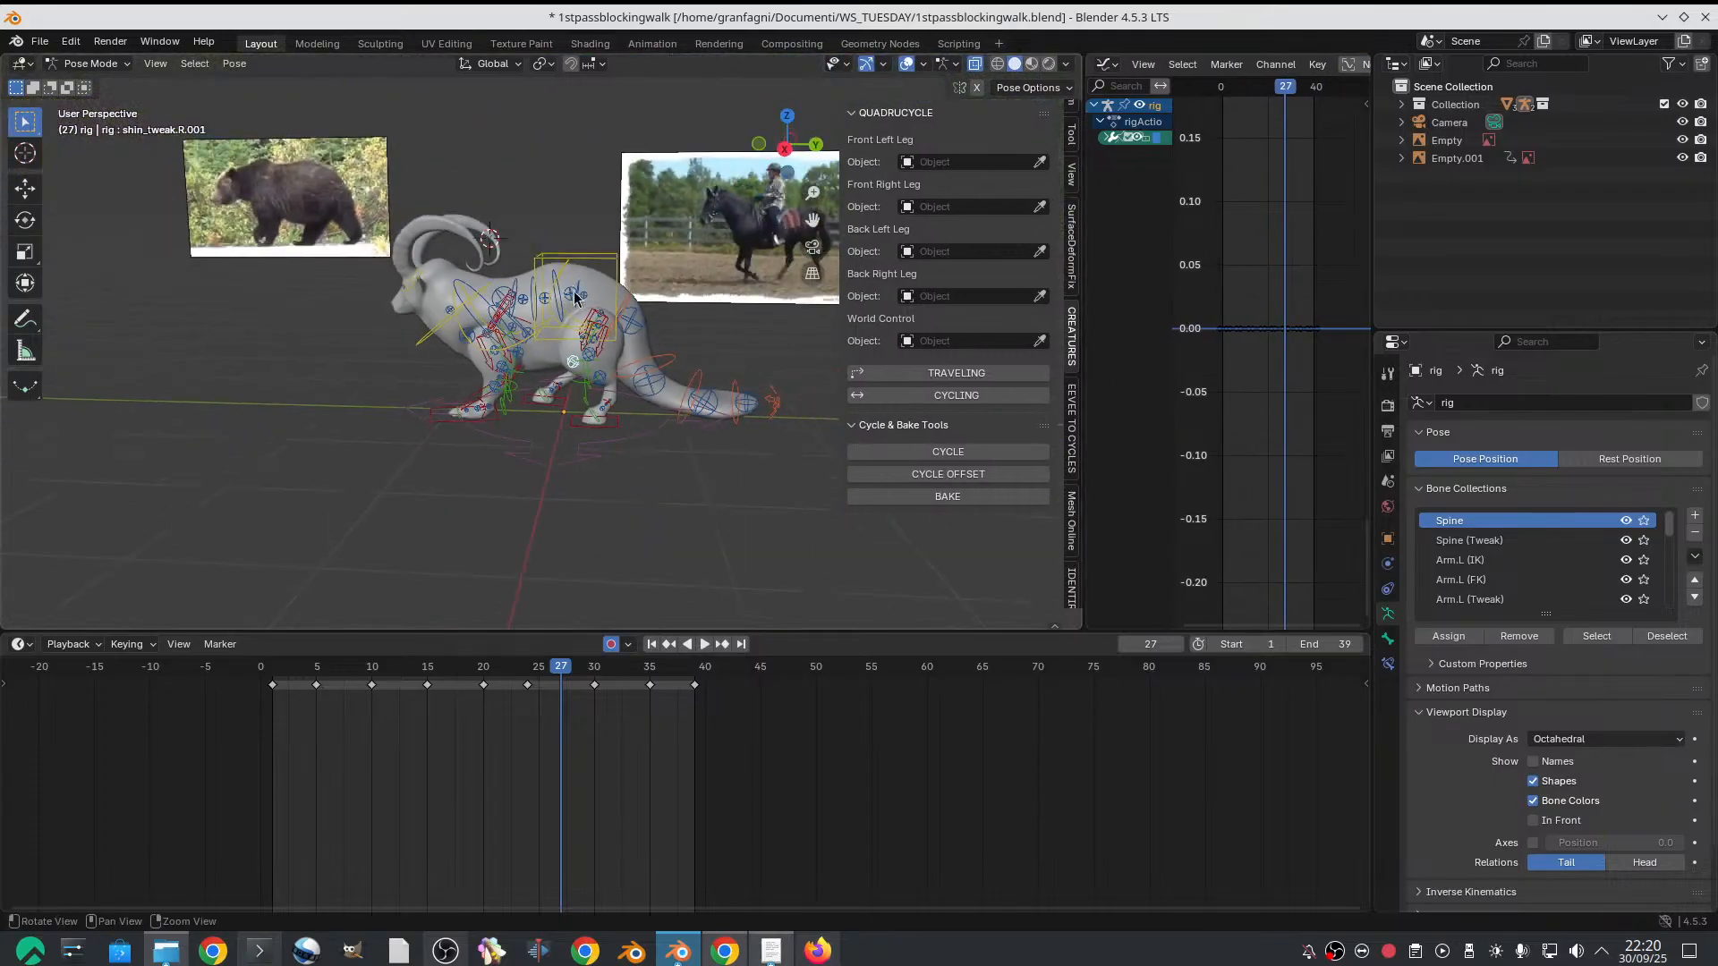
middle_click_drag(569, 284, 585, 276)
left_click_drag(299, 148, 795, 585)
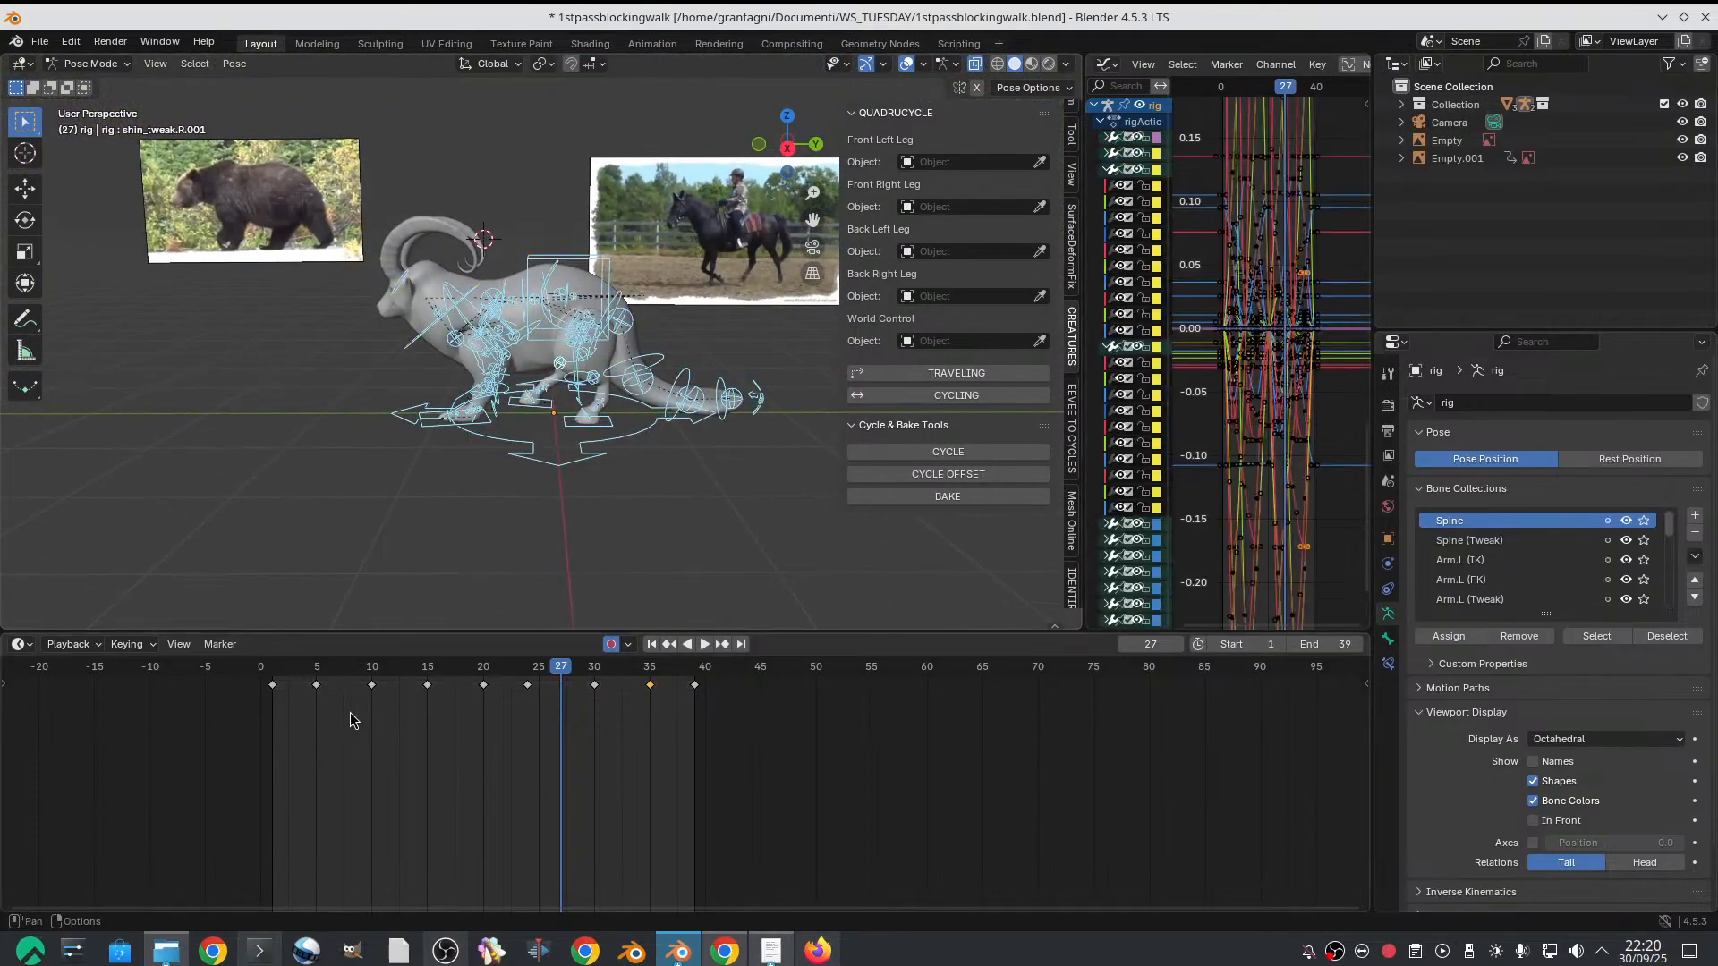
left_click(273, 681)
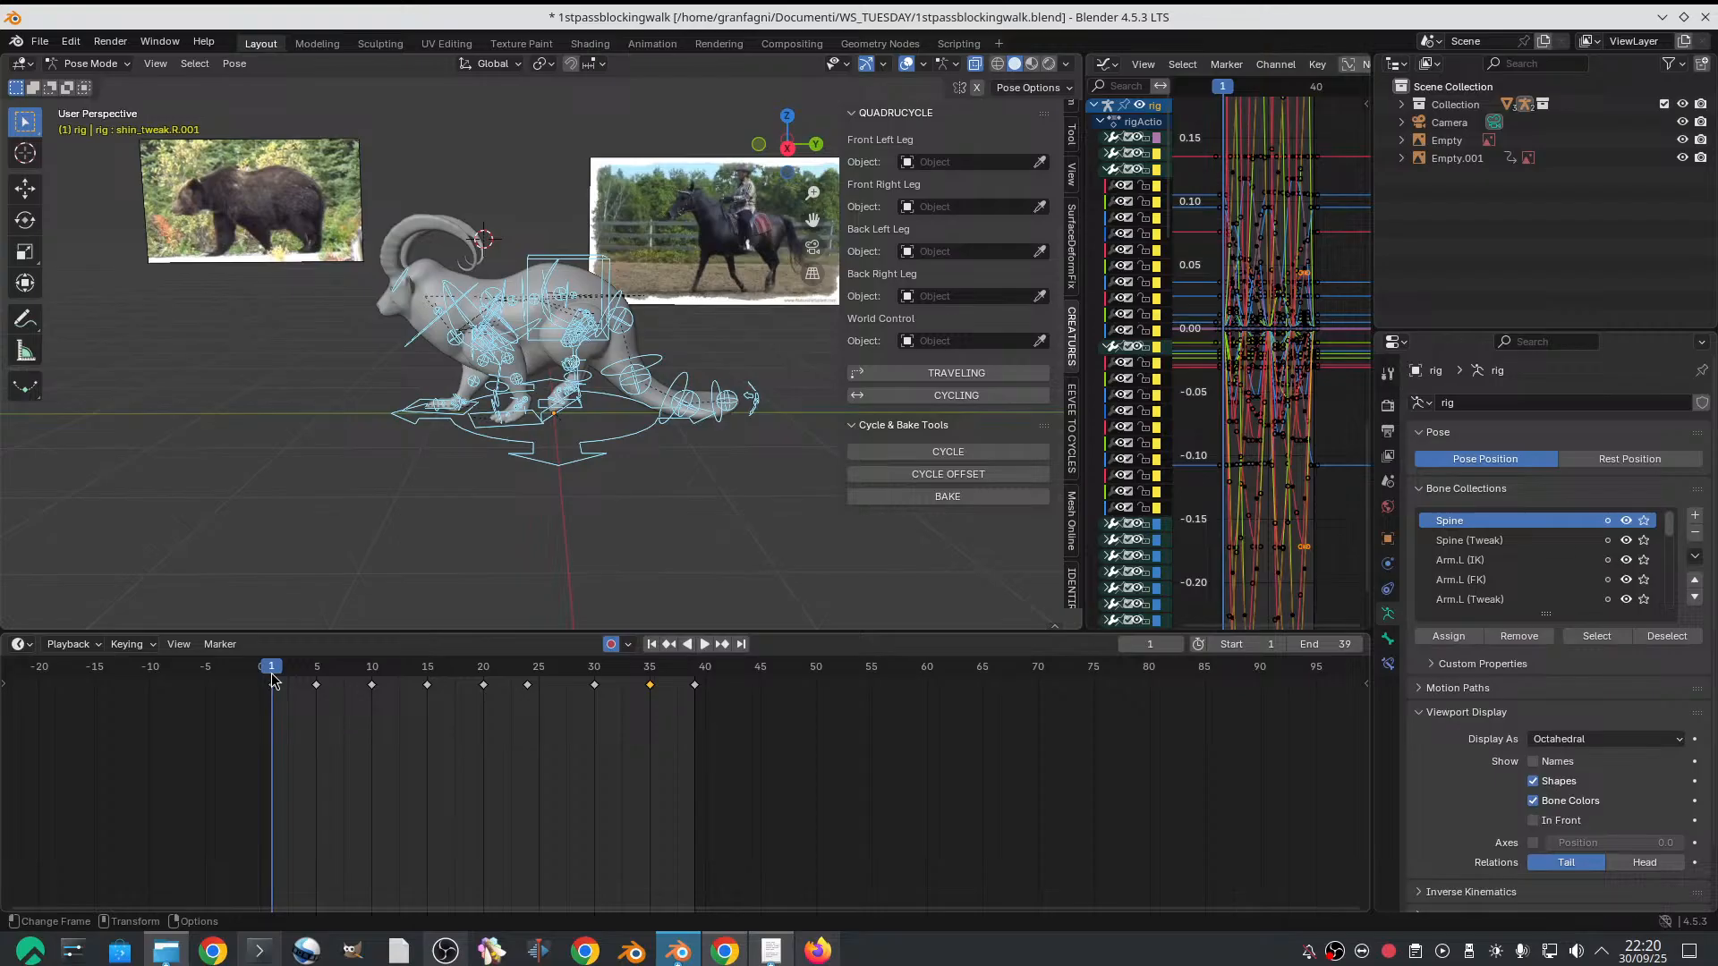
key("i")
left_click(277, 678)
Insert keyframes for all of the rig's controls on frames 5, 10, 15 and 20
left_click(316, 684)
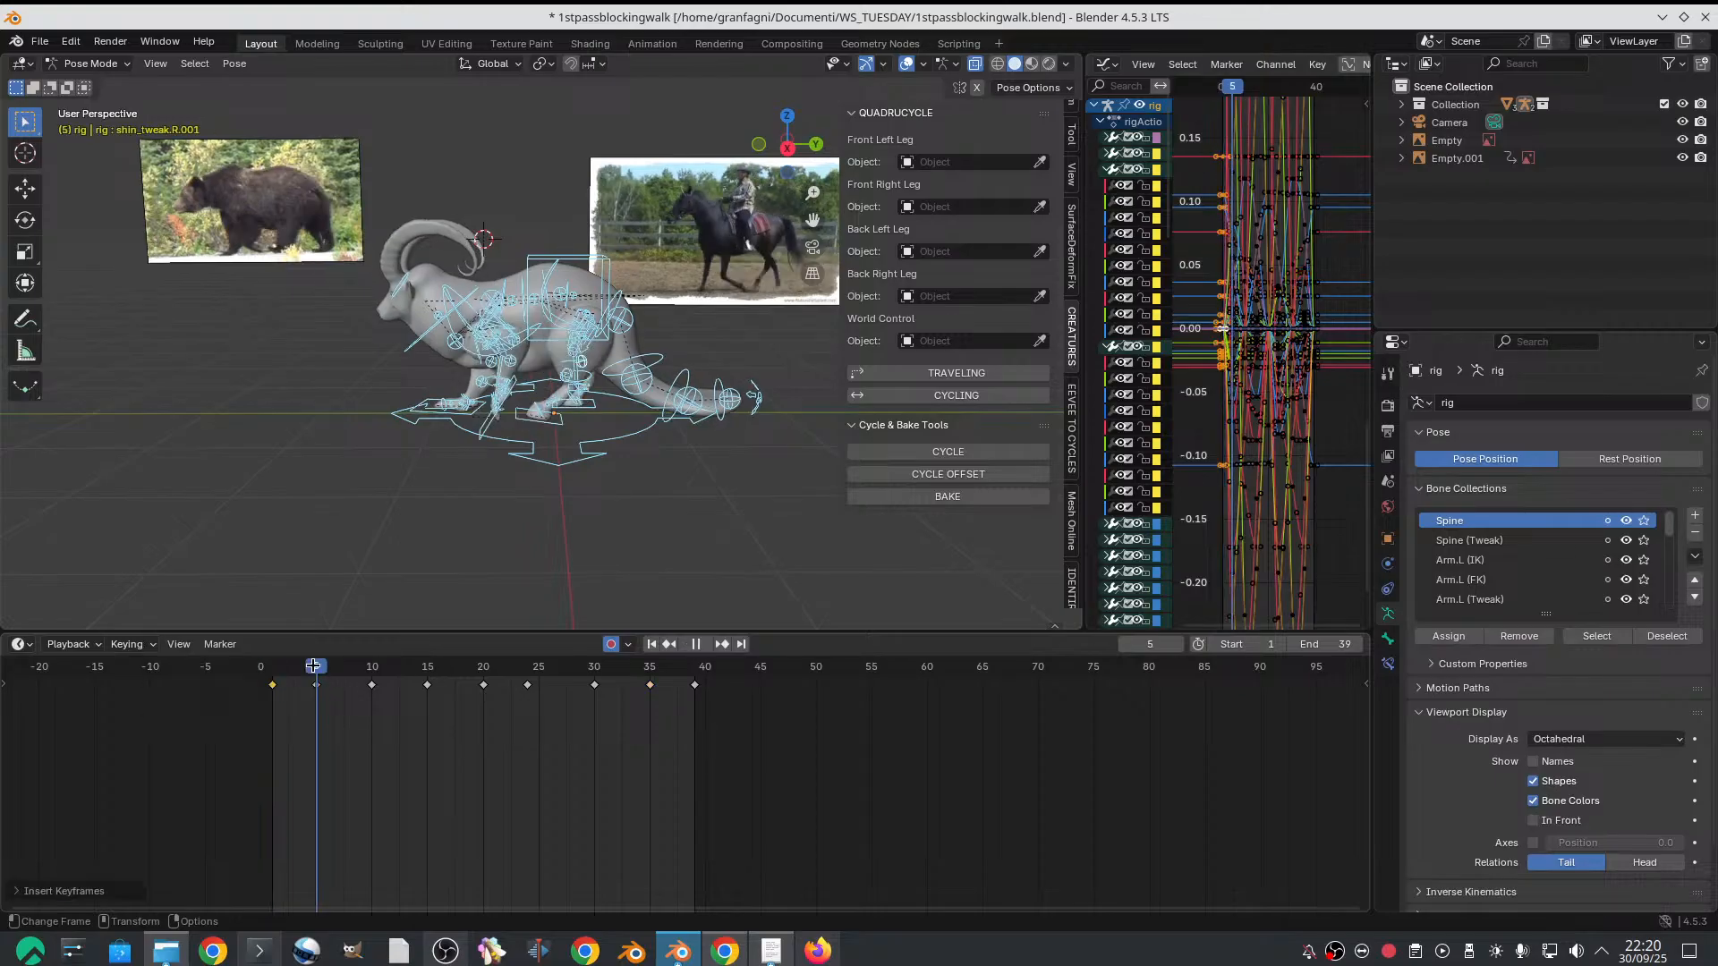
key("i")
left_click(338, 667)
left_click(373, 685)
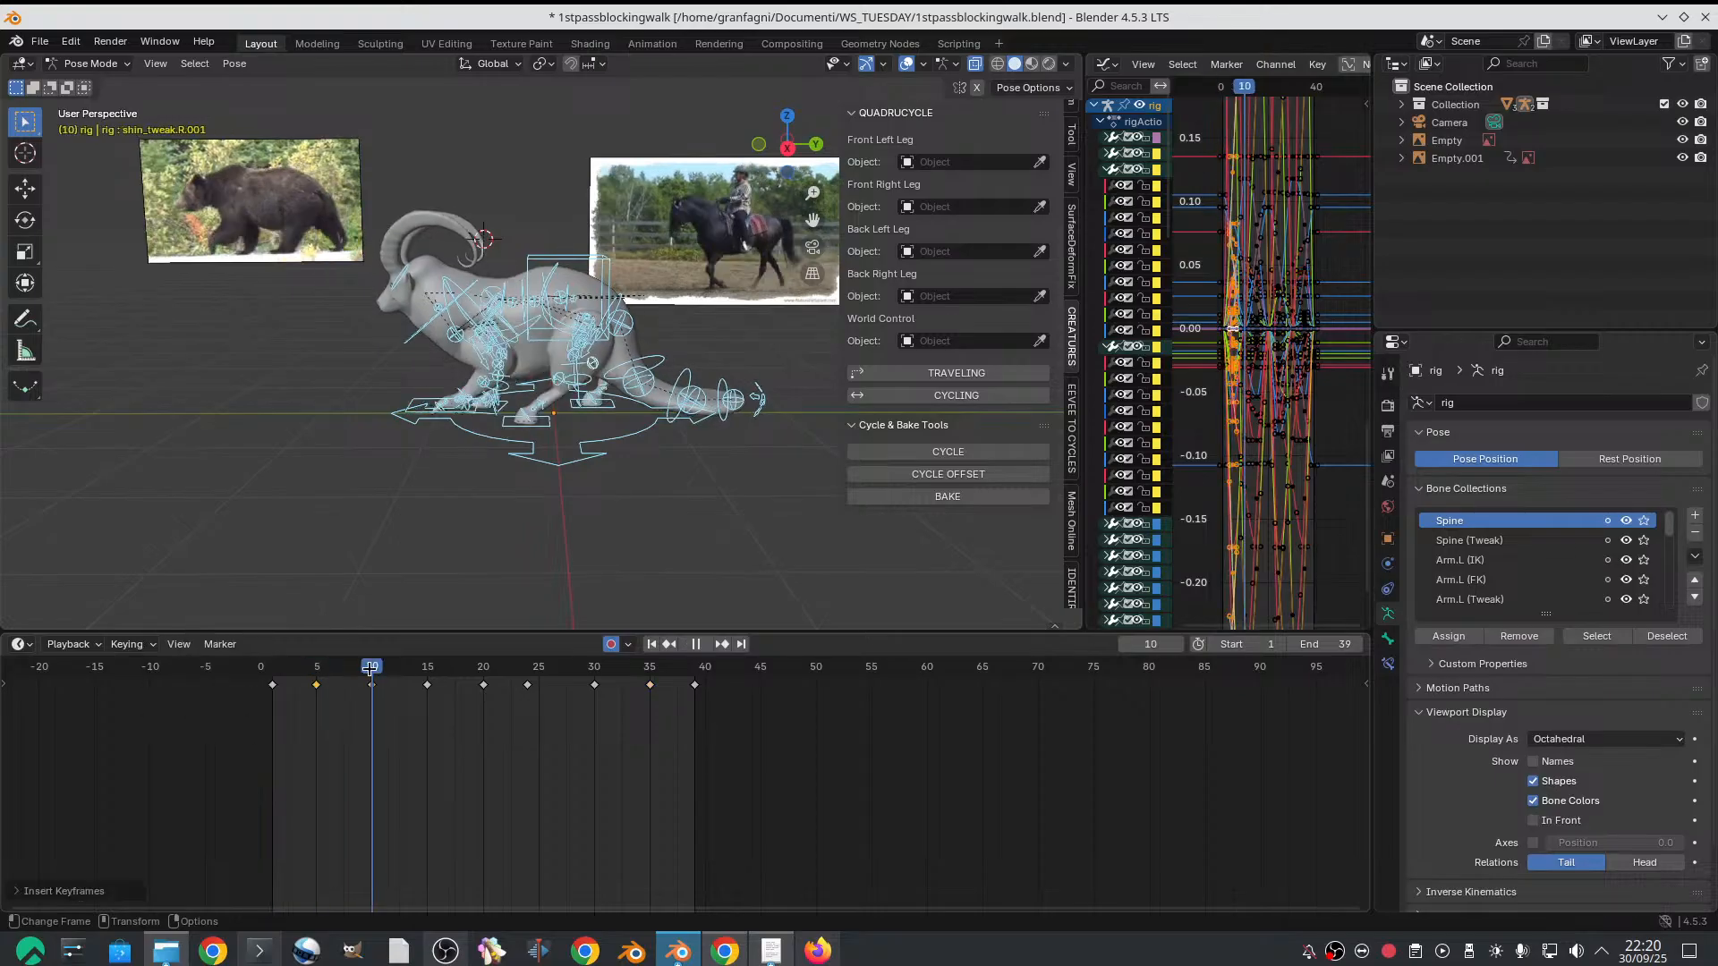
key("i")
left_click(389, 667)
left_click(427, 685)
key("i")
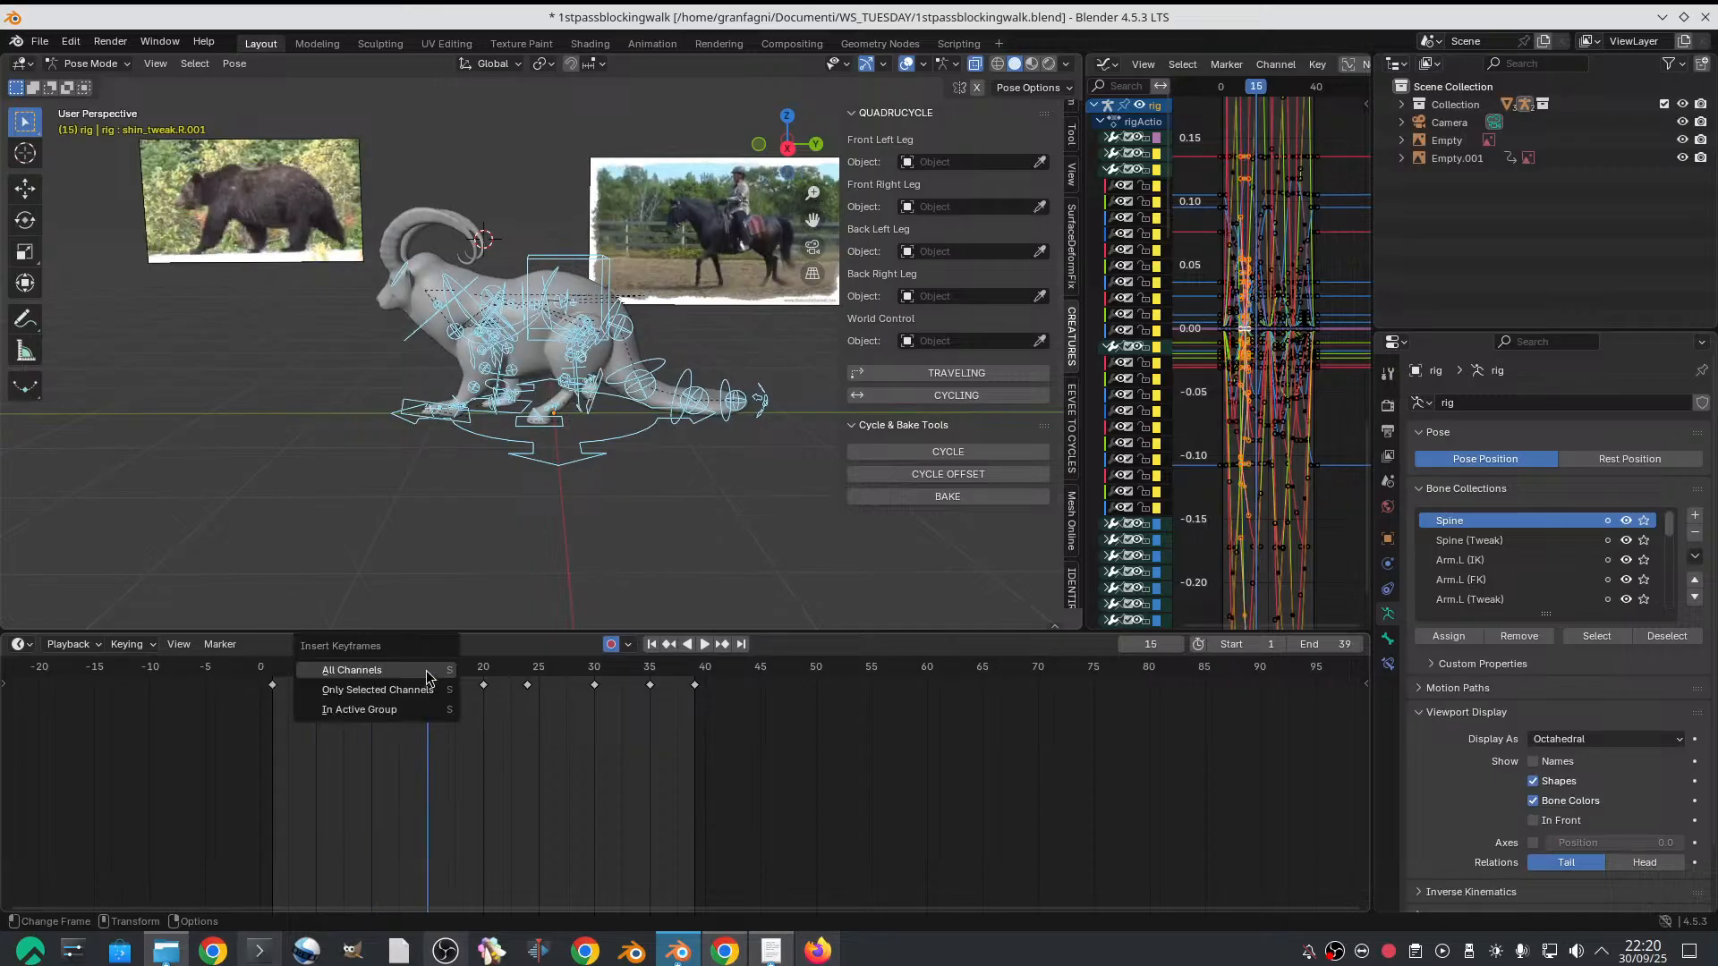
left_click(432, 671)
left_click(483, 684)
key("i")
left_click(489, 670)
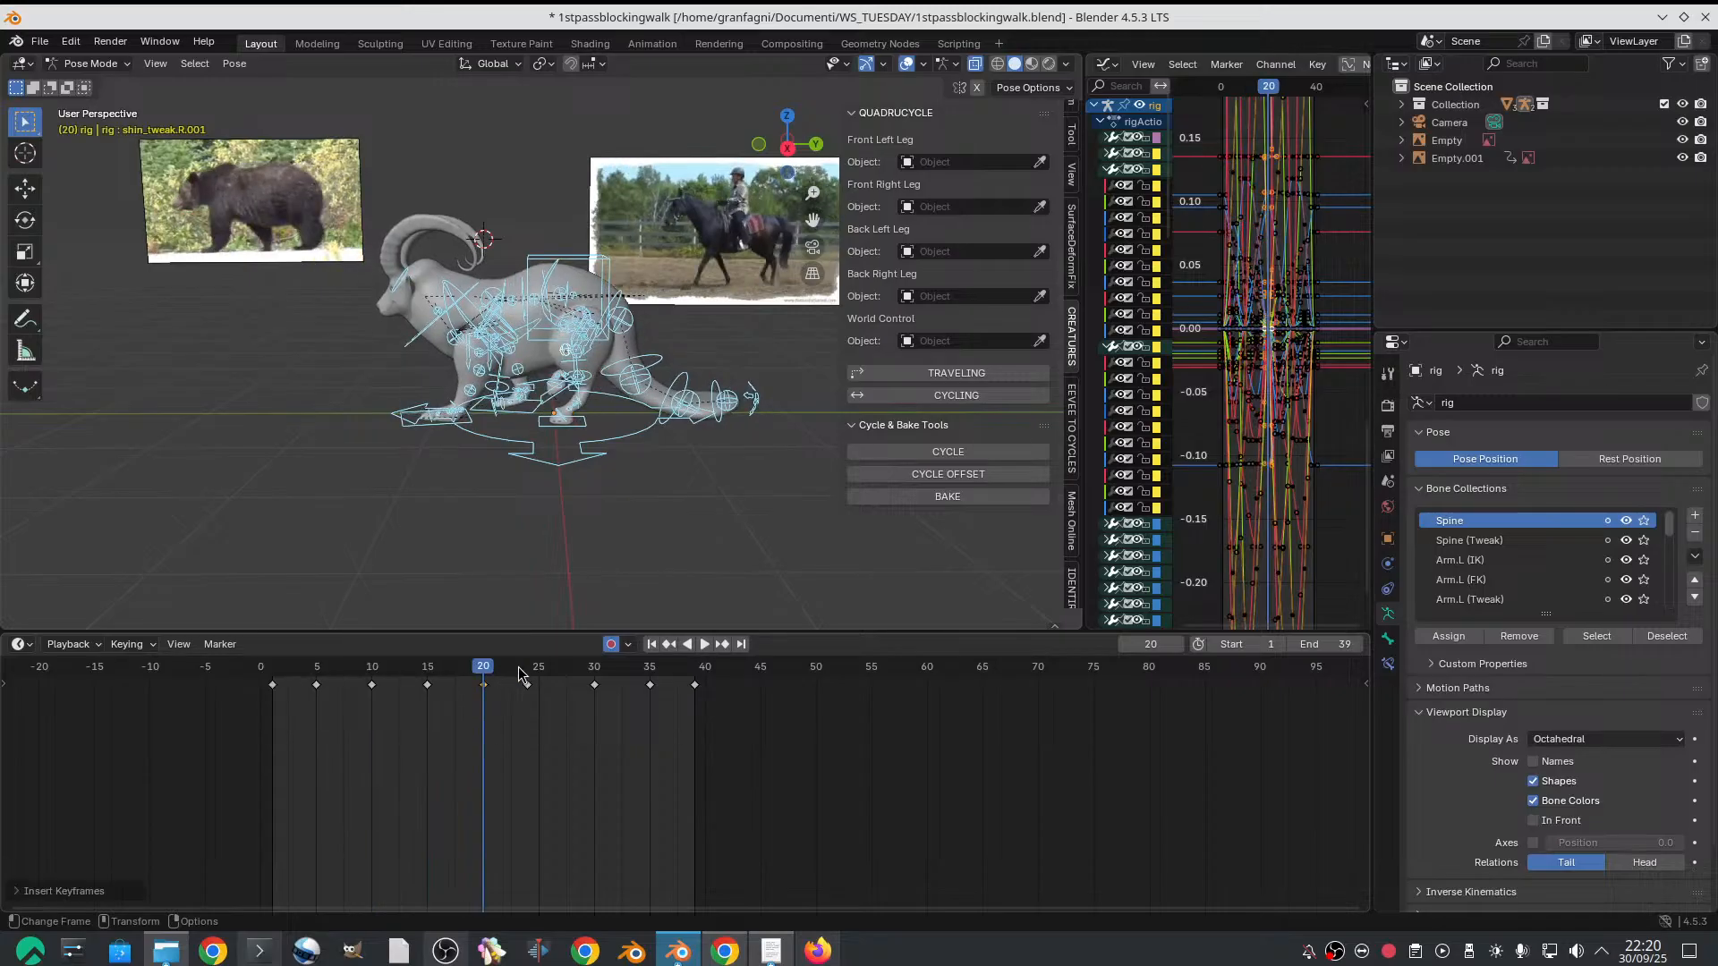
Insert keyframes for all of the rig's controls on frames 24, 30 and 35
left_click(528, 684)
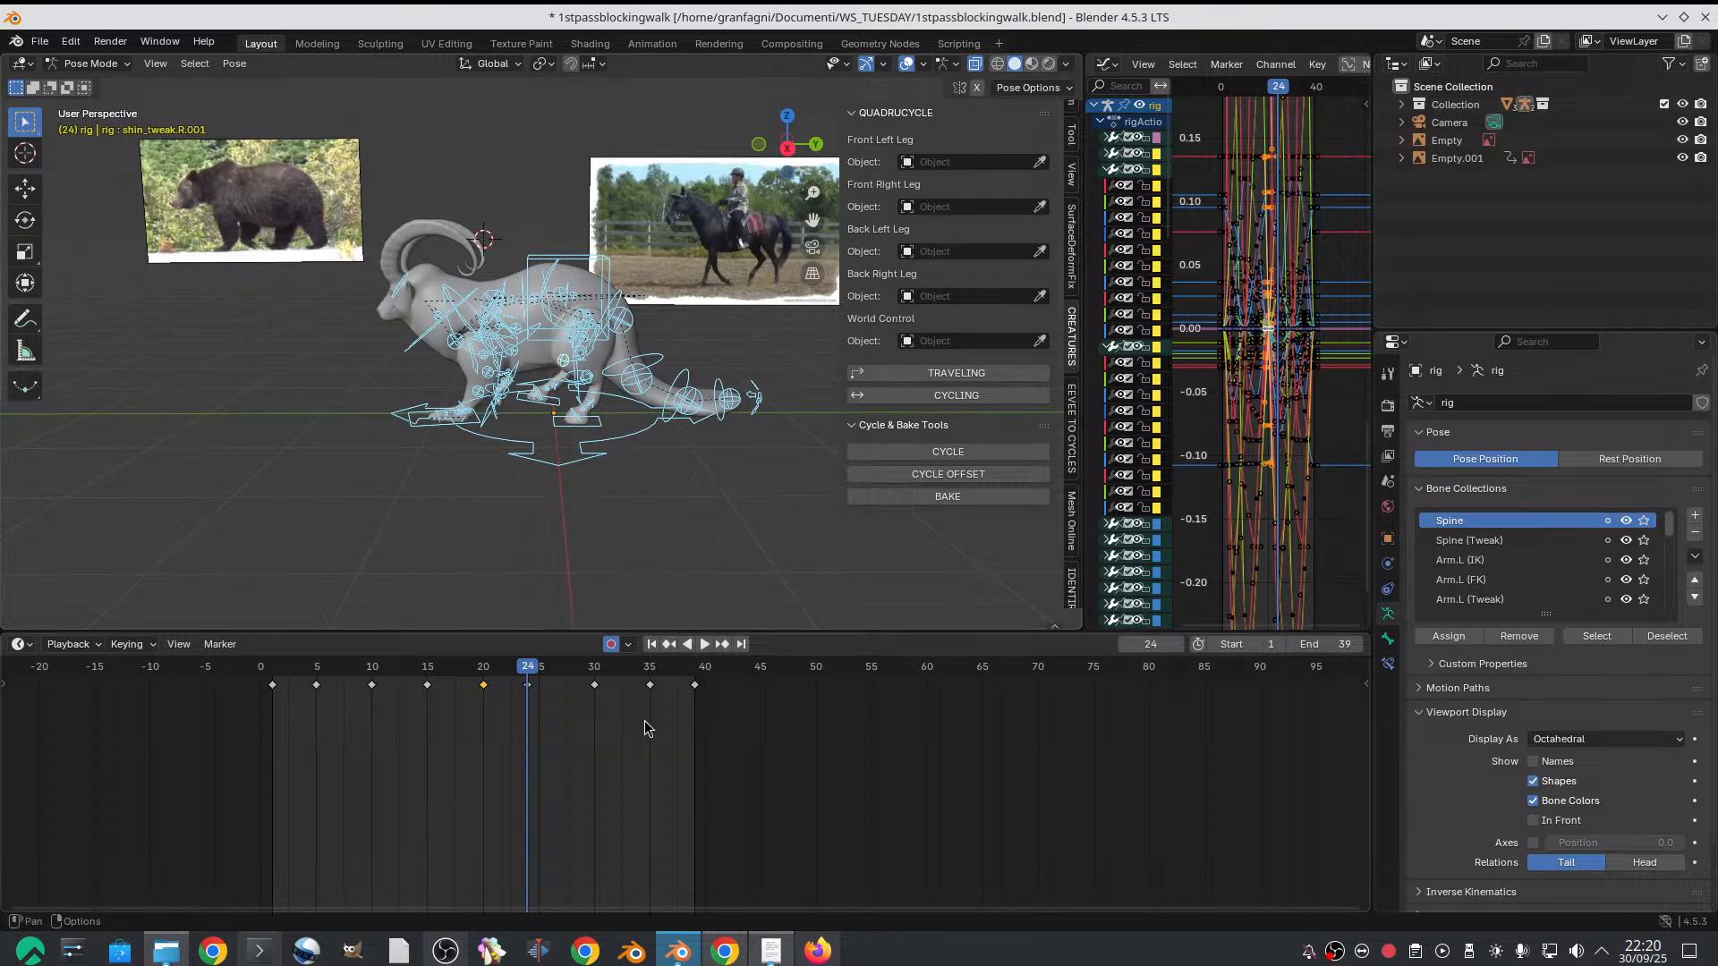
key("i")
left_click(573, 680)
left_click(594, 673)
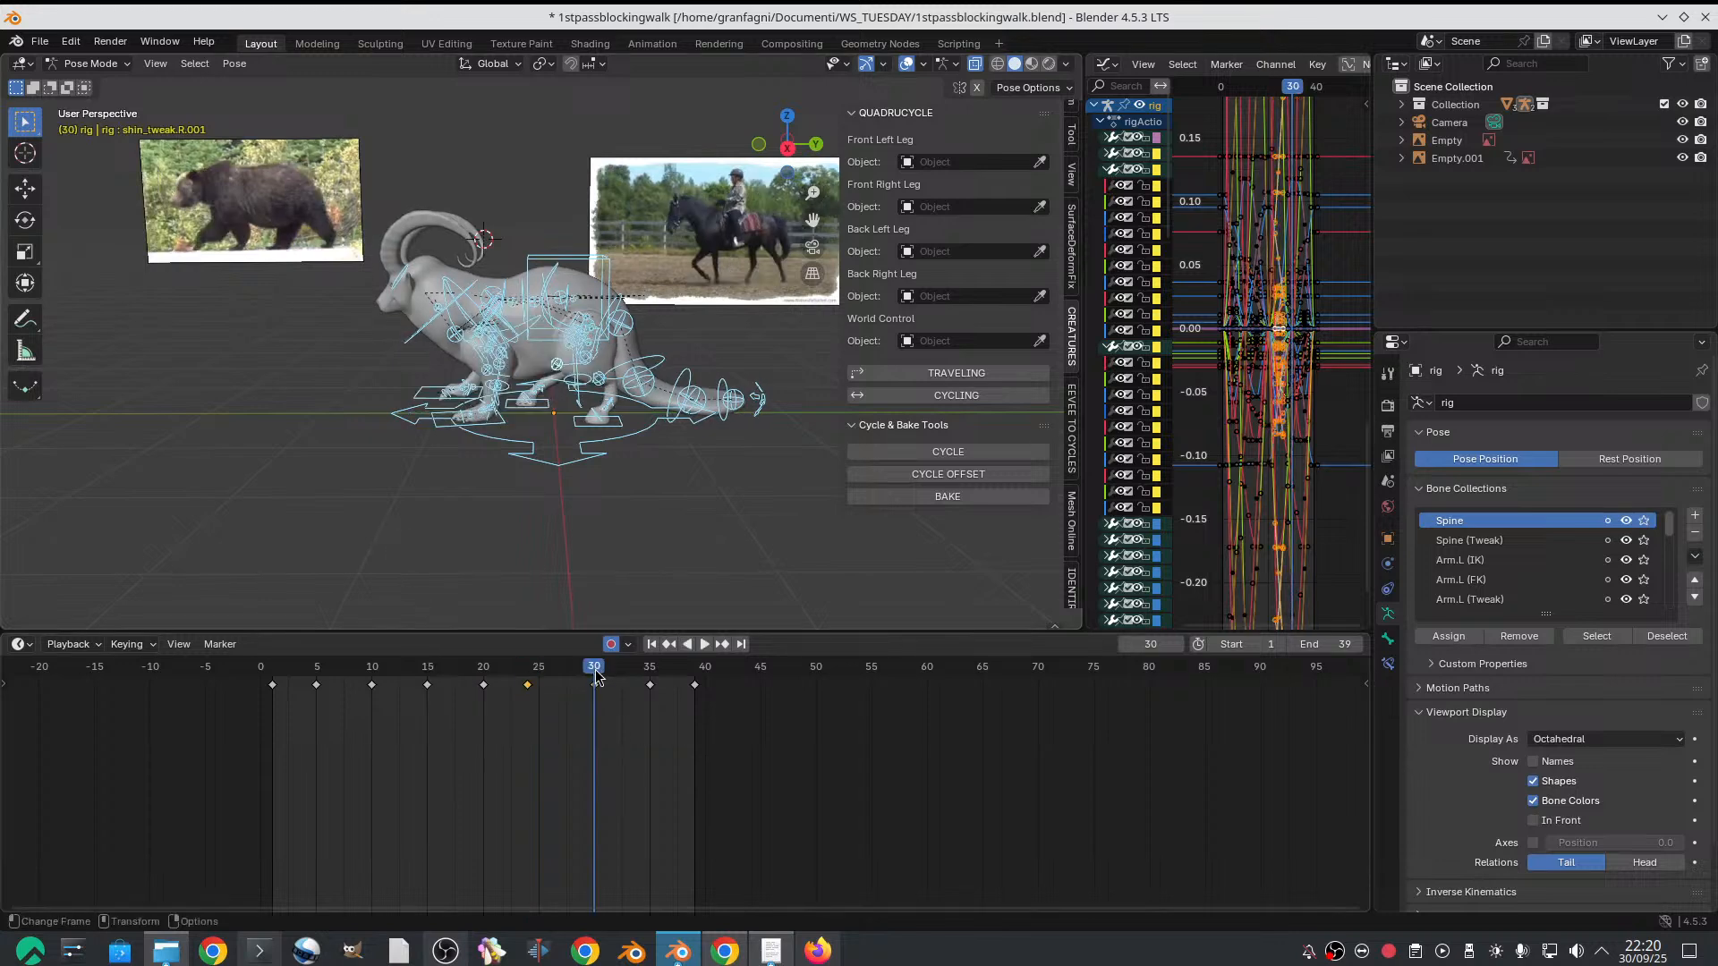
key("i")
left_click(586, 670)
left_click(650, 673)
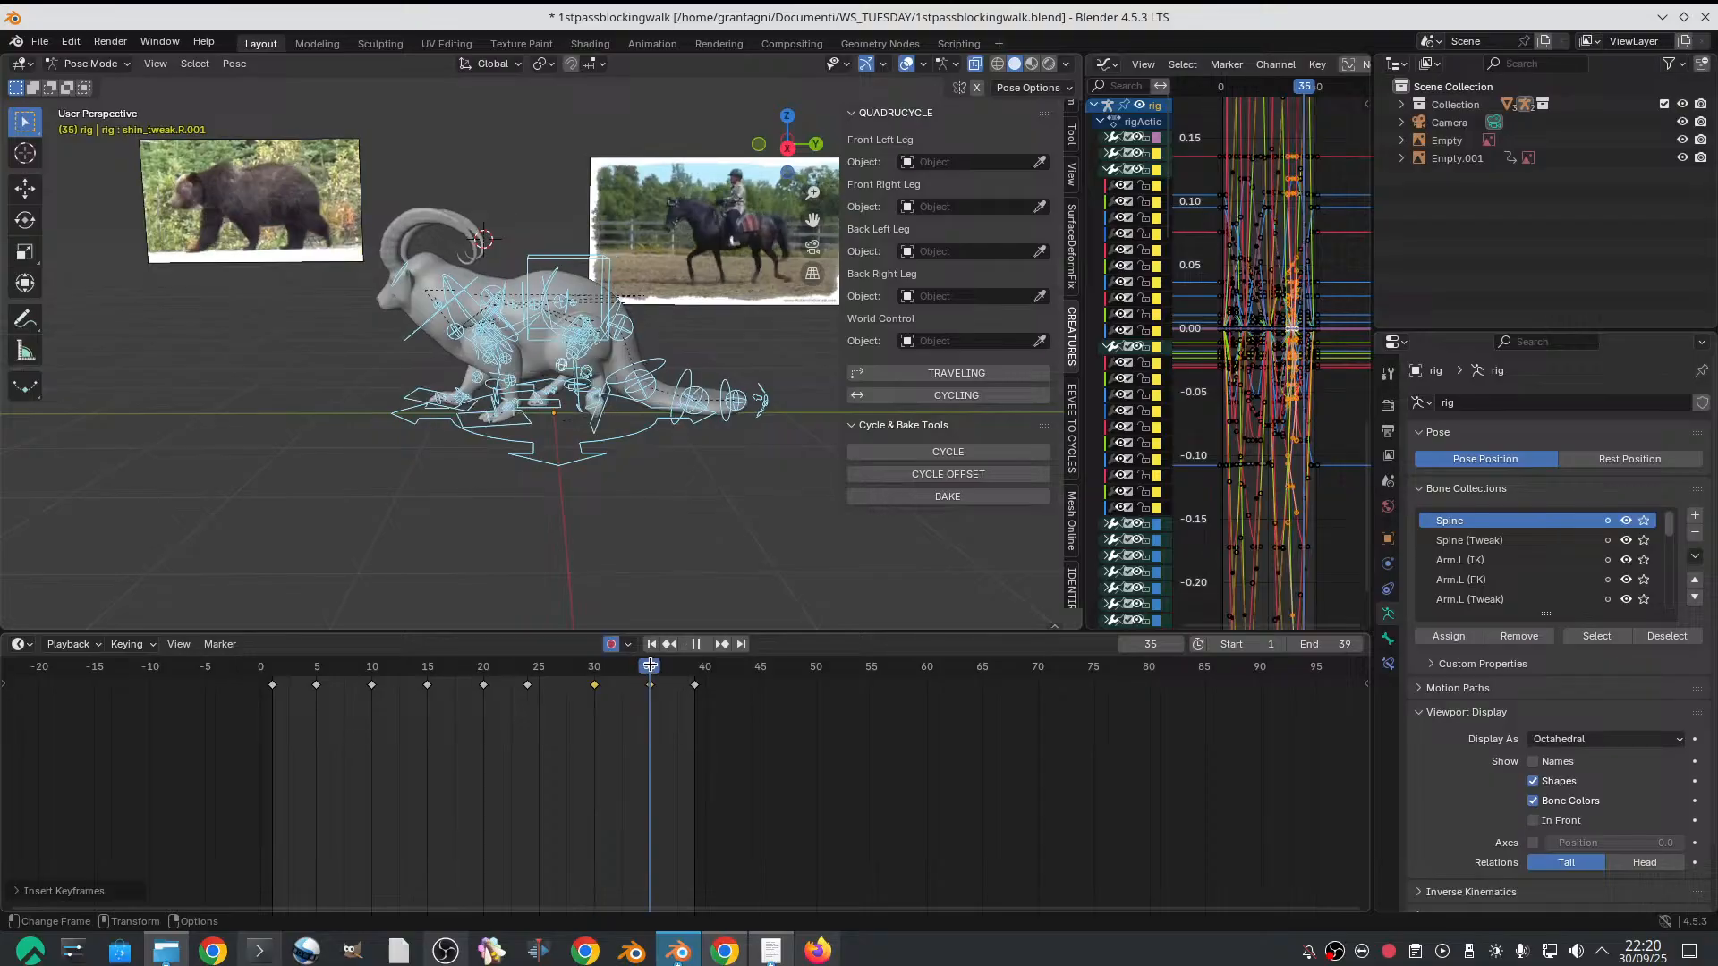
key("i")
left_click(653, 669)
Move the keyframes on frame 24 to frame 25
left_click(528, 686)
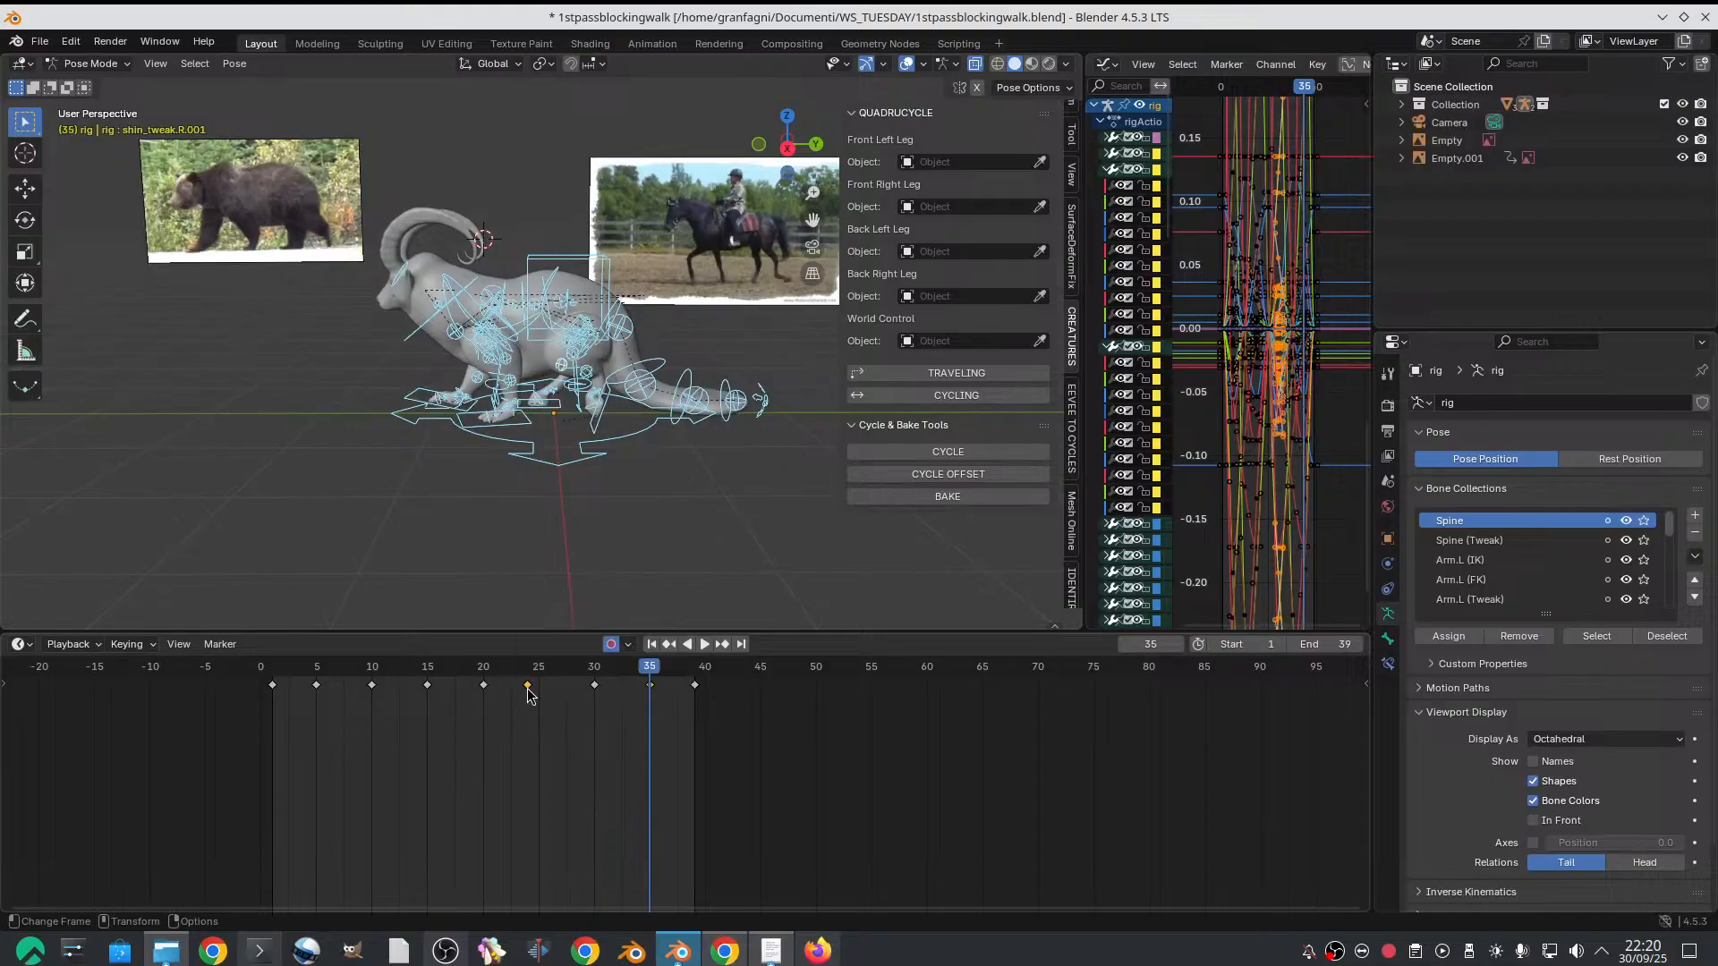
left_click(536, 673)
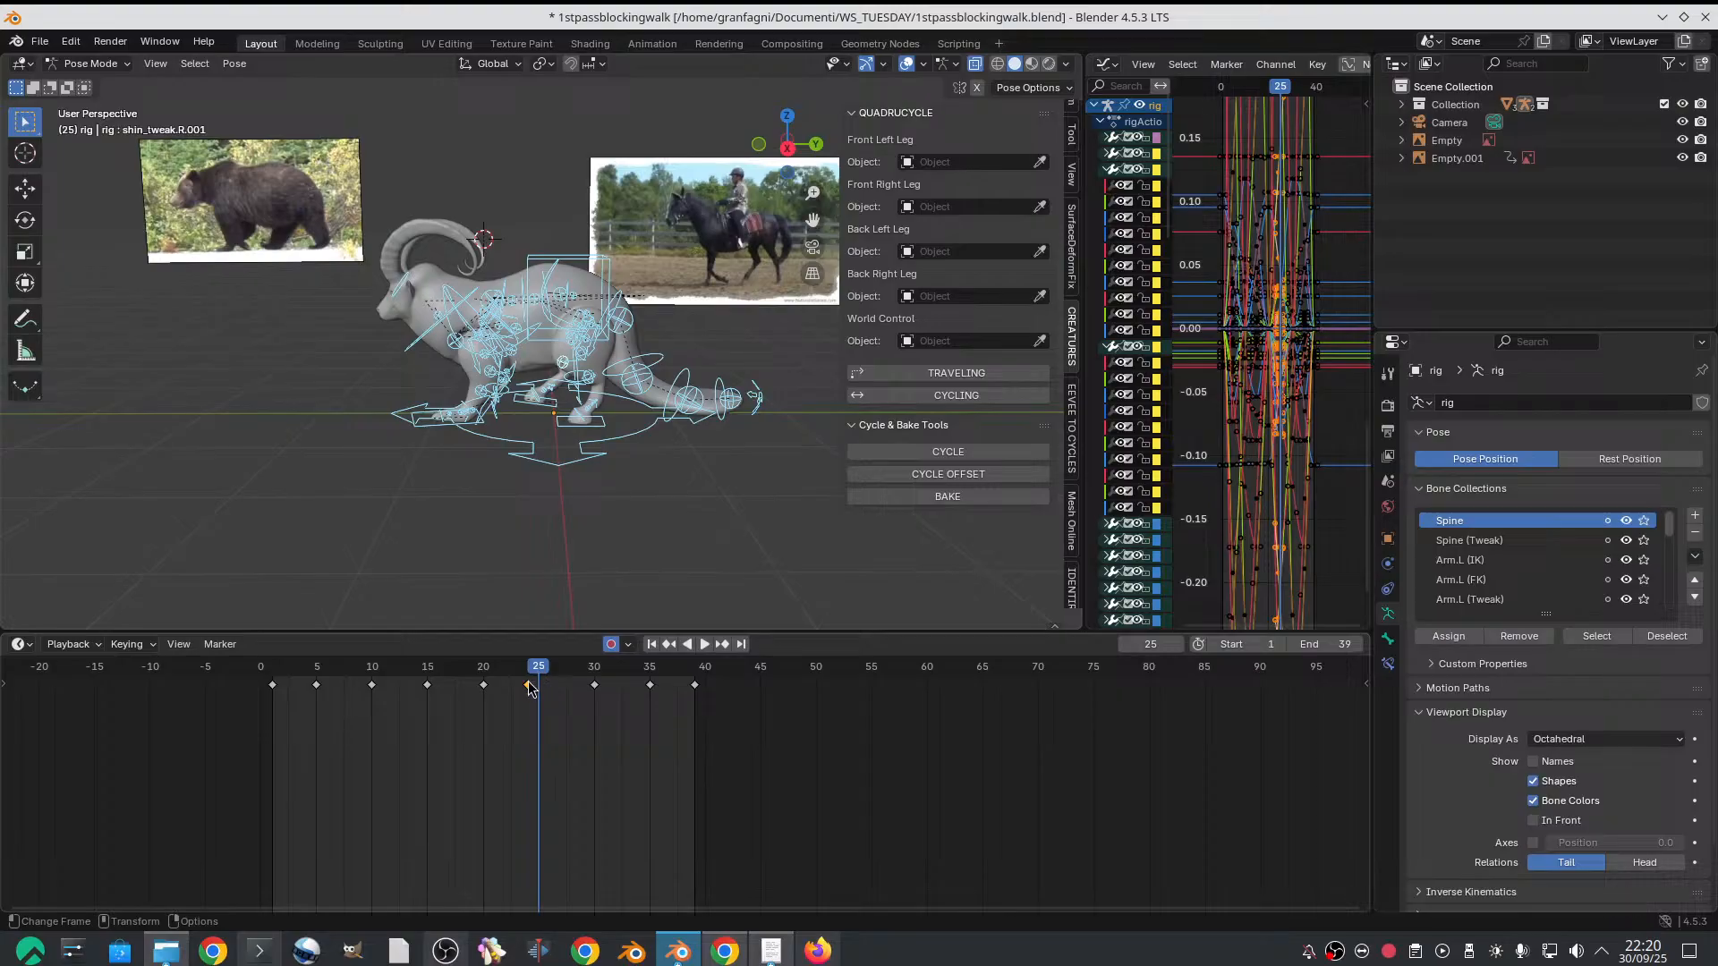
key("g")
left_click(548, 687)
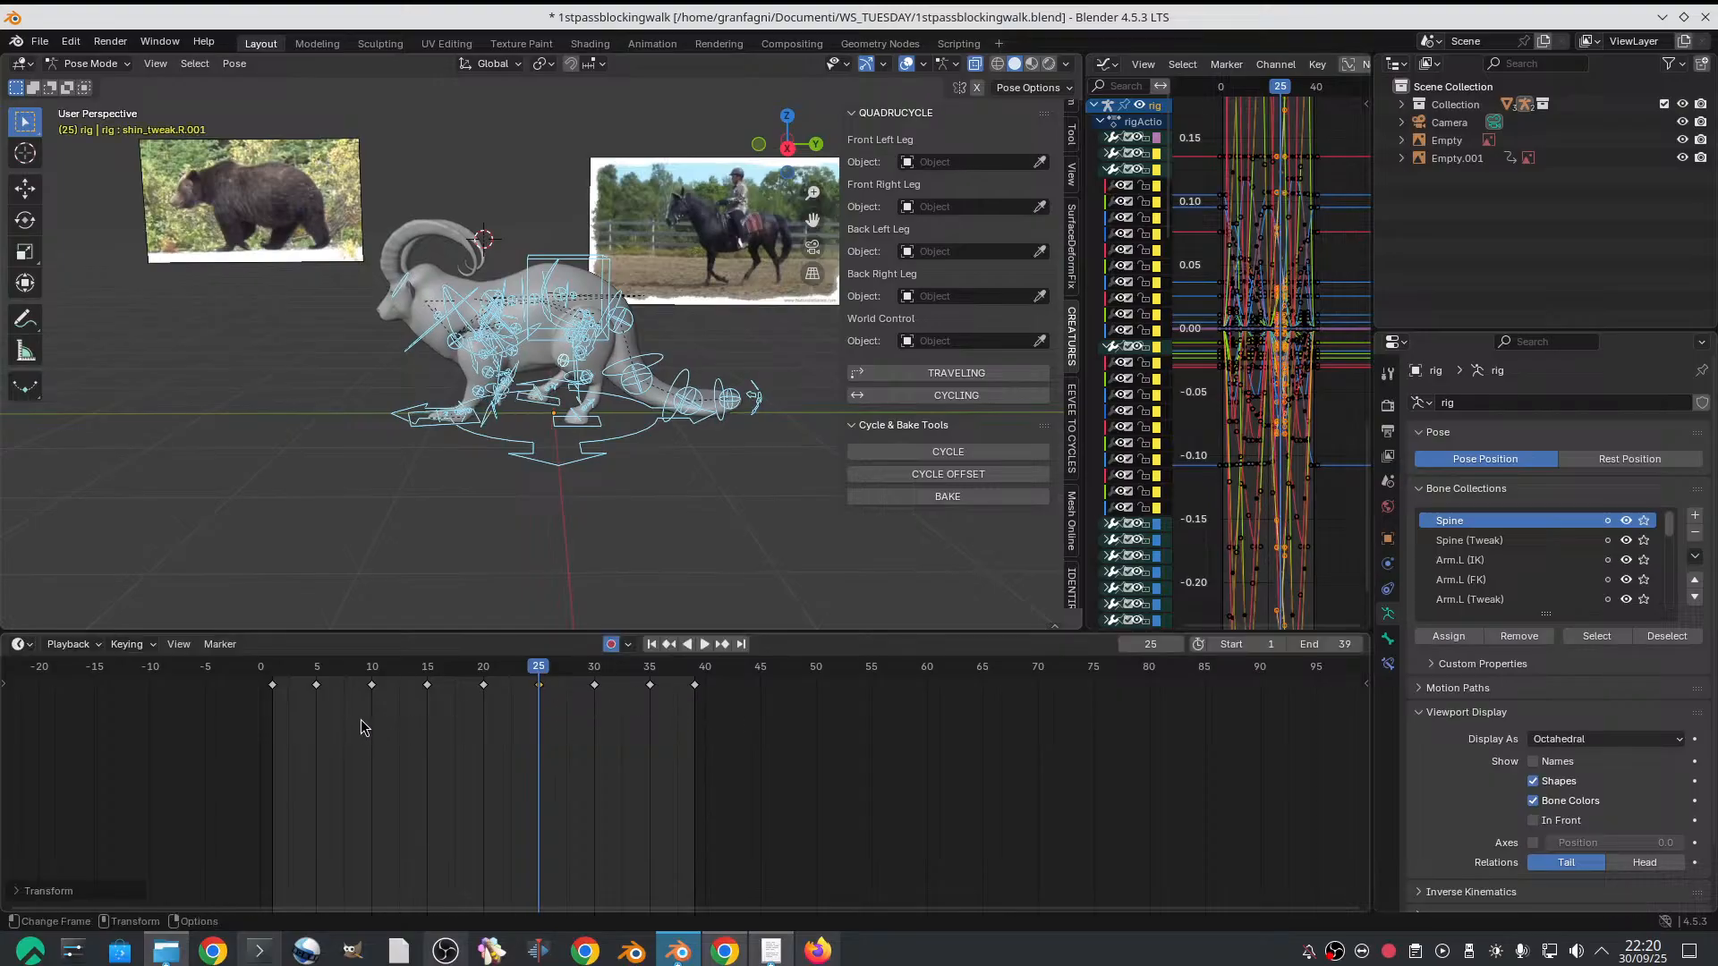
Set the interpolation of all keyframes to Constant and play back the stepped walk cycle from frame 1
left_click_drag(253, 730, 911, 648)
right_click(582, 732)
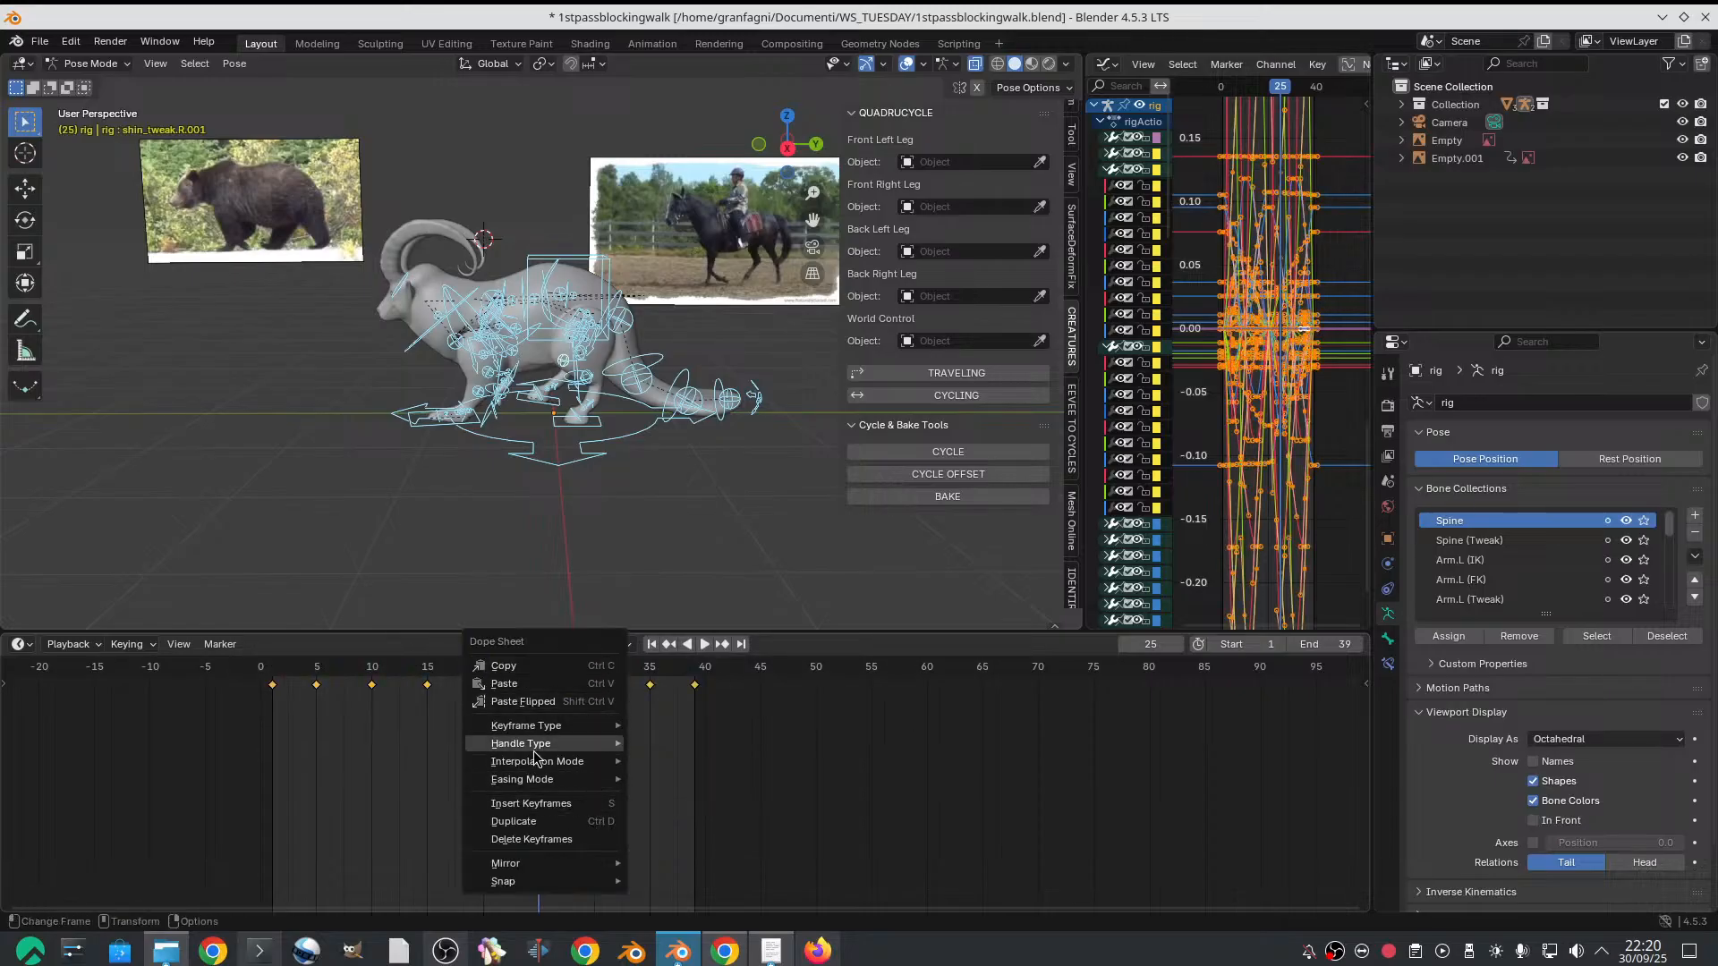
mouse_move(549, 765)
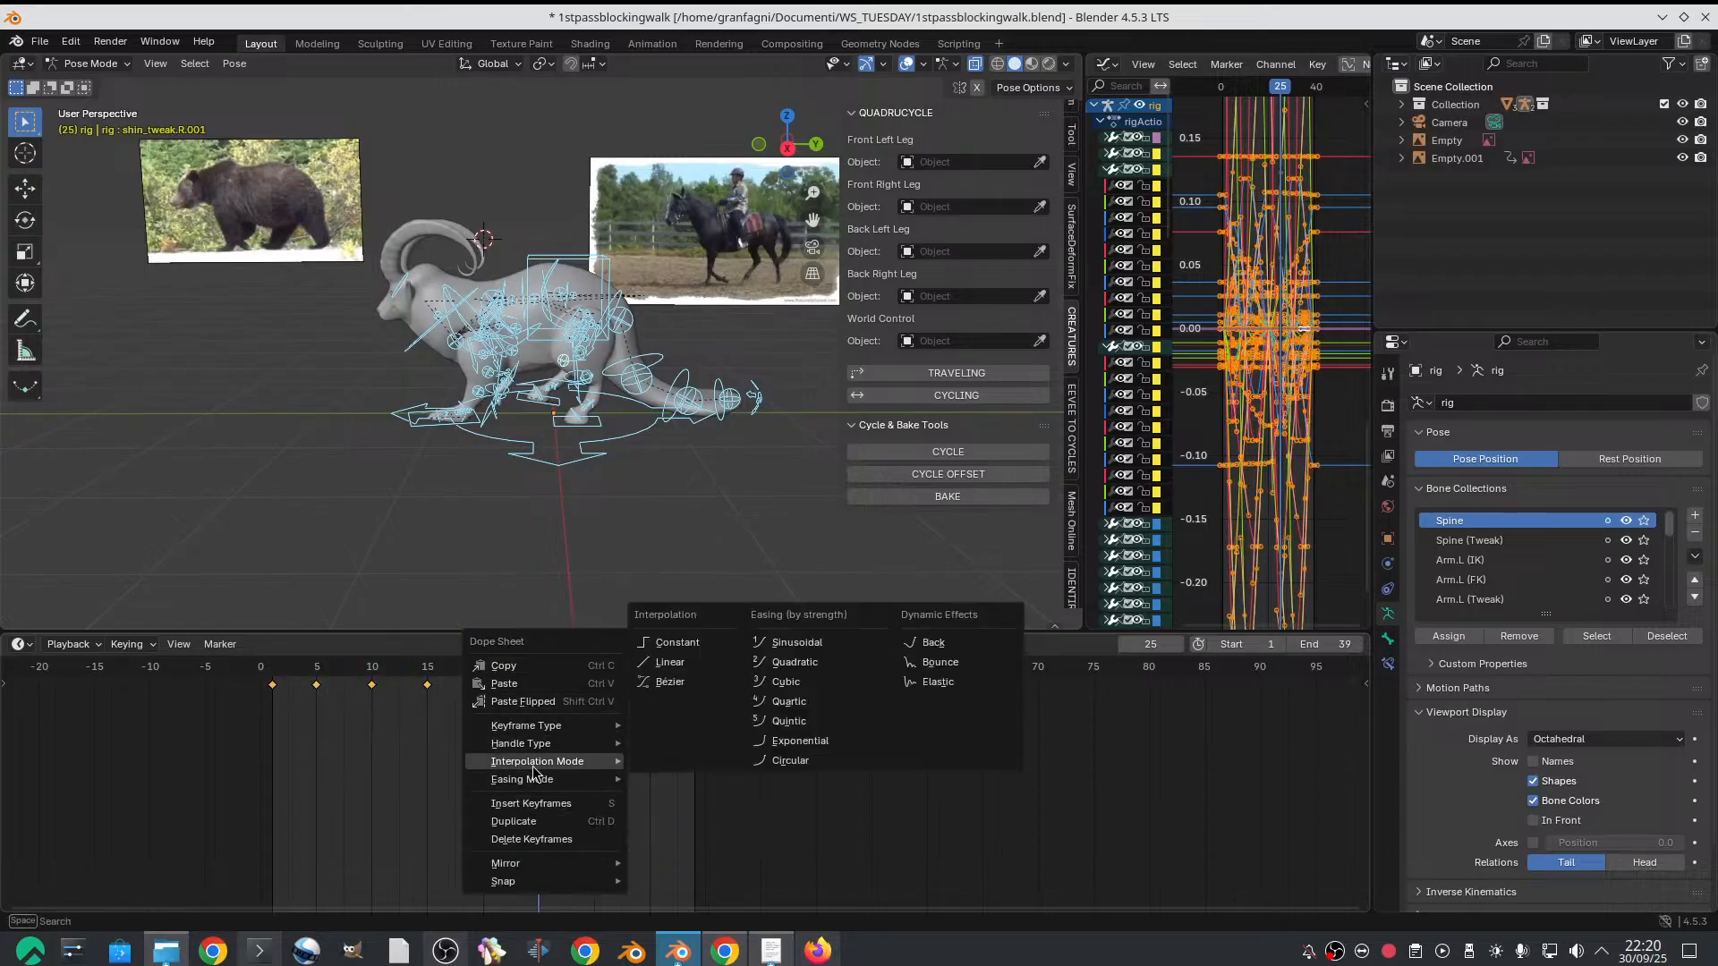
left_click(680, 645)
left_click(273, 669)
key("space")
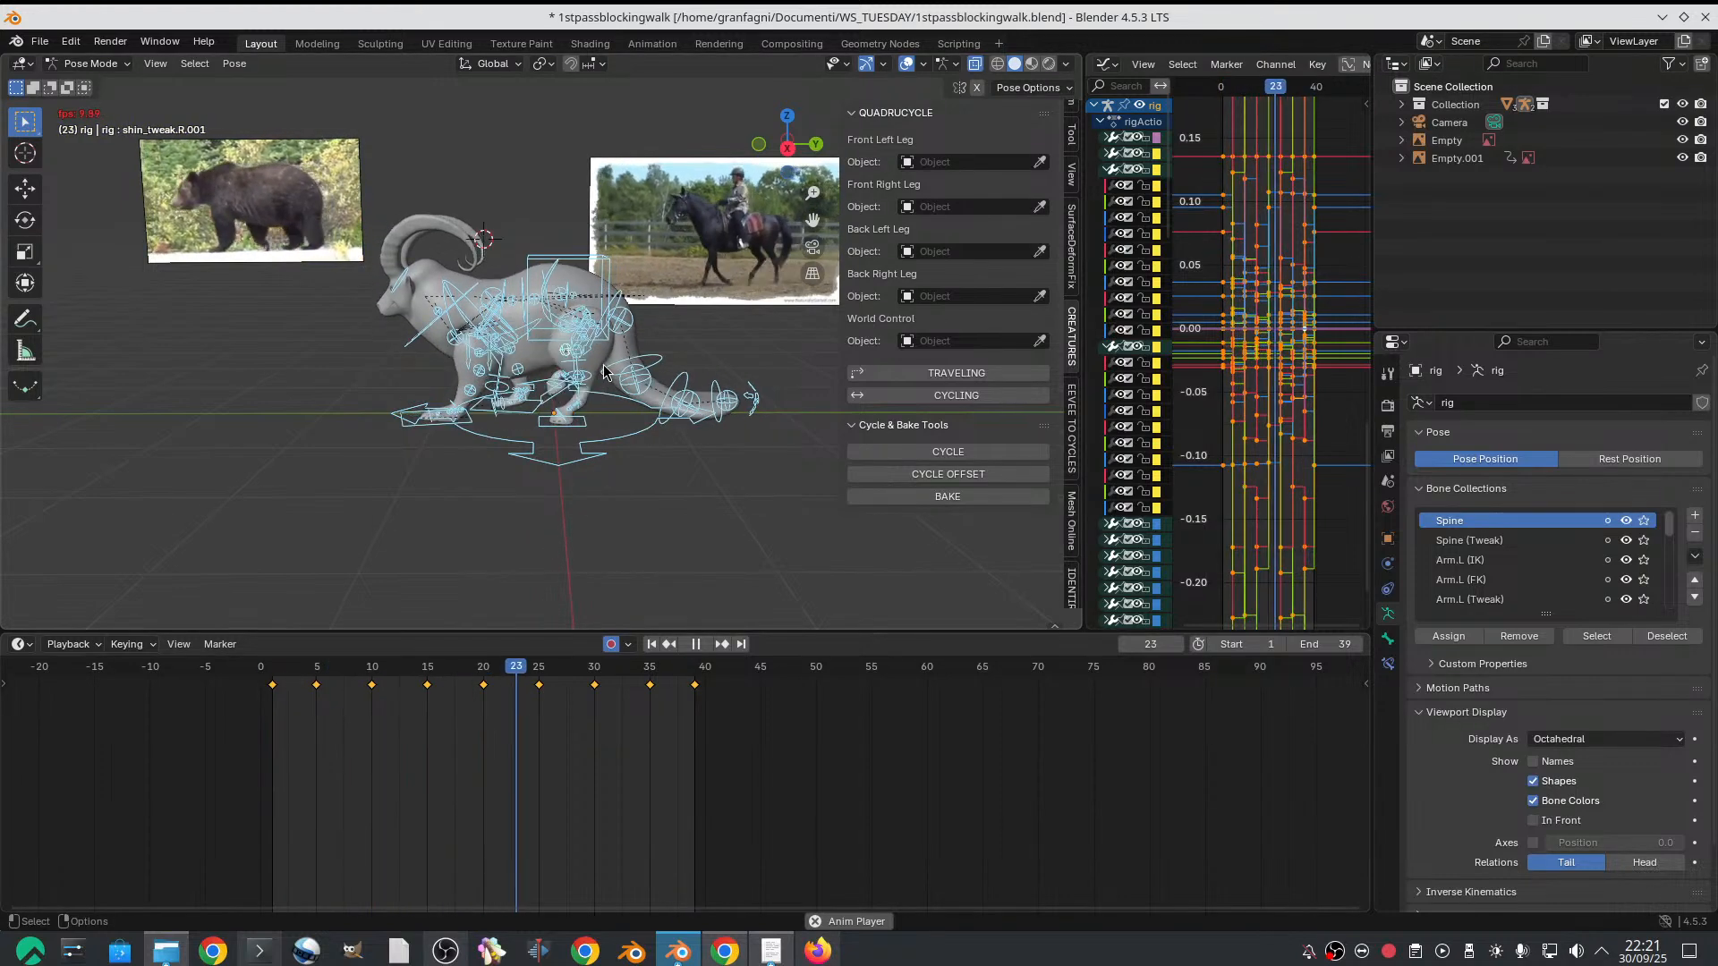
key("space")
Widen the Graph Editor and lower the hips control's curve keys at frames 1 and 20 to slightly below zero
left_click(556, 271)
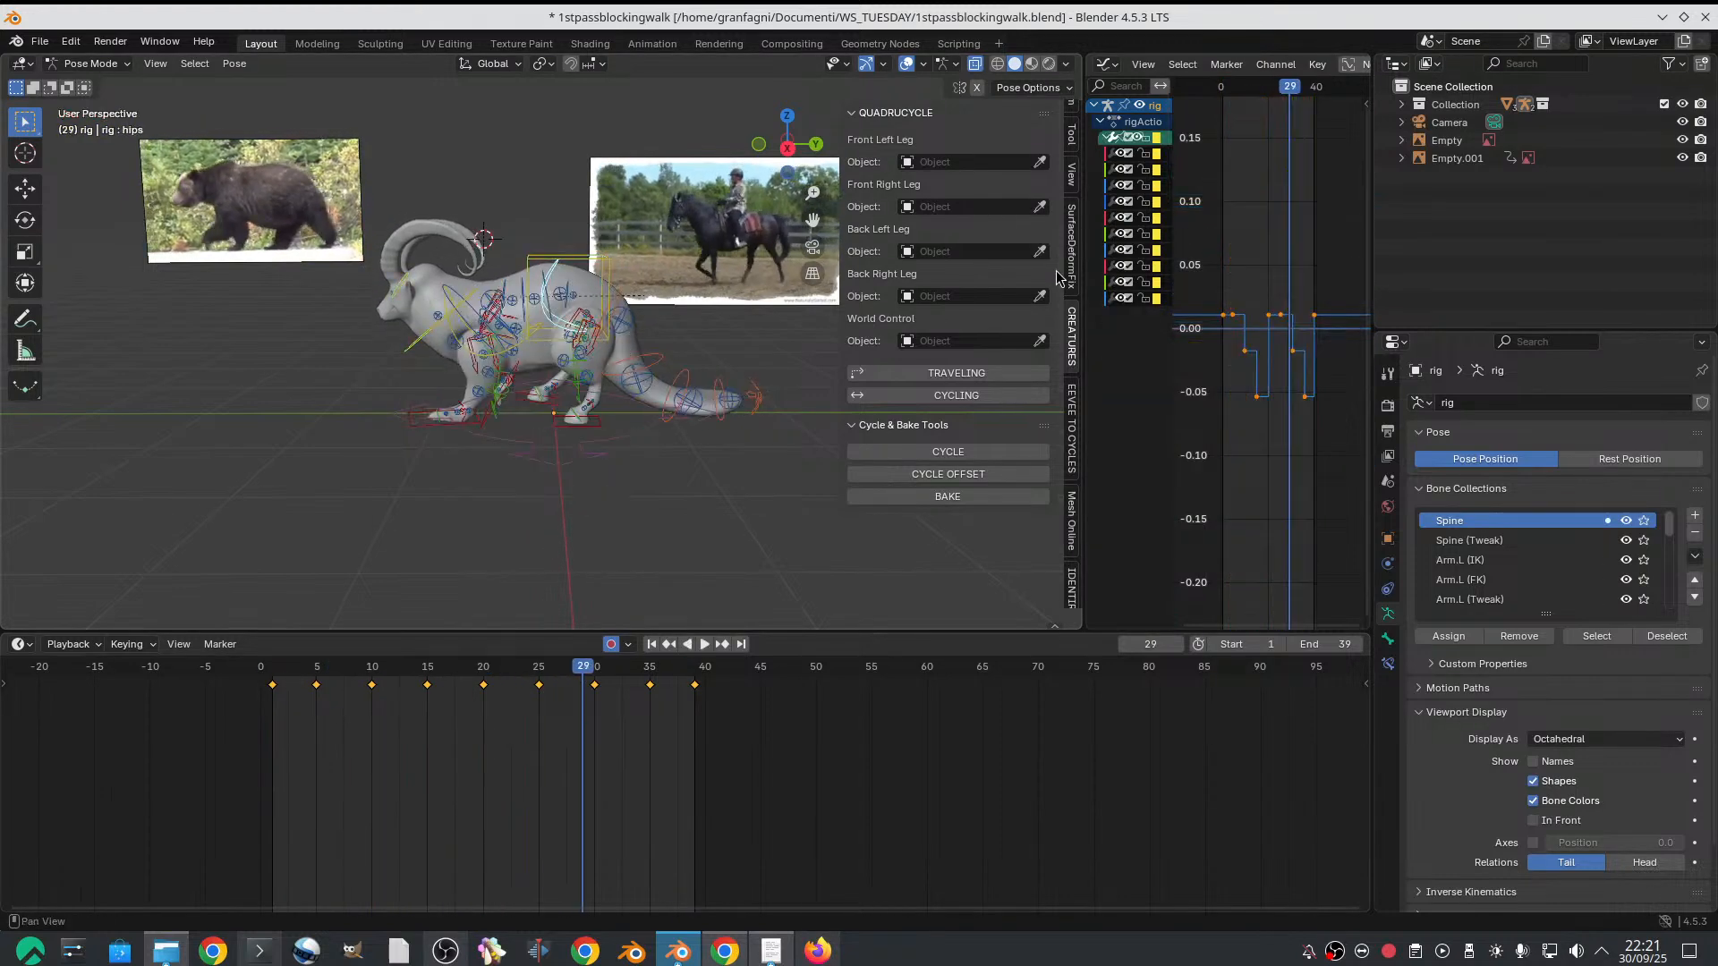
left_click_drag(1083, 280, 700, 280)
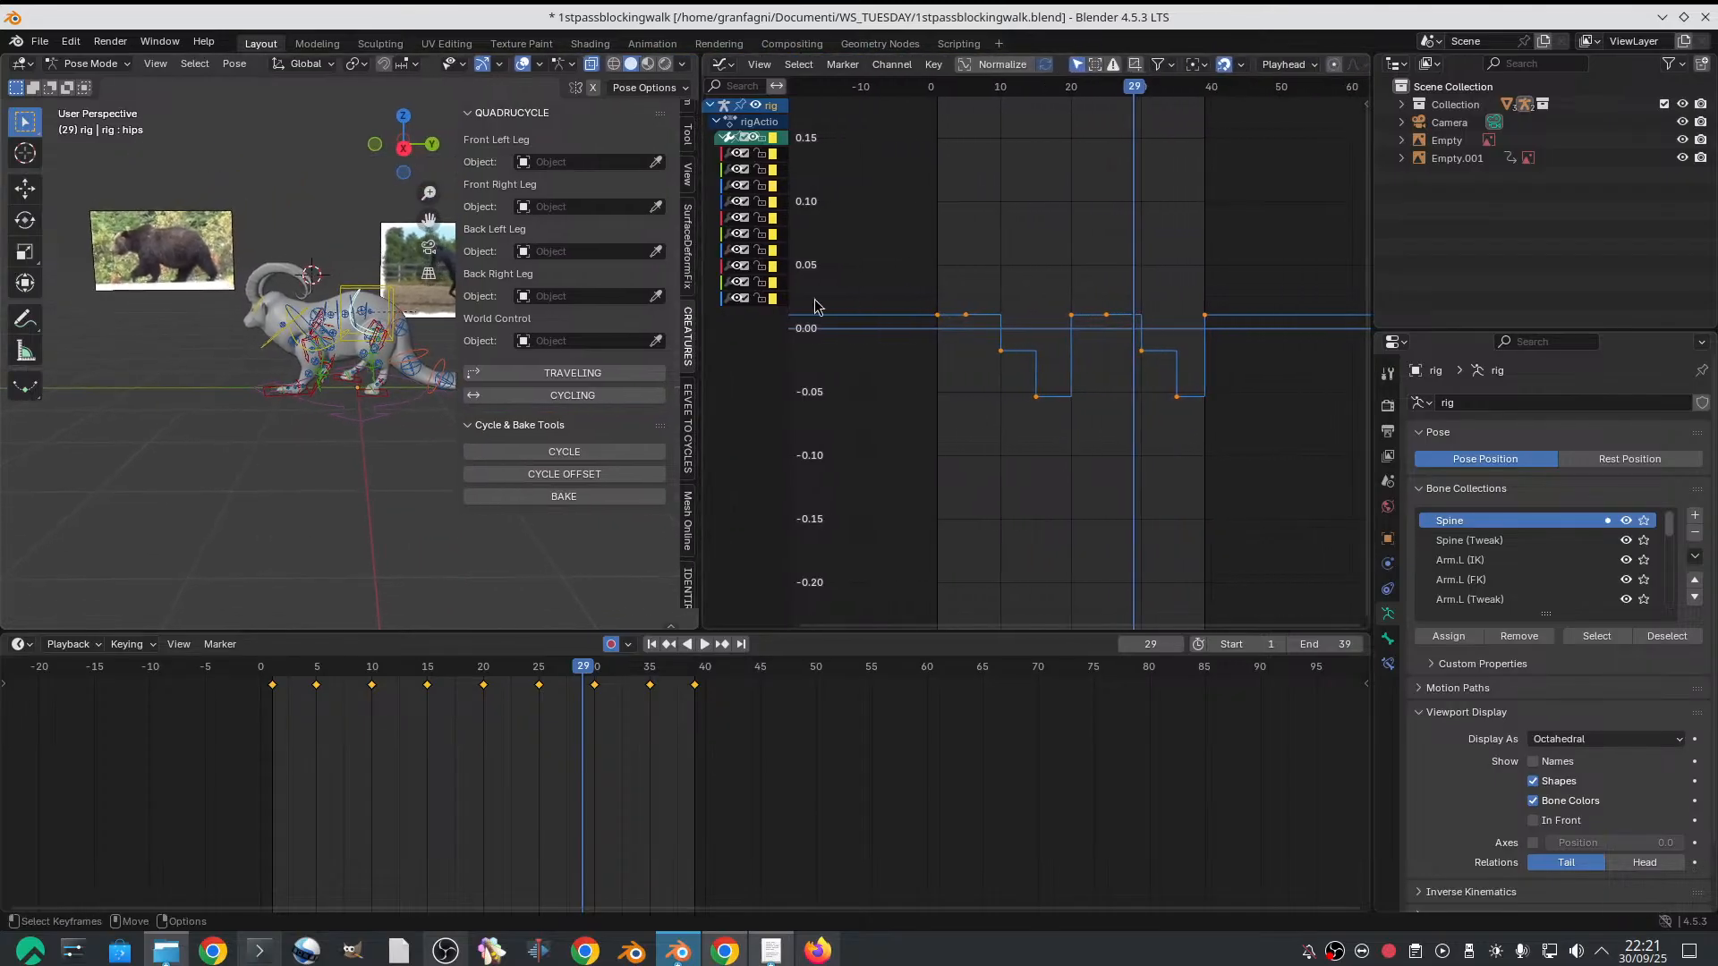
middle_click_drag(991, 366, 1063, 362)
scroll(1062, 353, "up", 1)
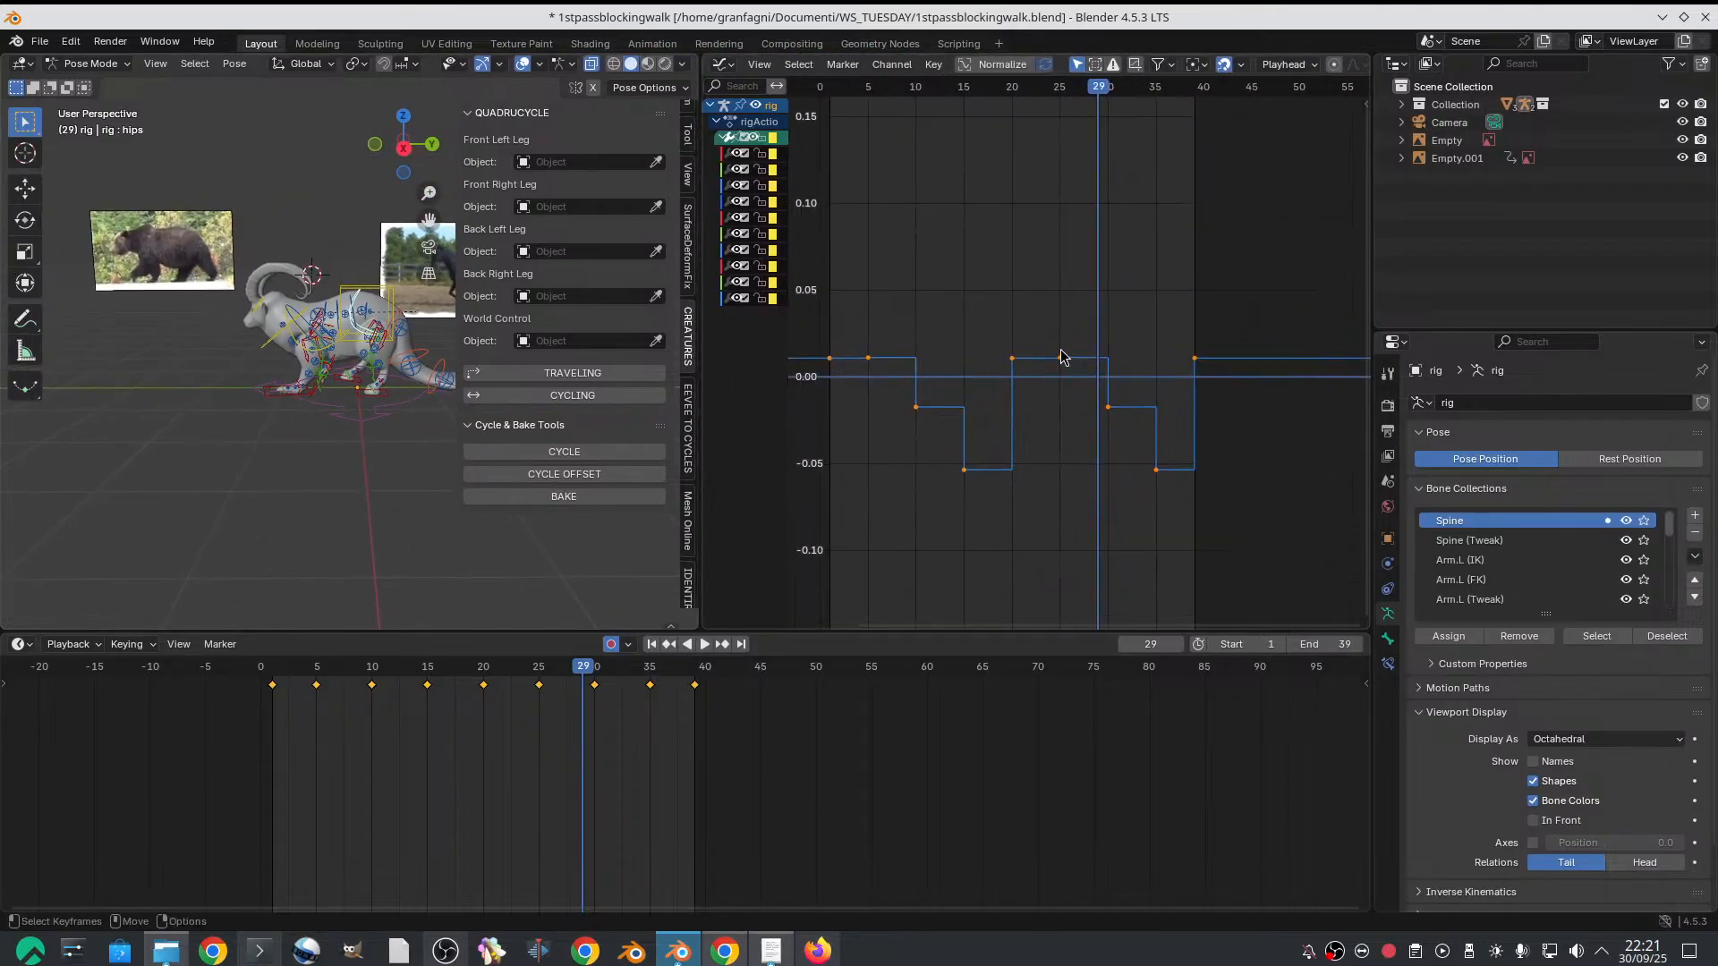
left_click_drag(863, 332, 892, 362)
left_click_drag(1054, 336, 1071, 367, "shift")
left_click_drag(812, 343, 839, 375, "shift")
key("g")
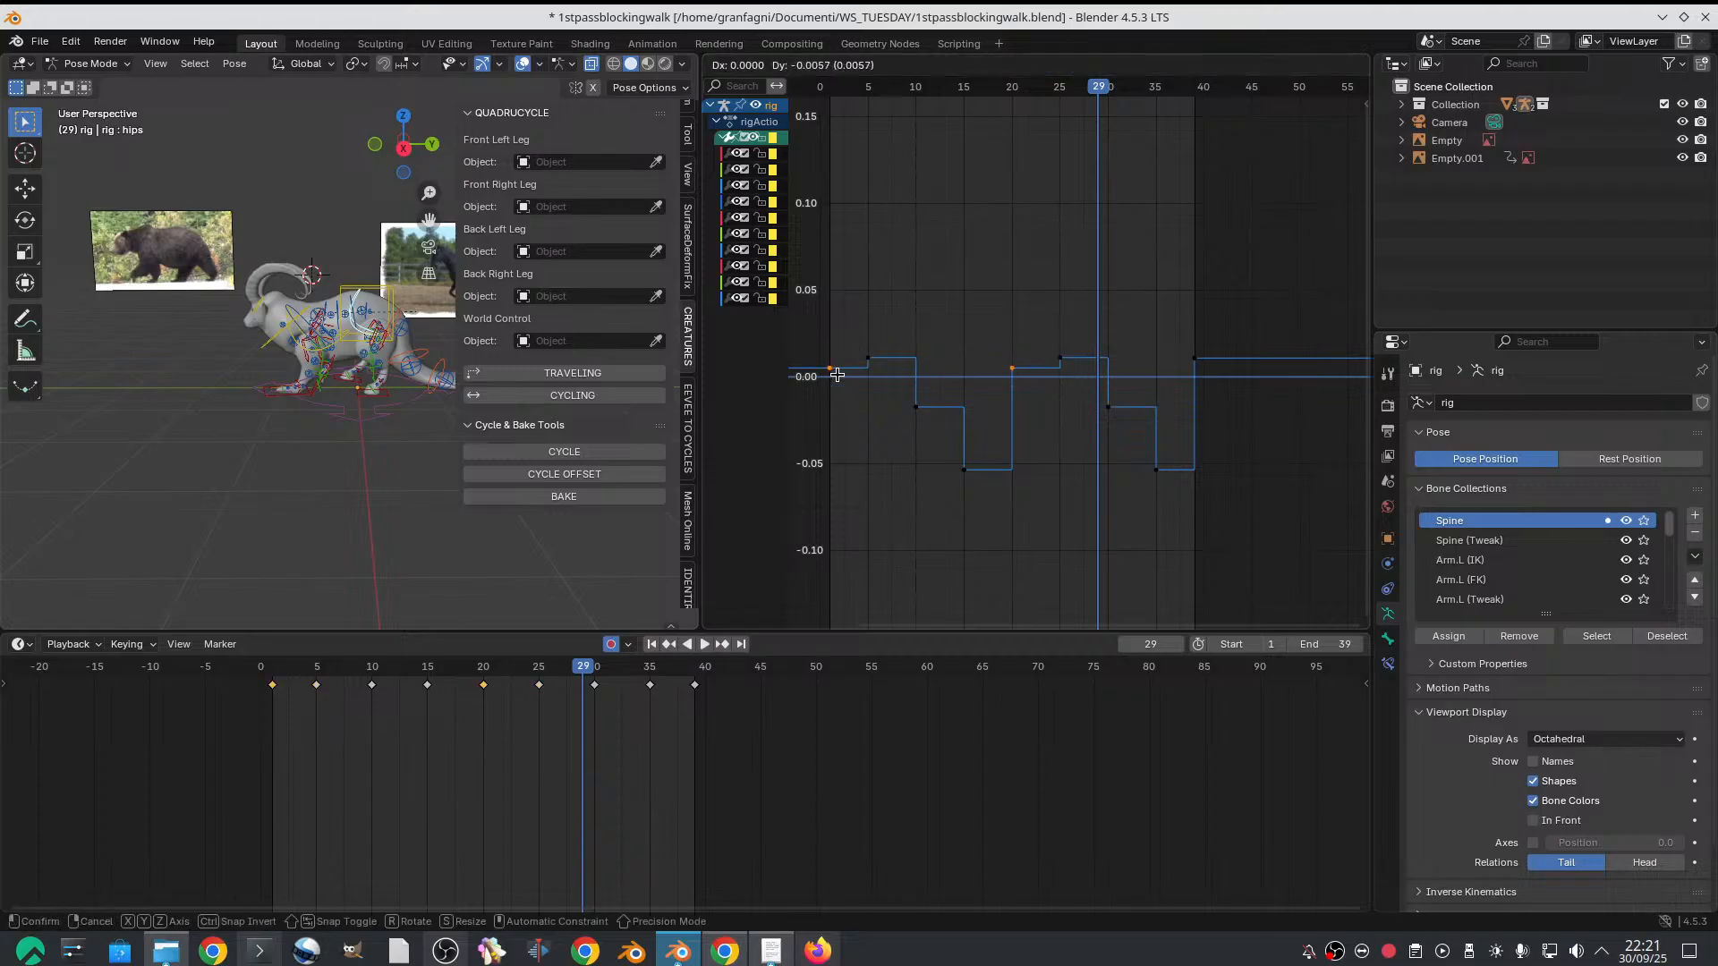
left_click(836, 391)
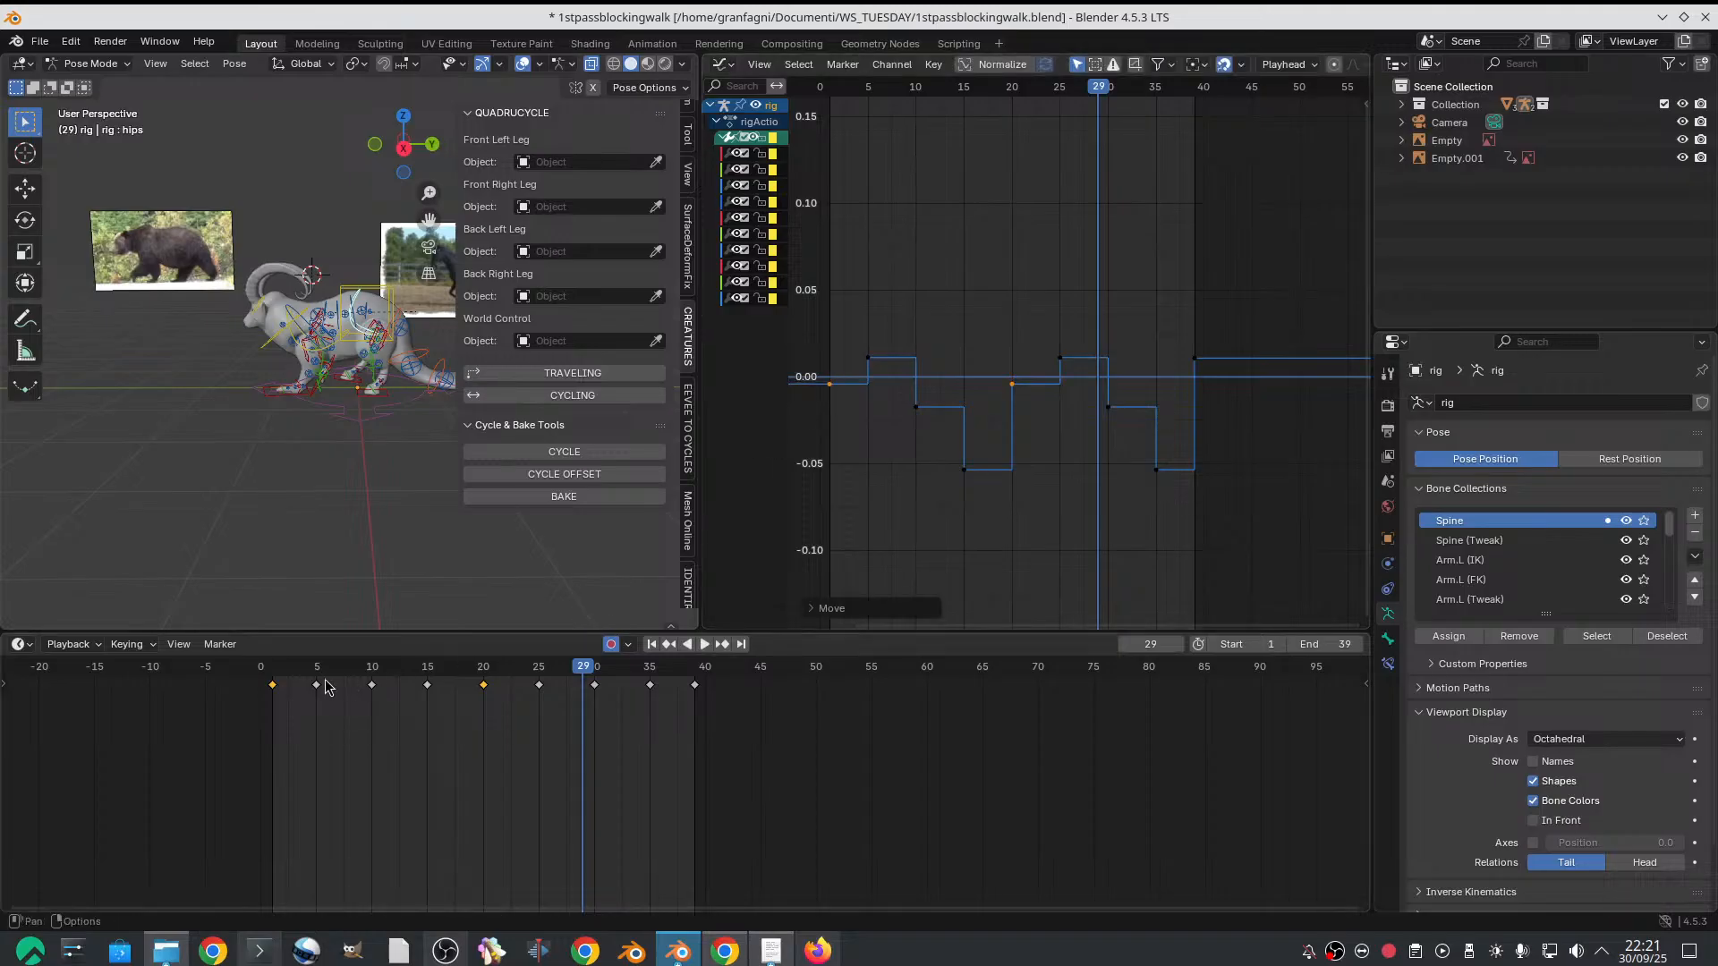
Play the cycle from frame 1, and lower the hips keys at frames 1 and 20 further to about -0.013
left_click(272, 680)
key("space")
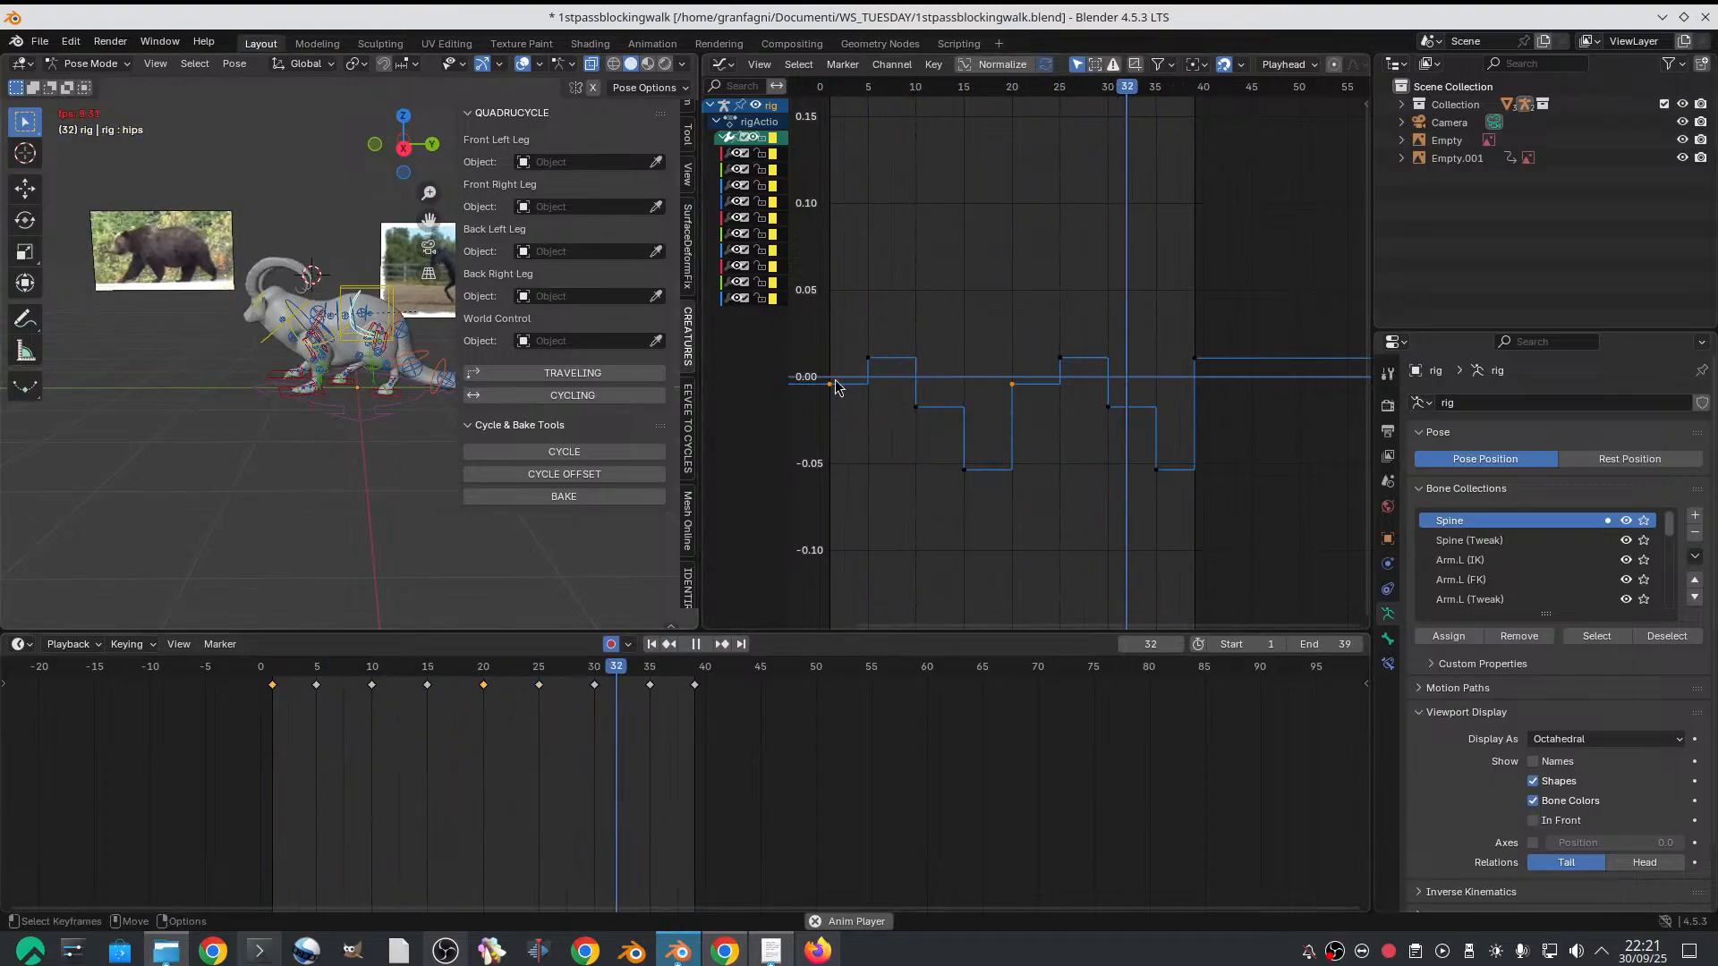
key("space")
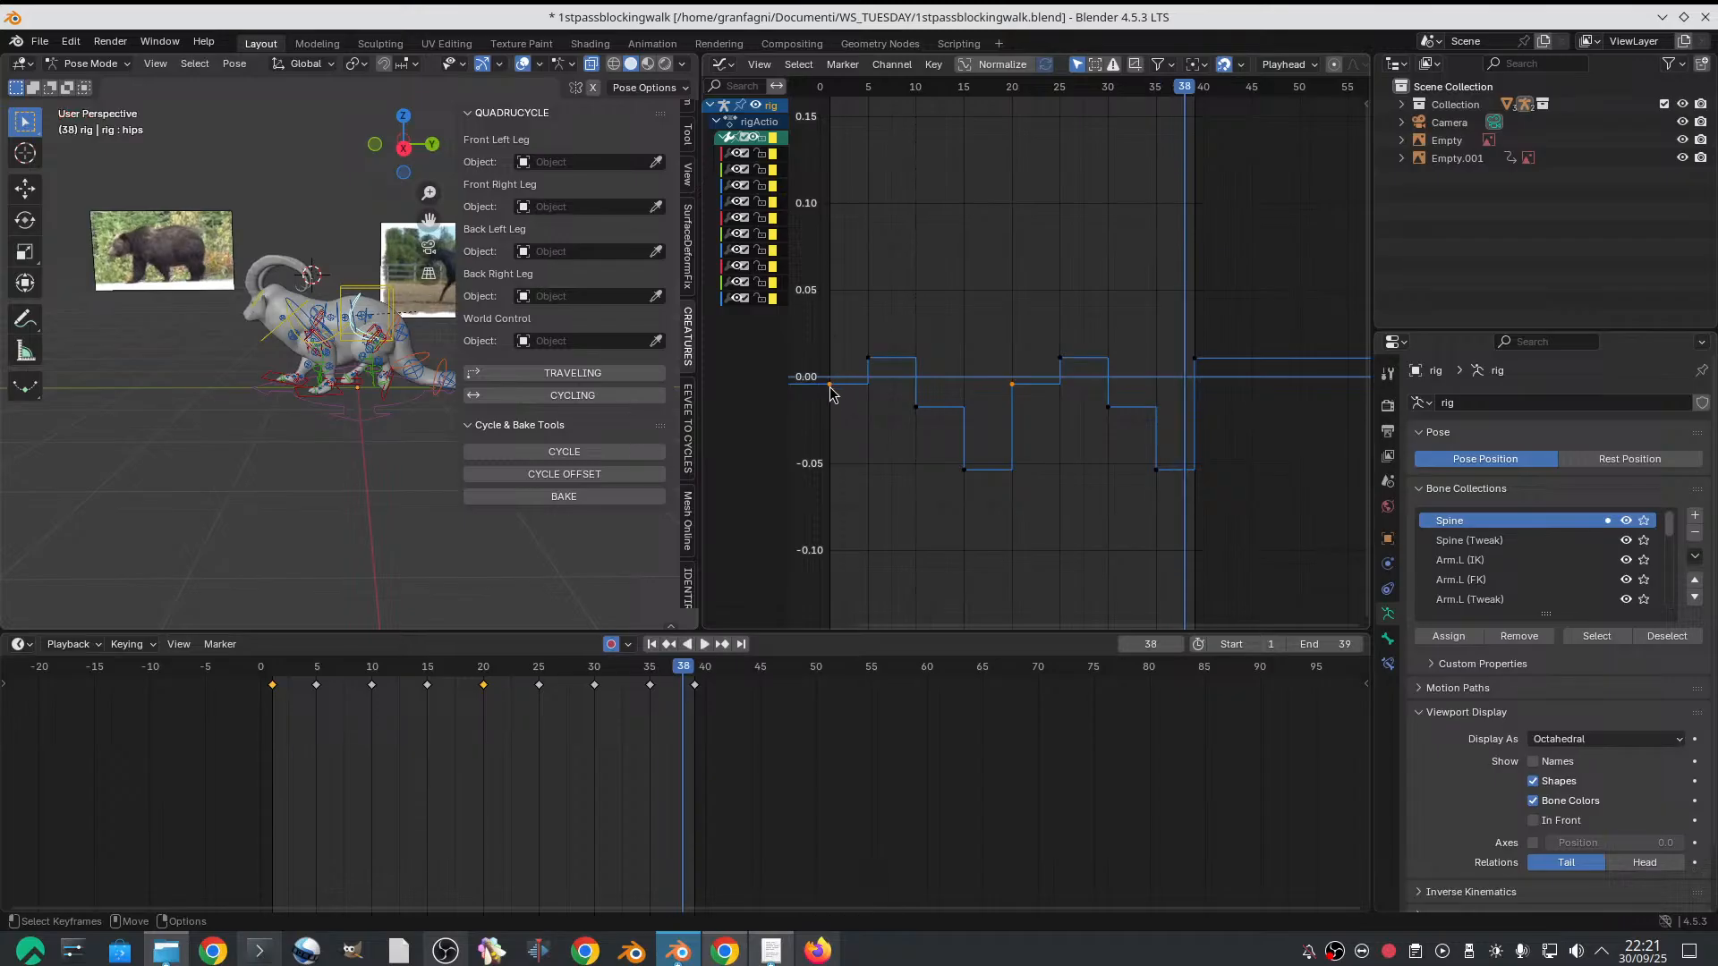
left_click_drag(830, 386, 829, 402)
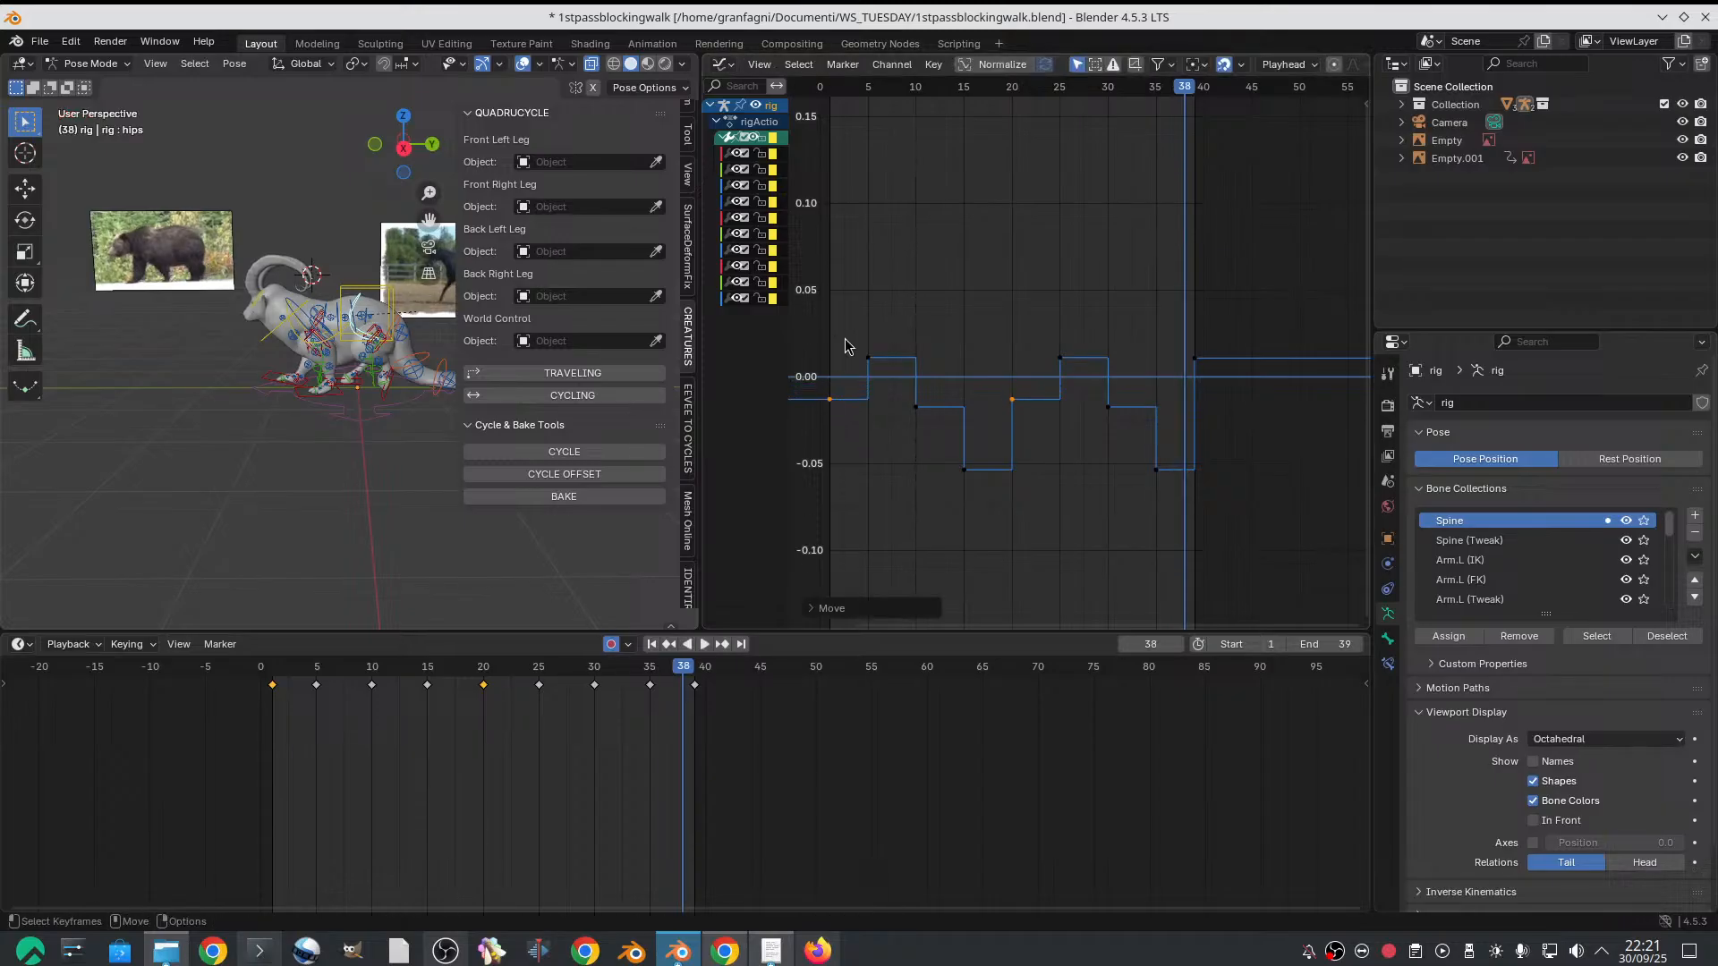
Play back the cycle to check the hips motion and inspect the chest control's curve
key("space")
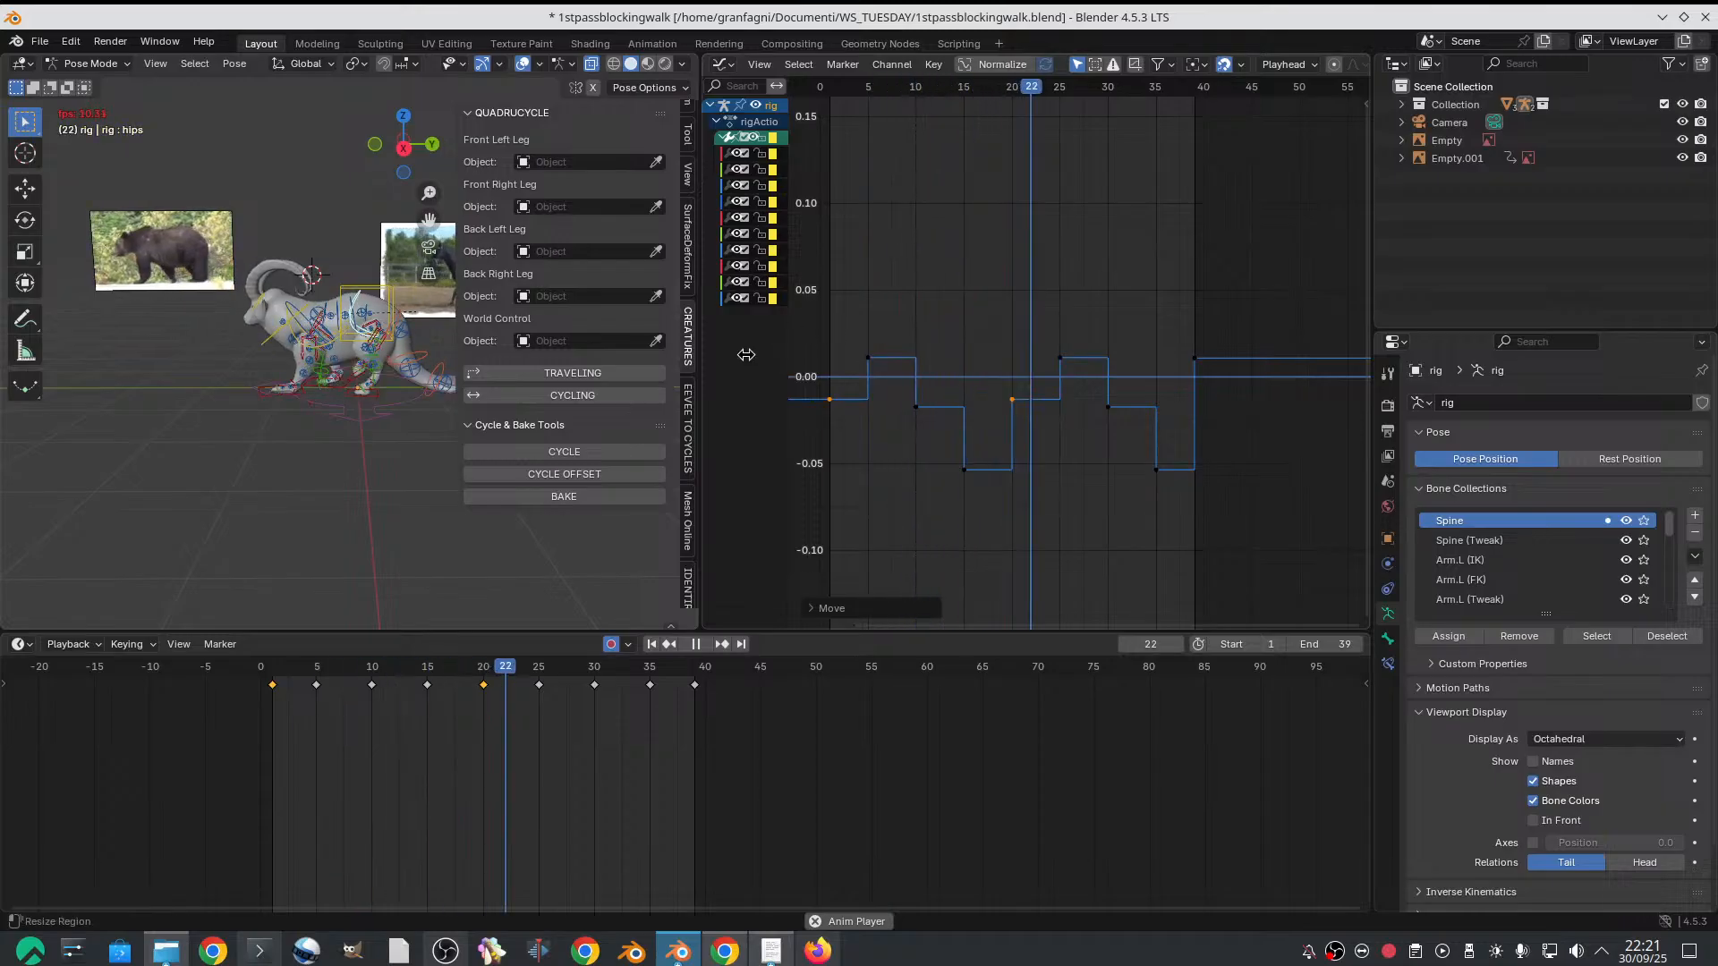
key("space")
left_click(289, 338)
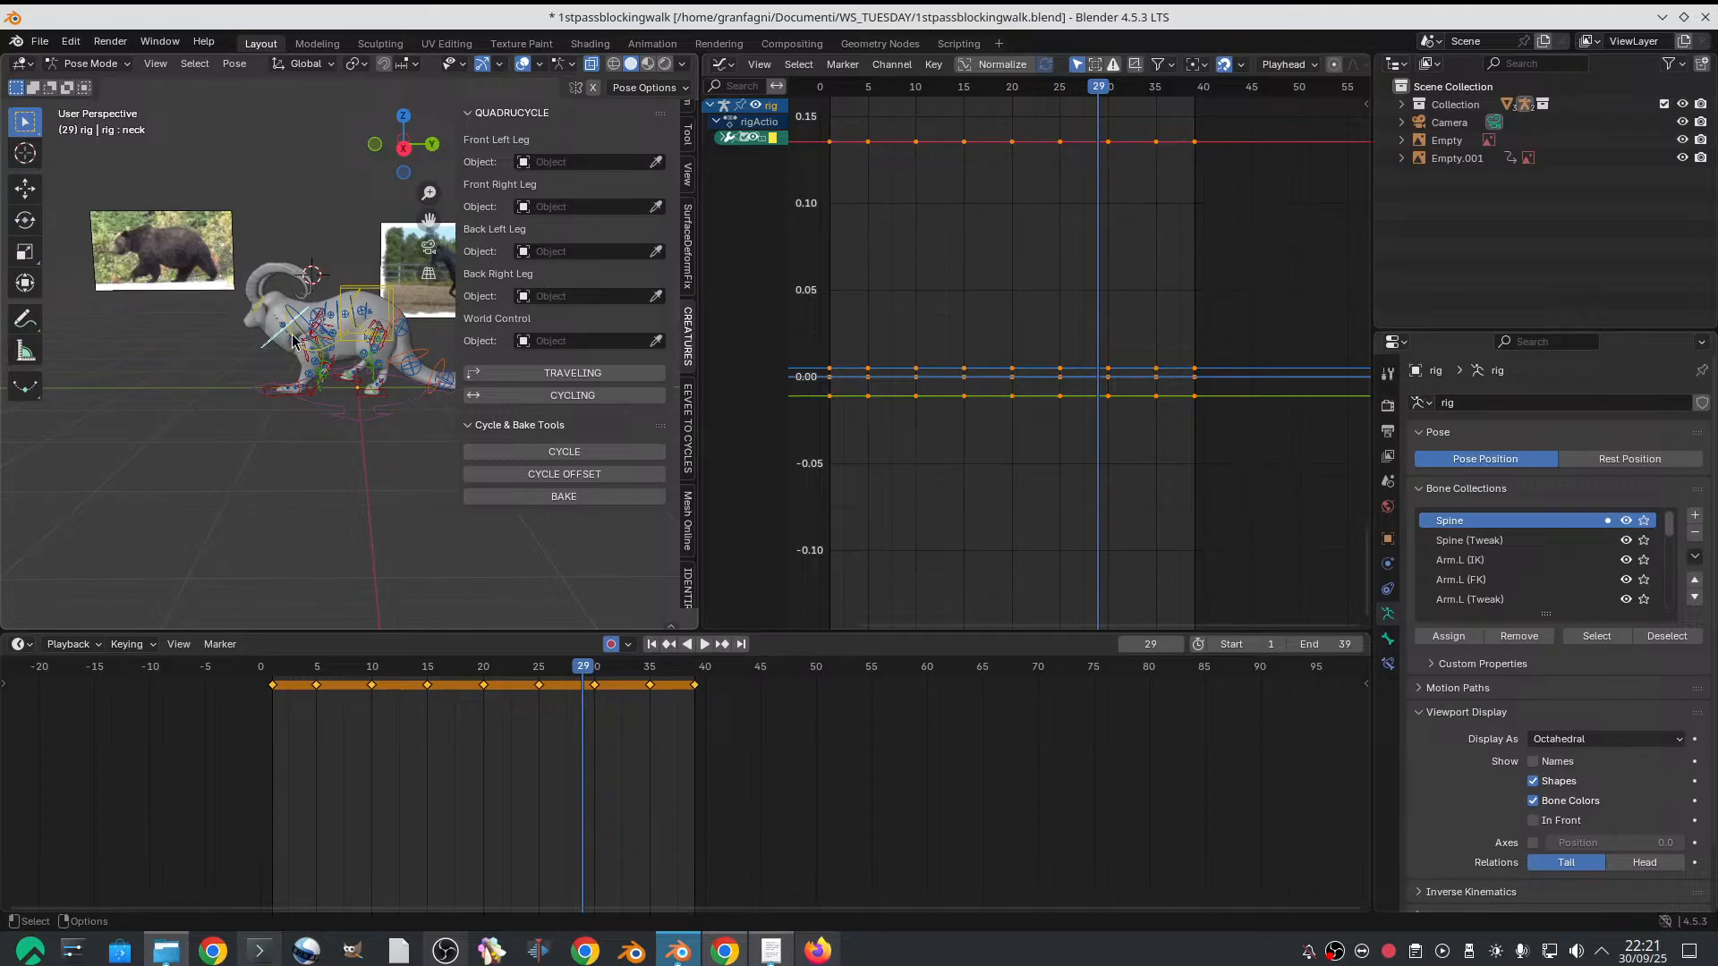
left_click(303, 341)
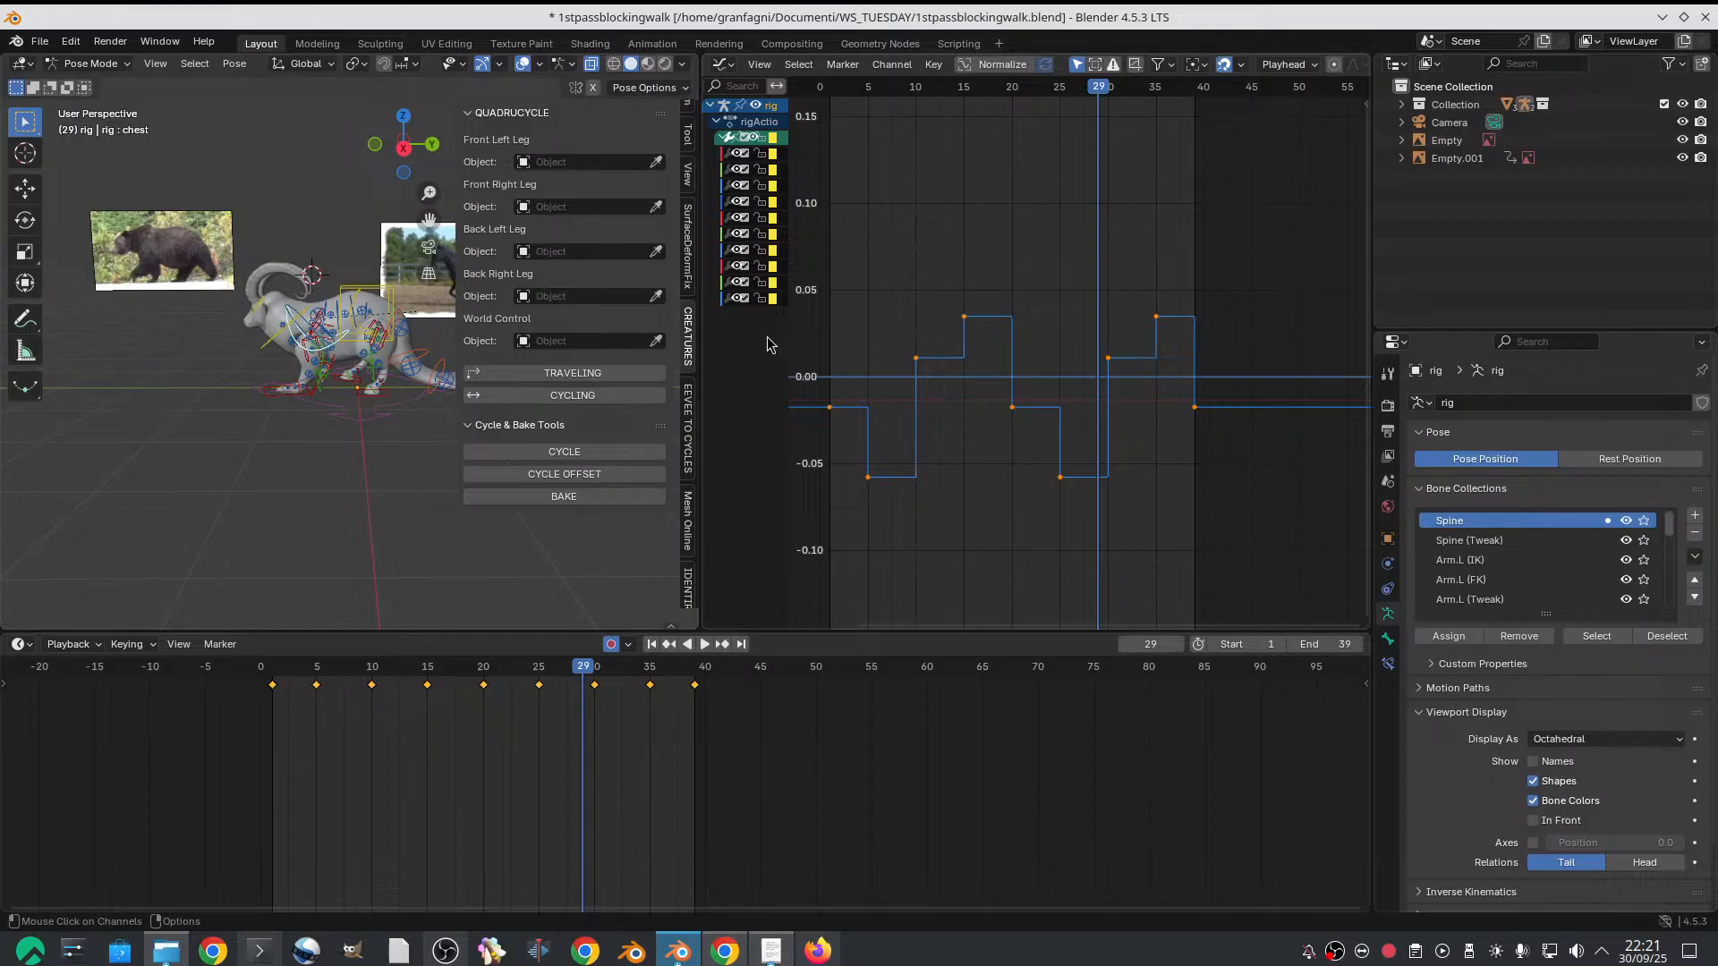
Enlarge the 3D viewport, hide its overlays and play the walk cycle from a three-quarter front angle
left_click_drag(700, 352, 1343, 357)
scroll(802, 343, "down", 2)
middle_click_drag(802, 347, 806, 353)
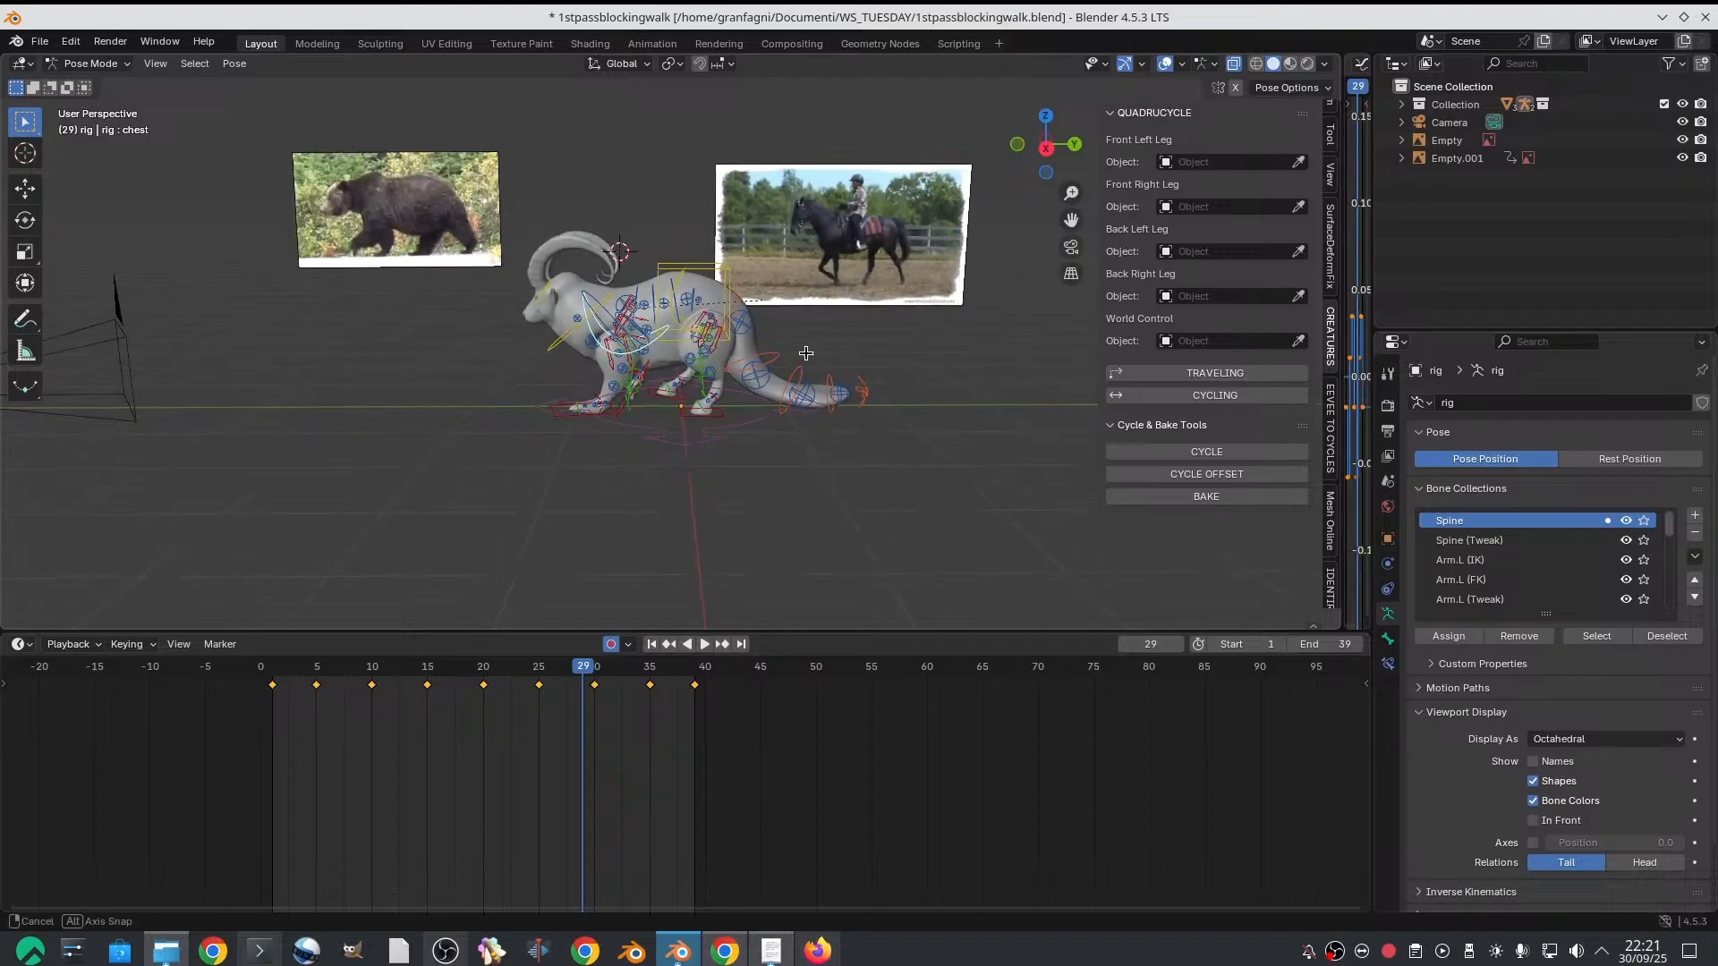
left_click(1165, 64)
mouse_move(886, 293)
middle_mouse_down()
mouse_move(920, 280)
mouse_move(879, 295)
middle_mouse_up()
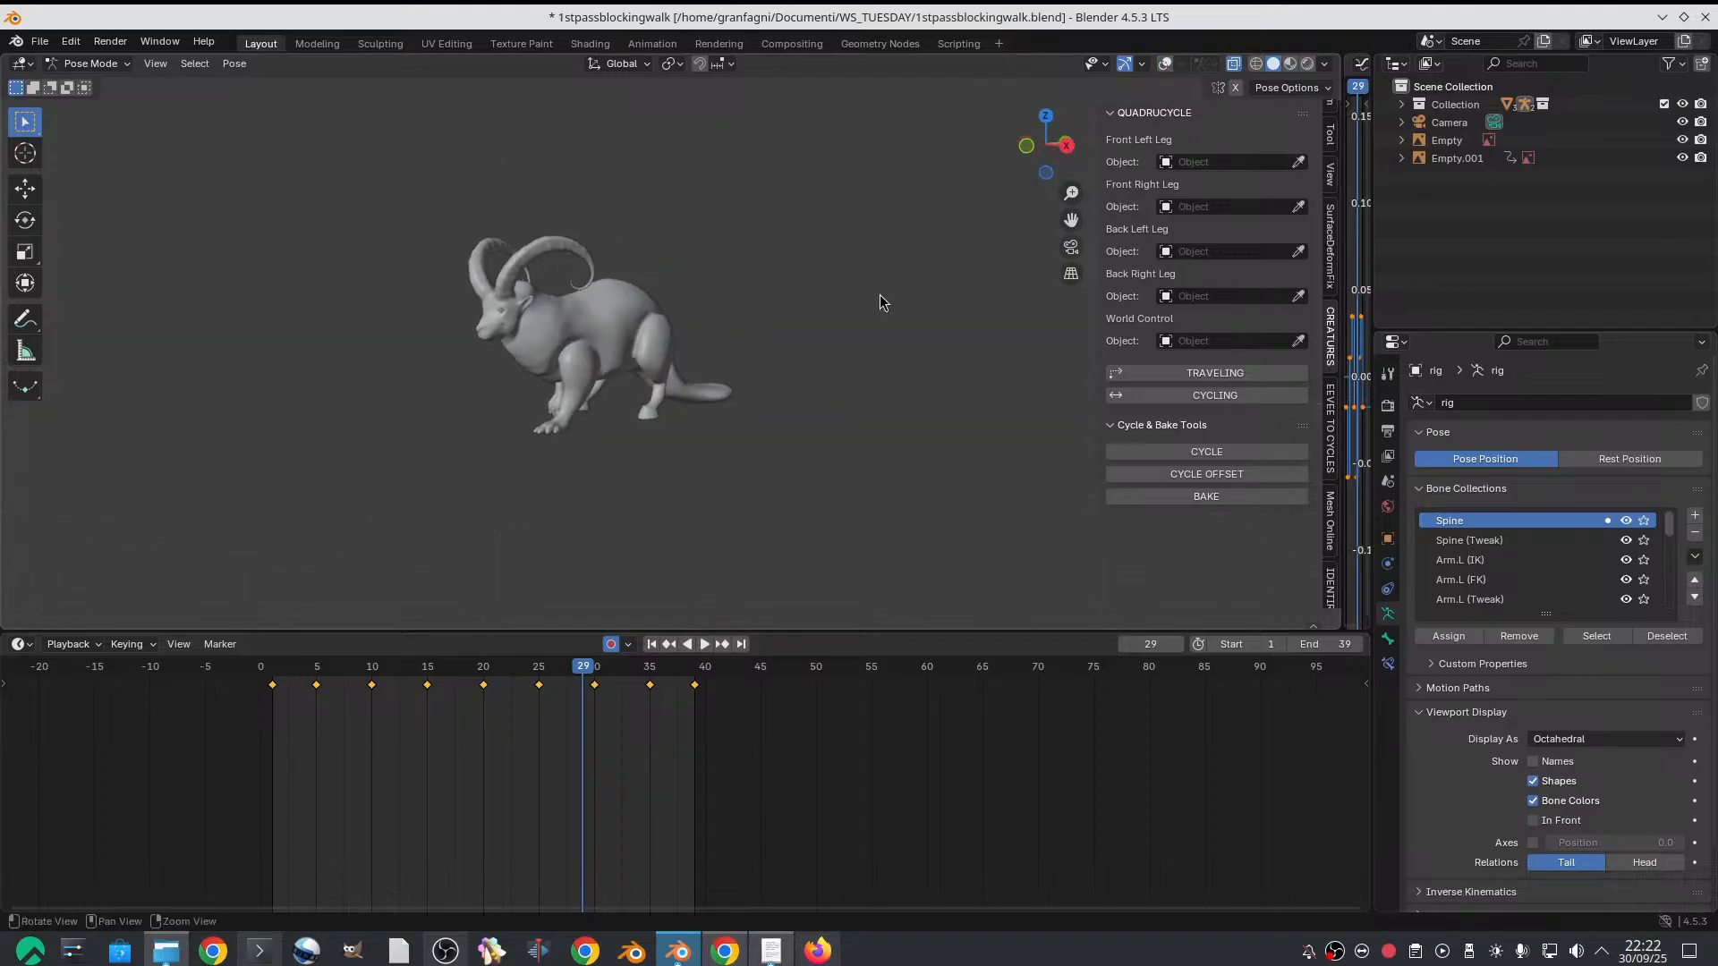
key("space")
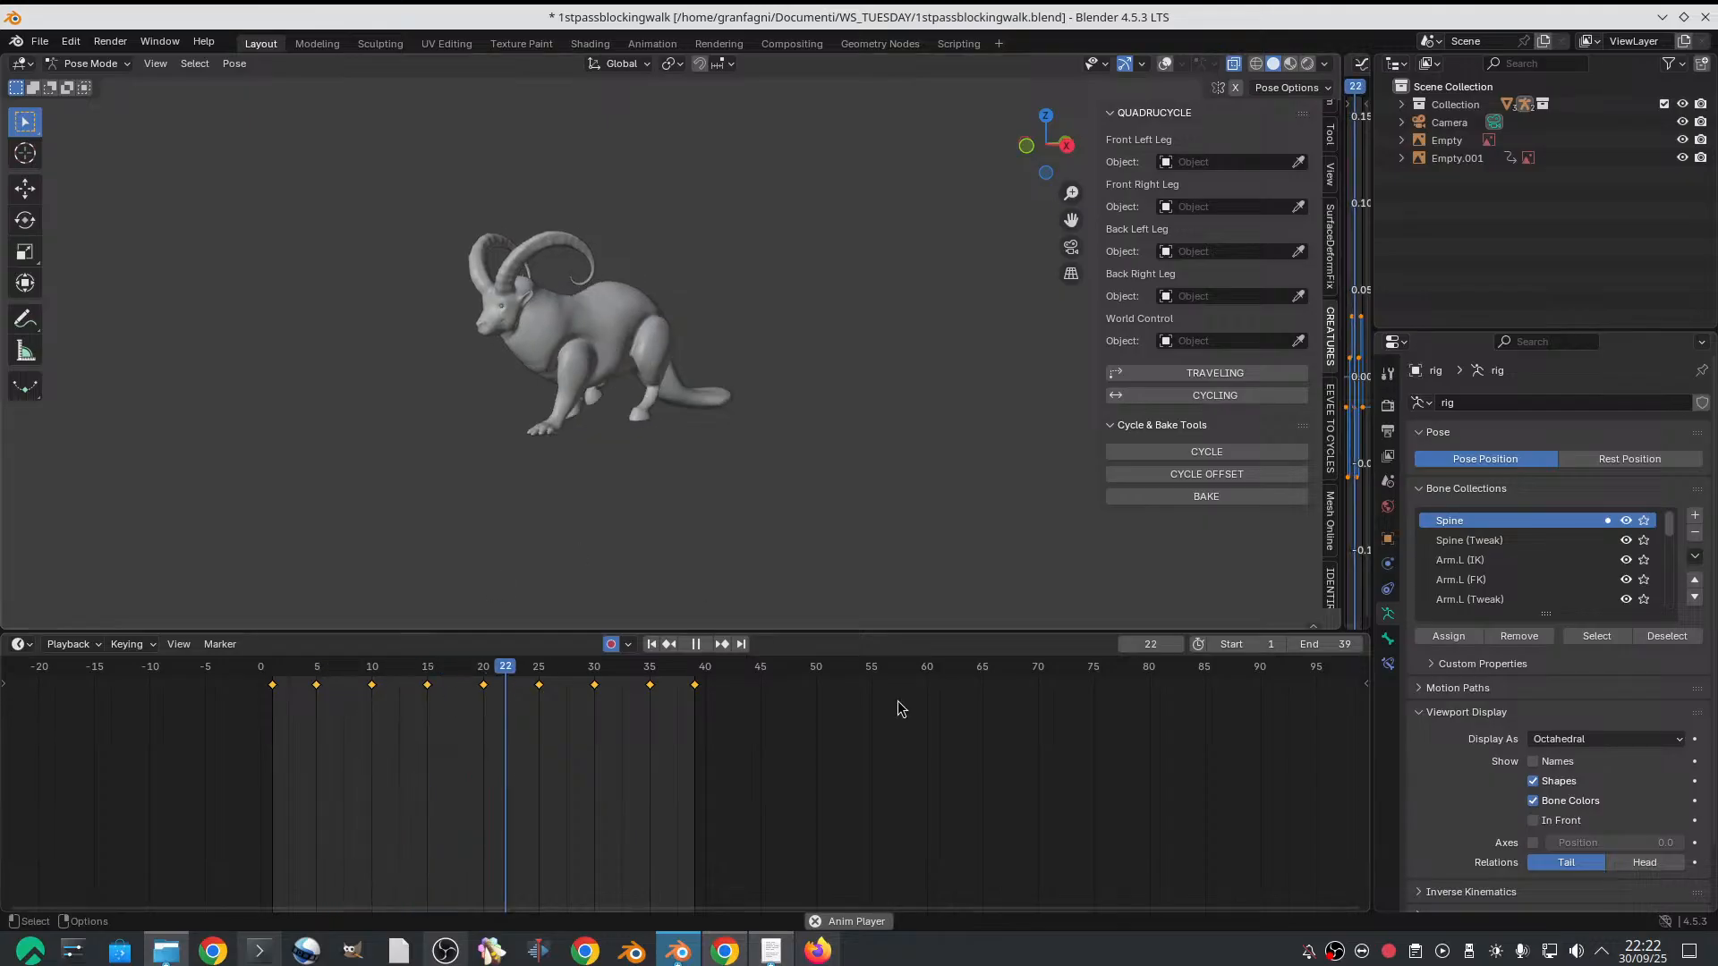
key("space")
Deselect the rig's controls and save the blend file
left_click(636, 325)
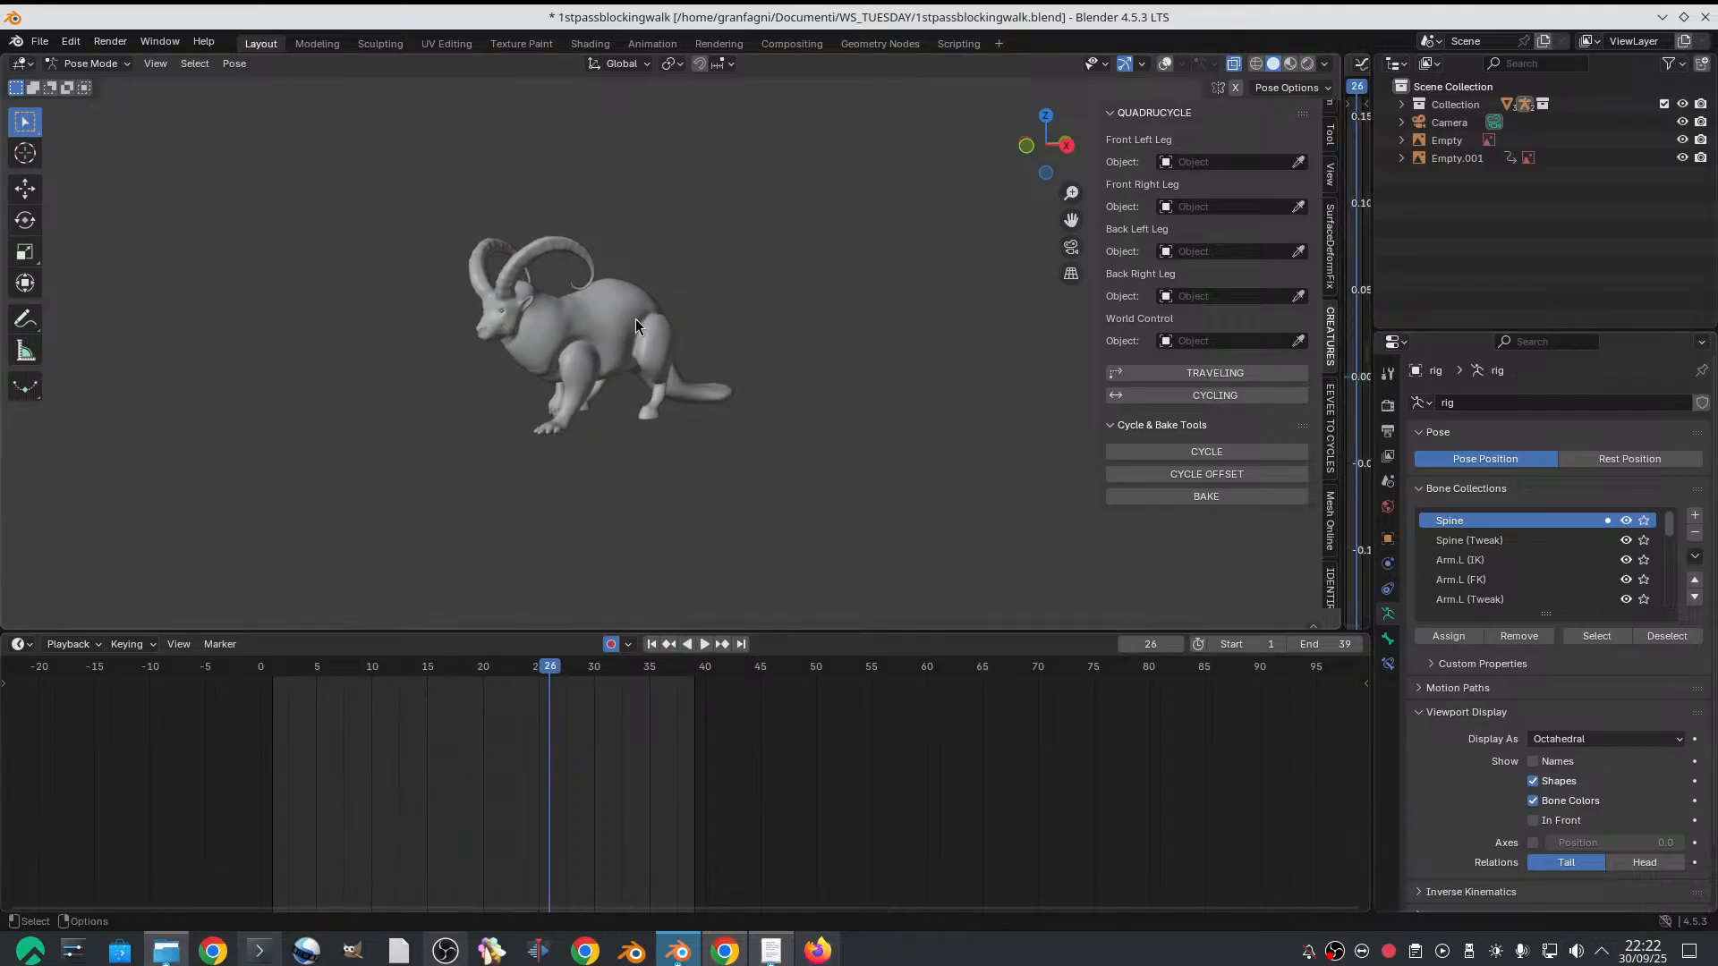
left_click(40, 41)
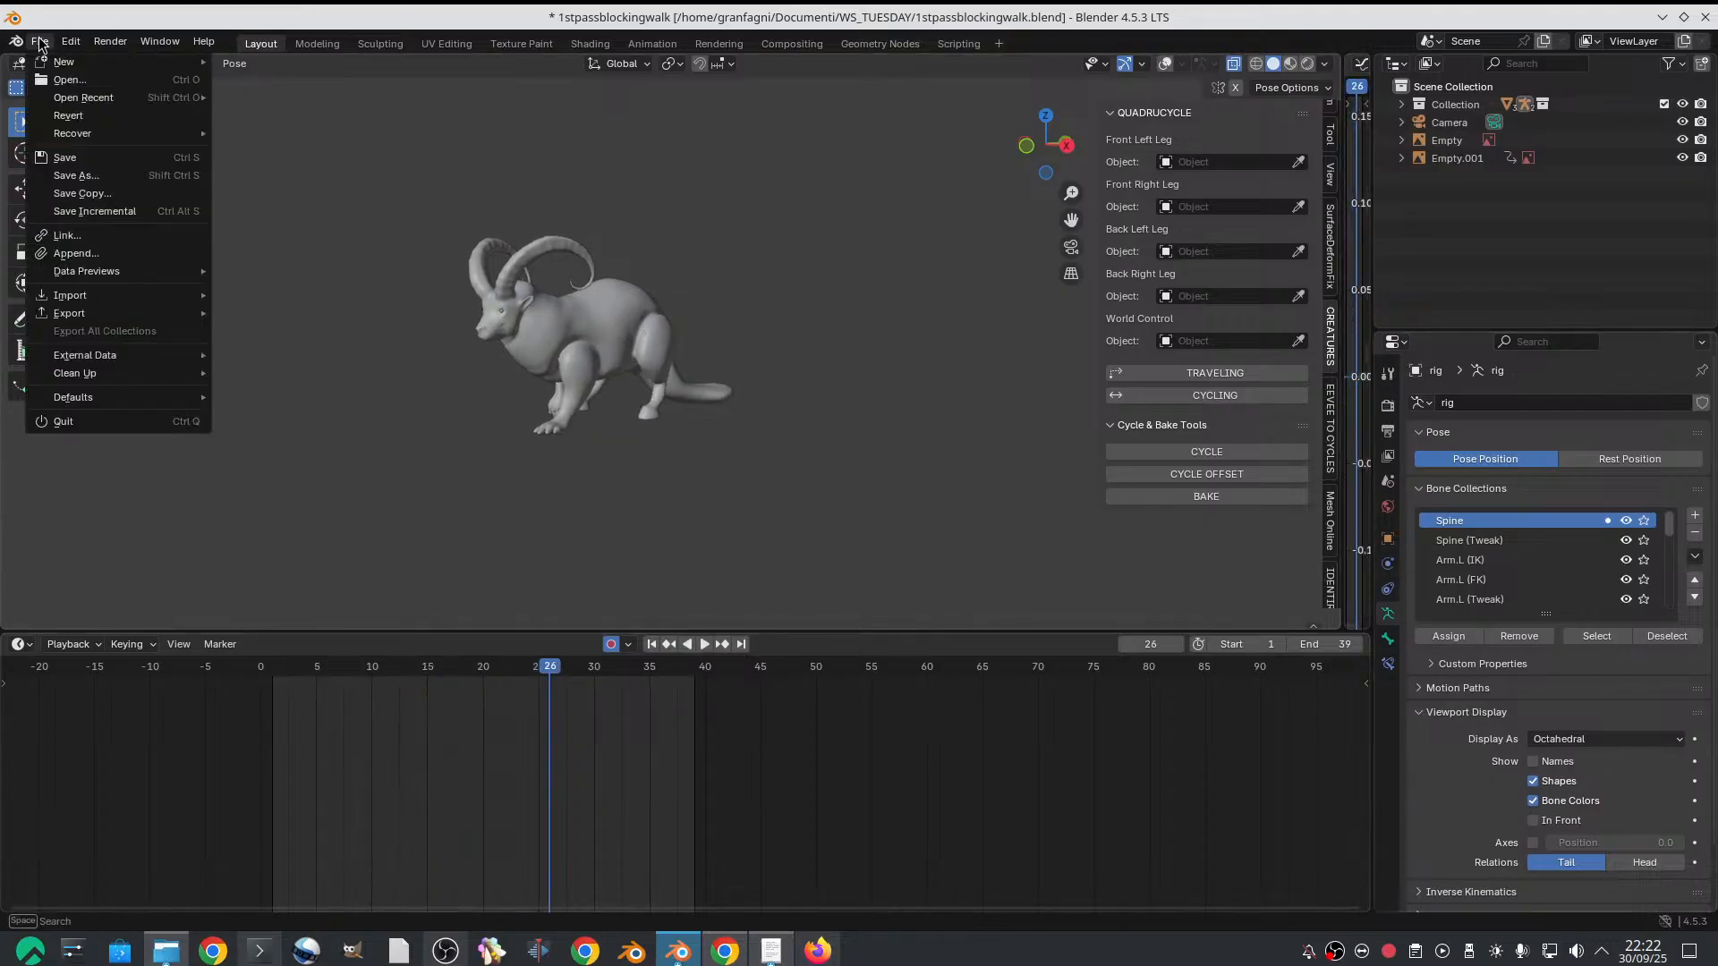
left_click(99, 163)
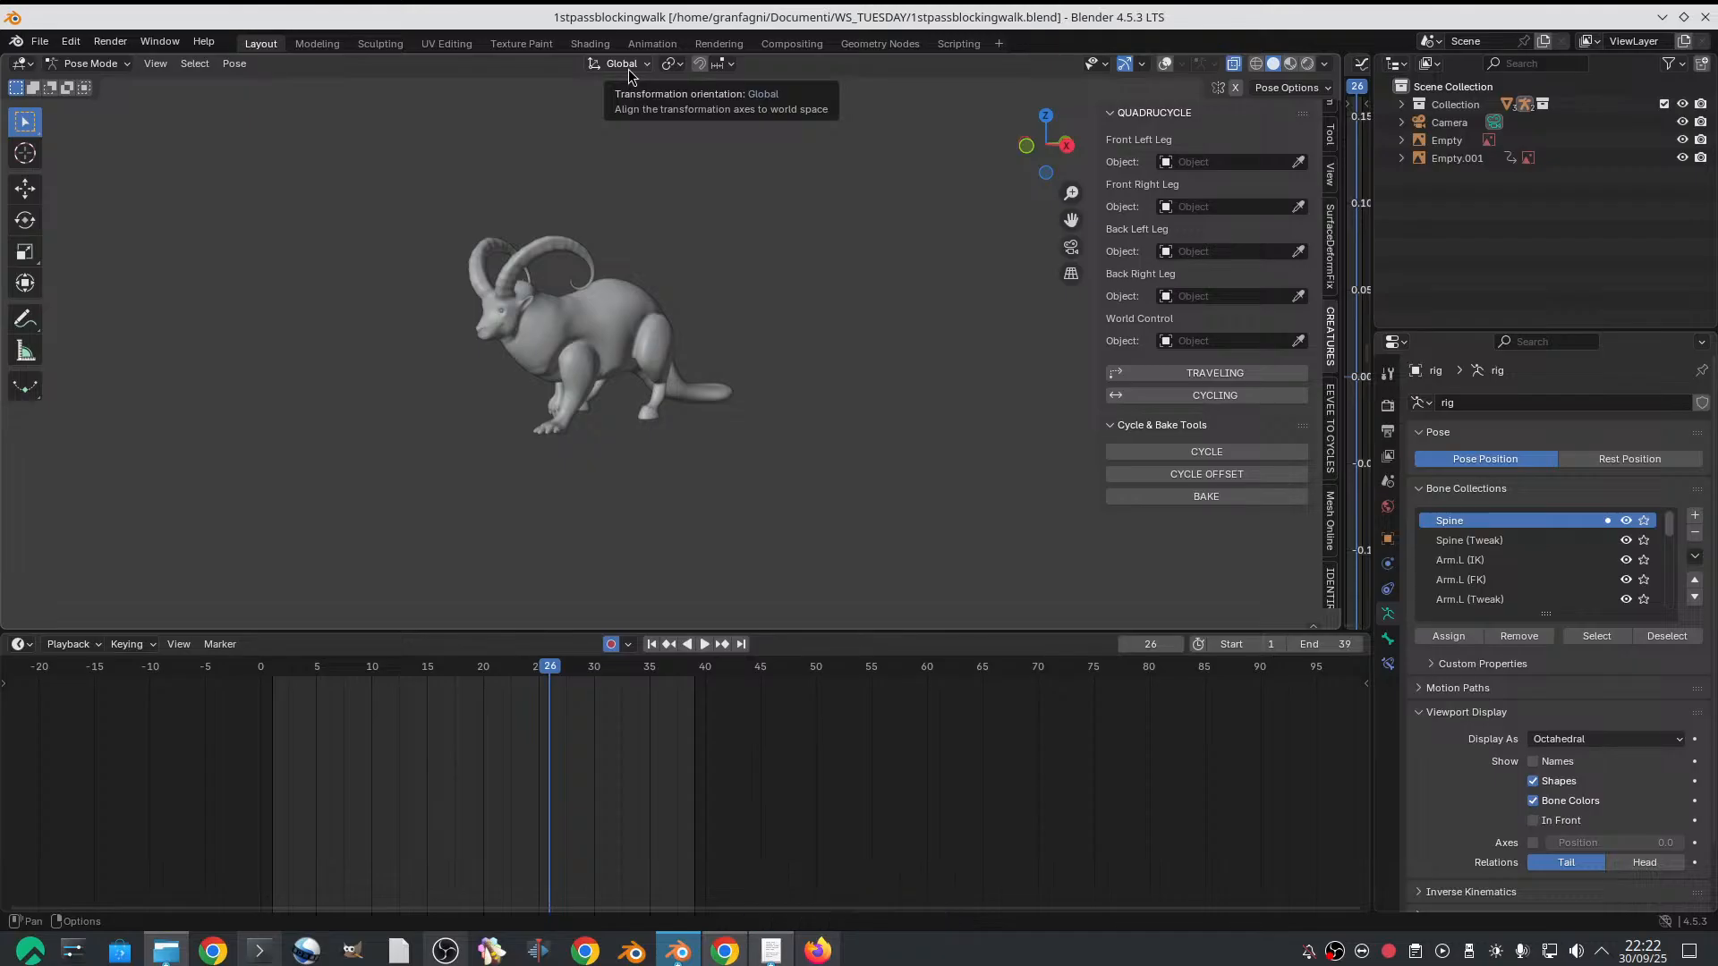
Switch to Object Mode, select the goat mesh and enable its hair particle system's viewport display
left_click(90, 64)
left_click(85, 56)
left_click(644, 315)
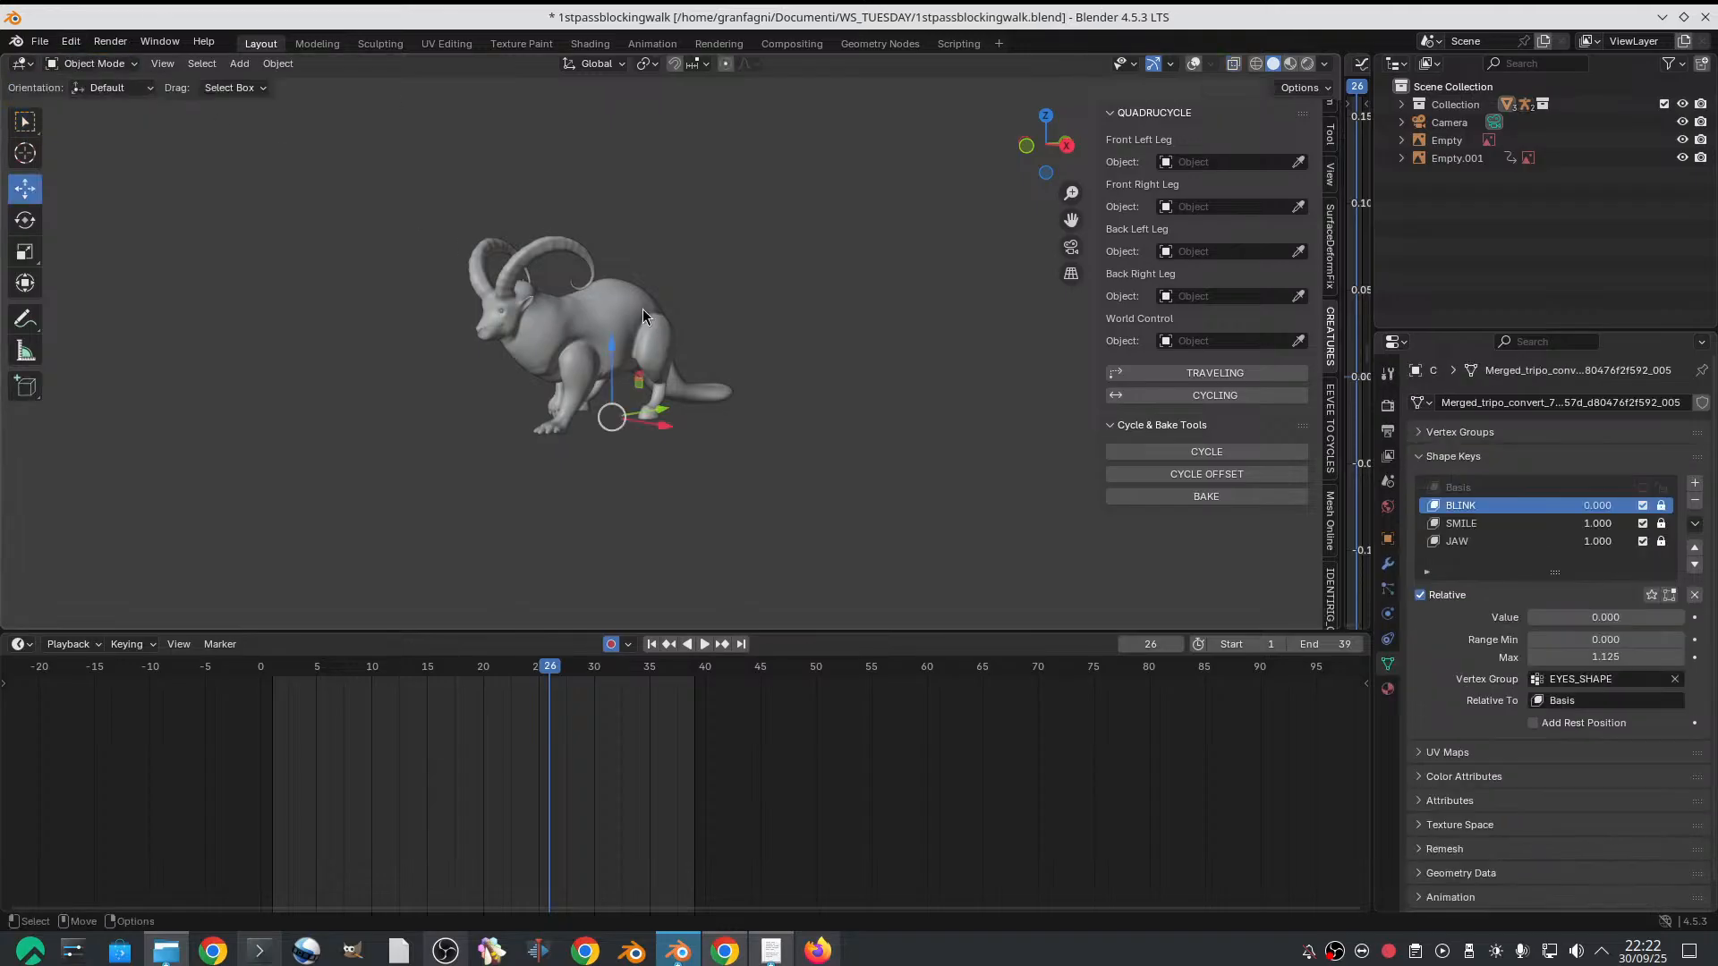
left_click(1387, 588)
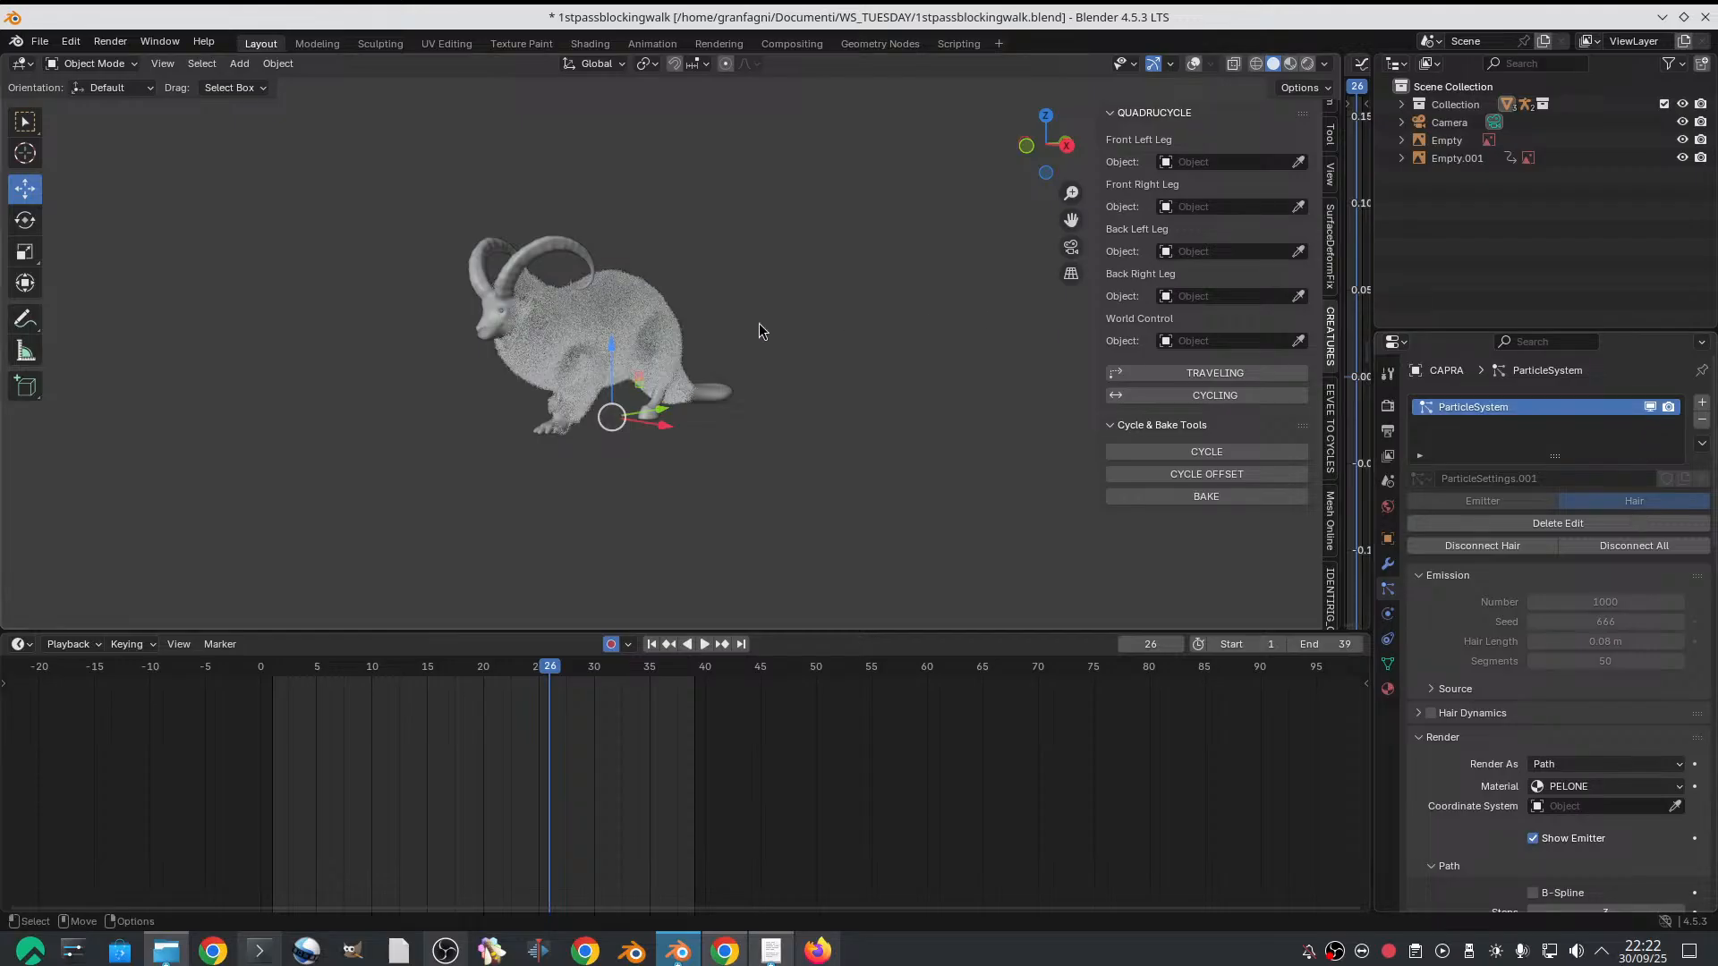
scroll(758, 324, "up", 2)
middle_click_drag(756, 334, 832, 356, "shift")
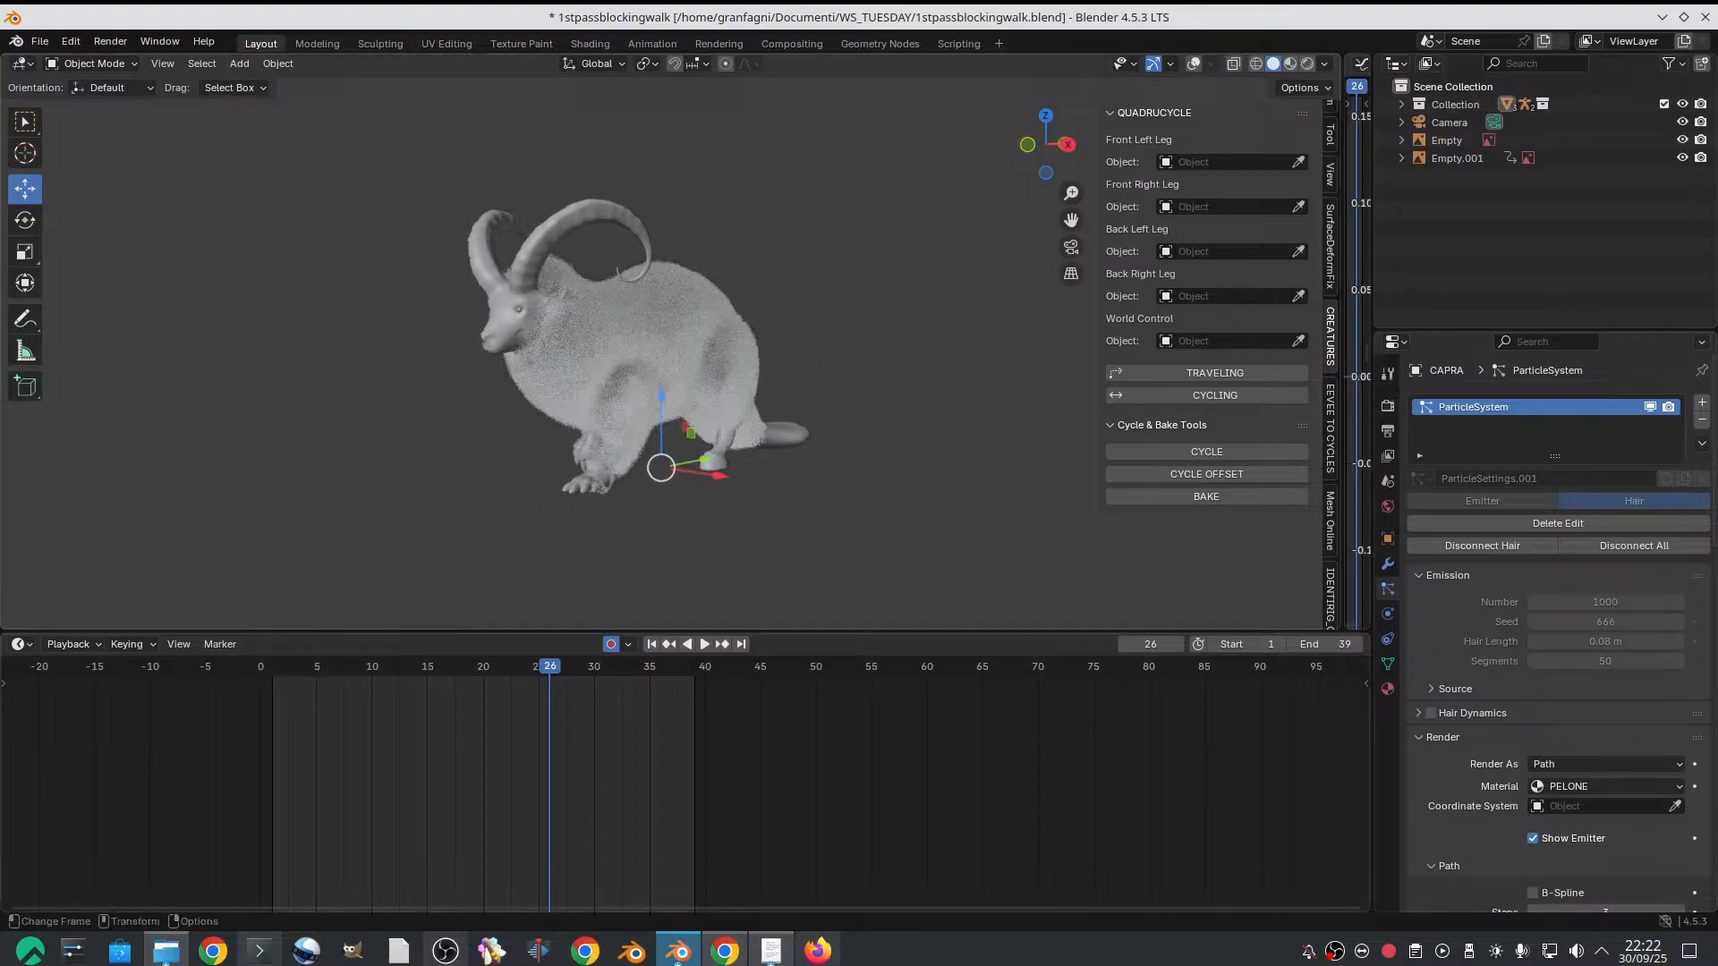
Scrub the walk cycle to frame 30 with the fur shown and look at the goat through the camera
left_click_drag(270, 666, 495, 682)
left_click_drag(495, 683, 595, 690)
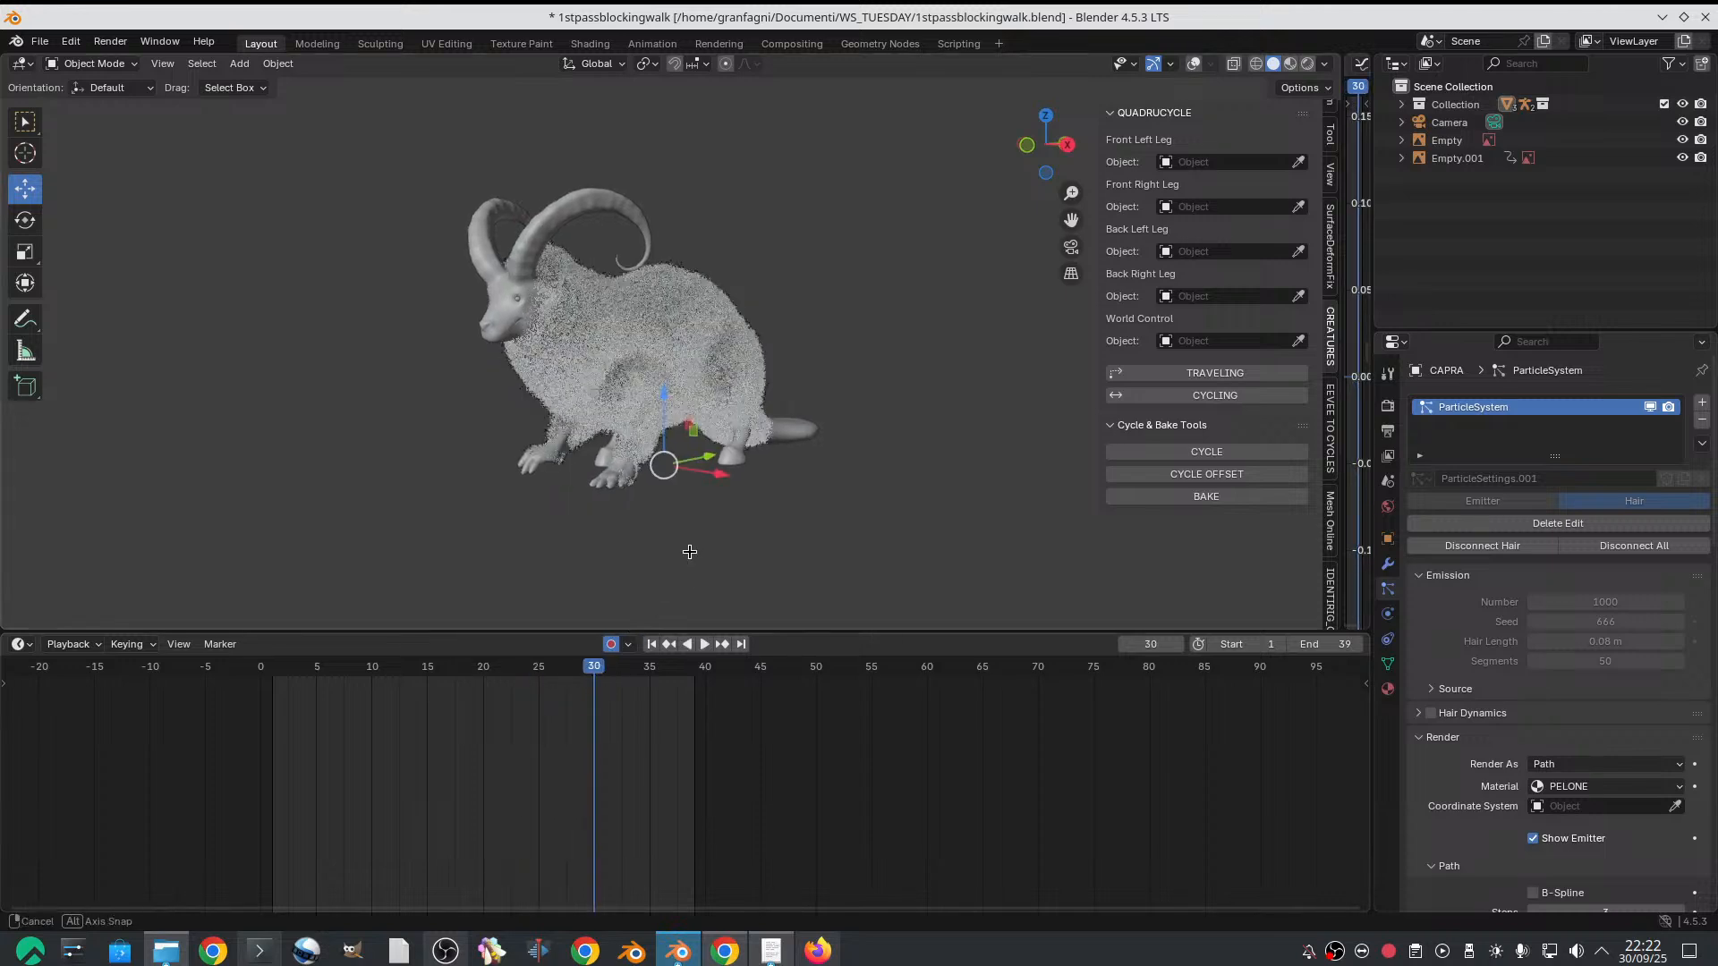
mouse_move(690, 548)
middle_mouse_down()
mouse_move(577, 523)
mouse_move(691, 566)
mouse_move(684, 519)
middle_mouse_up()
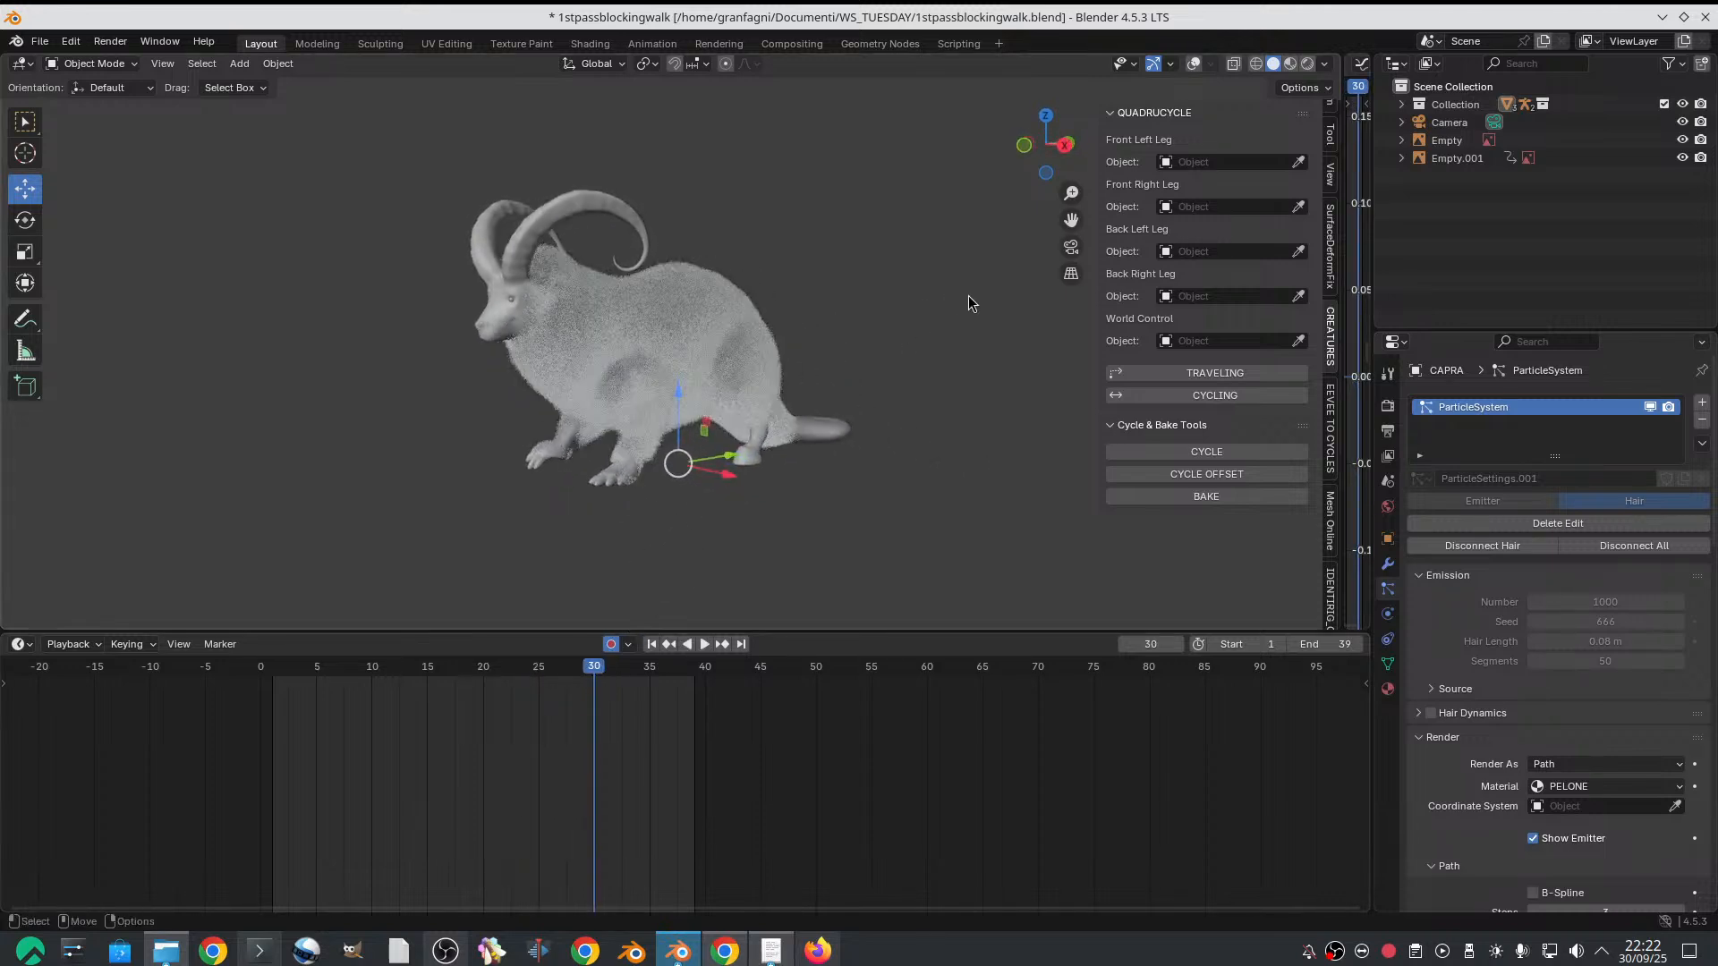
left_click(1066, 251)
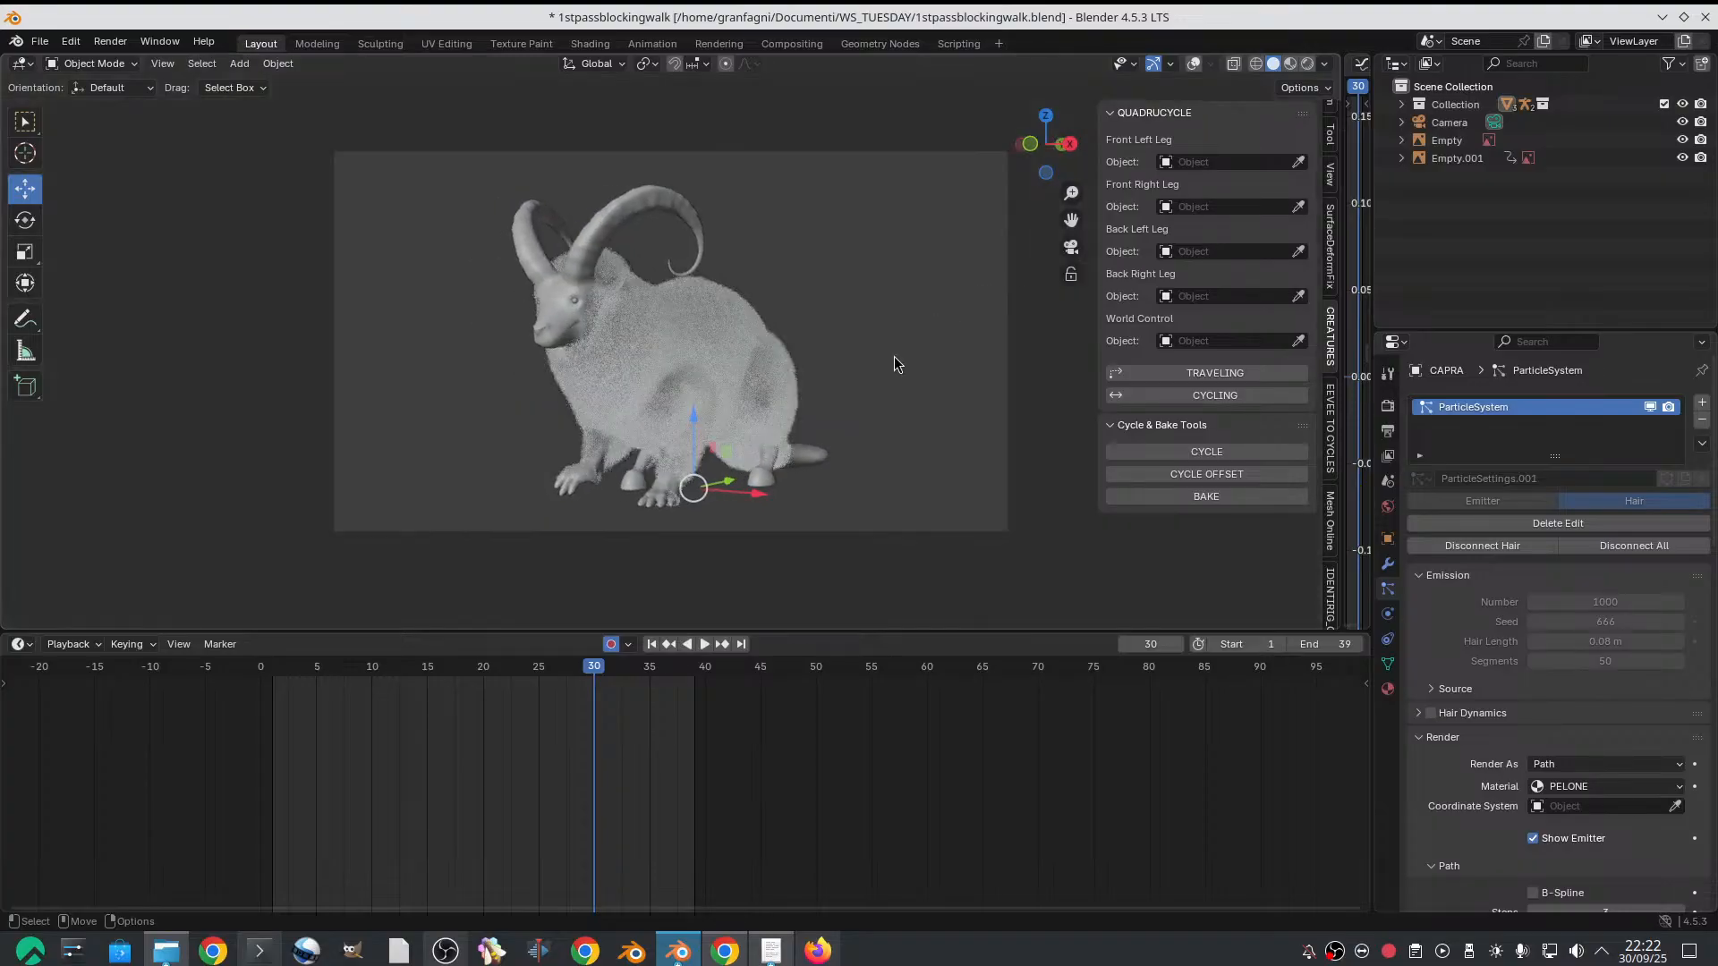